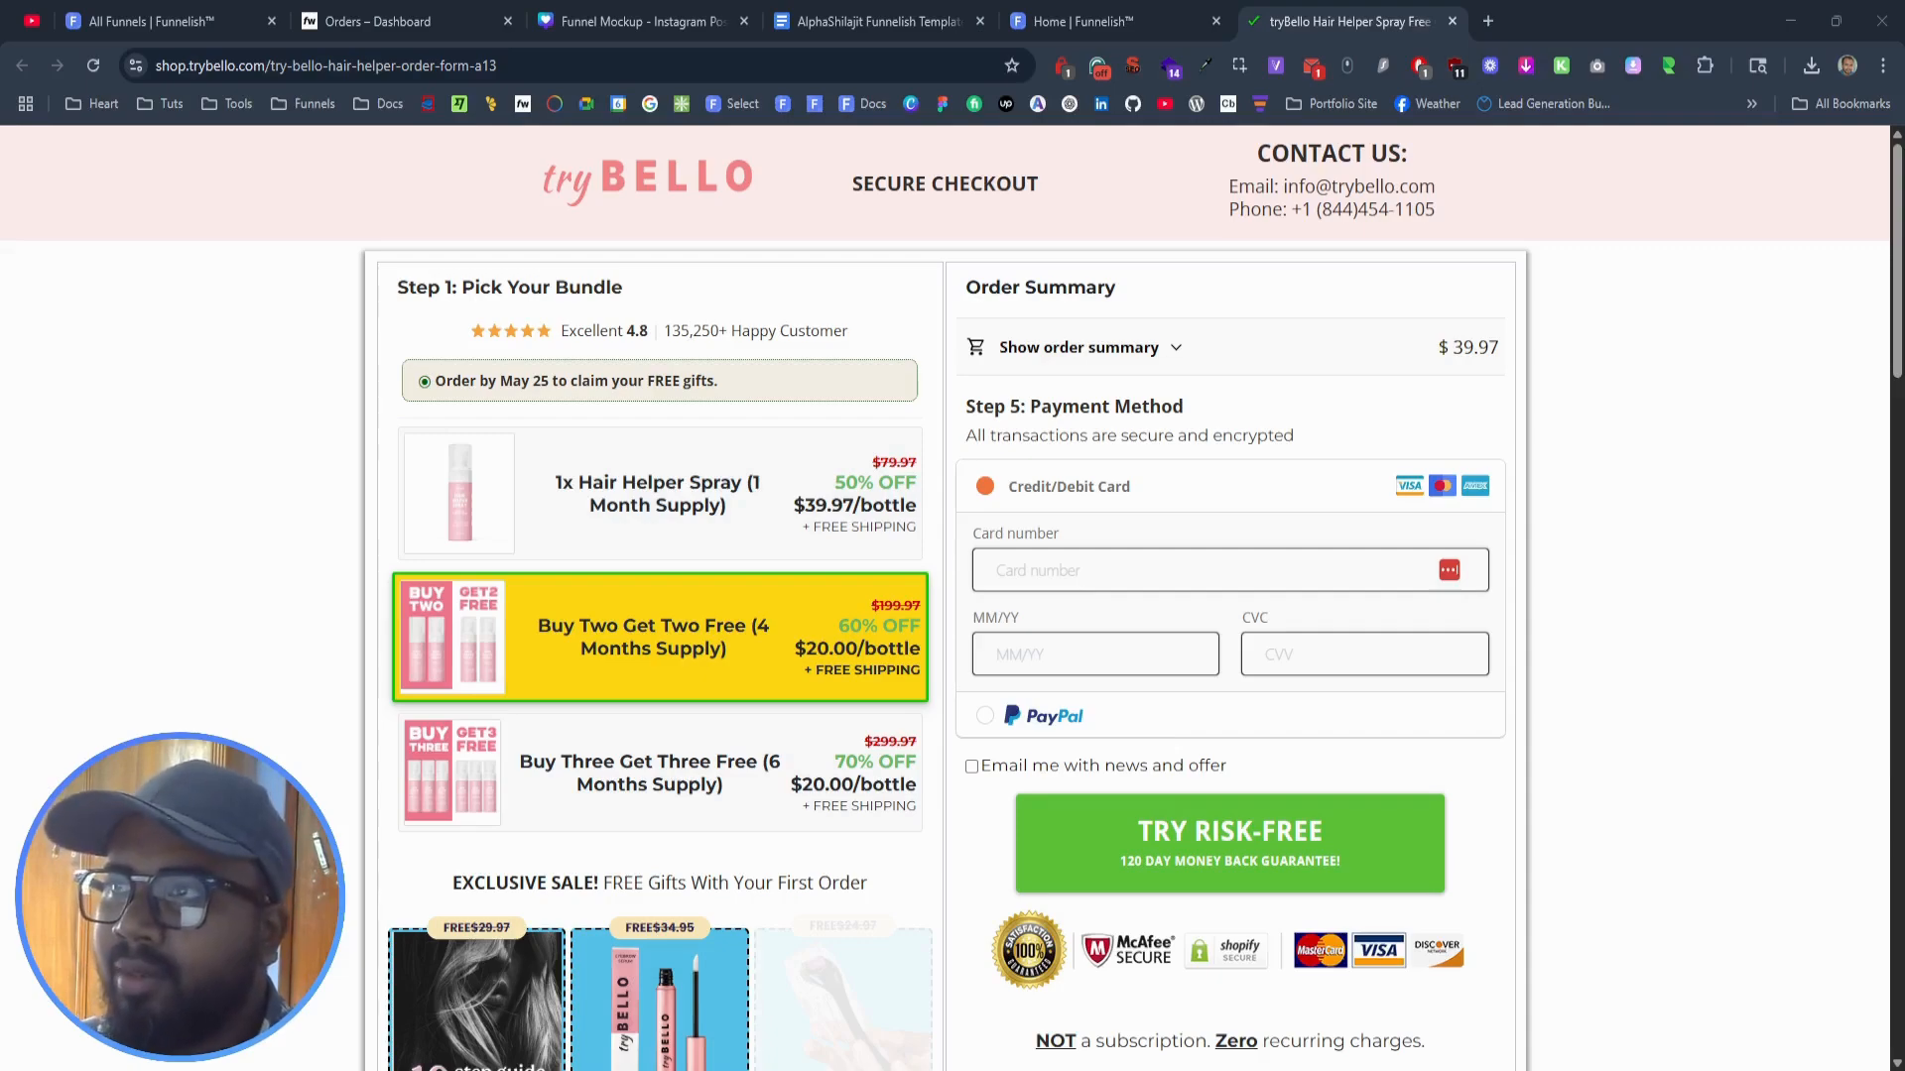
Step: Look through the tryBello order form page, from the bundle options to the customer, shipping and review sections
scroll(944, 598, "down", 5)
scroll(945, 598, "up", 5)
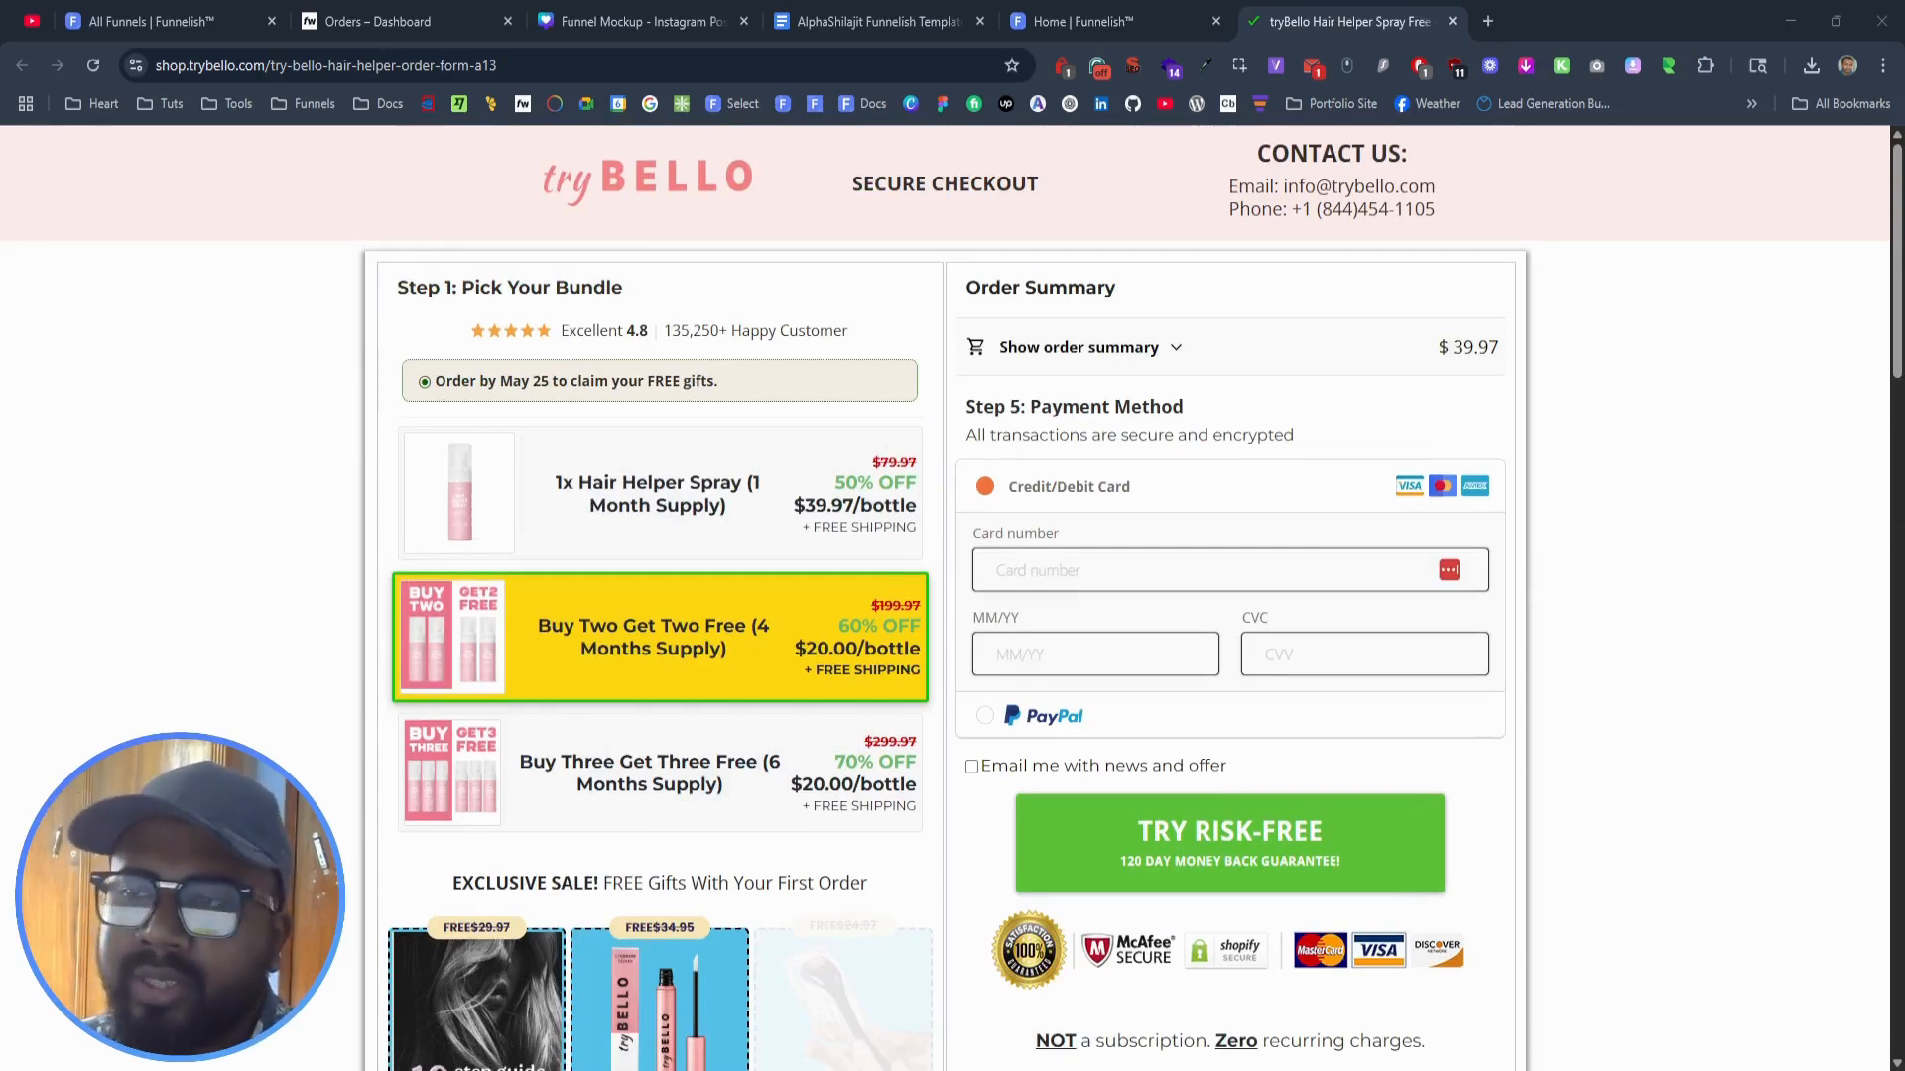
scroll(905, 227, "down", 16)
scroll(905, 226, "up", 7)
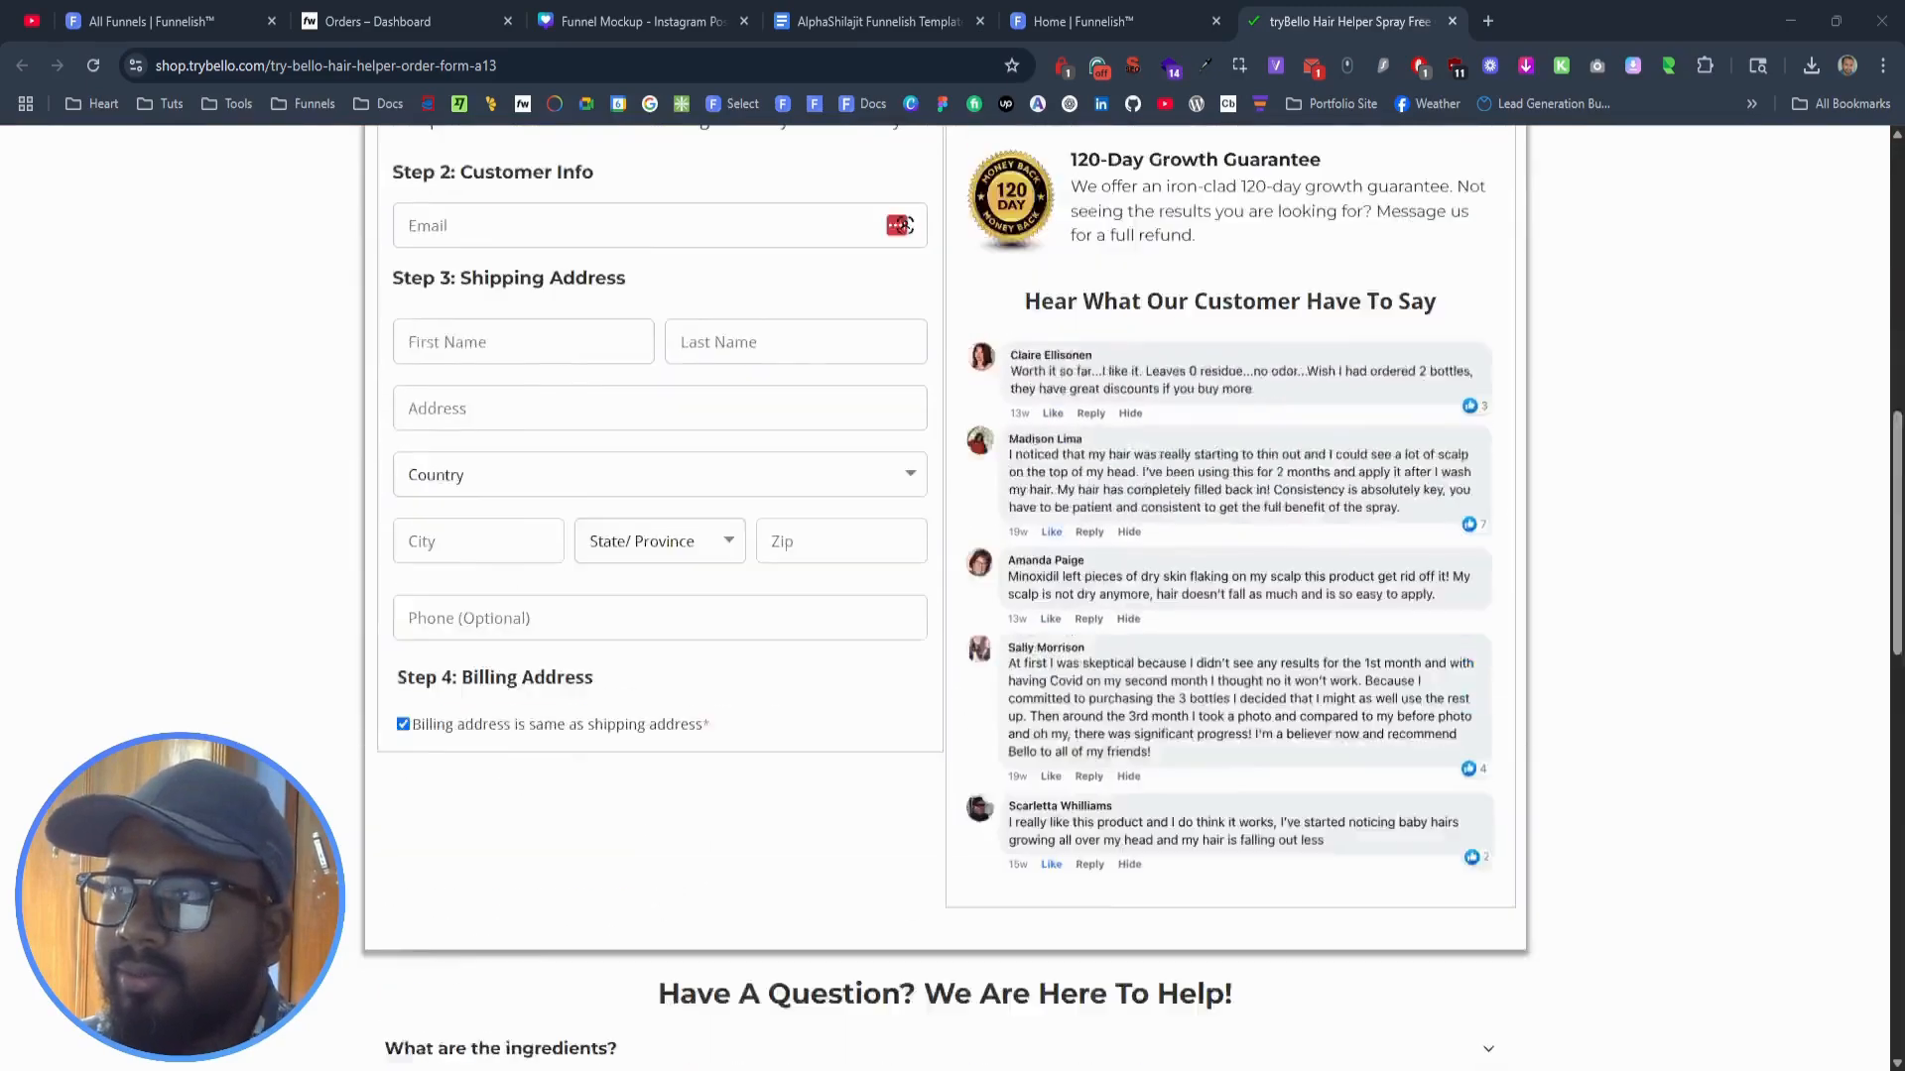
scroll(905, 226, "up", 10)
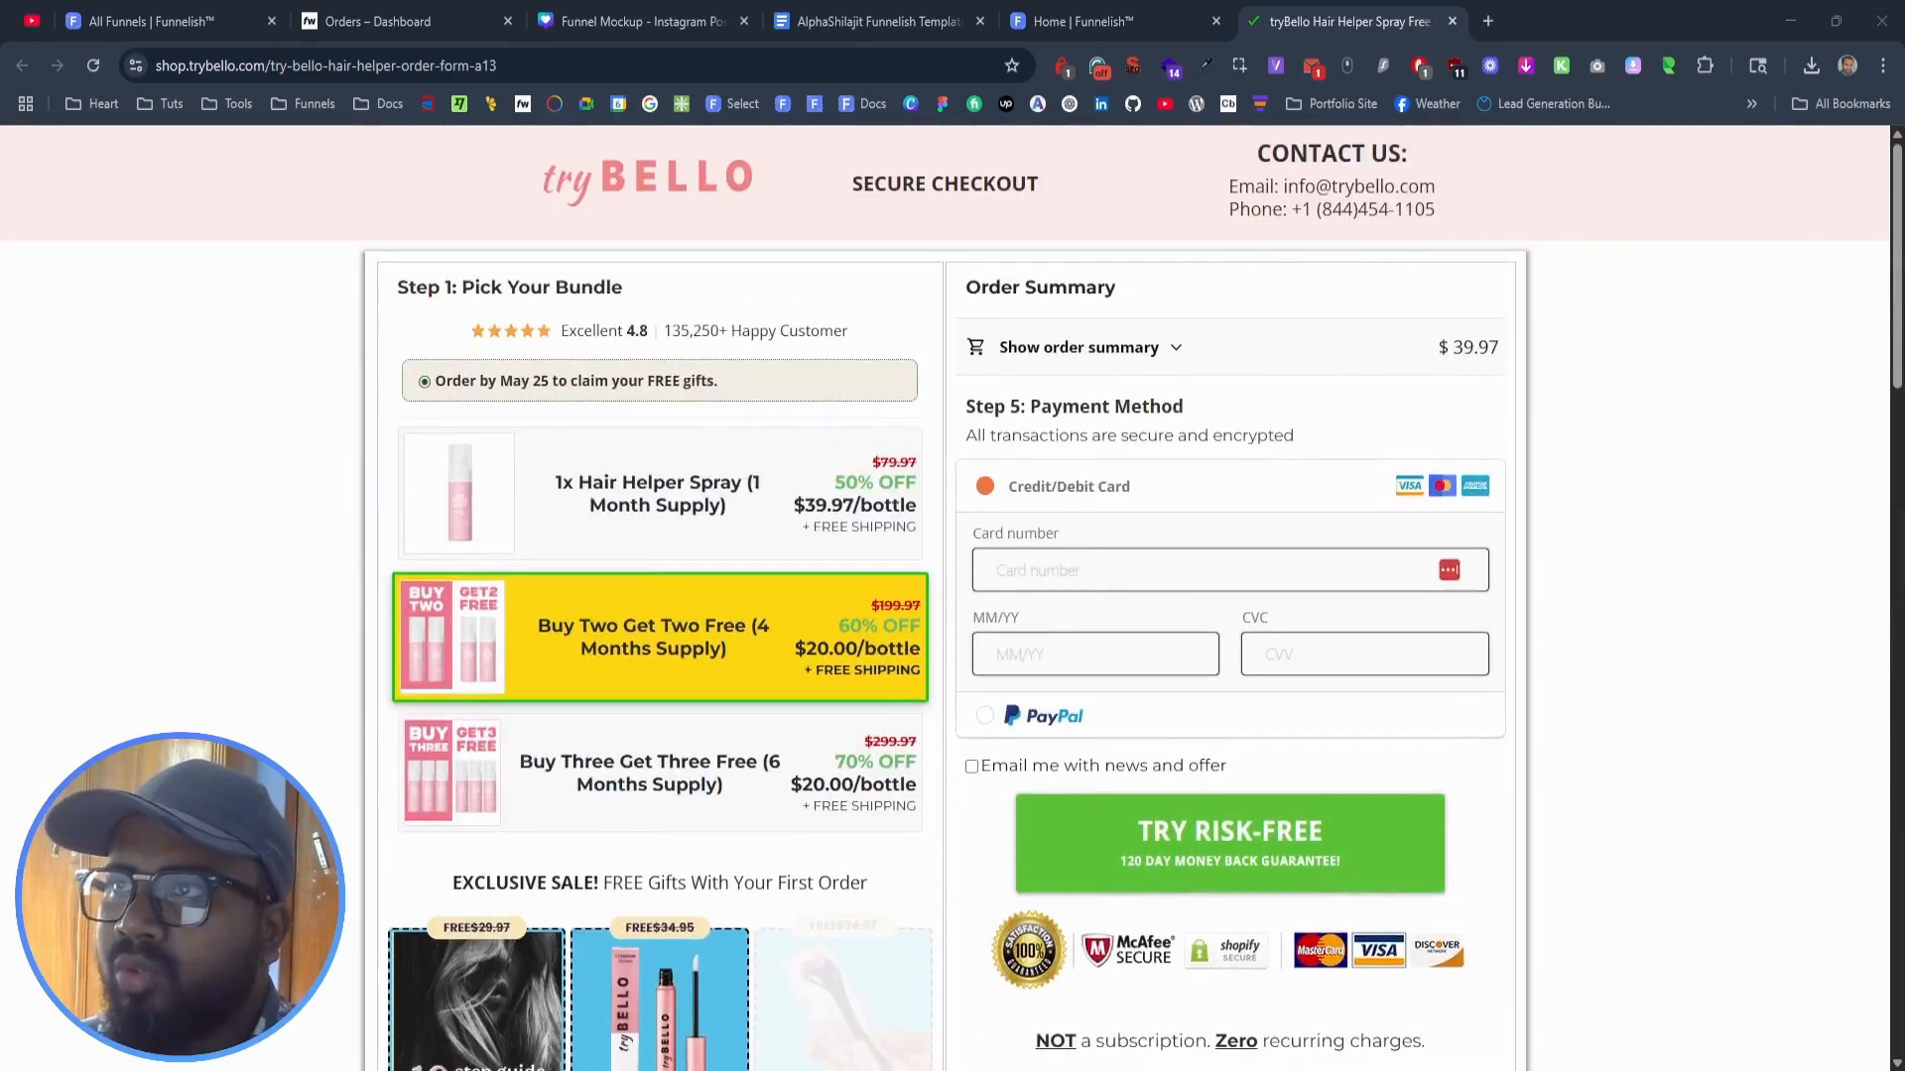
Step: Switch to Funnelish and start a new funnel of the Funnelish plus type
left_click(1134, 2)
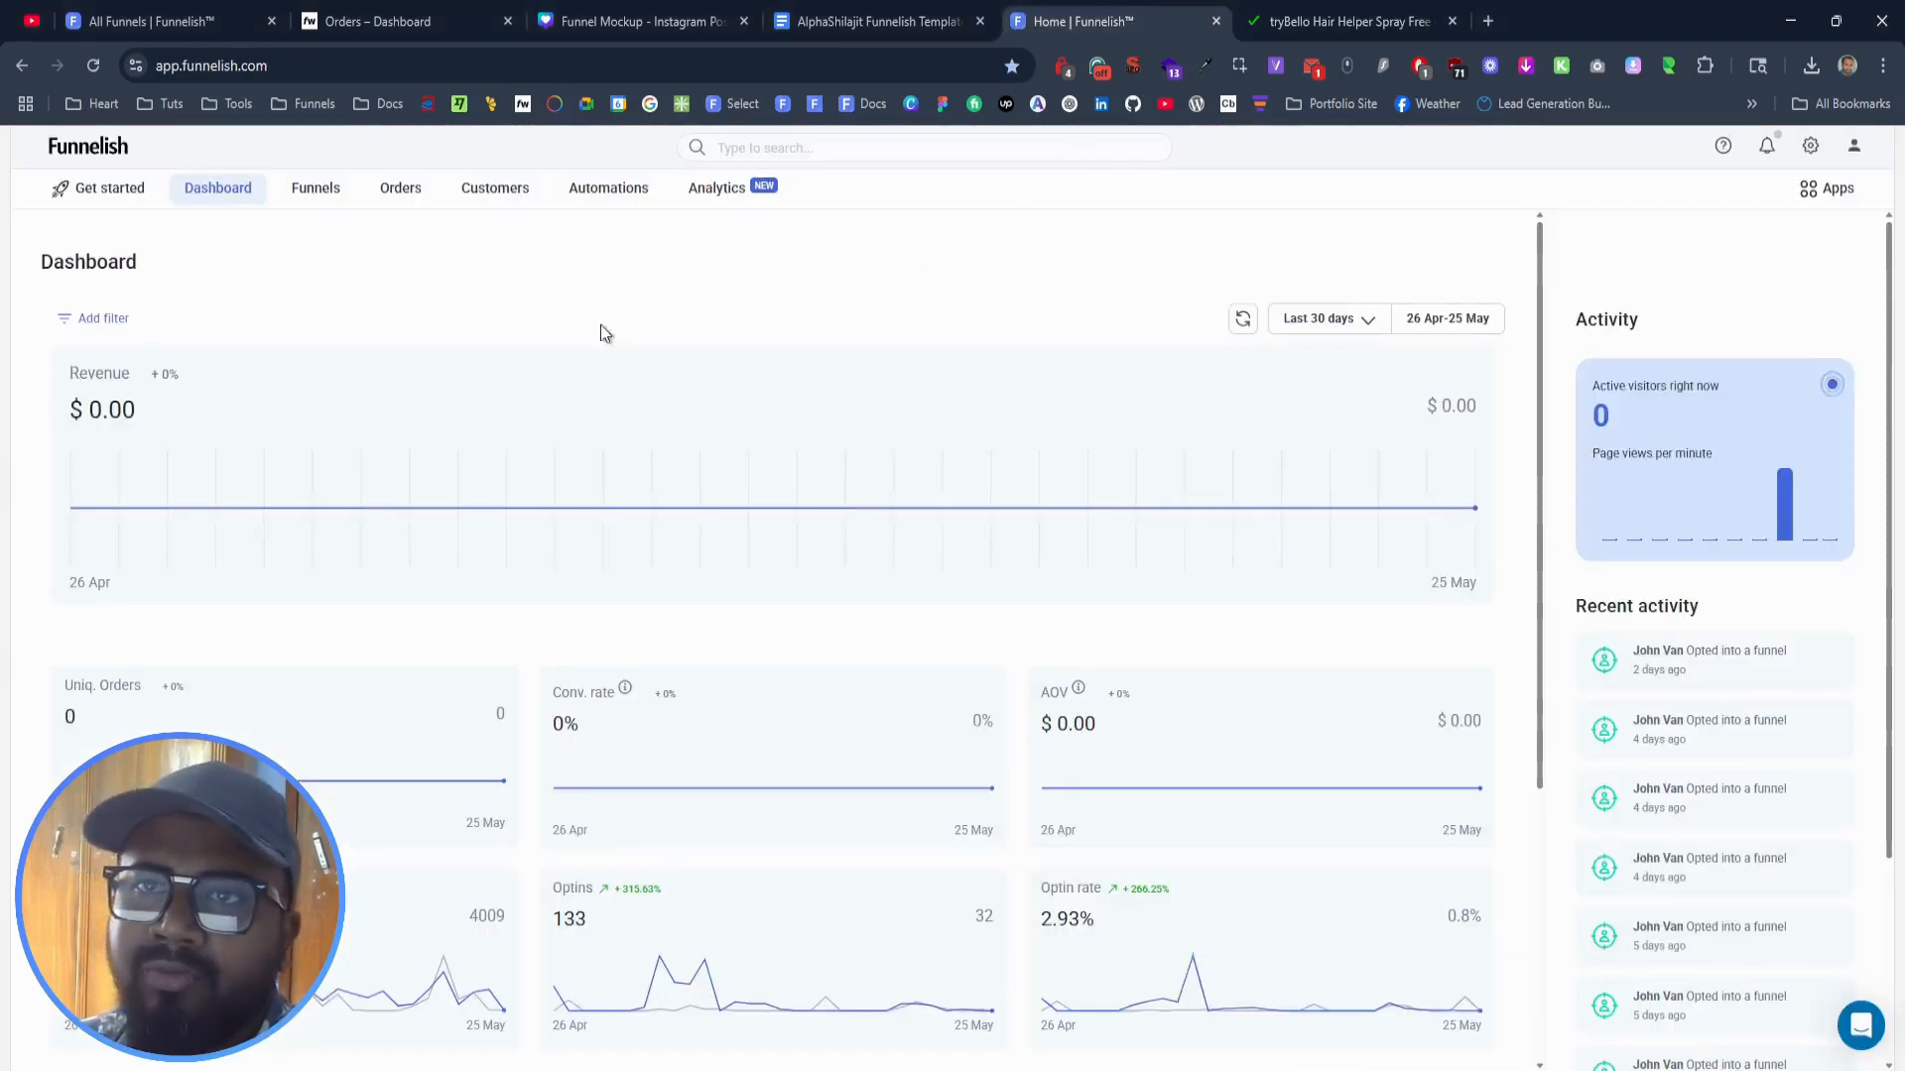
left_click(317, 199)
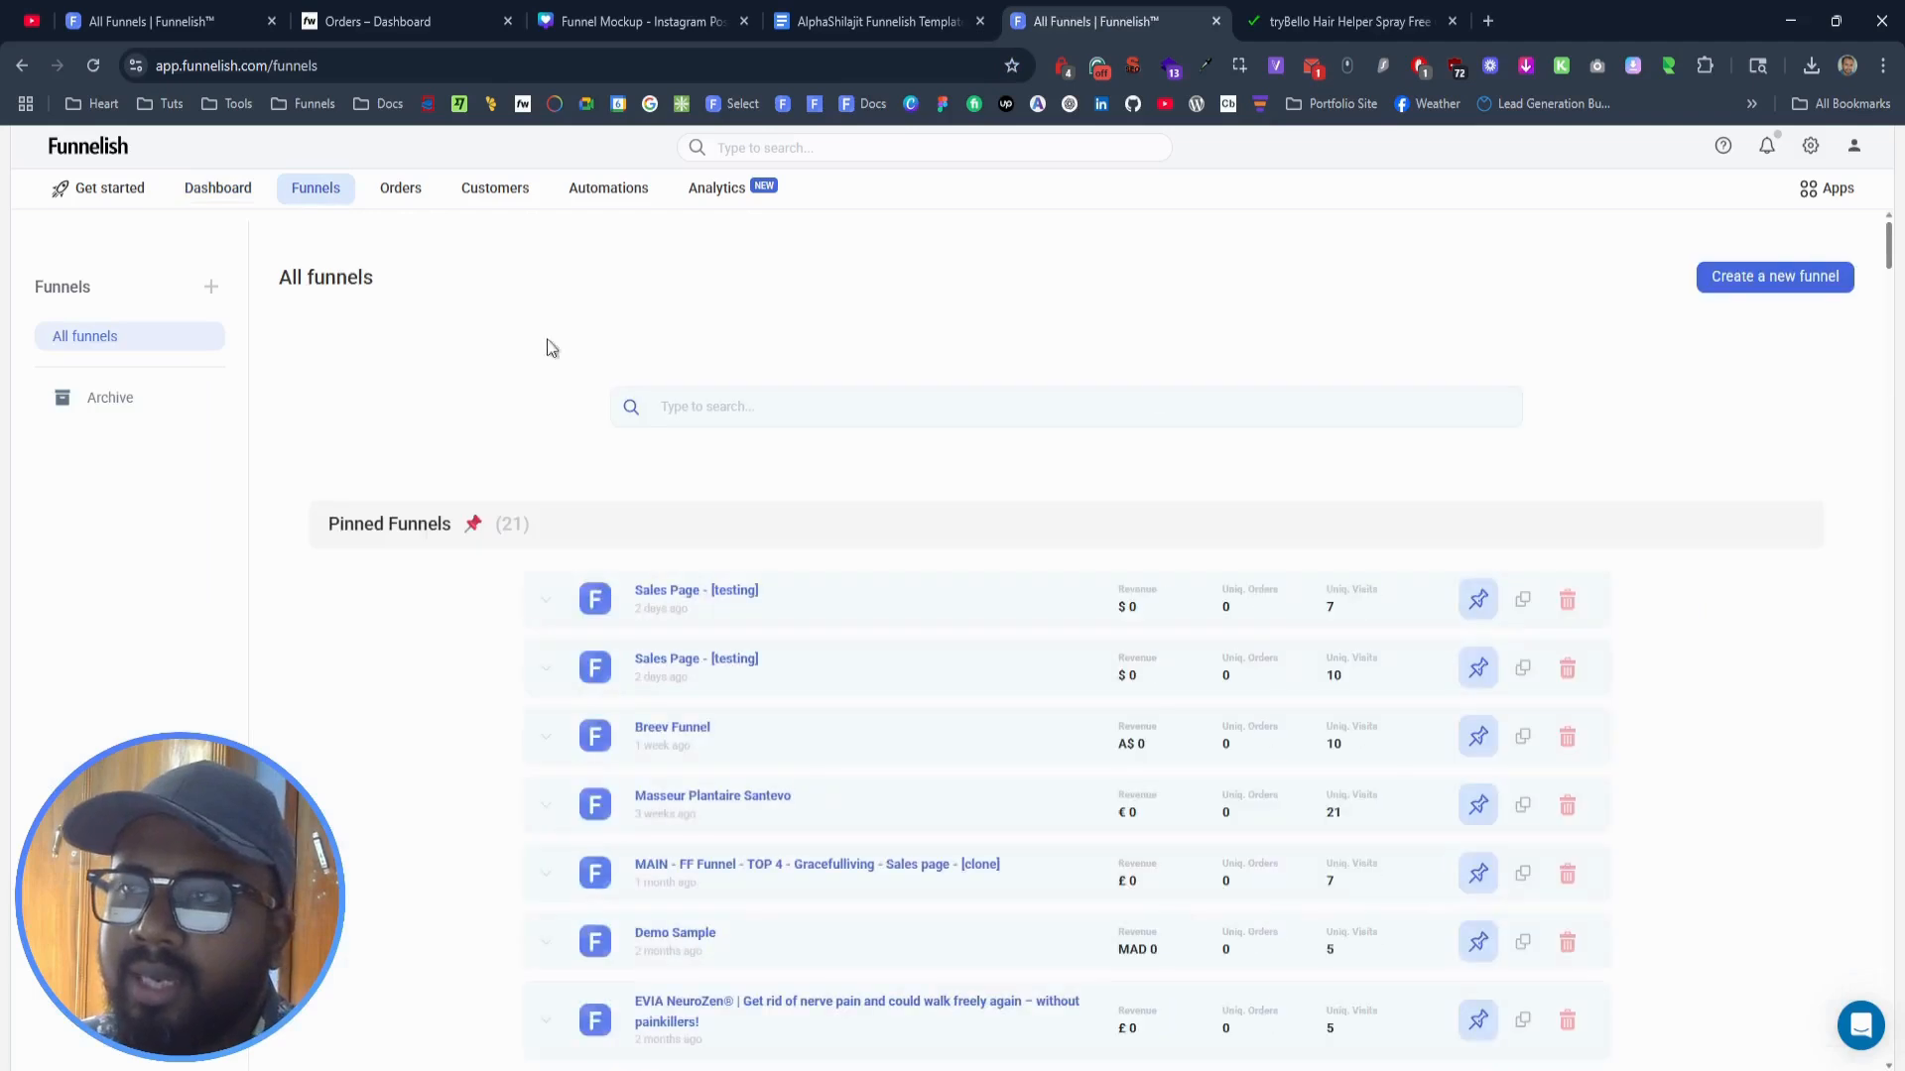
left_click(1724, 280)
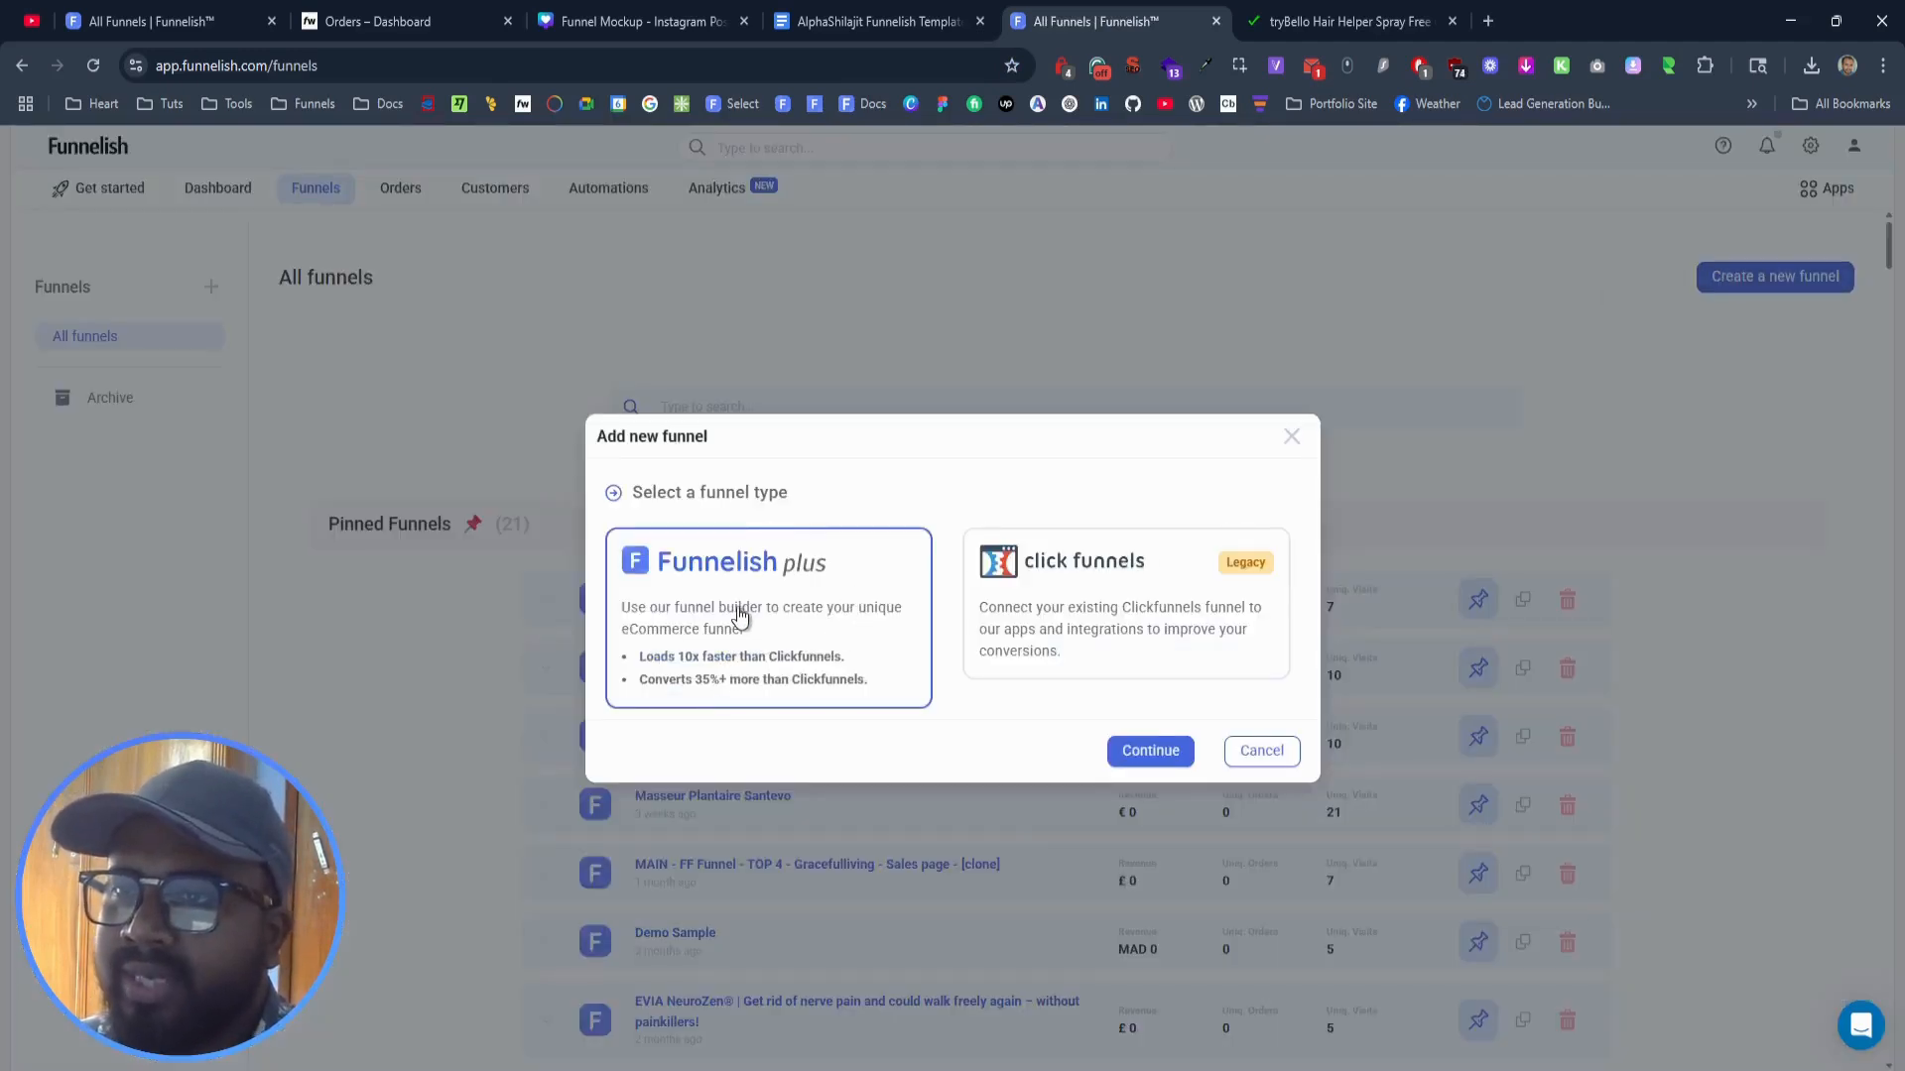
left_click(1156, 752)
Step: Name the new funnel "tryBello" and proceed to the template selection
left_click(866, 634)
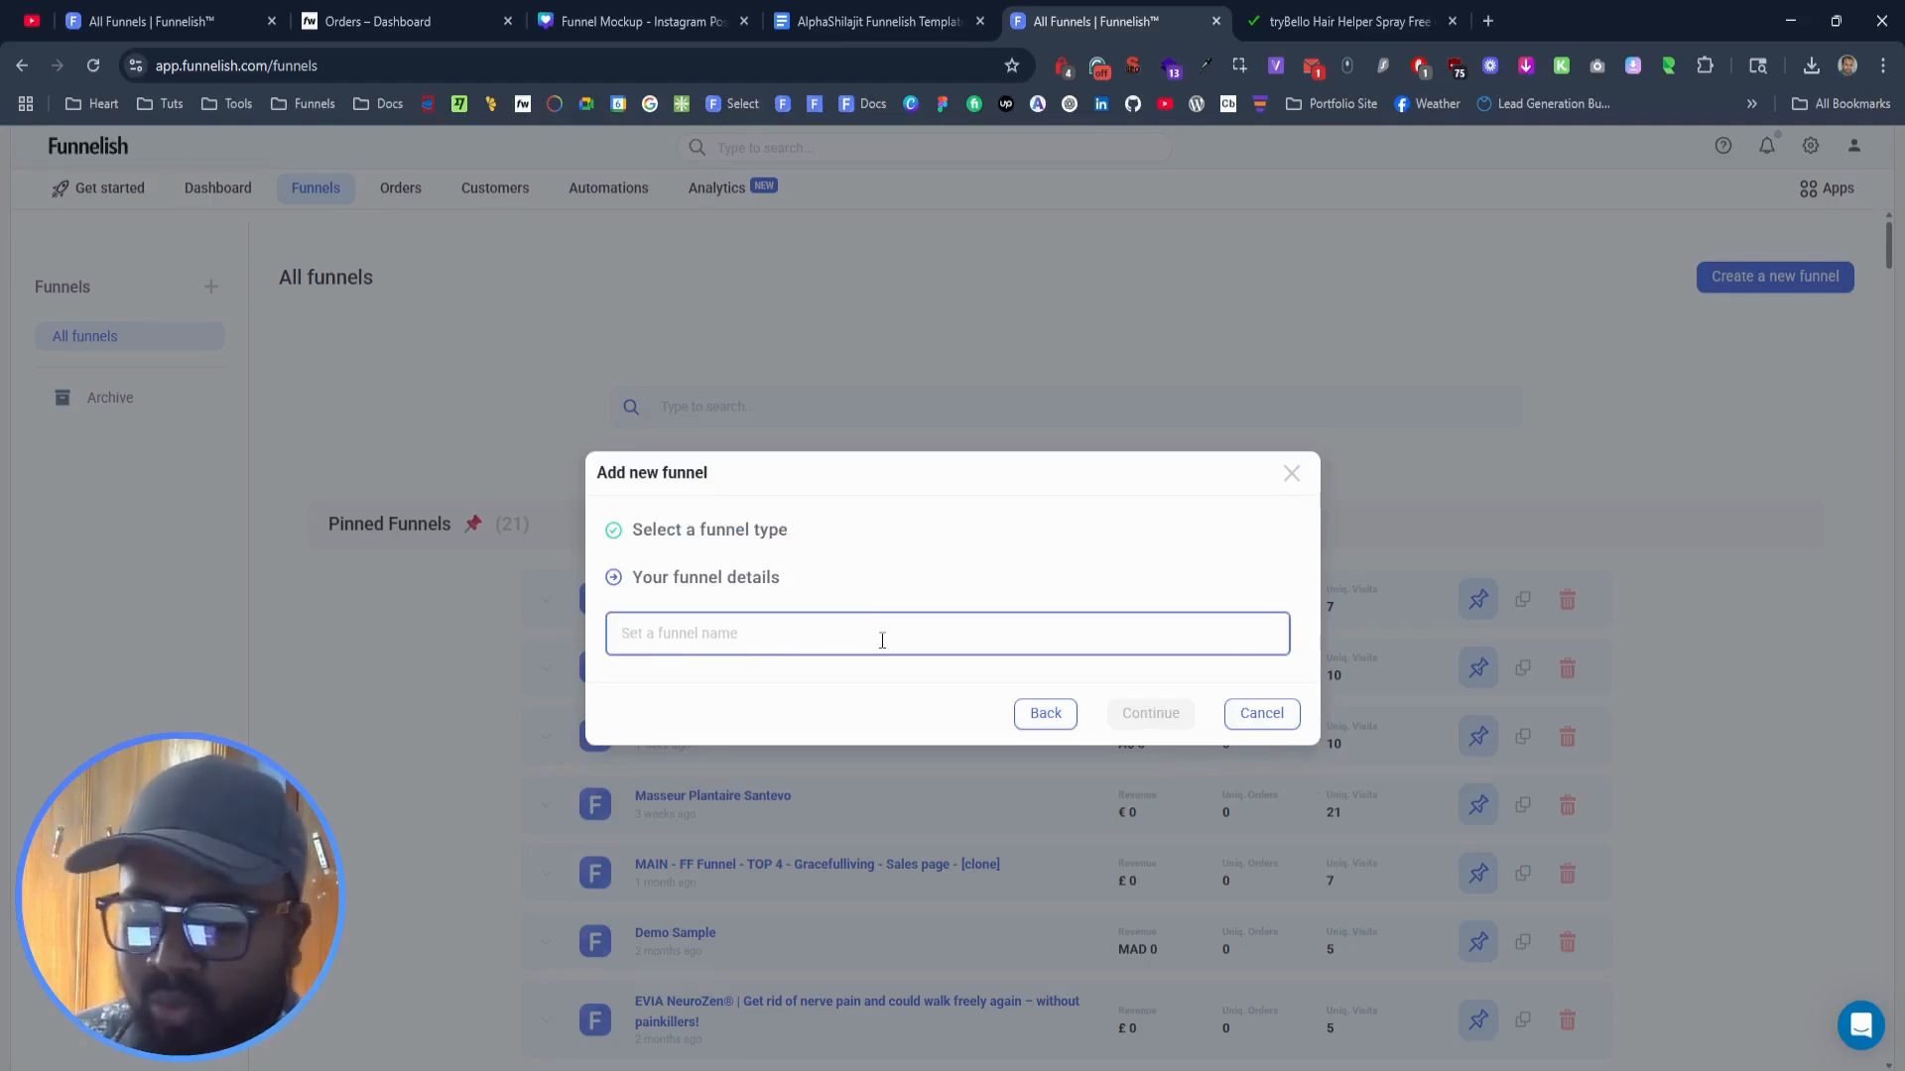
type("T")
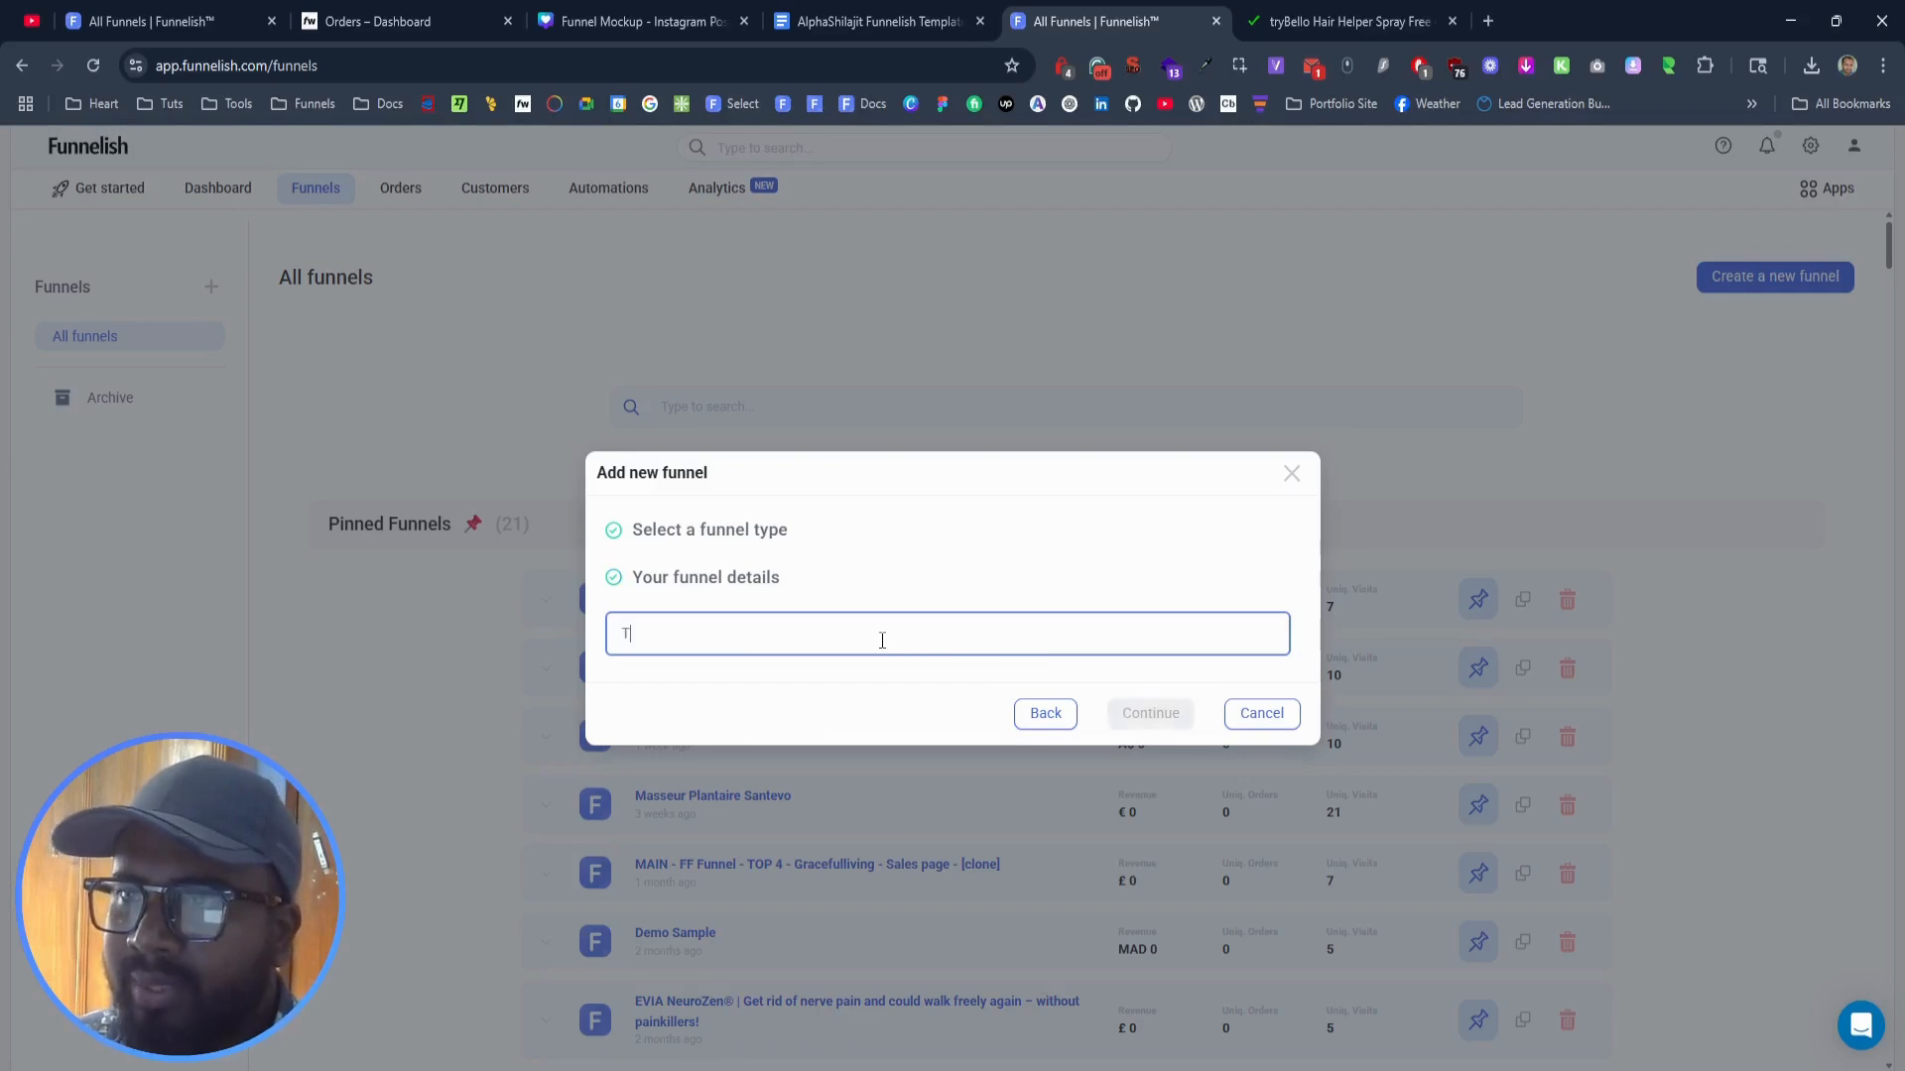
key("BackSpace")
type("tryB")
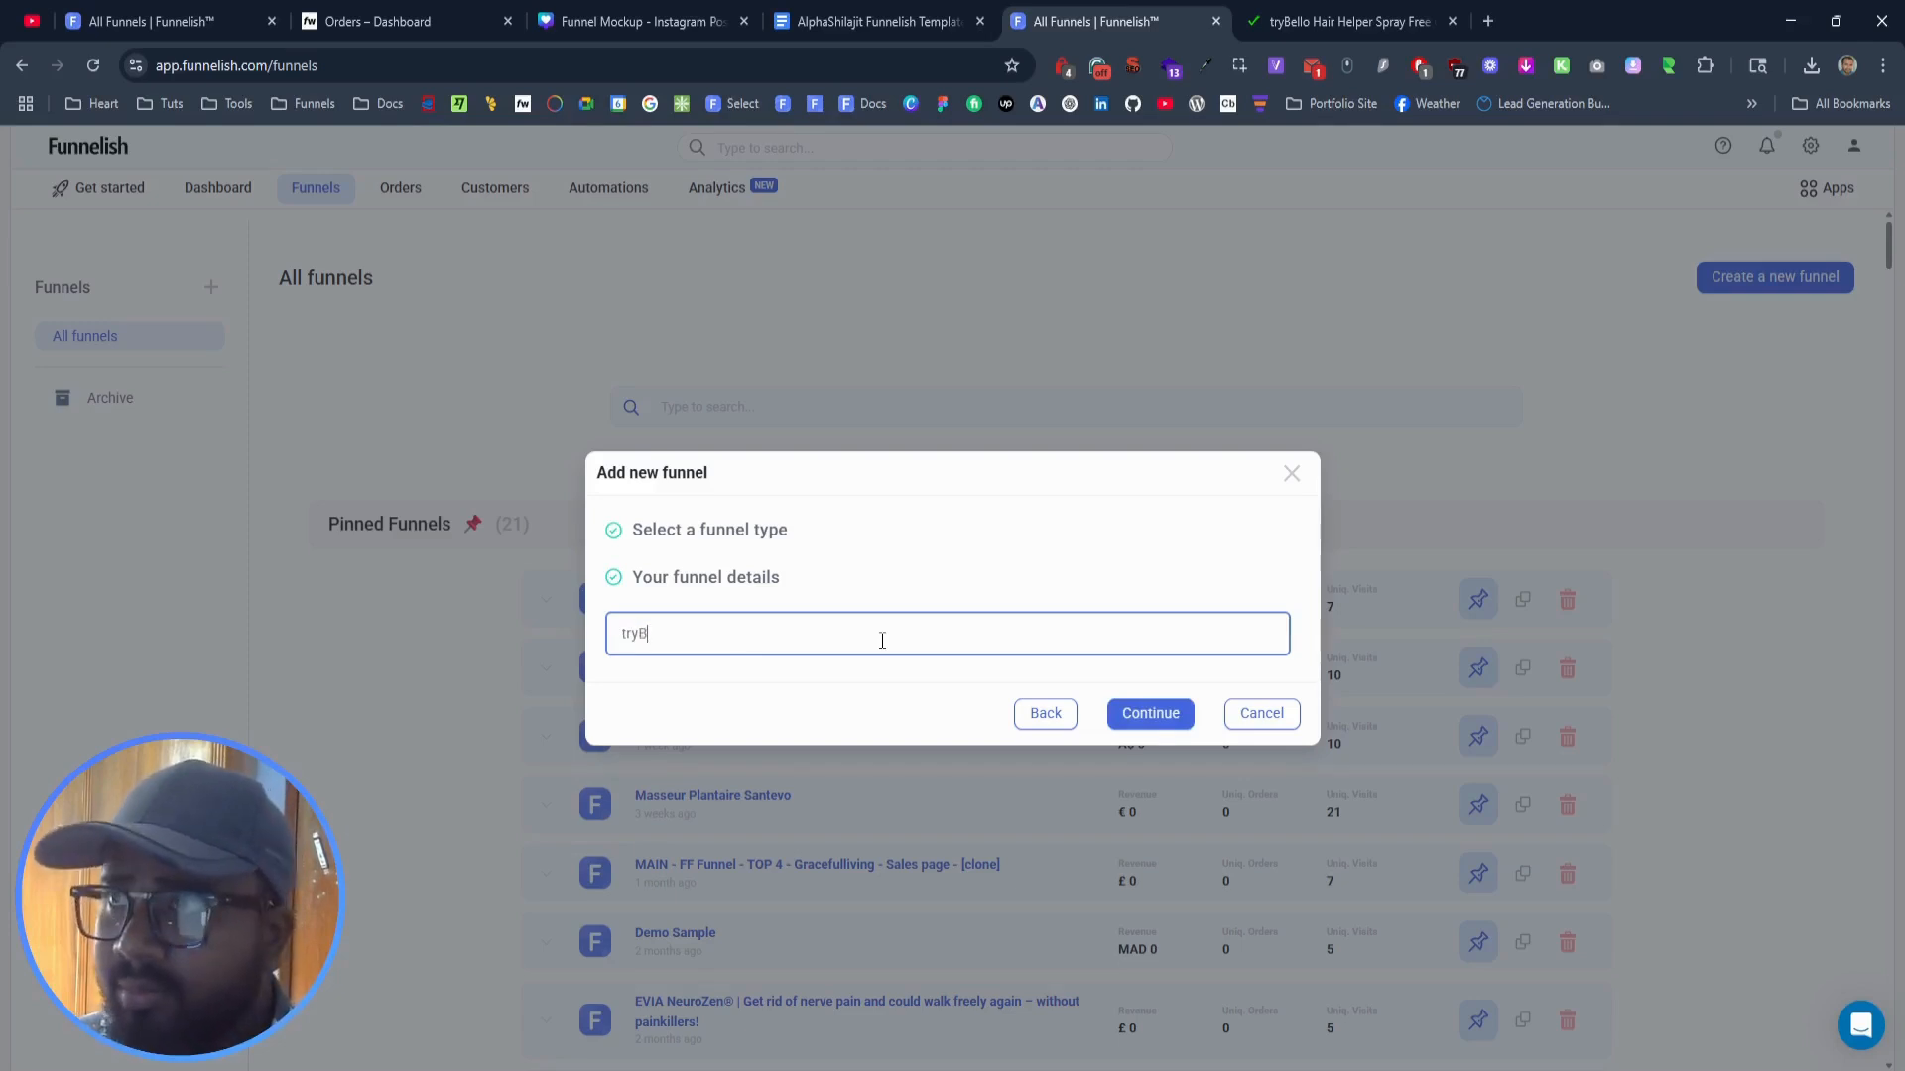
type("el")
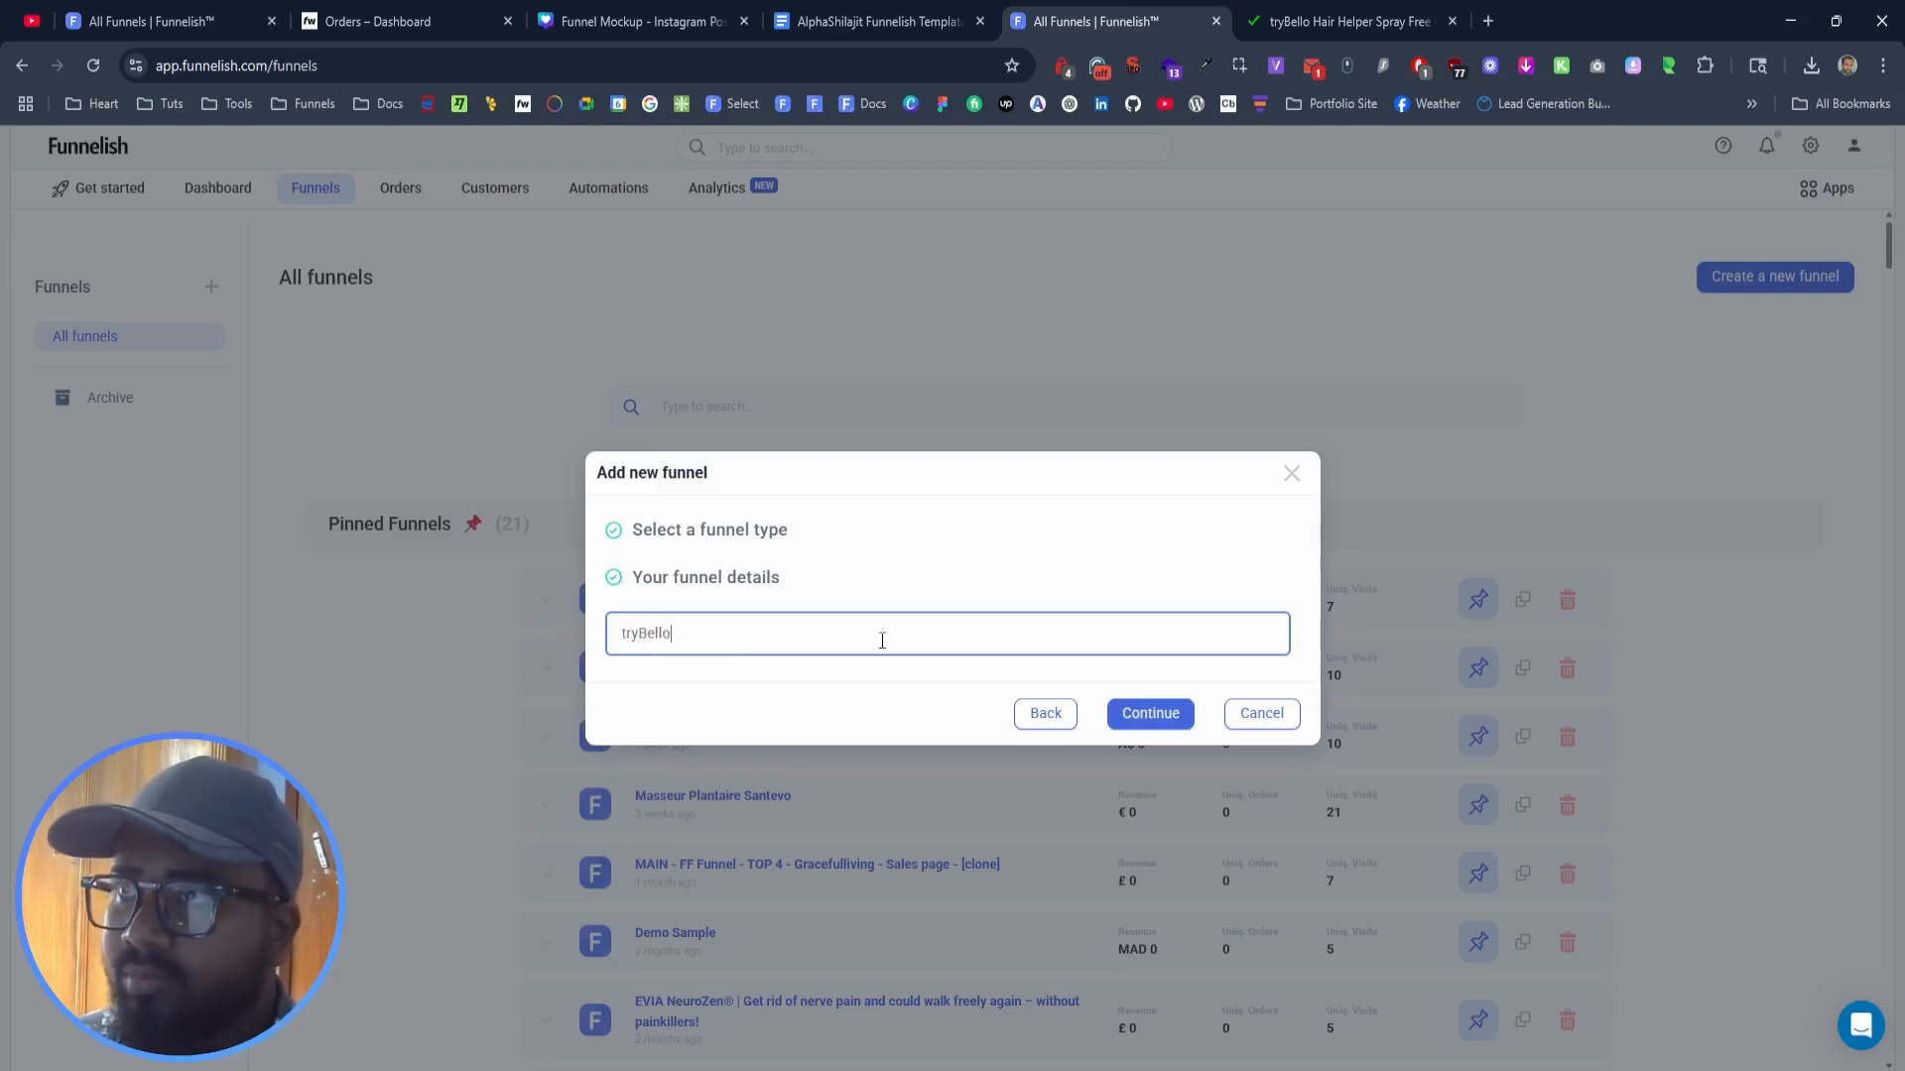
type("lo")
left_click(1151, 713)
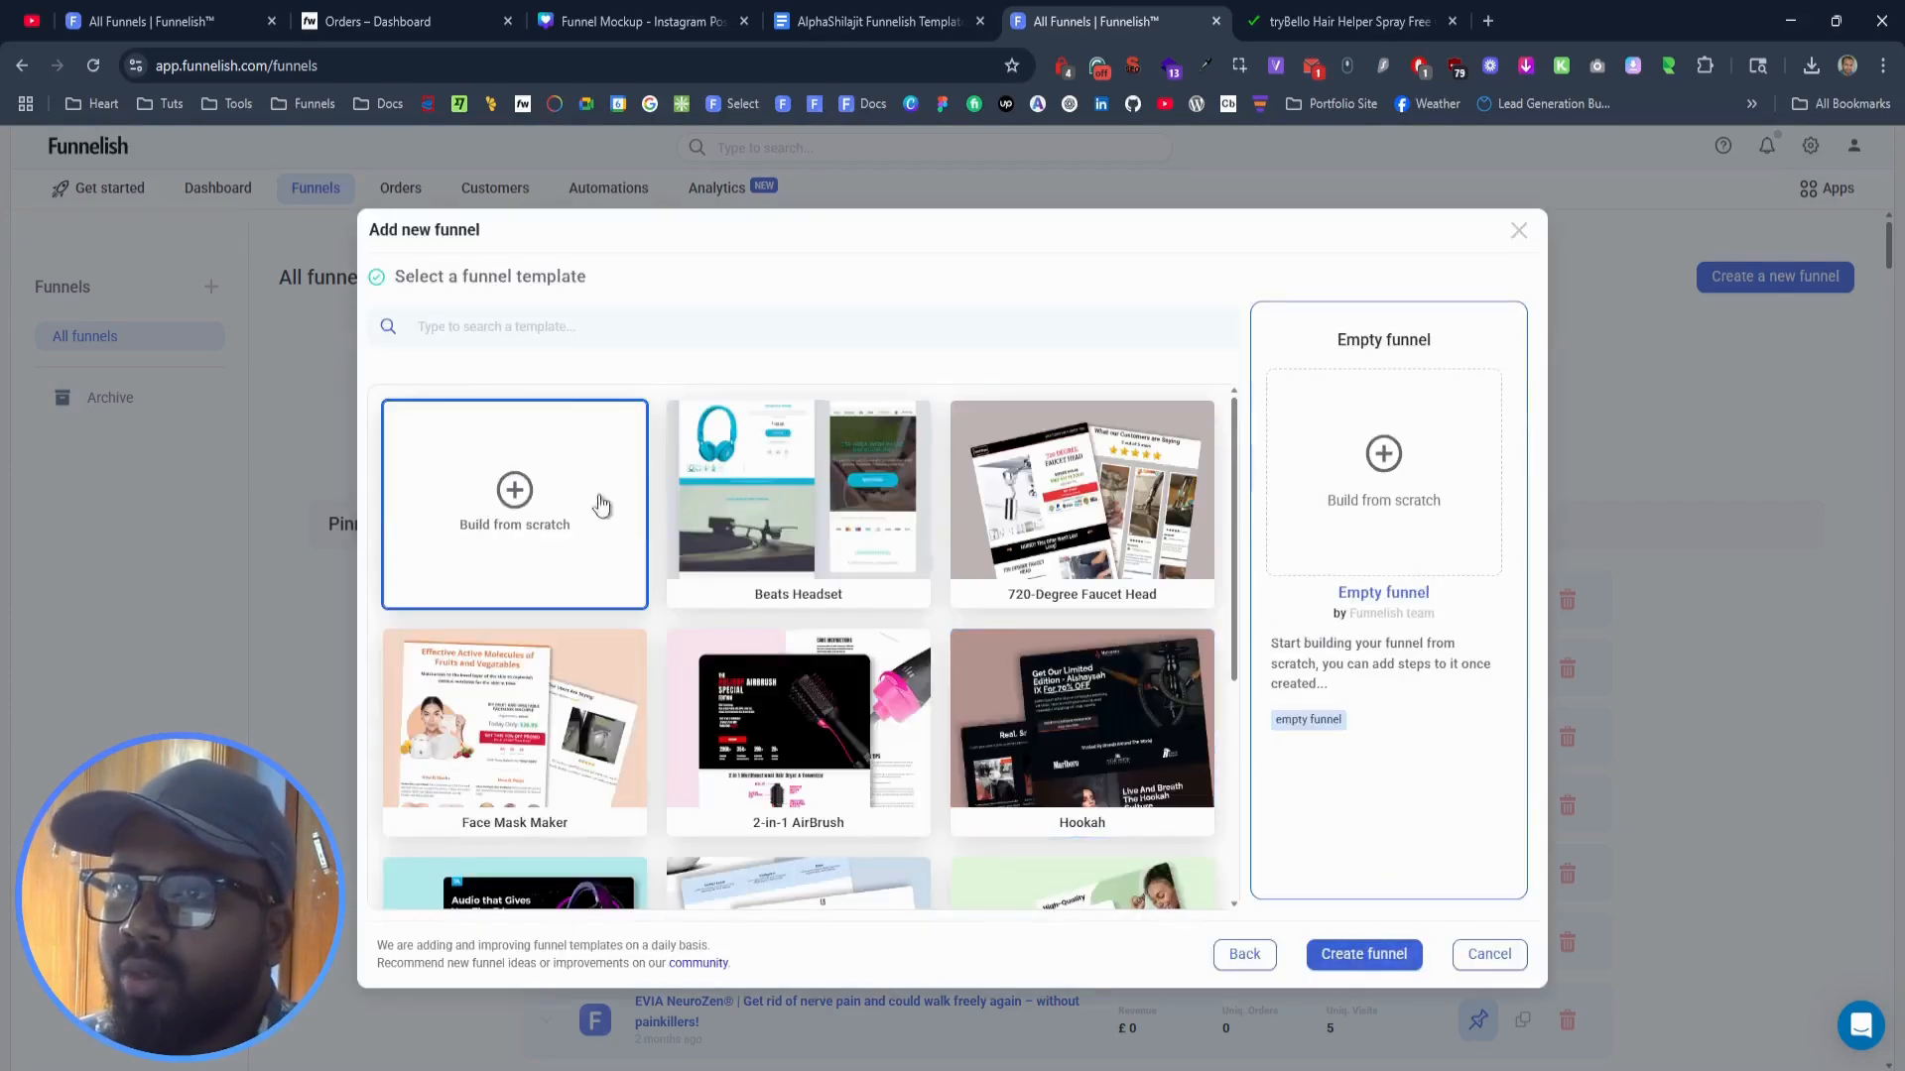
Step: Choose to build the funnel from scratch and create it
left_click(786, 531)
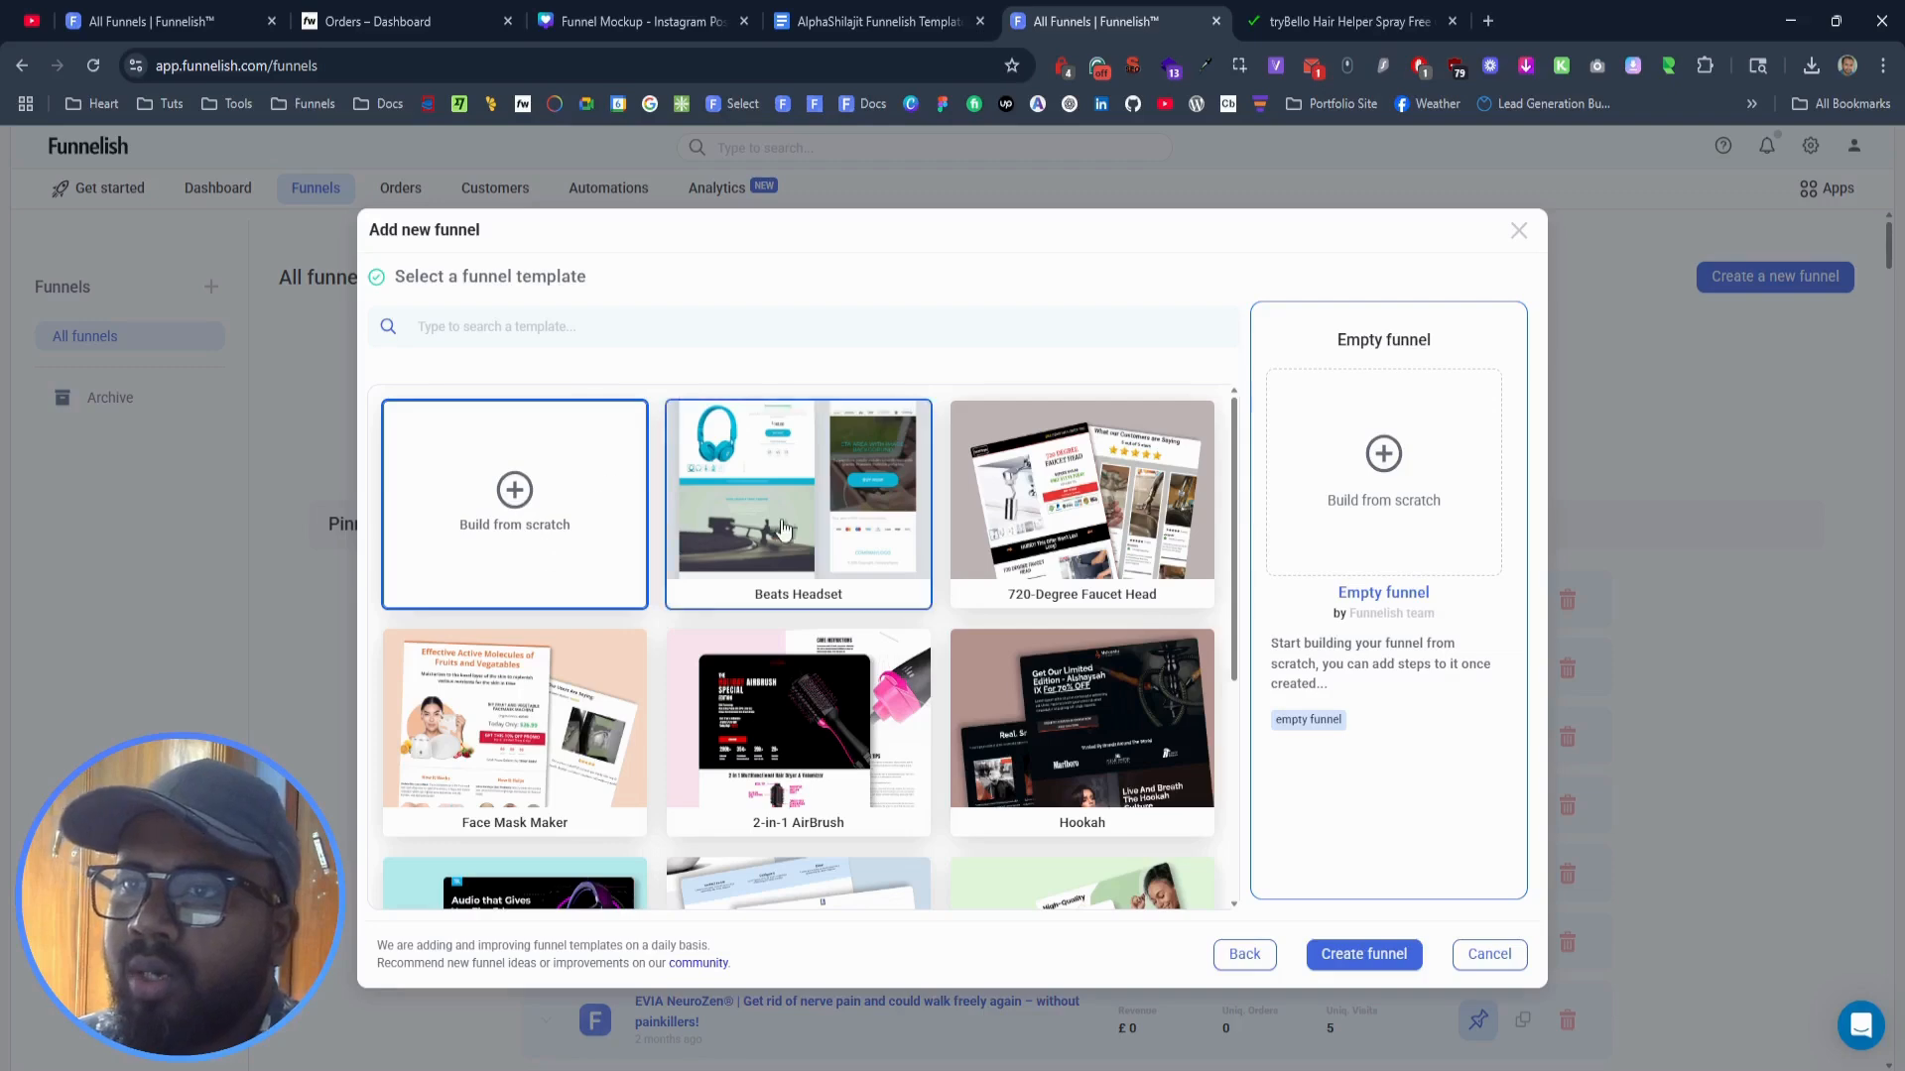
left_click(479, 561)
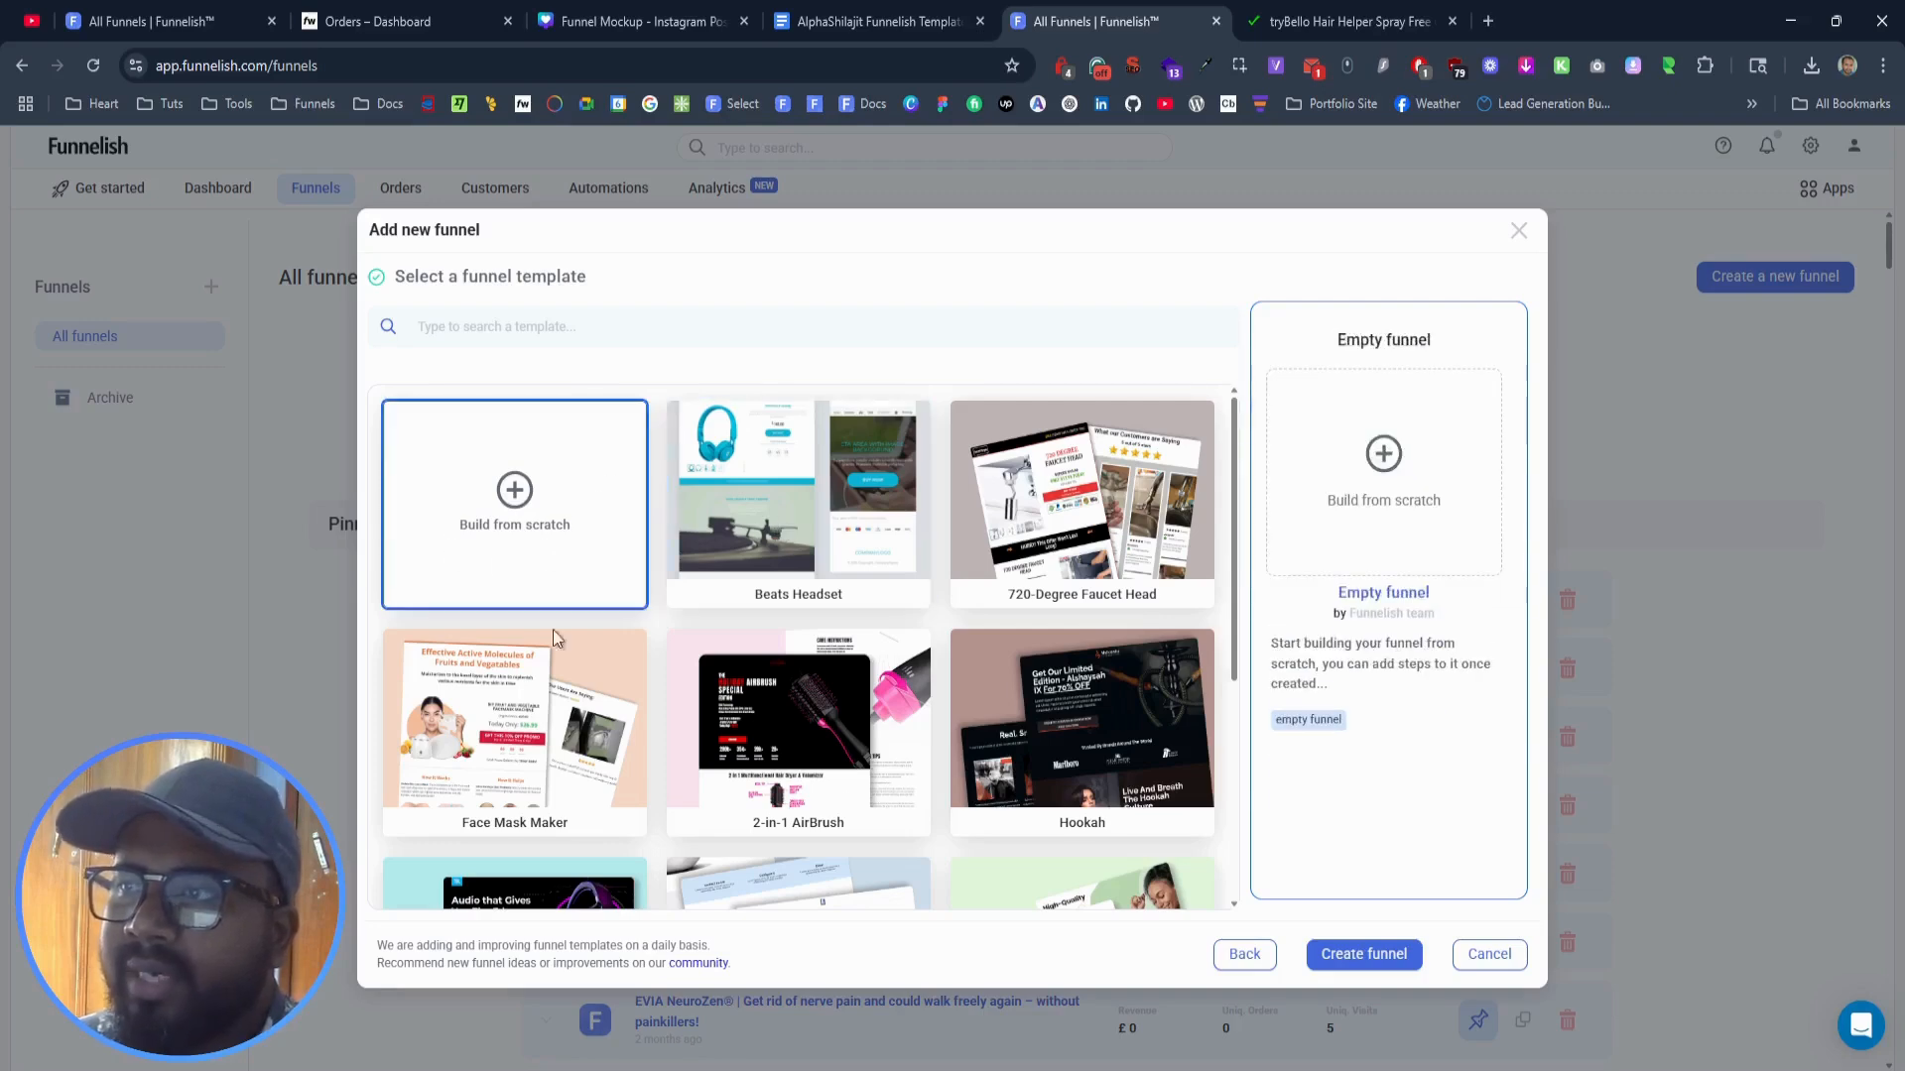
left_click(1354, 951)
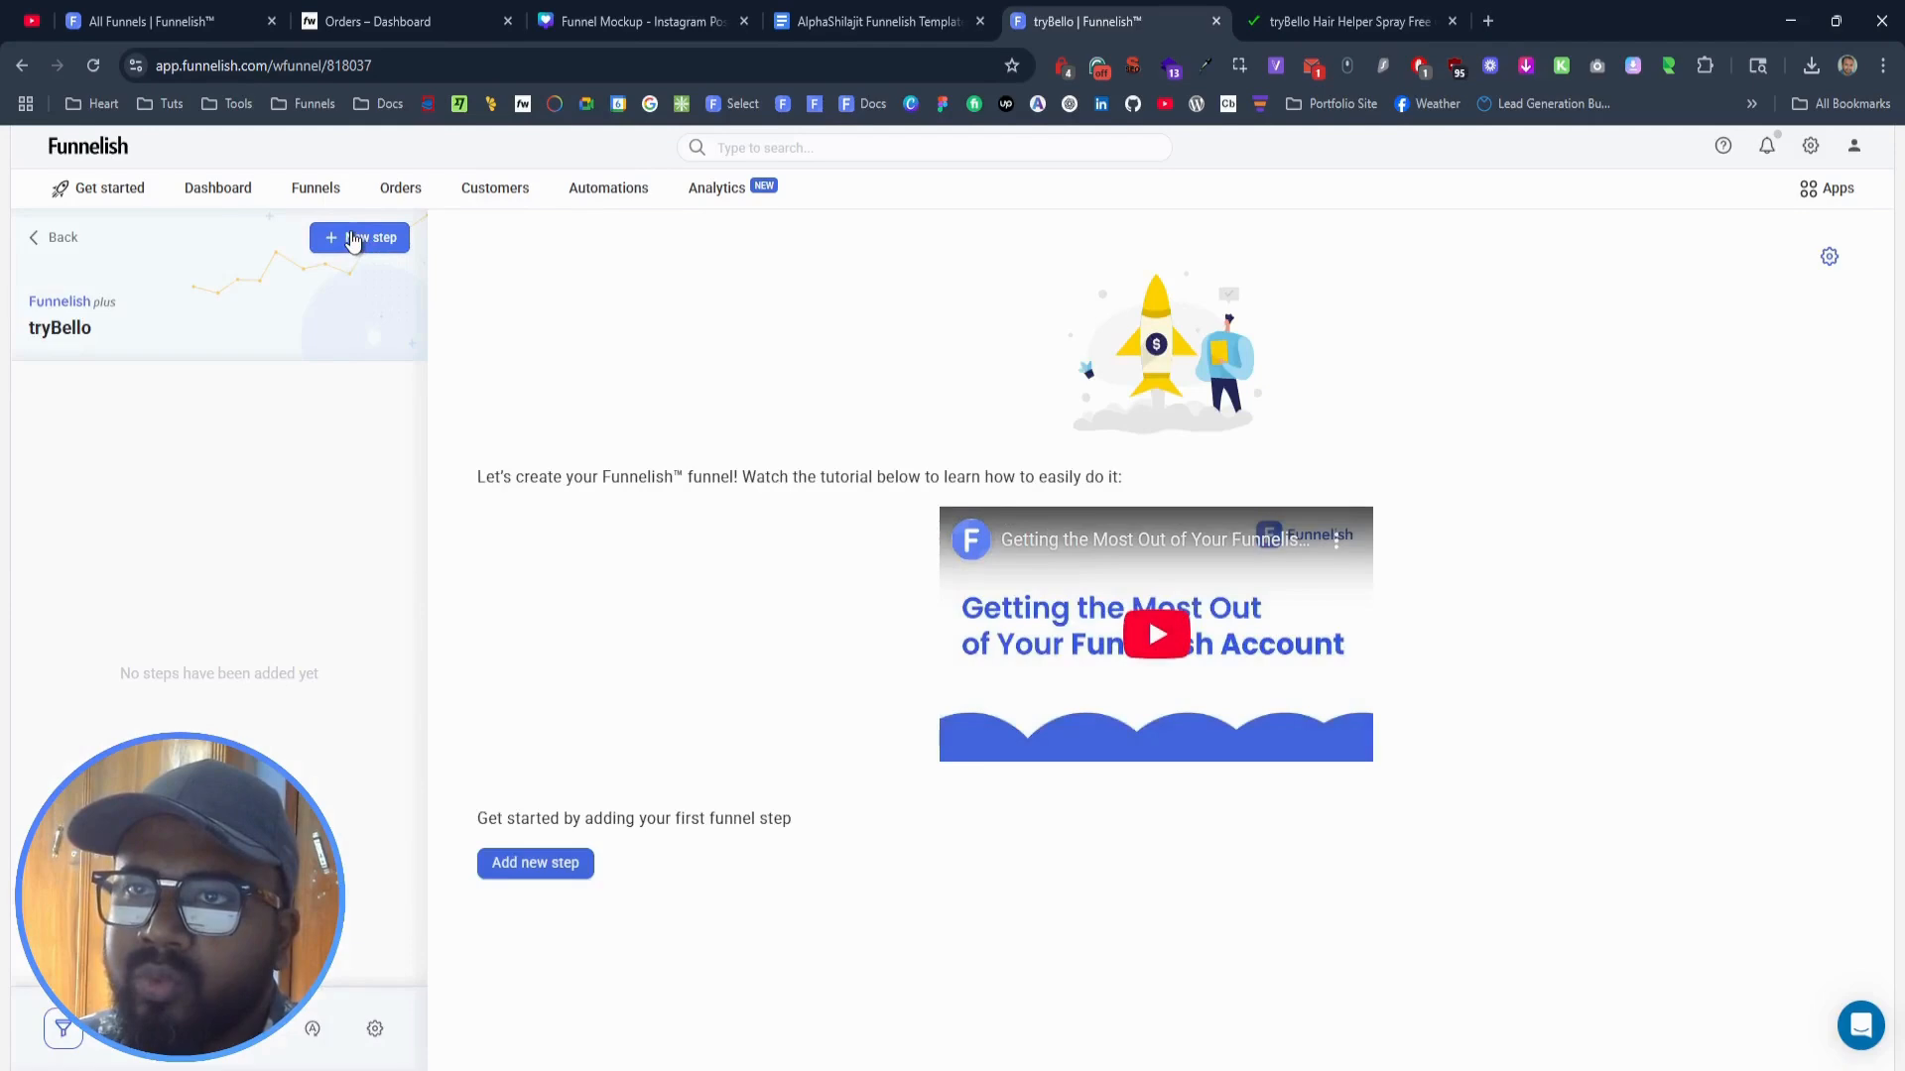
Step: Add a new funnel step built from scratch, with Checkout as its step type
left_click(352, 239)
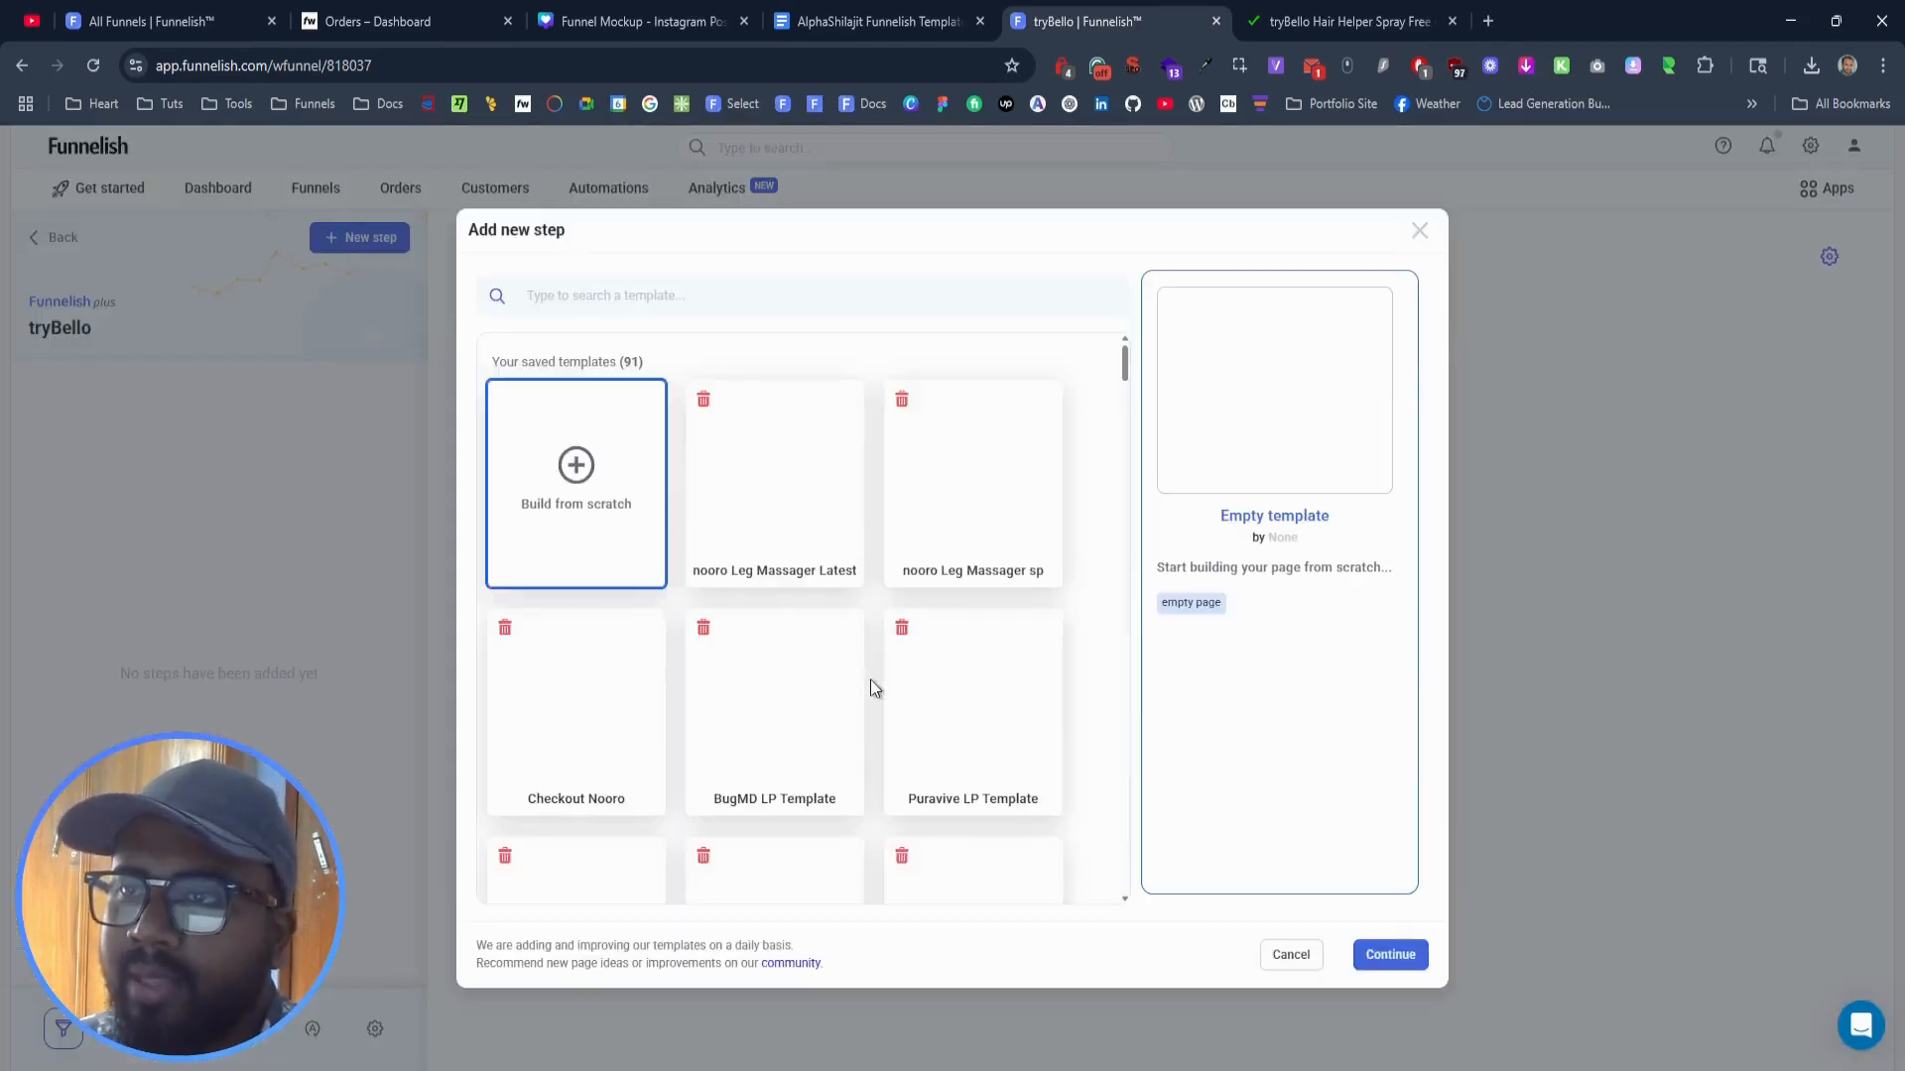
left_click(830, 551)
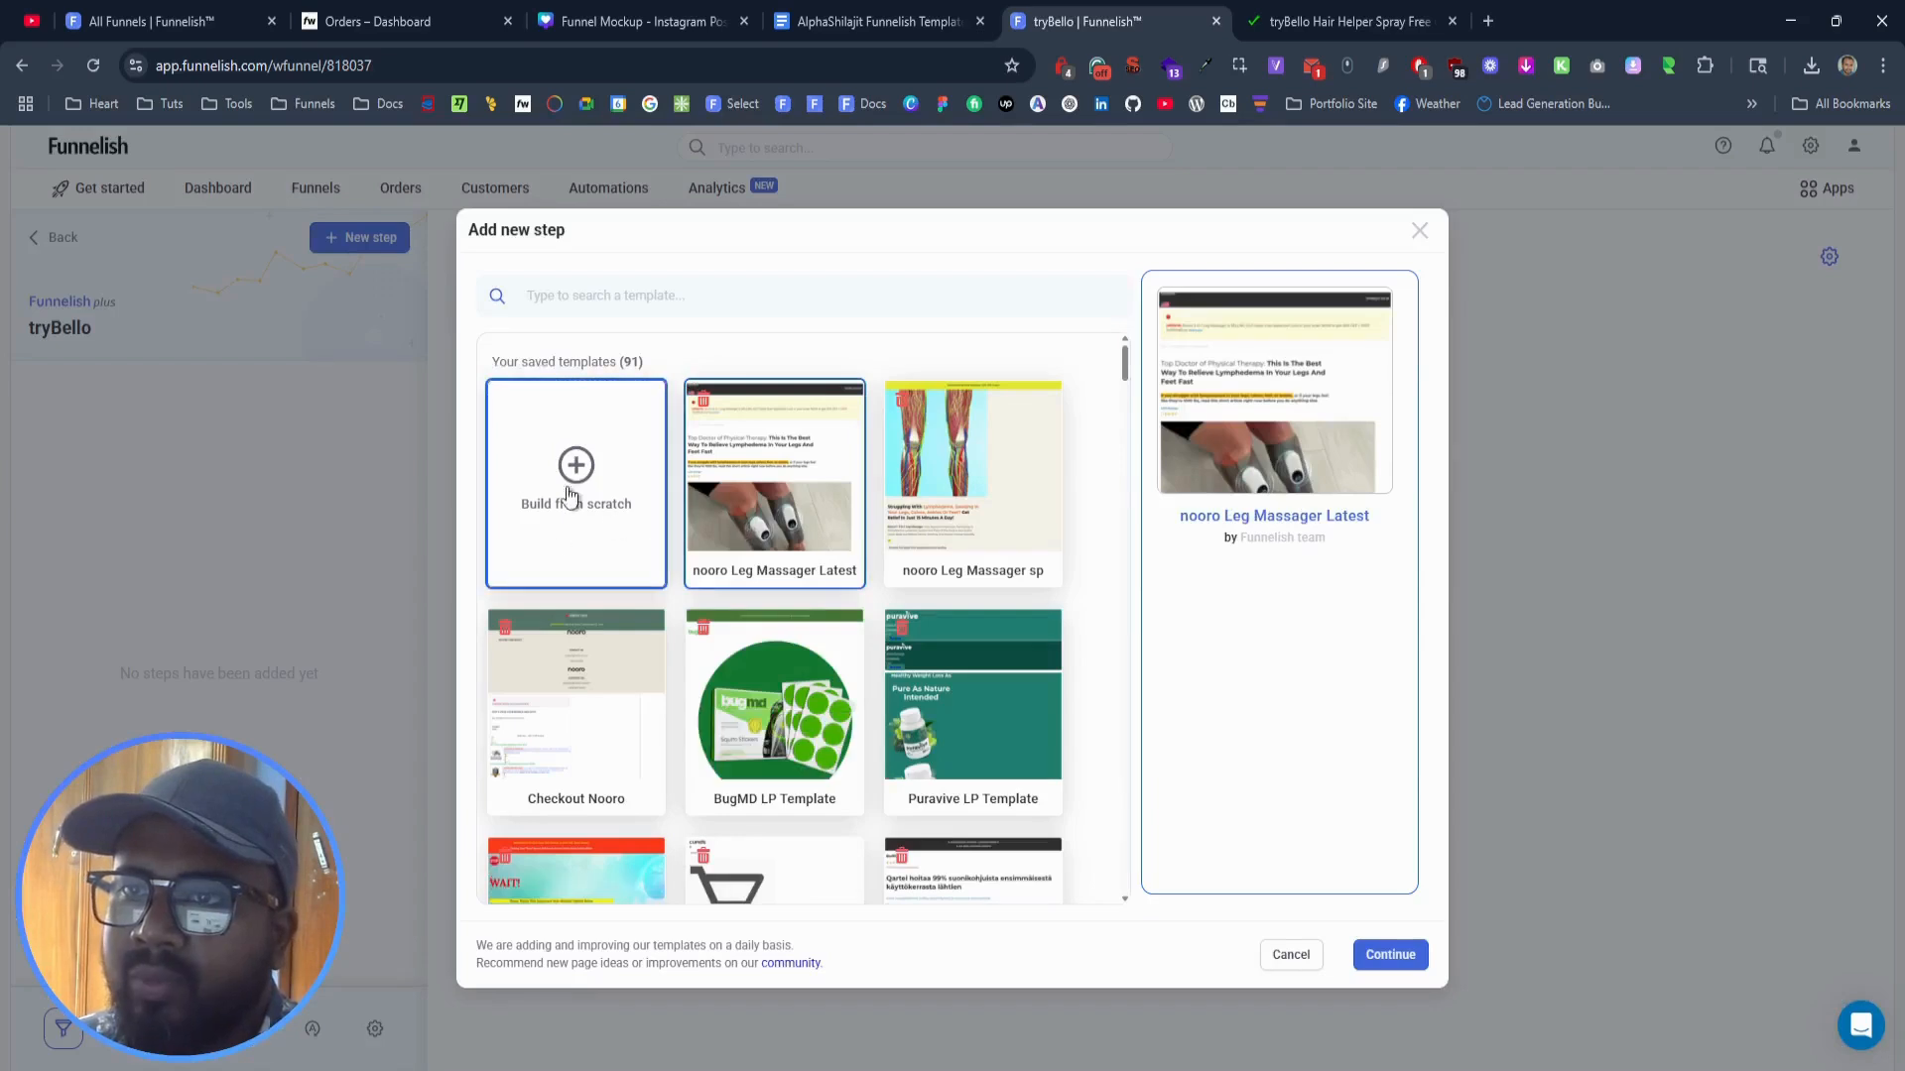
left_click(552, 561)
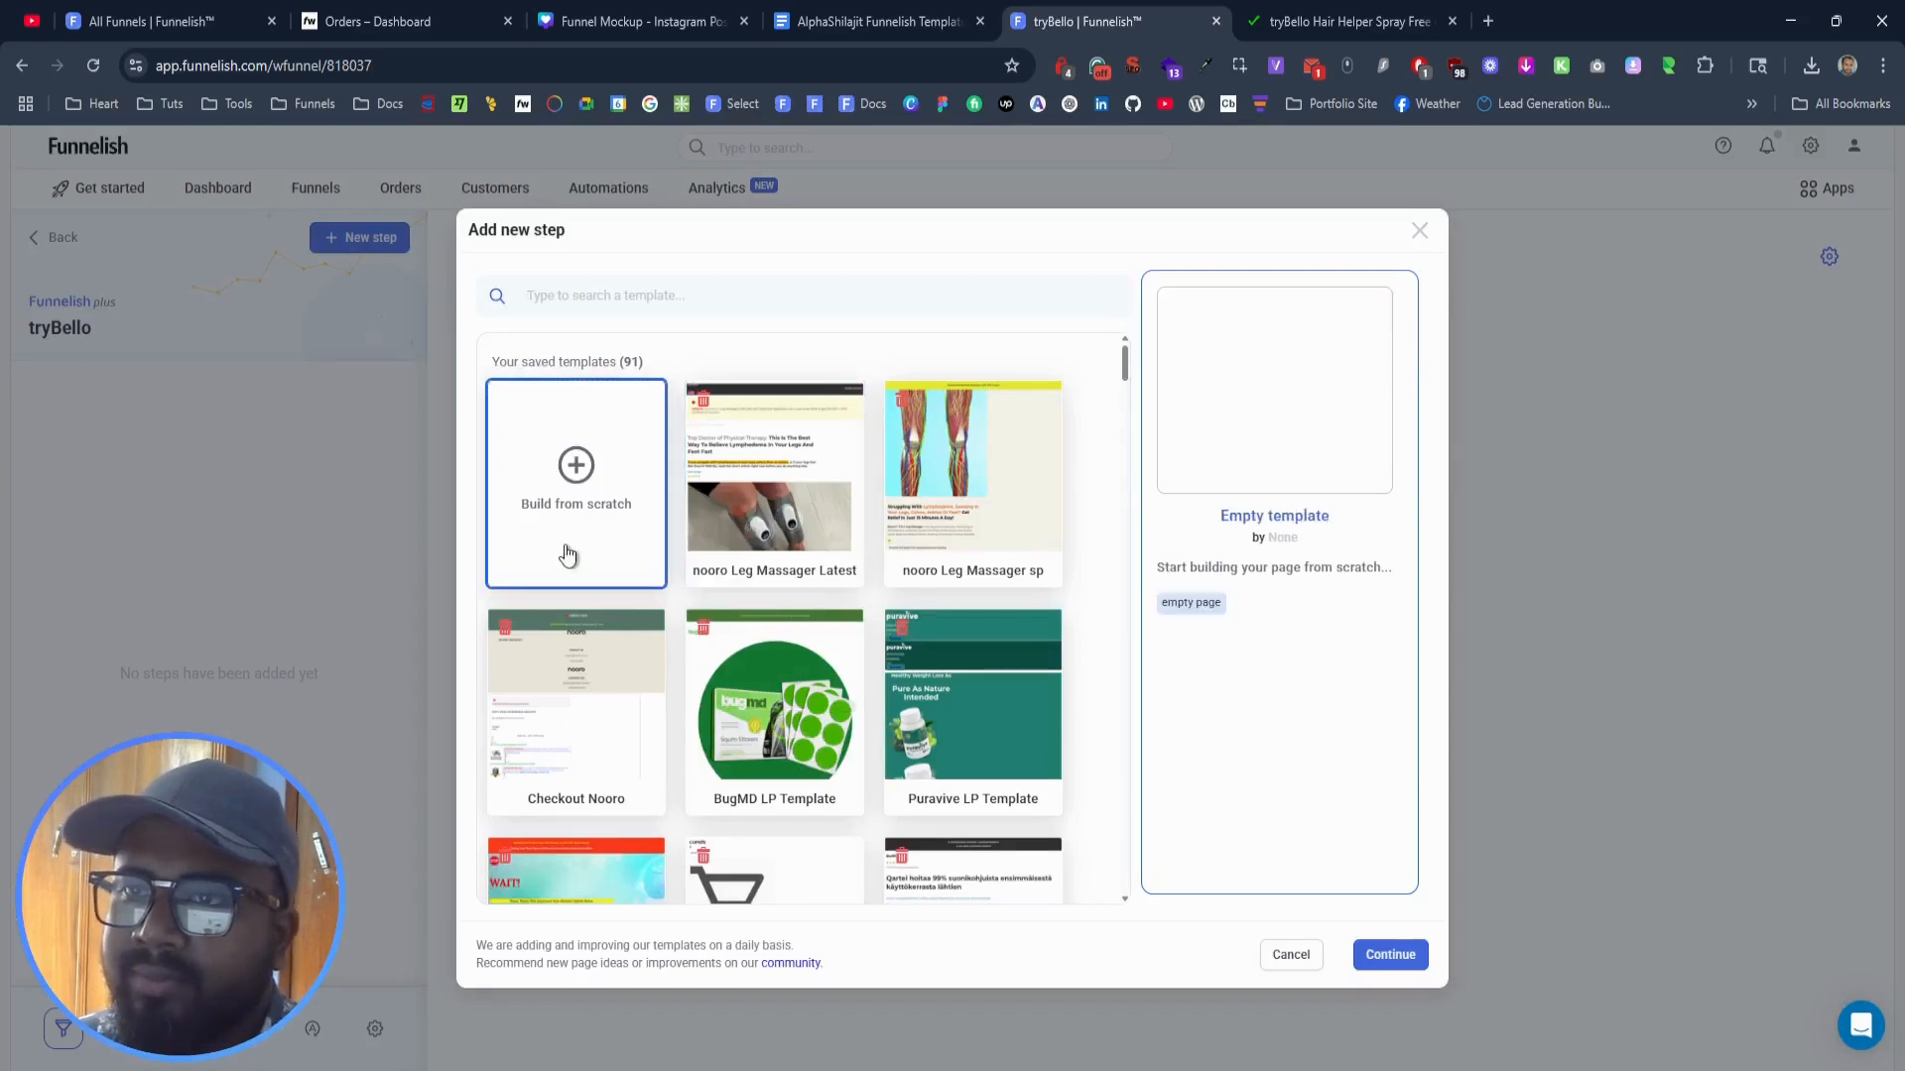
left_click(1375, 955)
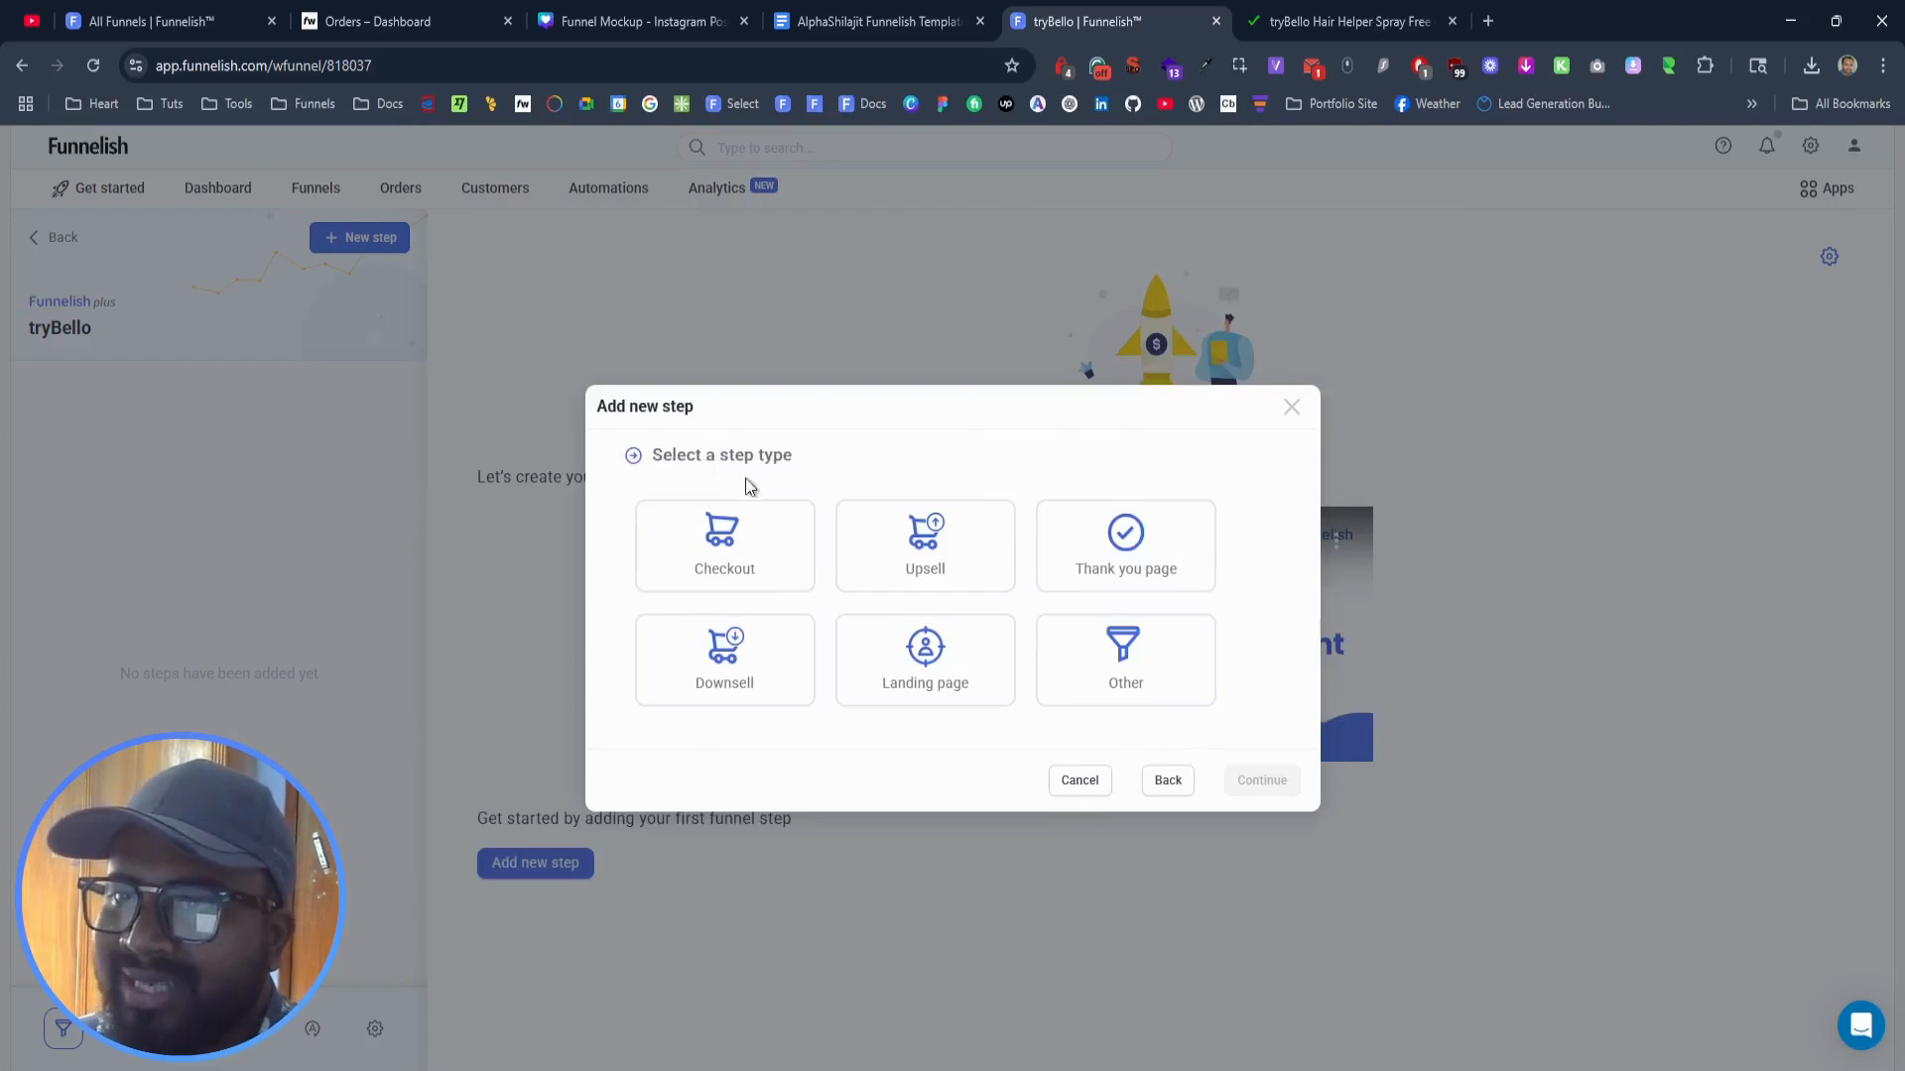
left_click(725, 557)
Step: Shorten the new step's name to "Checkout"
left_click(689, 591)
triple_click(689, 591)
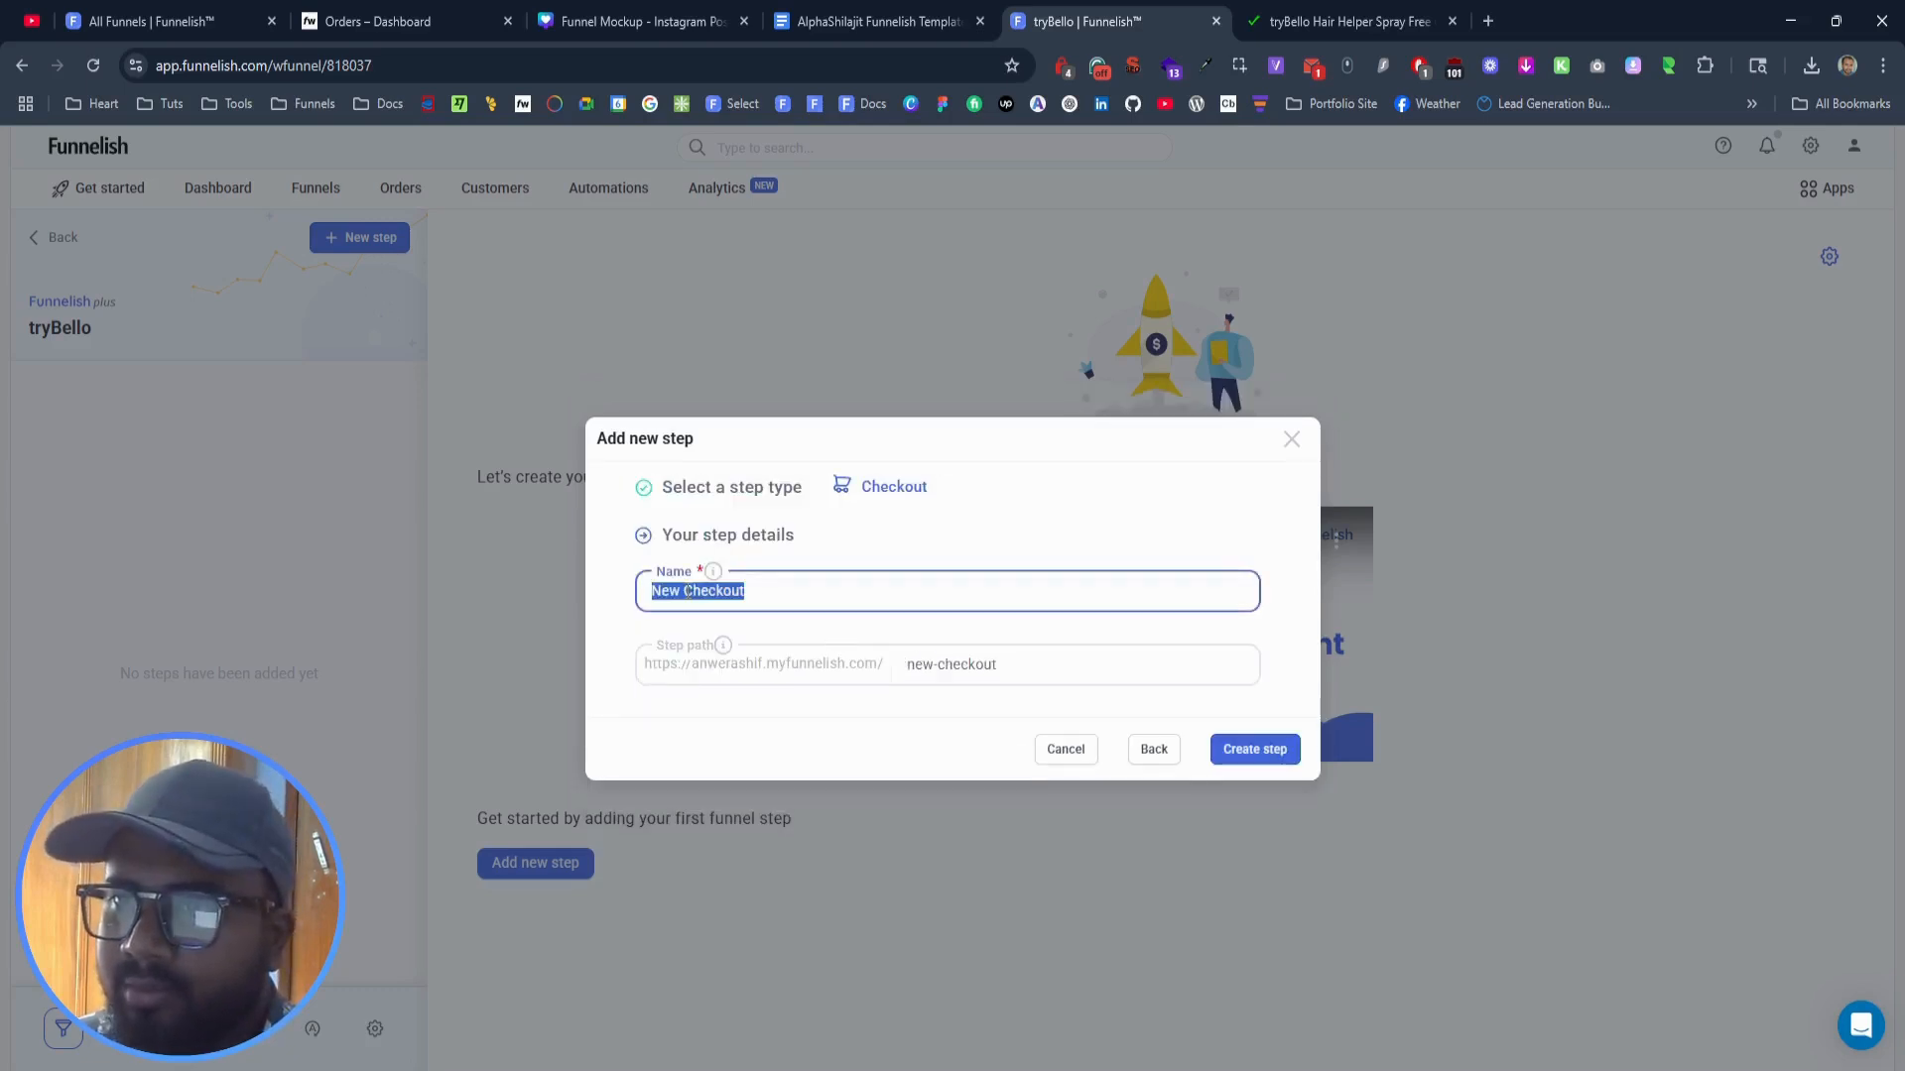
left_click(688, 592)
left_click_drag(691, 591, 366, 578)
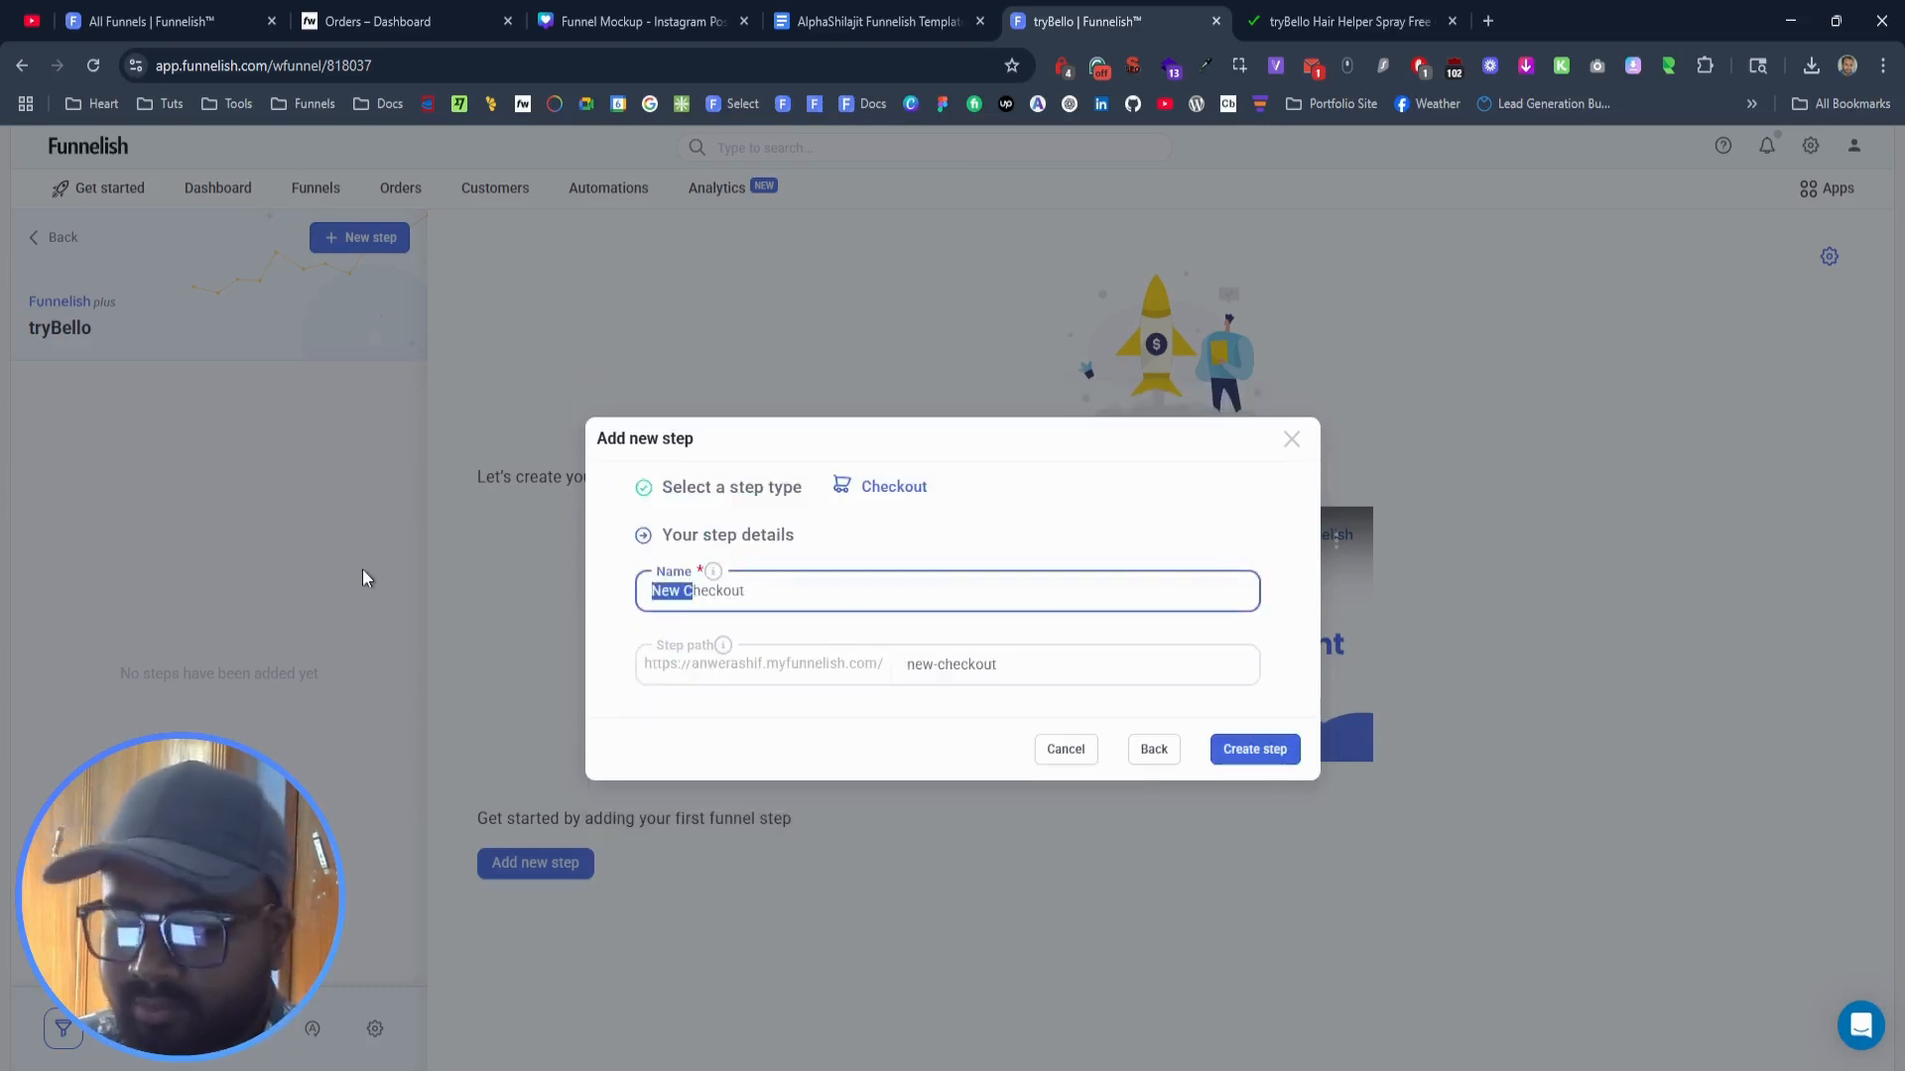
key("BackSpace")
Step: Set the step path to "new-checkout-123344" and create the step
left_click(1017, 674)
type("-12")
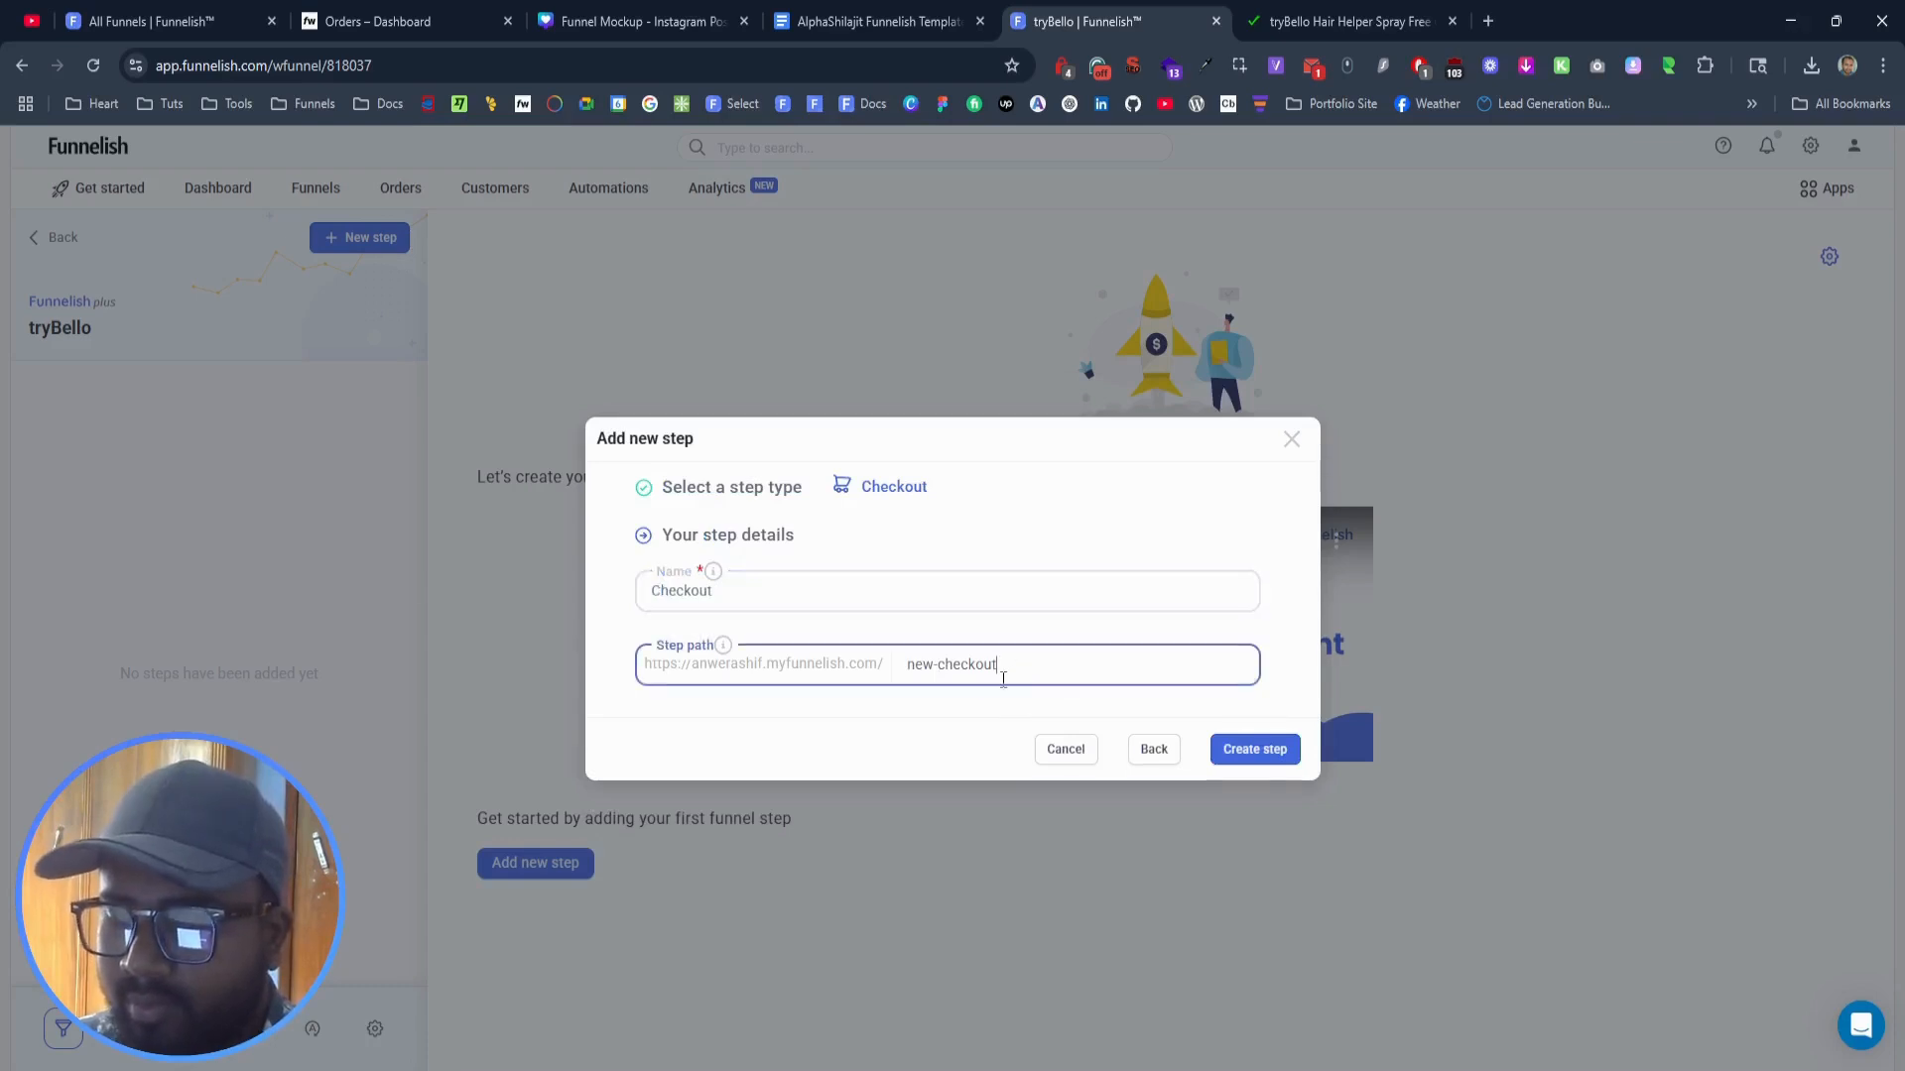
type("334")
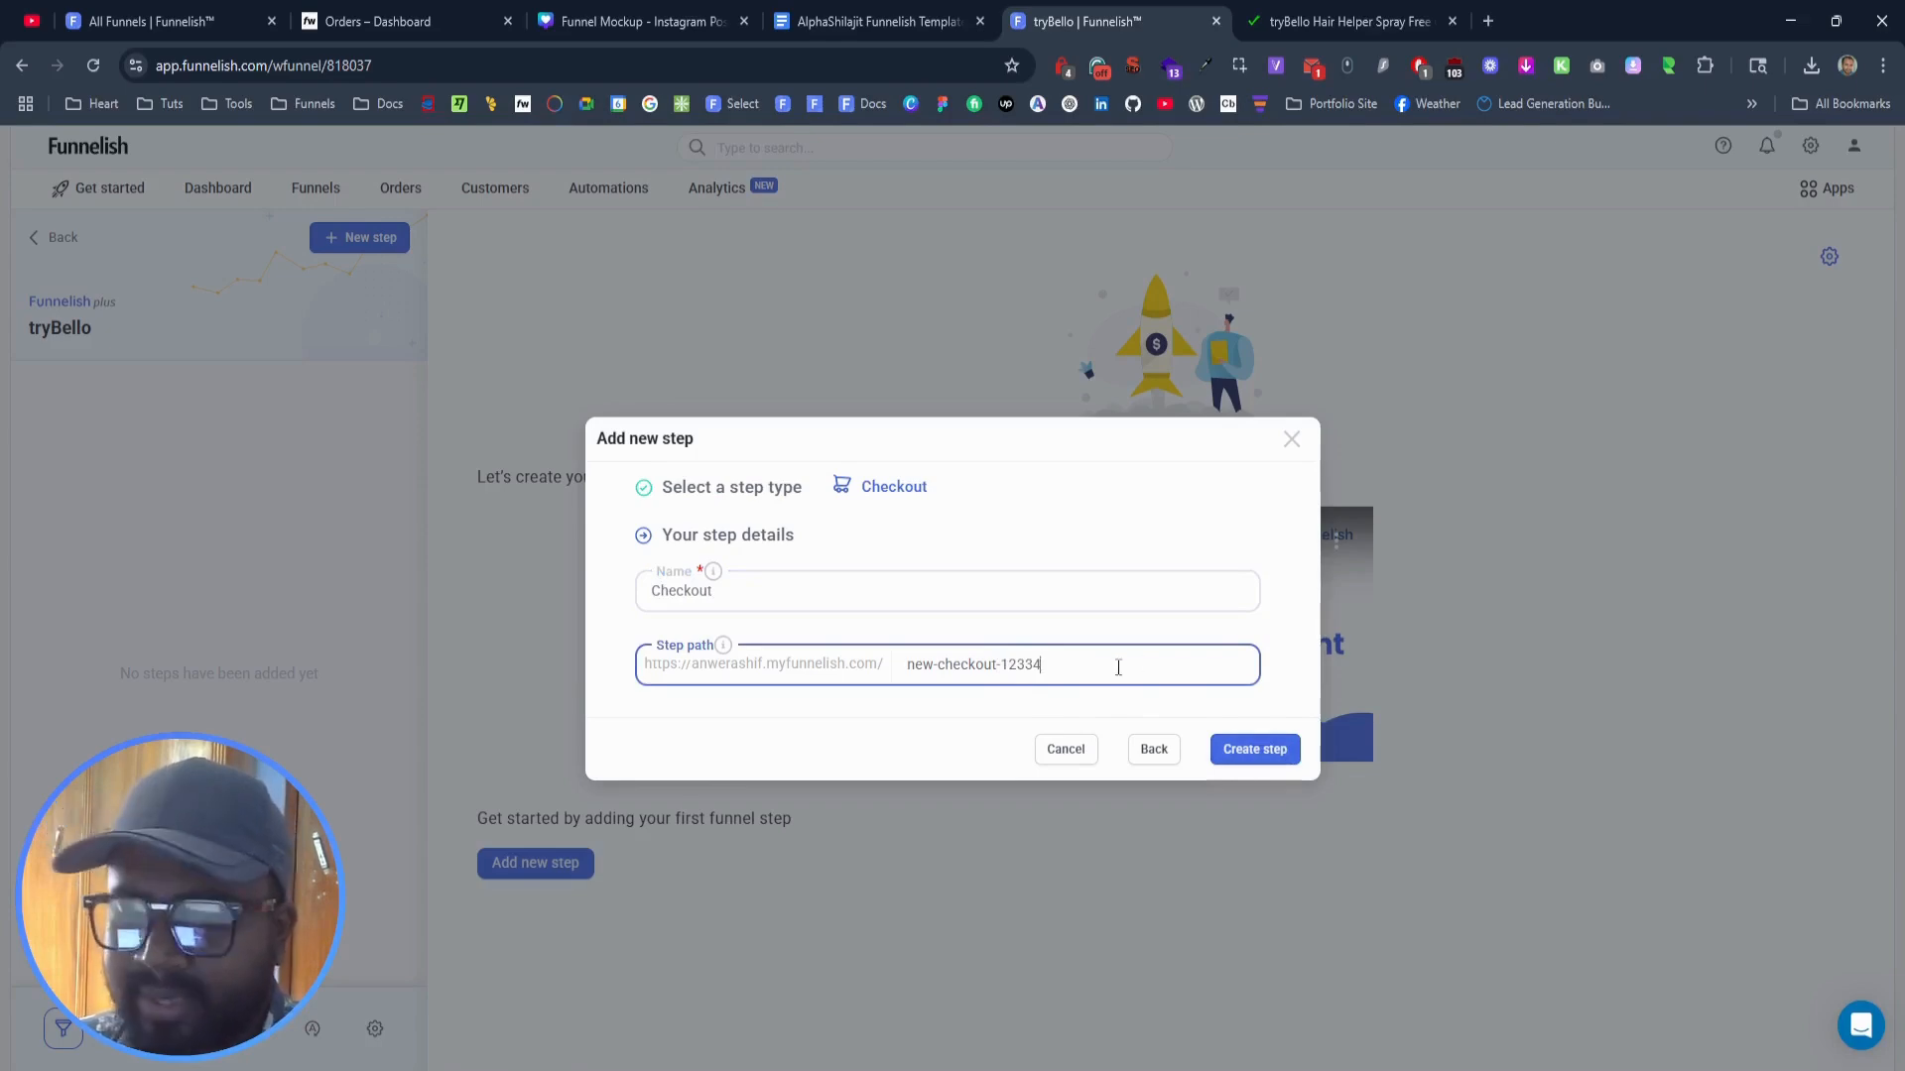
type("4")
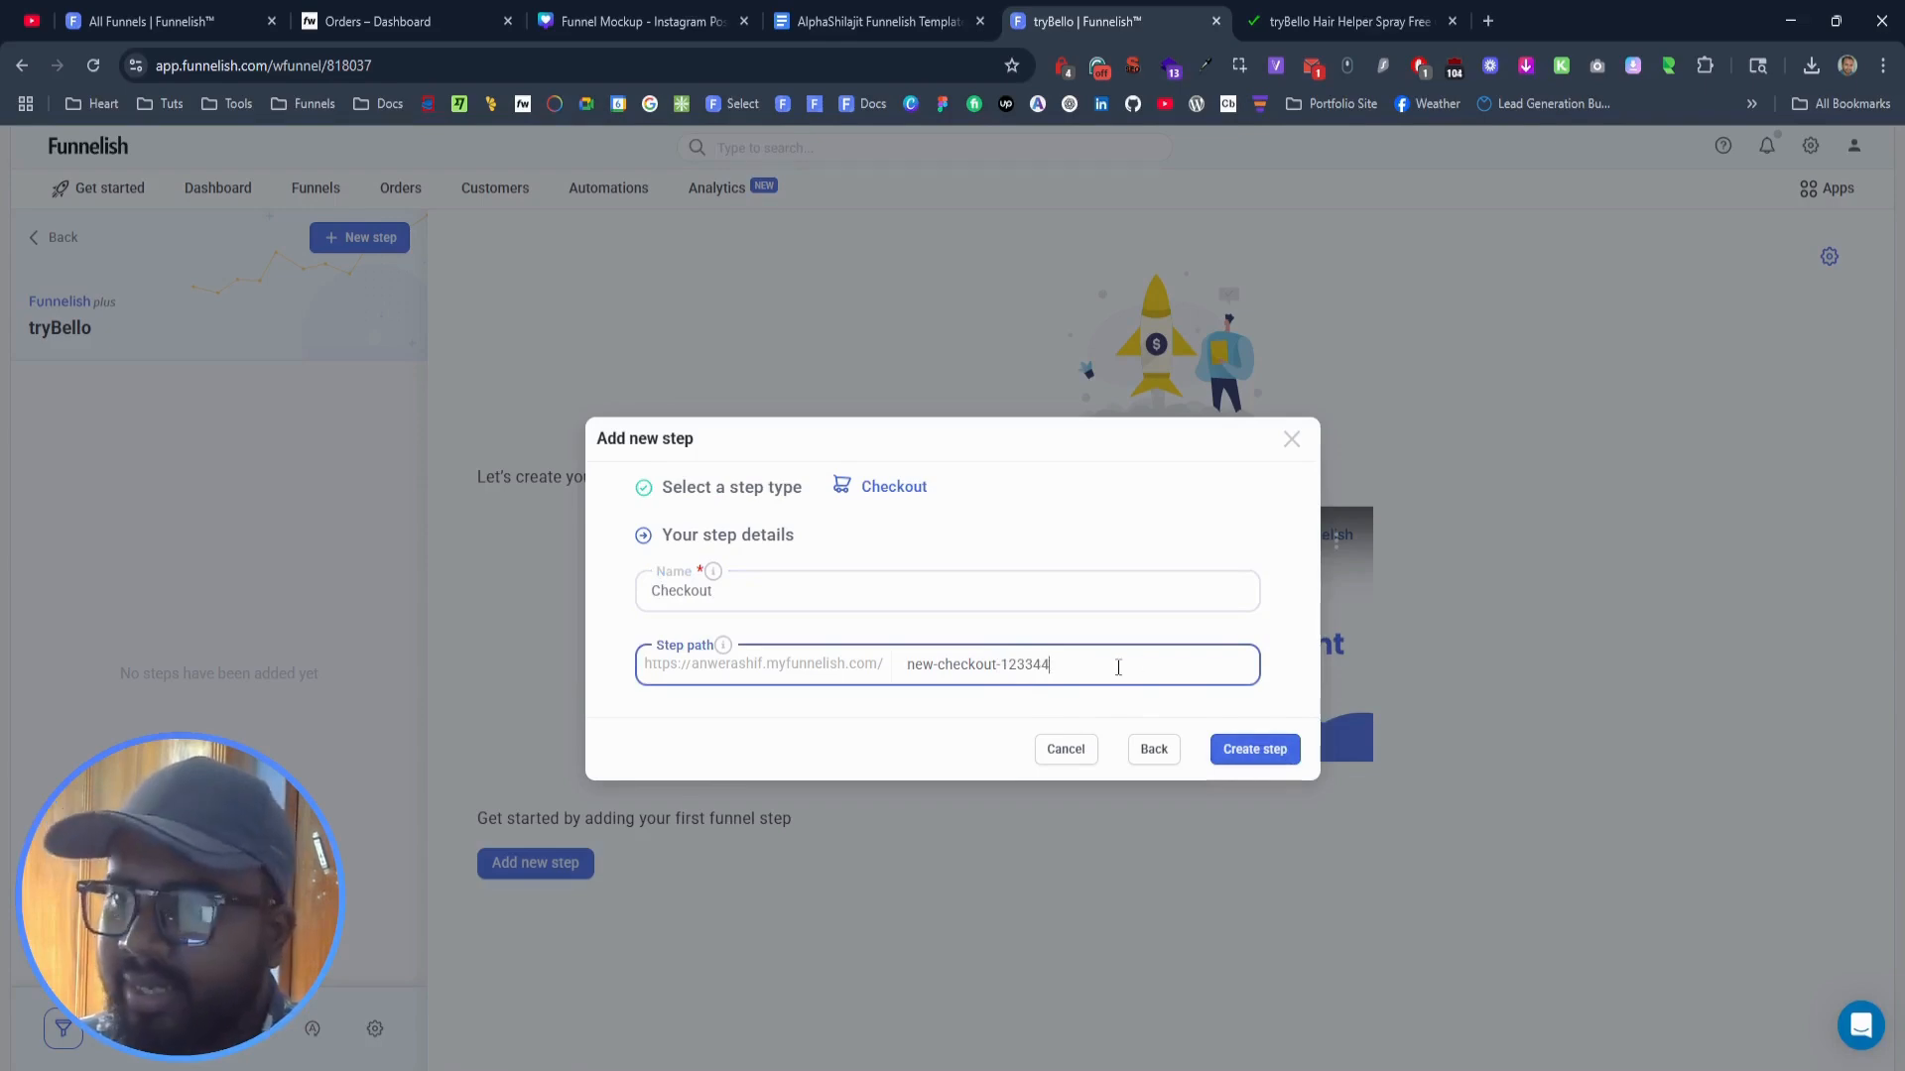
left_click(1231, 758)
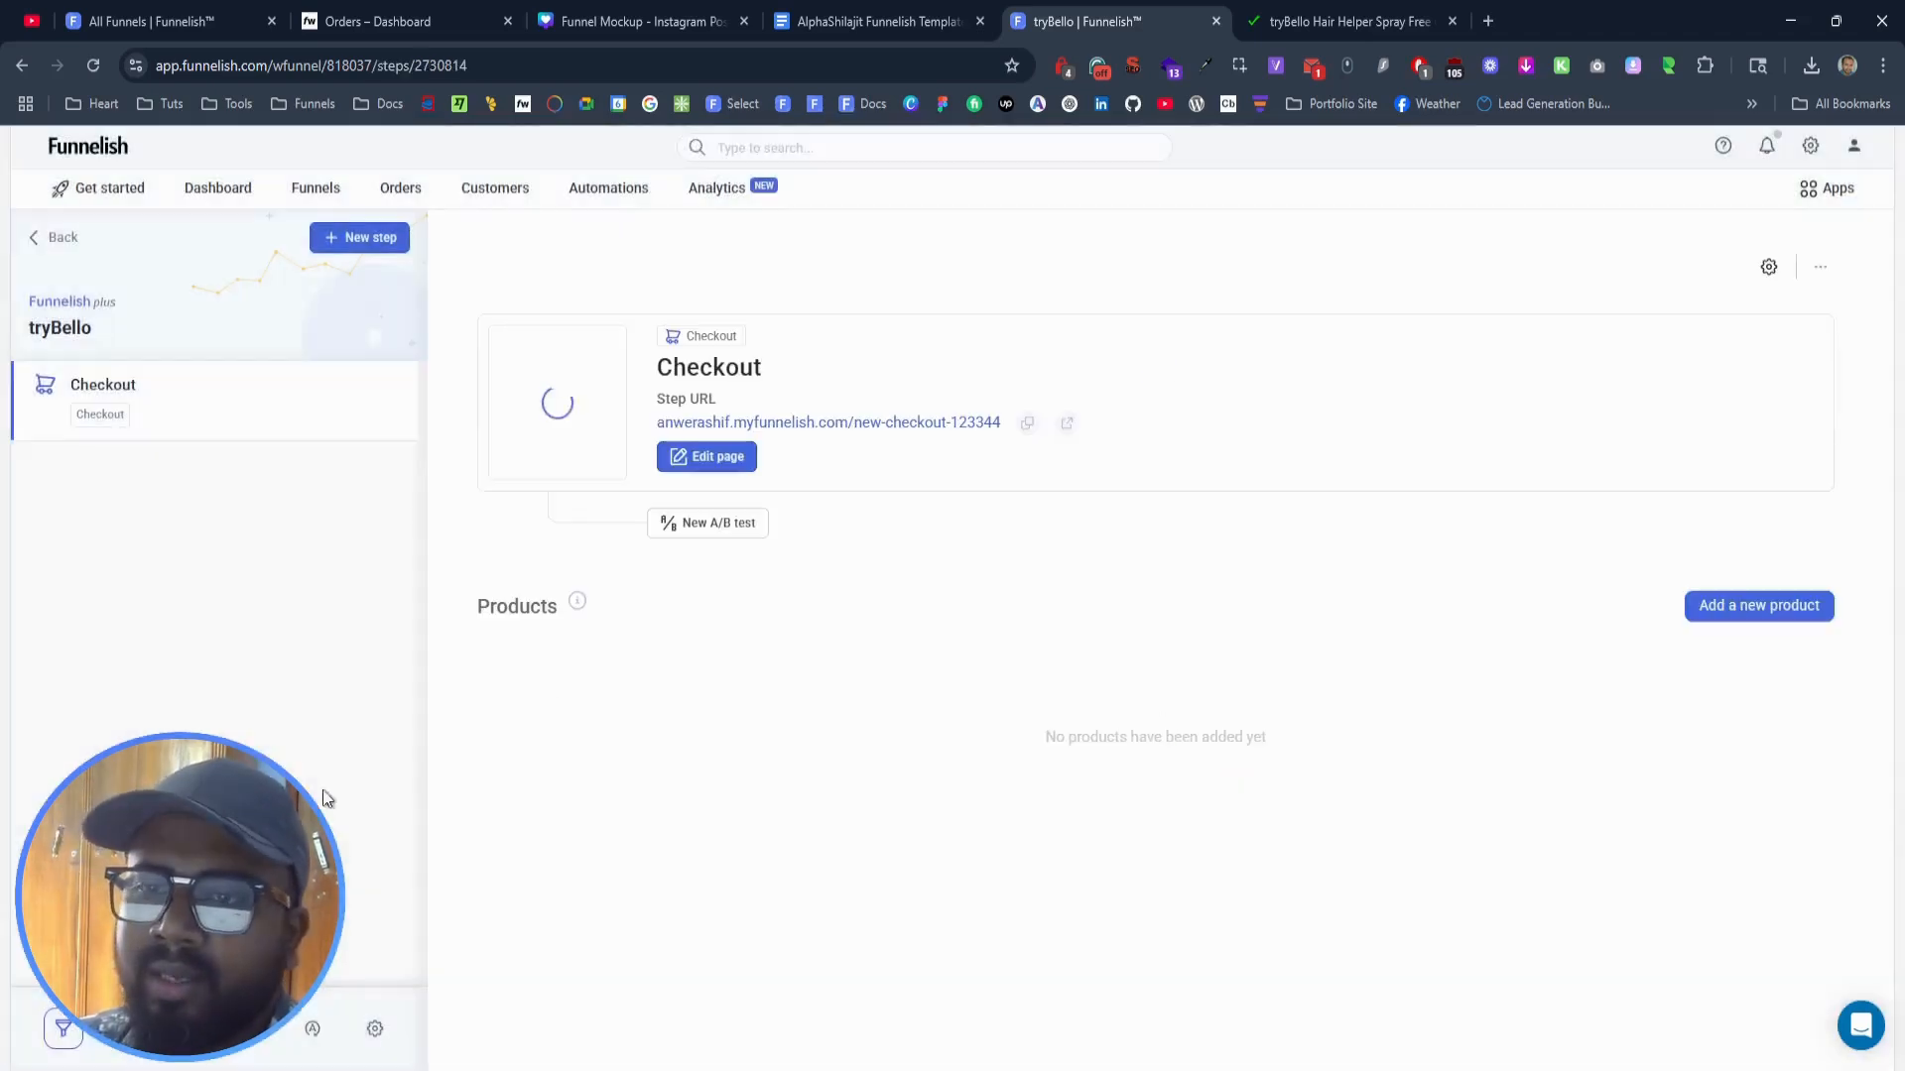
Step: Change the funnel domain to the account's funnelish.io subdomain in the funnel settings and save the changes
left_click(376, 1024)
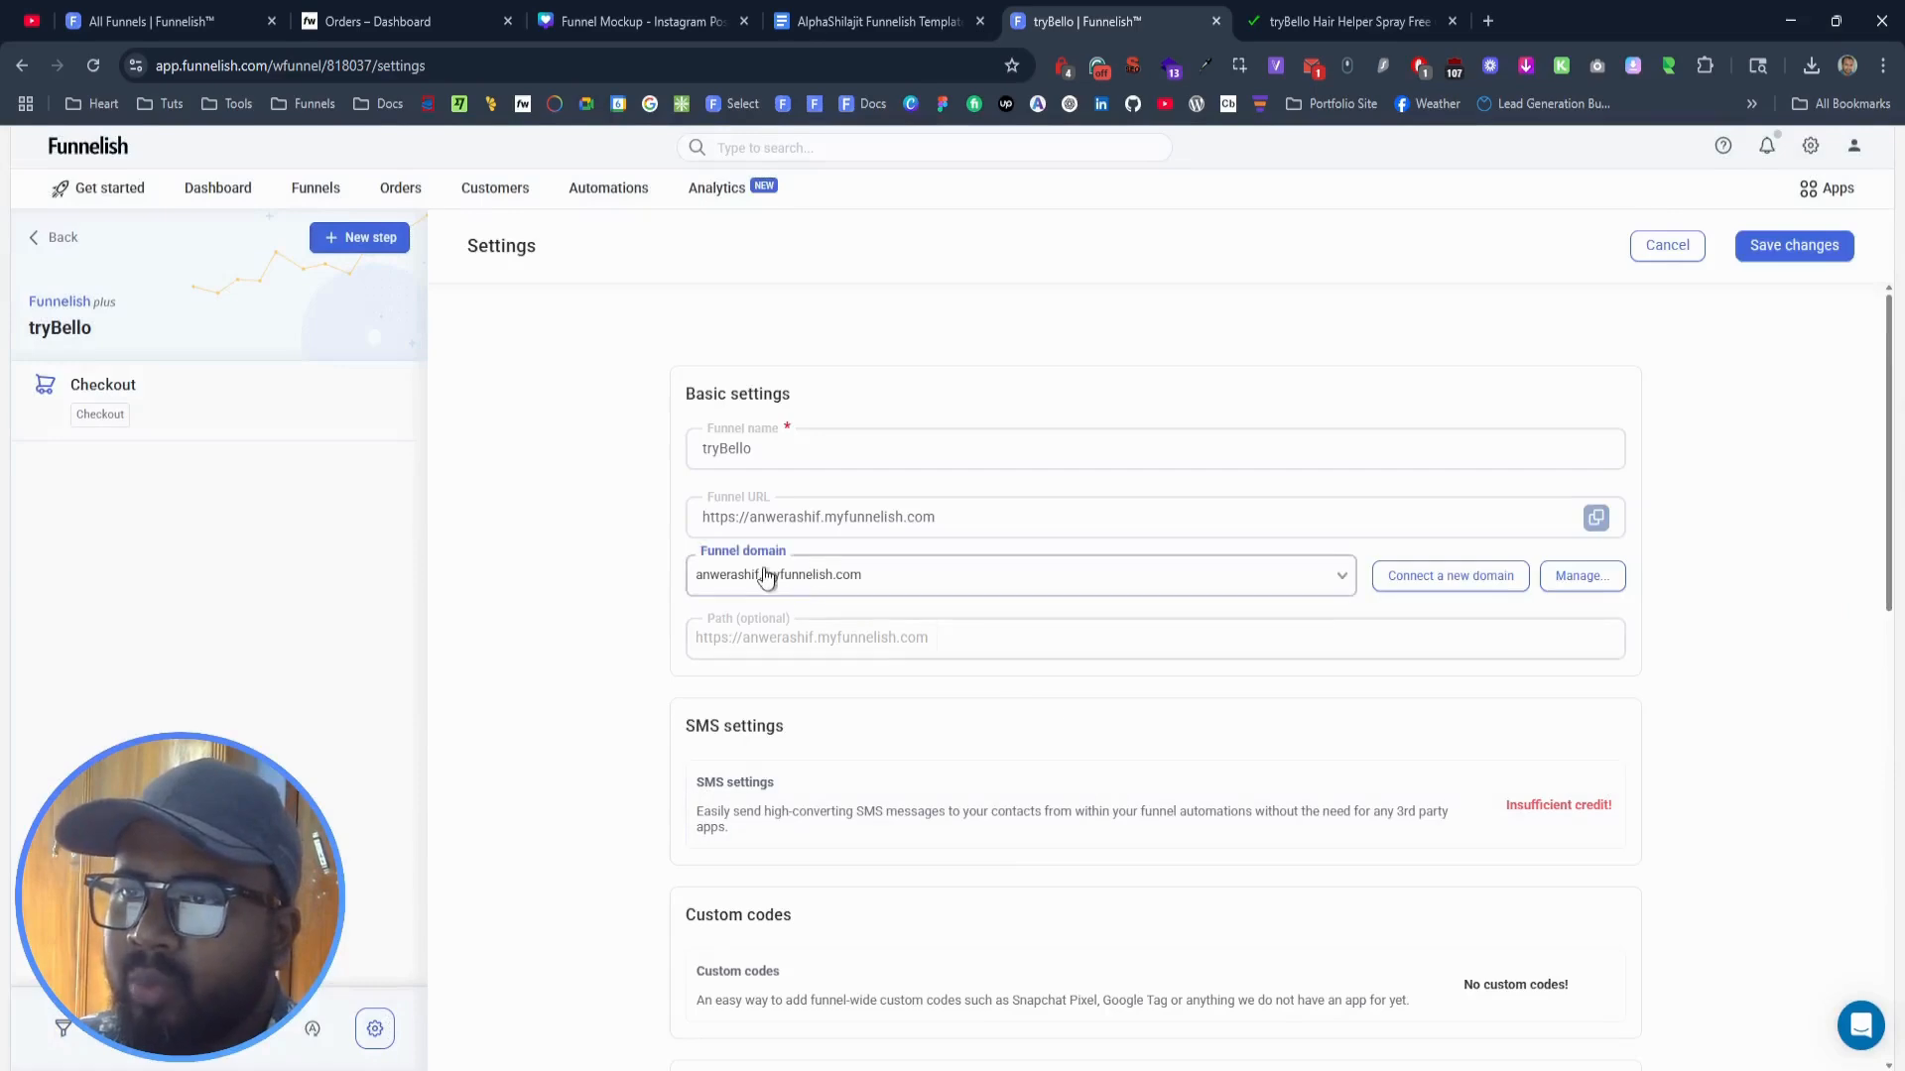
left_click(762, 574)
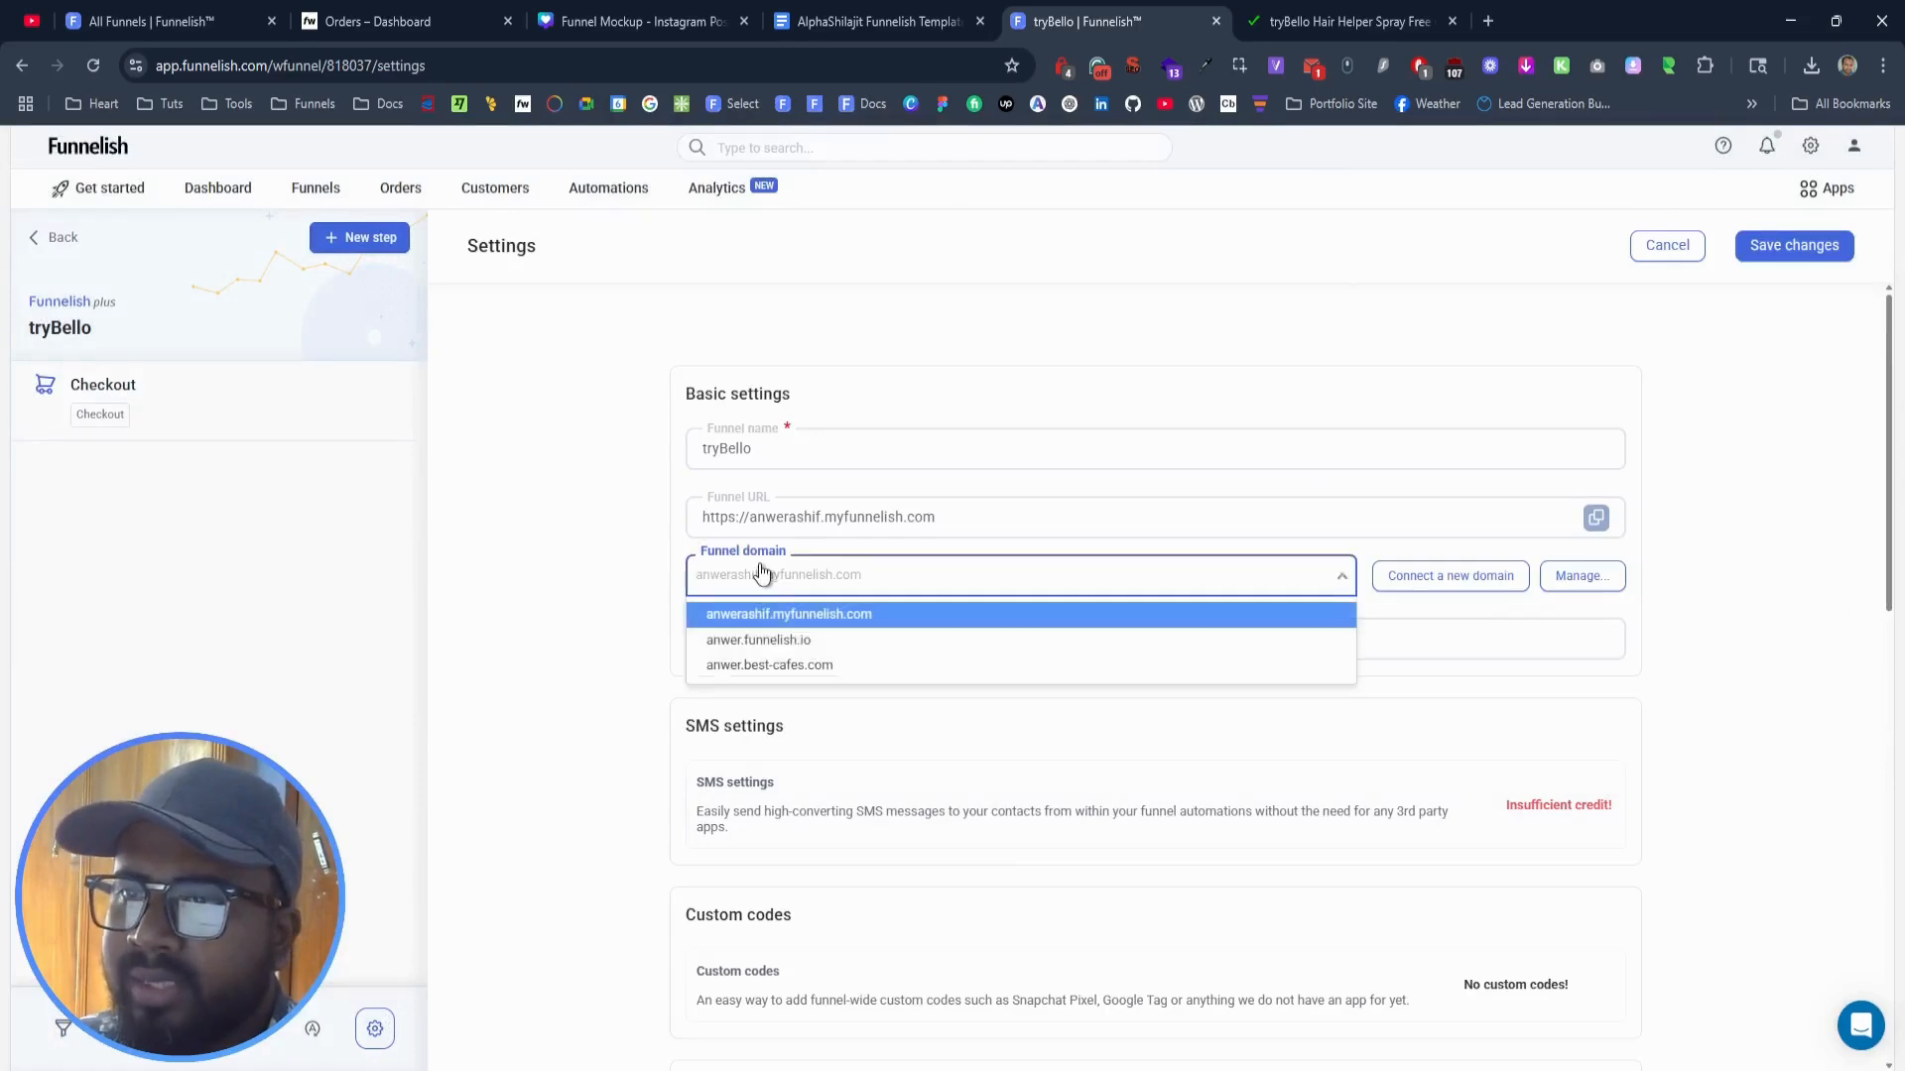
left_click(768, 642)
left_click(1792, 252)
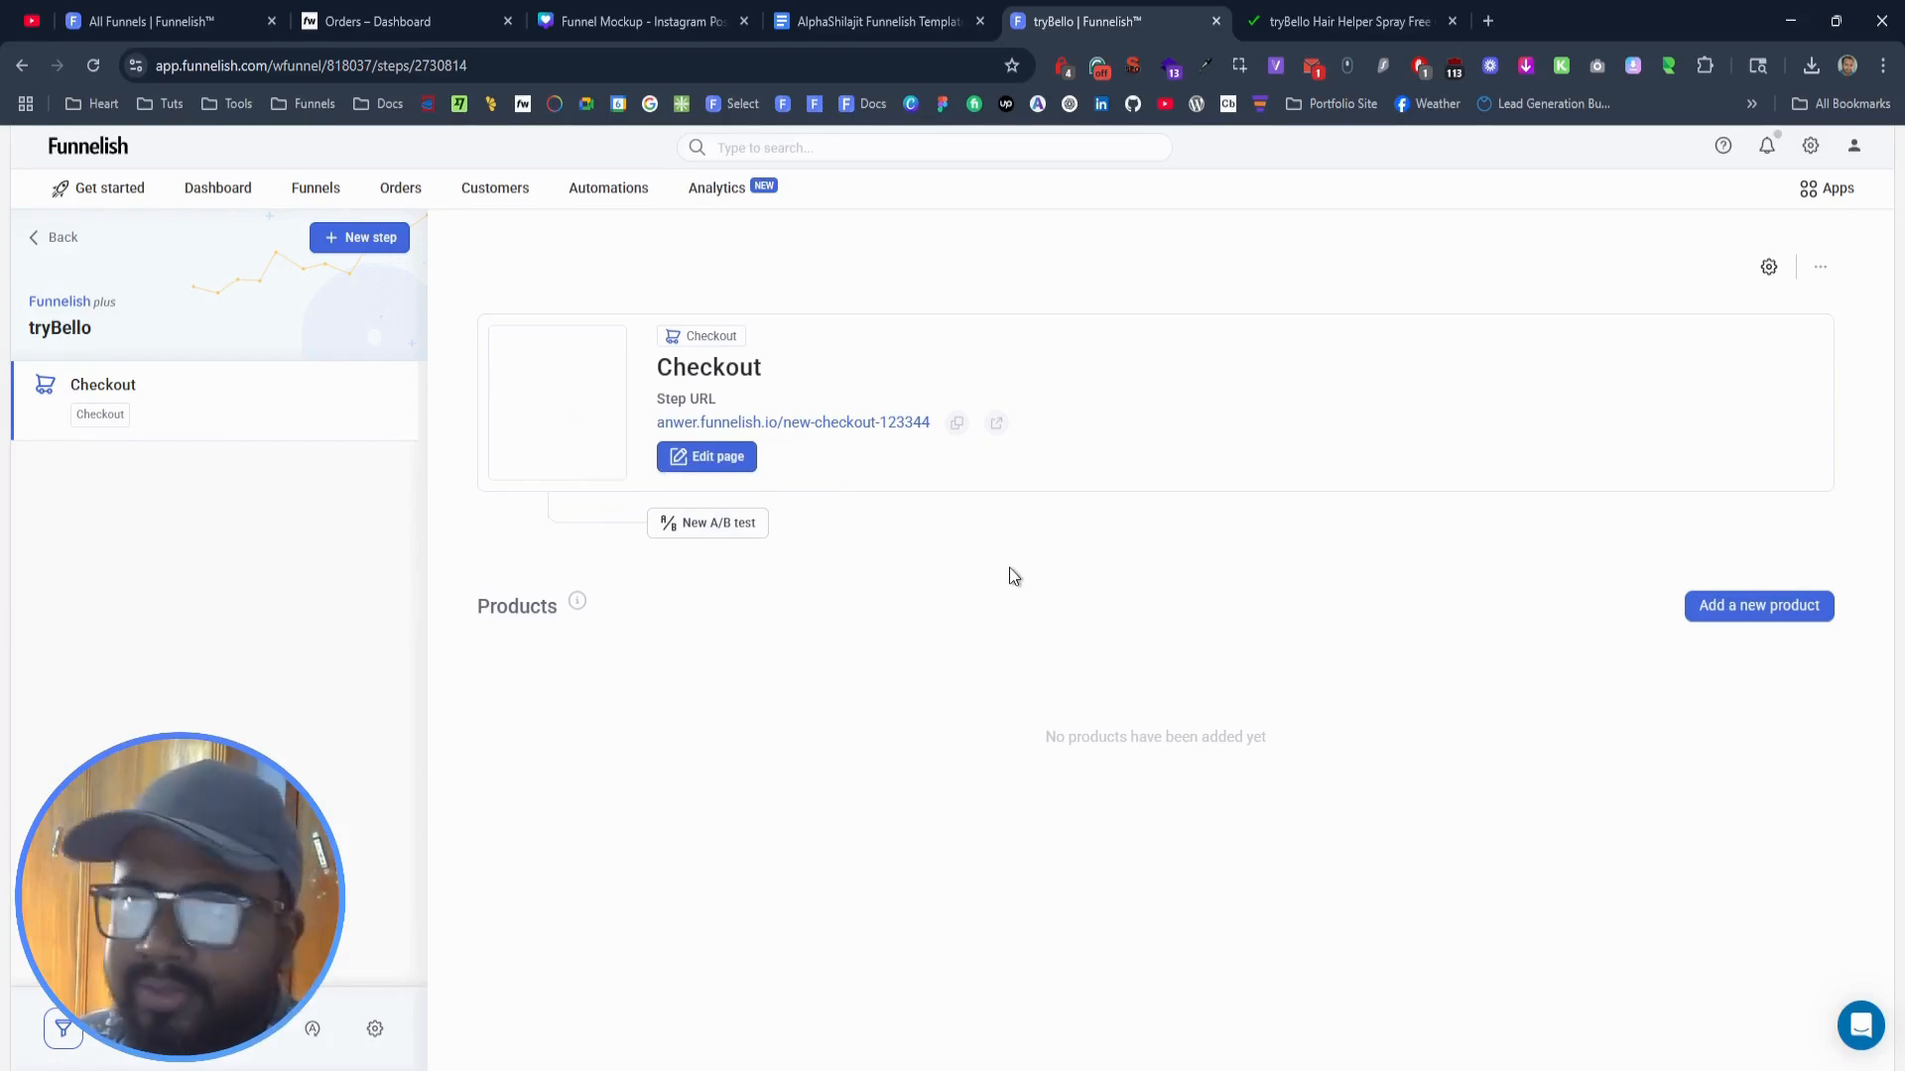
Step: Switch to the tryBello order form, expand the order summary and examine how it changes for each of the three bundles
key("ctrl+Tab")
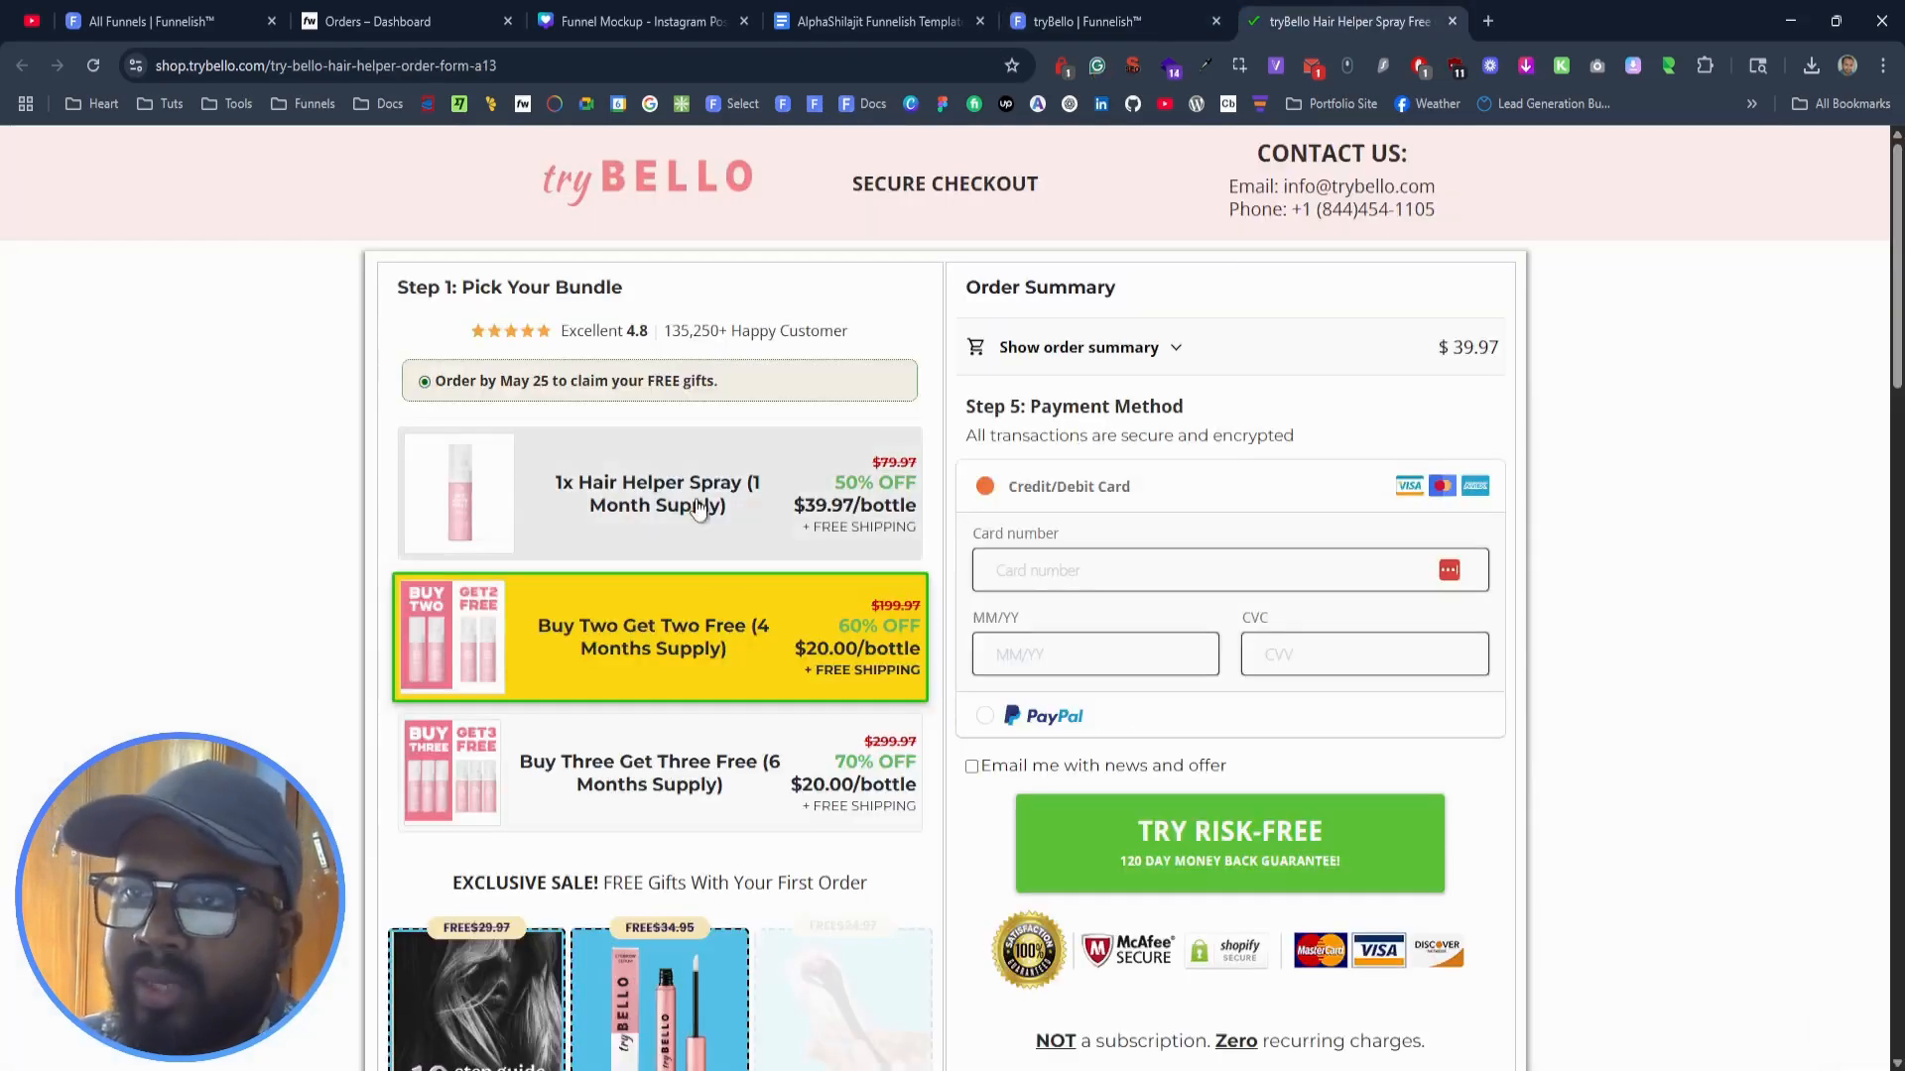
scroll(697, 504, "down", 2)
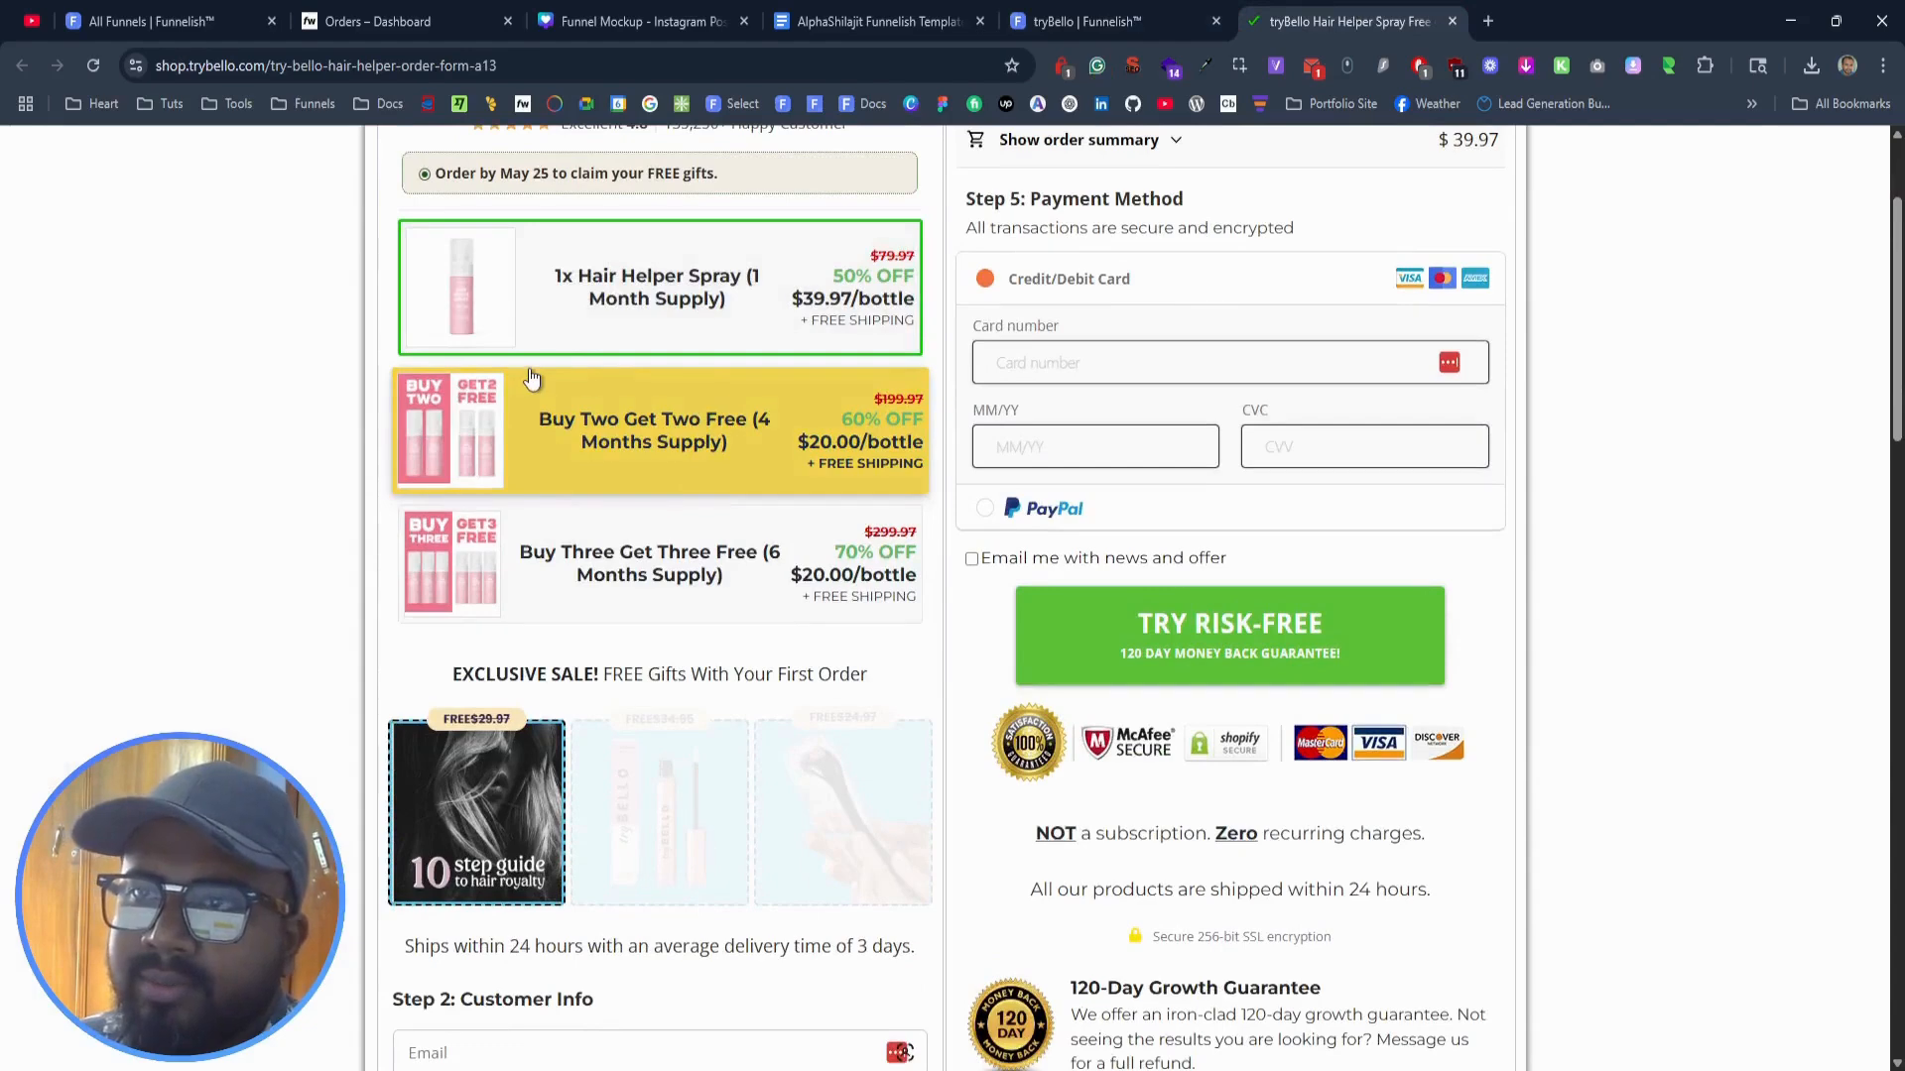
left_click(1167, 153)
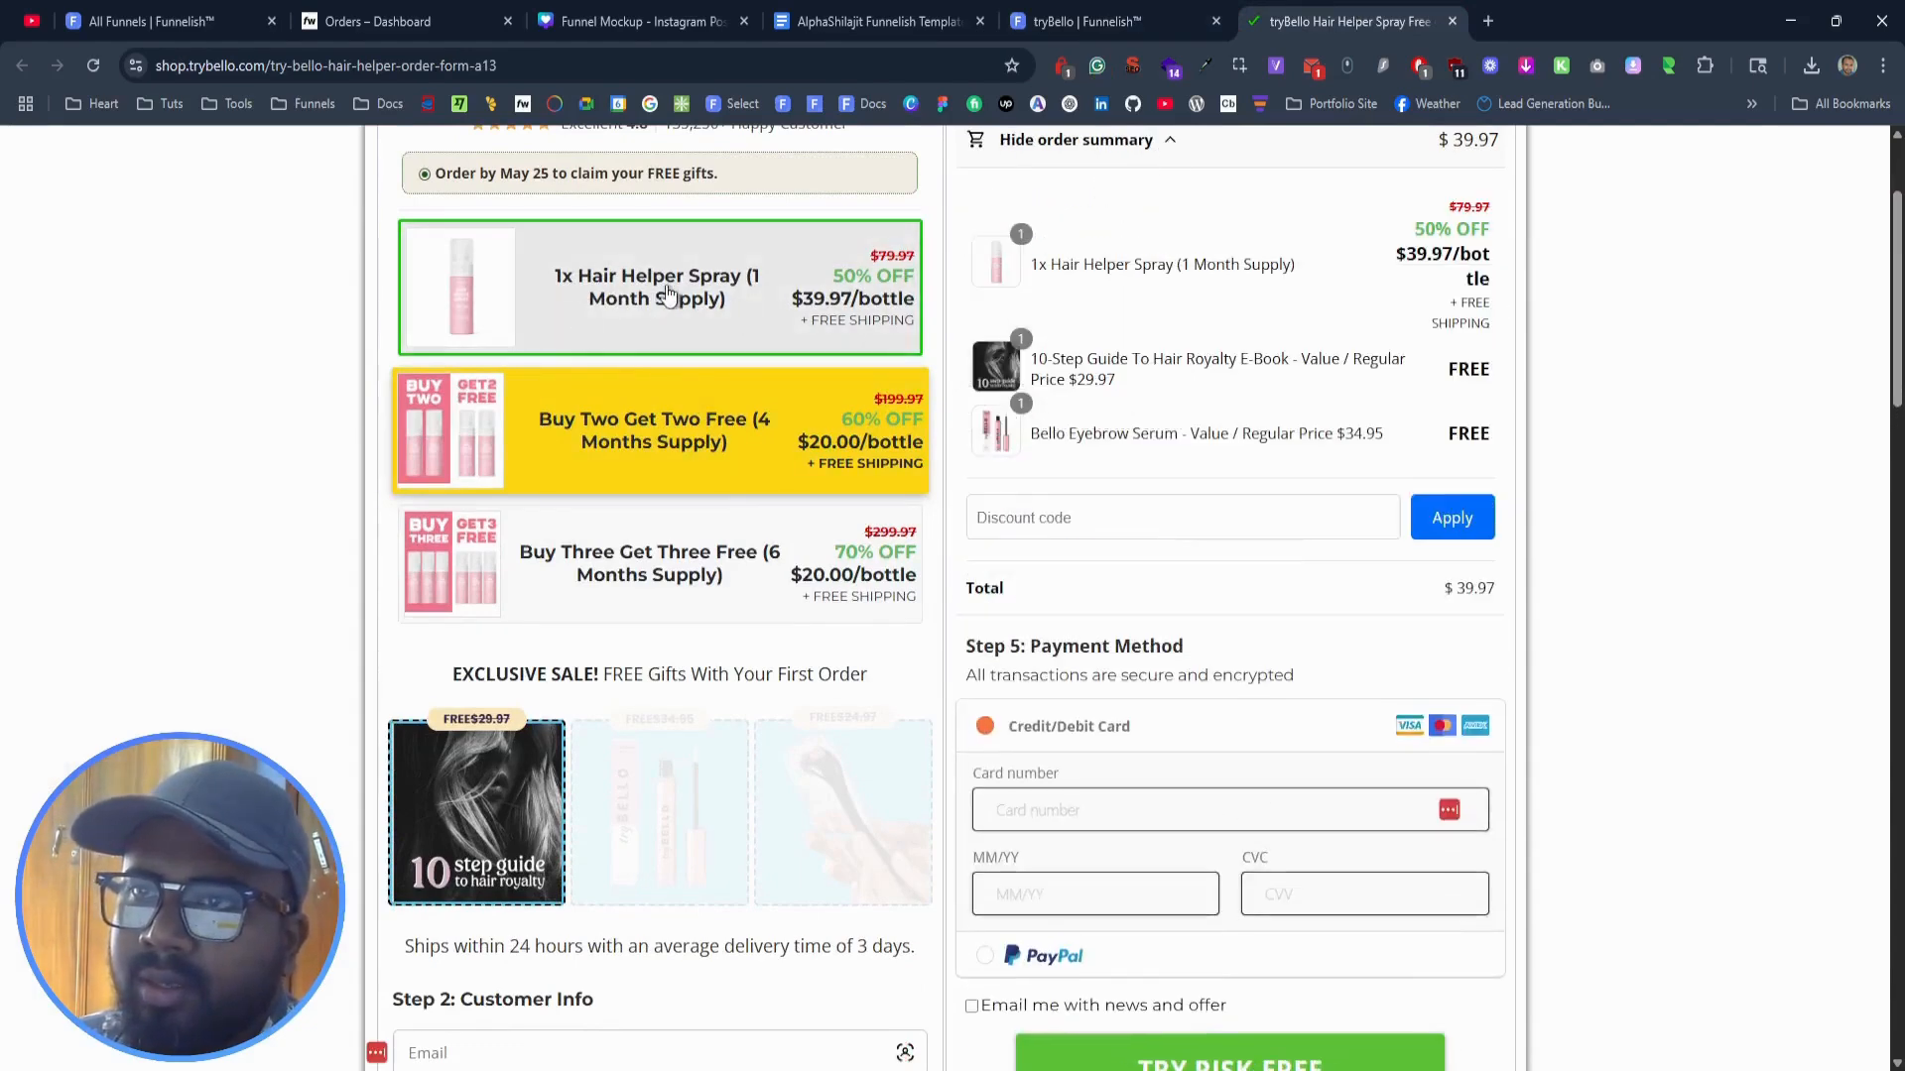
left_click(645, 476)
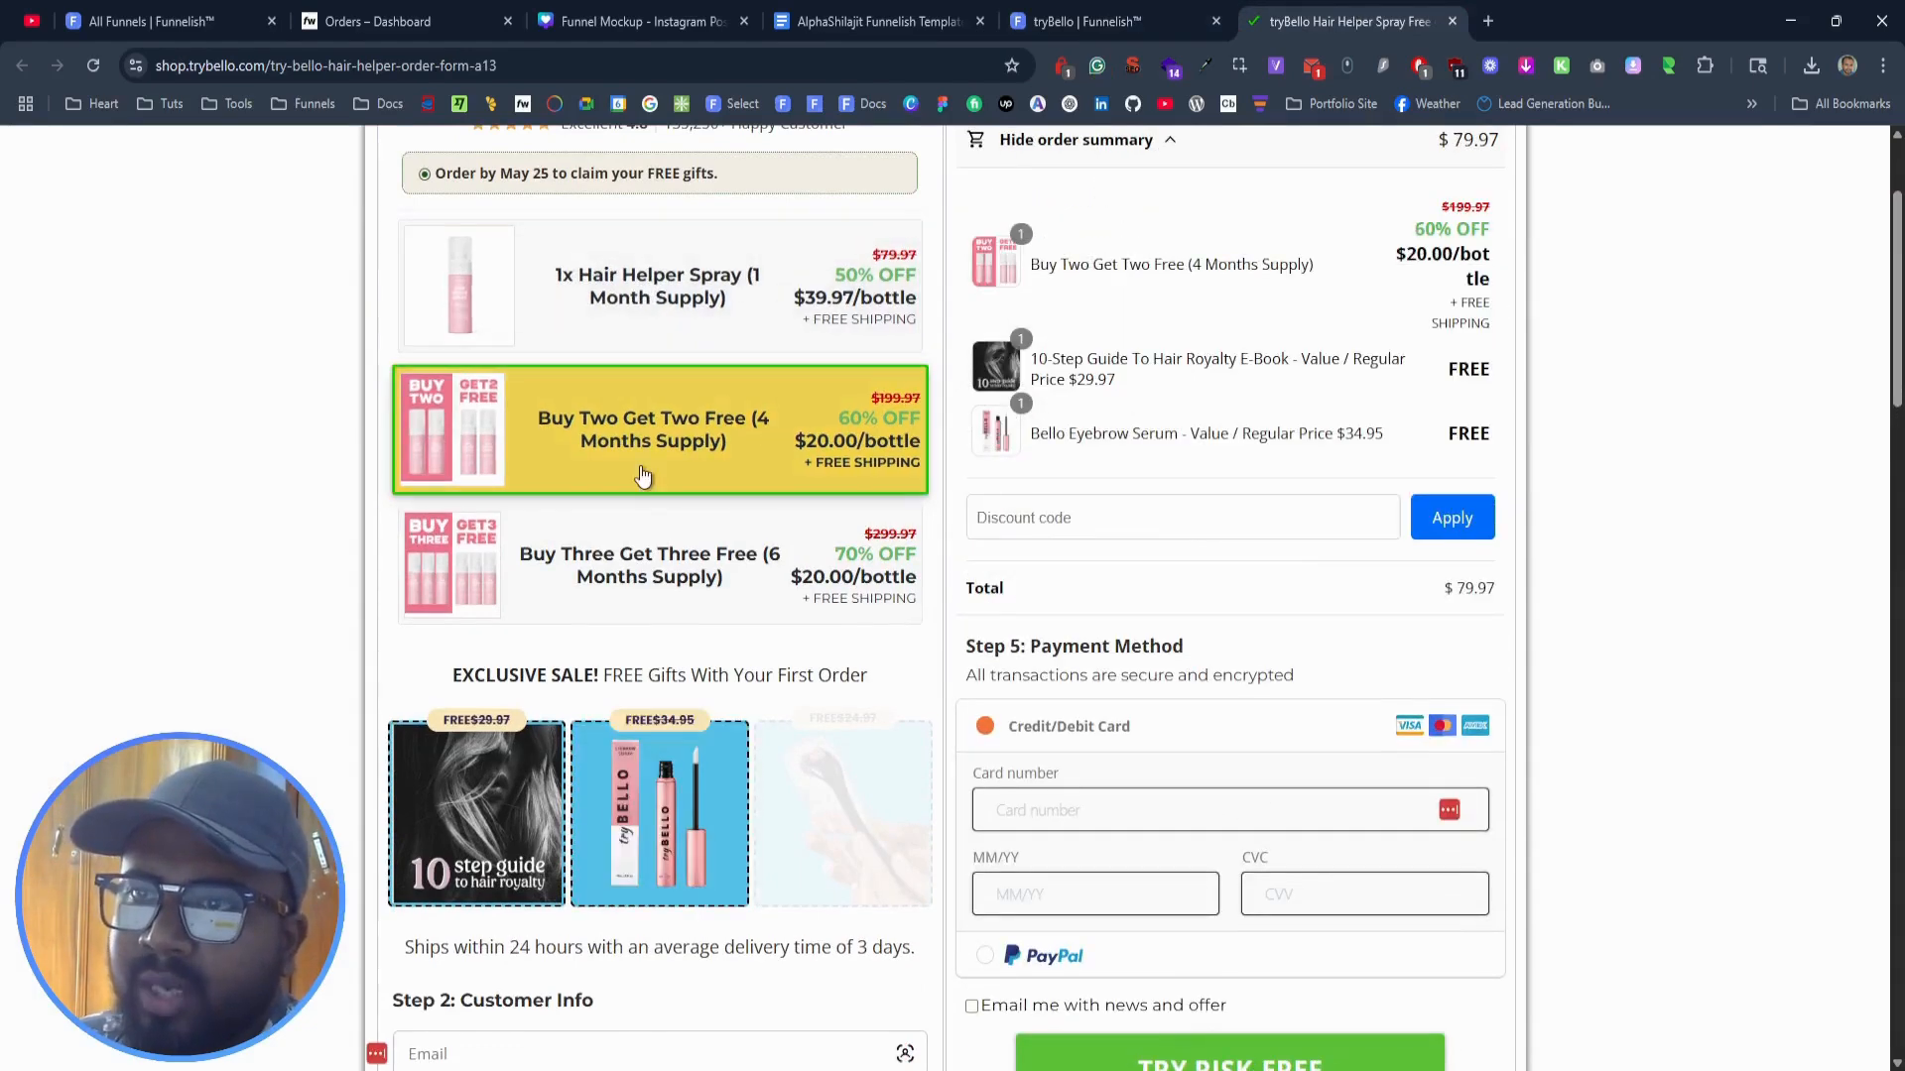
left_click(635, 604)
scroll(636, 604, "up", 2)
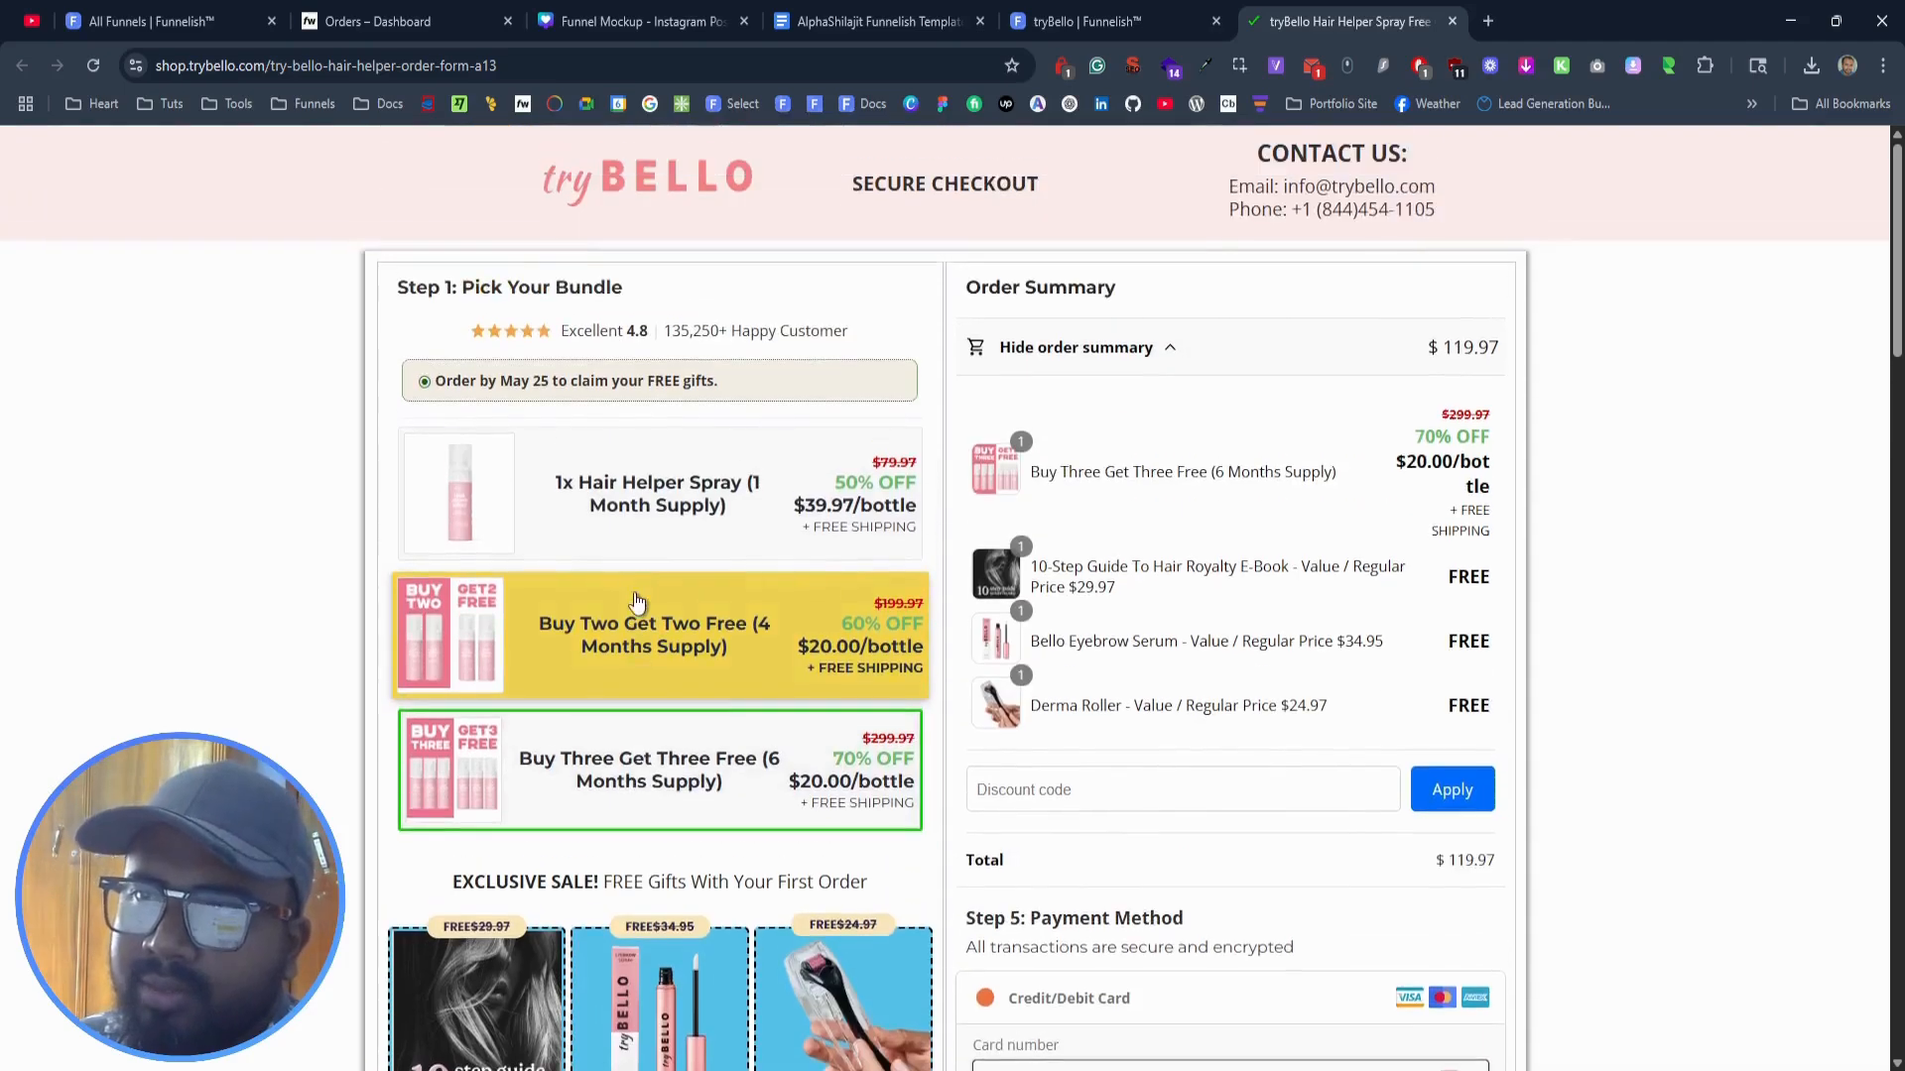
left_click(657, 526)
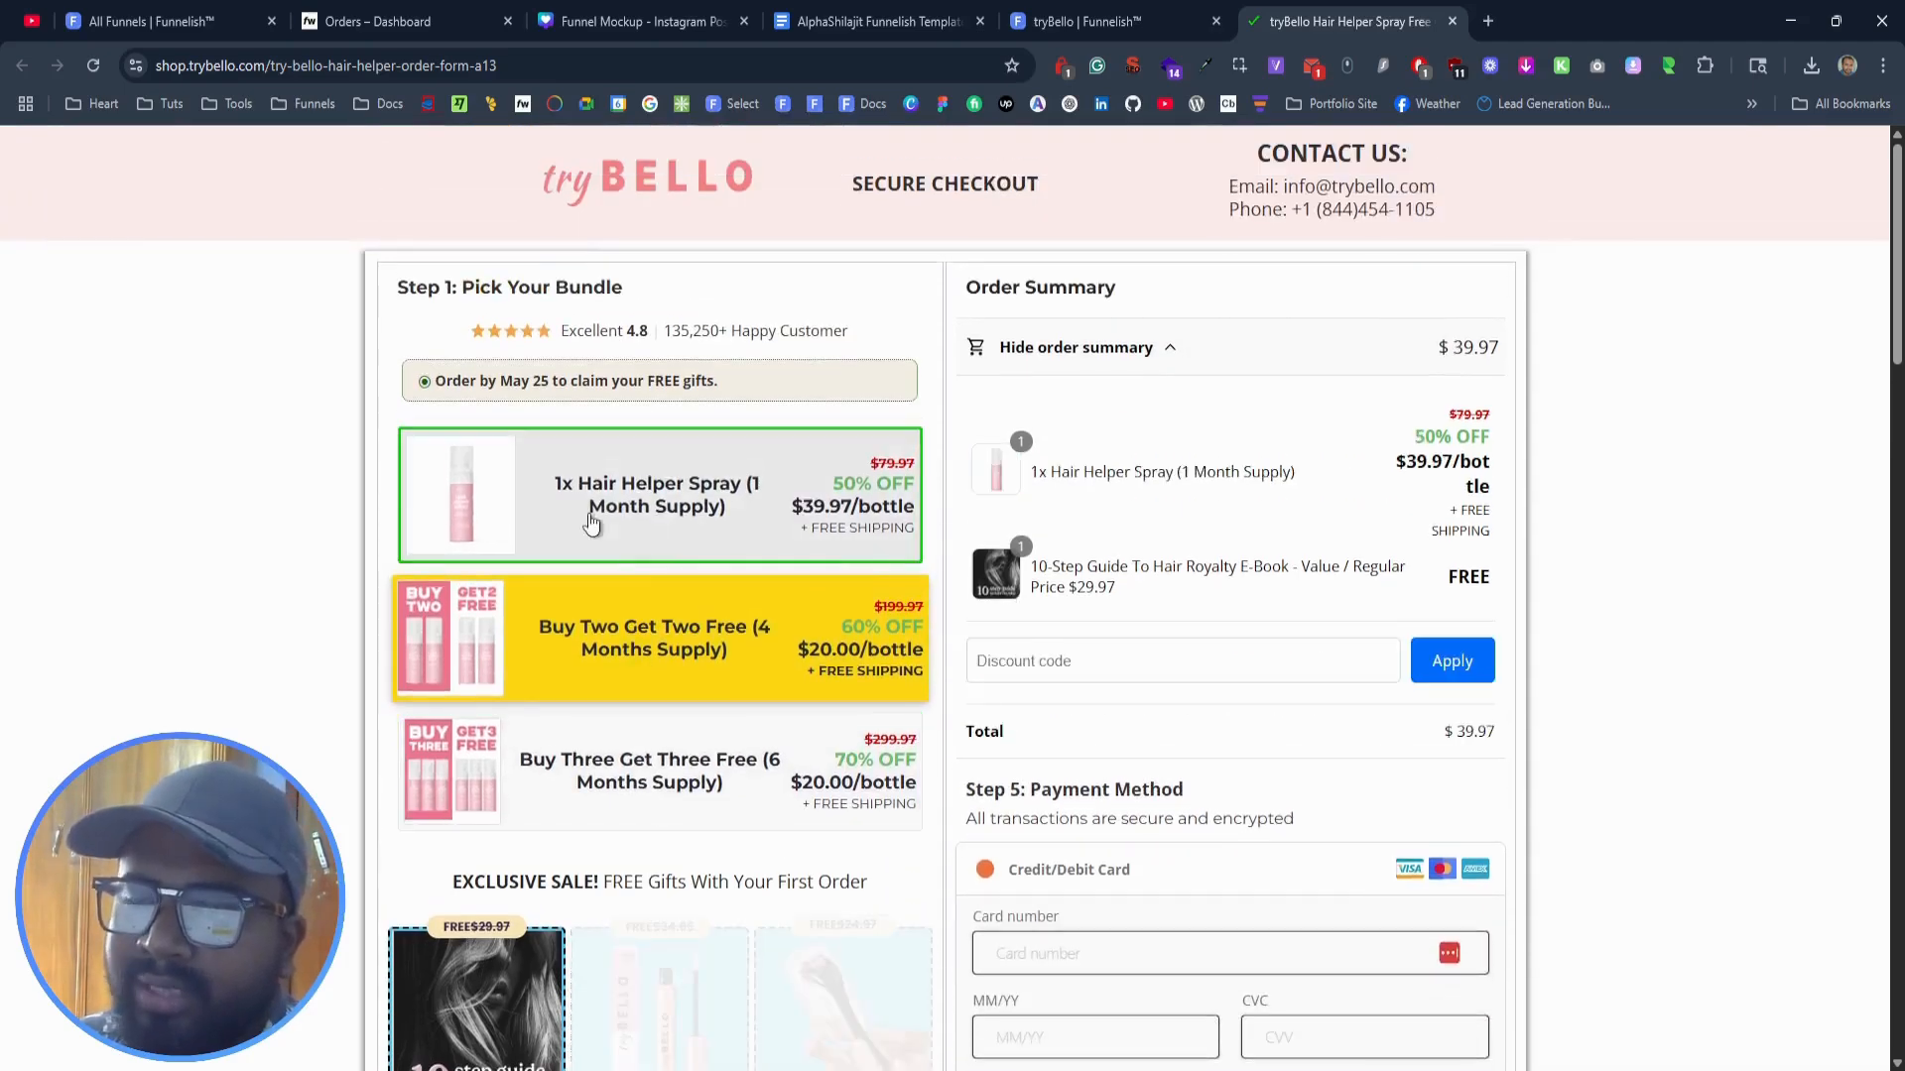
Step: Copy the title "1x Hair Helper Spray (1 Month Supply)" from the order form and return to the Checkout step in Funnelish
left_click_drag(555, 486, 730, 531)
key("ctrl+c")
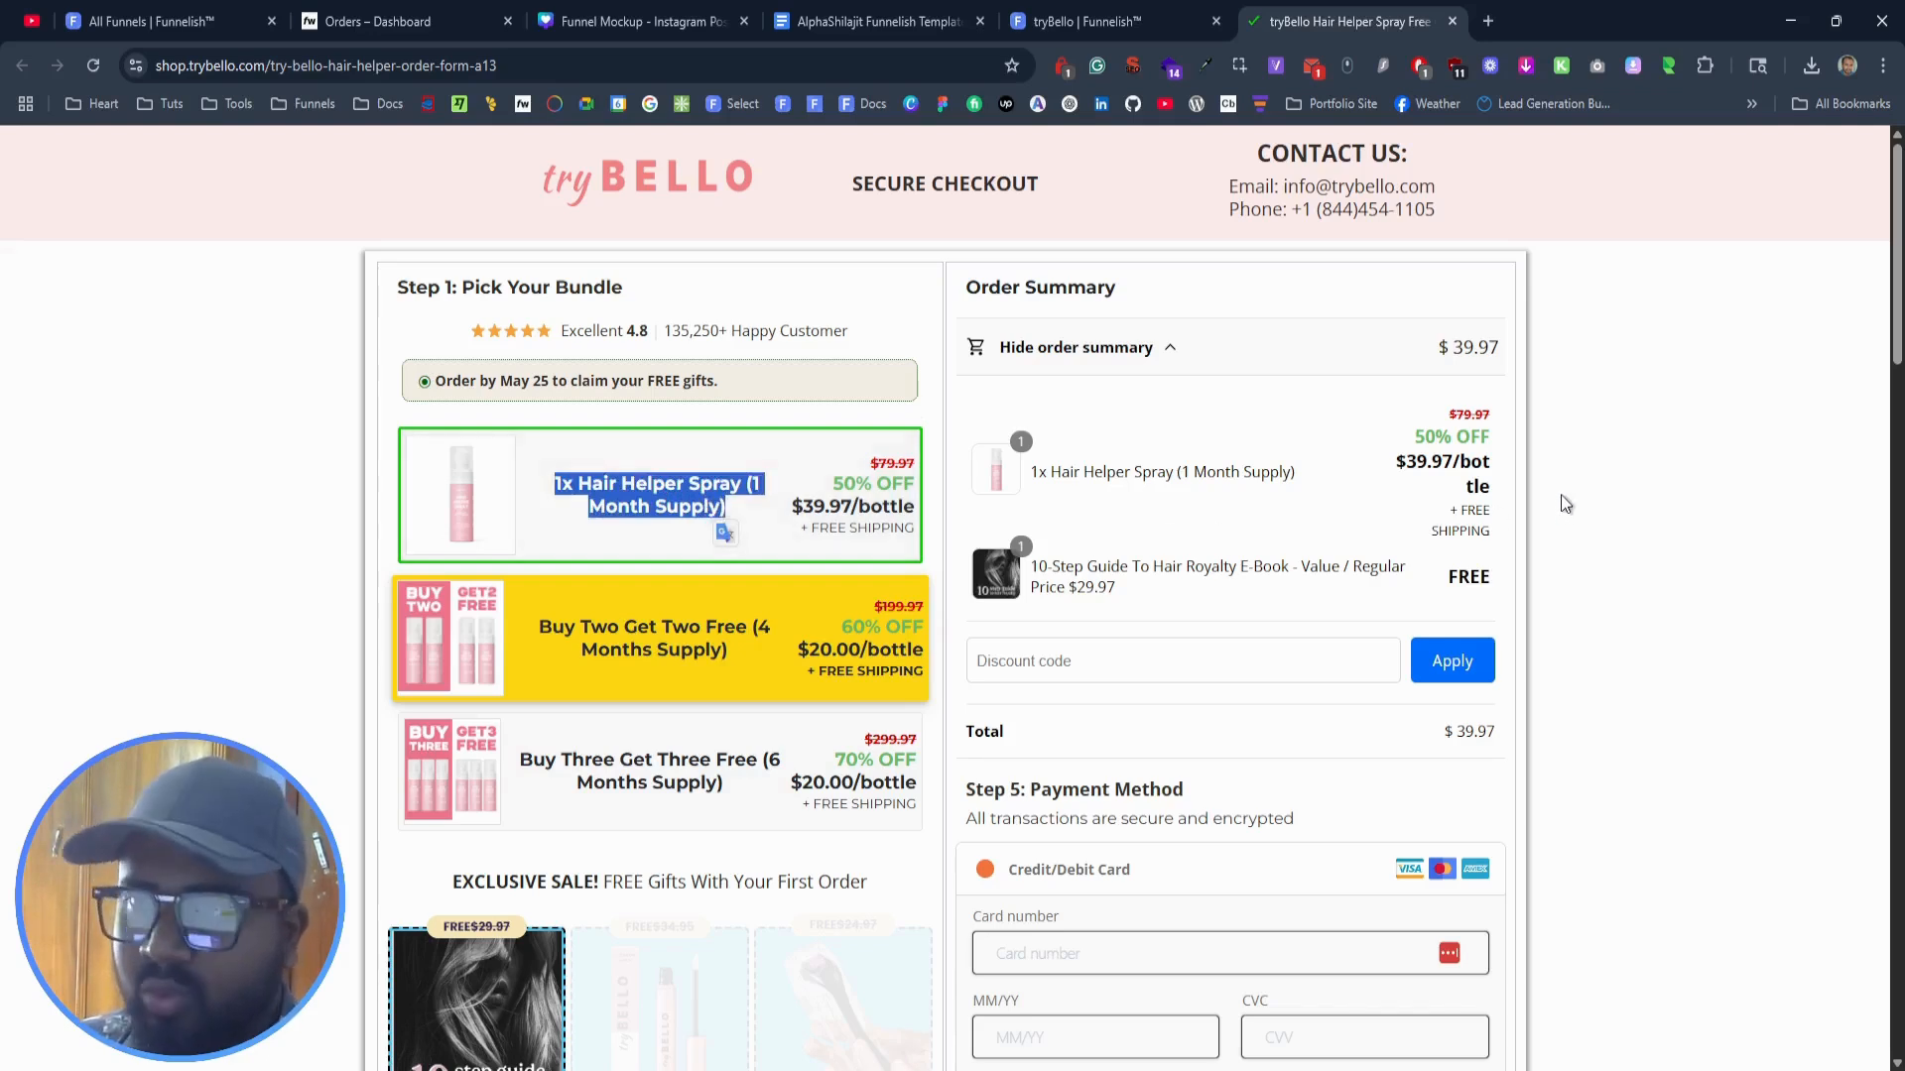
left_click(1131, 28)
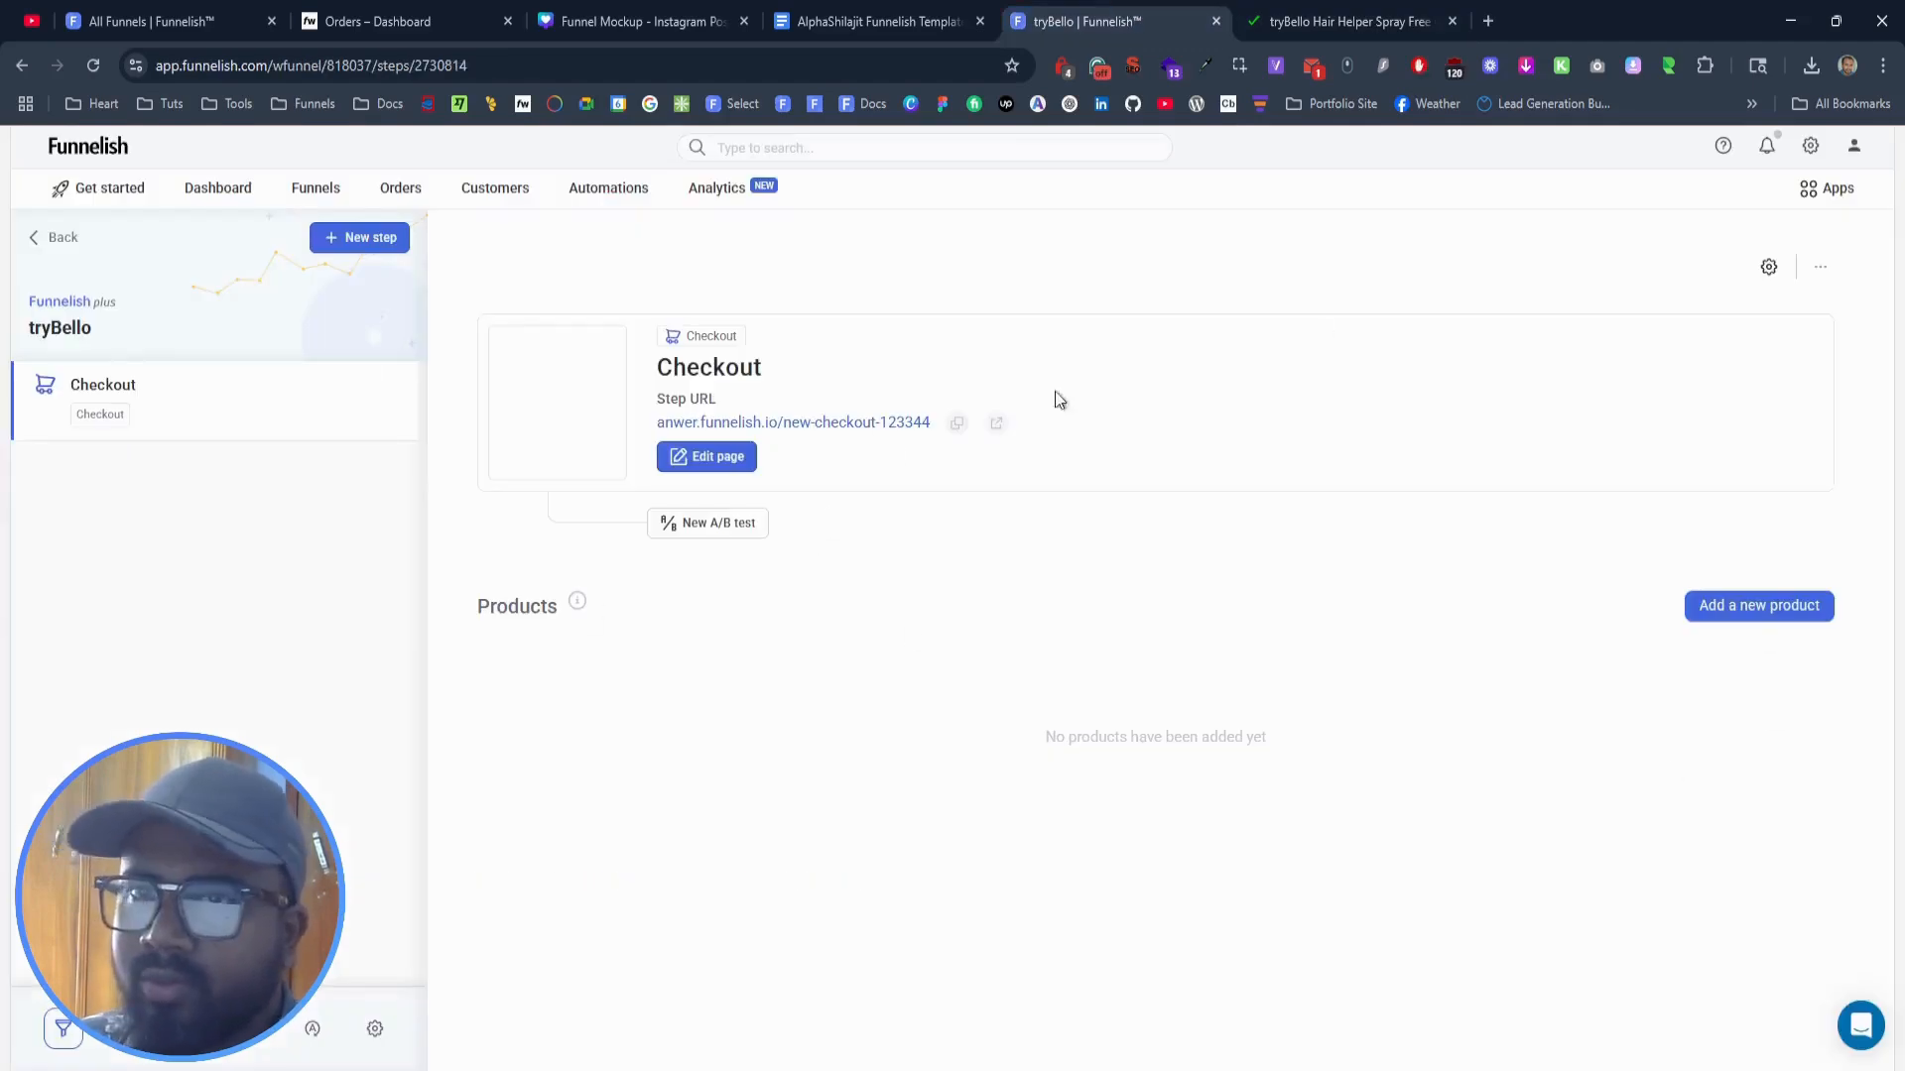
Step: Start a new one-time product on the Checkout step and name it "1x Hair Helper Spray (1 Month Supply)"
left_click(1749, 613)
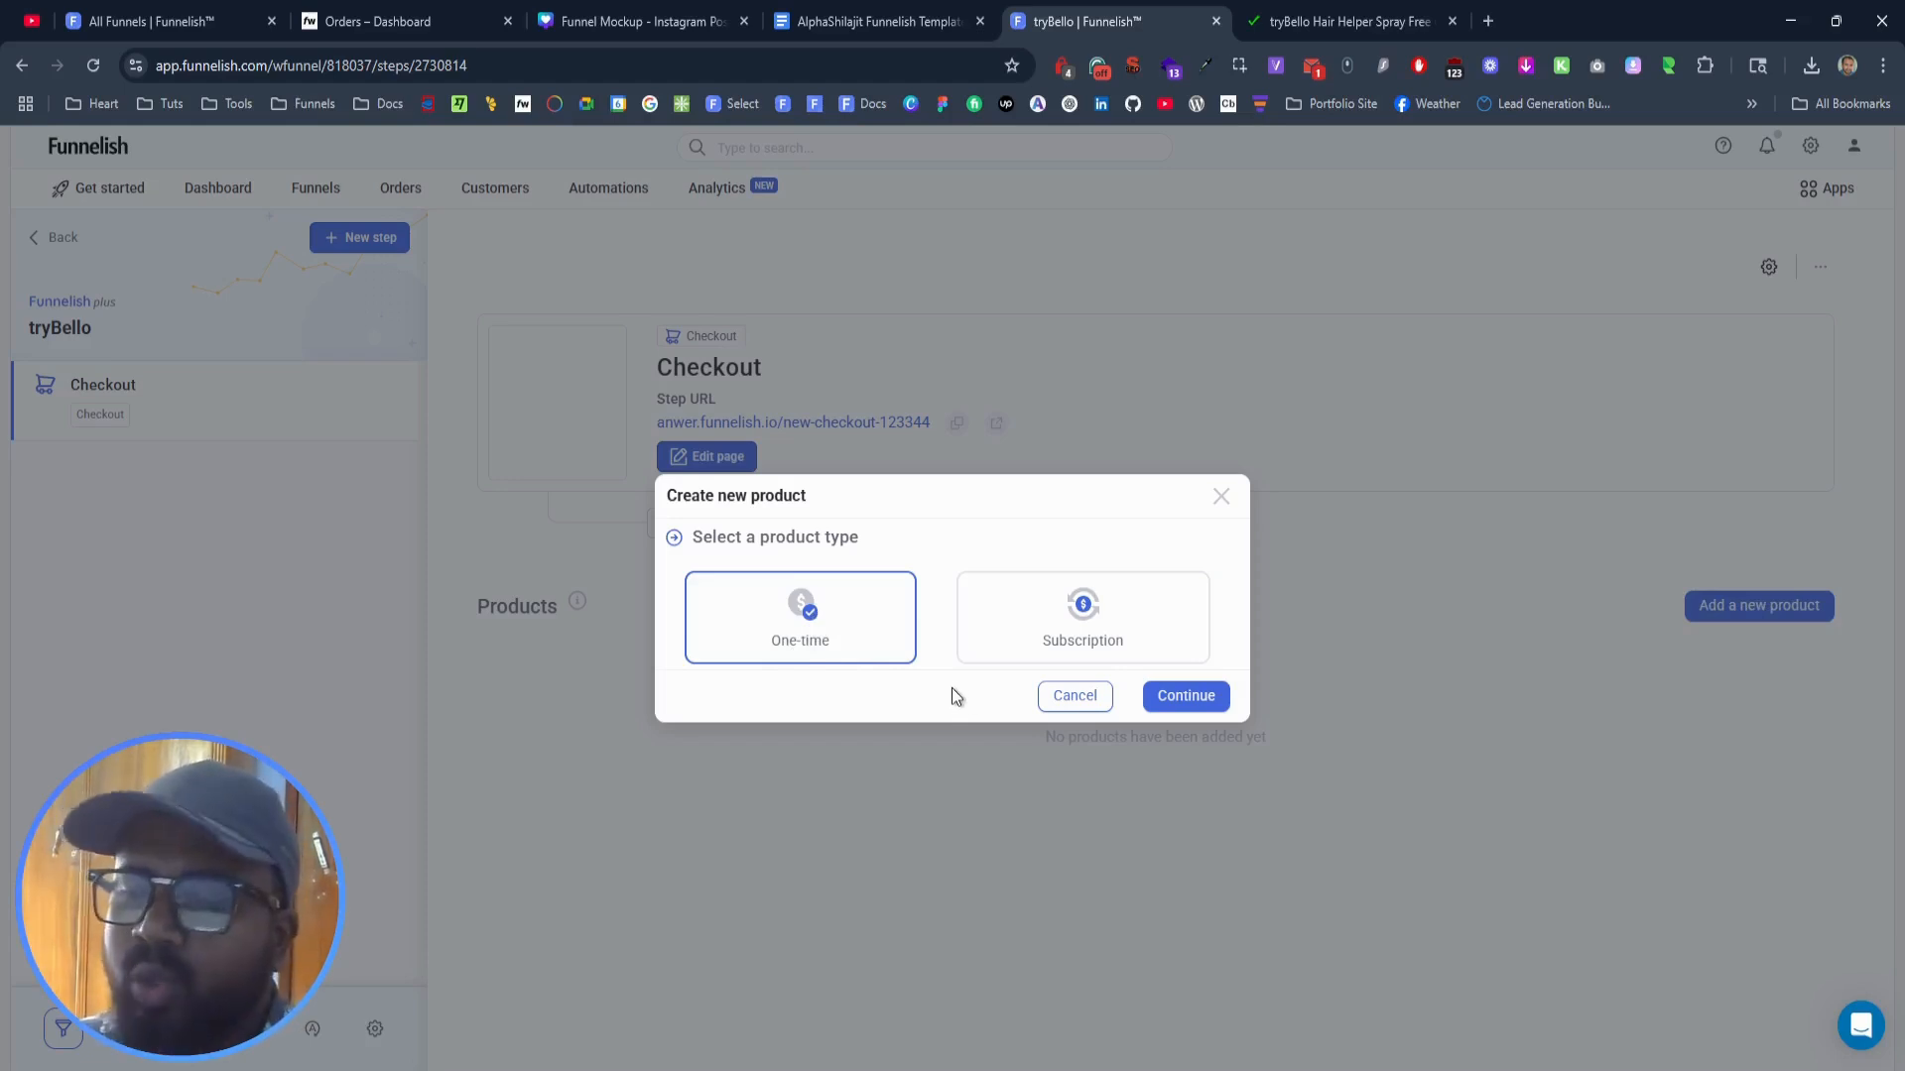
left_click(1196, 700)
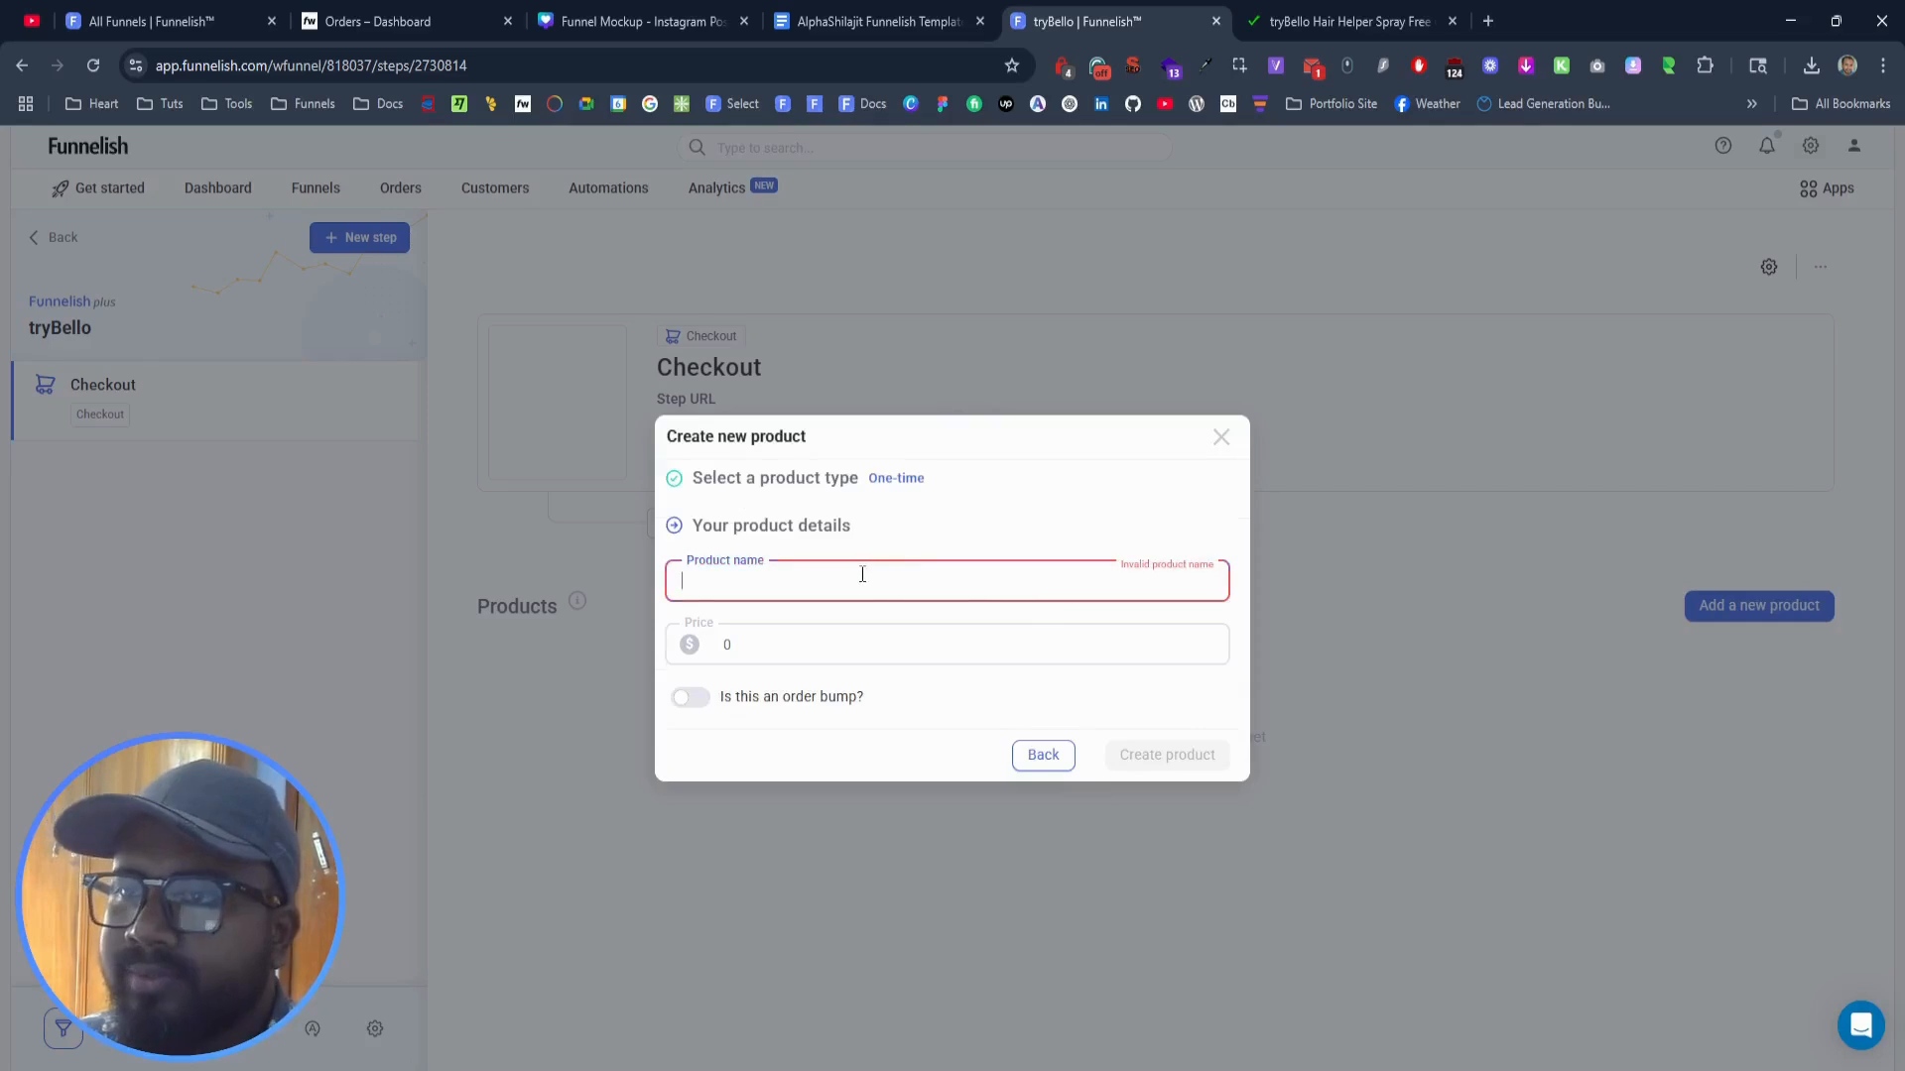
key("ctrl+v")
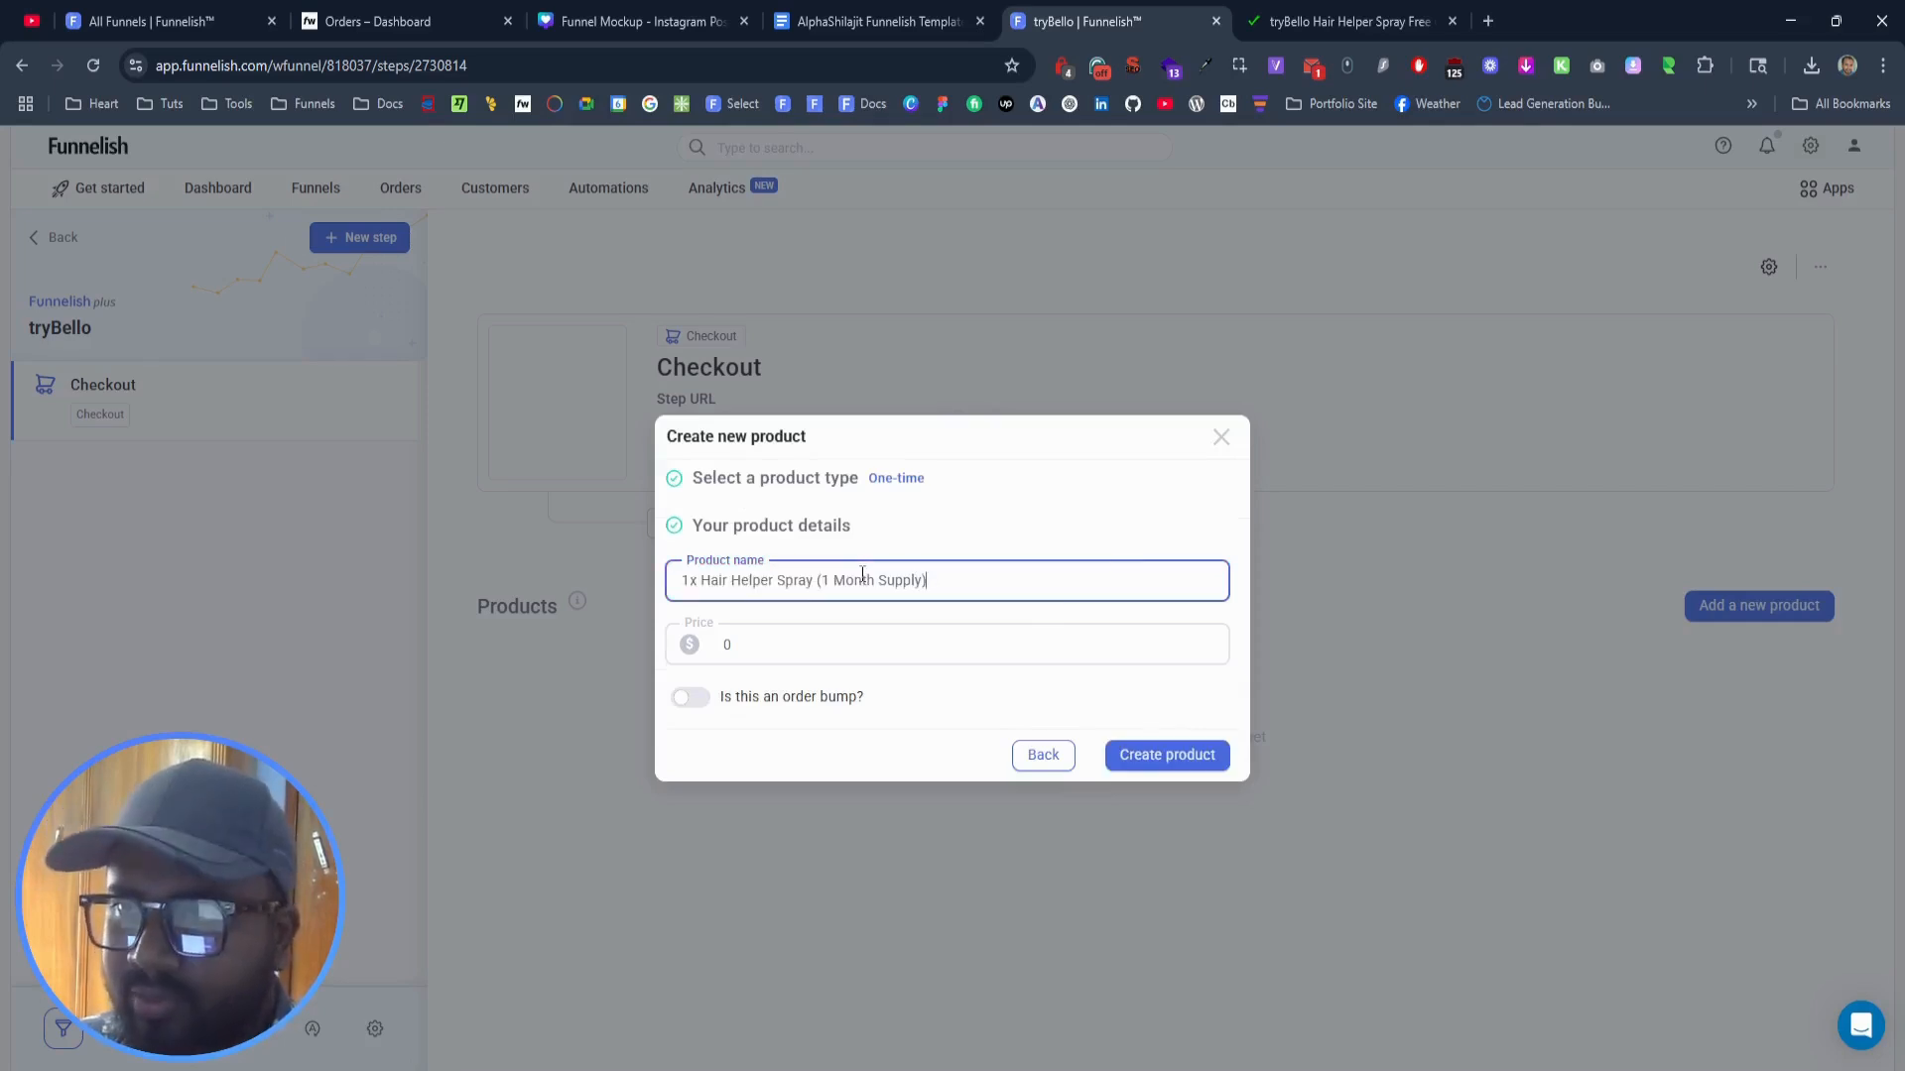
Step: Copy the order total from the tryBello order form, enter 39.97 as the product's price, and create the product
left_click(820, 631)
left_click(1357, 22)
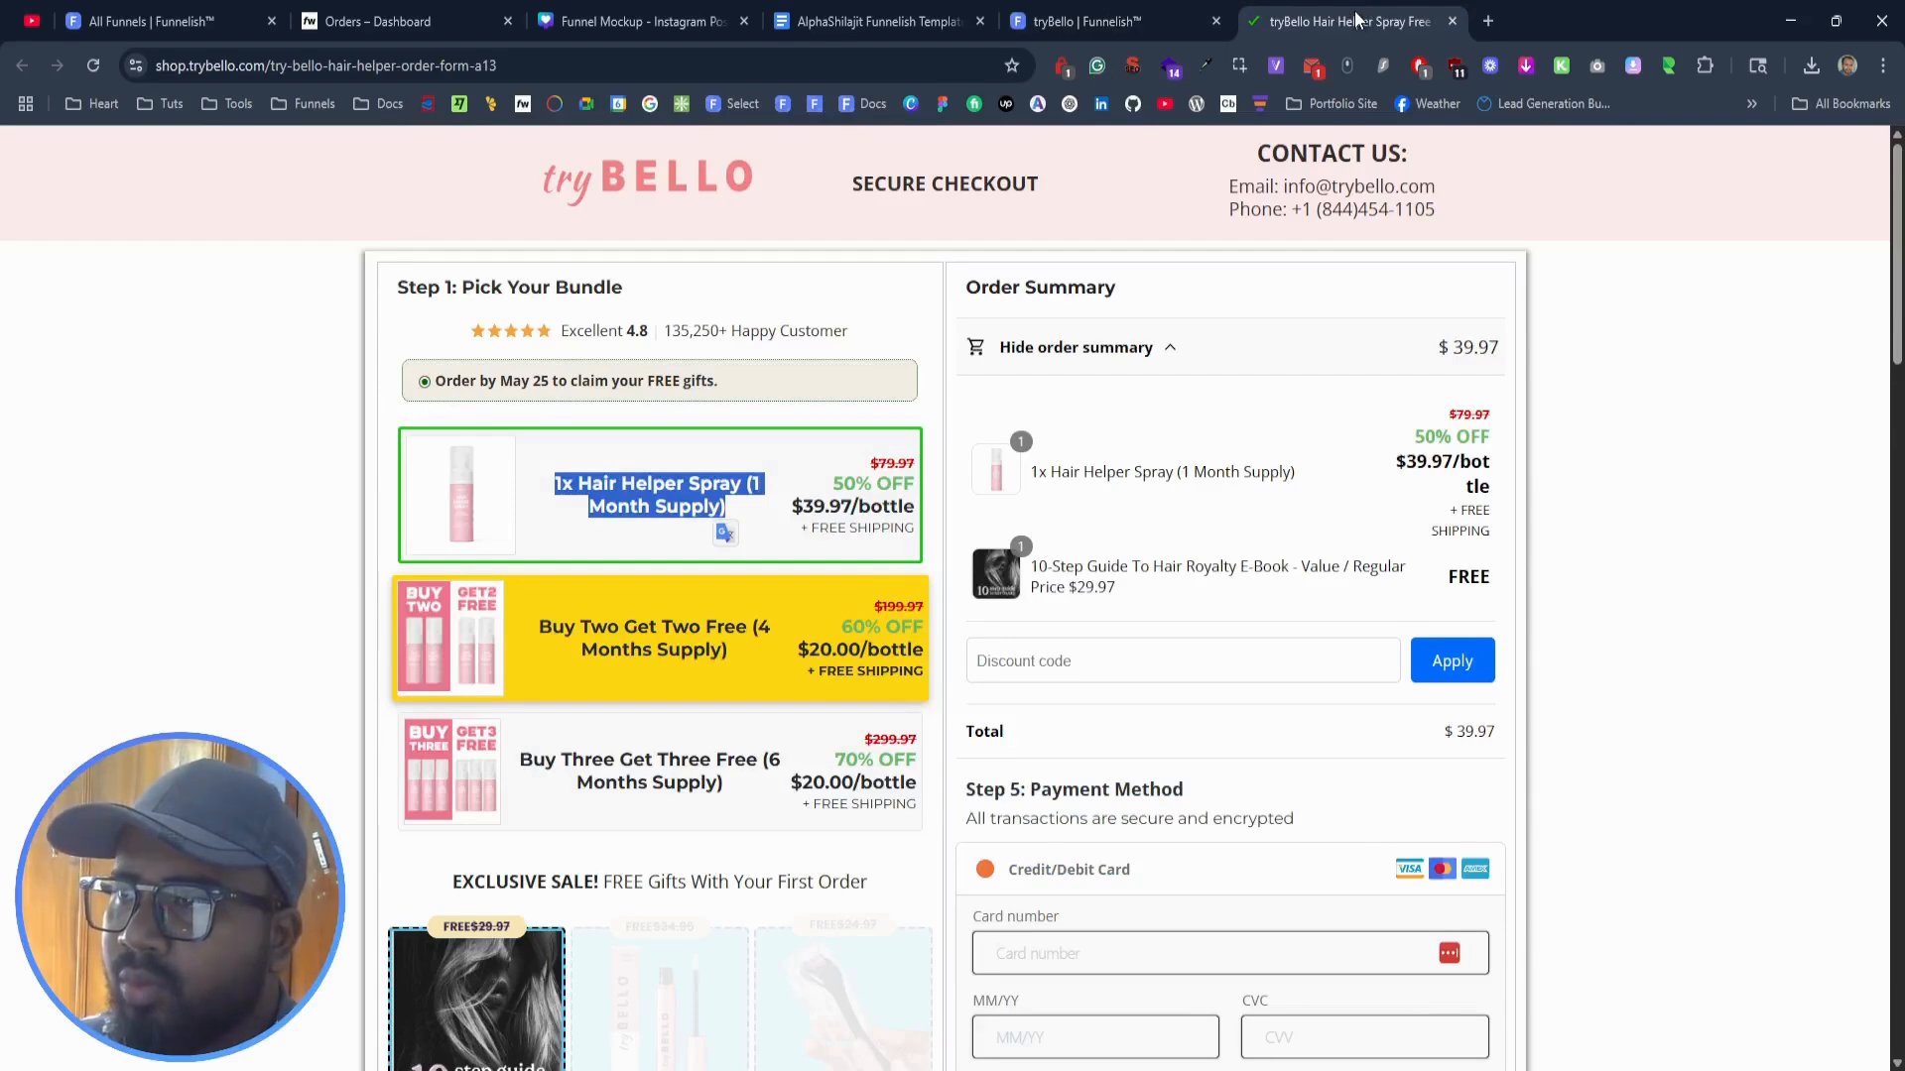
left_click_drag(1497, 735, 1458, 739)
key("ctrl+c")
left_click(1121, 14)
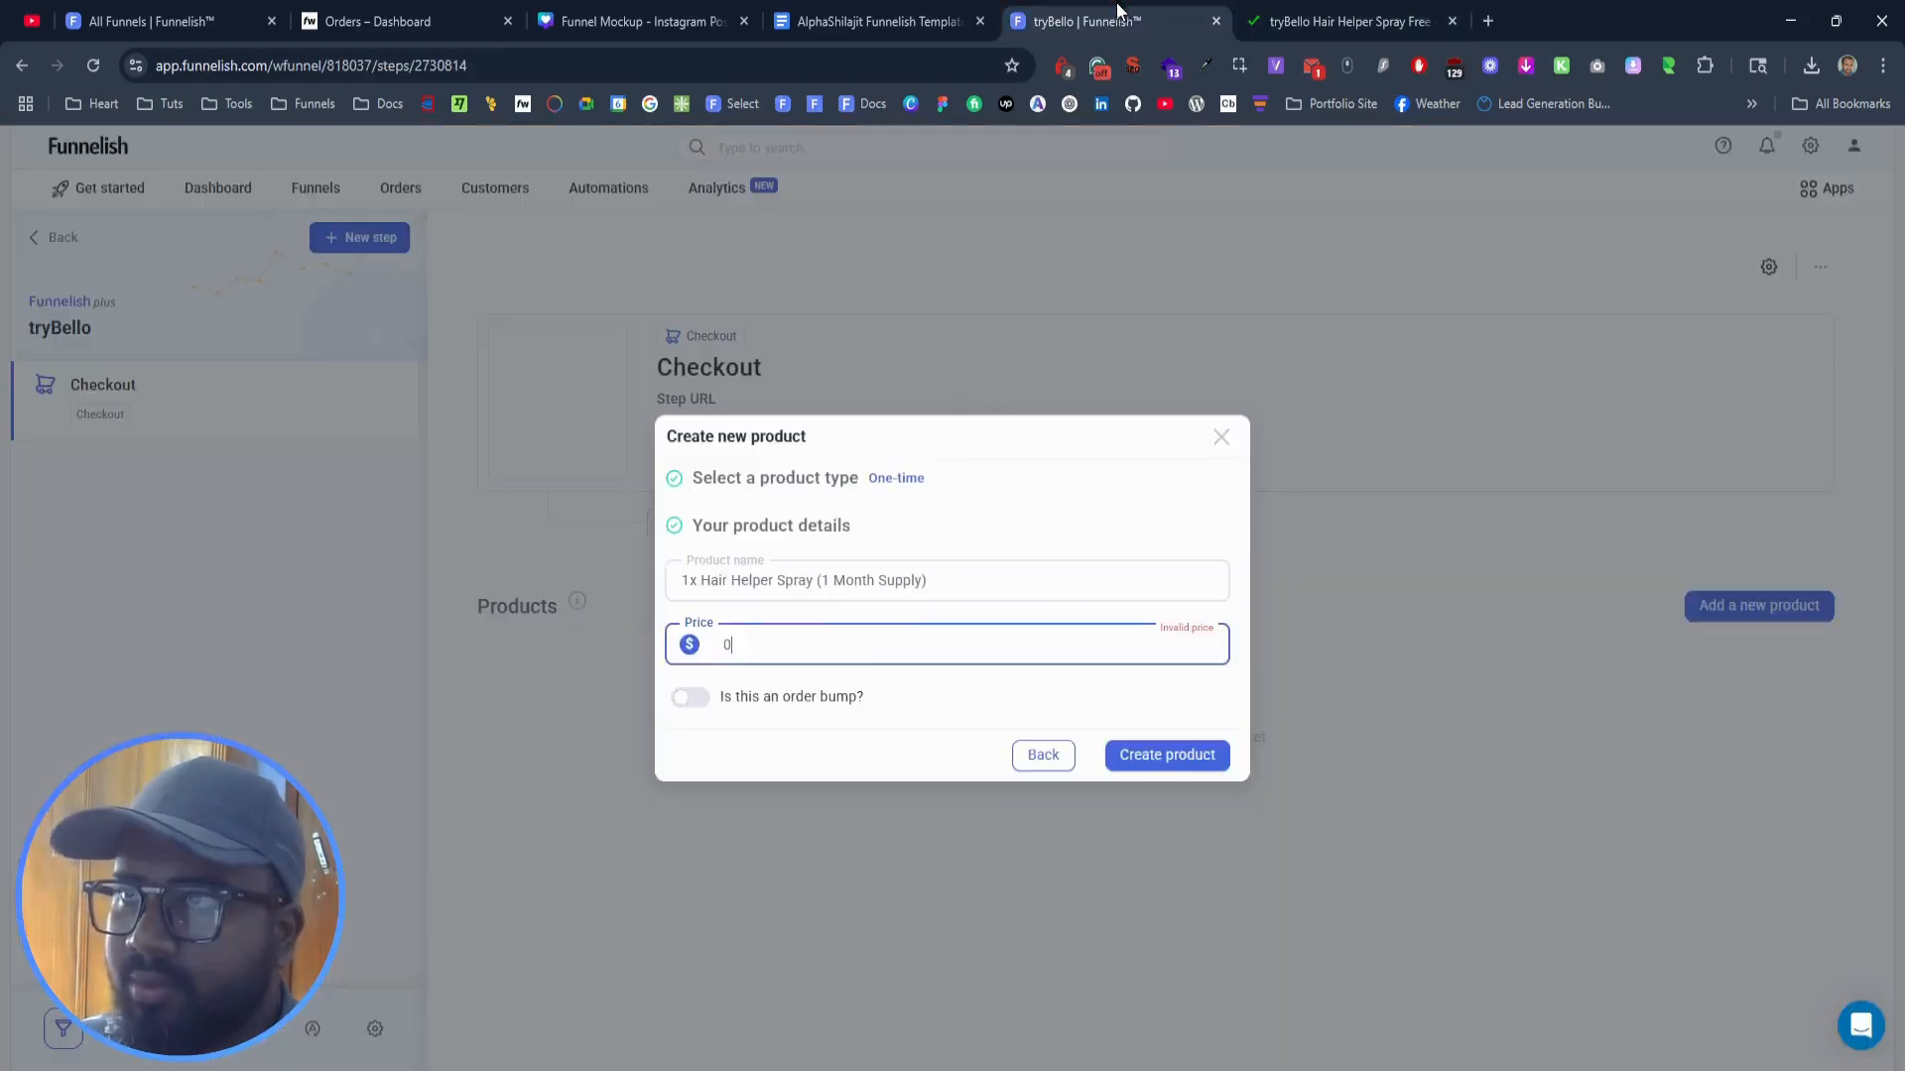
key("ctrl+v")
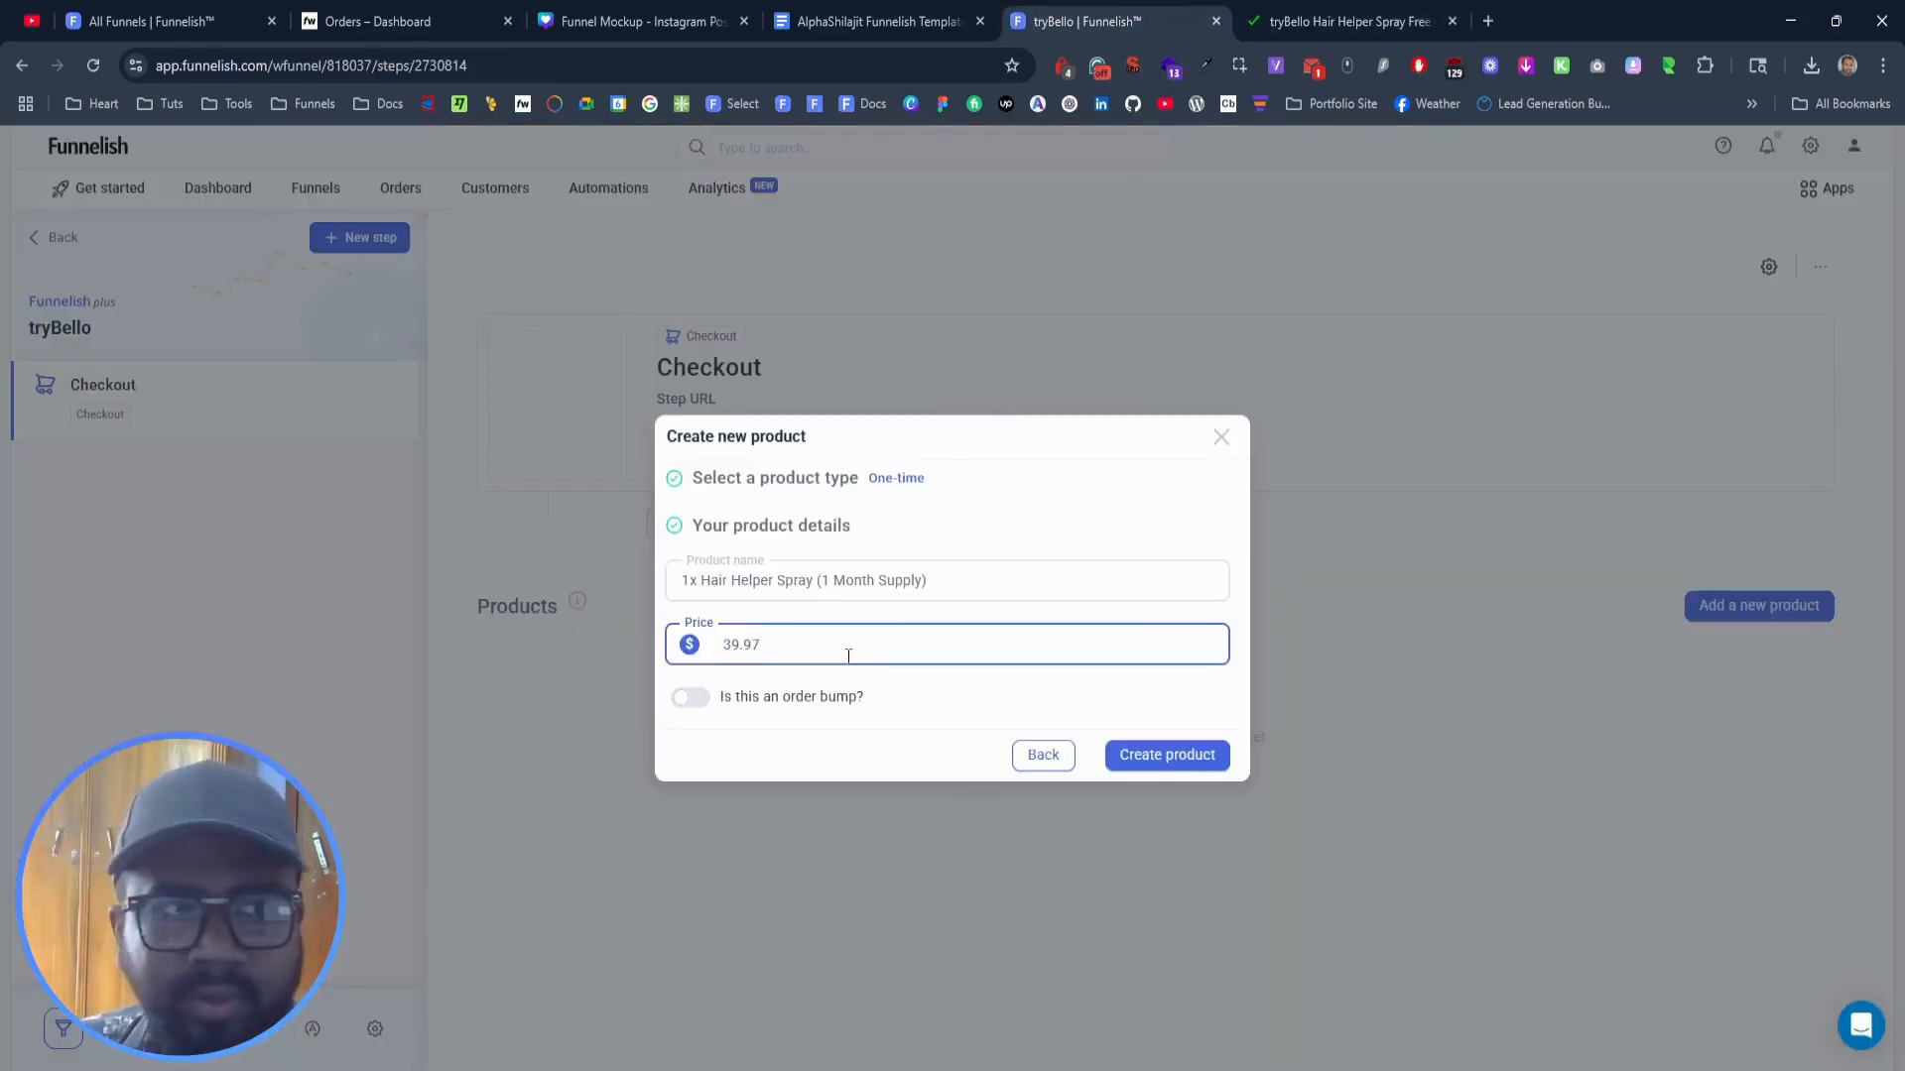
left_click(1171, 756)
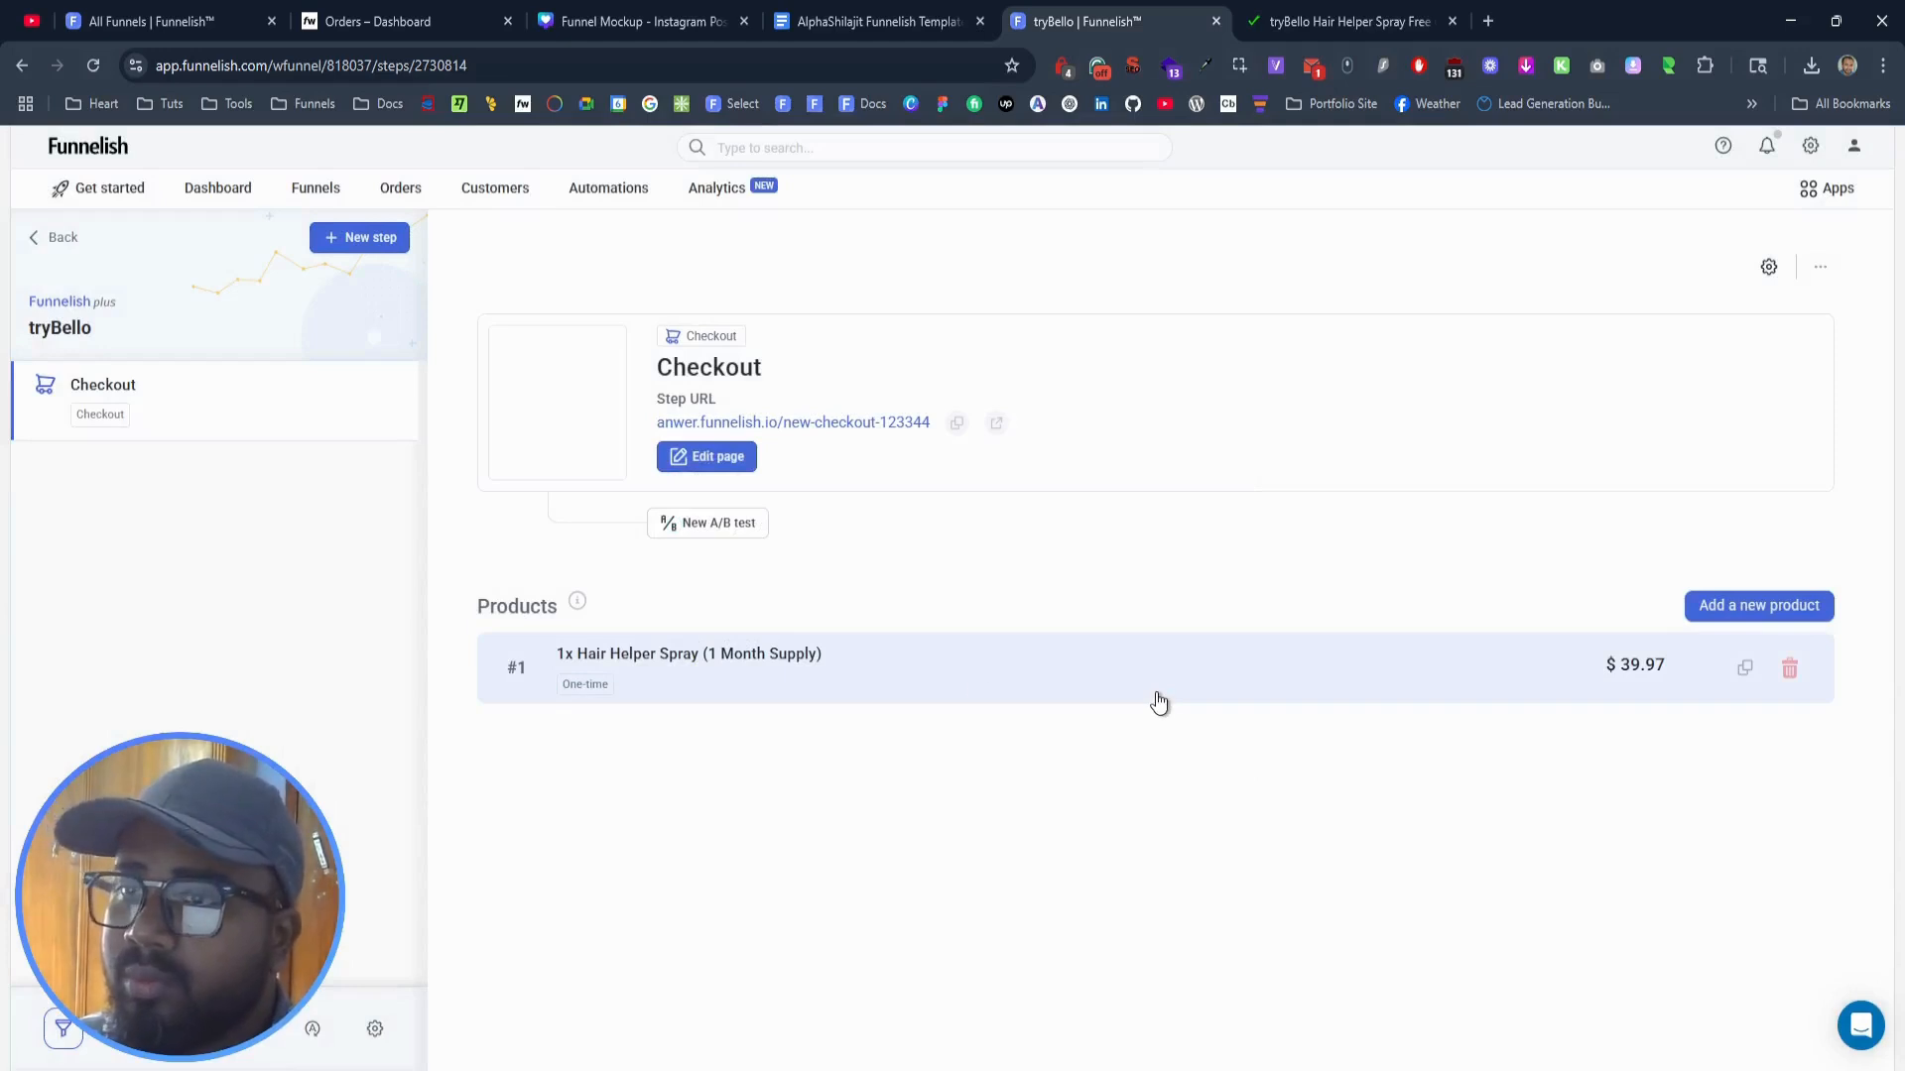
Step: Open the 1x Hair Helper Spray product's details, review its settings and open the image library for its product image
left_click(711, 679)
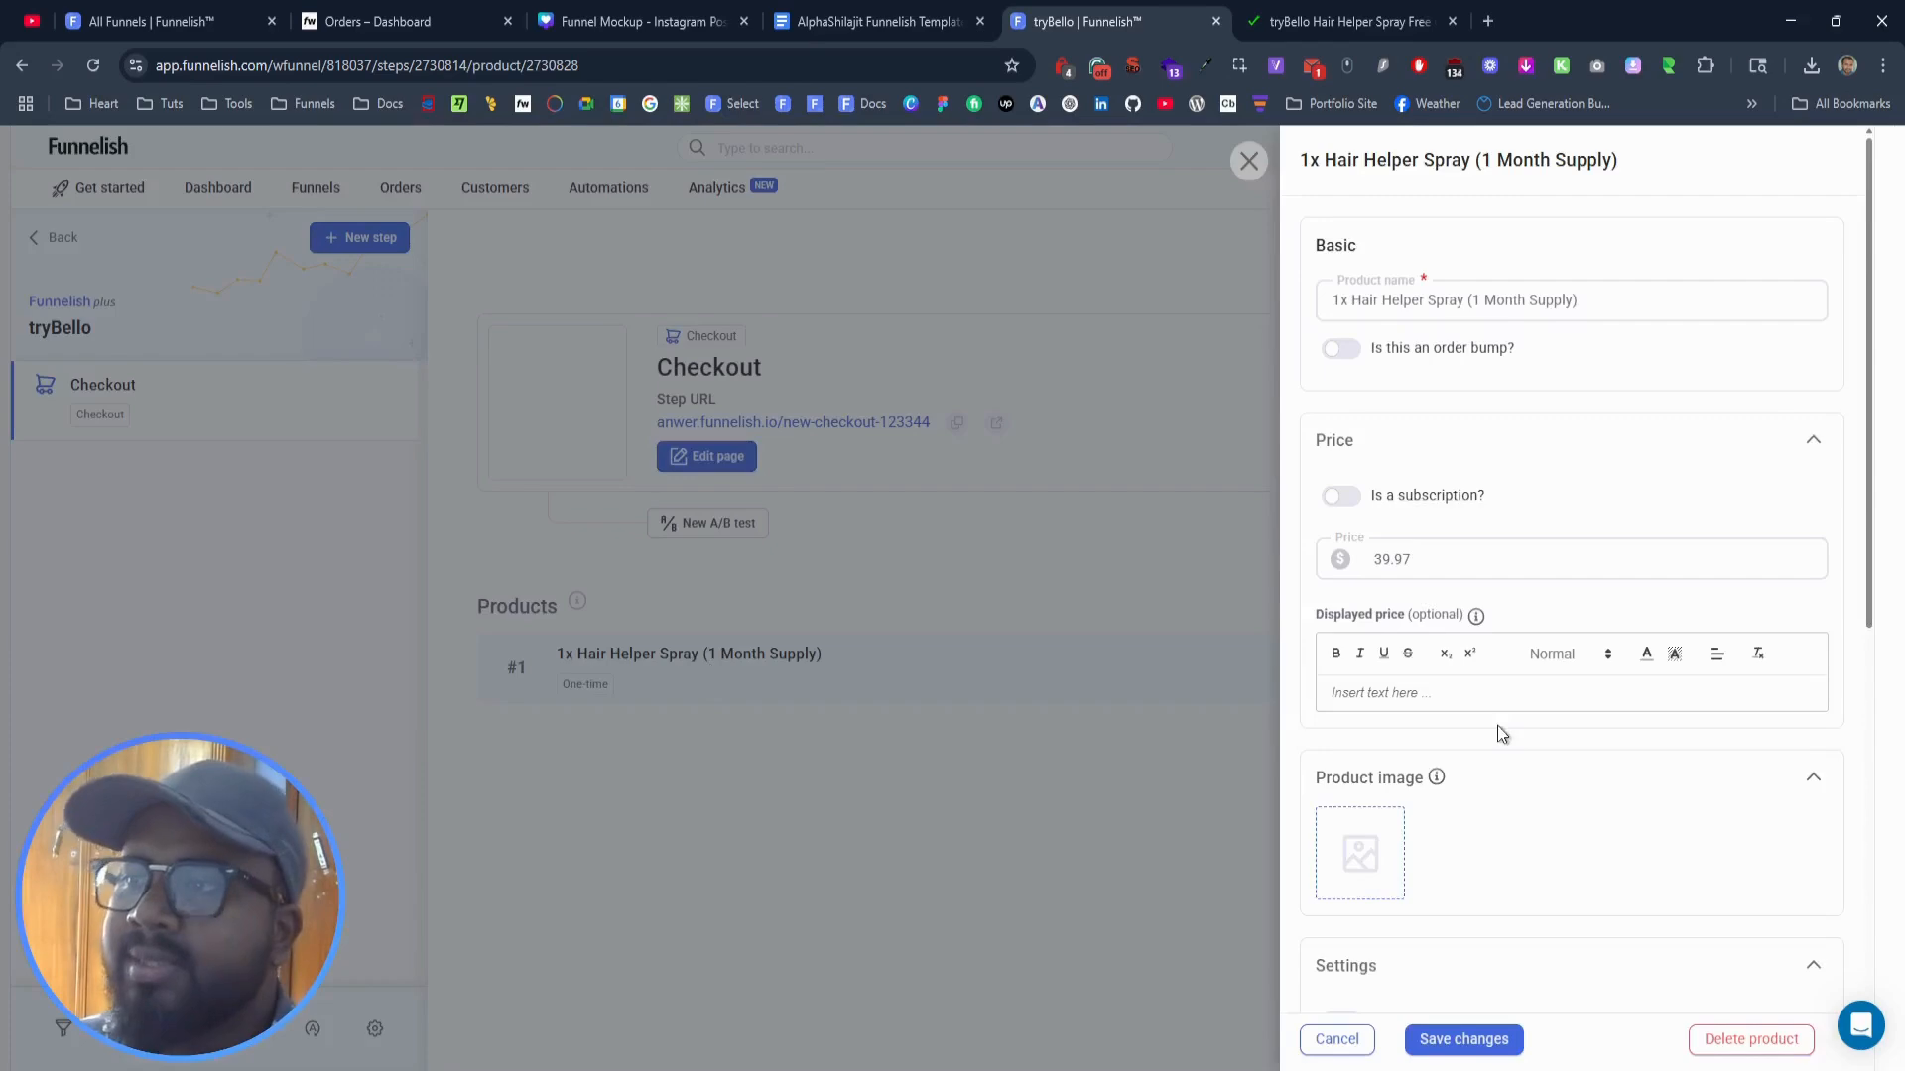
scroll(1491, 682, "down", 5)
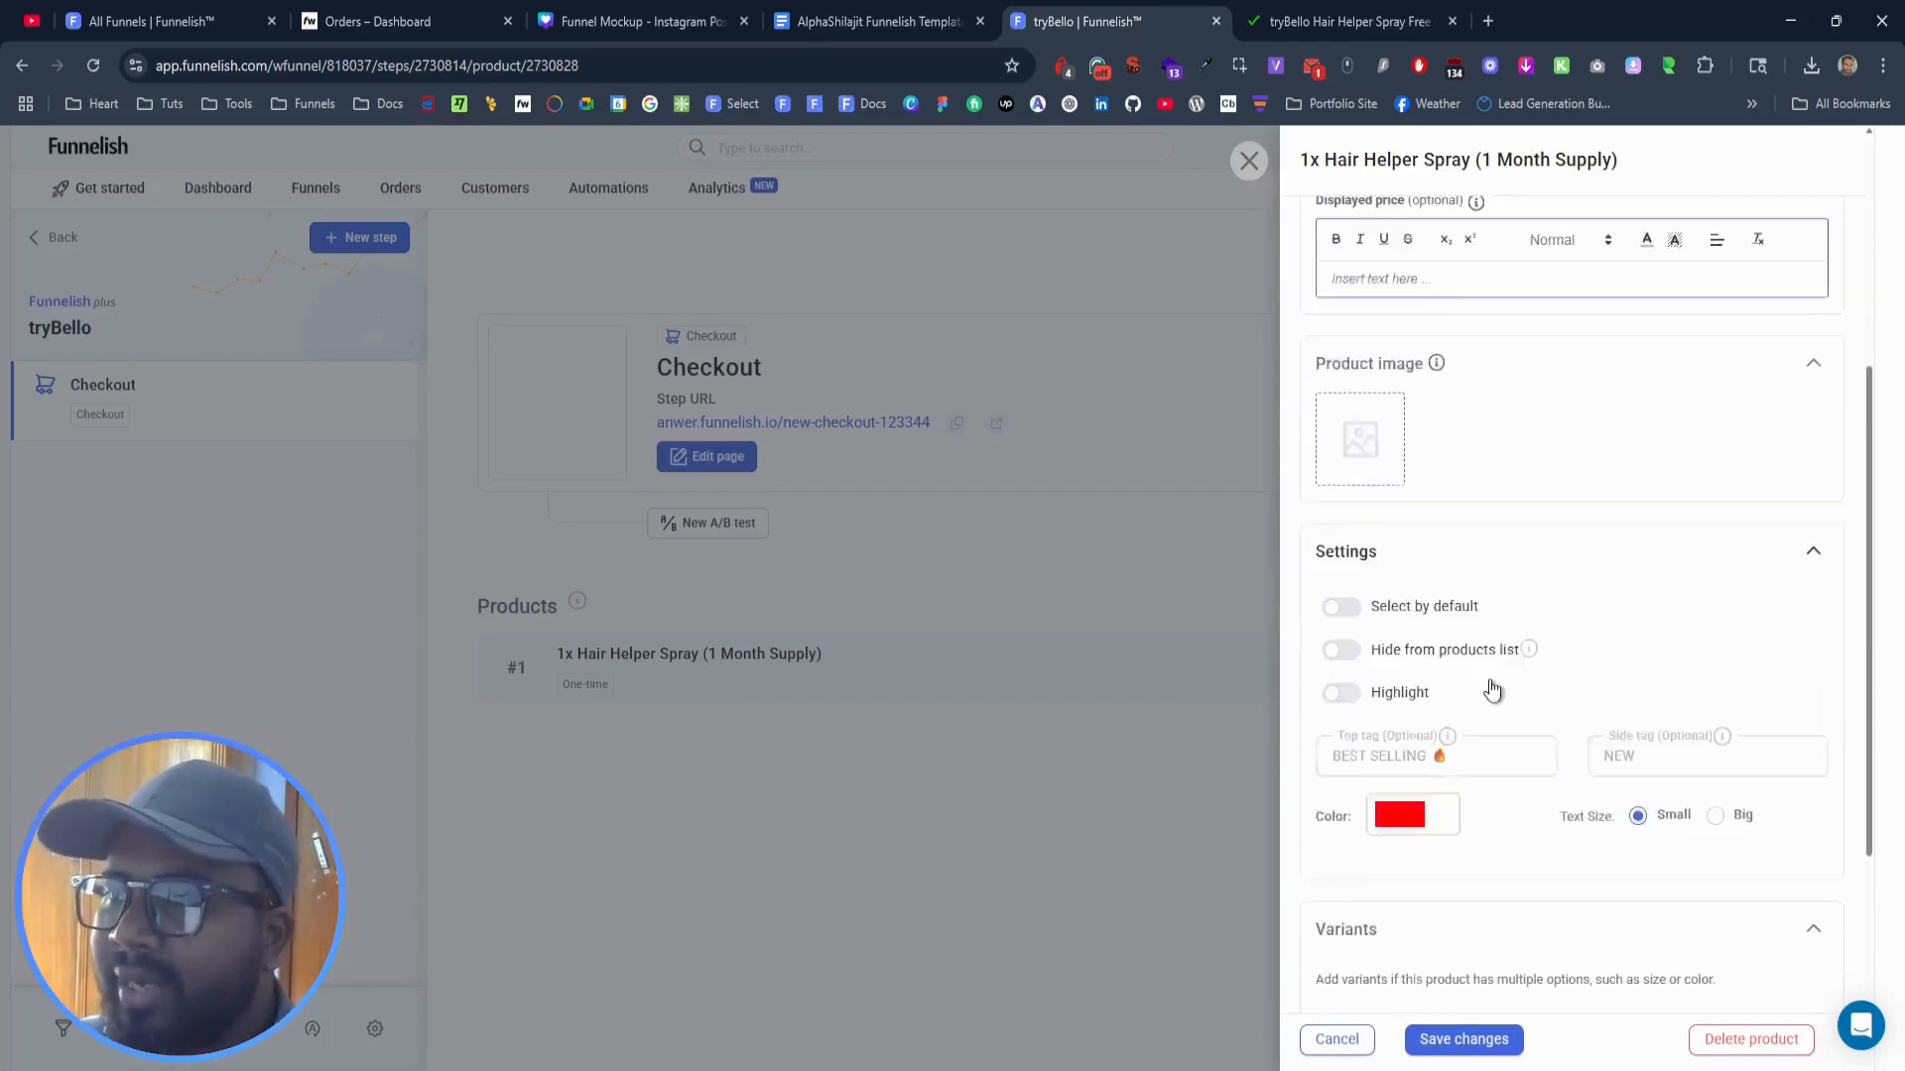
scroll(1488, 683, "down", 2)
scroll(1488, 689, "up", 7)
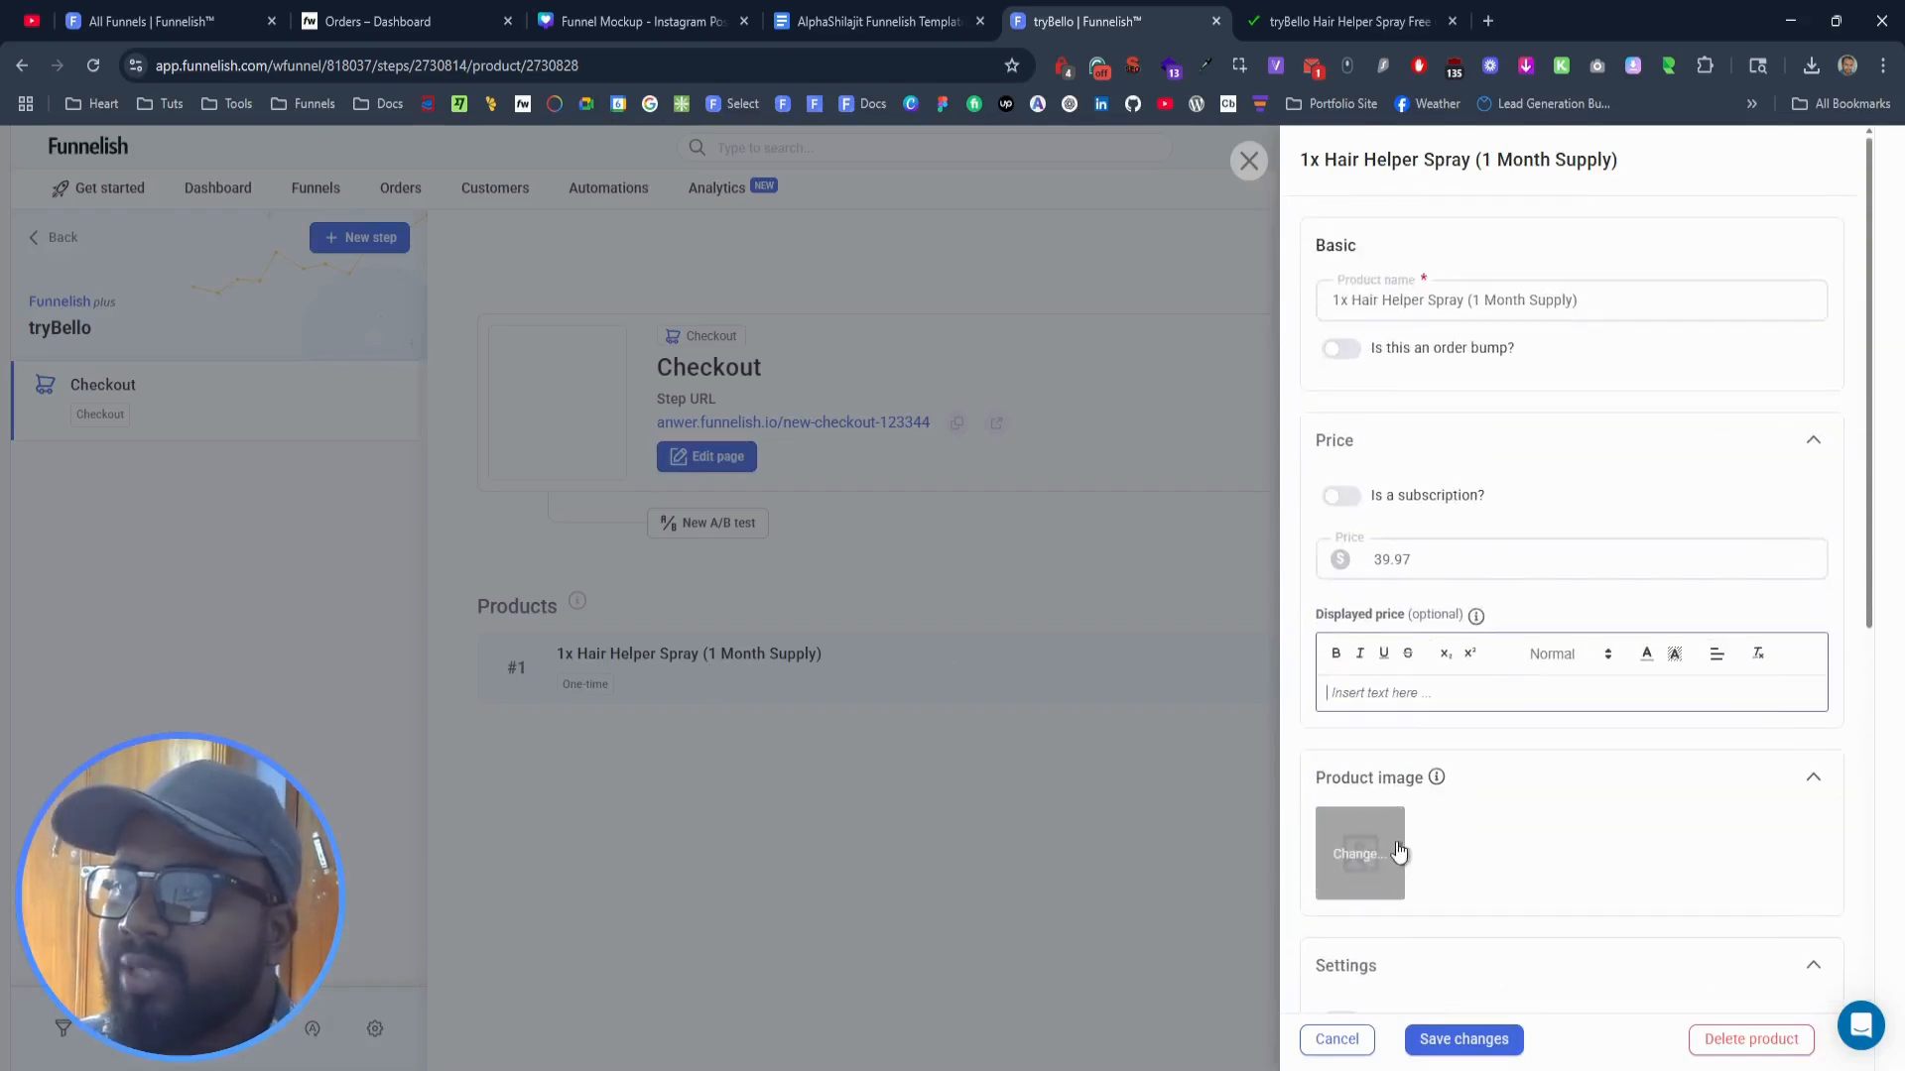
left_click(1355, 873)
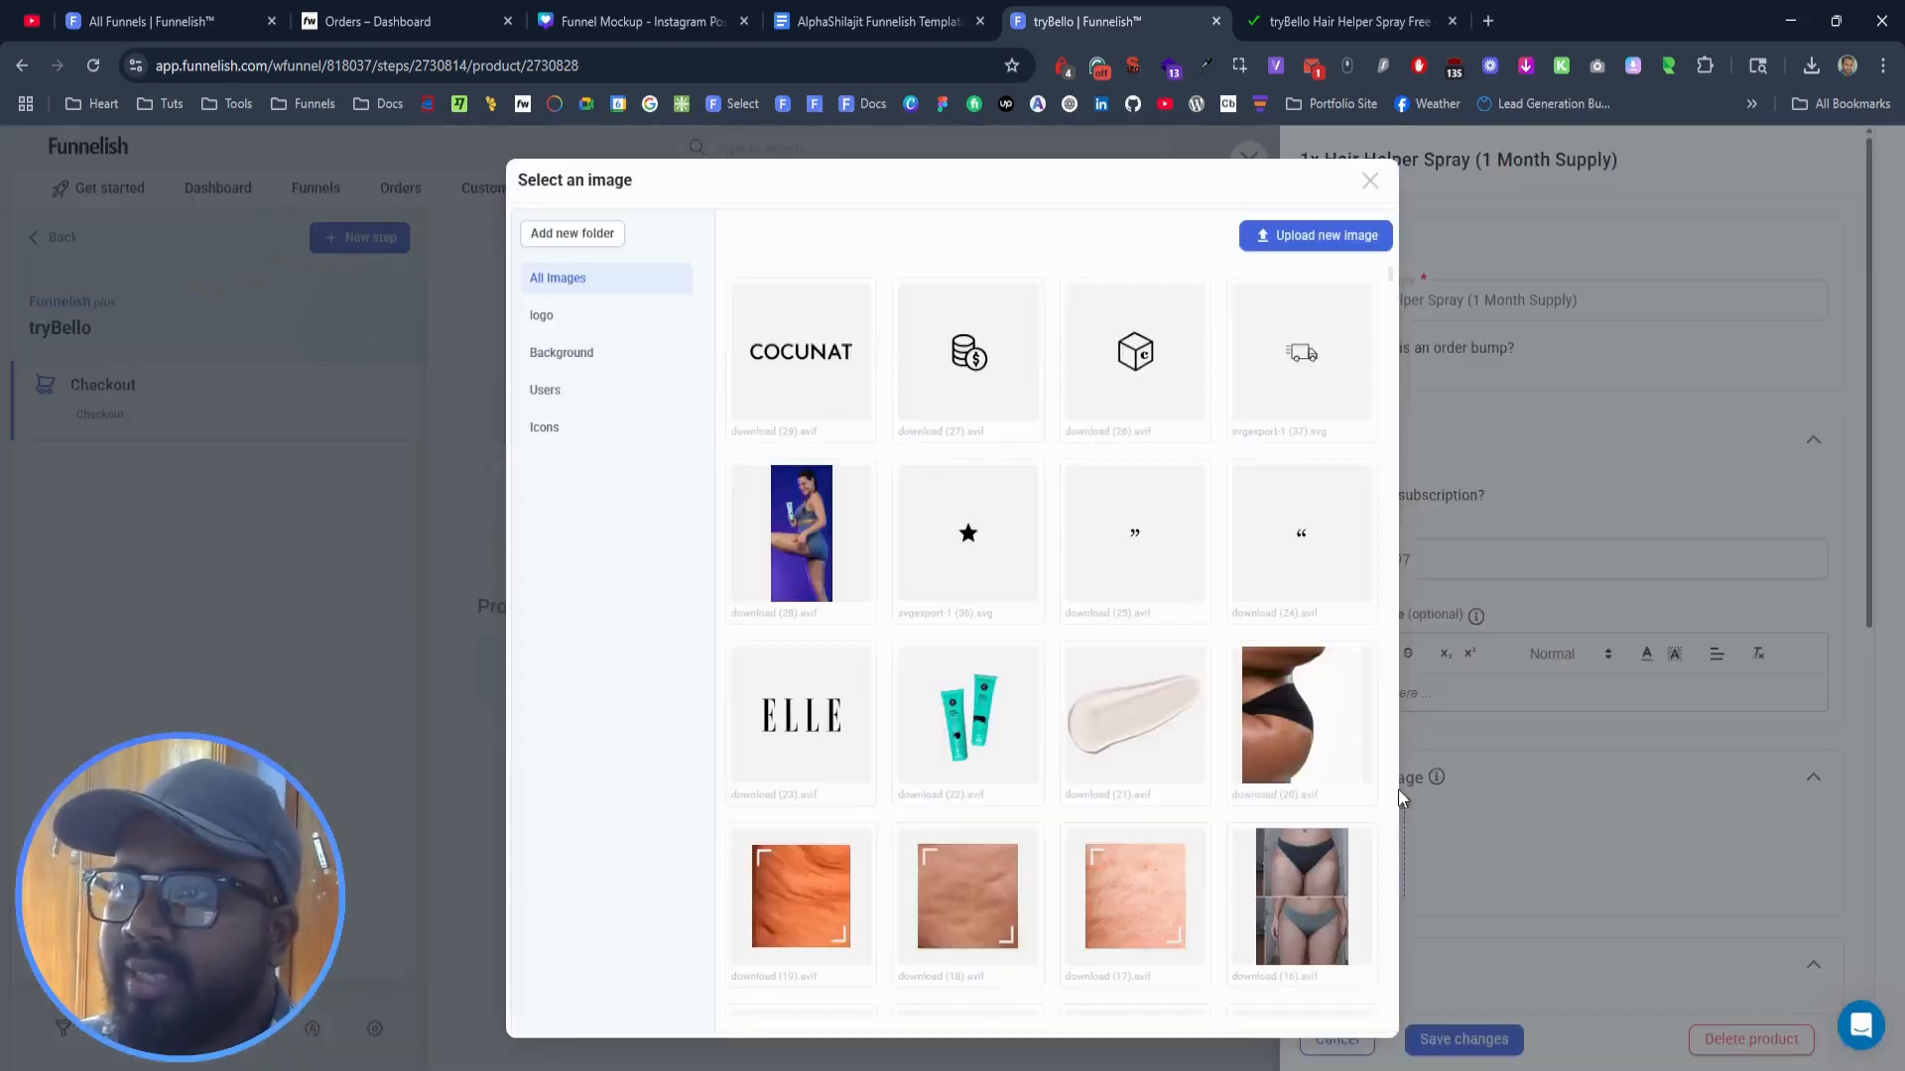
Step: Switch to the tryBello order form and list all images on the page with the Imageye extension
left_click(1342, 21)
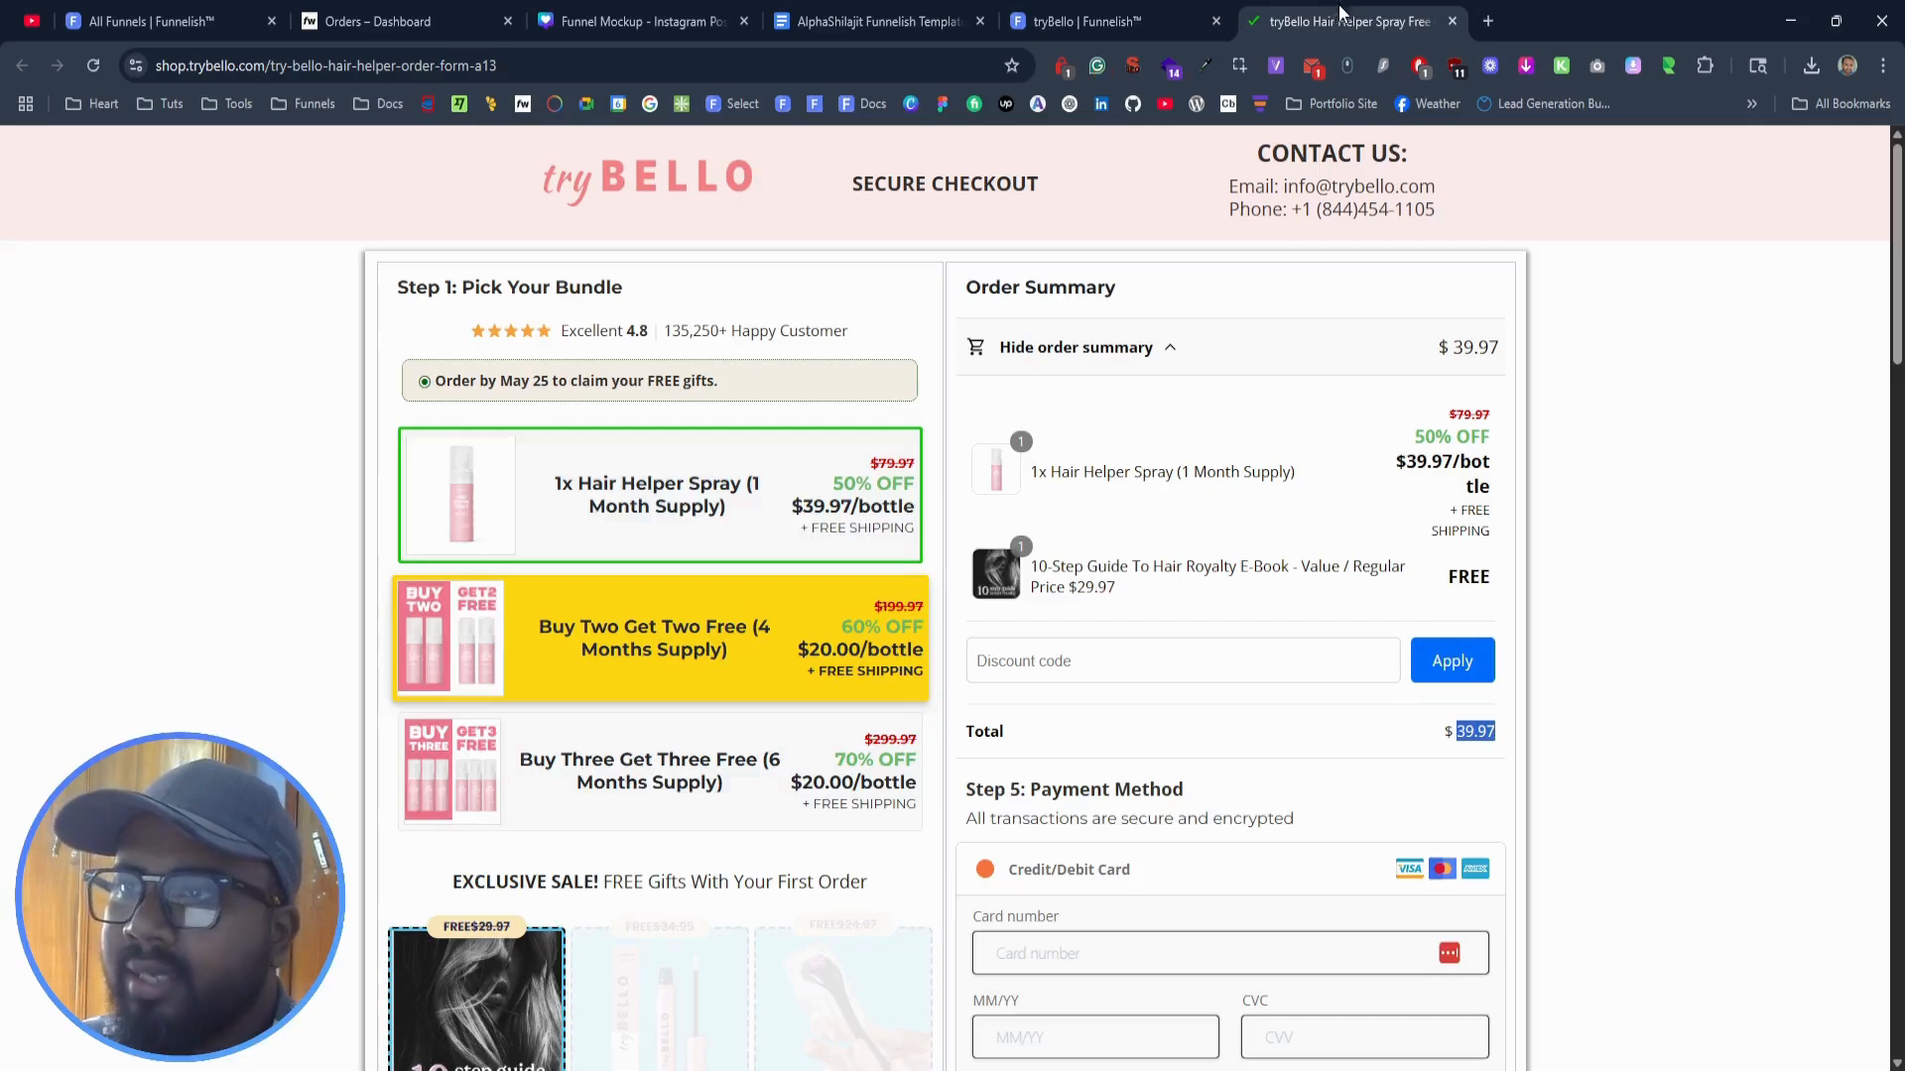
left_click(448, 491)
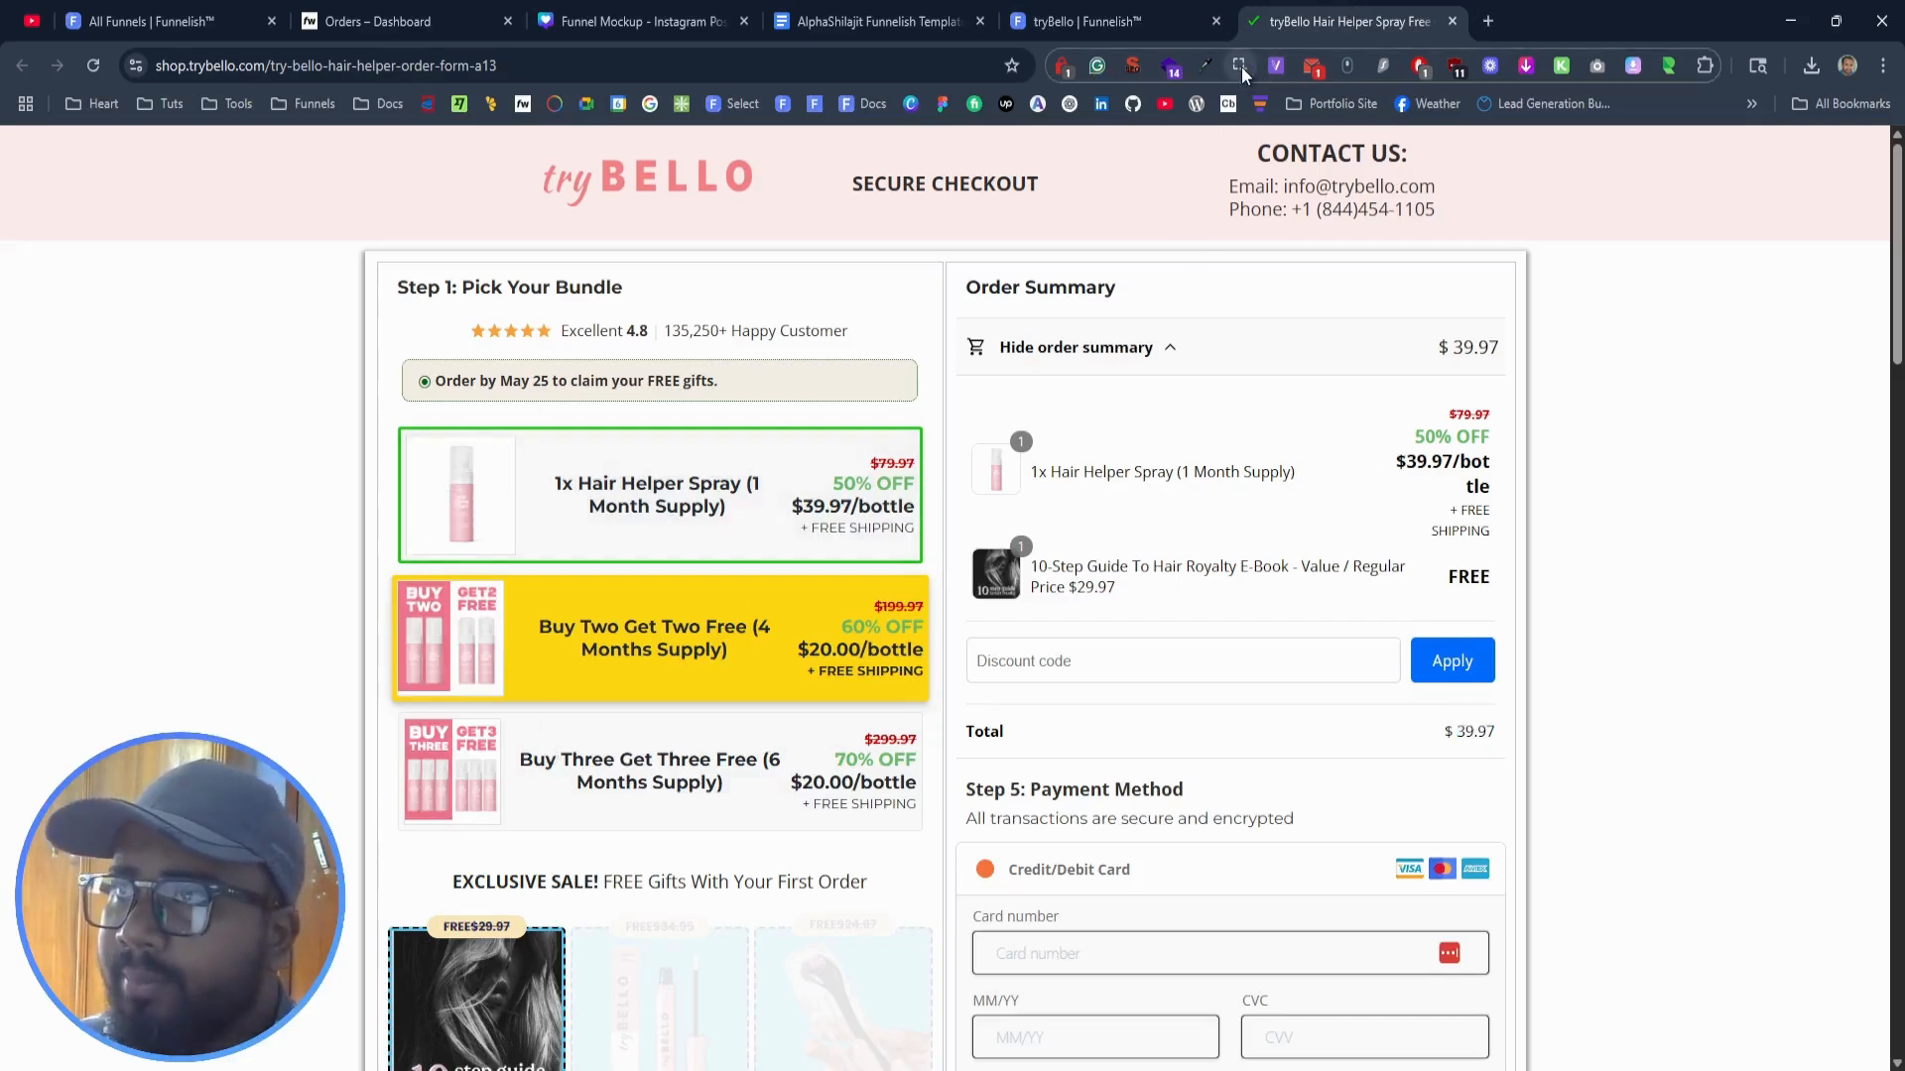
left_click(1522, 64)
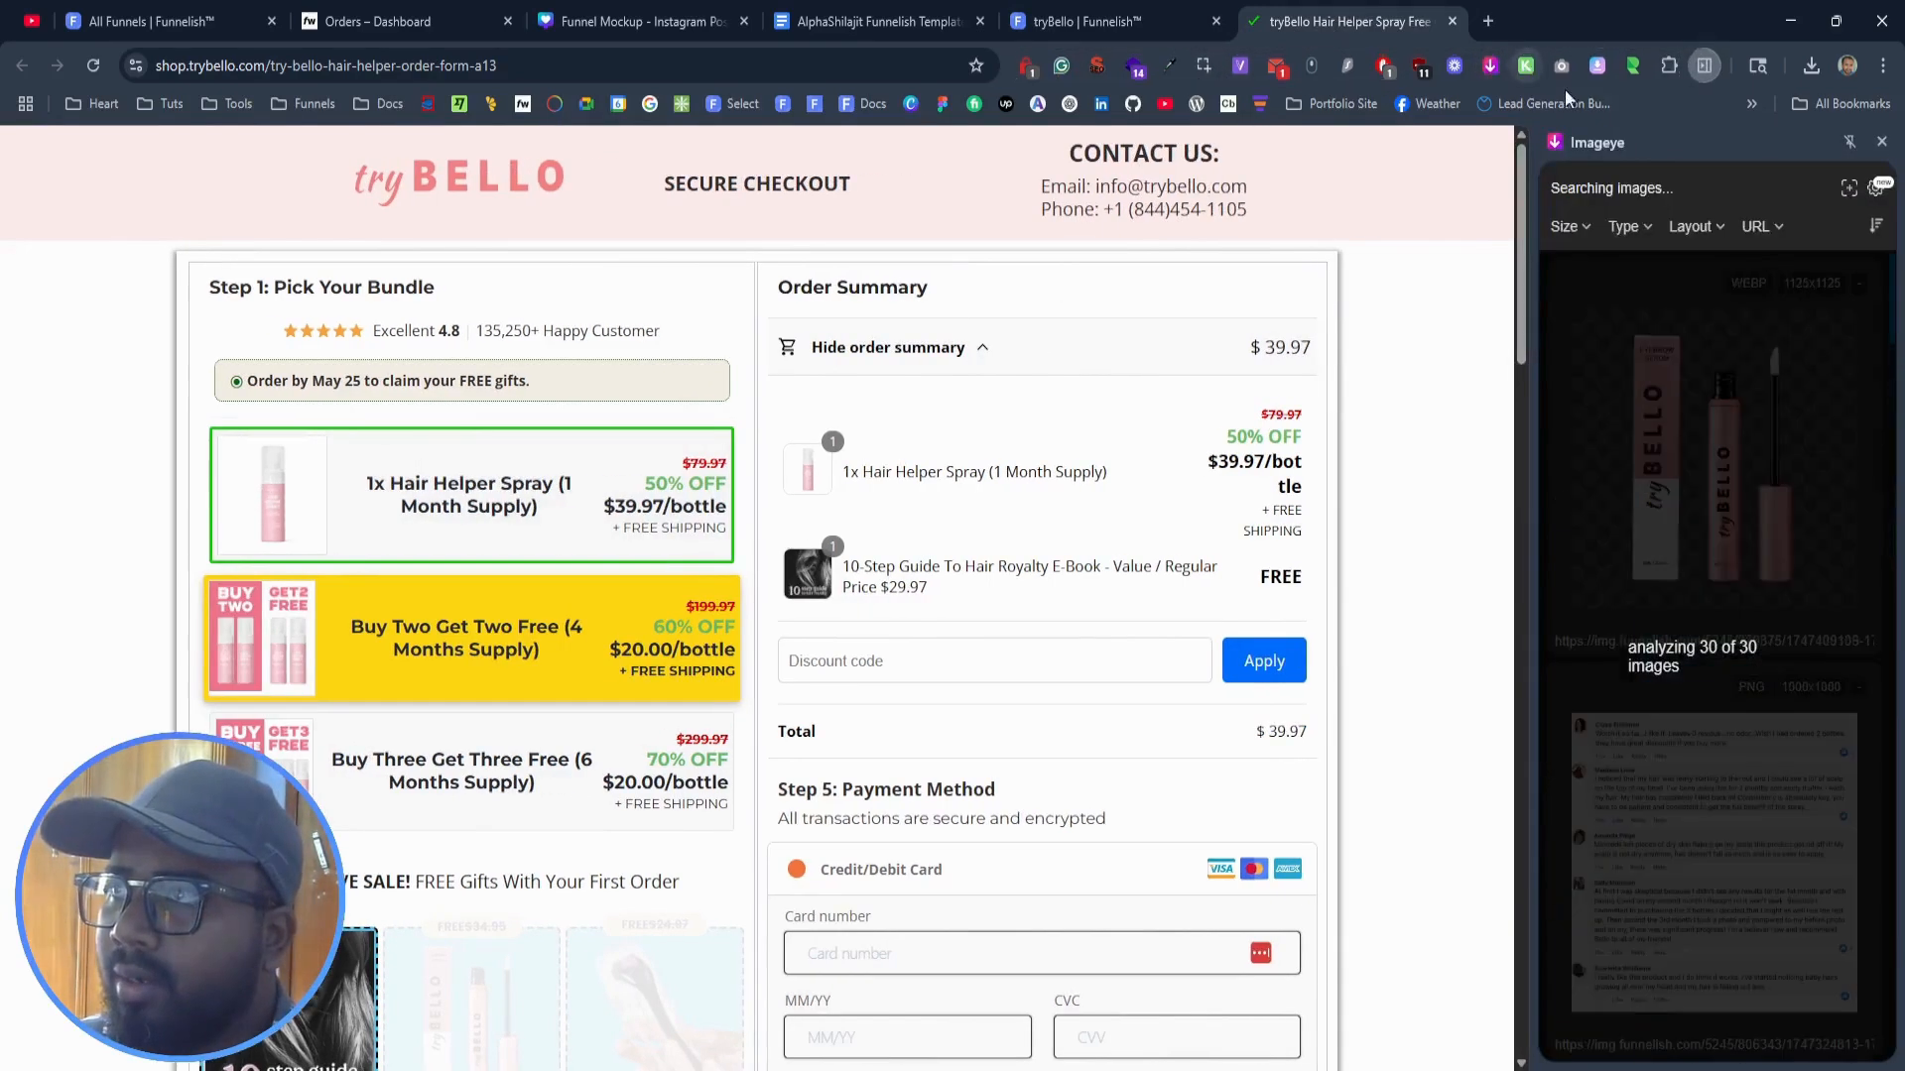
Step: Look through the Imageye results for the single-bottle spray image, checking its duplicate copies and available download formats
scroll(1752, 600, "down", 4)
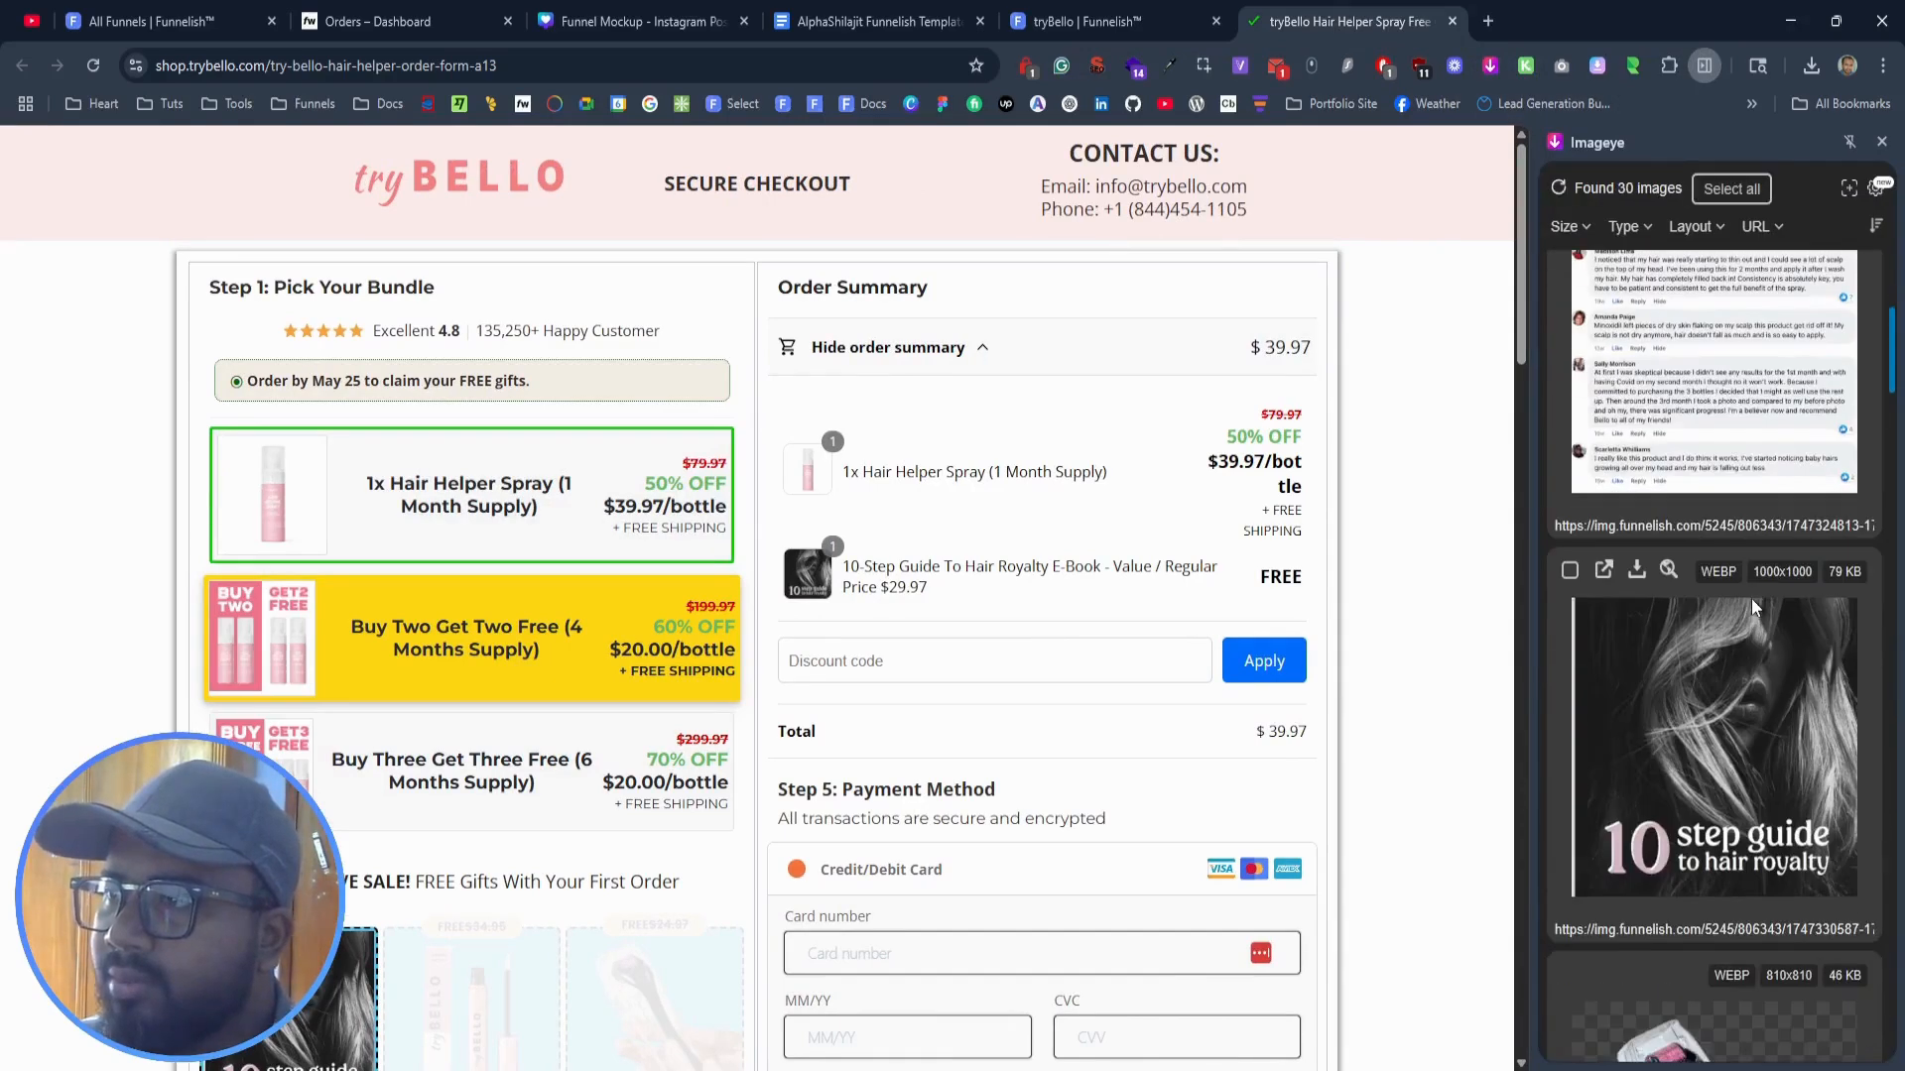
scroll(1752, 599, "up", 5)
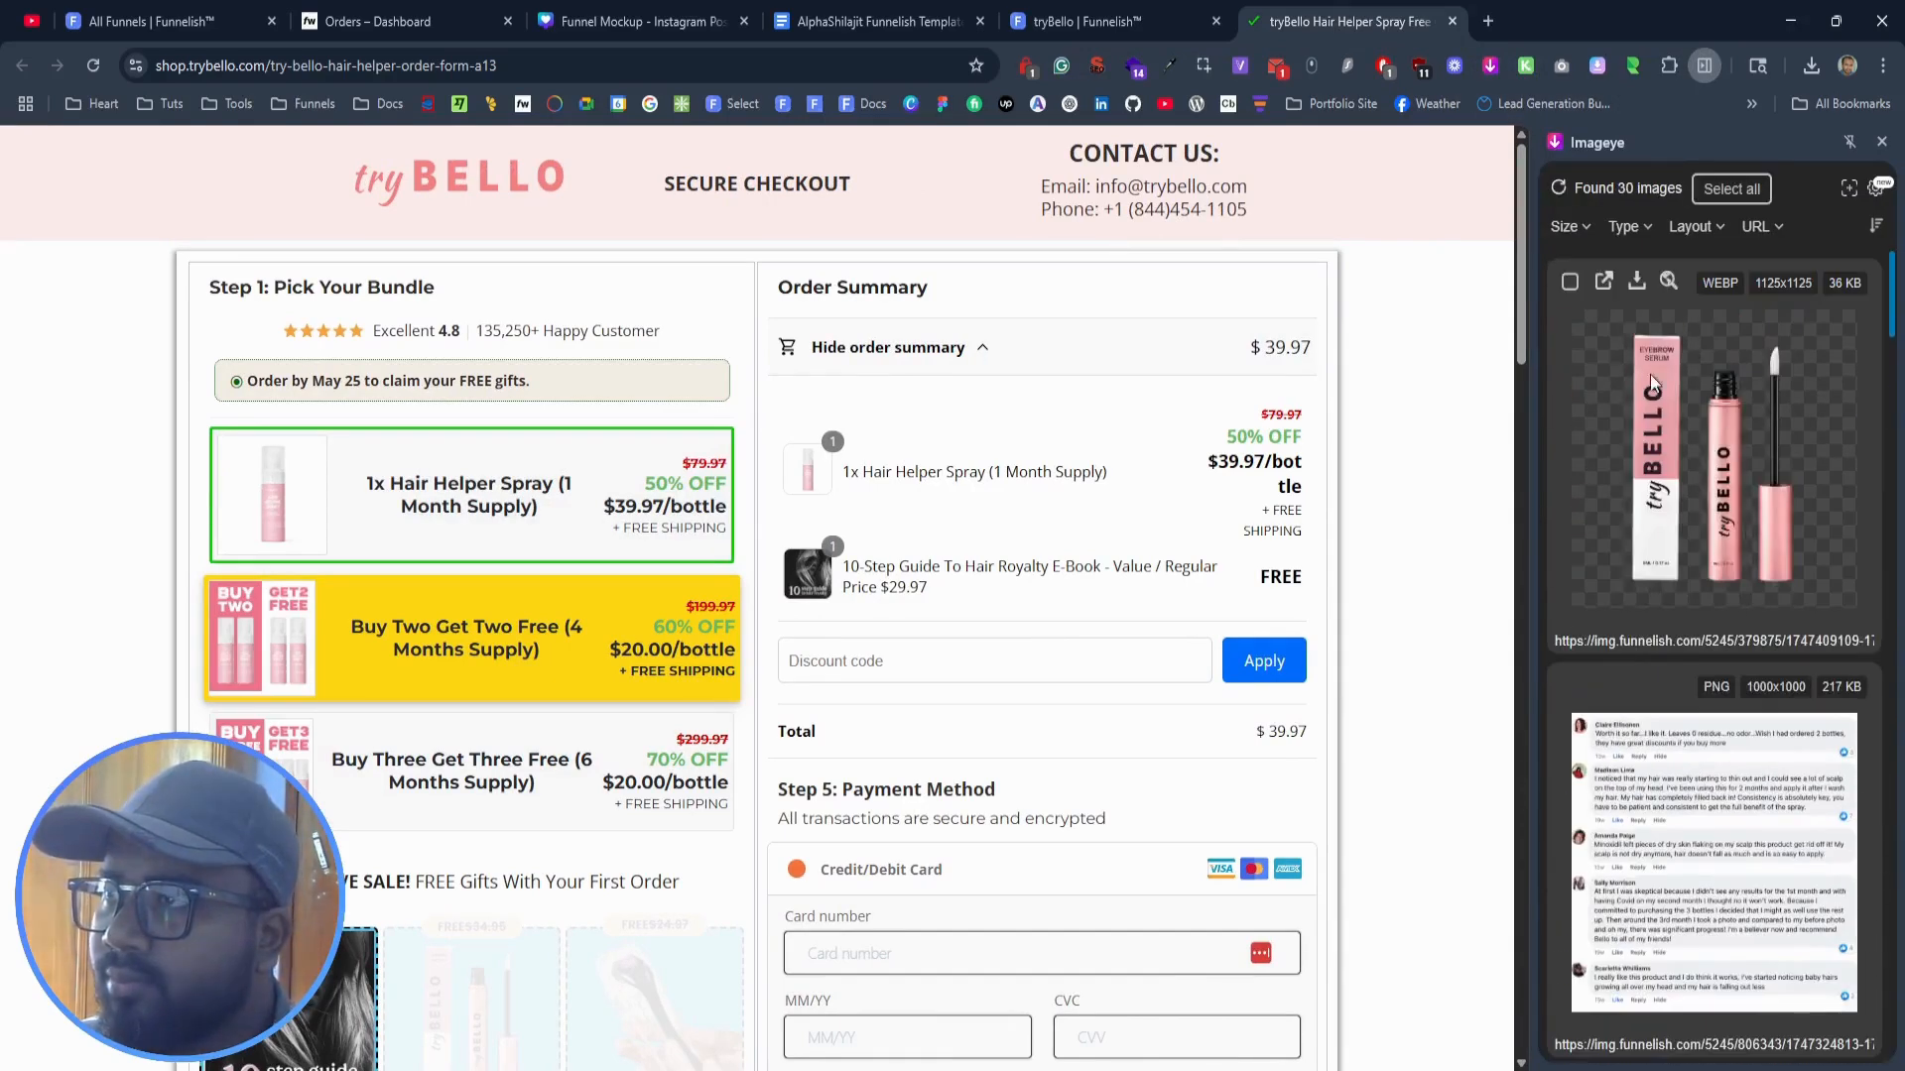
scroll(1652, 500, "down", 15)
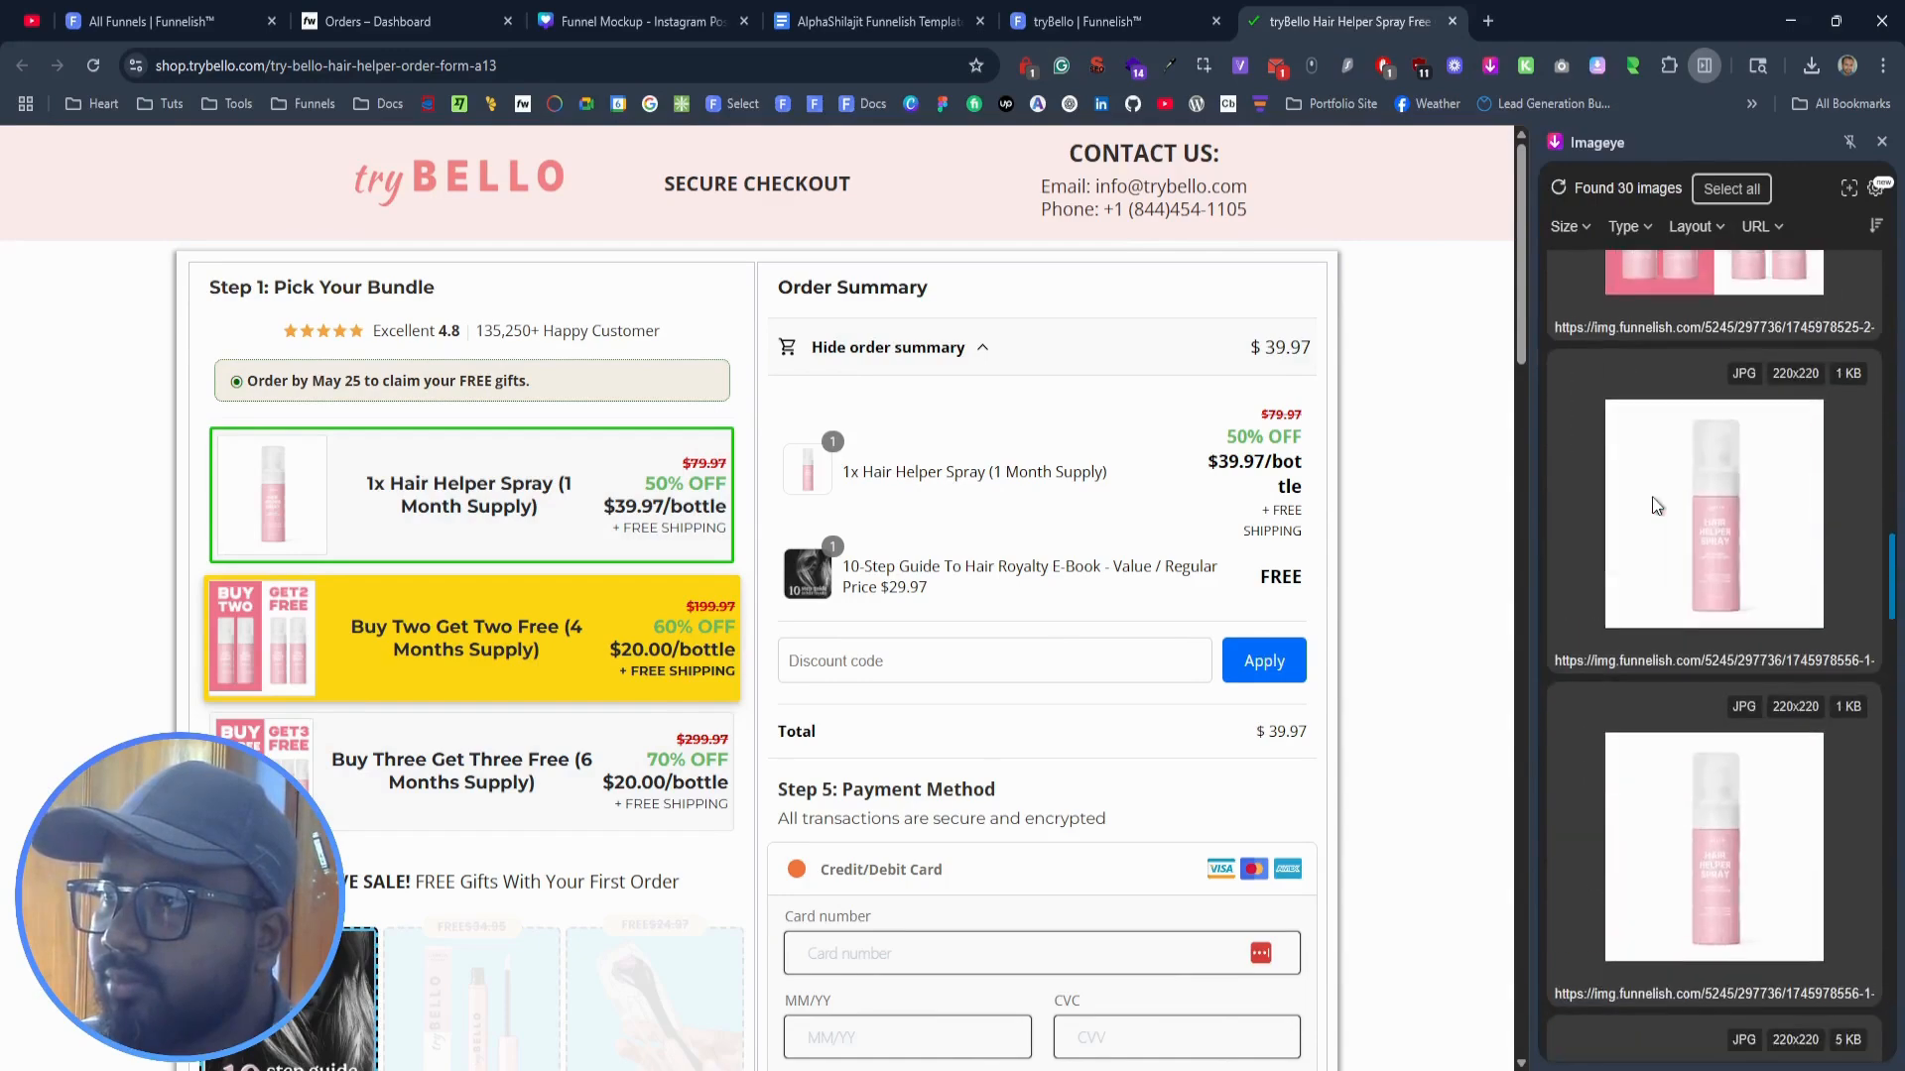
scroll(1652, 500, "down", 4)
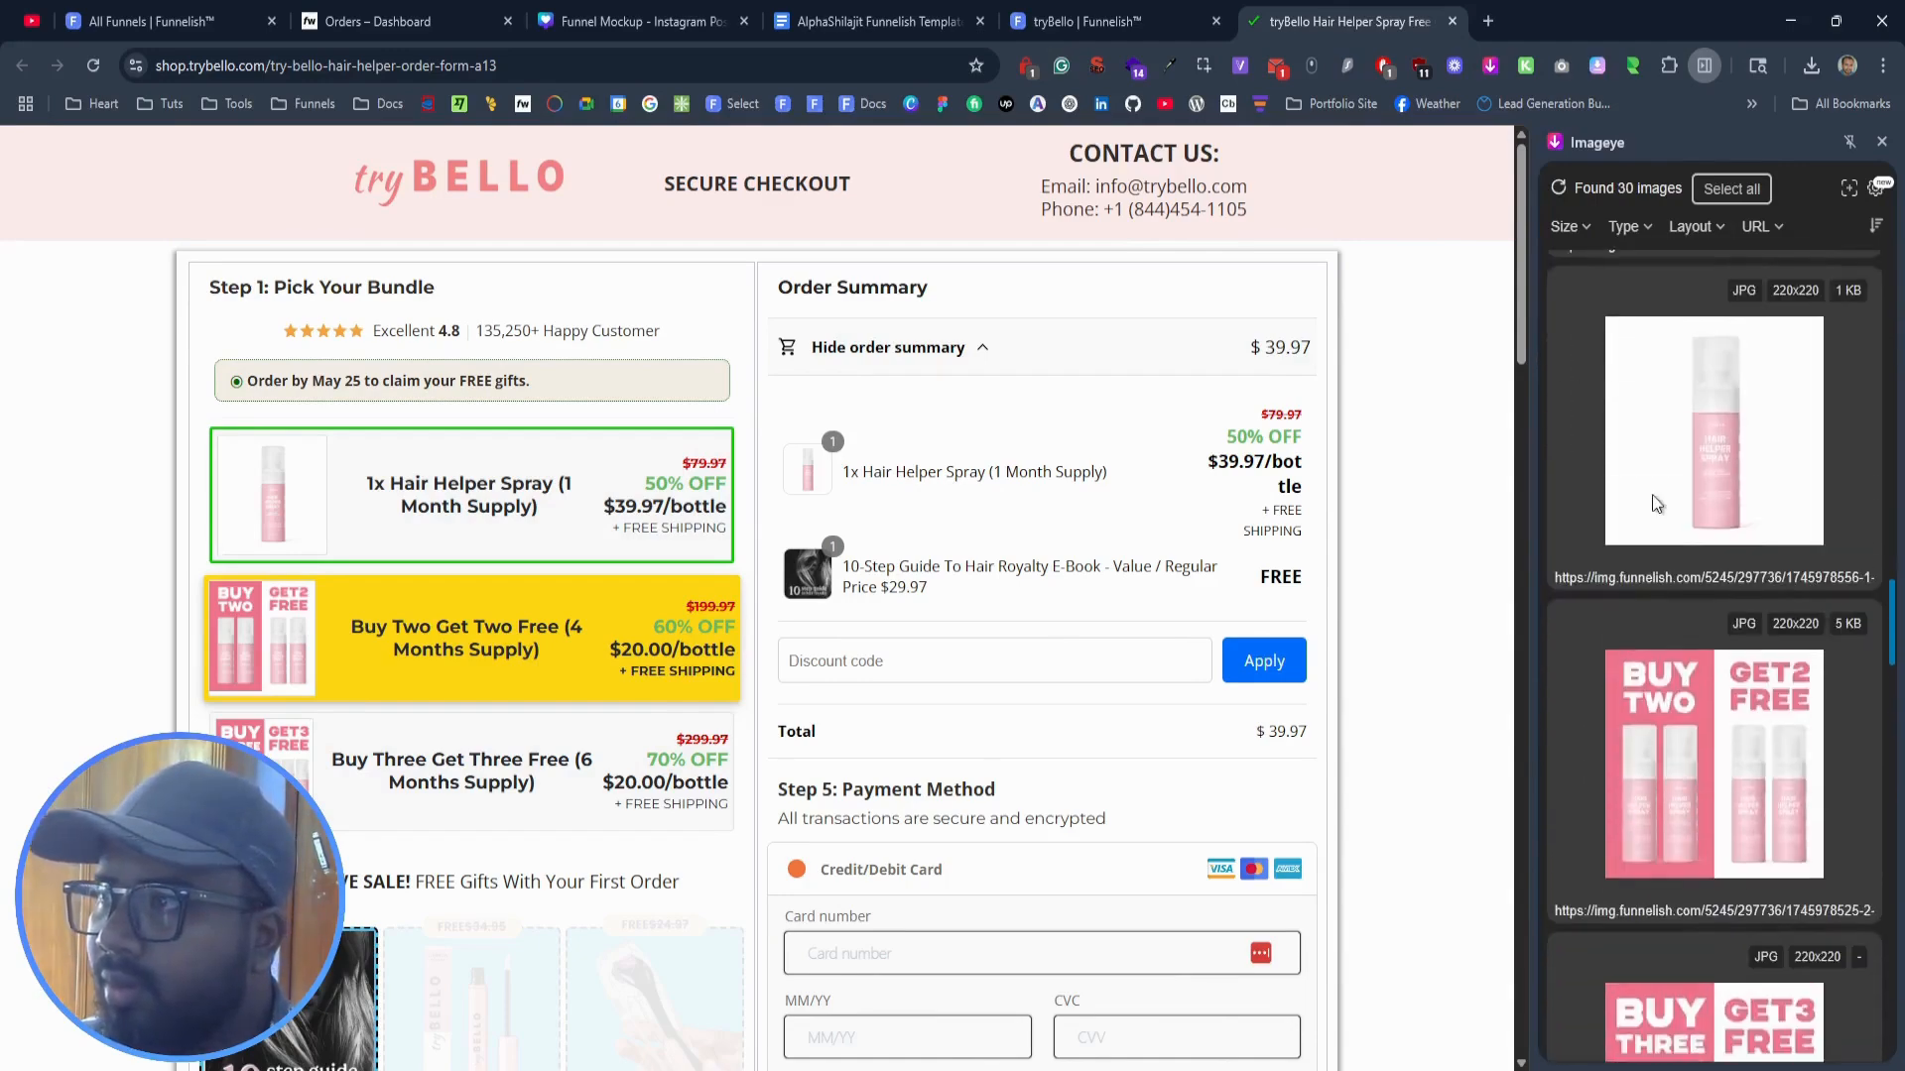
scroll(1653, 496, "up", 2)
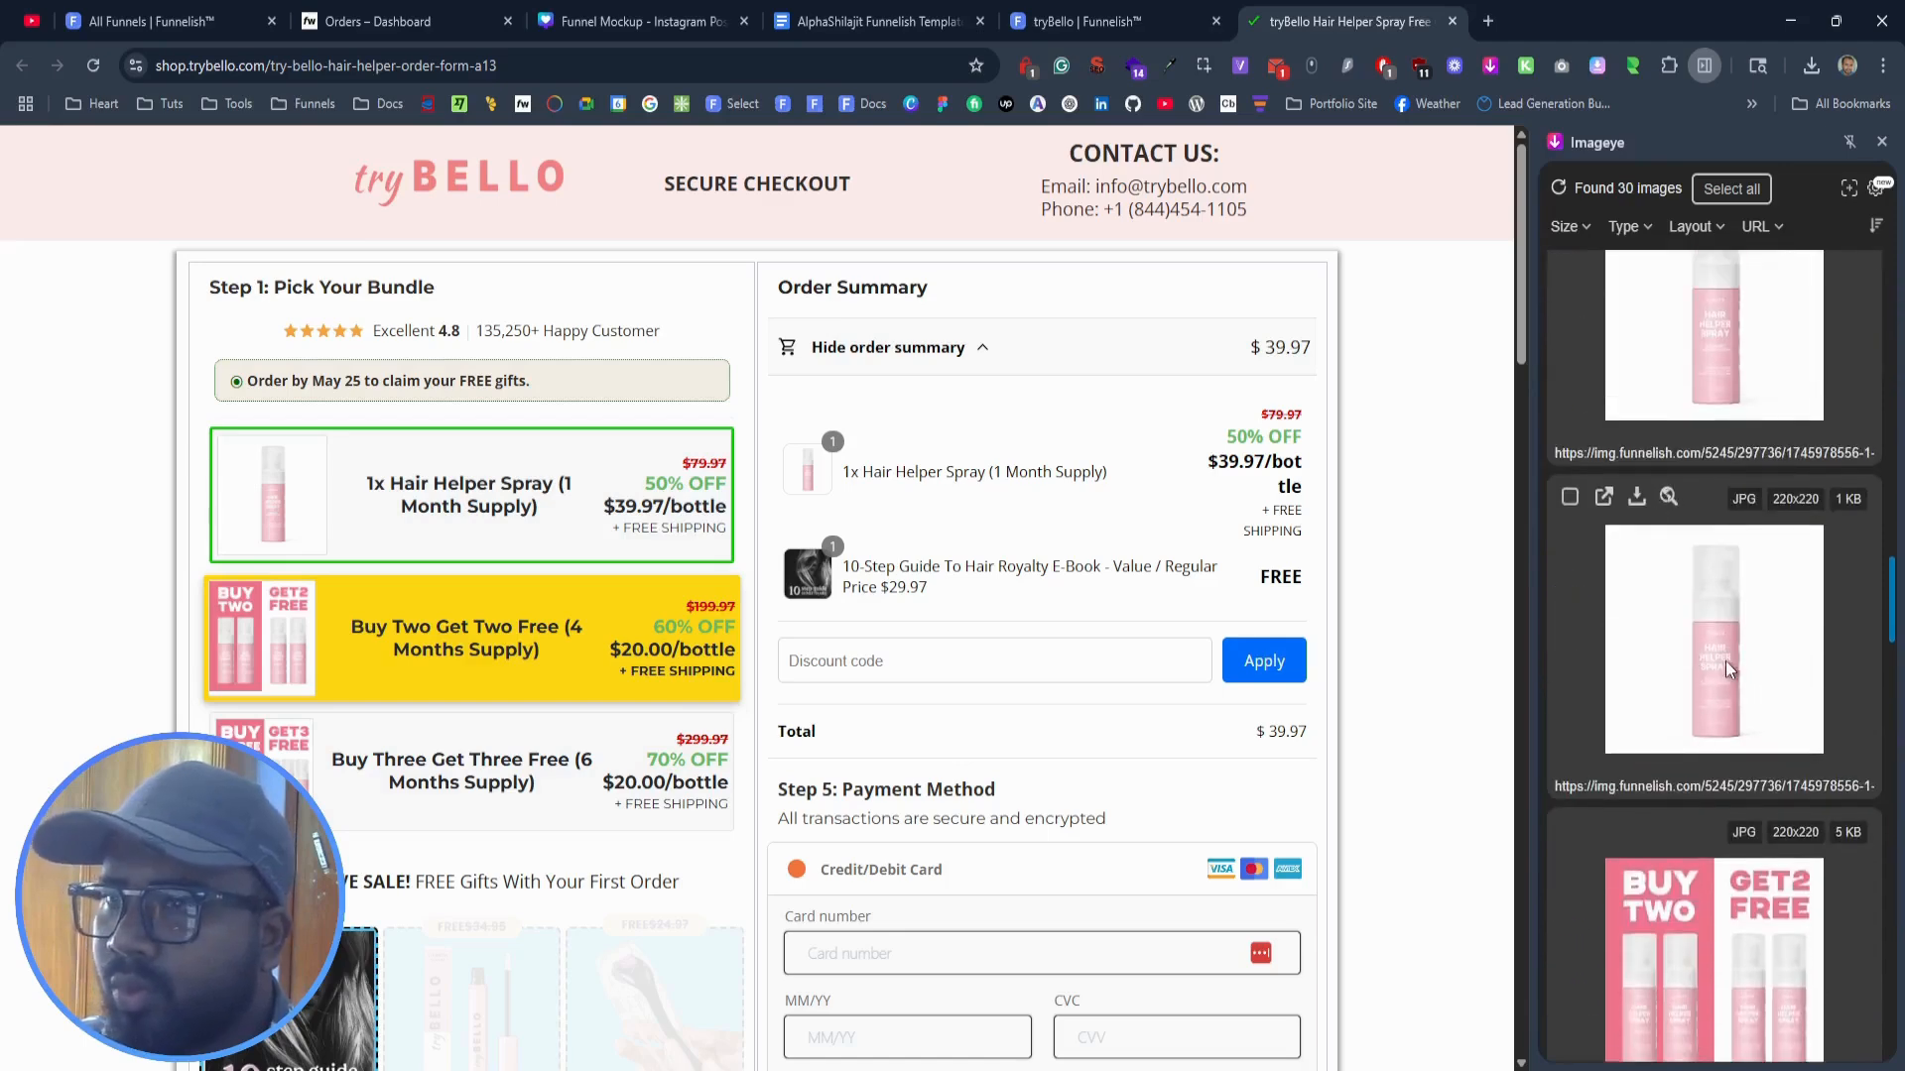
mouse_move(1637, 501)
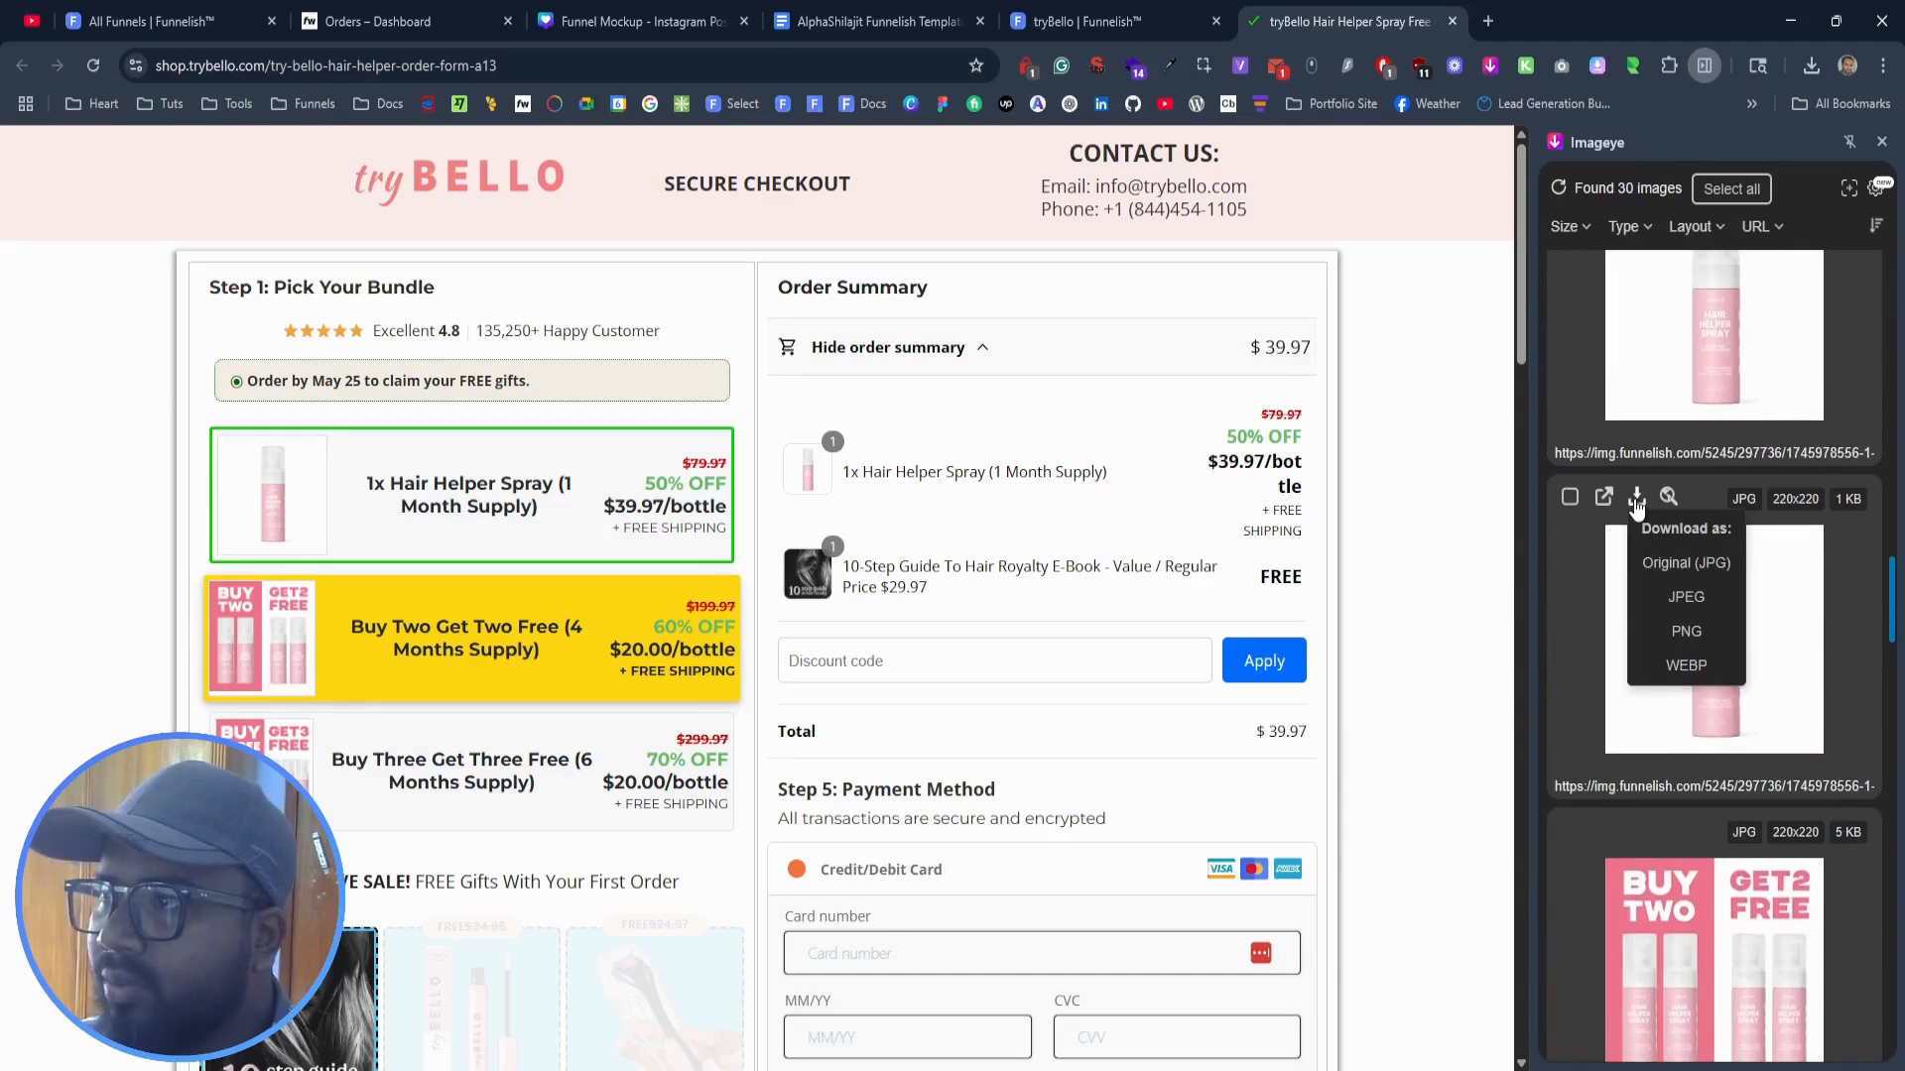
scroll(1676, 575, "up", 2)
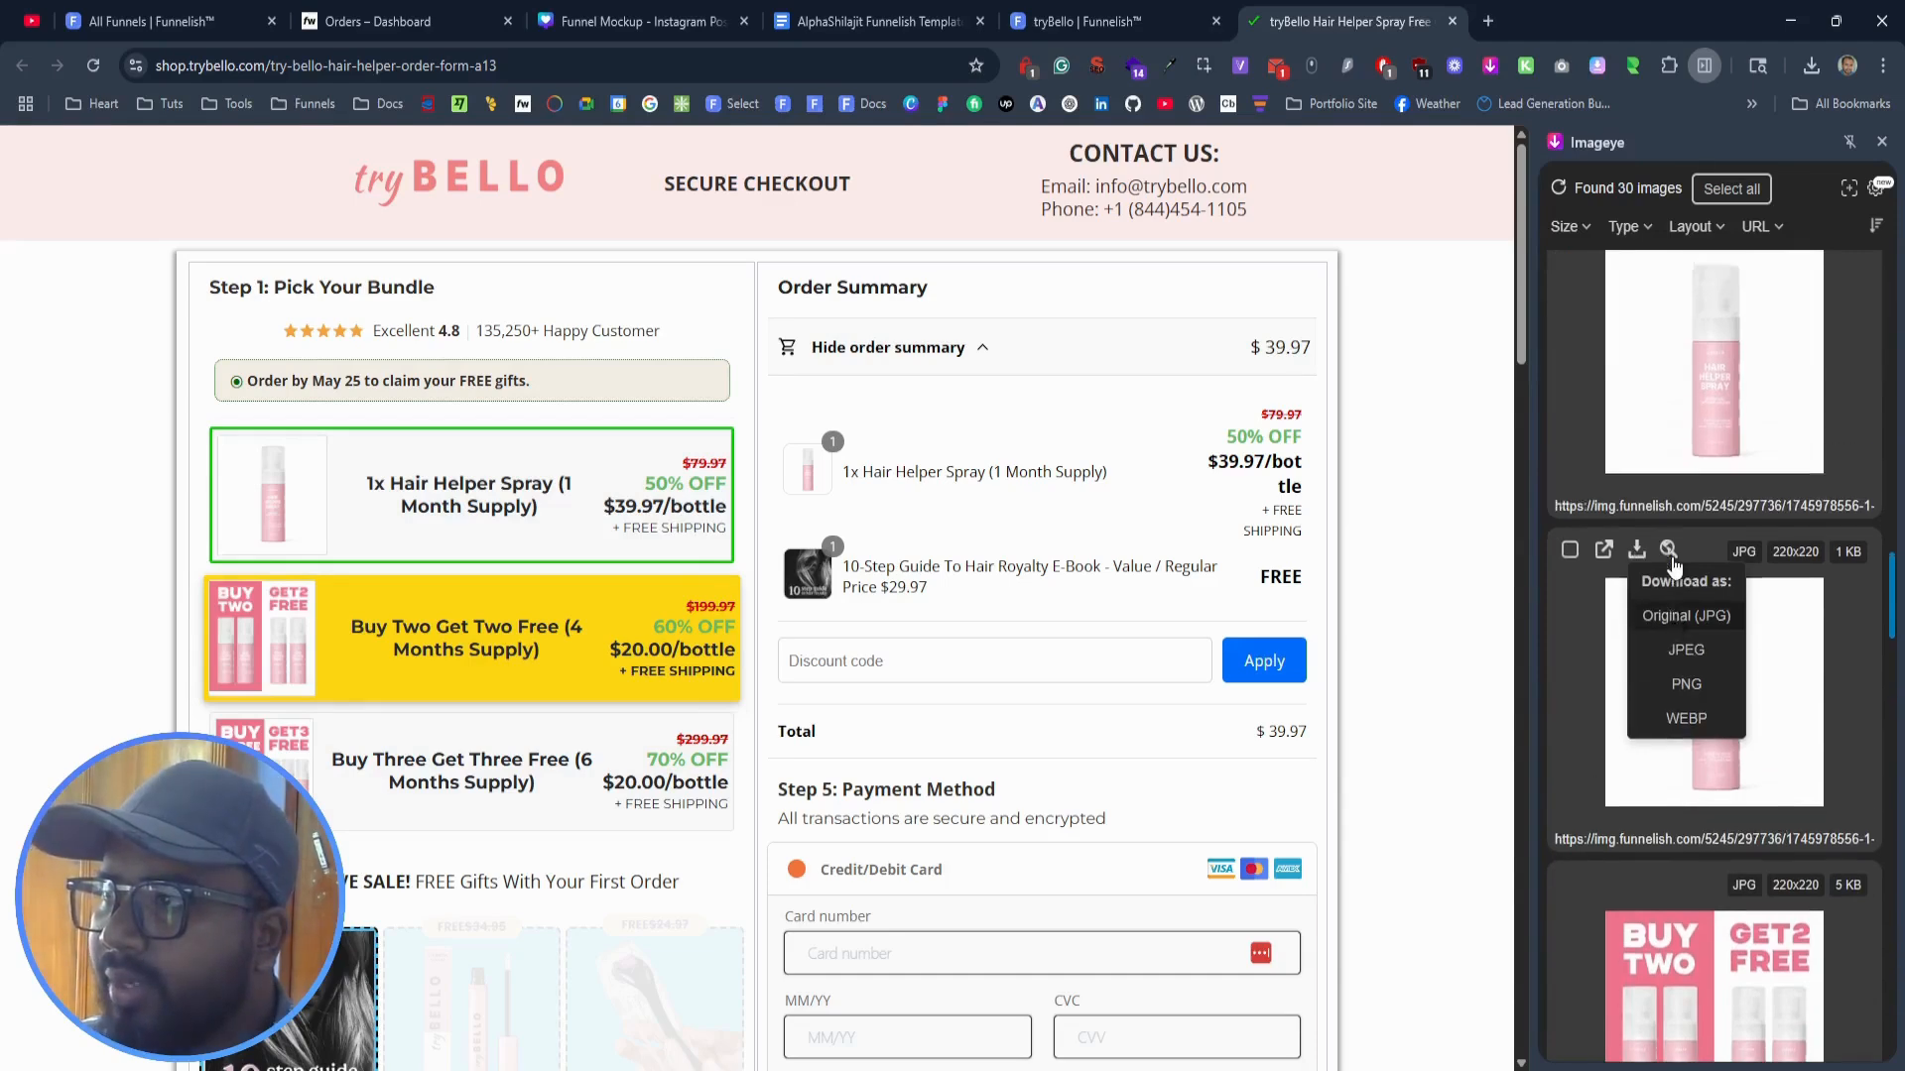
mouse_move(1638, 380)
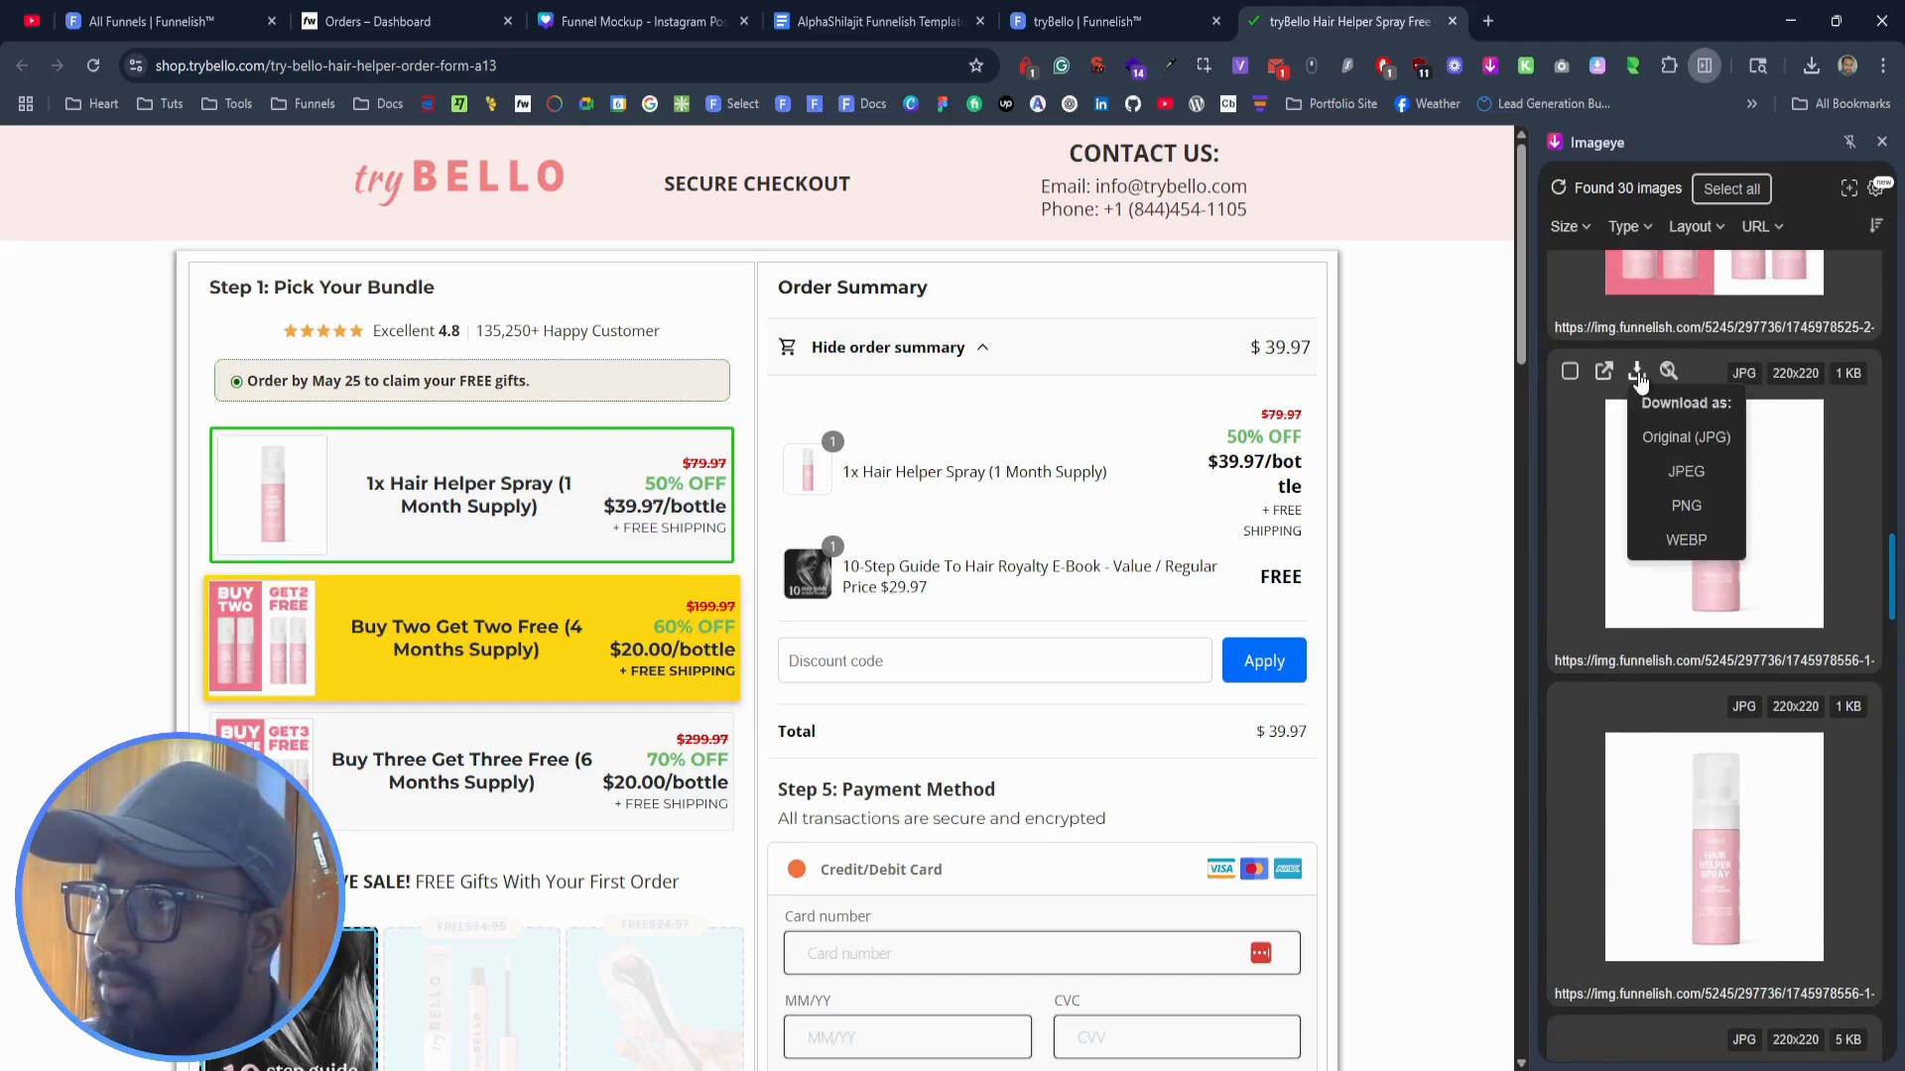
scroll(1746, 595, "down", 10)
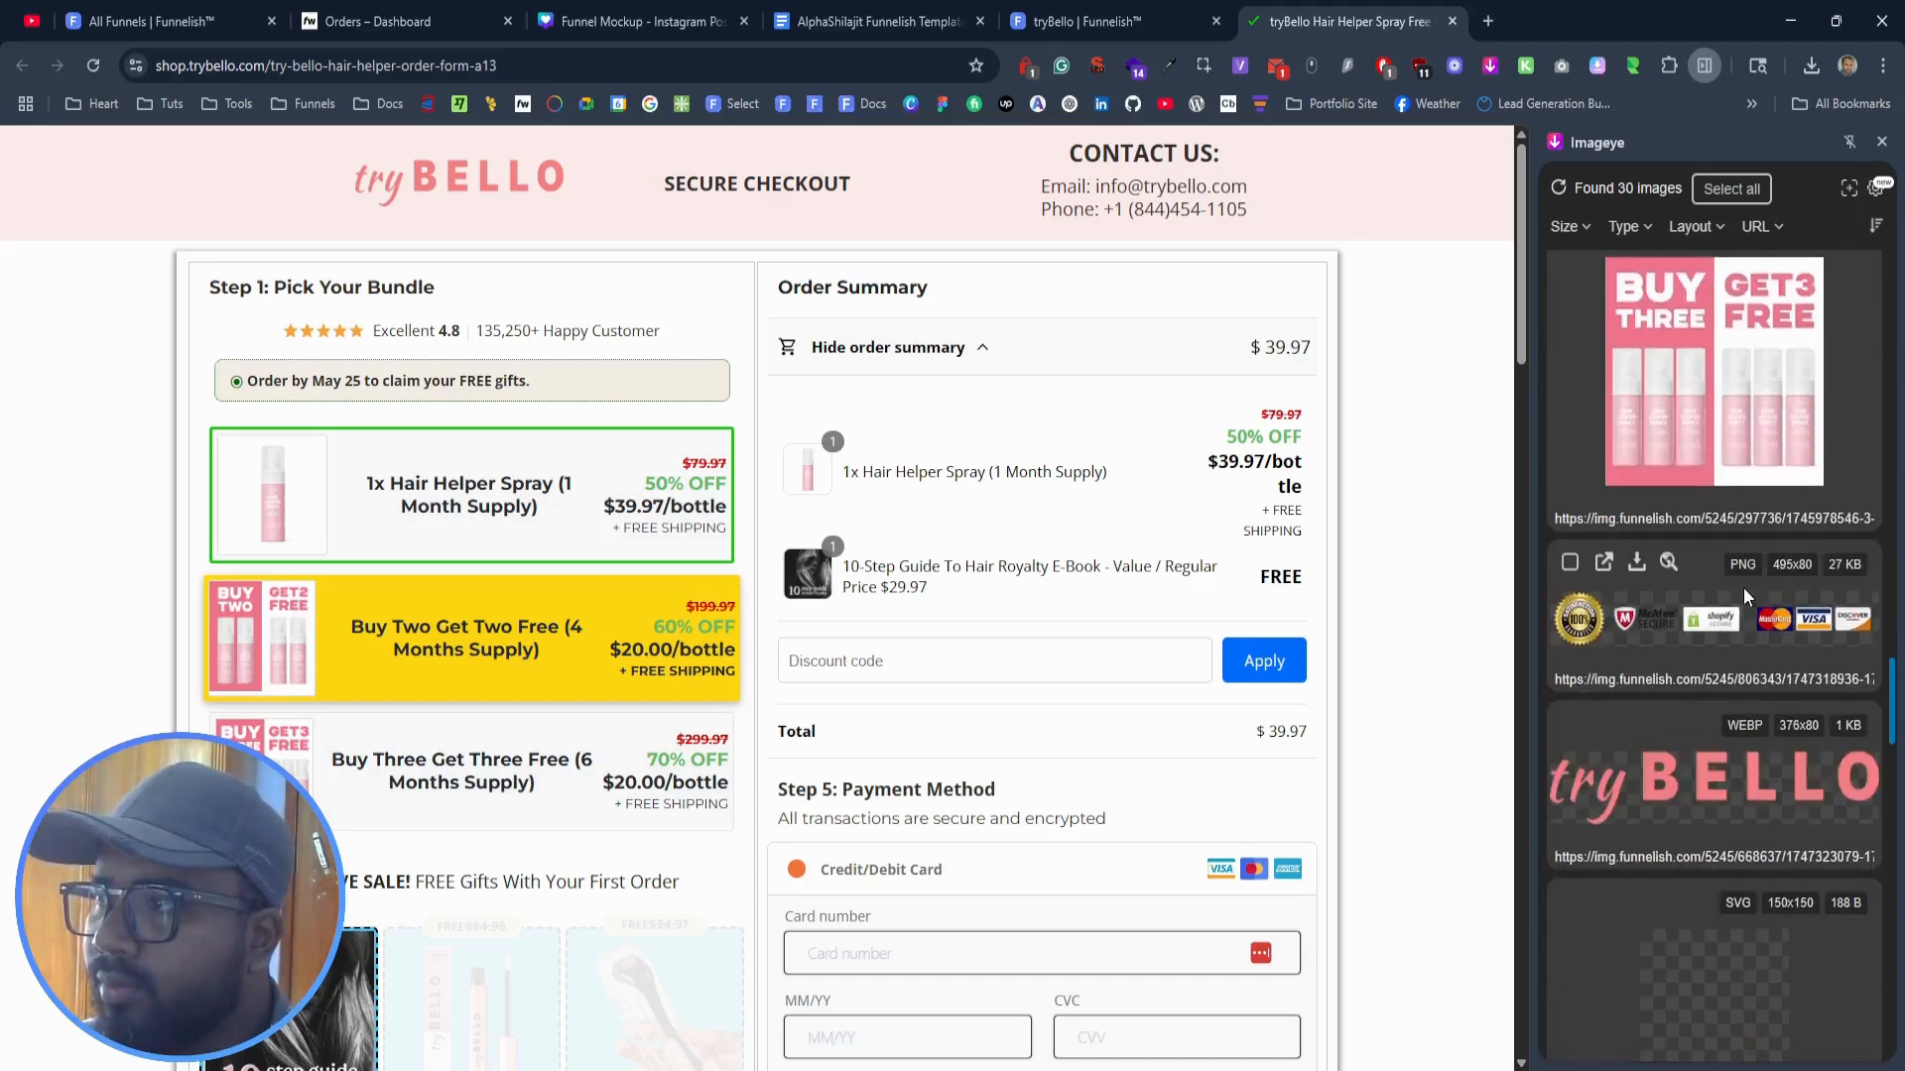
scroll(1742, 587, "down", 10)
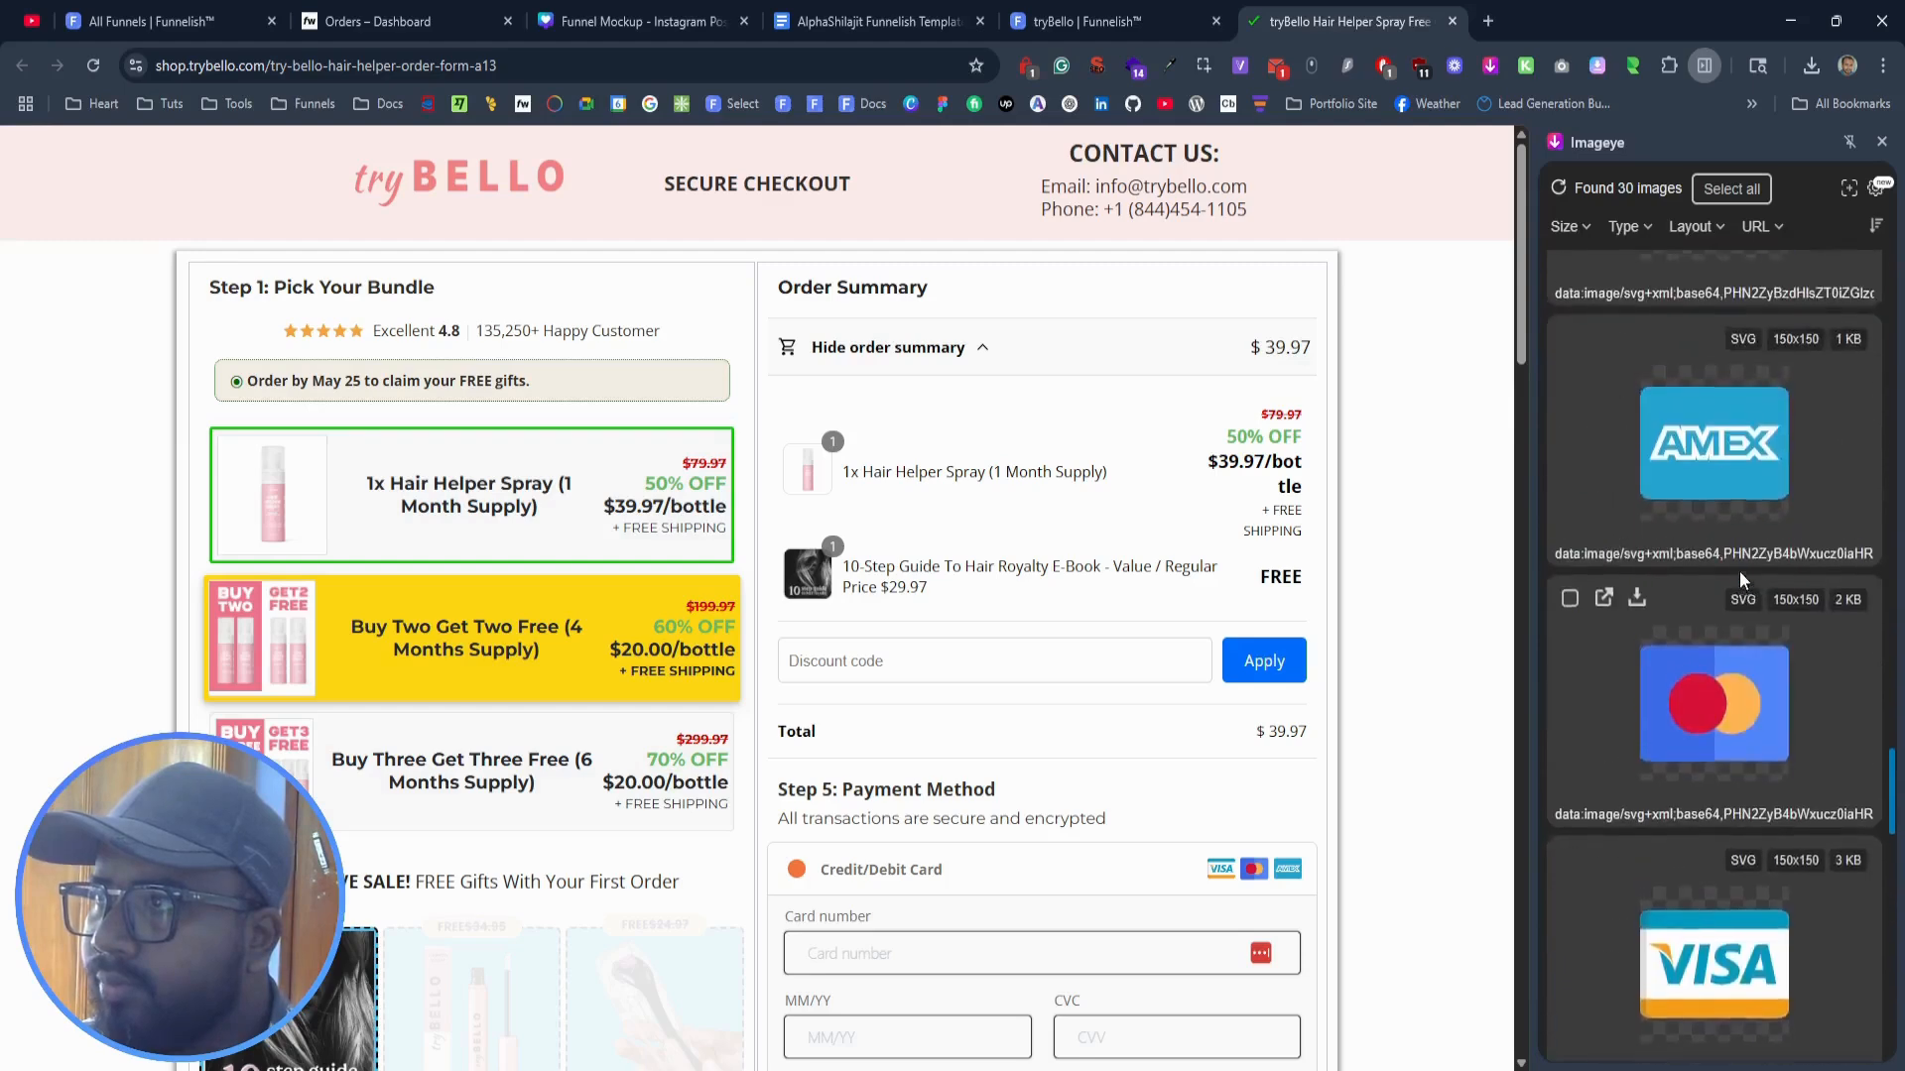
scroll(1740, 570, "up", 10)
Step: Filter the Imageye results to large images and check them for the single-bottle spray image
left_click(1583, 230)
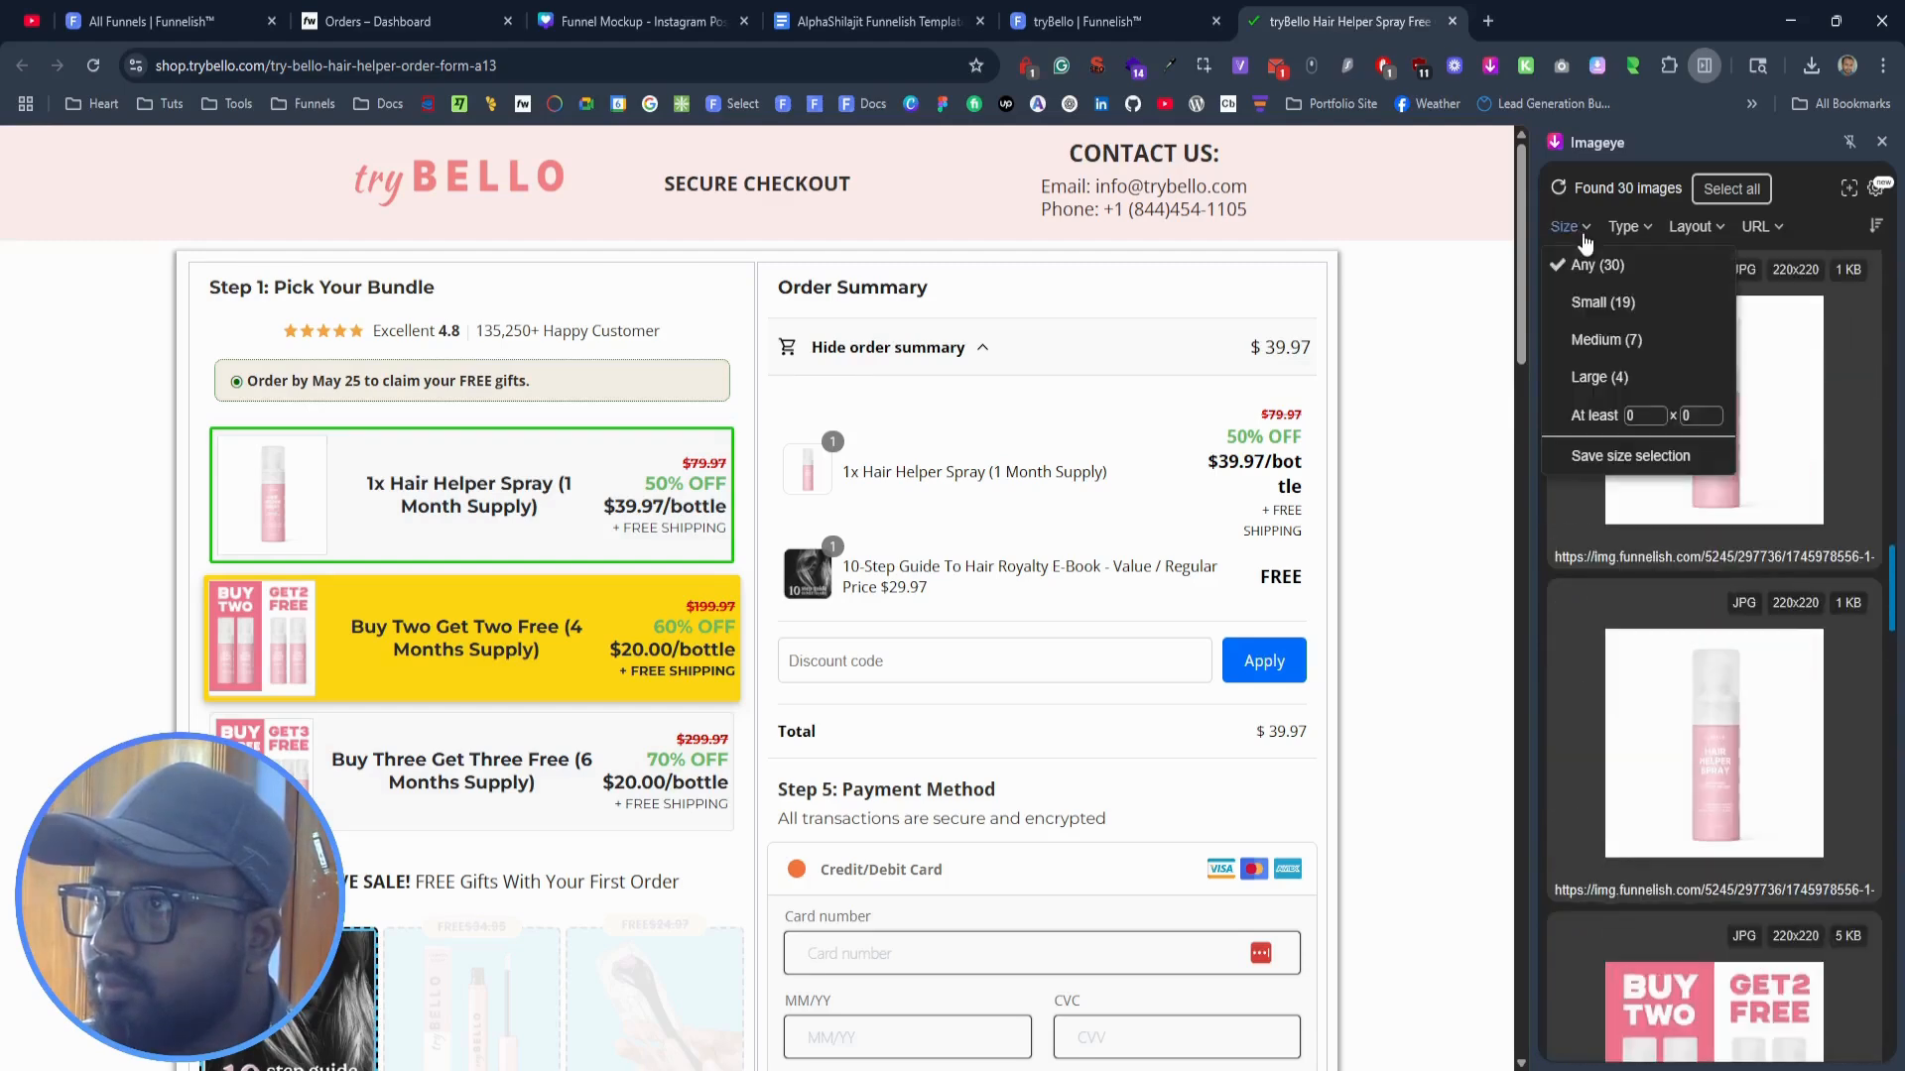
left_click(1662, 378)
scroll(1691, 635, "up", 8)
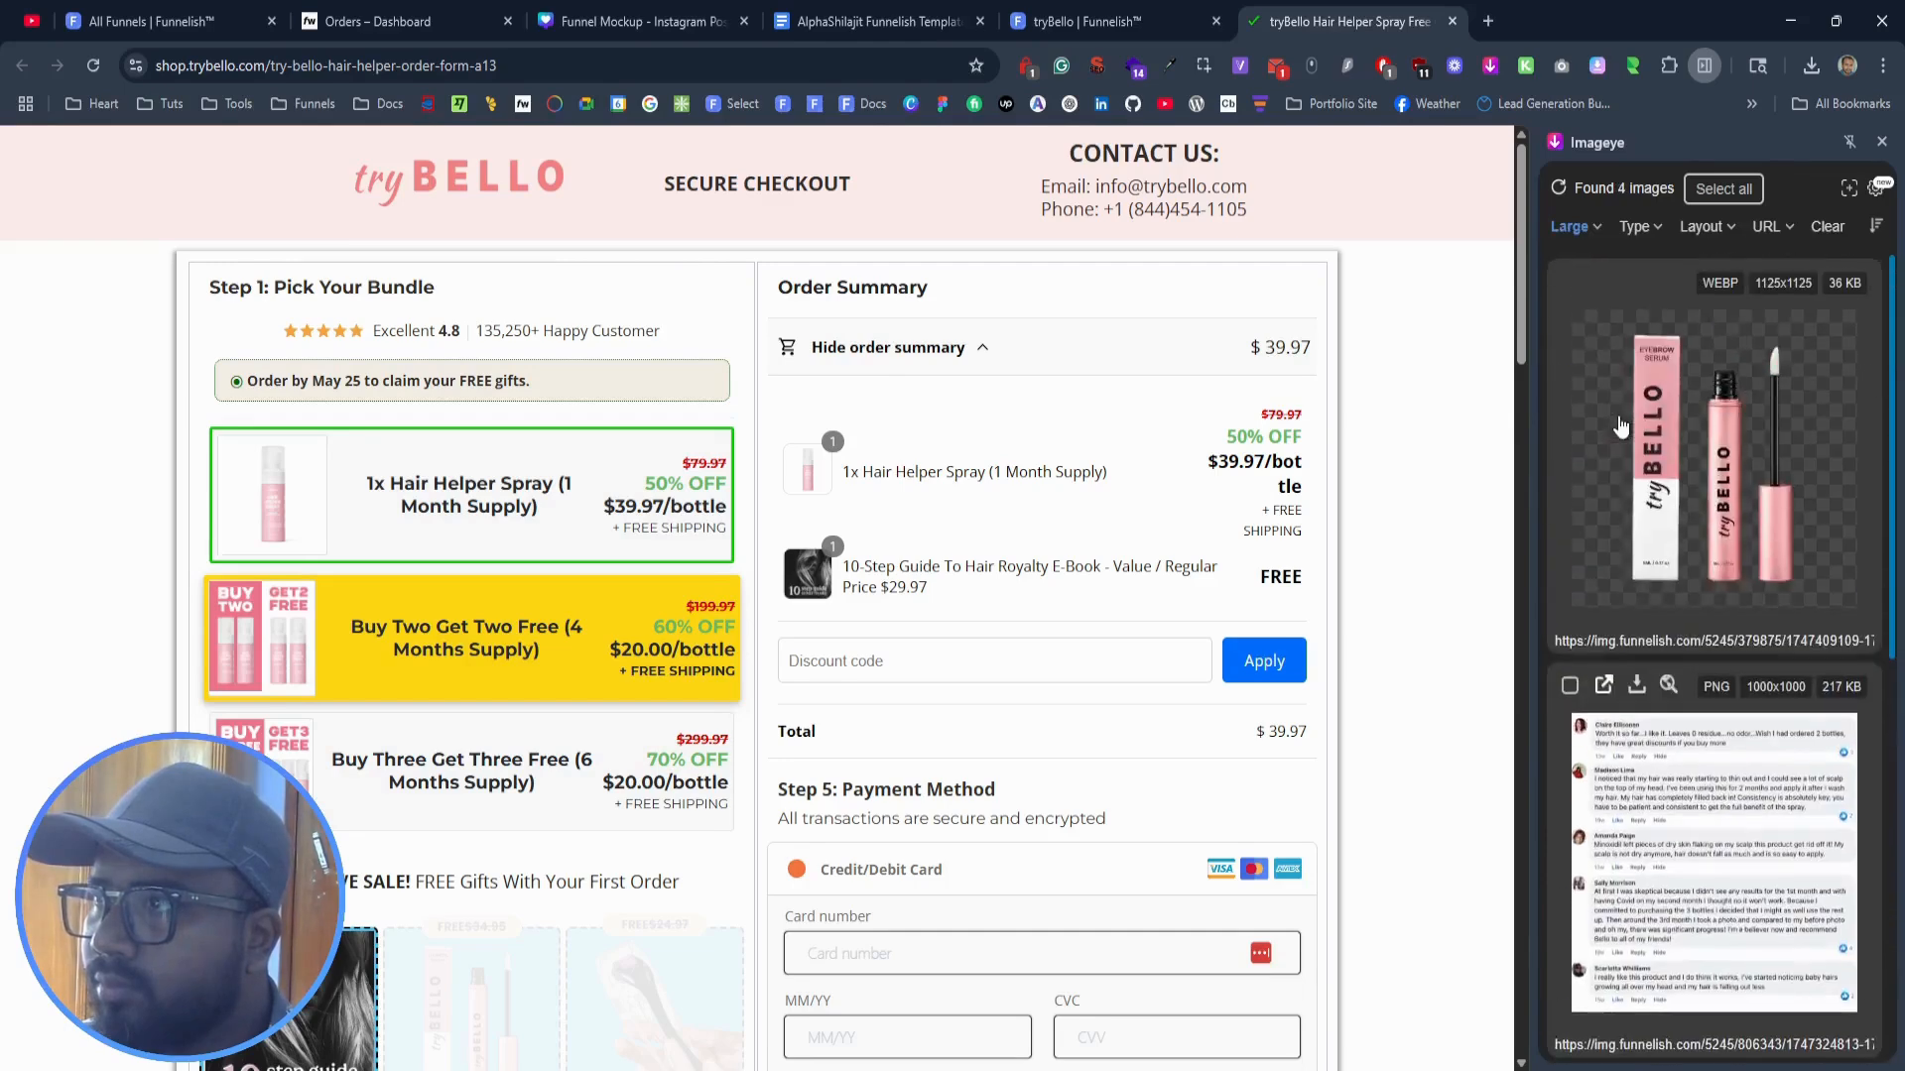
Step: Filter the Imageye results to medium images and download the single-bottle spray image in its original JPG format
left_click(1599, 233)
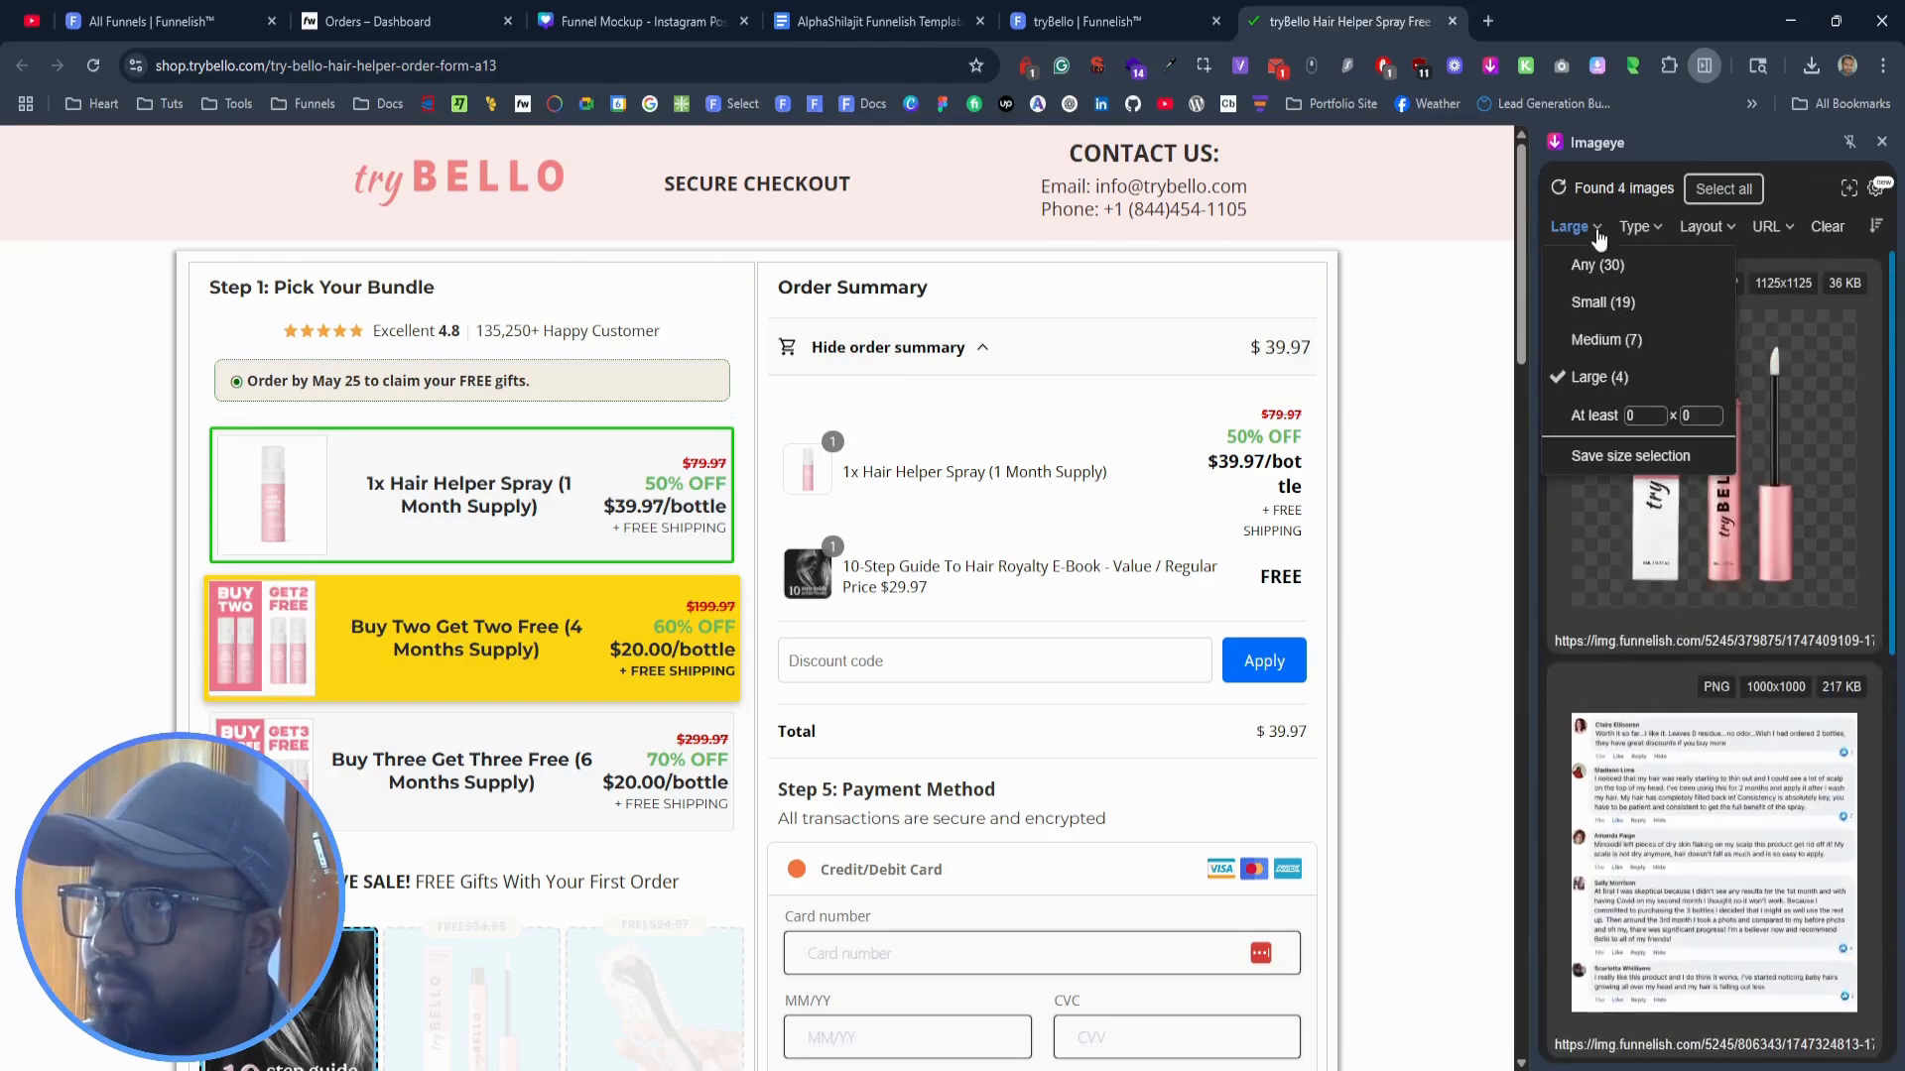
left_click(1632, 339)
scroll(1702, 609, "down", 10)
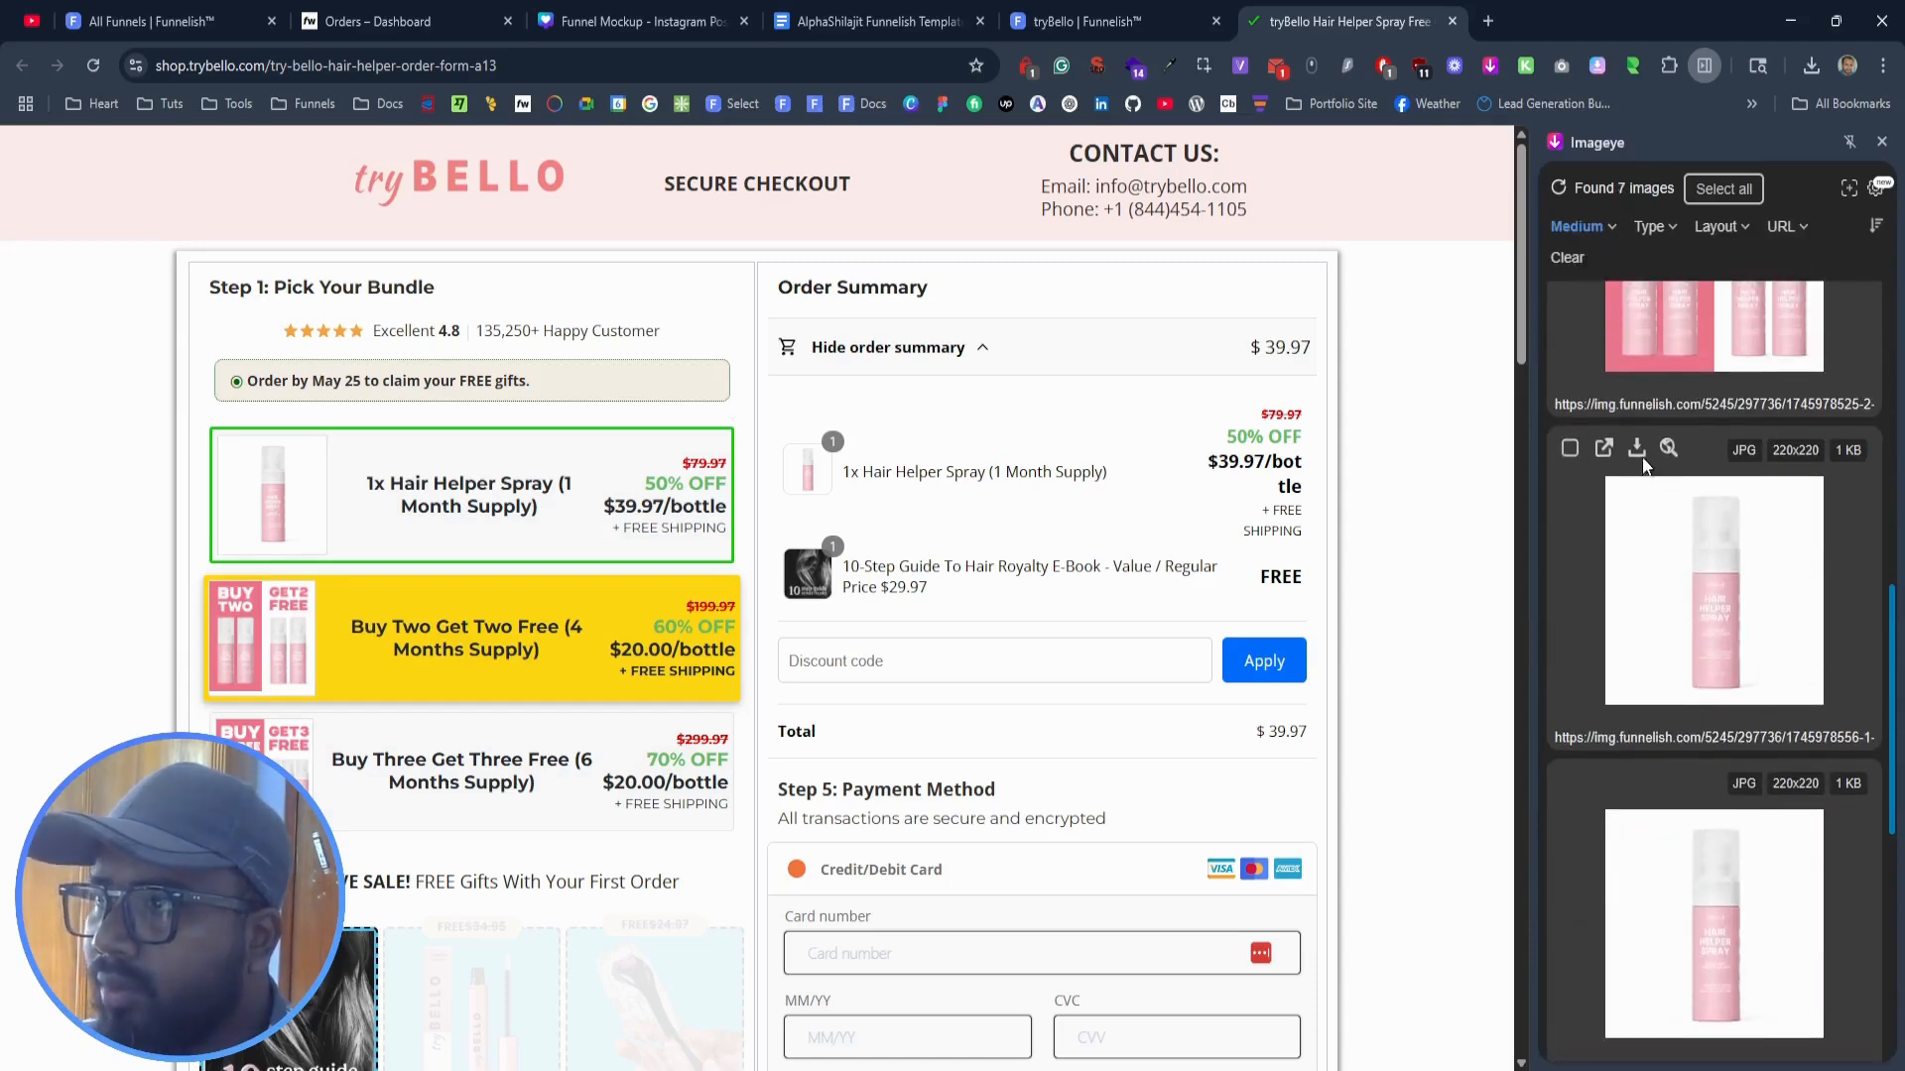
left_click(1639, 454)
left_click(1678, 515)
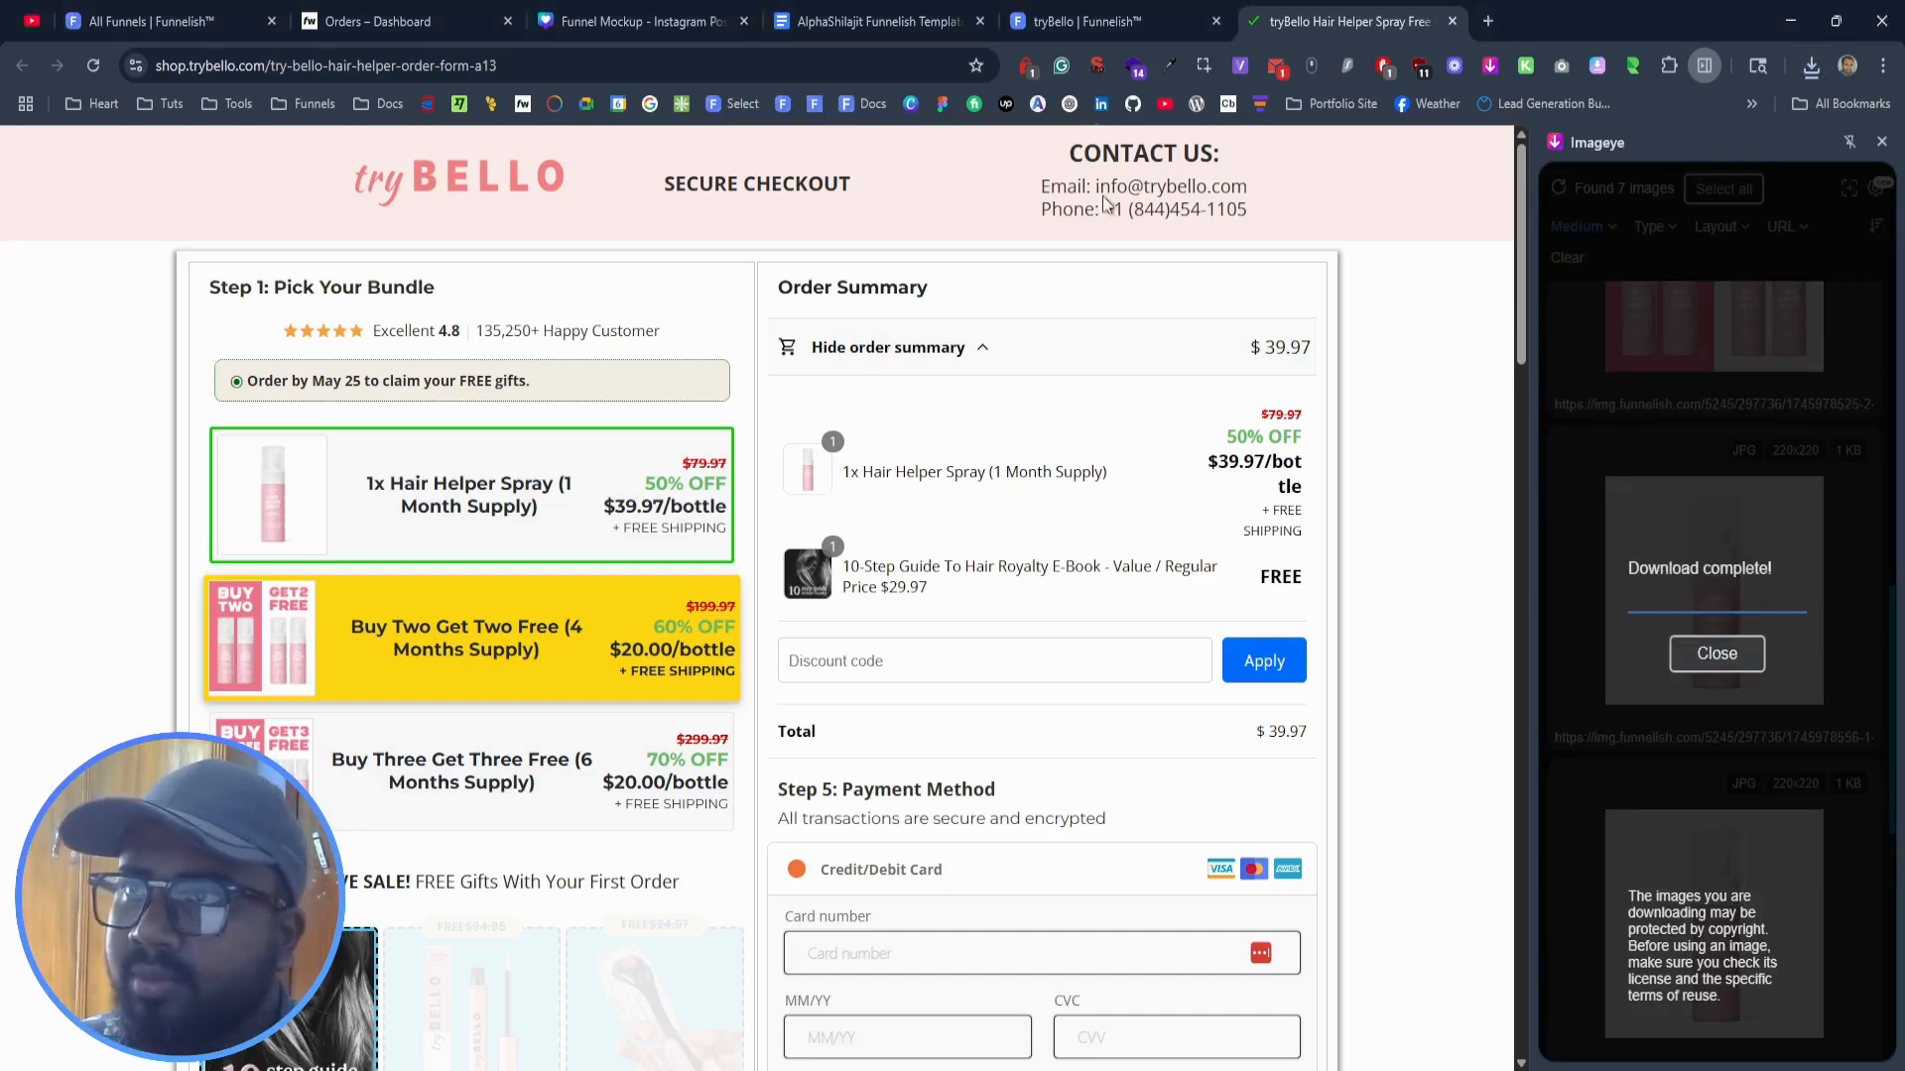
Step: Return to Funnelish, upload the downloaded spray bottle image to the library and set it as the product image
left_click(1071, 22)
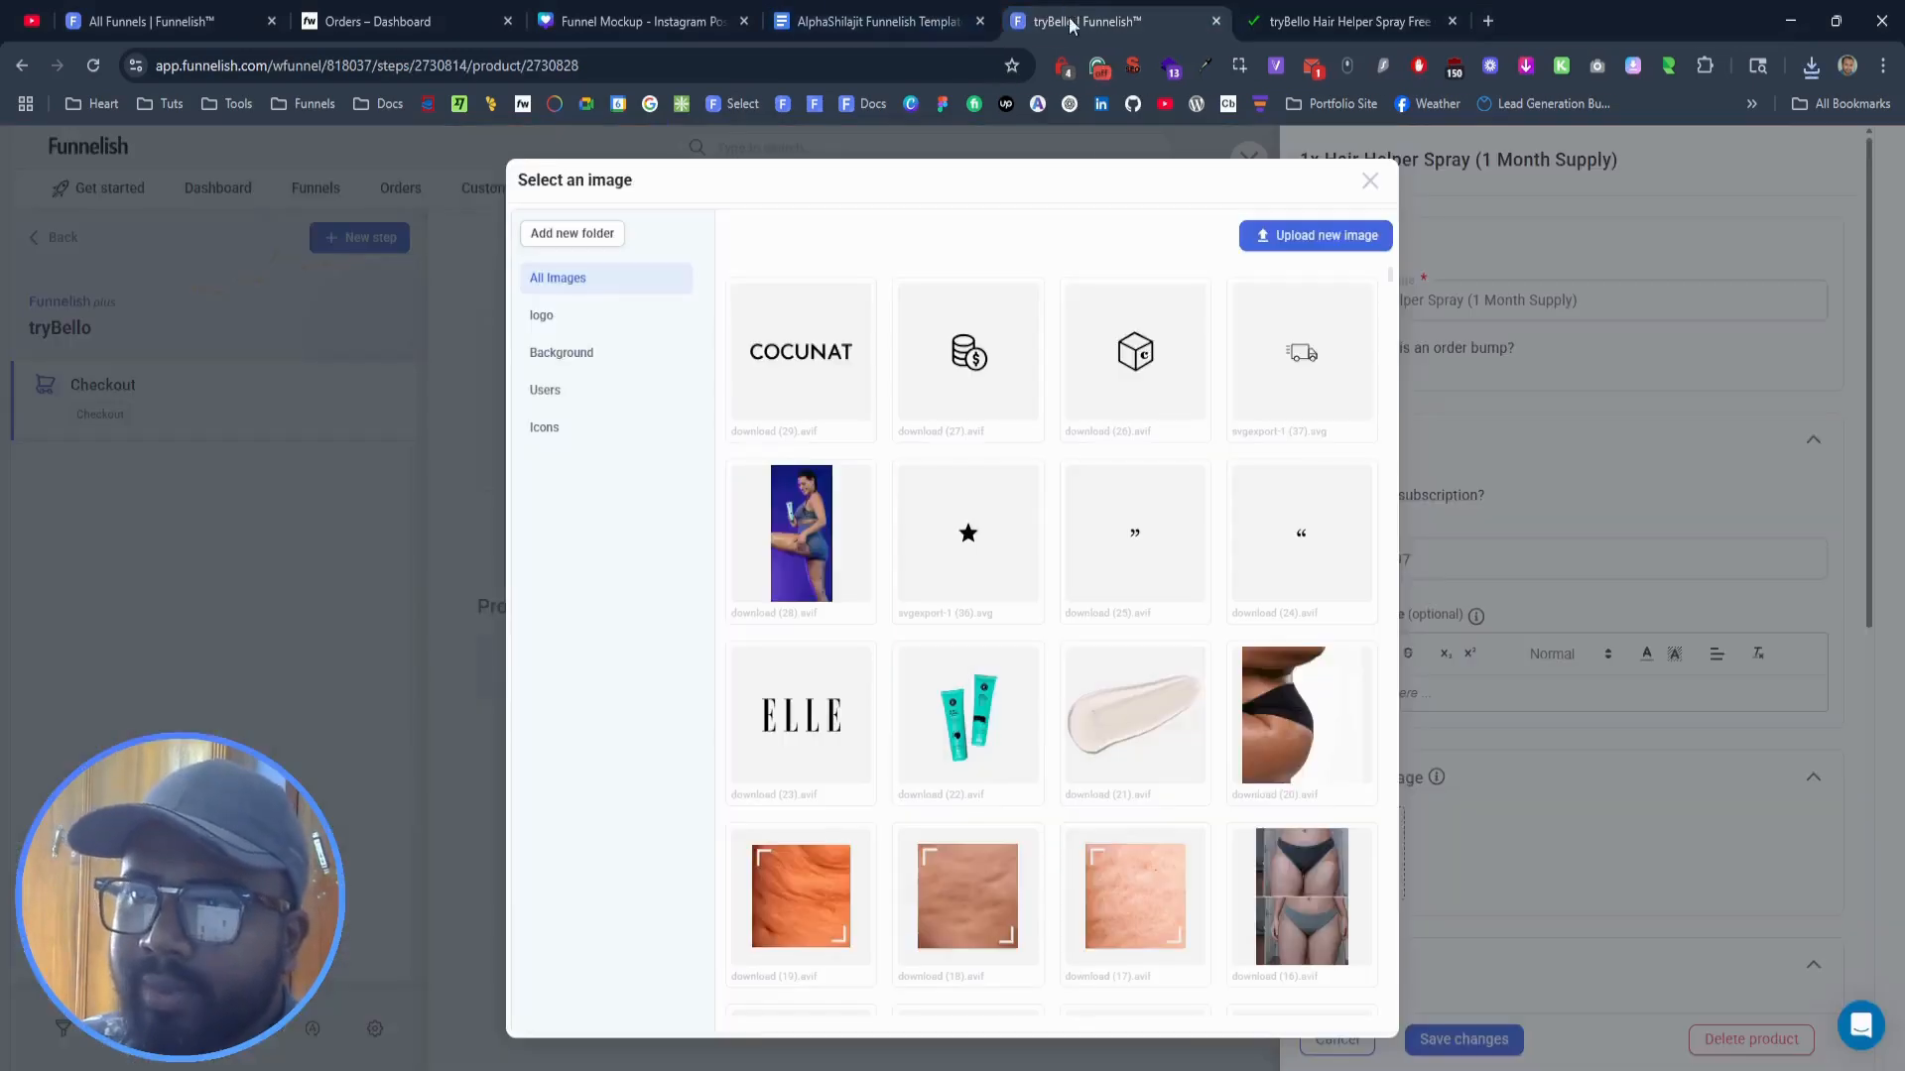
left_click(1319, 244)
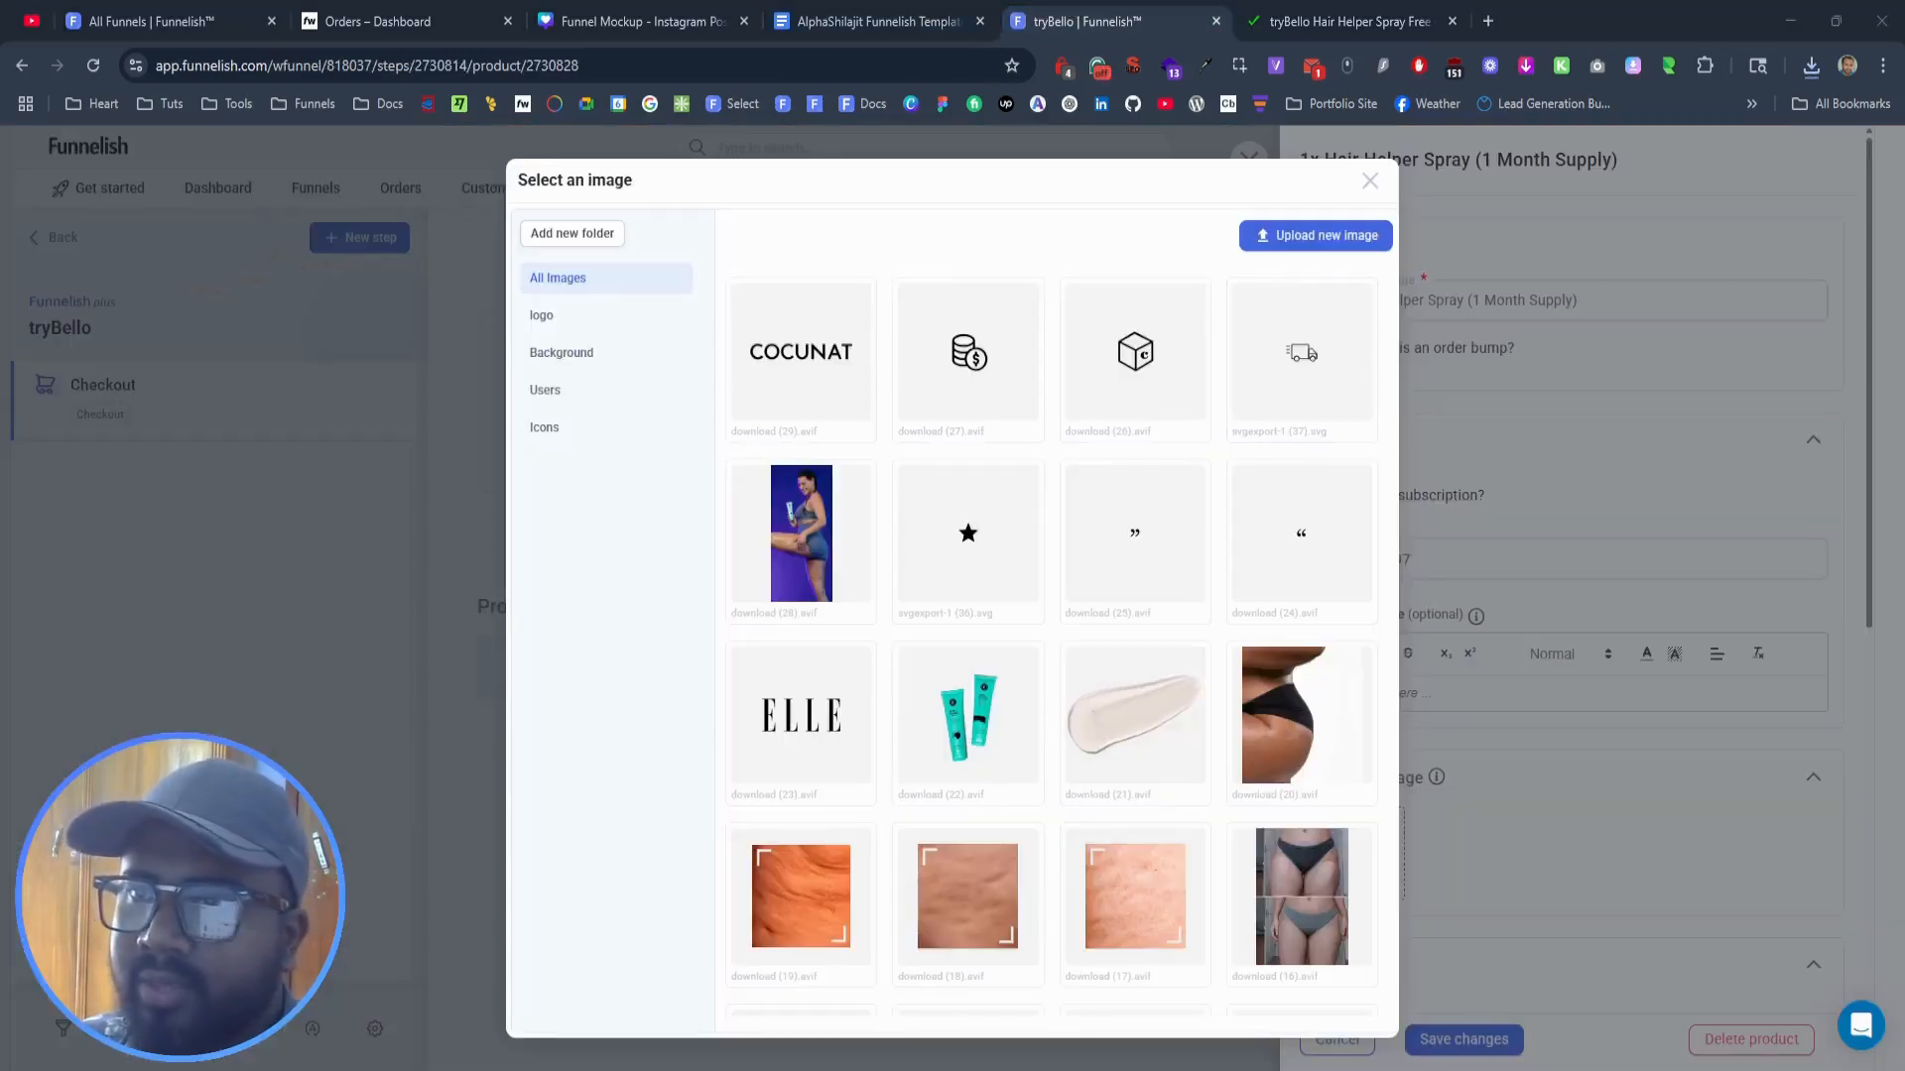
left_click(771, 529)
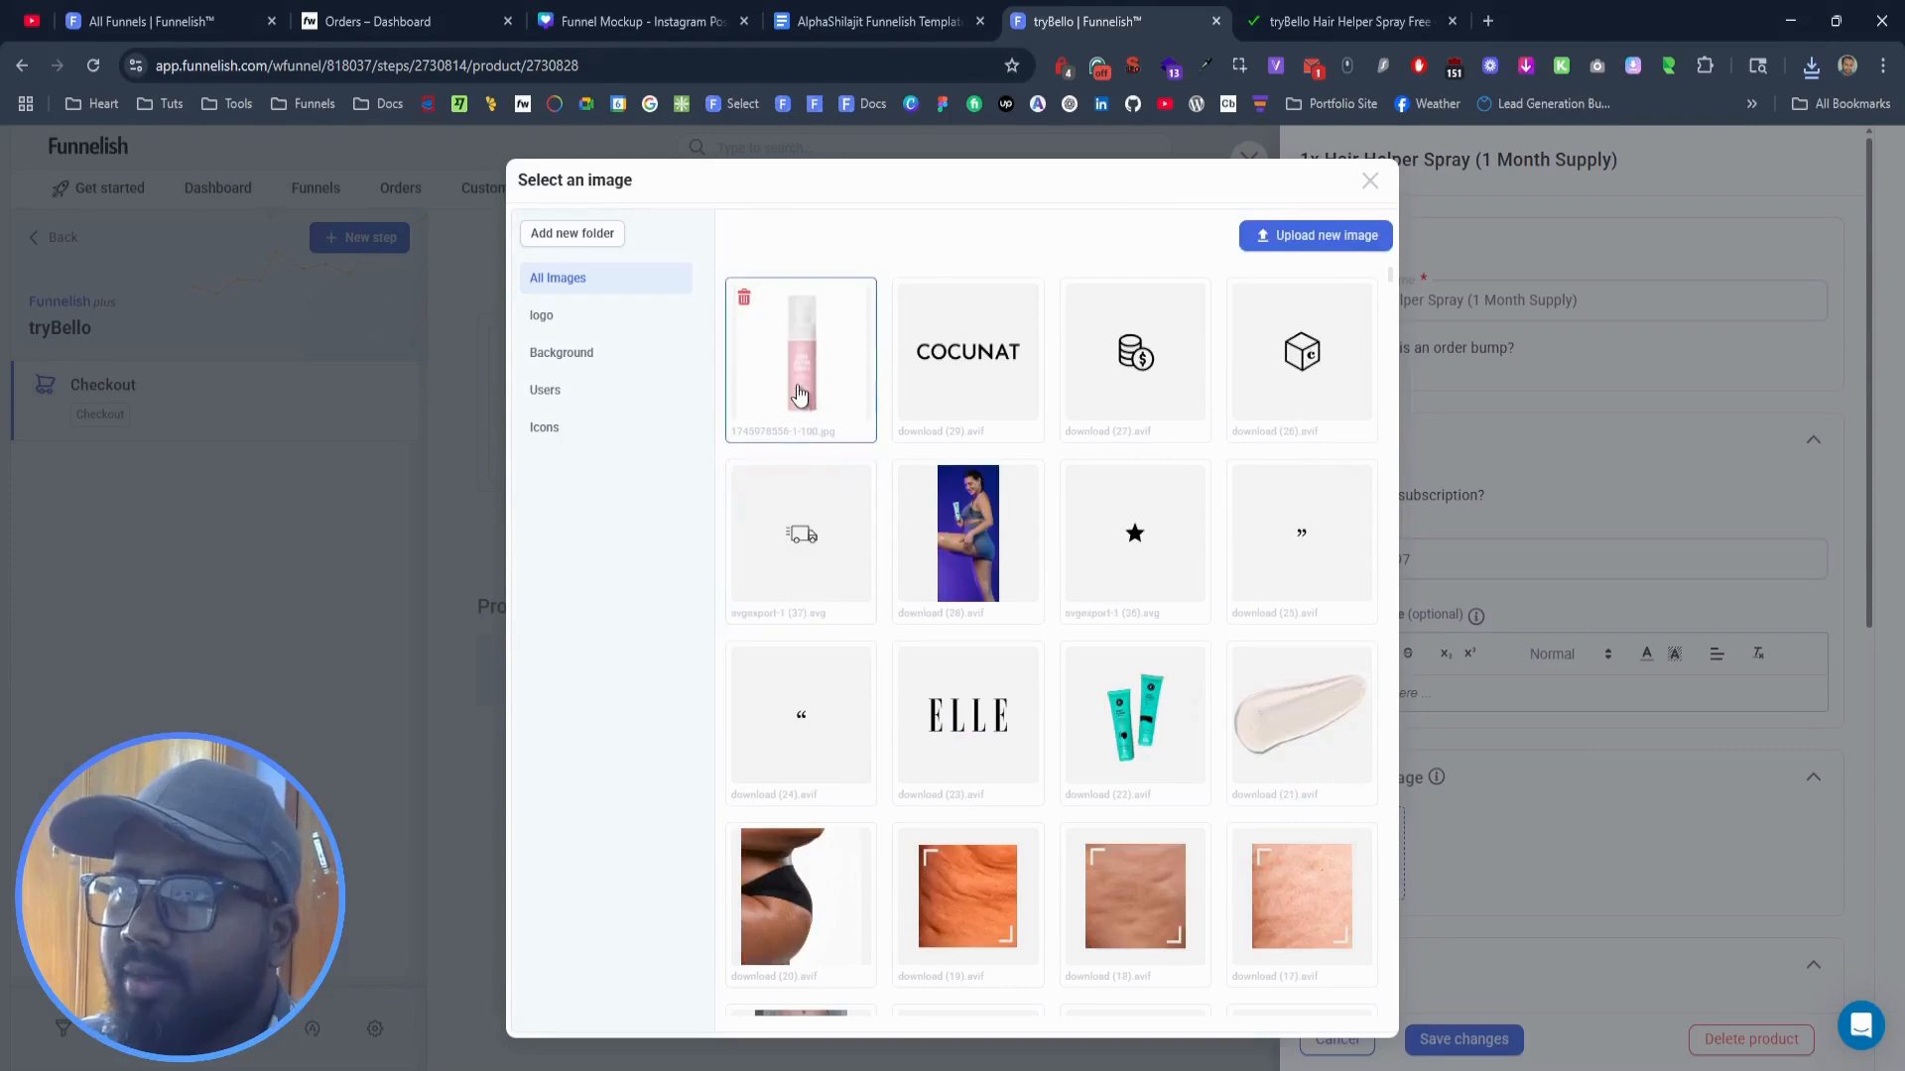
left_click(801, 352)
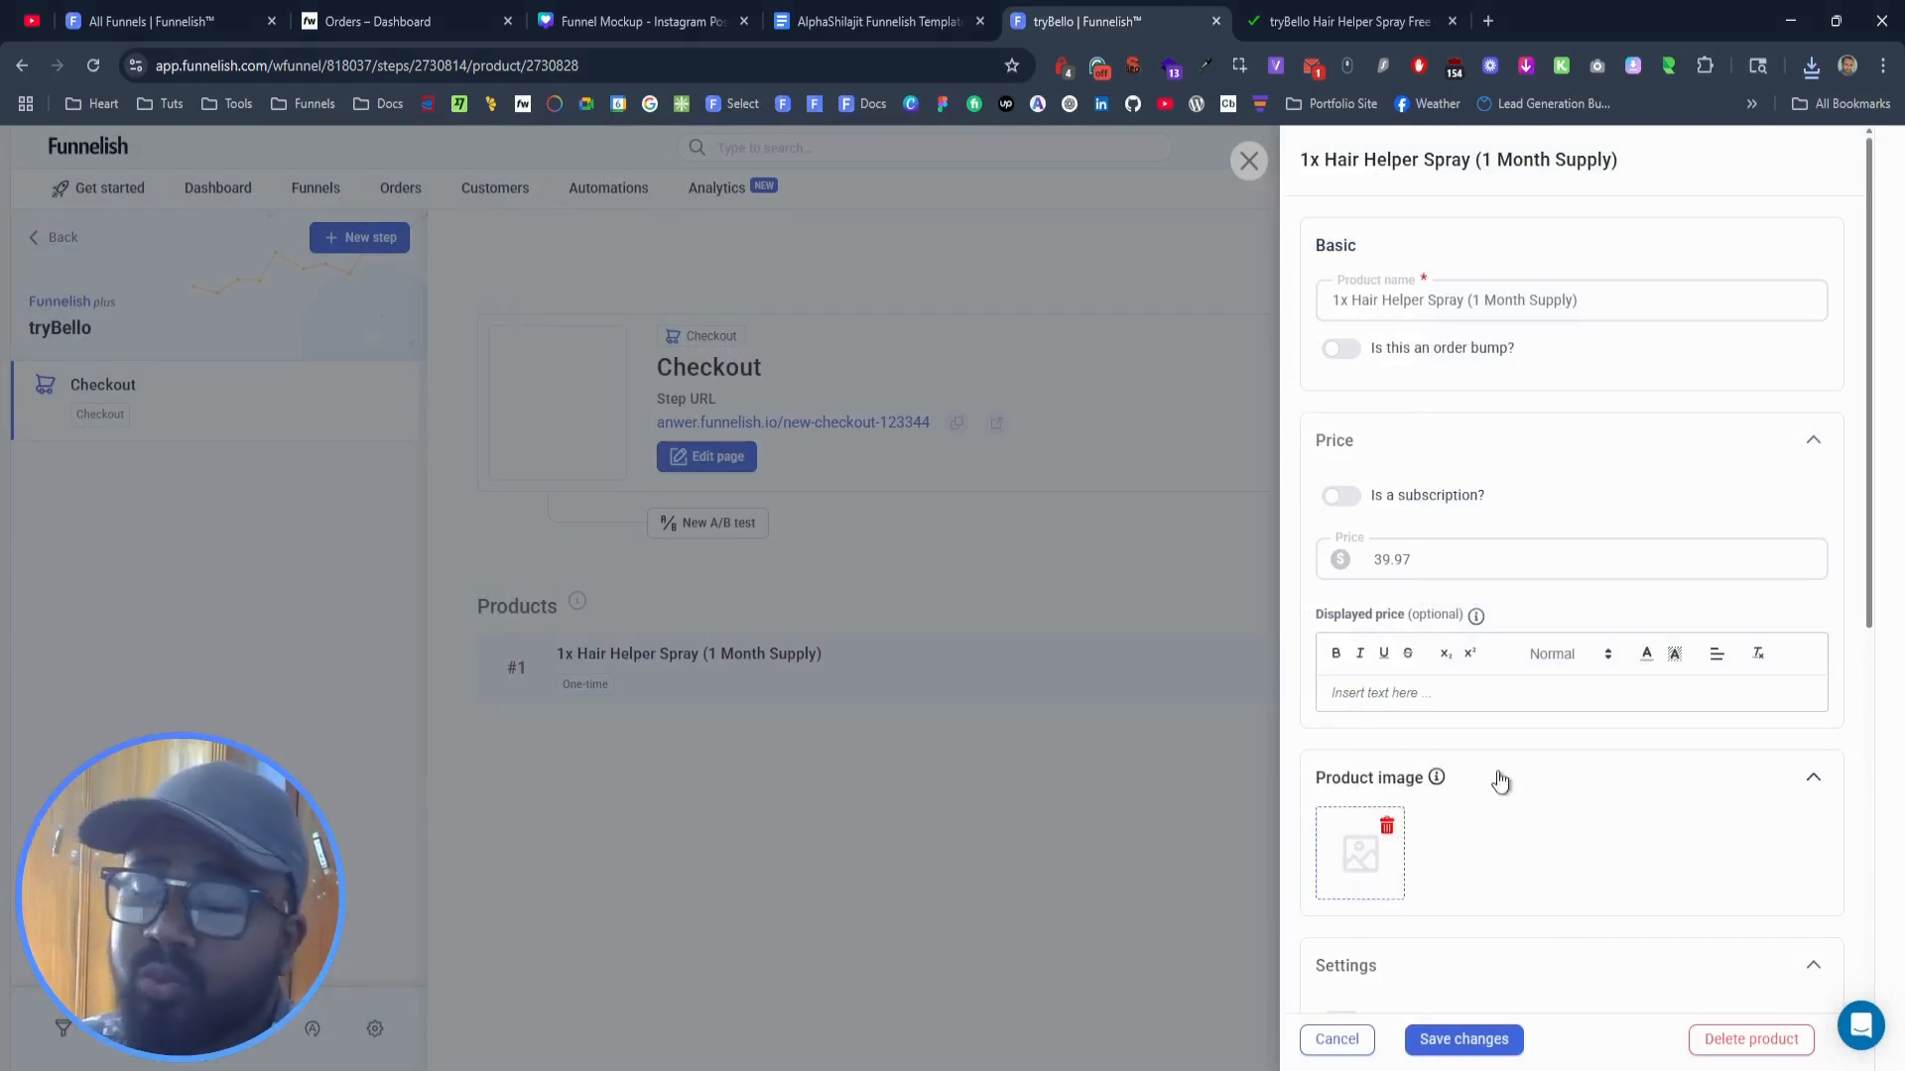
Step: Copy the single-bottle price text from the tryBello order form into the 1x Hair Helper Spray product's displayed price in Funnelish and save
left_click(1303, 12)
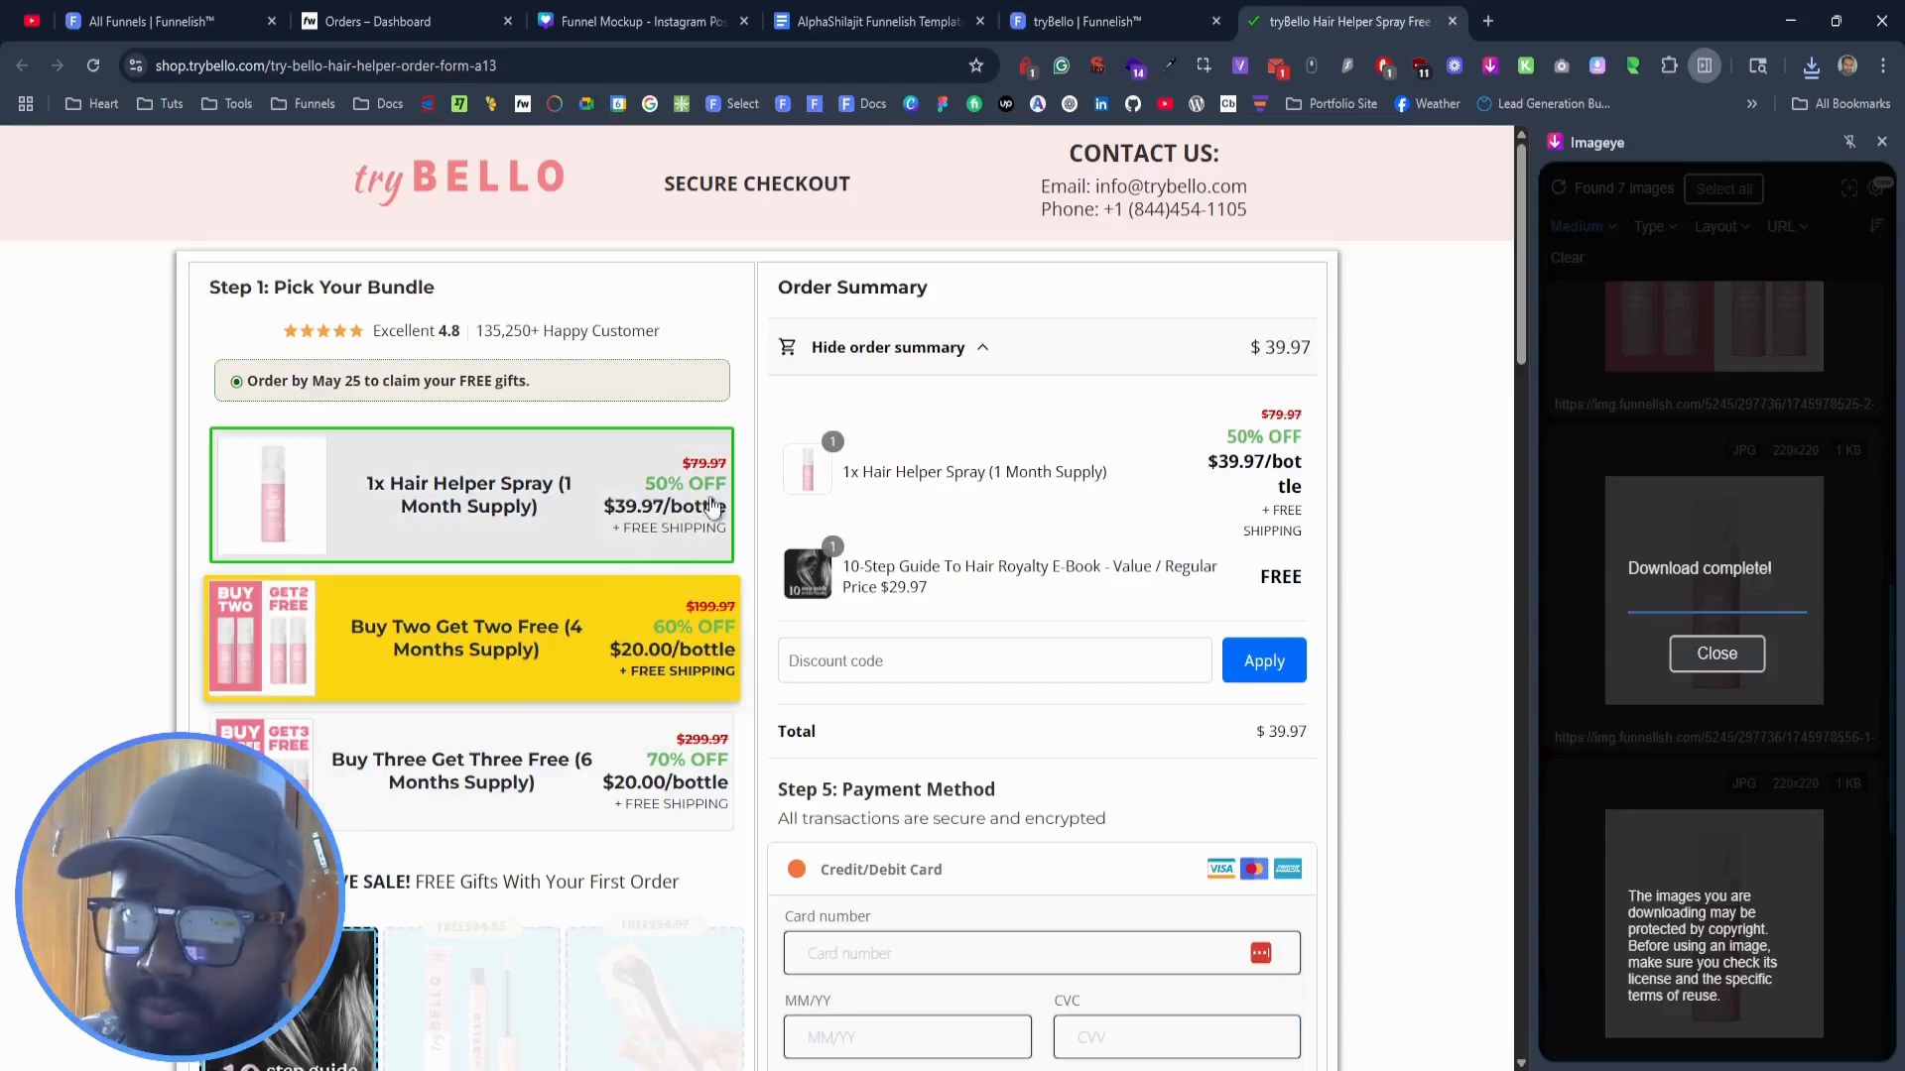
mouse_move(681, 464)
left_mouse_down()
mouse_move(725, 531)
mouse_move(770, 543)
left_mouse_up()
key("ctrl+c")
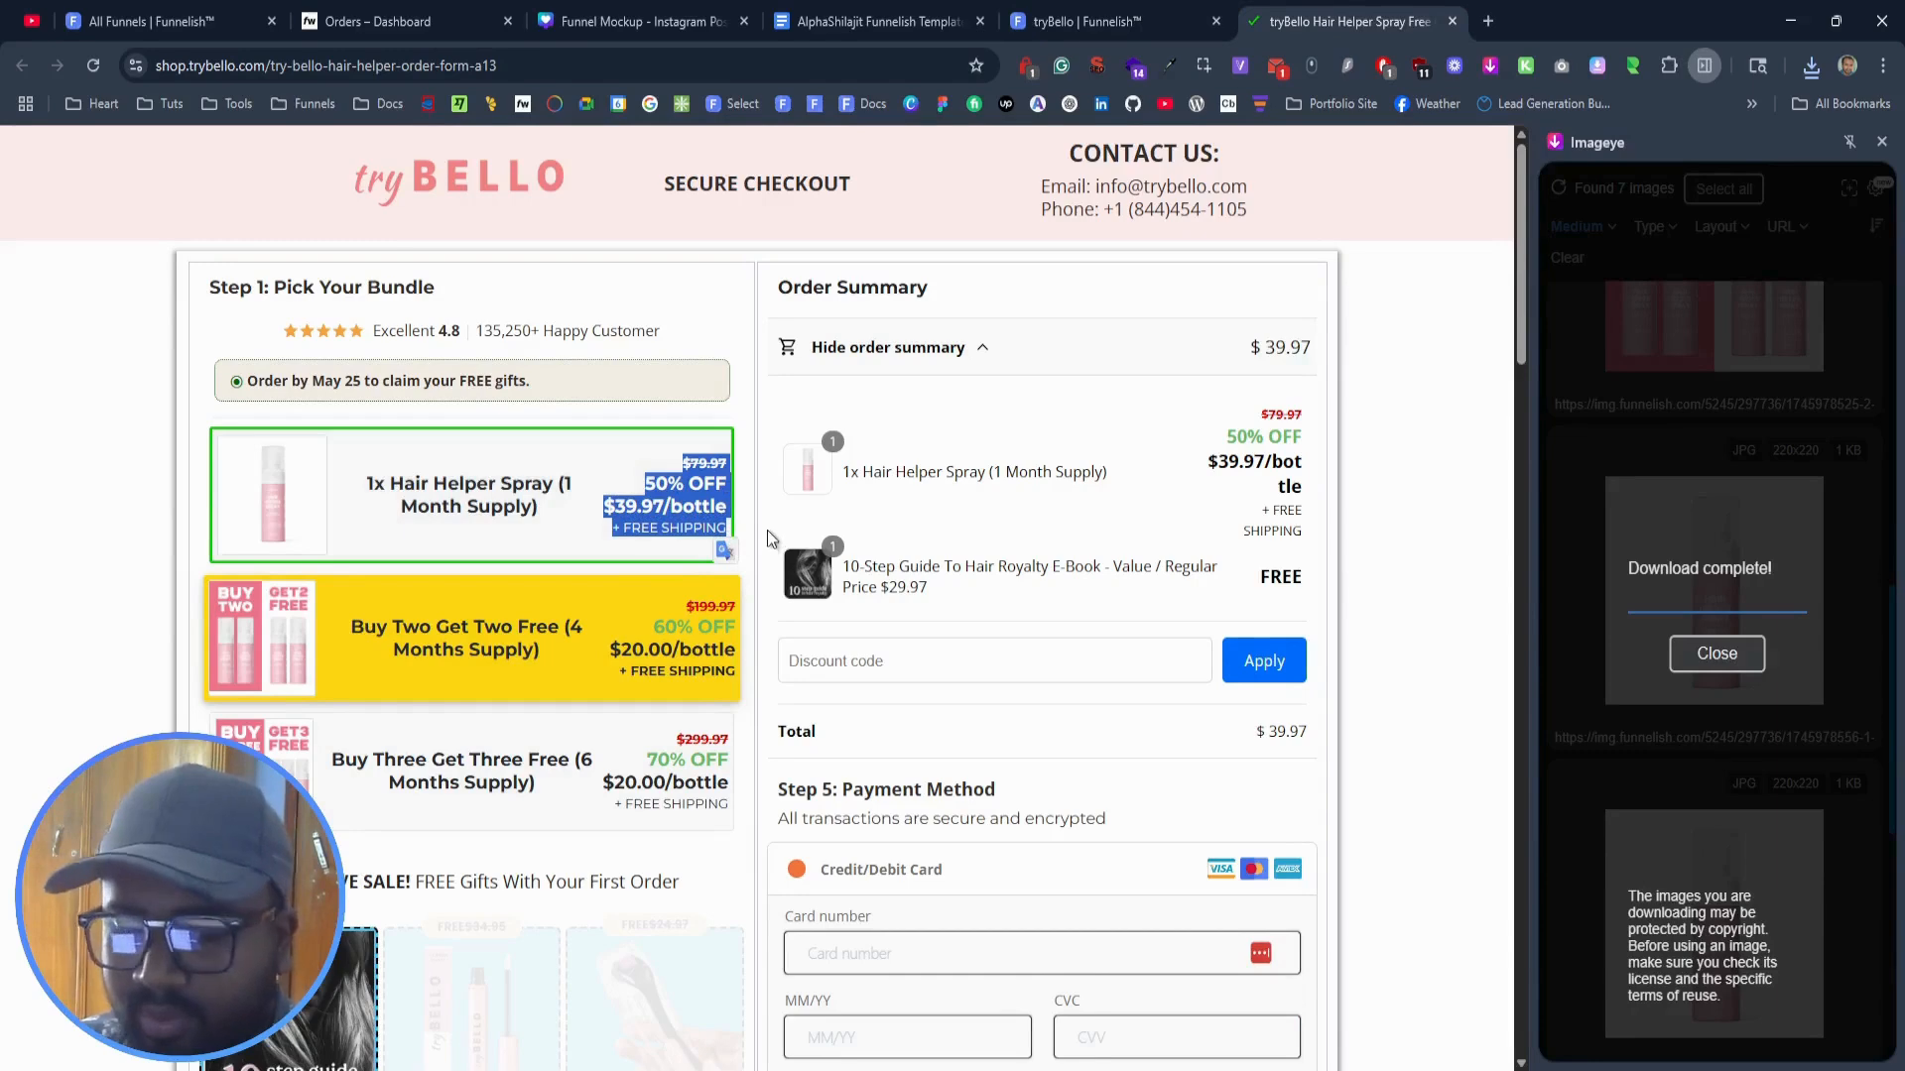
left_click(1092, 21)
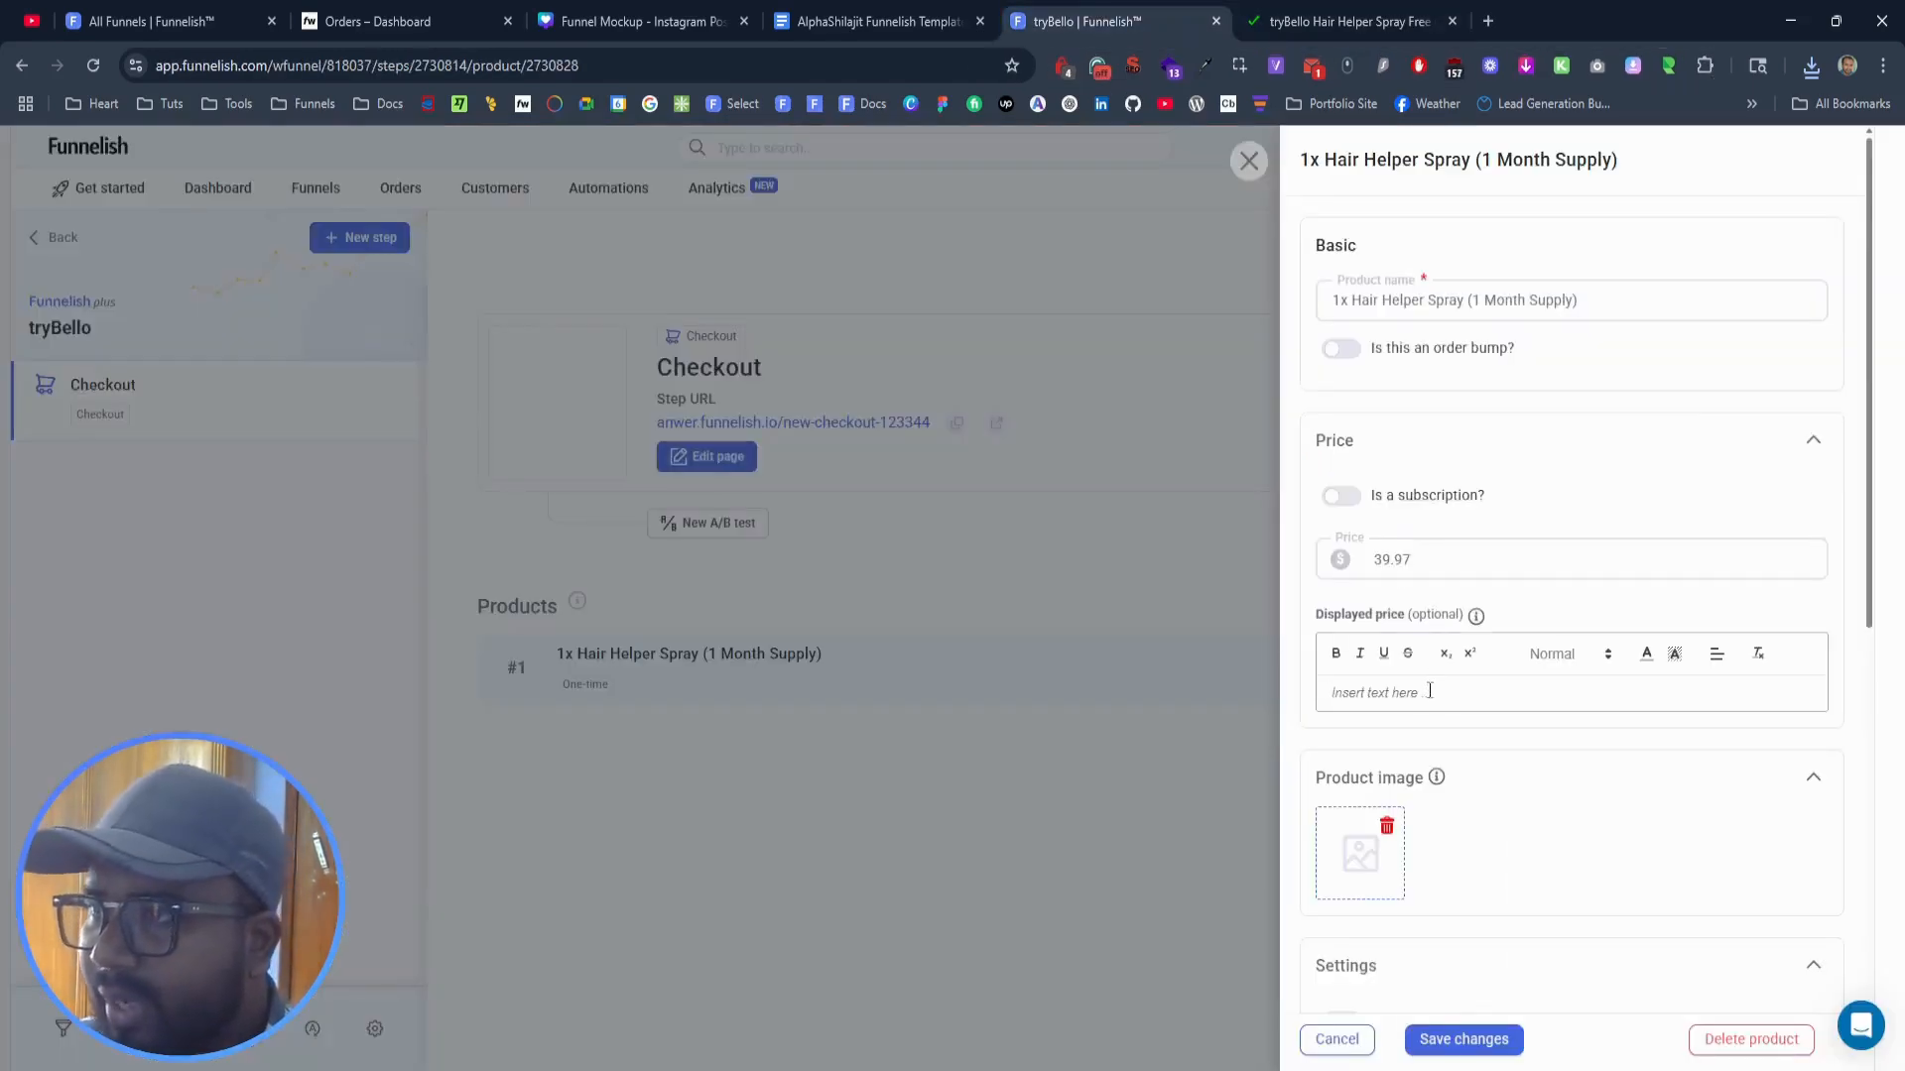
key("ctrl+v")
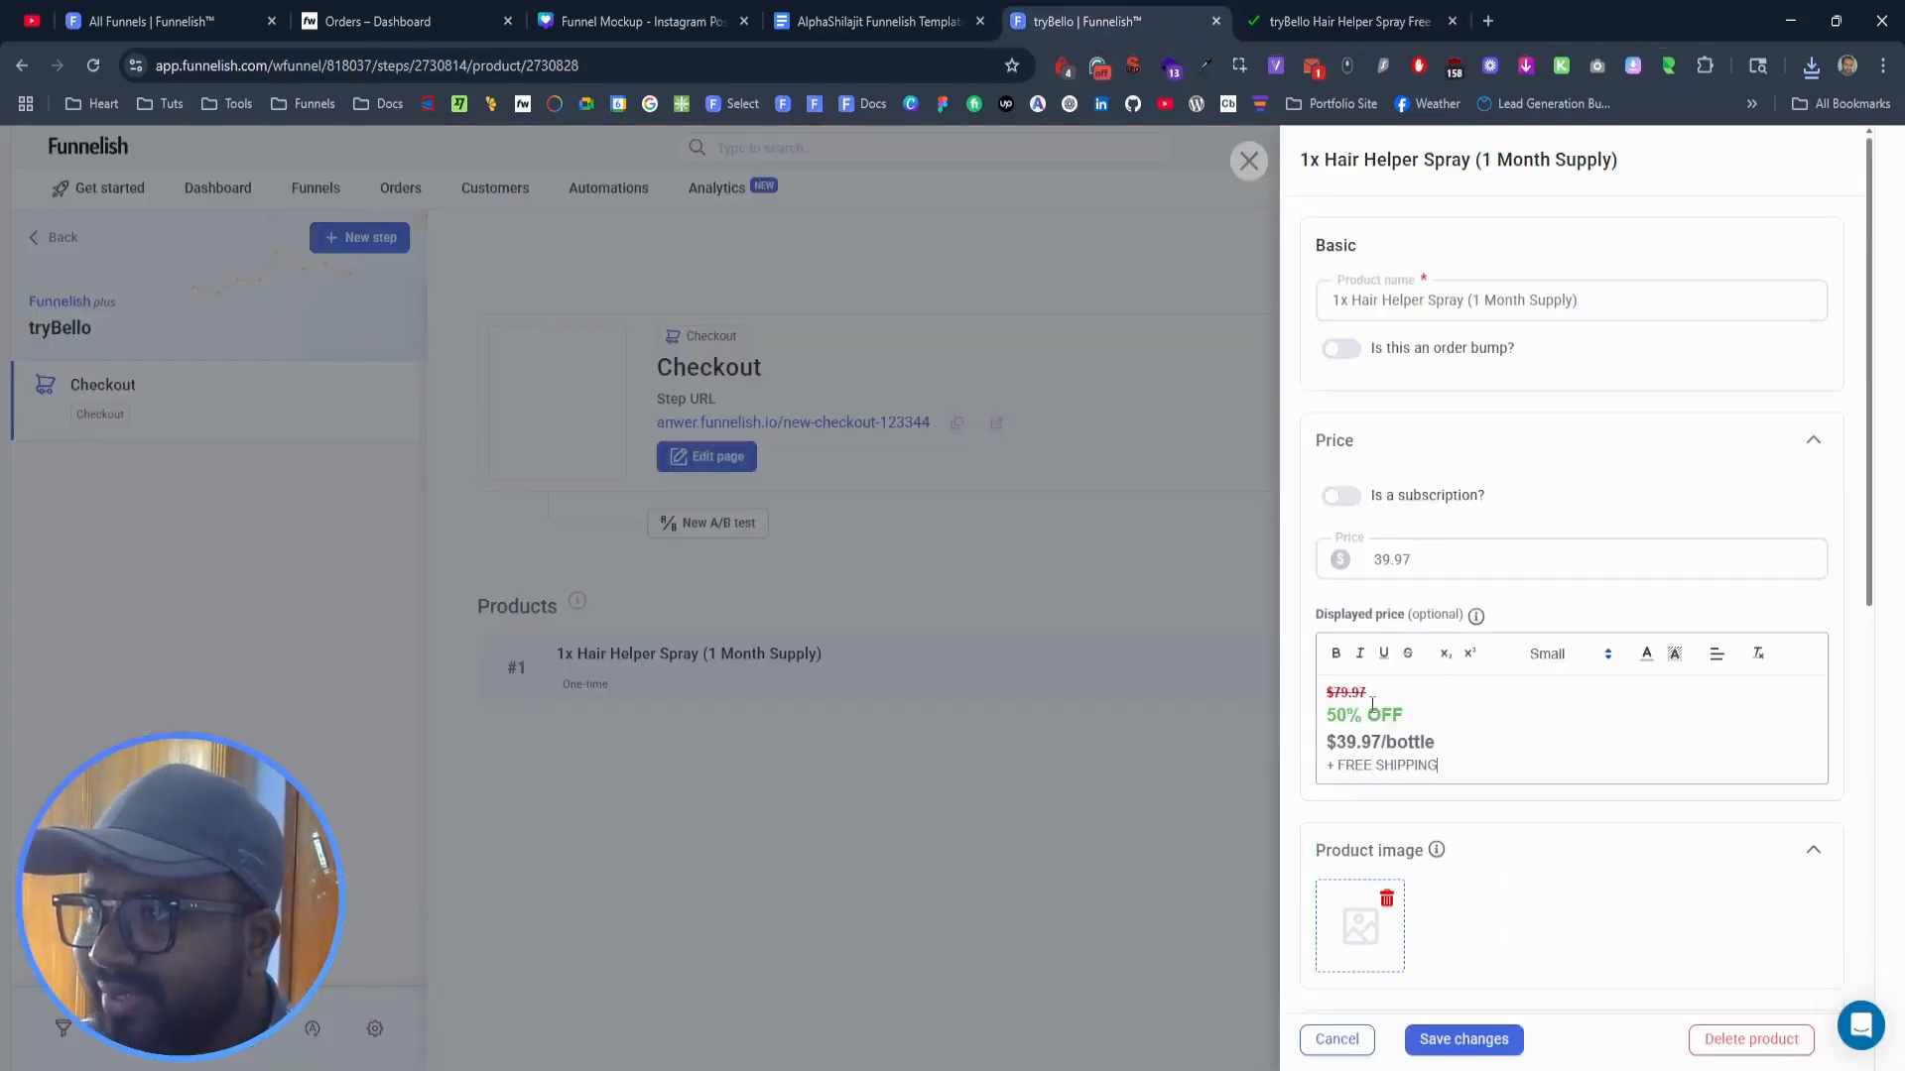
scroll(1372, 705, "down", 7)
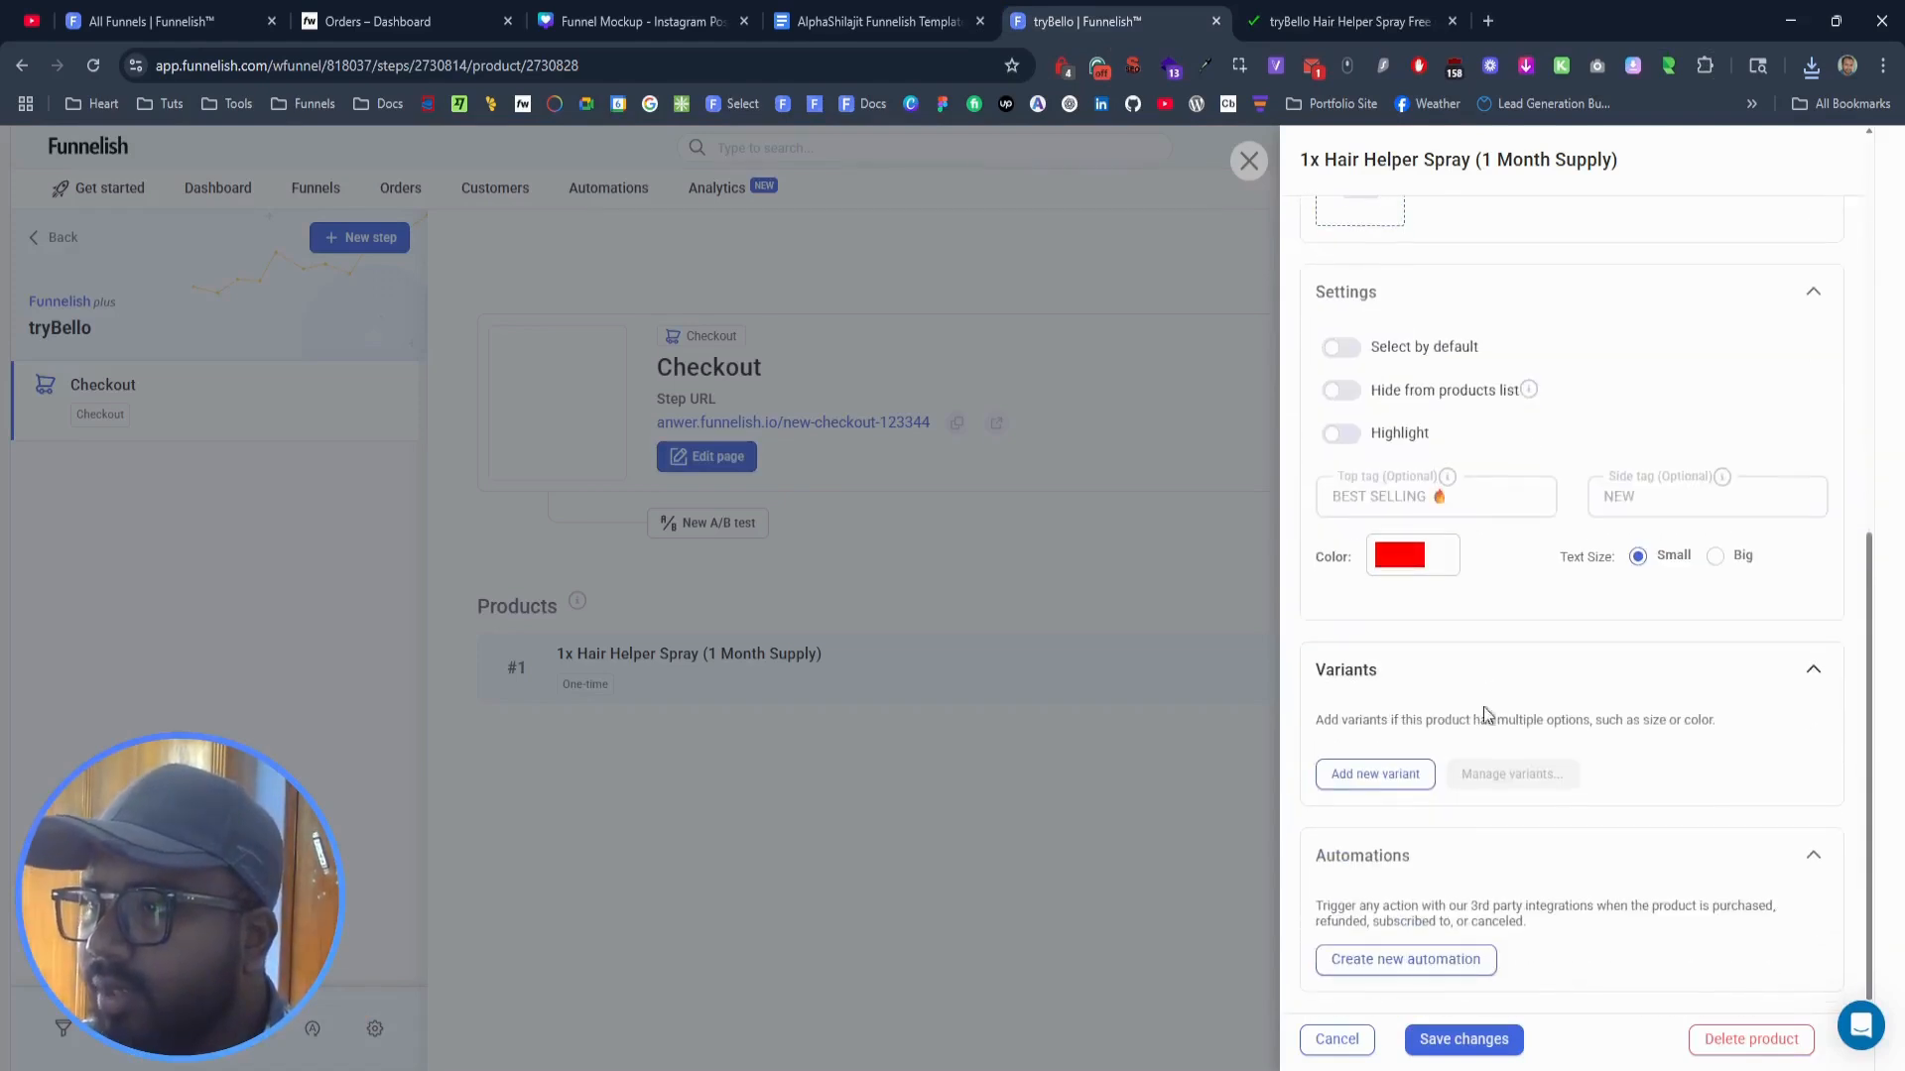
left_click(1467, 1038)
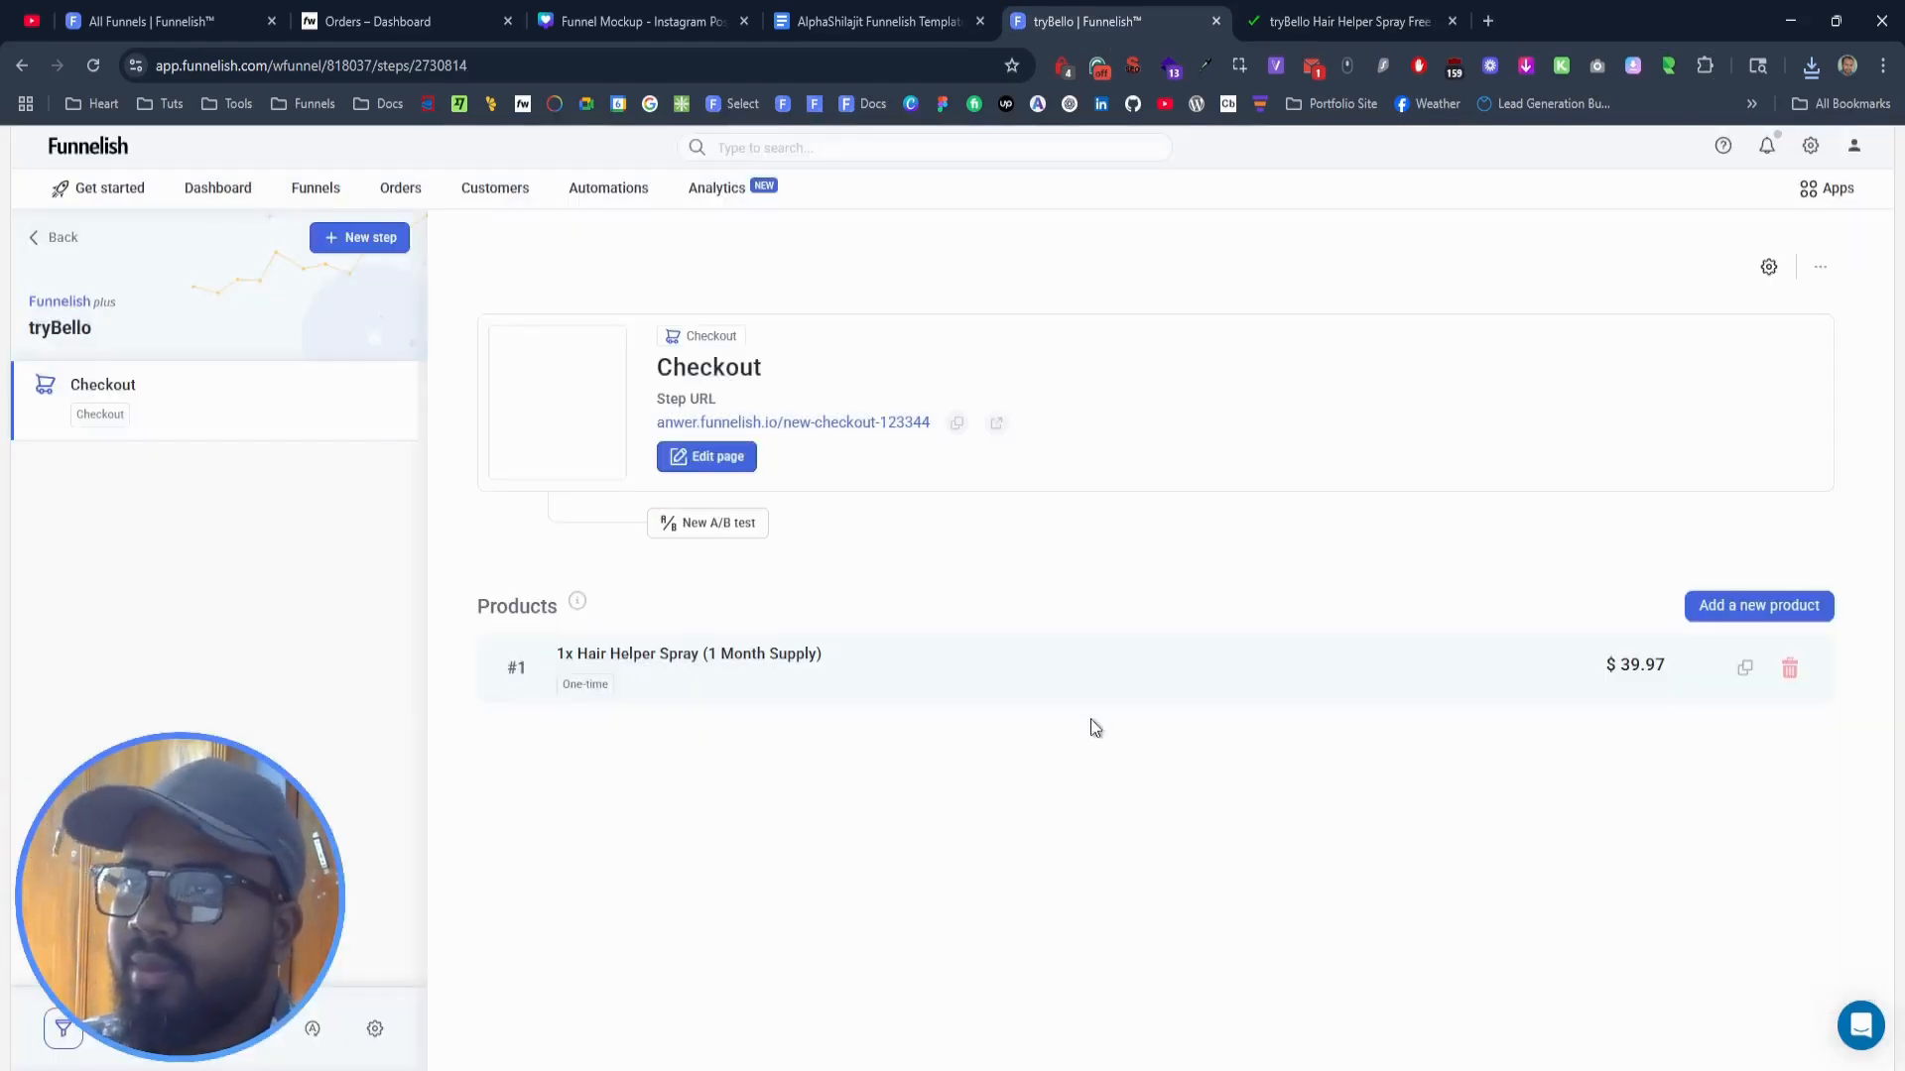
Step: Clone the 1x Hair Helper Spray product as "Buy Two Get Two Free (4 Months Supply)", copying the name from the tryBello order form
left_click(1736, 672)
left_click(1350, 21)
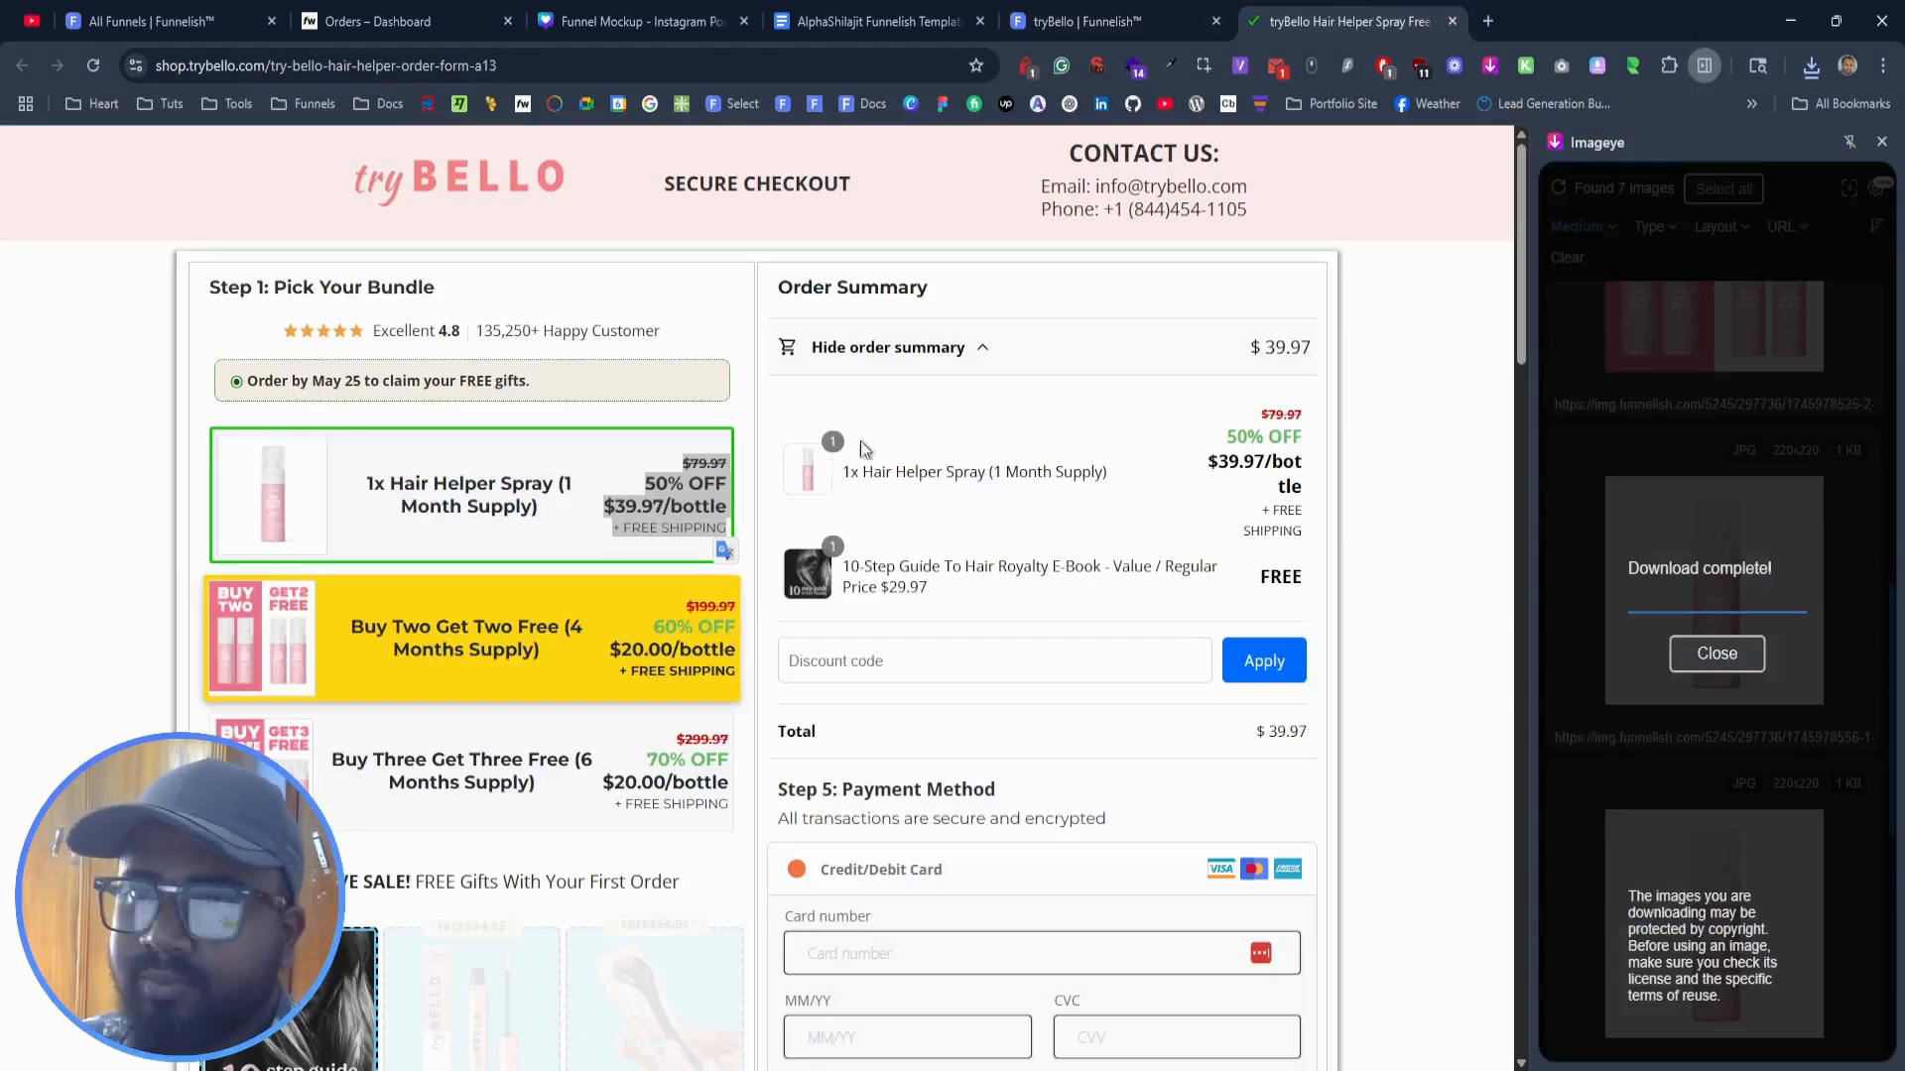
left_click_drag(546, 662, 355, 638)
key("ctrl+c")
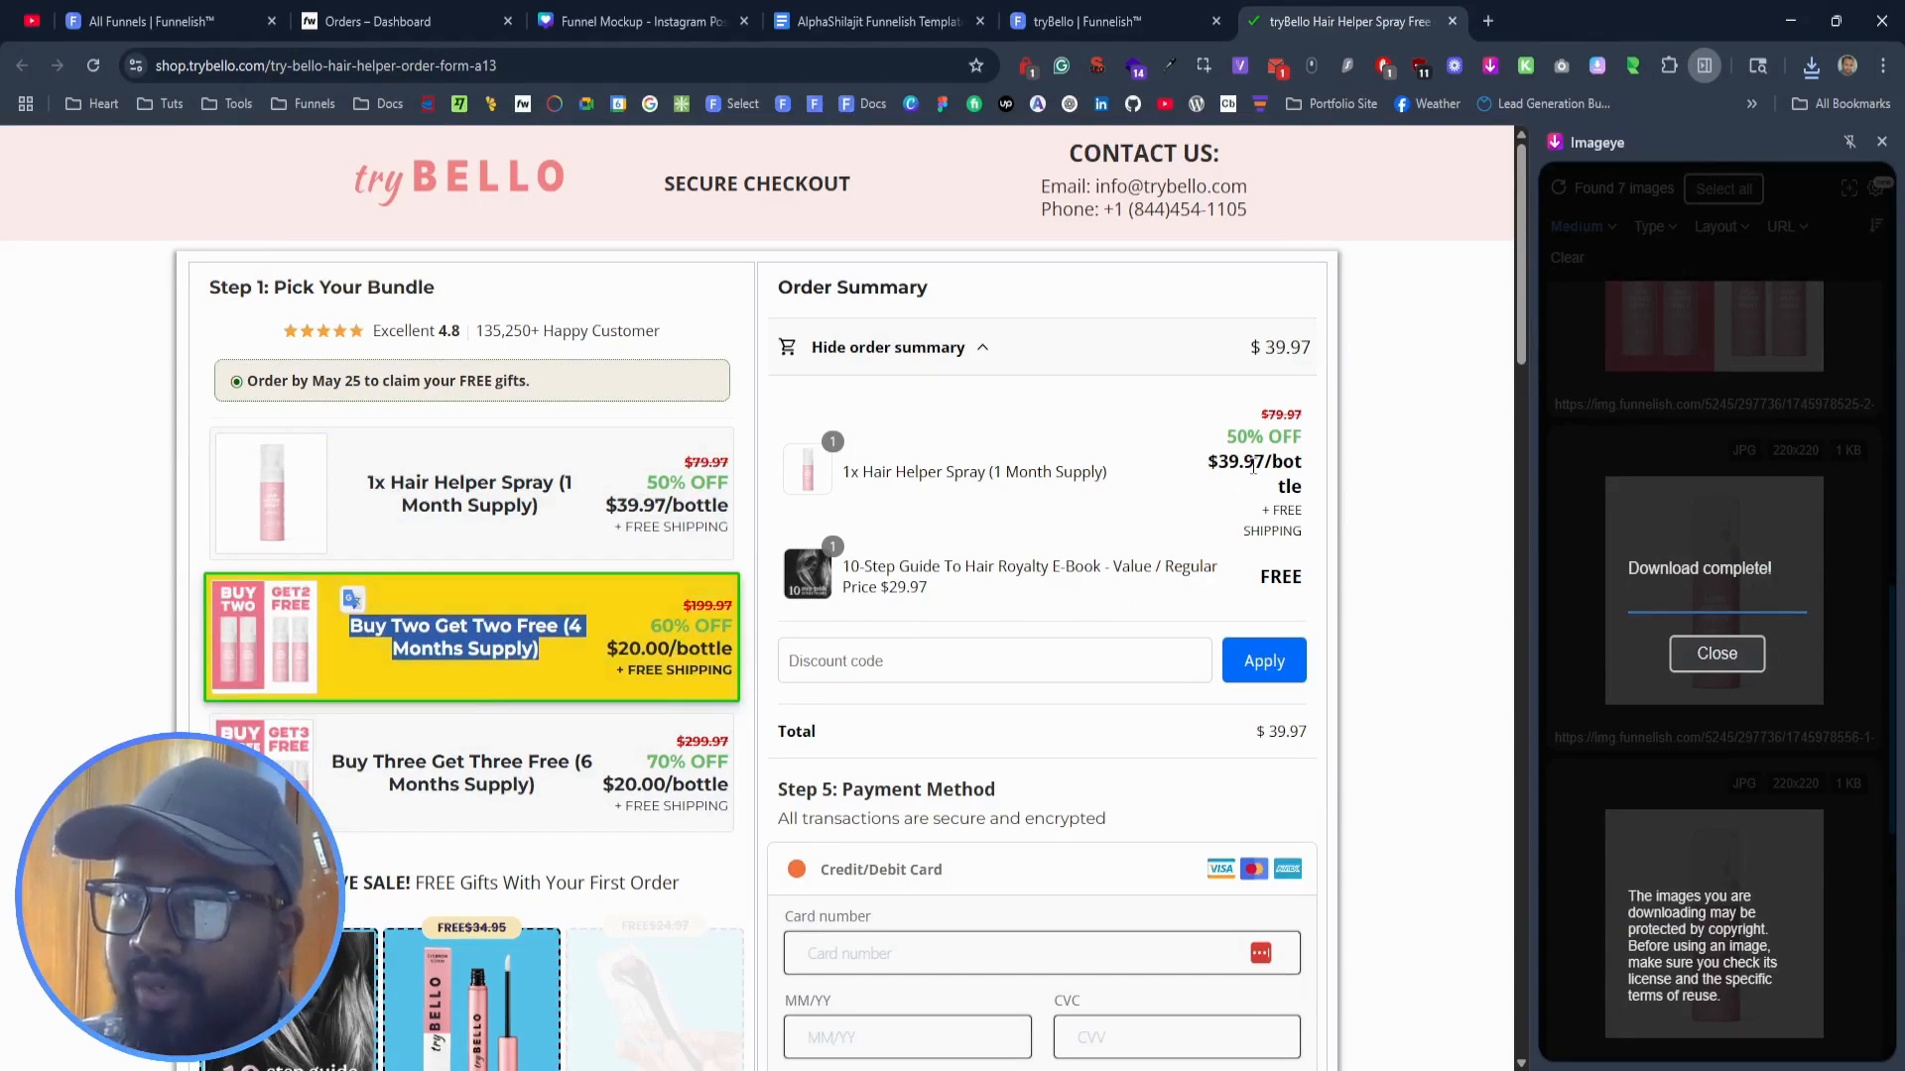
left_click(1091, 21)
left_click(1027, 612)
key("ctrl+a")
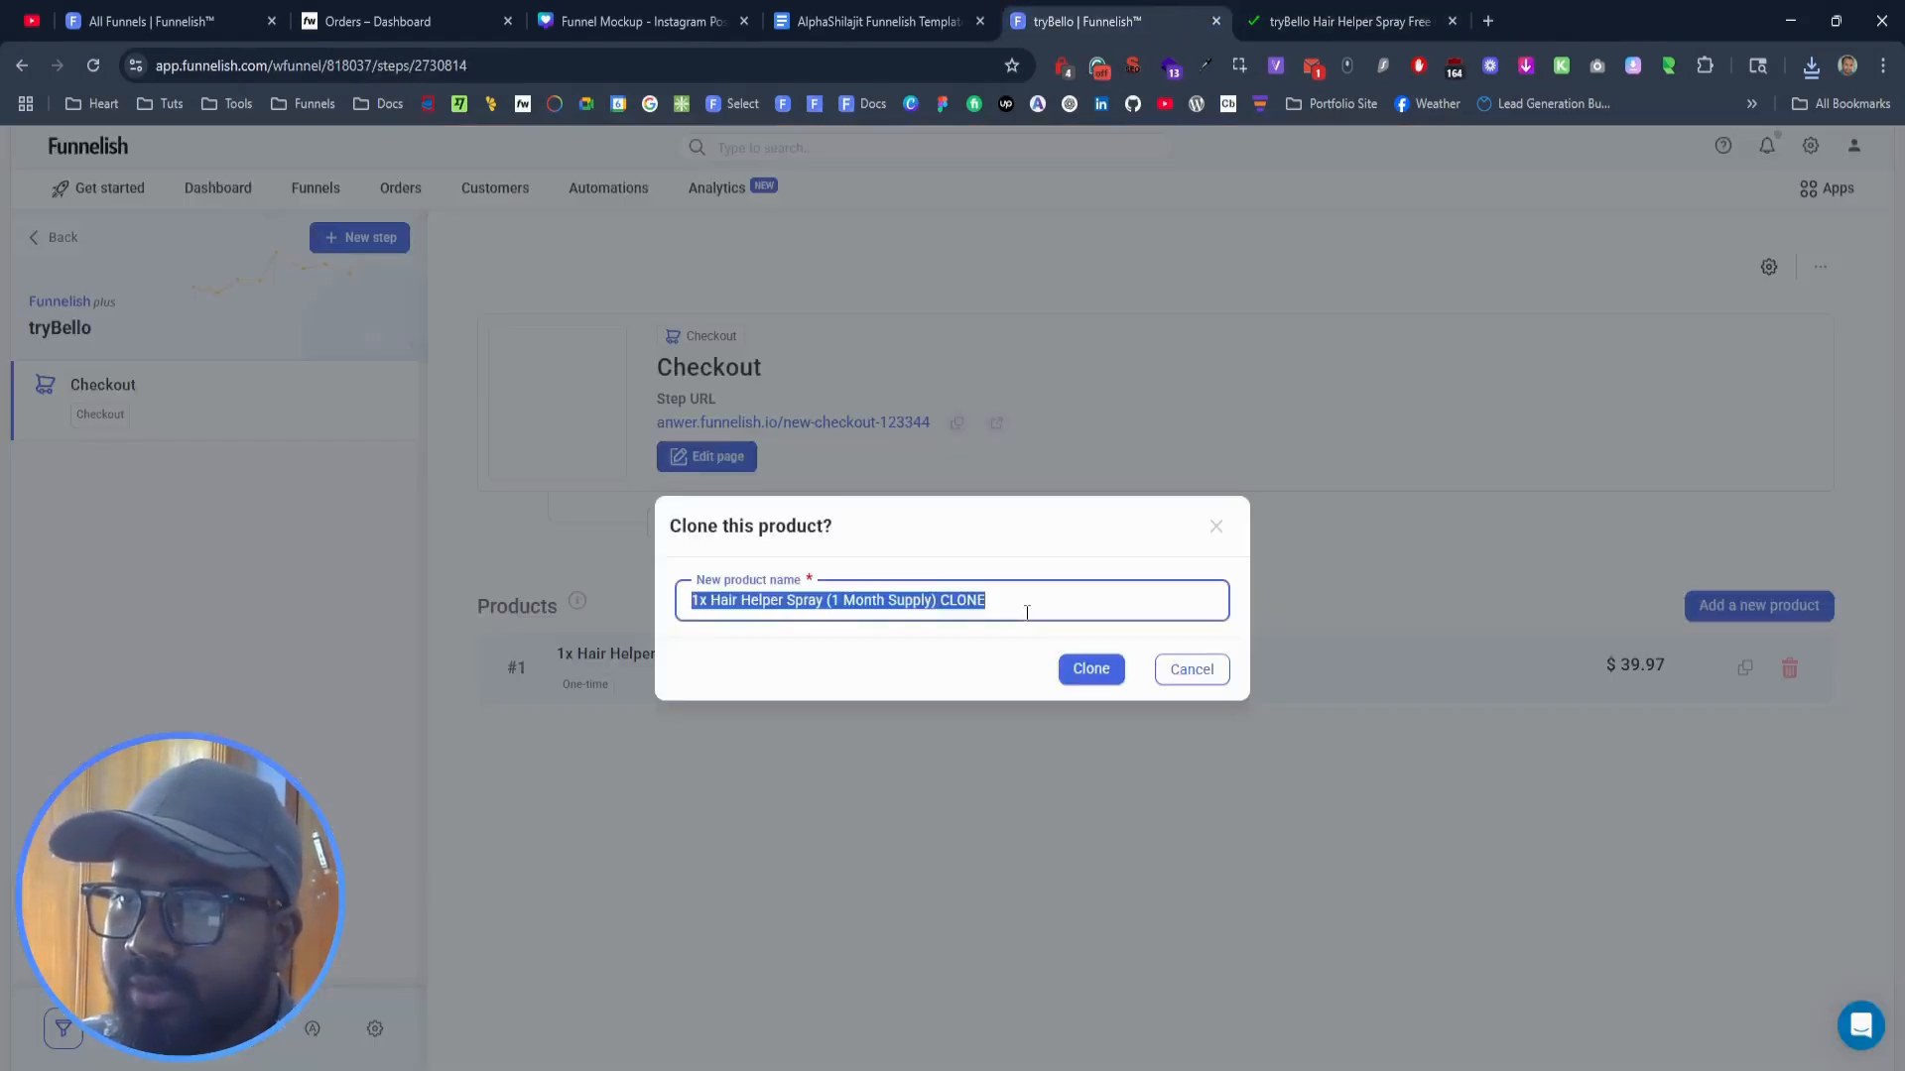
key("ctrl+v")
left_click(1091, 668)
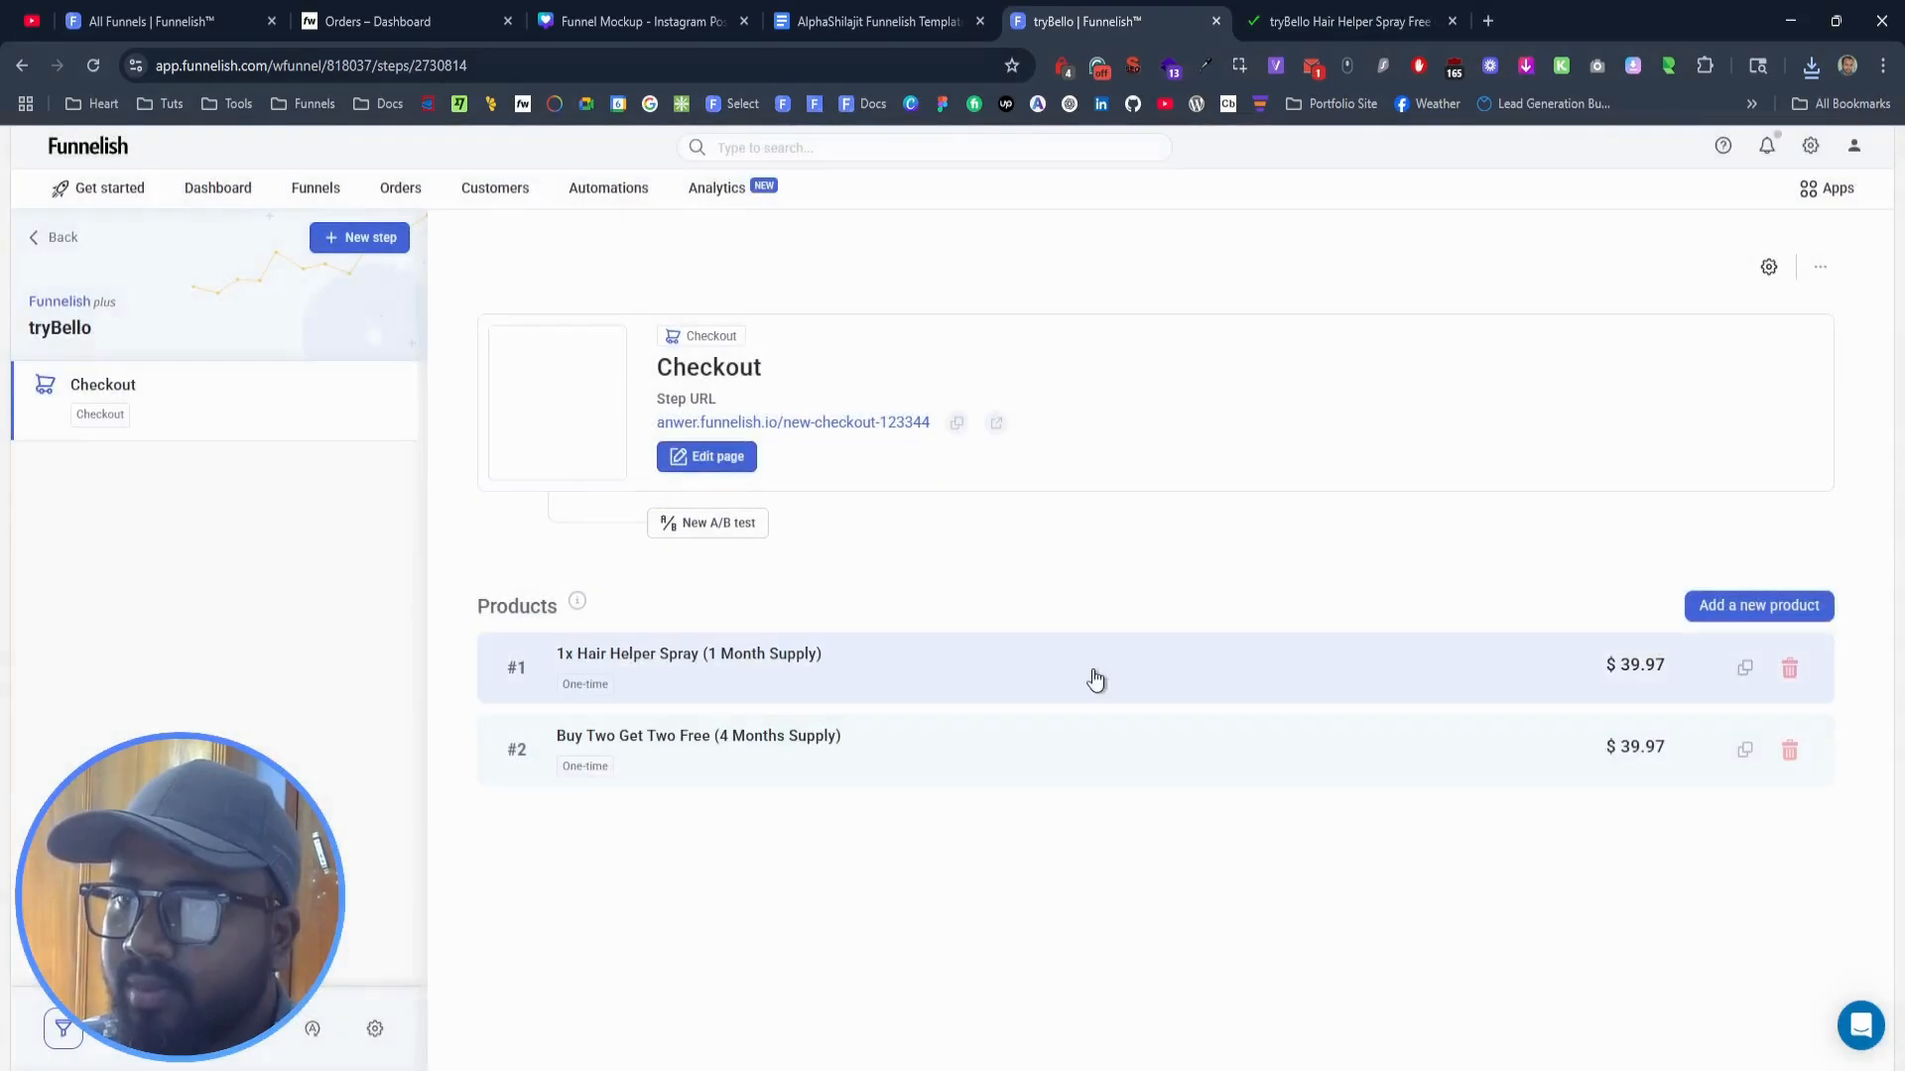
Step: Replace the Buy Two Get Two Free product's displayed price with the tryBello text: $199.97 struck through, 60% OFF, $20.00/bottle, + FREE SHIPPING
left_click(1076, 757)
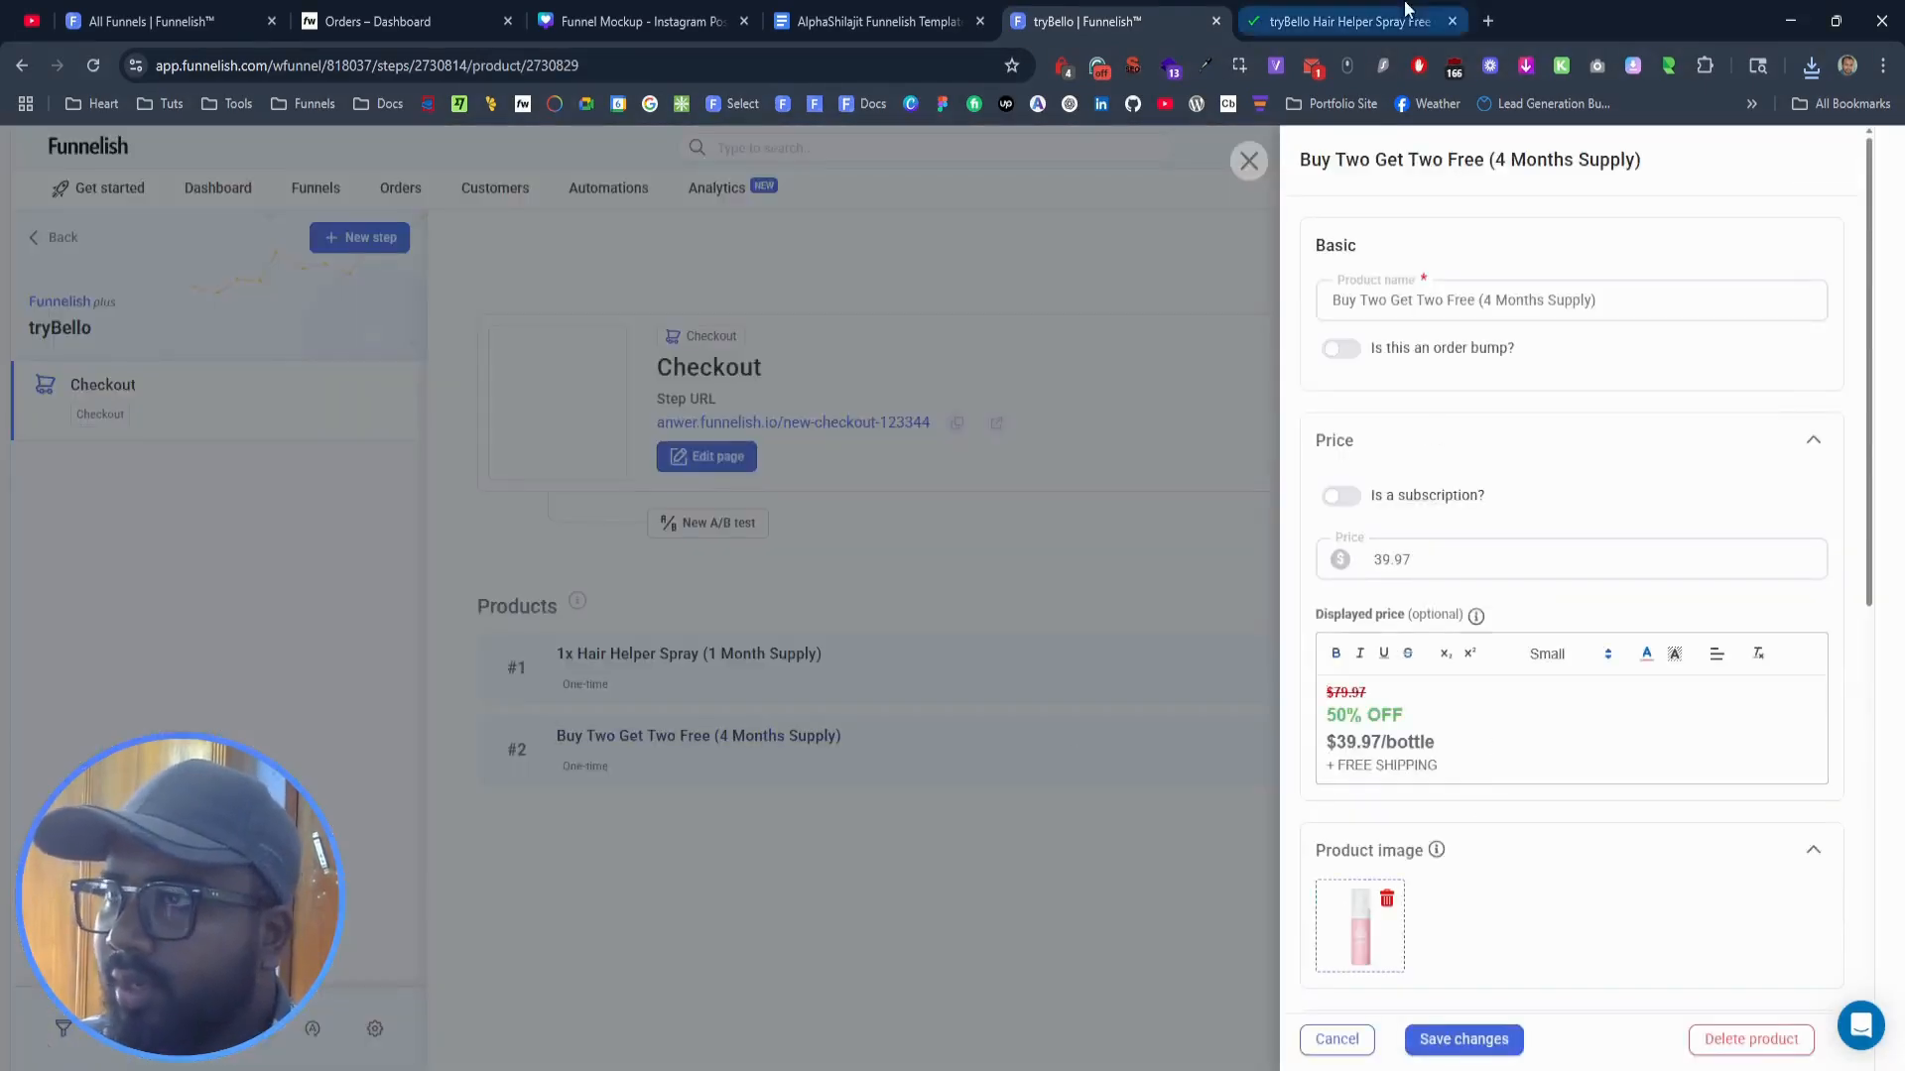
left_click(1404, 12)
left_click_drag(737, 689, 685, 600)
key("ctrl+c")
left_click(1102, 21)
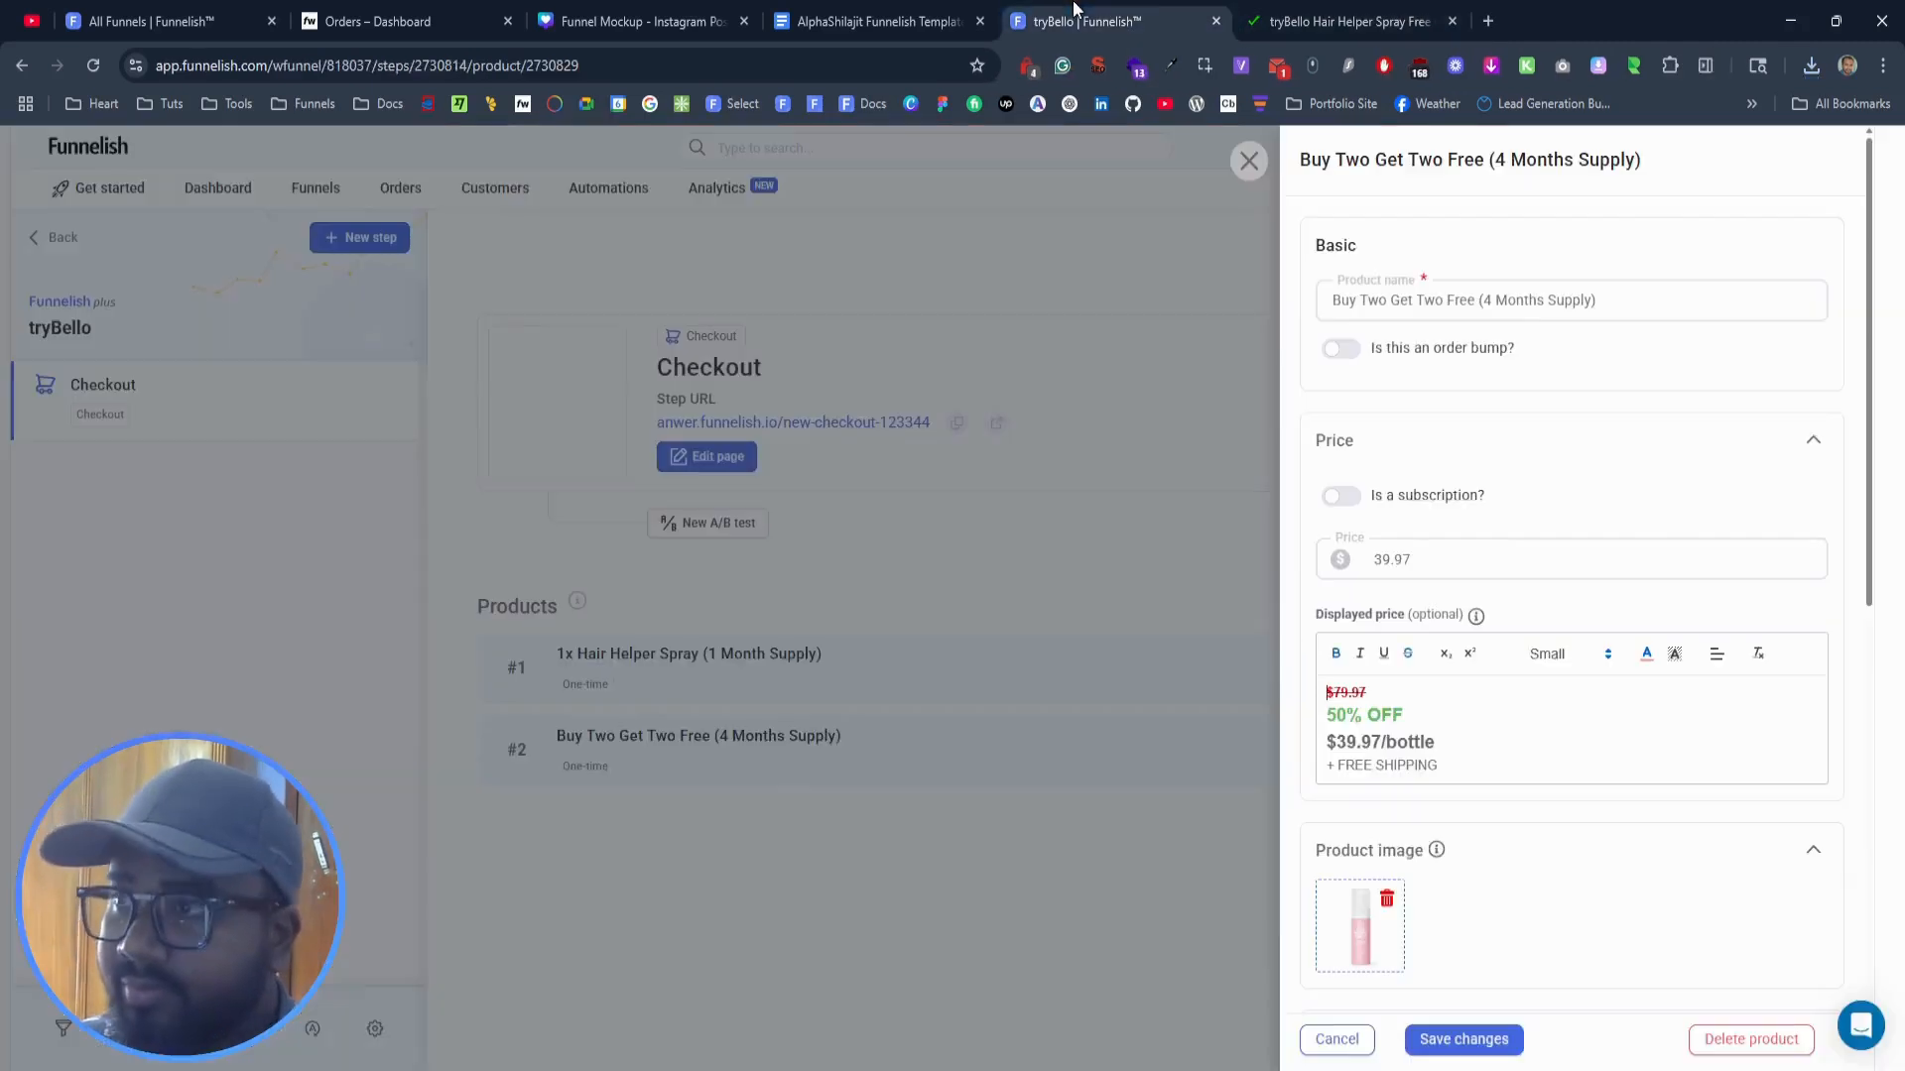
left_click(1501, 774)
key("ctrl+a")
key("ctrl+v")
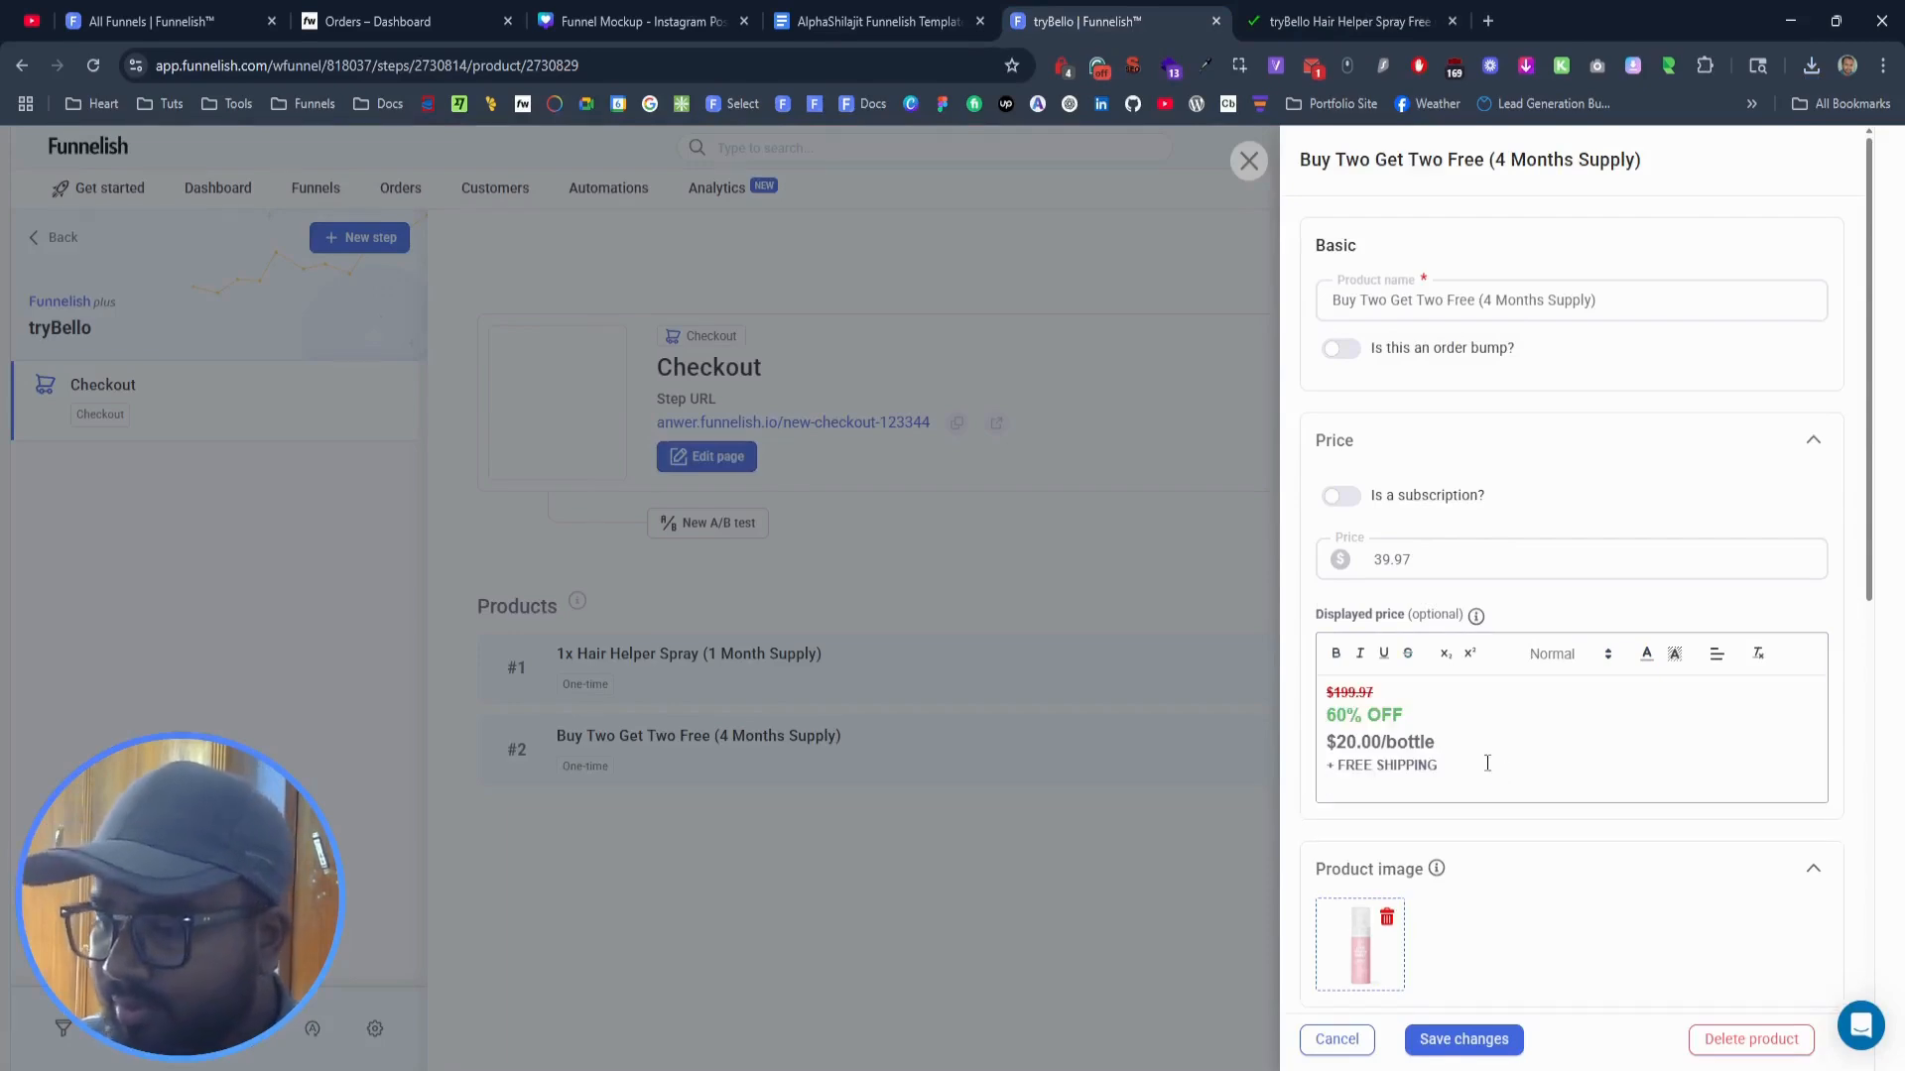
key("BackSpace")
Step: Open the product's image library, switch to the tryBello page and download the Buy Two Get 2 Free image with Imageye
scroll(1493, 844, "down", 2)
left_click(1359, 723)
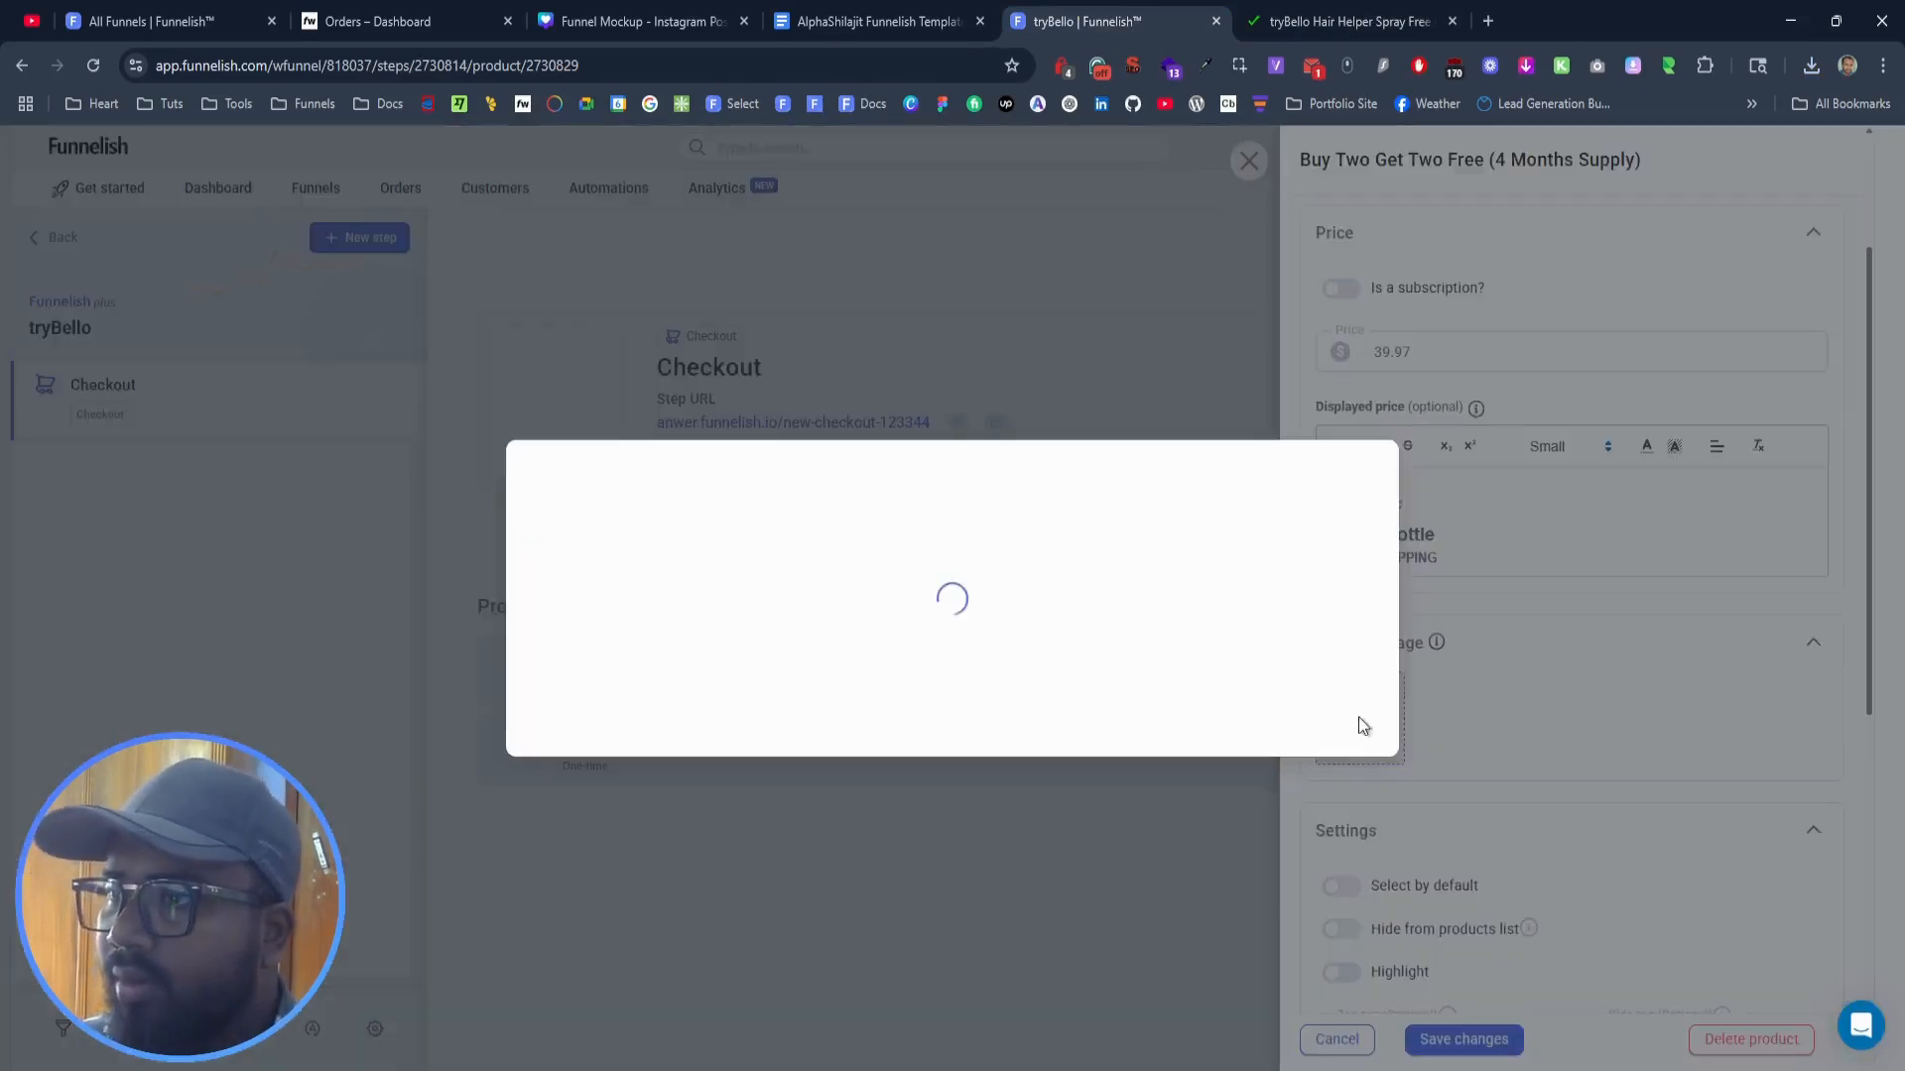
left_click(1325, 14)
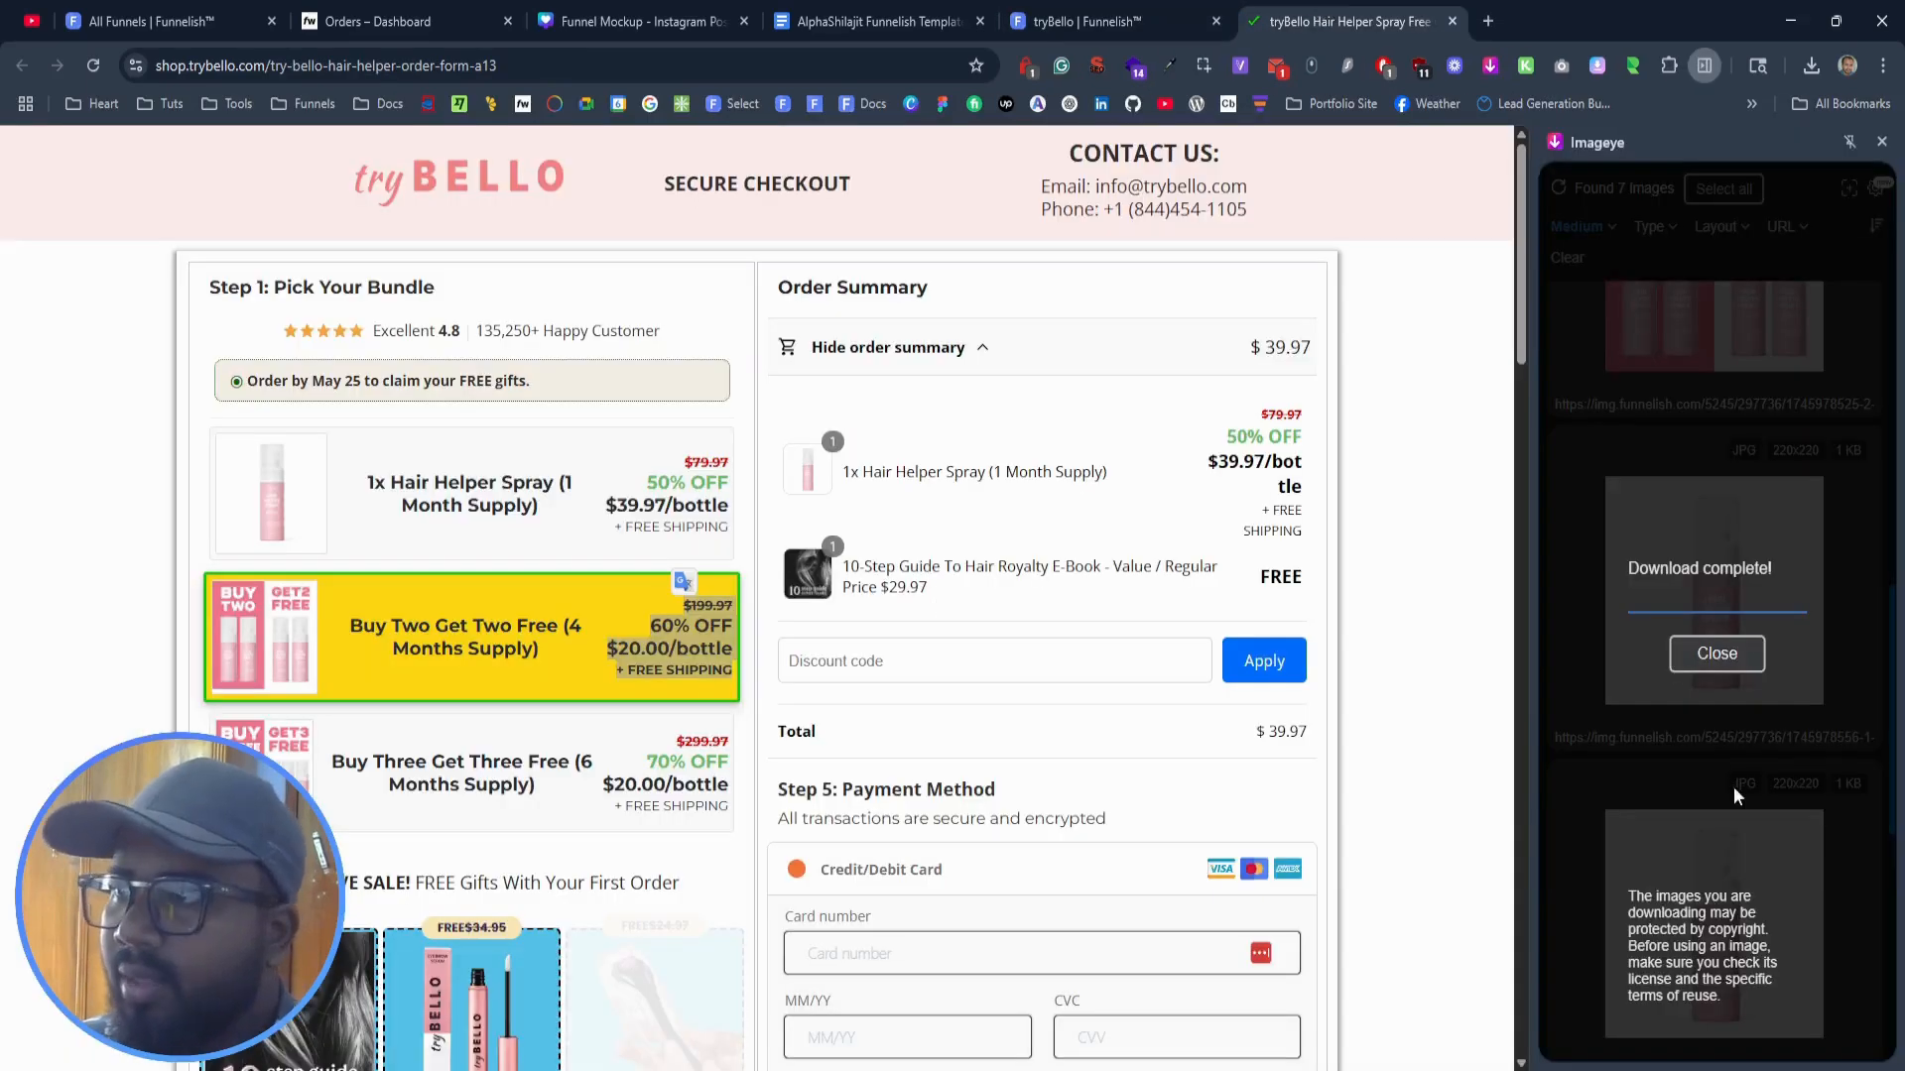
left_click(1723, 663)
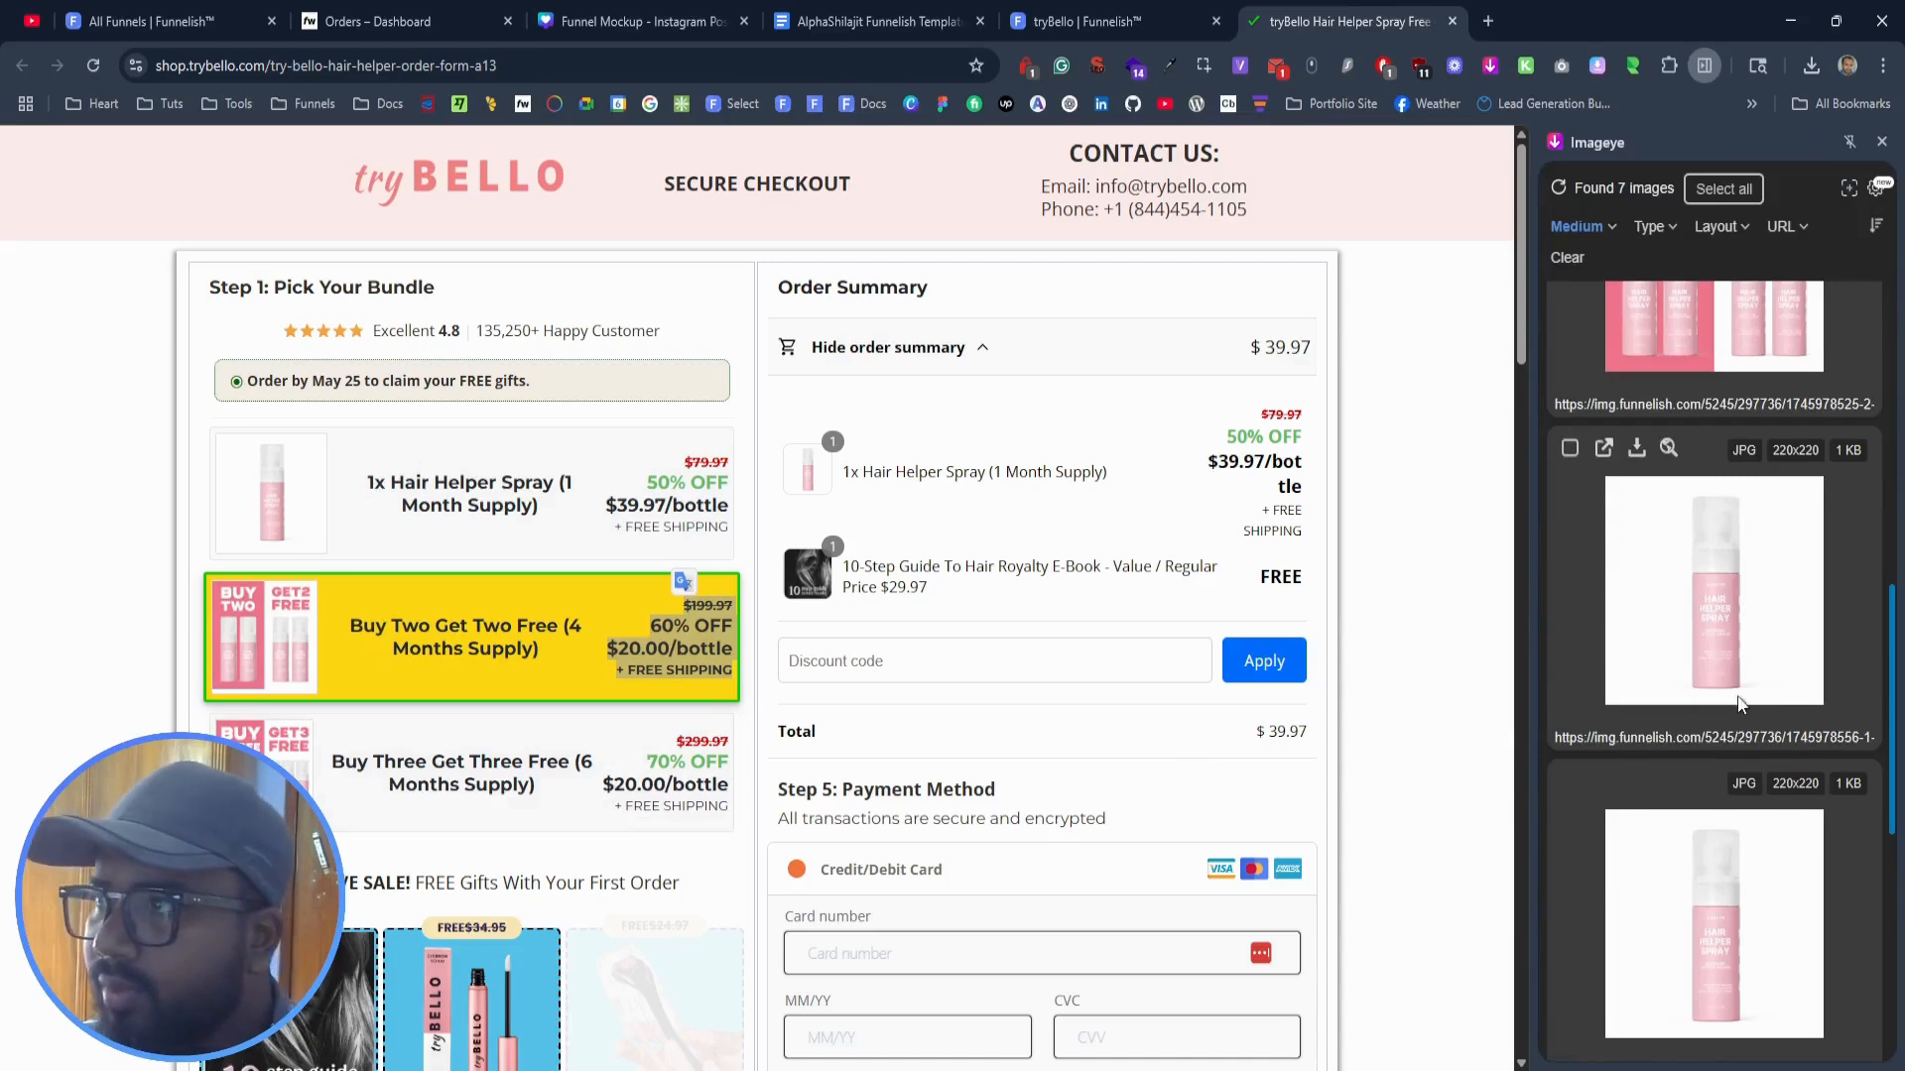
scroll(1736, 694, "up", 5)
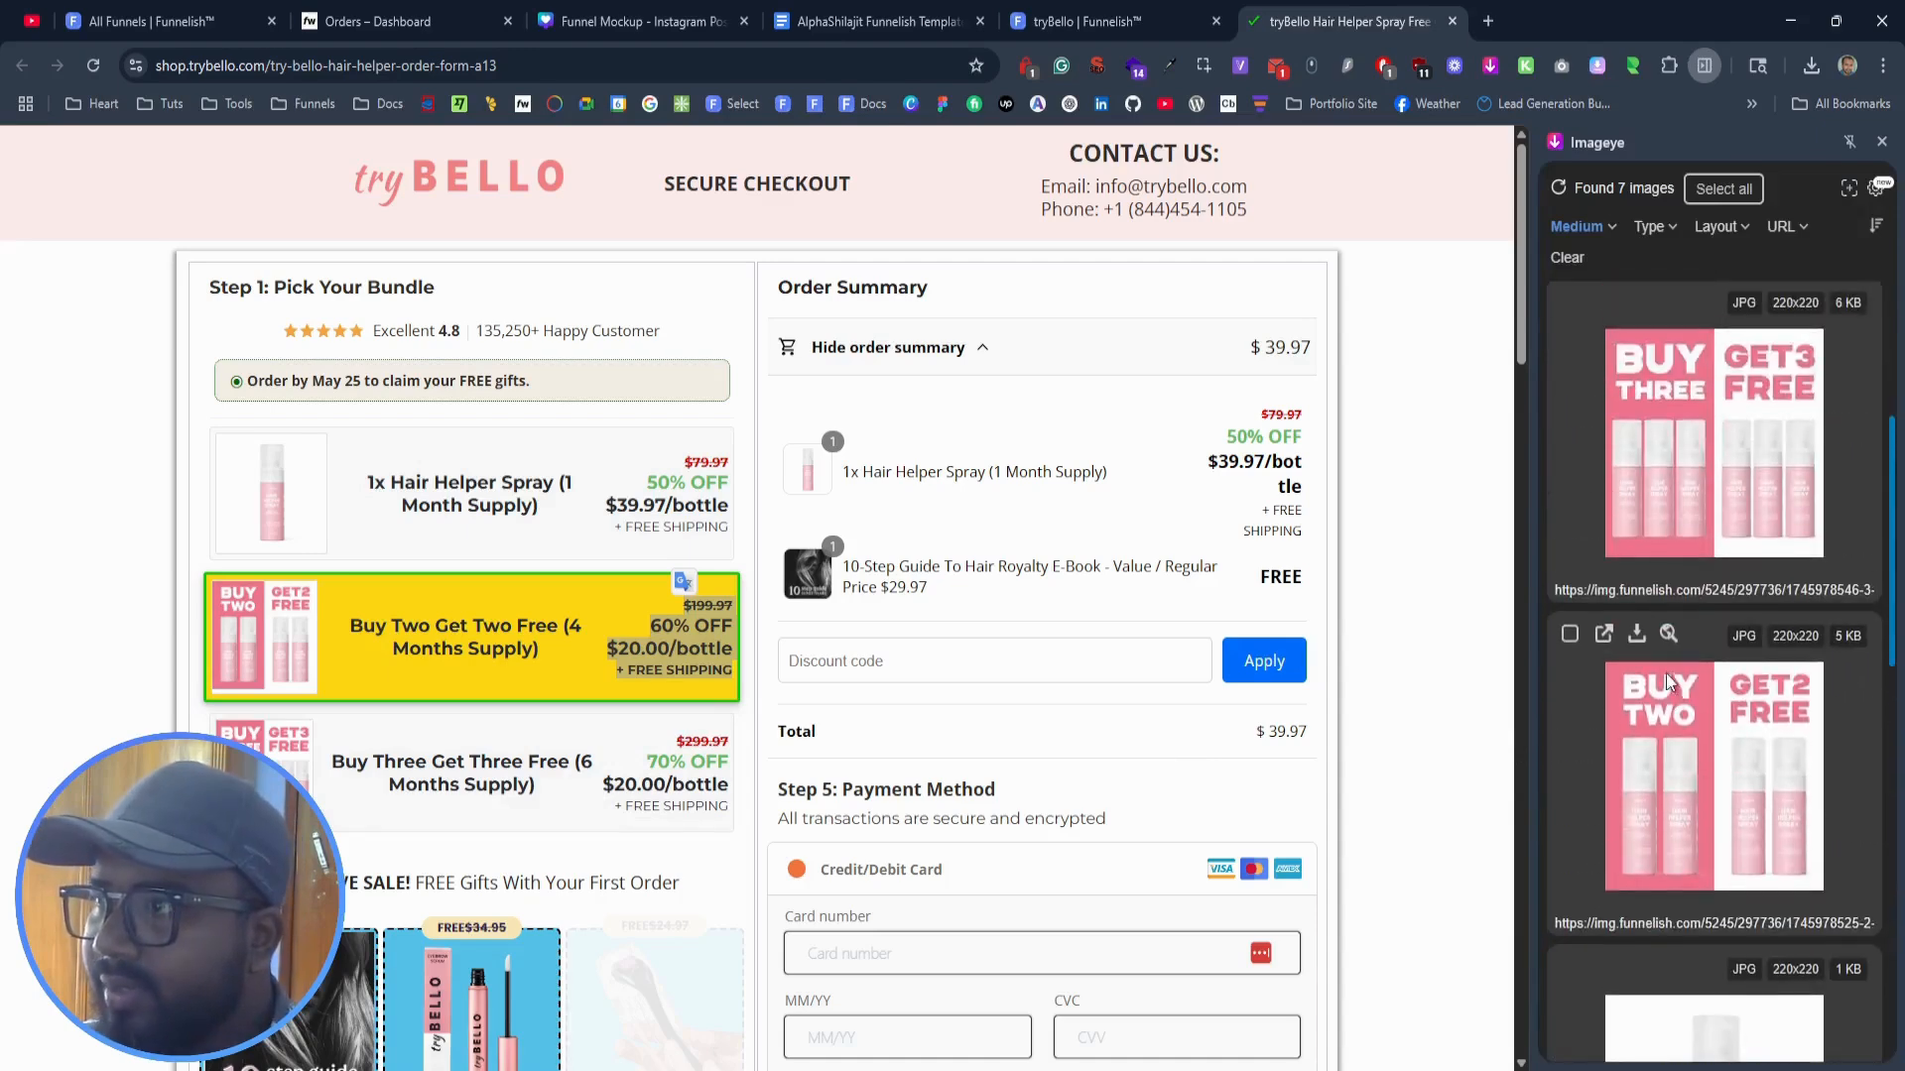
left_click(1647, 643)
mouse_move(1647, 643)
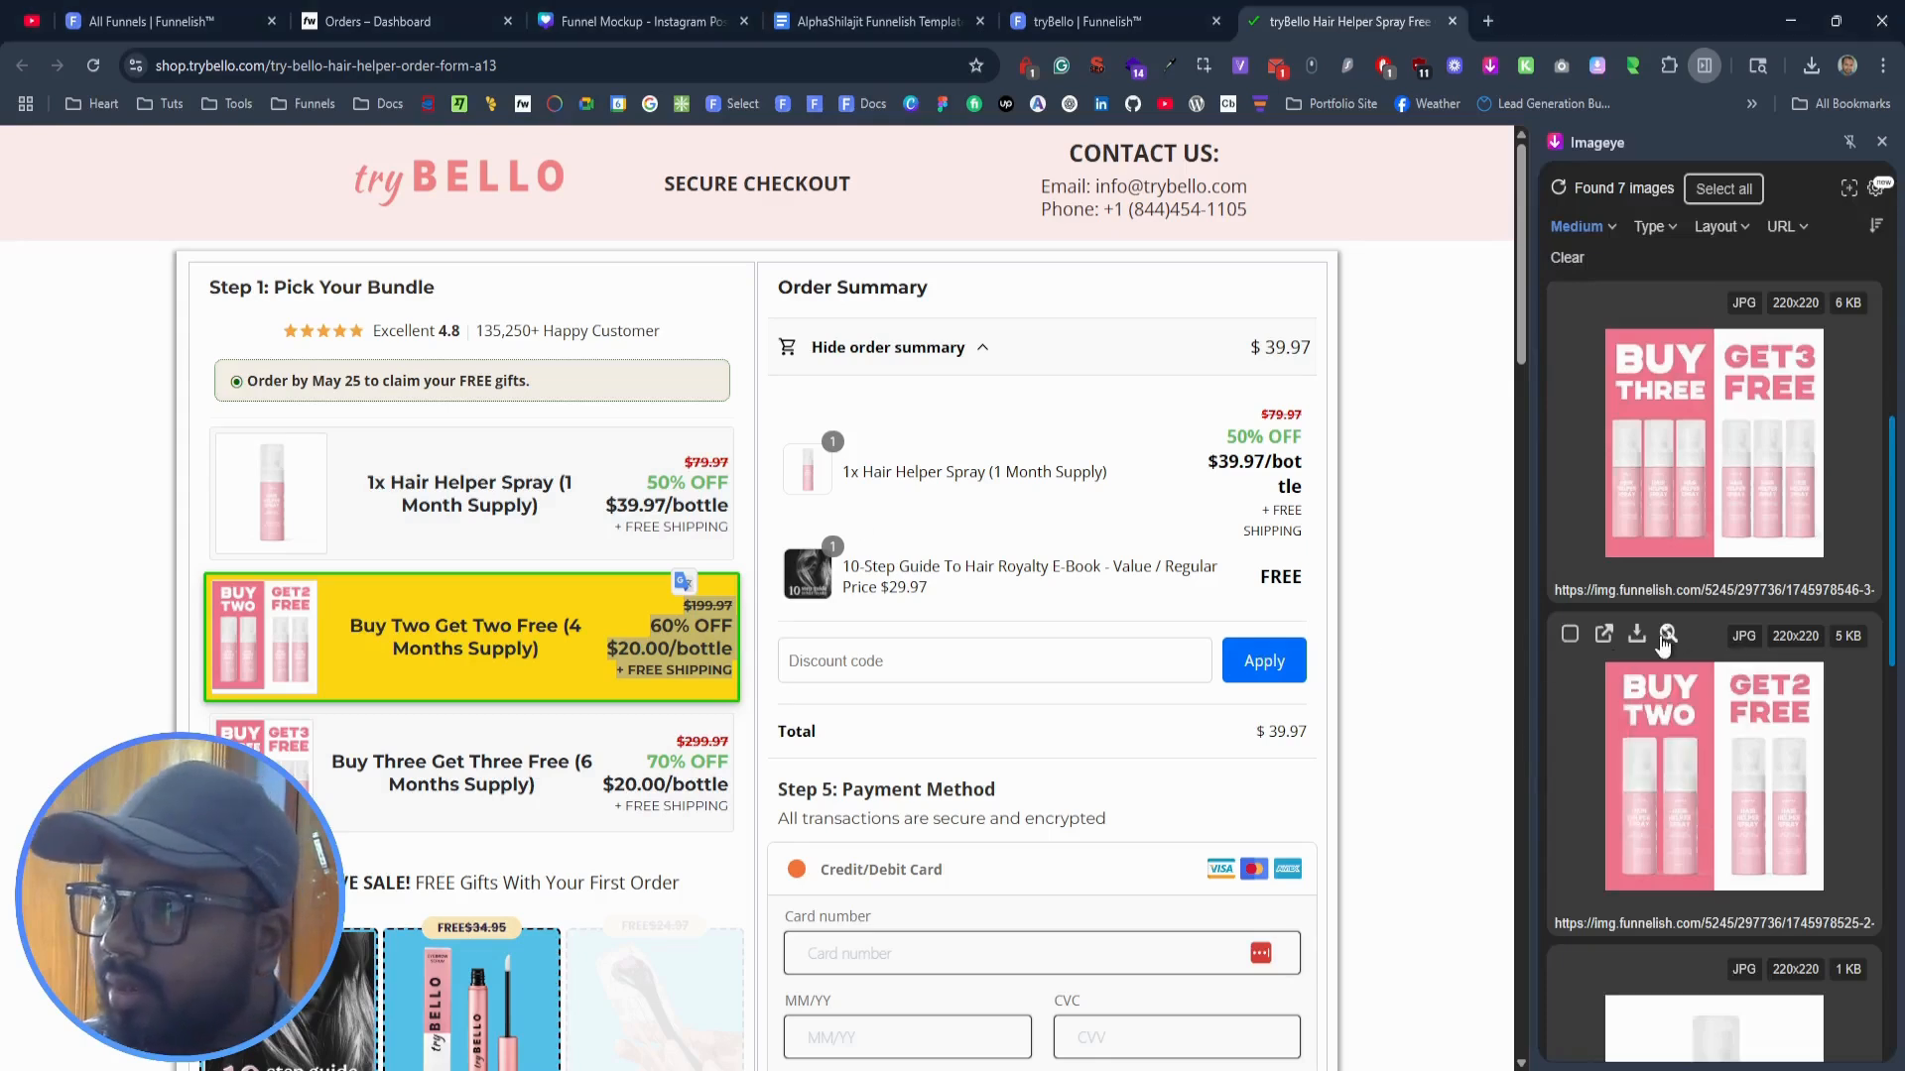
left_click(1674, 705)
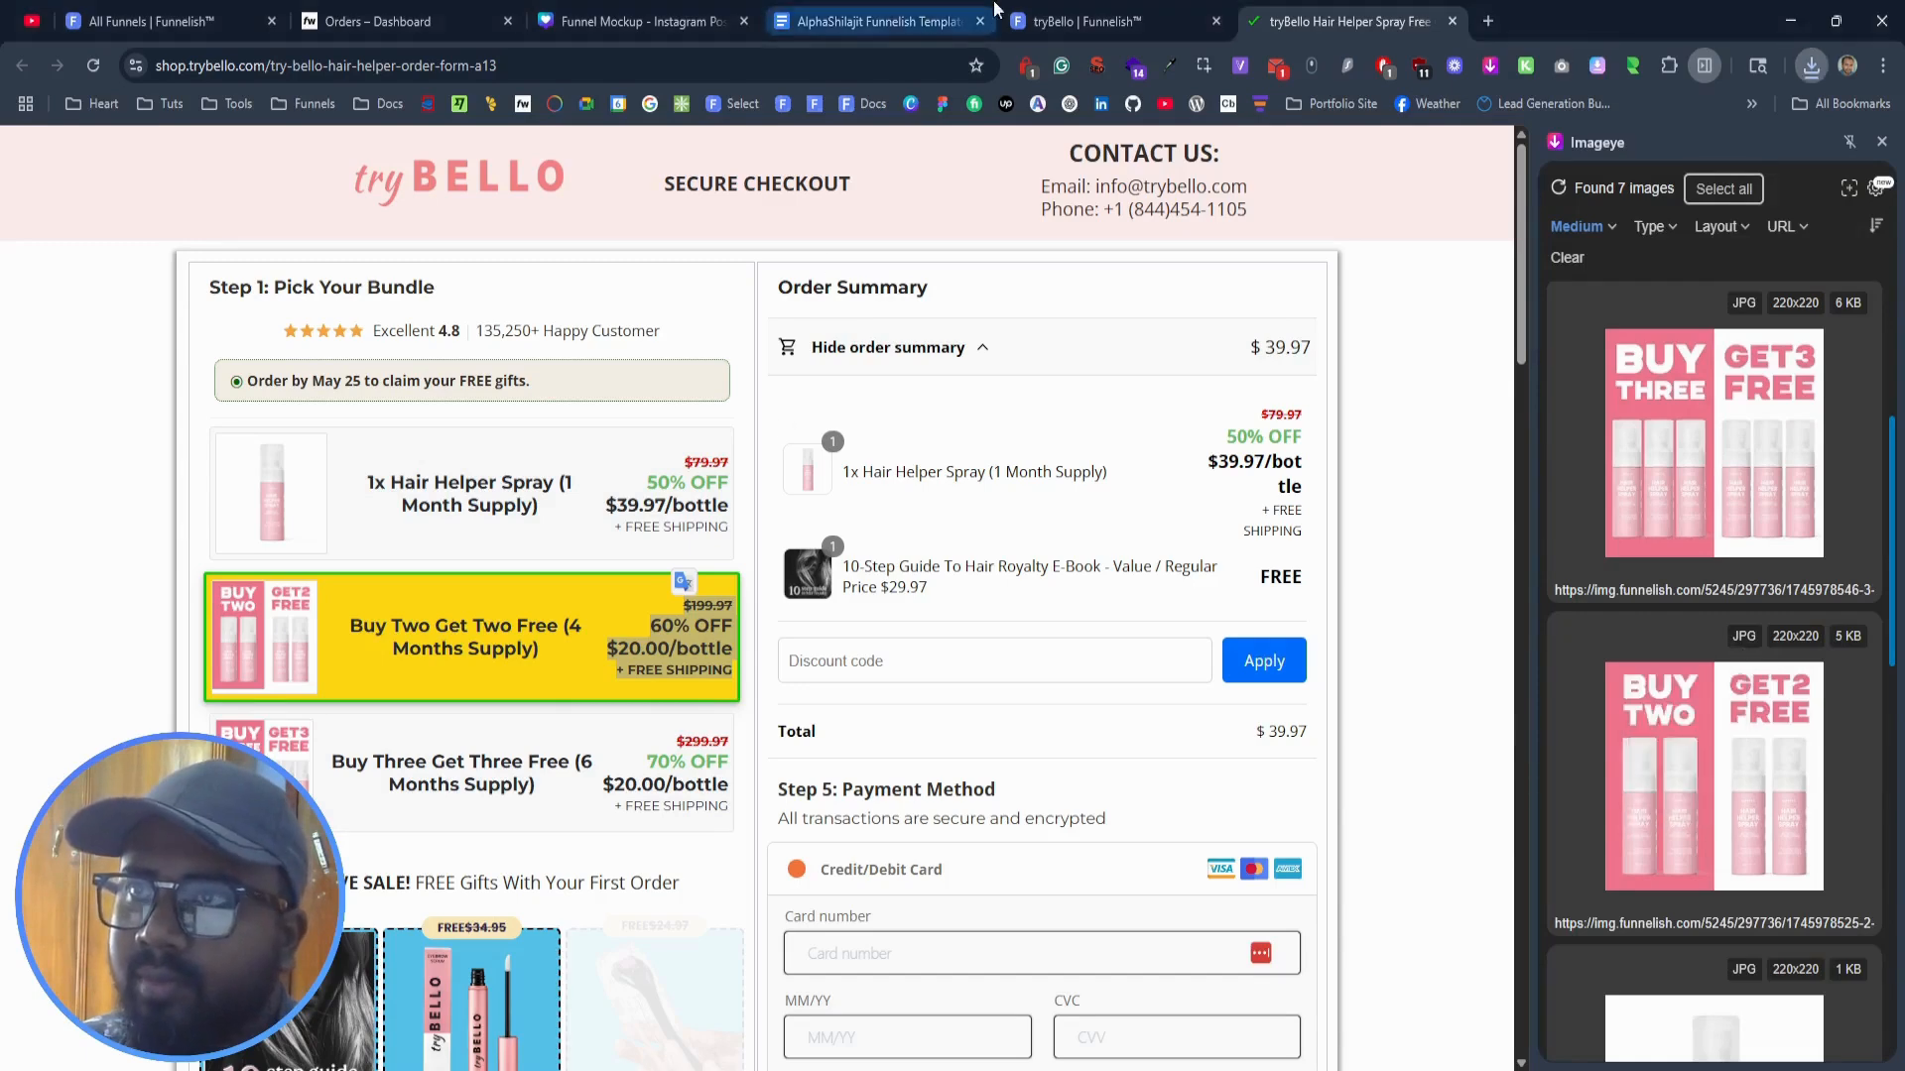
Step: Return to Funnelish, upload the downloaded Buy Two Get 2 Free image and set it as the product image
left_click(1112, 21)
left_click(1307, 245)
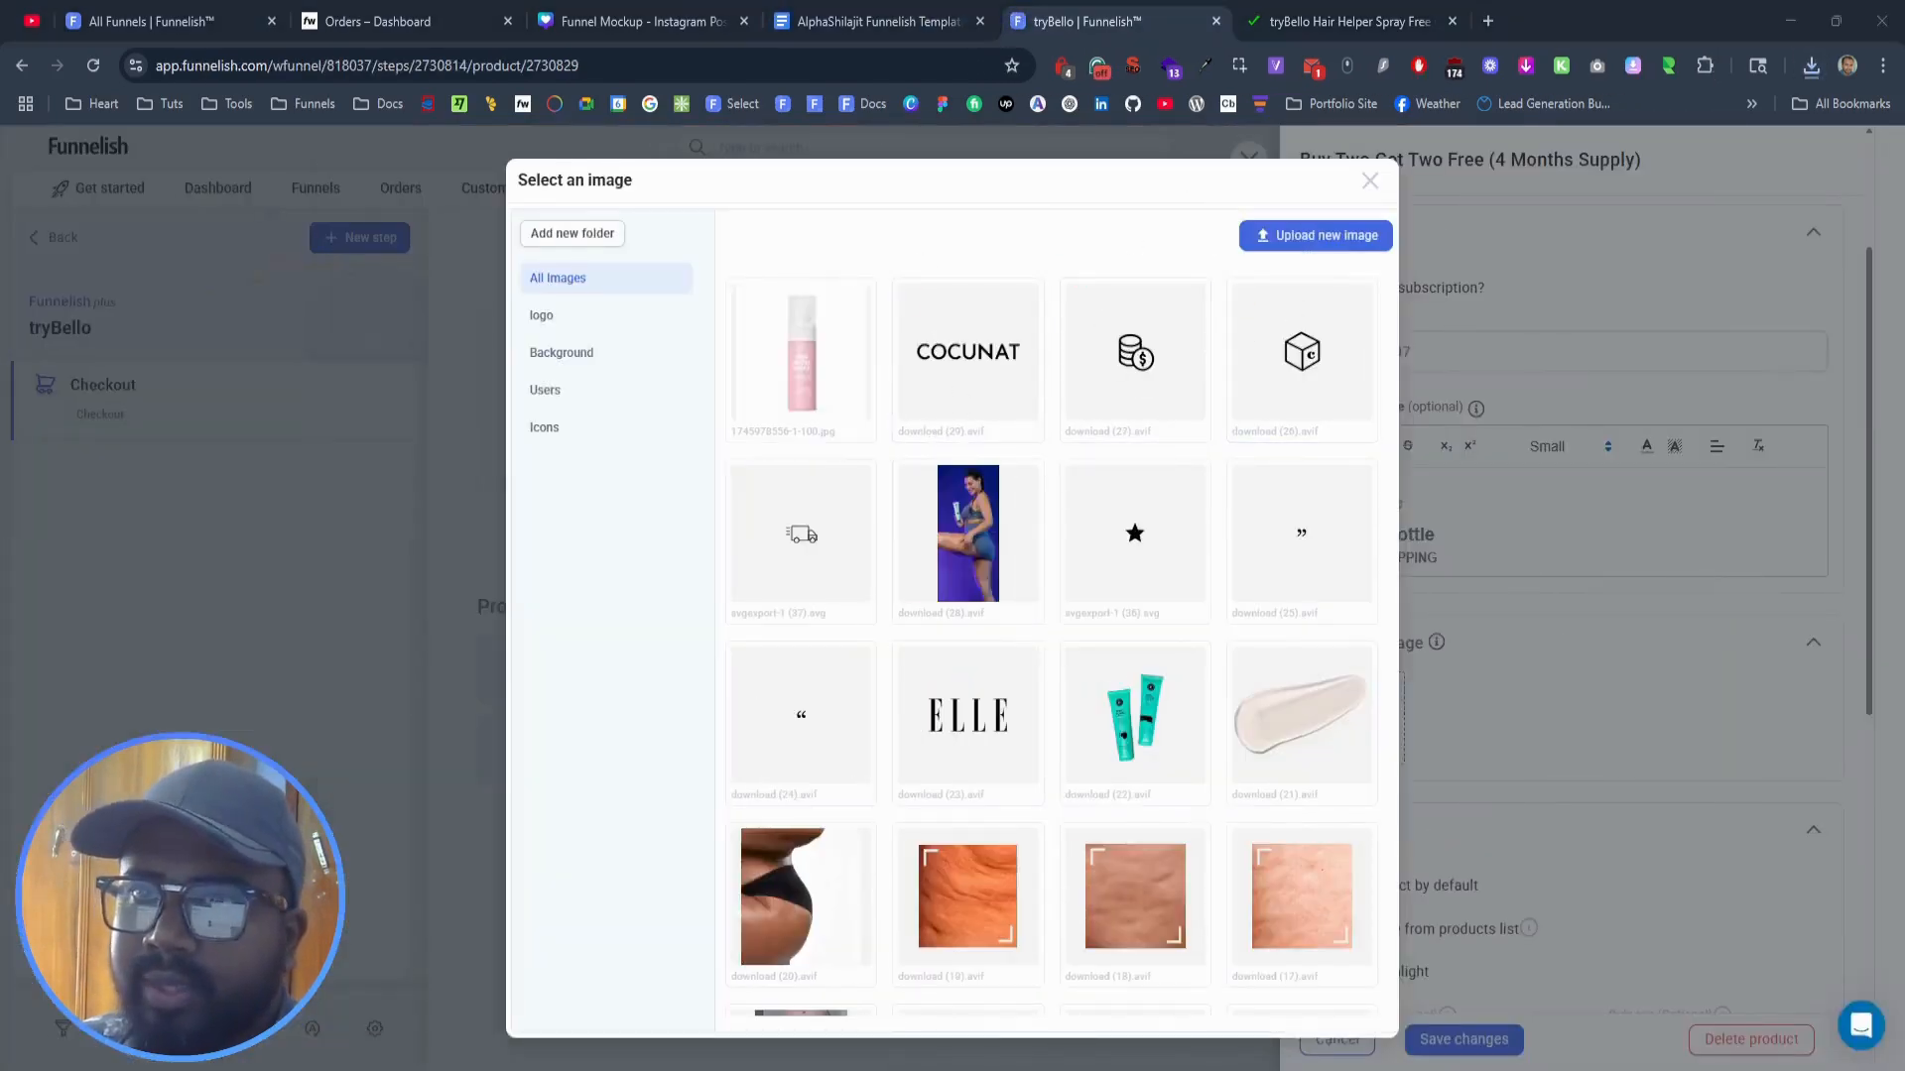
double_click(815, 544)
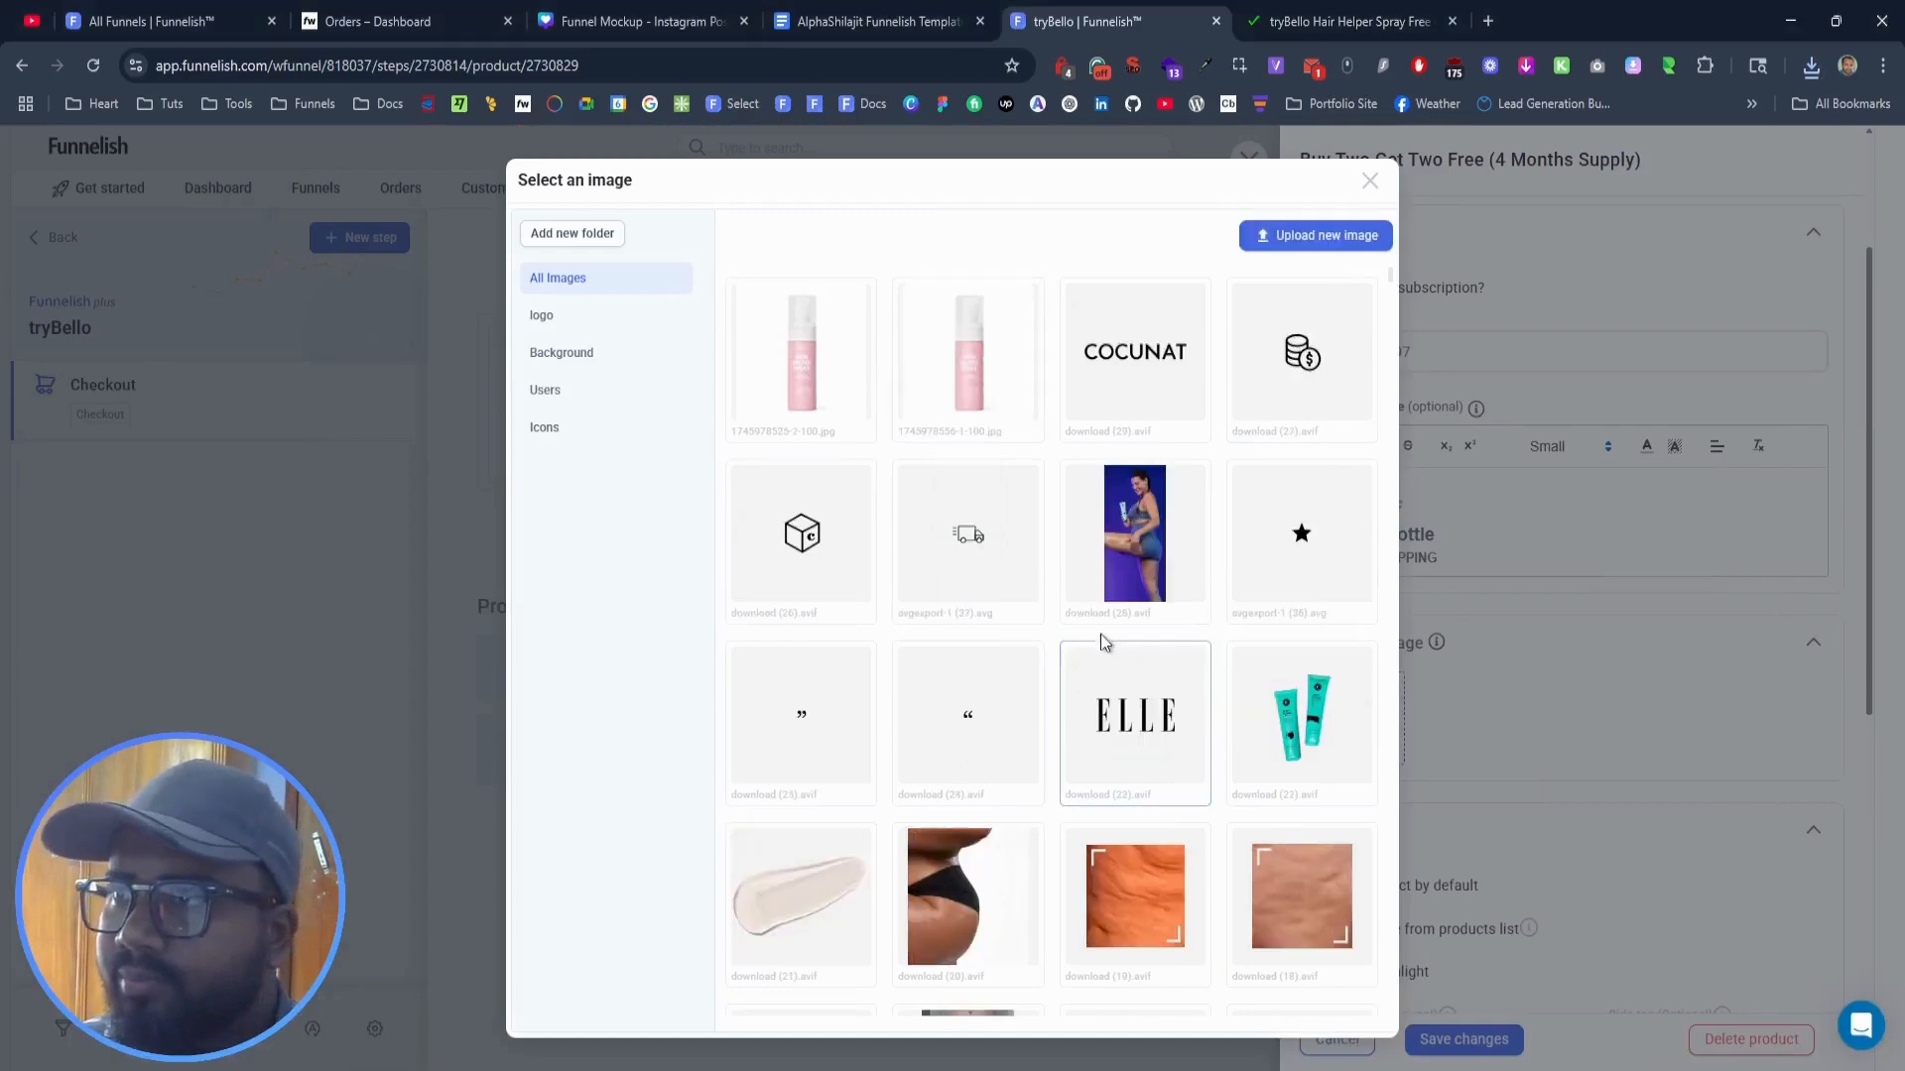
left_click(807, 383)
scroll(1489, 774, "down", 3)
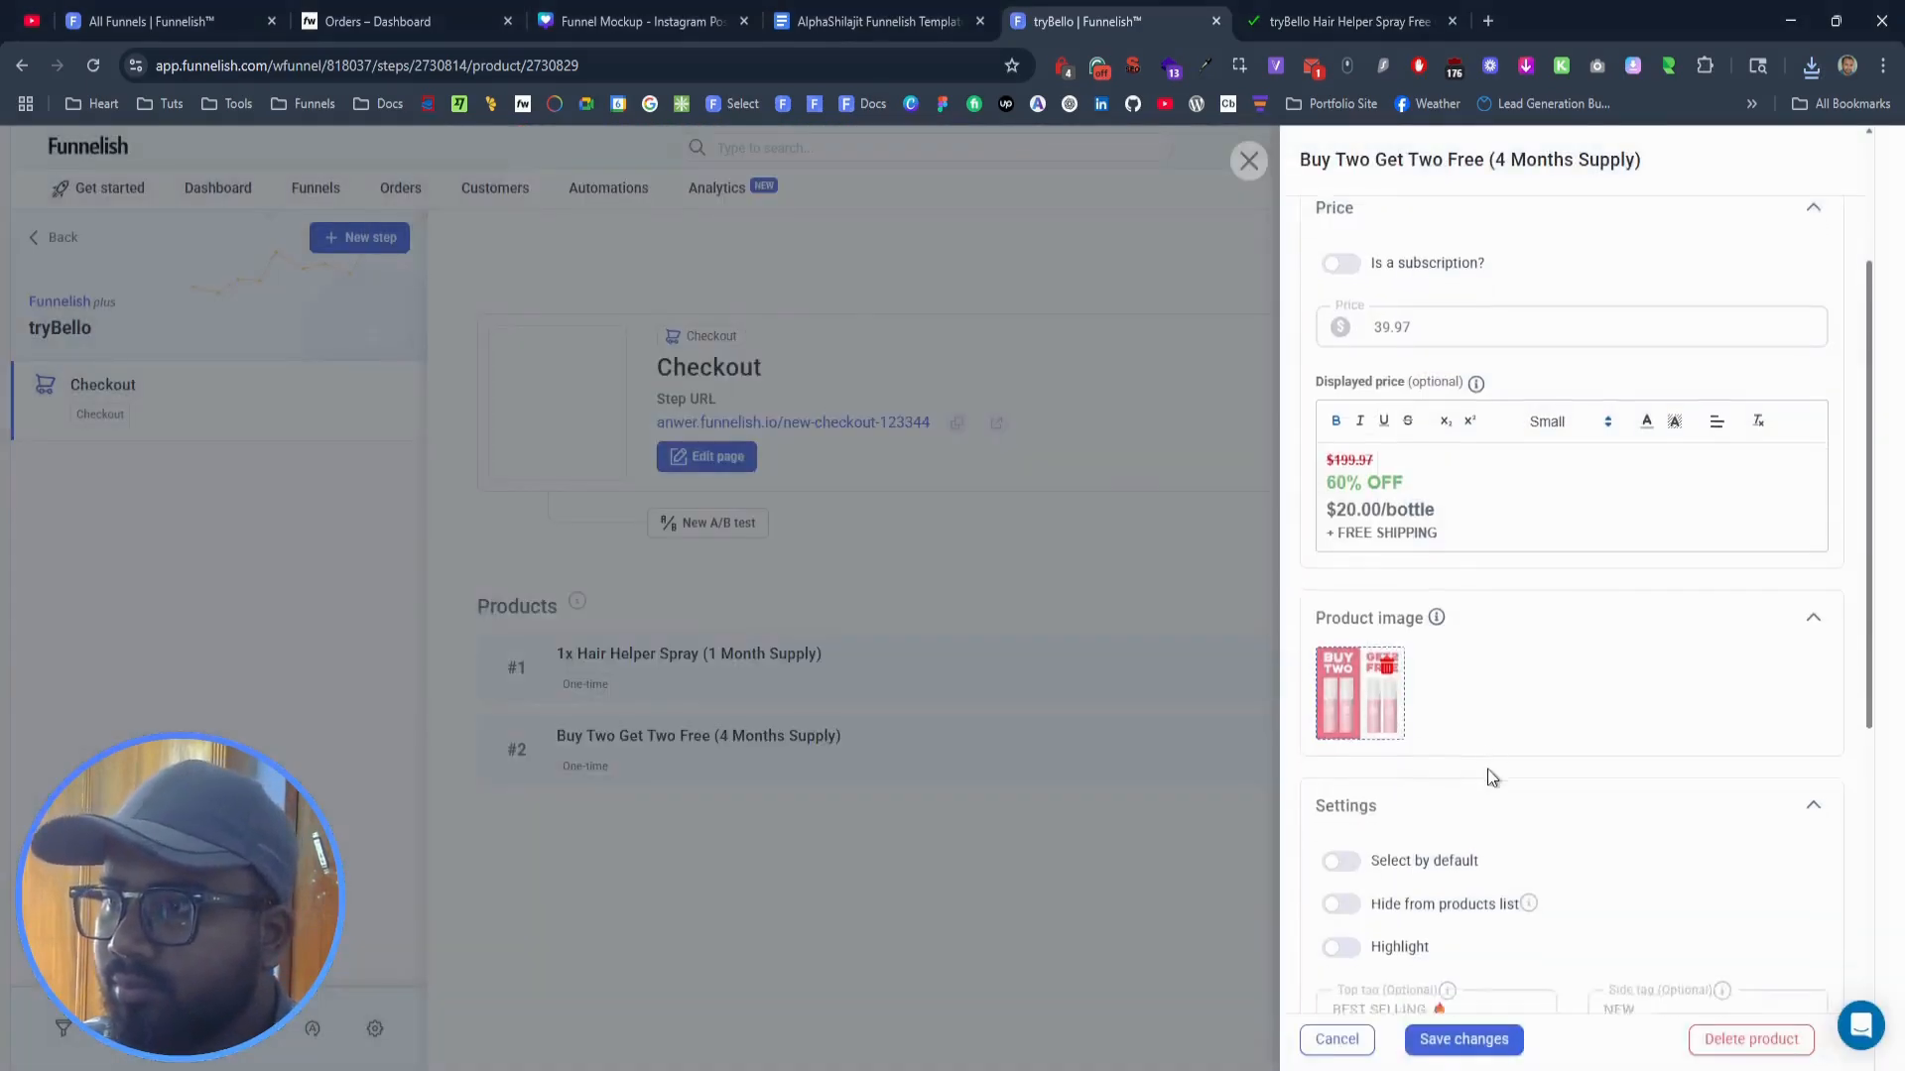
Step: Check the two-bottle bundle's styling on the tryBello form, enable Select by default and Highlight for its Funnelish product, and save
left_click(1345, 20)
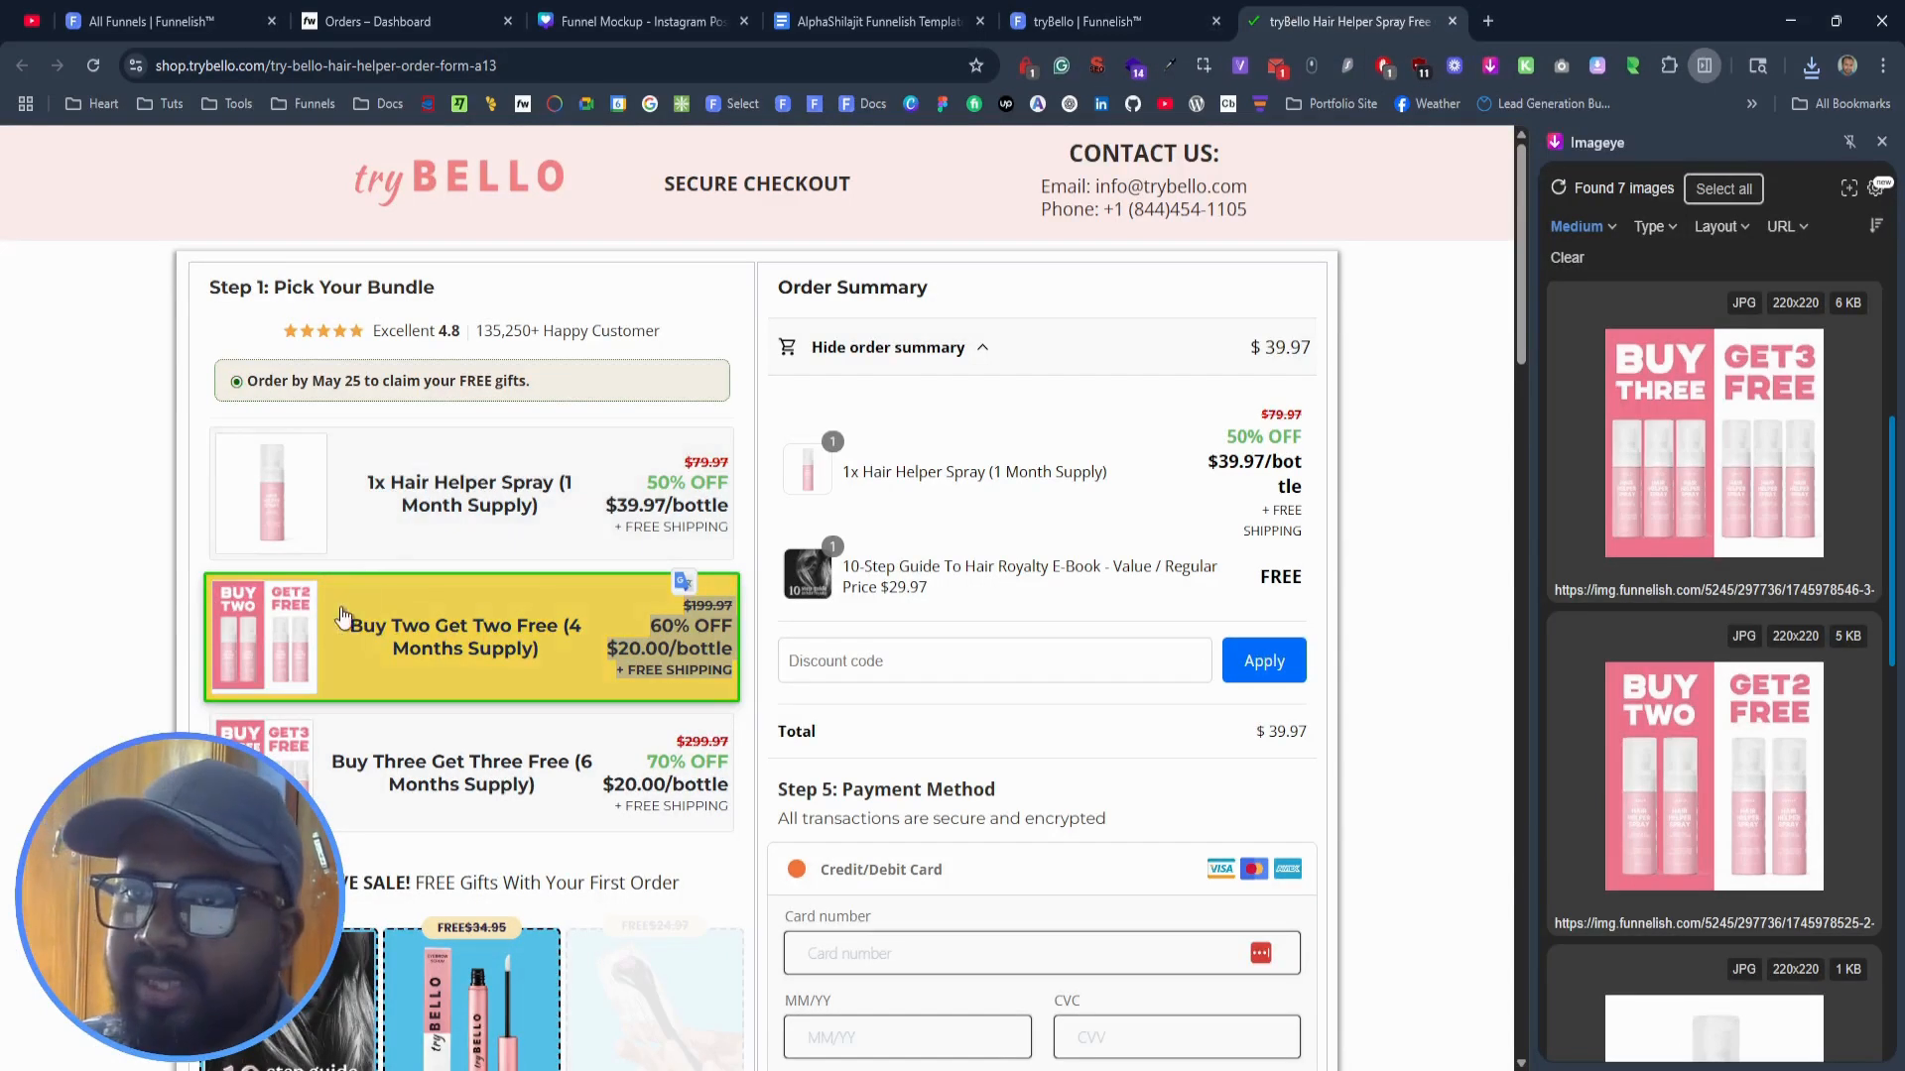
left_click(40, 639)
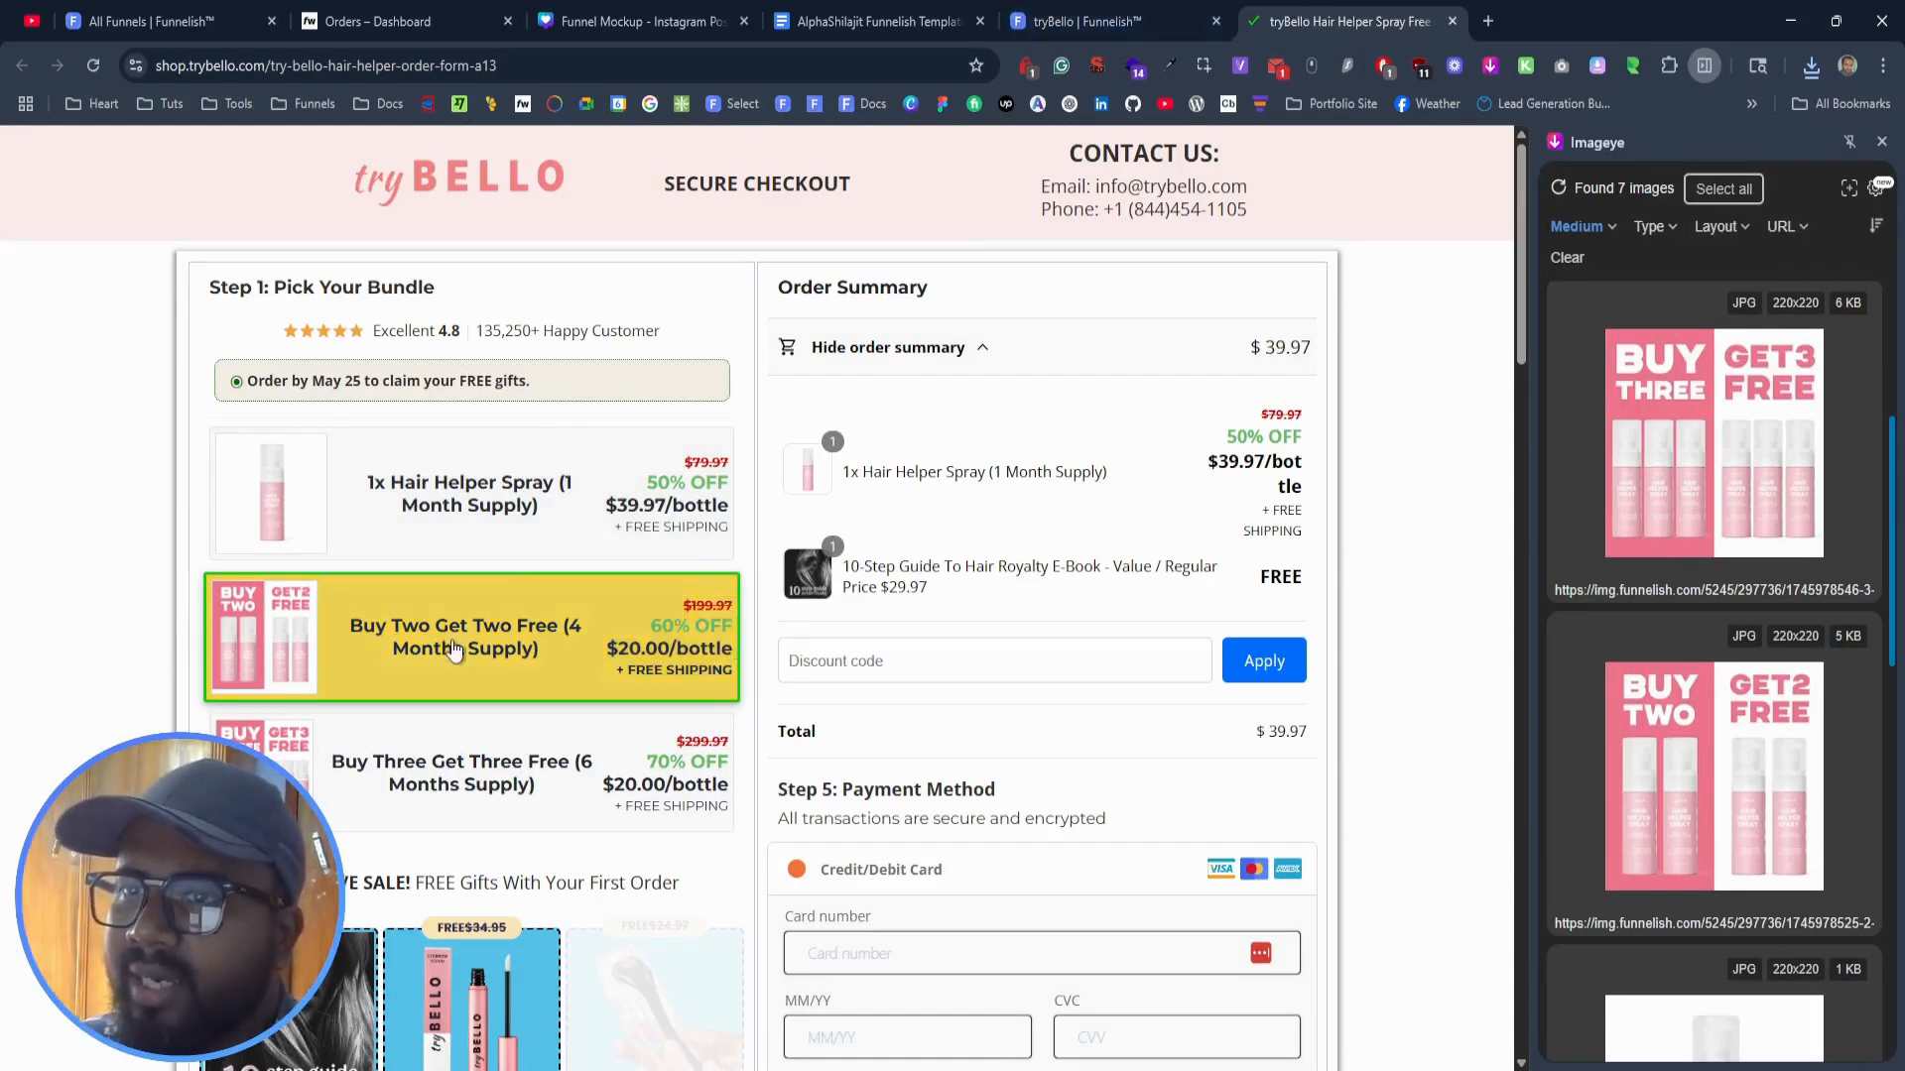
left_click(1111, 21)
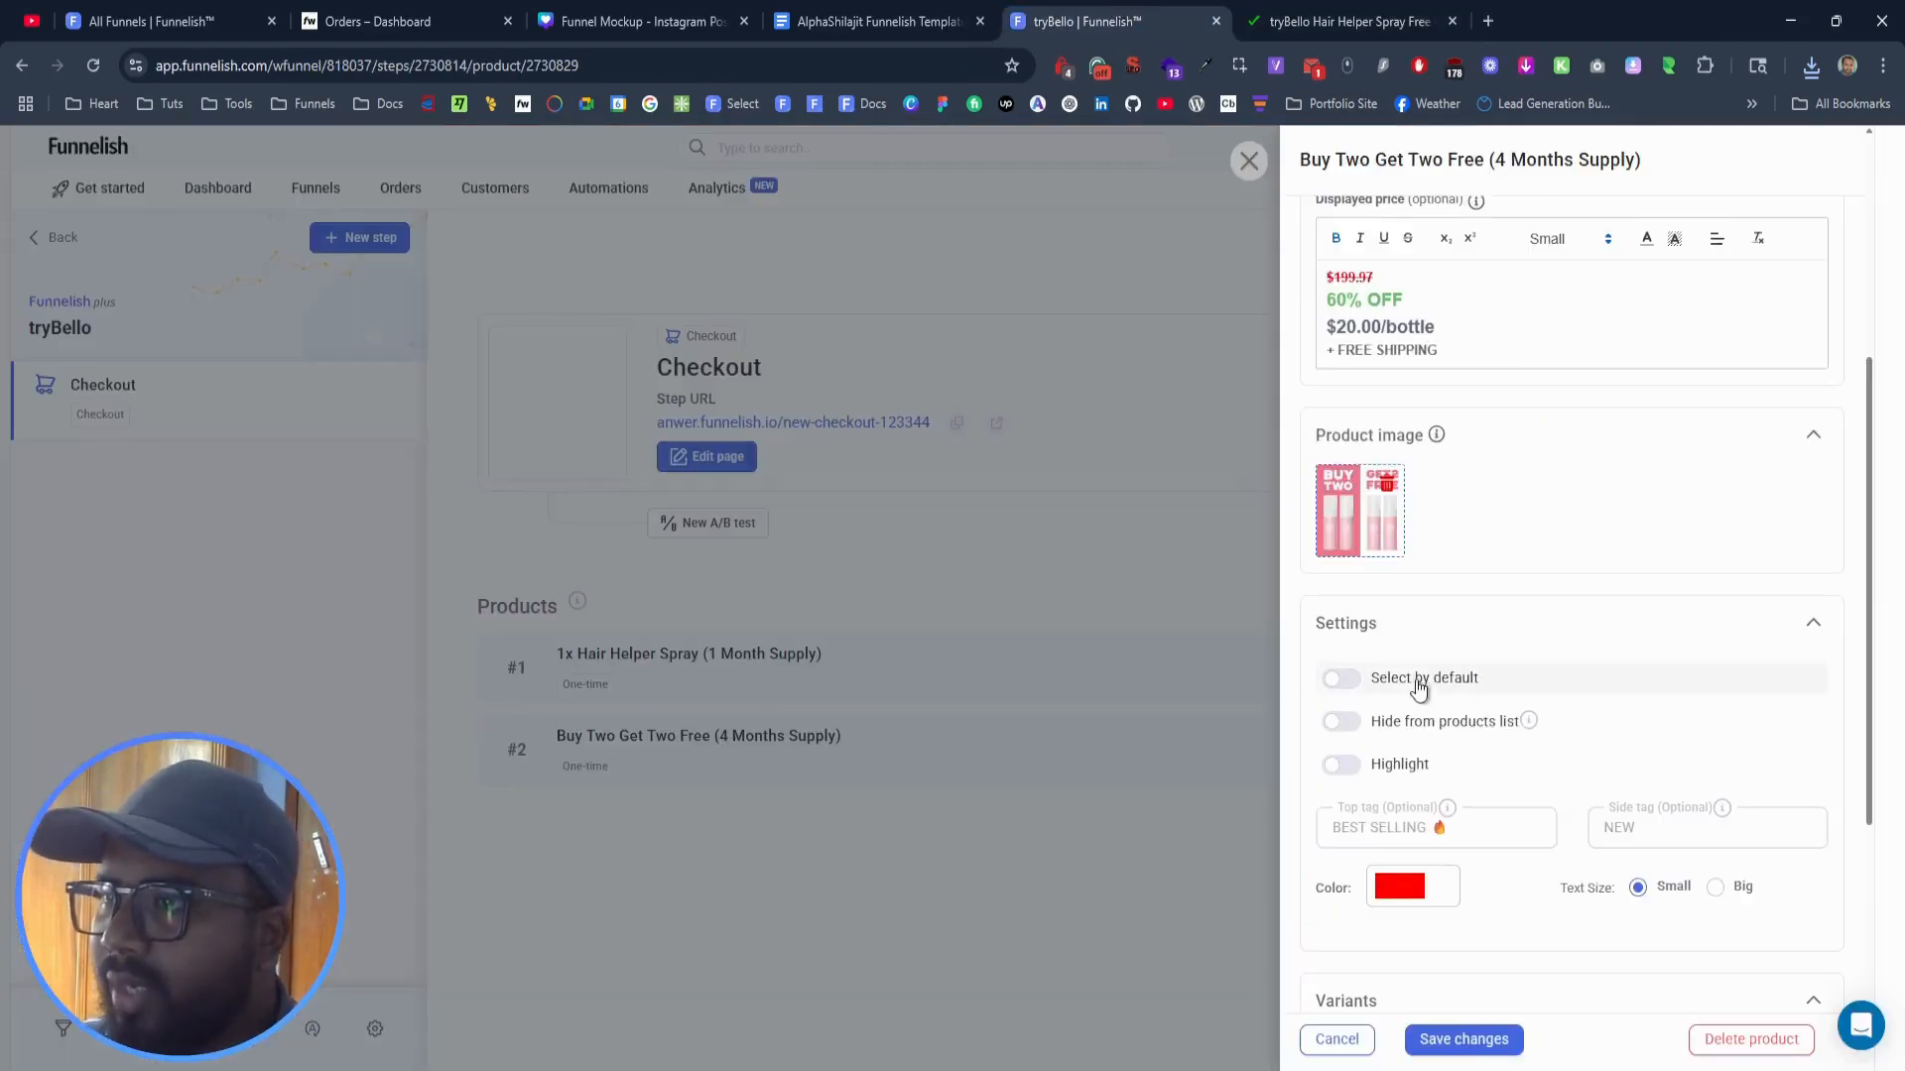
left_click(1354, 680)
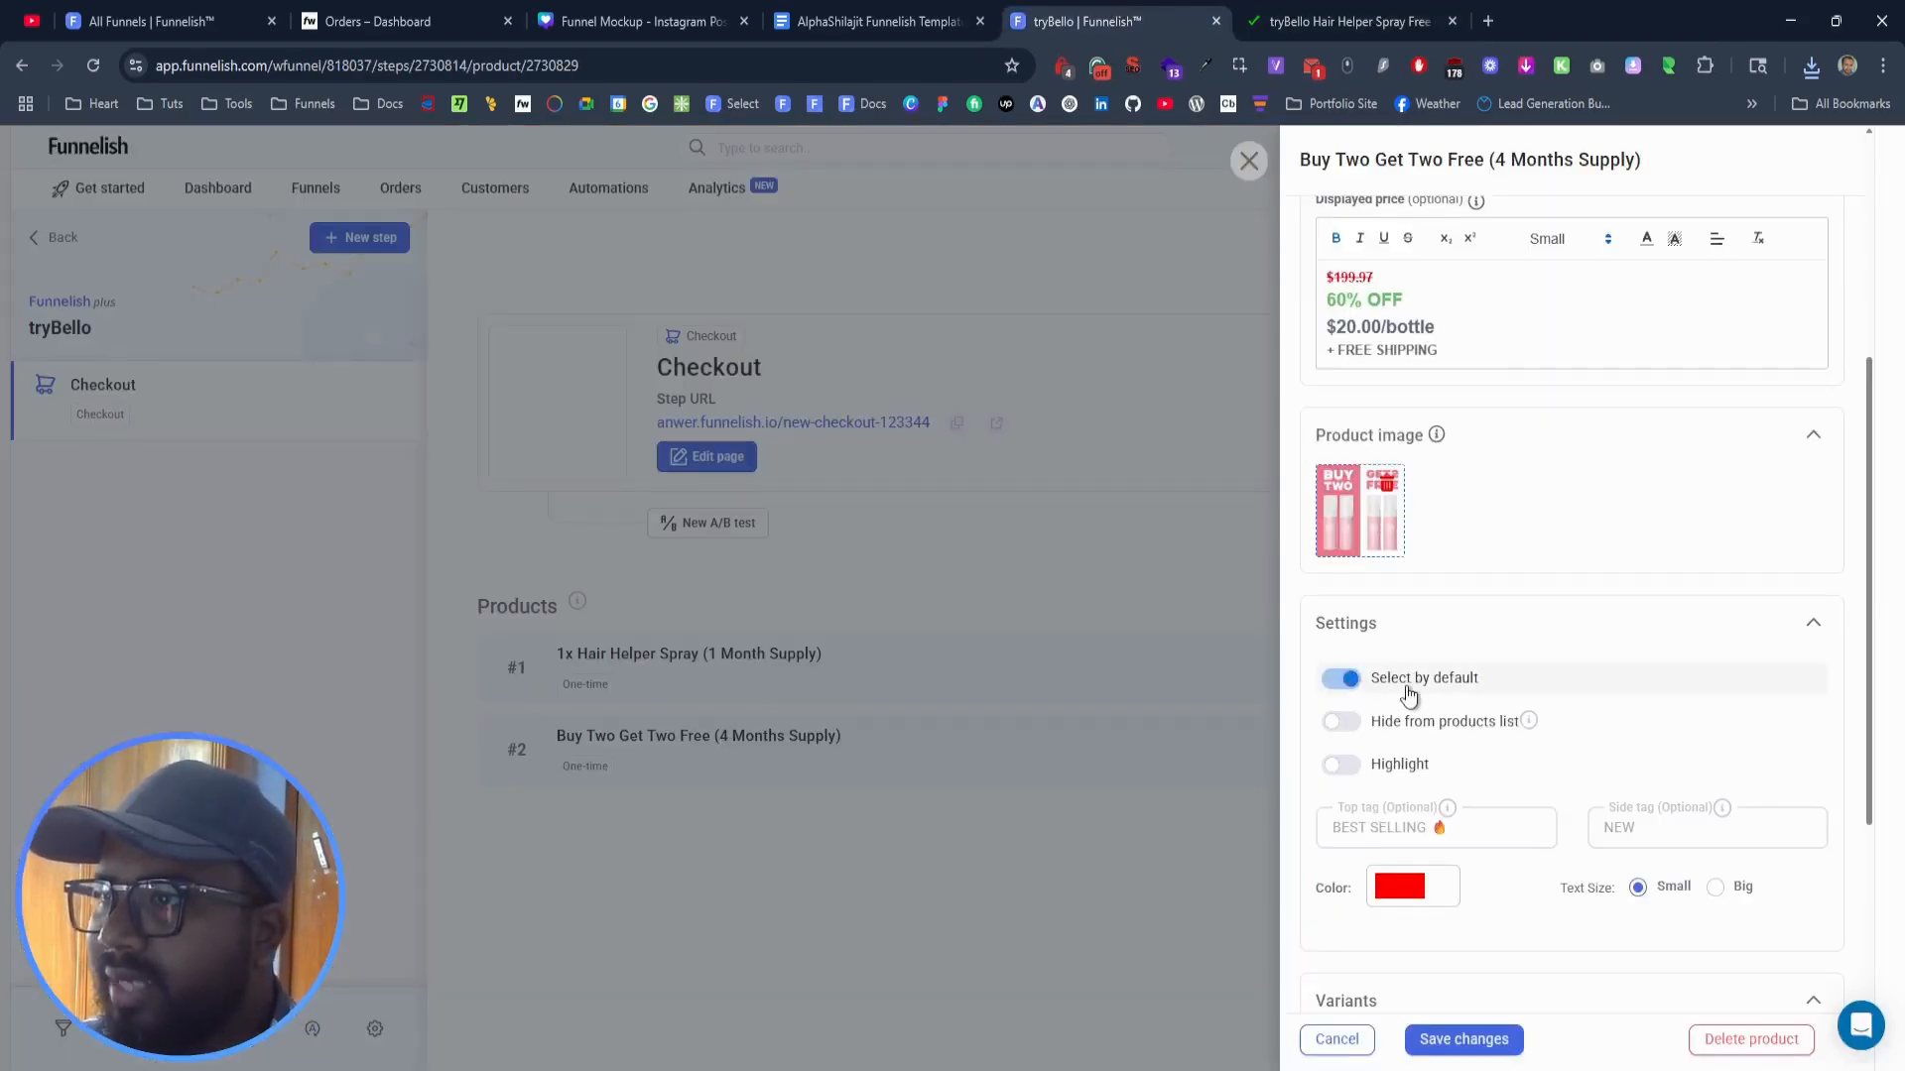
left_click(1401, 774)
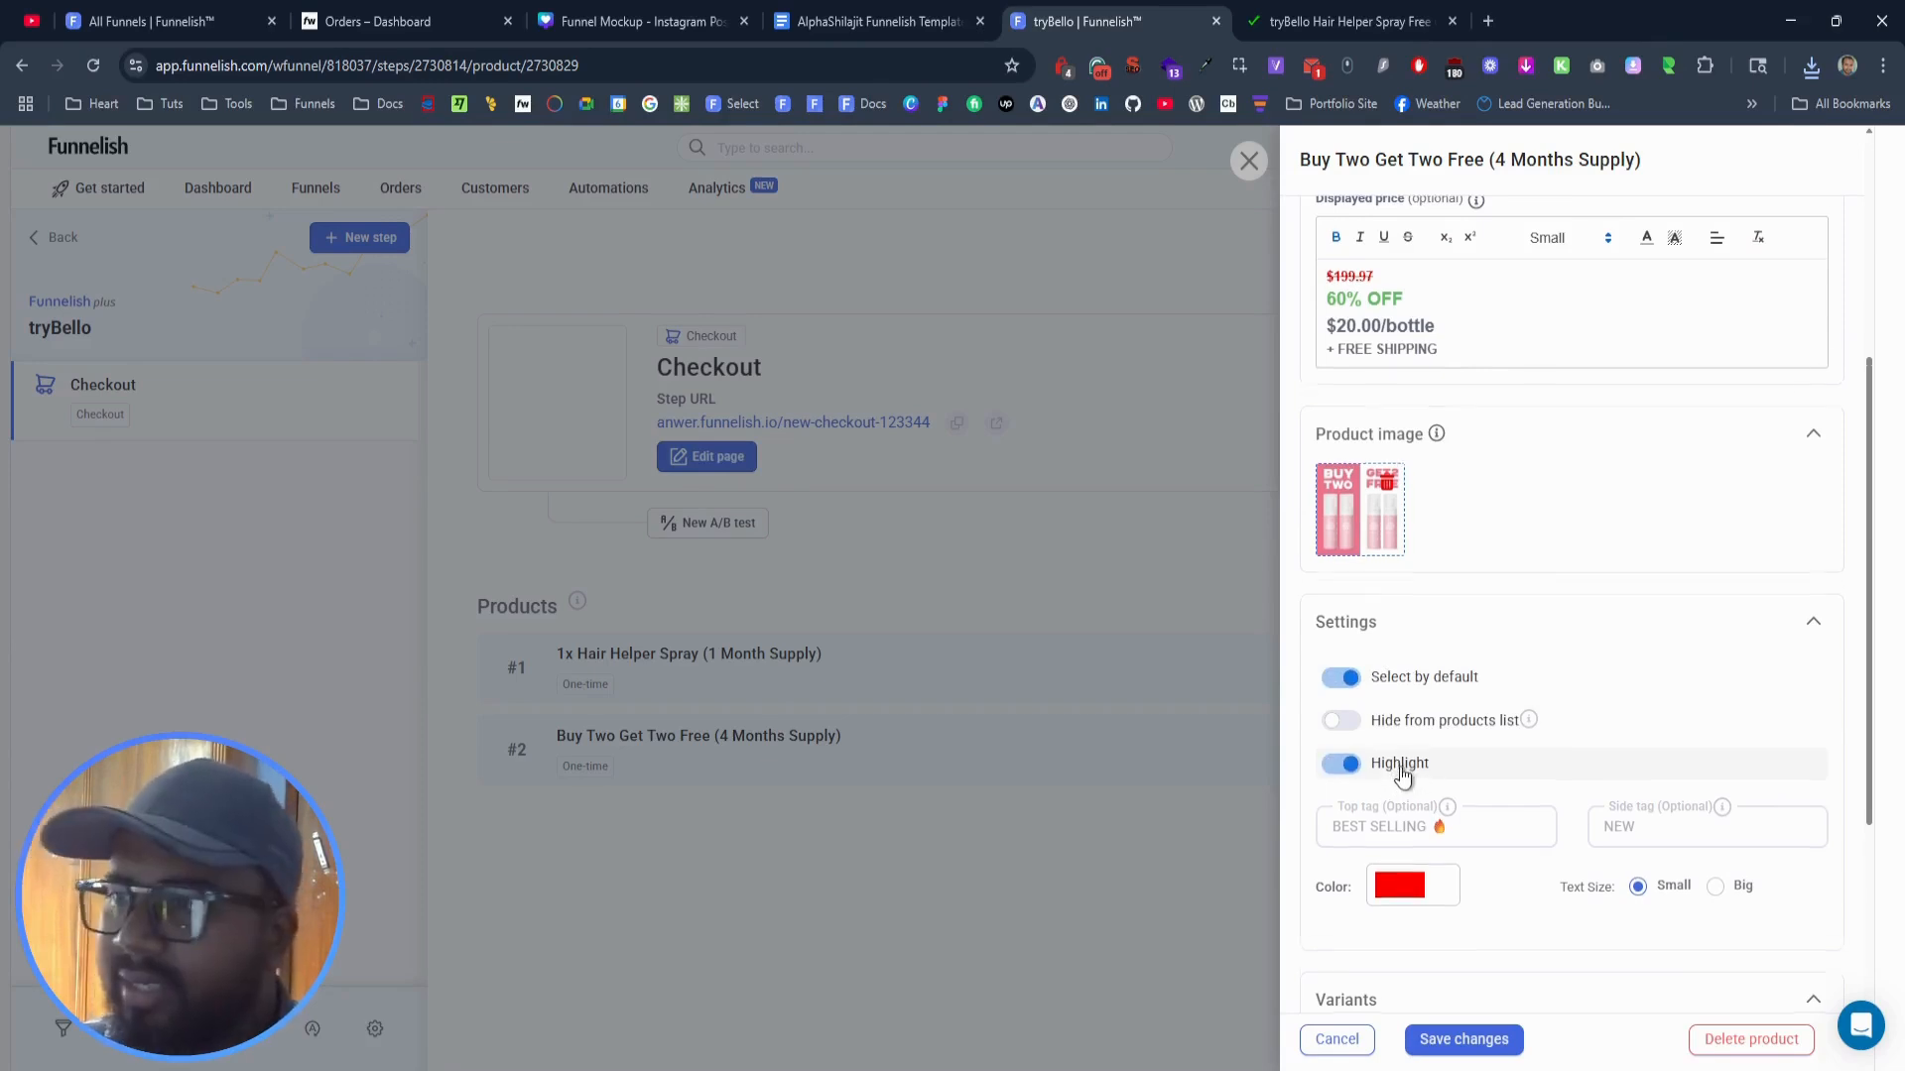
scroll(1399, 778, "down", 3)
scroll(1415, 872, "up", 5)
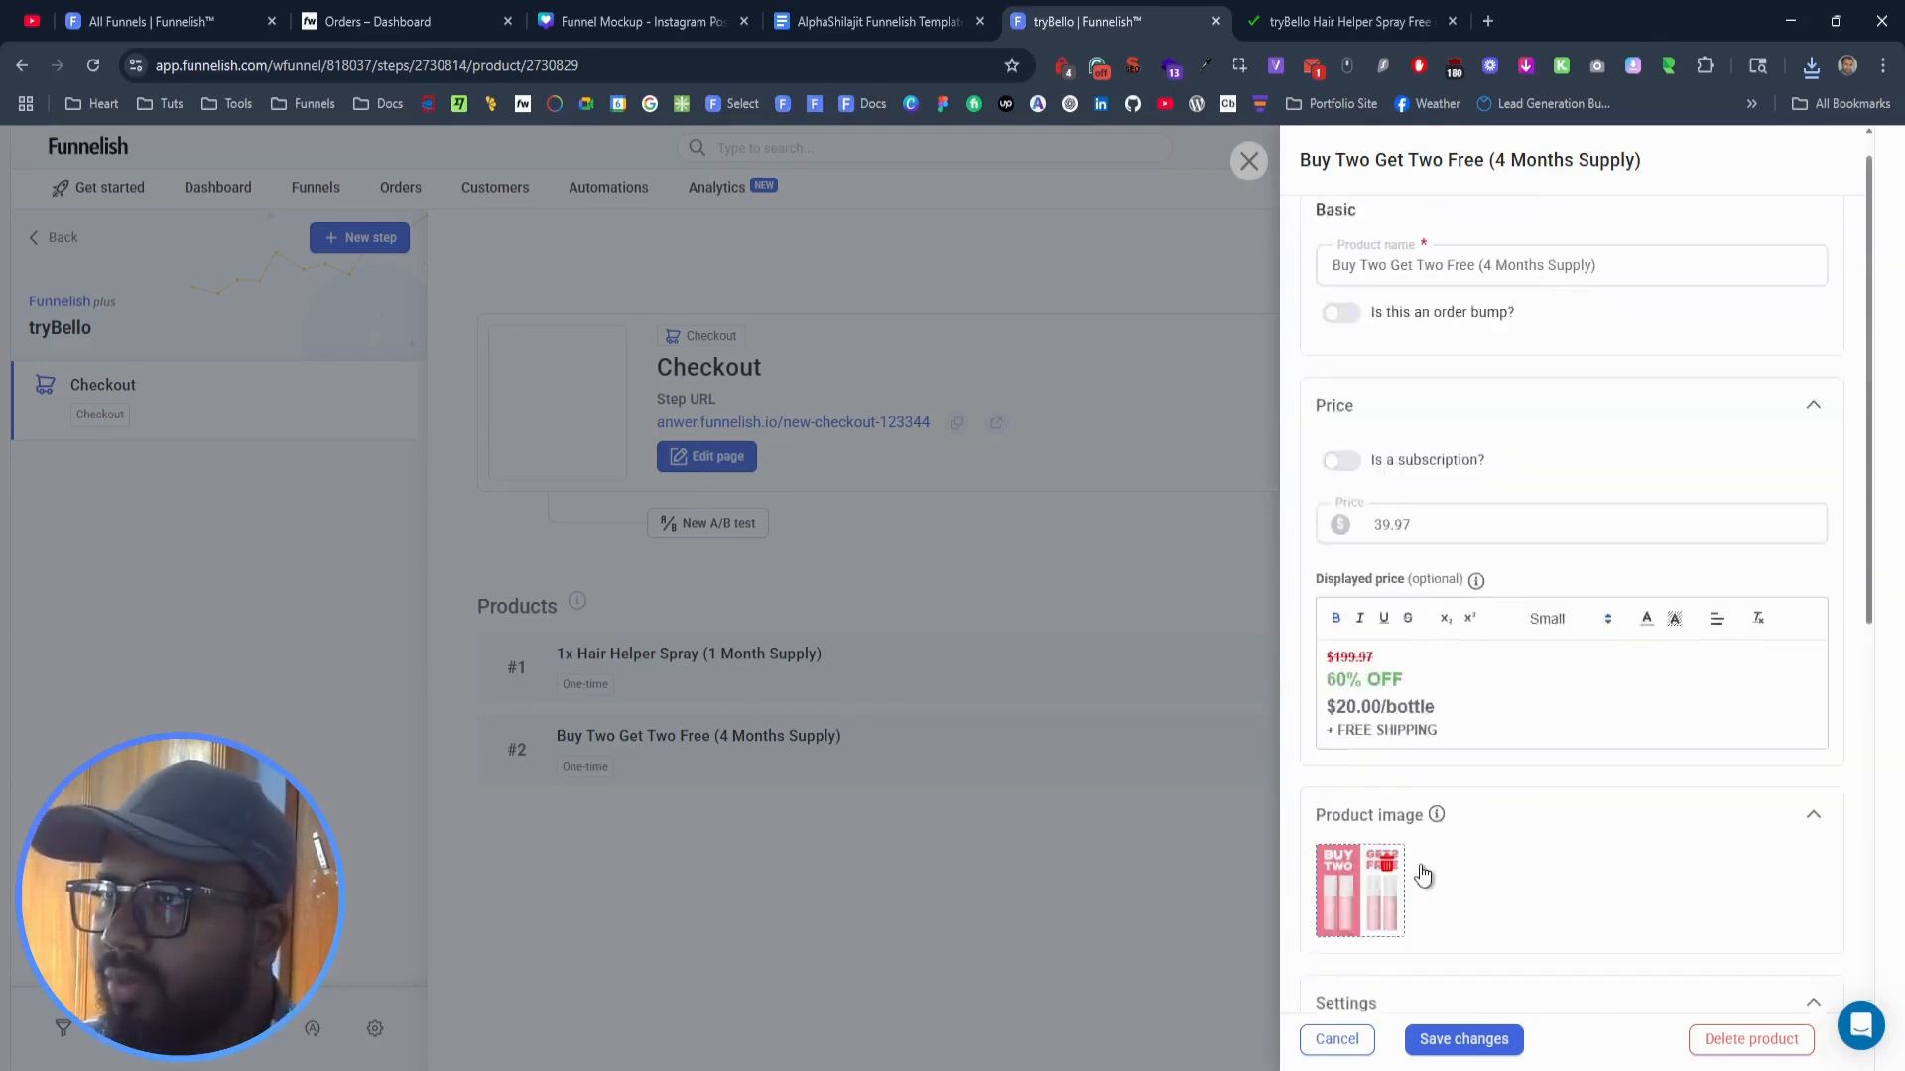
left_click(1463, 1039)
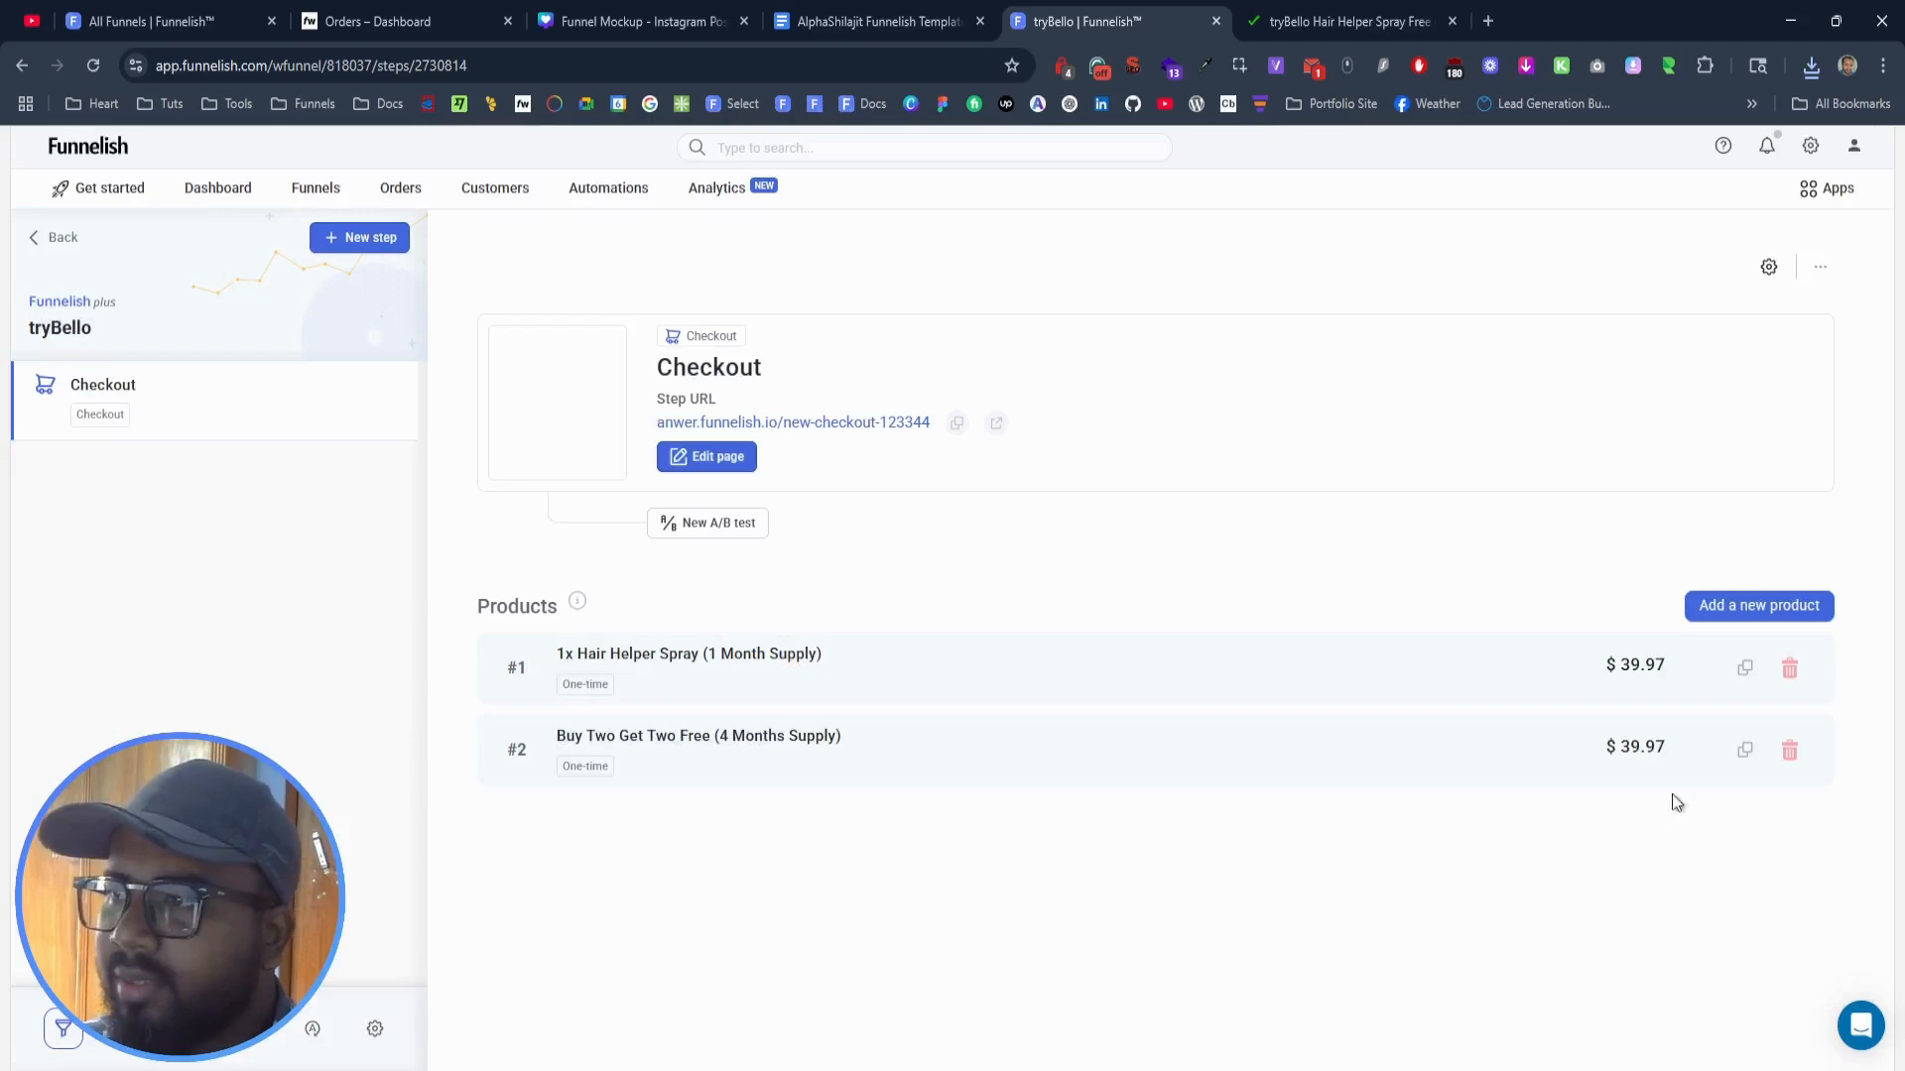
Step: Check the two-bottle bundle's order total on the tryBello form, set the matching Funnelish product's price to 79.97 and save
left_click(878, 742)
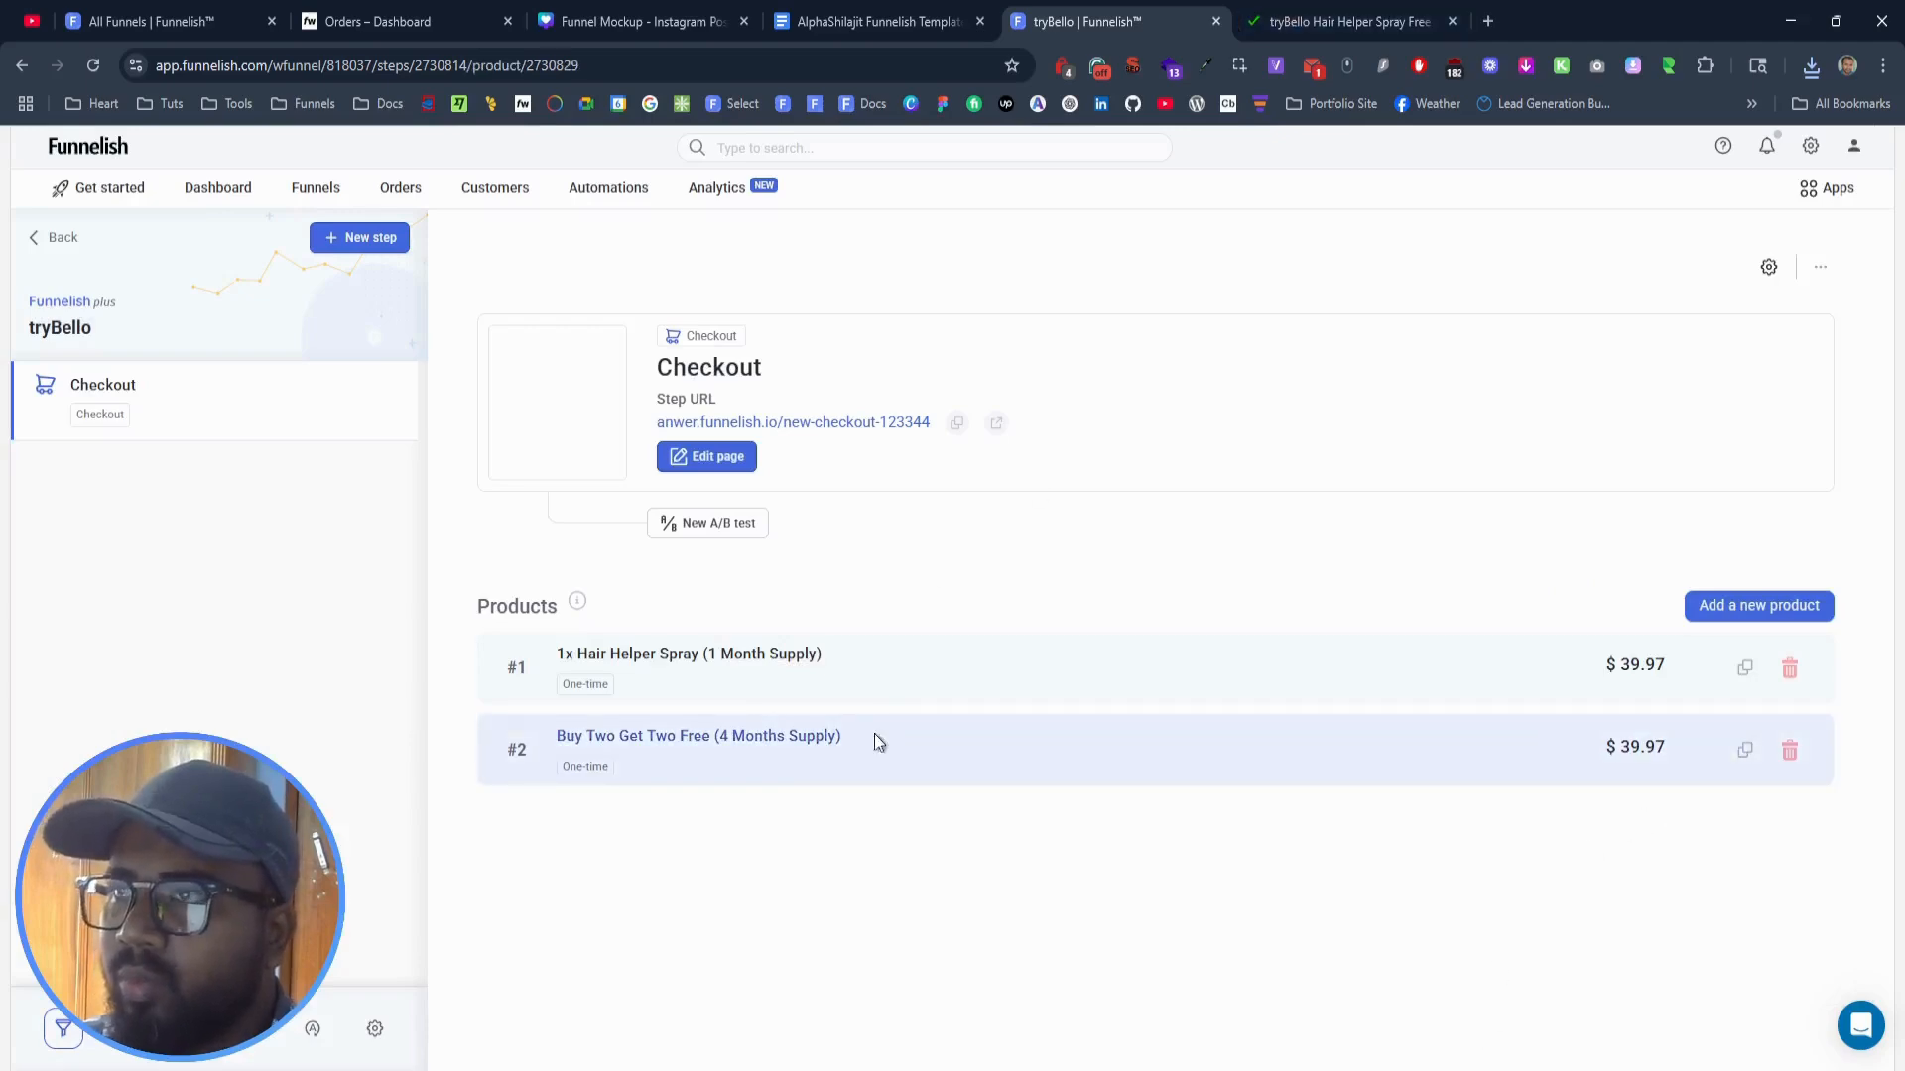
left_click(1344, 21)
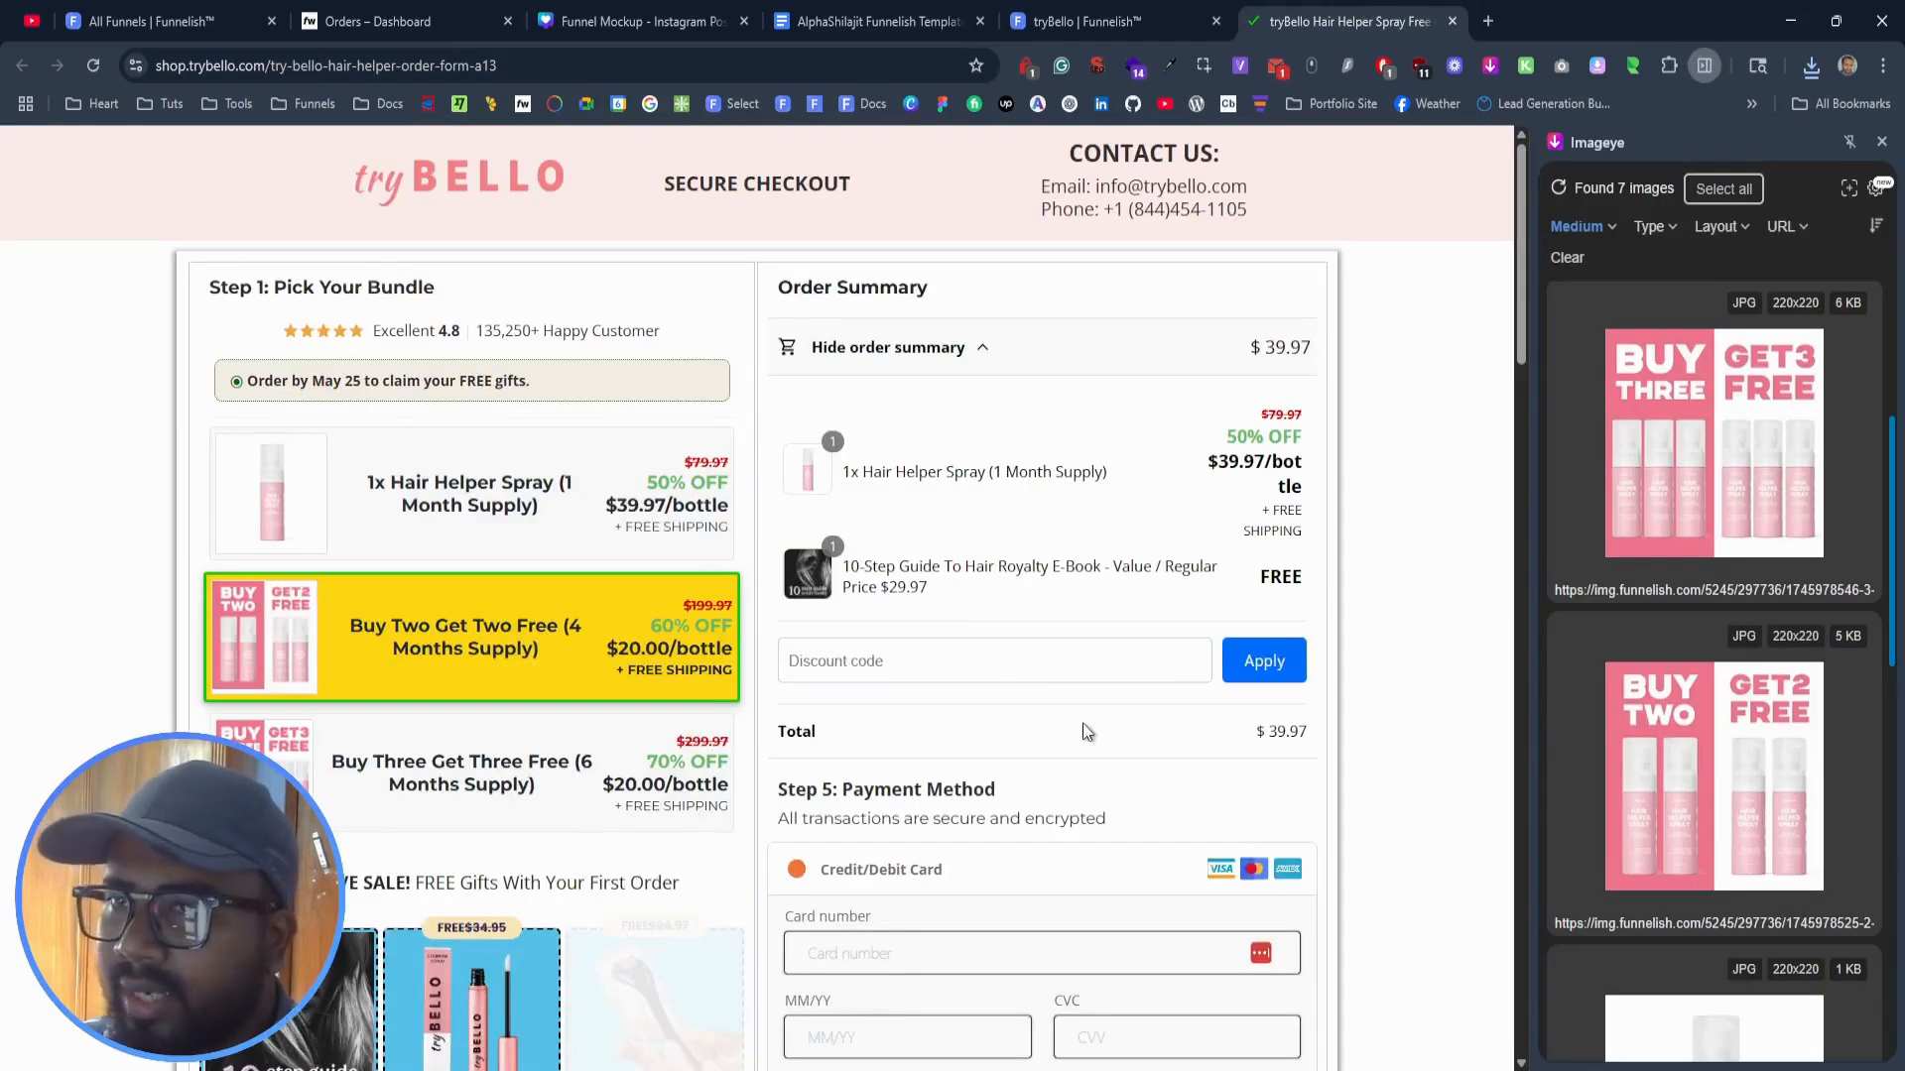
left_click(593, 515)
left_click(568, 638)
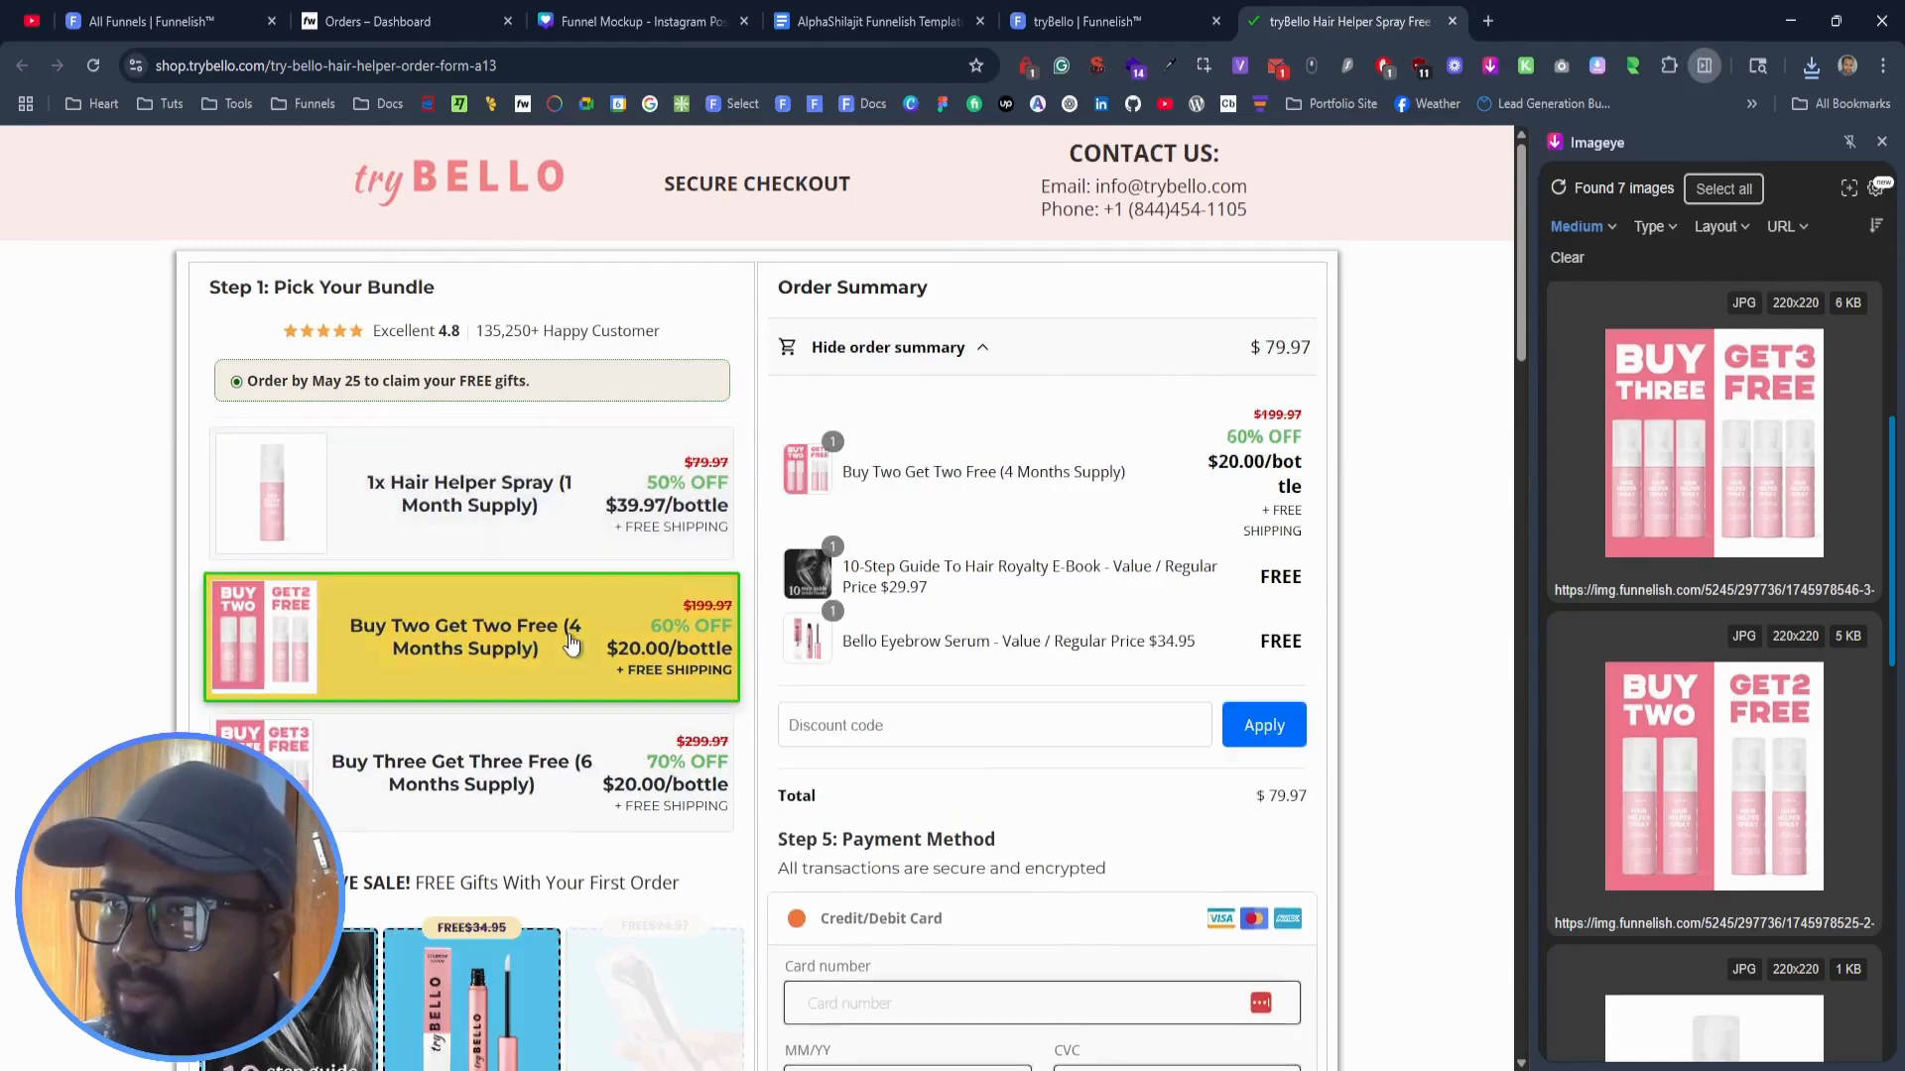
left_click(560, 515)
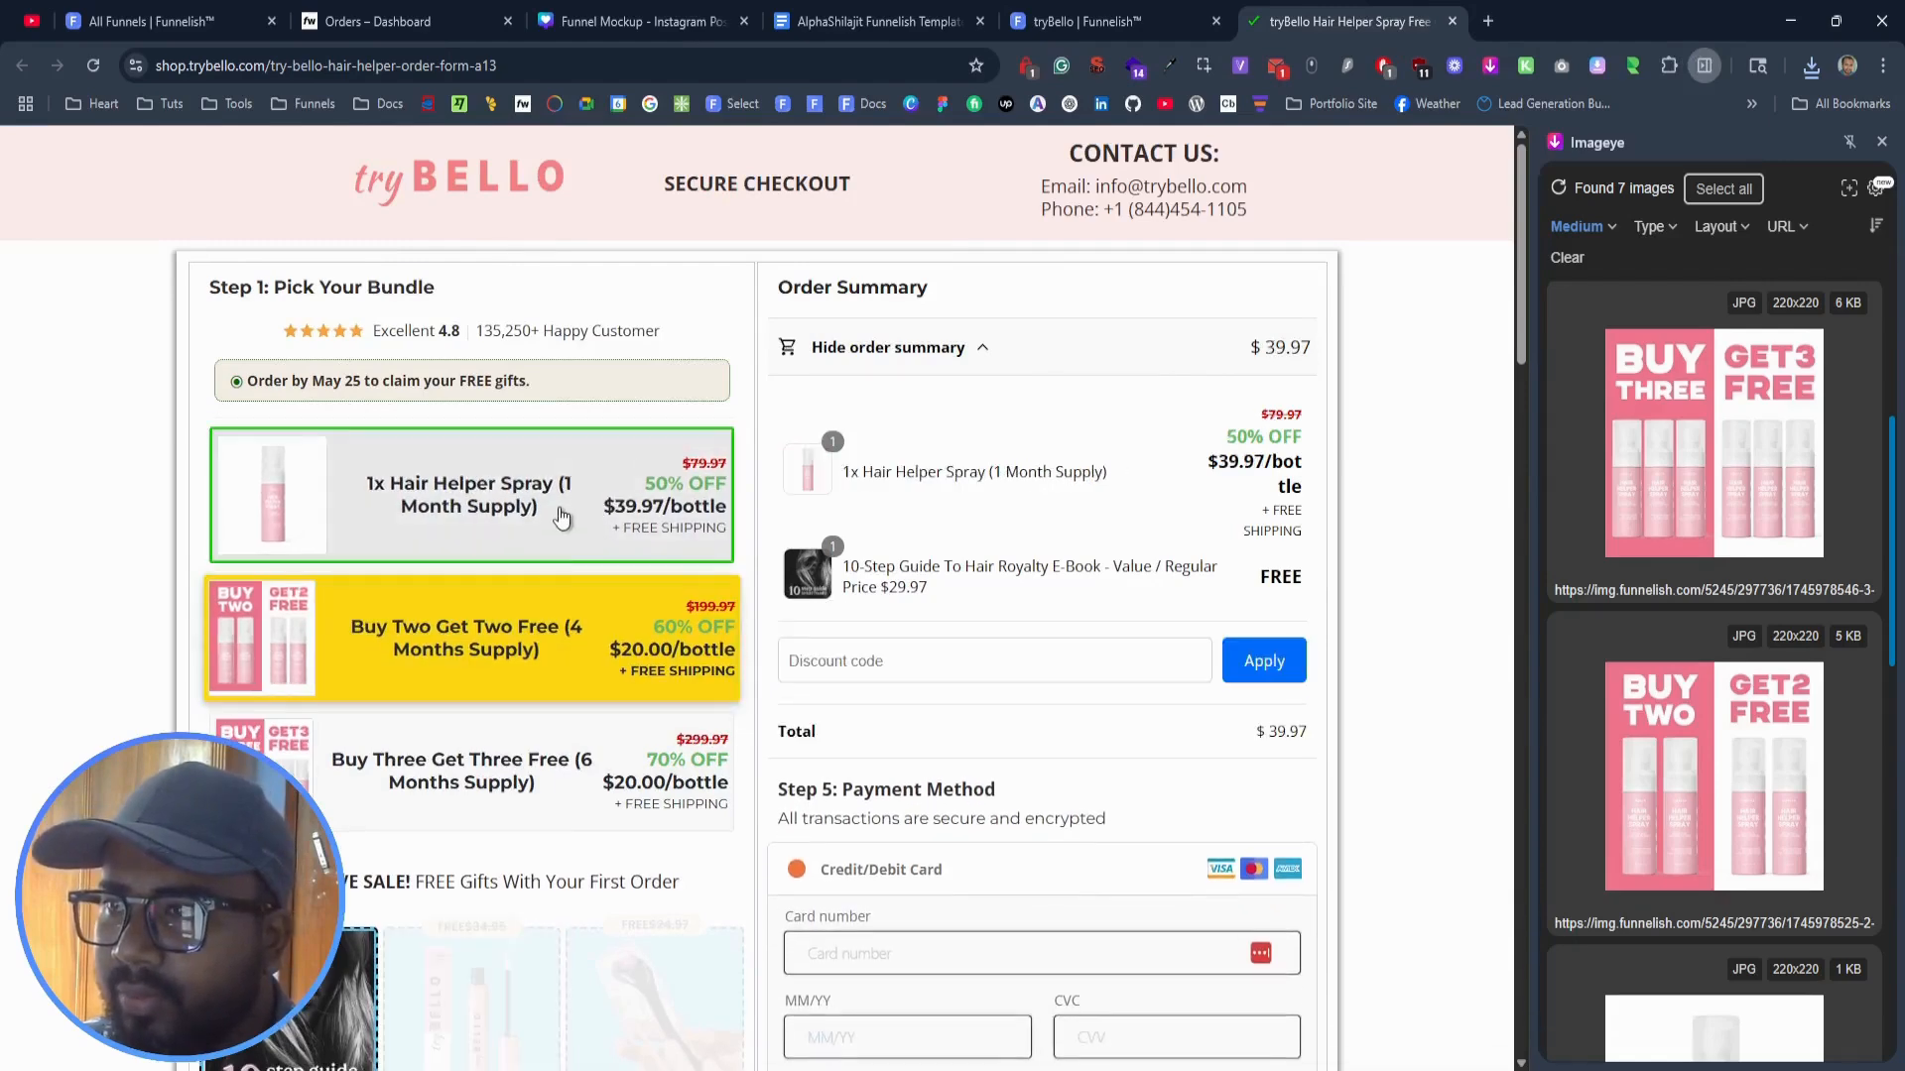
left_click(553, 663)
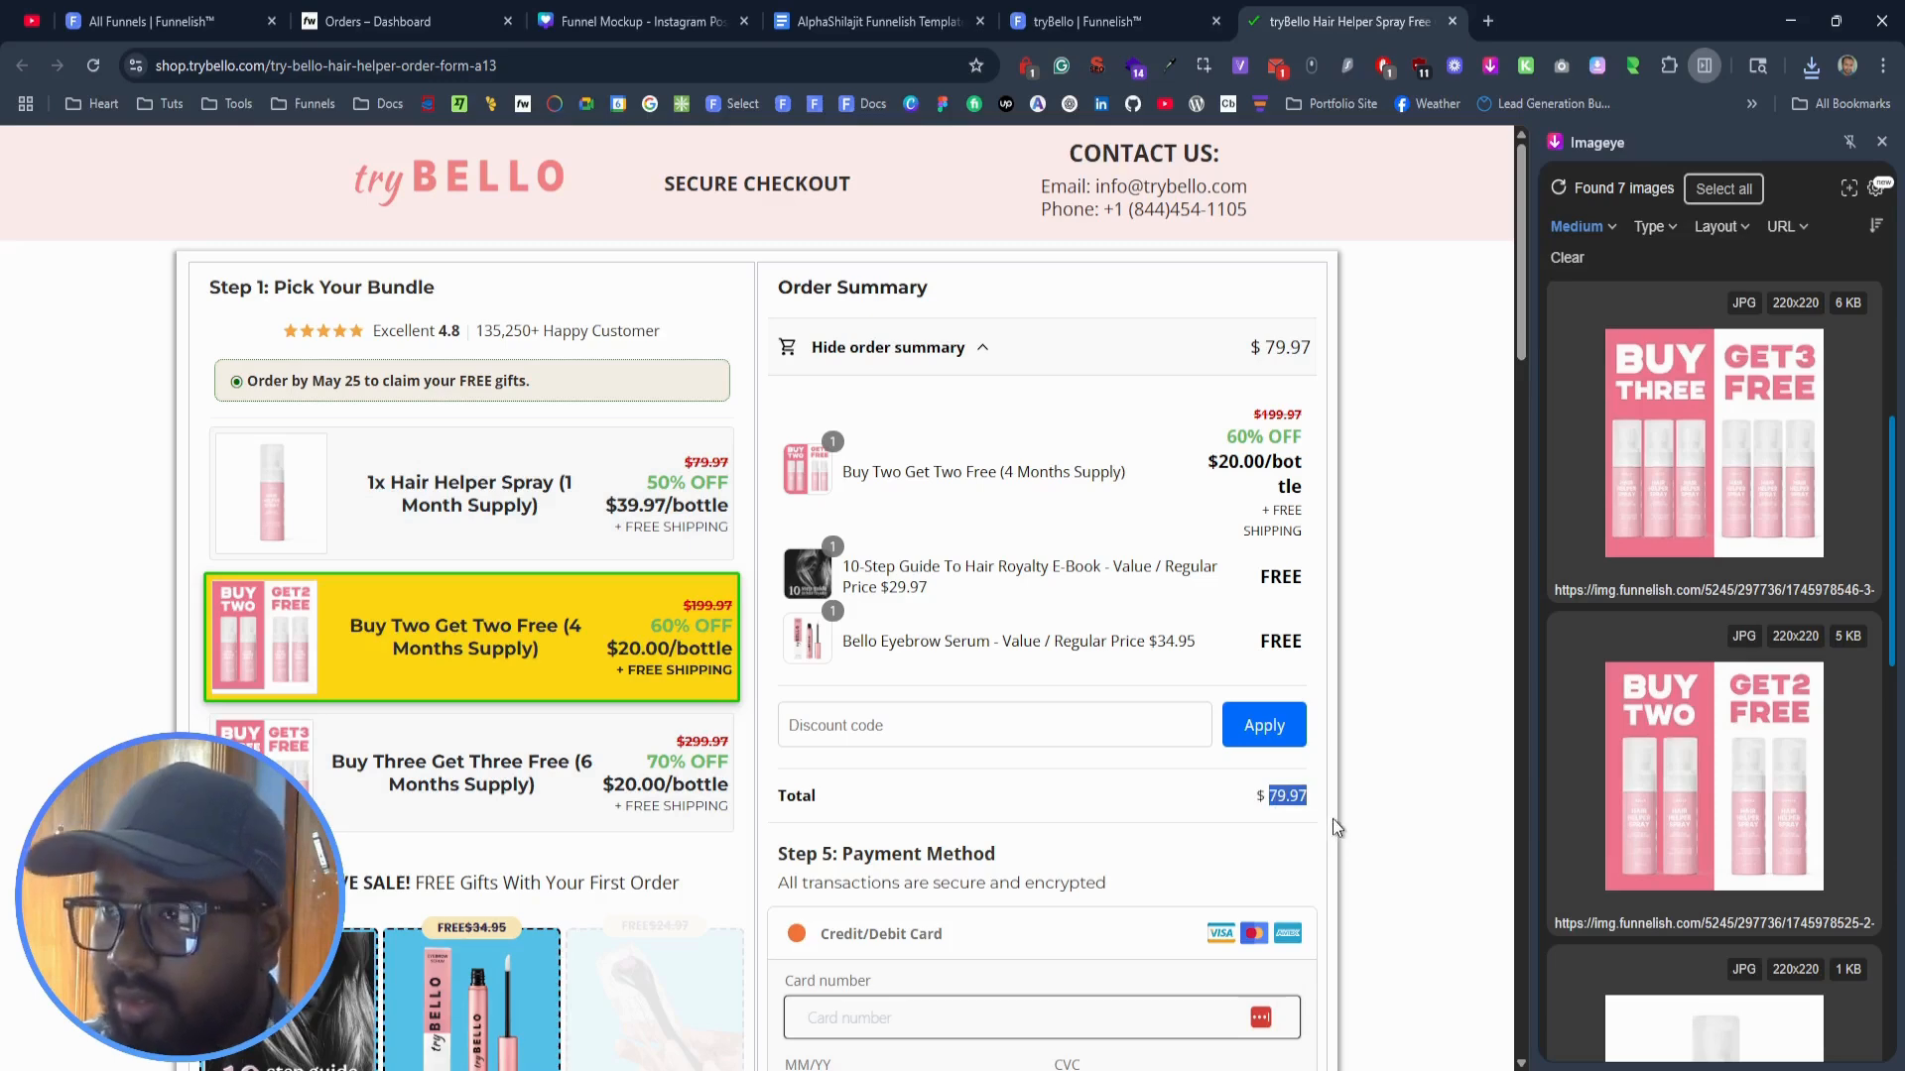
left_click(1085, 14)
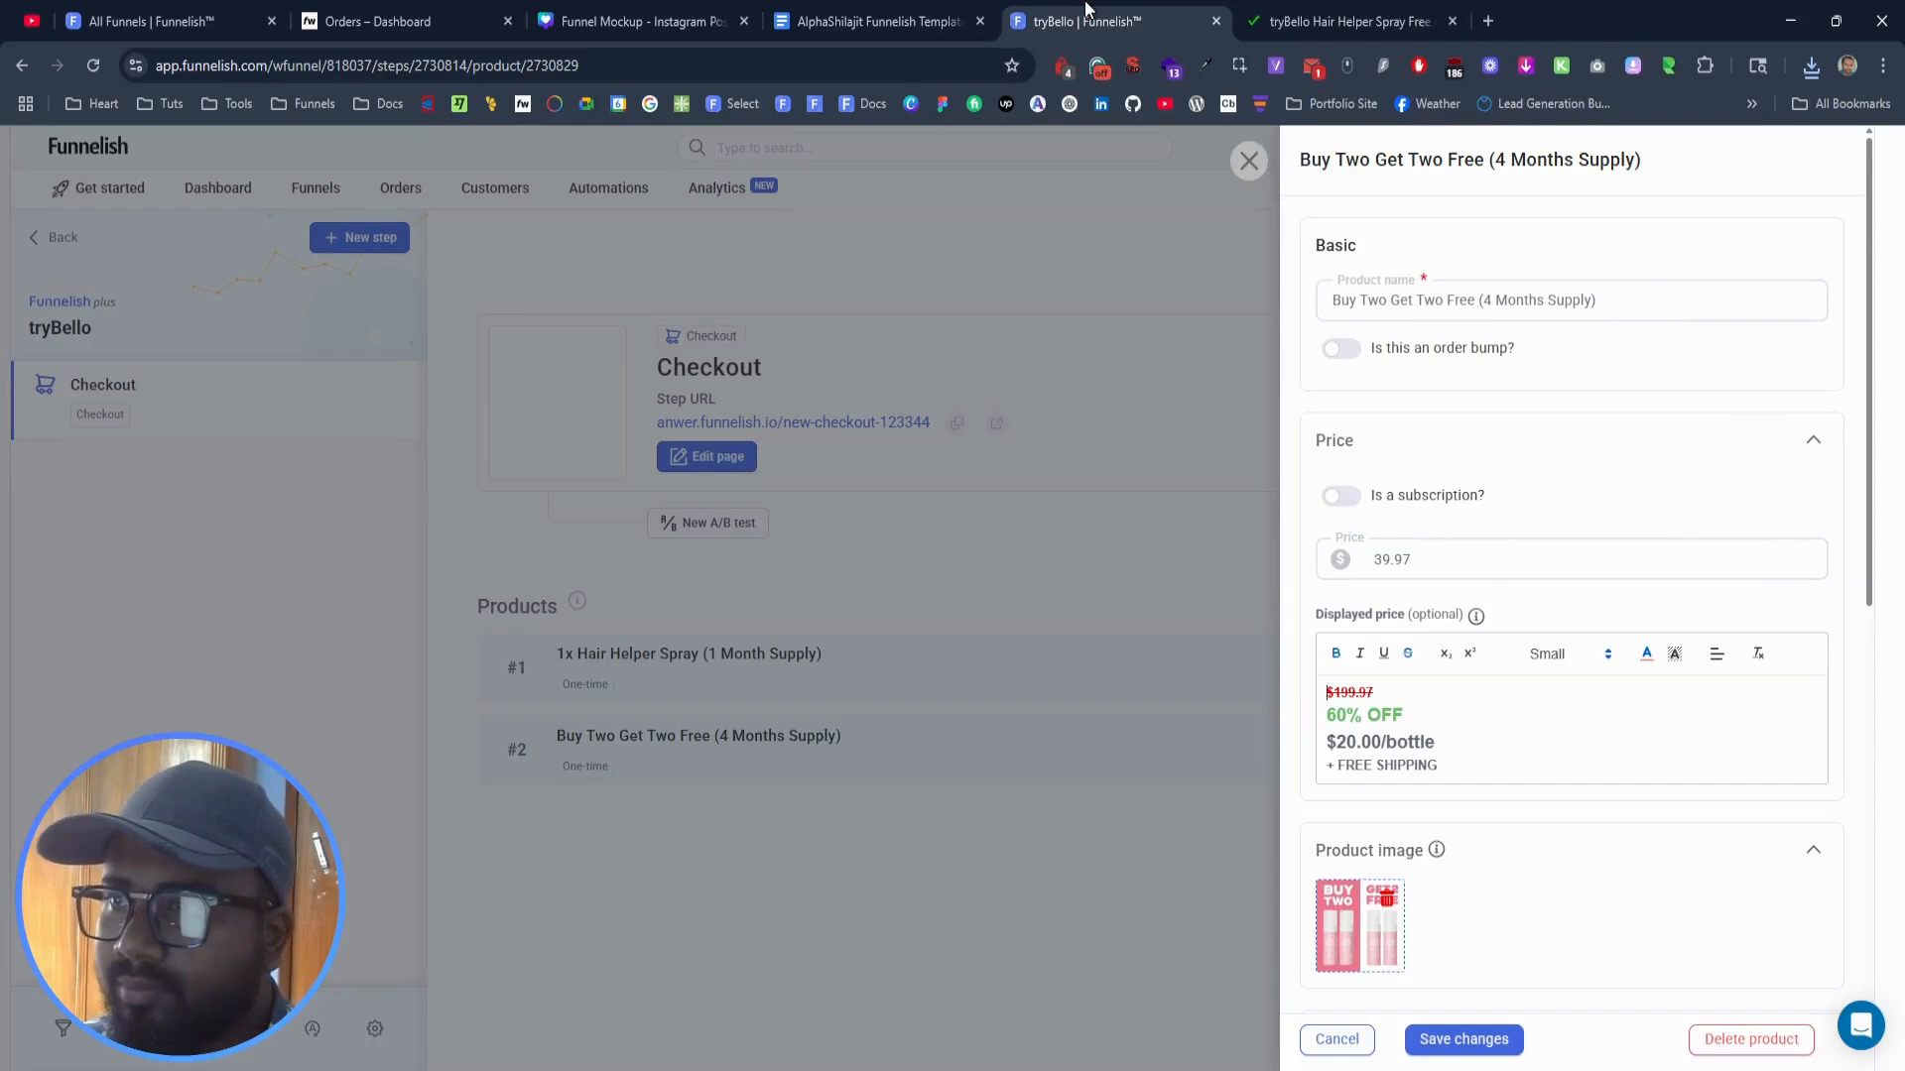
double_click(1470, 574)
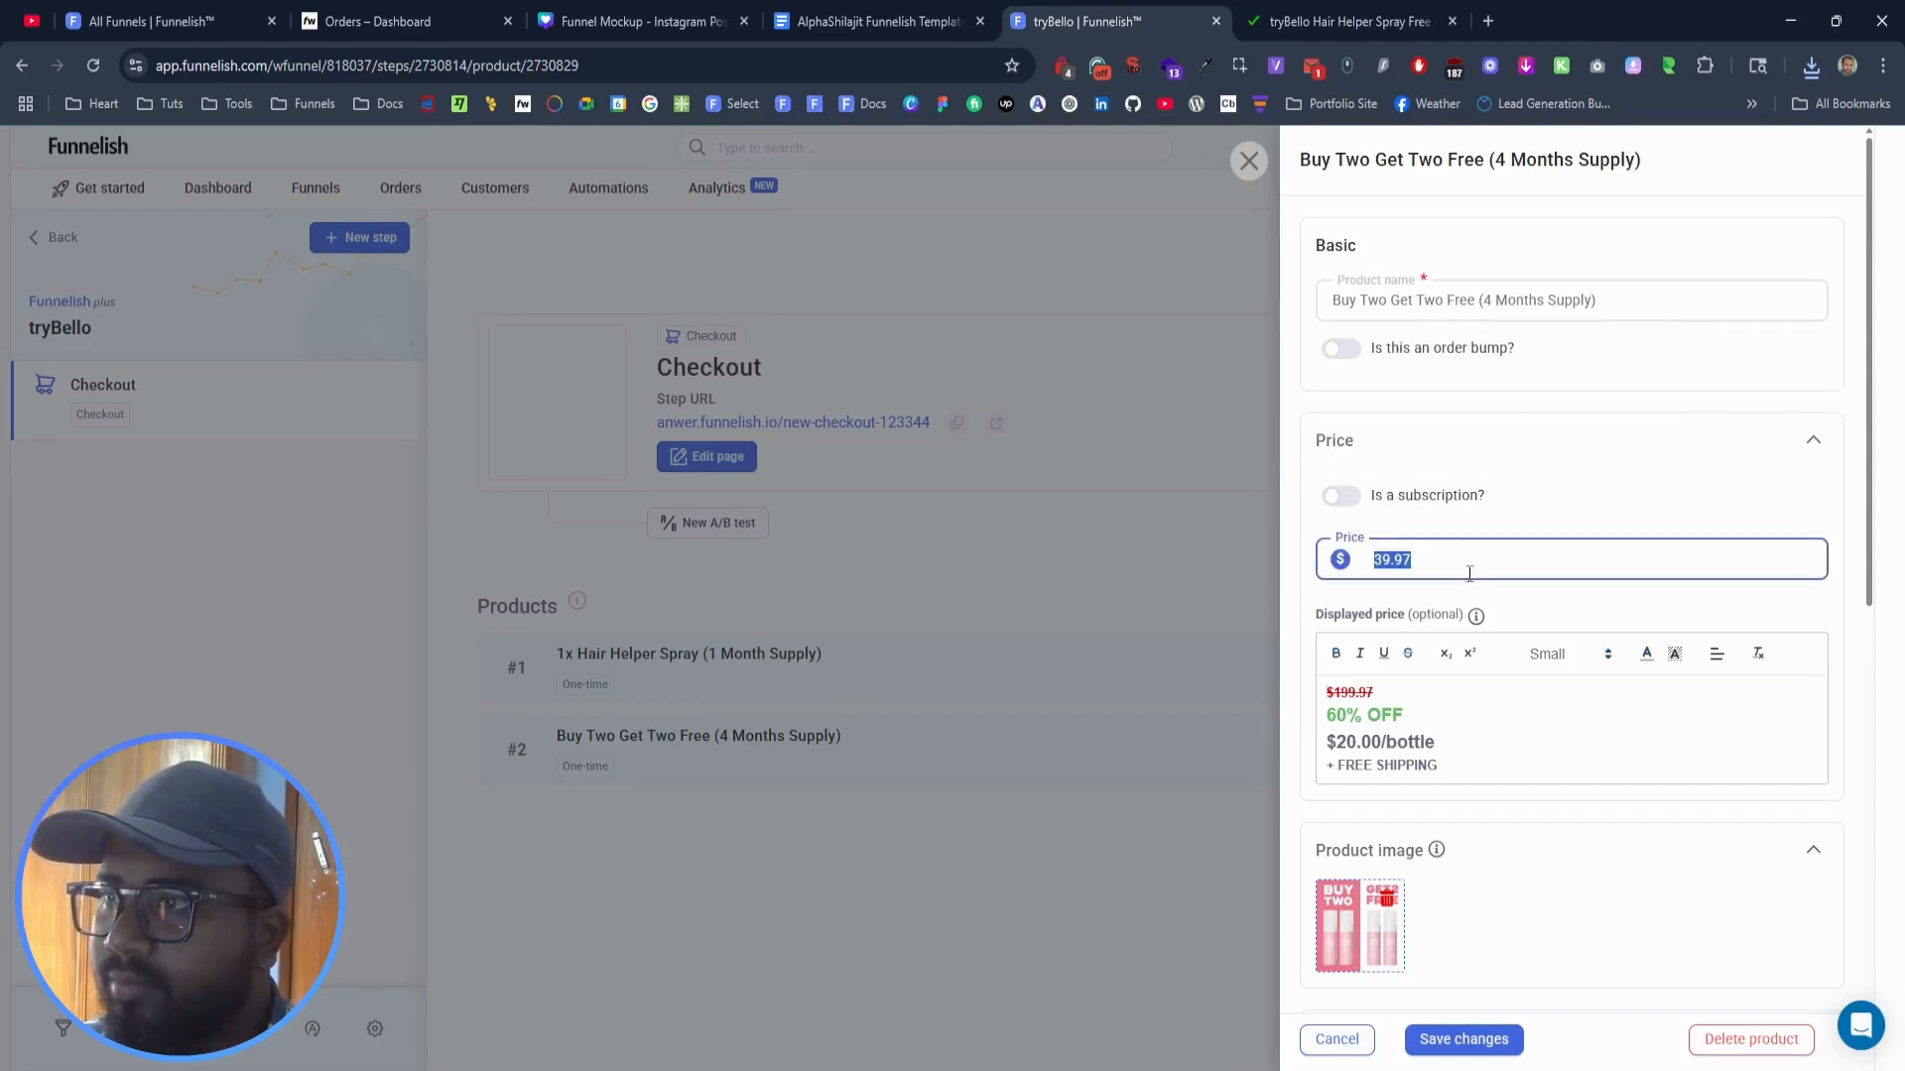
left_click(1447, 1032)
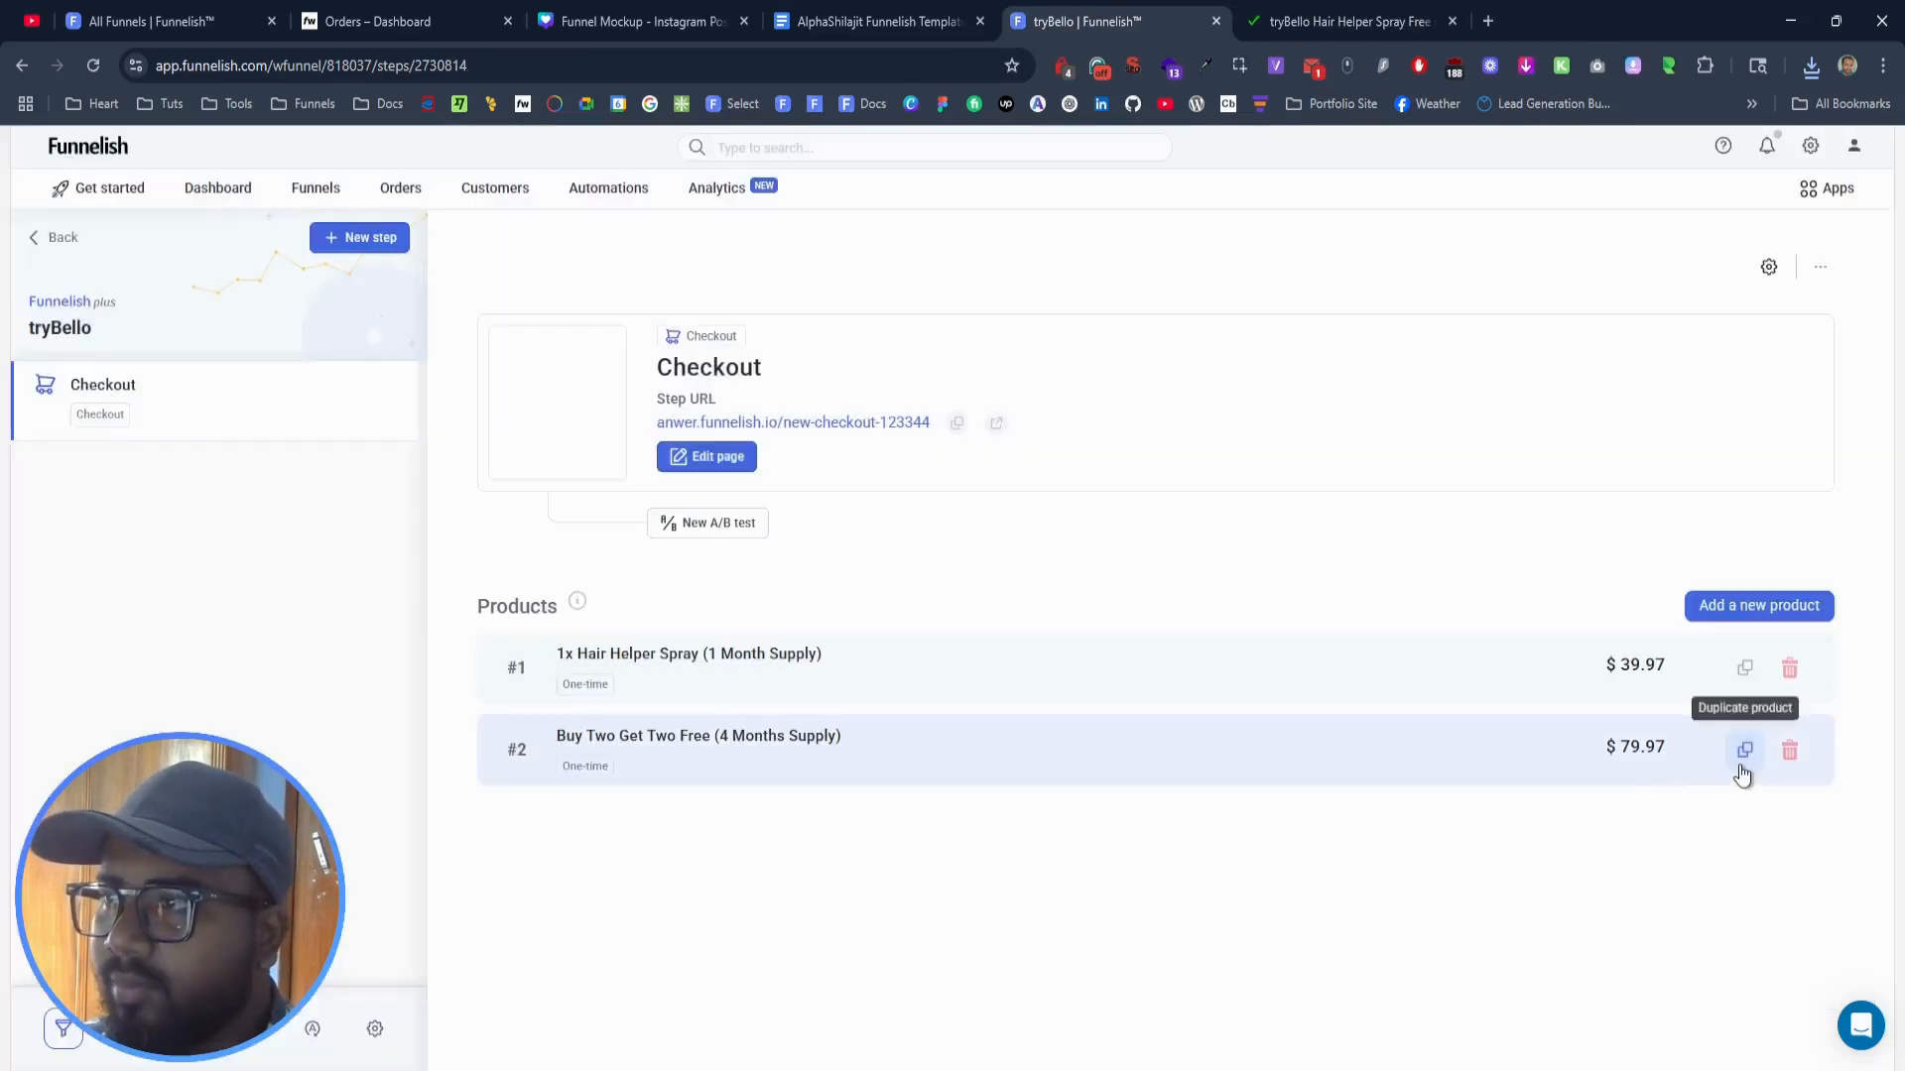
Step: Clone the Buy Two Get Two Free product under the name copied from tryBello, Buy Three Get Three Free (6 Months Supply)
left_click(1743, 752)
left_click(1305, 12)
scroll(504, 687, "down", 1)
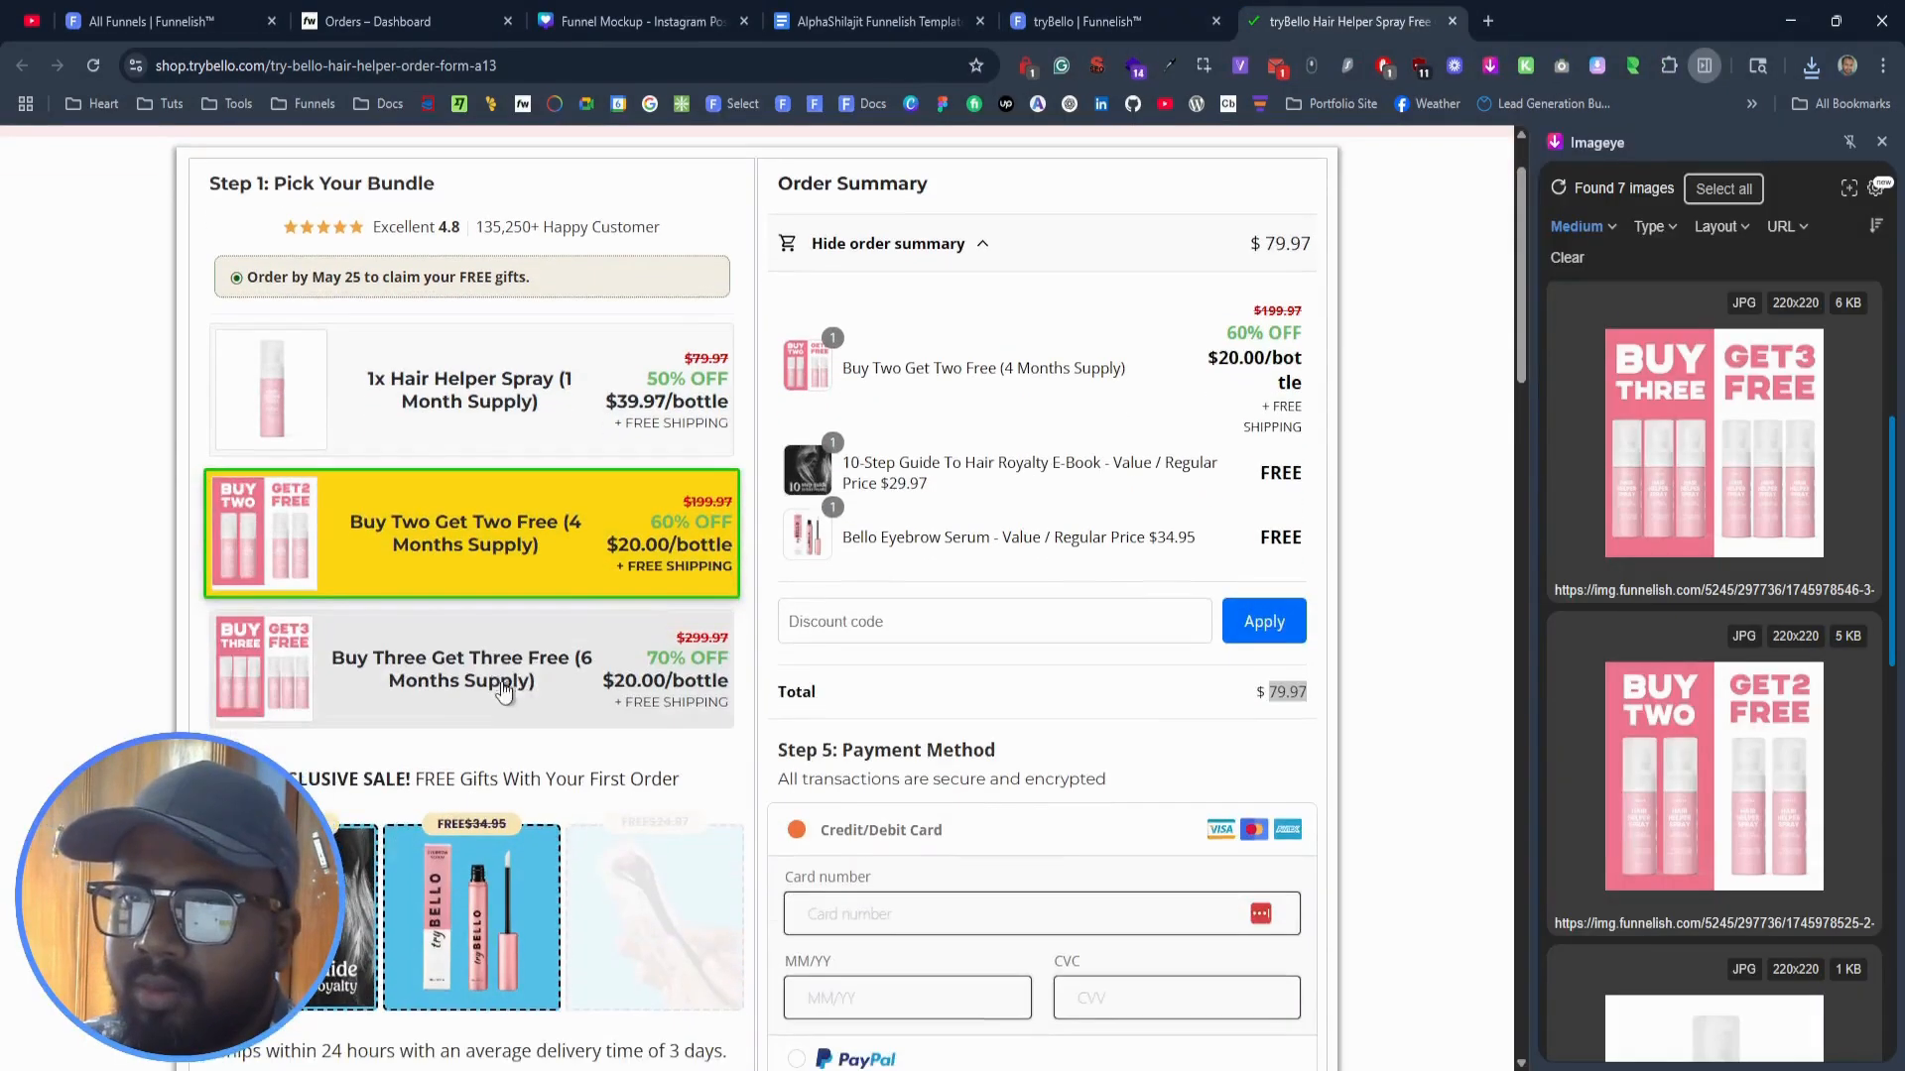
left_click_drag(535, 692, 333, 657)
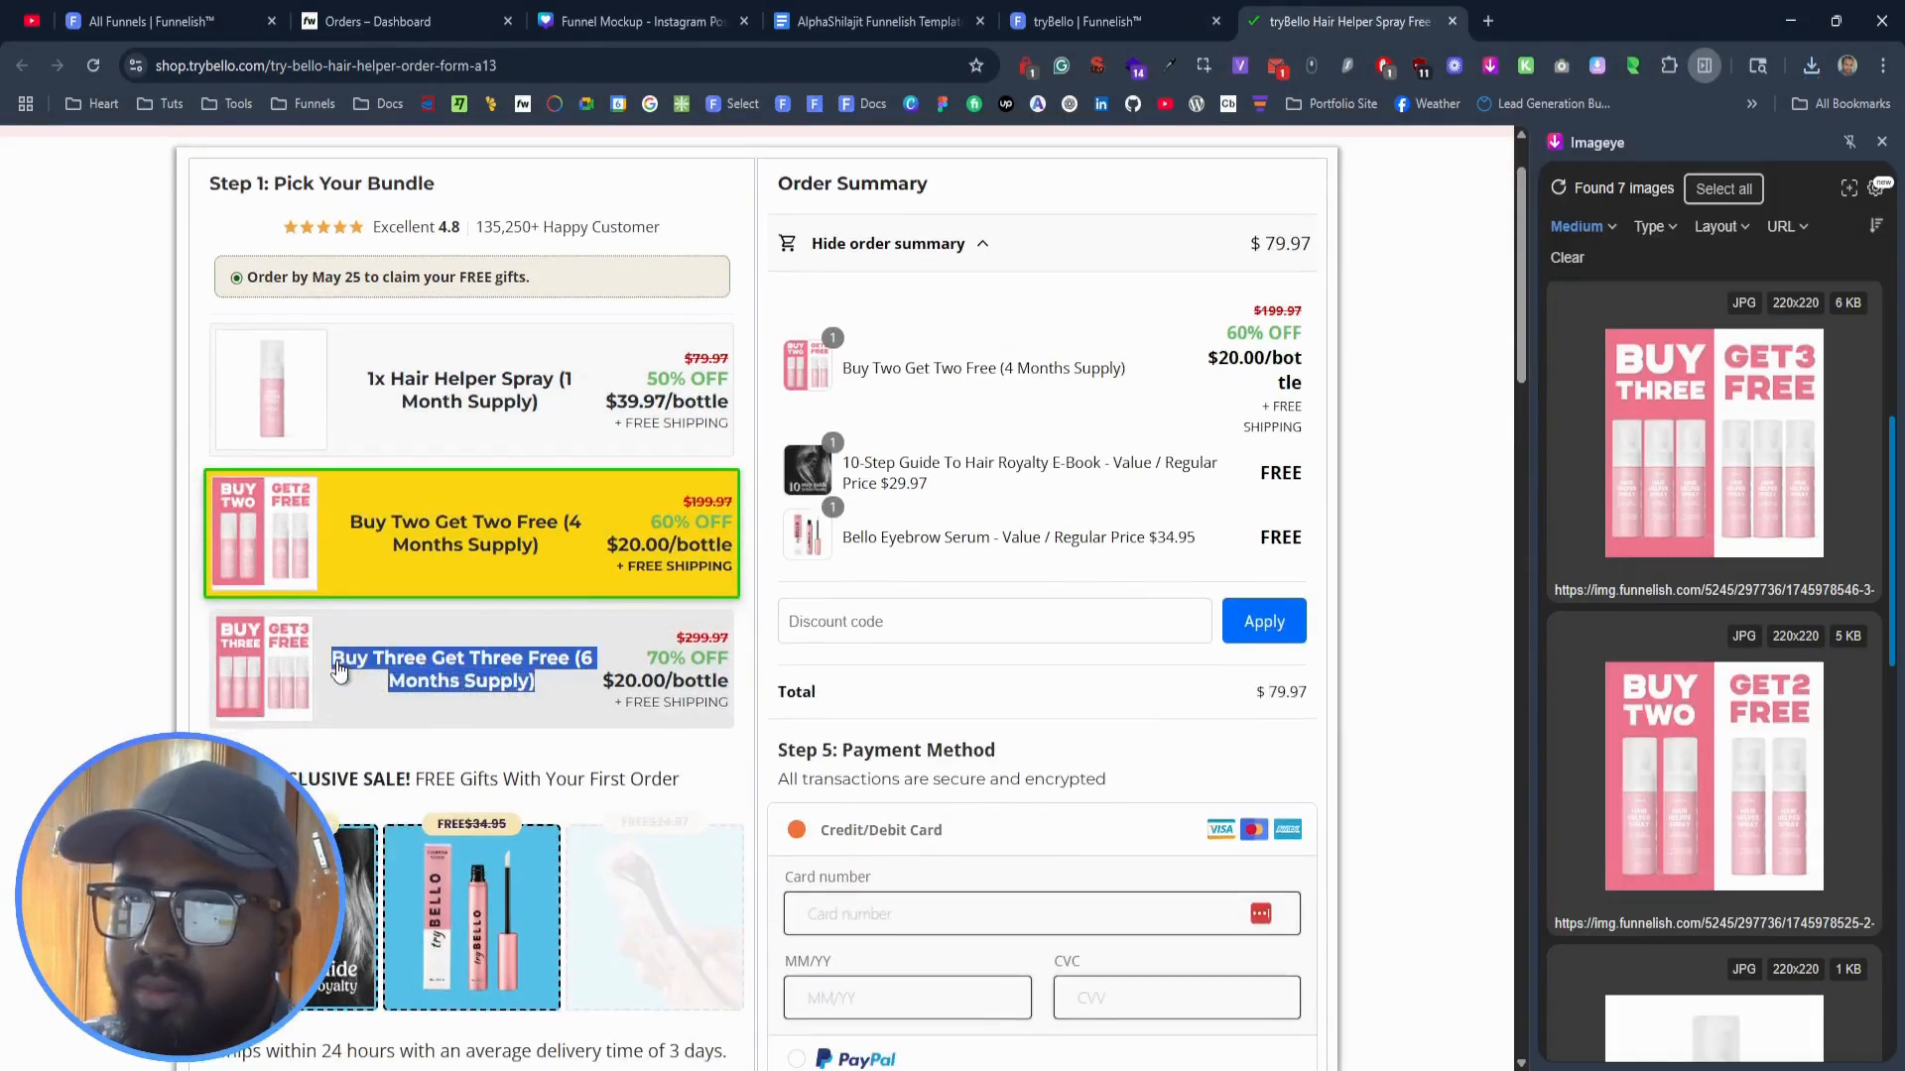
key("ctrl+c")
left_click(1111, 21)
left_click(1032, 601)
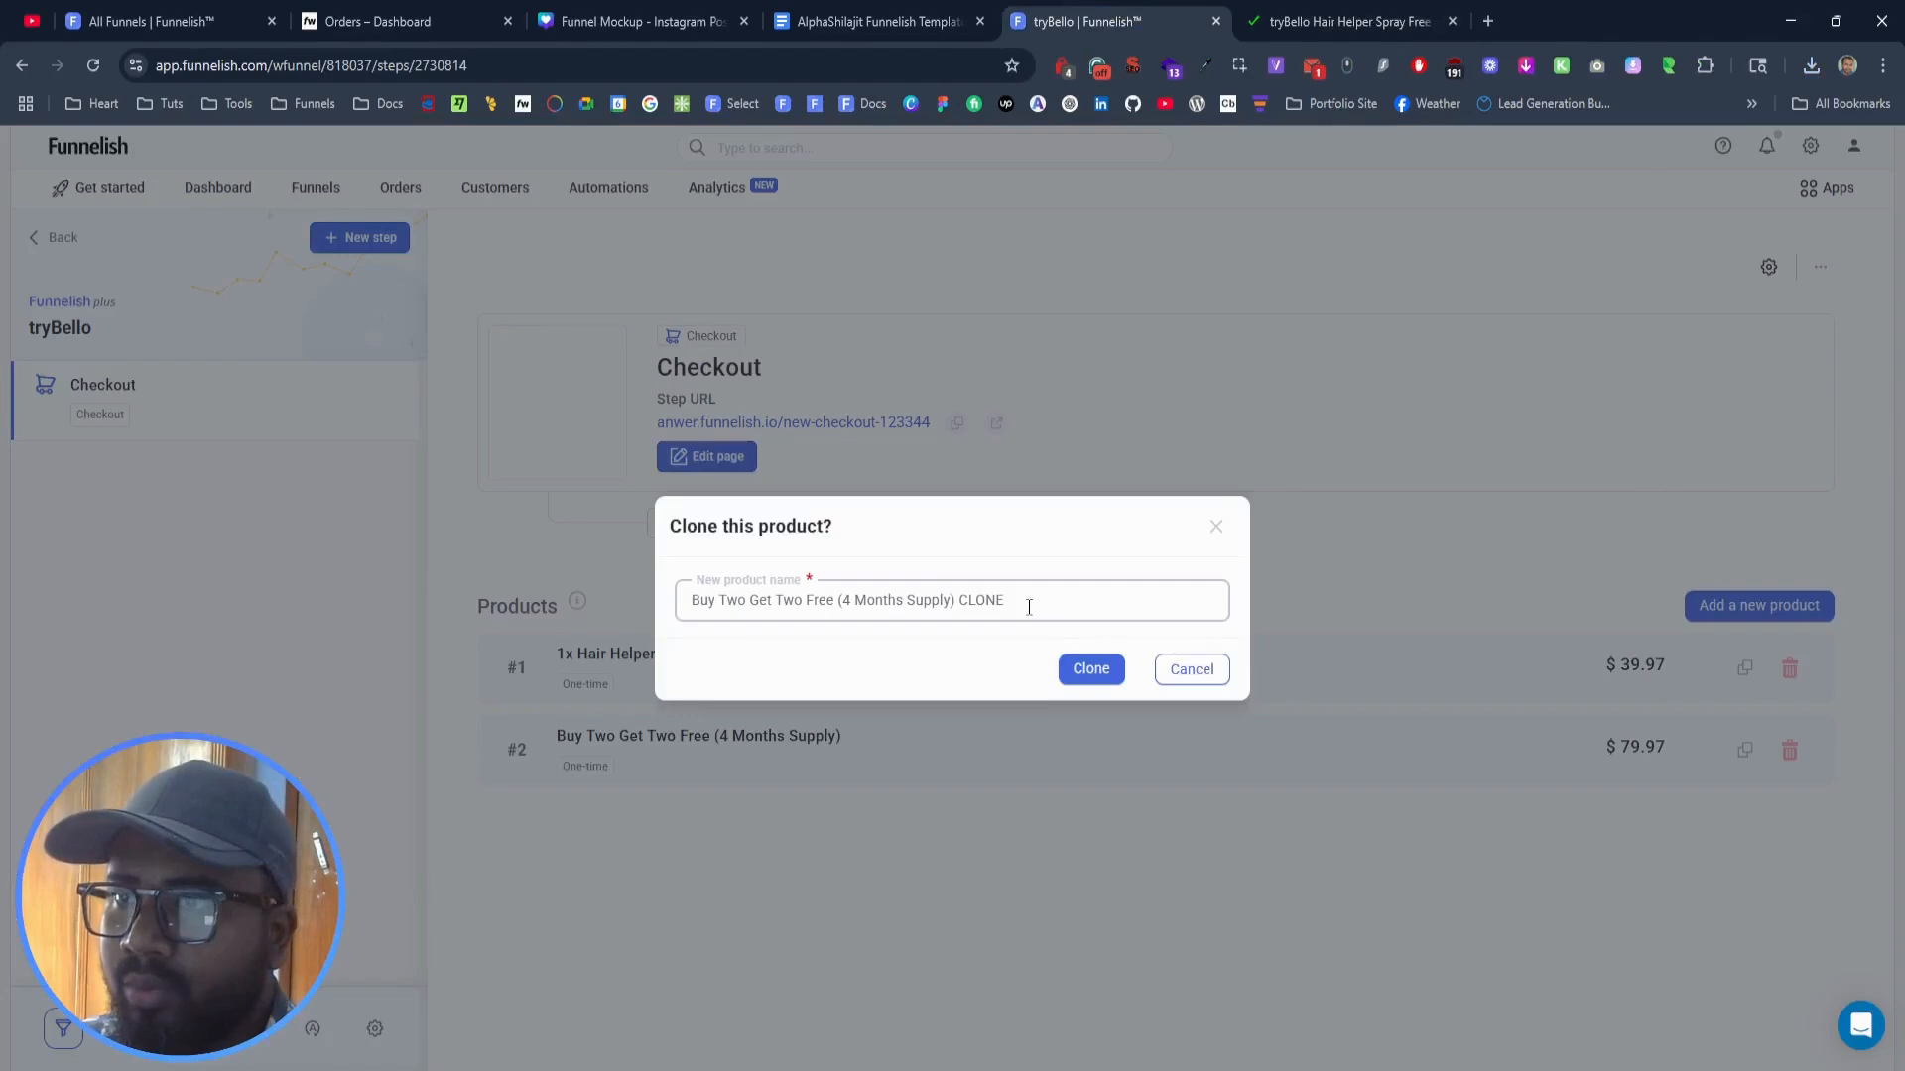
key("ctrl+a")
key("ctrl+v")
left_click(1088, 668)
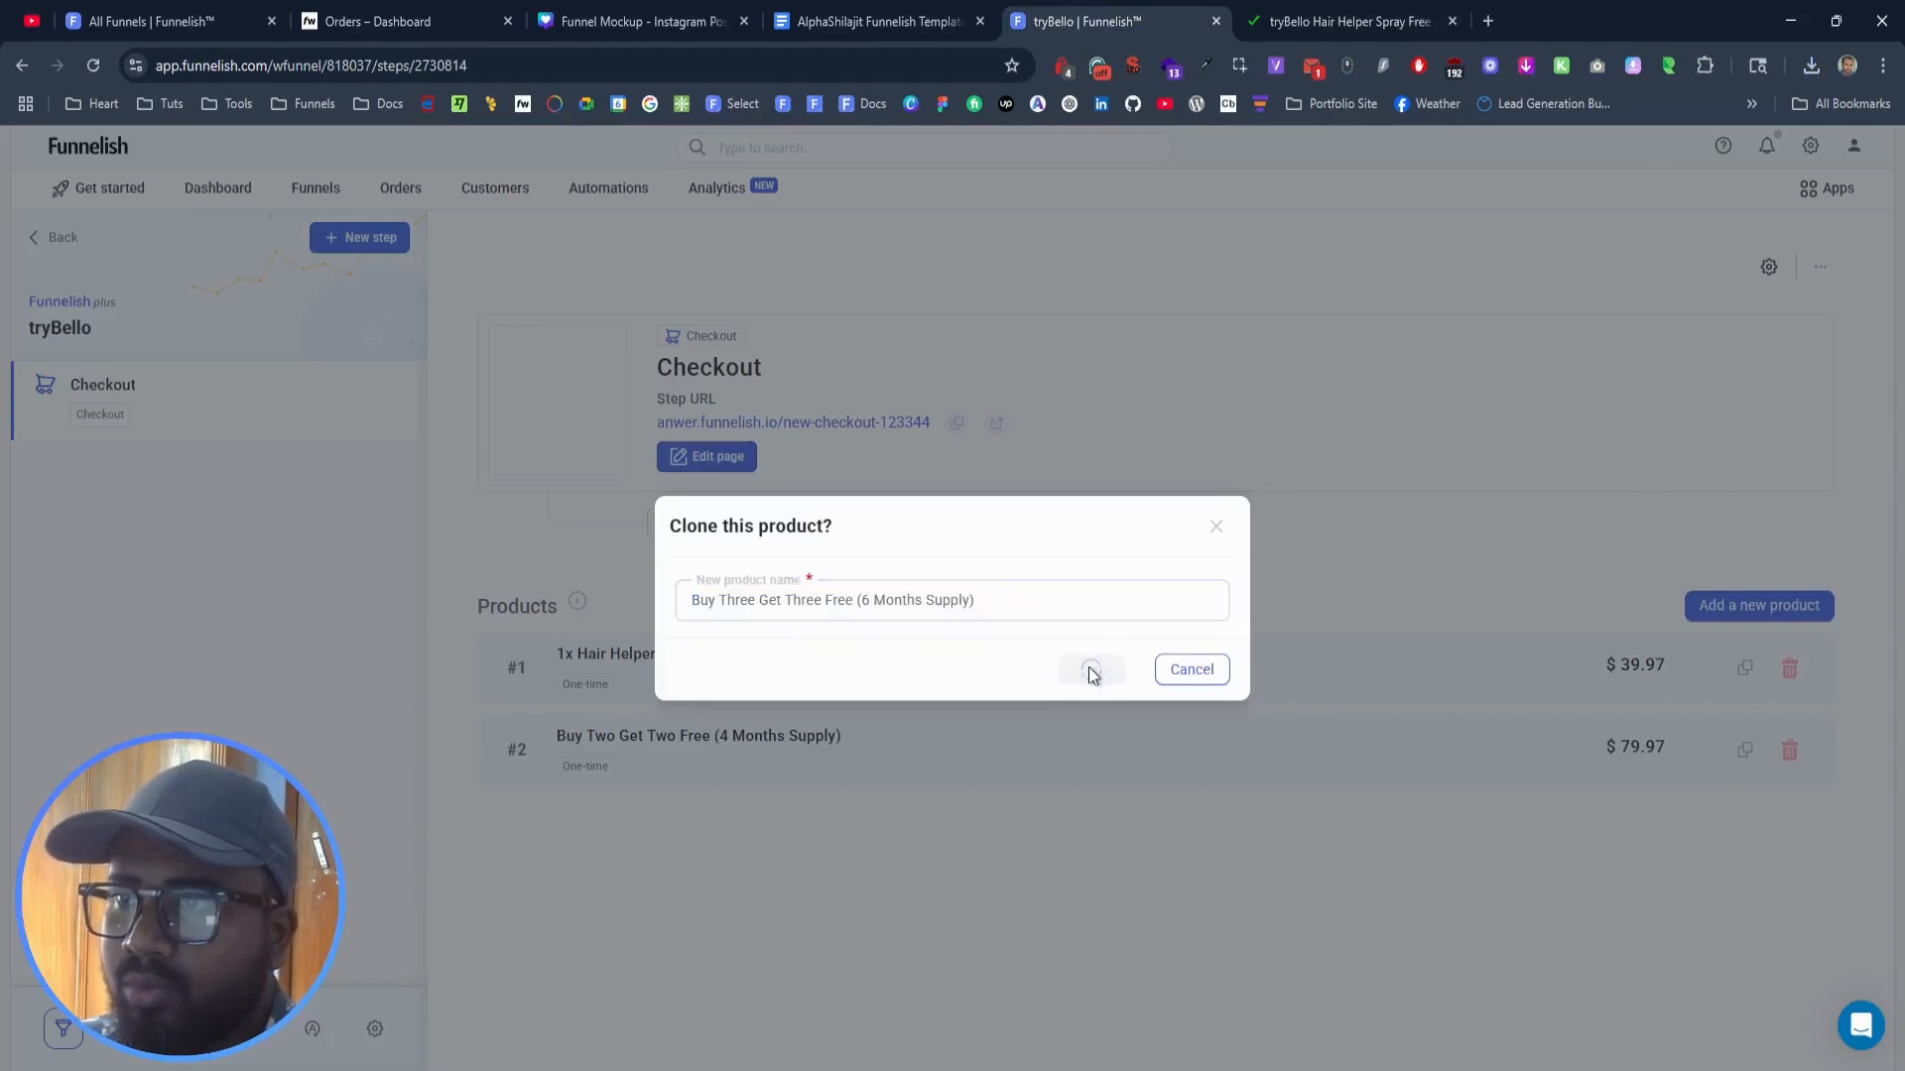
Step: Open the cloned product, switch to the tryBello page and download the Buy Three Get 3 Free image as Original (JPG) with Imageye
left_click(998, 873)
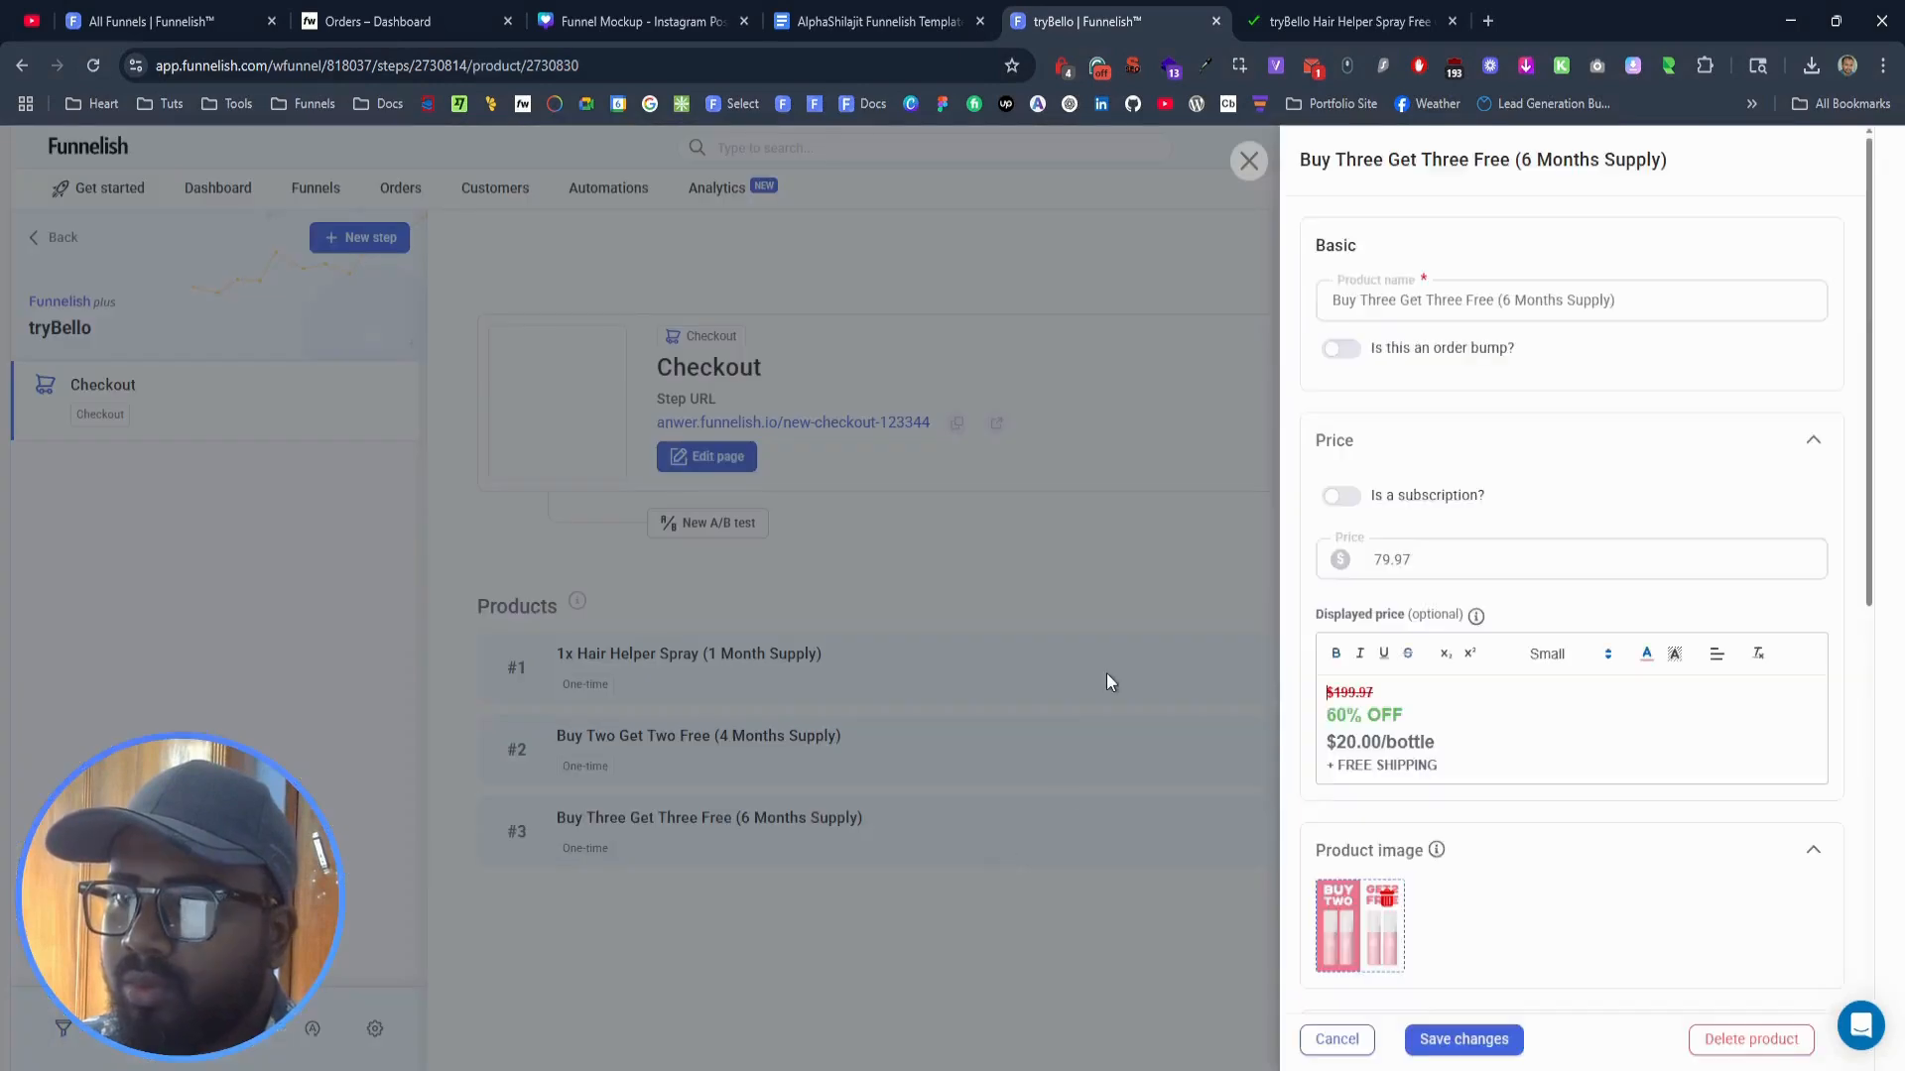
left_click(1372, 14)
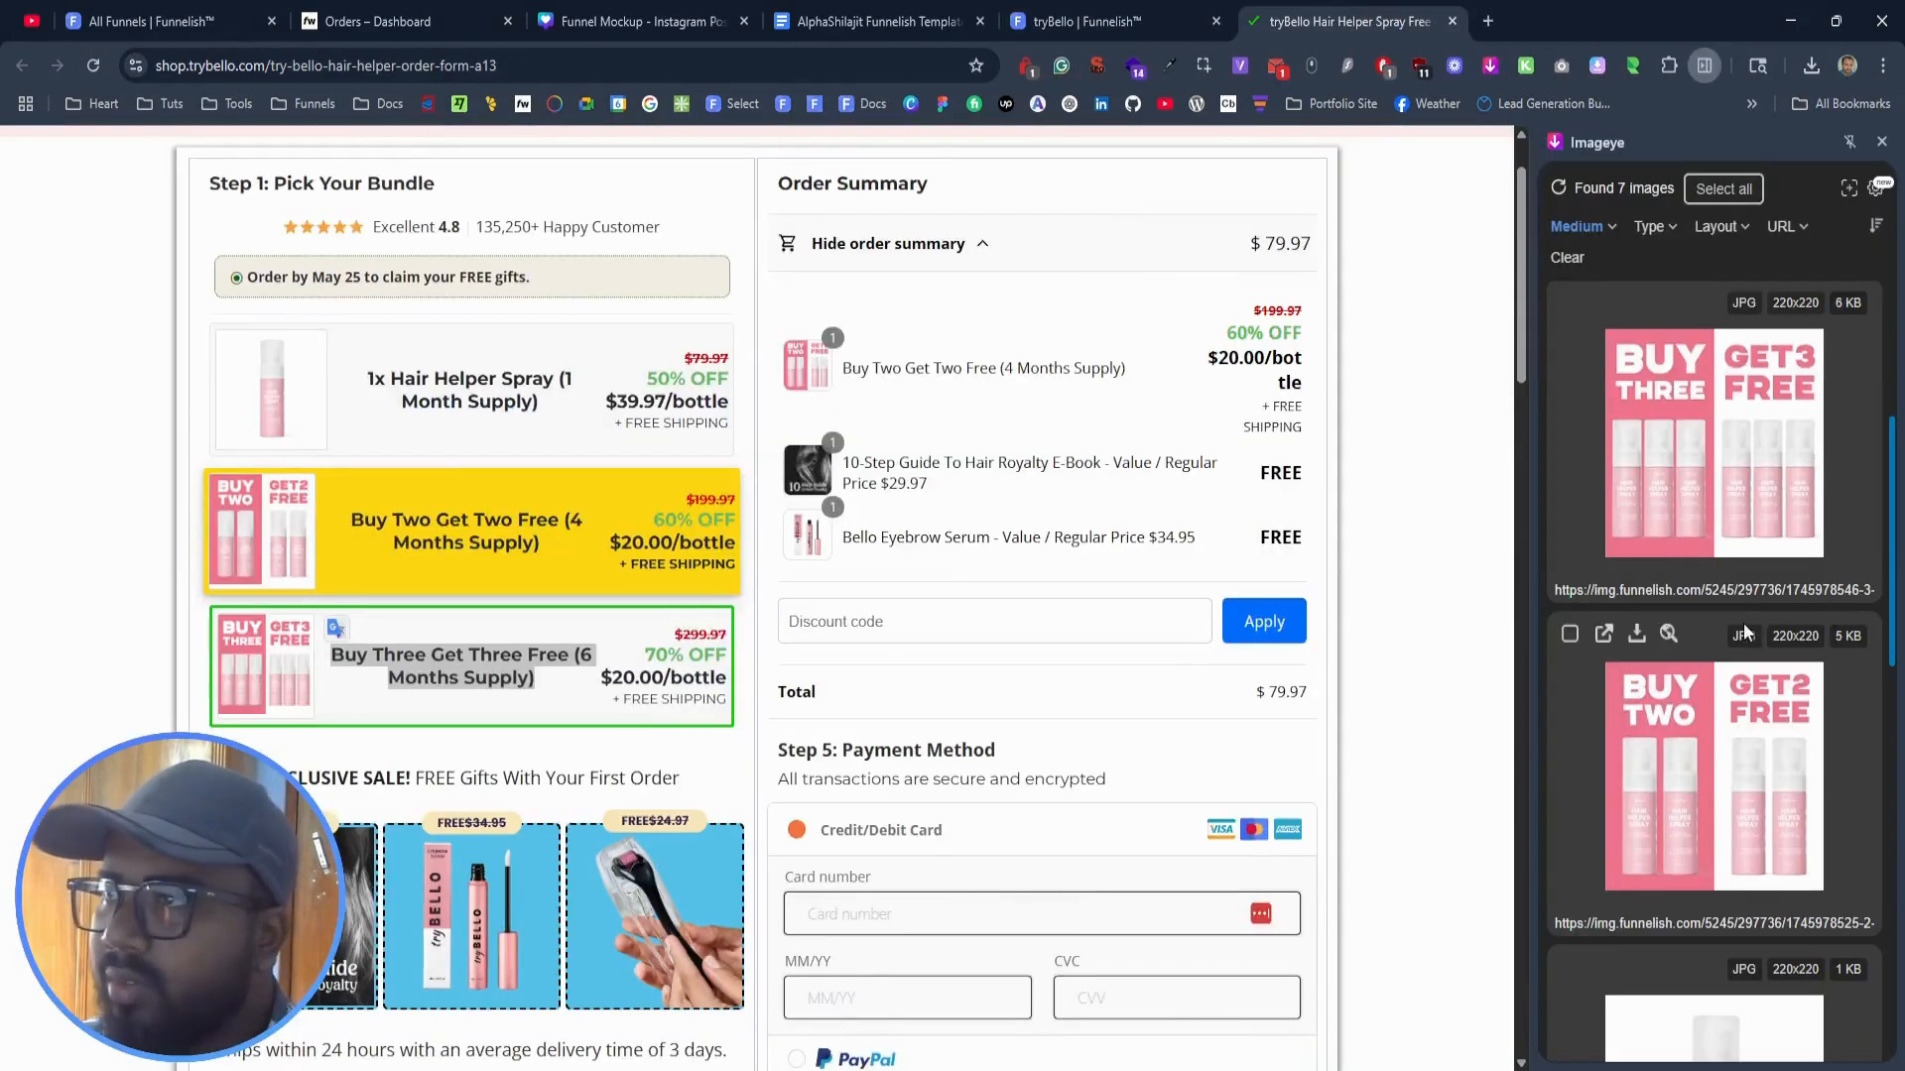
mouse_move(1698, 397)
mouse_move(1636, 310)
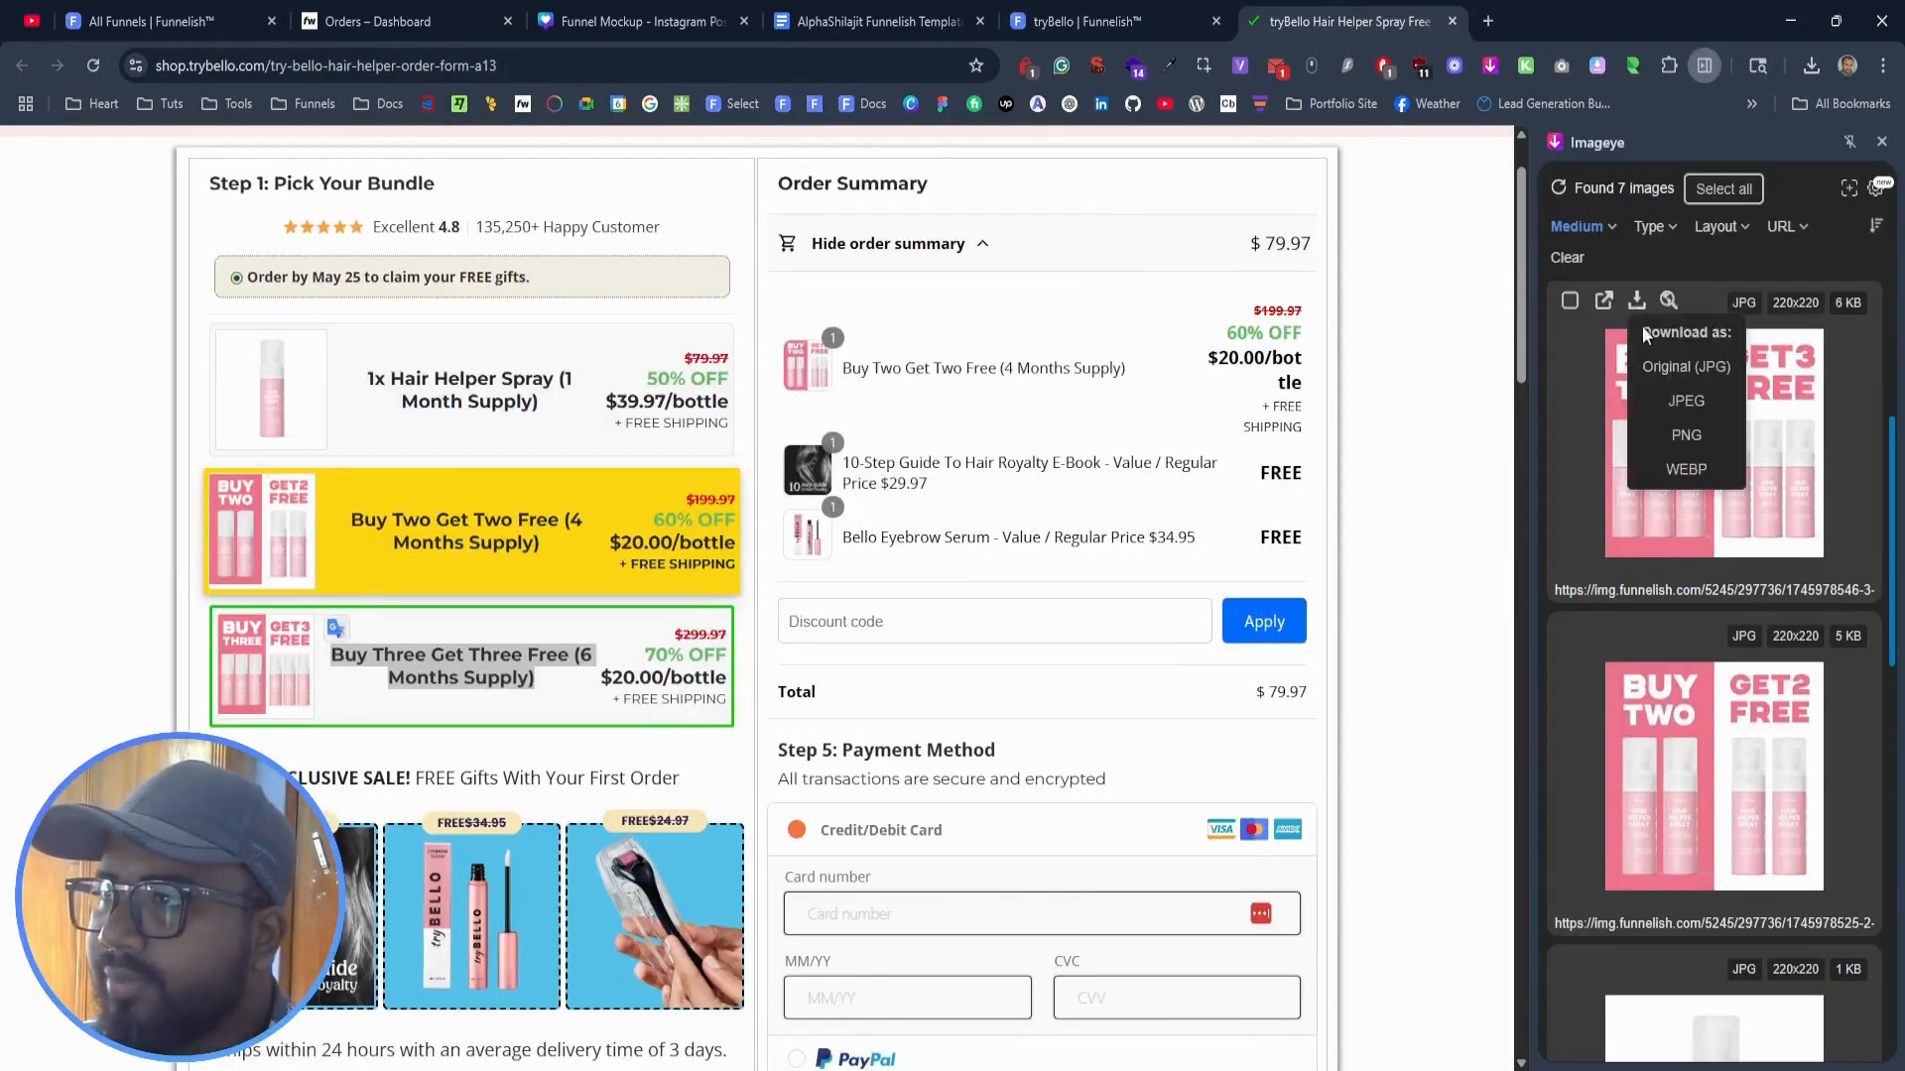
left_click(1671, 373)
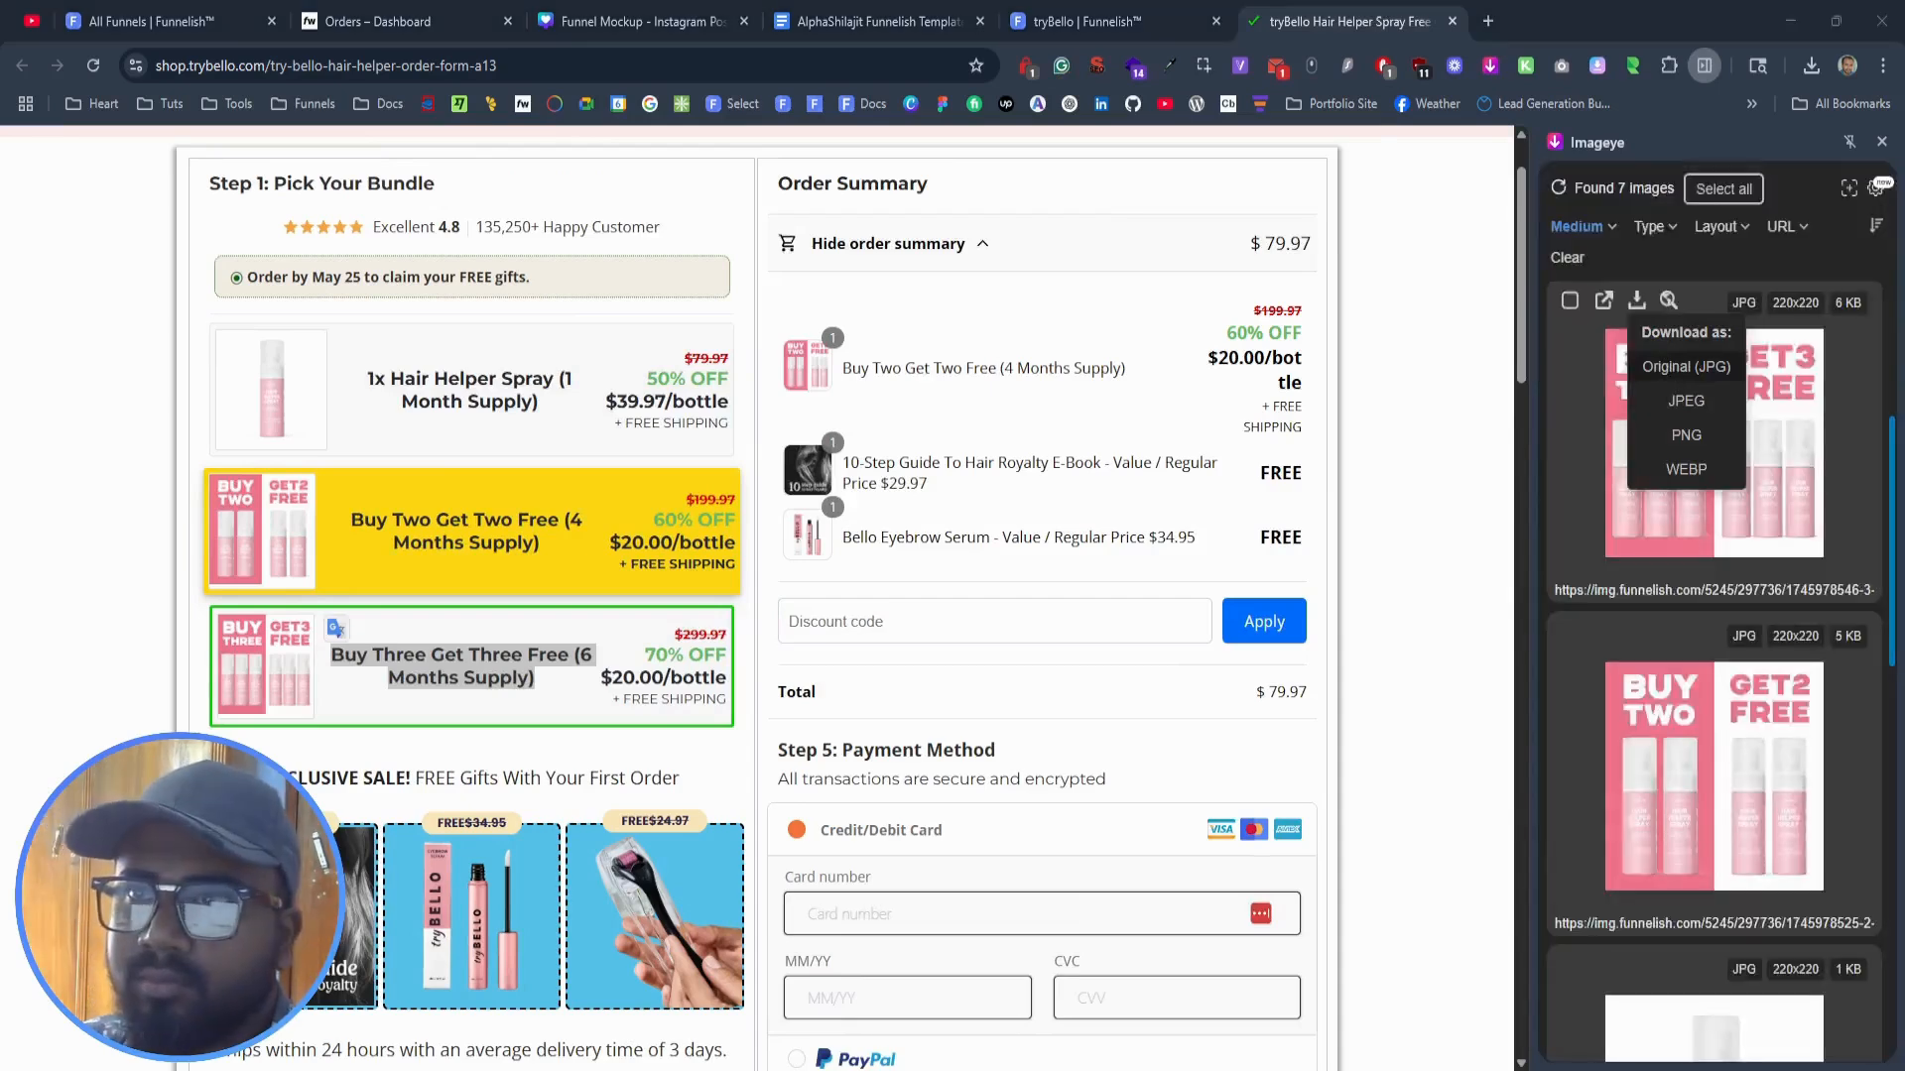
left_click(793, 489)
left_click(885, 10)
Step: Return to Funnelish and upload the downloaded Buy Three Get 3 Free image to the product's image library
left_click(1033, 12)
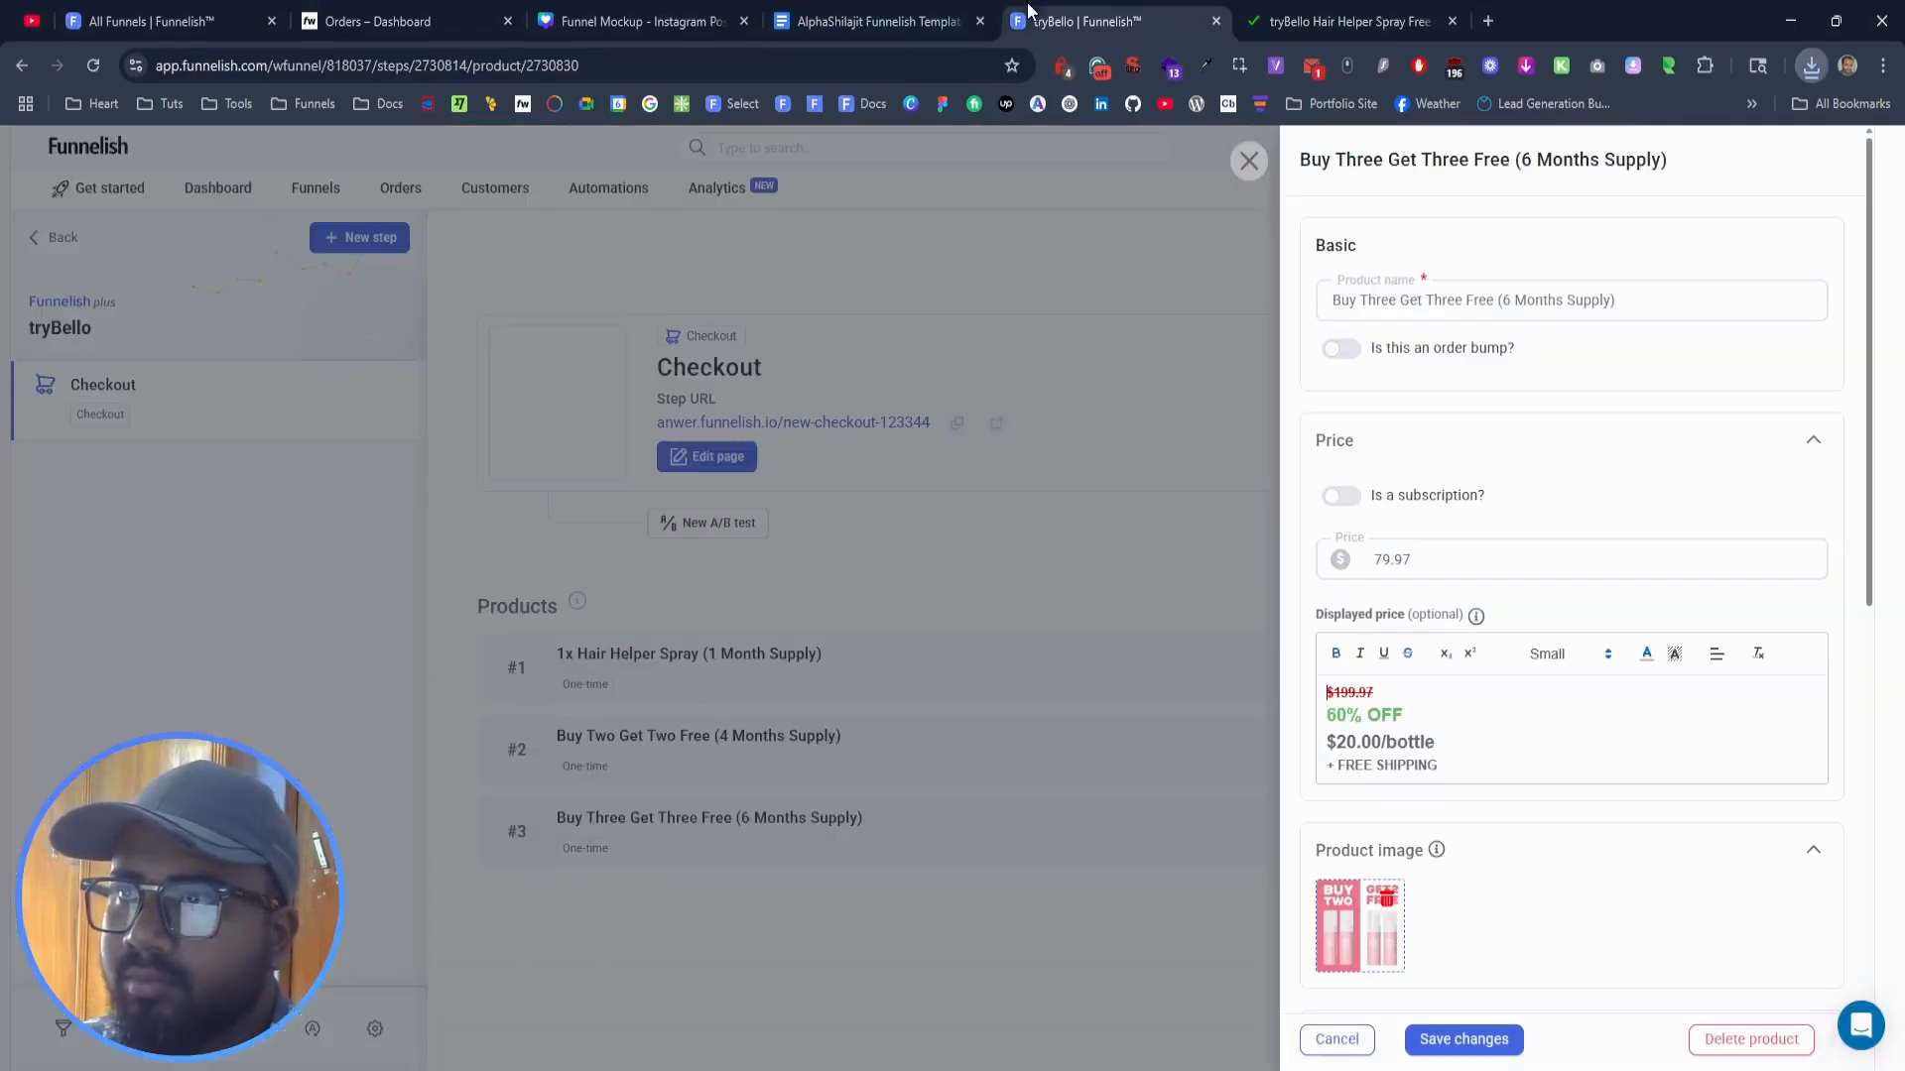
left_click(1385, 947)
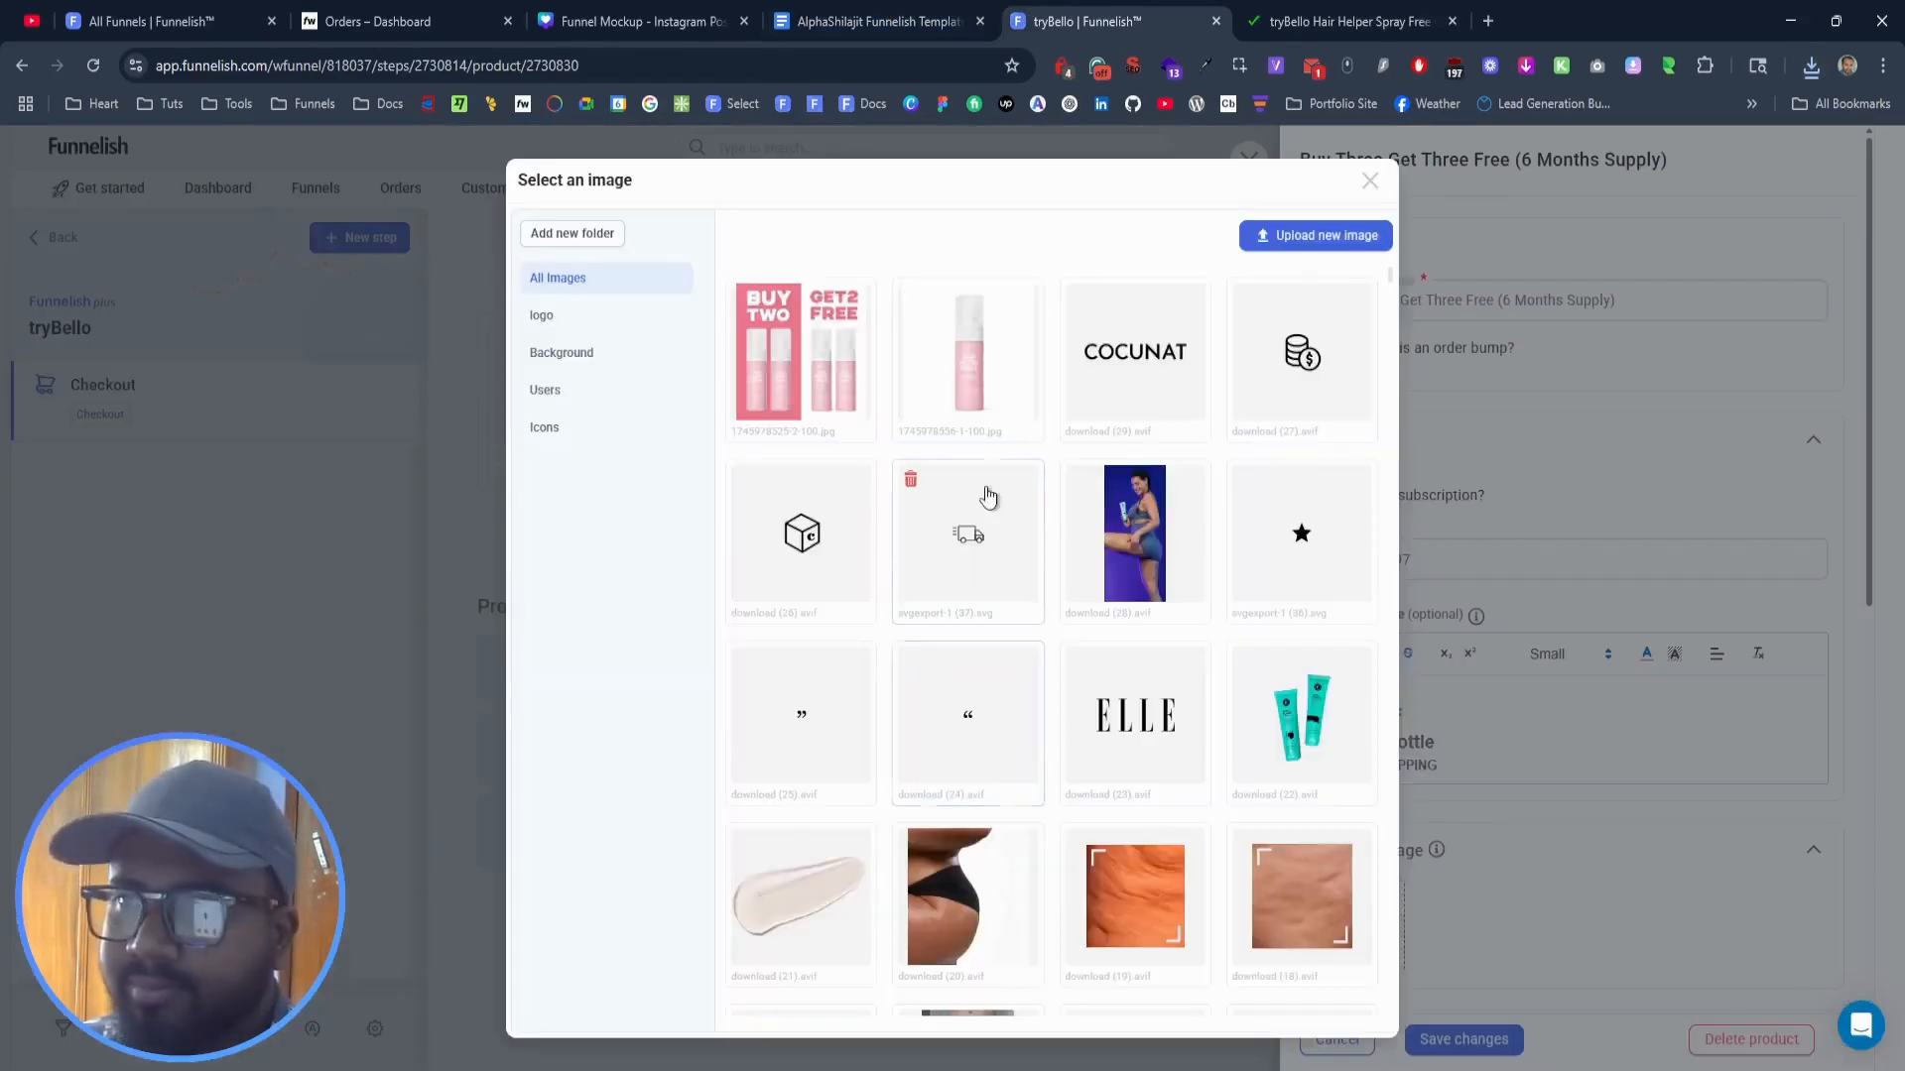
left_click(1299, 248)
double_click(1042, 481)
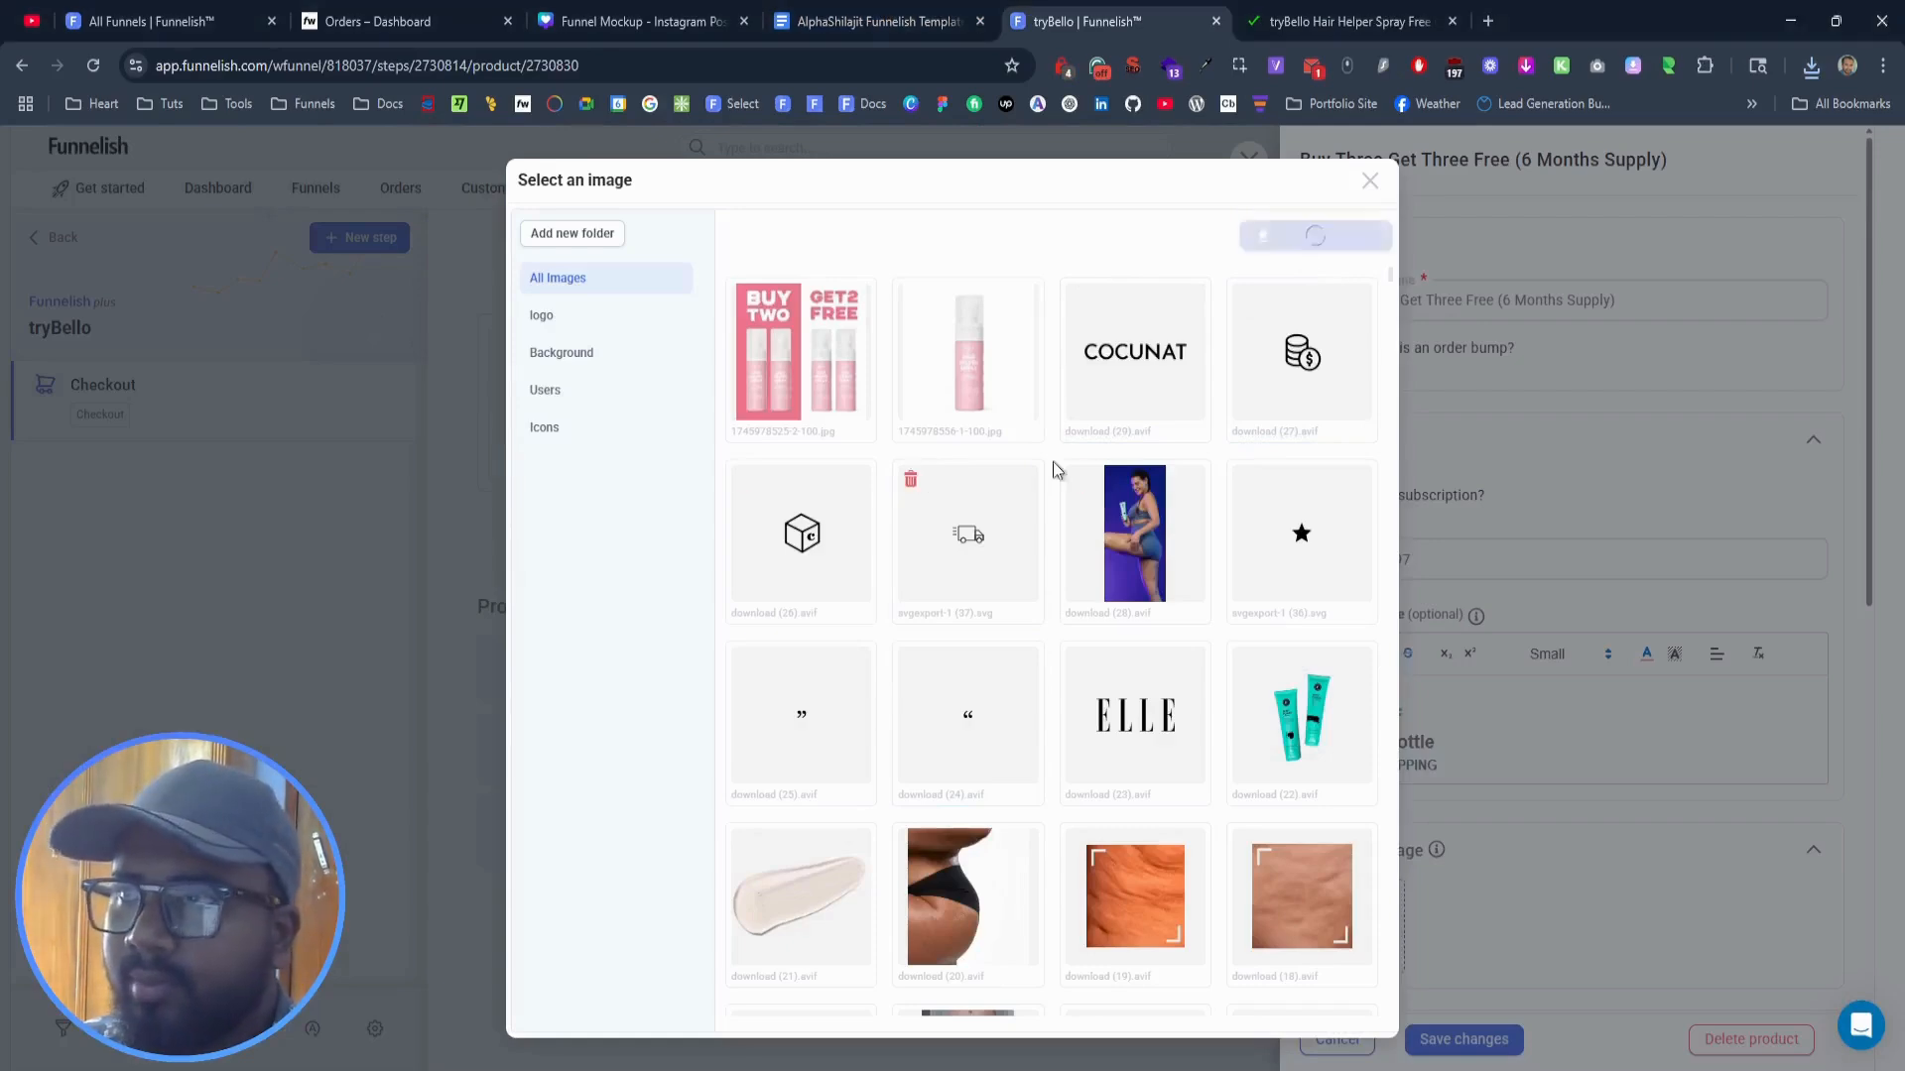
Step: Copy the Buy Three bundle's price text from tryBello, return to Funnelish and choose the uploaded image as the product image
left_click(1309, 10)
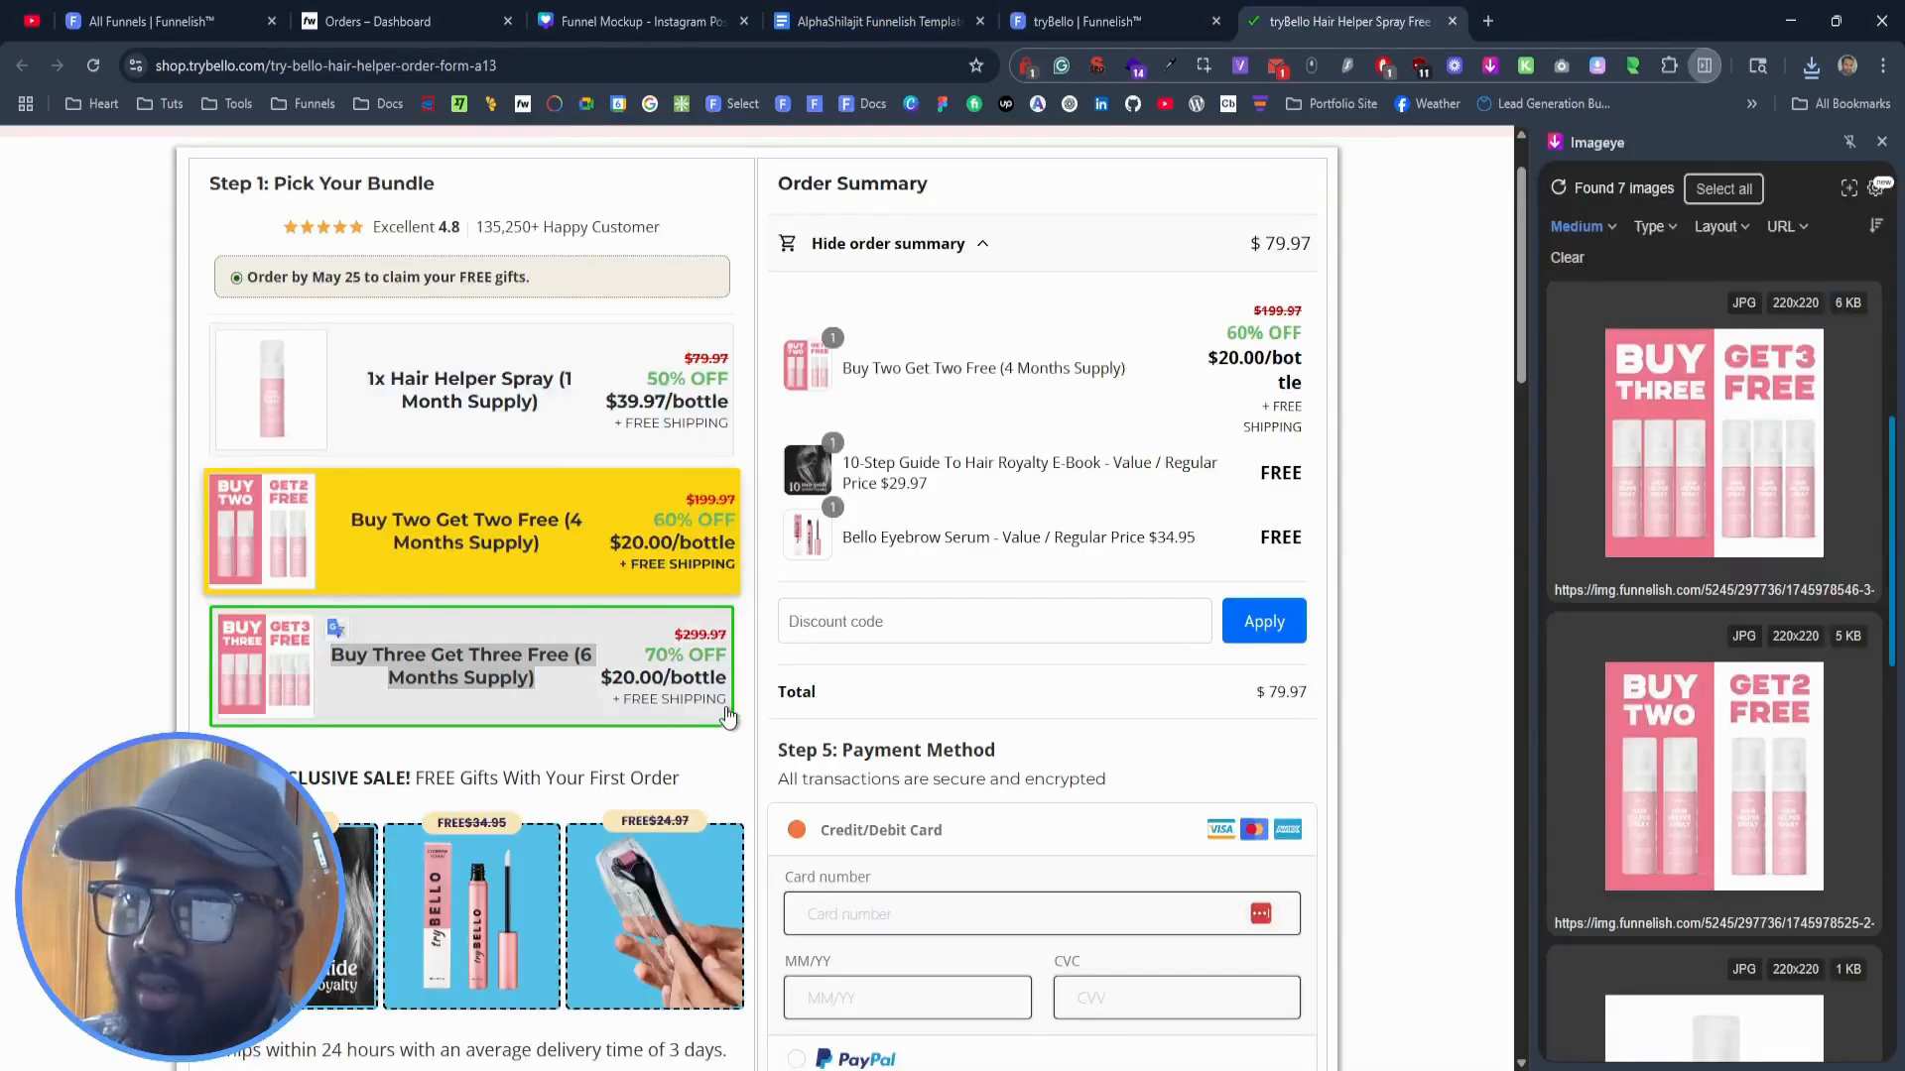
left_click_drag(728, 711, 675, 631)
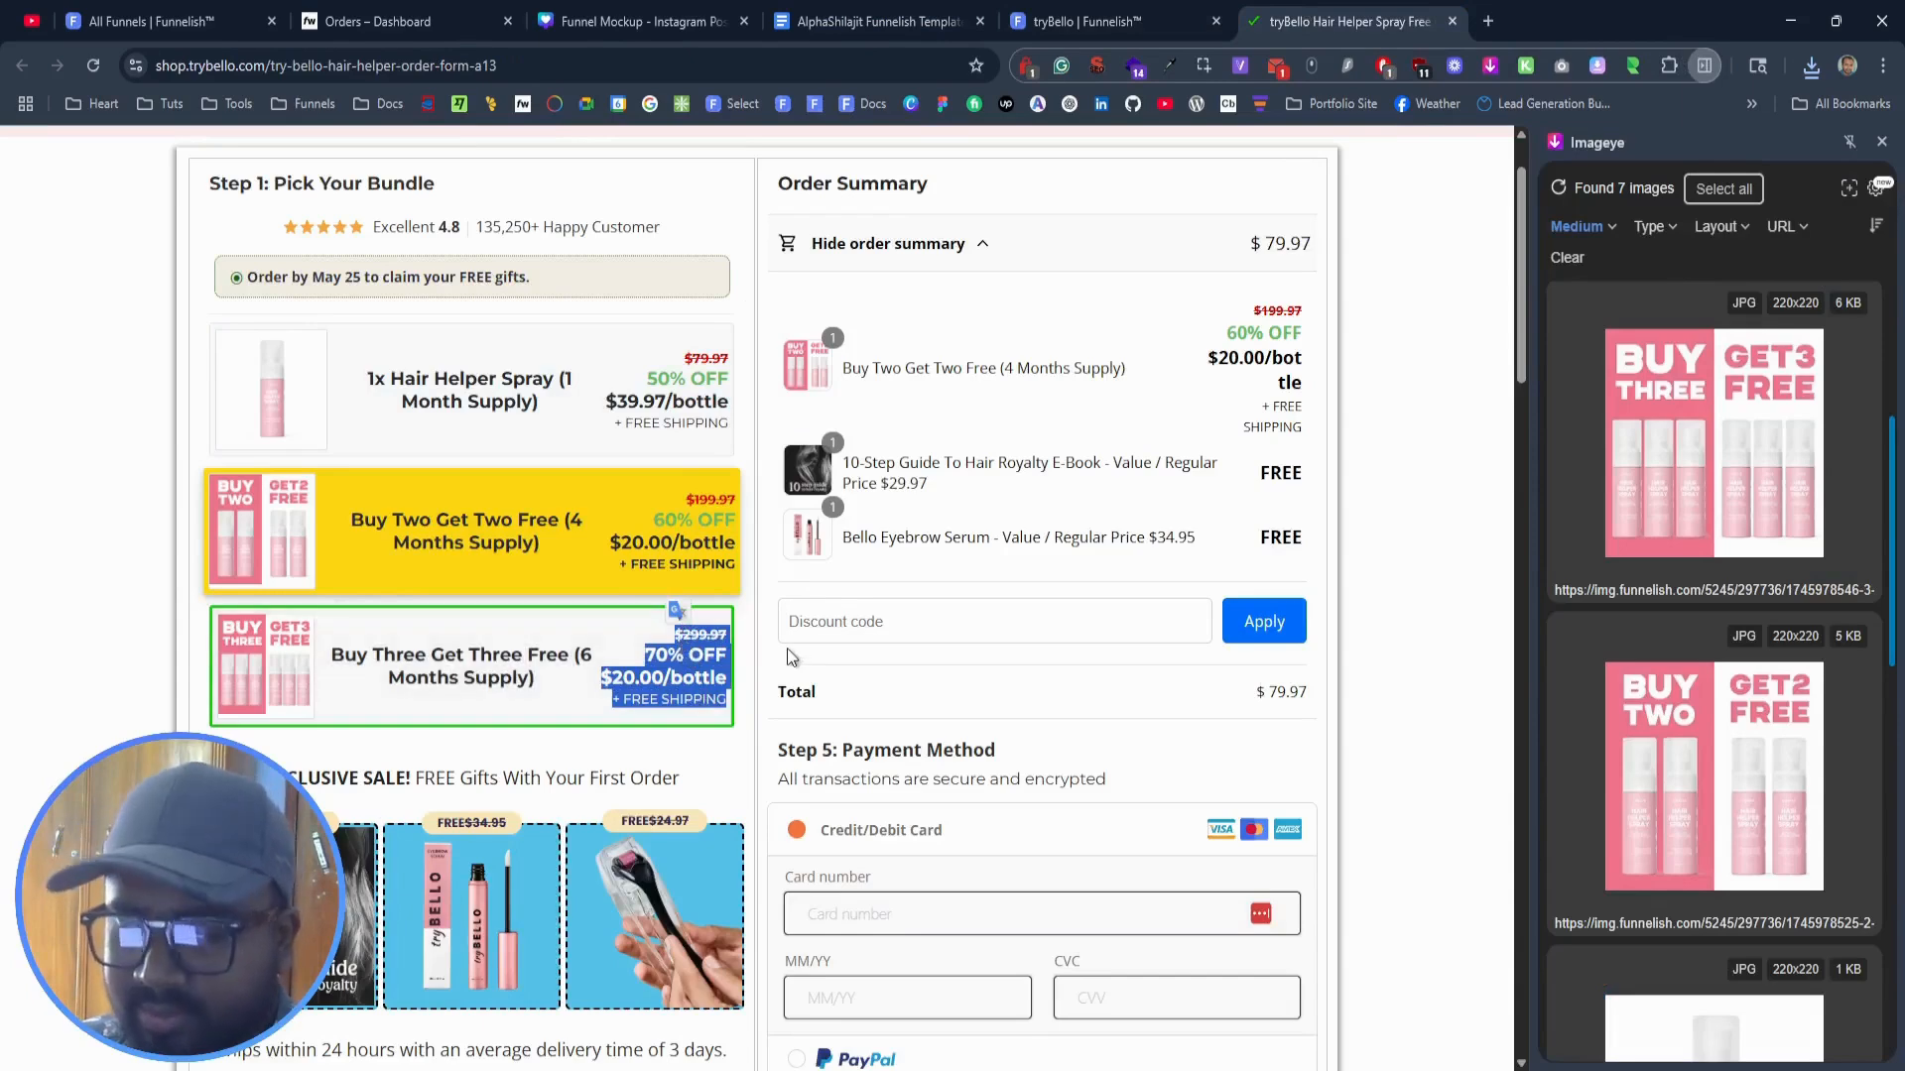
left_click(566, 676)
left_click(1101, 21)
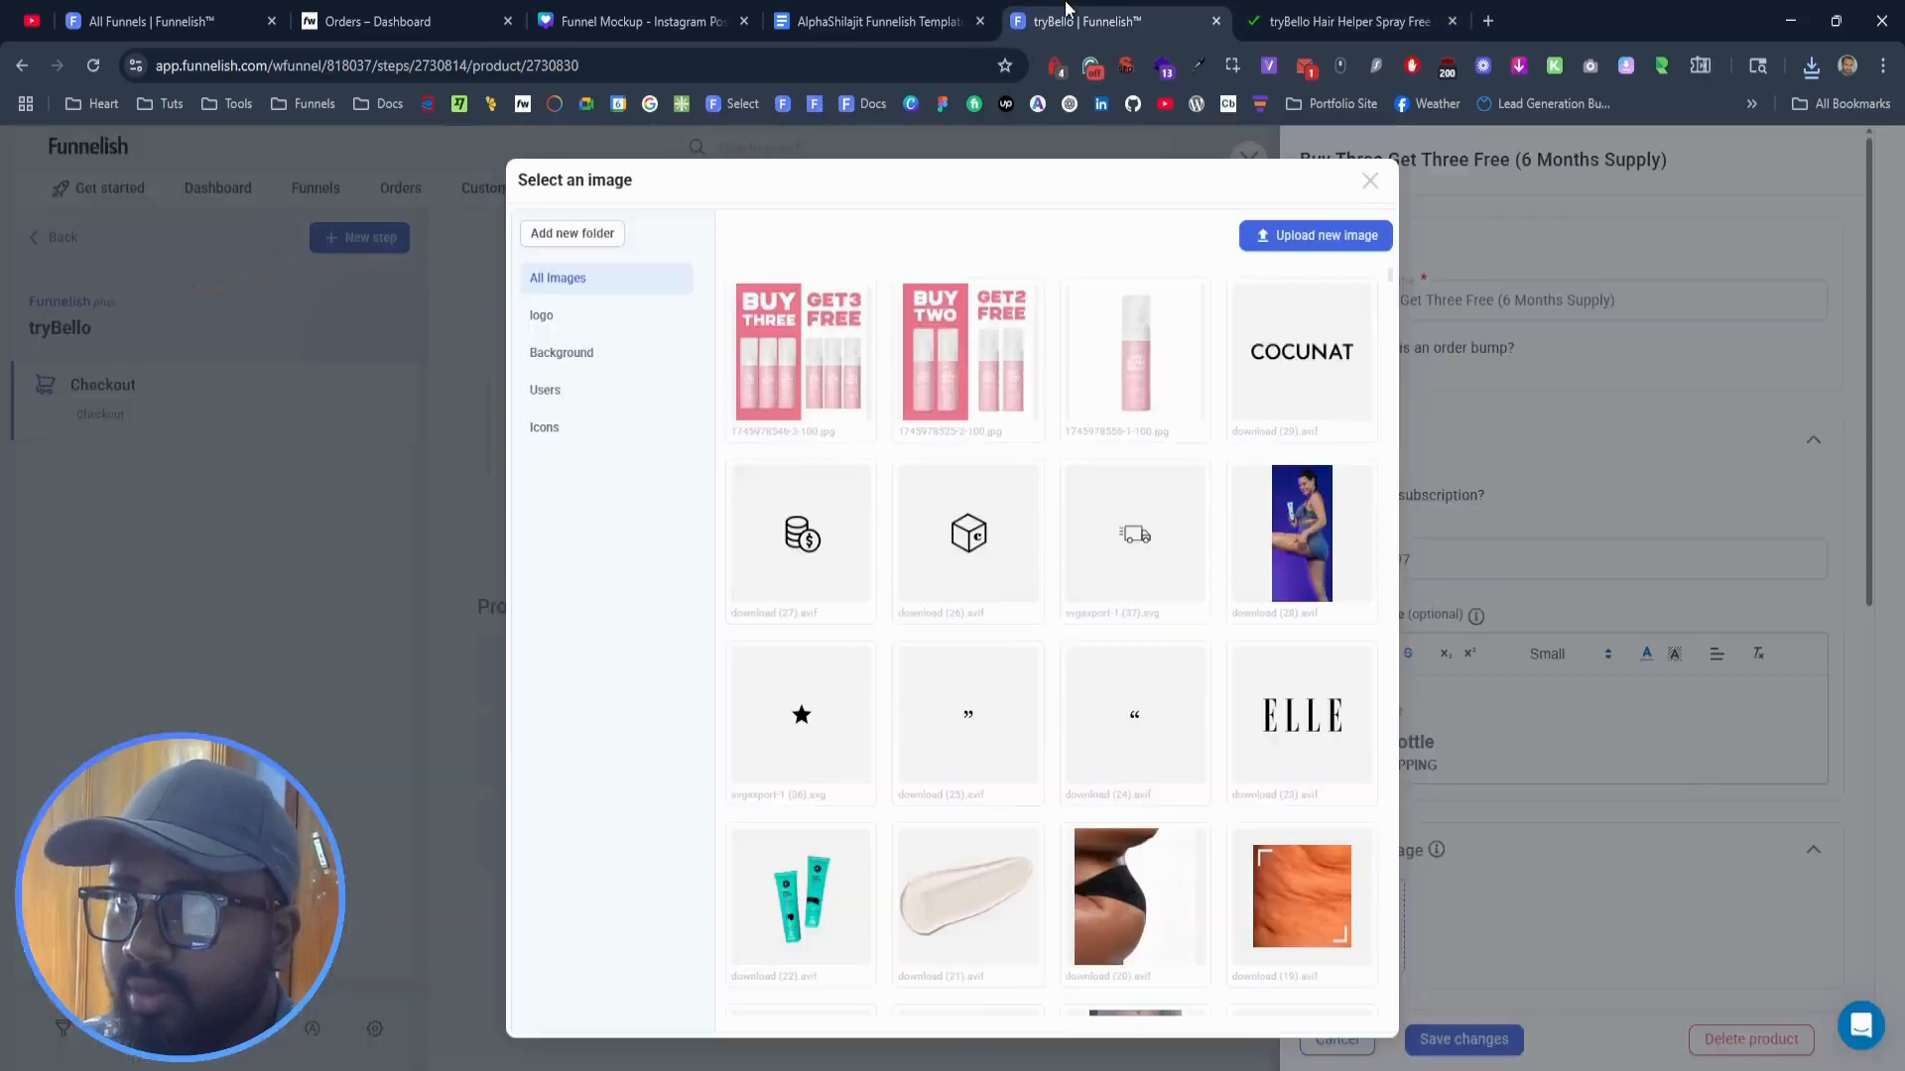
left_click(775, 392)
Step: Replace the Buy Three product's displayed price with the copied text: $299.97 struck through, 70% OFF, $20.00/bottle, + FREE SHIPPING
left_click(1534, 765)
key("ctrl+a")
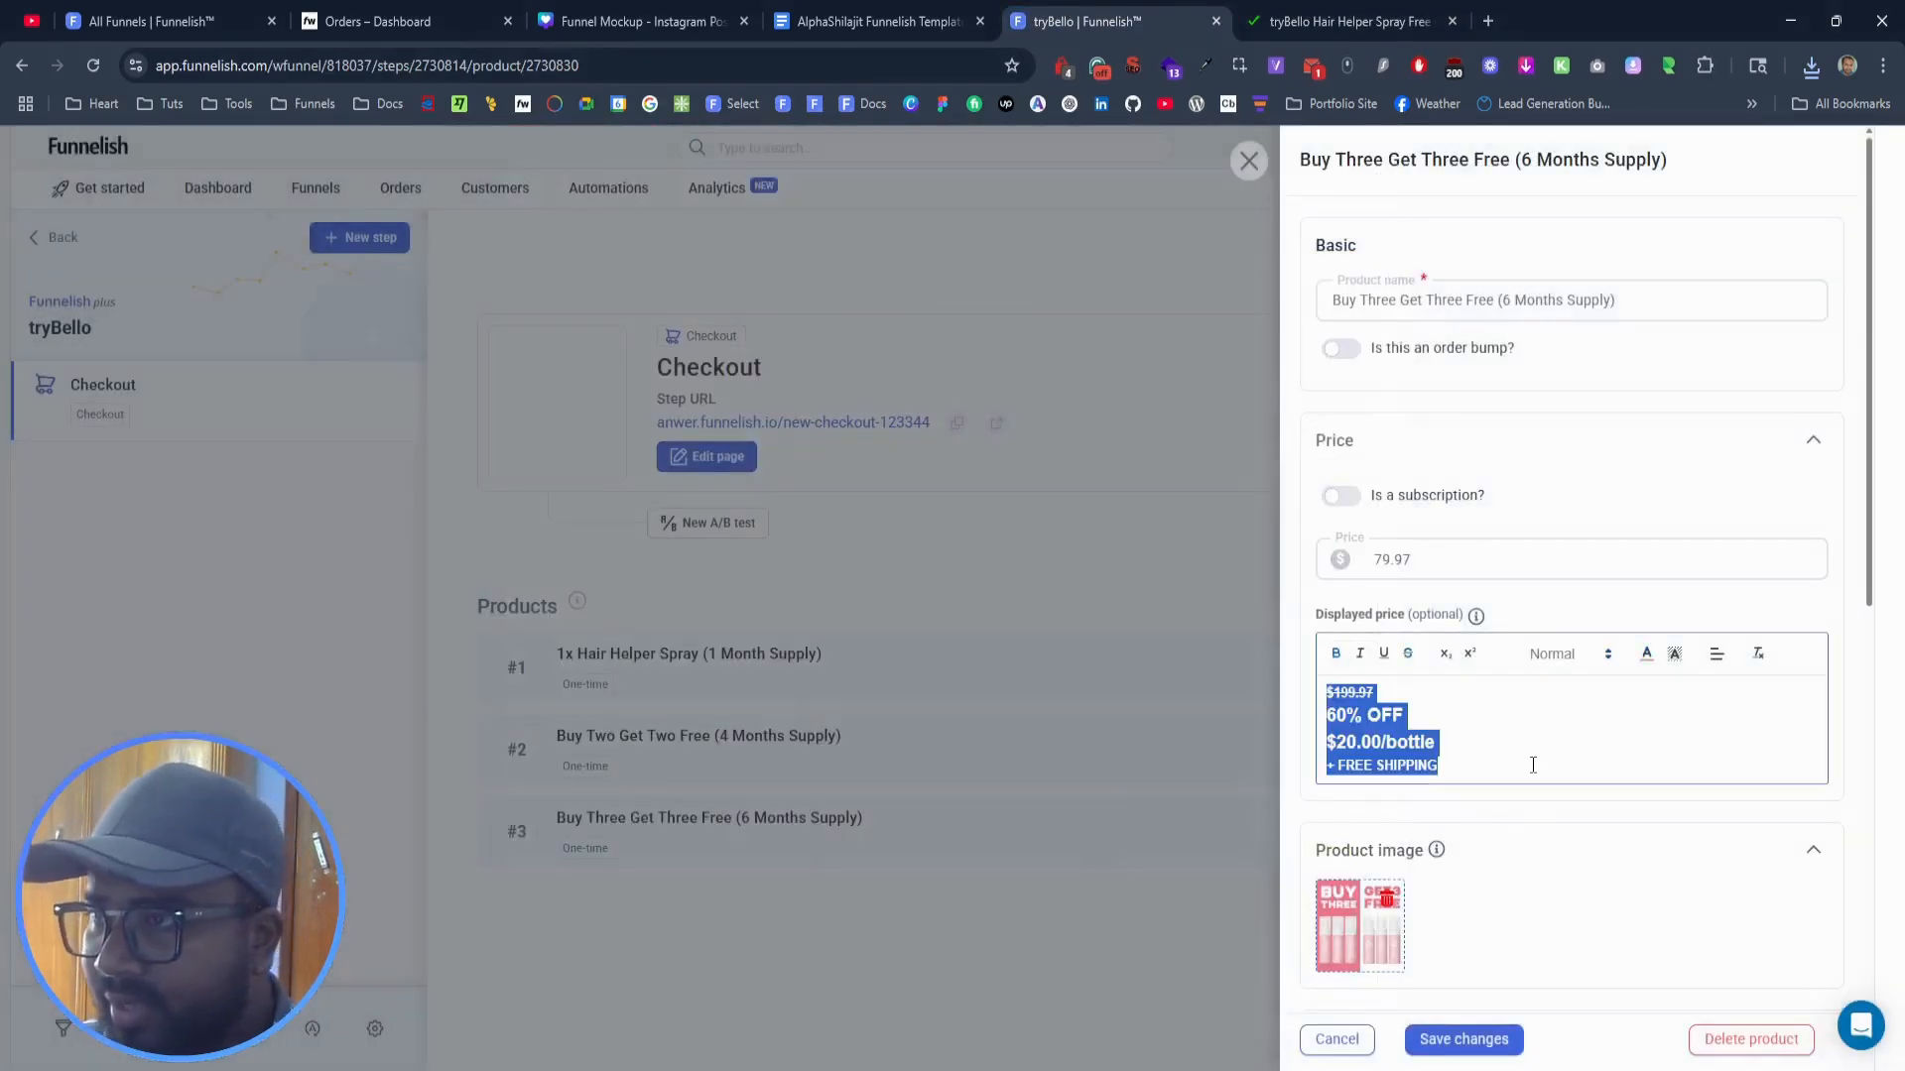
left_click(1533, 765)
key("ctrl+a")
key("ctrl+v")
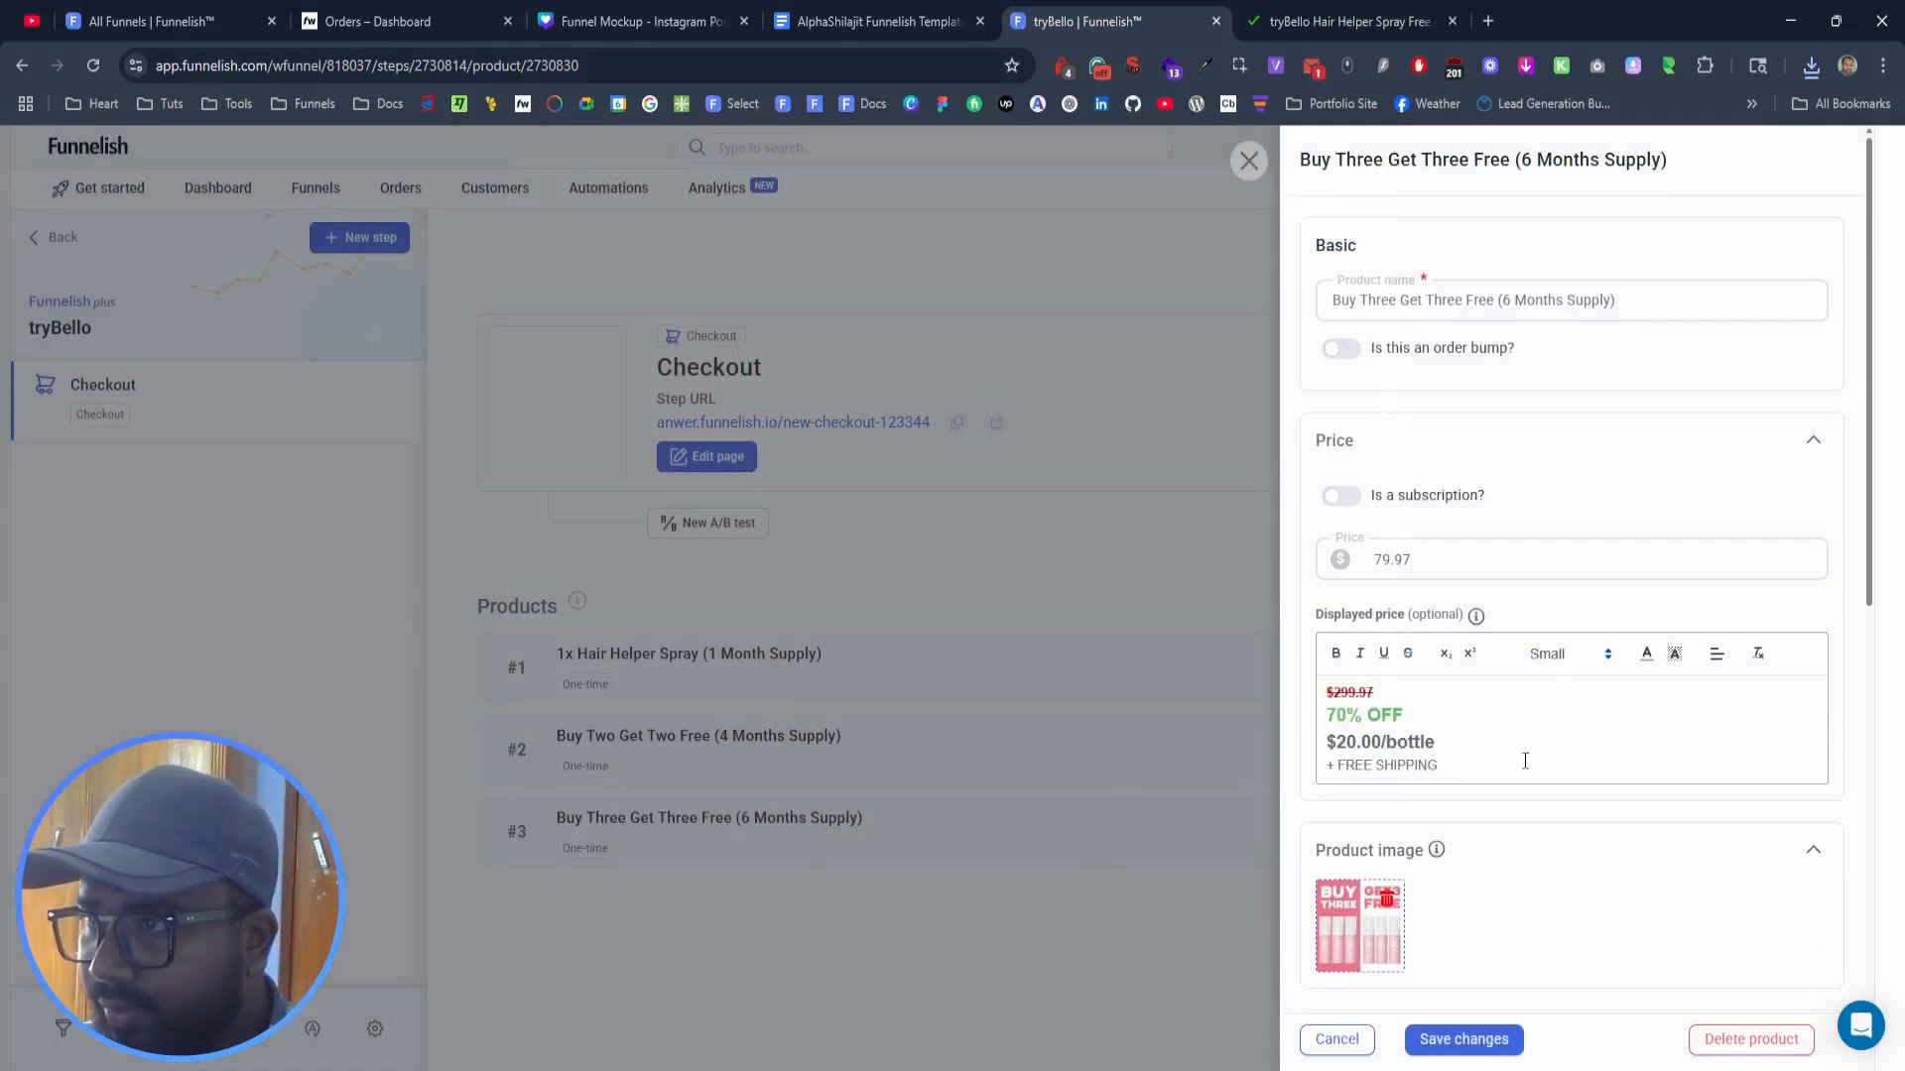
Step: Disable Highlight and Select by default for the Buy Three Get Three Free product and save the changes
scroll(1525, 761, "down", 4)
scroll(1525, 761, "down", 3)
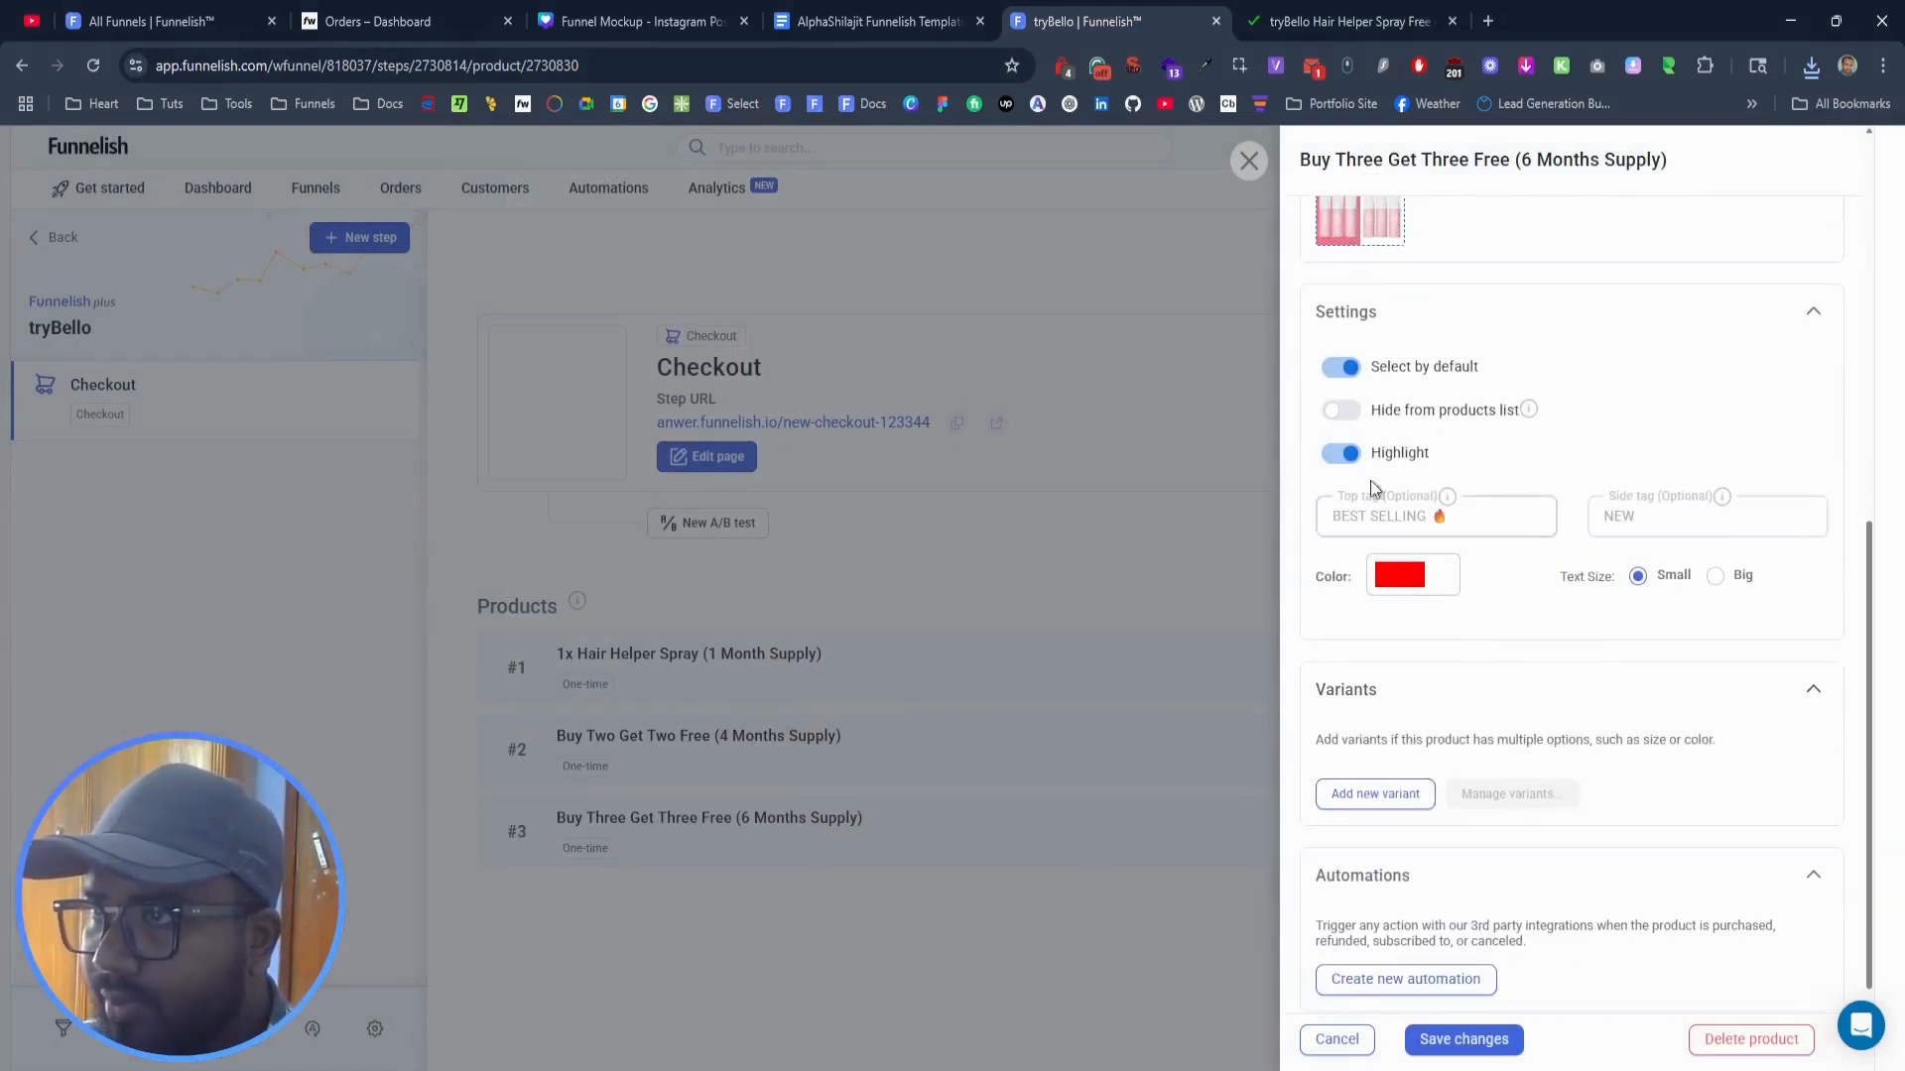
left_click(1350, 454)
left_click(1344, 366)
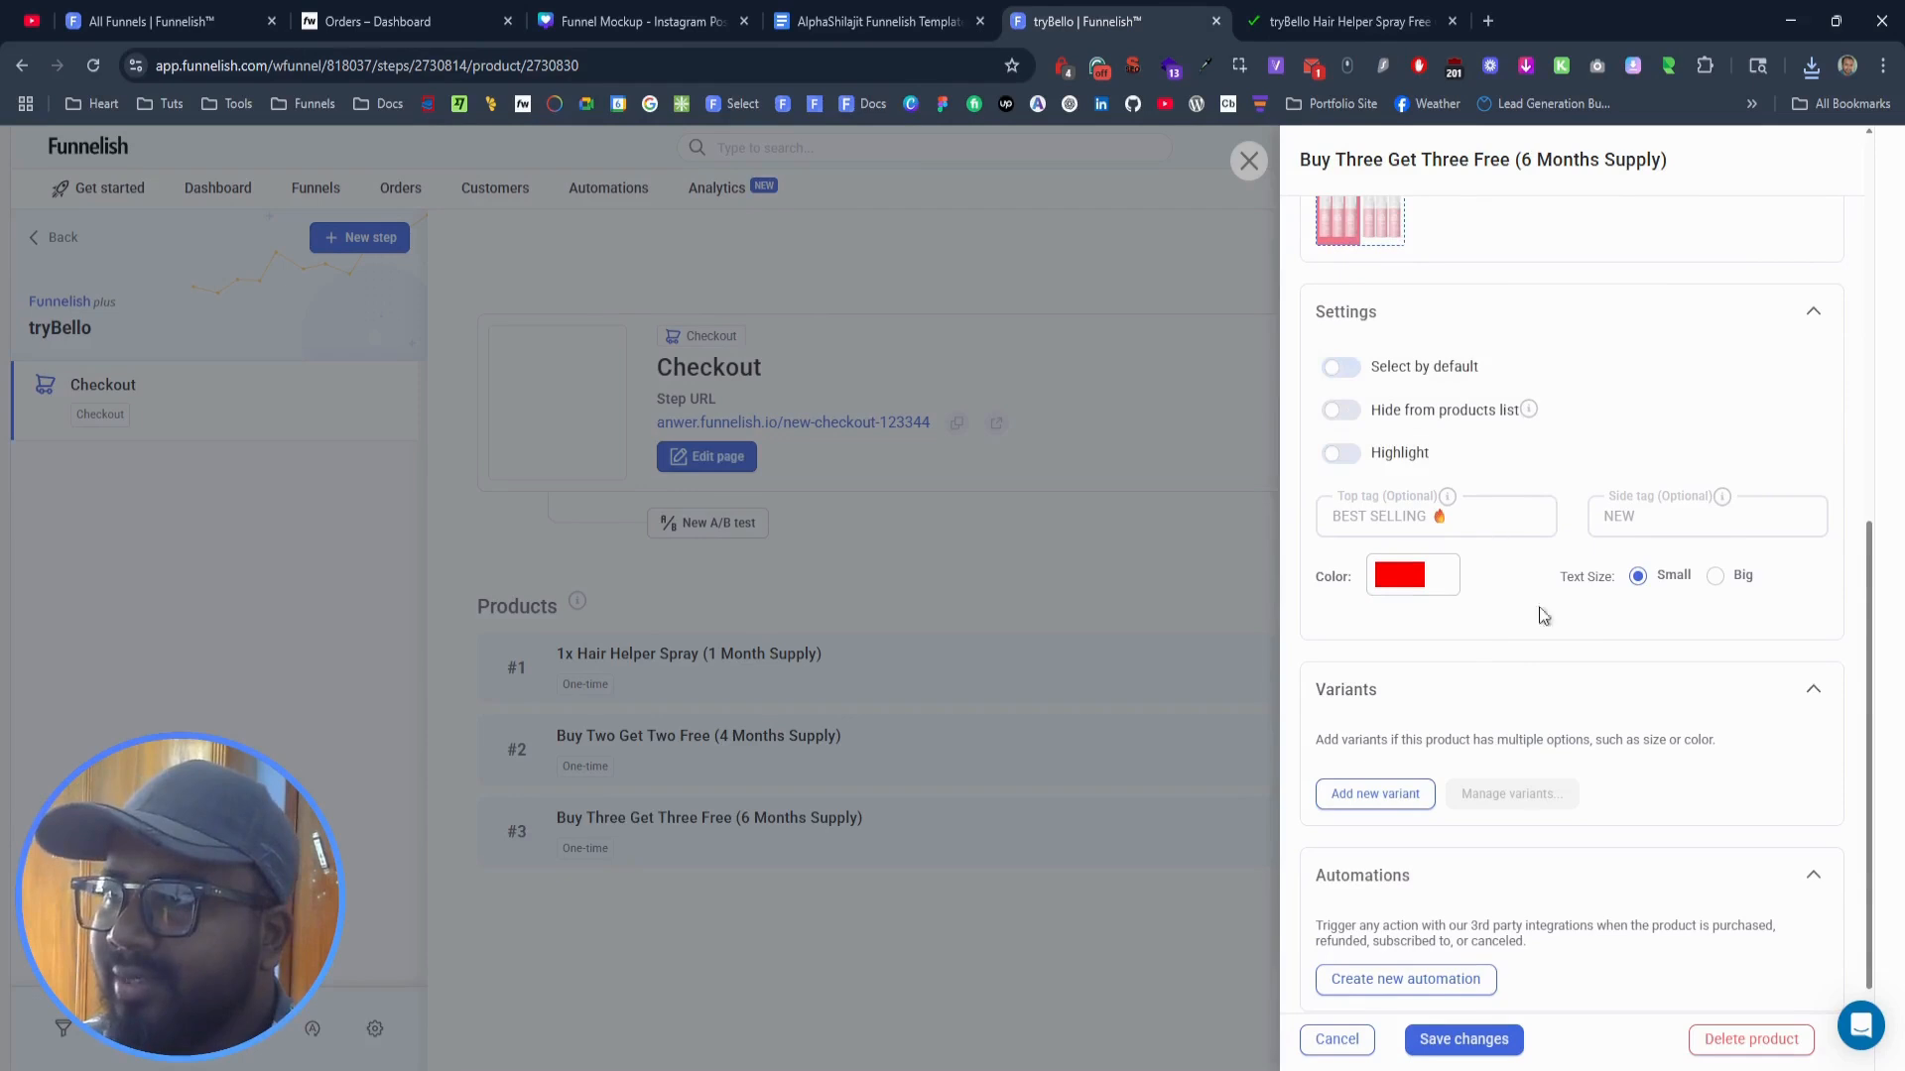
scroll(1533, 734, "down", 1)
scroll(1527, 732, "up", 3)
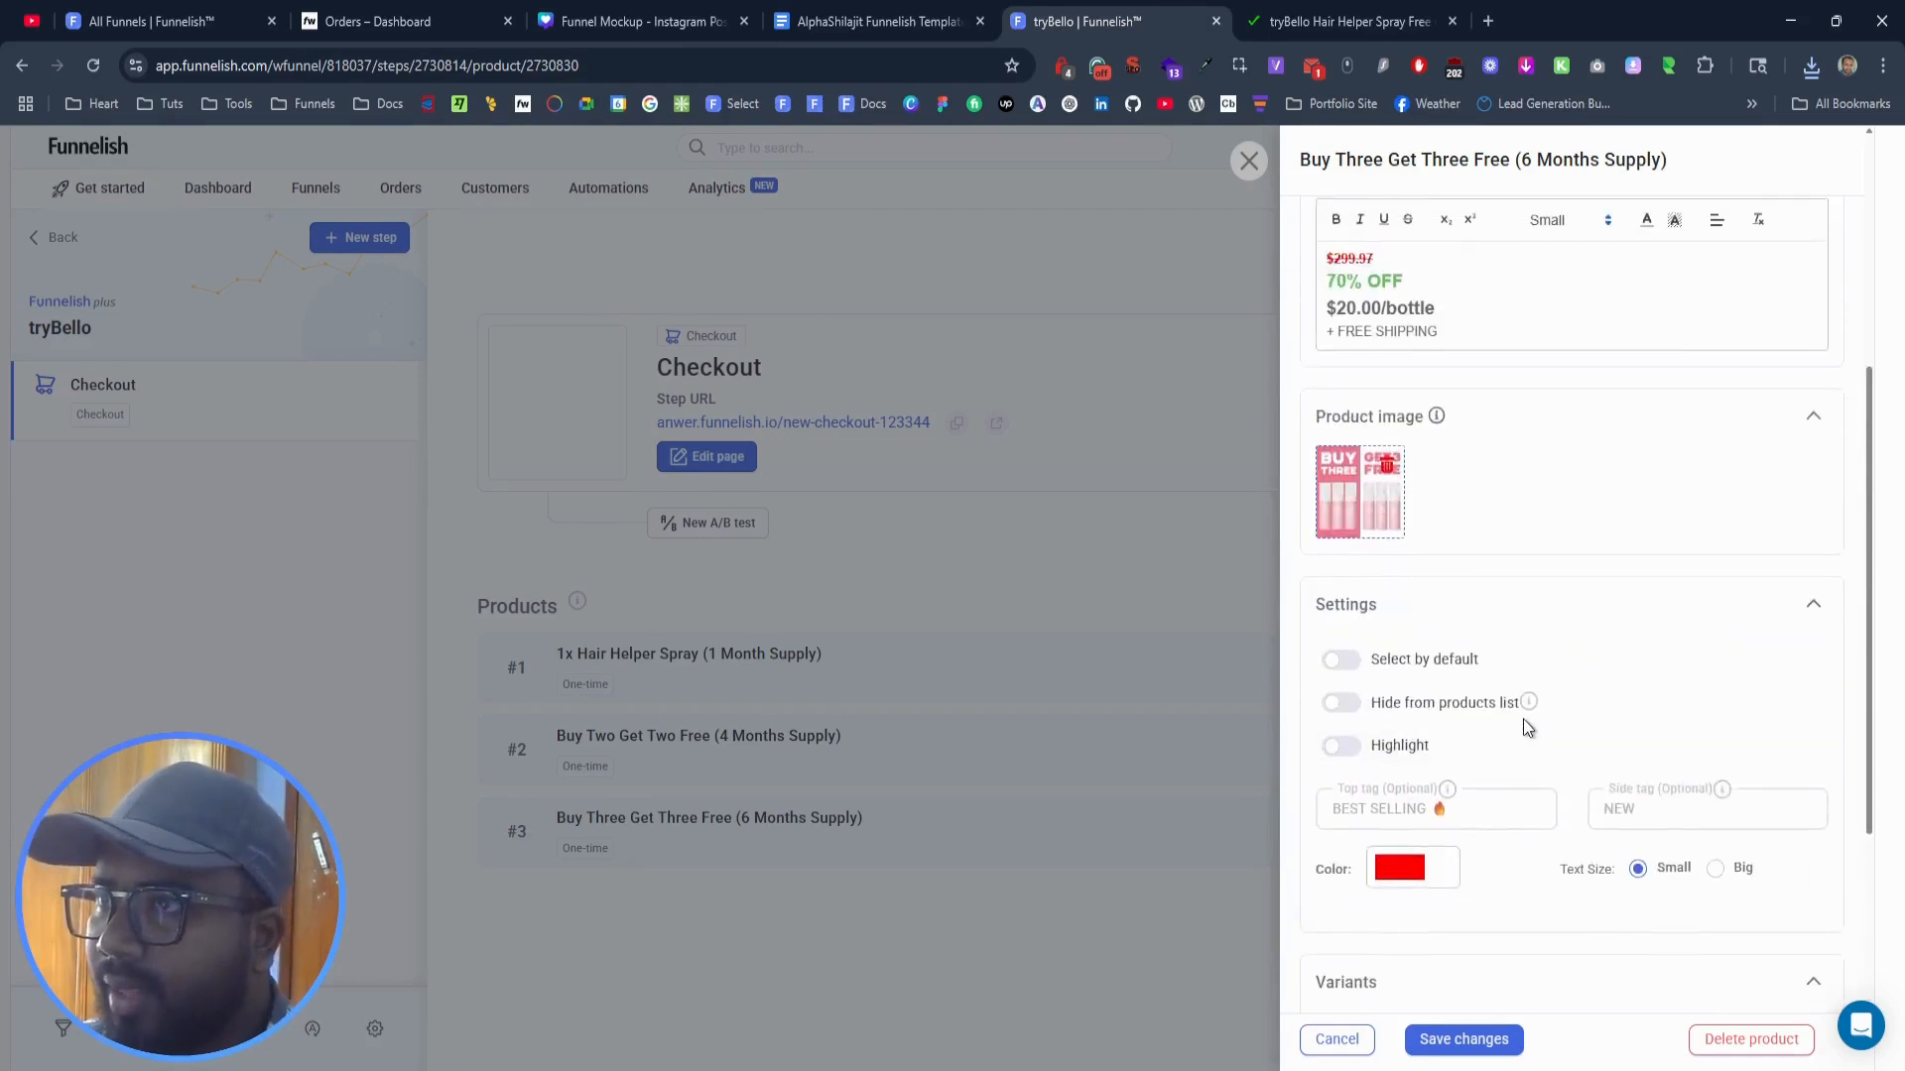
scroll(1526, 726, "up", 4)
left_click(1457, 1042)
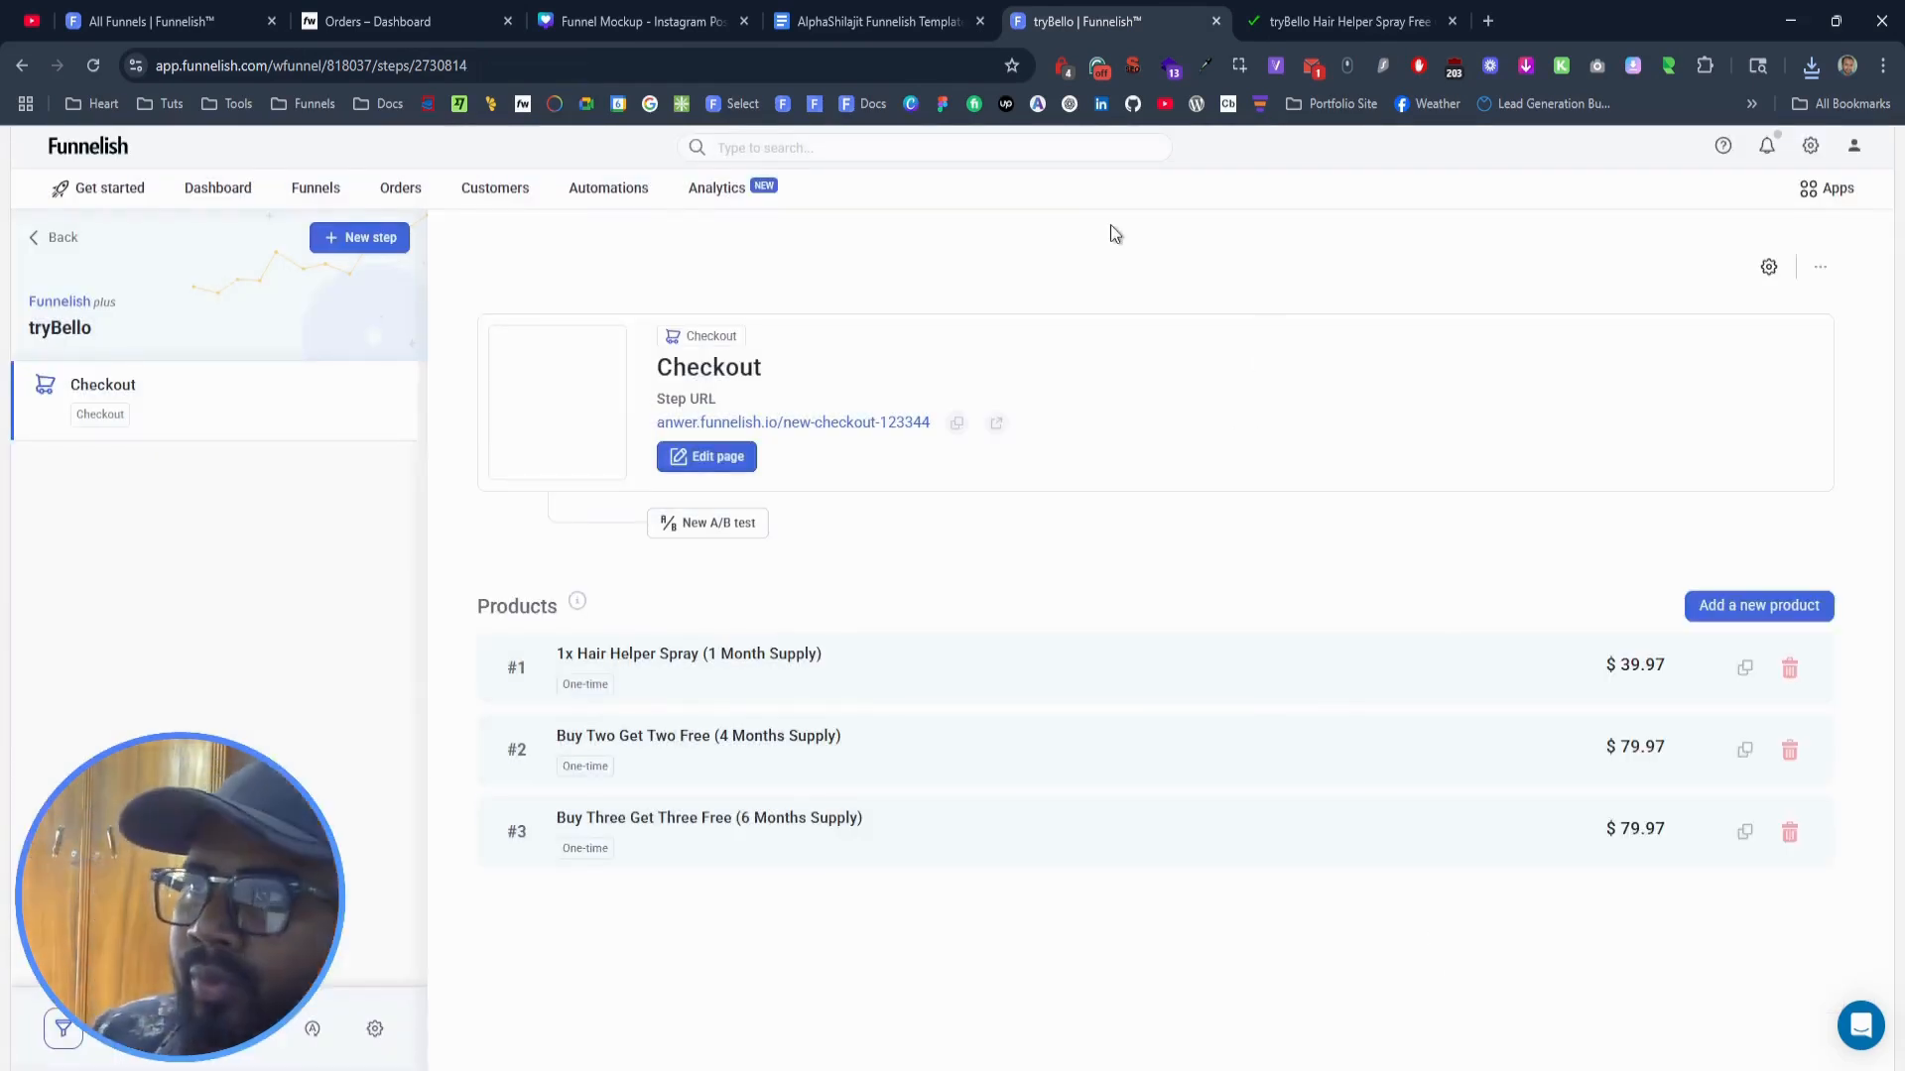
Step: Check the three-bottle bundle's order total on tryBello, set the Buy Three Get Three Free product's Funnelish price to 119.97 and save
left_click(1351, 18)
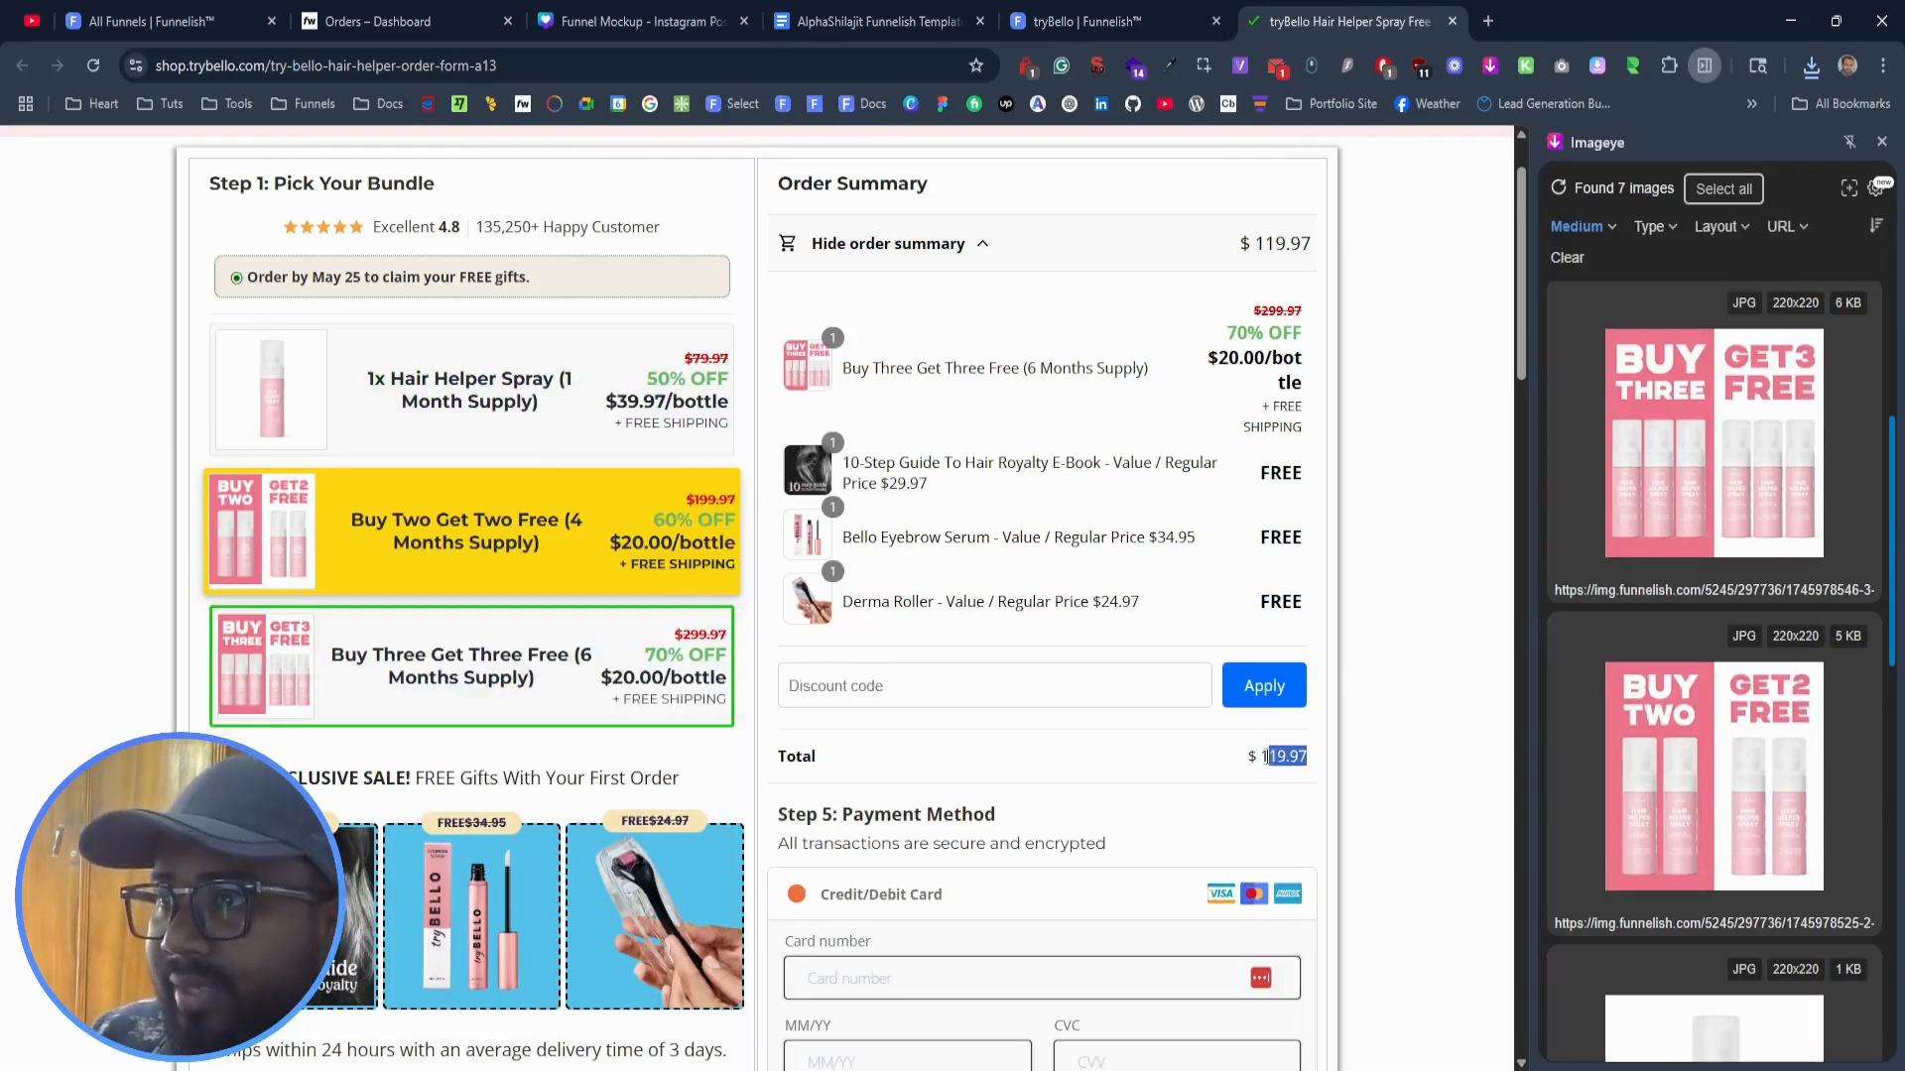
left_click(1066, 22)
left_click(1042, 824)
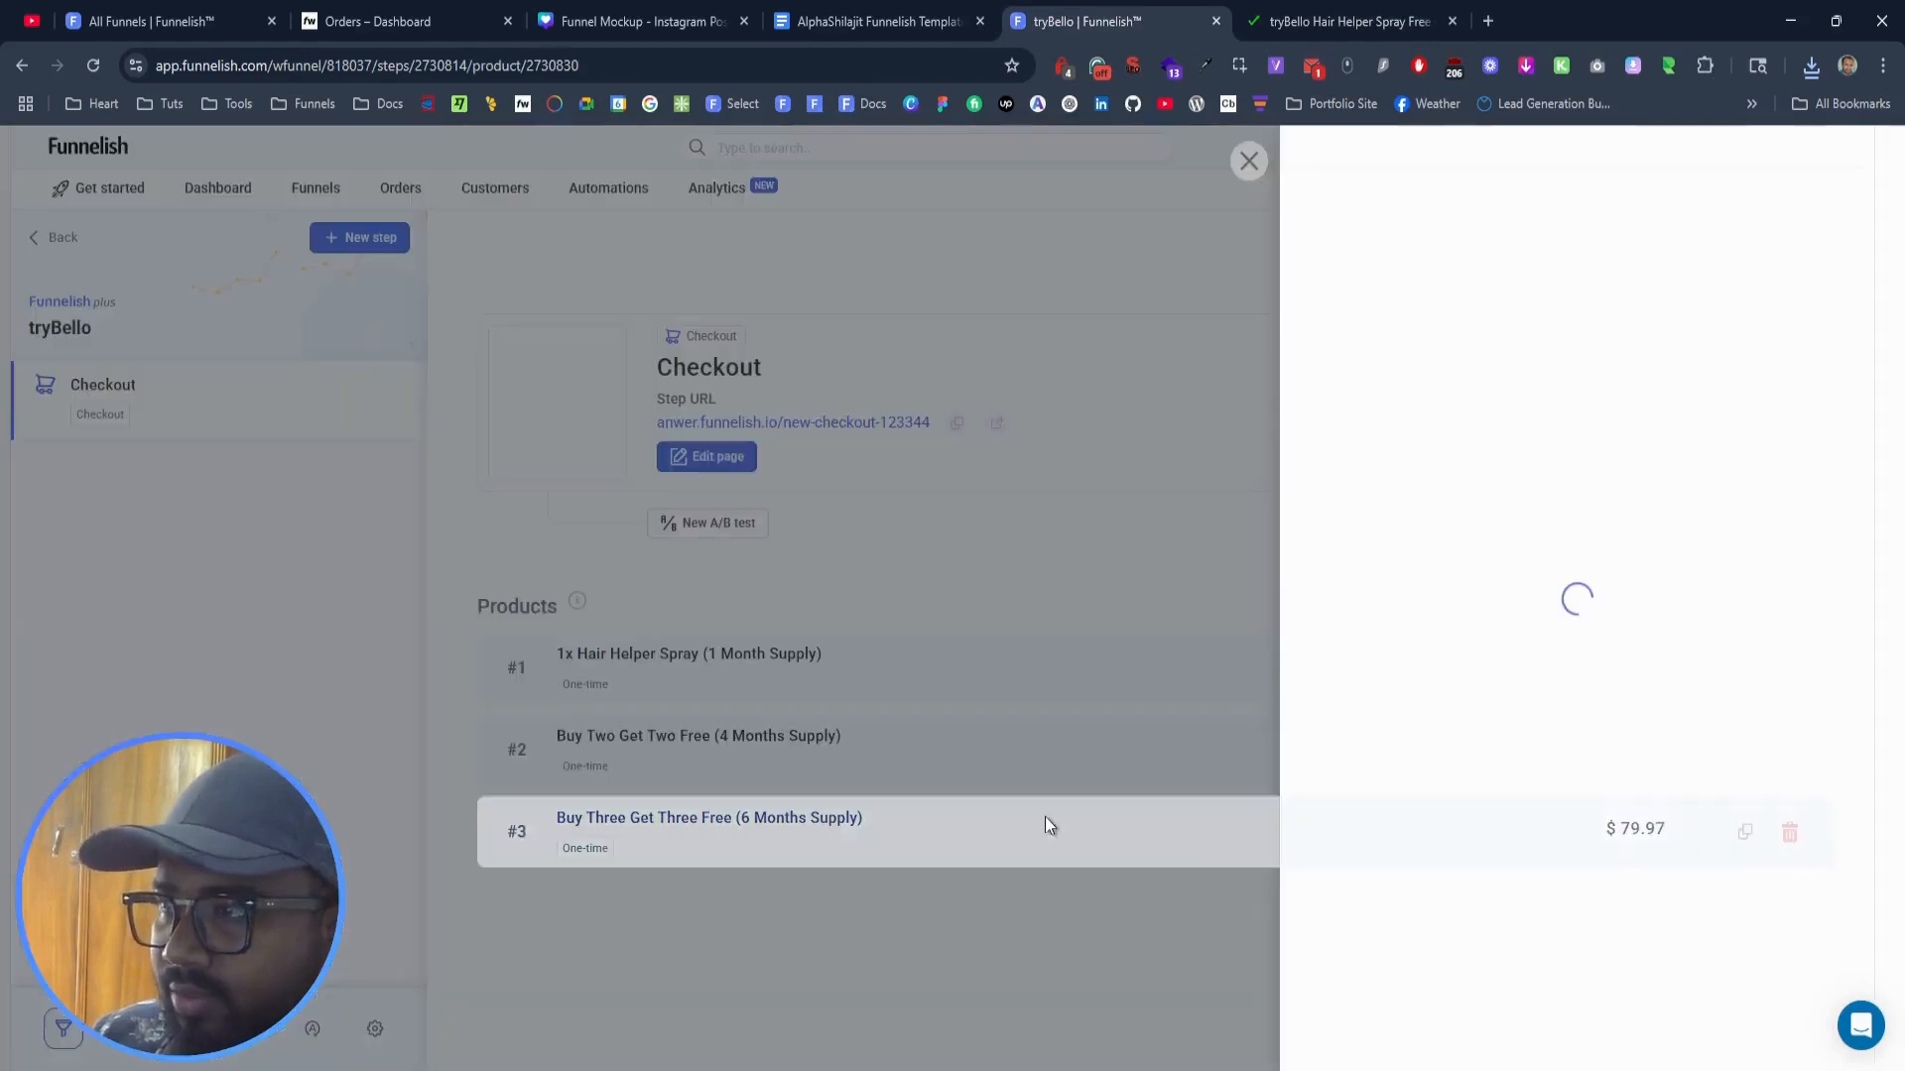
left_click(1491, 564)
key("ctrl+a")
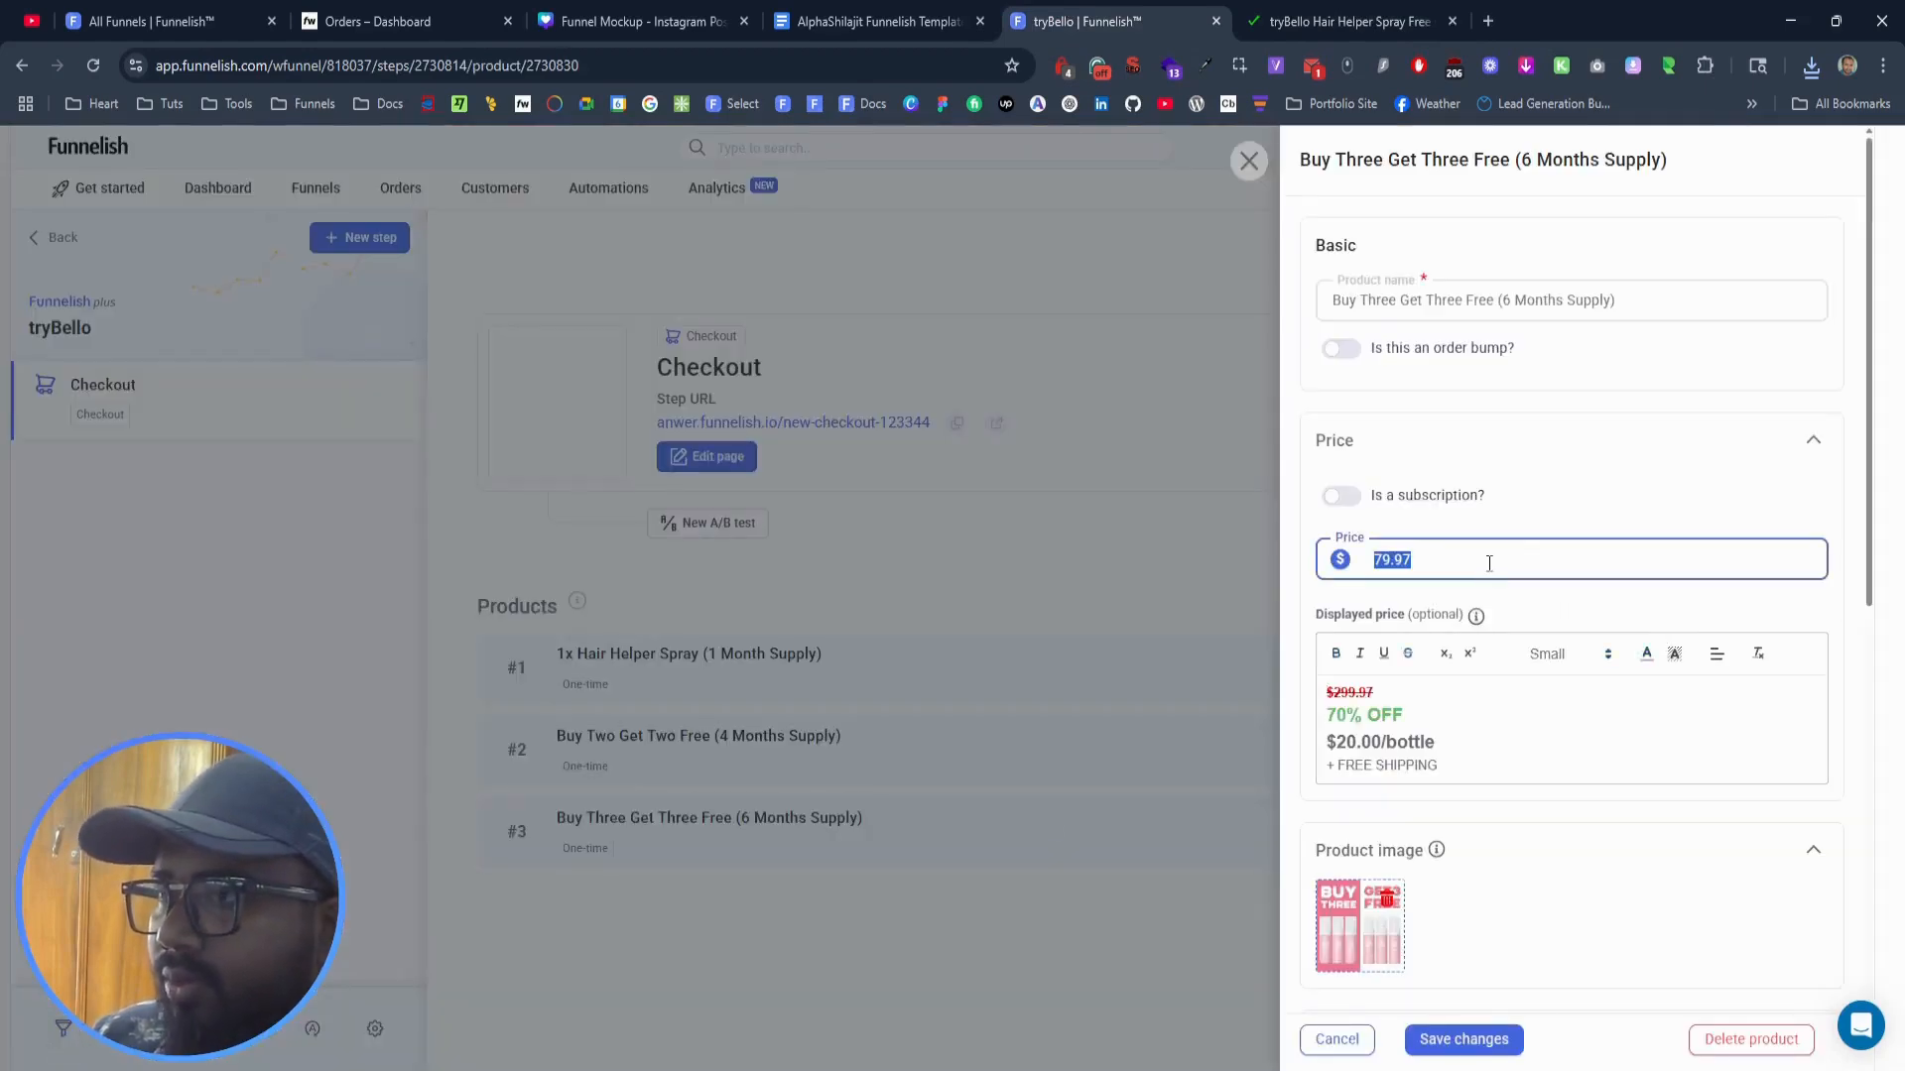
type("119.97")
left_click(1462, 1039)
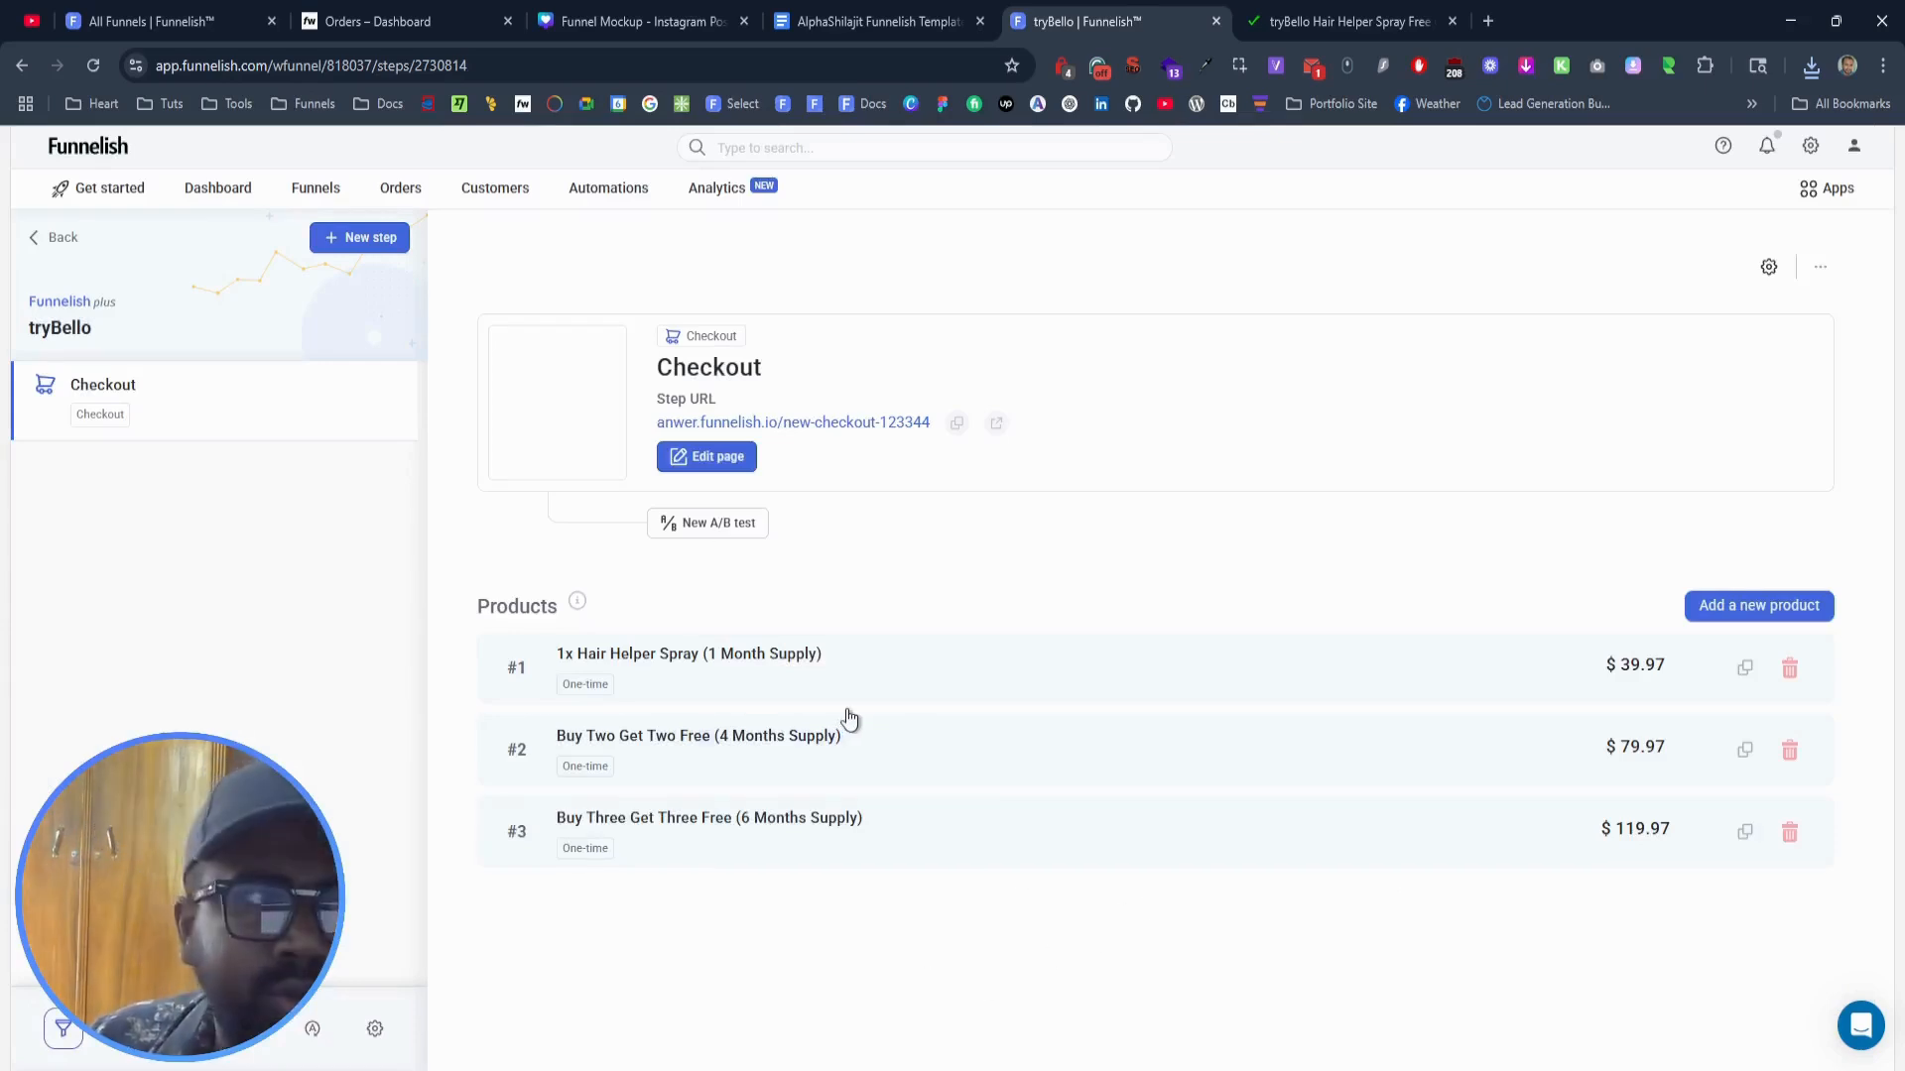
Step: Switch to the tryBello page, close Imageye and examine the free gifts section below the bundles
left_click(1325, 19)
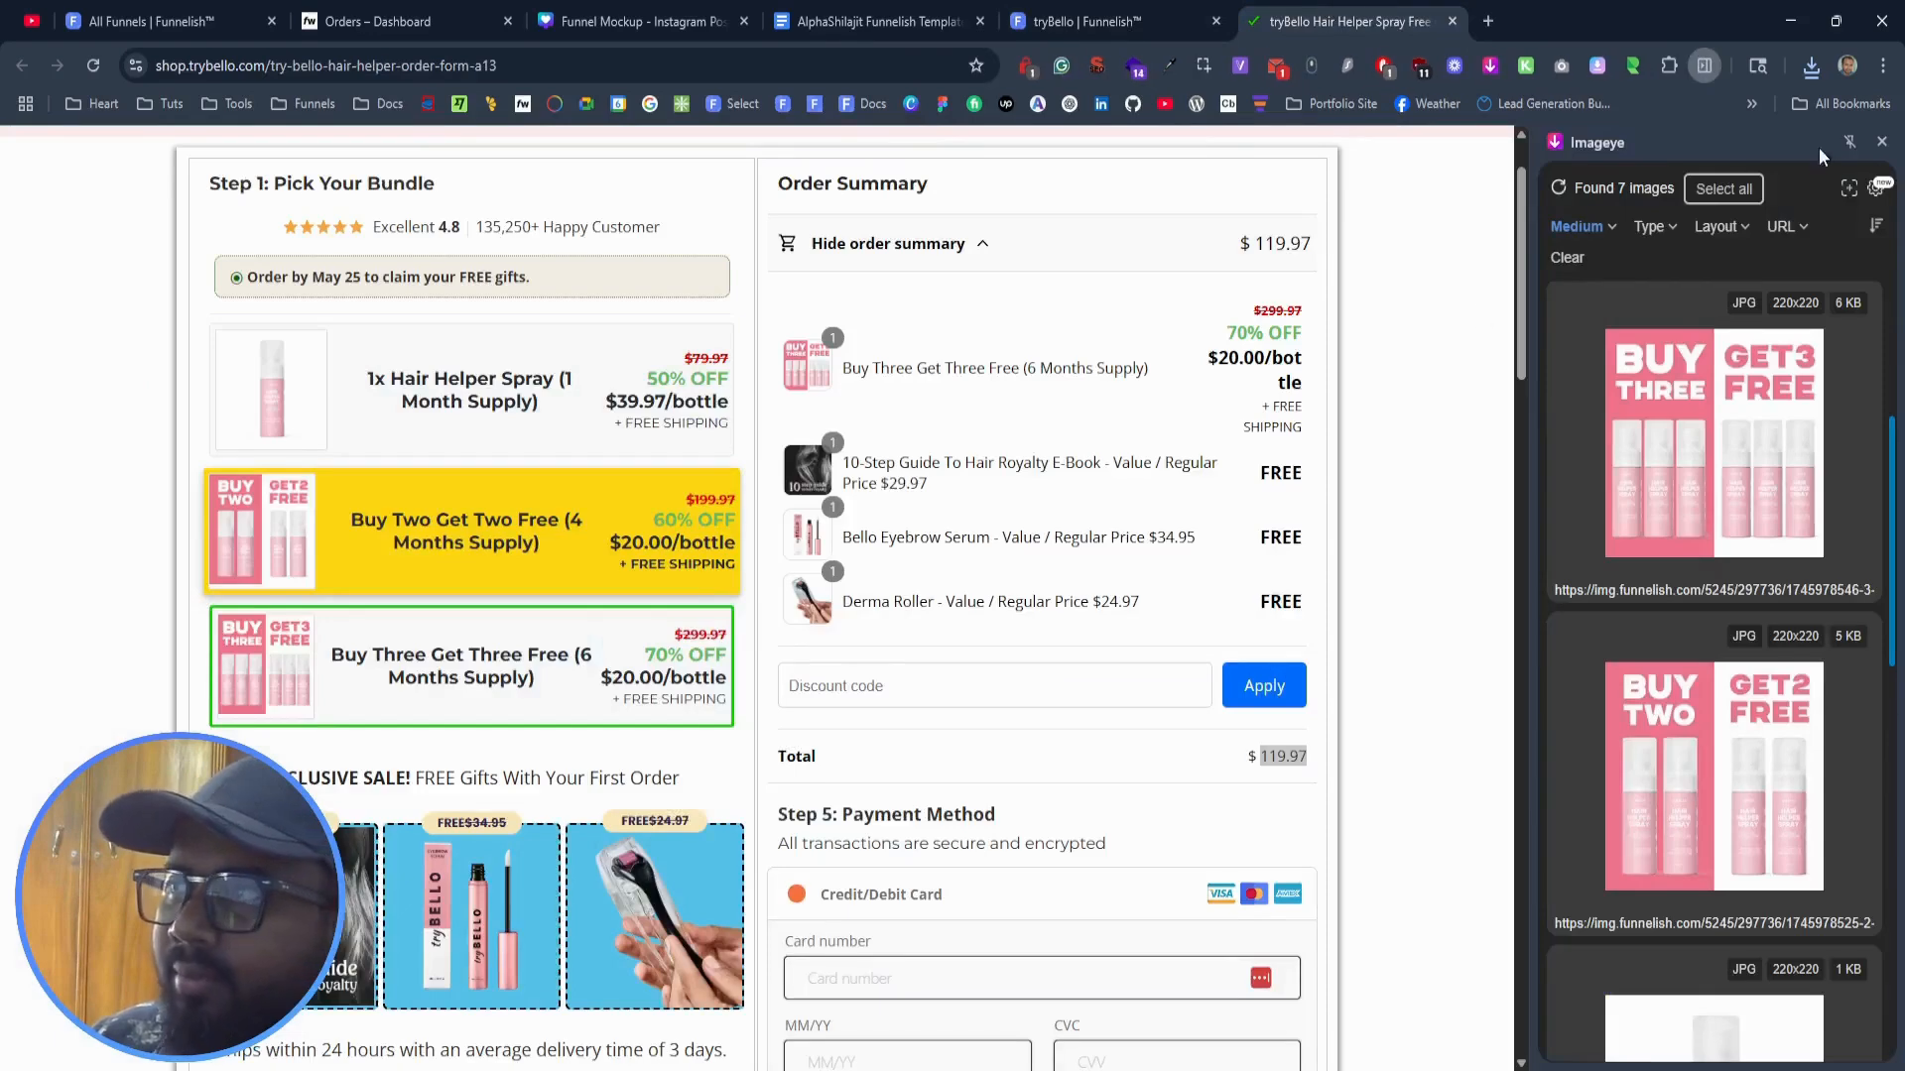
left_click(1881, 141)
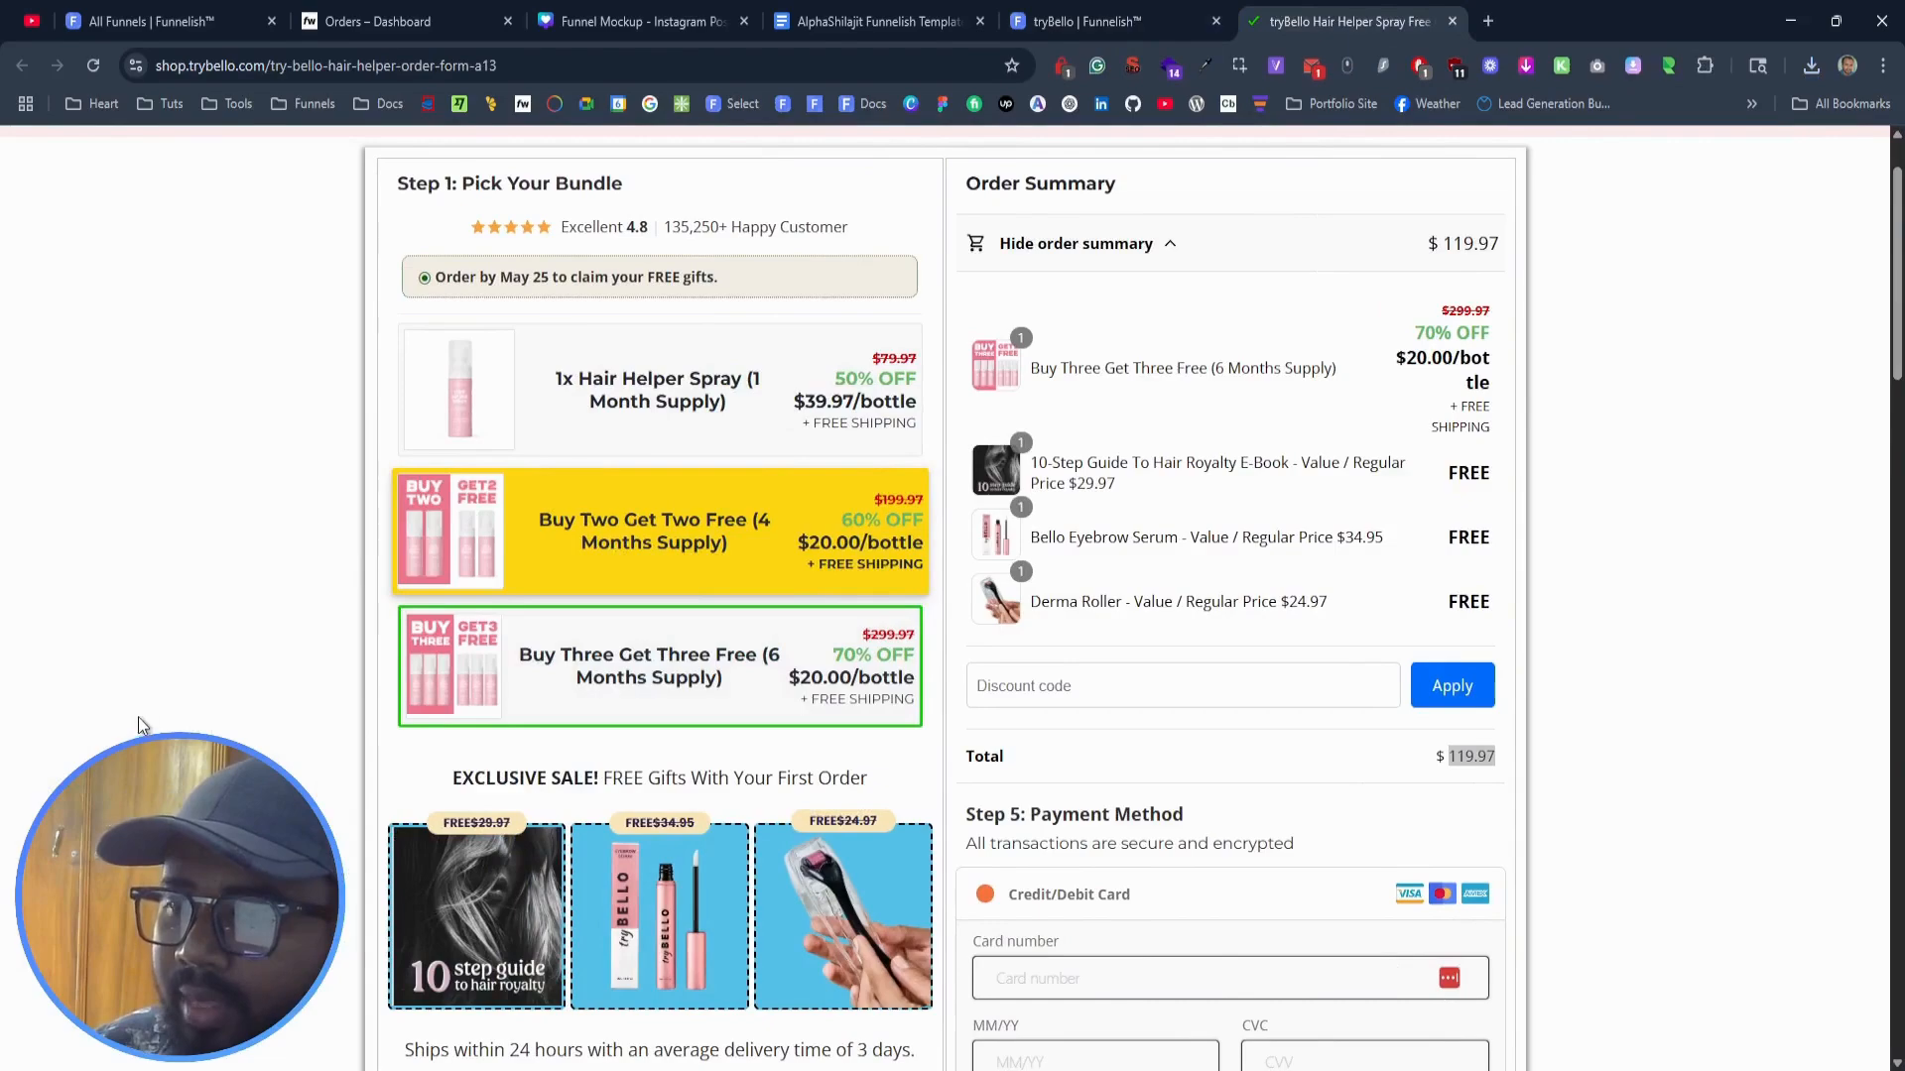
scroll(198, 715, "down", 2)
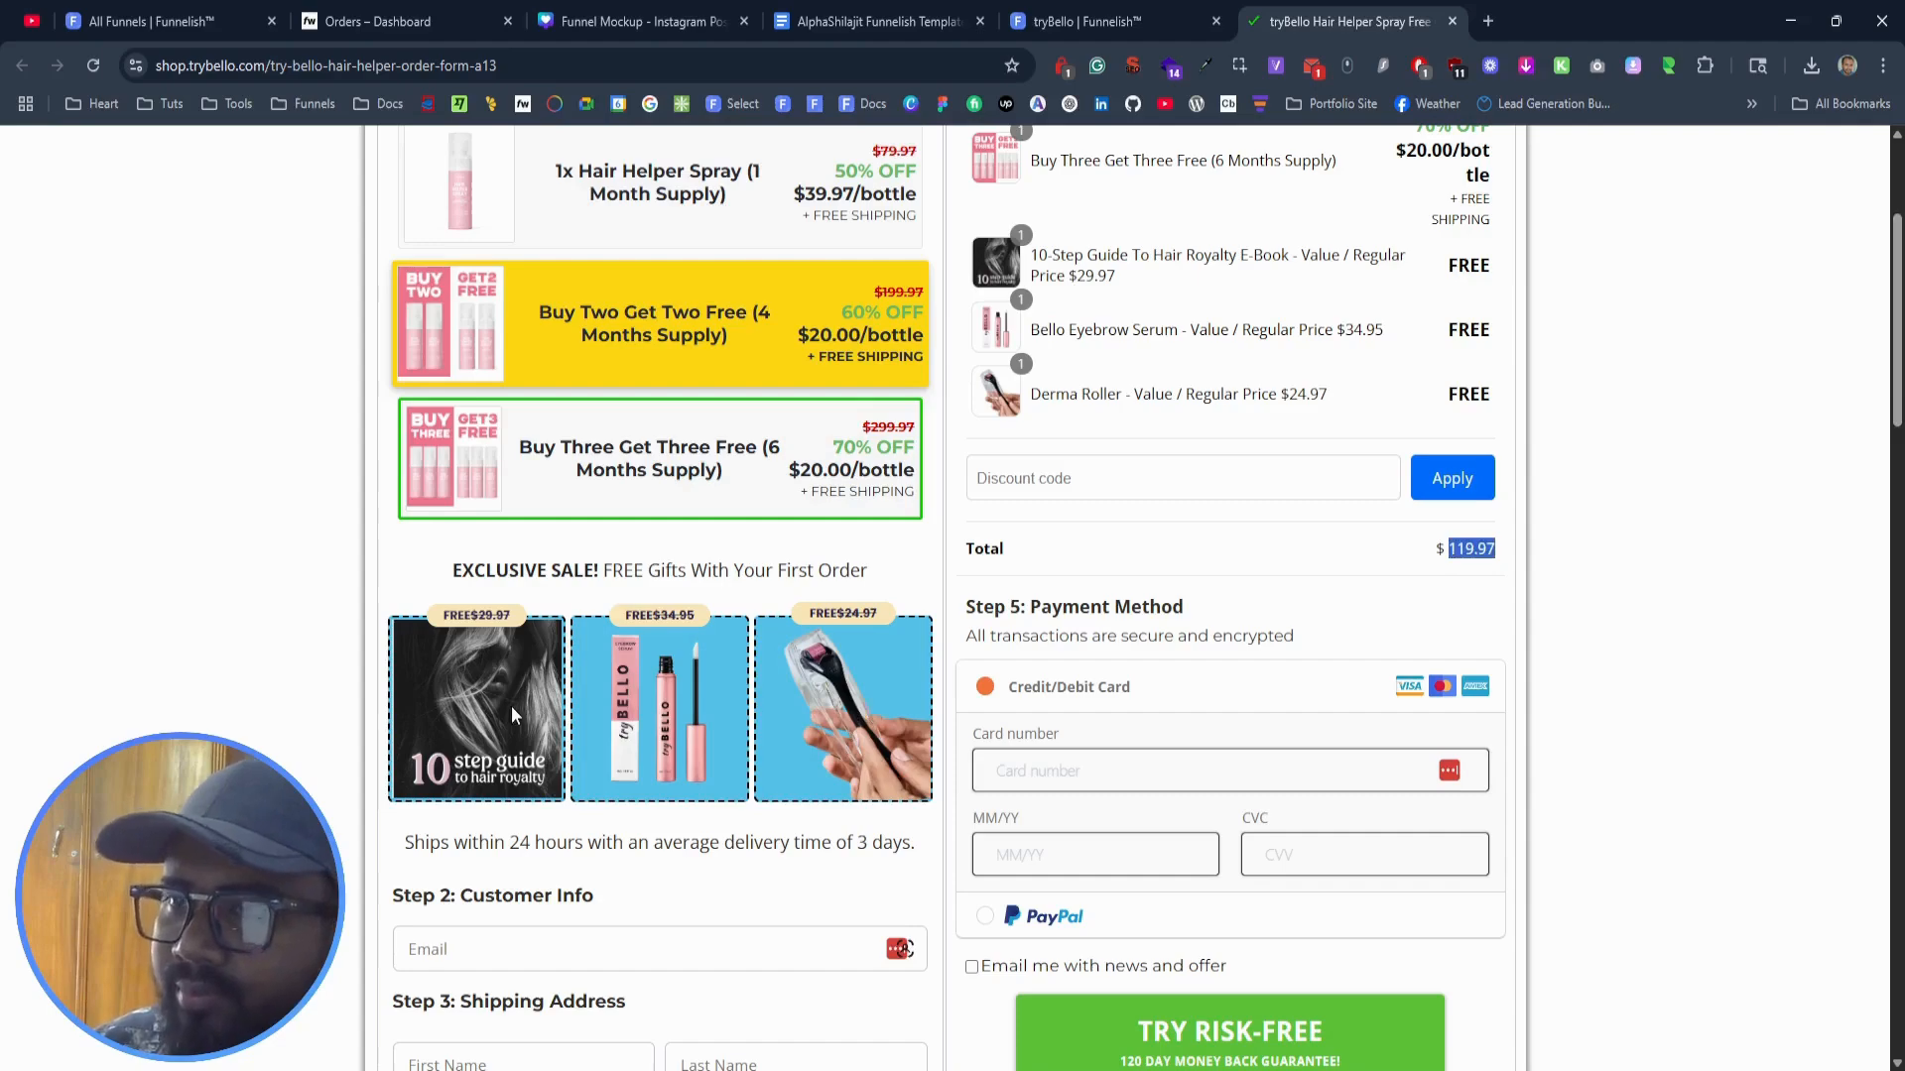
Step: Examine the free gifts on tryBello and compare the gifts included with the one-bottle, Buy Two and Buy Three bundles
scroll(510, 704, "down", 7)
scroll(510, 704, "up", 6)
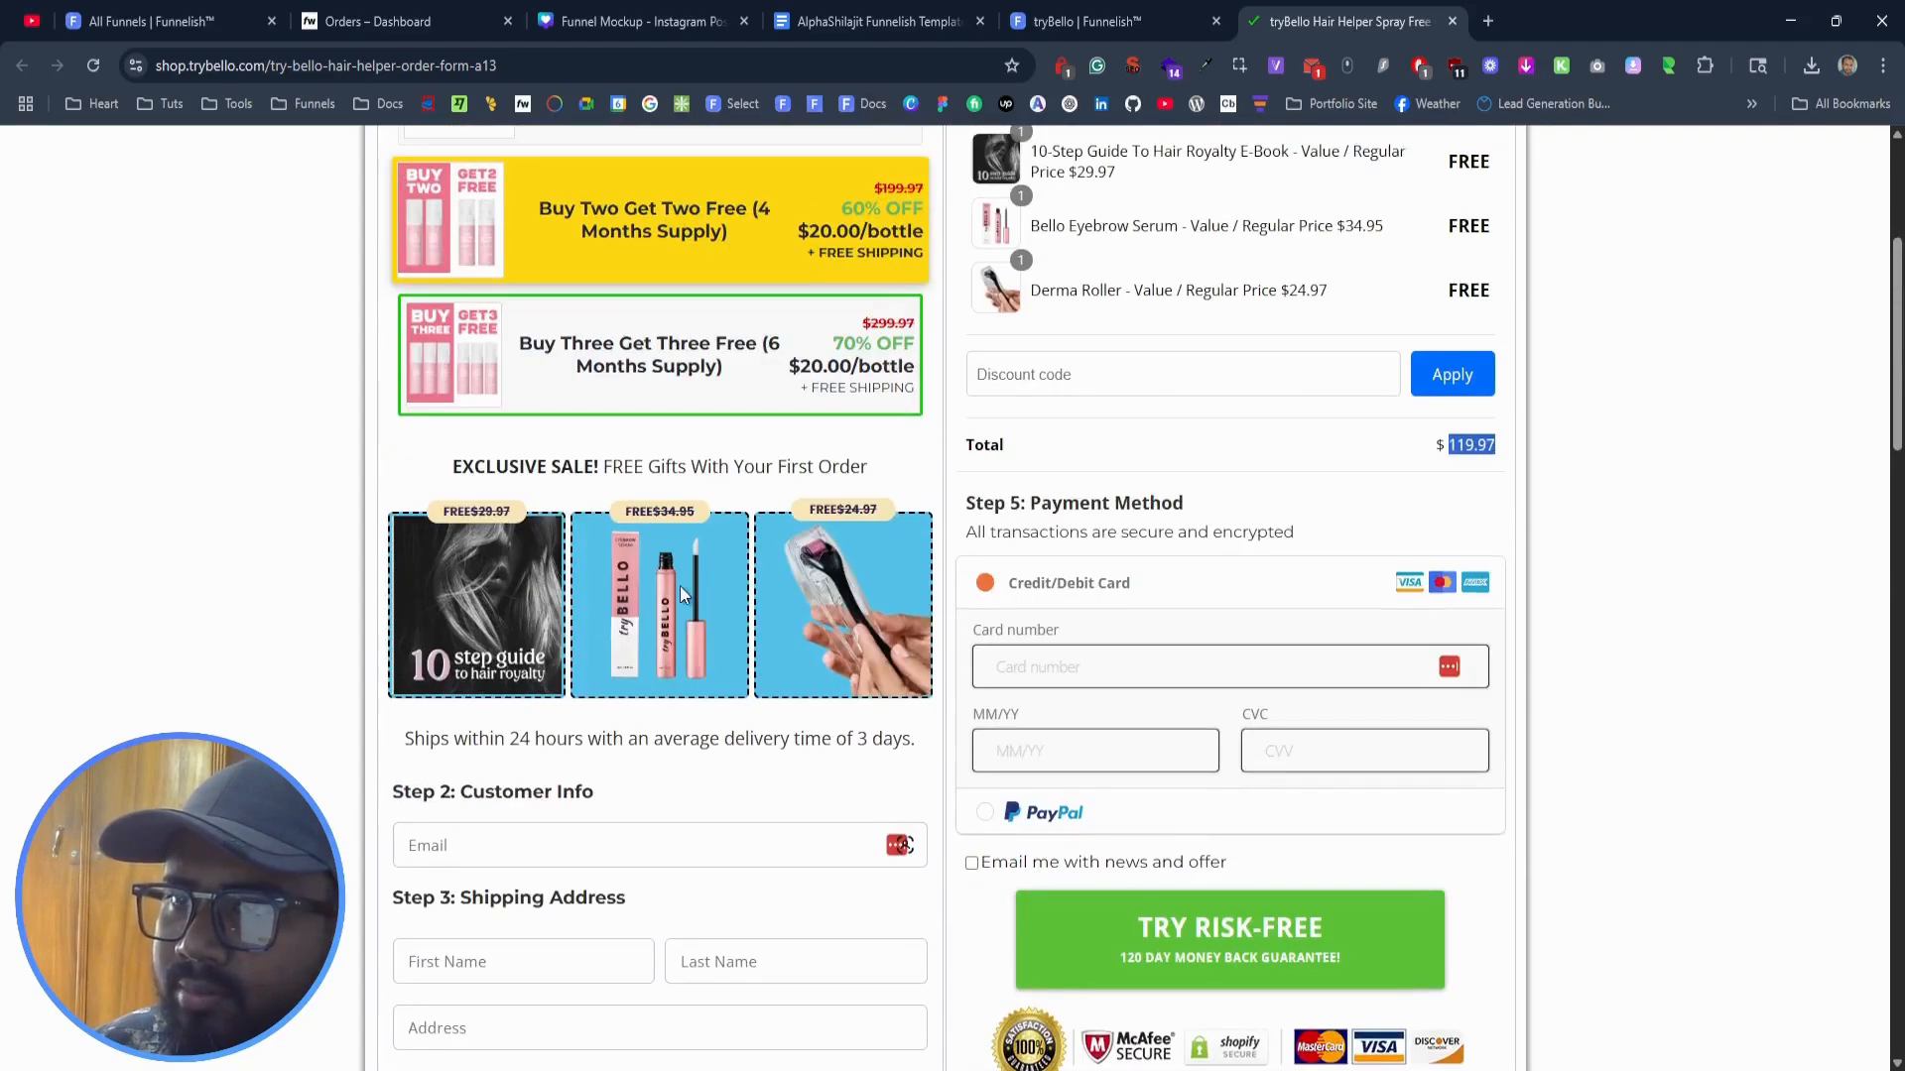
scroll(802, 634, "up", 4)
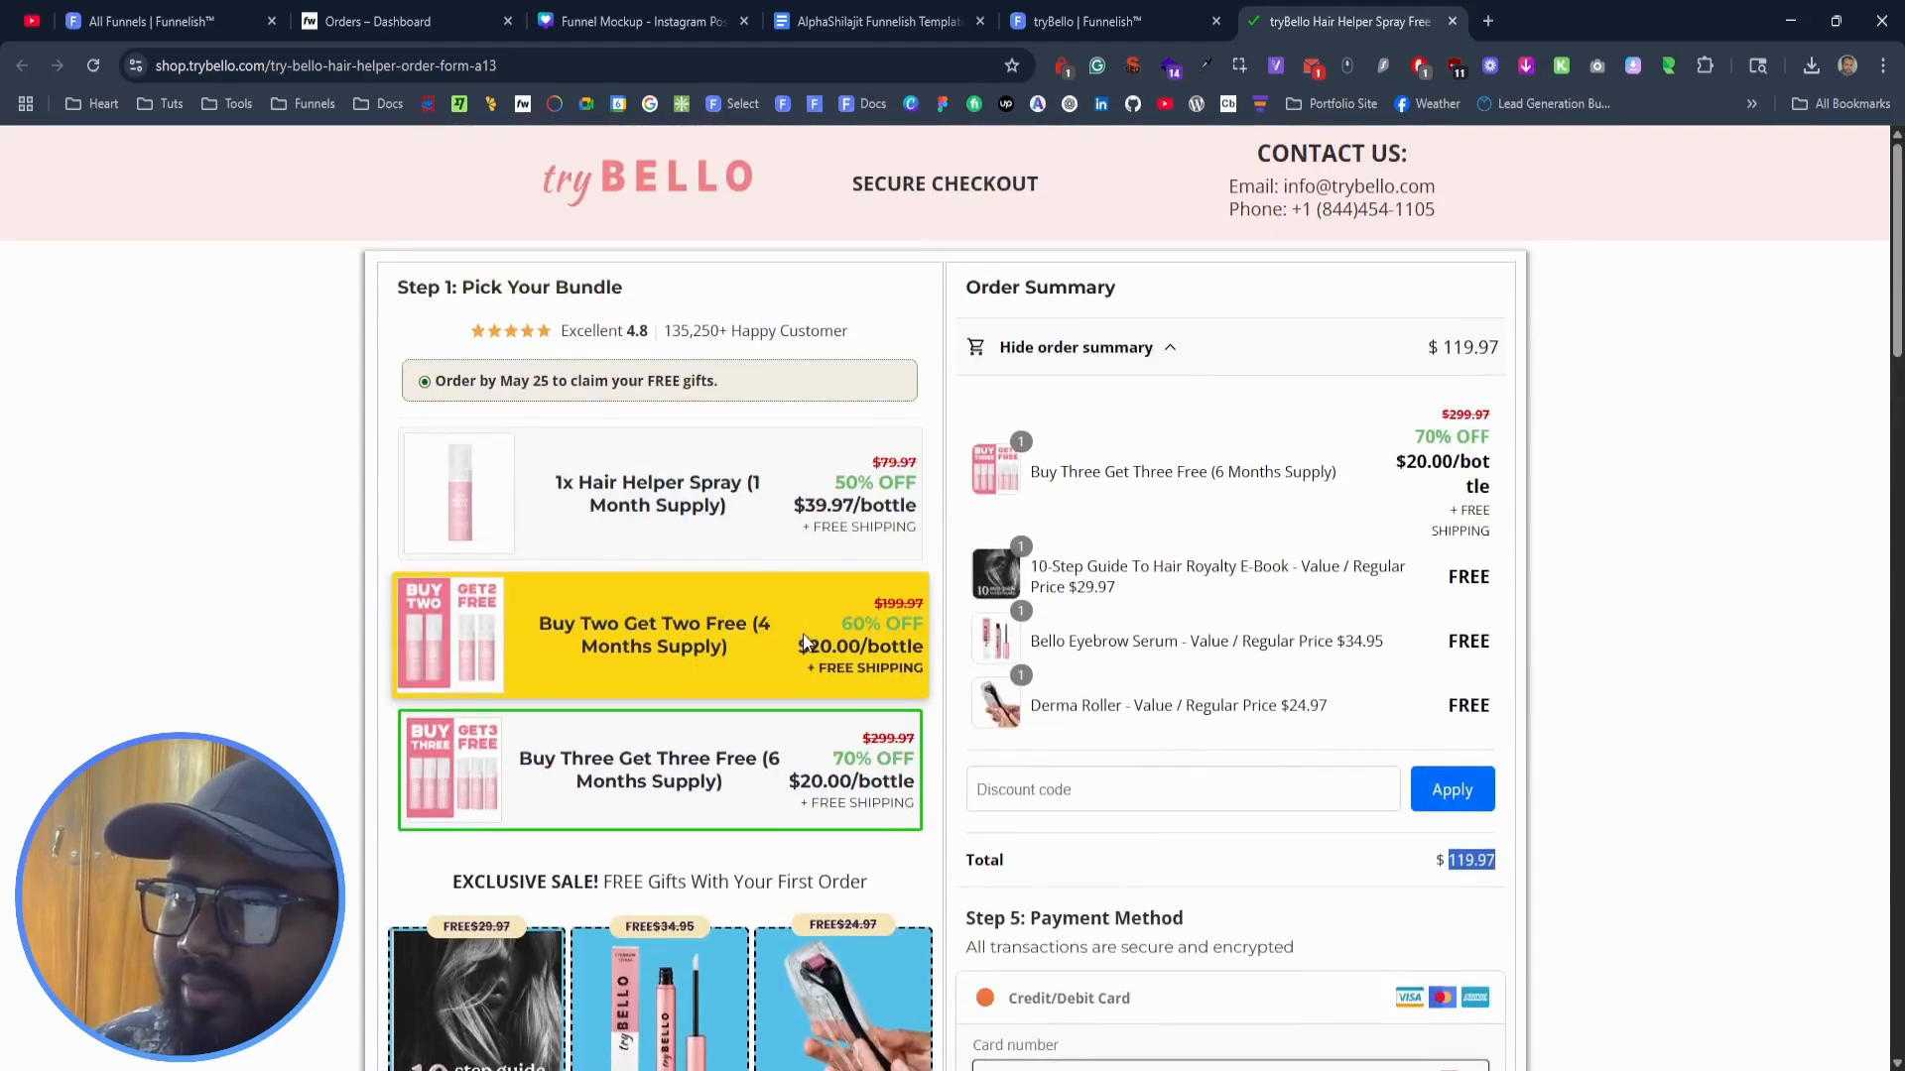
scroll(497, 705, "down", 3)
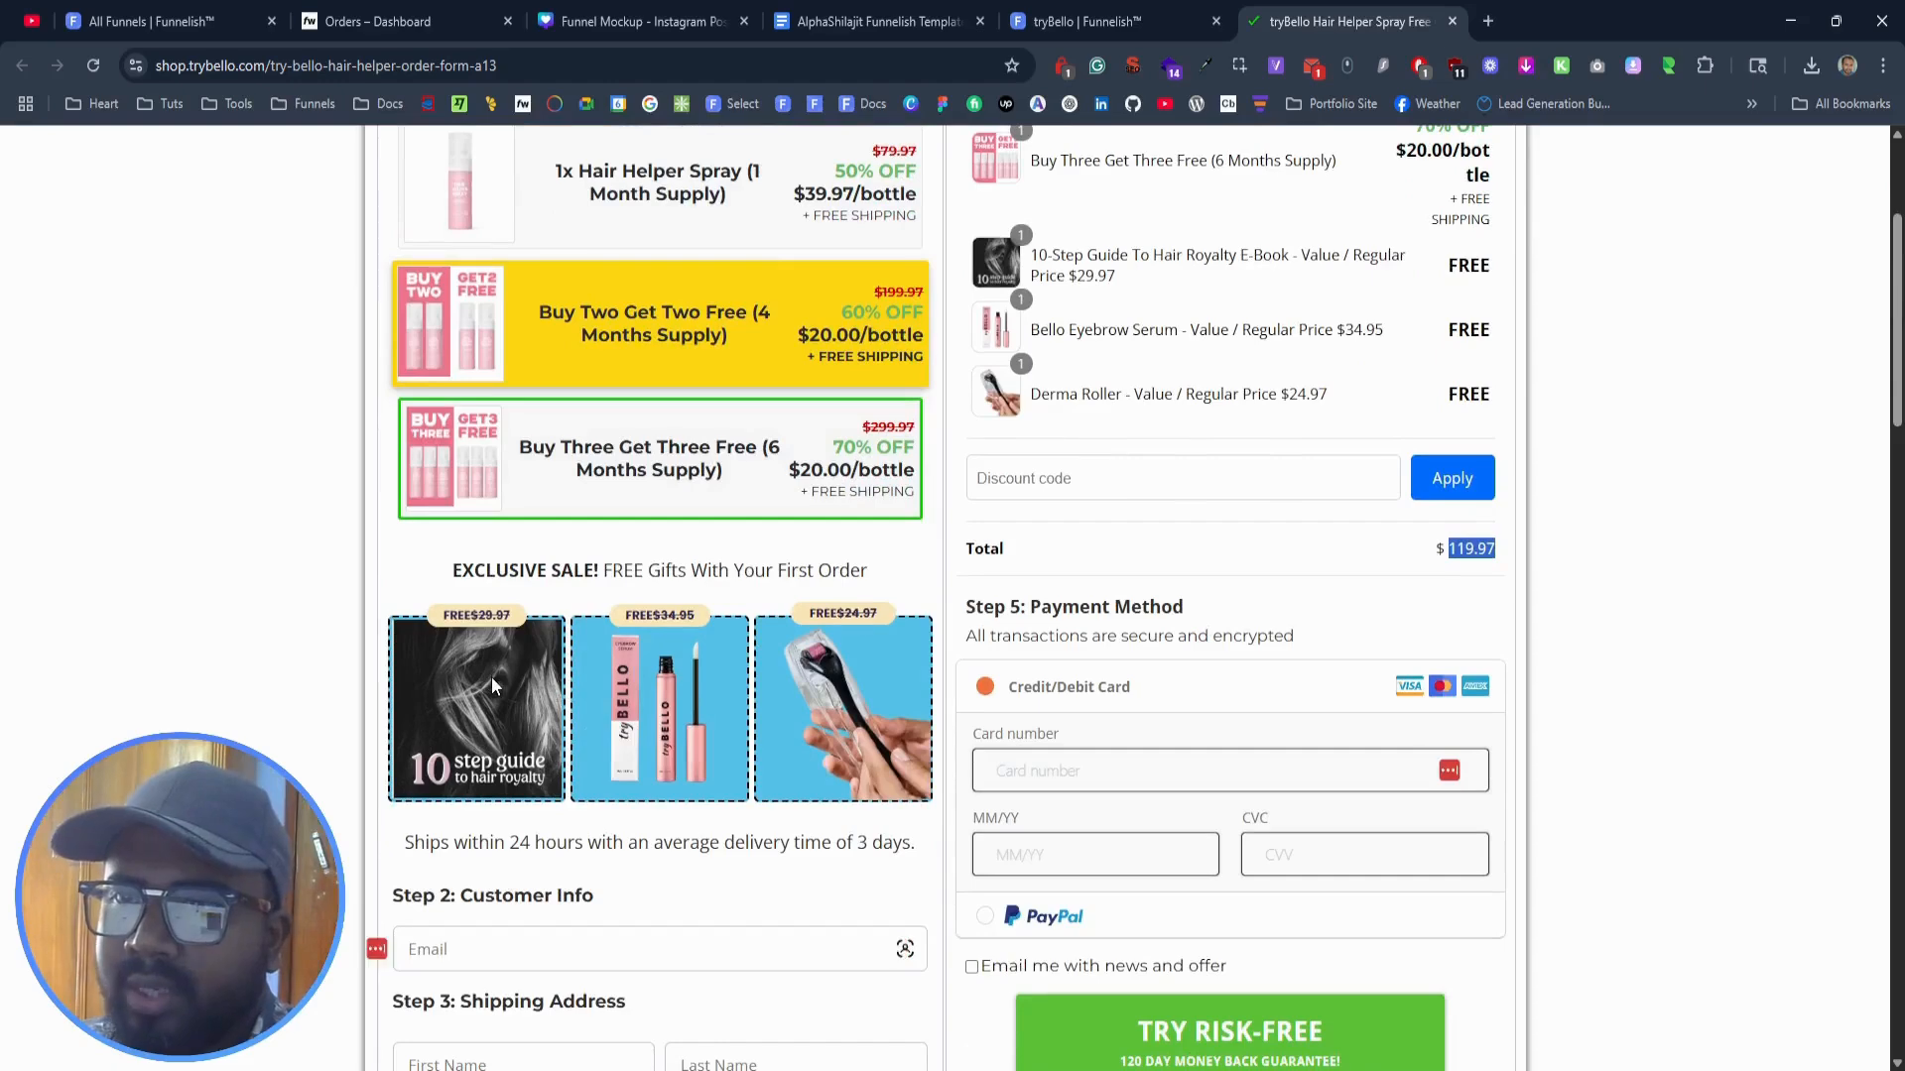
scroll(1099, 515, "up", 2)
left_click(793, 410)
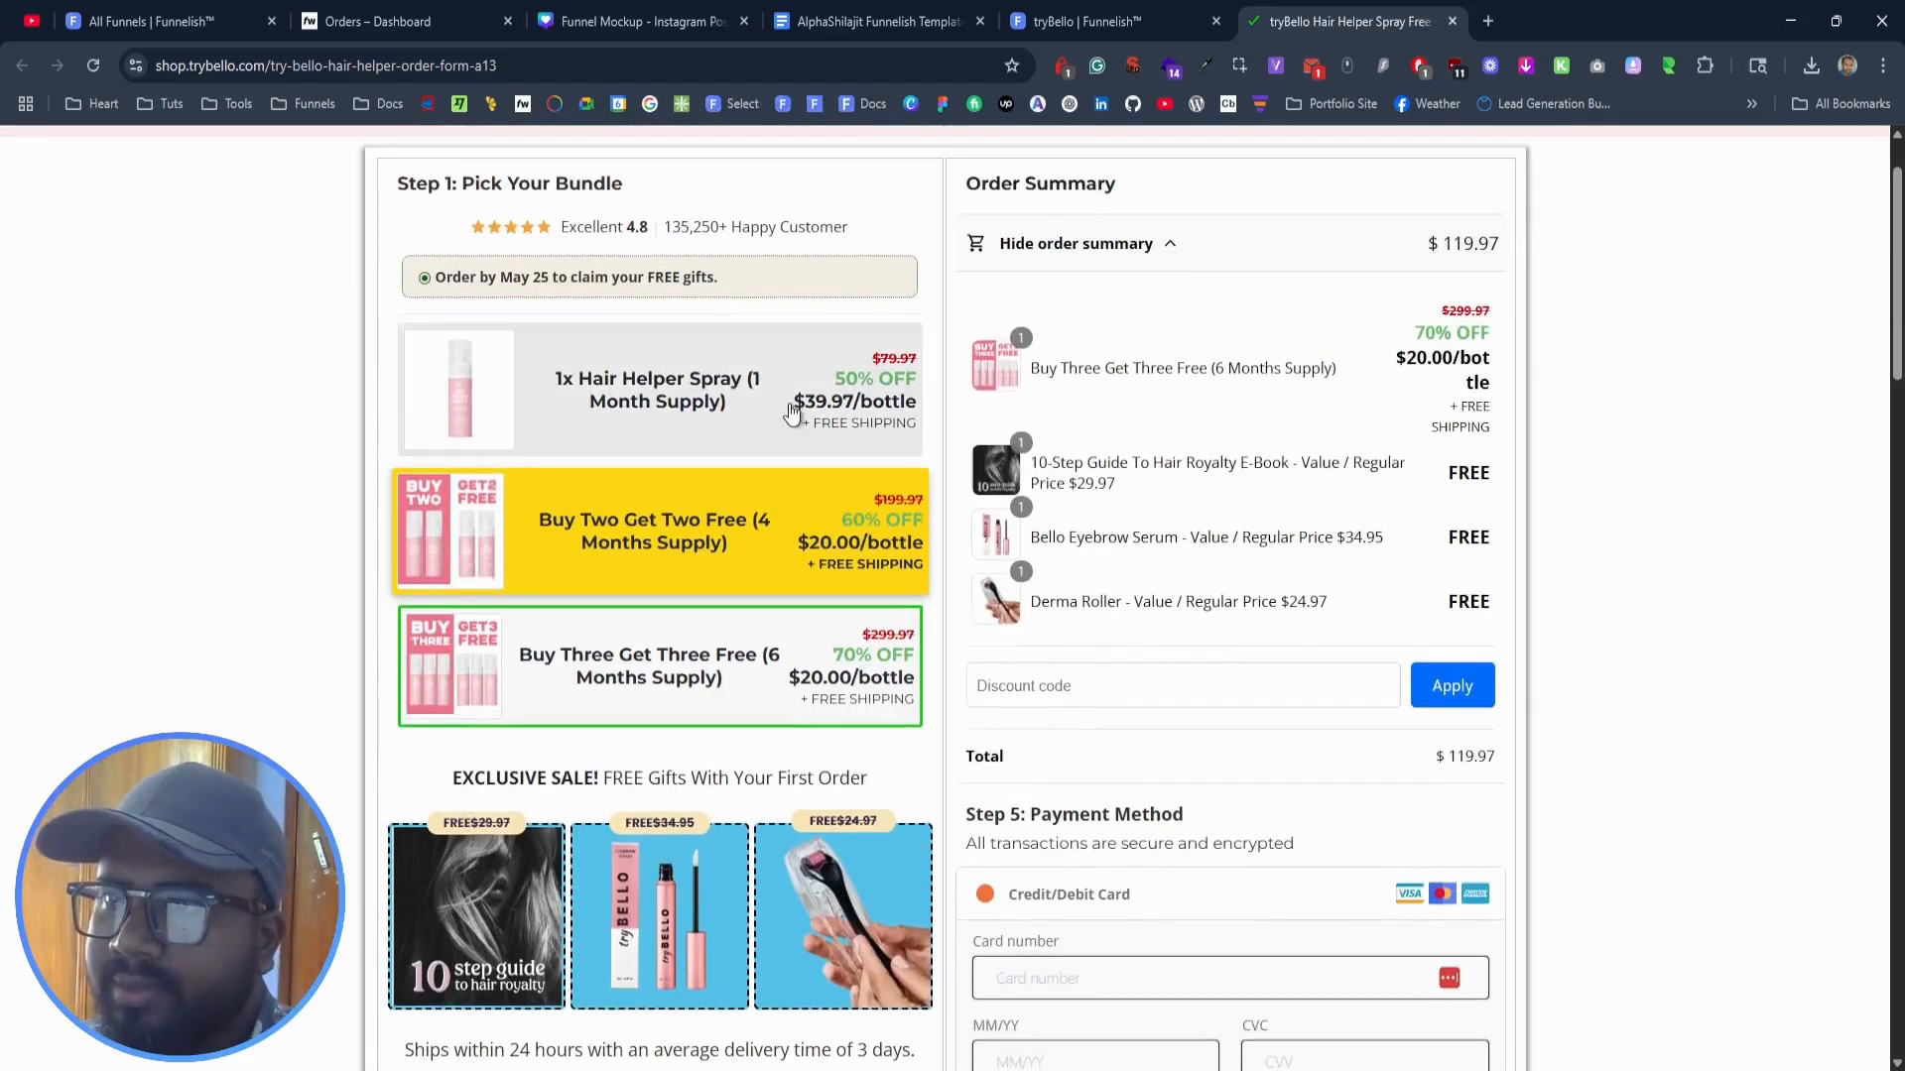
left_click(699, 555)
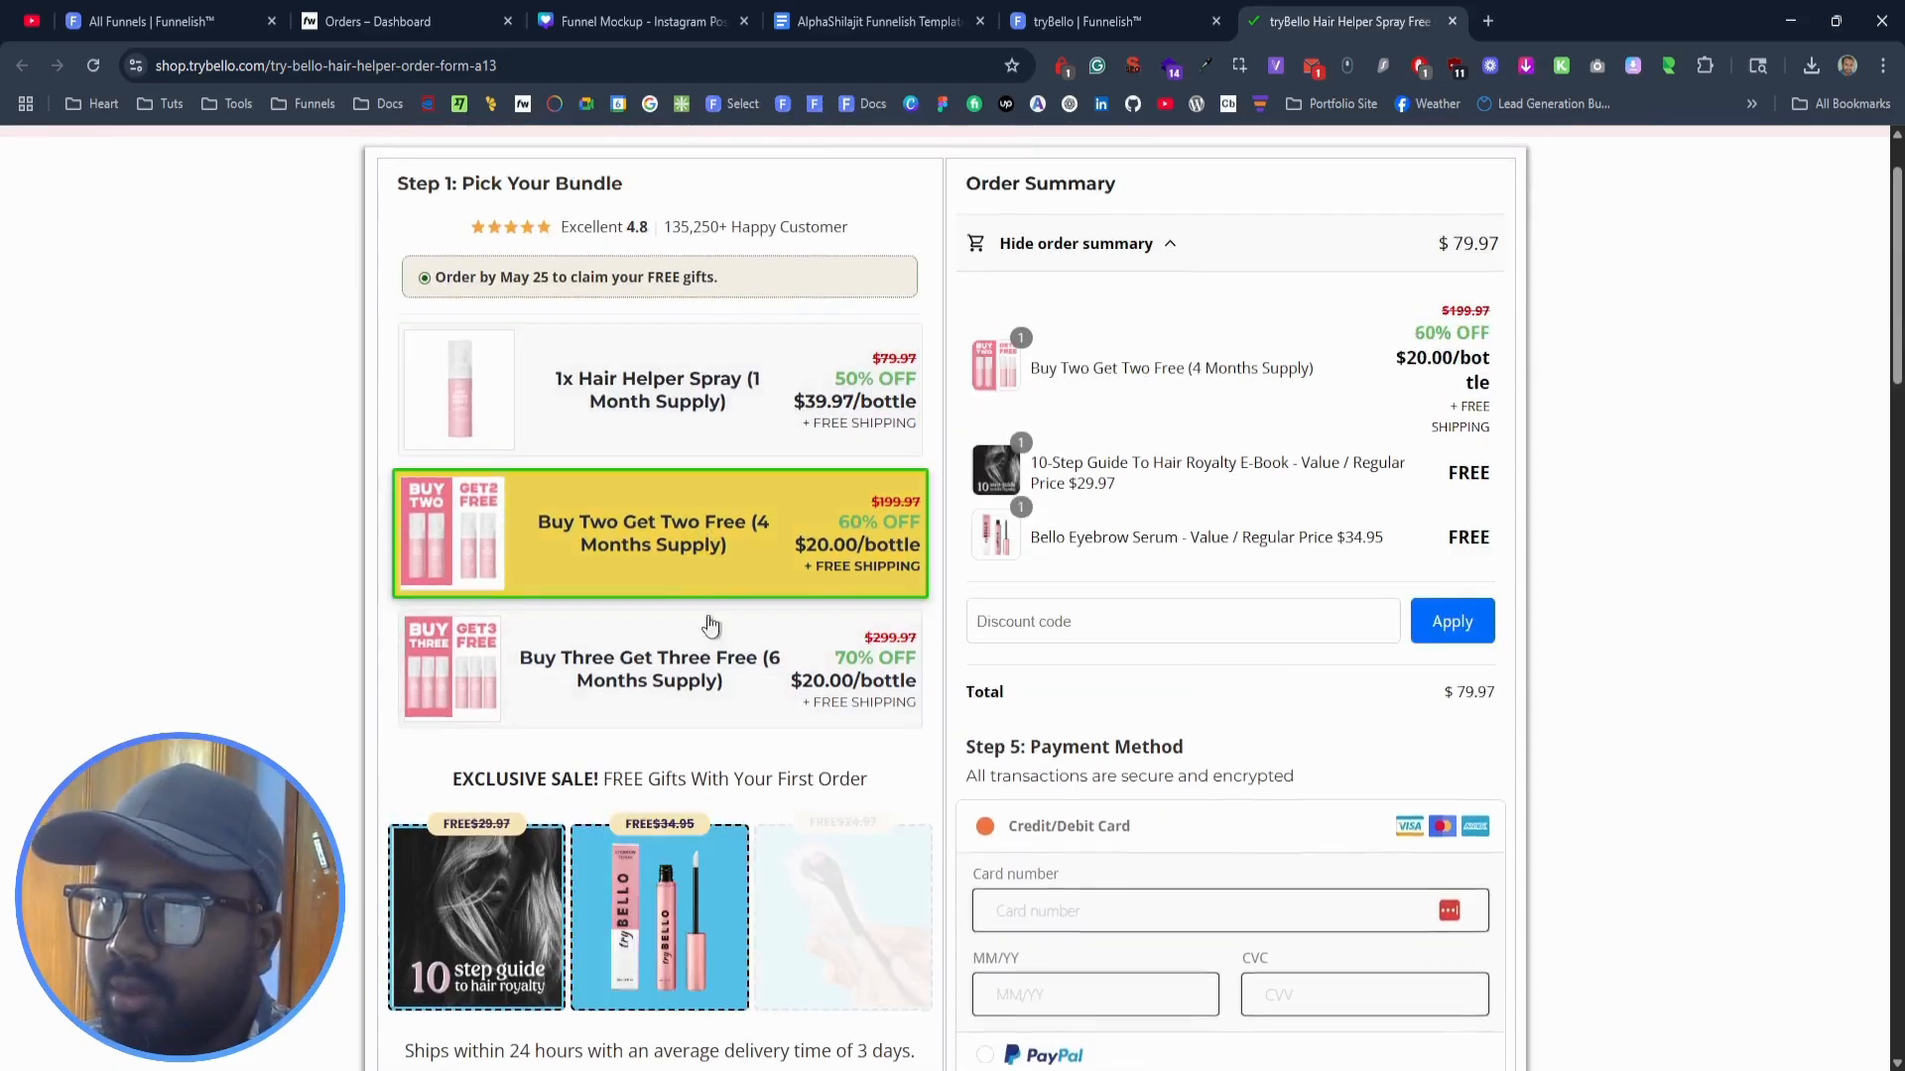
left_click(711, 679)
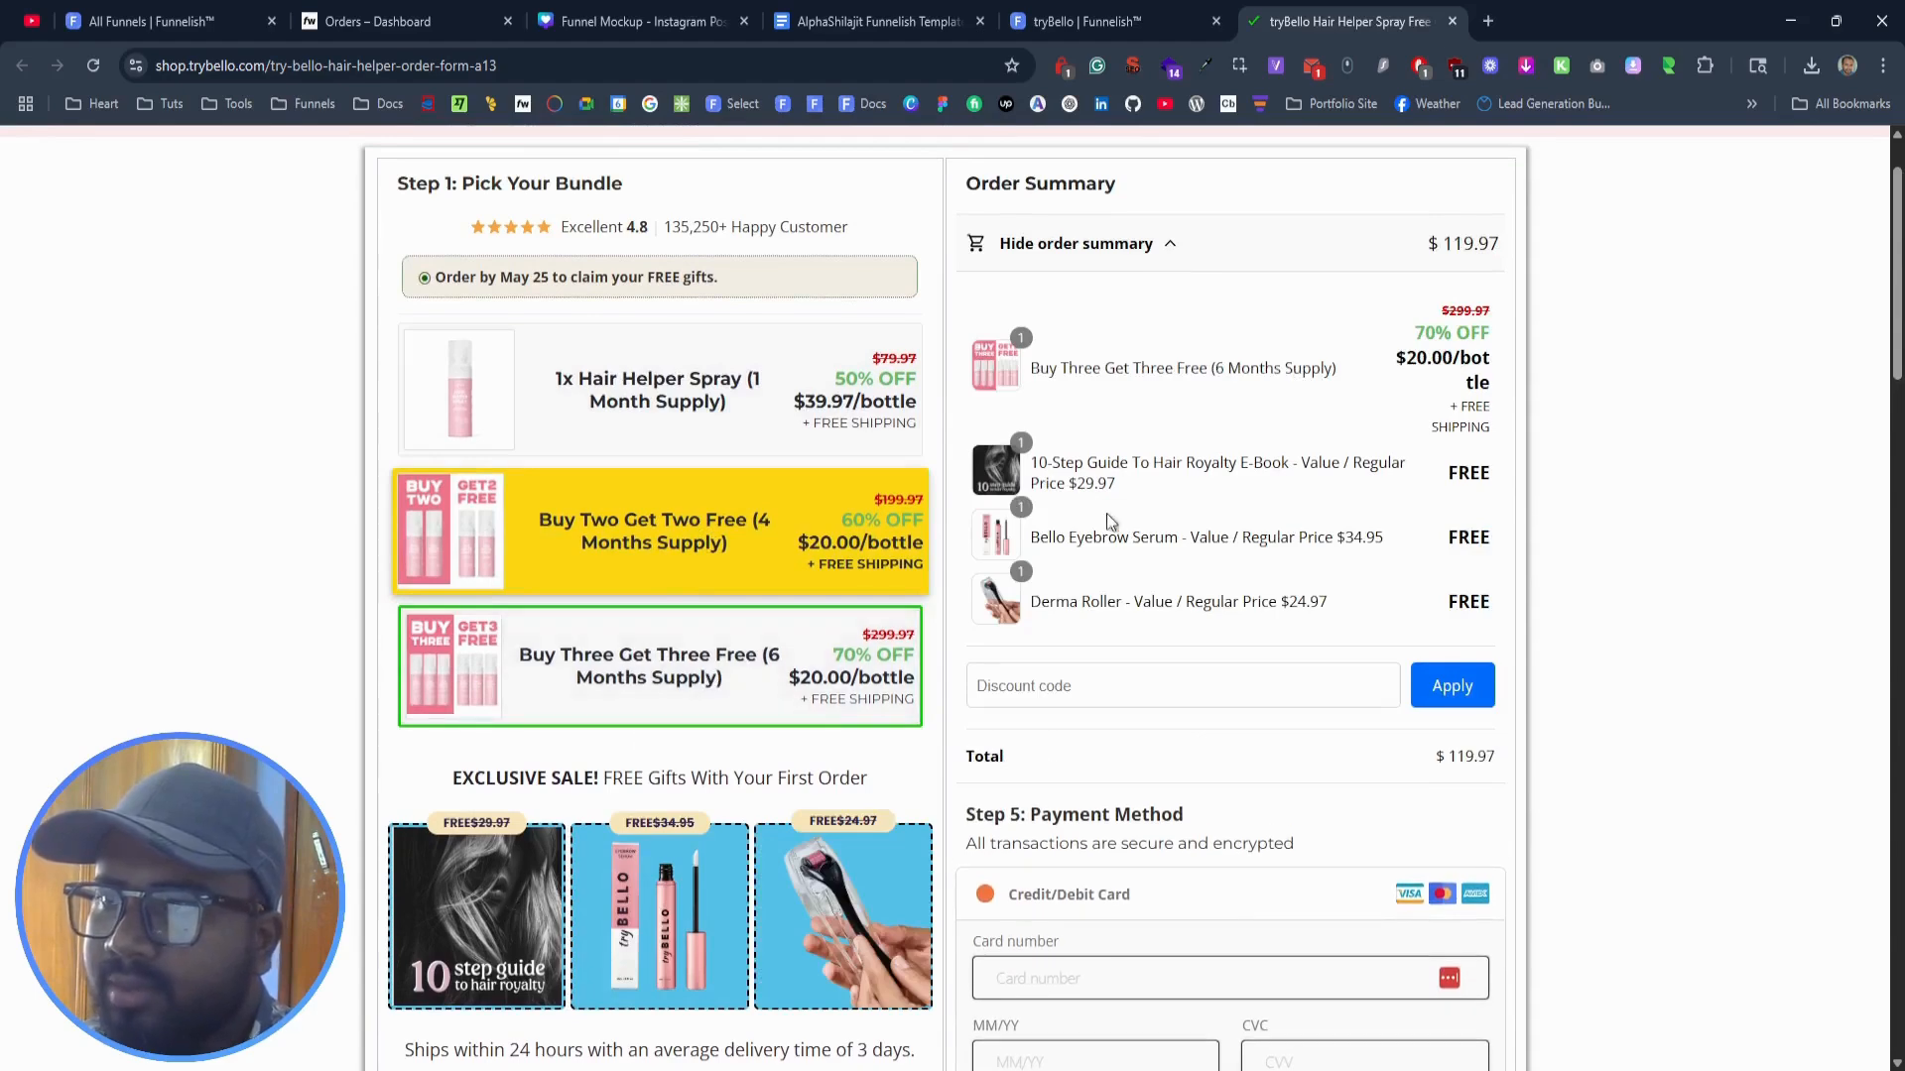
Step: Copy the e-book's name and create a one-time Funnelish product "10-Step Guide To Hair Royalty E-Book - Value / Regular Price $29.97" priced at 0
left_click_drag(1119, 485, 1054, 464)
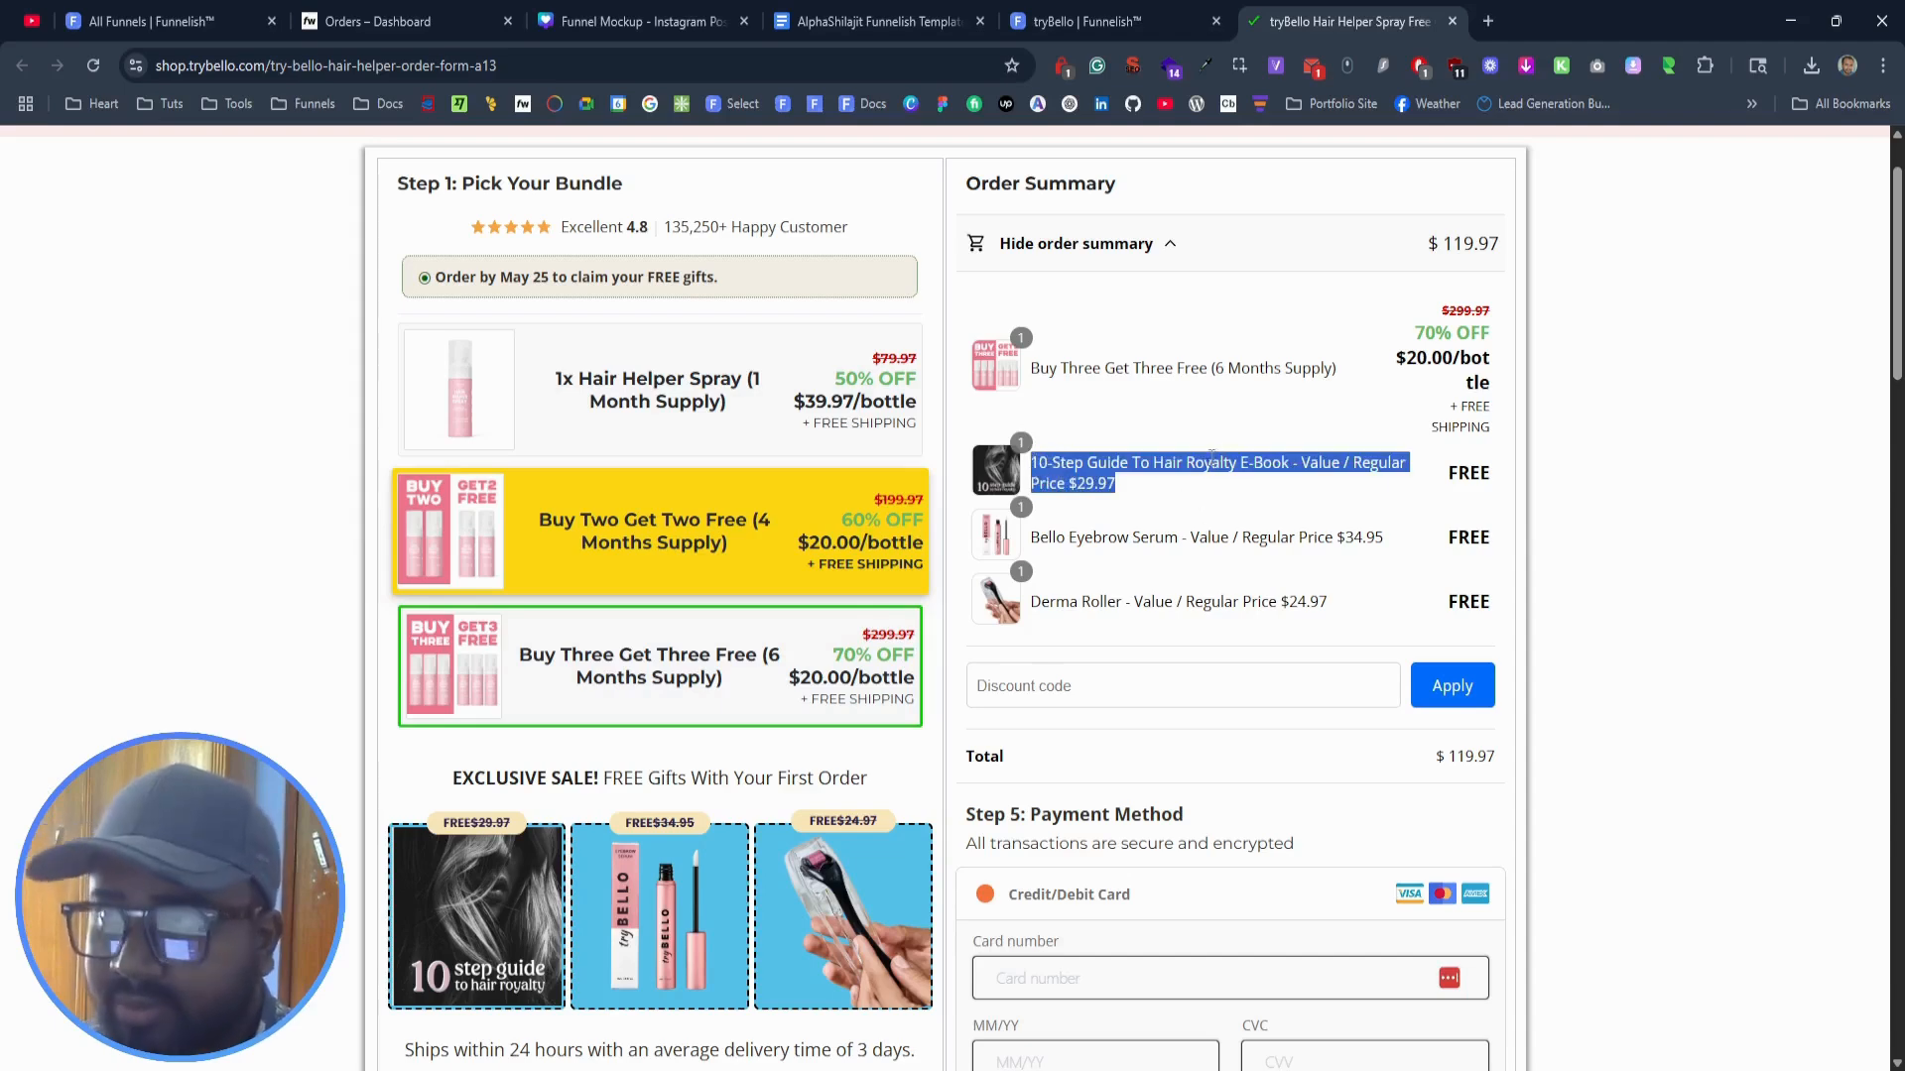
left_click(1111, 21)
left_click(1792, 612)
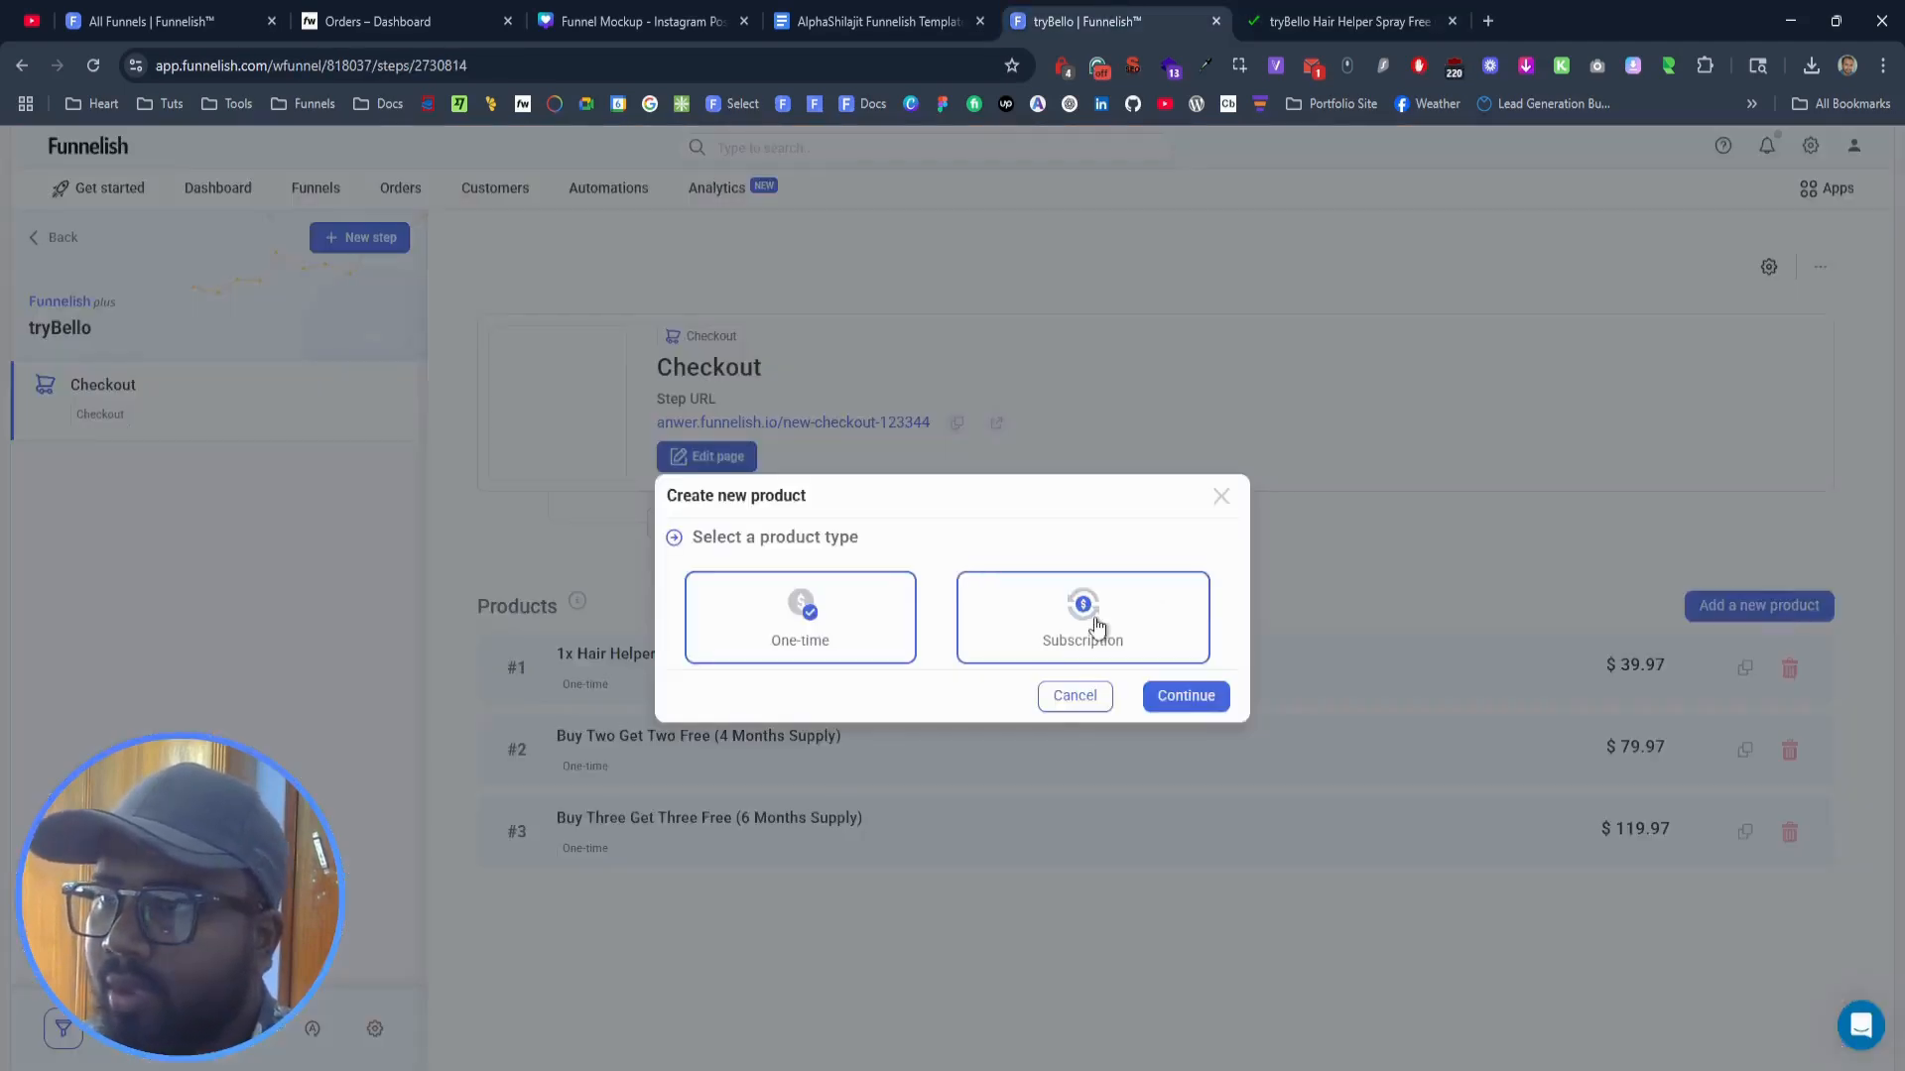
left_click(1182, 692)
left_click(920, 572)
type("10-Step Guide To Hair Royalty E-Book - Value / Regular Price $29.97")
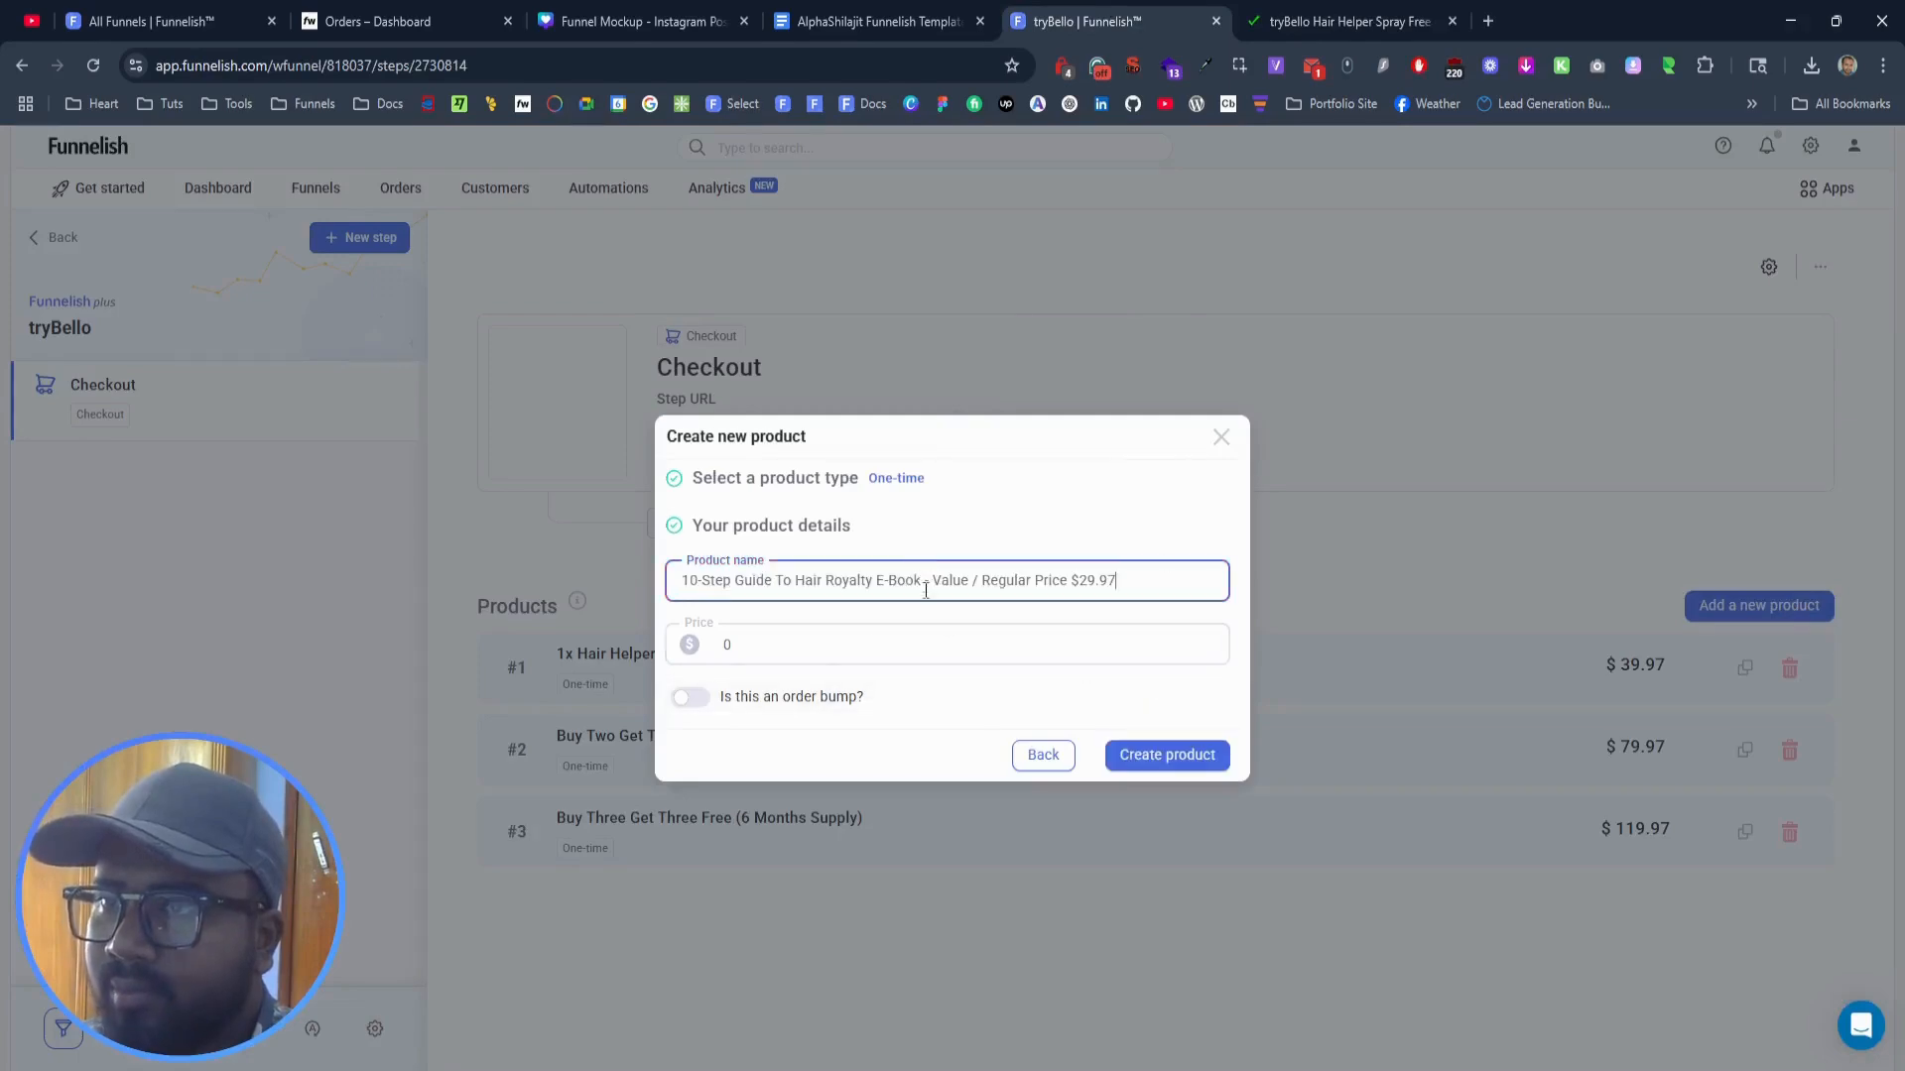
left_click(846, 645)
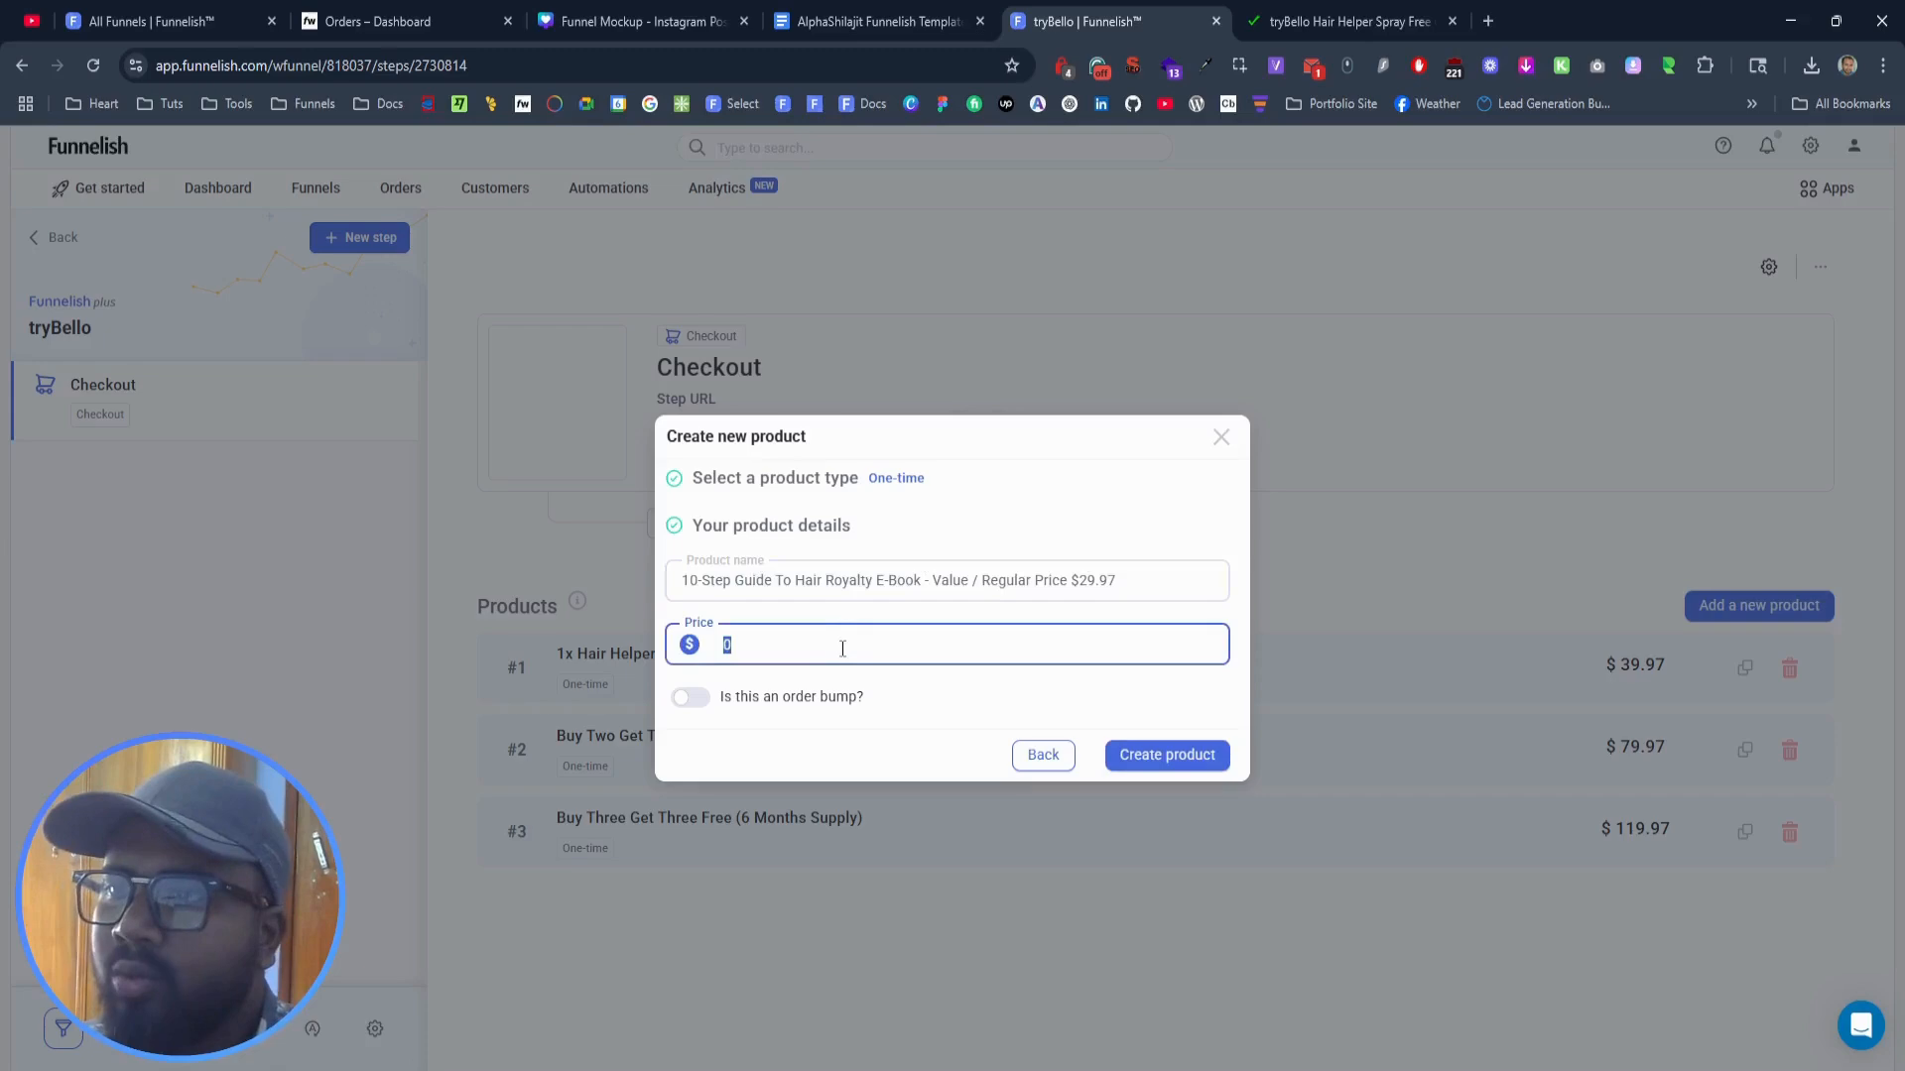
left_click(1141, 754)
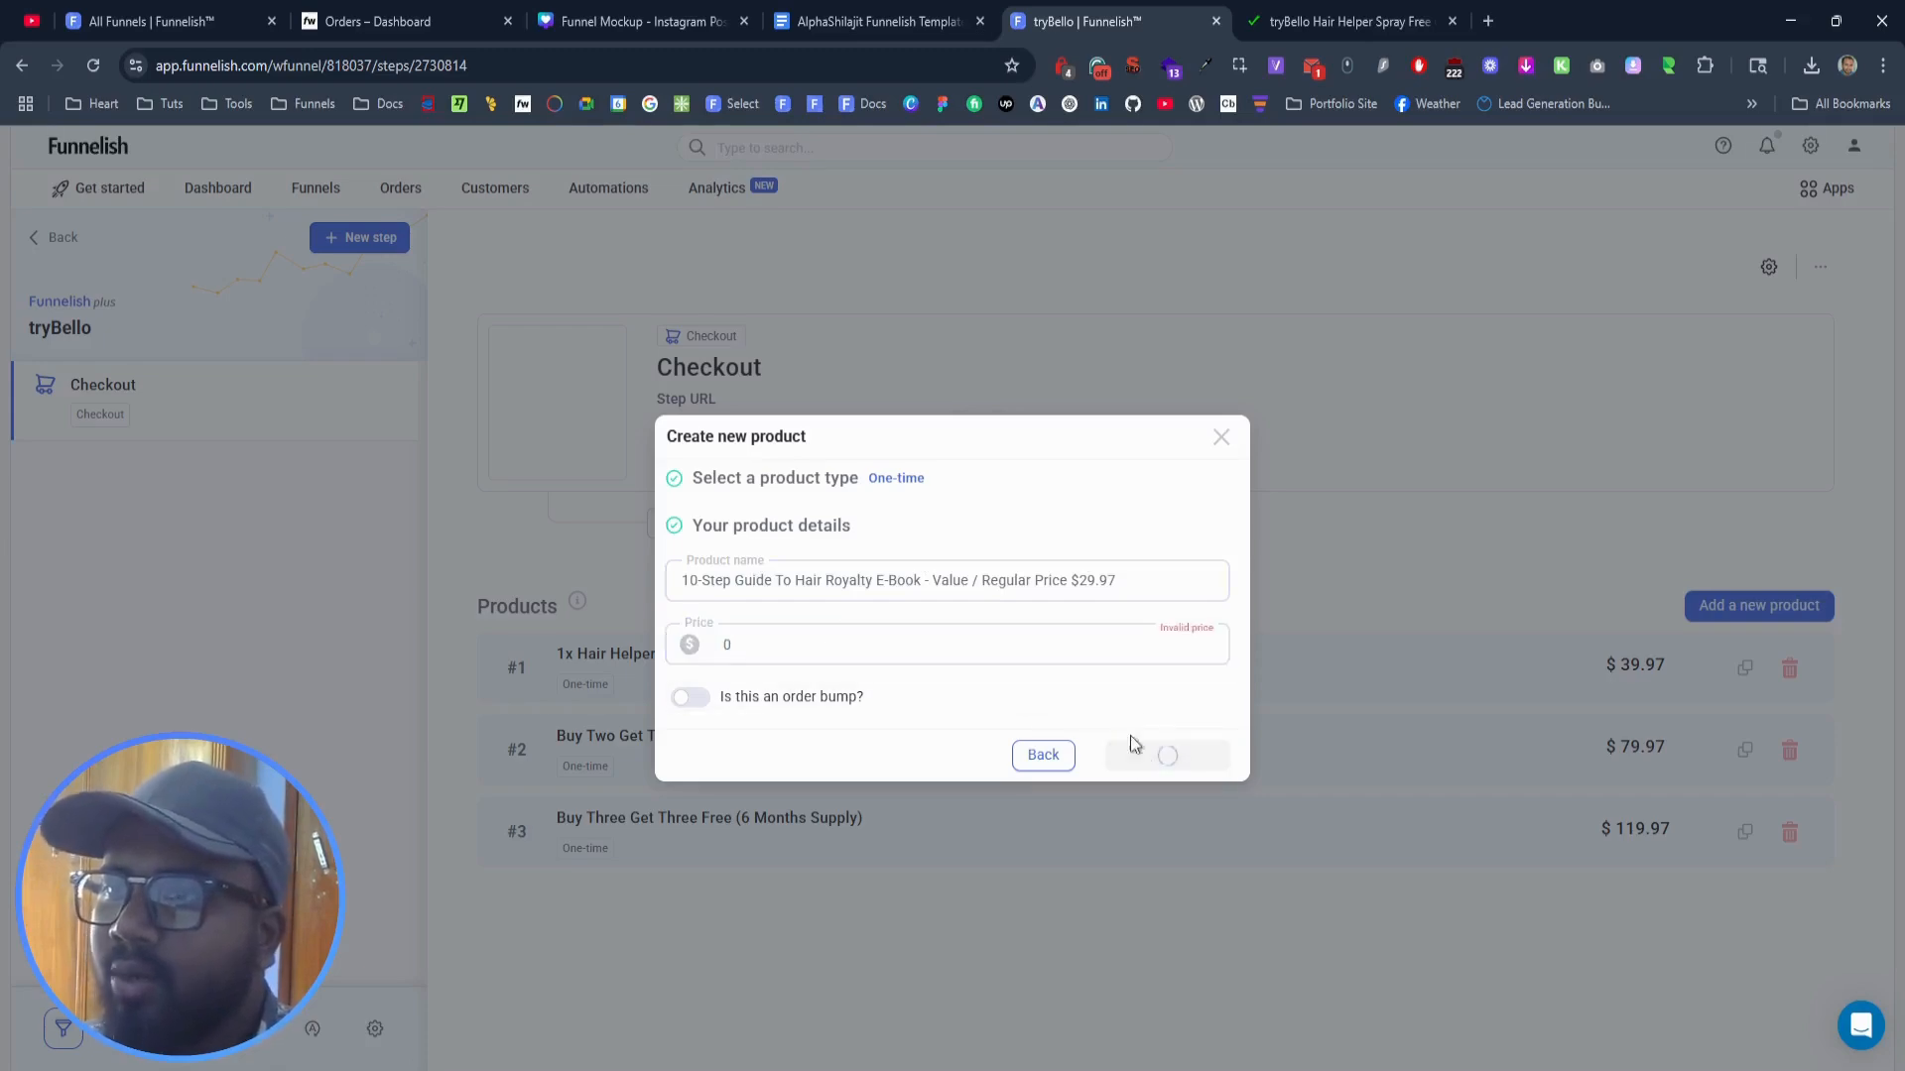
Step: Open the e-book product's image selection in Funnelish, and download the 10 step guide image from tryBello with Imageye in its original format
left_click(905, 923)
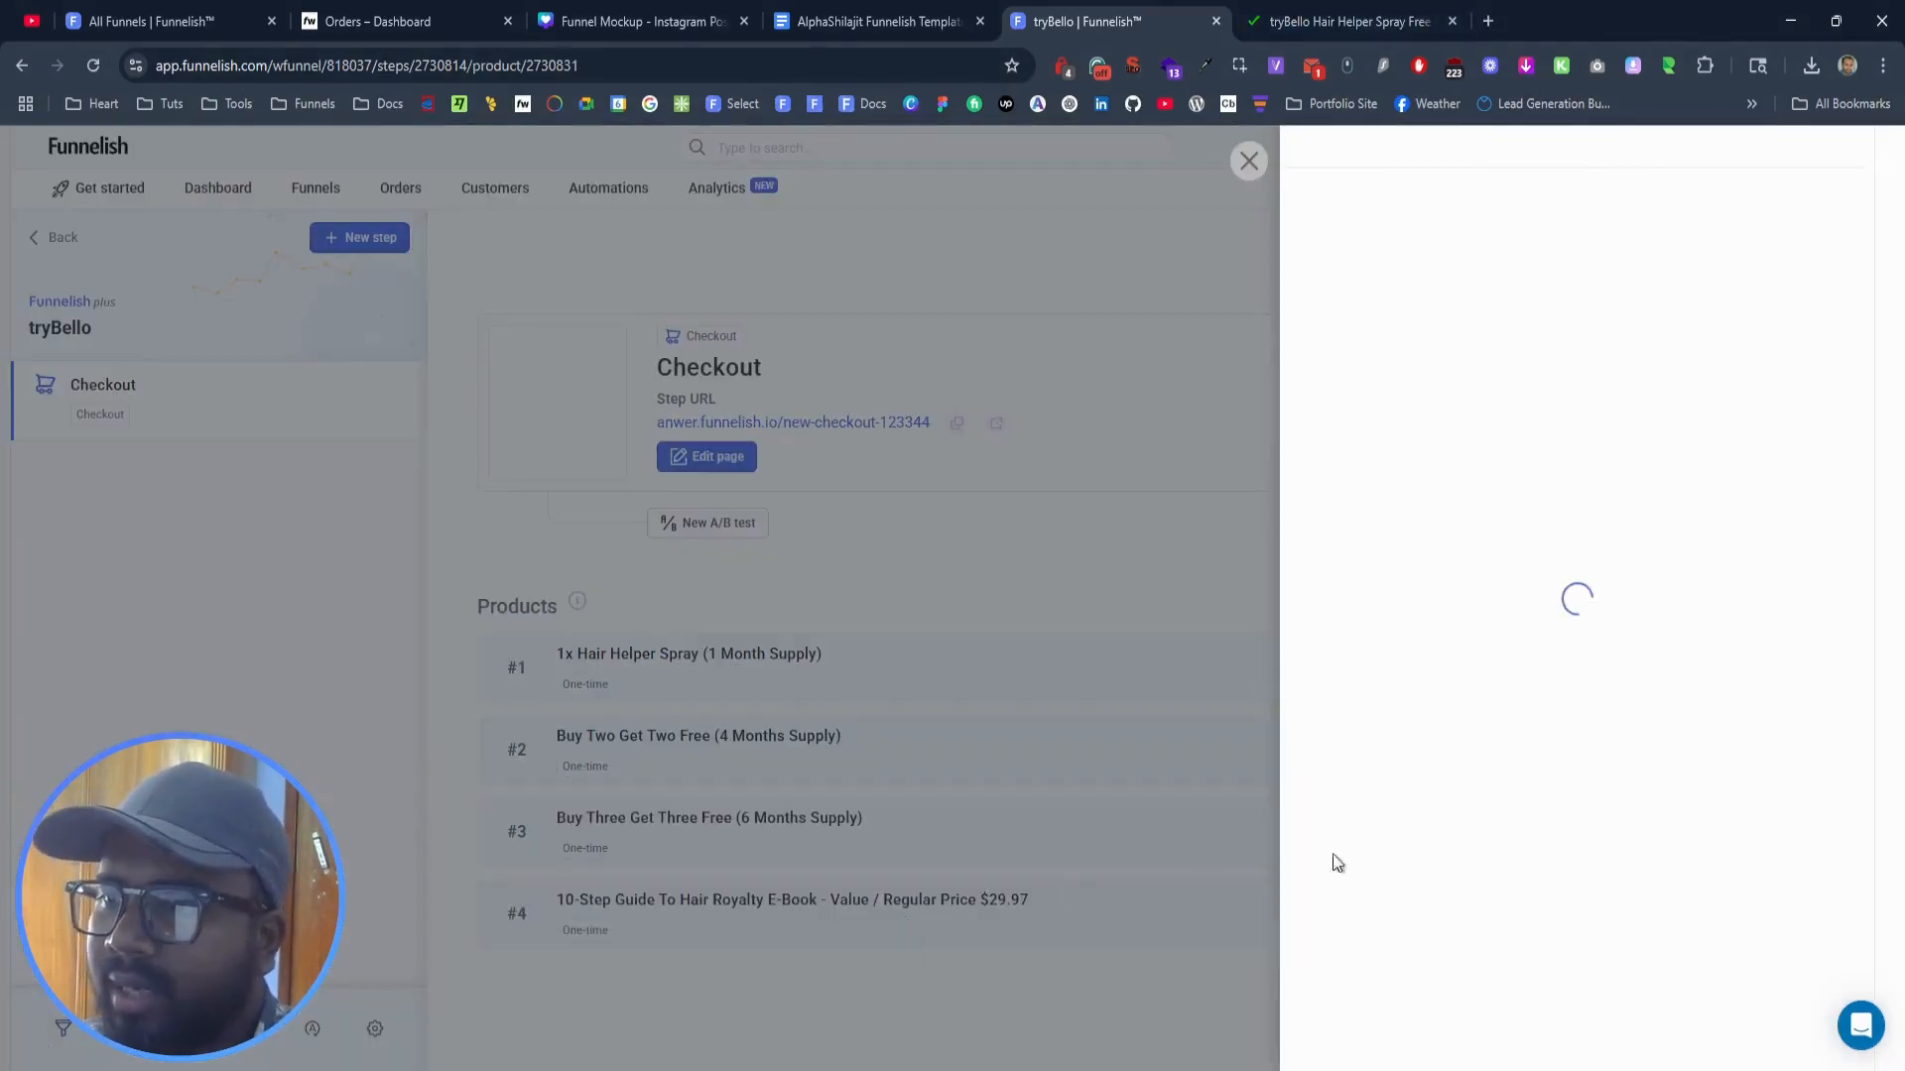
scroll(1357, 669, "down", 2)
left_click(1358, 670)
key("ctrl+Tab")
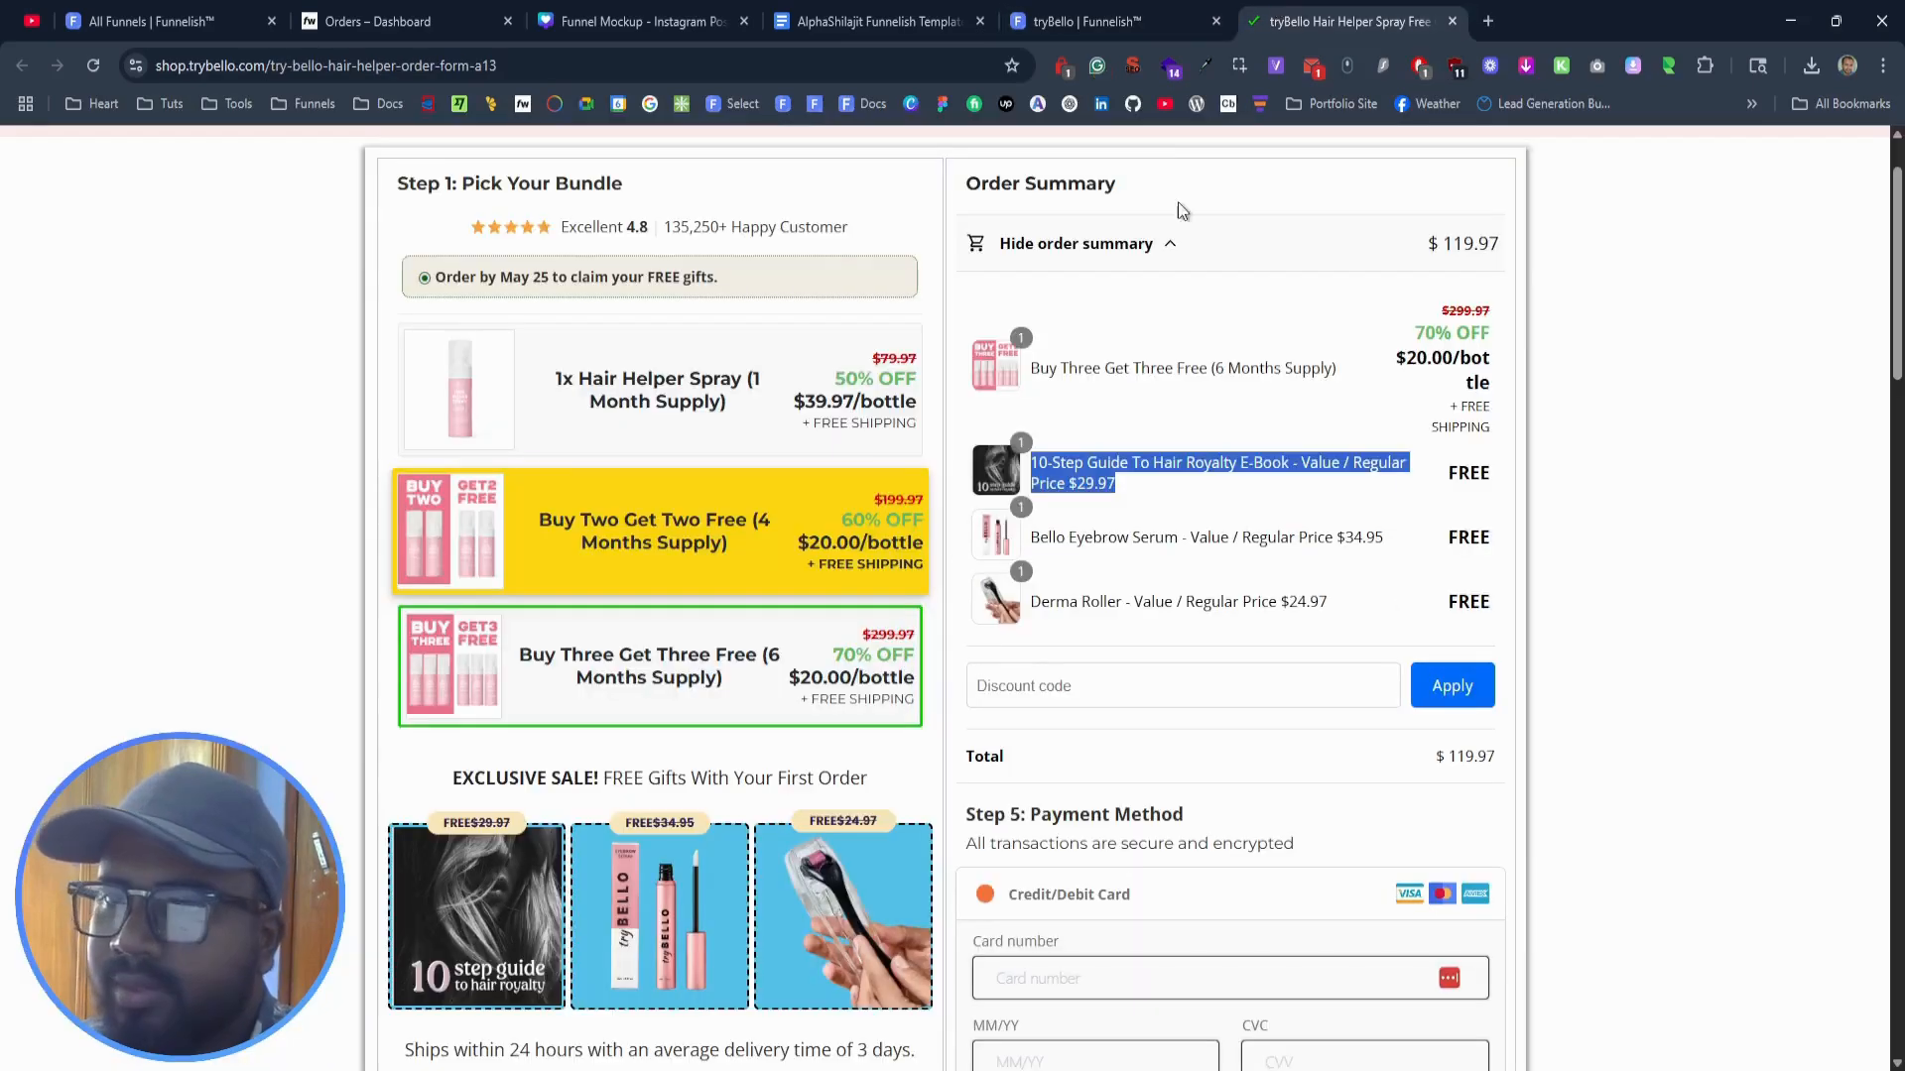
left_click(1528, 65)
scroll(1689, 628, "down", 5)
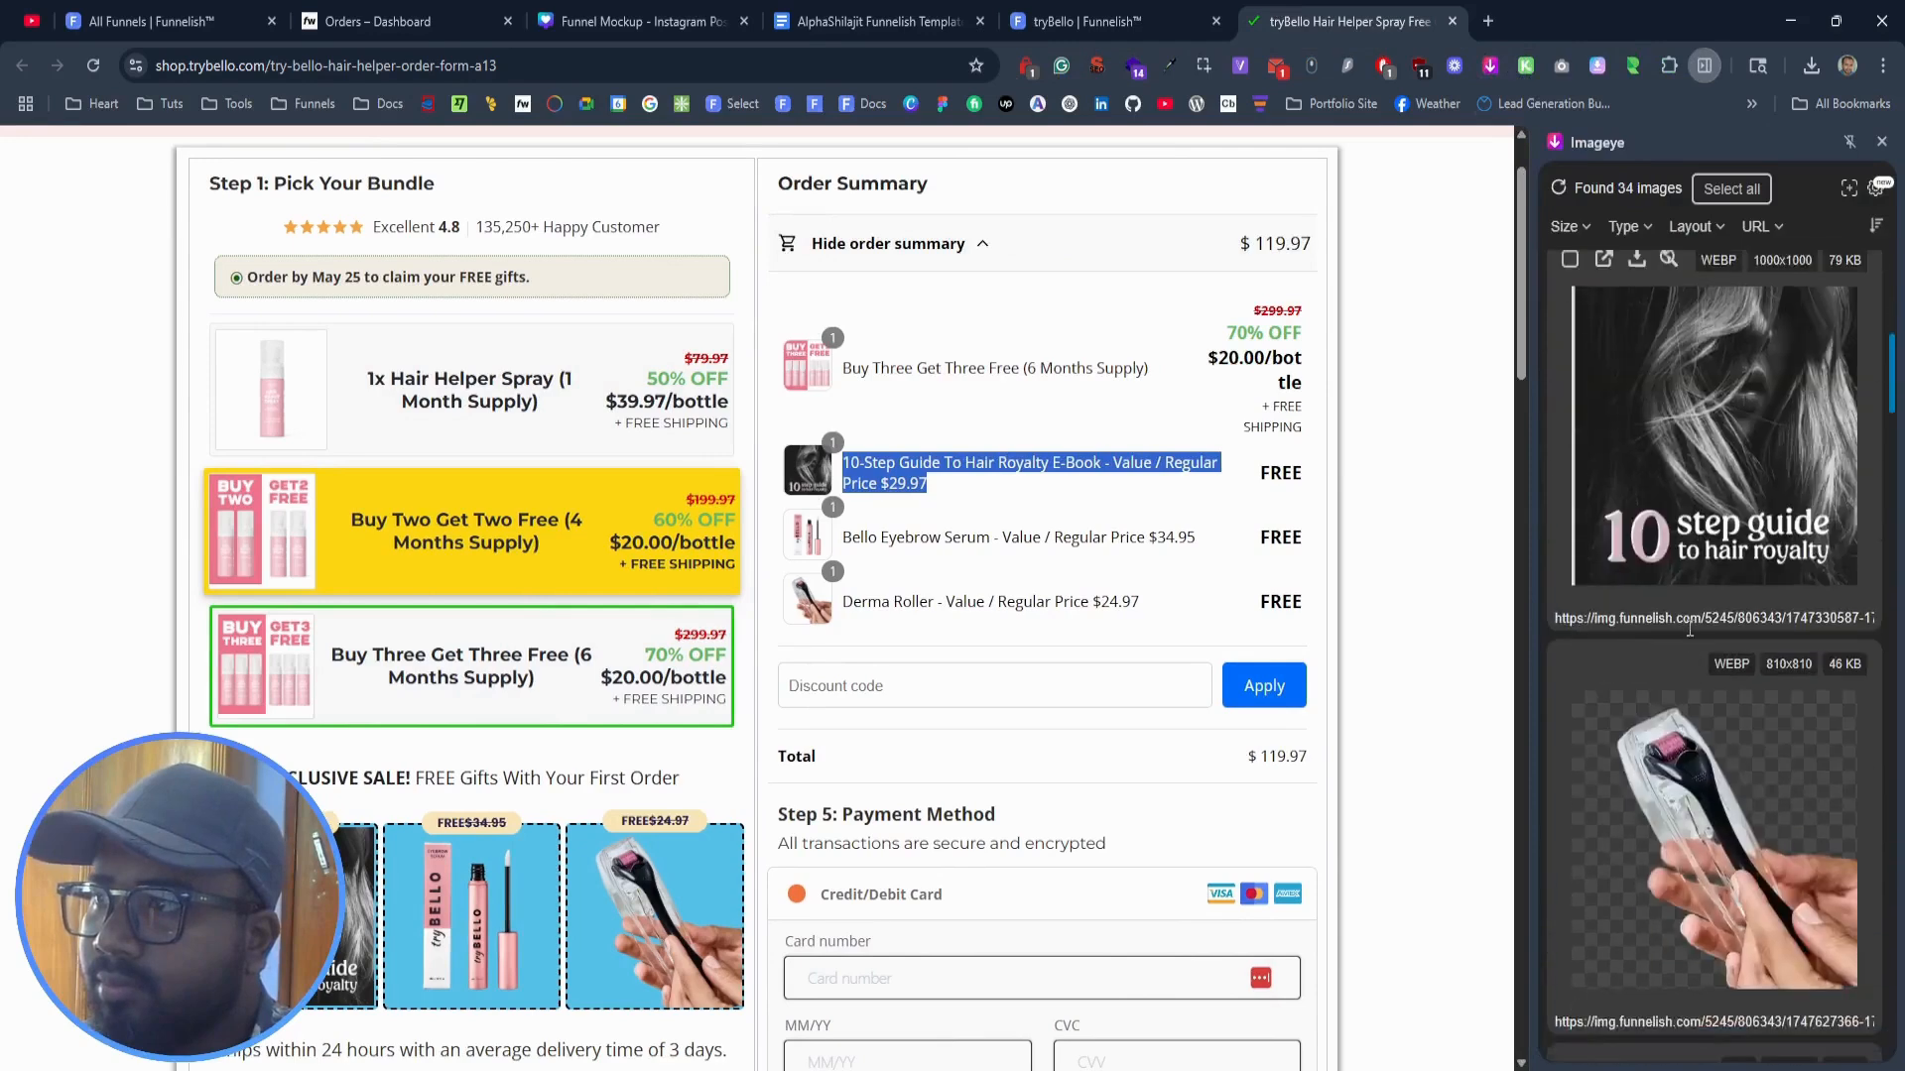
scroll(1676, 555, "up", 2)
left_click(1642, 476)
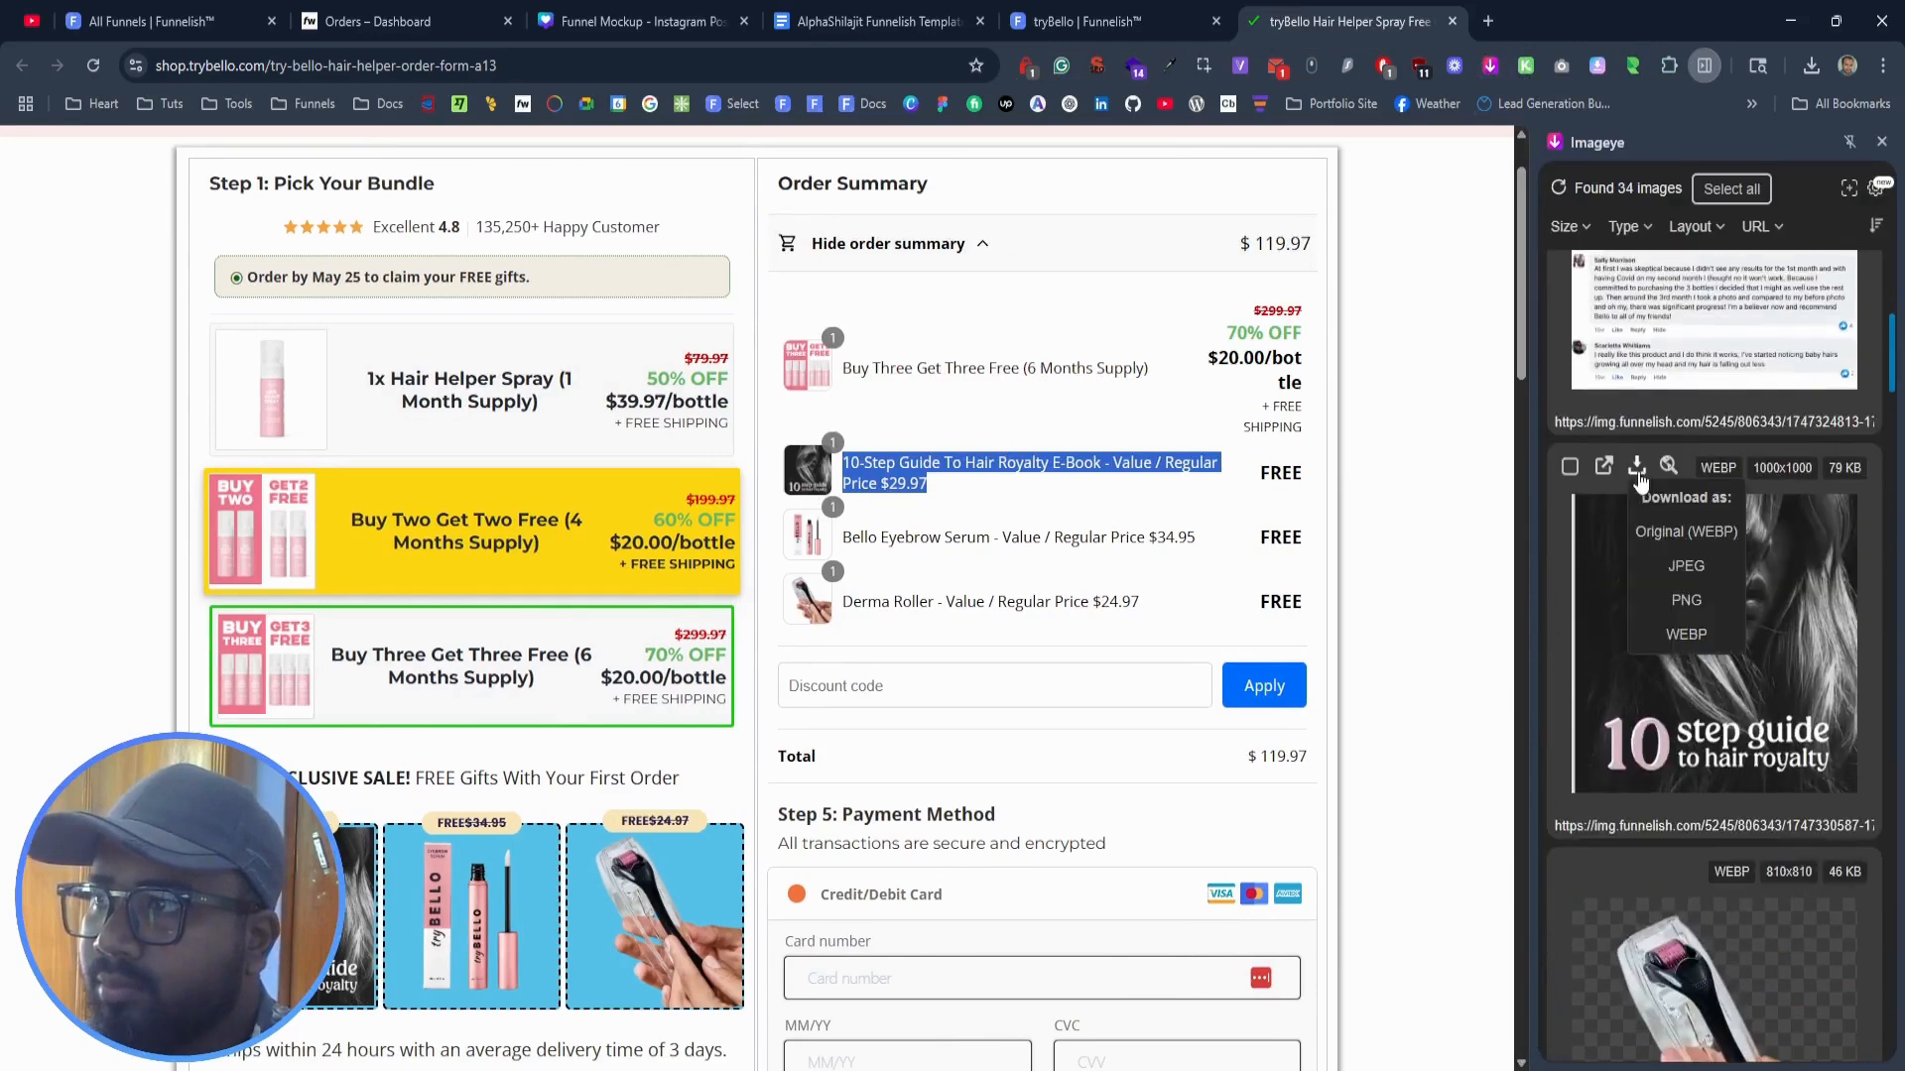
left_click(1662, 533)
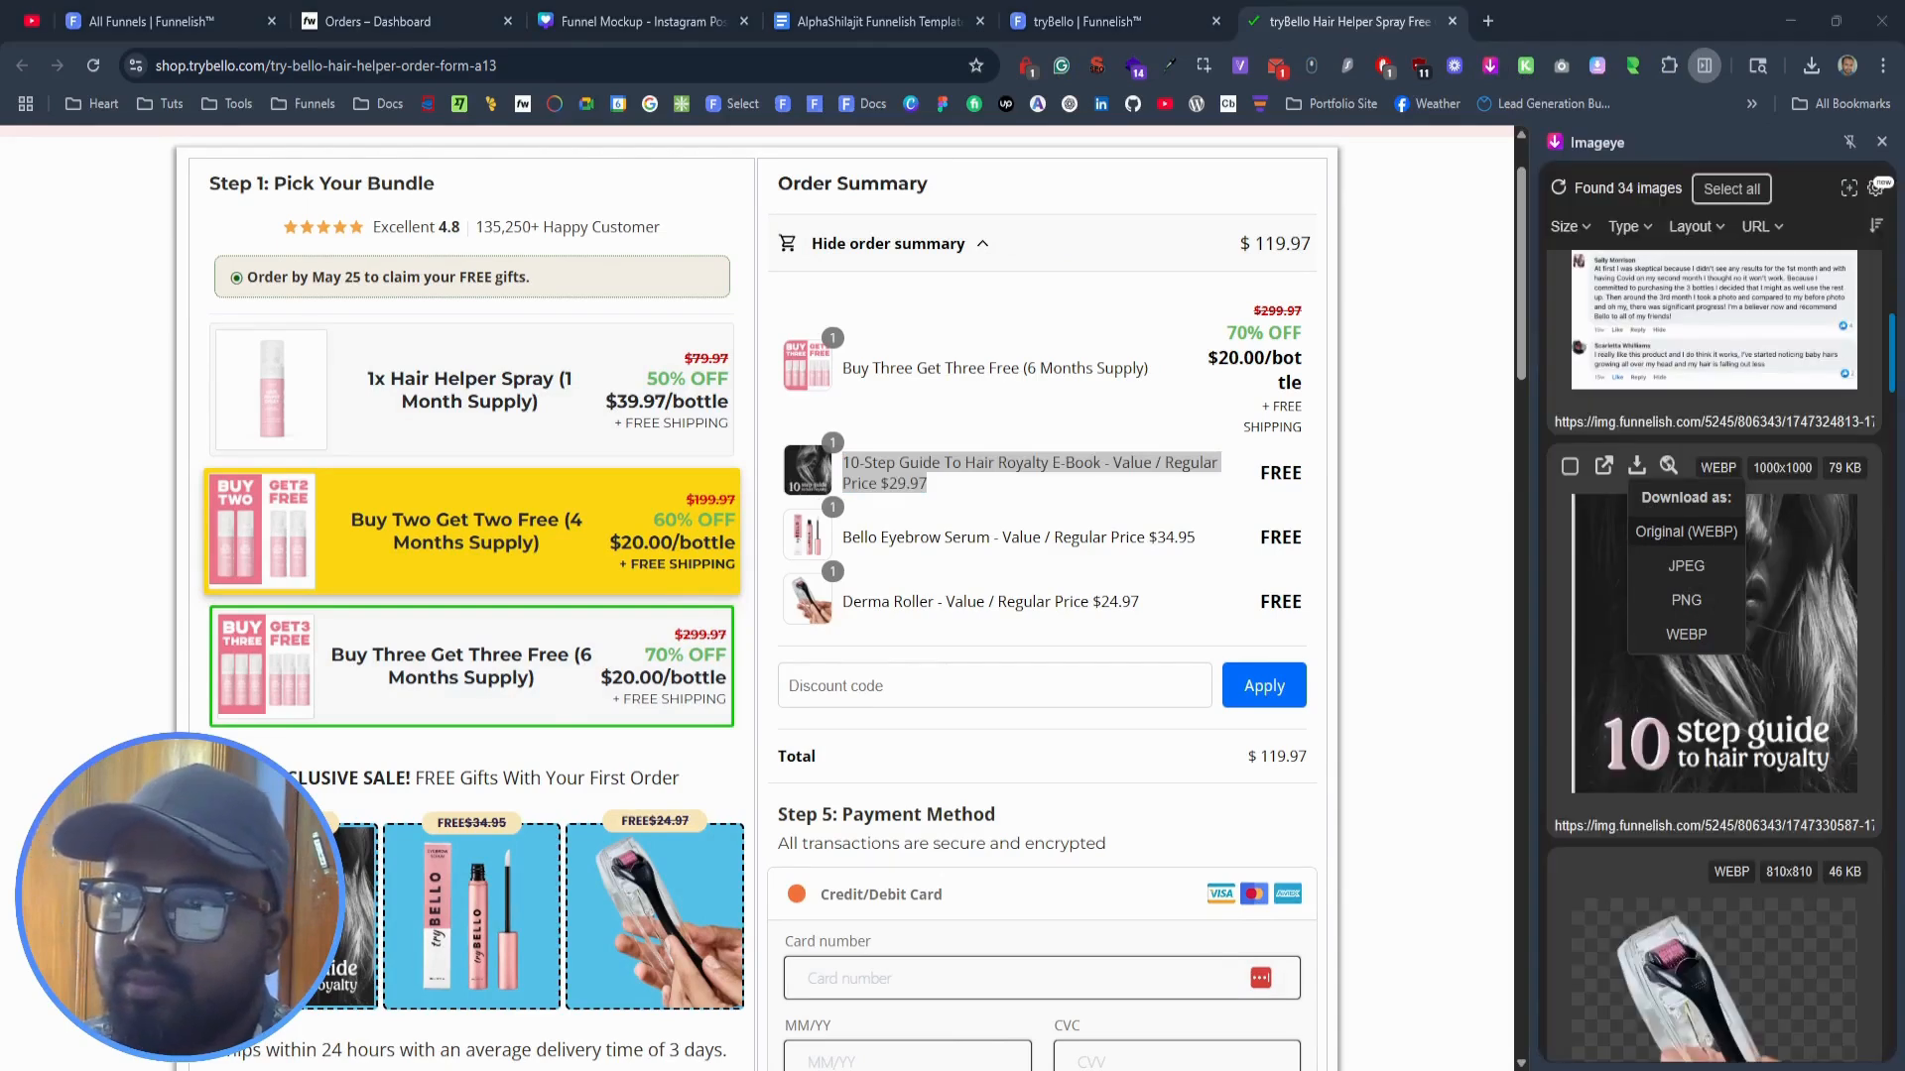
Step: Upload the downloaded 10 step guide image in Funnelish, assign it to the e-book product and save the changes
left_click(873, 21)
left_click(1111, 21)
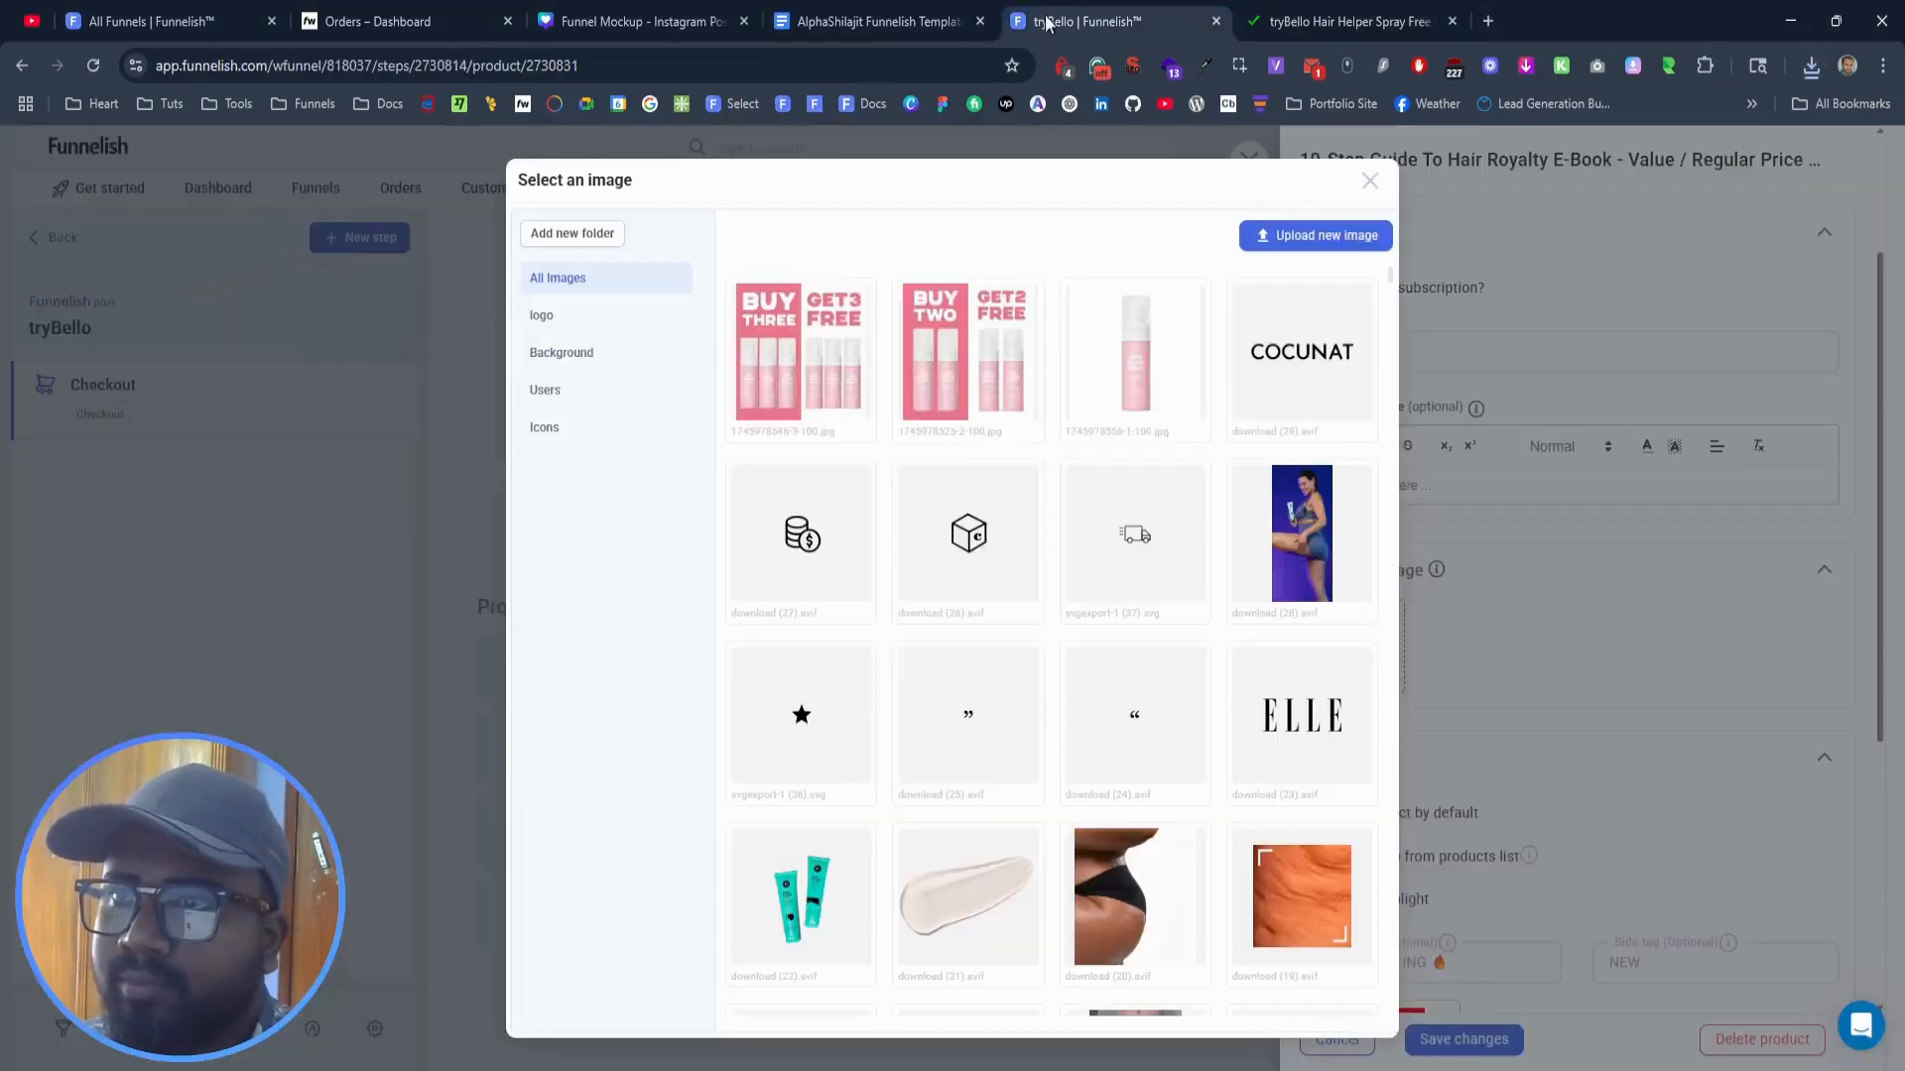
left_click(1289, 243)
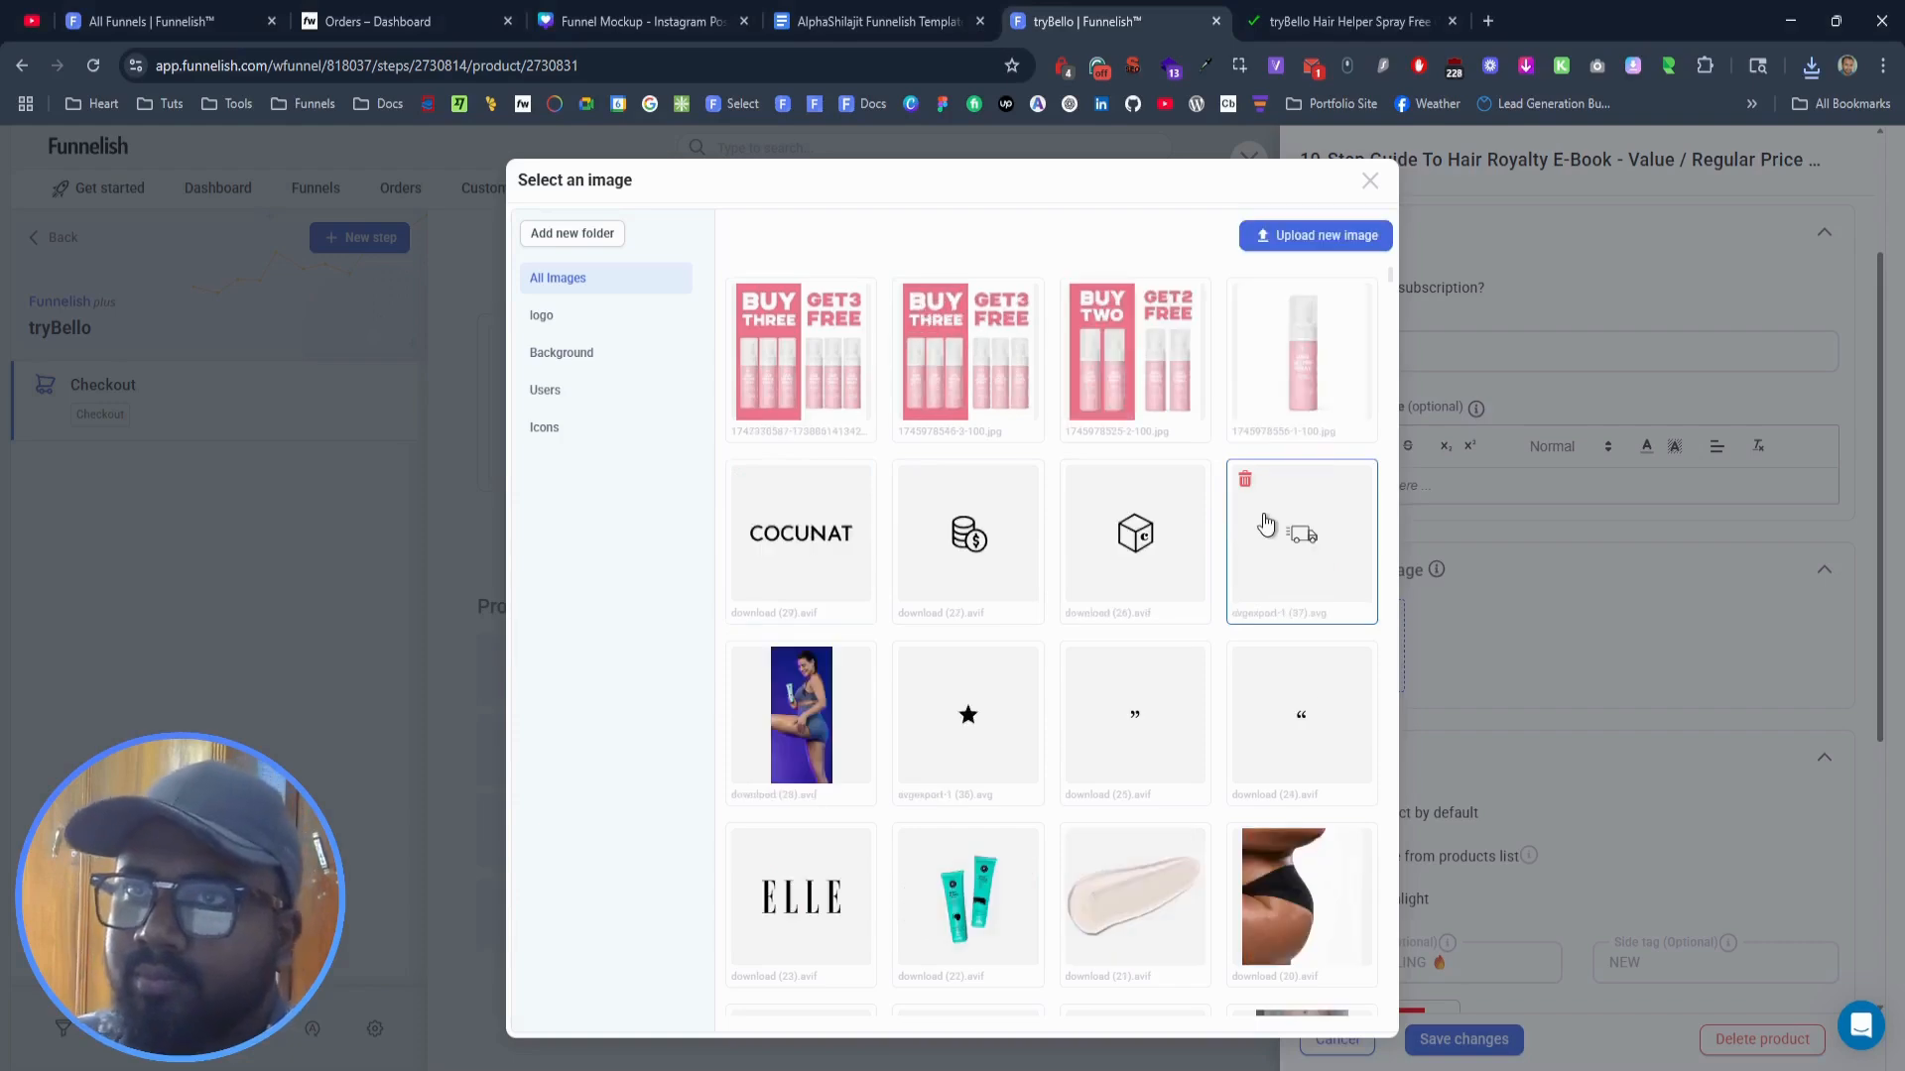
left_click(791, 400)
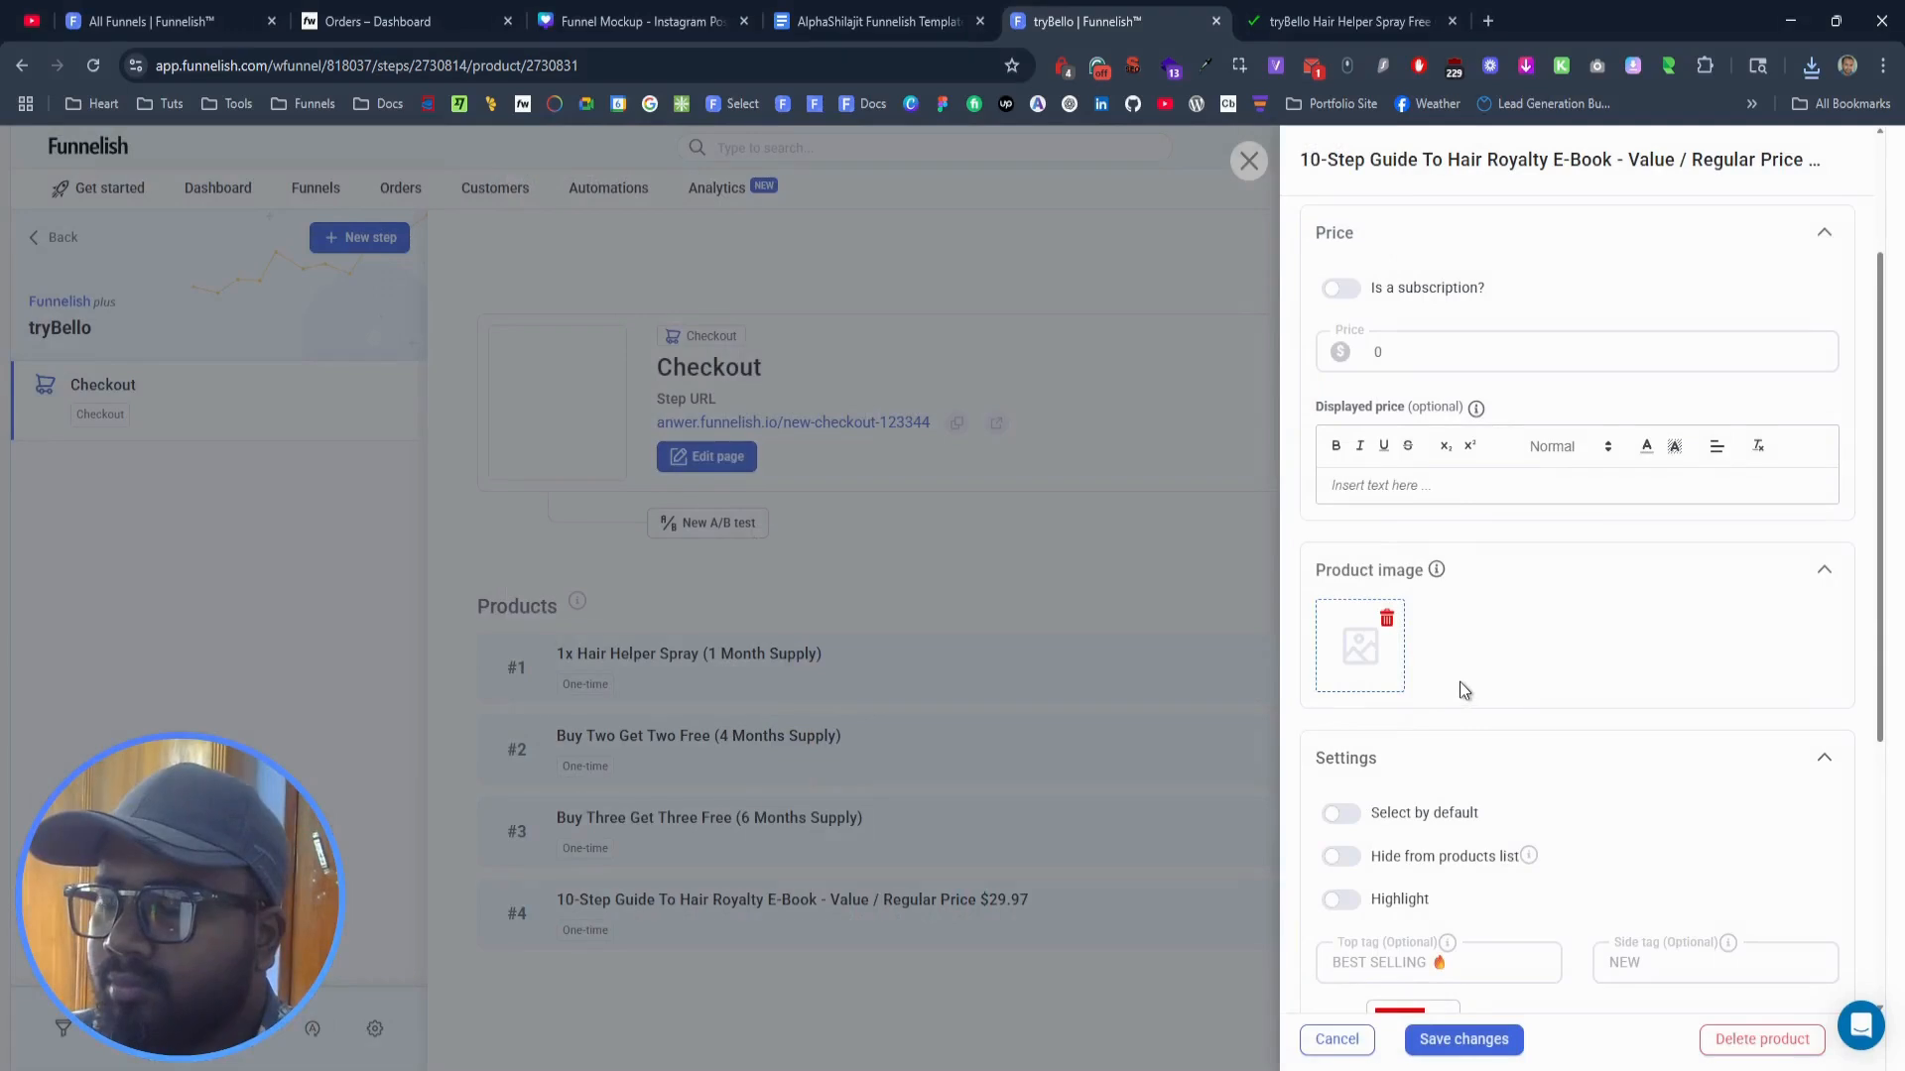
scroll(1461, 681, "down", 4)
scroll(1467, 681, "up", 6)
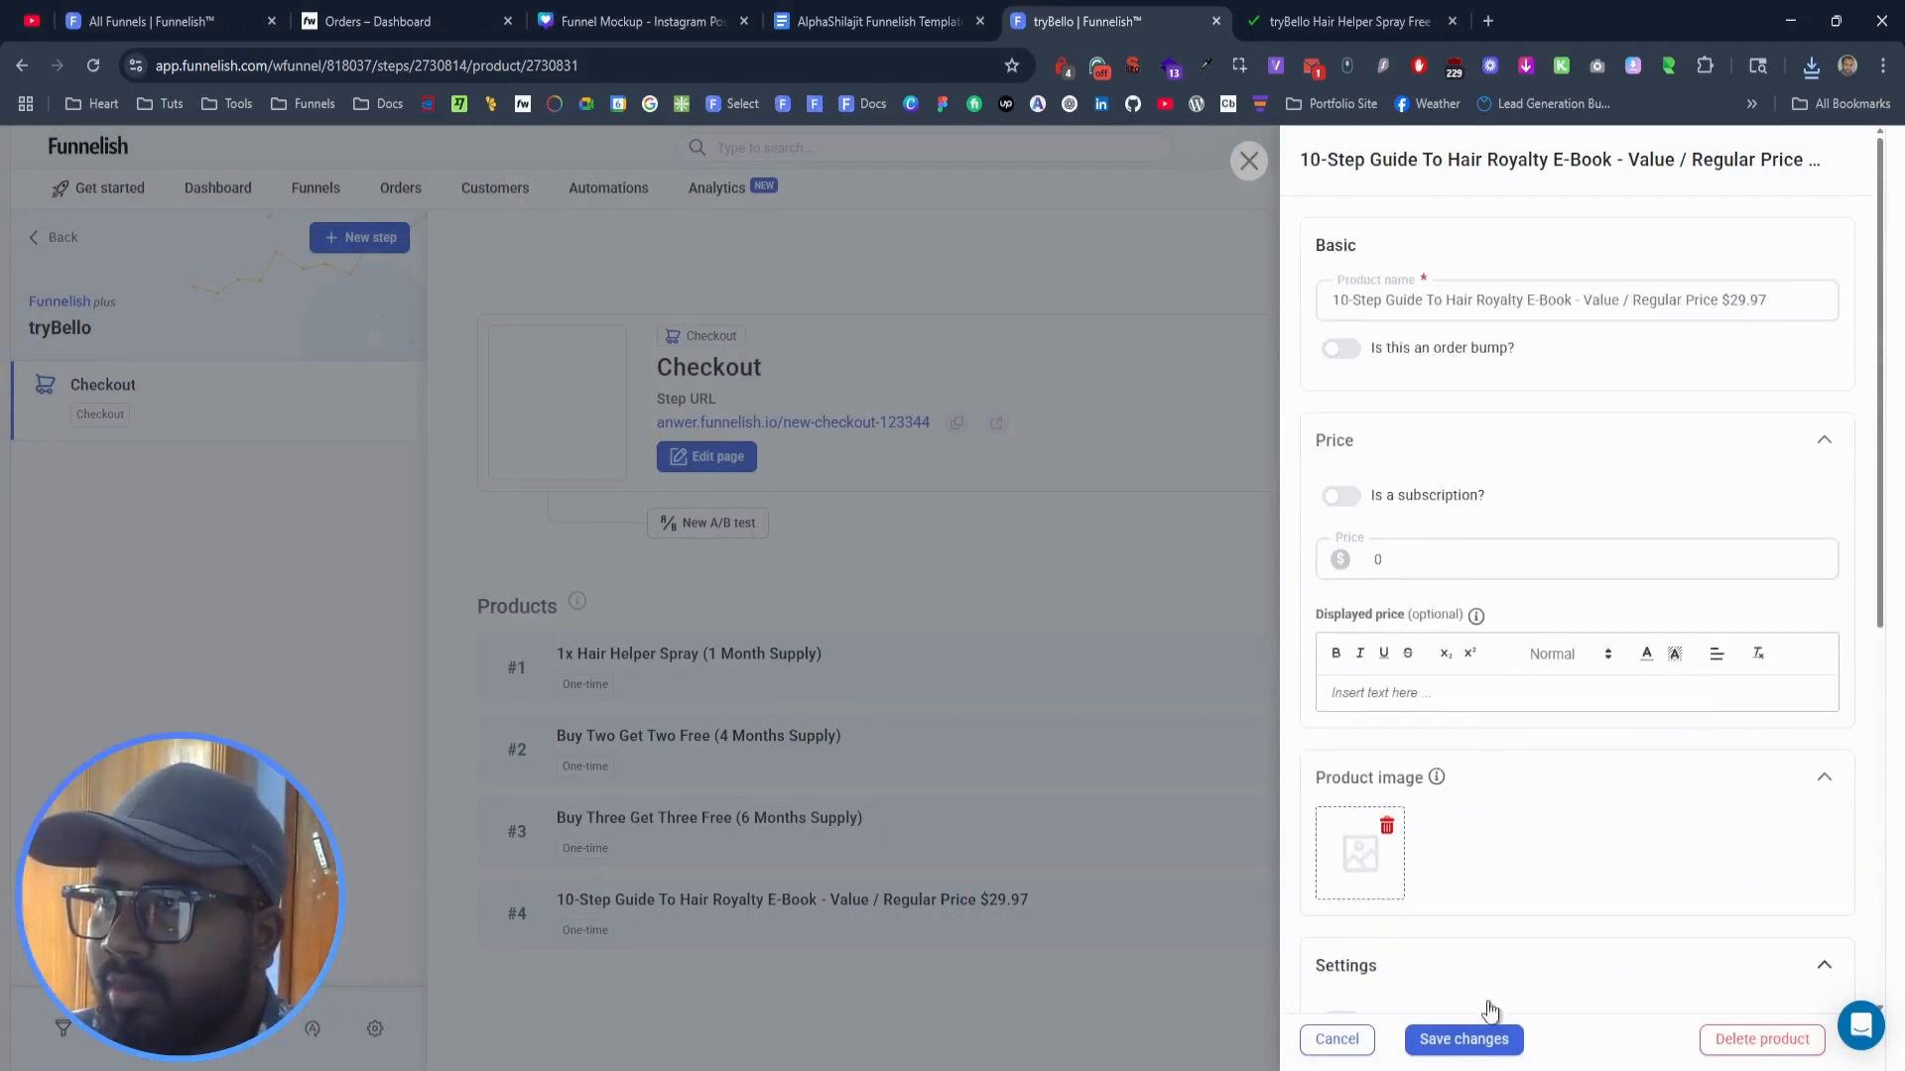
left_click(1477, 1049)
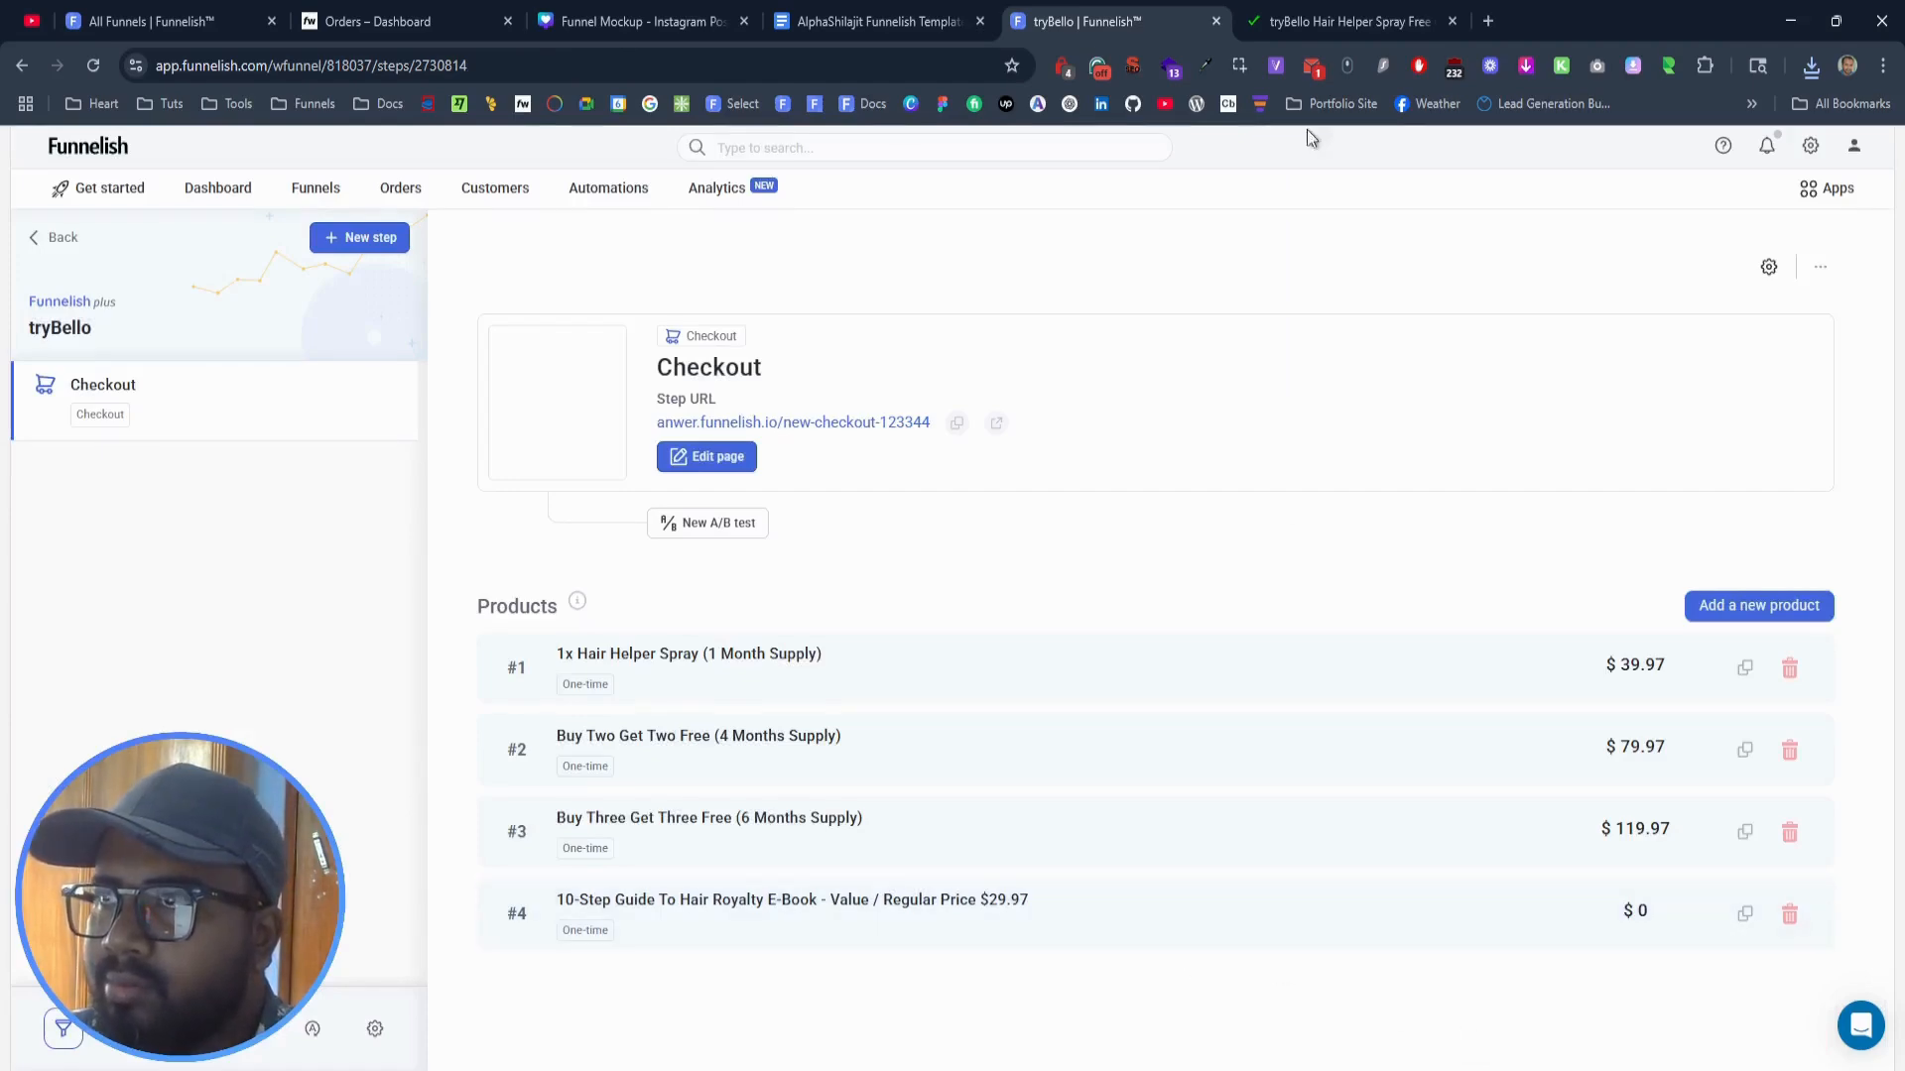
Step: Copy the serum's name from tryBello and create a one-time Funnelish product "Bello Eyebrow Serum - Value / Regular Price $34.95" priced at 0
left_click(1330, 12)
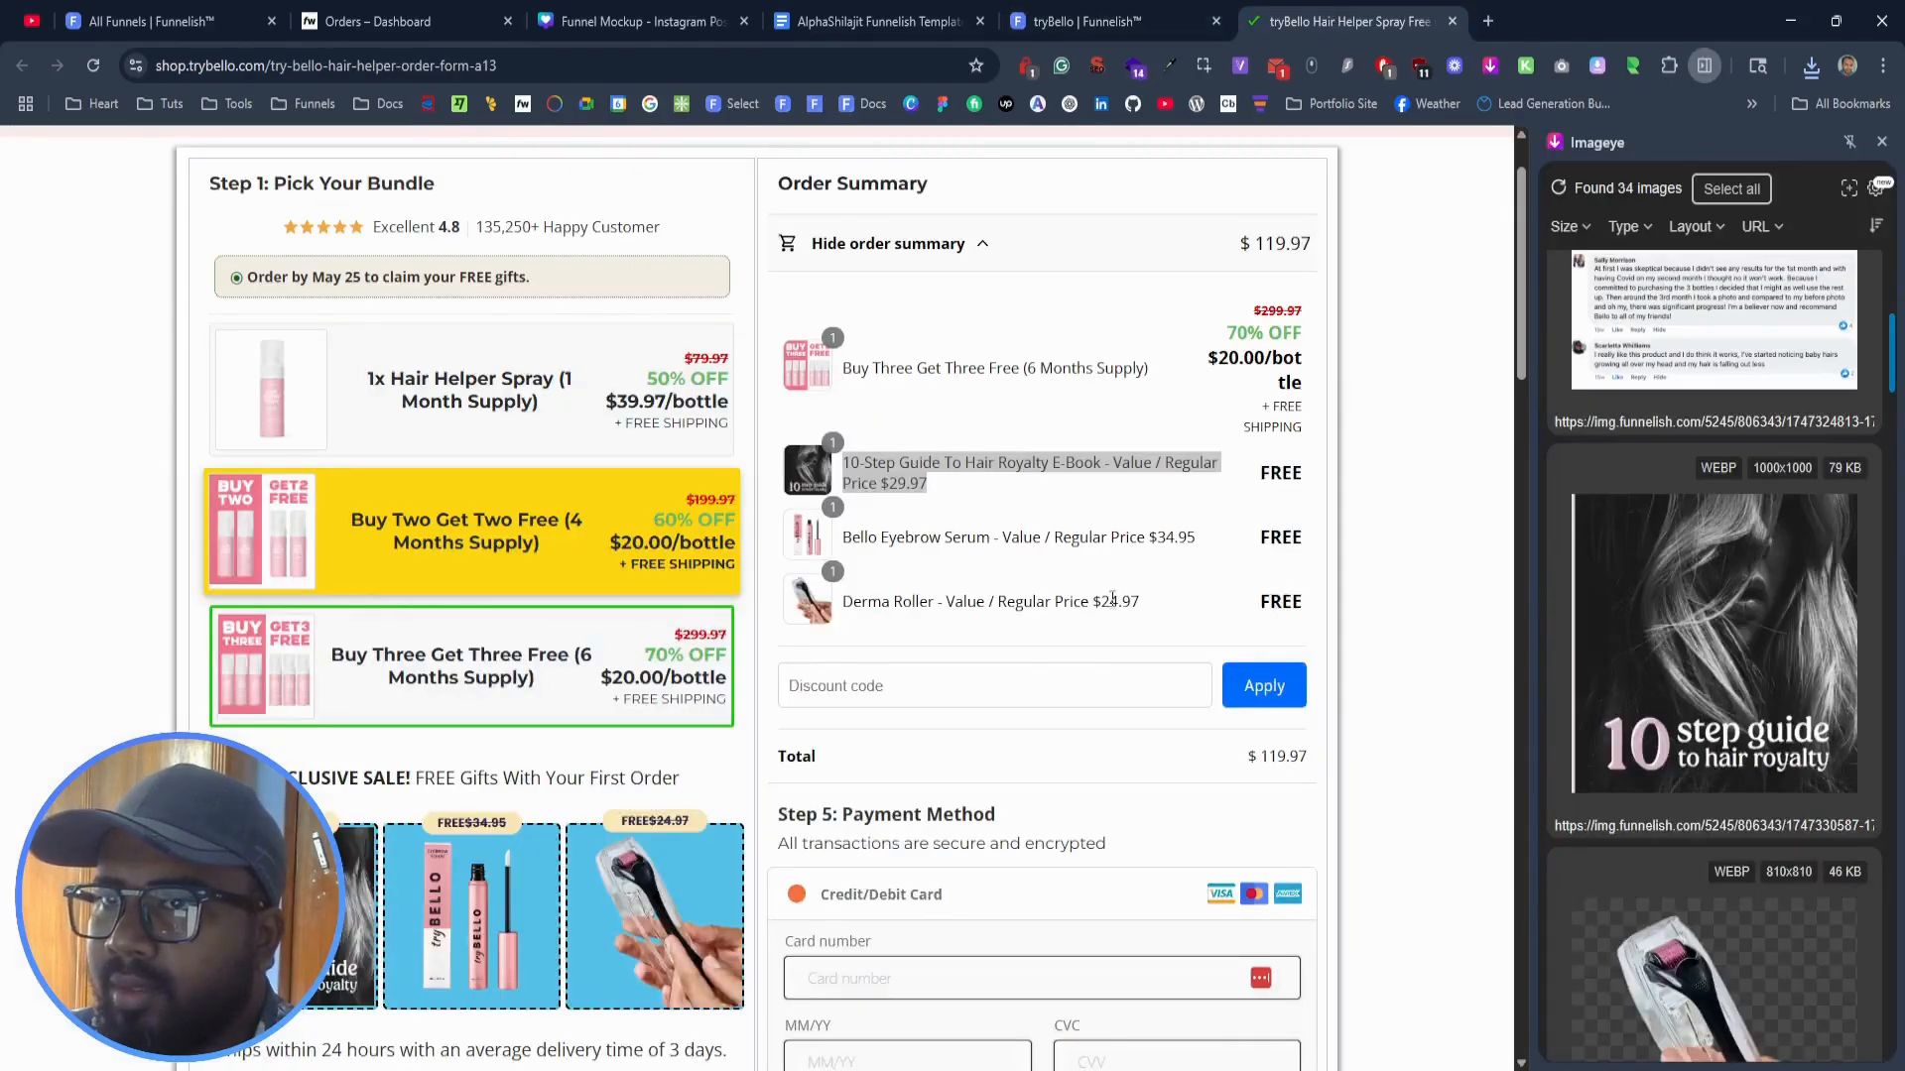
left_click_drag(1200, 539, 912, 503)
key("ctrl+c")
left_click(1058, 12)
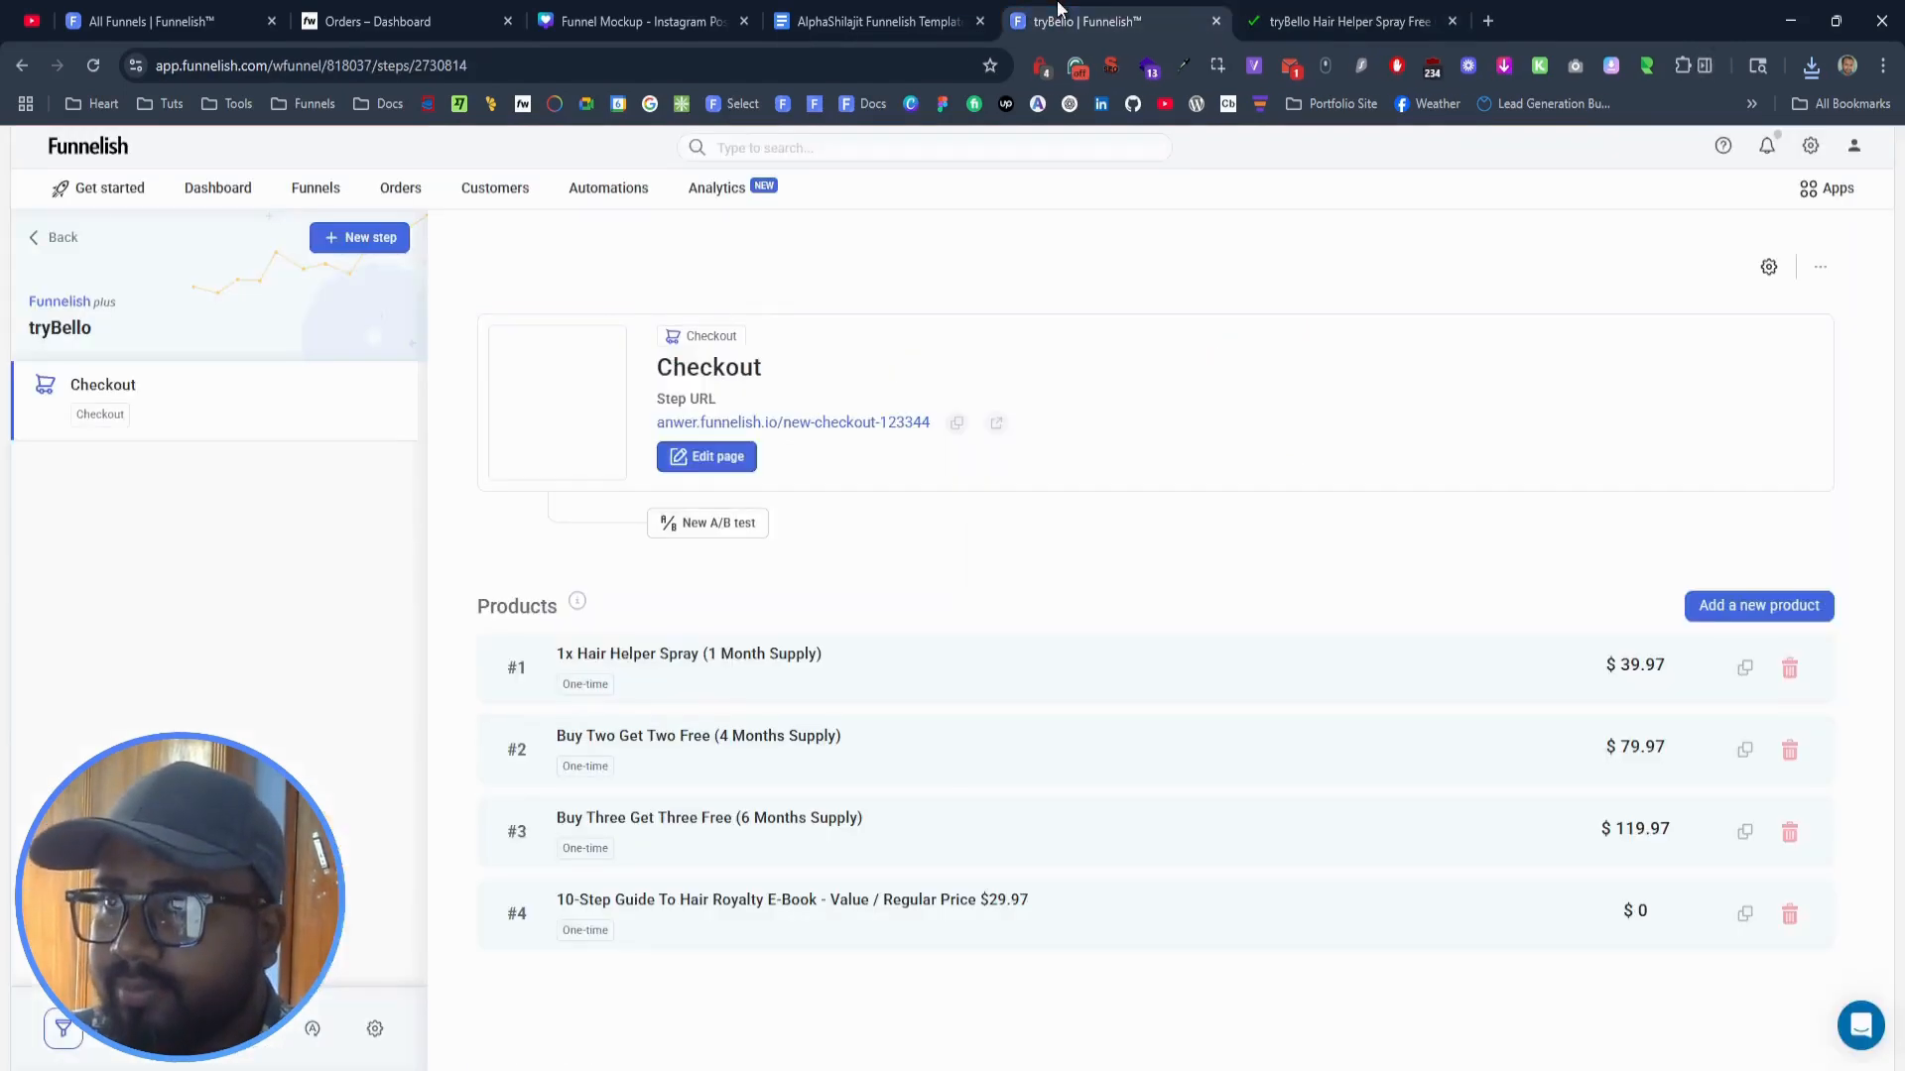
left_click(1785, 606)
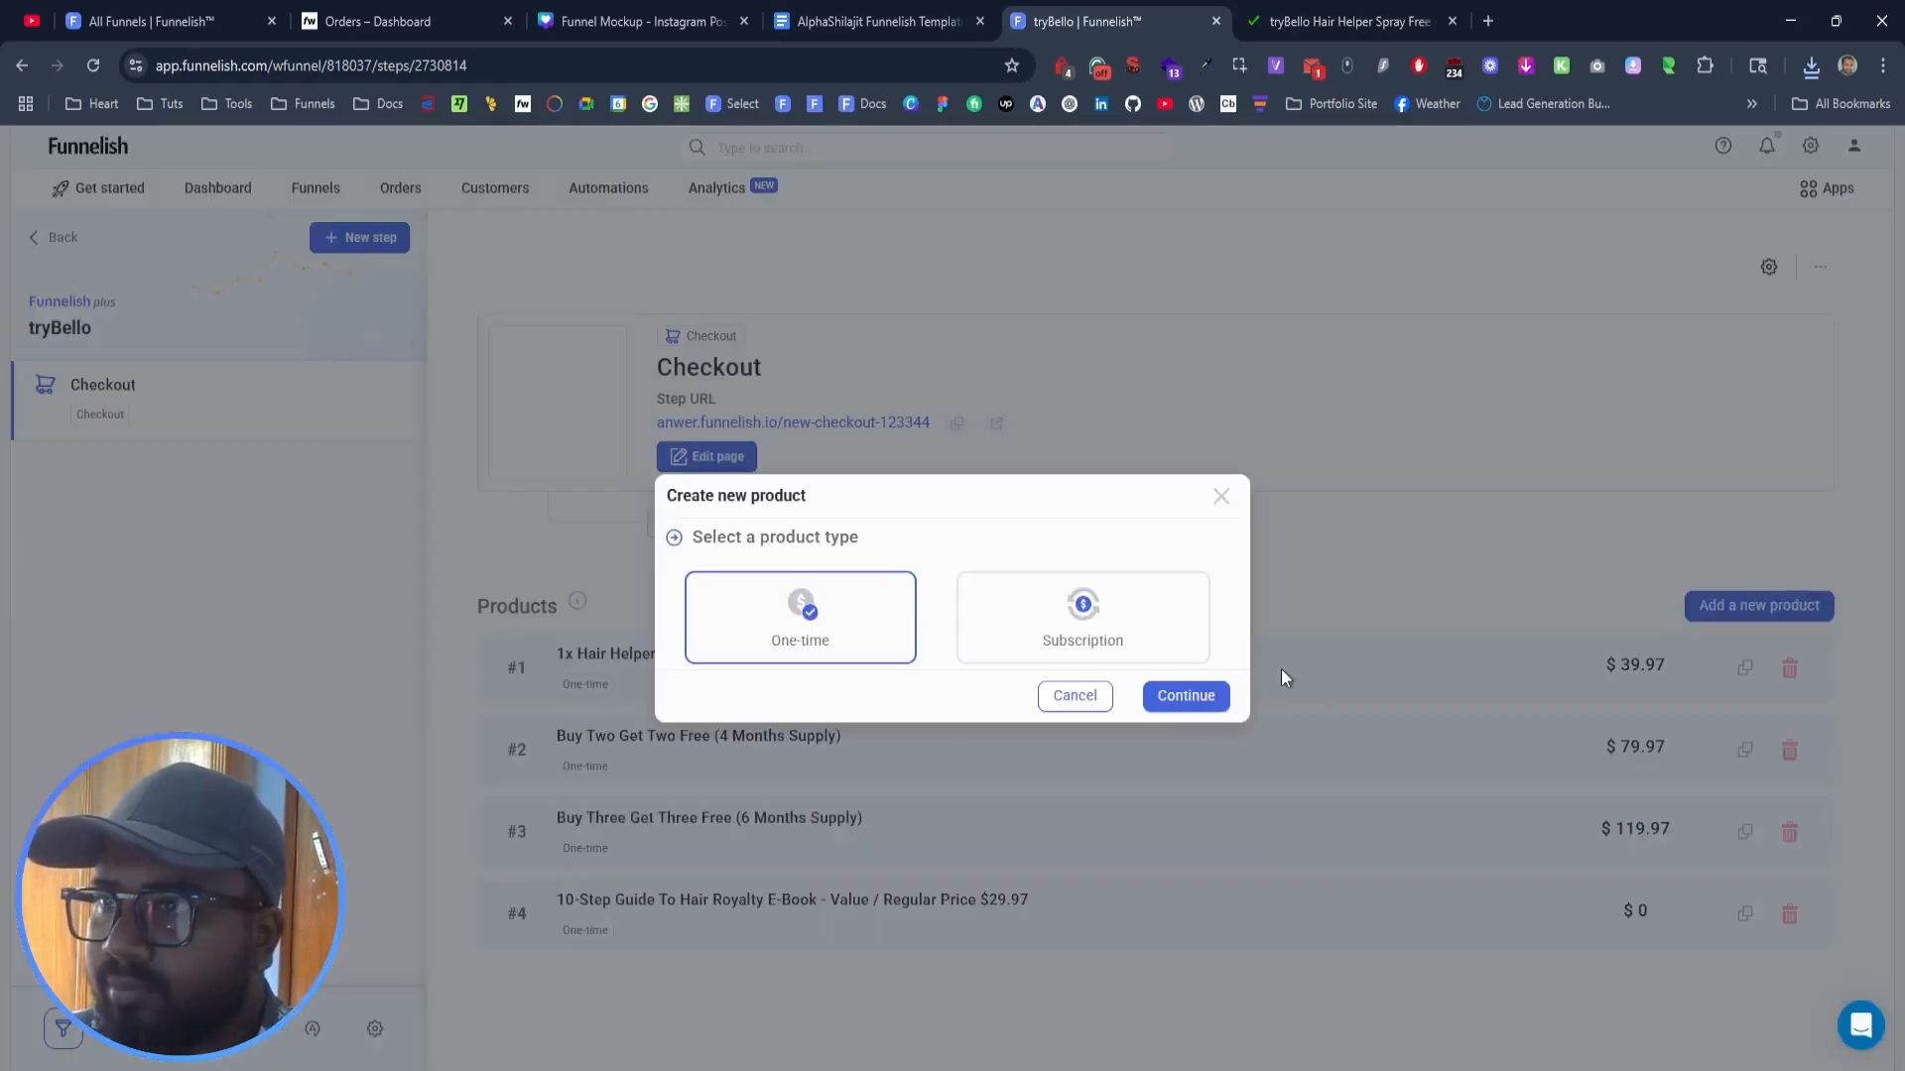
left_click(1188, 698)
key("ctrl+v")
left_click(954, 643)
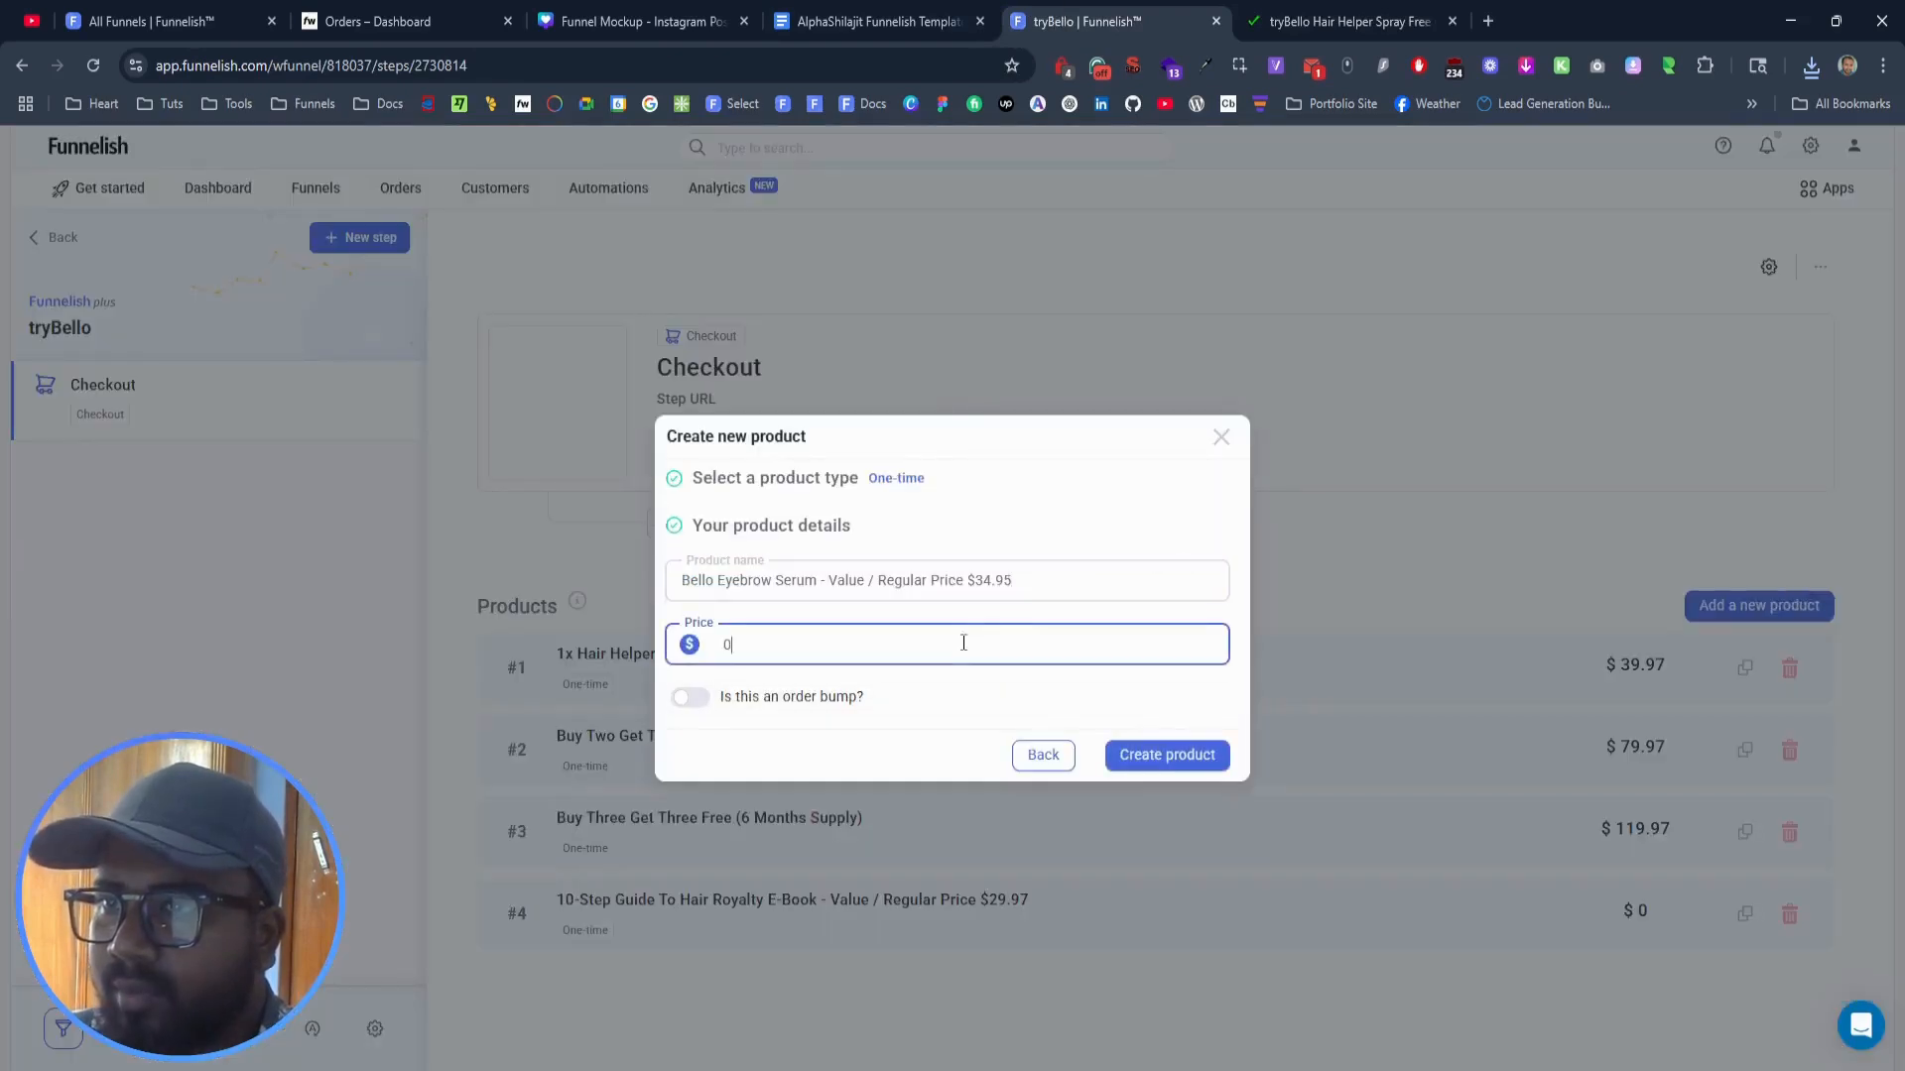
left_click(1168, 756)
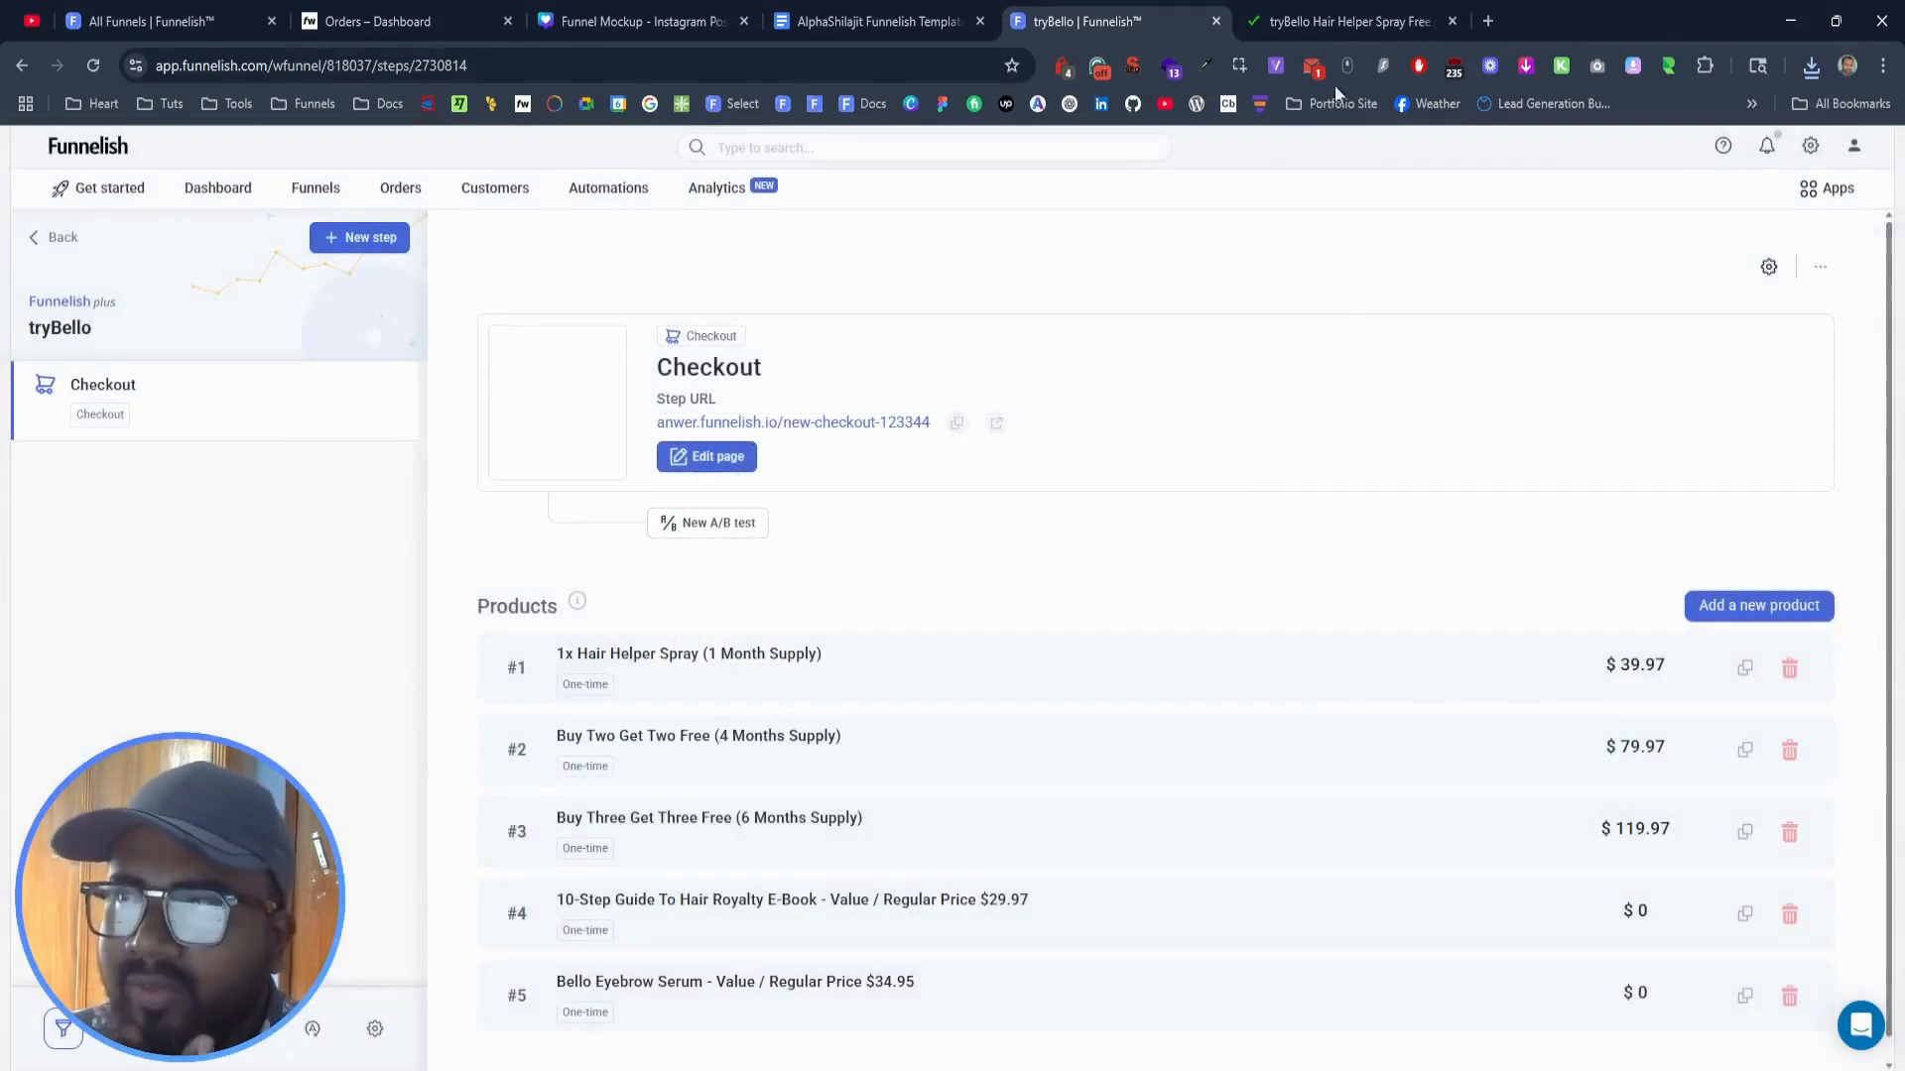
Step: Find the eyebrow serum image among tryBello's images in Imageye, open it full size in a new tab and return to Funnelish
left_click(1341, 21)
left_click(1087, 585)
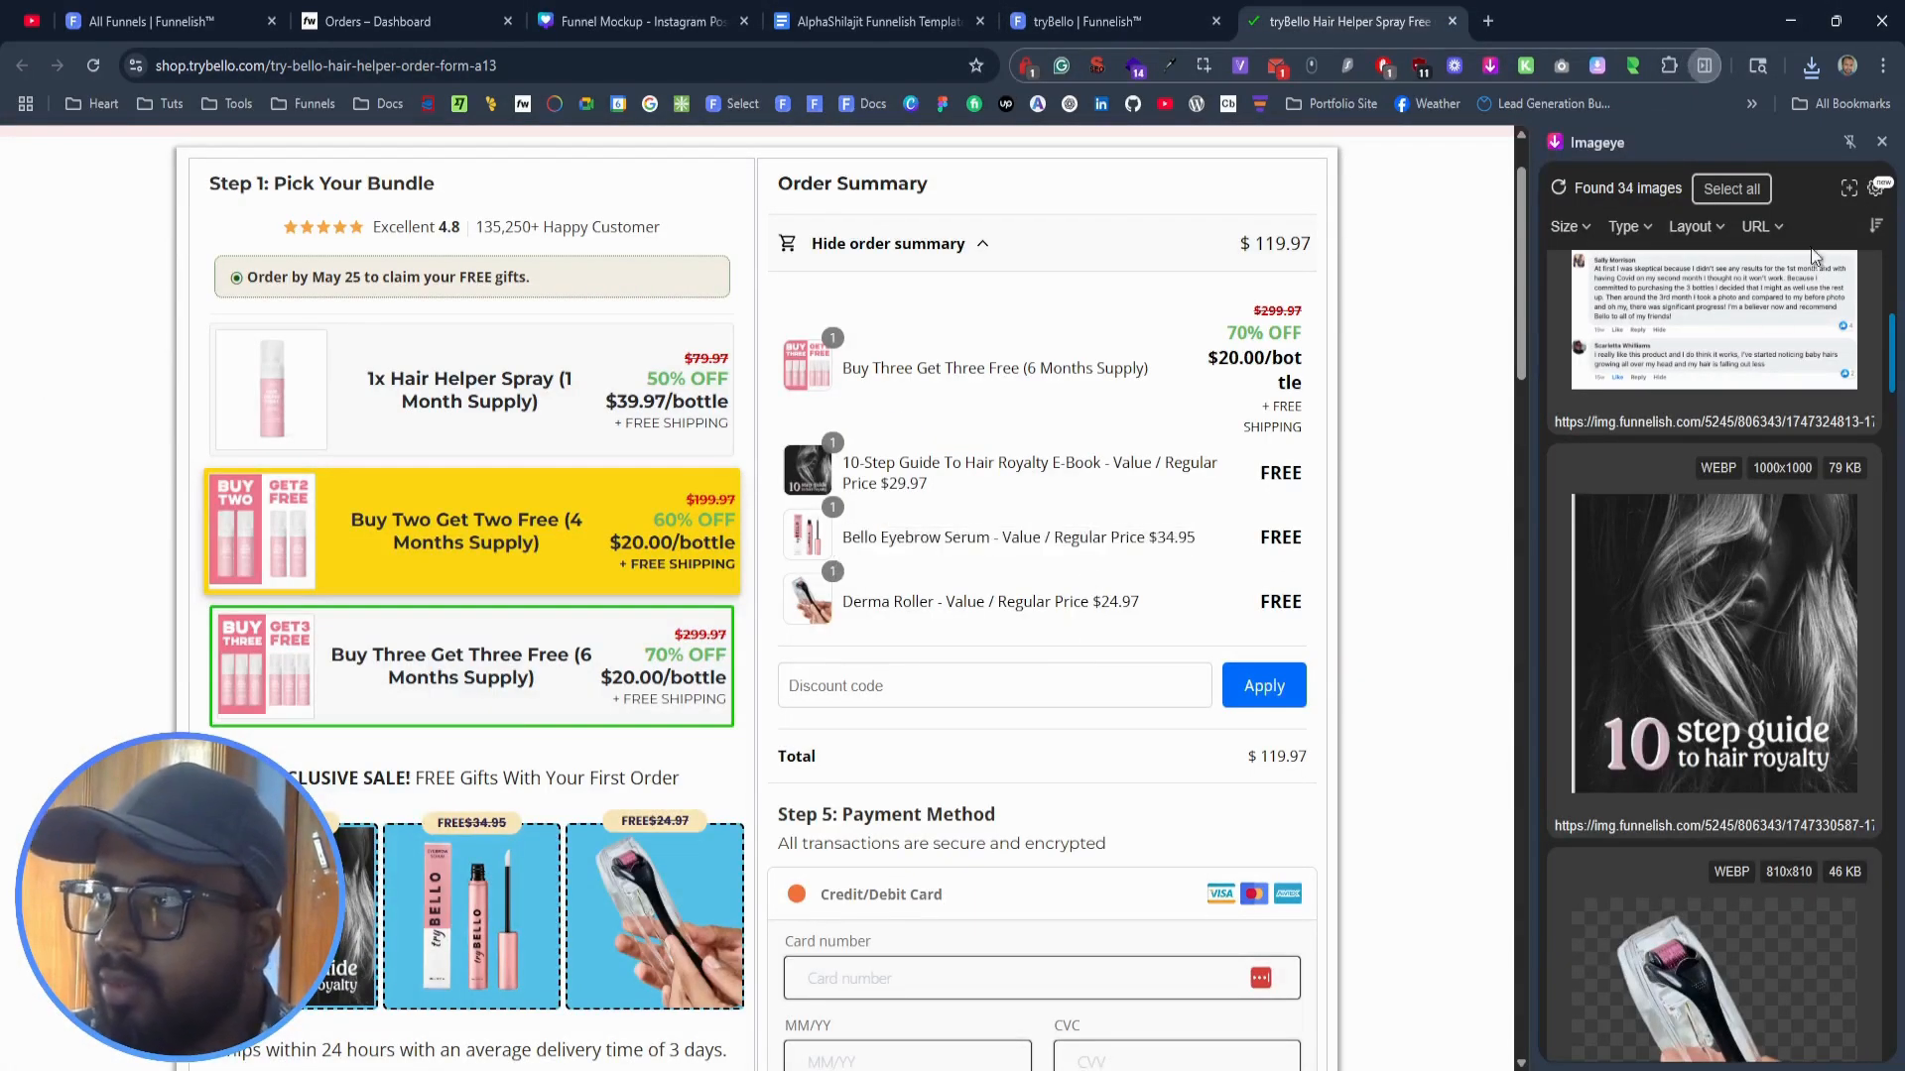
scroll(999, 572, "down", 1)
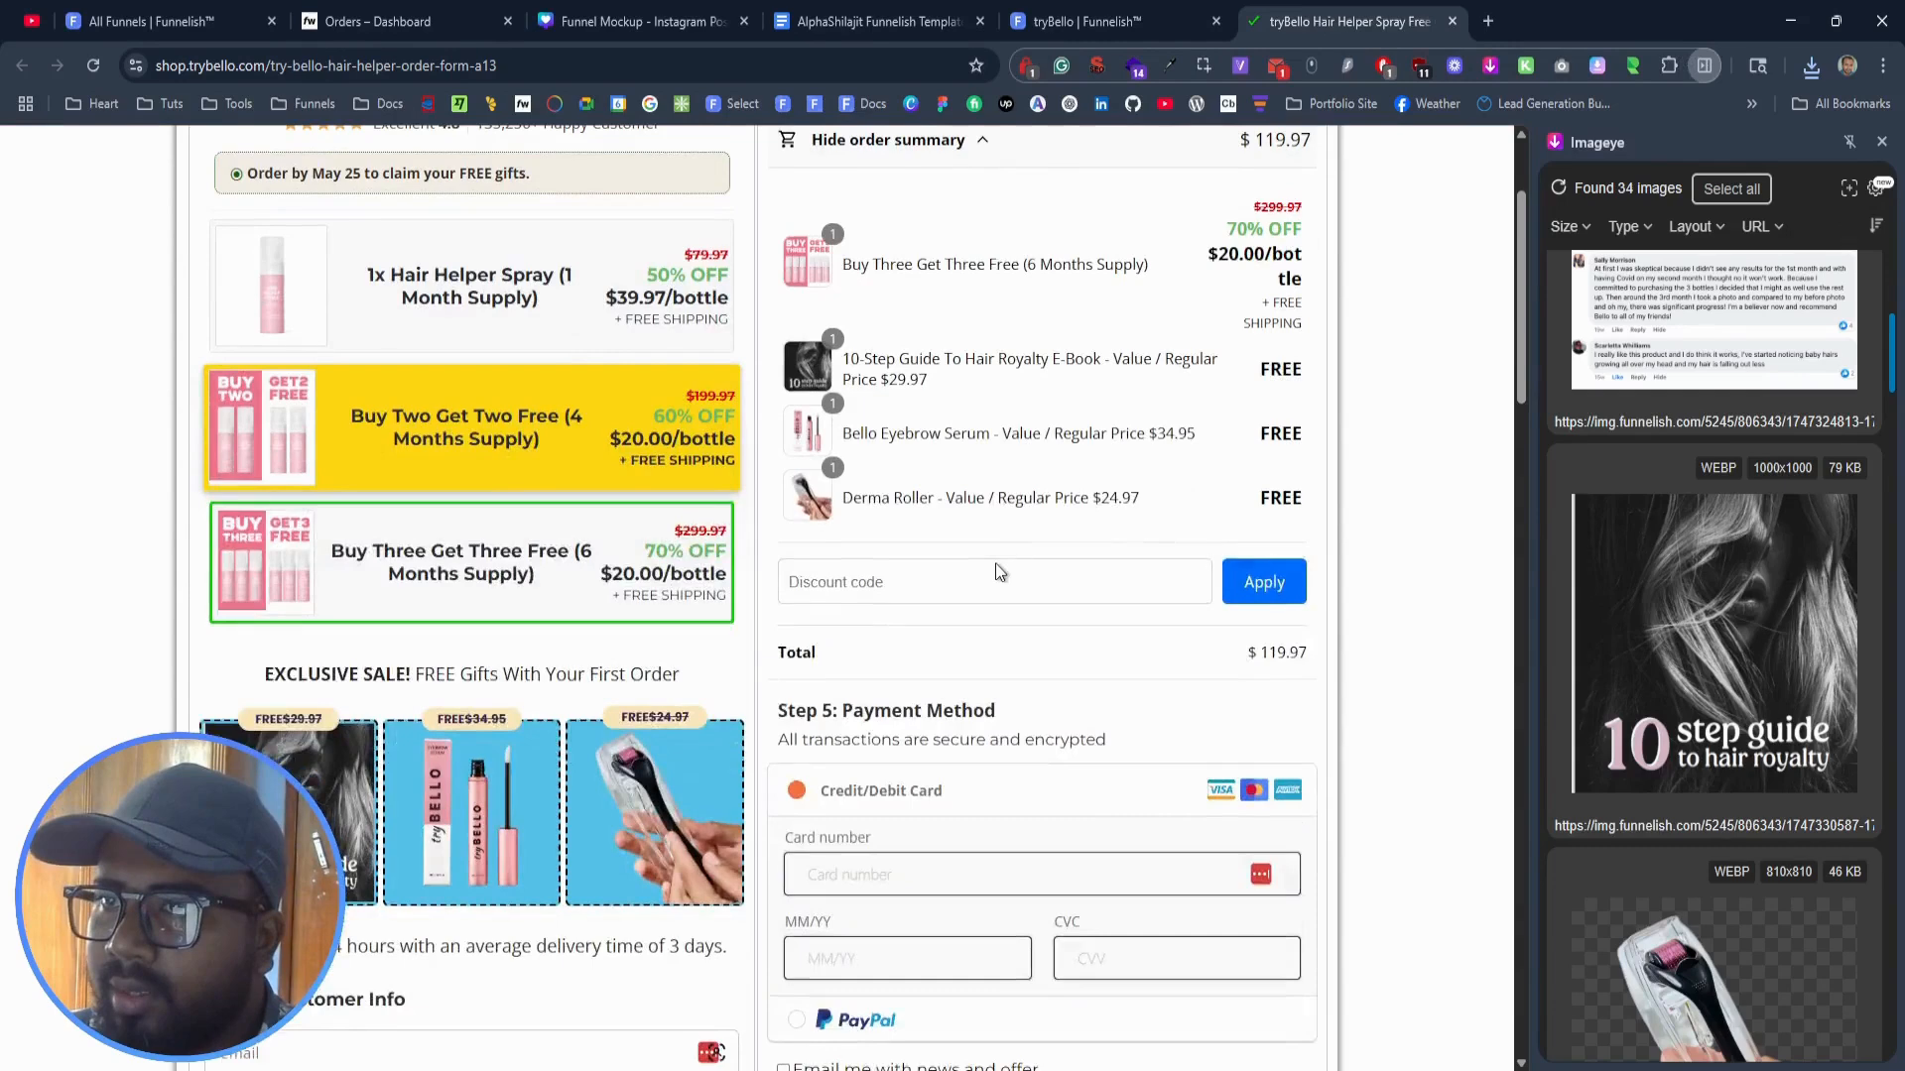
left_click(997, 564)
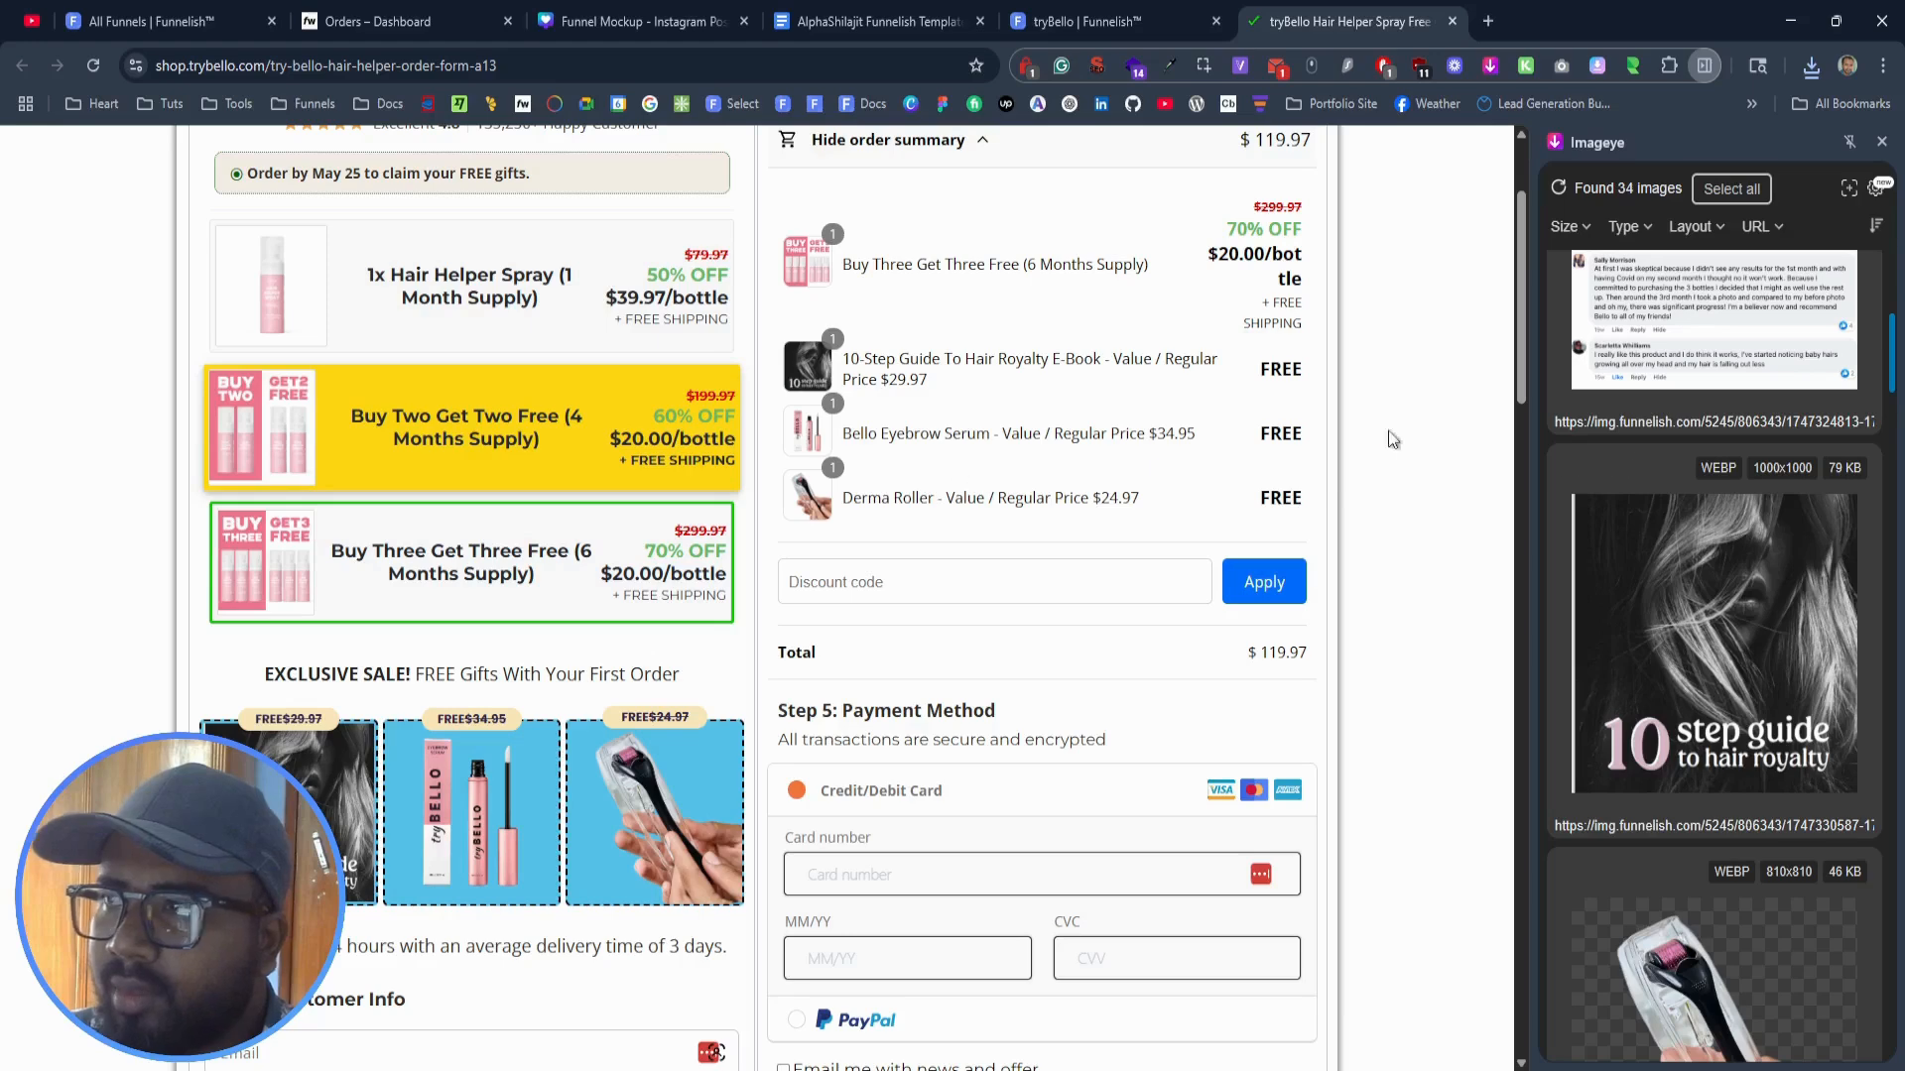
scroll(1704, 562, "down", 10)
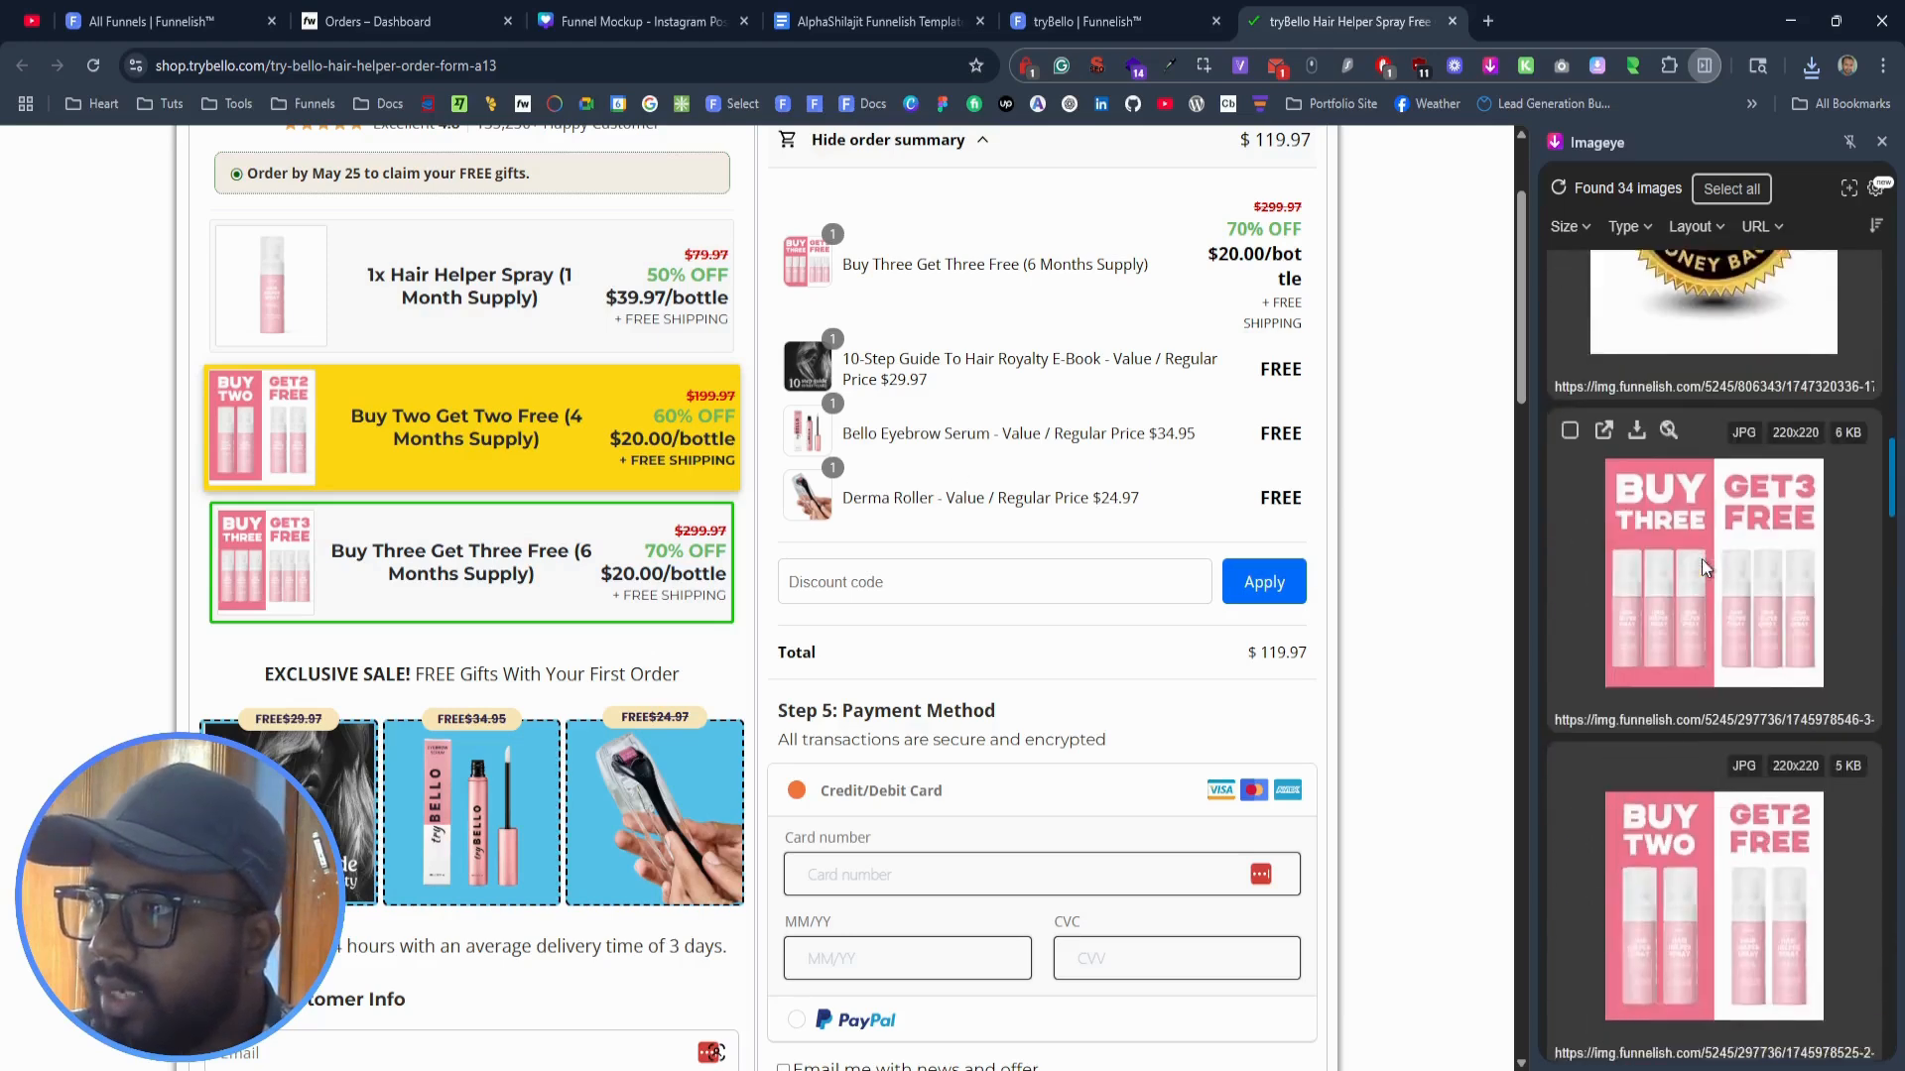
scroll(1701, 558, "down", 15)
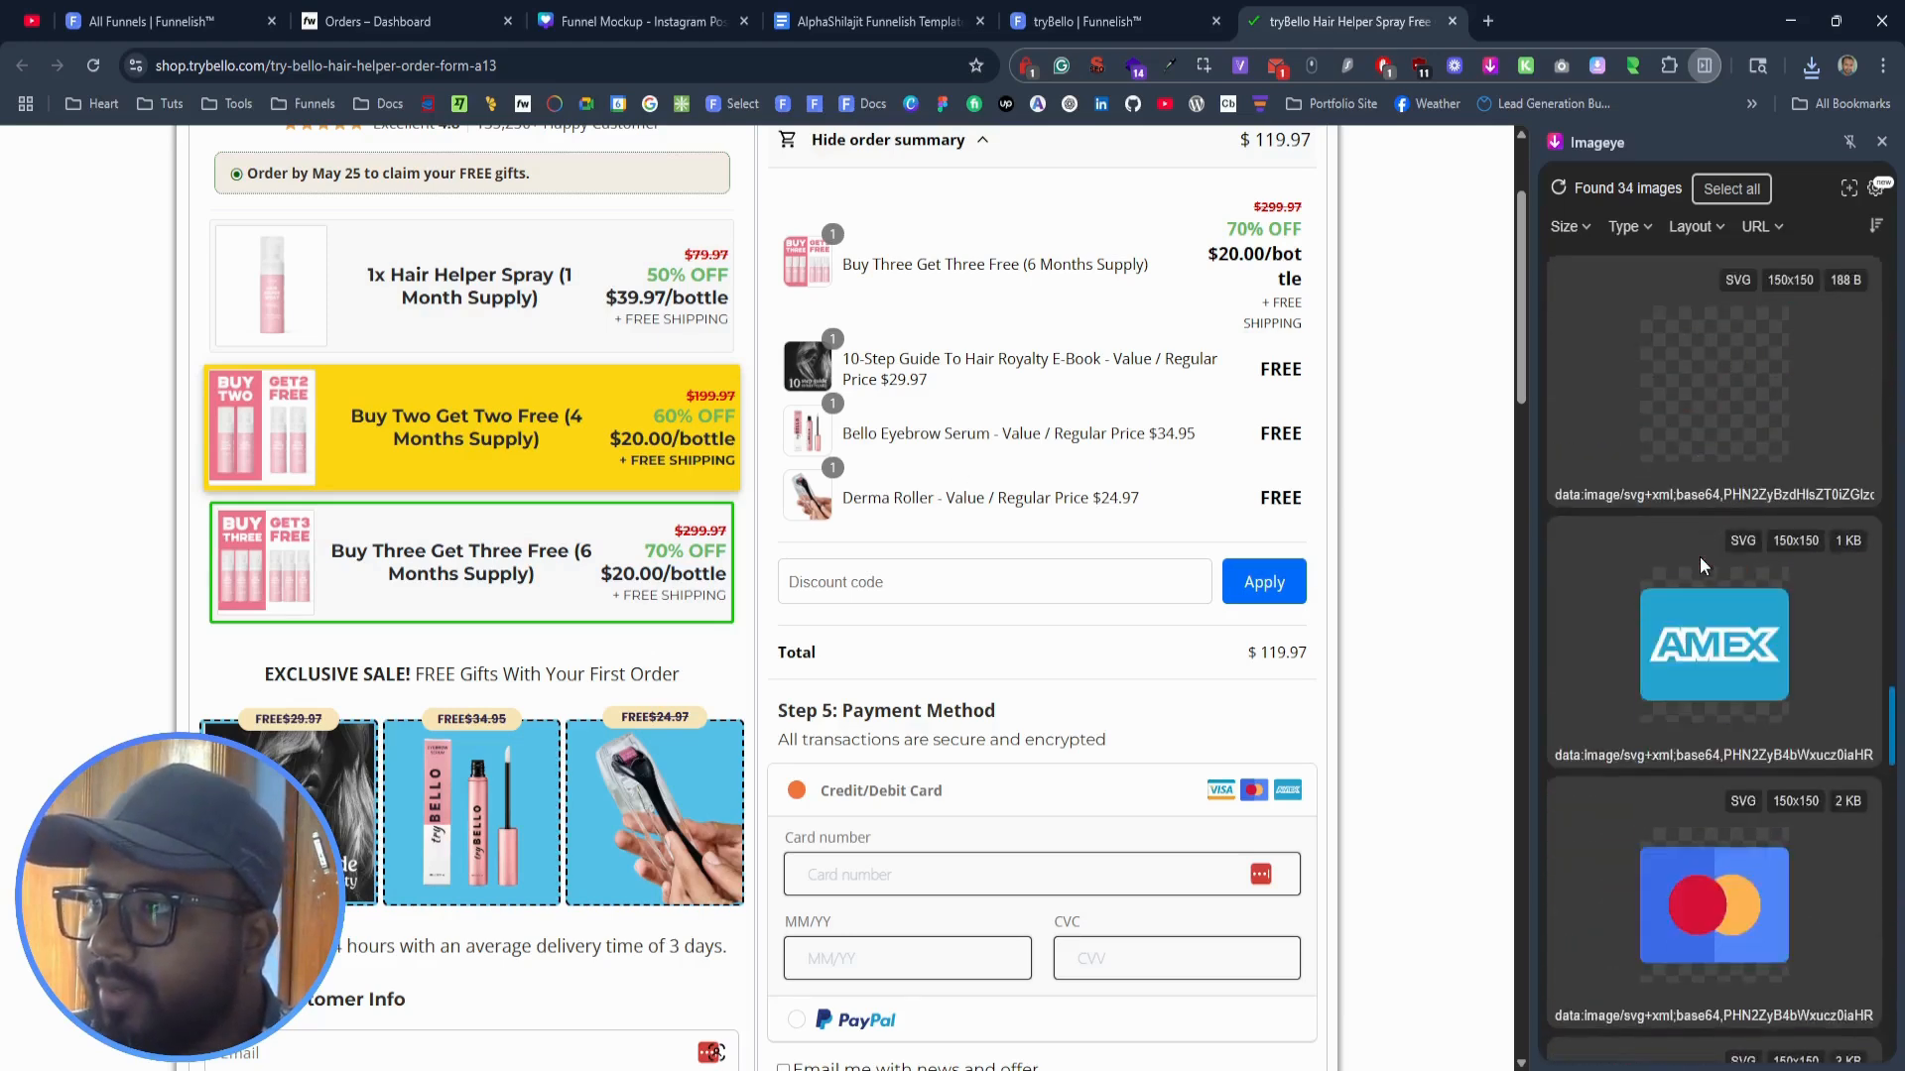
scroll(1698, 557, "down", 15)
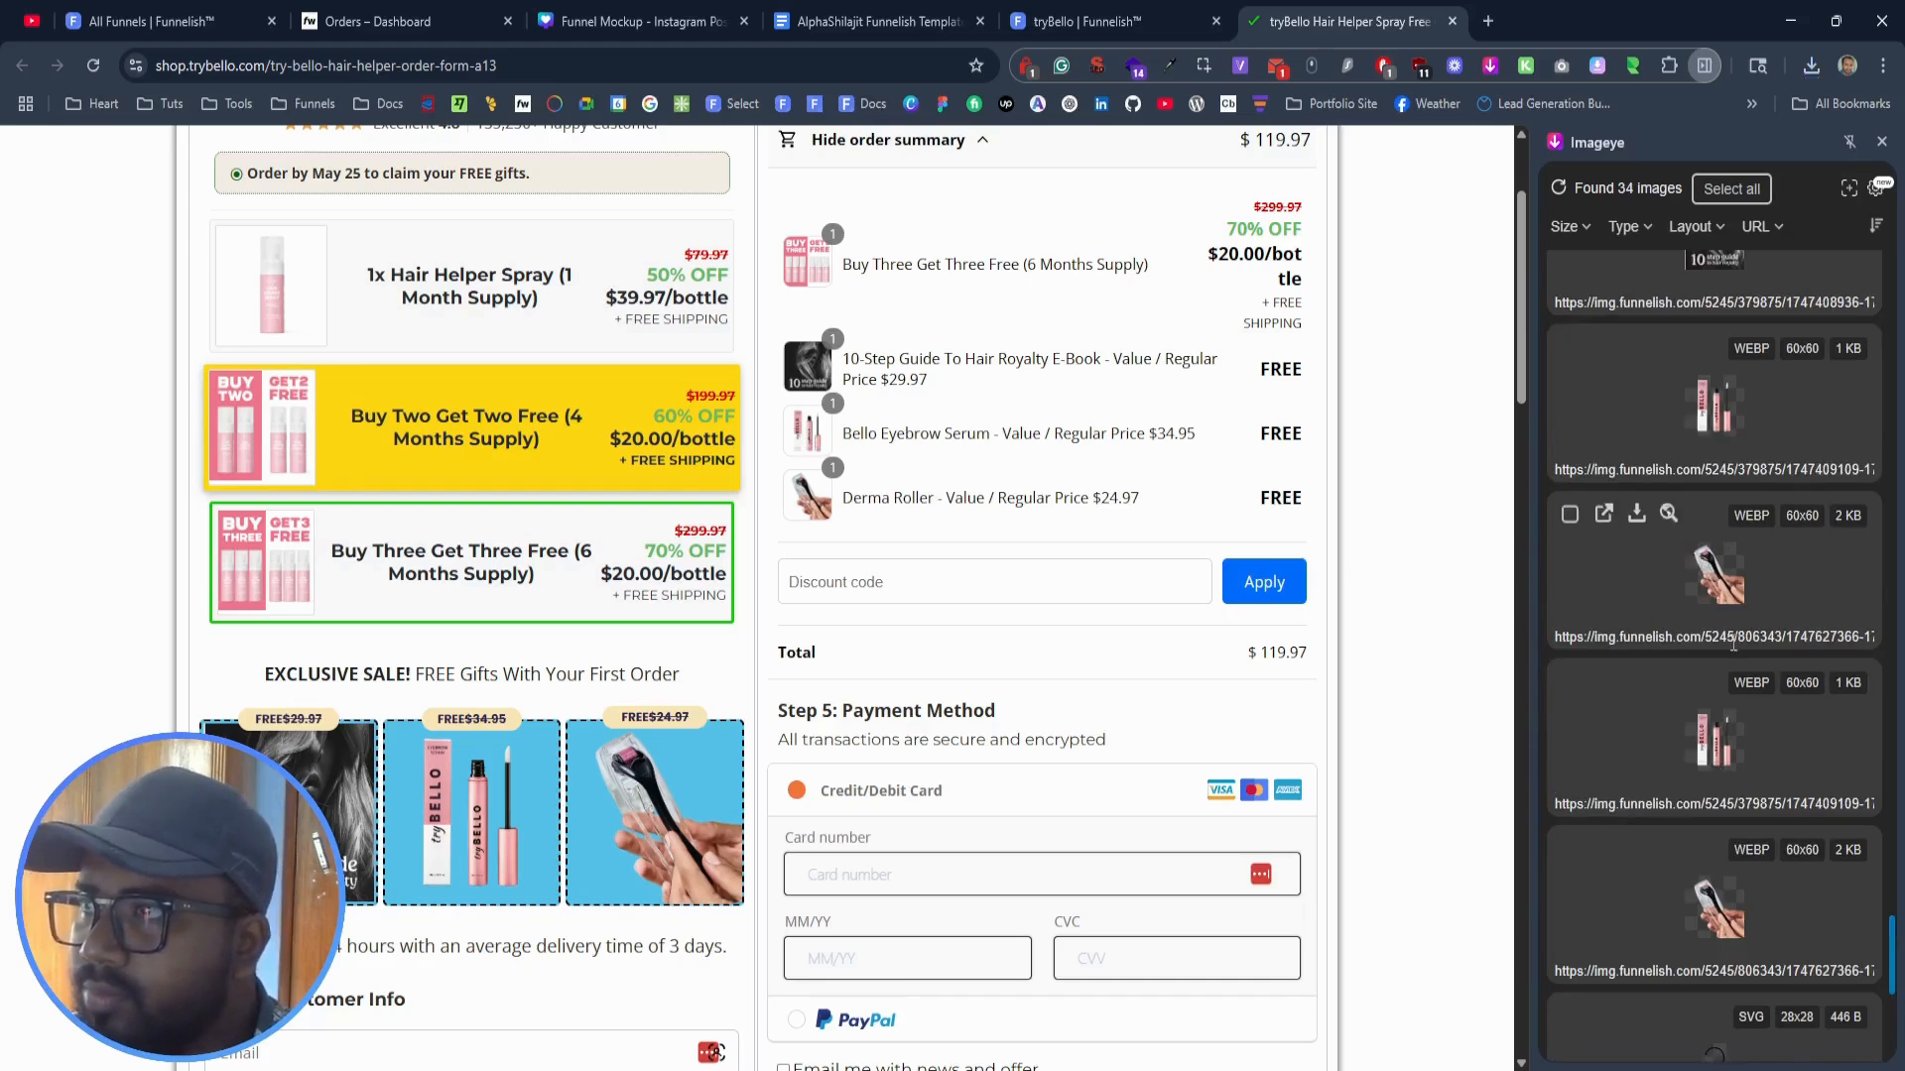
scroll(1731, 496, "up", 3)
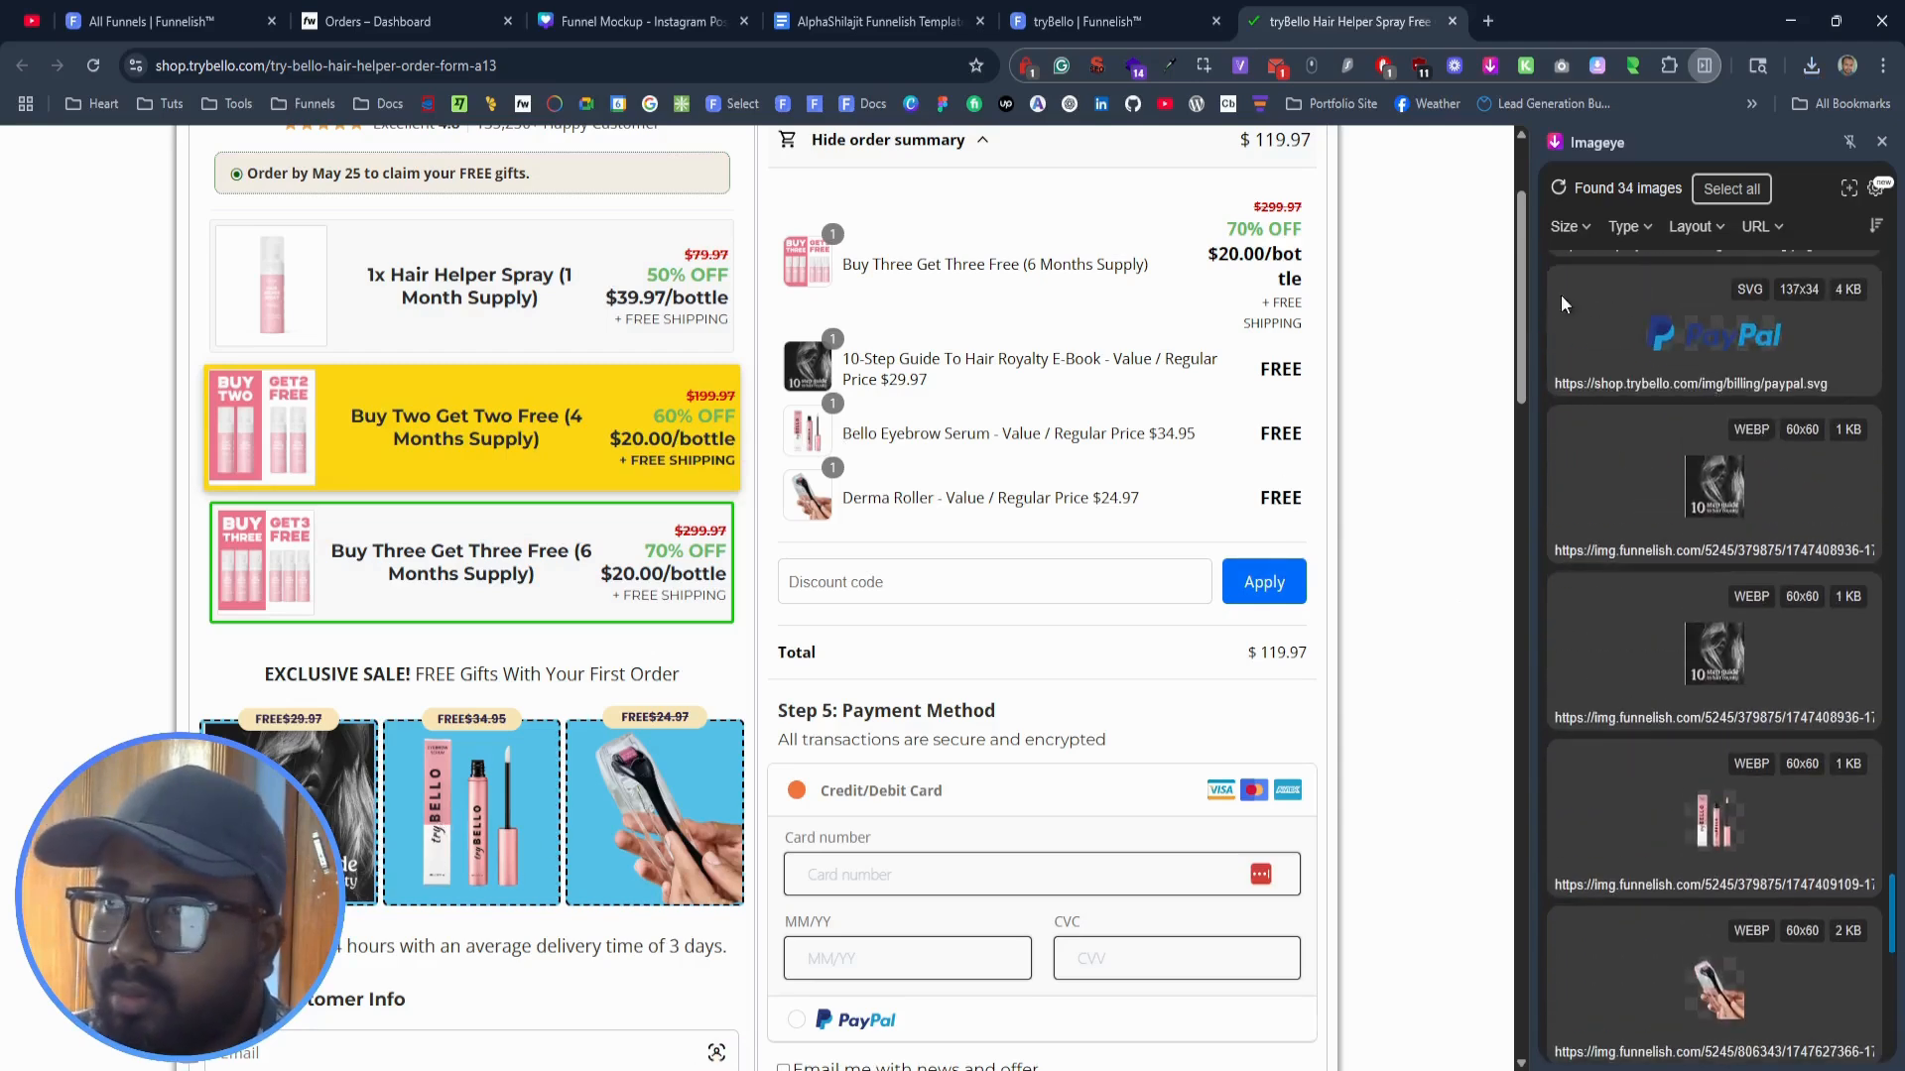
left_click(591, 433)
left_click(1584, 12)
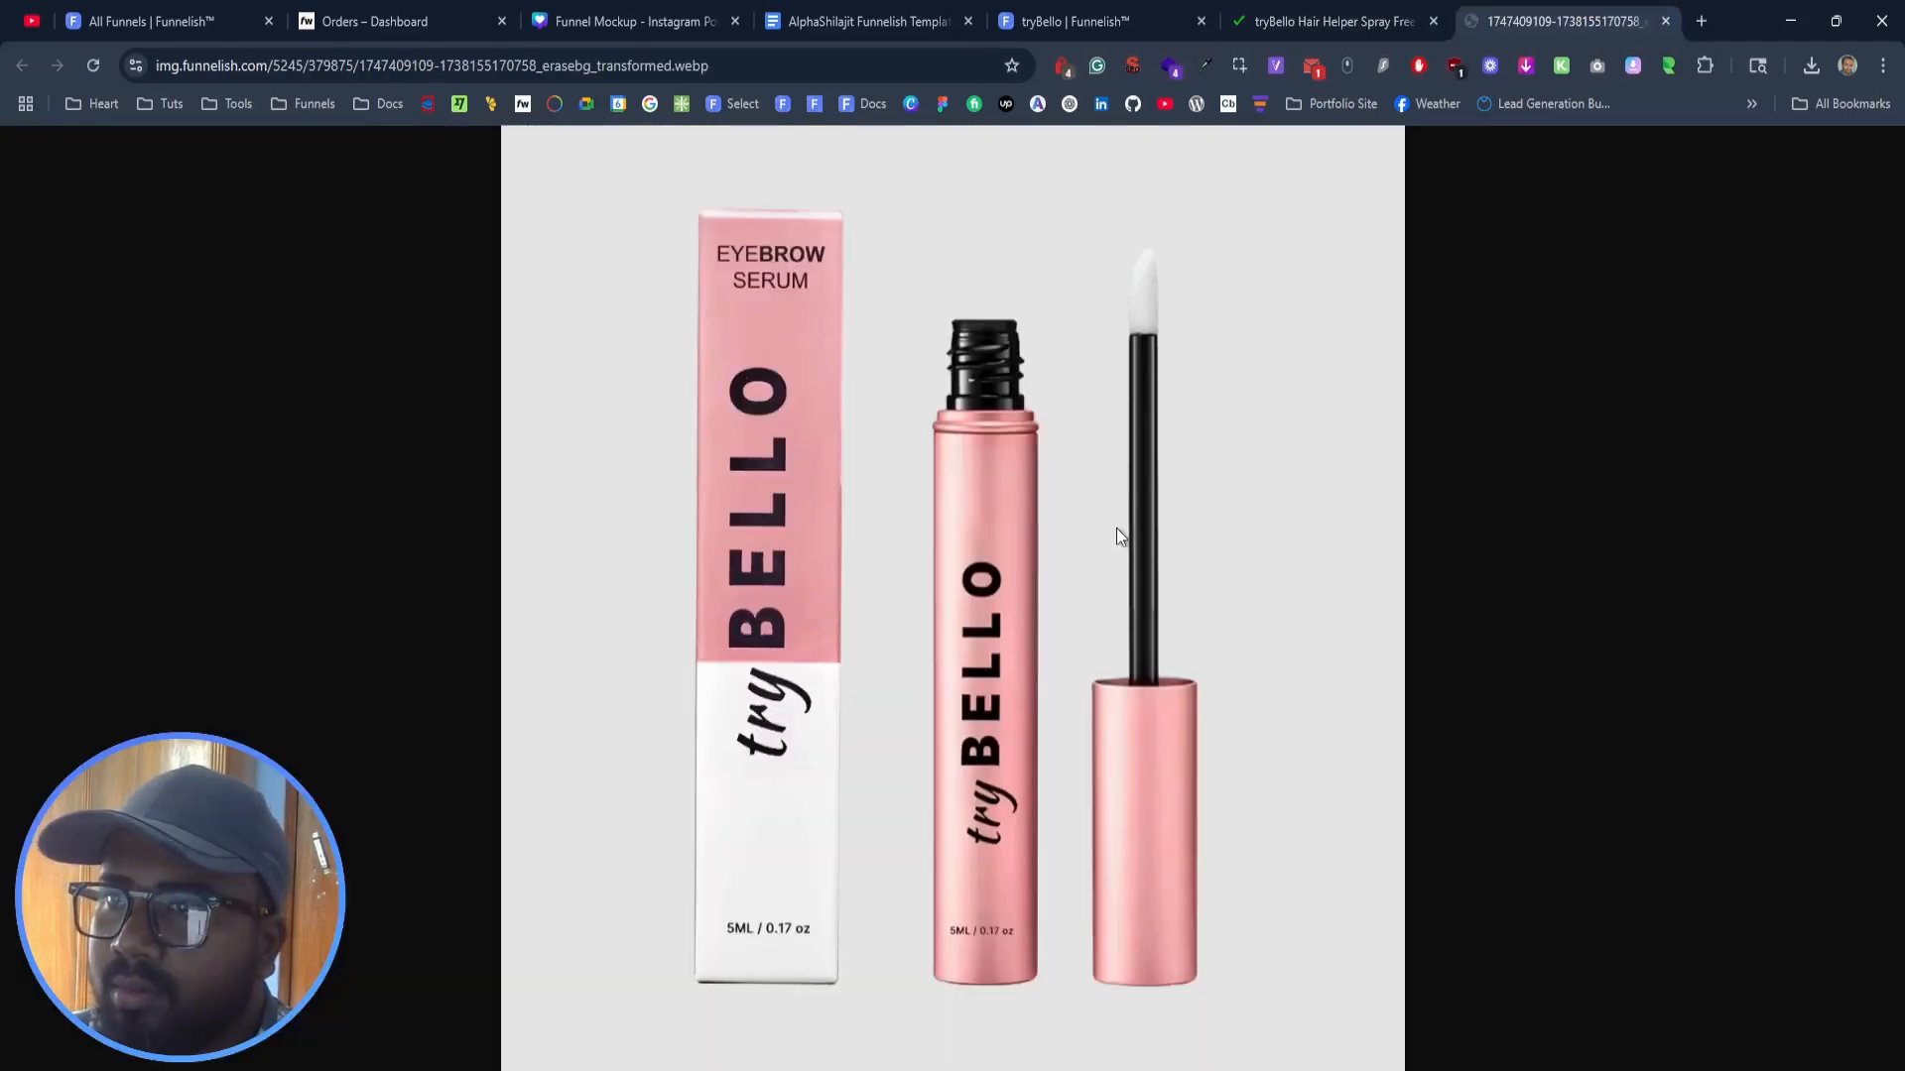
left_click(1072, 21)
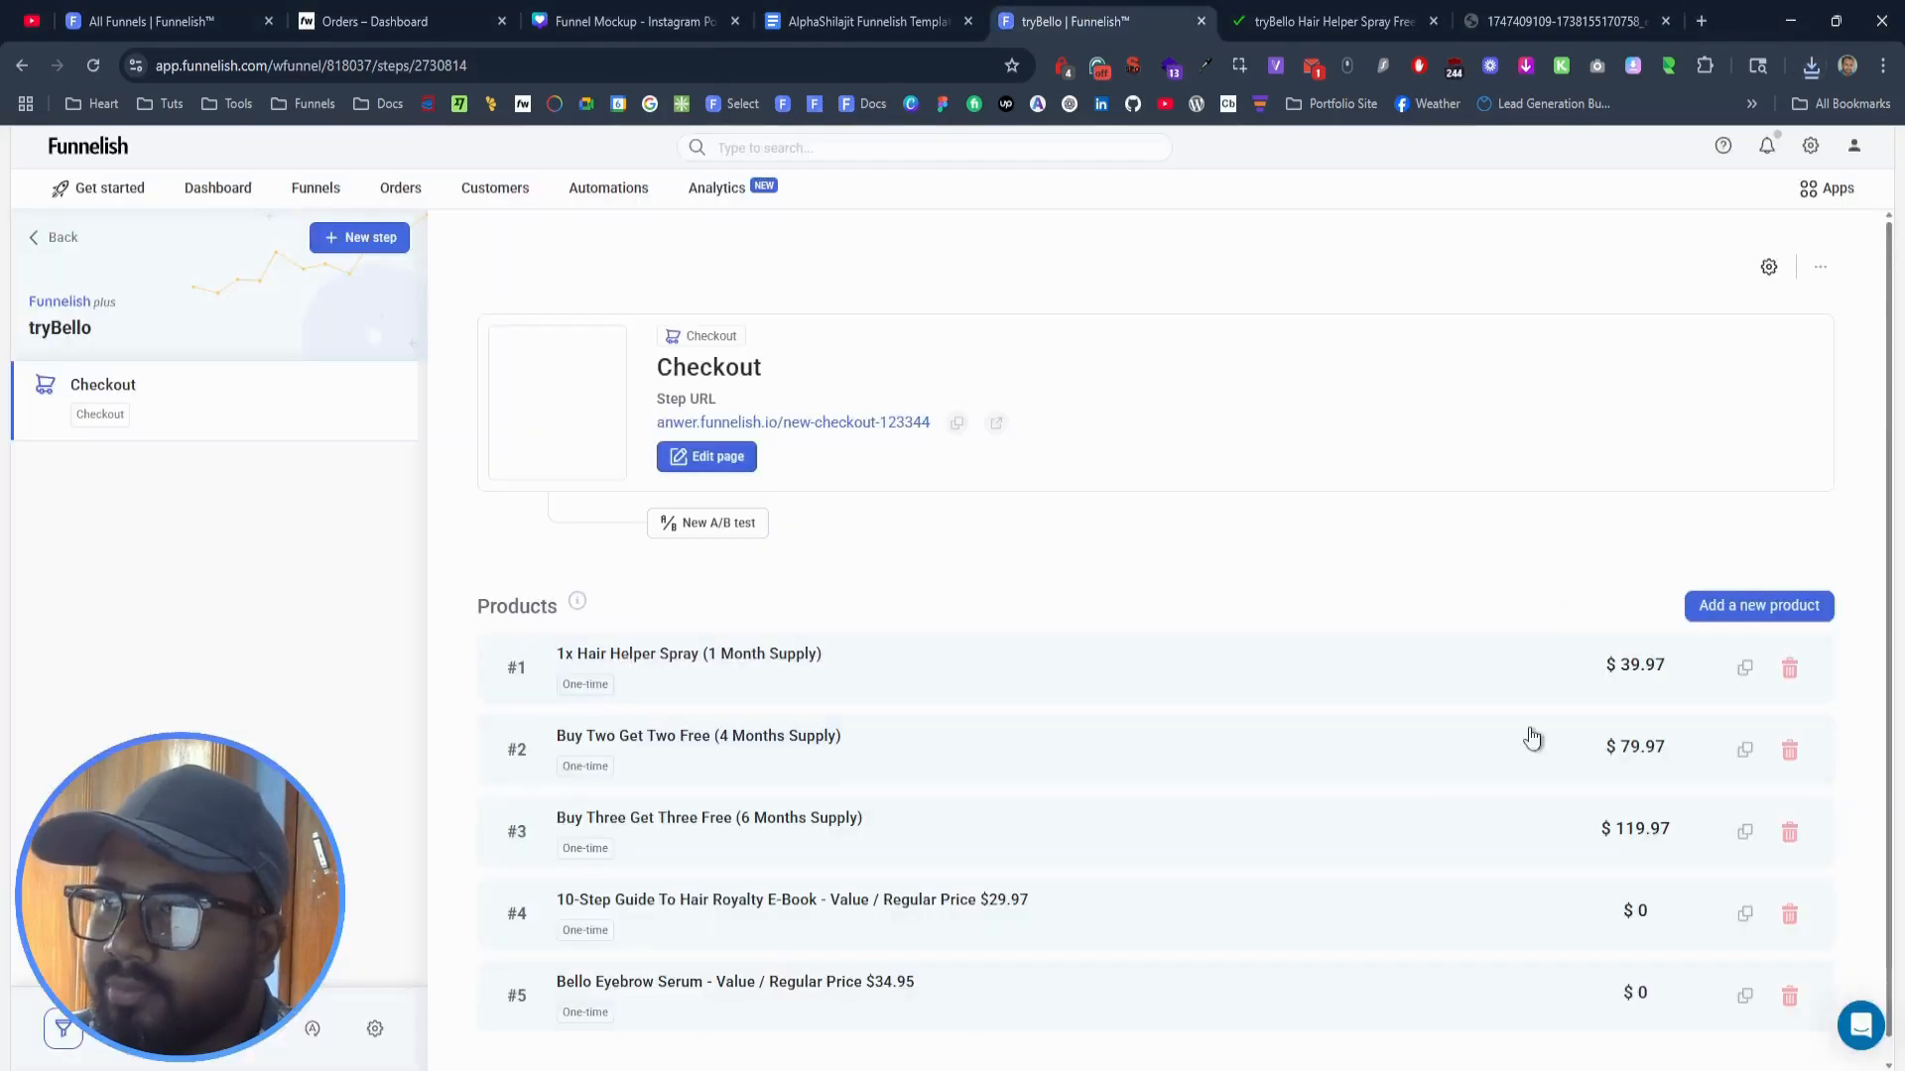
Step: Upload the eyebrow serum image, assign it to the Bello Eyebrow Serum product and save the changes
left_click(1014, 972)
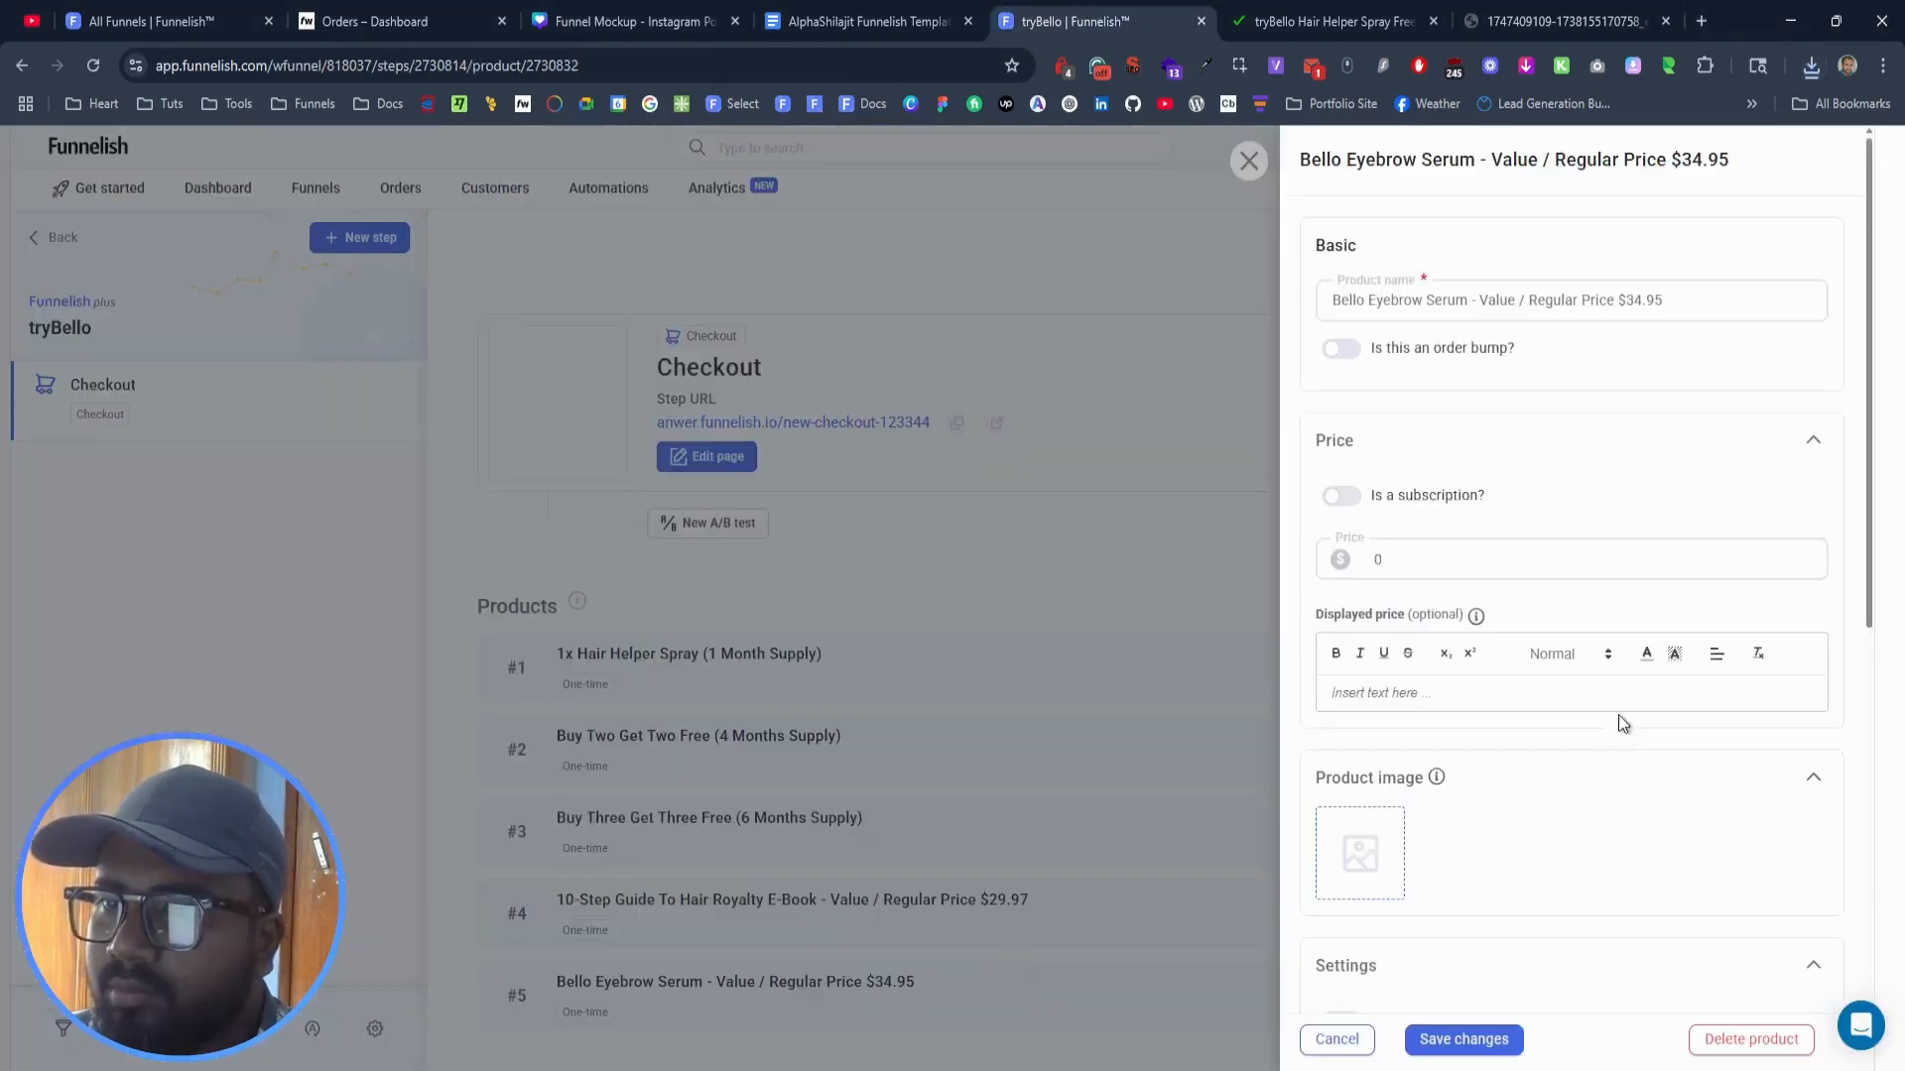
scroll(1617, 715, "down", 6)
left_click(1374, 466)
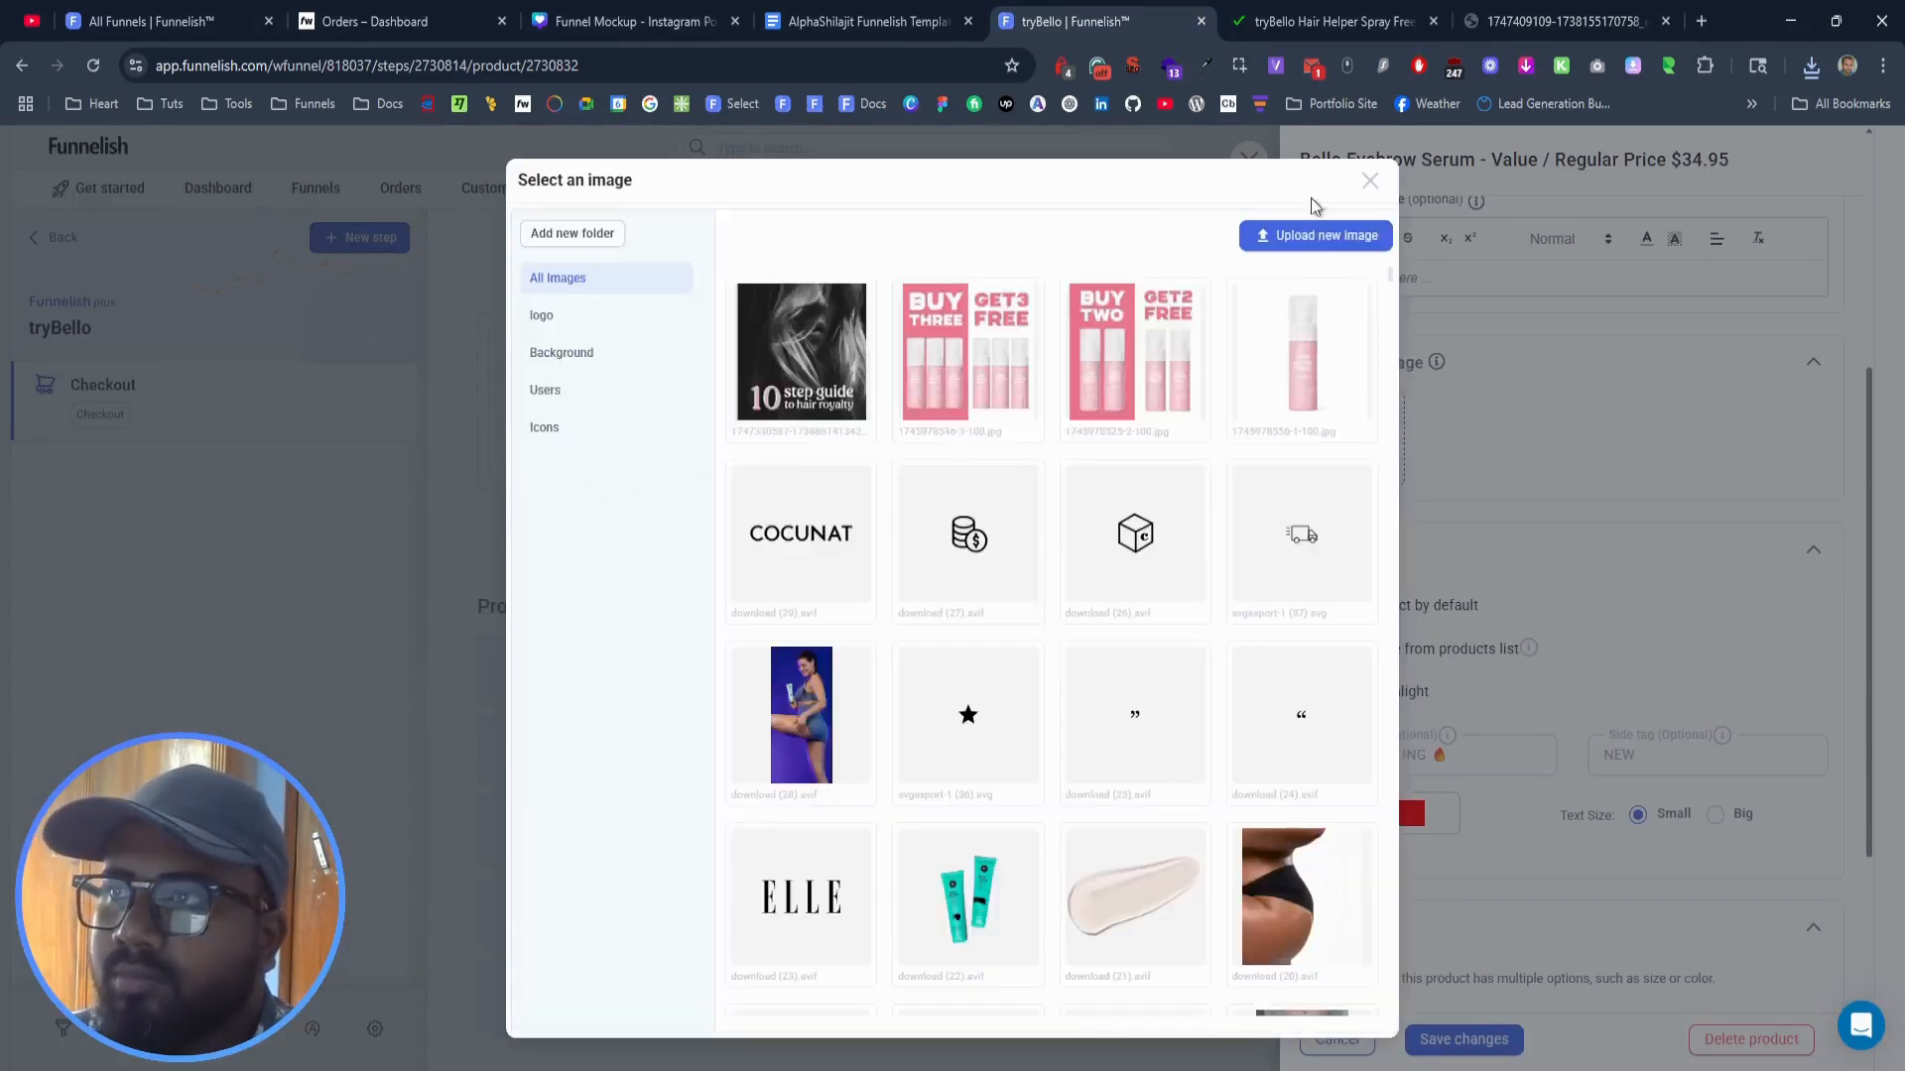
left_click(1318, 239)
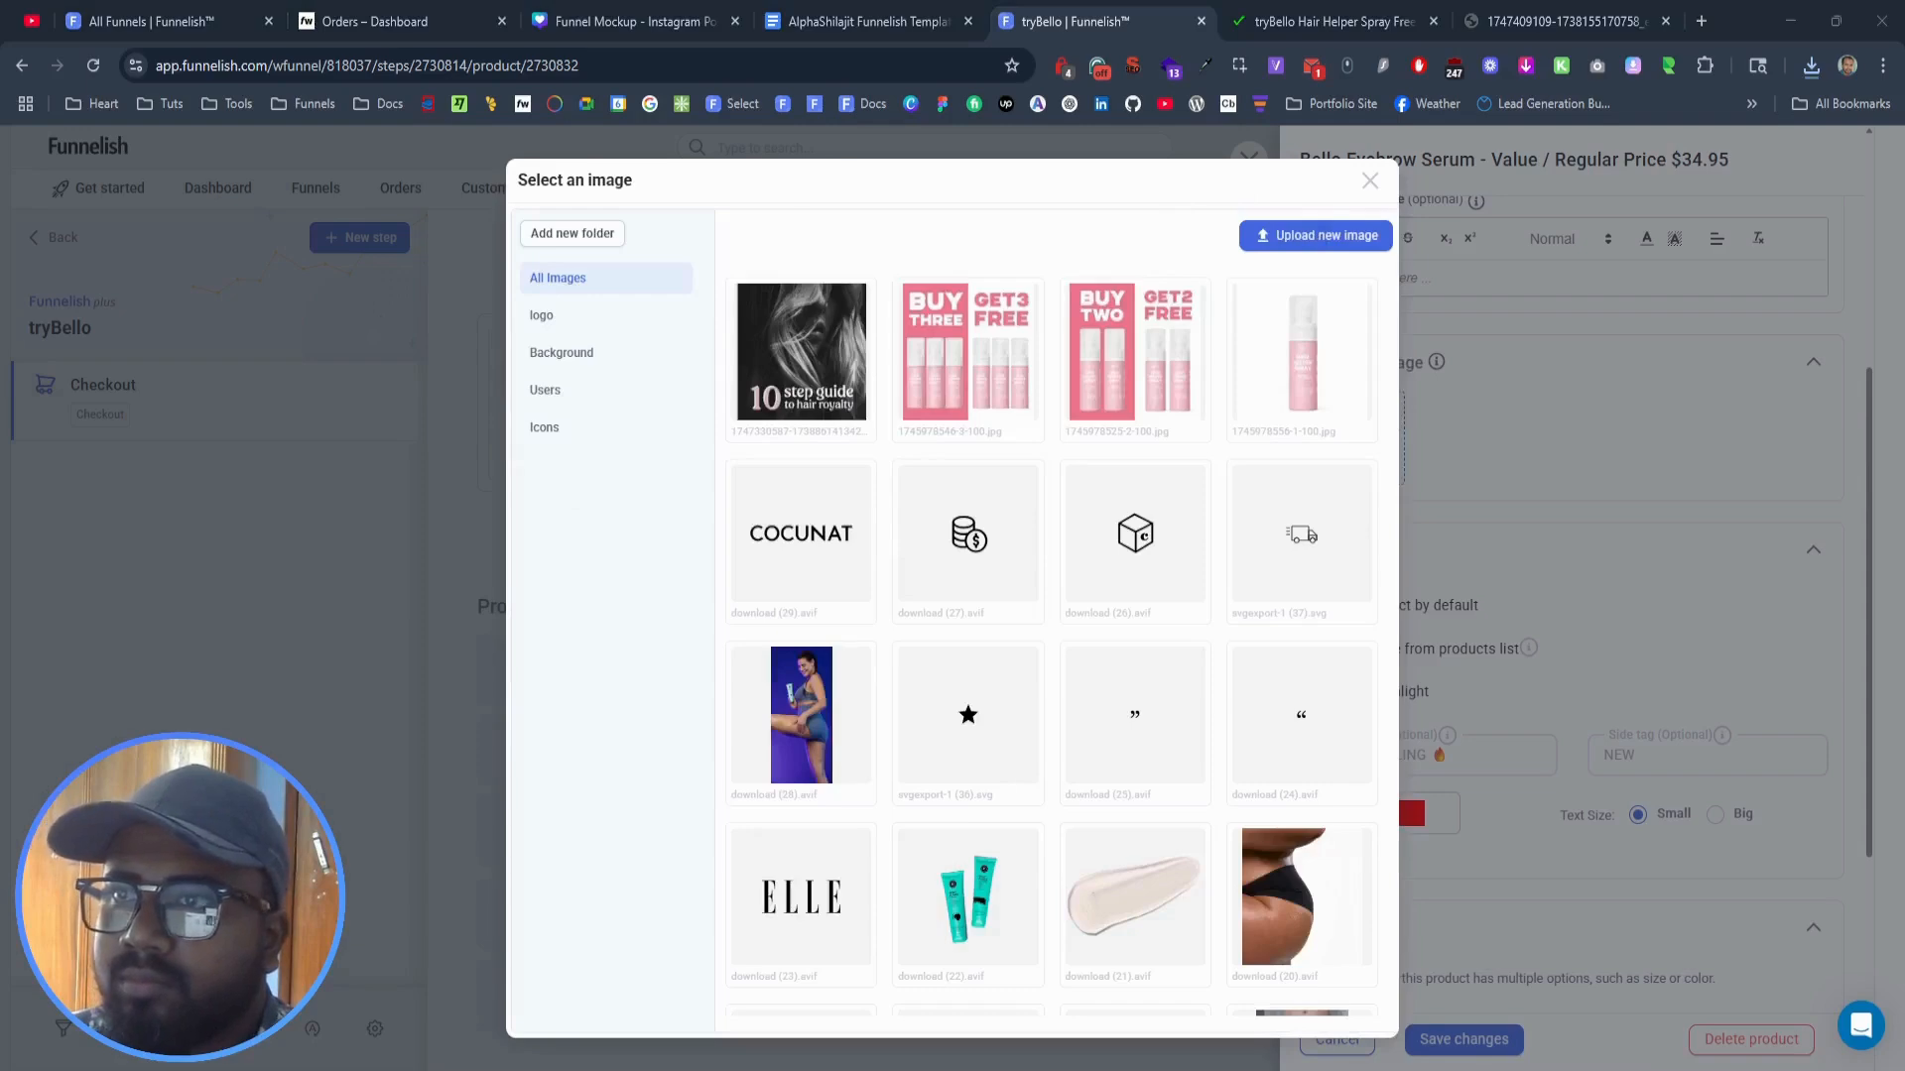
middle_click(1521, 9)
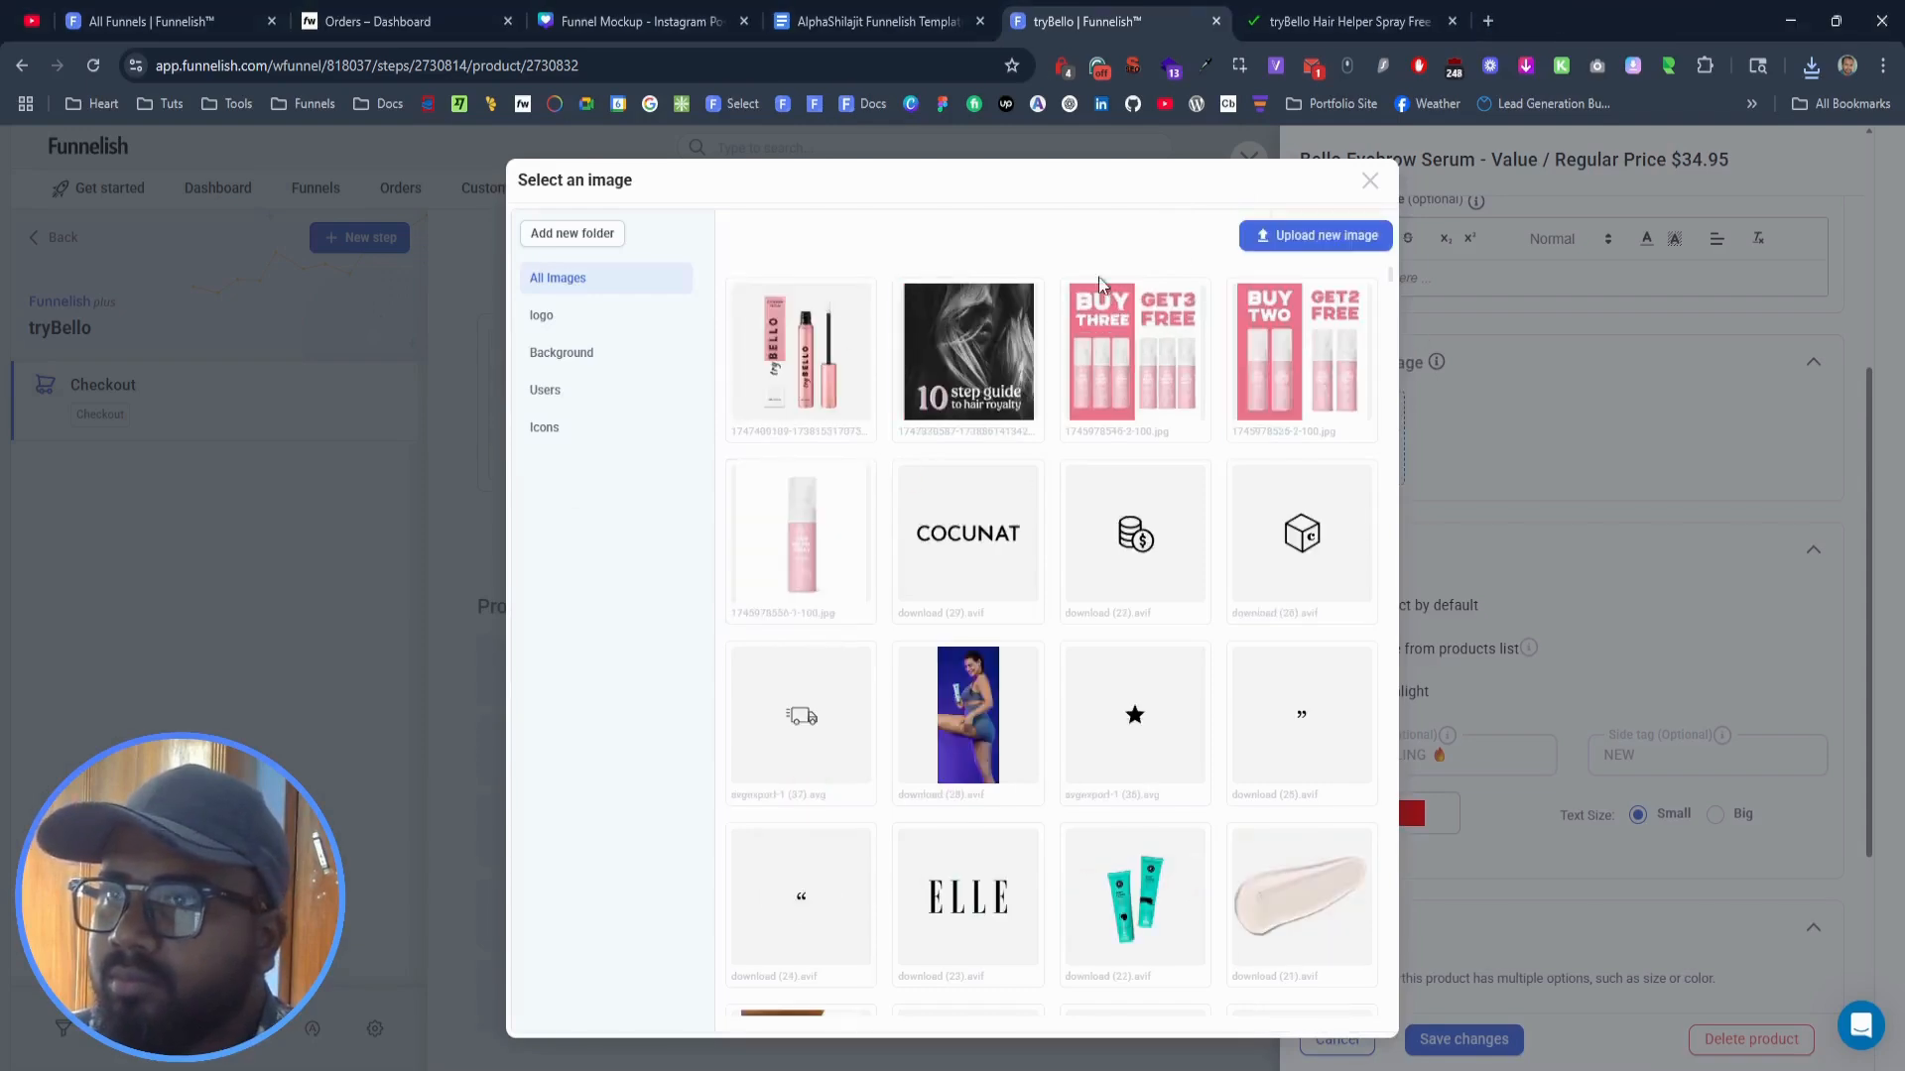
left_click(805, 337)
scroll(1443, 893, "down", 3)
left_click(1436, 1039)
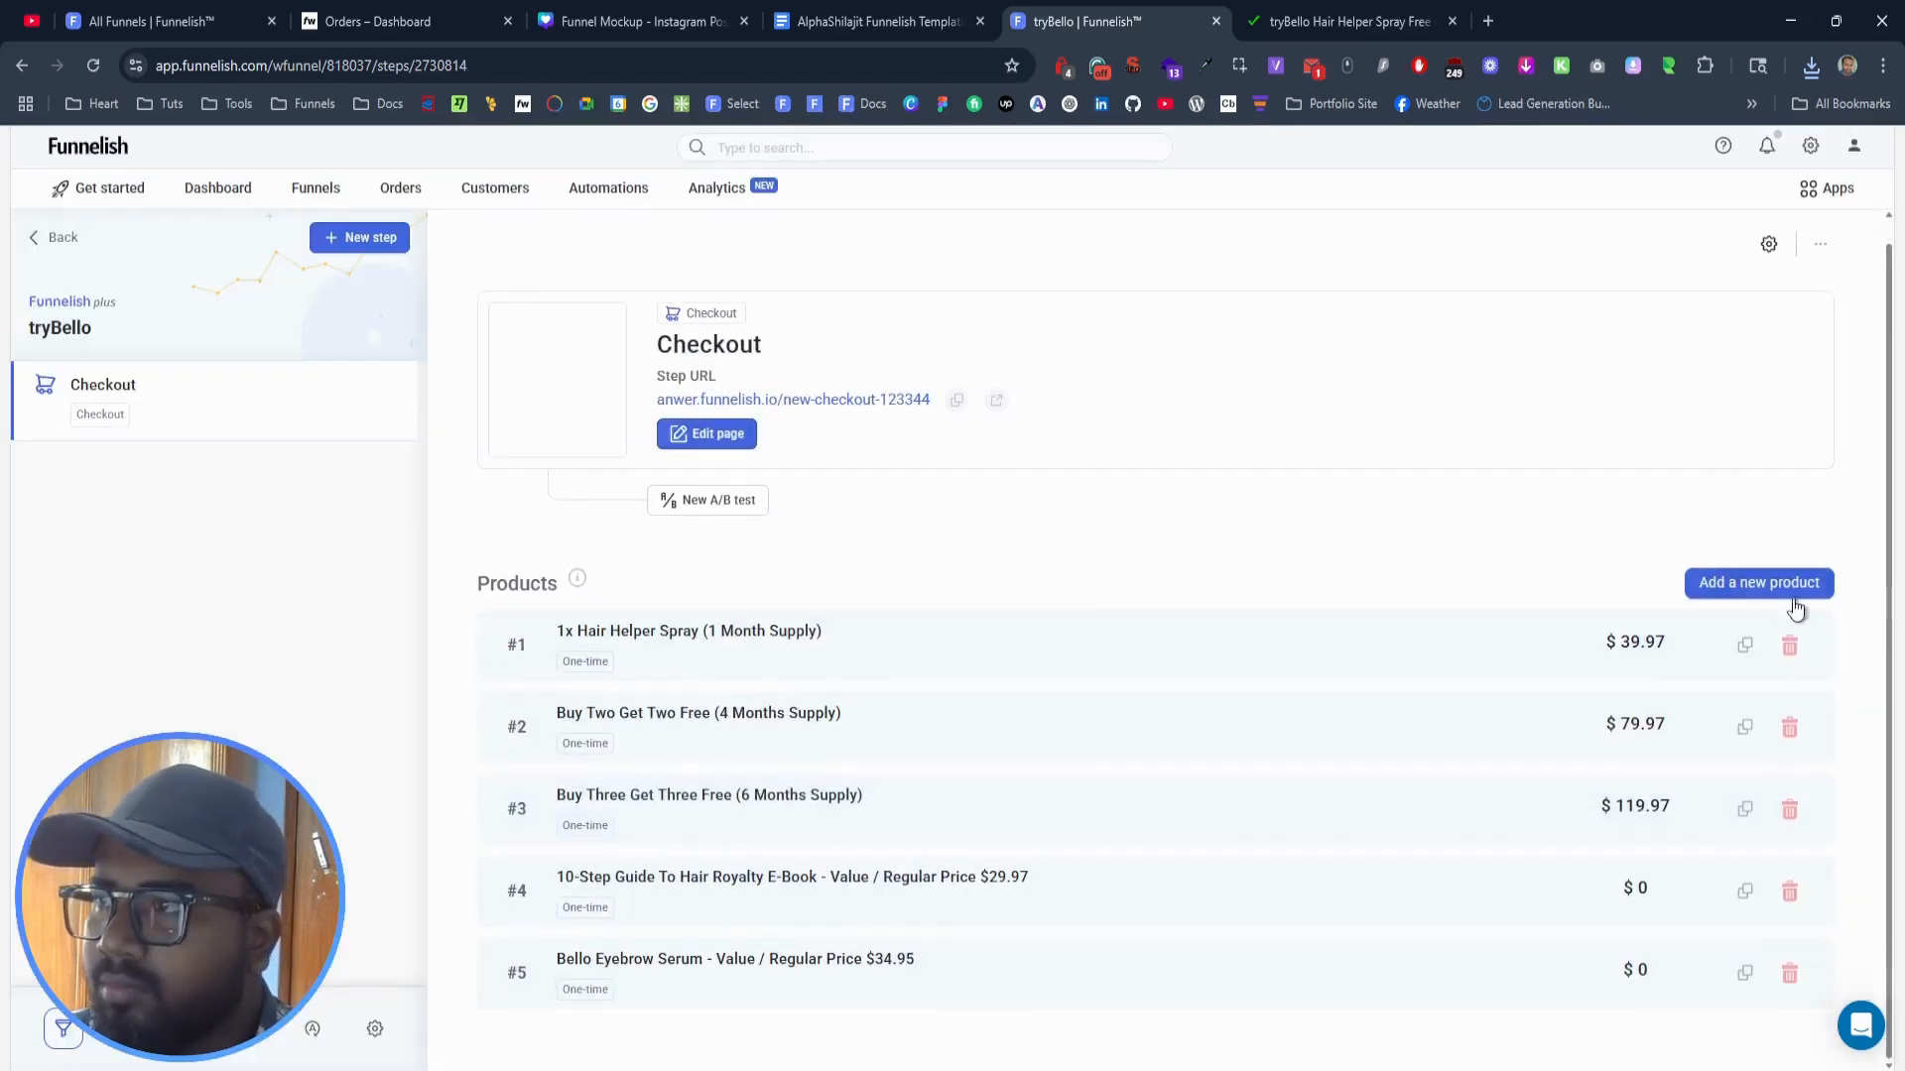
Step: Add a one-time product named "Derma Roller - Value / Regular Price $24.97" priced at 0
left_click(1790, 593)
left_click(1187, 695)
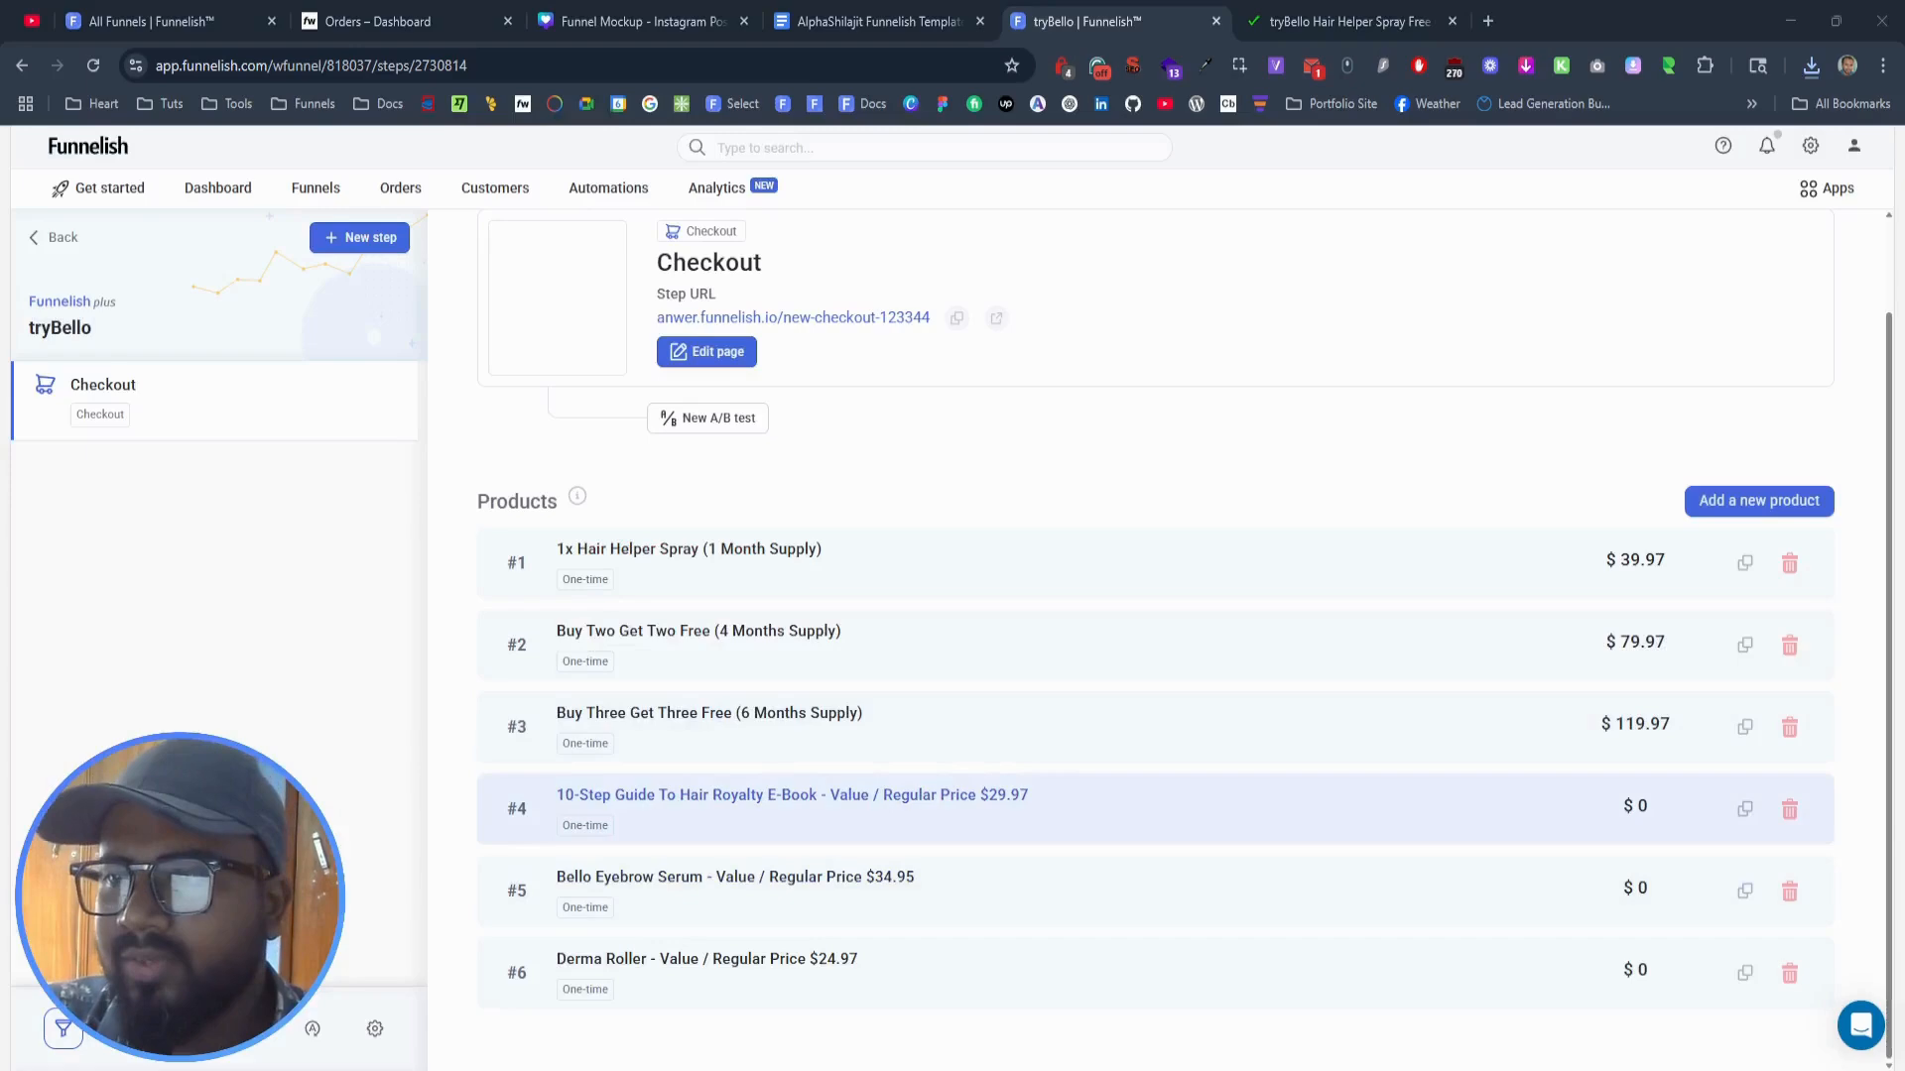
Step: Hide the 10-Step Guide To Hair Royalty E-Book product from the products list and save the changes
left_click(951, 794)
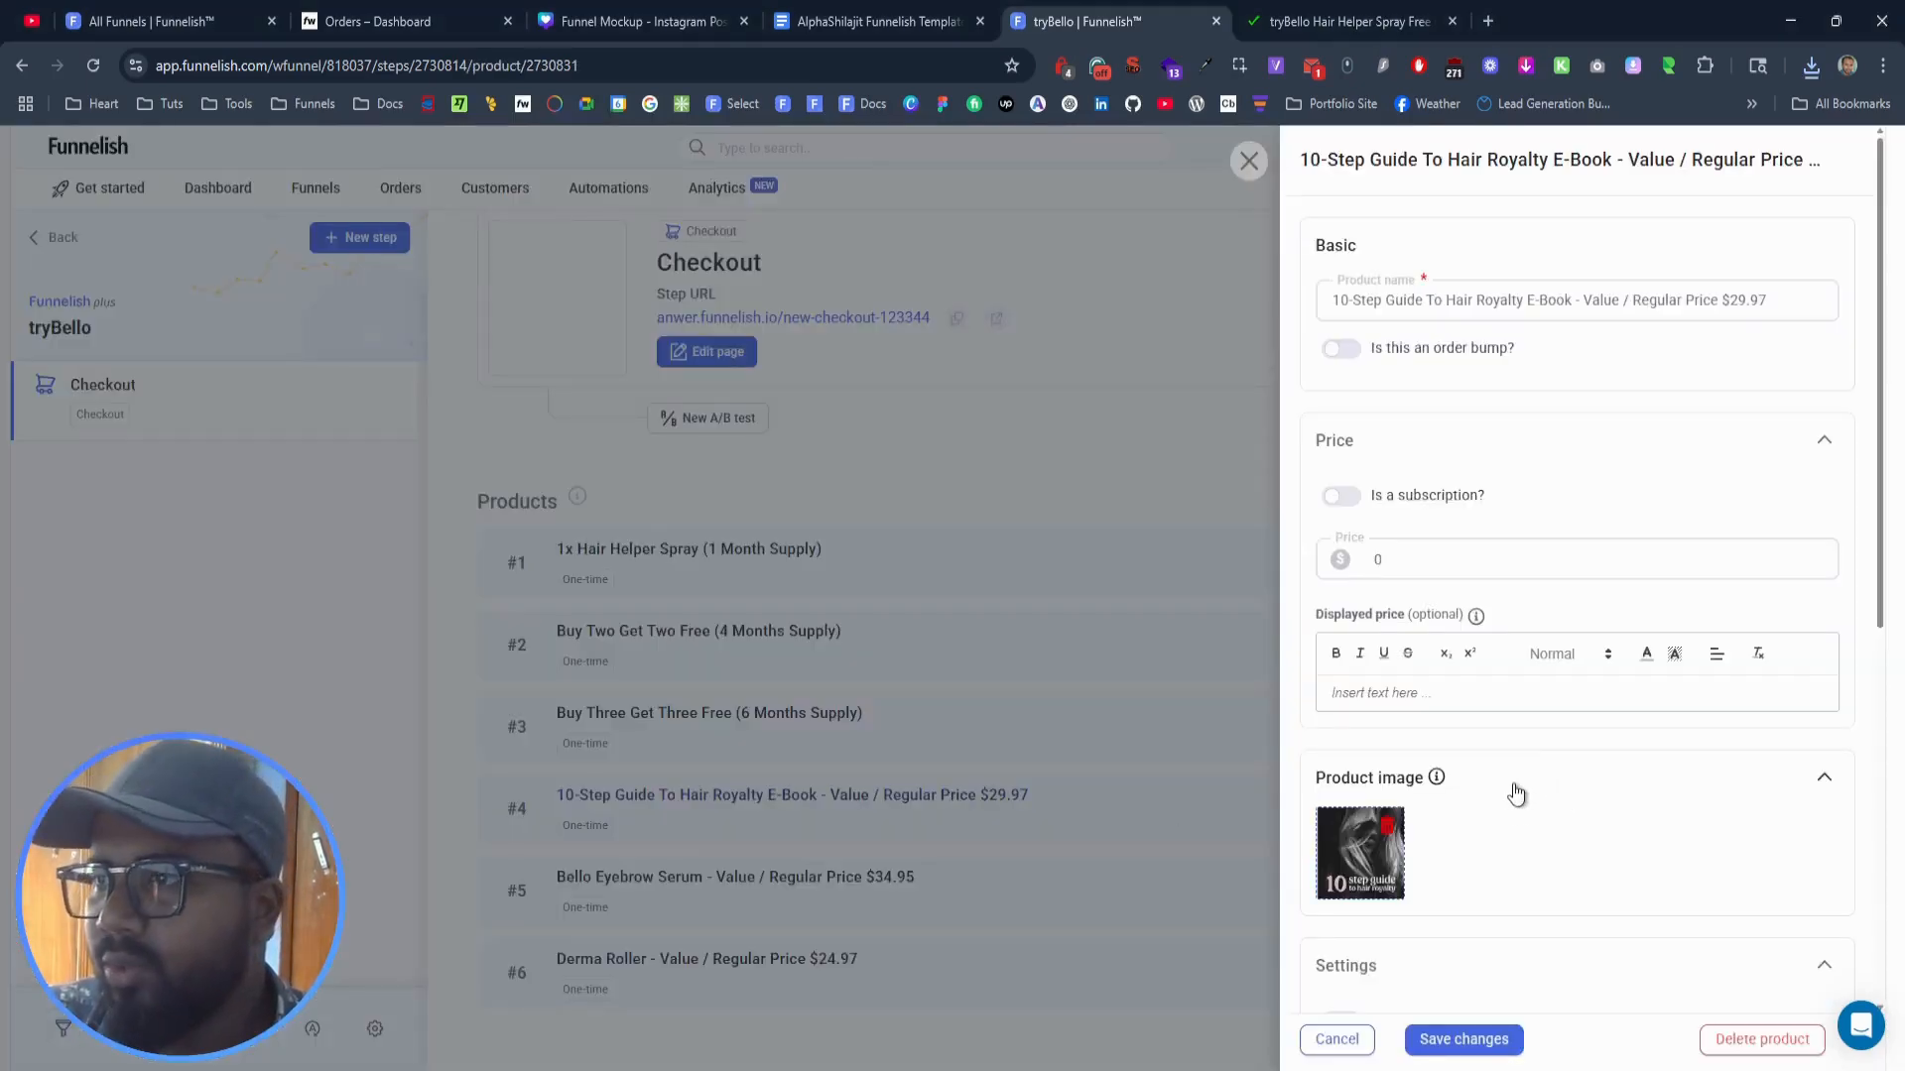
scroll(1514, 792, "down", 5)
scroll(1514, 792, "down", 1)
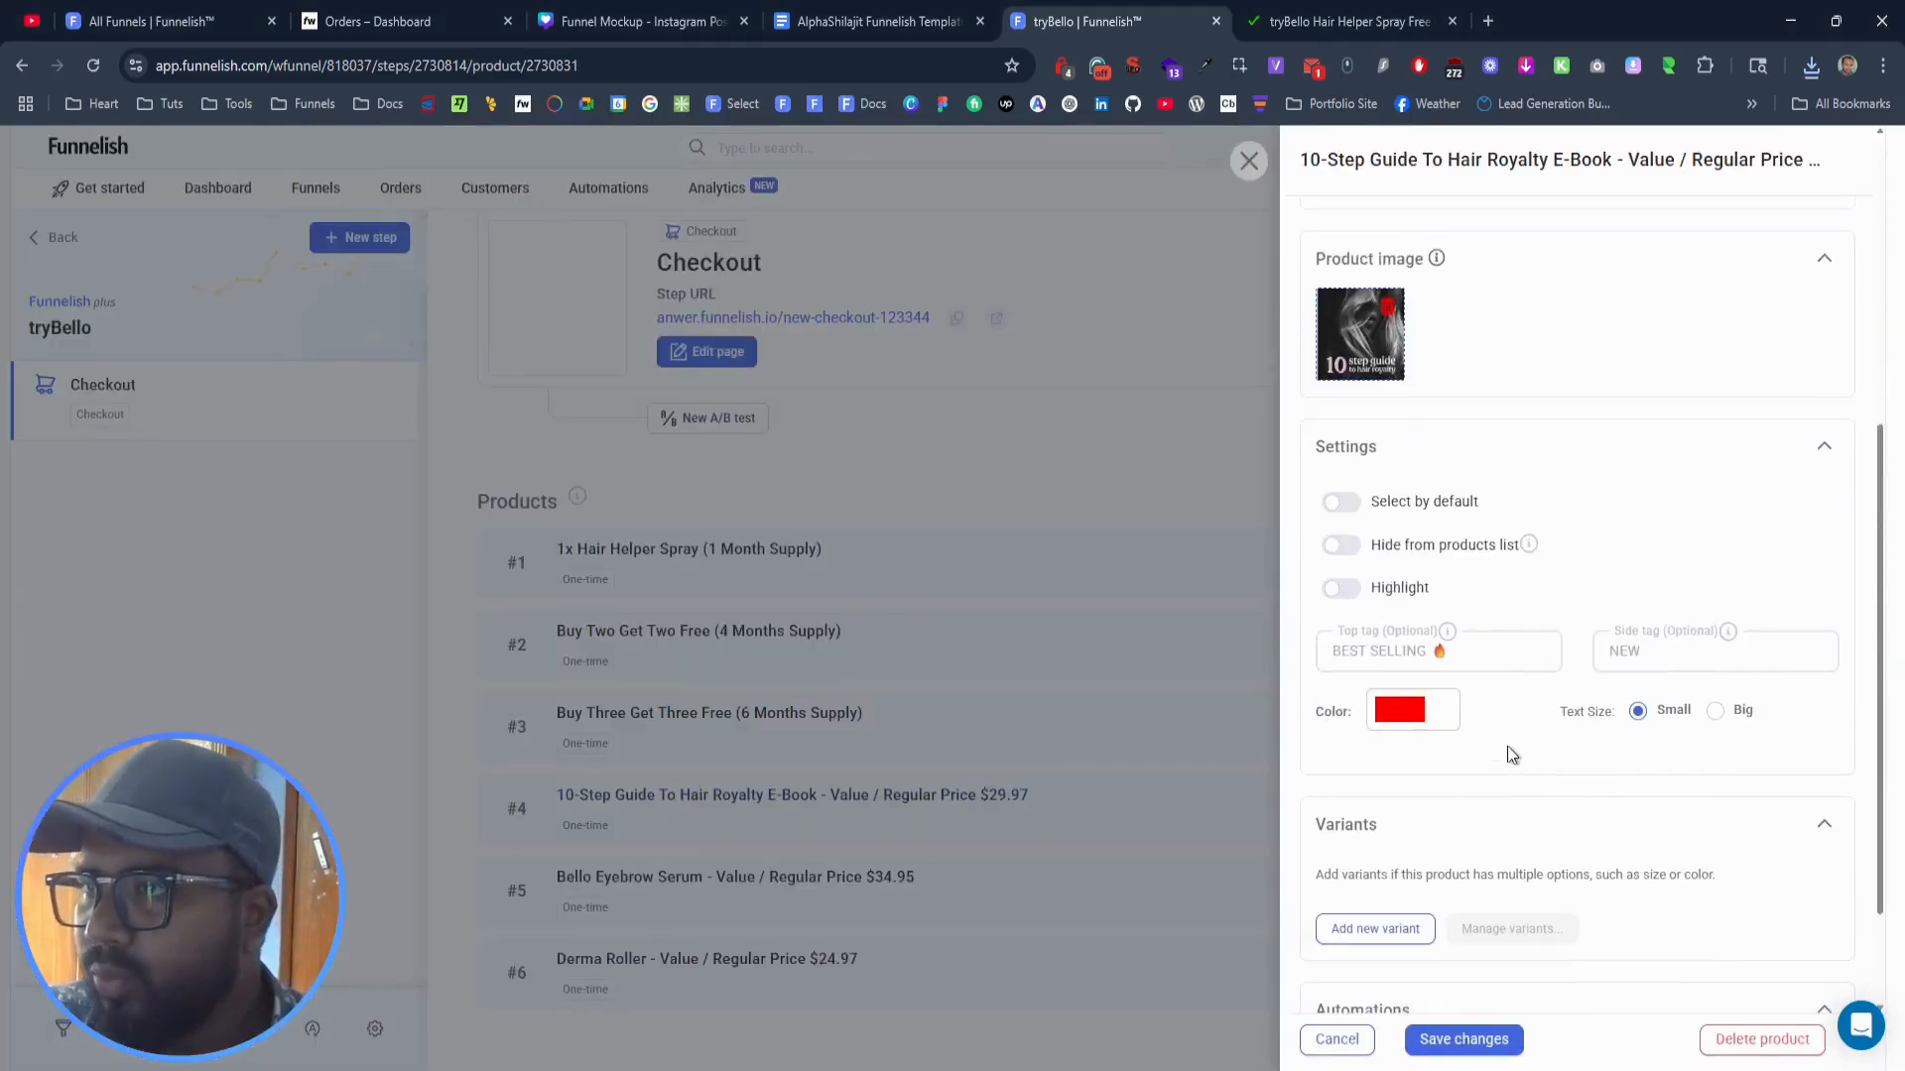
left_click(1429, 556)
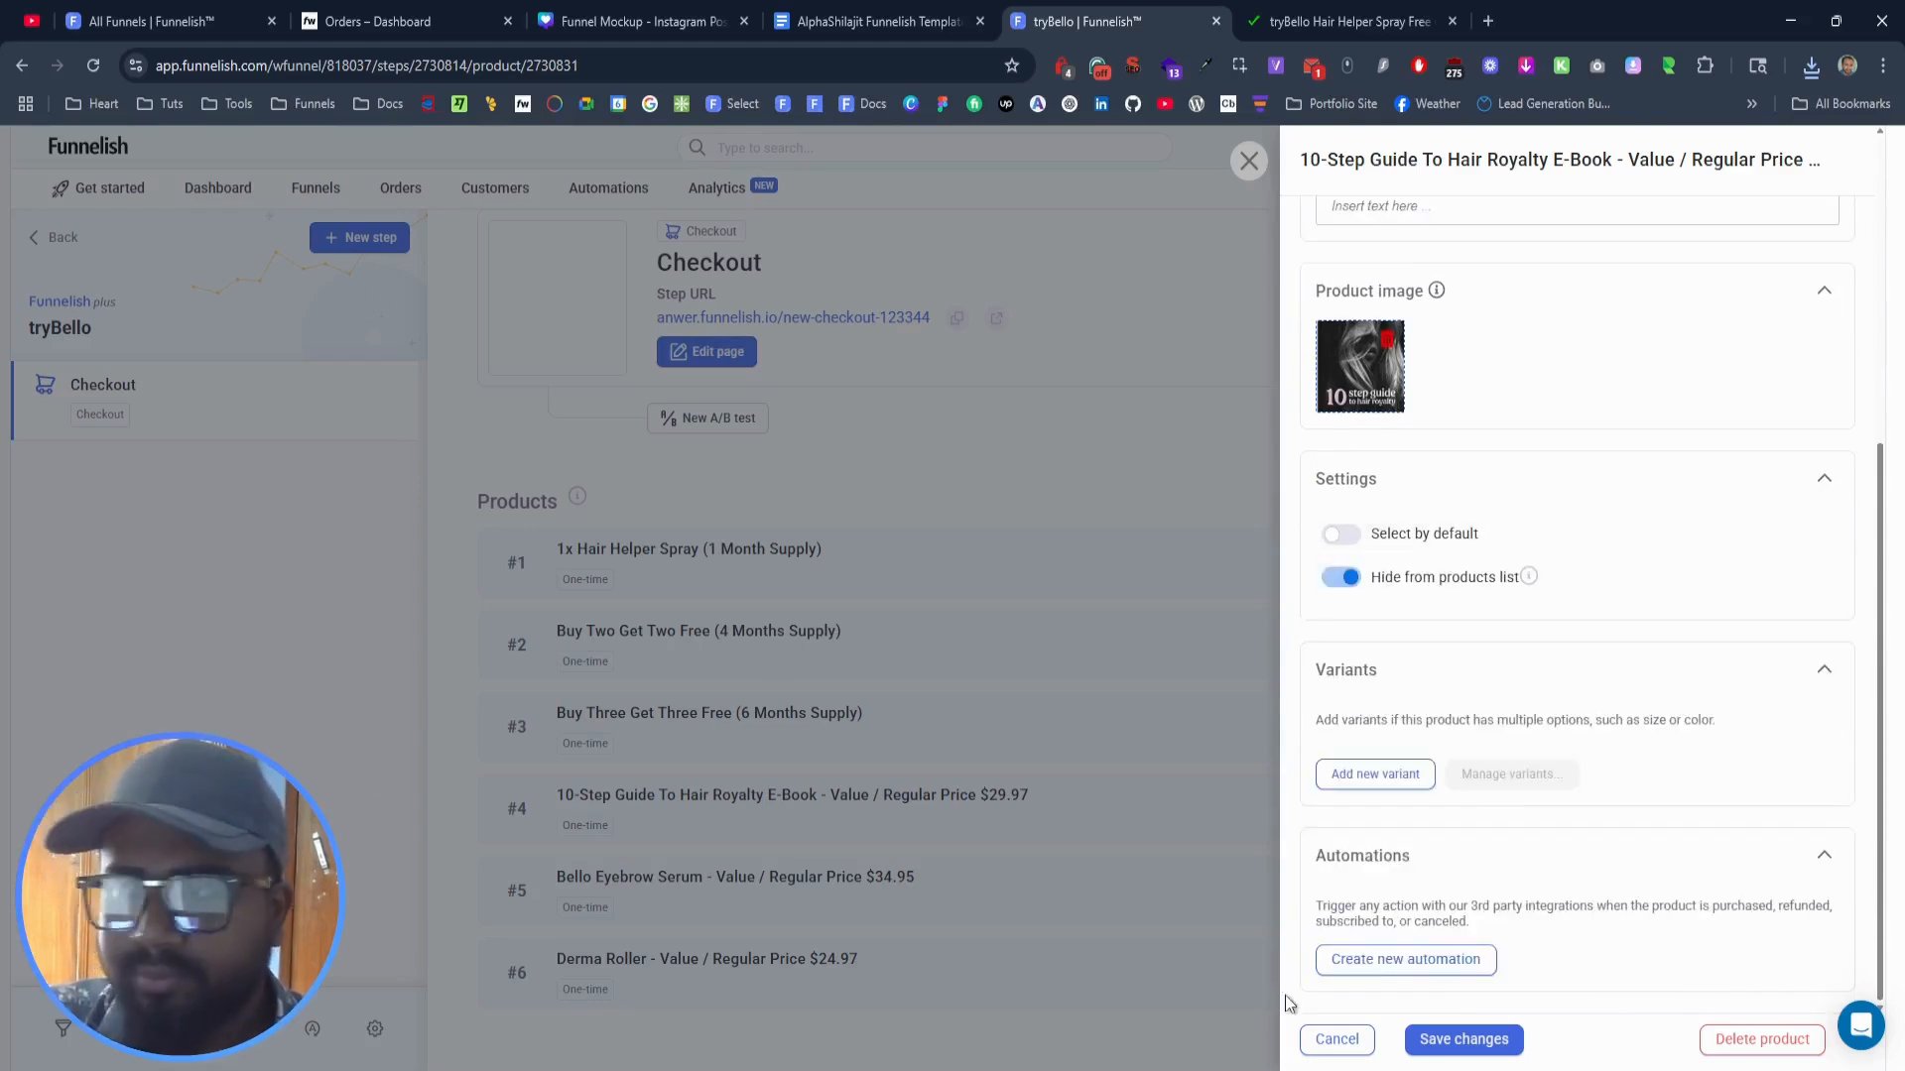
left_click(1485, 1039)
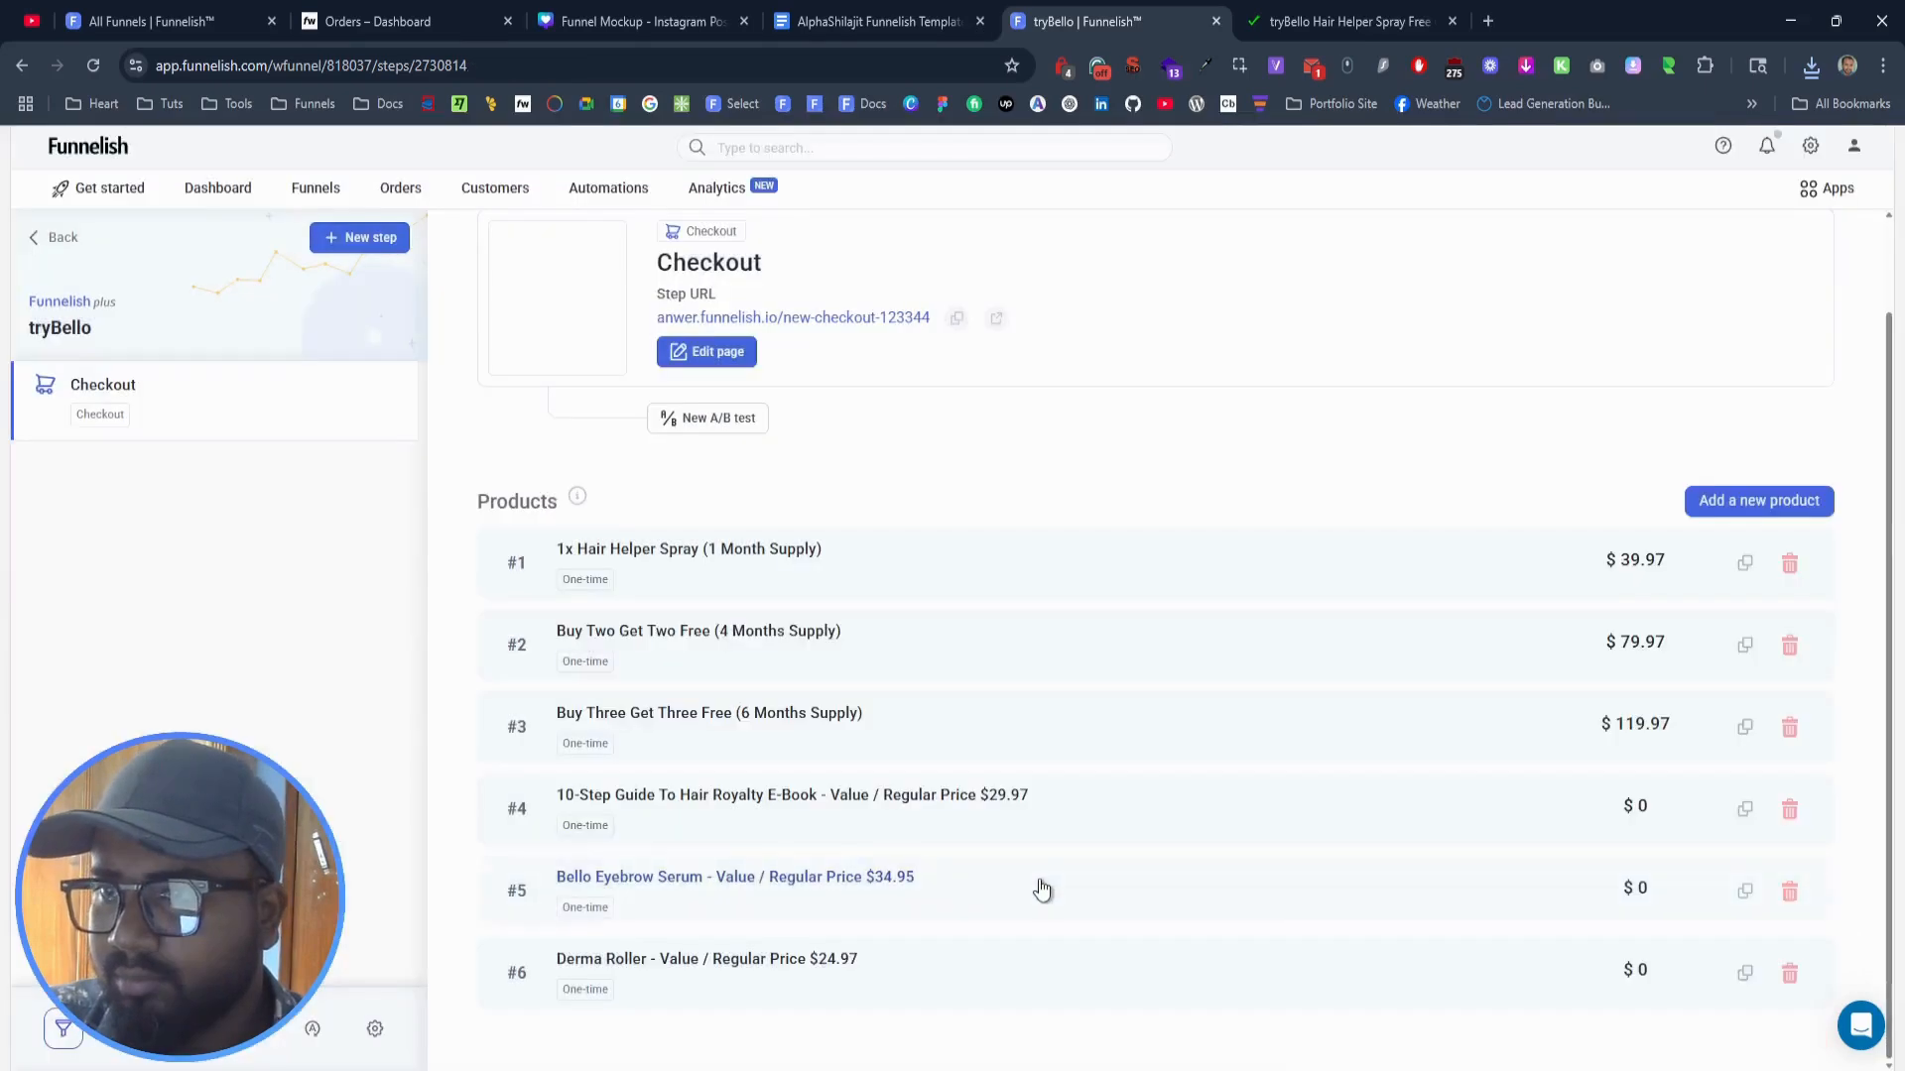
Step: Hide the Bello Eyebrow Serum product from the products list and save the changes
left_click(1039, 886)
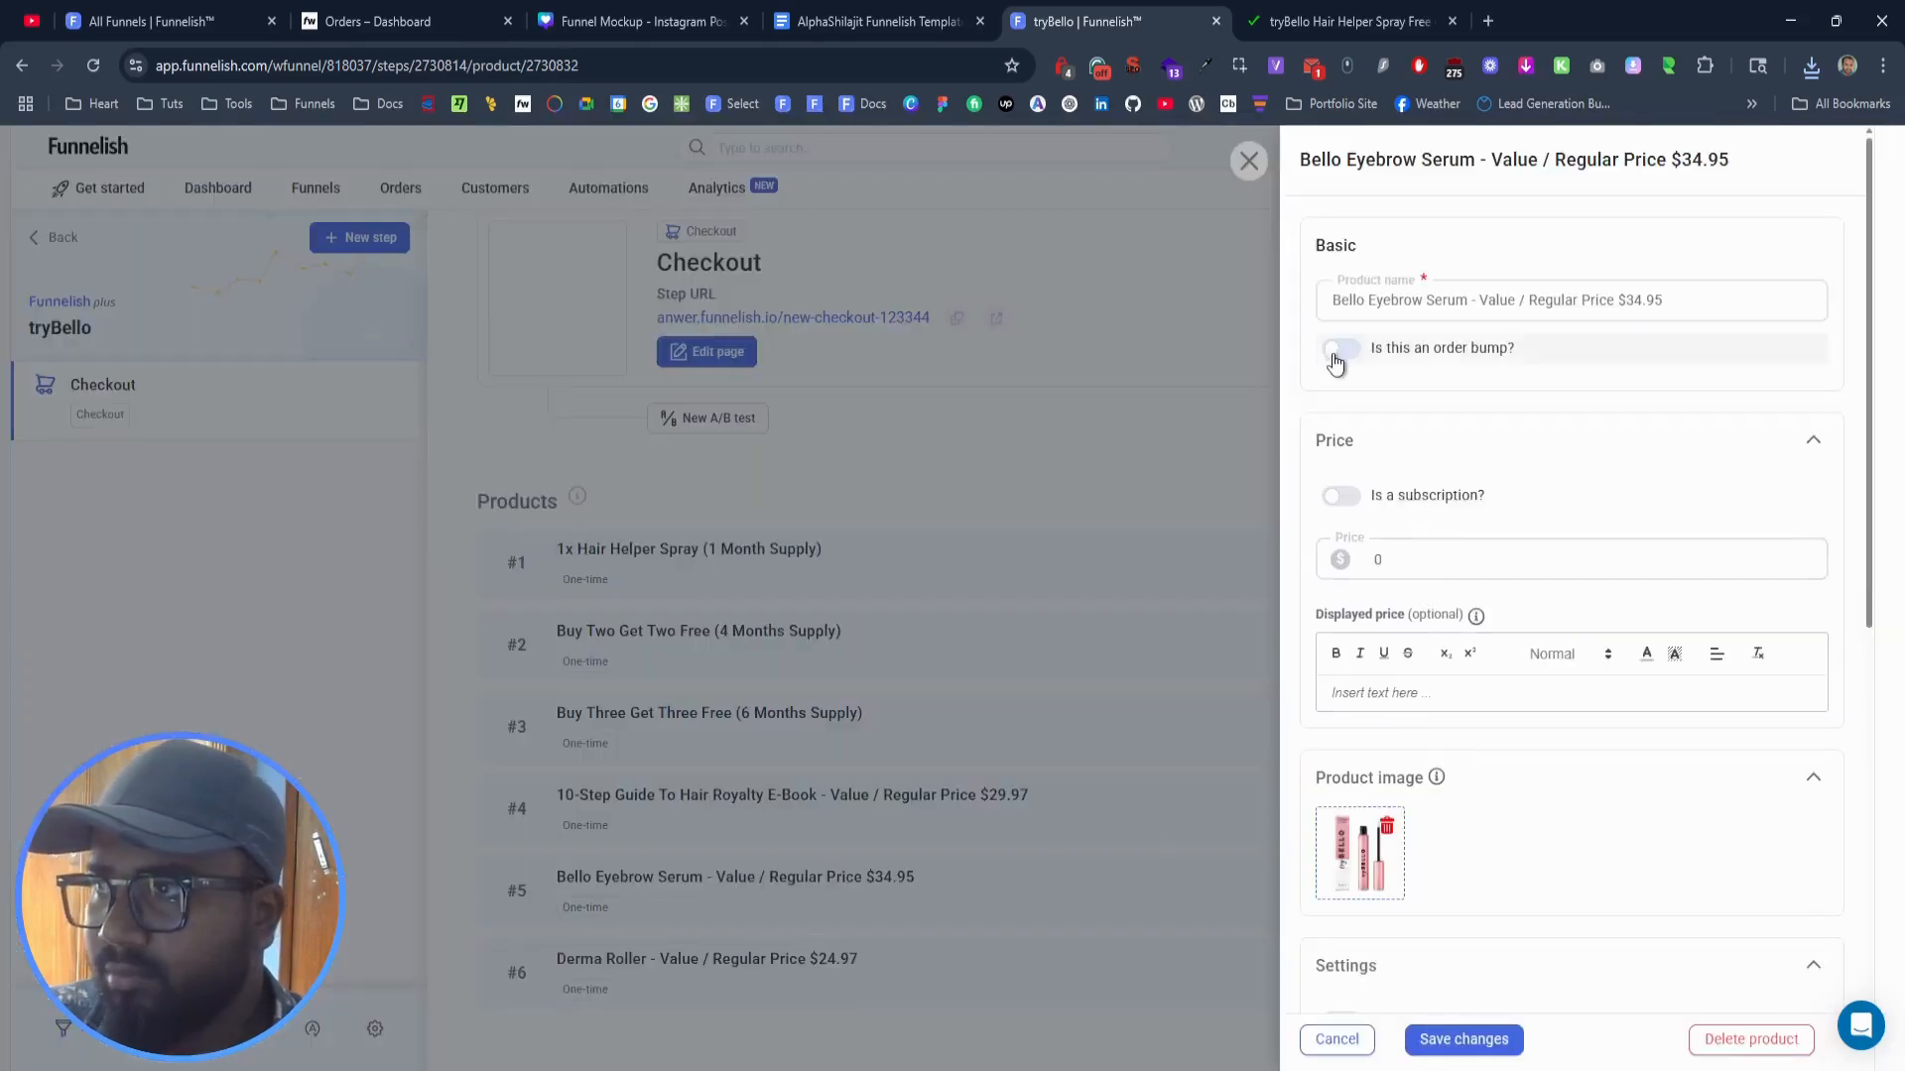
scroll(1455, 620, "down", 4)
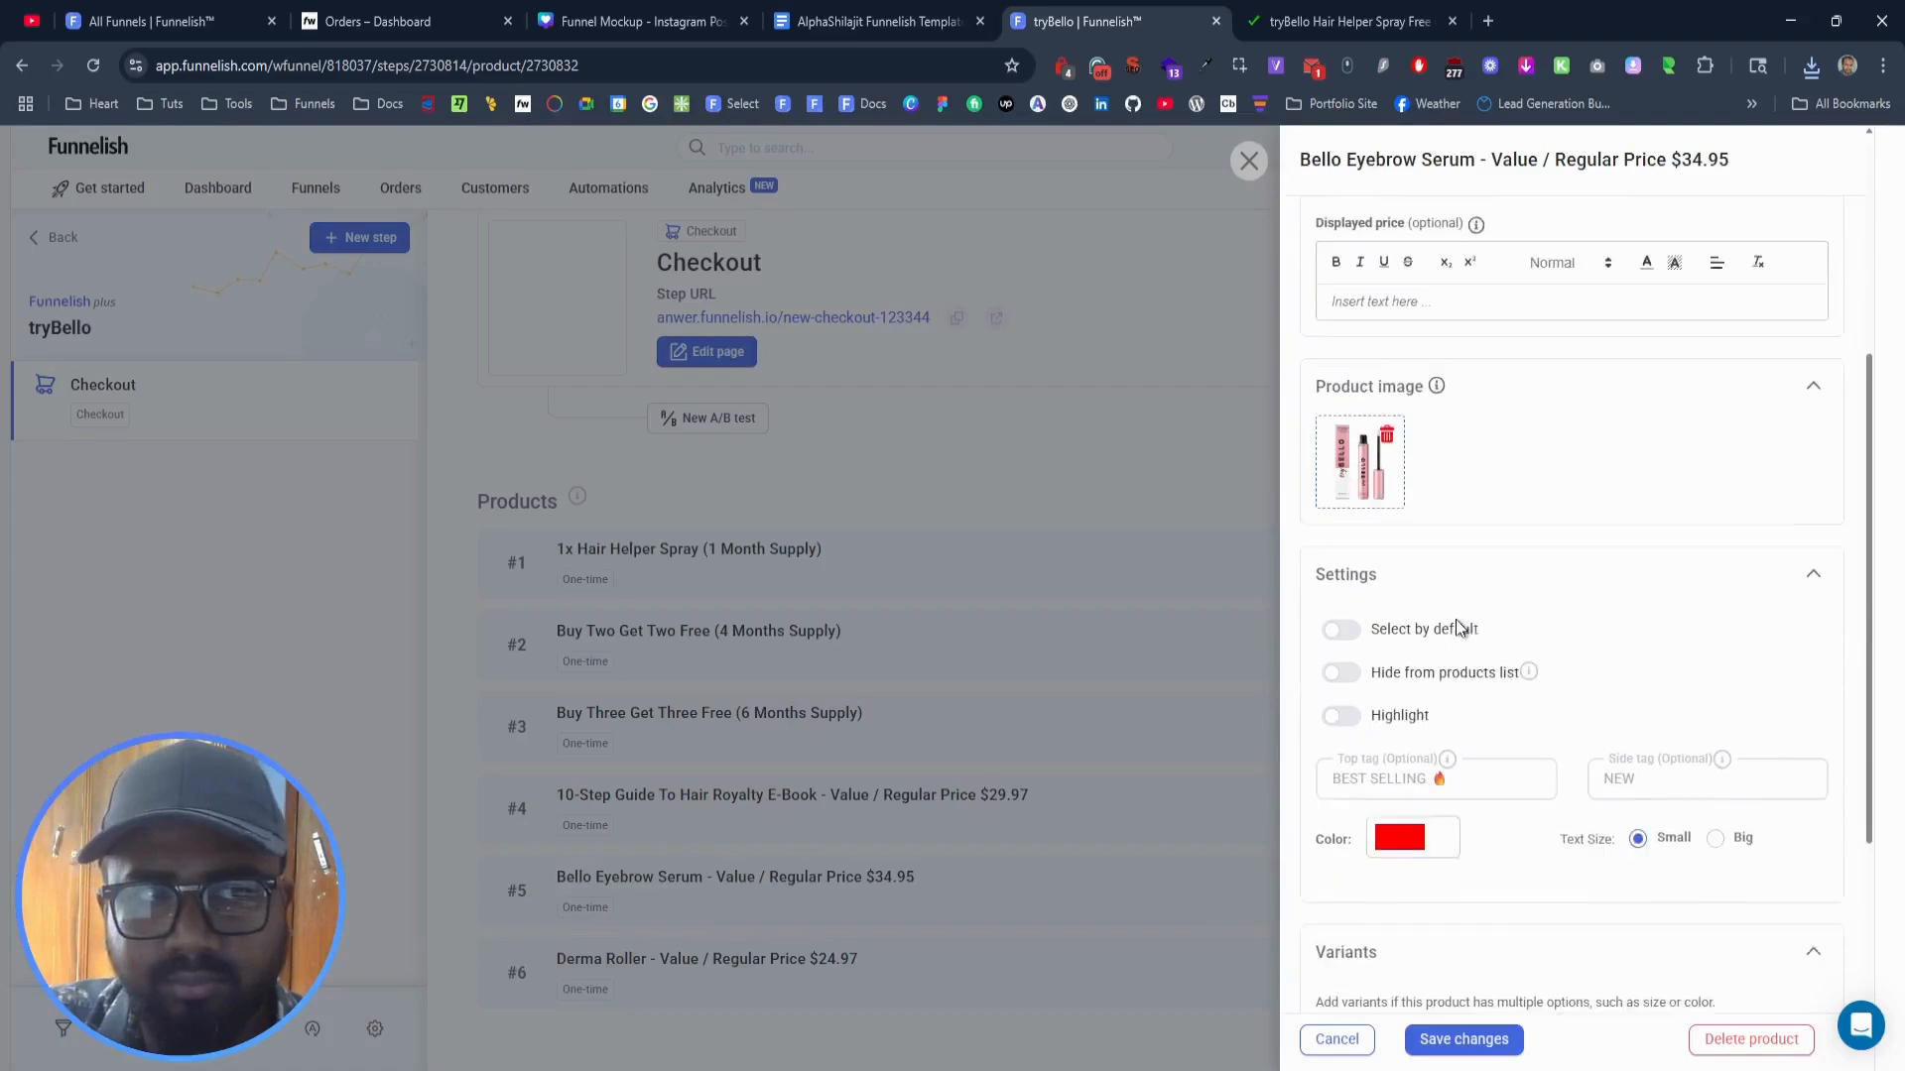
left_click(1416, 656)
scroll(1454, 833, "down", 1)
left_click(1469, 1041)
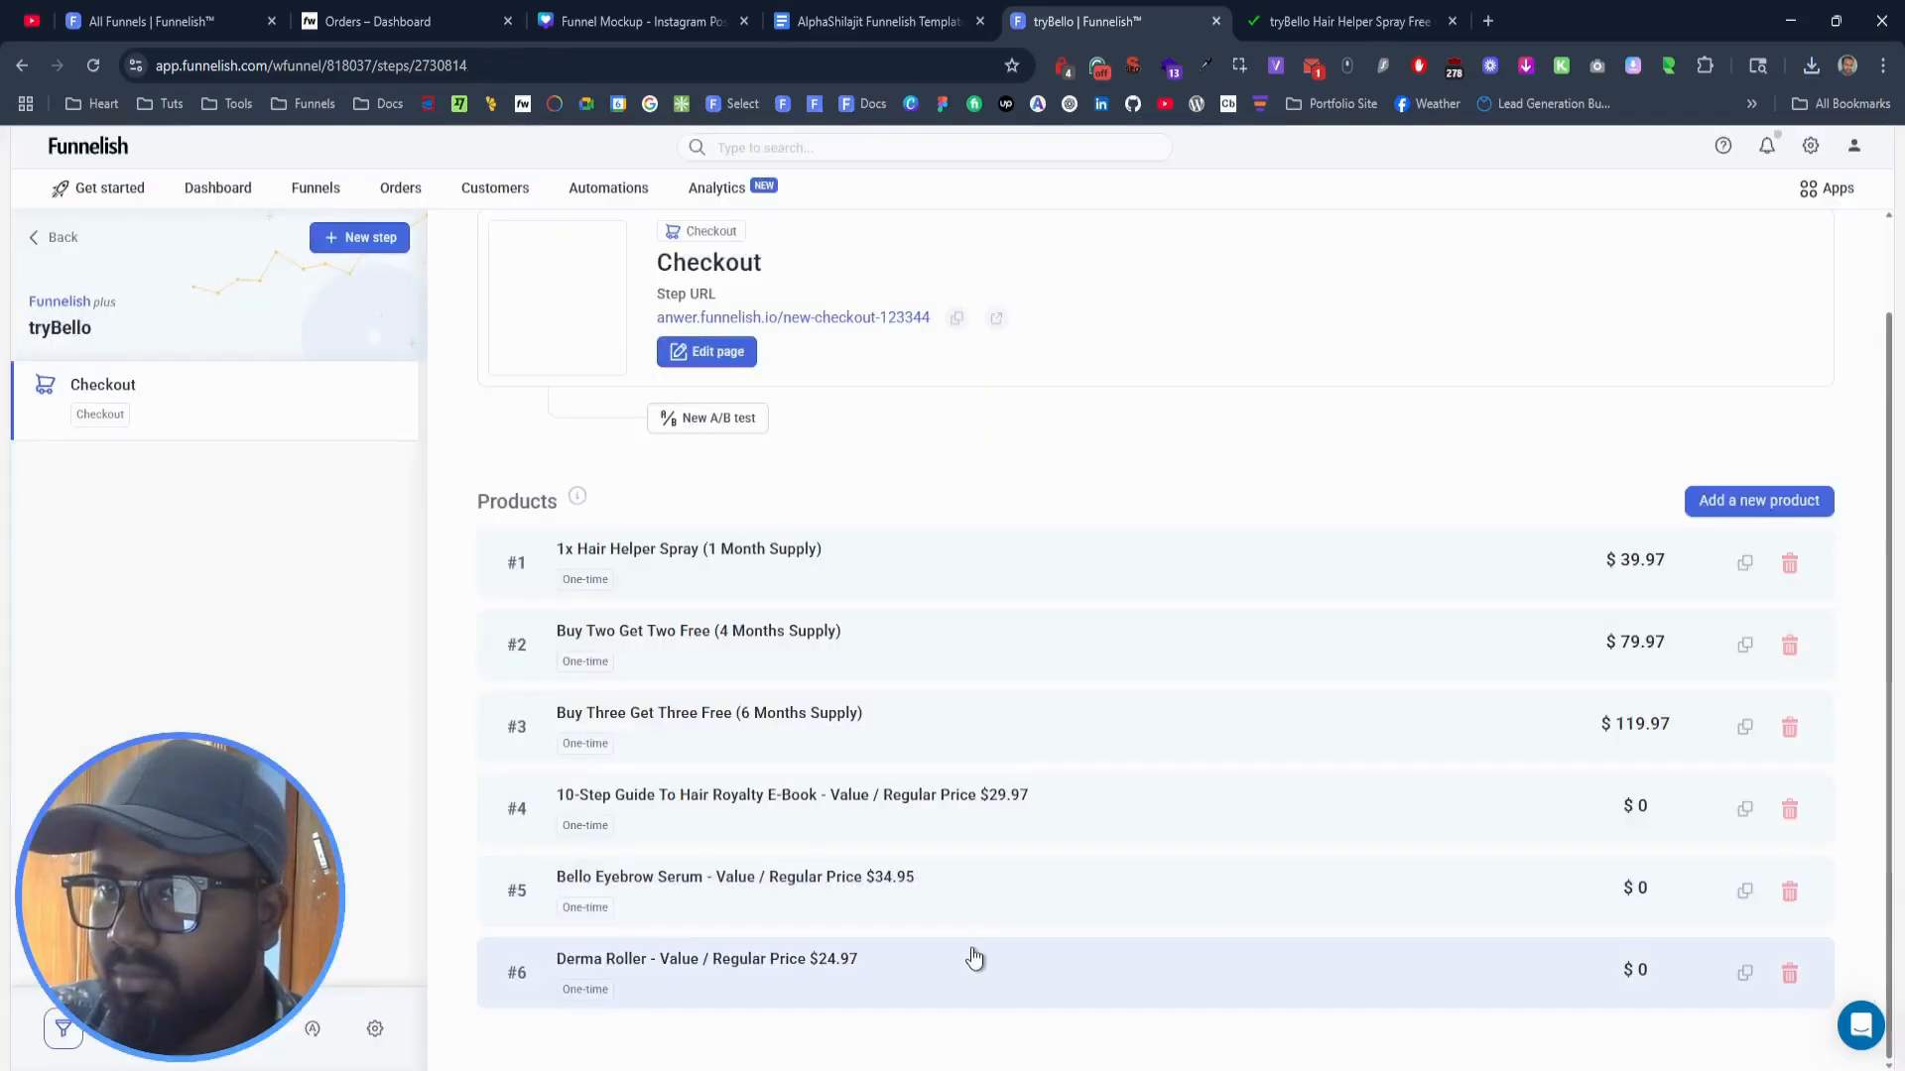
Step: Hide the Derma Roller product from the products list and save the changes
left_click(969, 957)
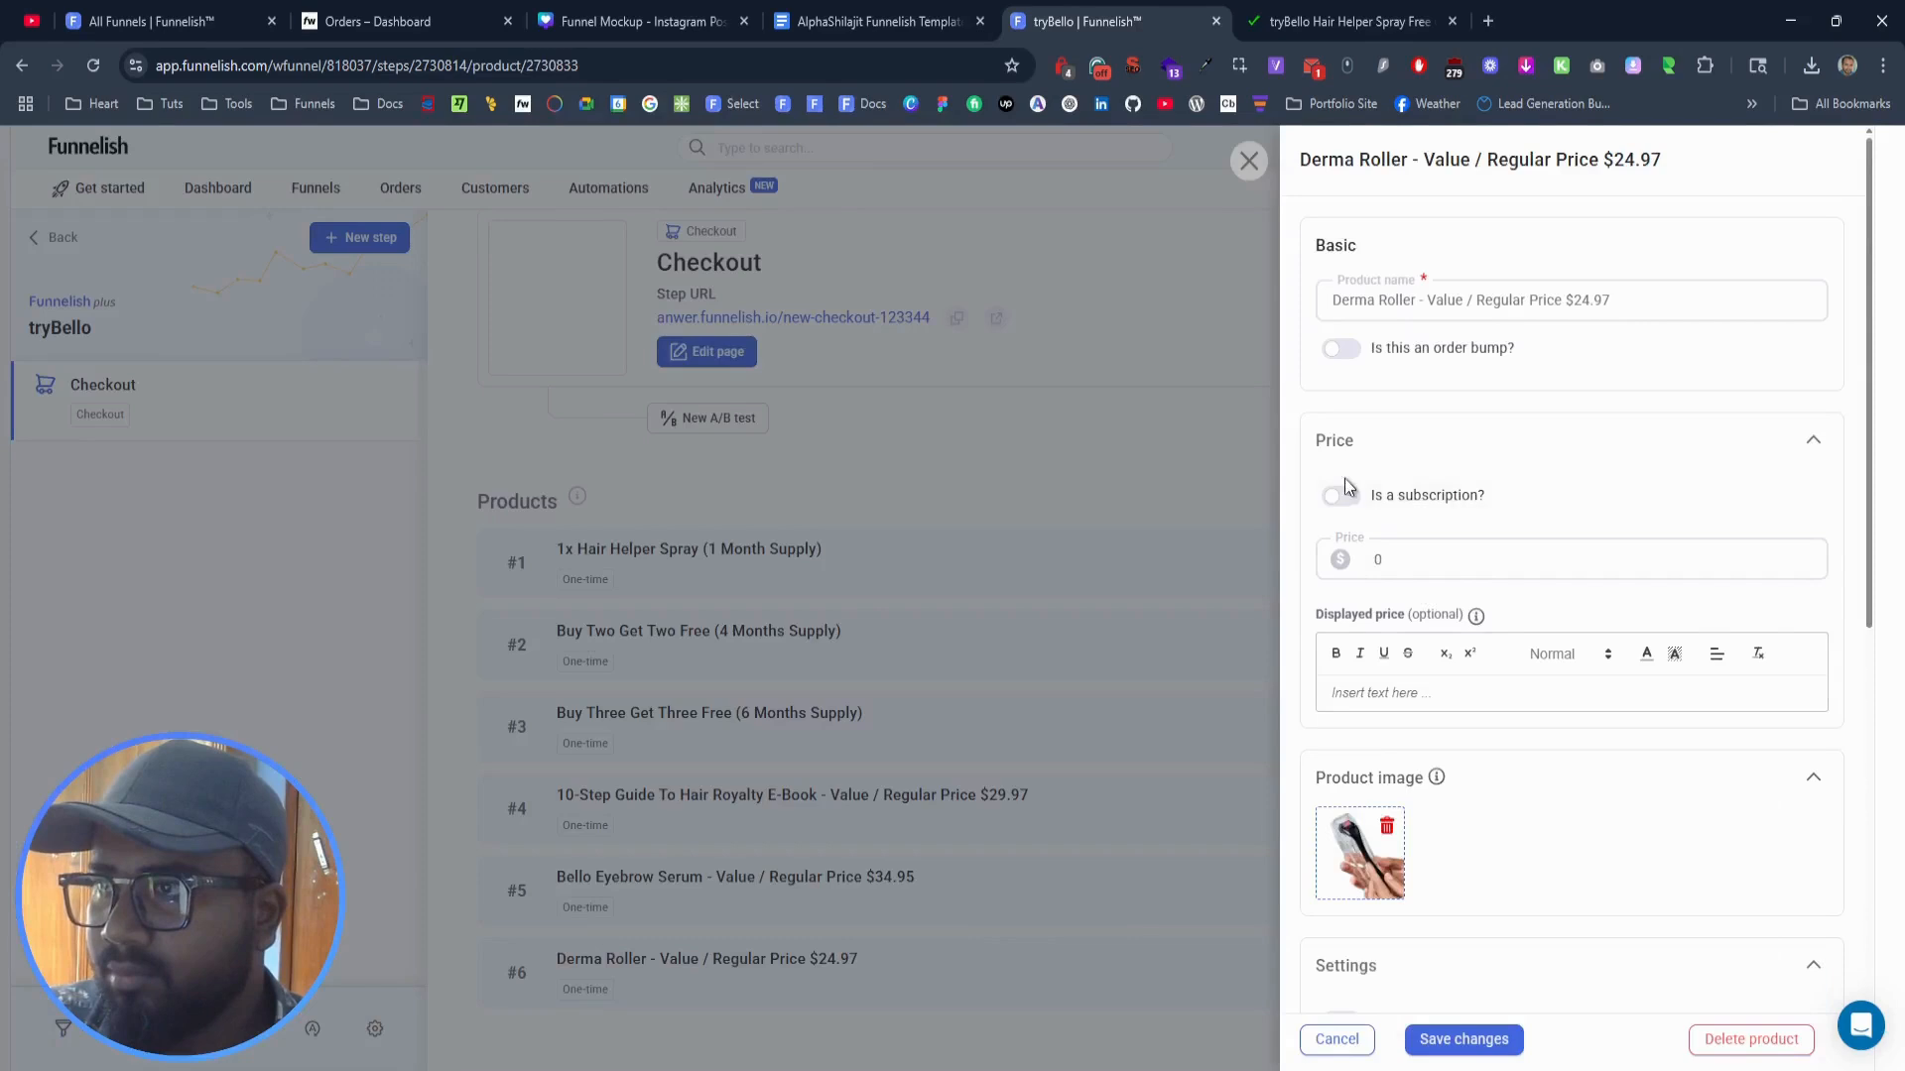
scroll(1388, 555, "down", 4)
left_click(1418, 647)
scroll(1419, 647, "down", 1)
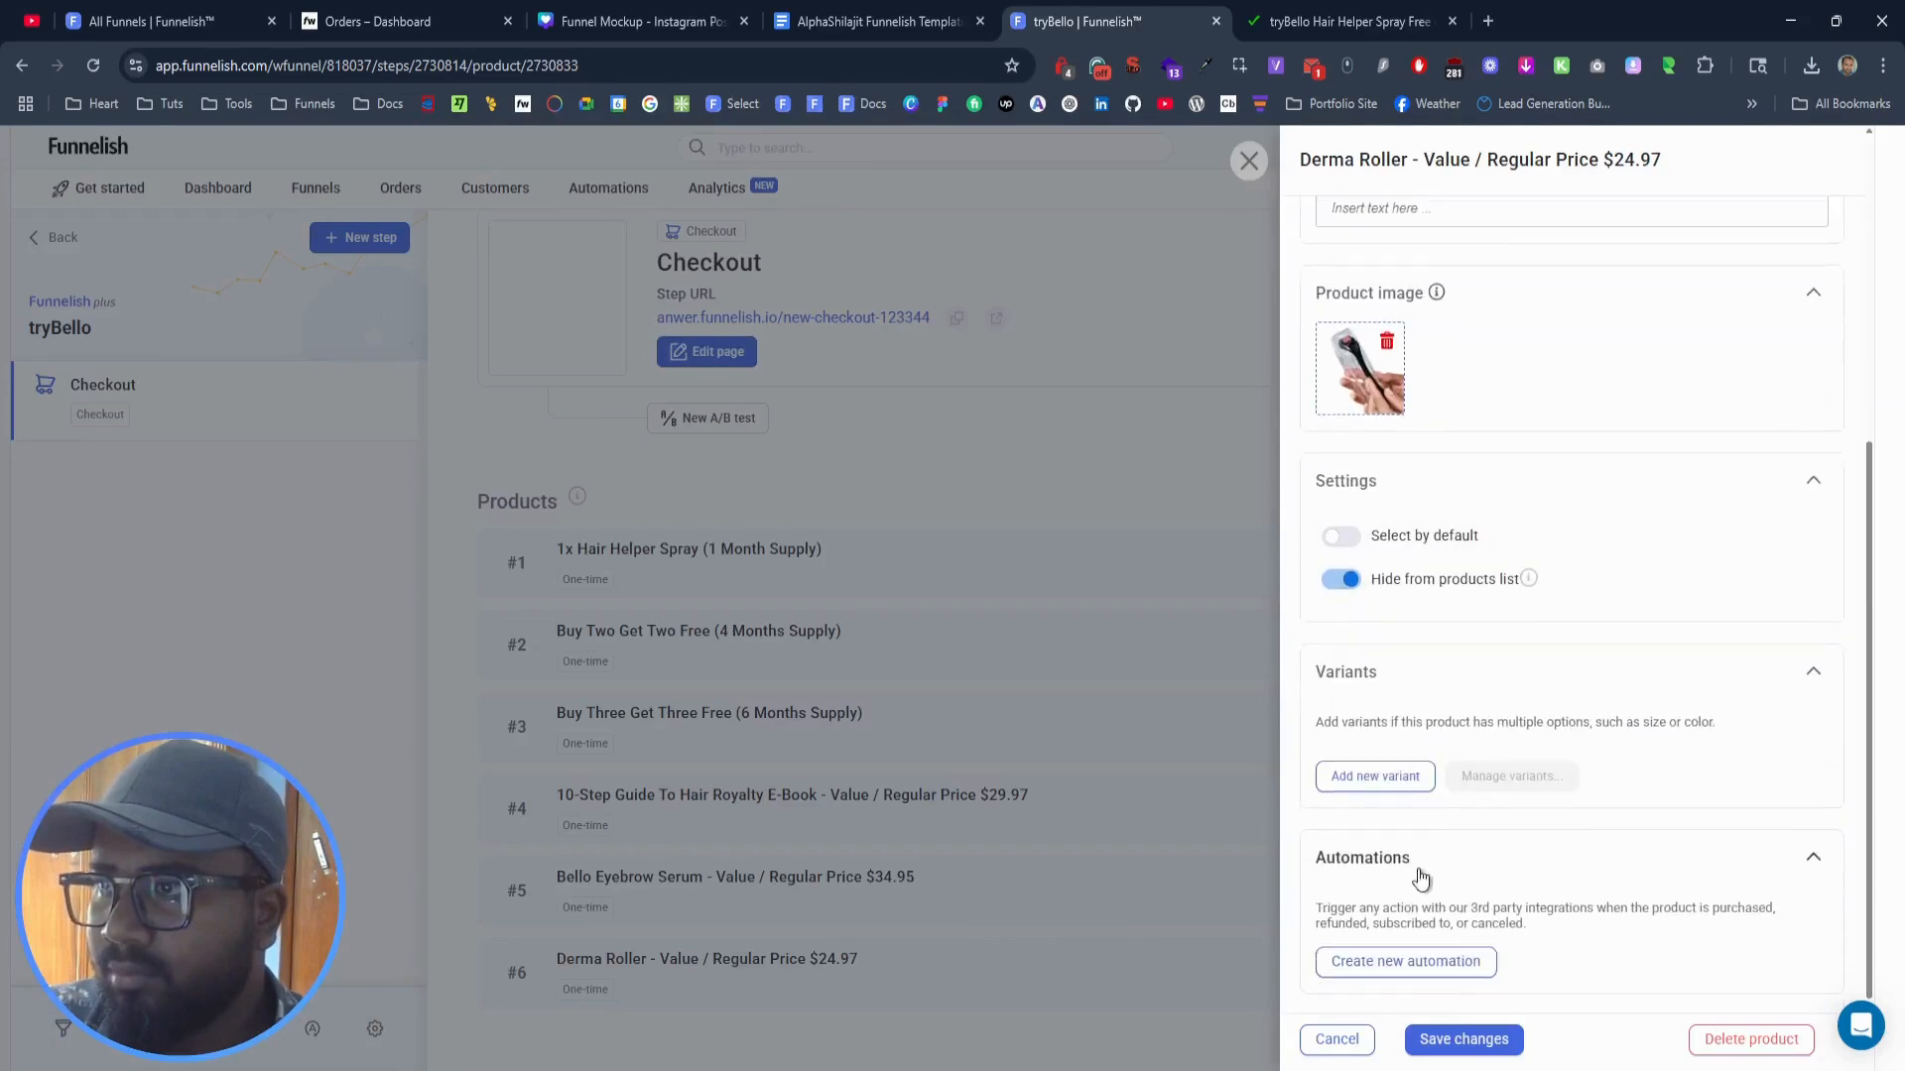
left_click(1458, 1039)
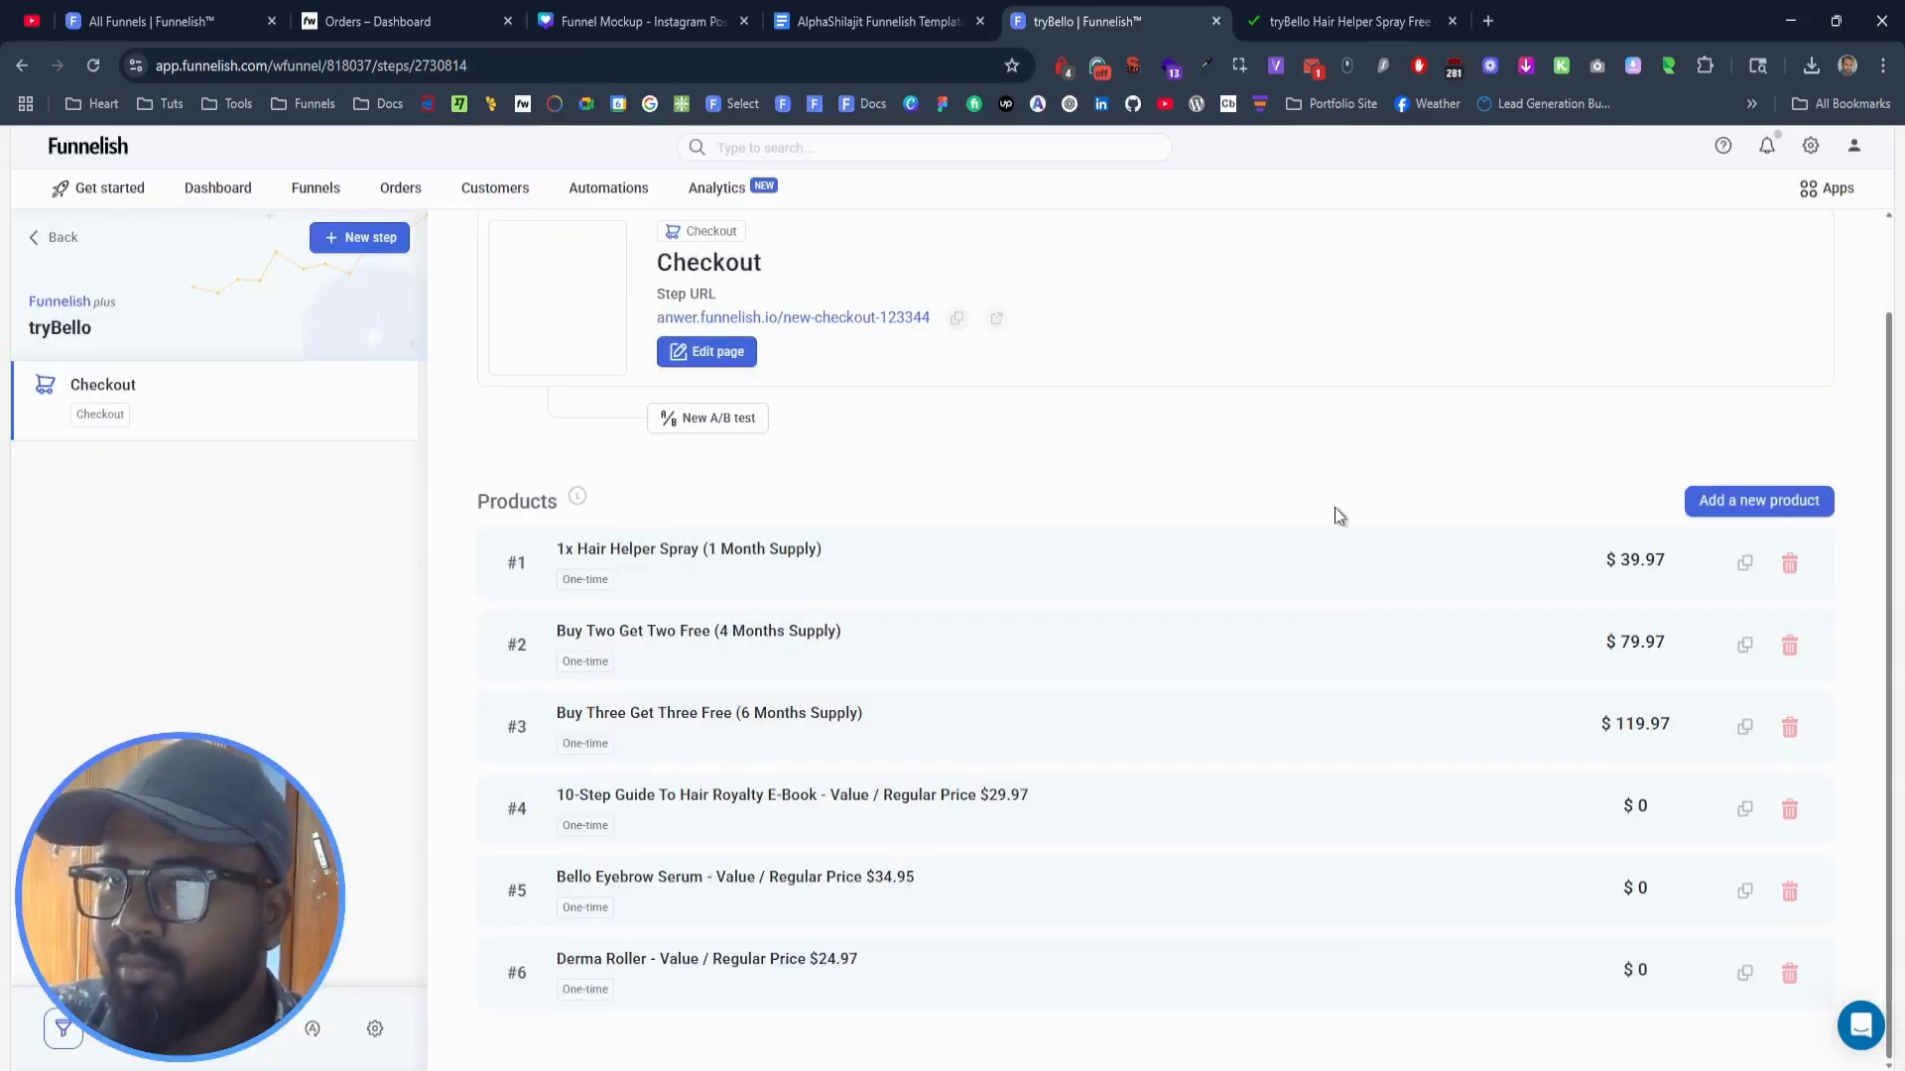
Step: Open the Checkout step's page in the page editor and close the quick-add element list
scroll(1326, 471, "up", 2)
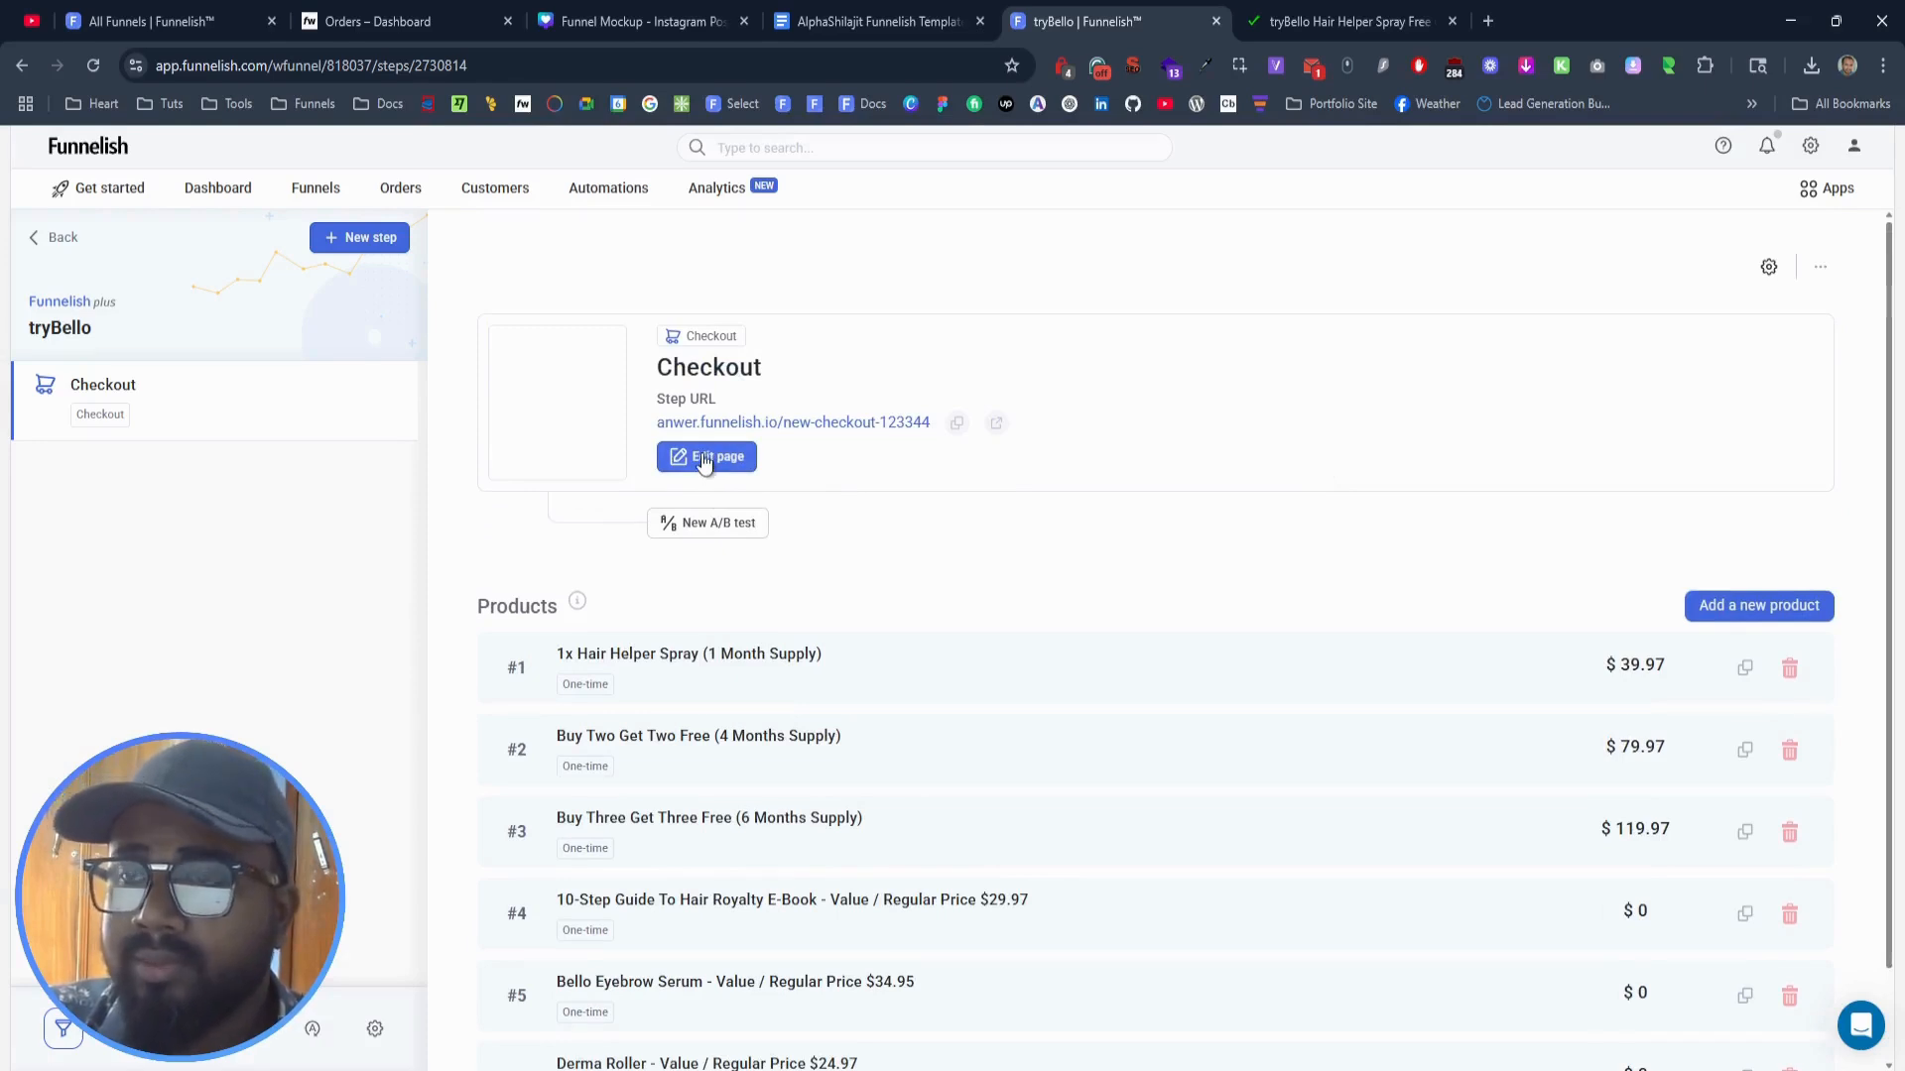
left_click(750, 468)
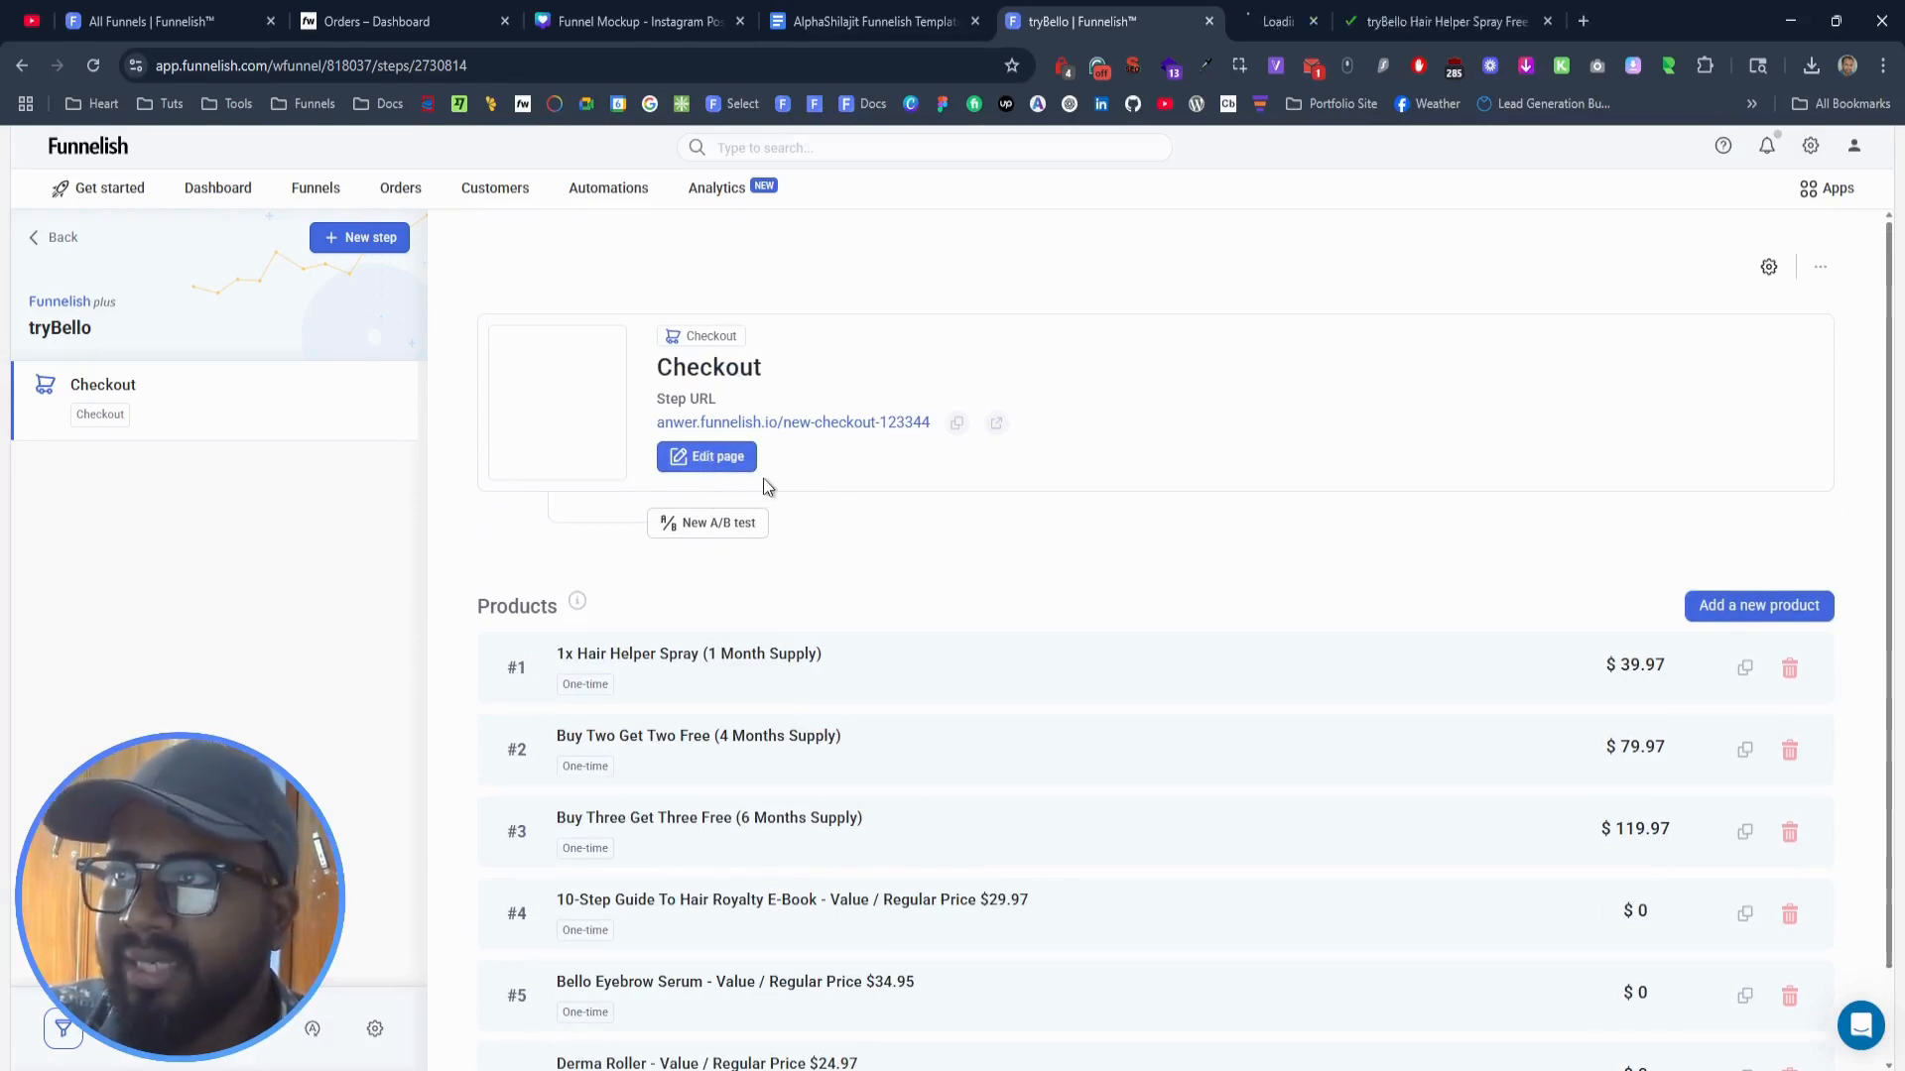
left_click(1319, 4)
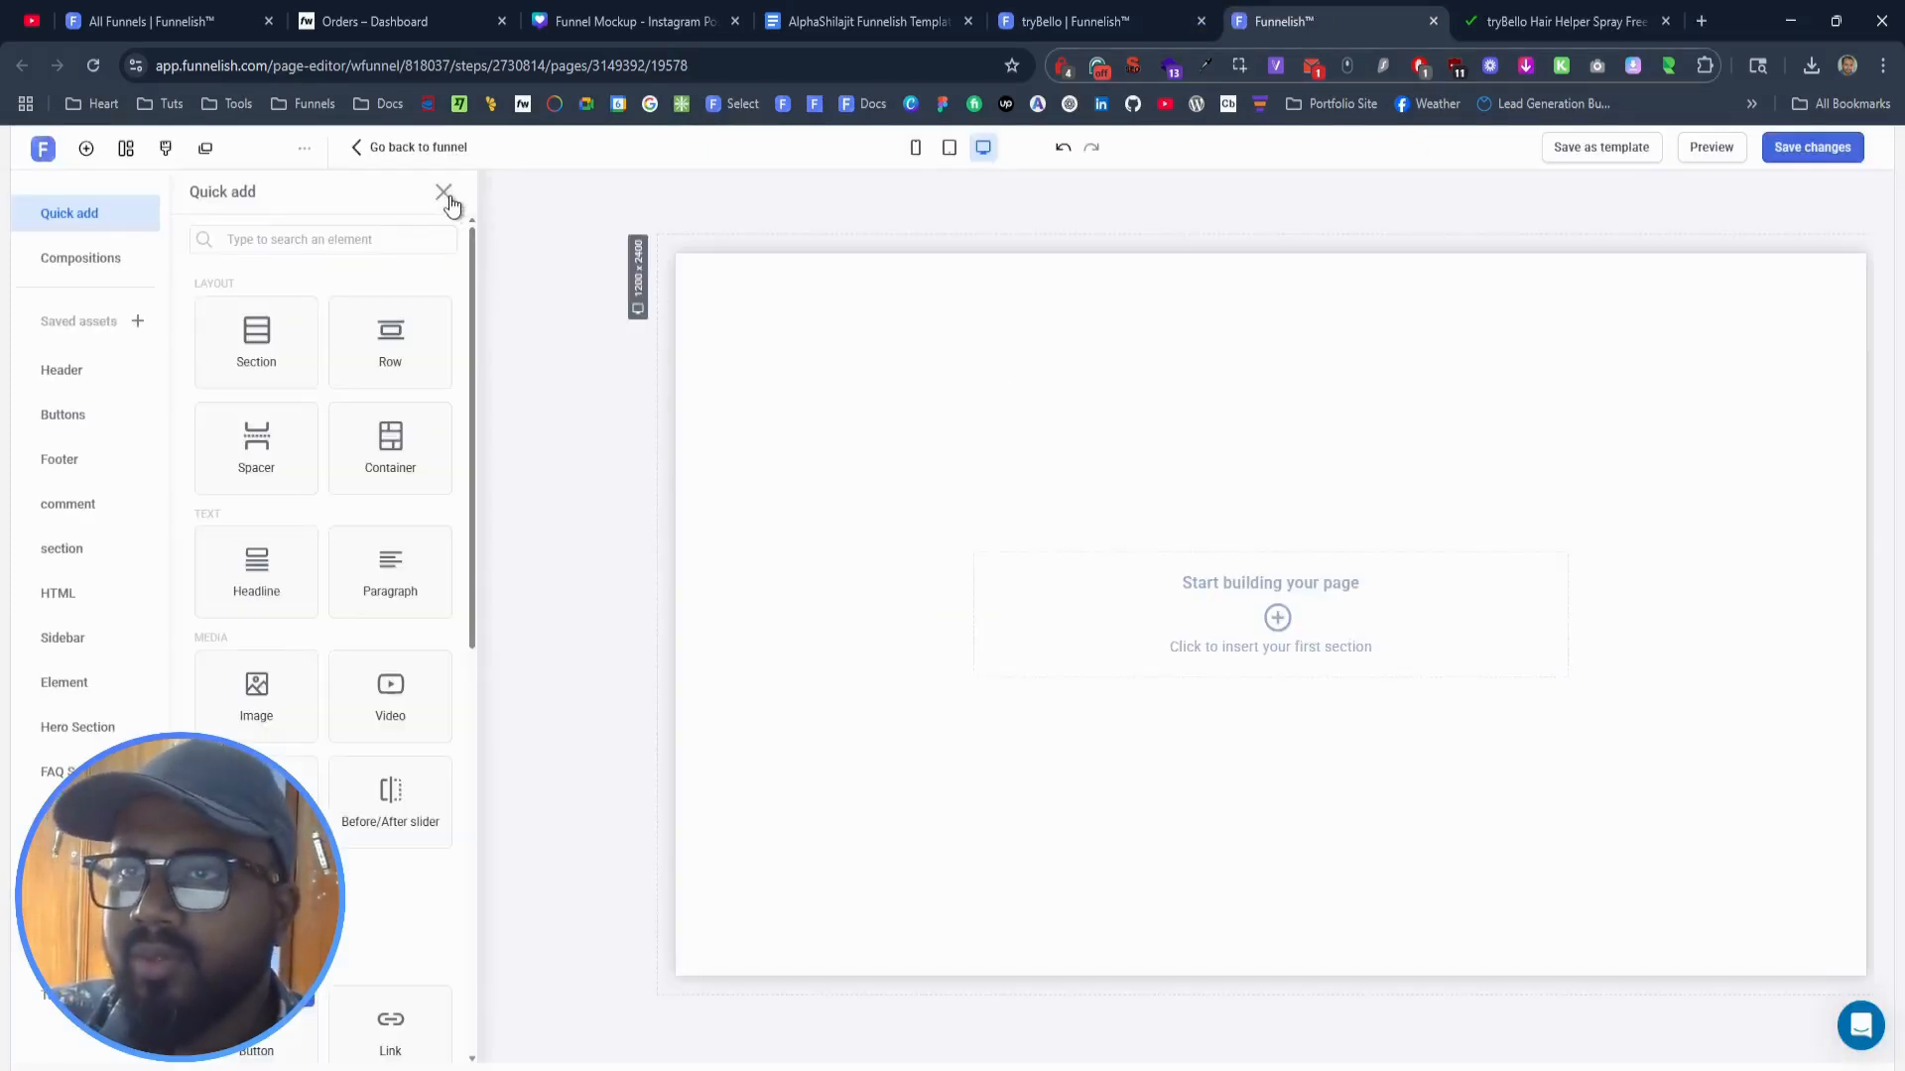
left_click(447, 195)
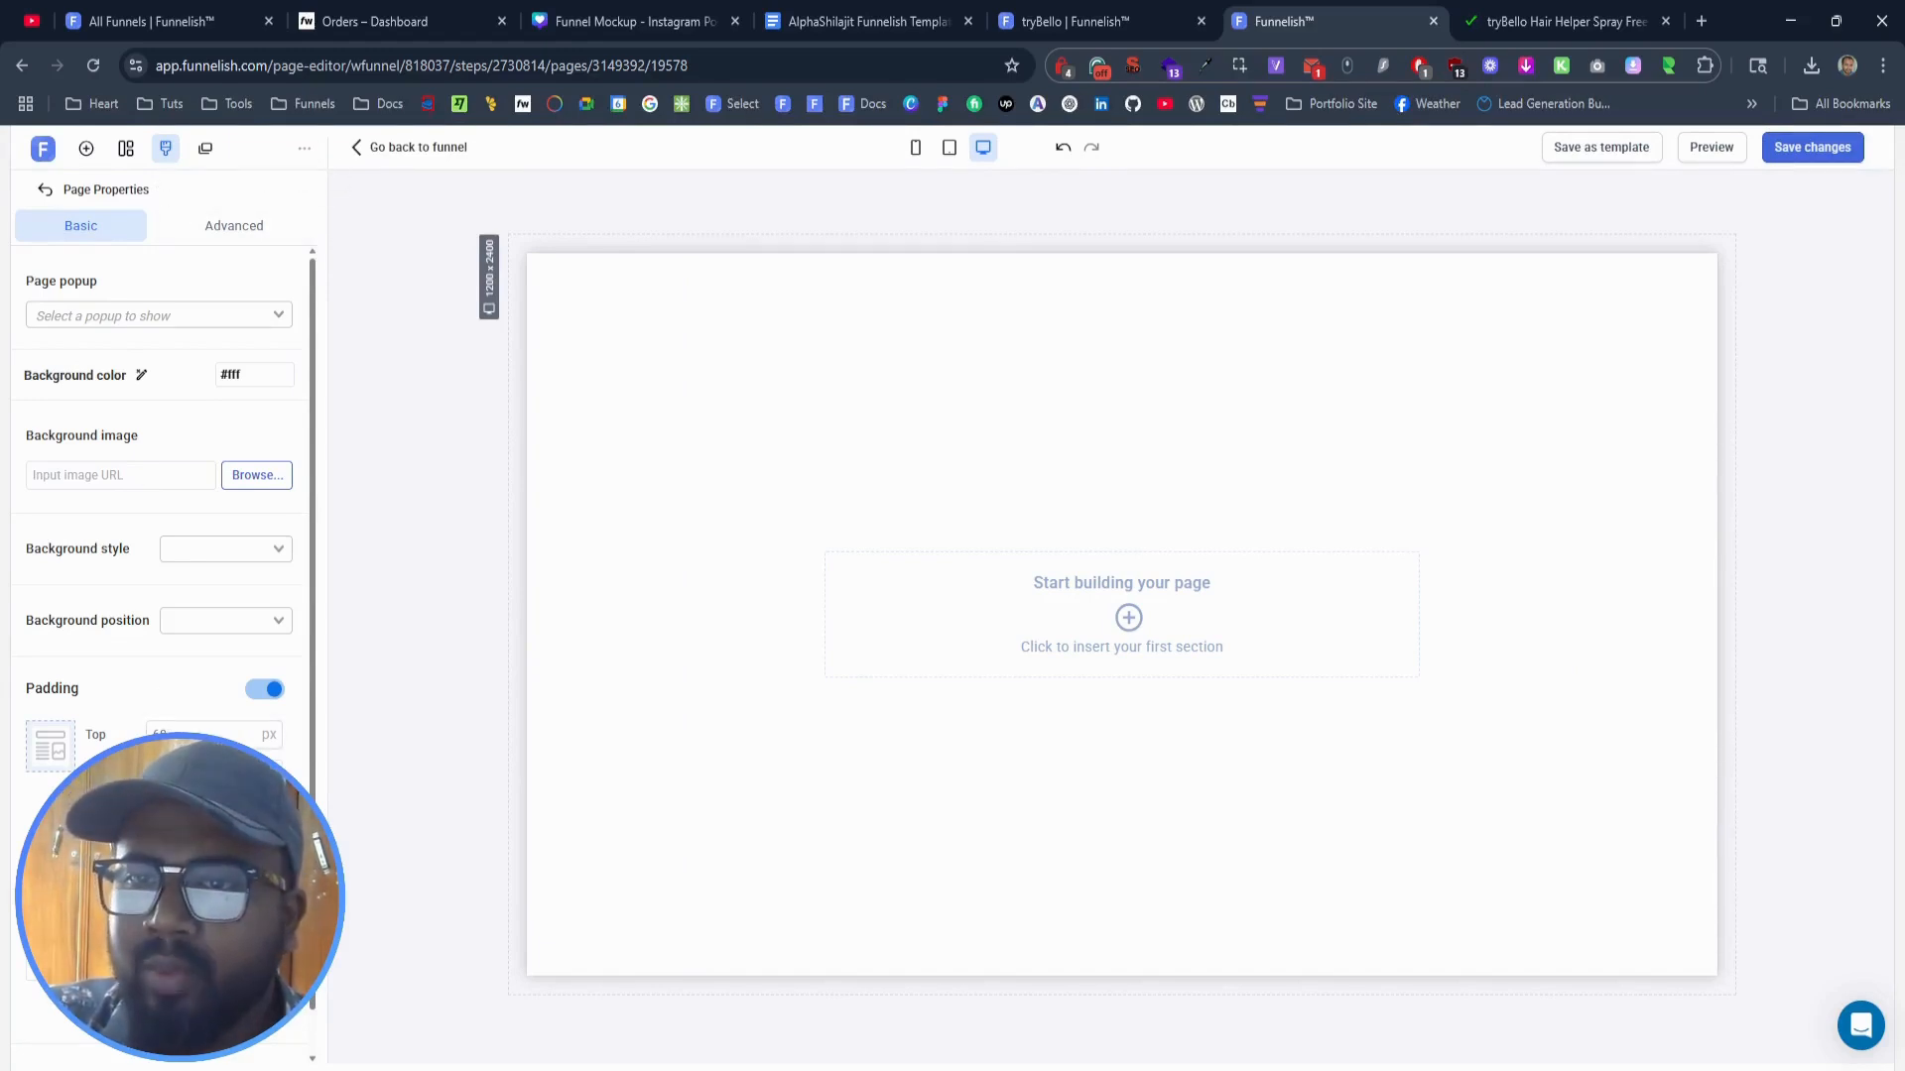
Step: Turn off the page's padding and insert a full-width section as the first section
left_click(264, 694)
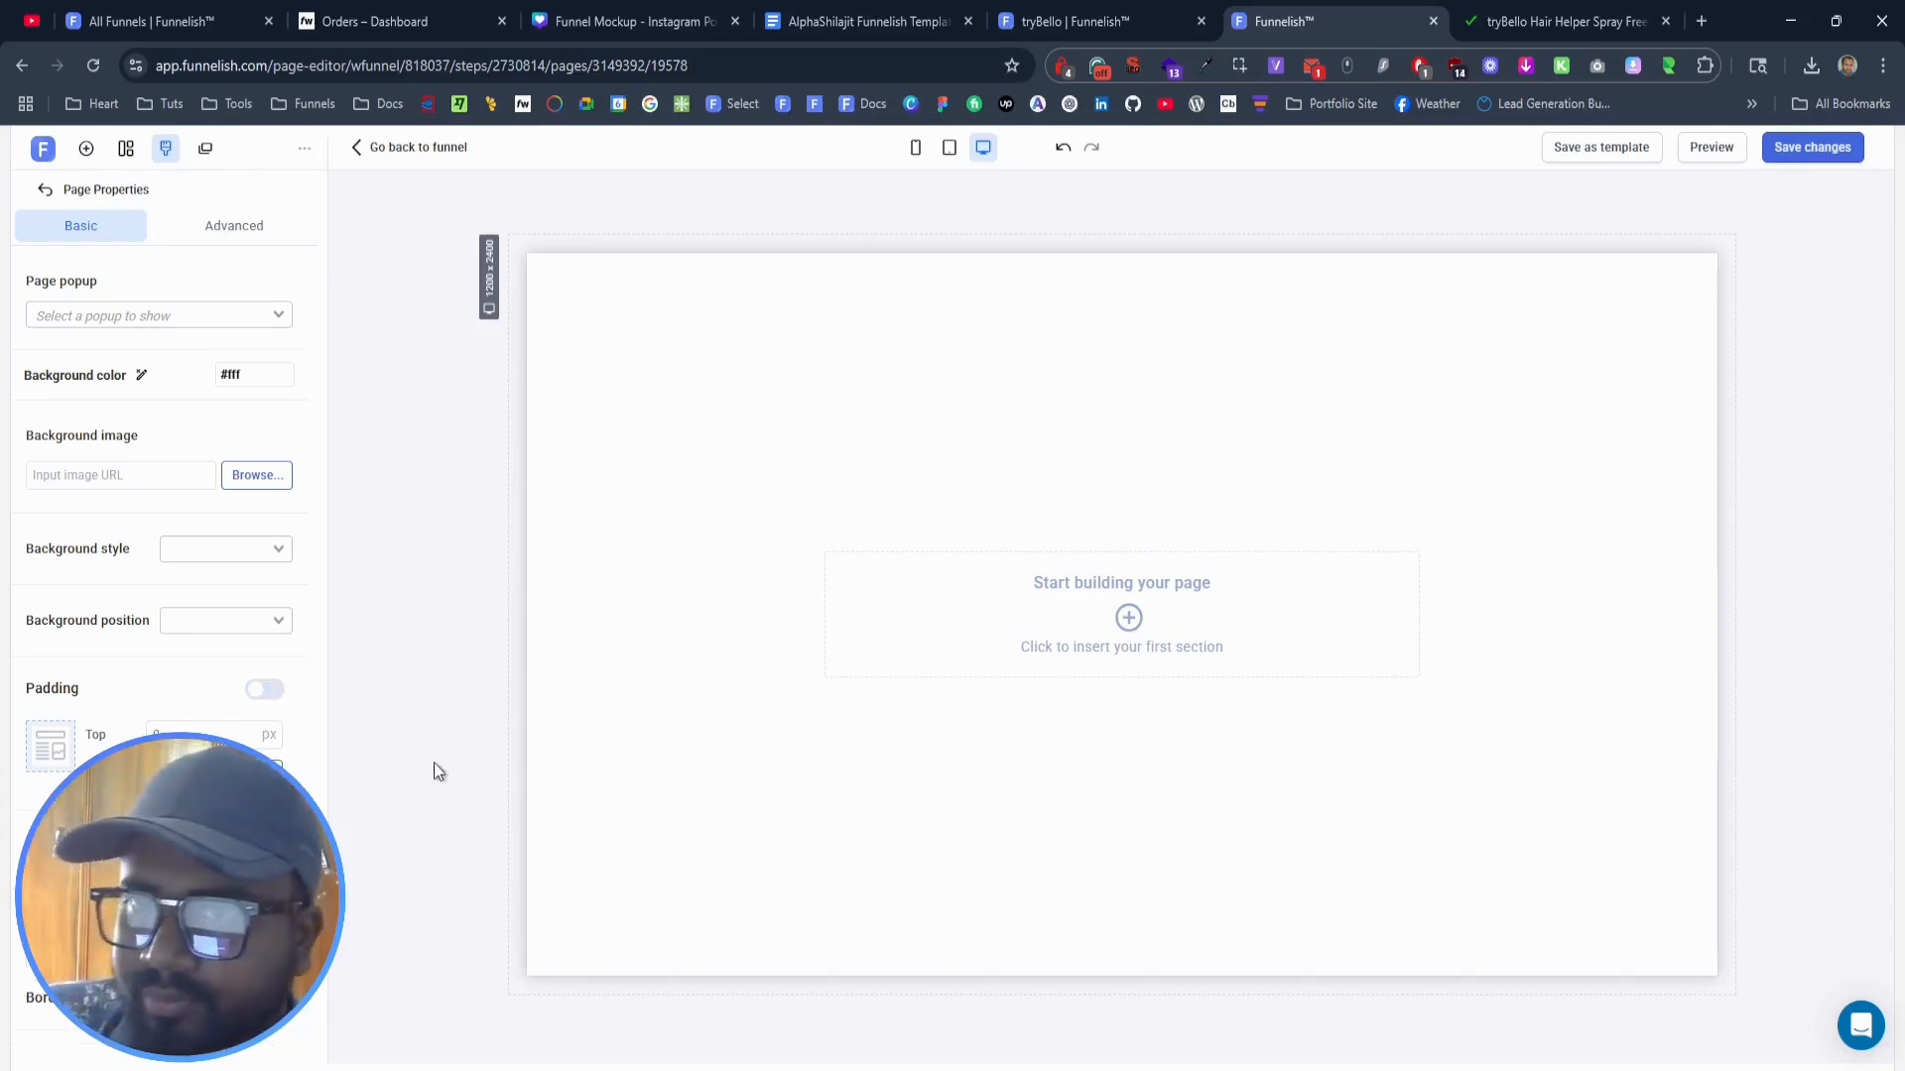
left_click(1091, 622)
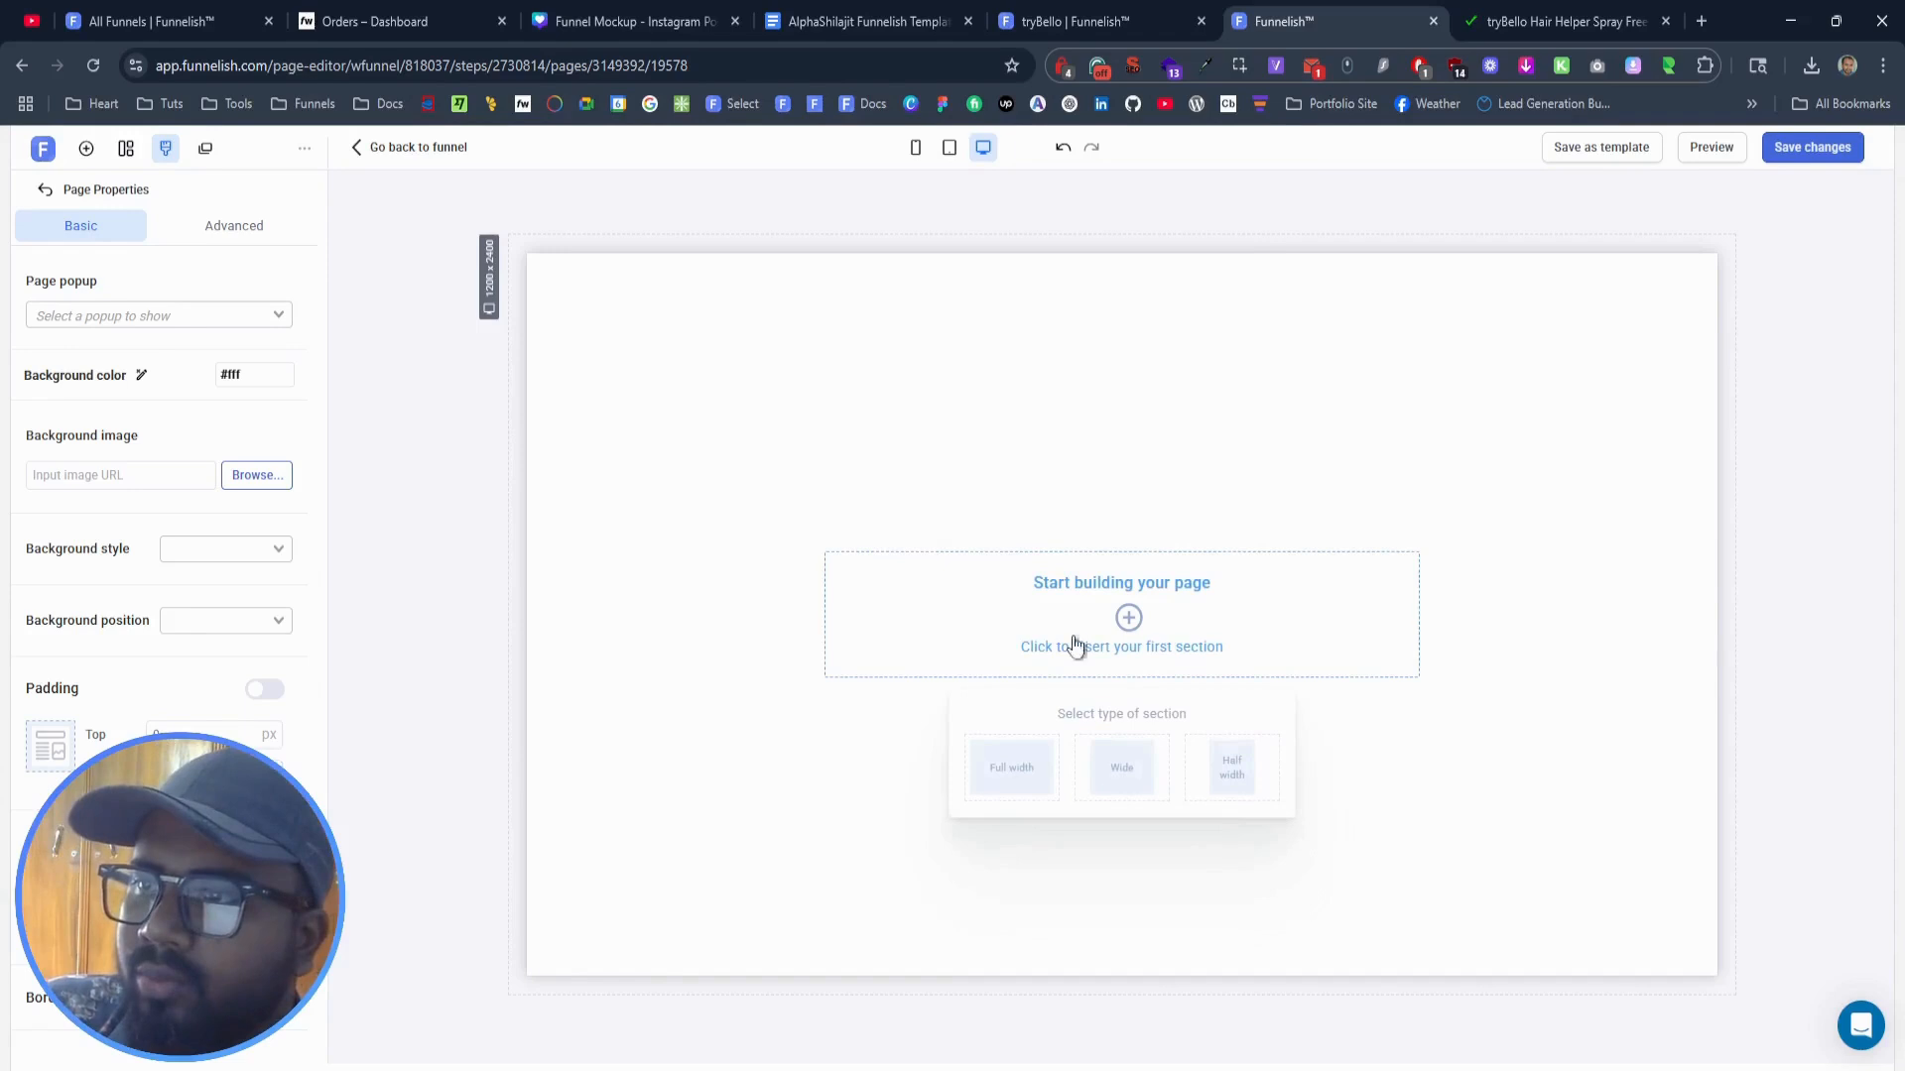
left_click(1026, 797)
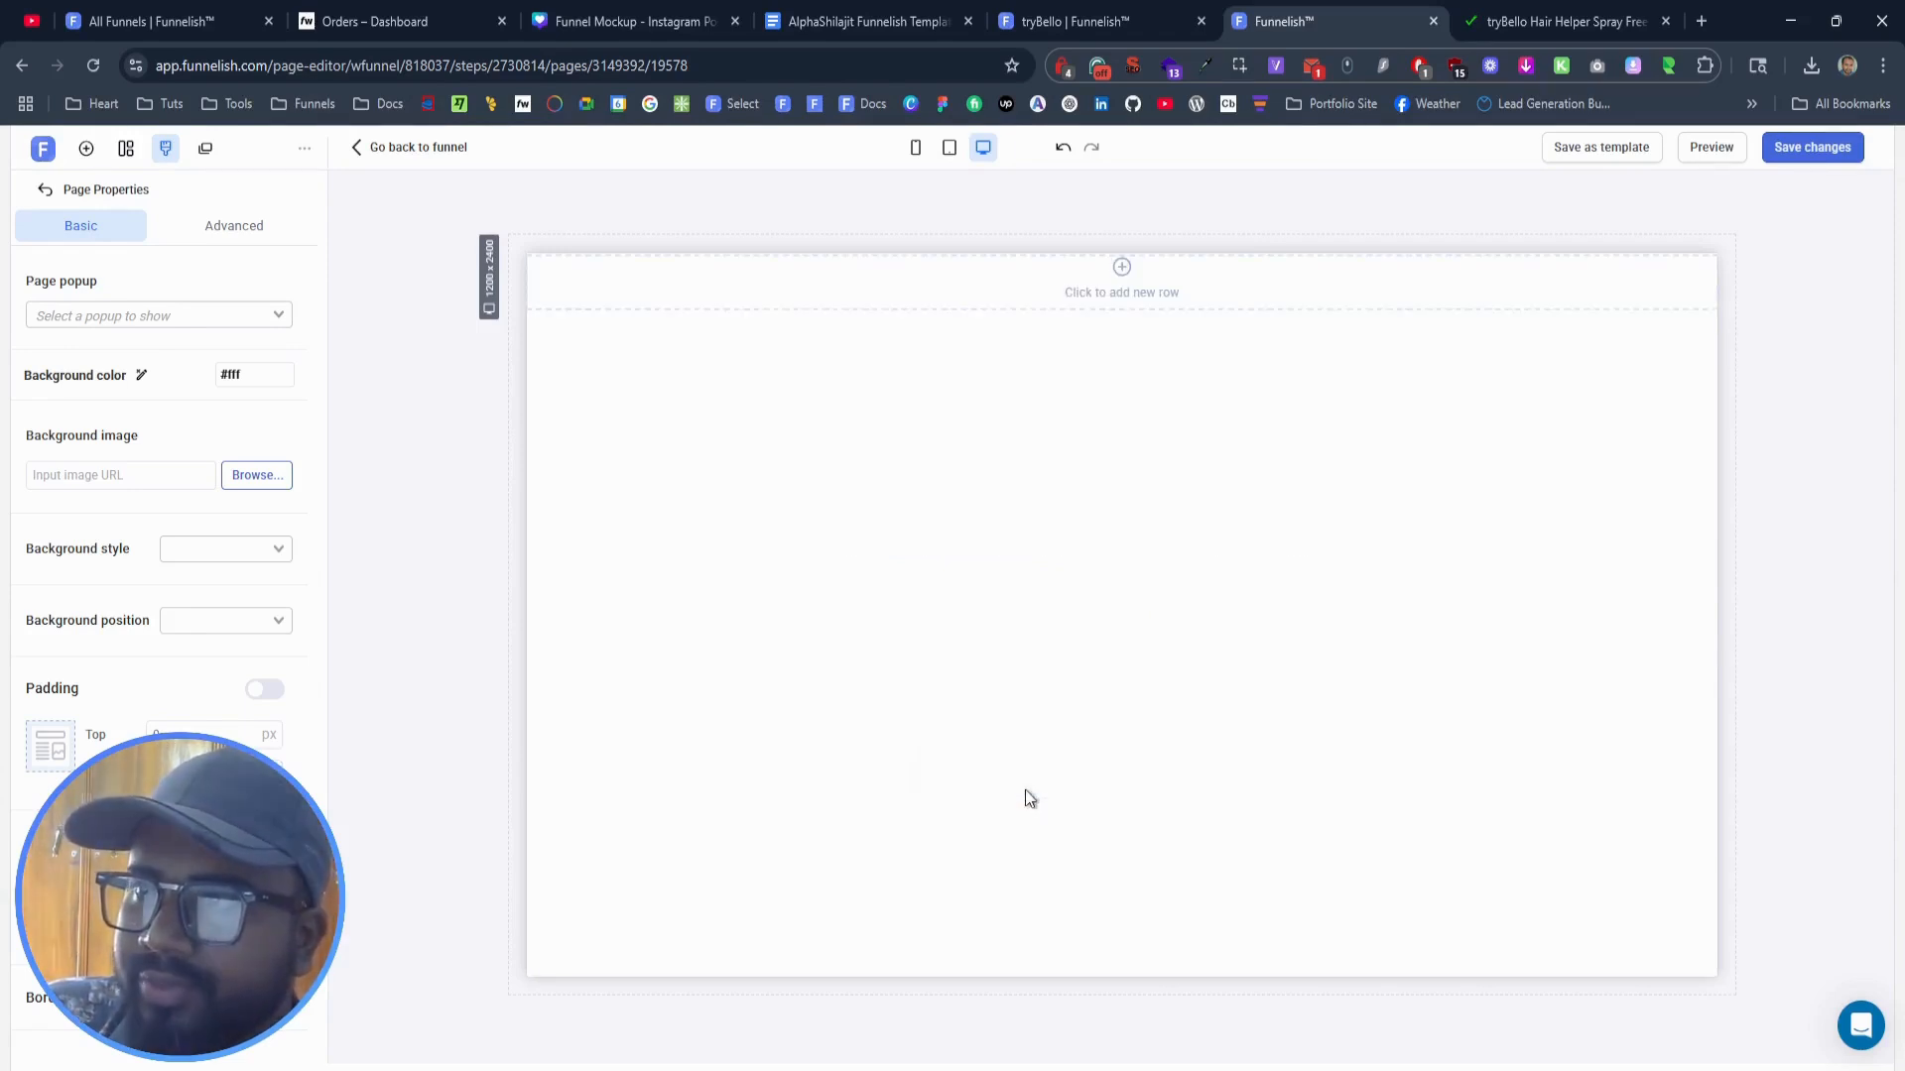
Step: Switch to the tryBello order form, look over its header's layout and close the Imageye panel
left_click(1567, 21)
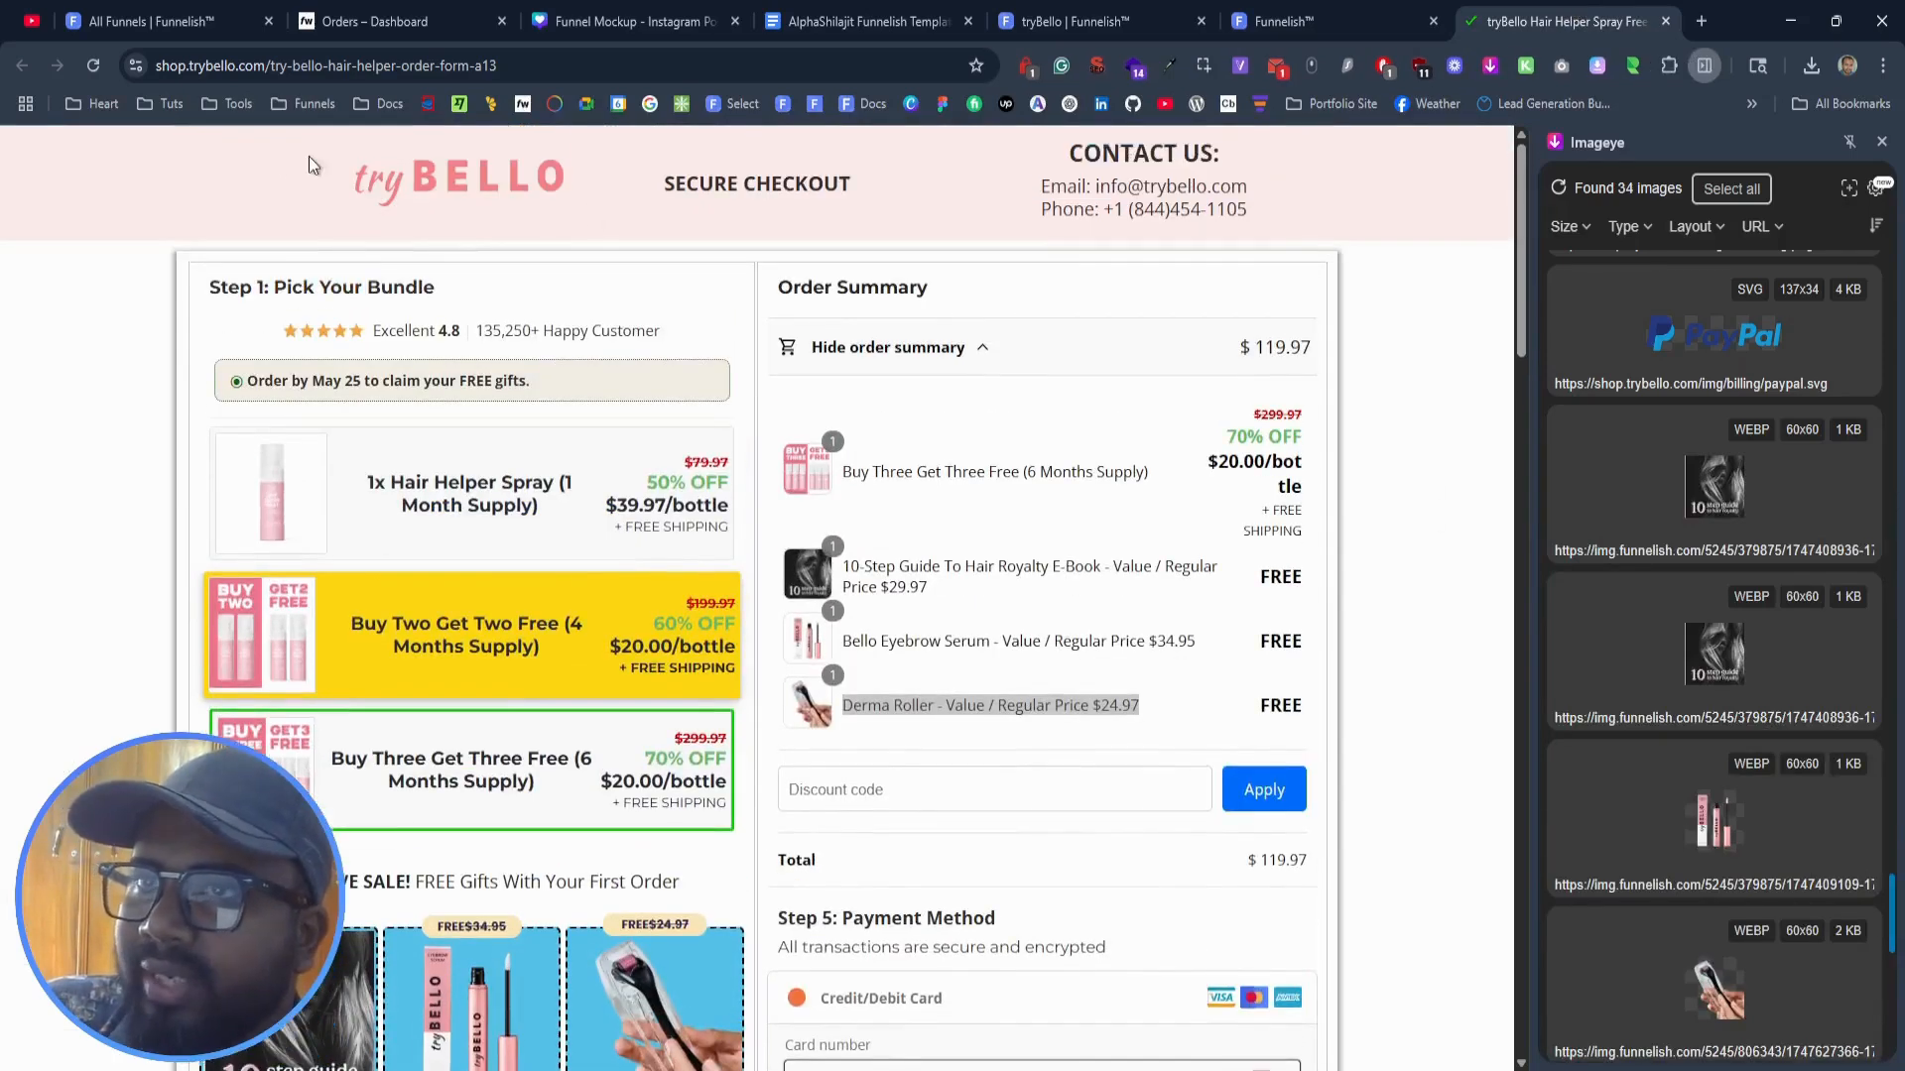
left_click_drag(318, 156, 1365, 212)
left_click(1365, 213)
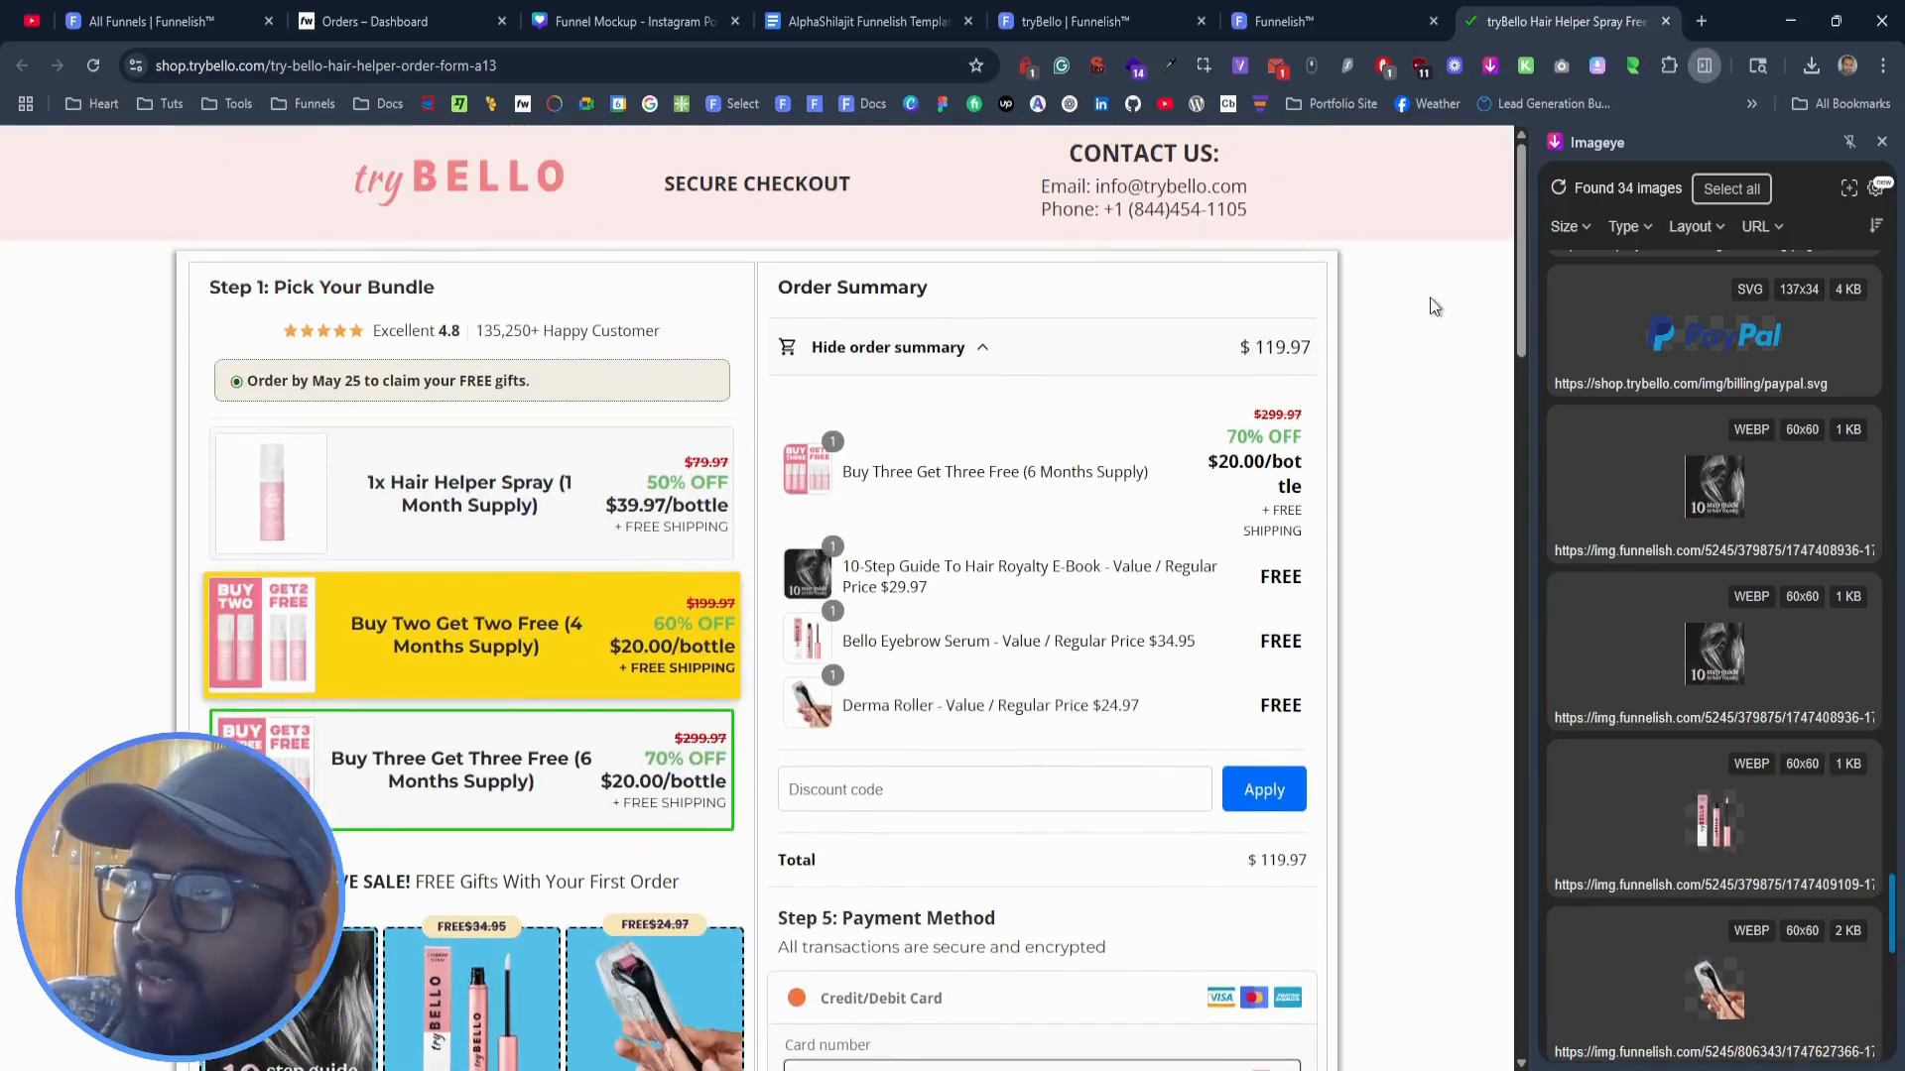
left_click(1882, 142)
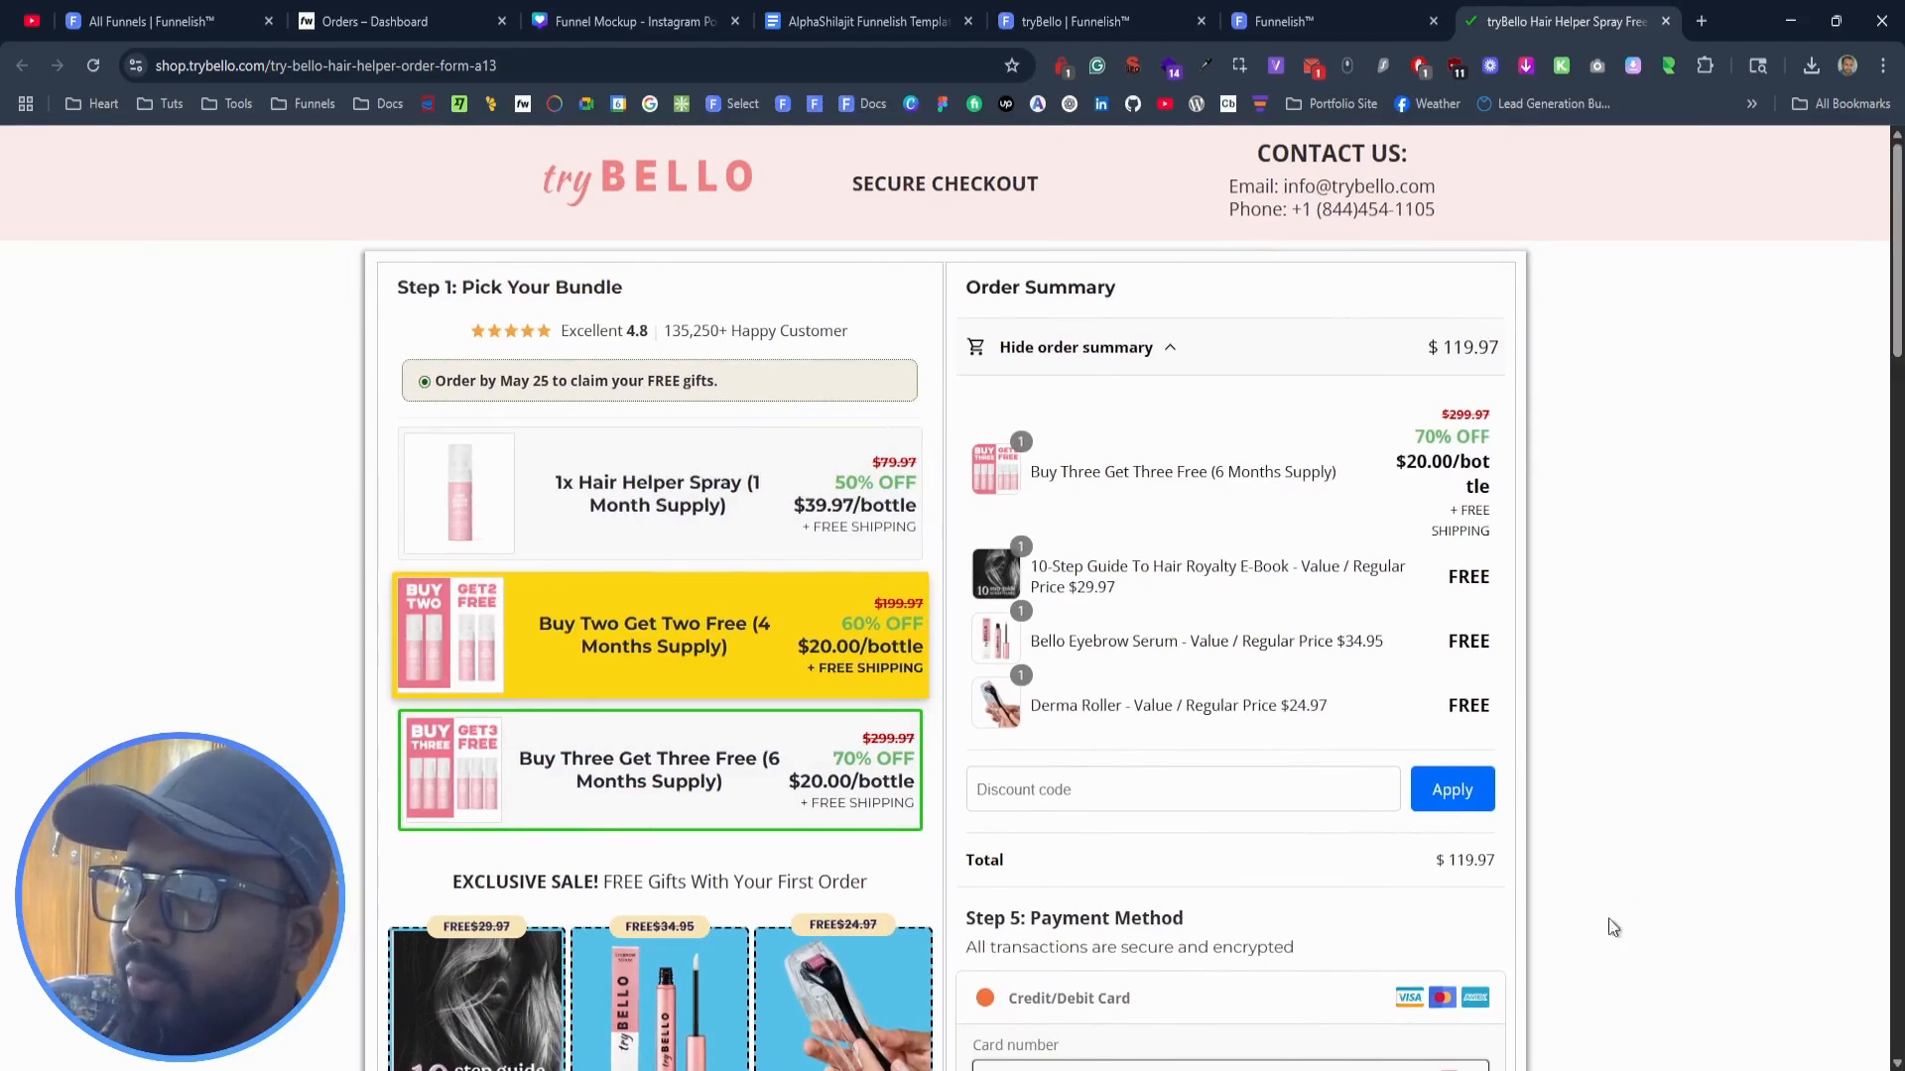
Step: Open the developer tools on the tryBello order form, compare its desktop and mobile views and examine the mobile layout
key("ctrl+shift+i")
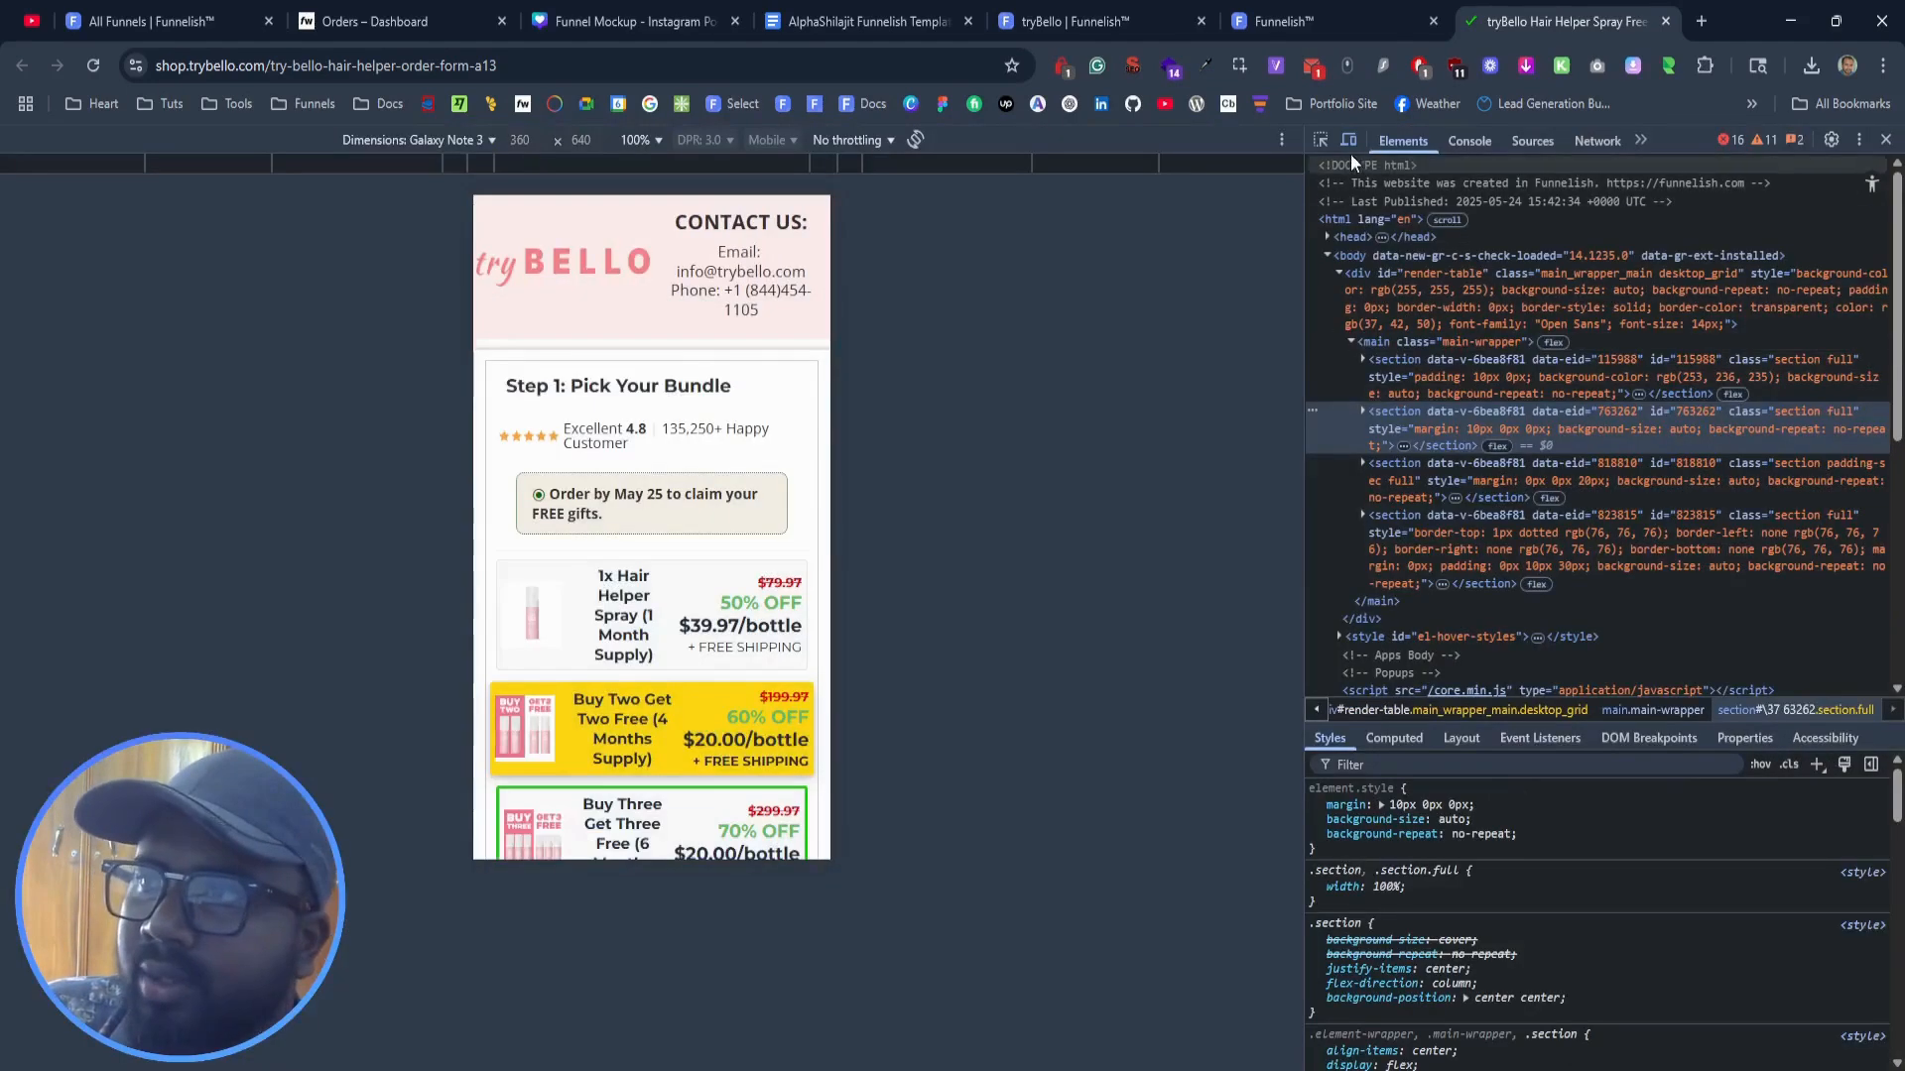
left_click(1348, 142)
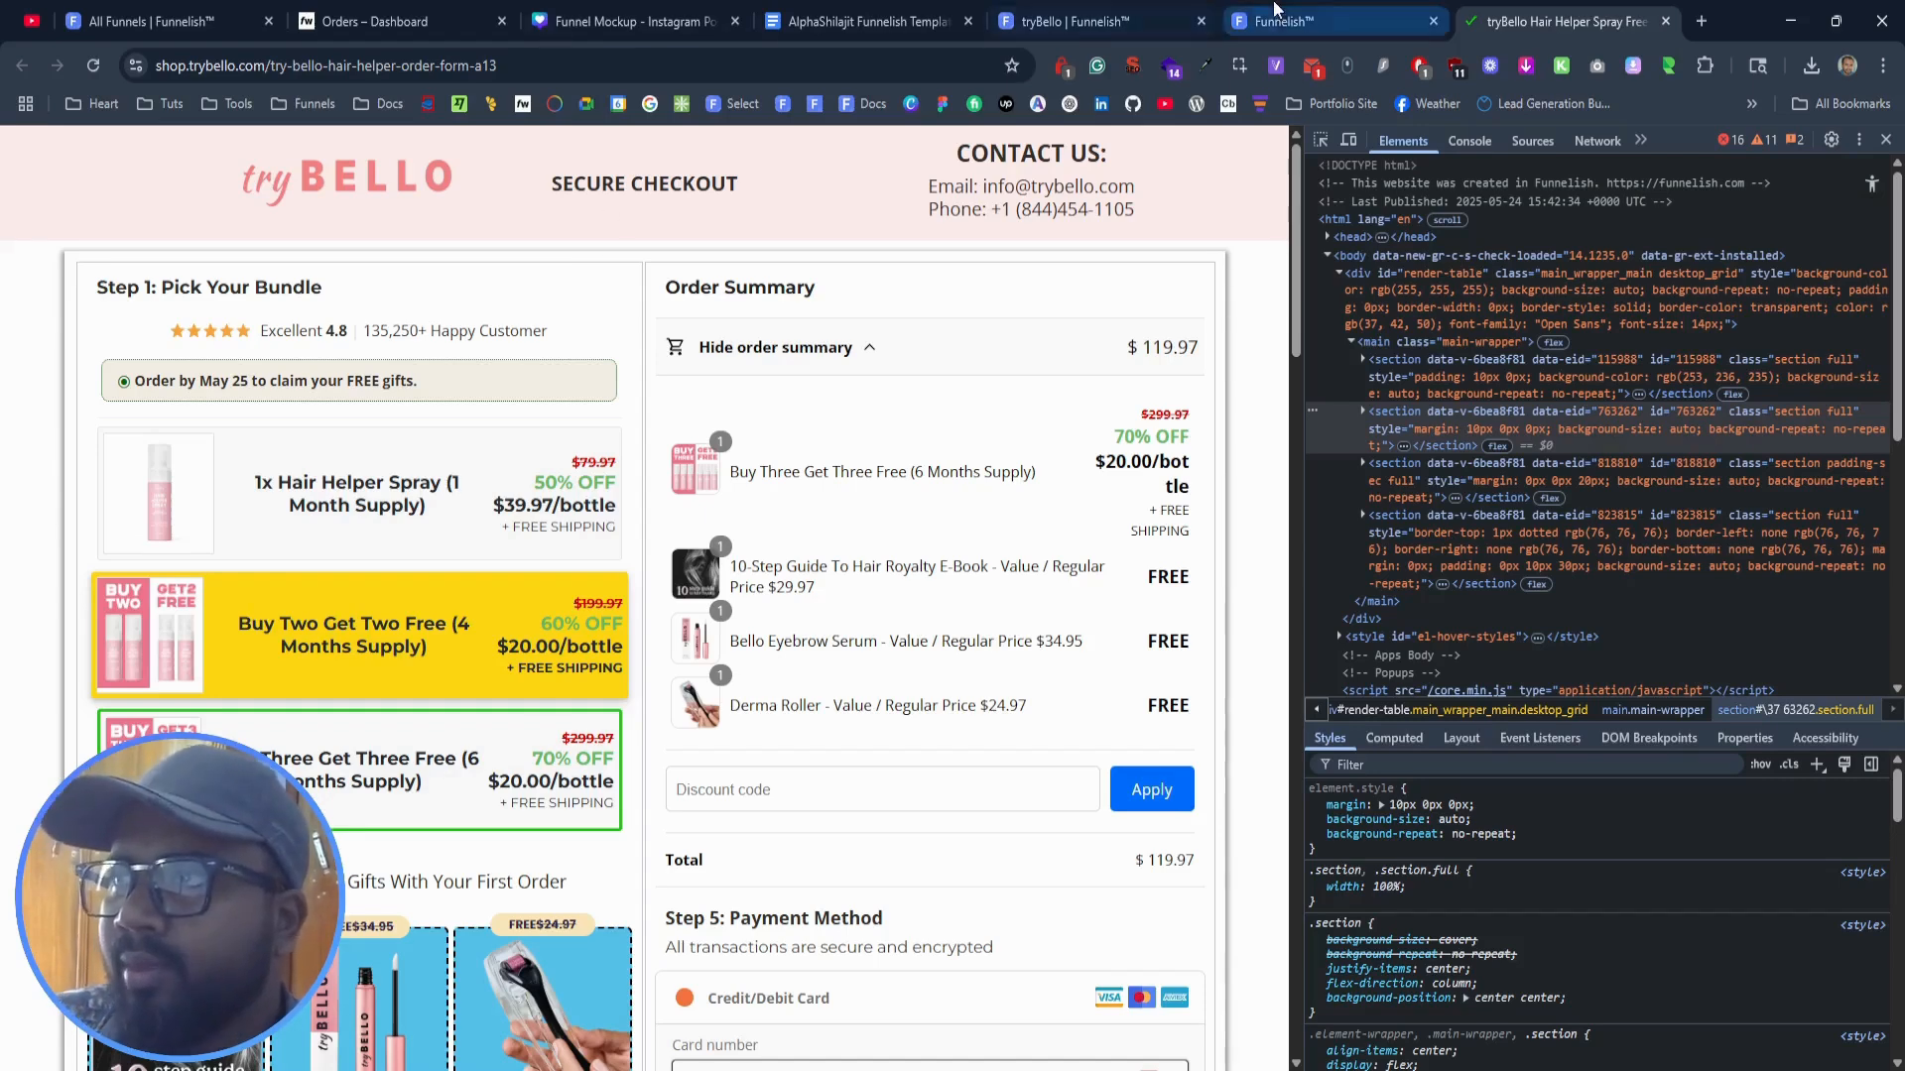
left_click(1348, 141)
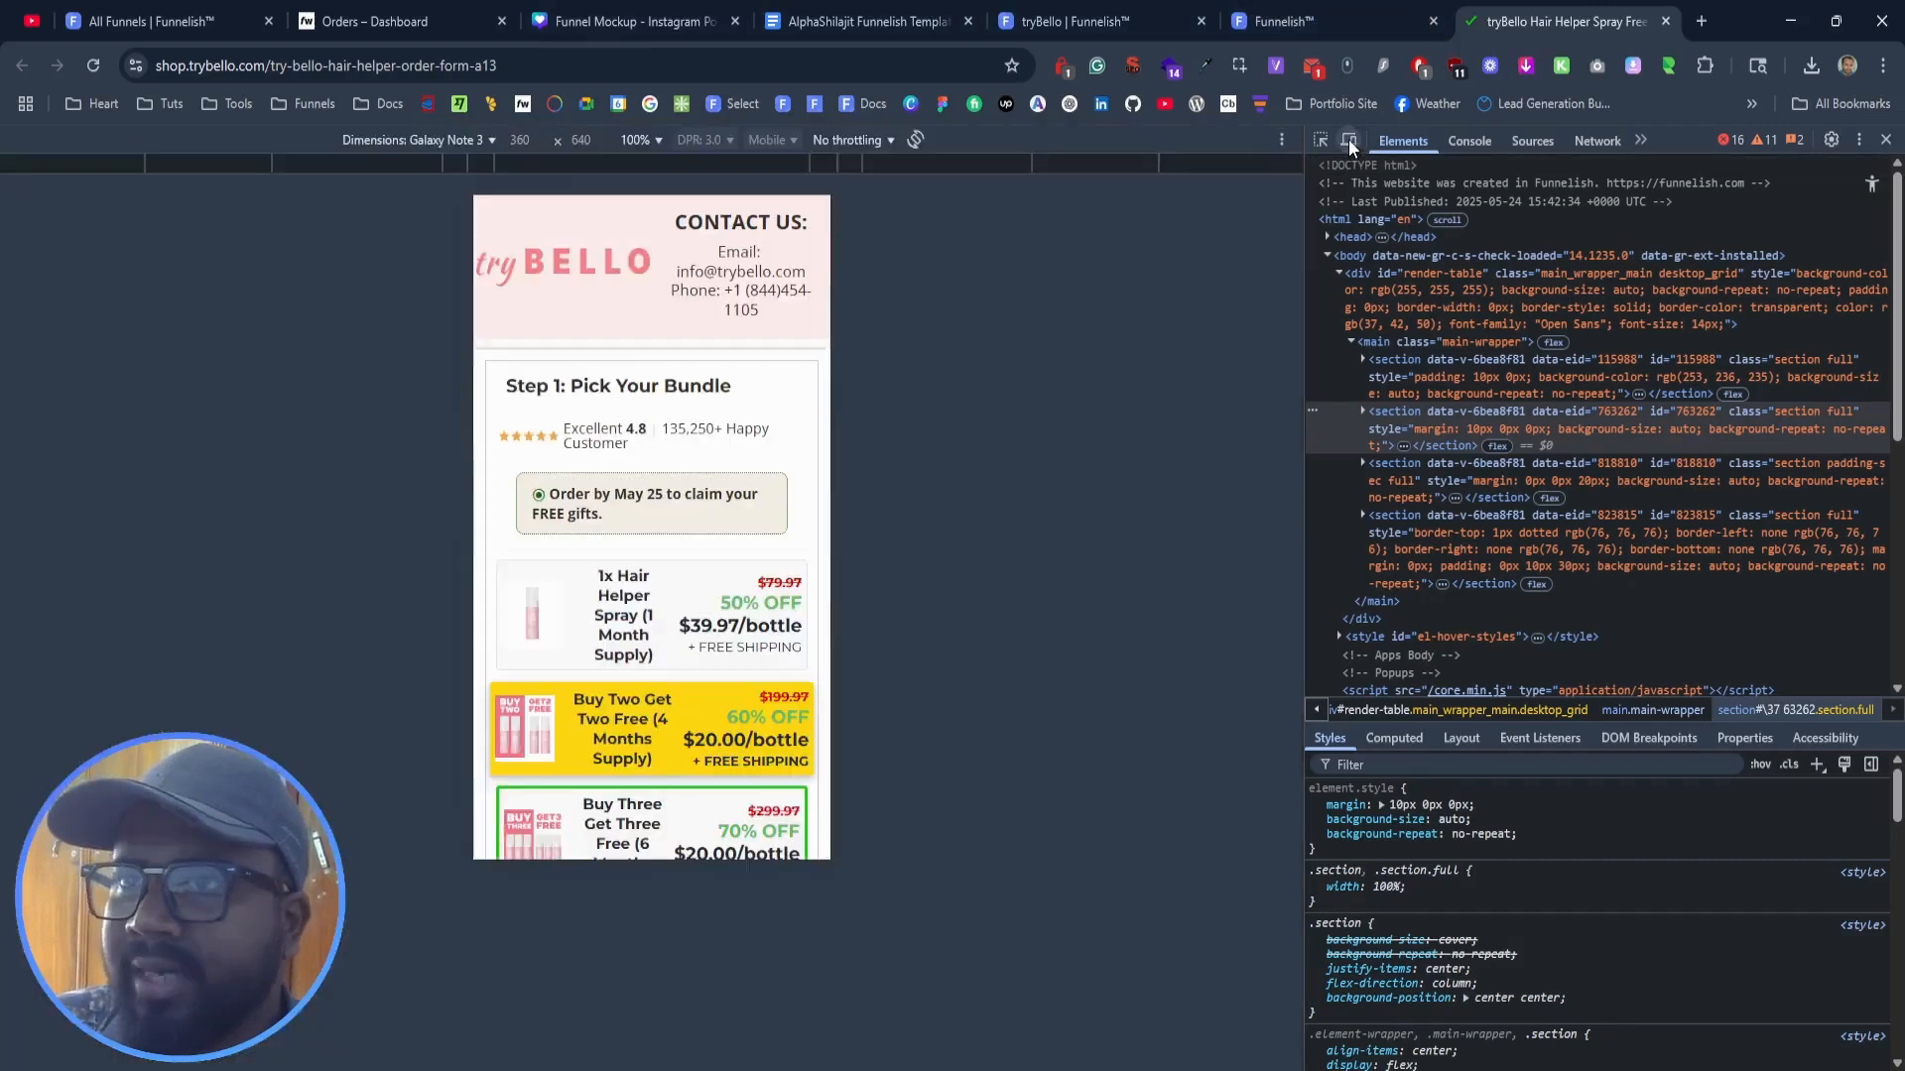
scroll(620, 403, "down", 5)
scroll(620, 403, "down", 1)
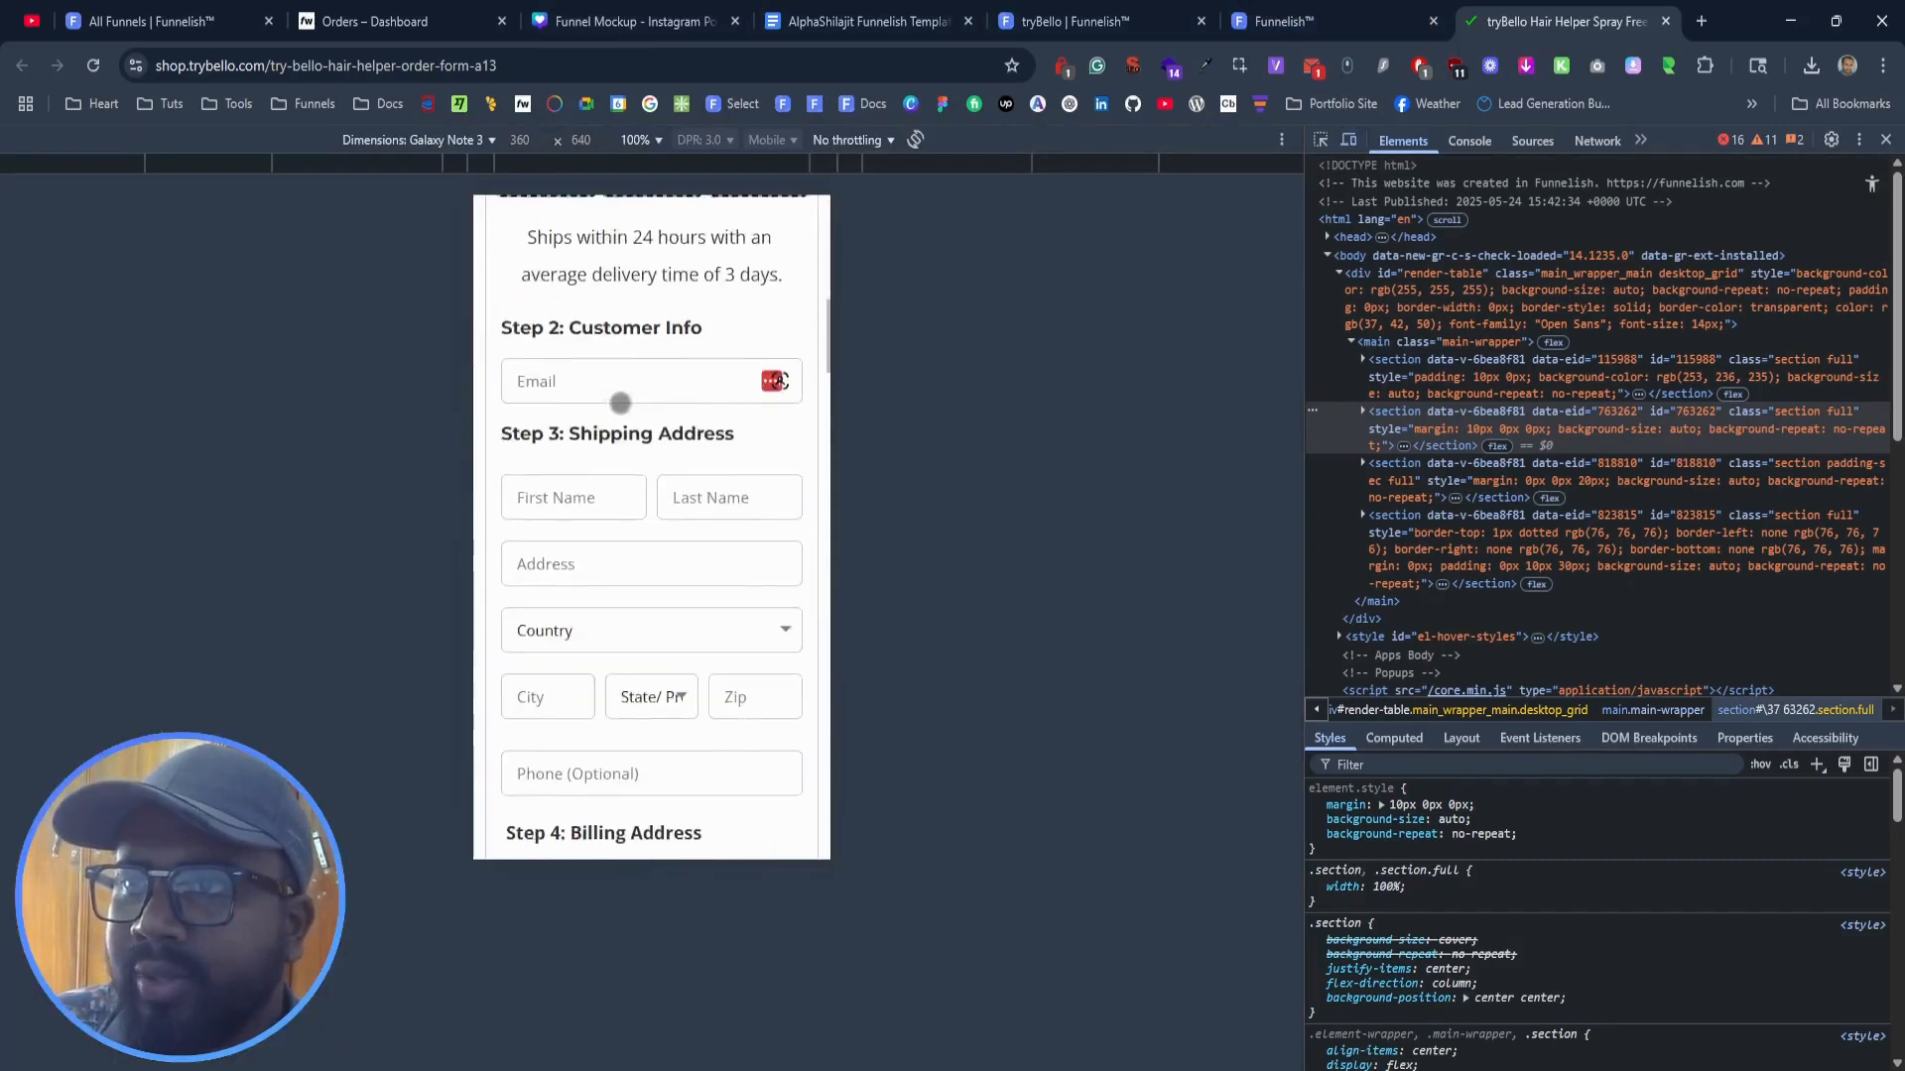
scroll(615, 403, "up", 10)
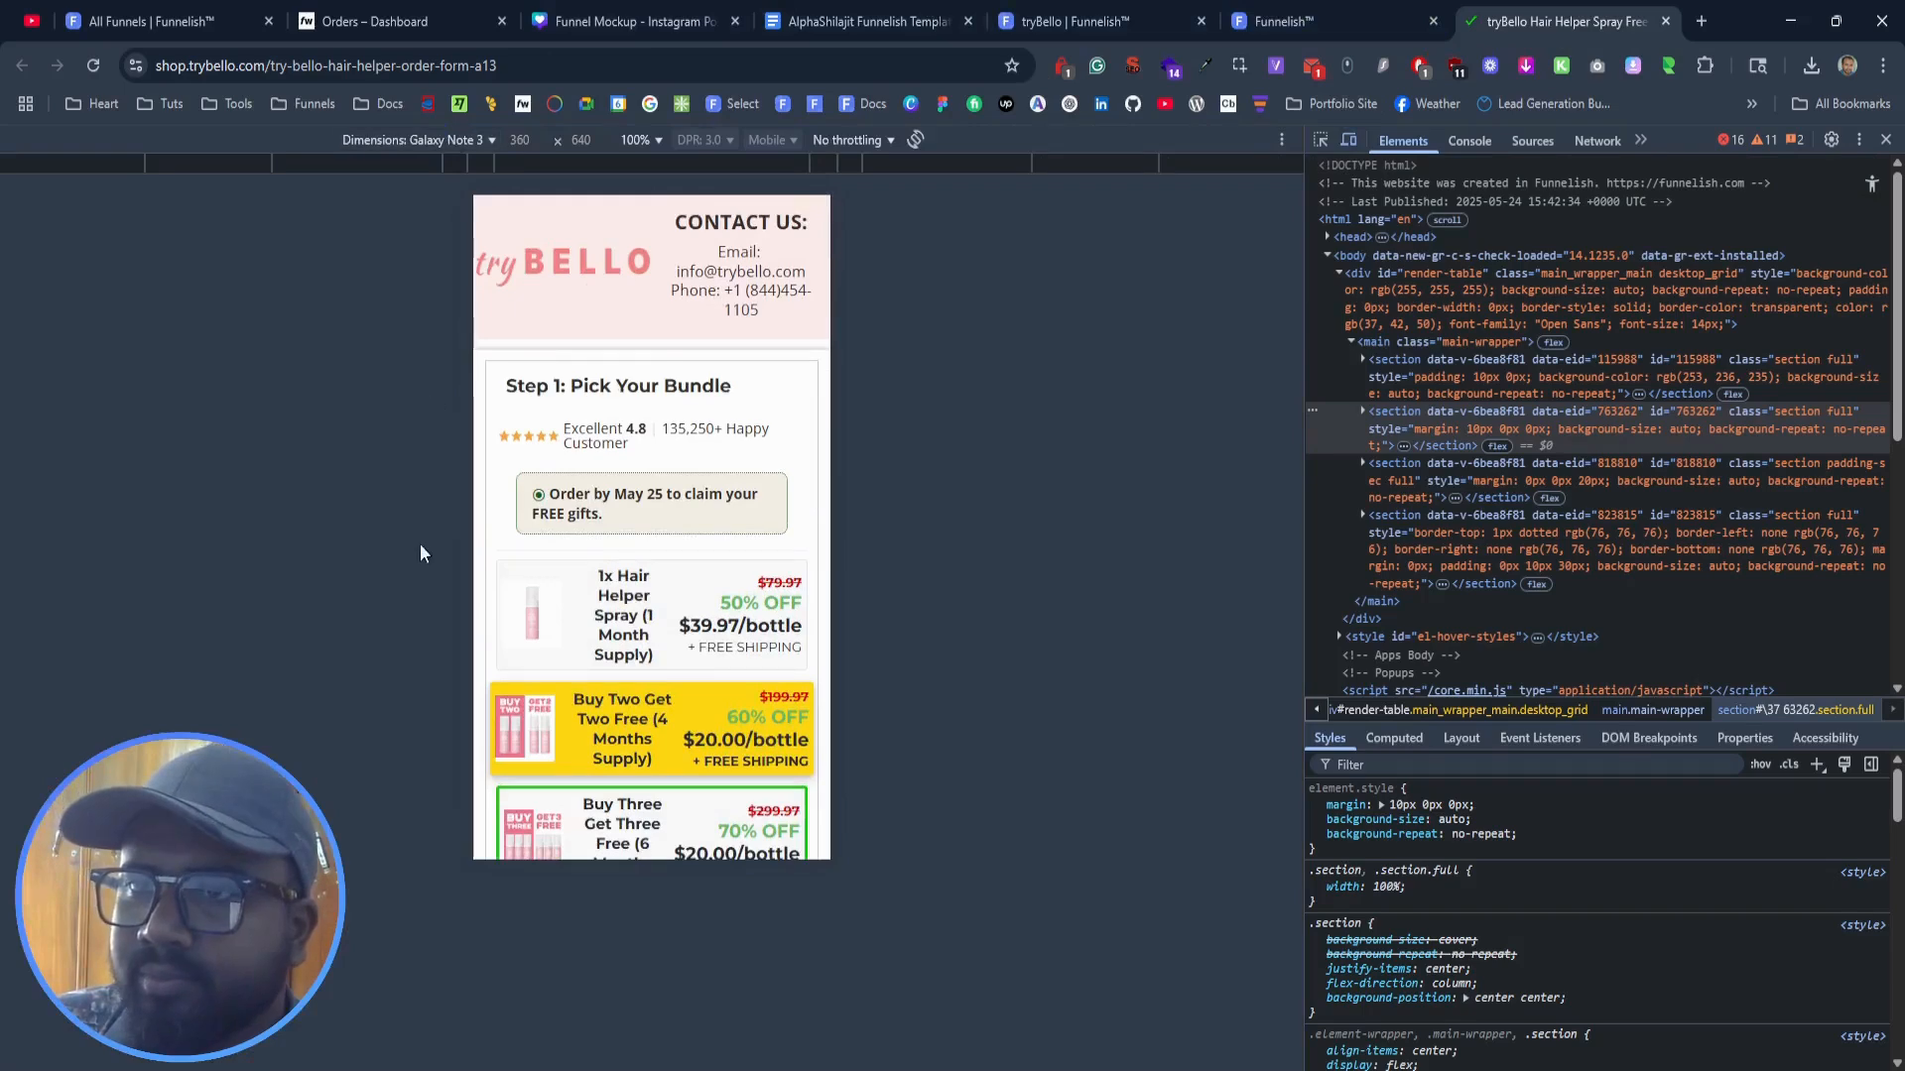
Step: Preview the order form on the emulated Samsung Galaxy A51/71, iPad Pro, Samsung Galaxy S8+ and Galaxy Tab S4
left_click(485, 602)
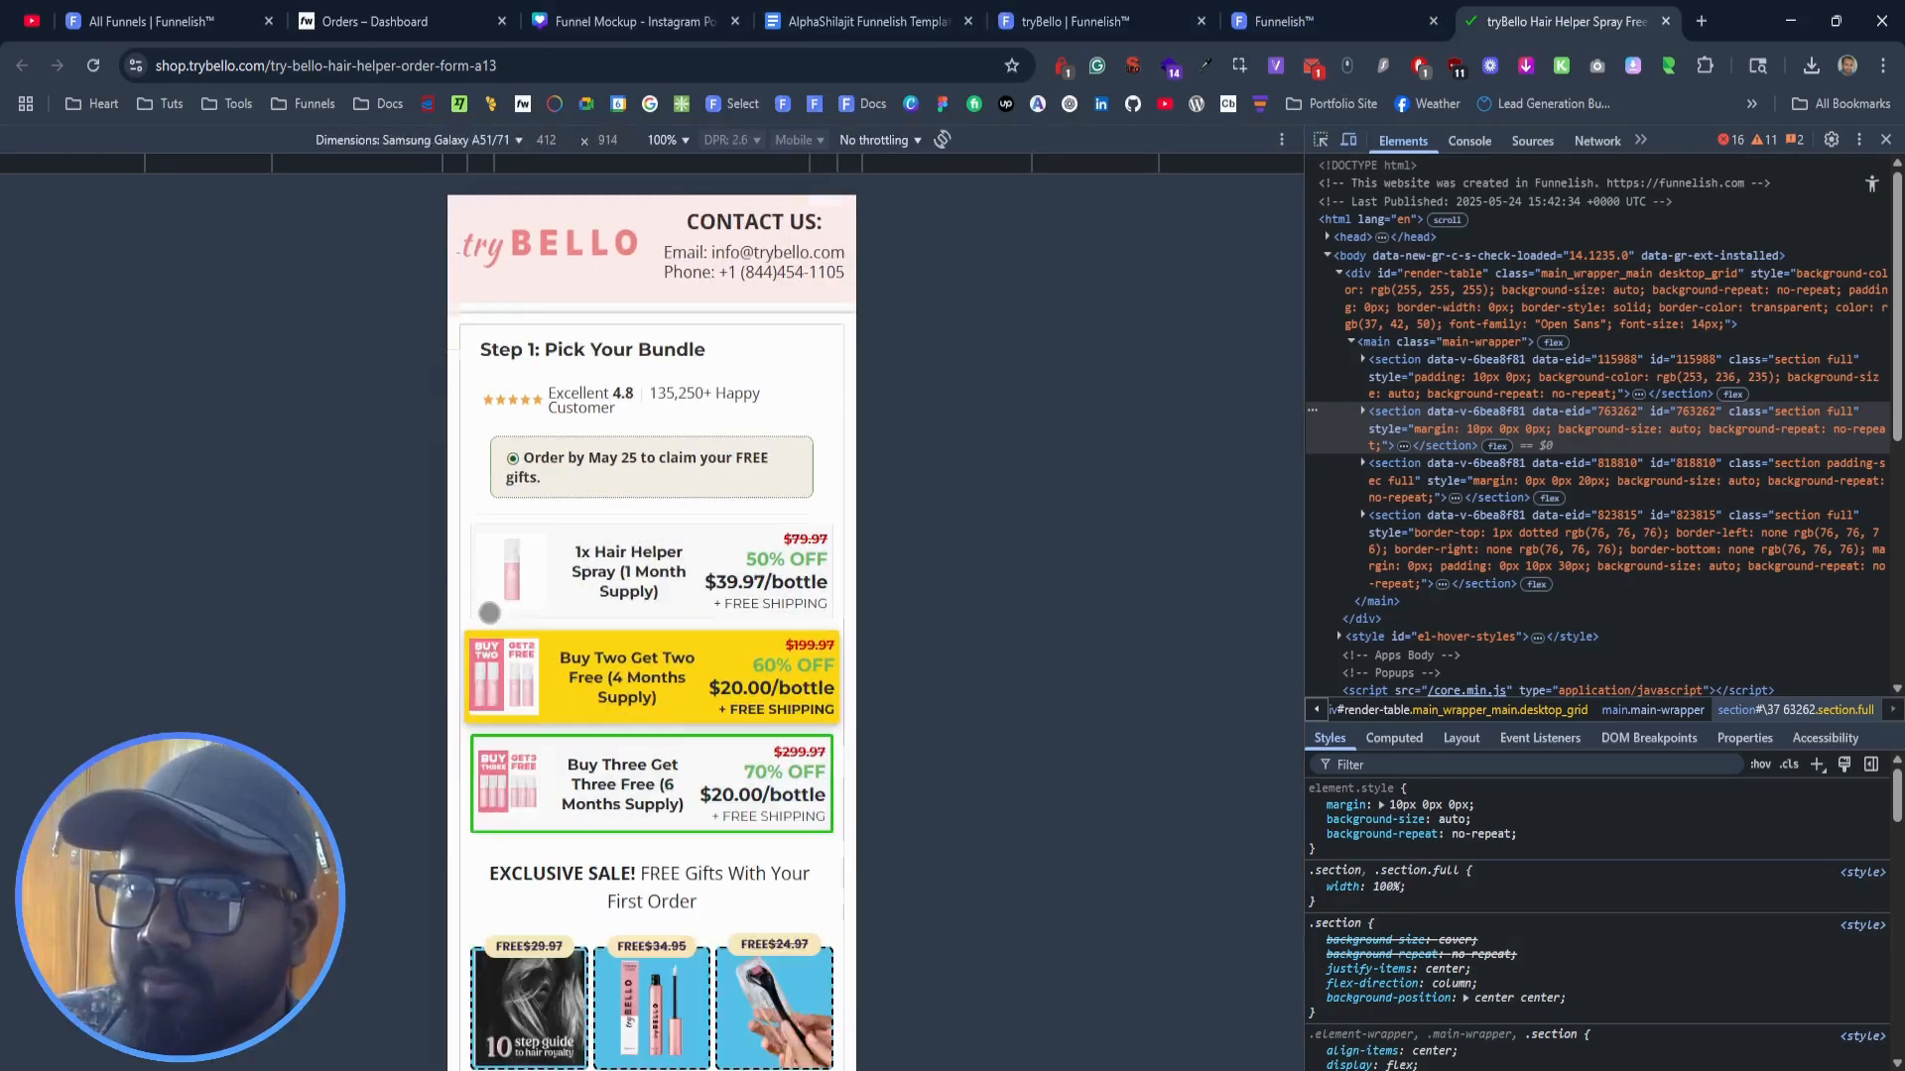
left_click(484, 550)
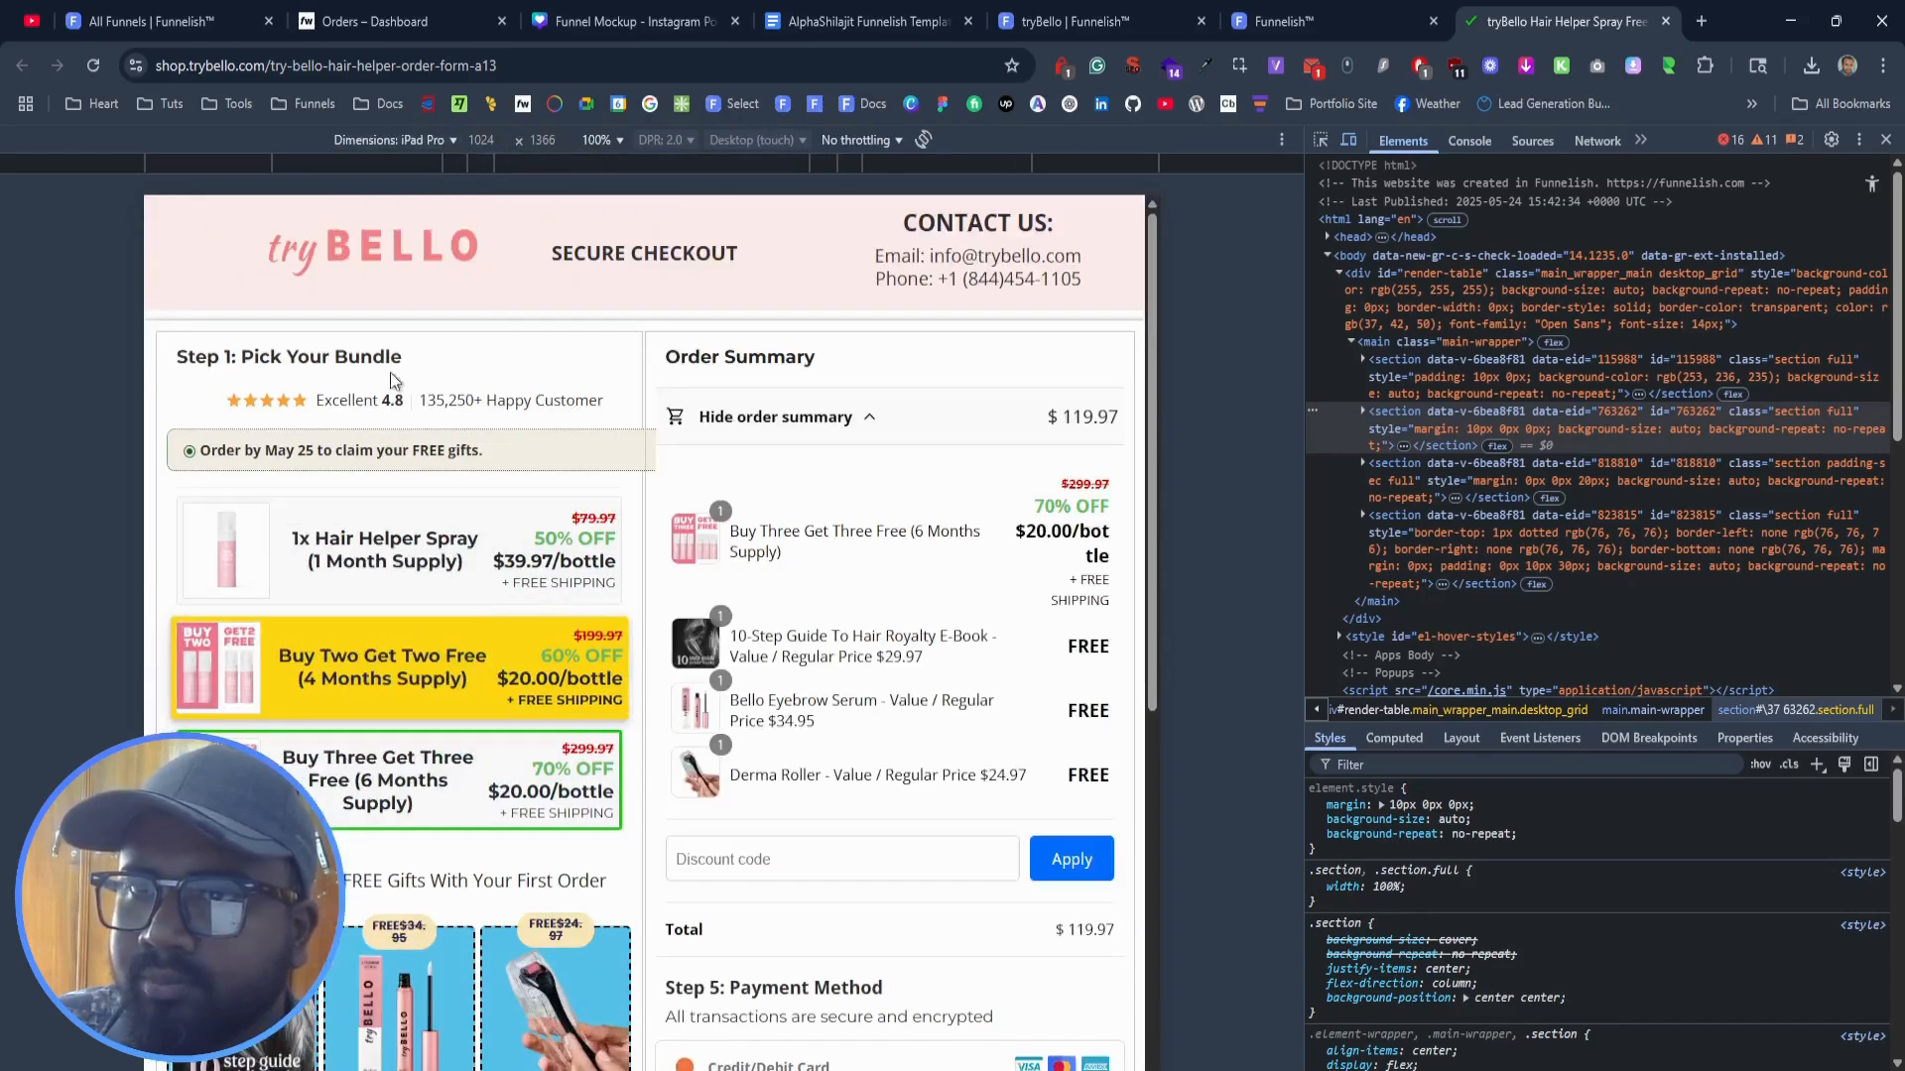
left_click(426, 480)
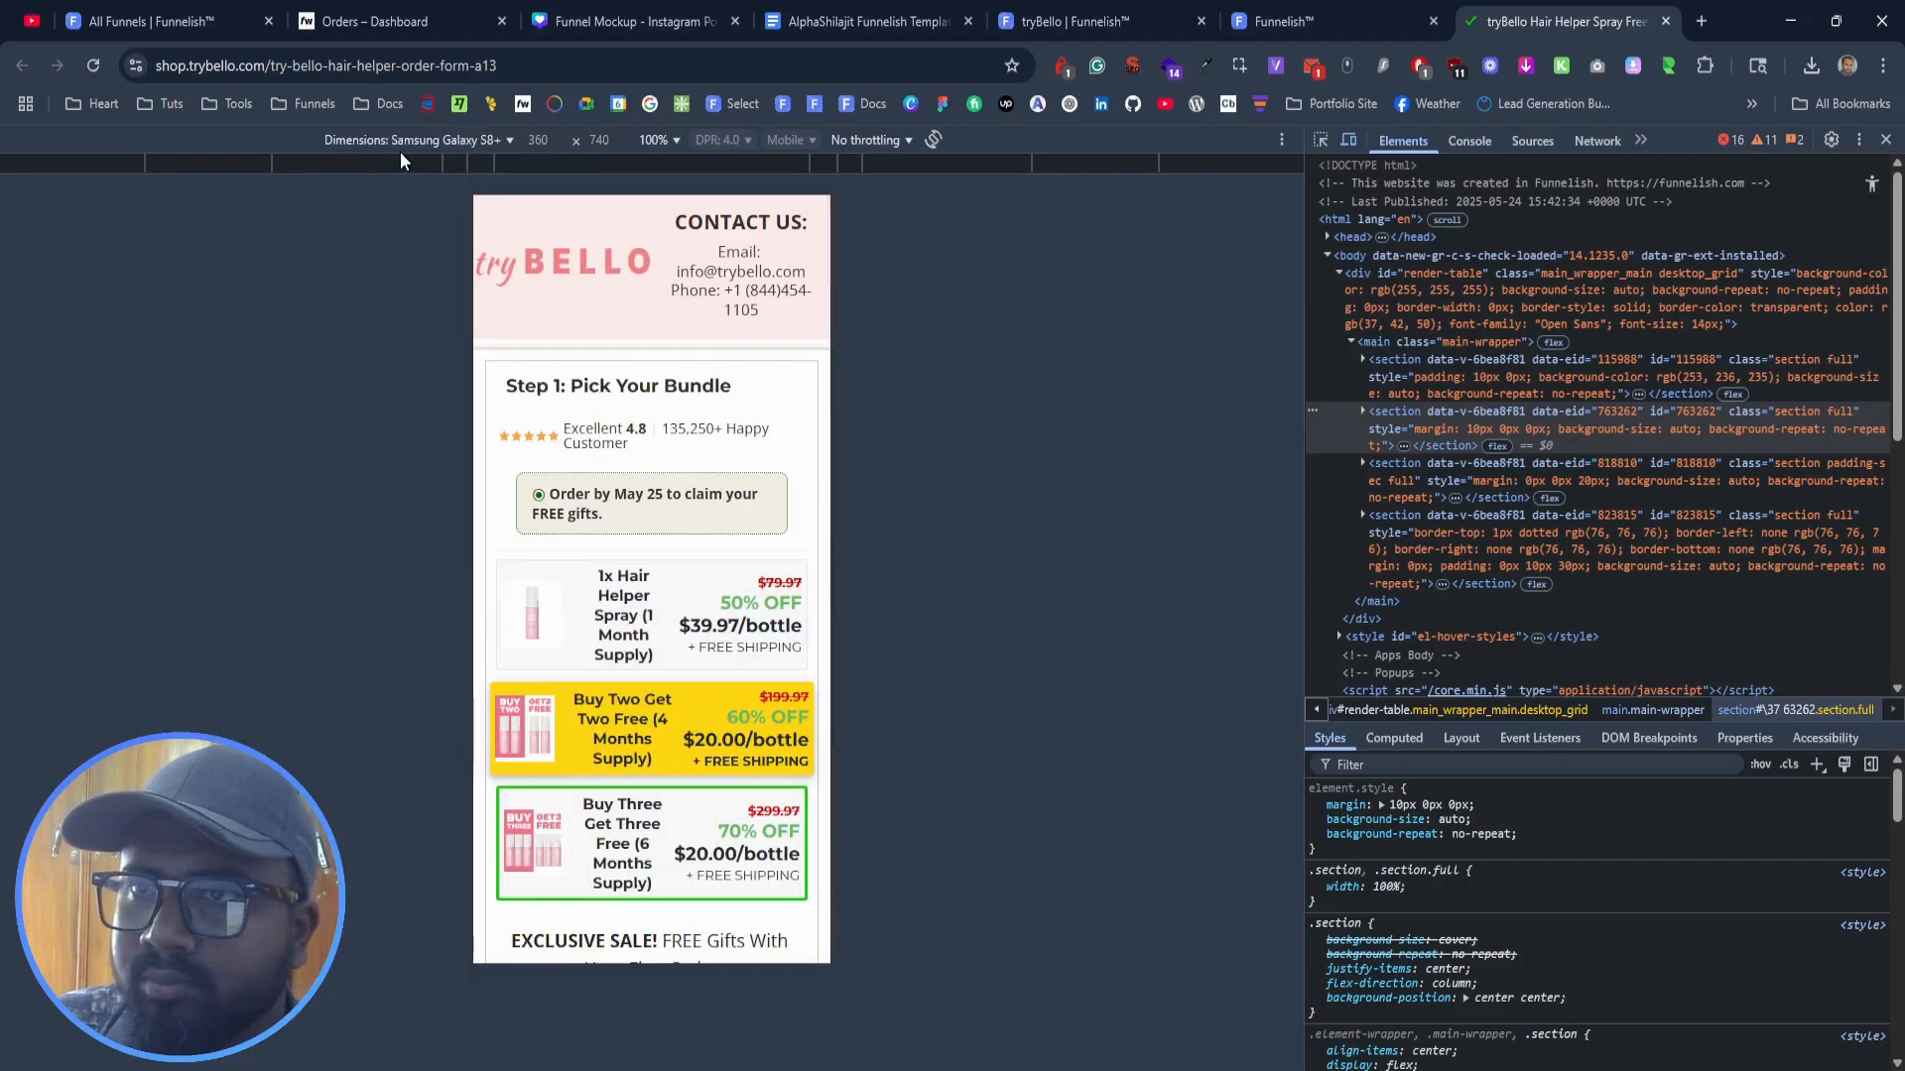
left_click(407, 352)
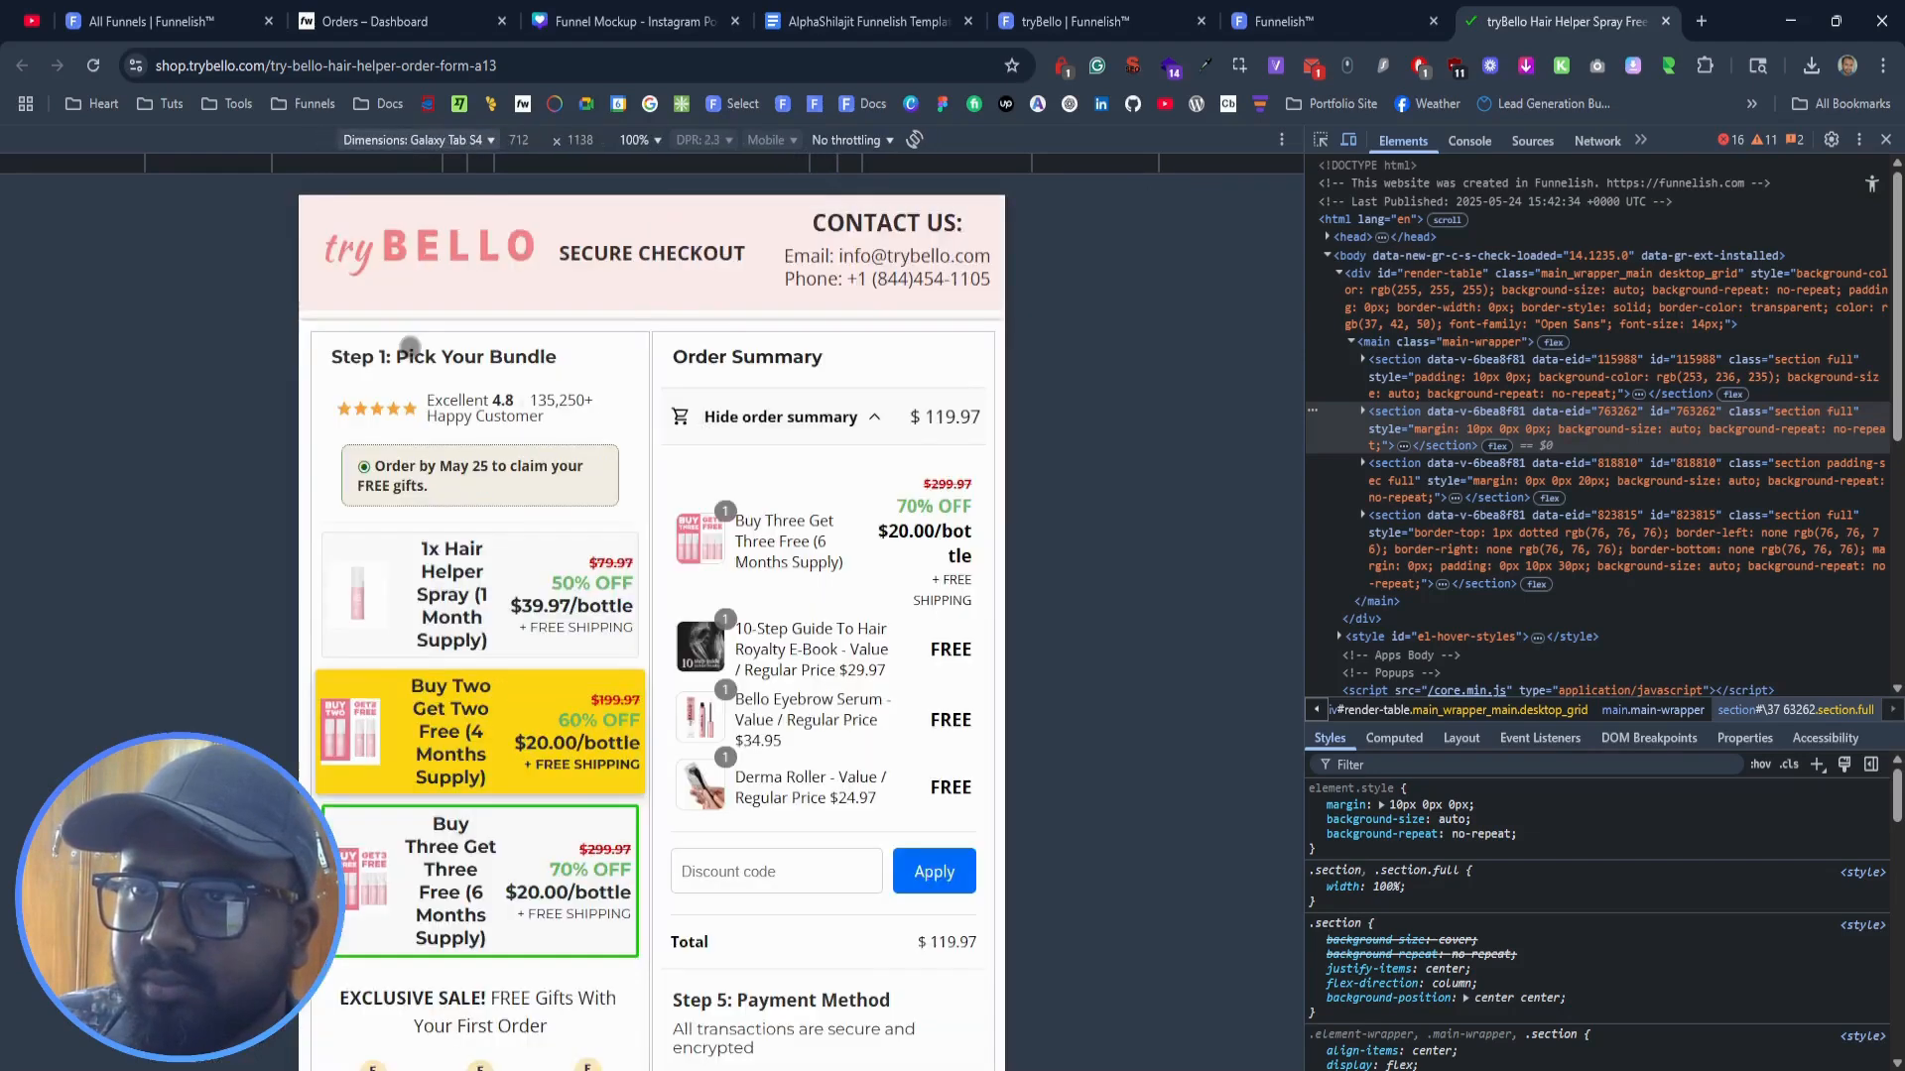
Step: Preview the order form as iPhone SE and iPhone 14 Pro Max, return to the desktop view and examine the header's three-part layout
left_click(449, 145)
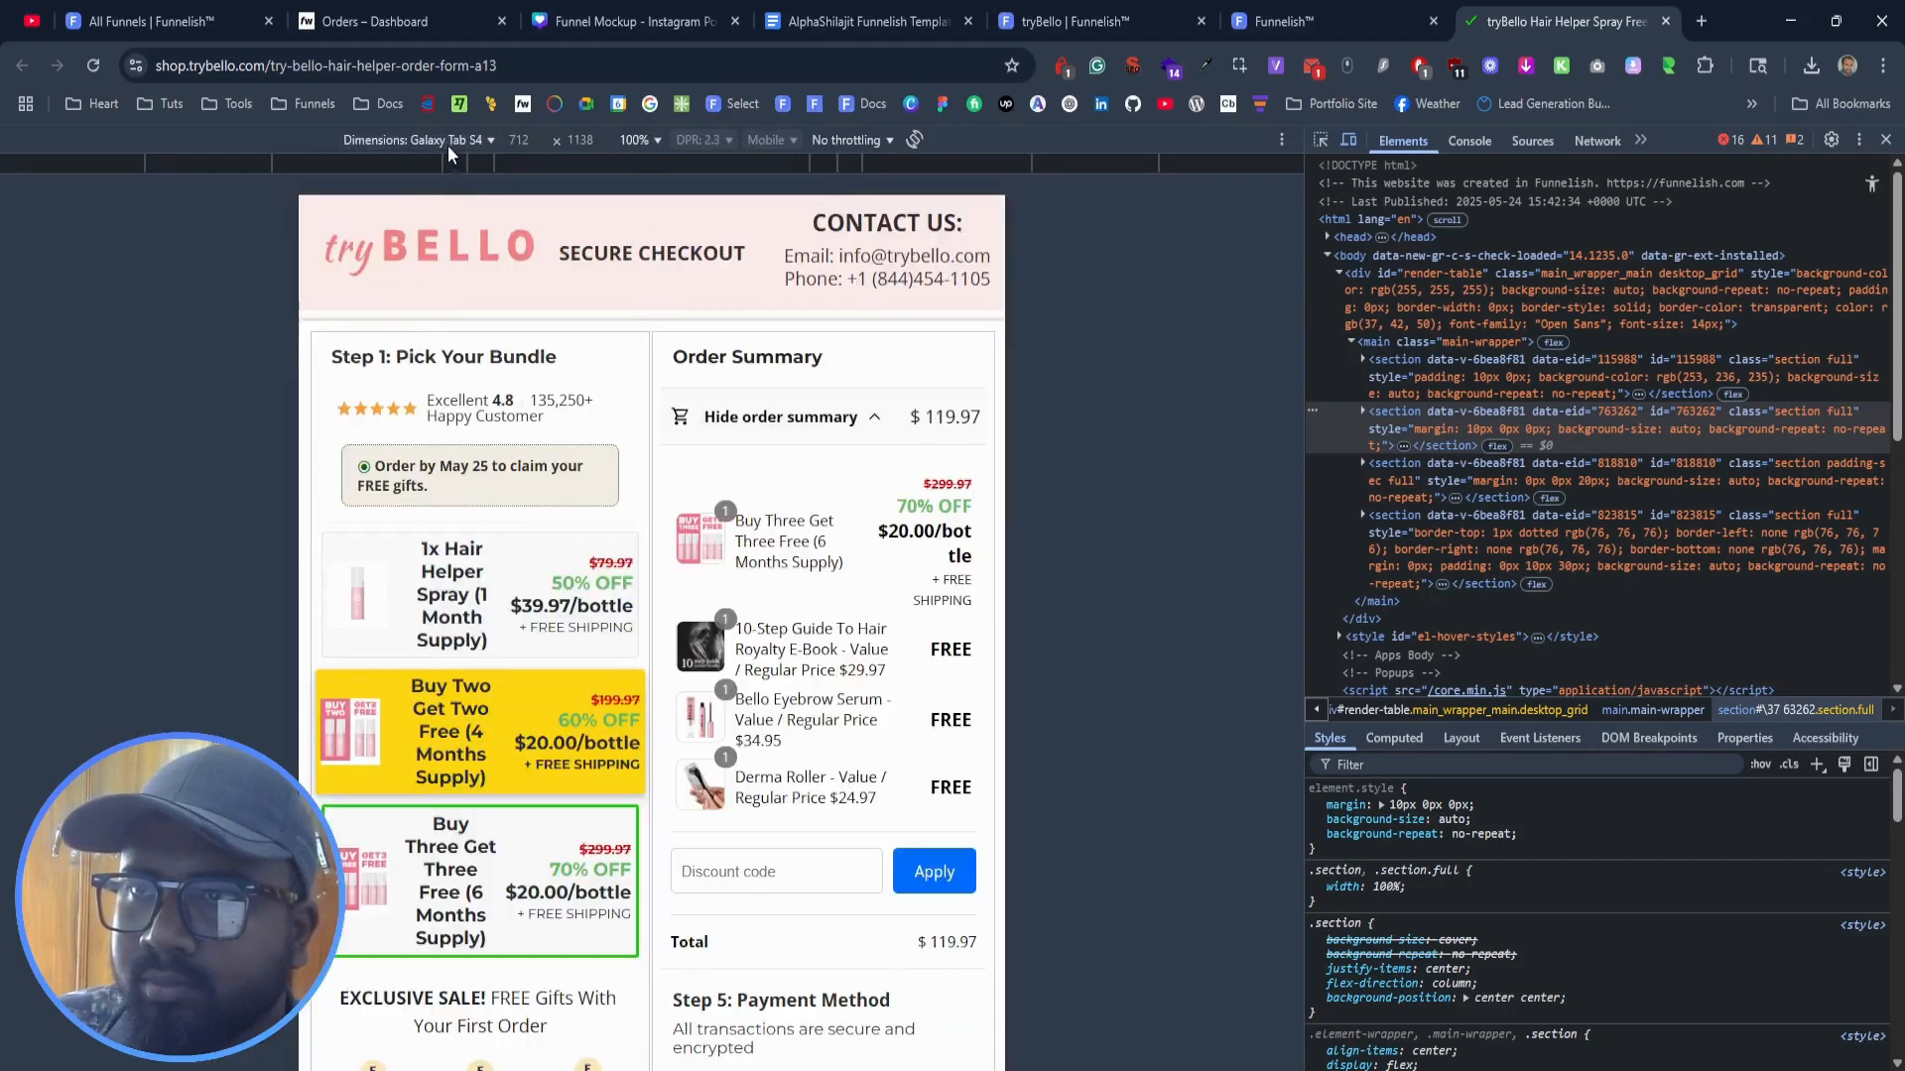
left_click(451, 377)
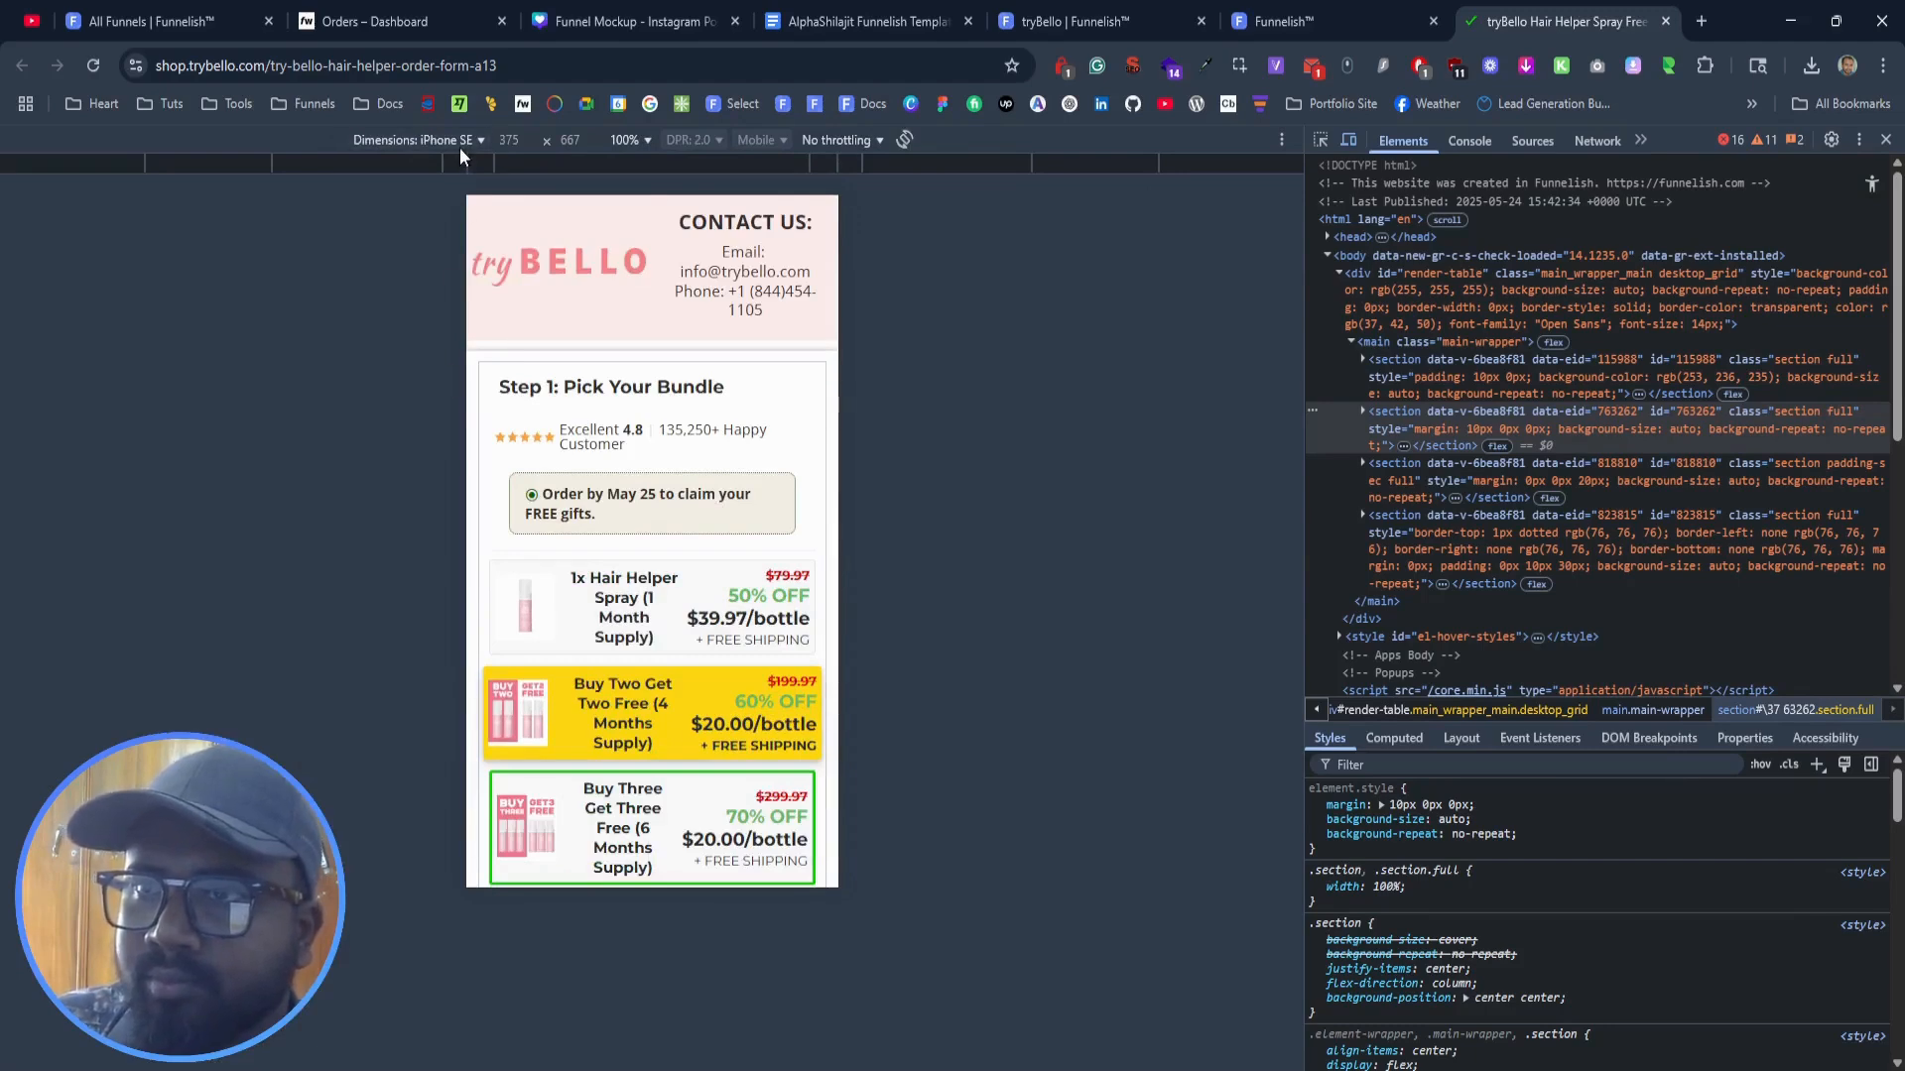
left_click(449, 459)
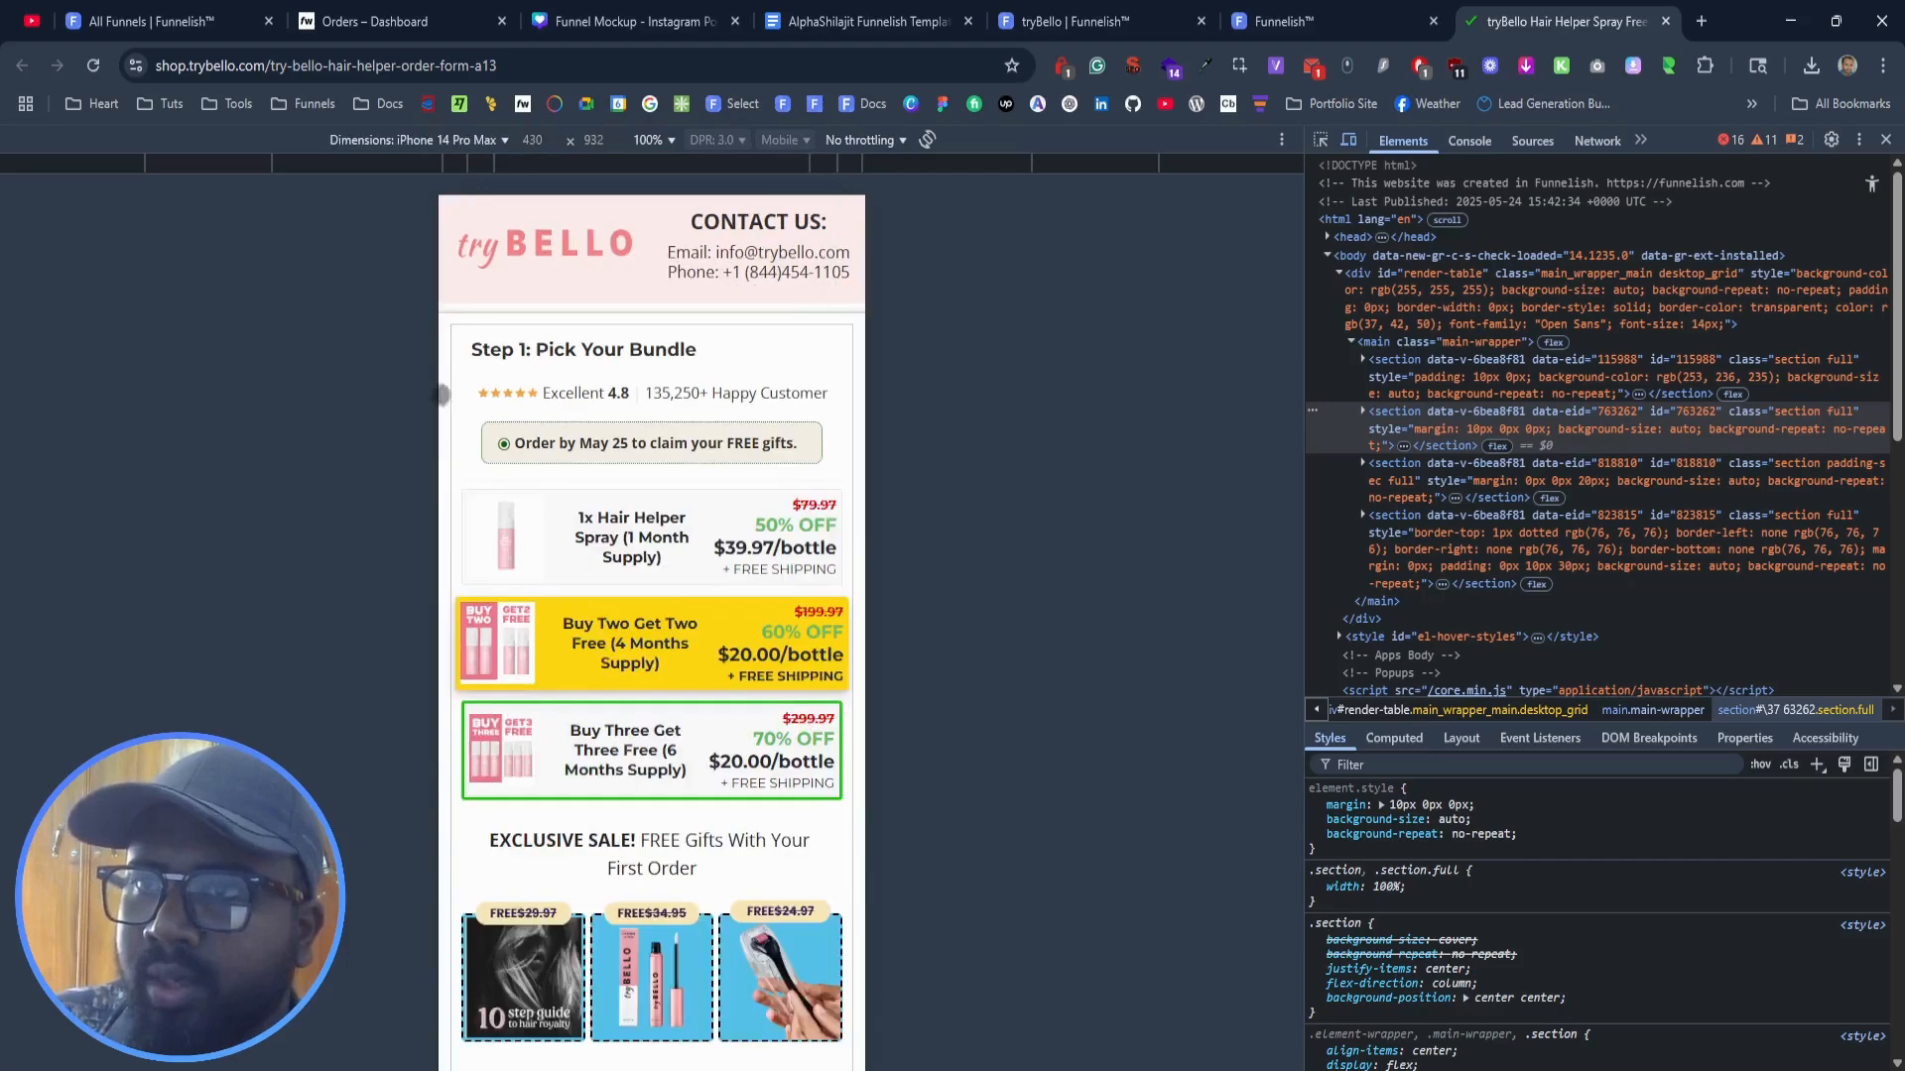
left_click(1348, 140)
left_click_drag(480, 220, 1107, 206)
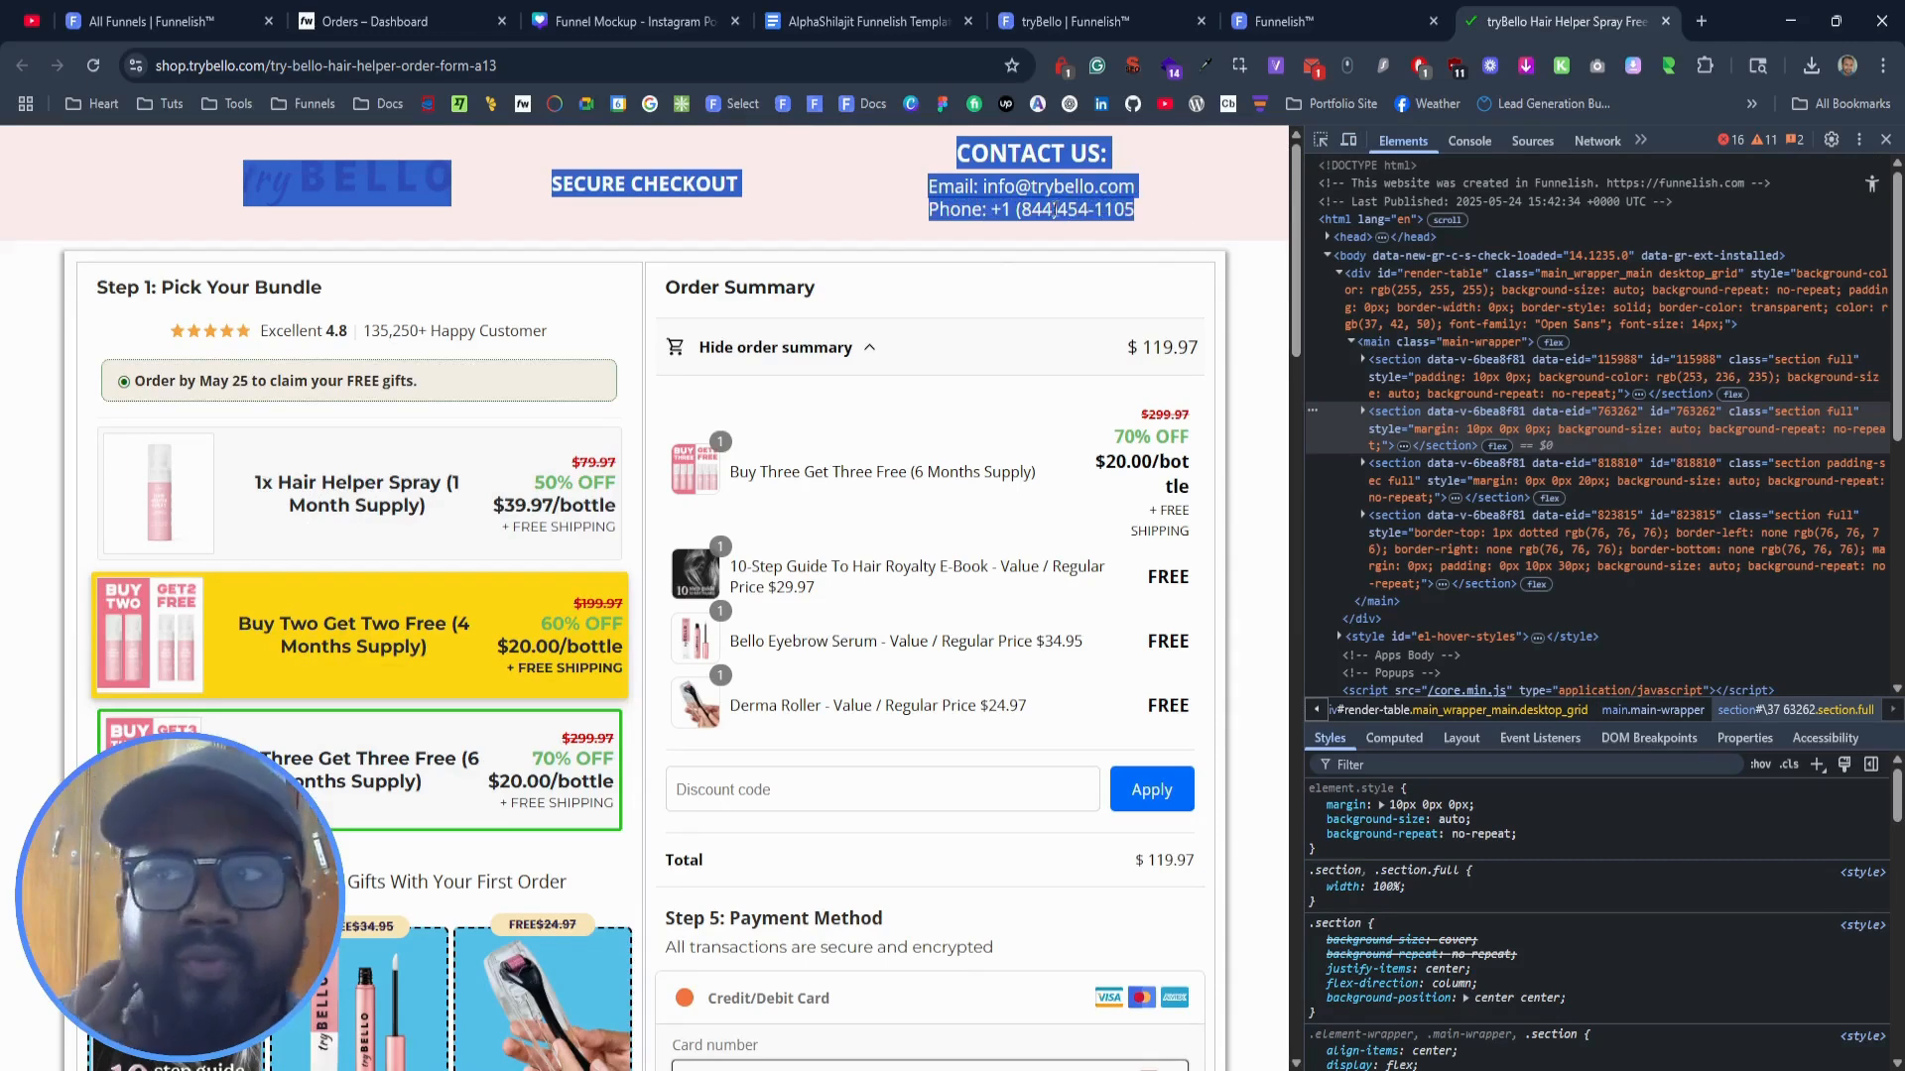
left_click(879, 179)
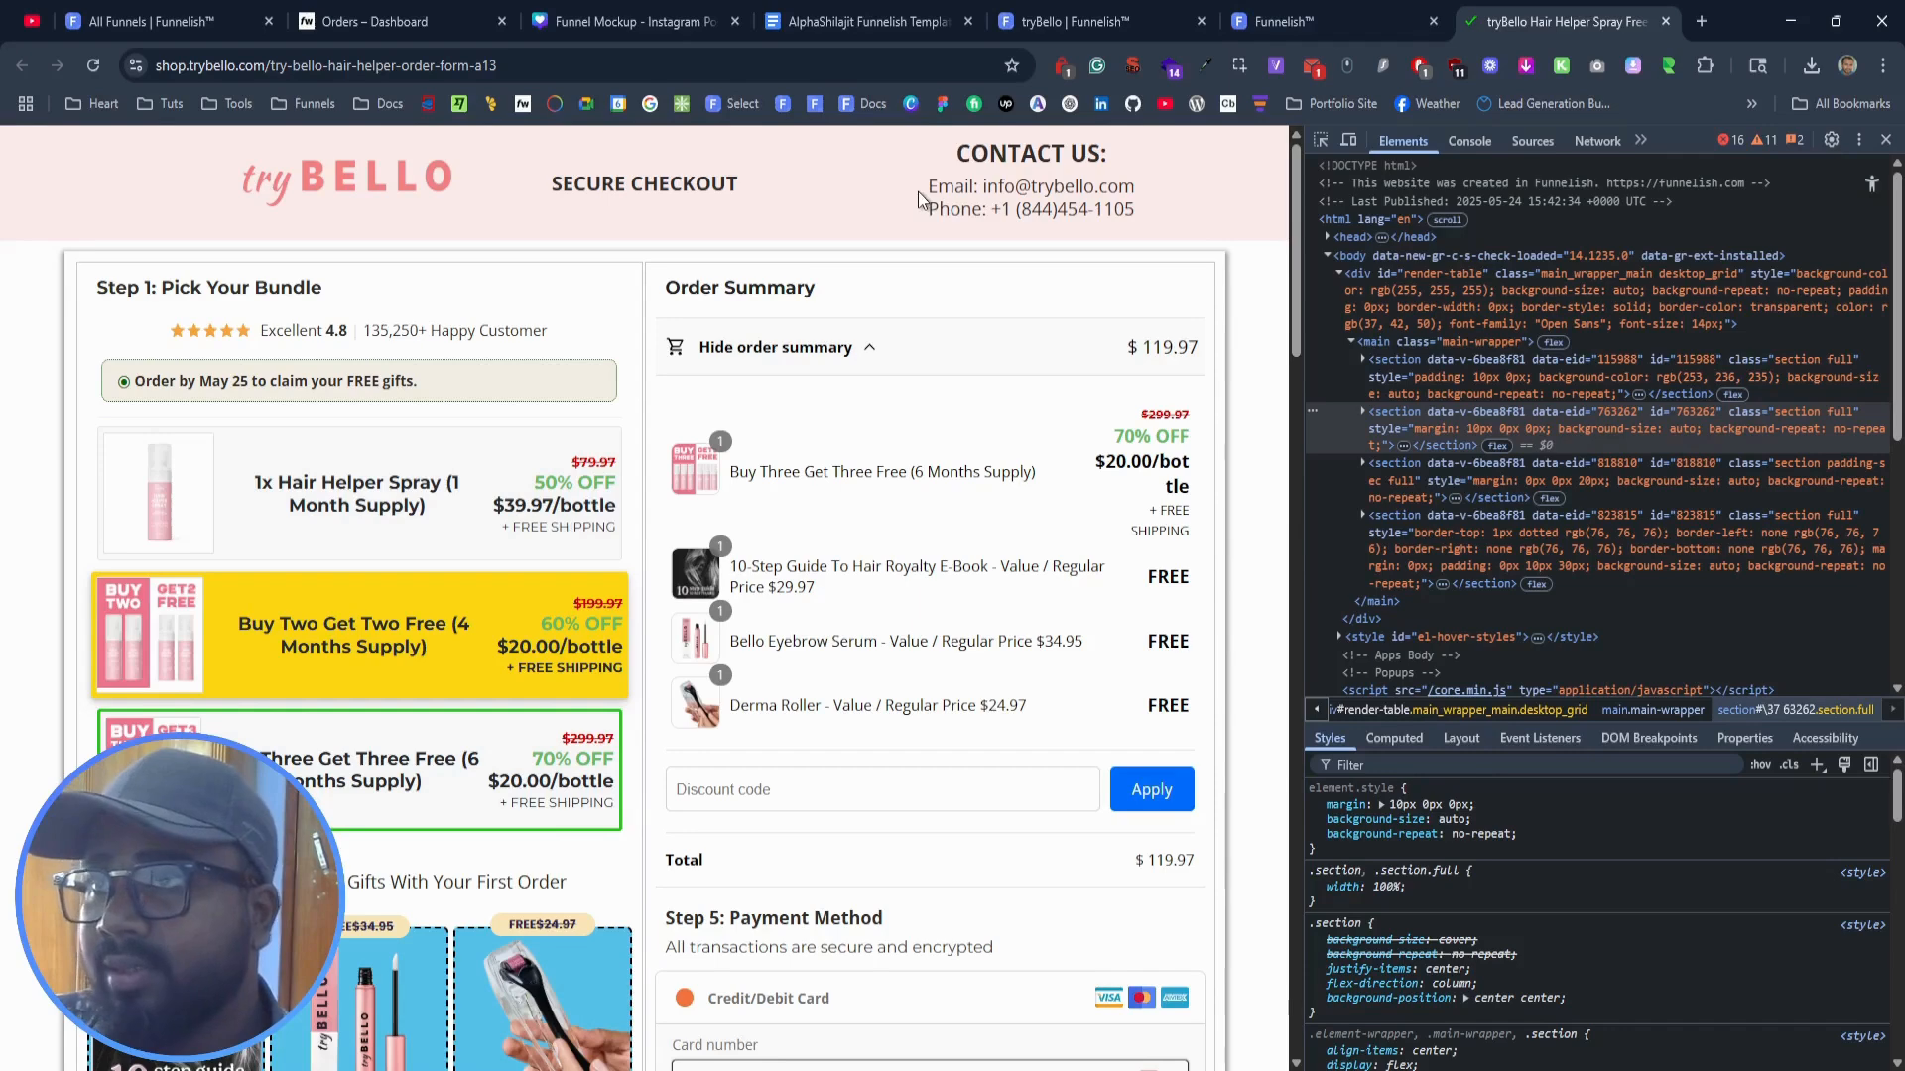
Step: Switch back to the Funnelish page editor and add a one-column row to the empty first section
left_click(1324, 21)
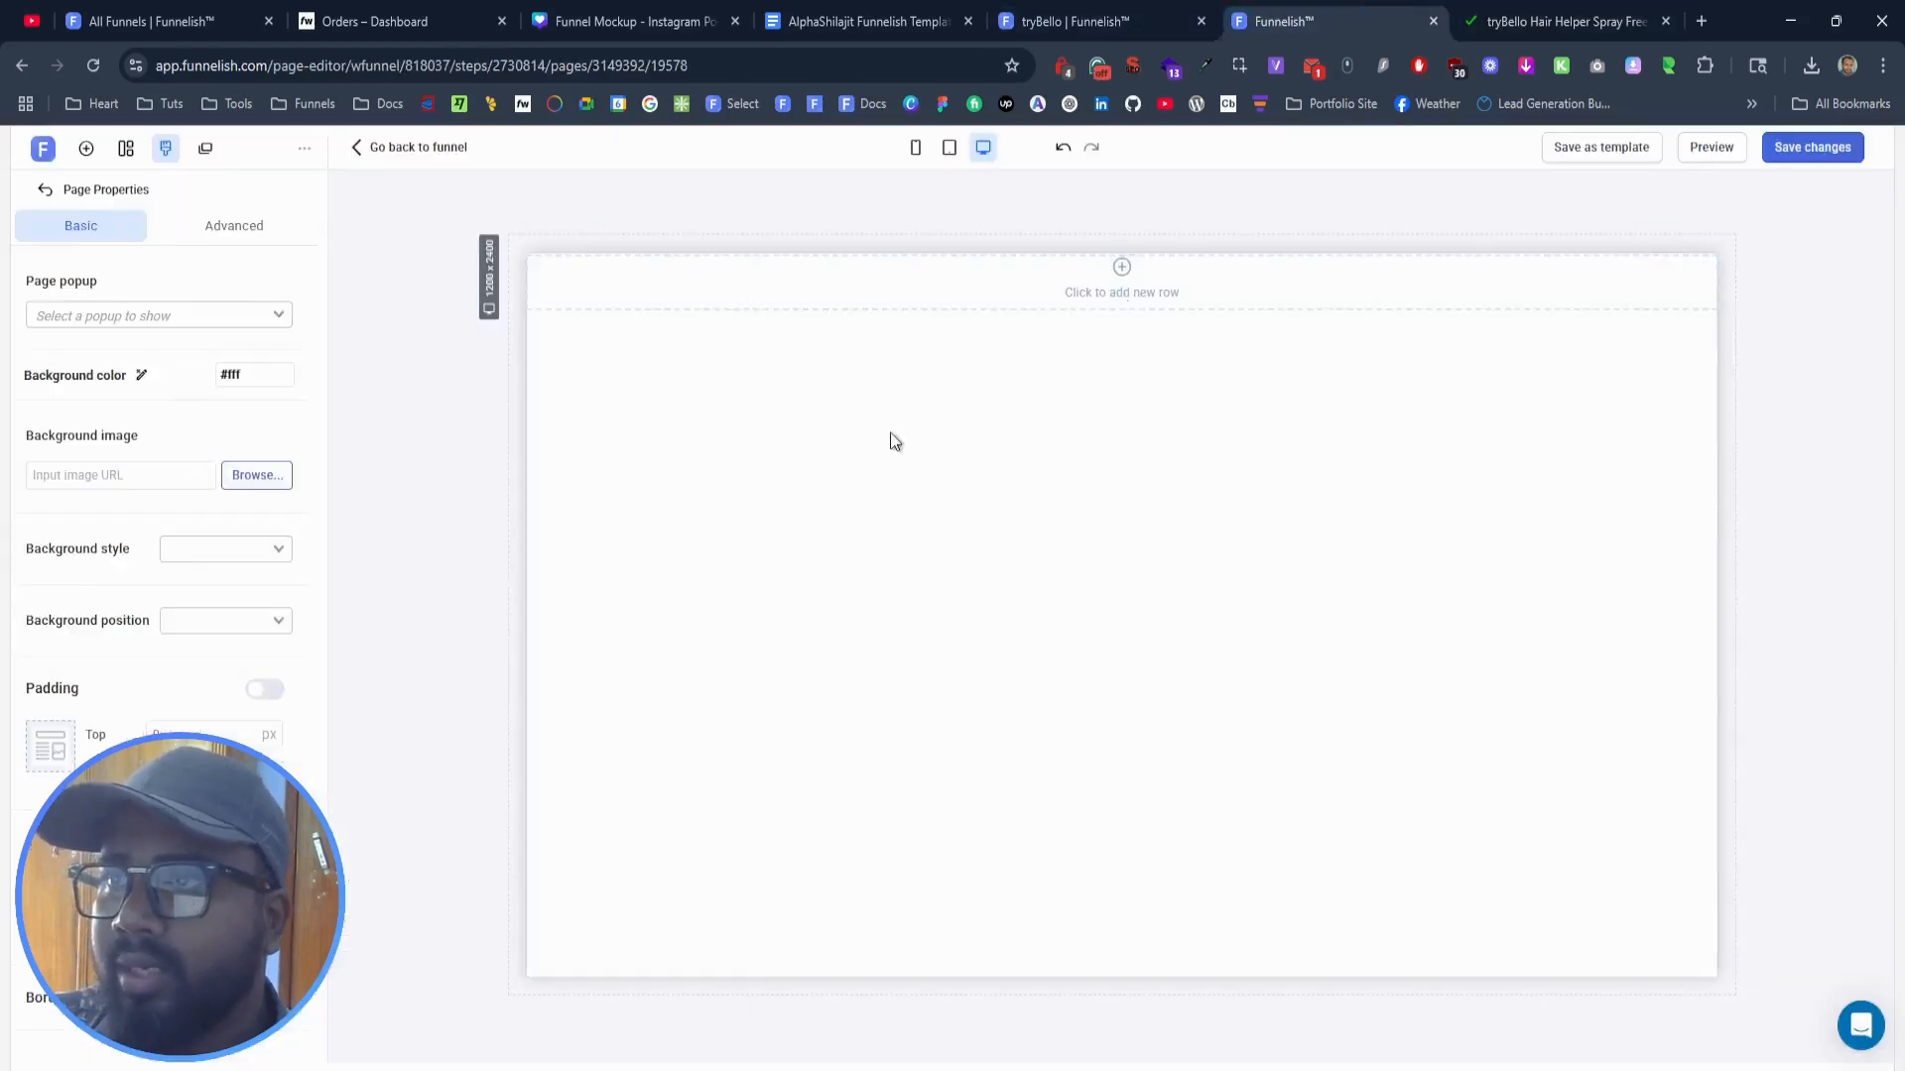
left_click(1101, 287)
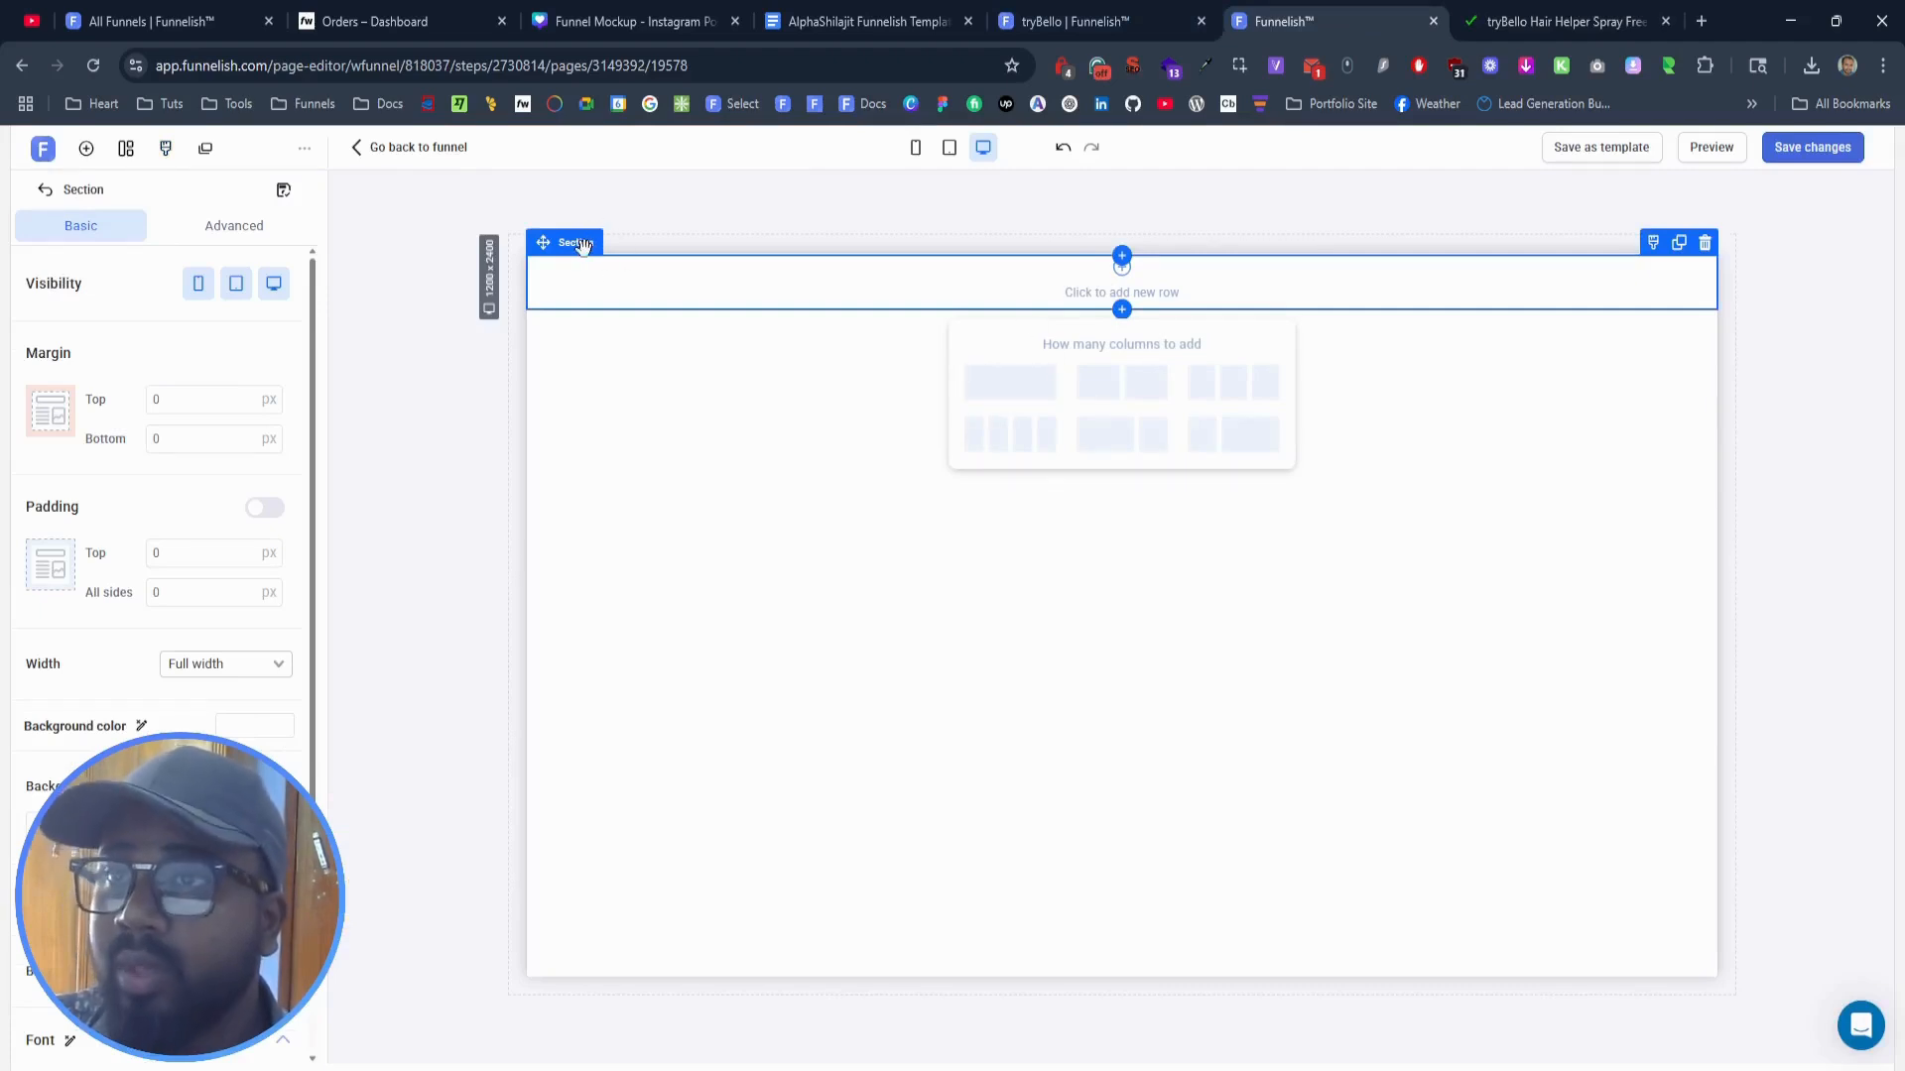
left_click(996, 401)
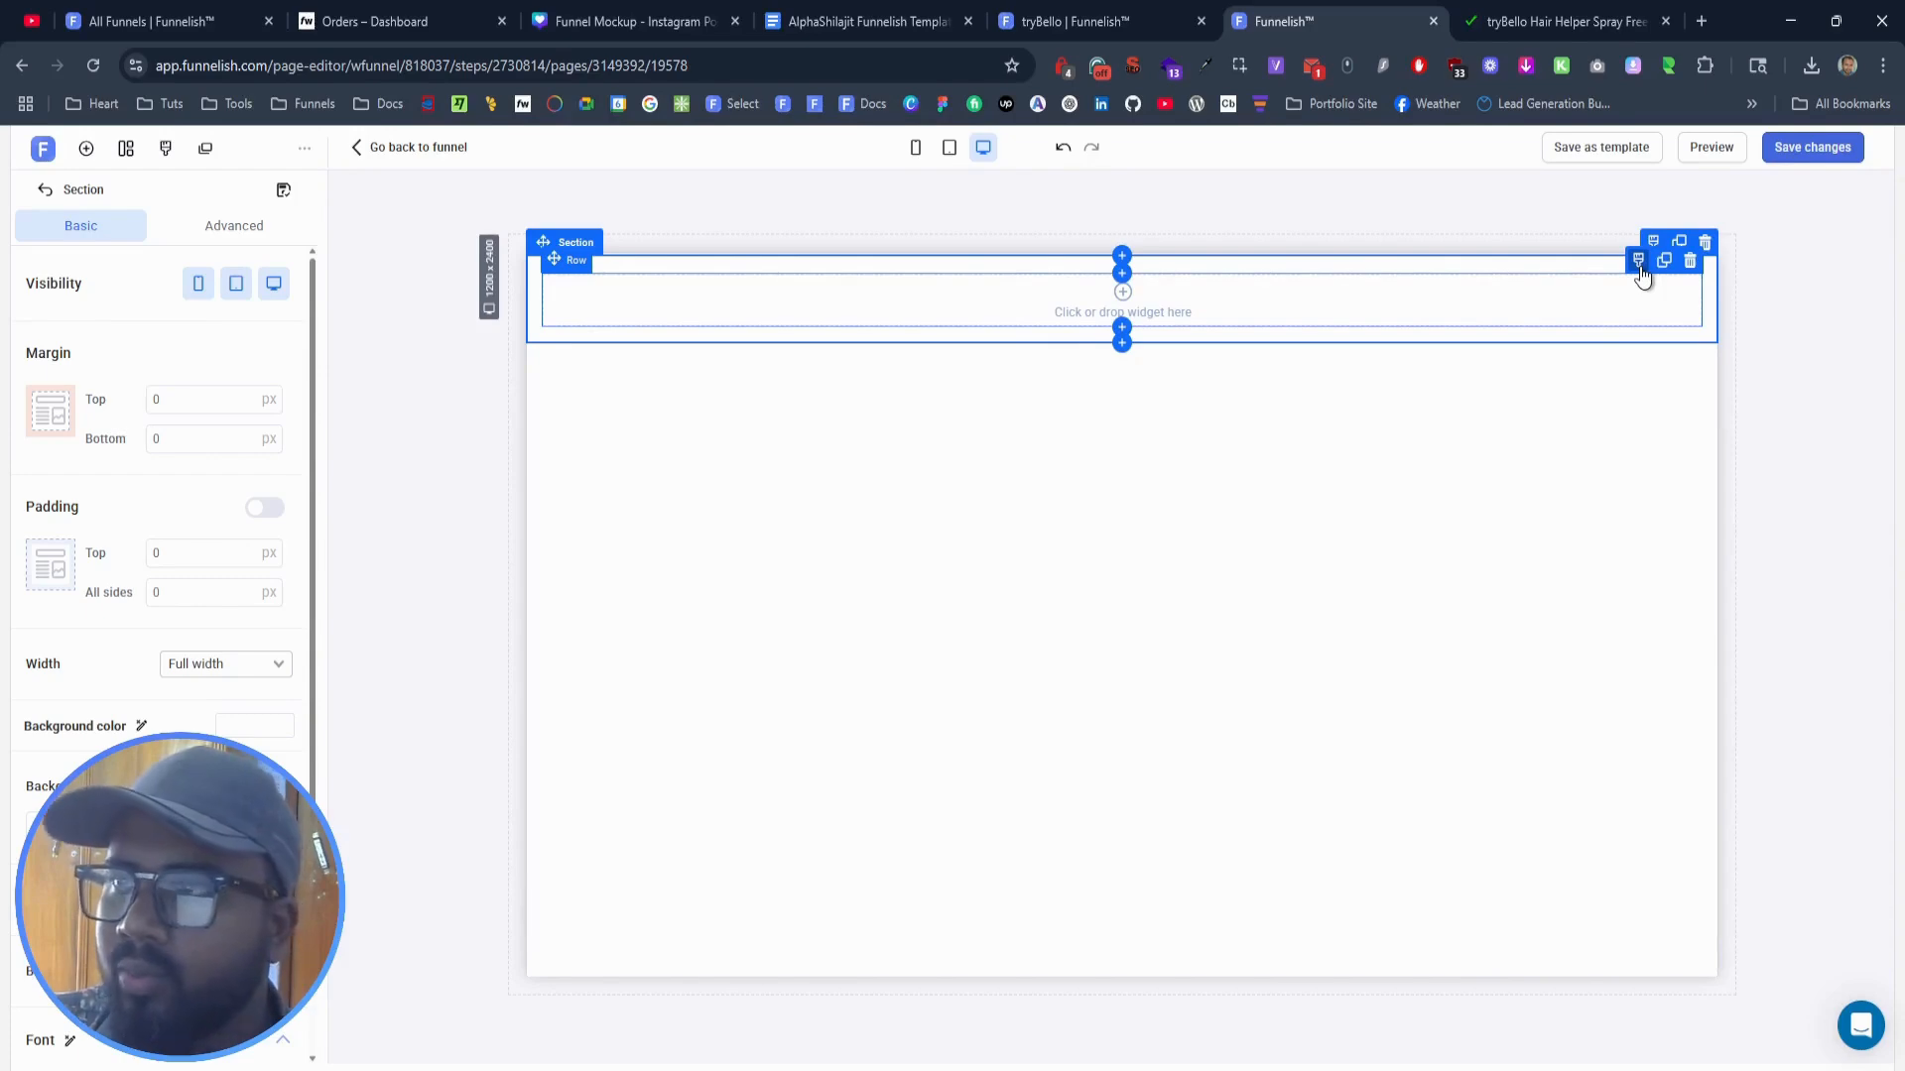
Step: Inspect the header background color on the tryBello order form and set the Funnelish section's background color to FDECEB
left_click(1566, 21)
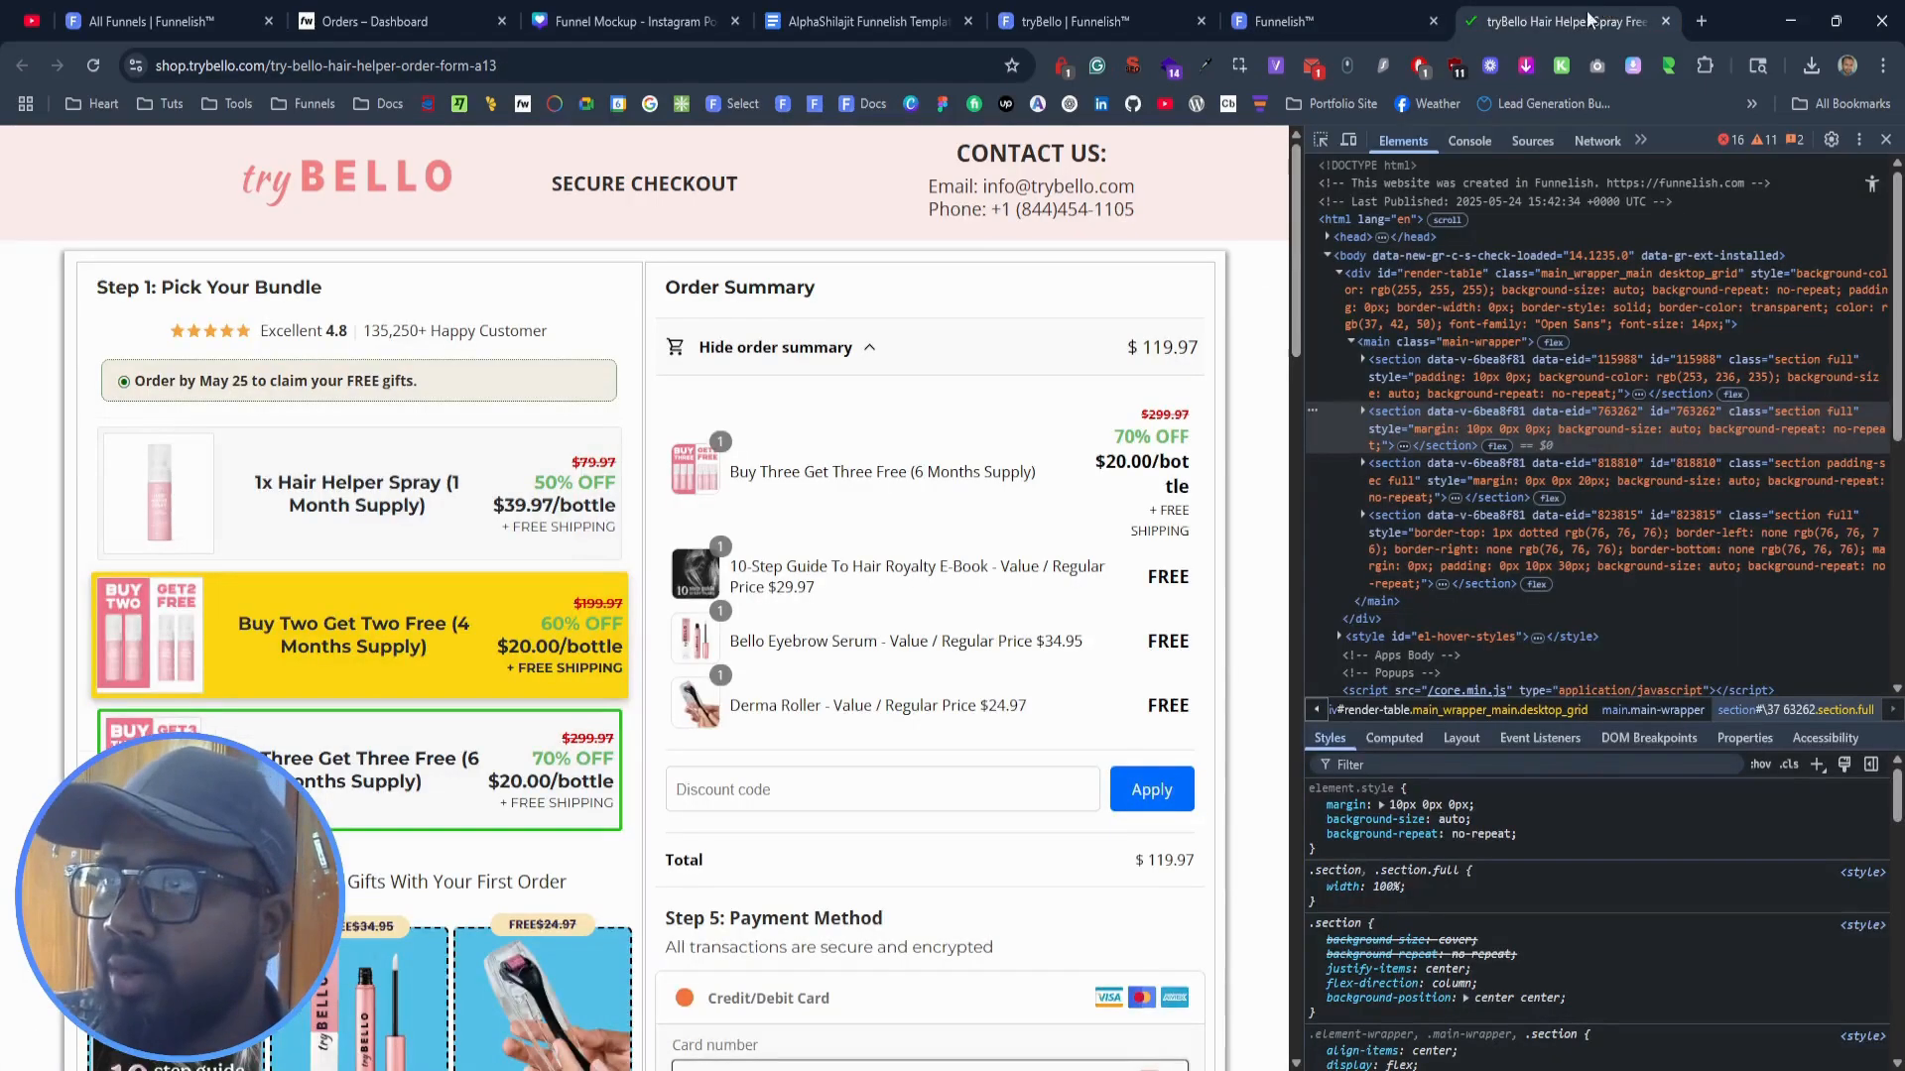
left_click(1277, 204)
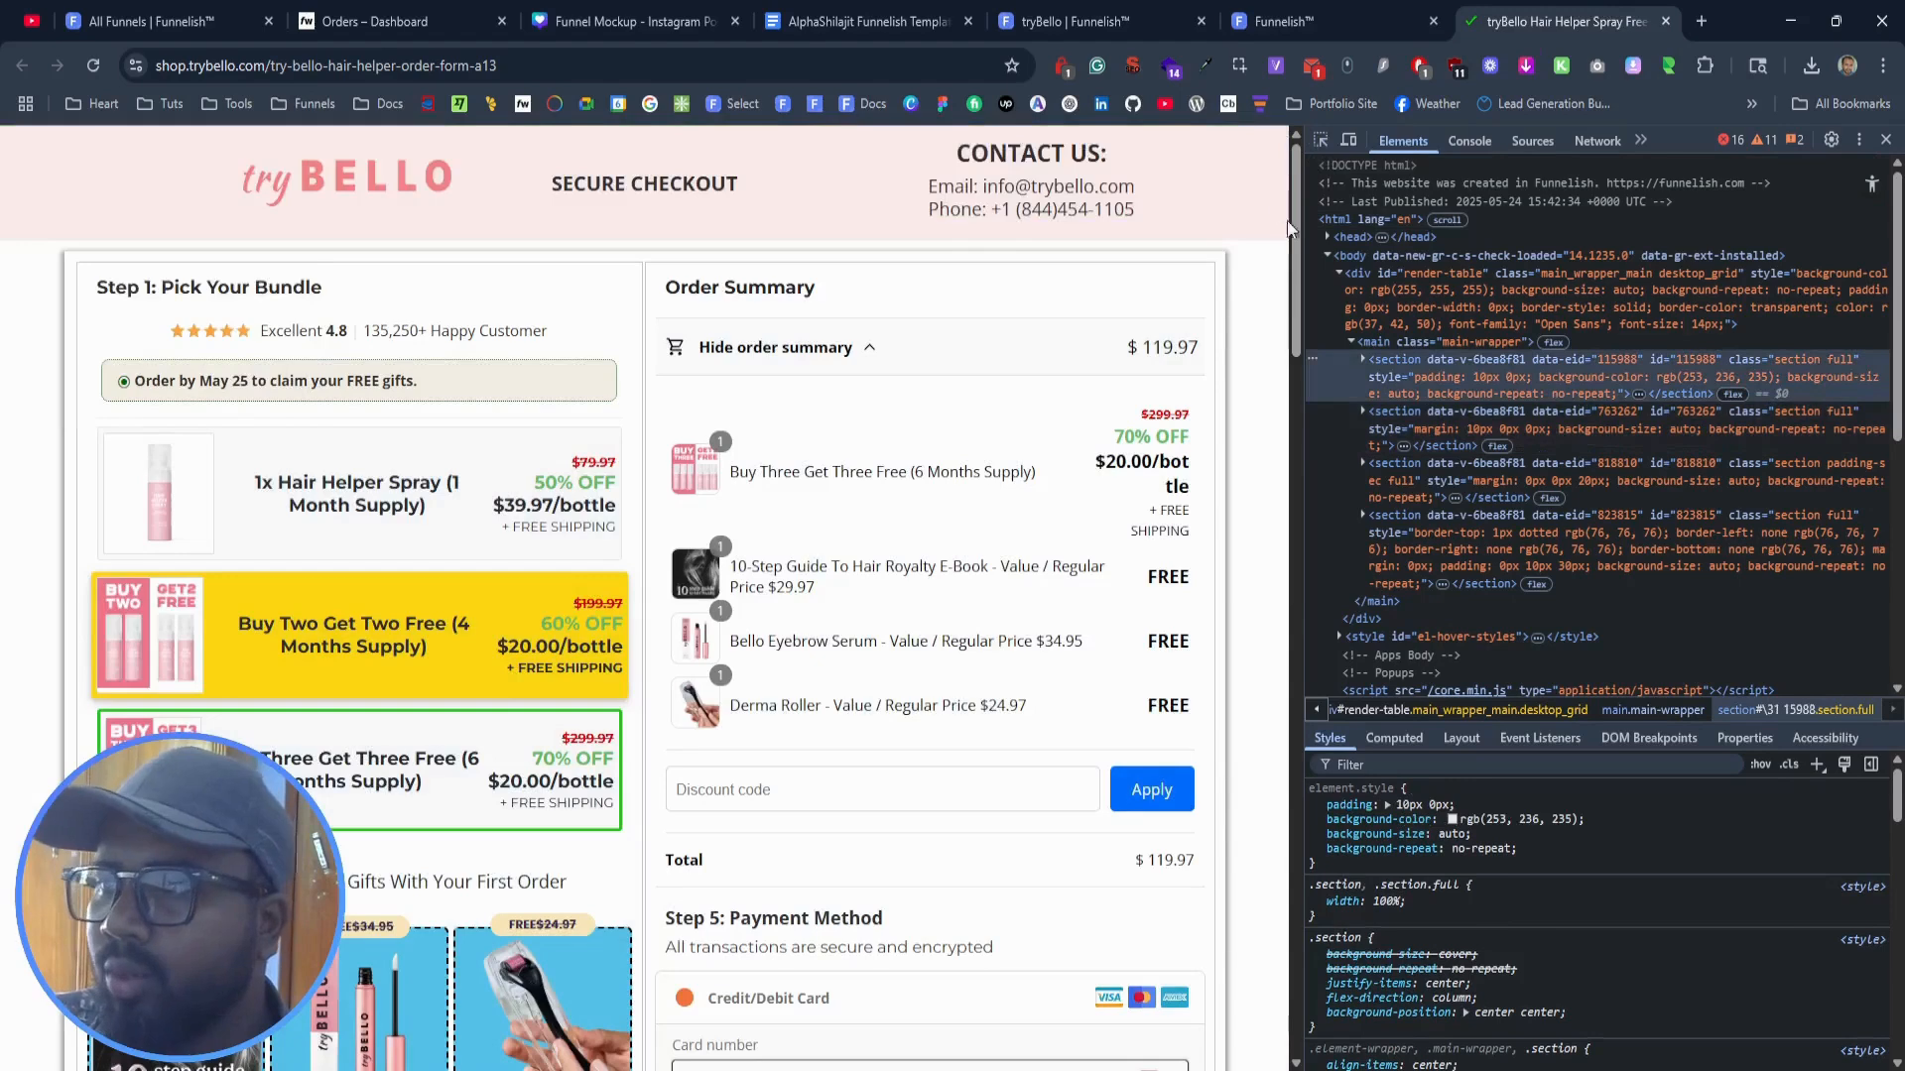
left_click(1518, 819)
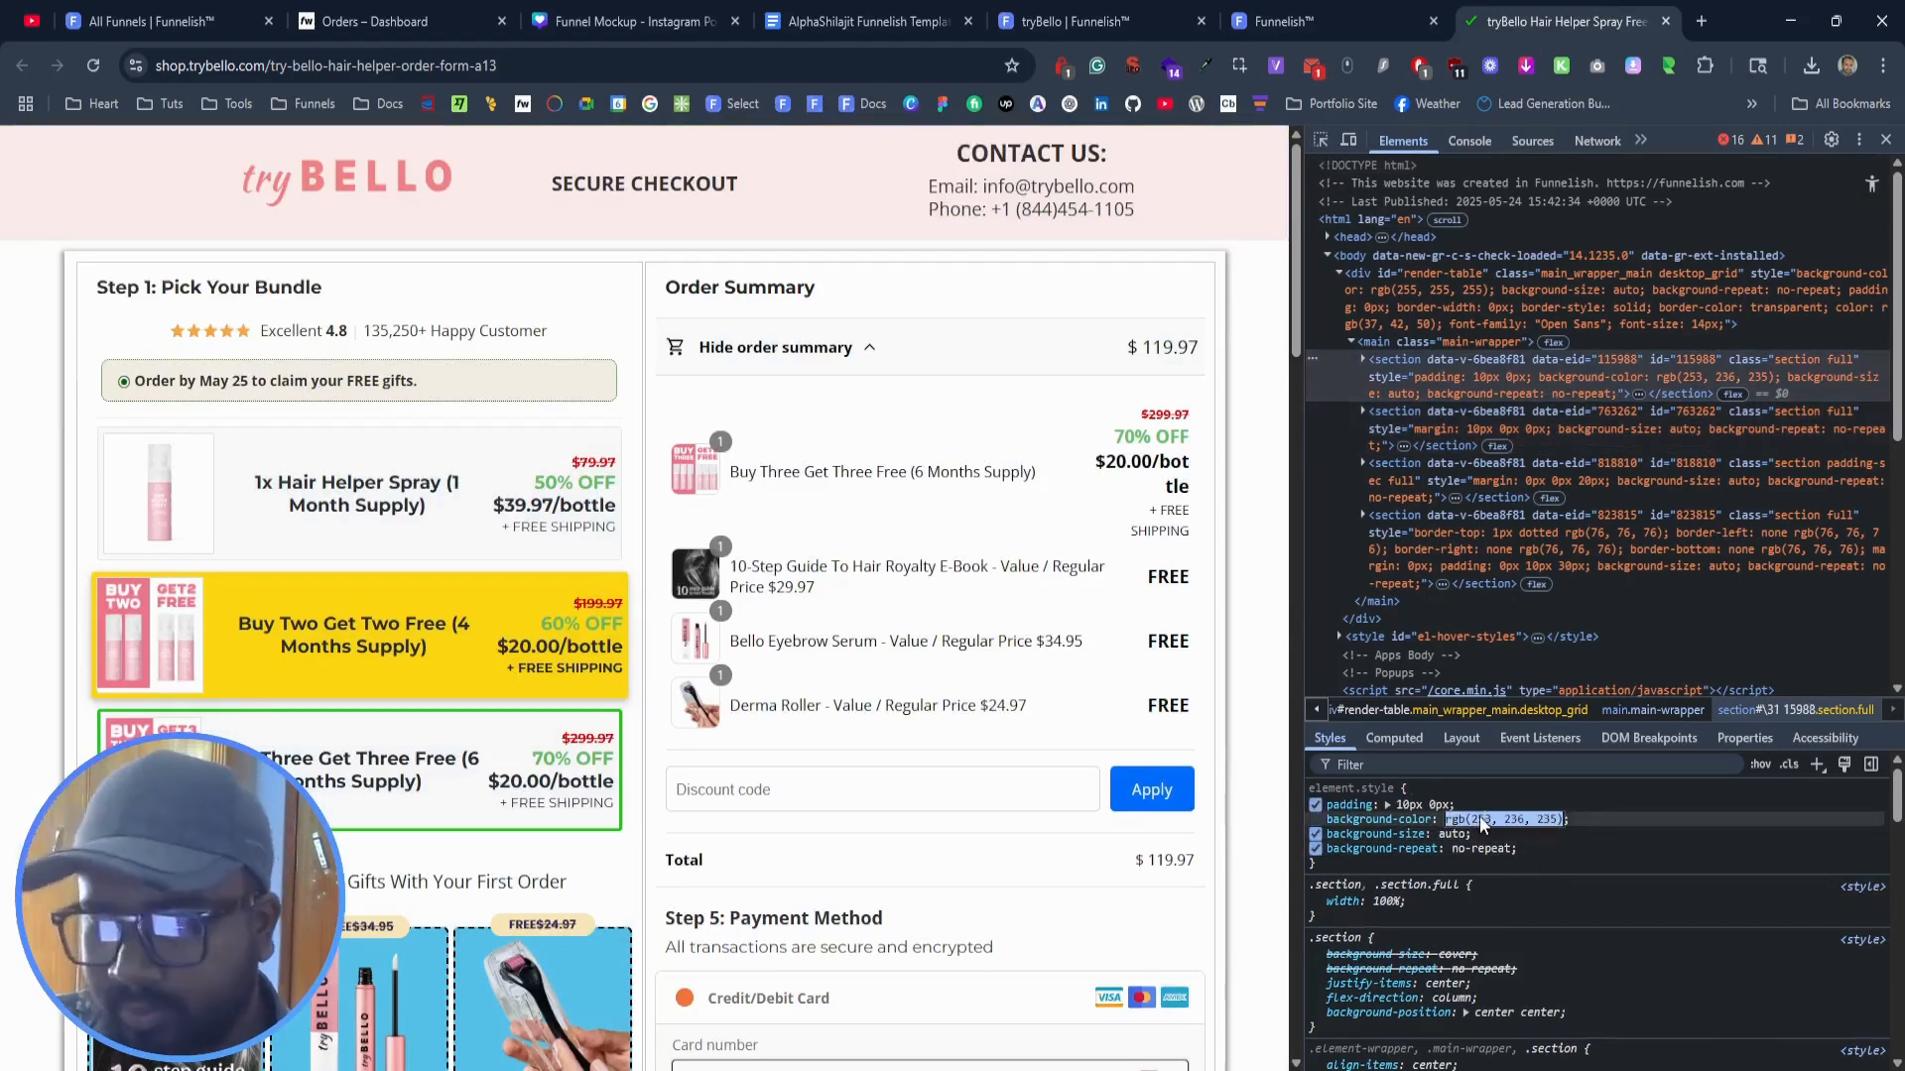
left_click(1280, 21)
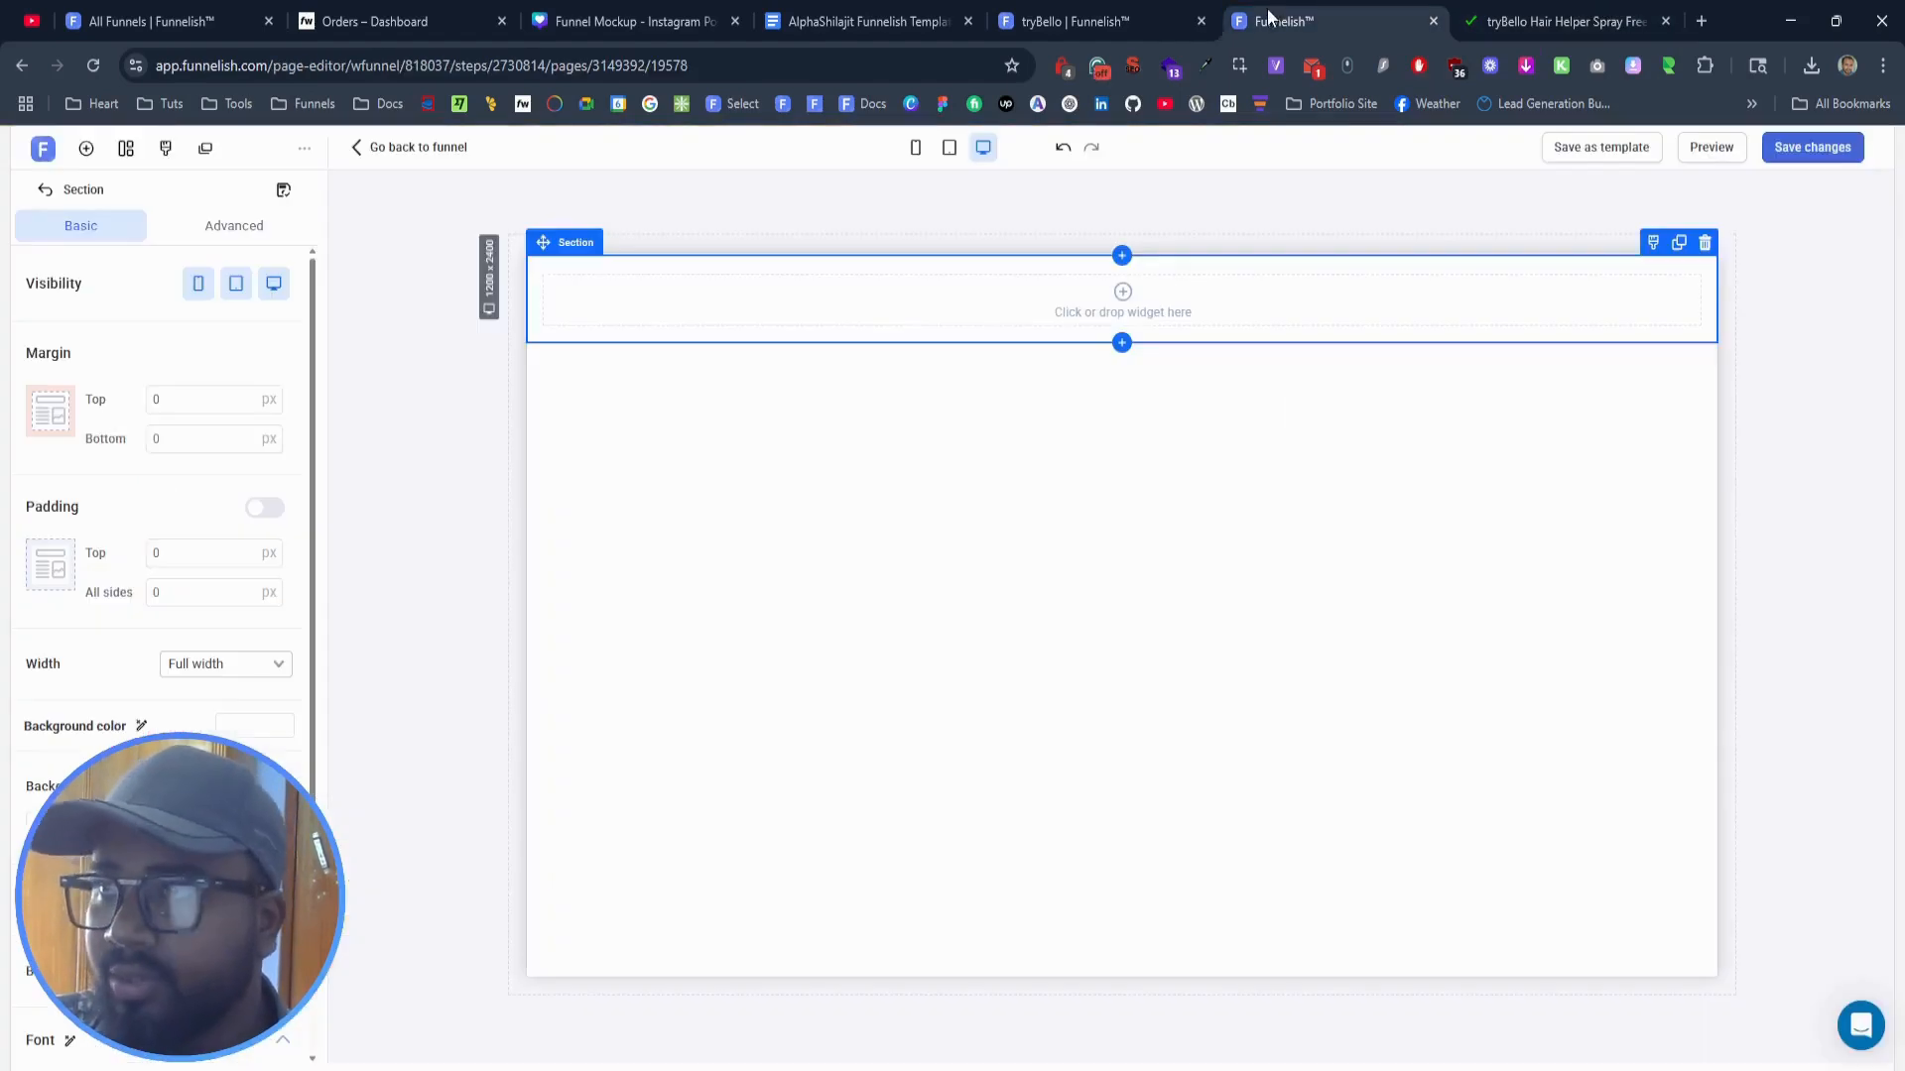
left_click(254, 725)
left_click(349, 637)
type("FDECEB")
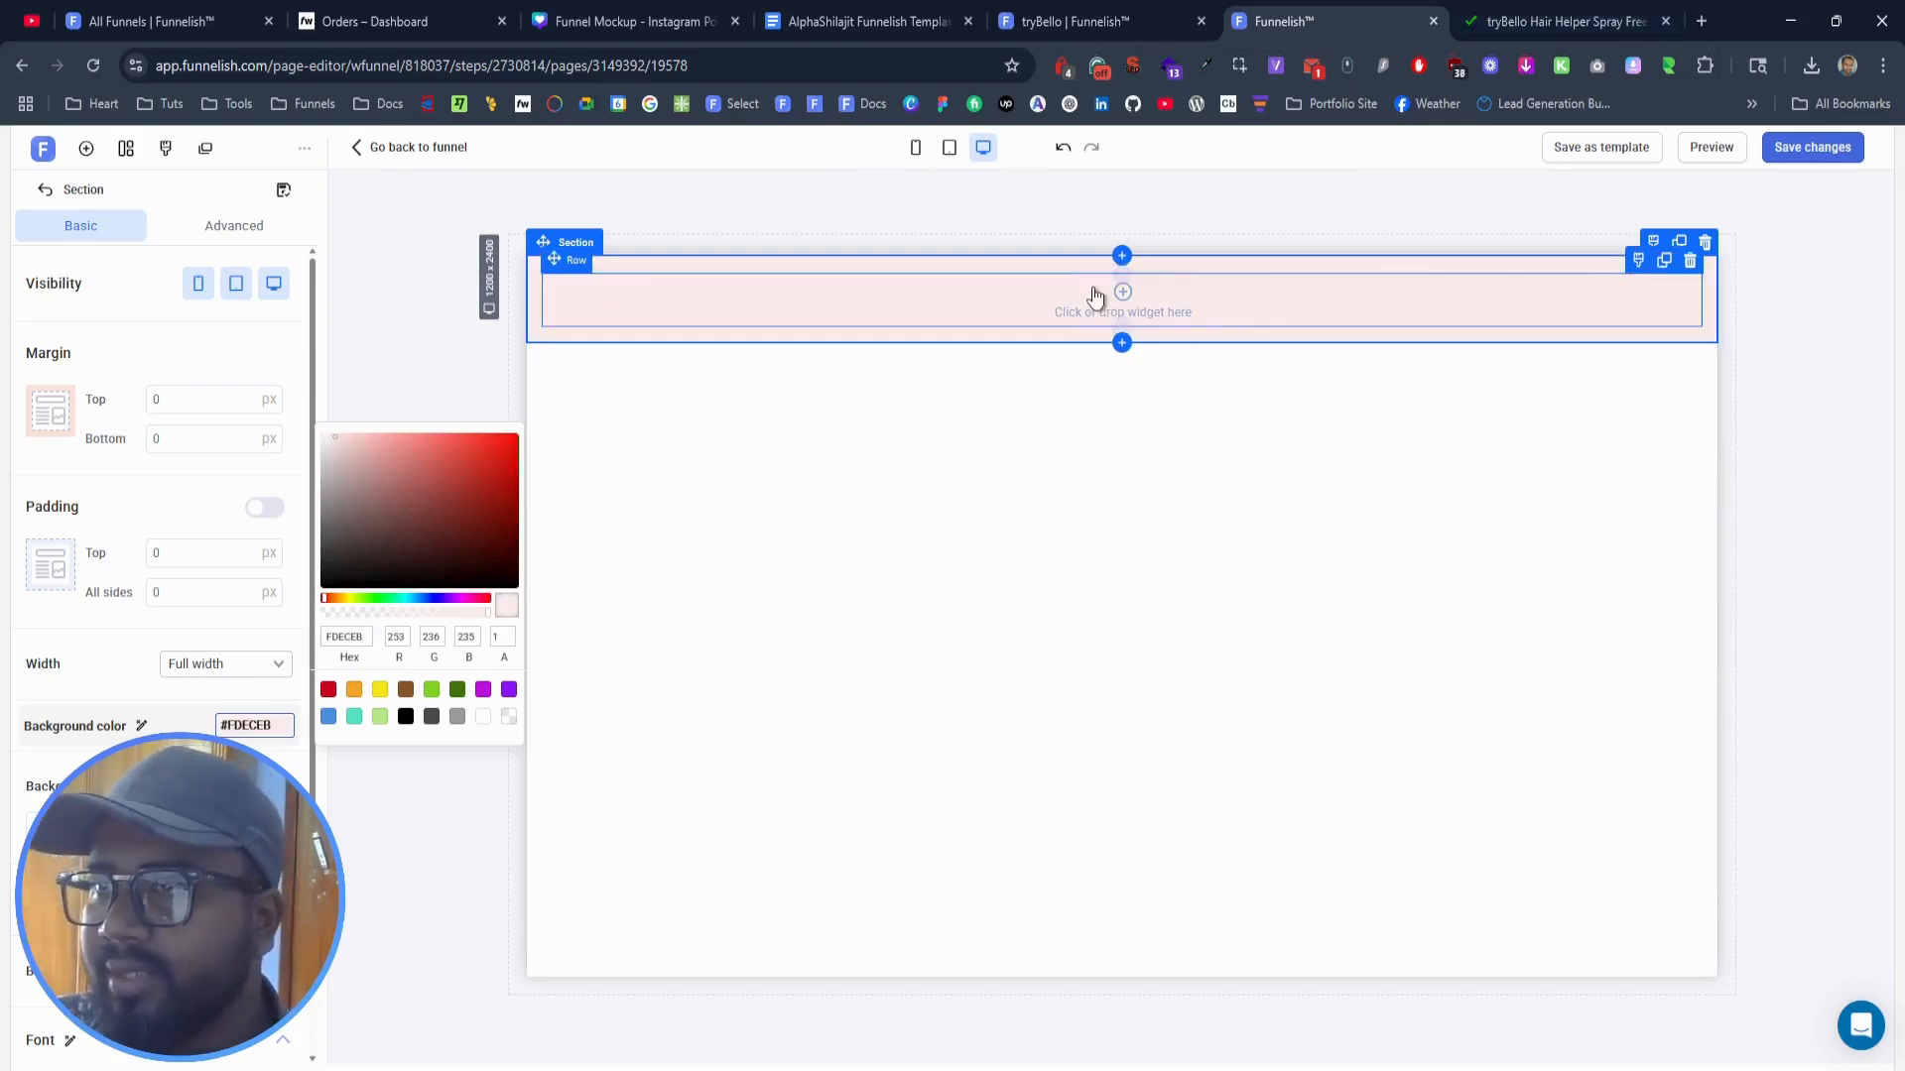
Step: Set the header row's top and all-sides padding to 10 px and save the page changes
left_click(1640, 270)
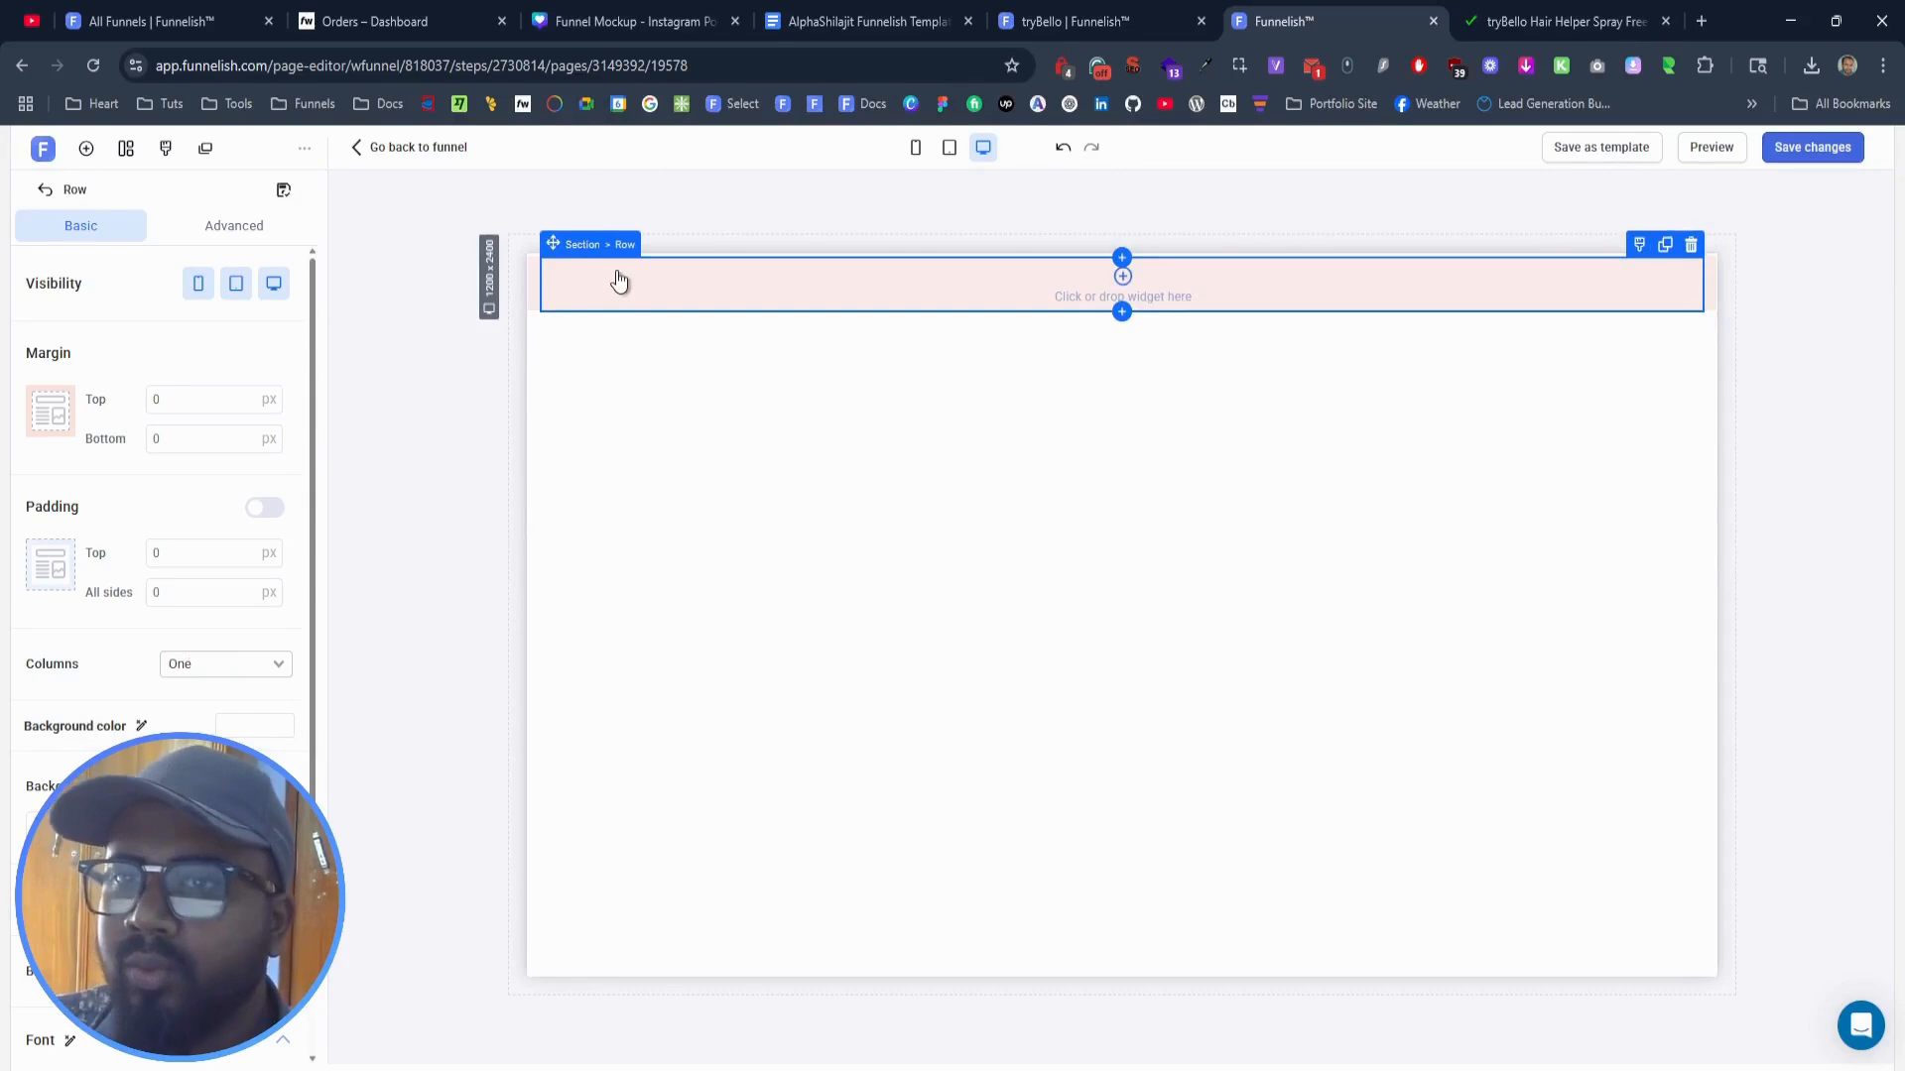
left_click(229, 593)
type("10")
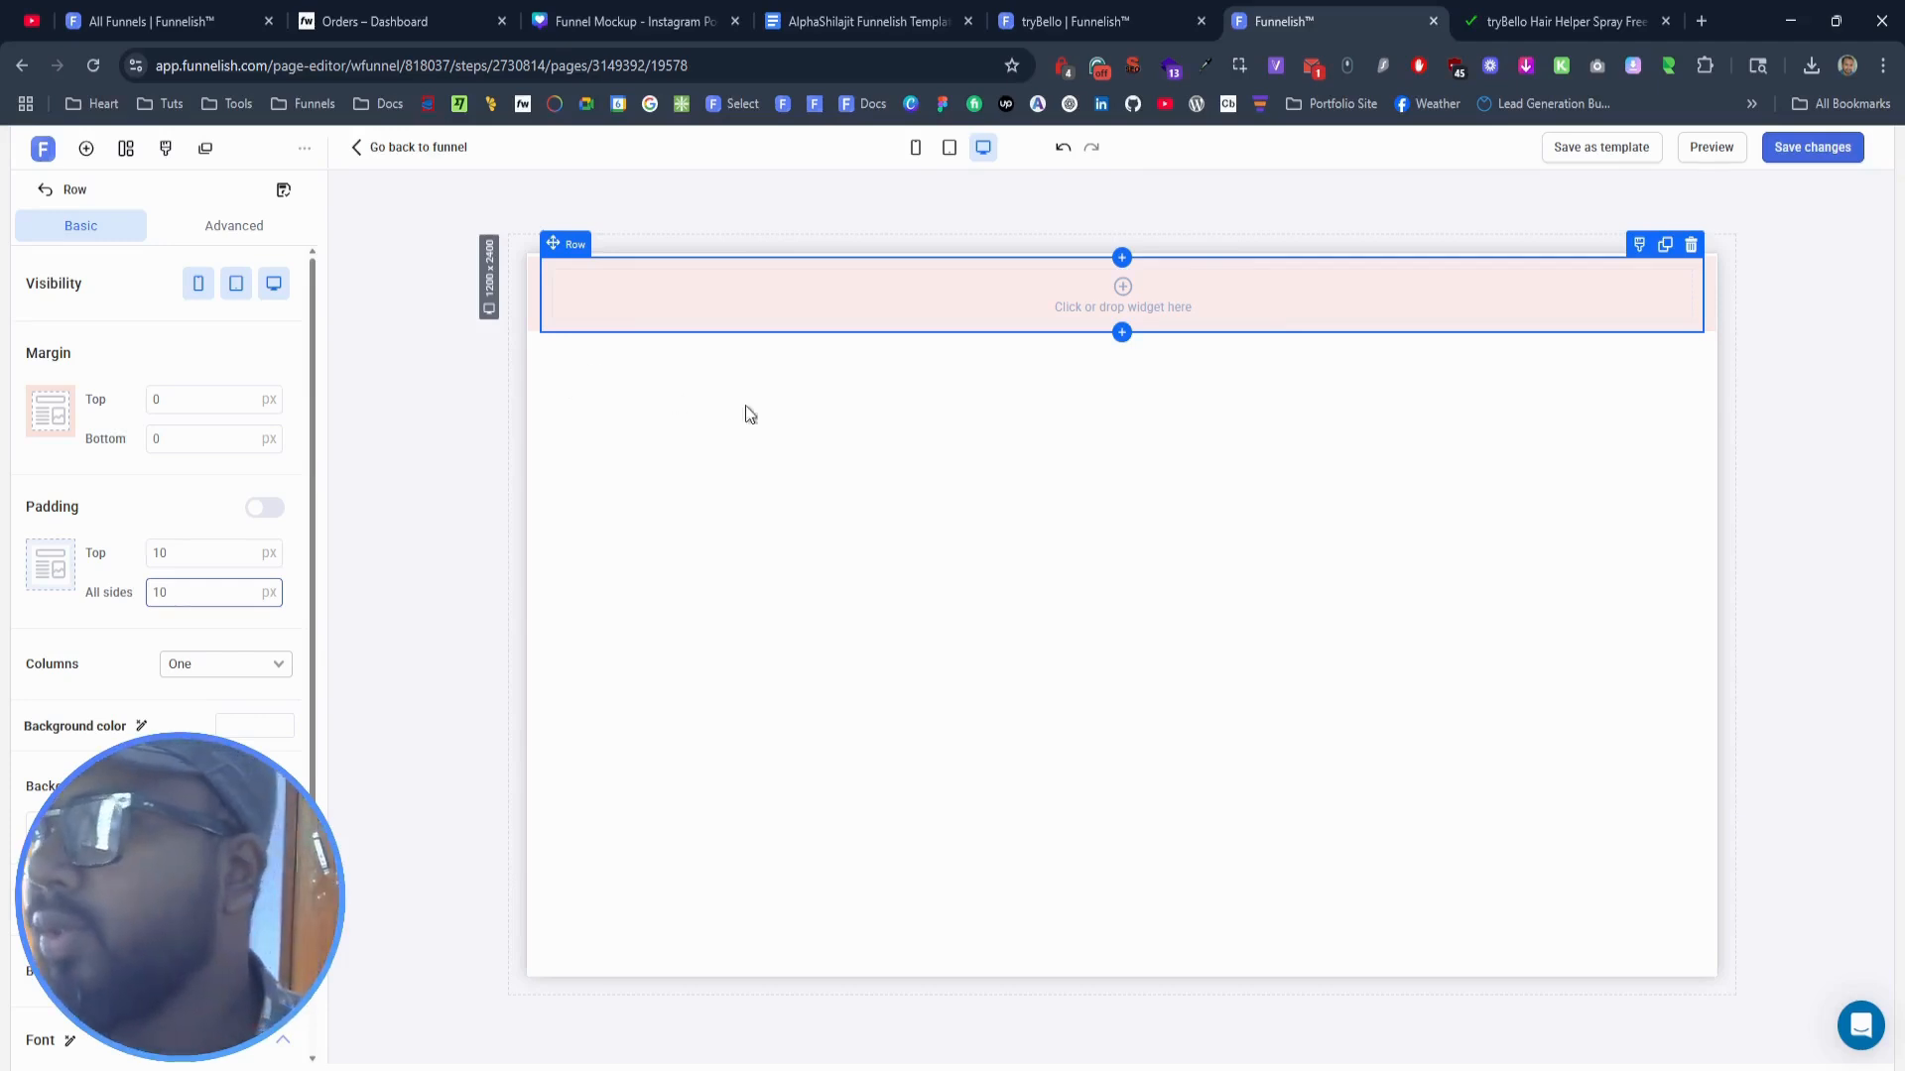
left_click(1828, 156)
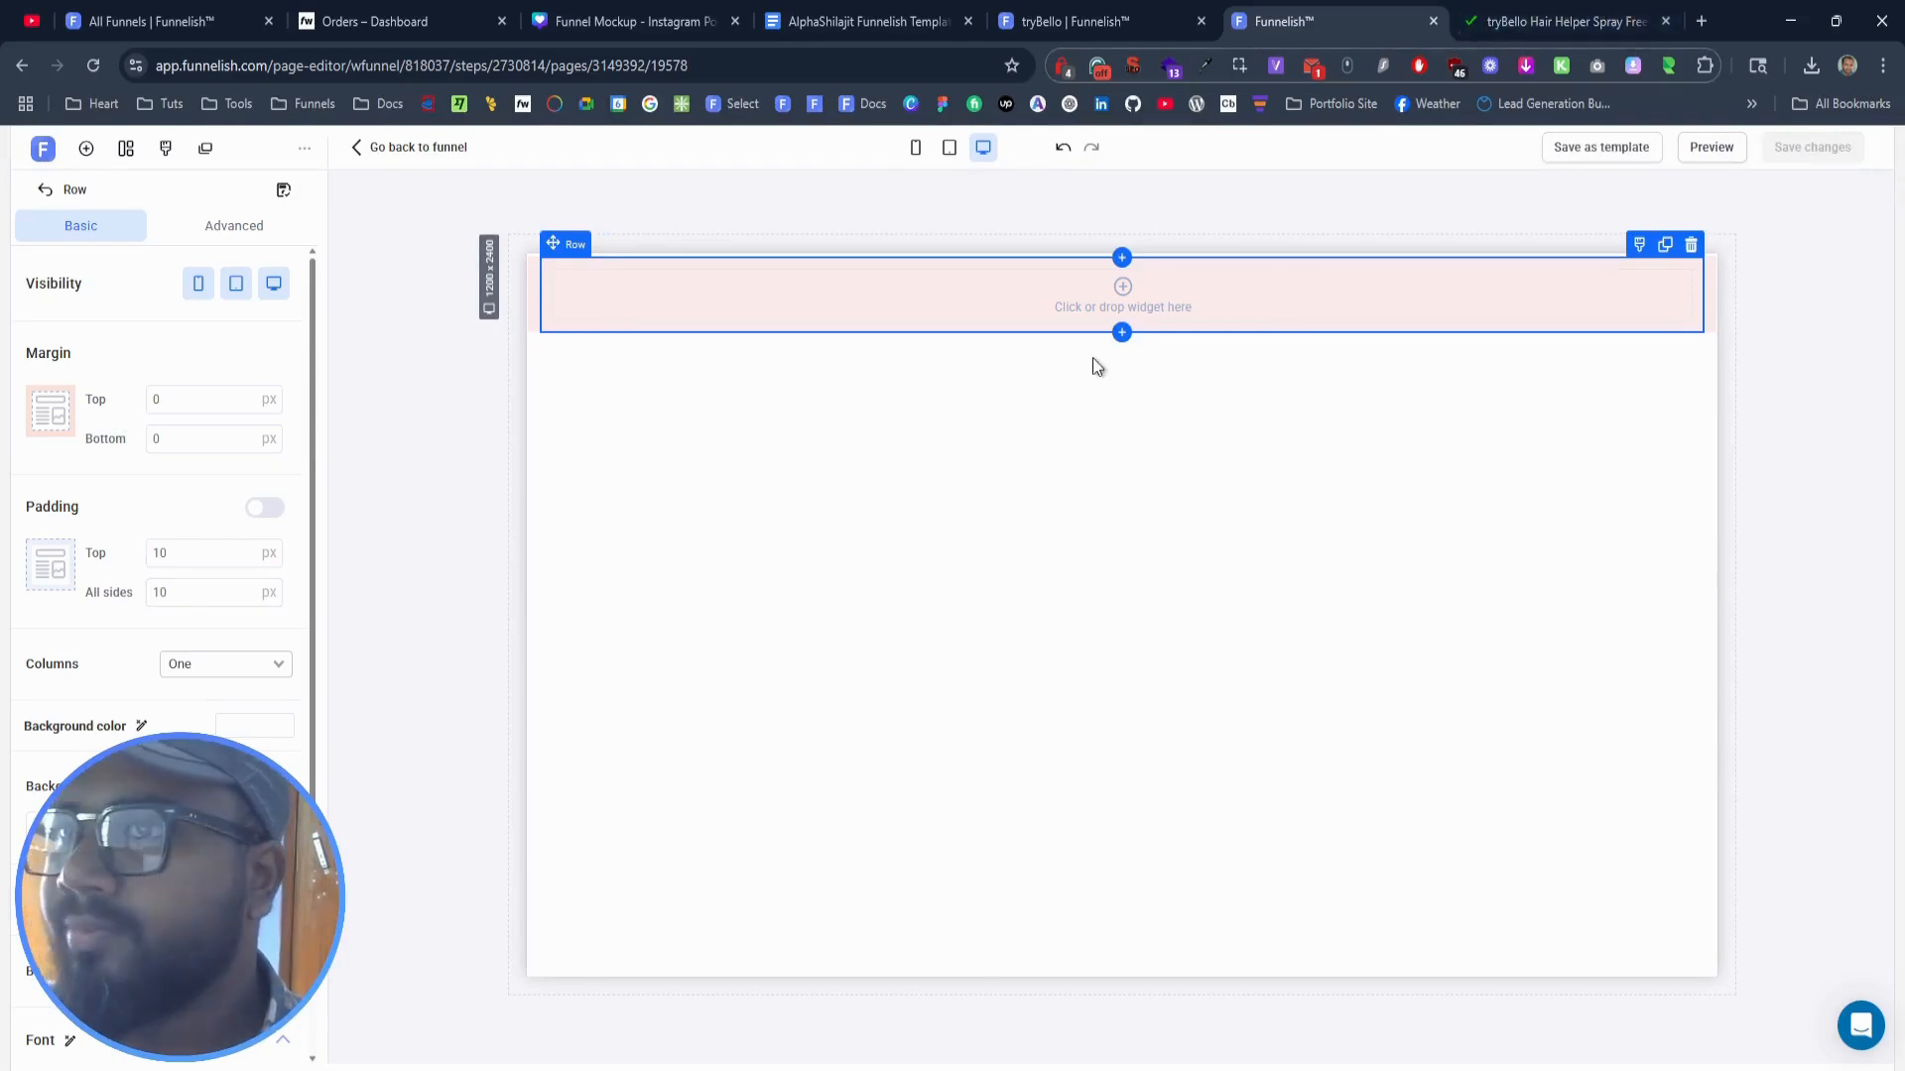
Step: Add a horizontal container to the header row with 0 px top margin, three boxes and centered items
left_click(1122, 287)
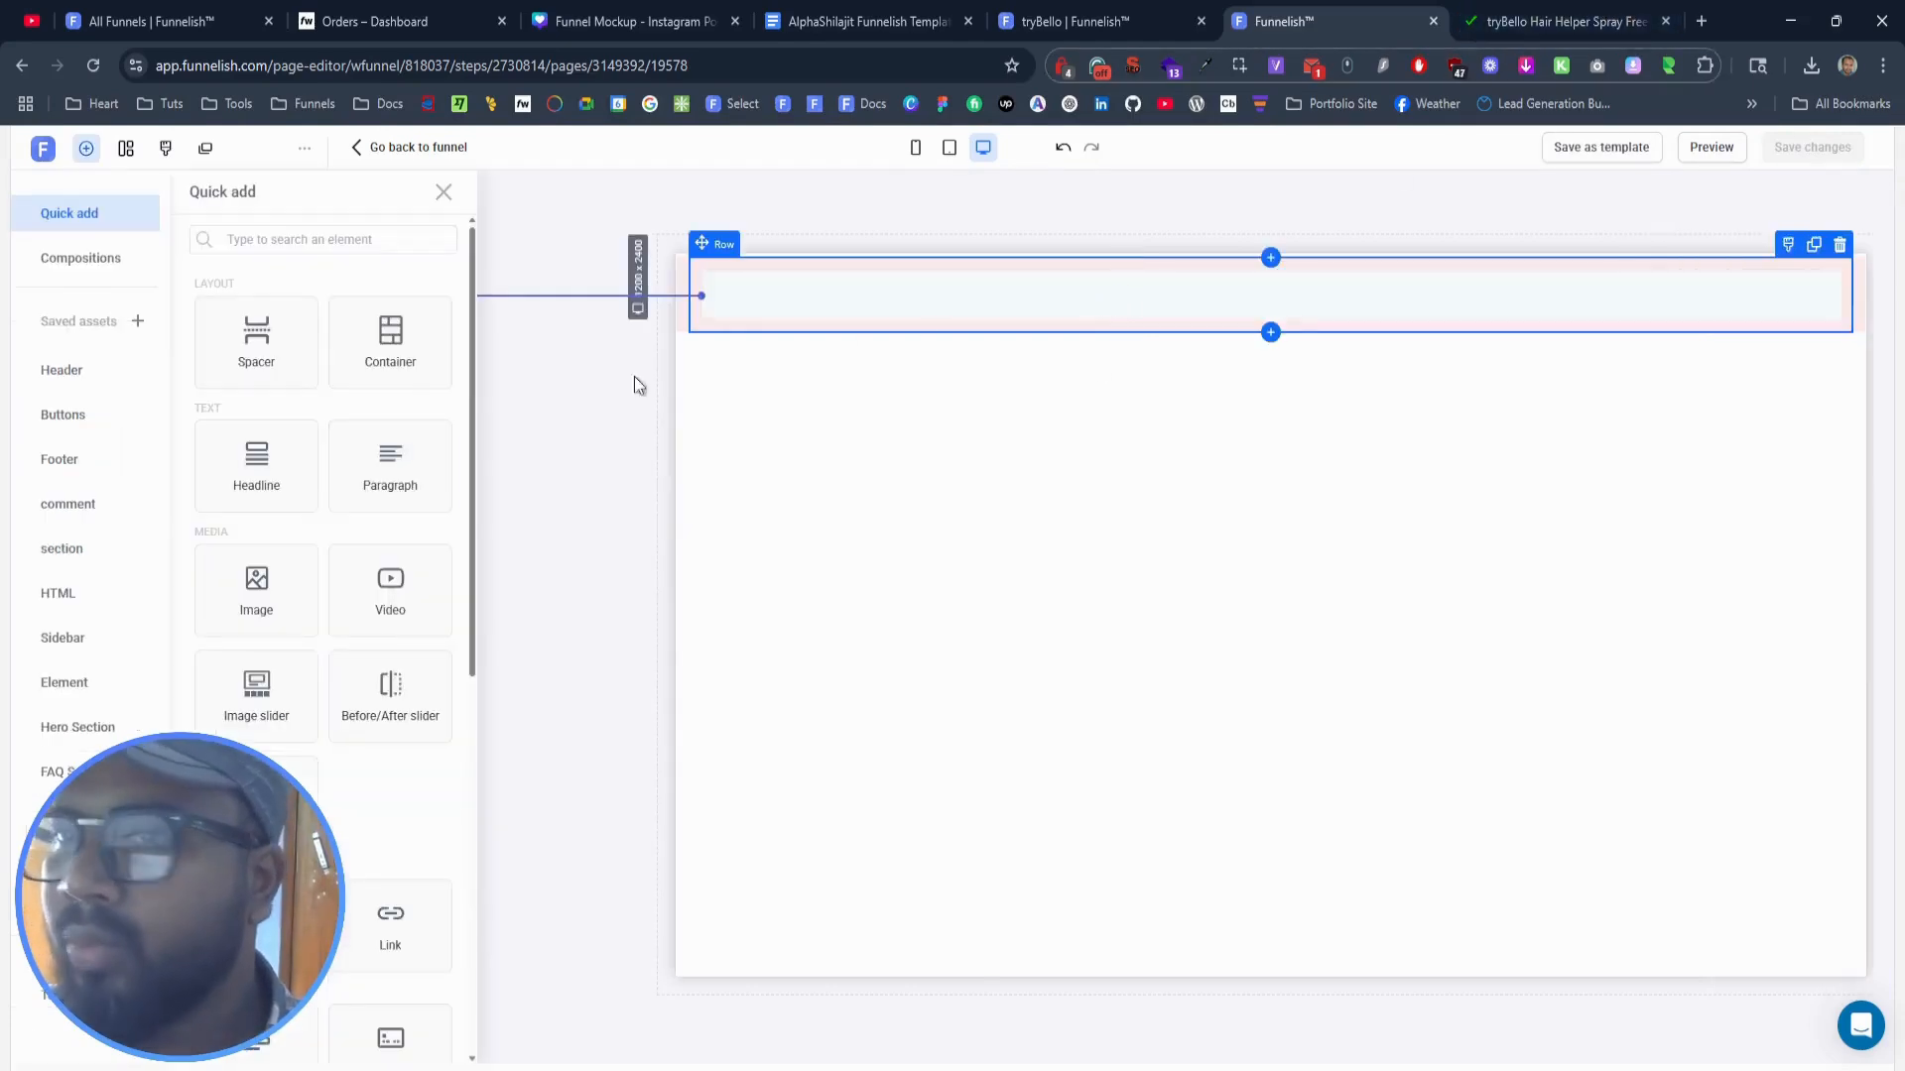
left_click(392, 367)
left_click(195, 399)
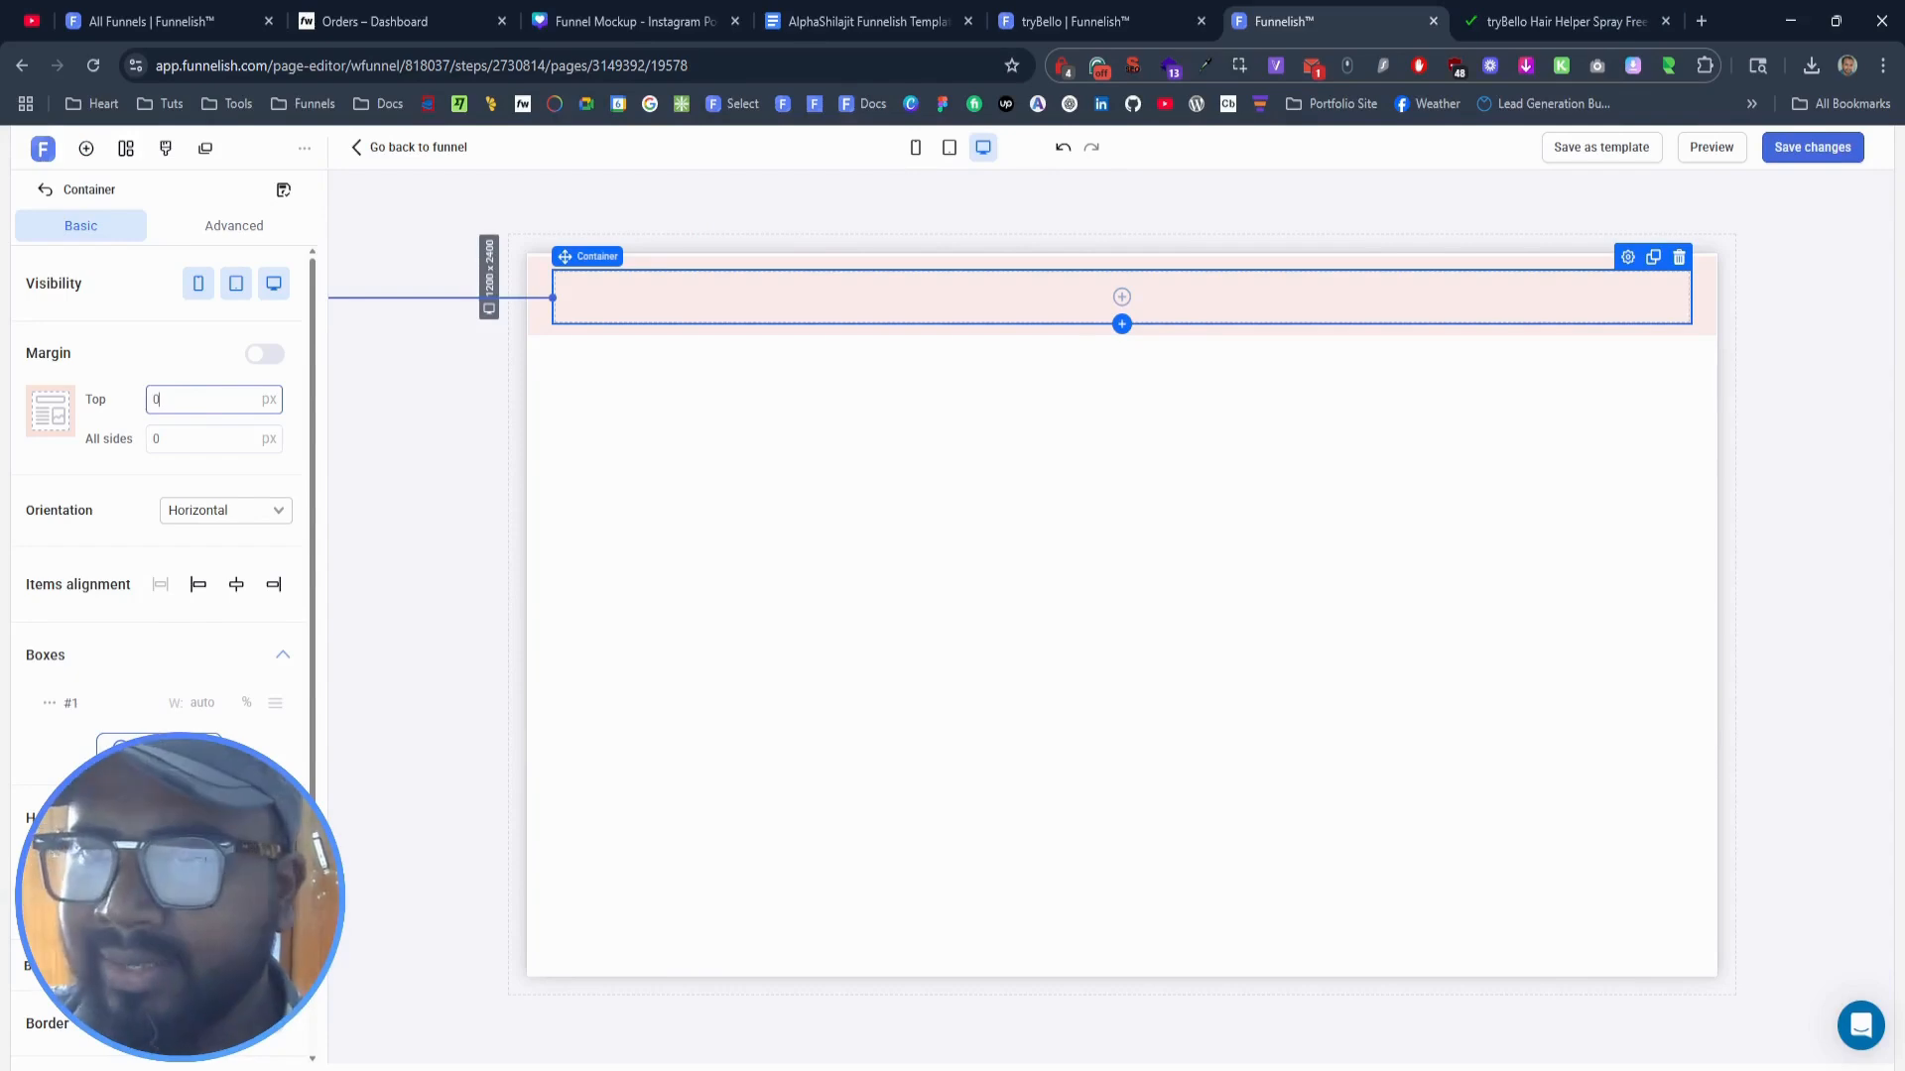
left_click(159, 750)
left_click(159, 791)
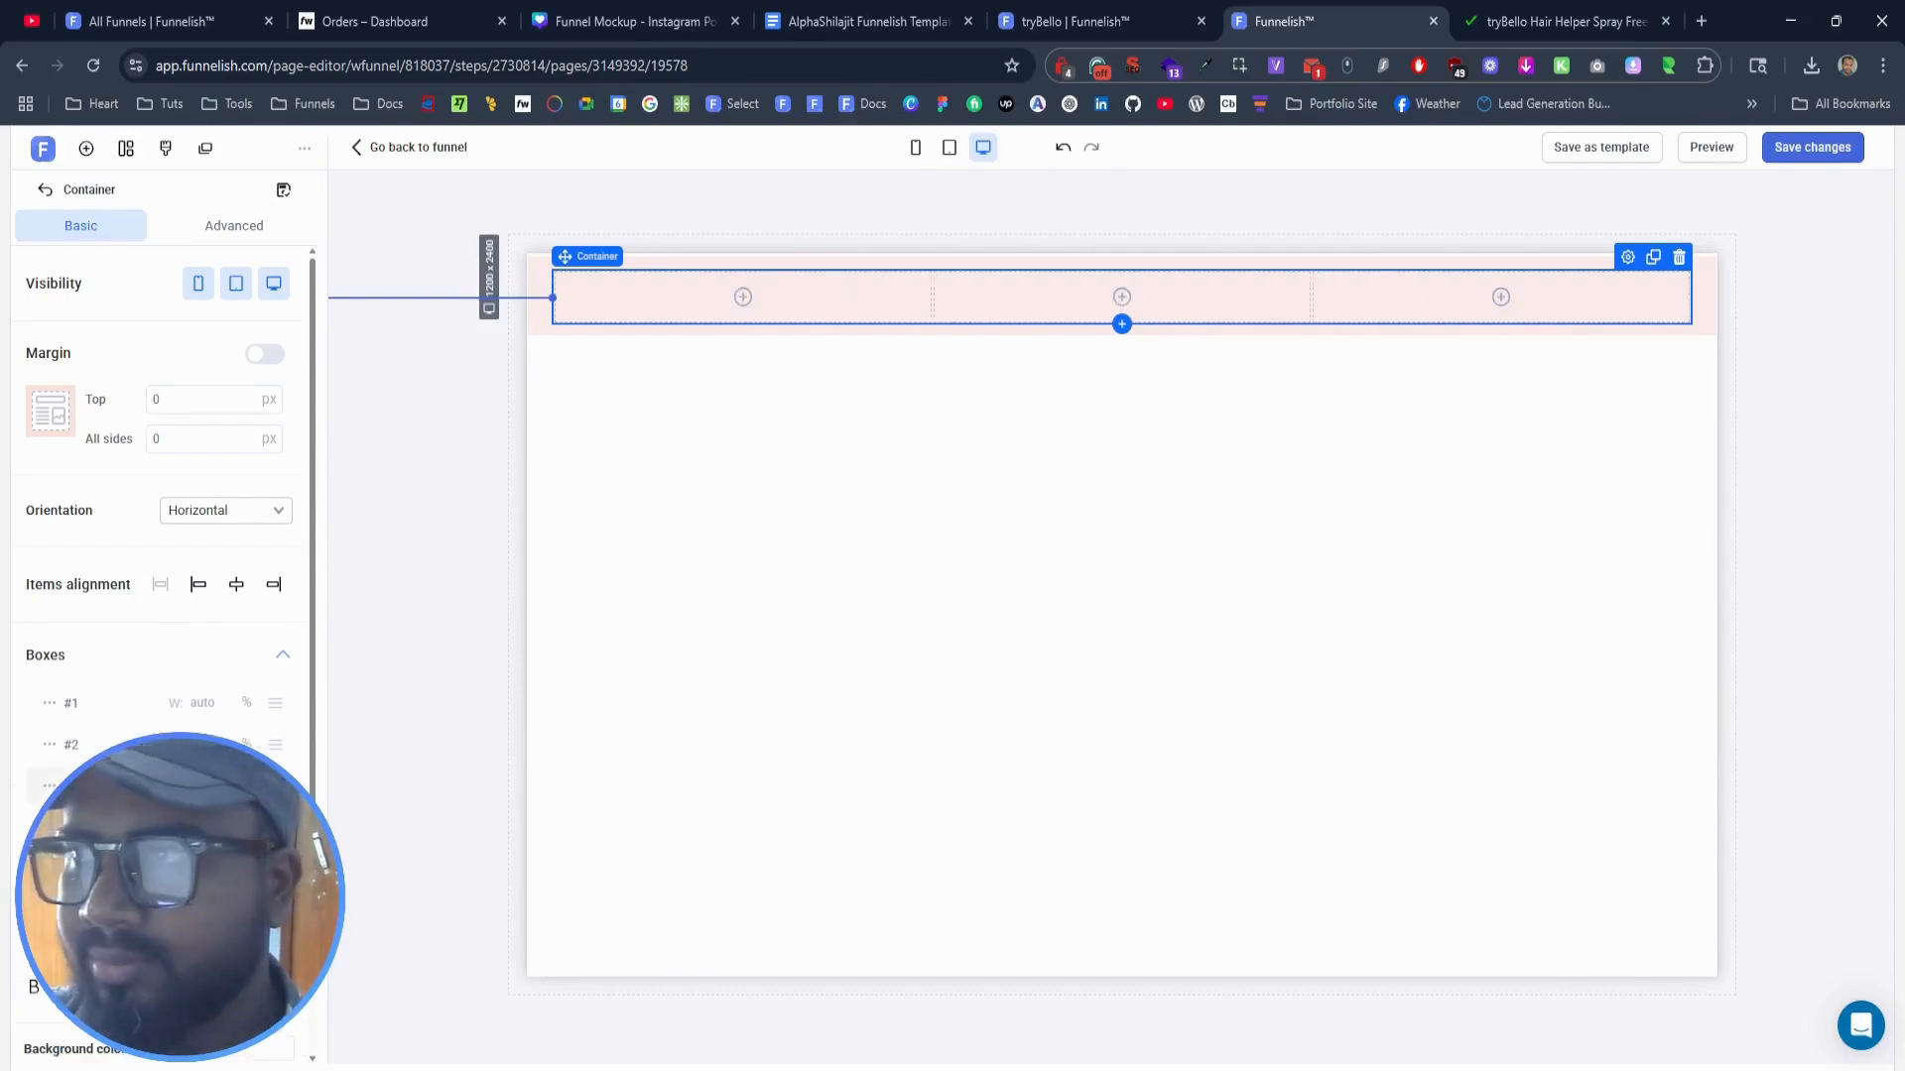
left_click(237, 586)
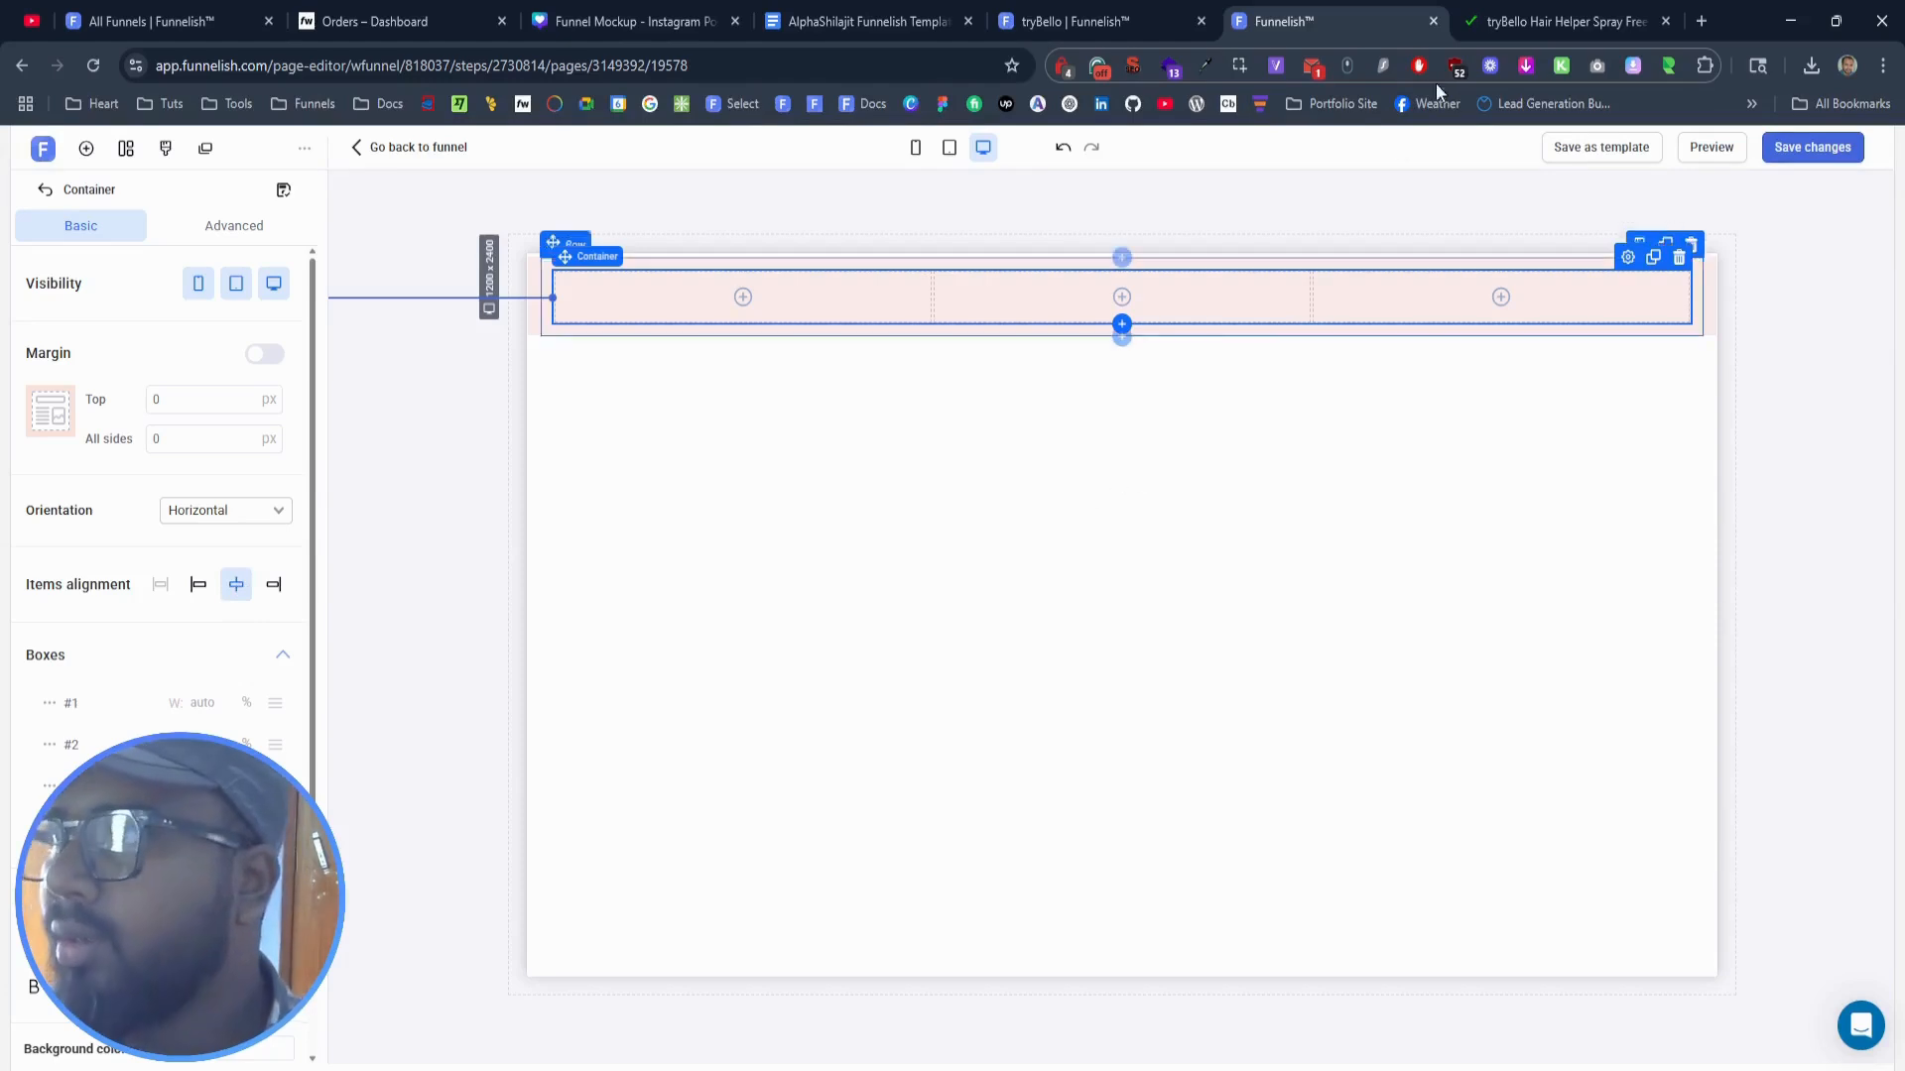
Step: Insert an image element in the container's first box and set its top margin to 0 px
left_click(743, 299)
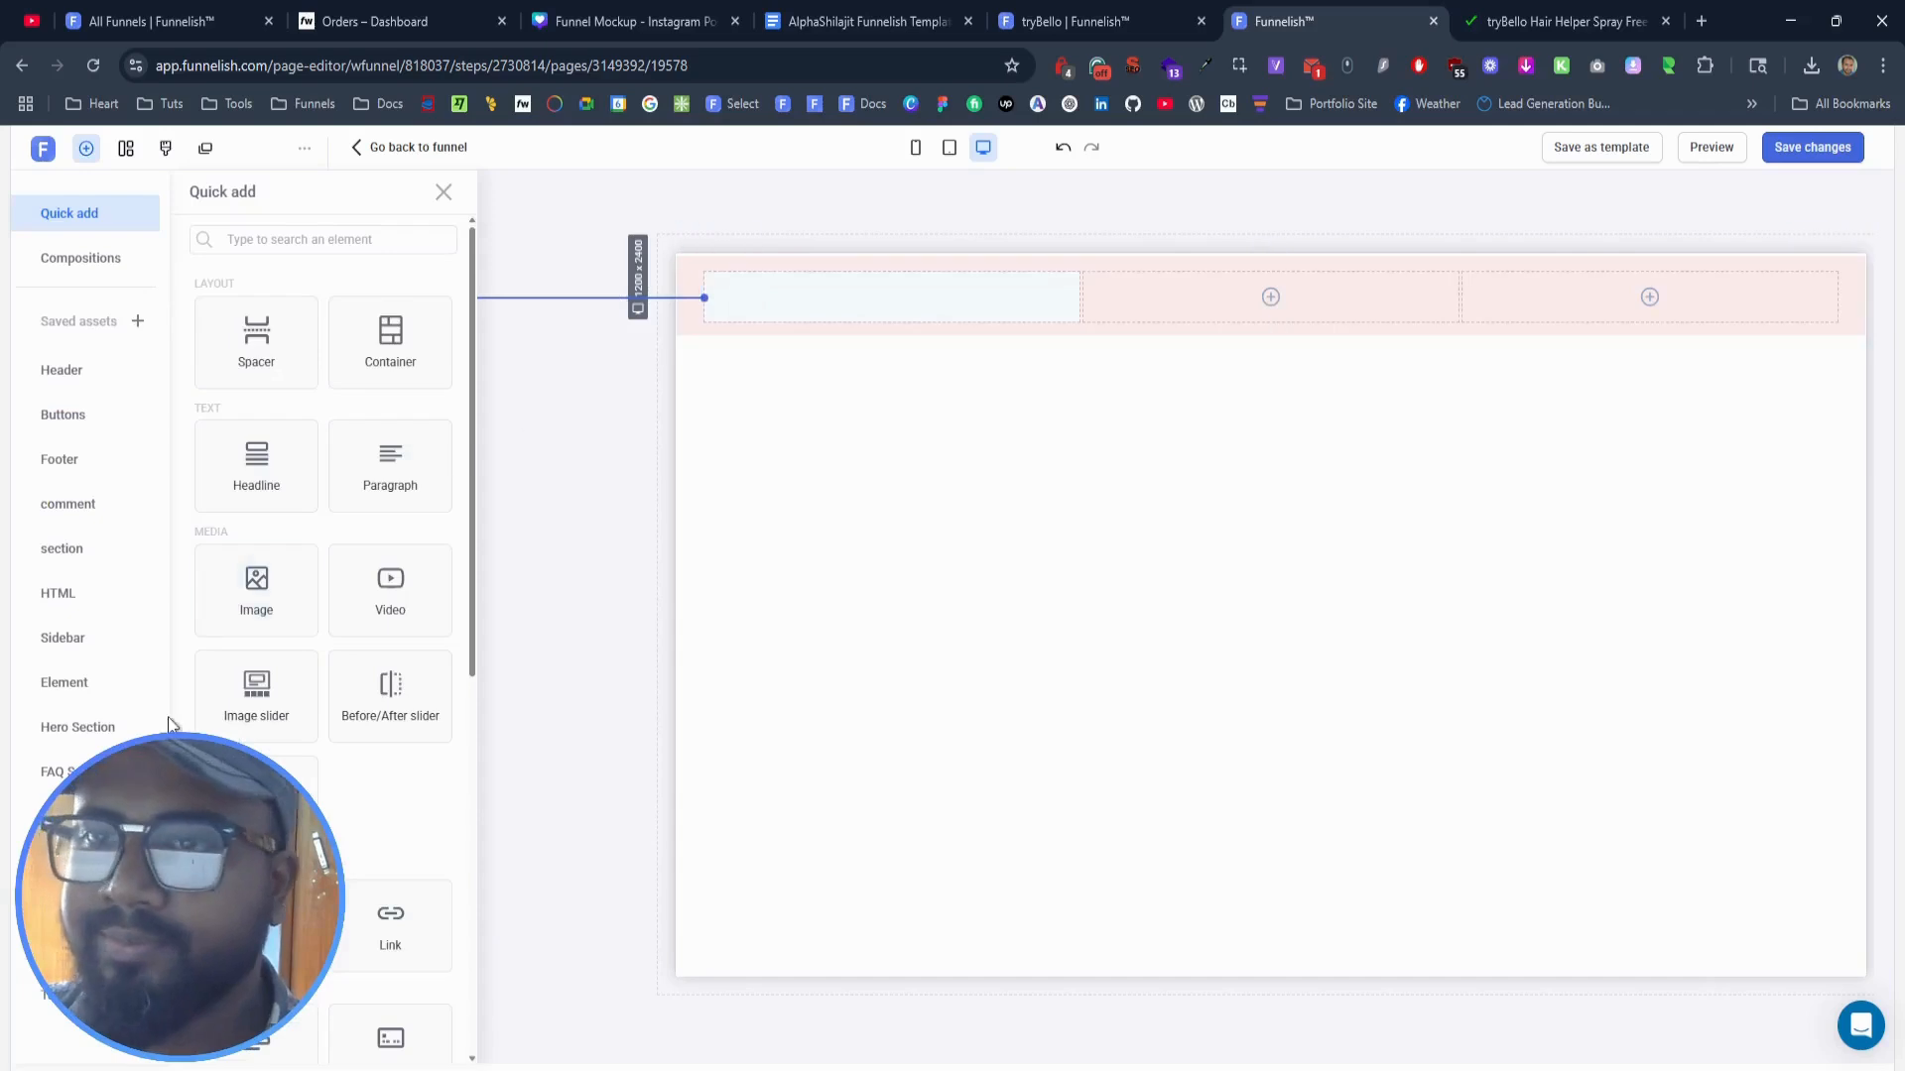
left_click(238, 601)
left_click(193, 474)
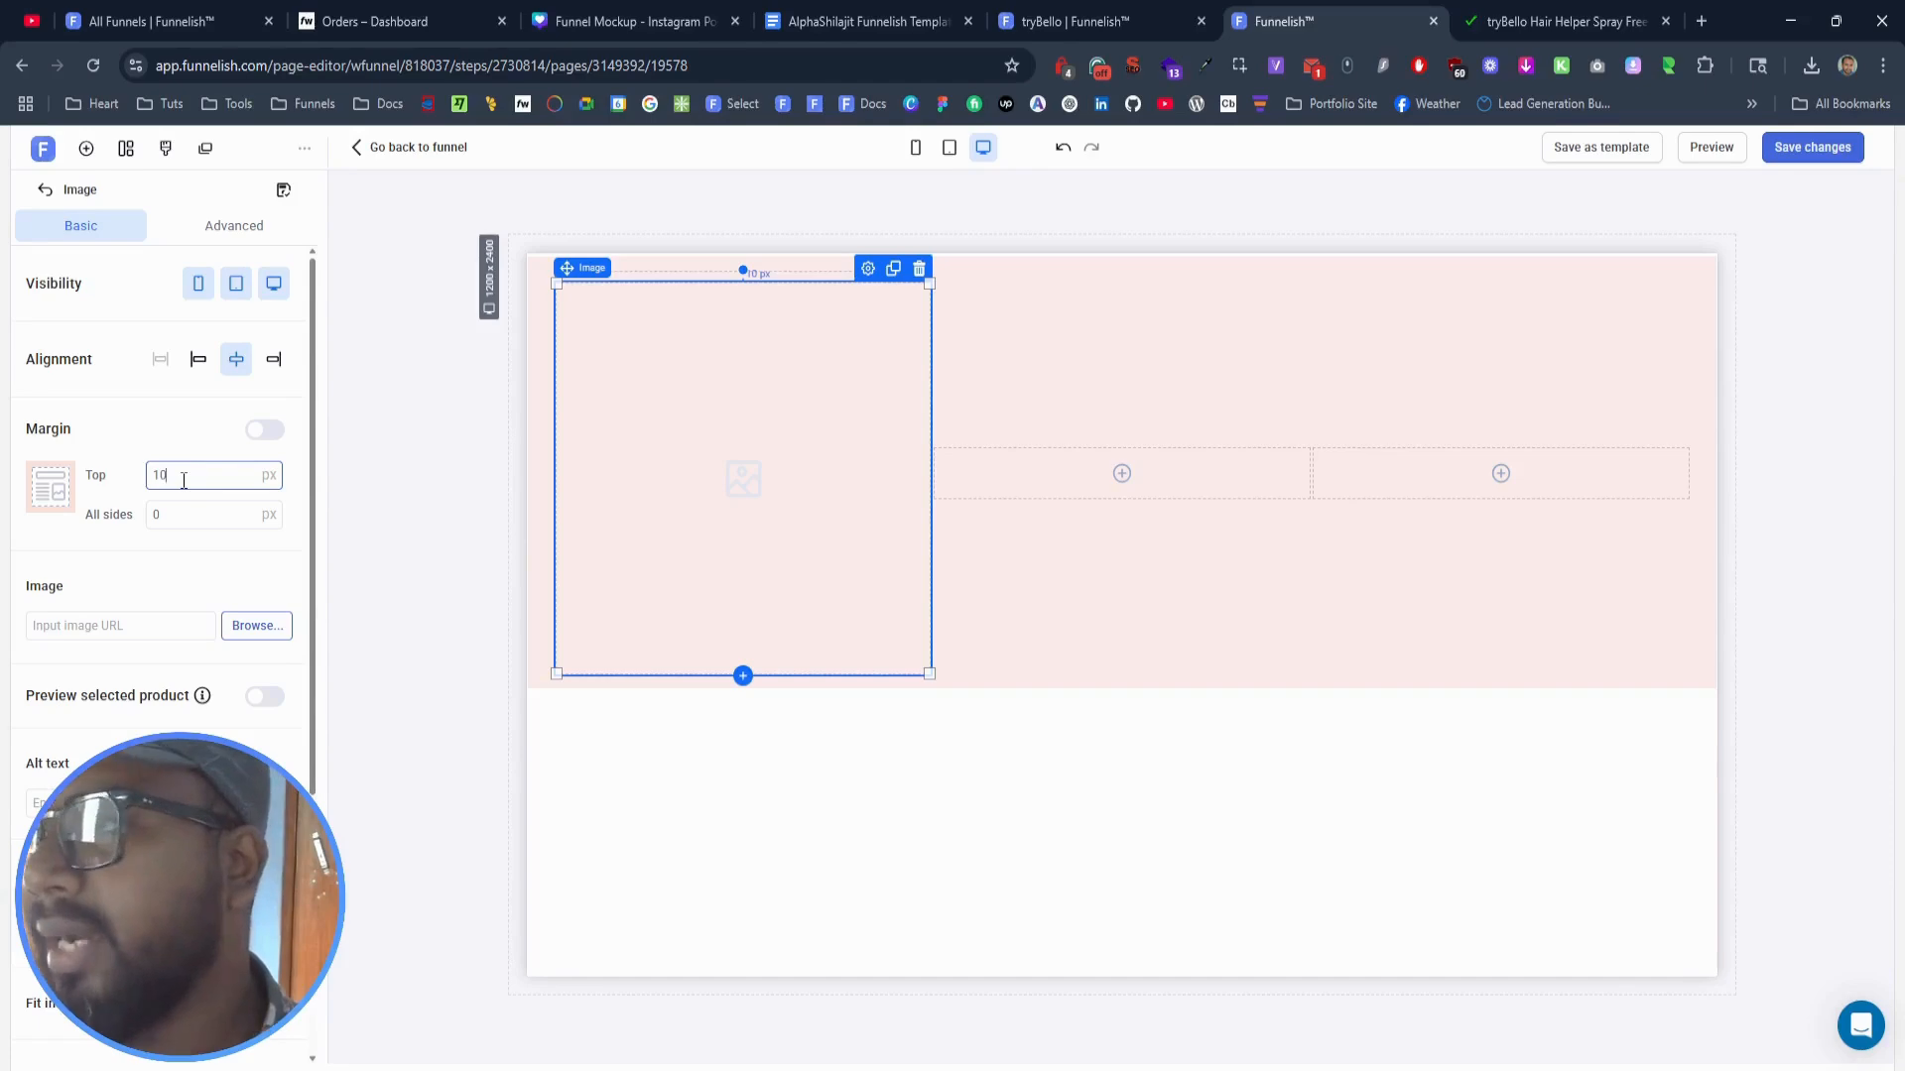
key("BackSpace")
key("BackSpace")
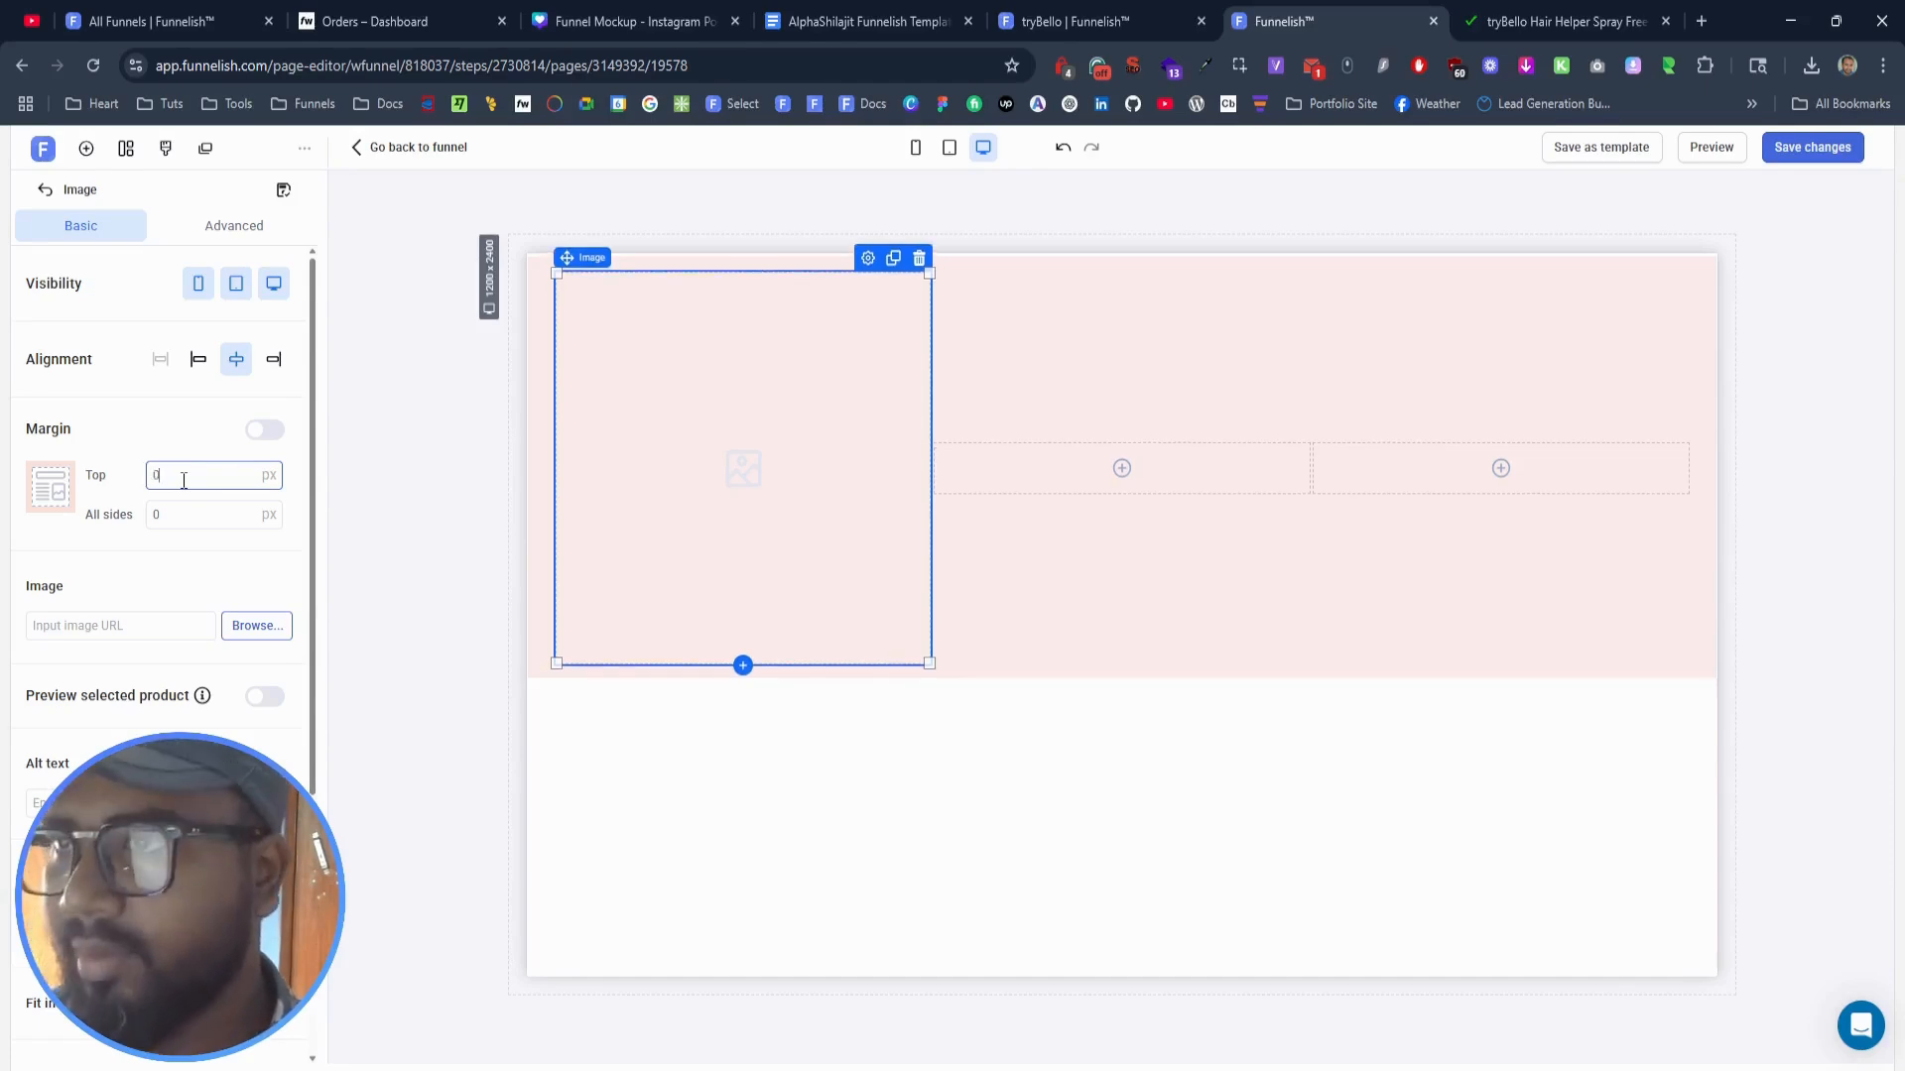
Step: Save the tryBello logo from the original order form, upload it to the image library and use it in the header's image element
left_click(257, 625)
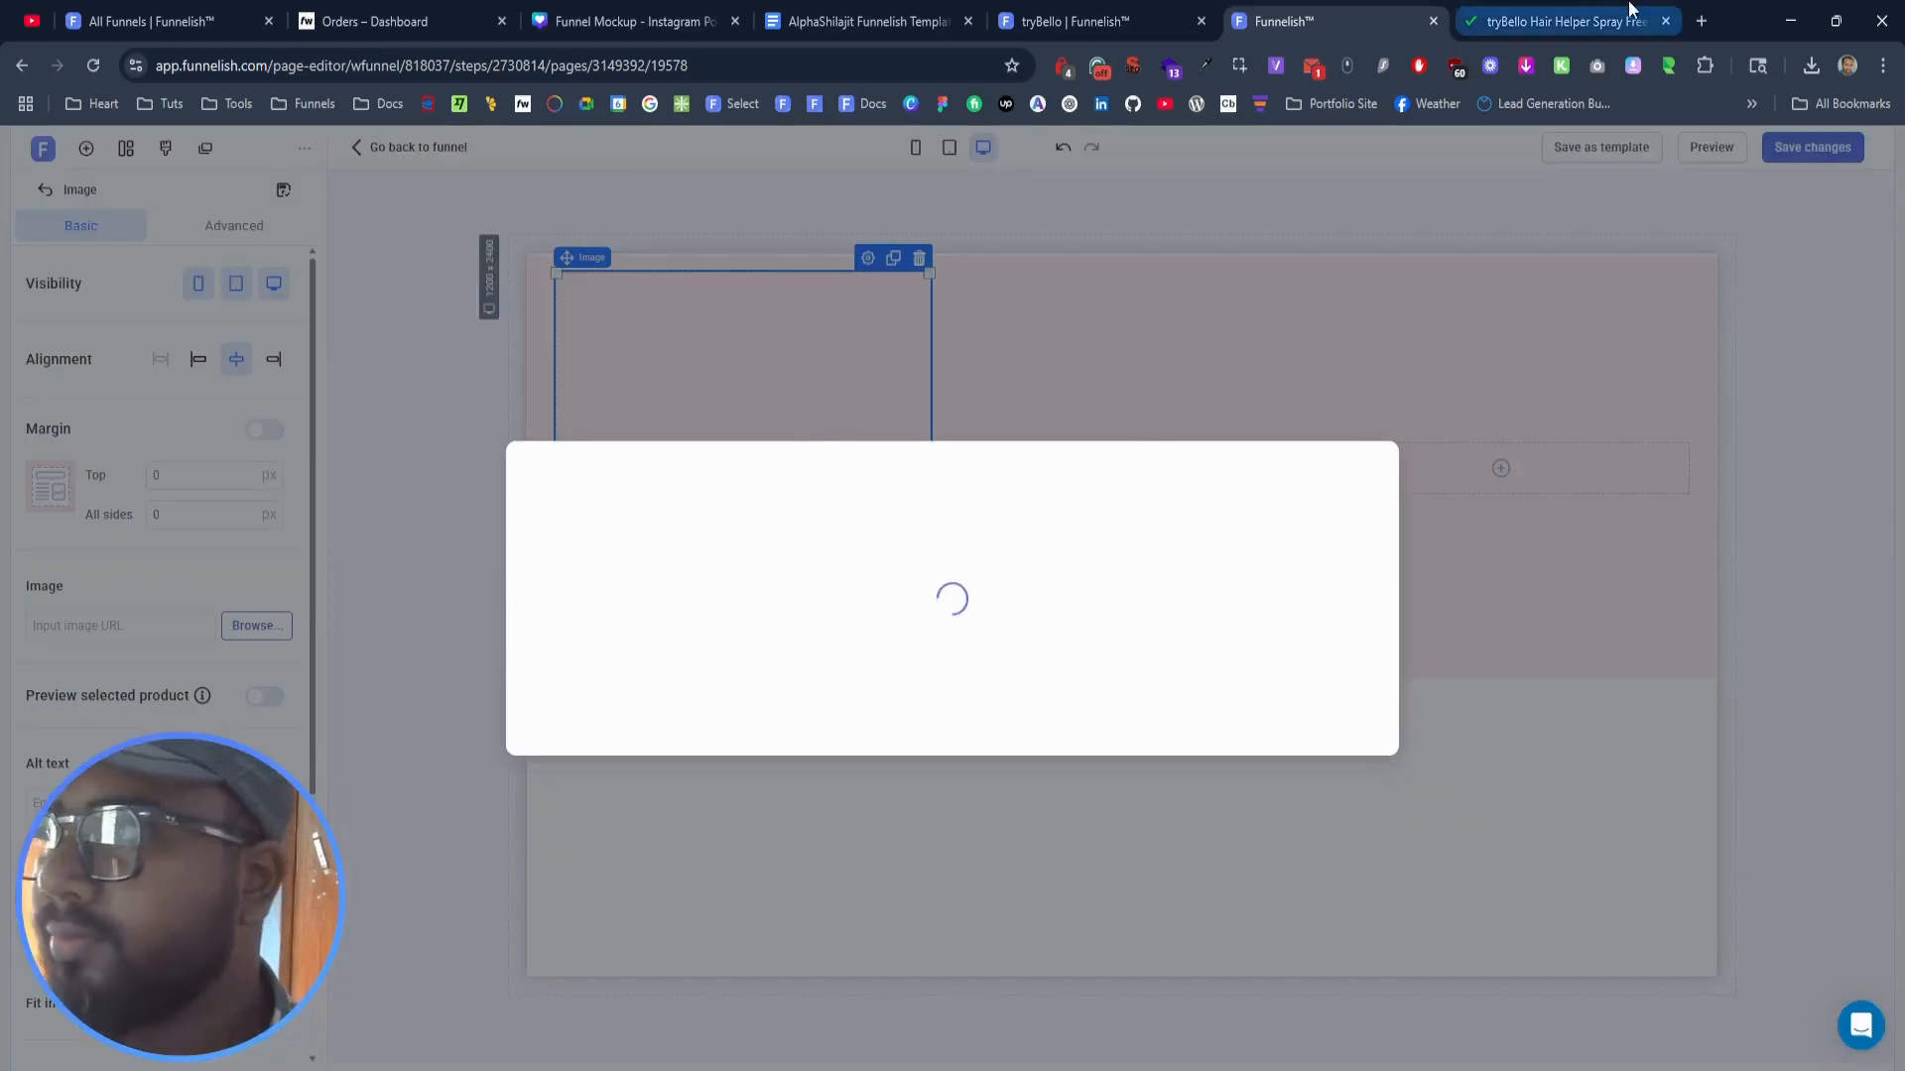
left_click(1579, 18)
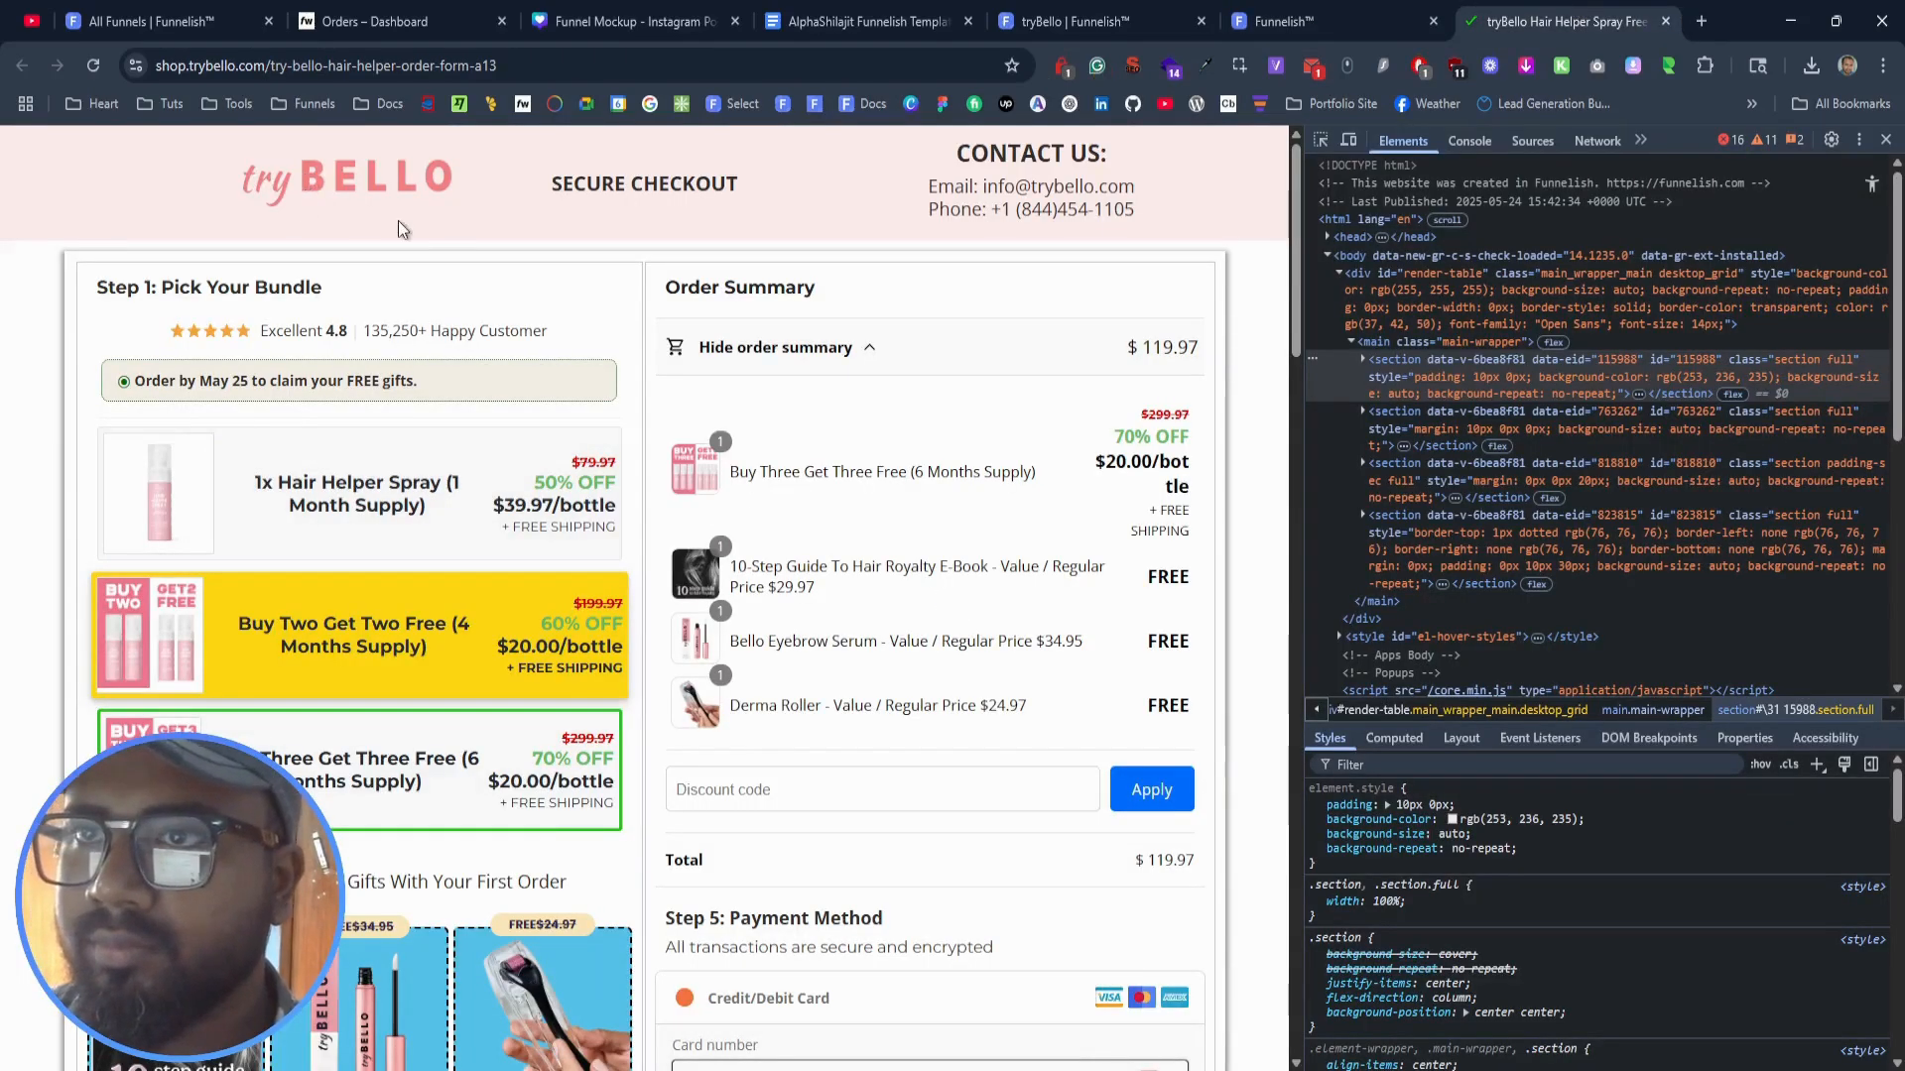
key("super+shift+s")
key("Return")
left_click(1336, 9)
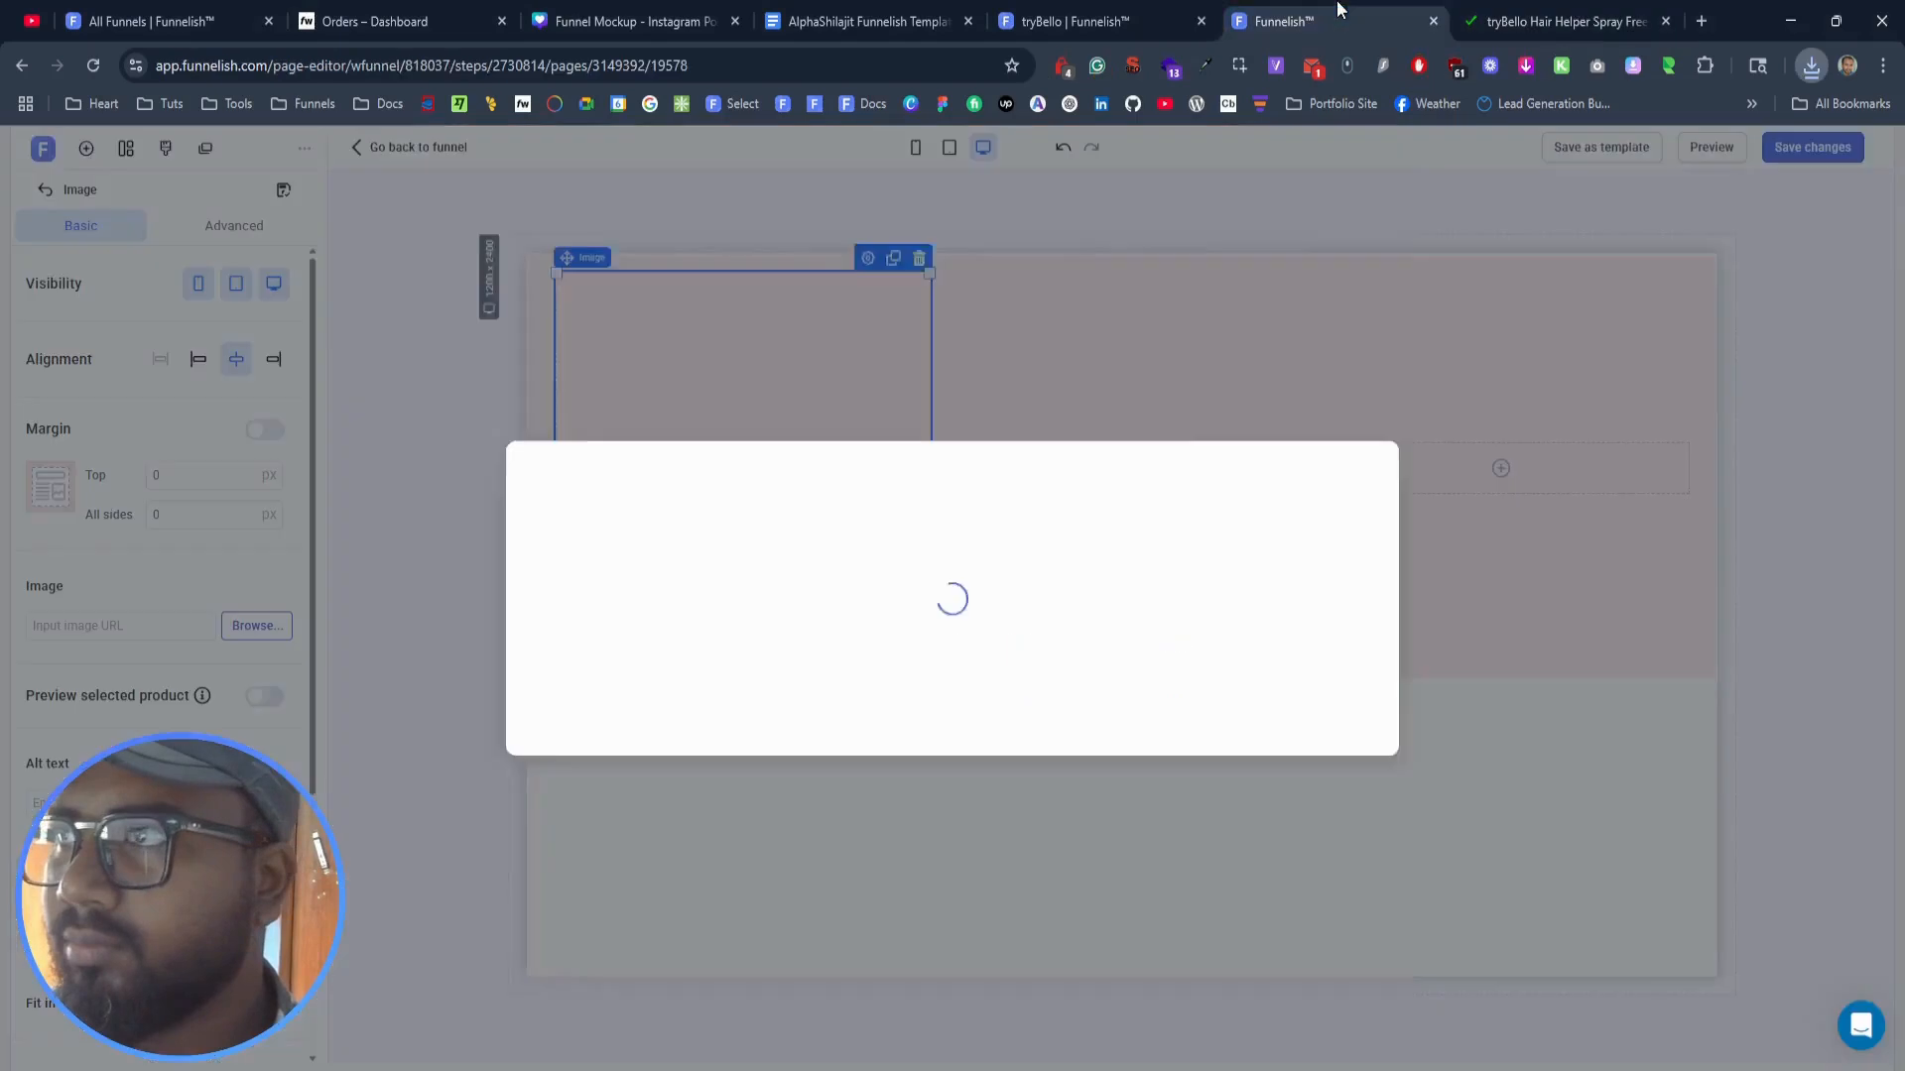
left_click(1292, 235)
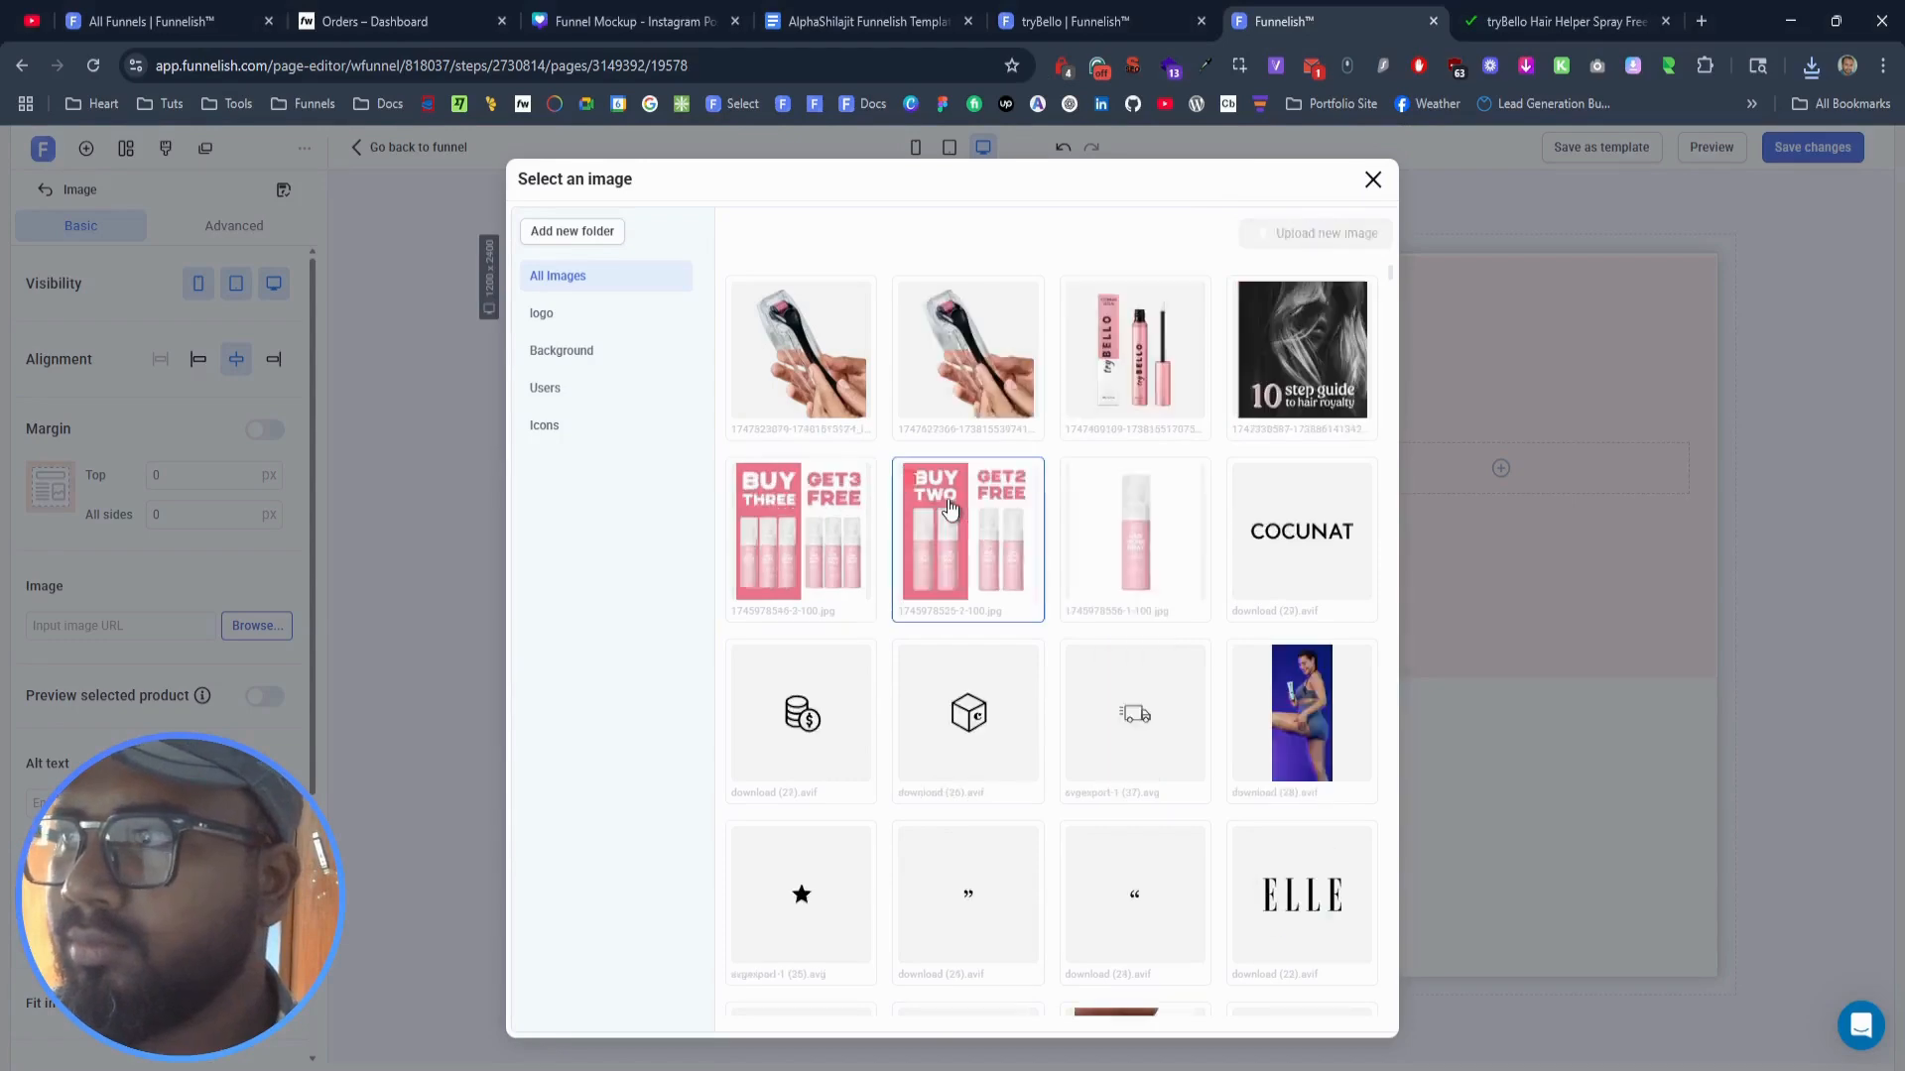
left_click(764, 403)
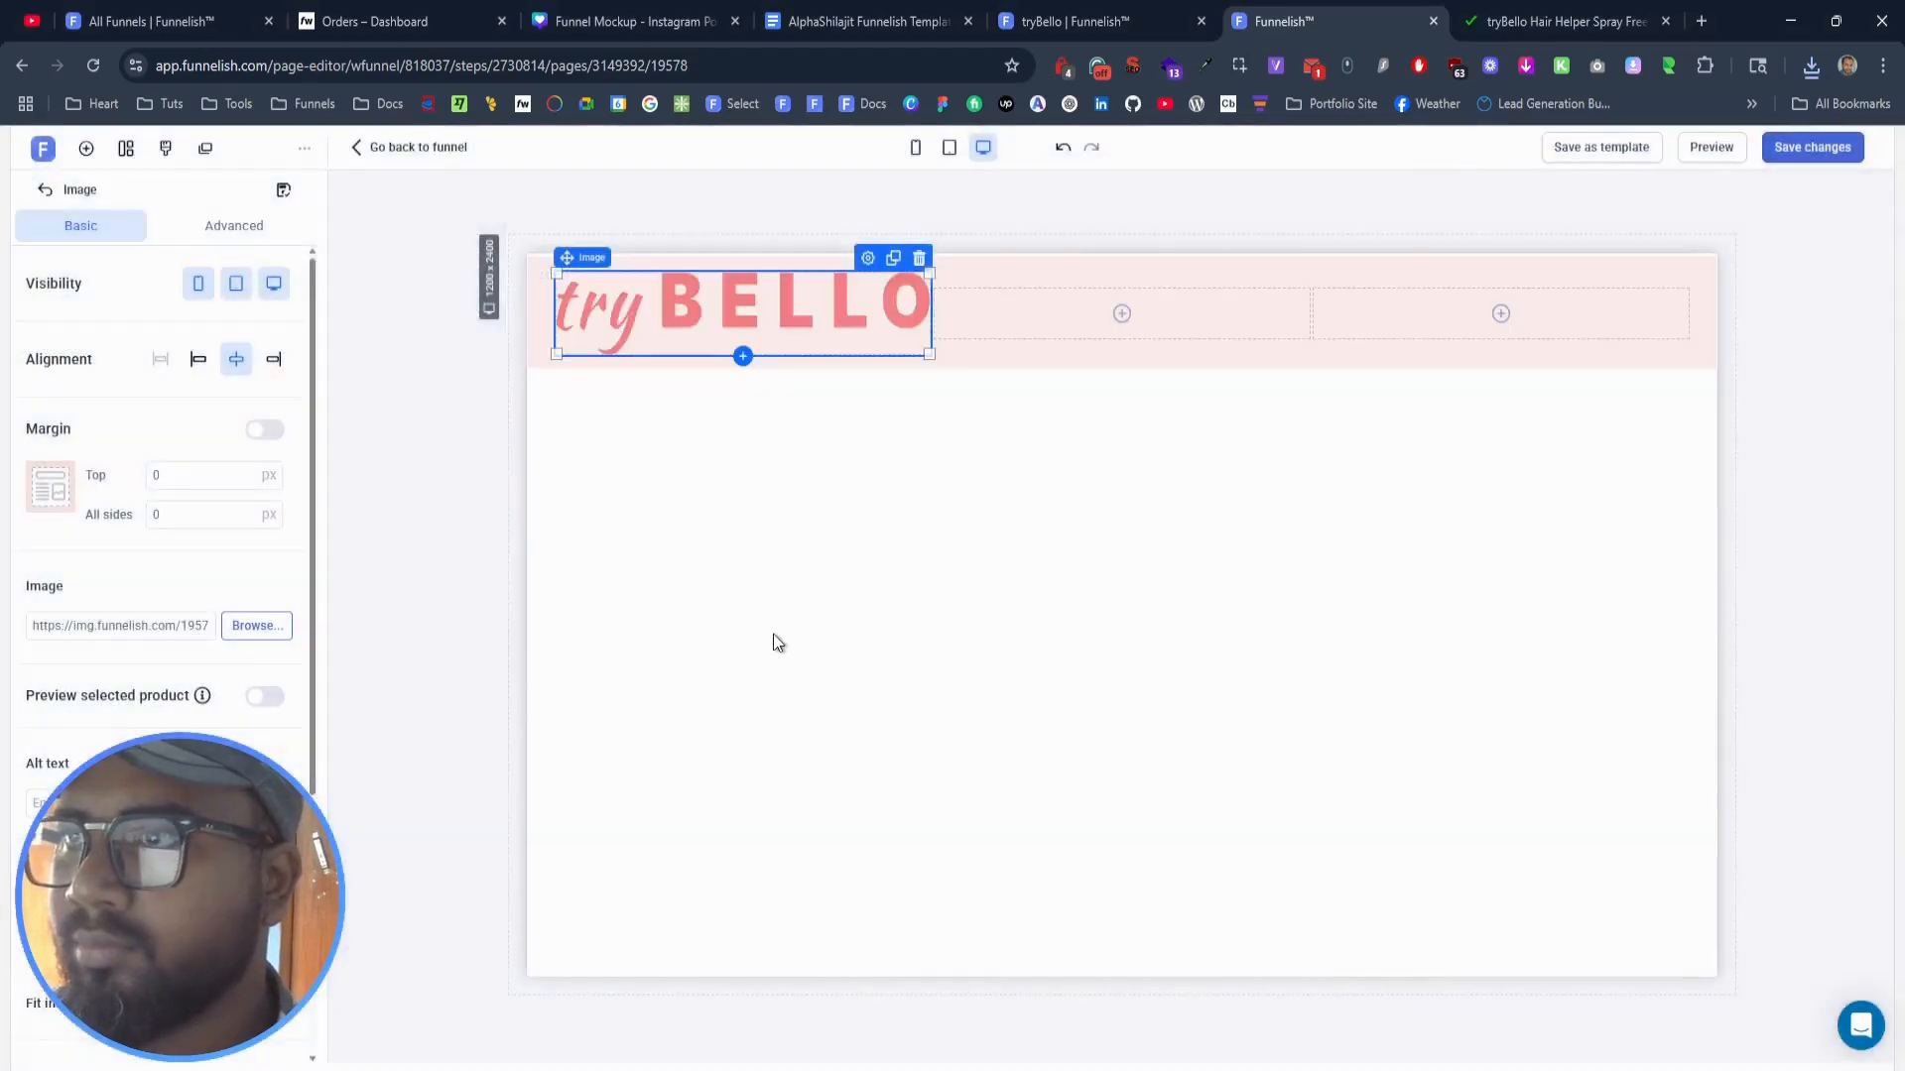
Step: Inspect the logo's size on the original order form and reduce the header logo's height in Funnelish to match it
left_click(1521, 2)
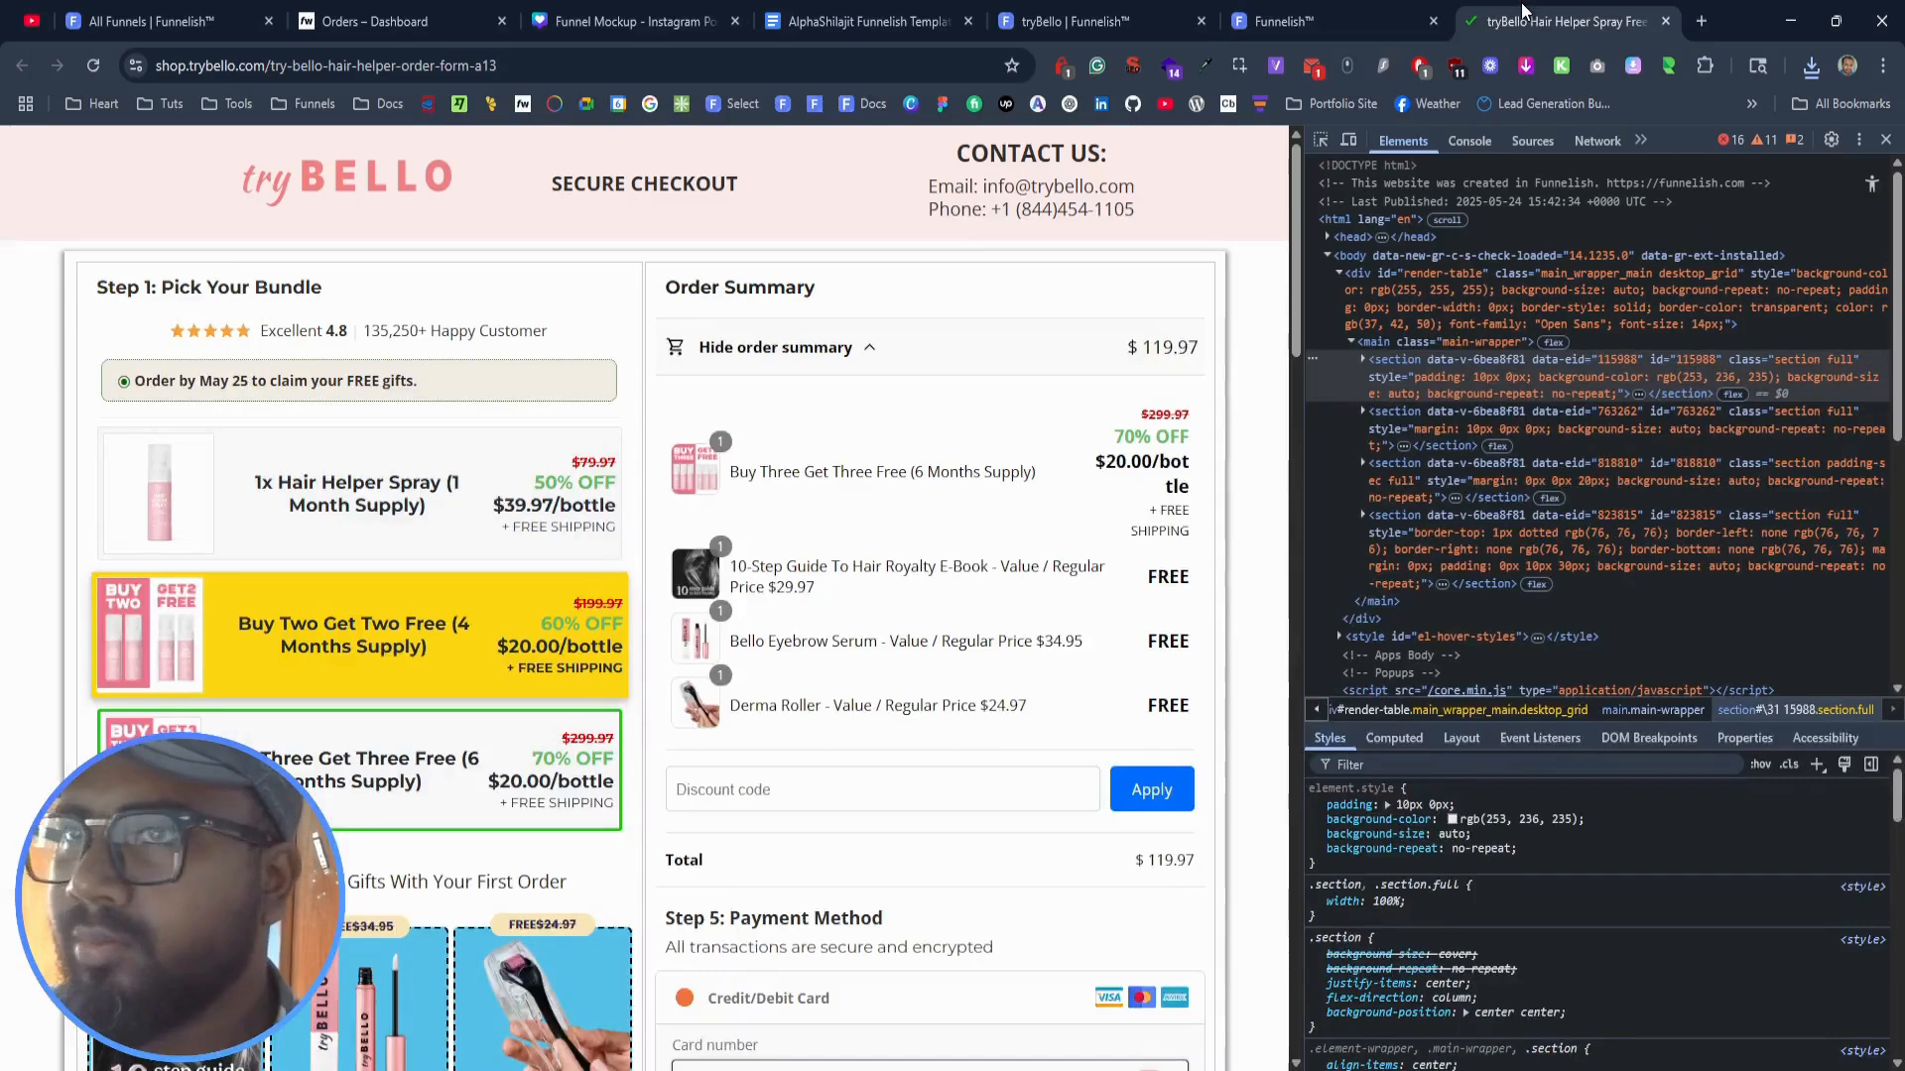
left_click(1320, 140)
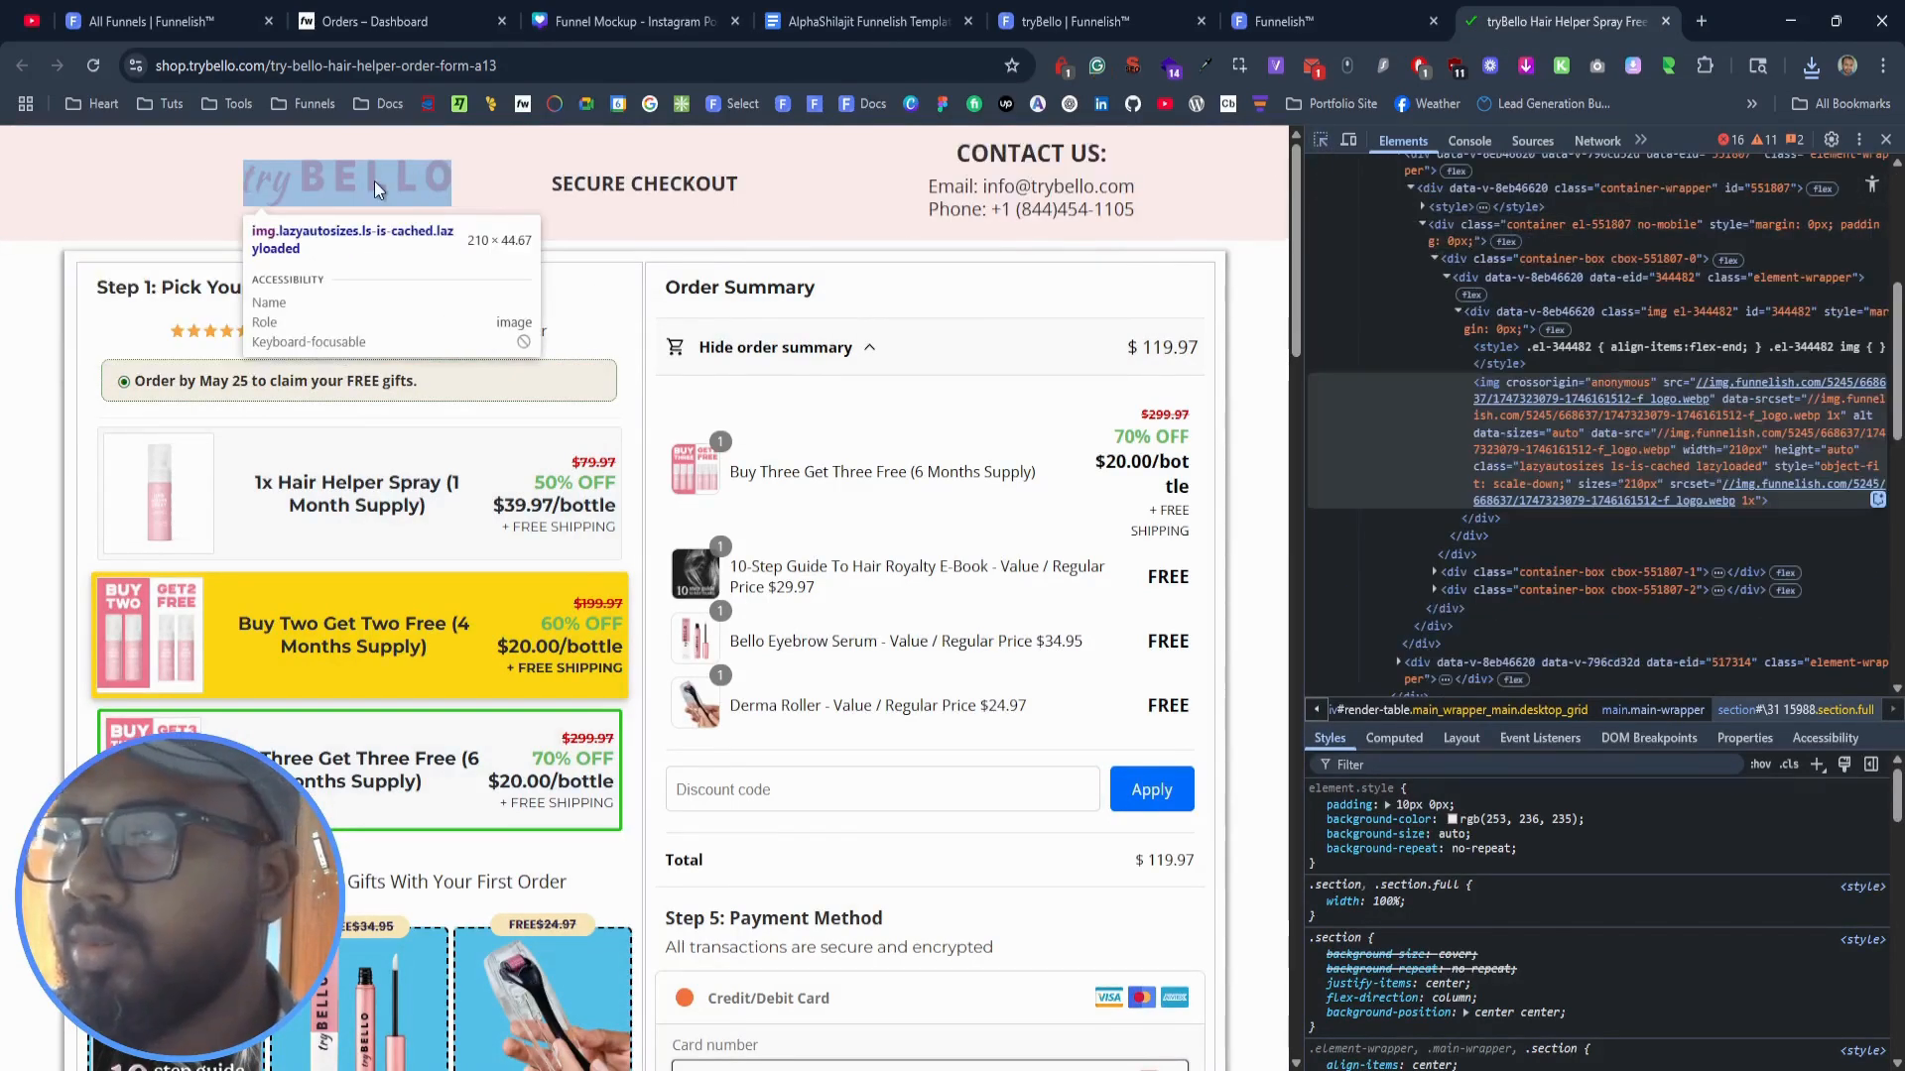
left_click(377, 179)
left_click(1319, 21)
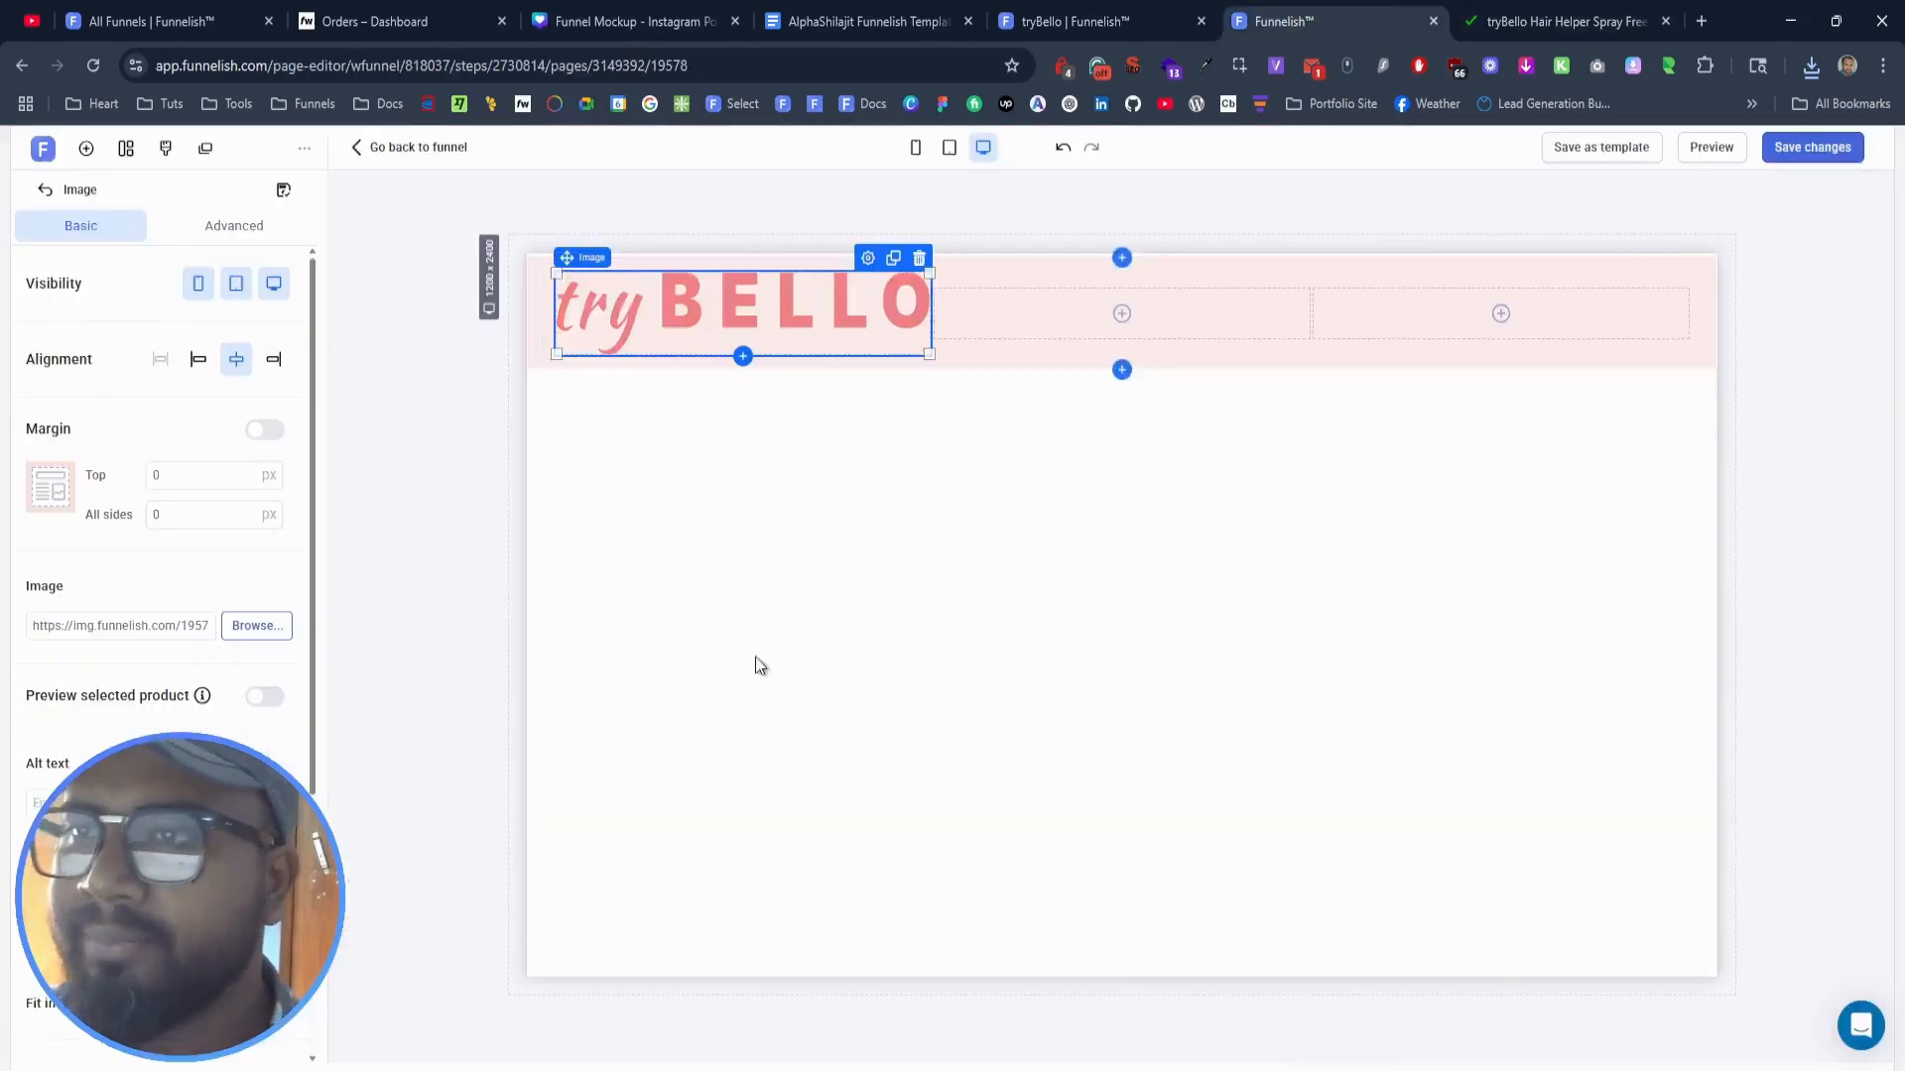
scroll(159, 596, "down", 4)
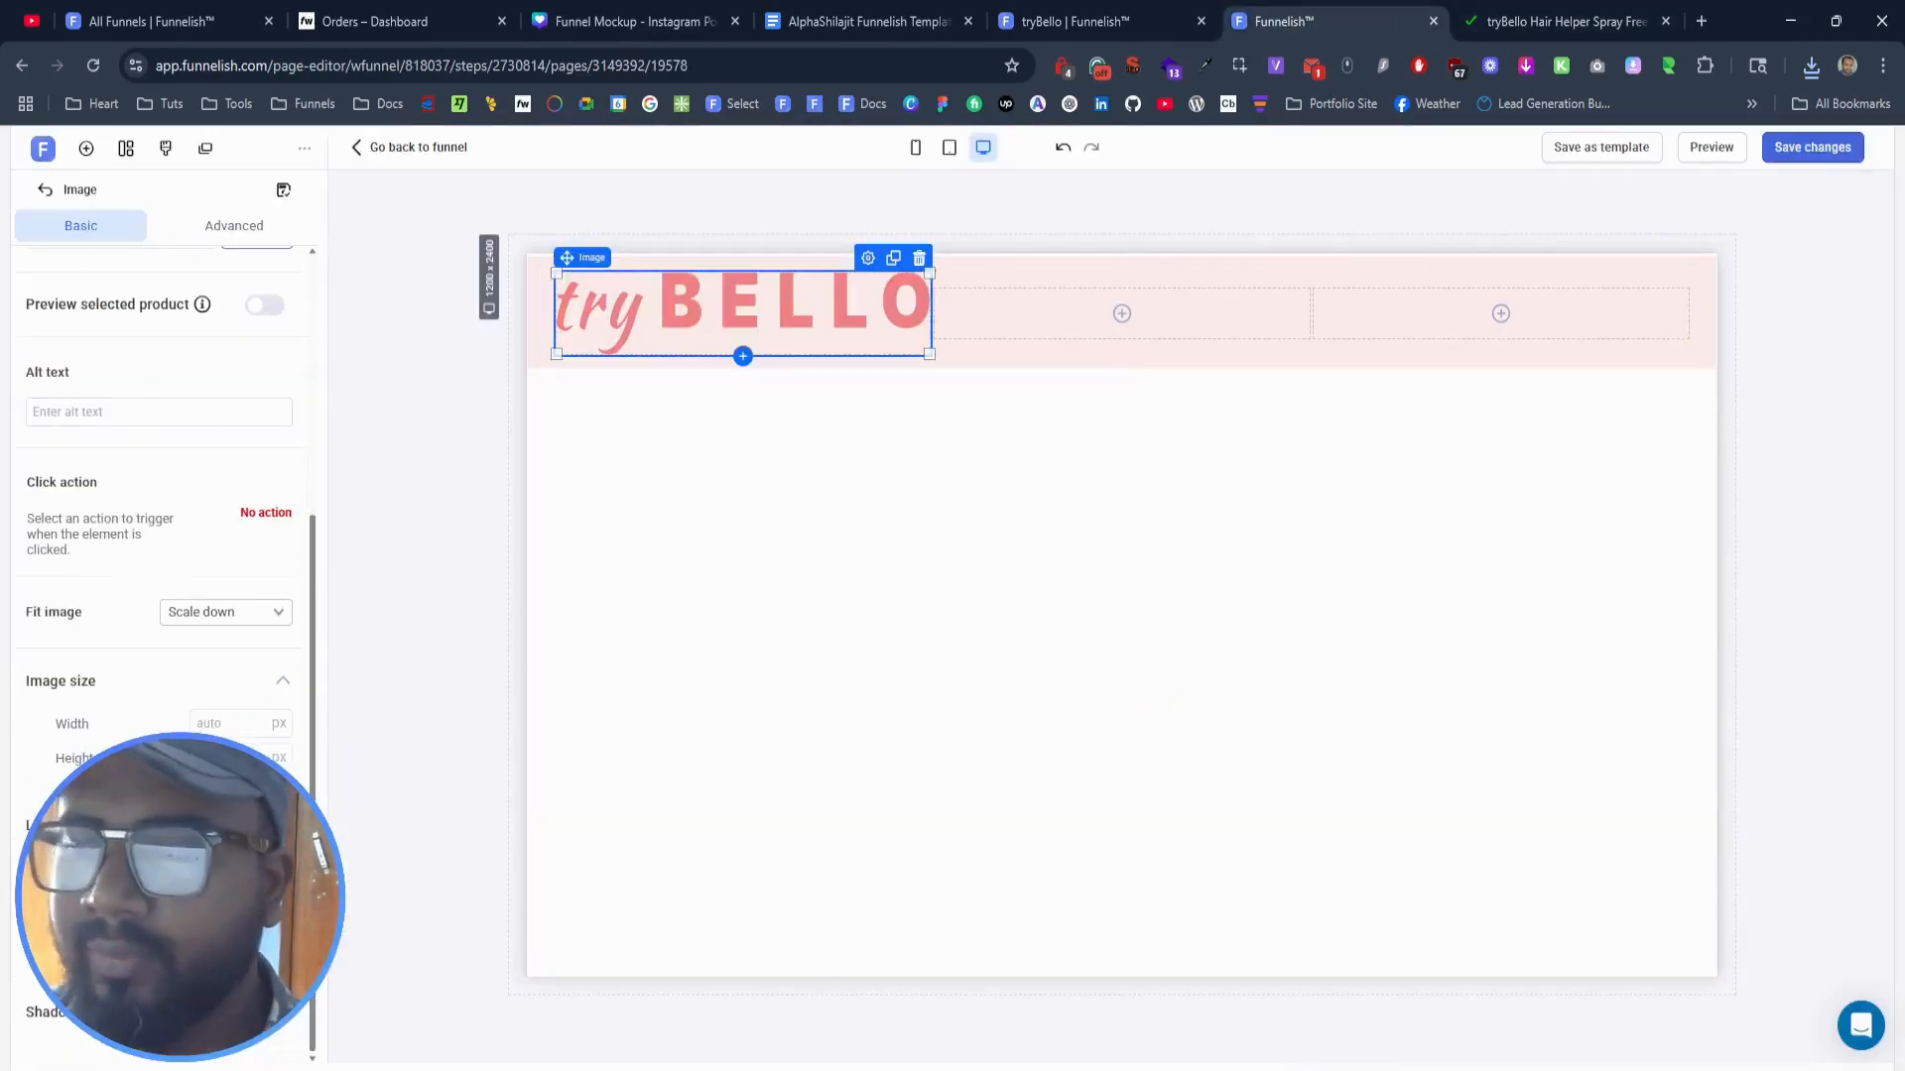
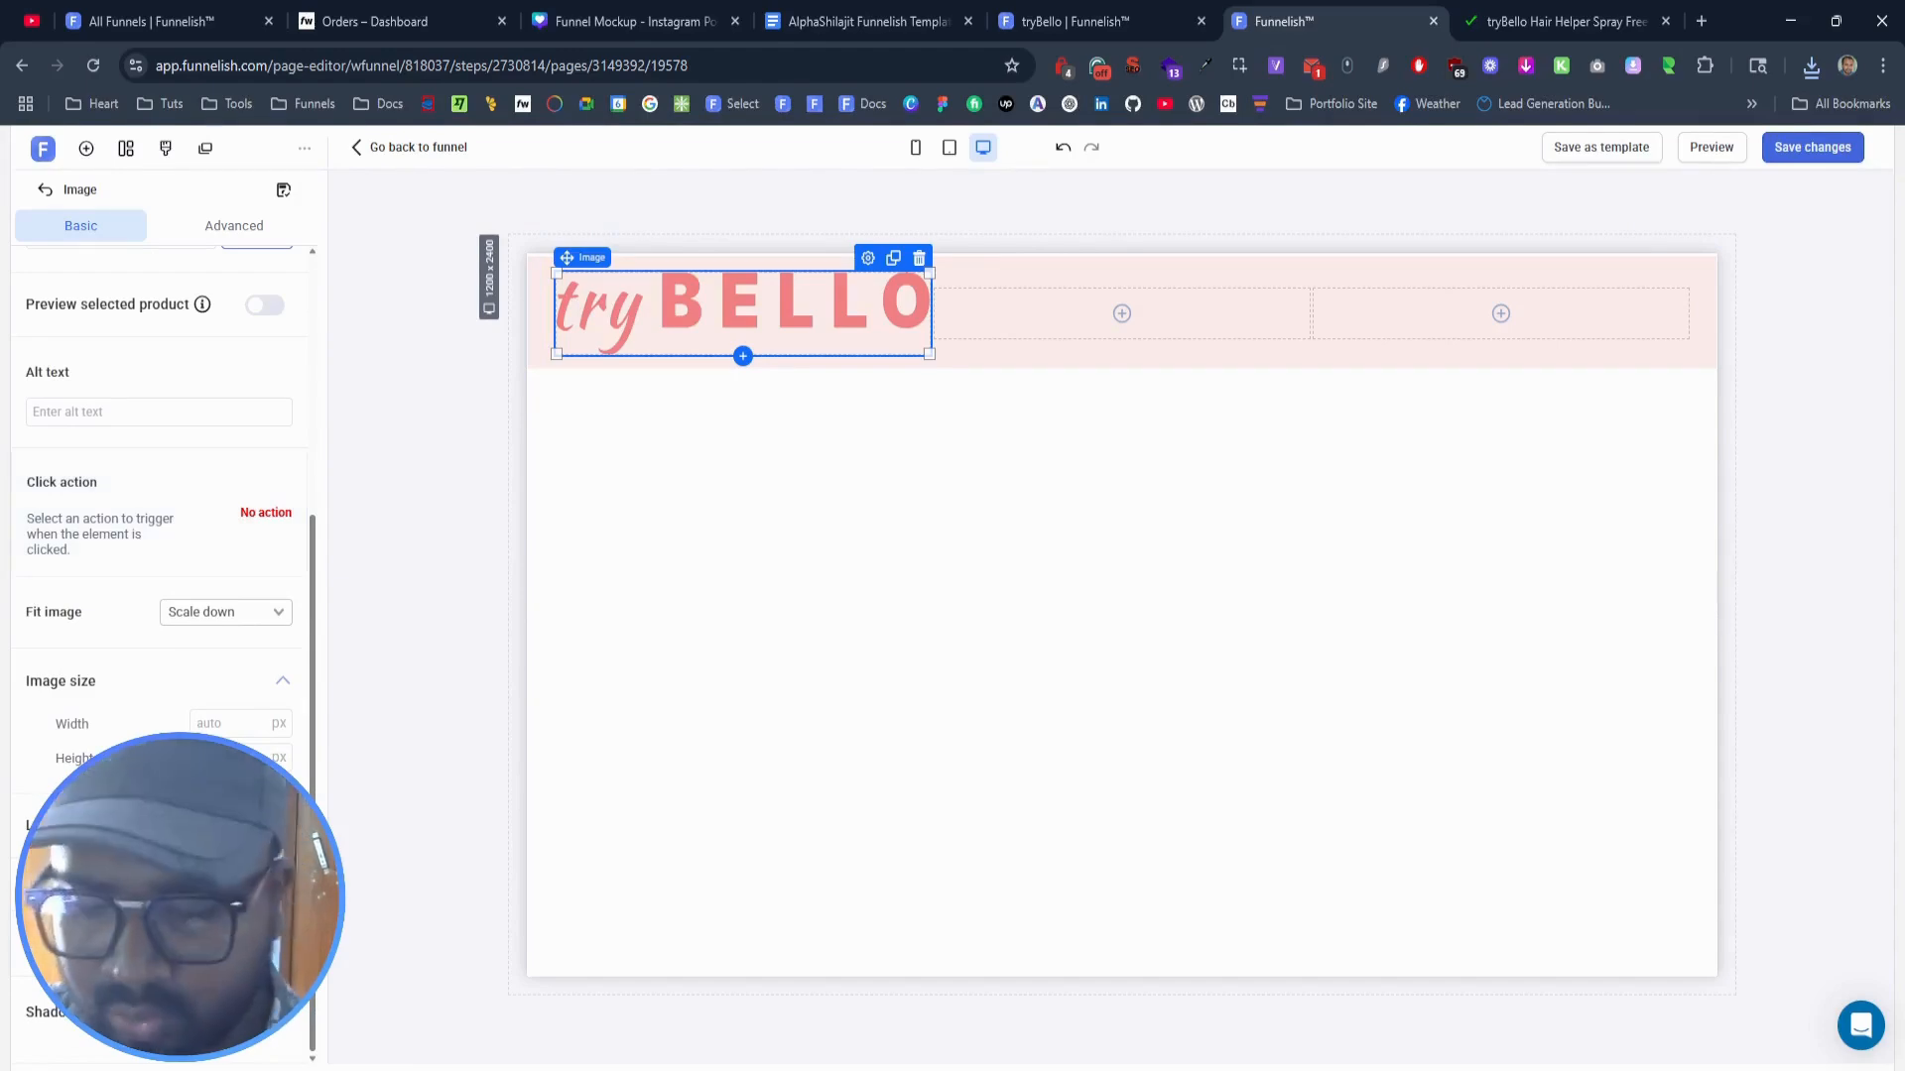
type("5")
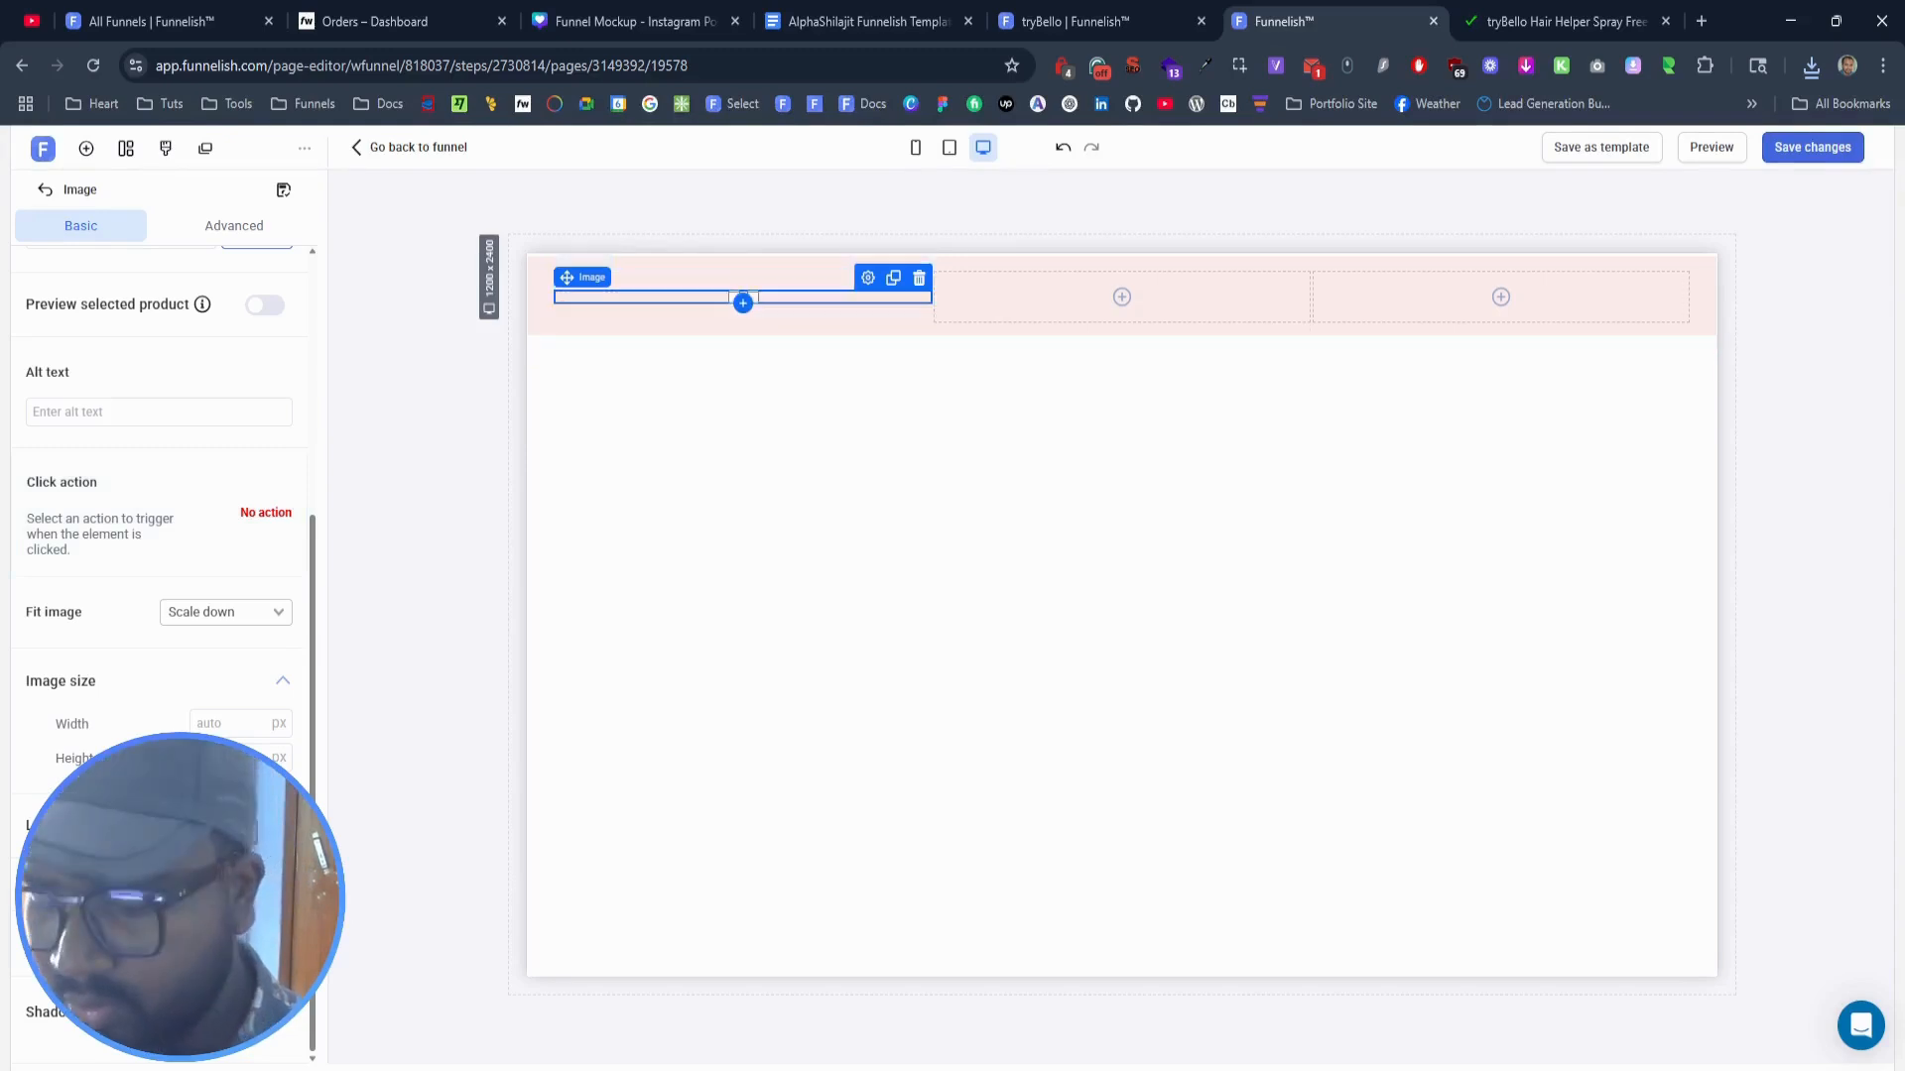
type("0")
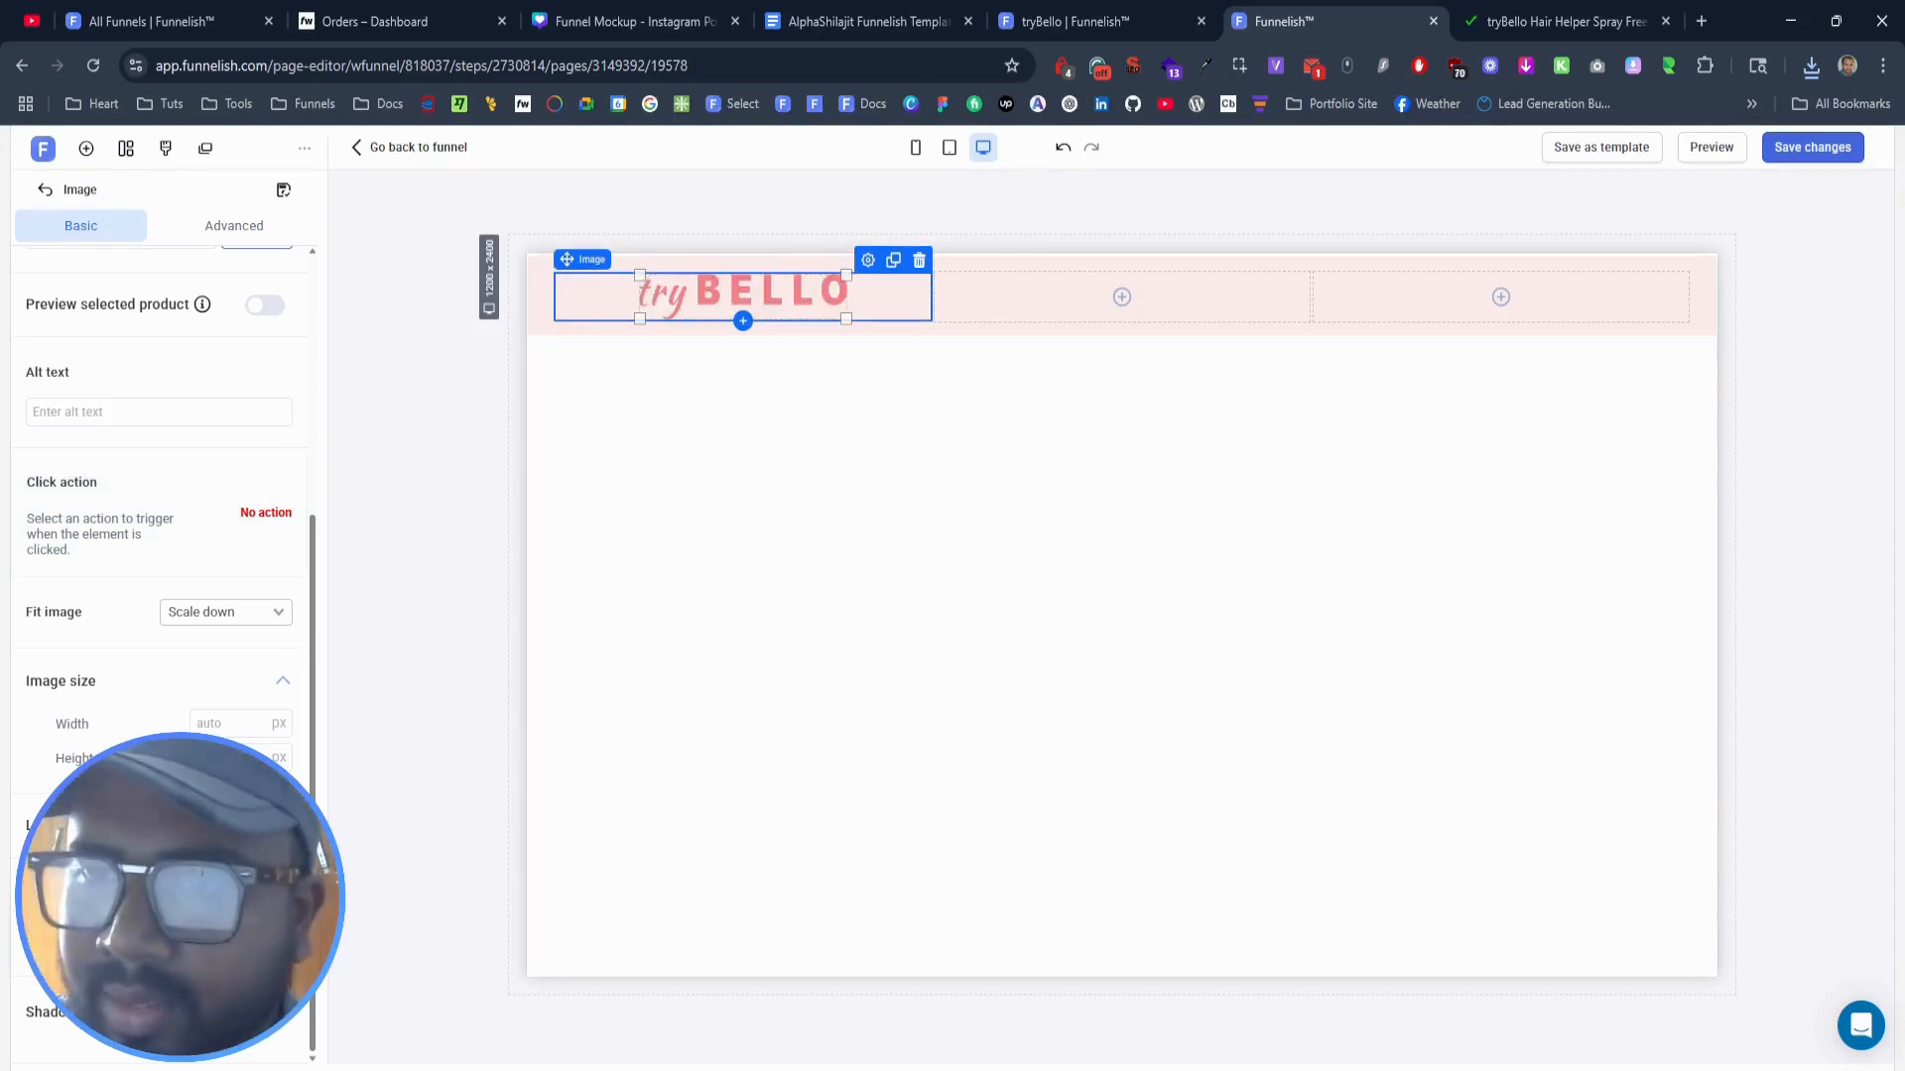
Step: Align the tryBello logo image to the left within the header's first box
scroll(158, 595, "up", 4)
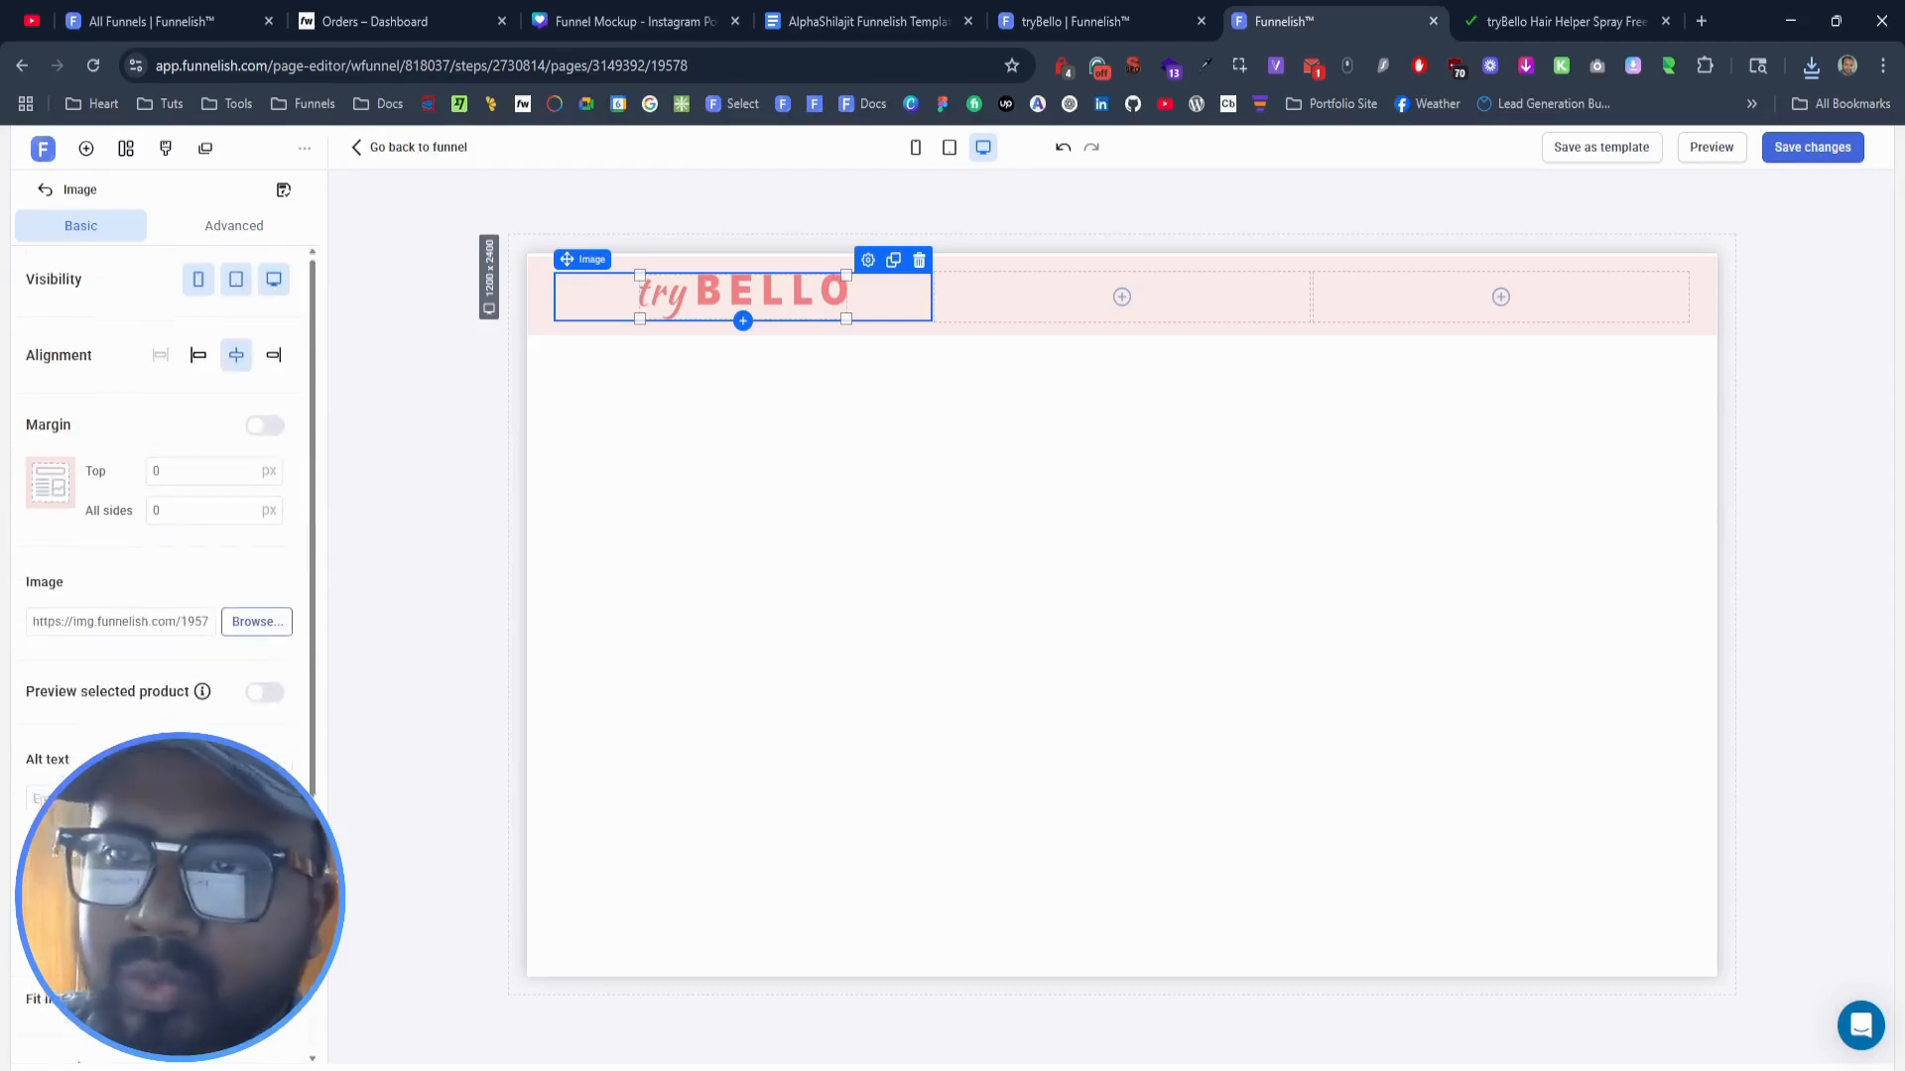
left_click(197, 360)
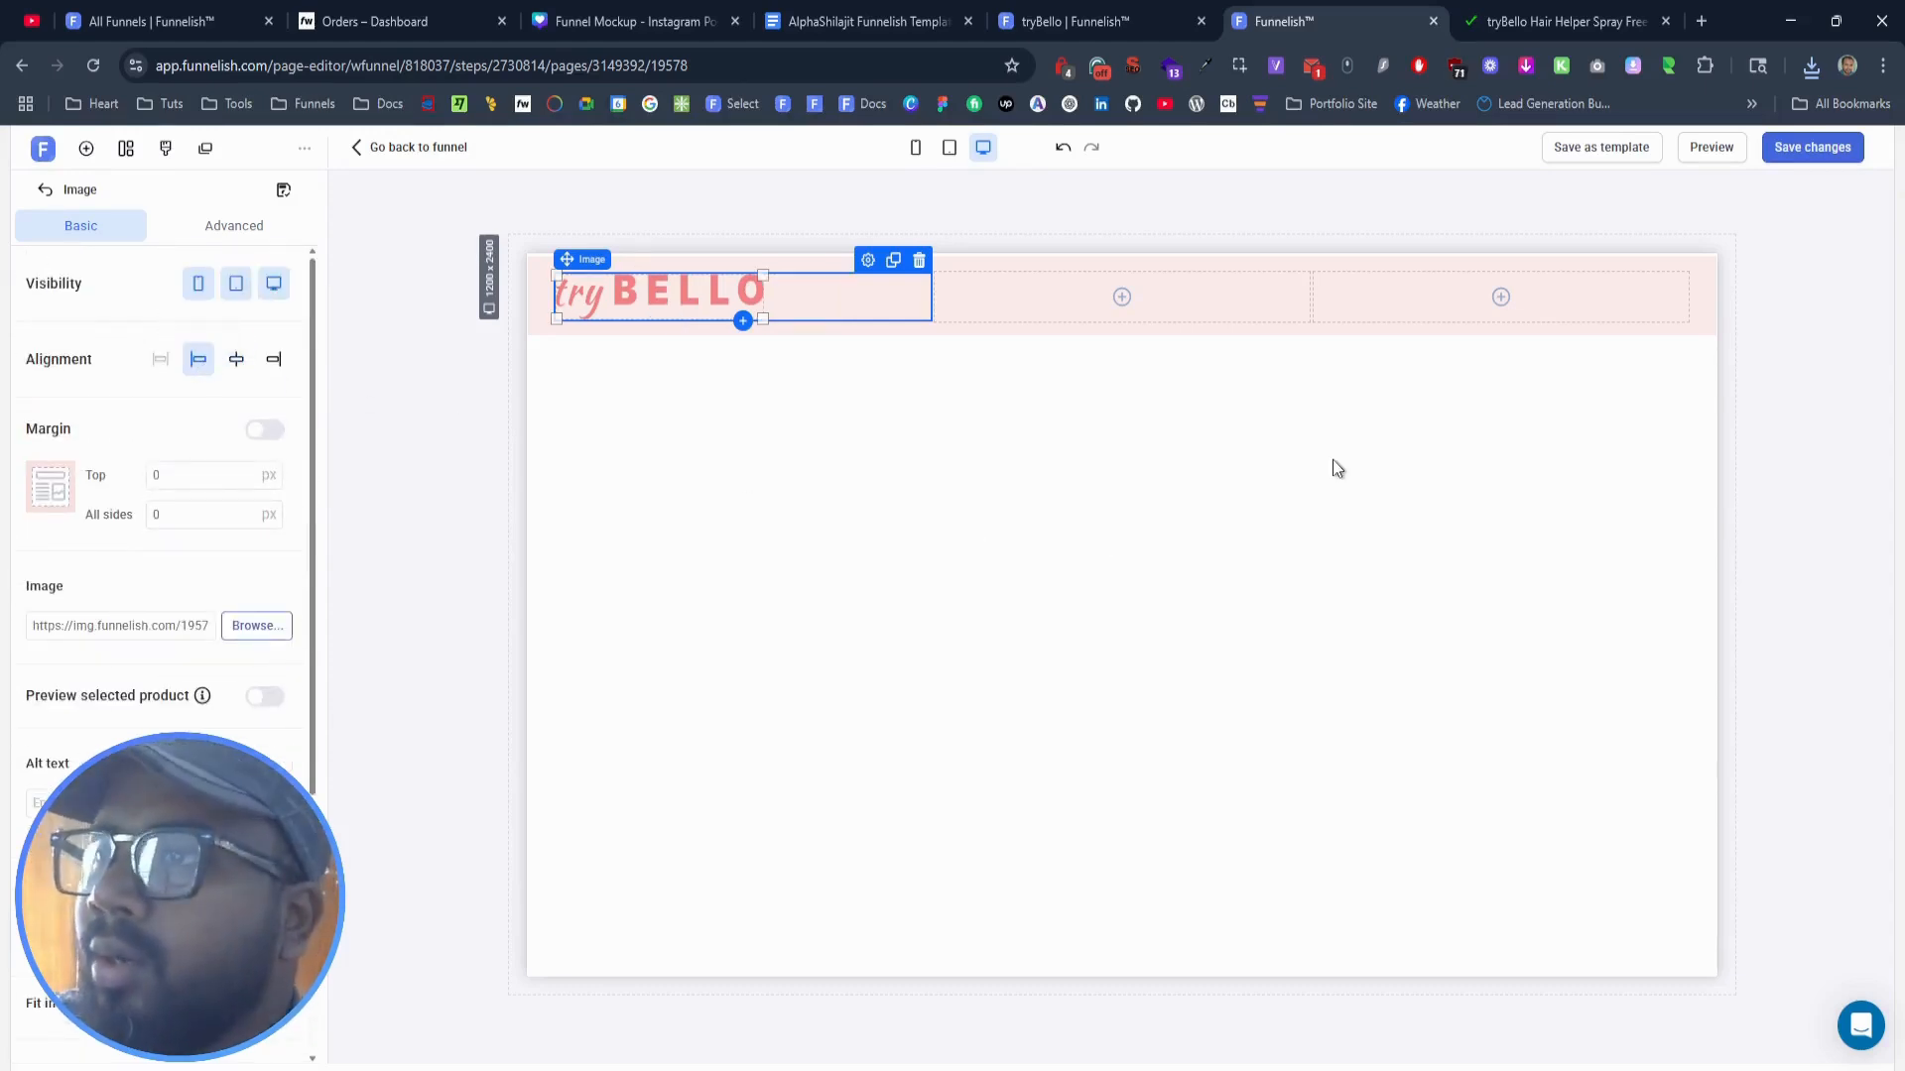
Step: Copy the "SECURE CHECKOUT" text from the original order form and add a paragraph element to the header's second box in Funnelish
left_click(1533, 20)
left_click_drag(549, 191, 736, 186)
key("ctrl+c")
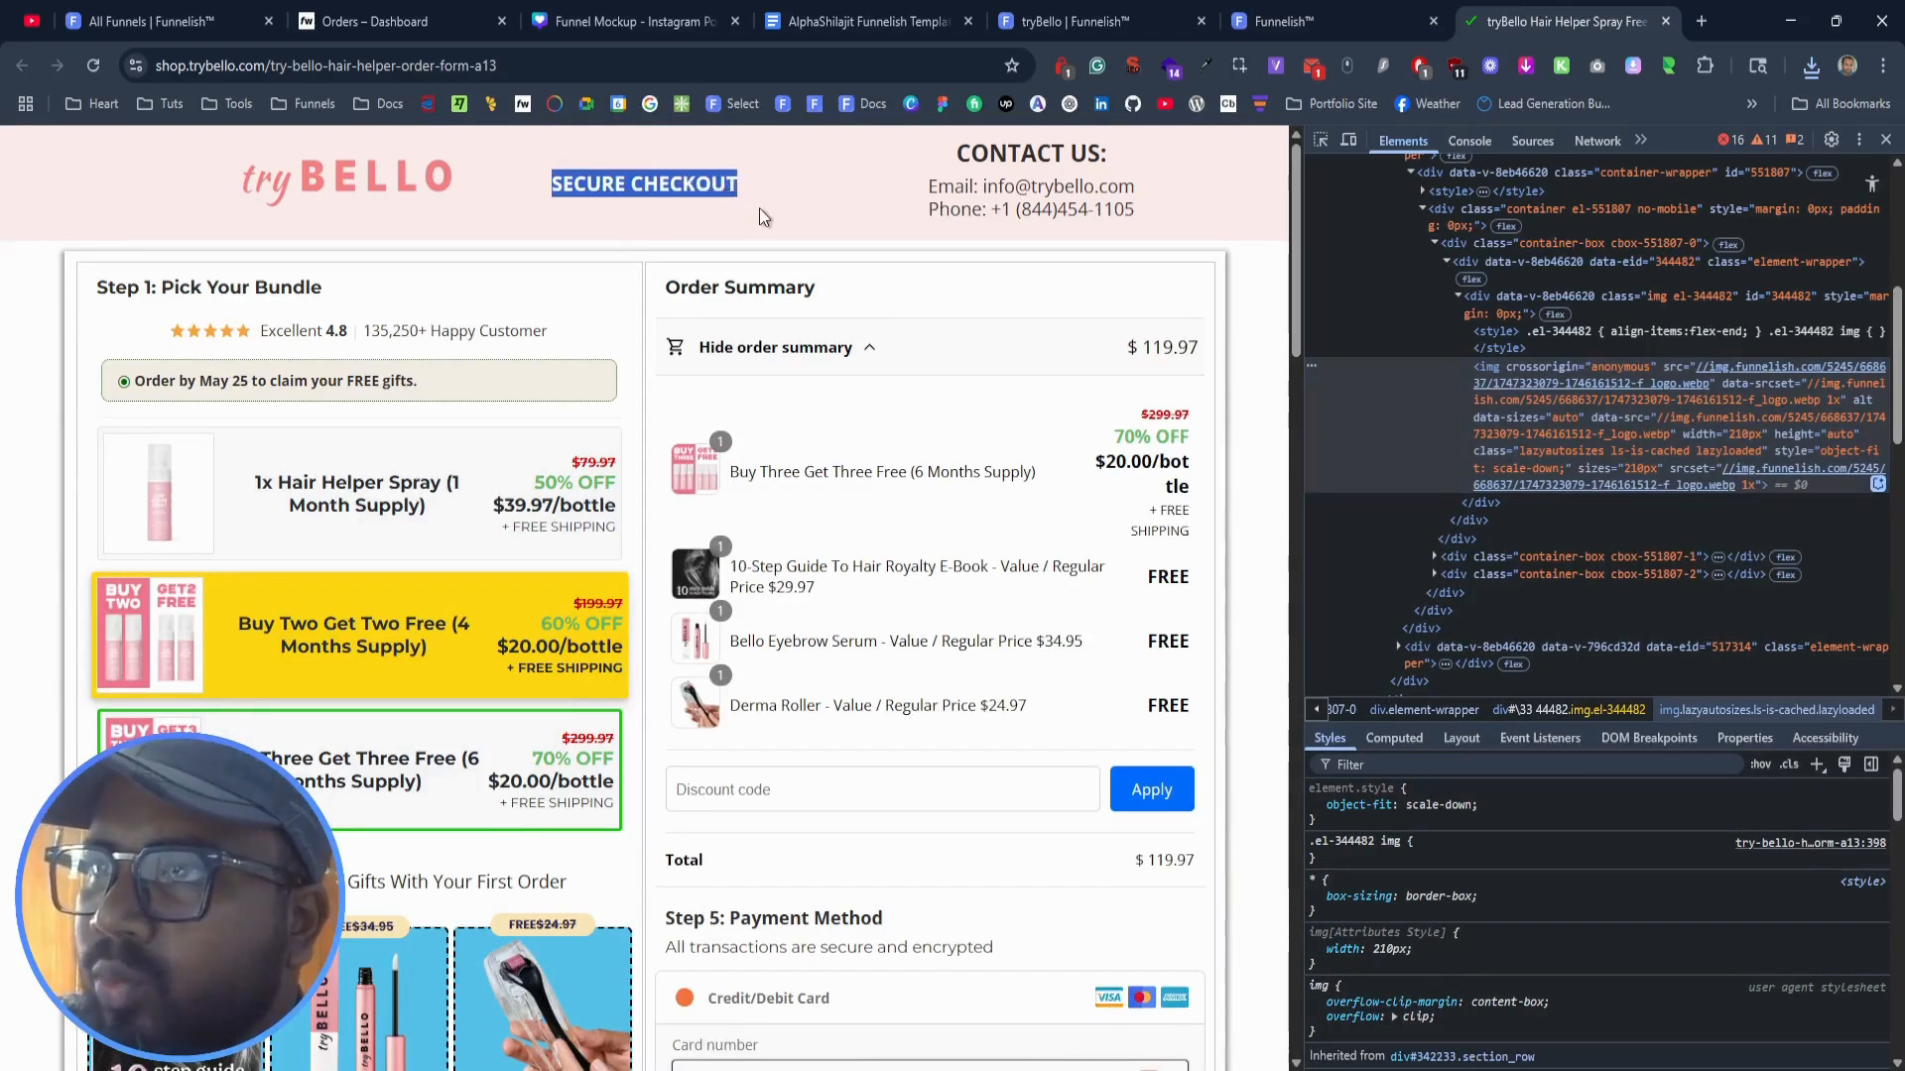
left_click(1335, 20)
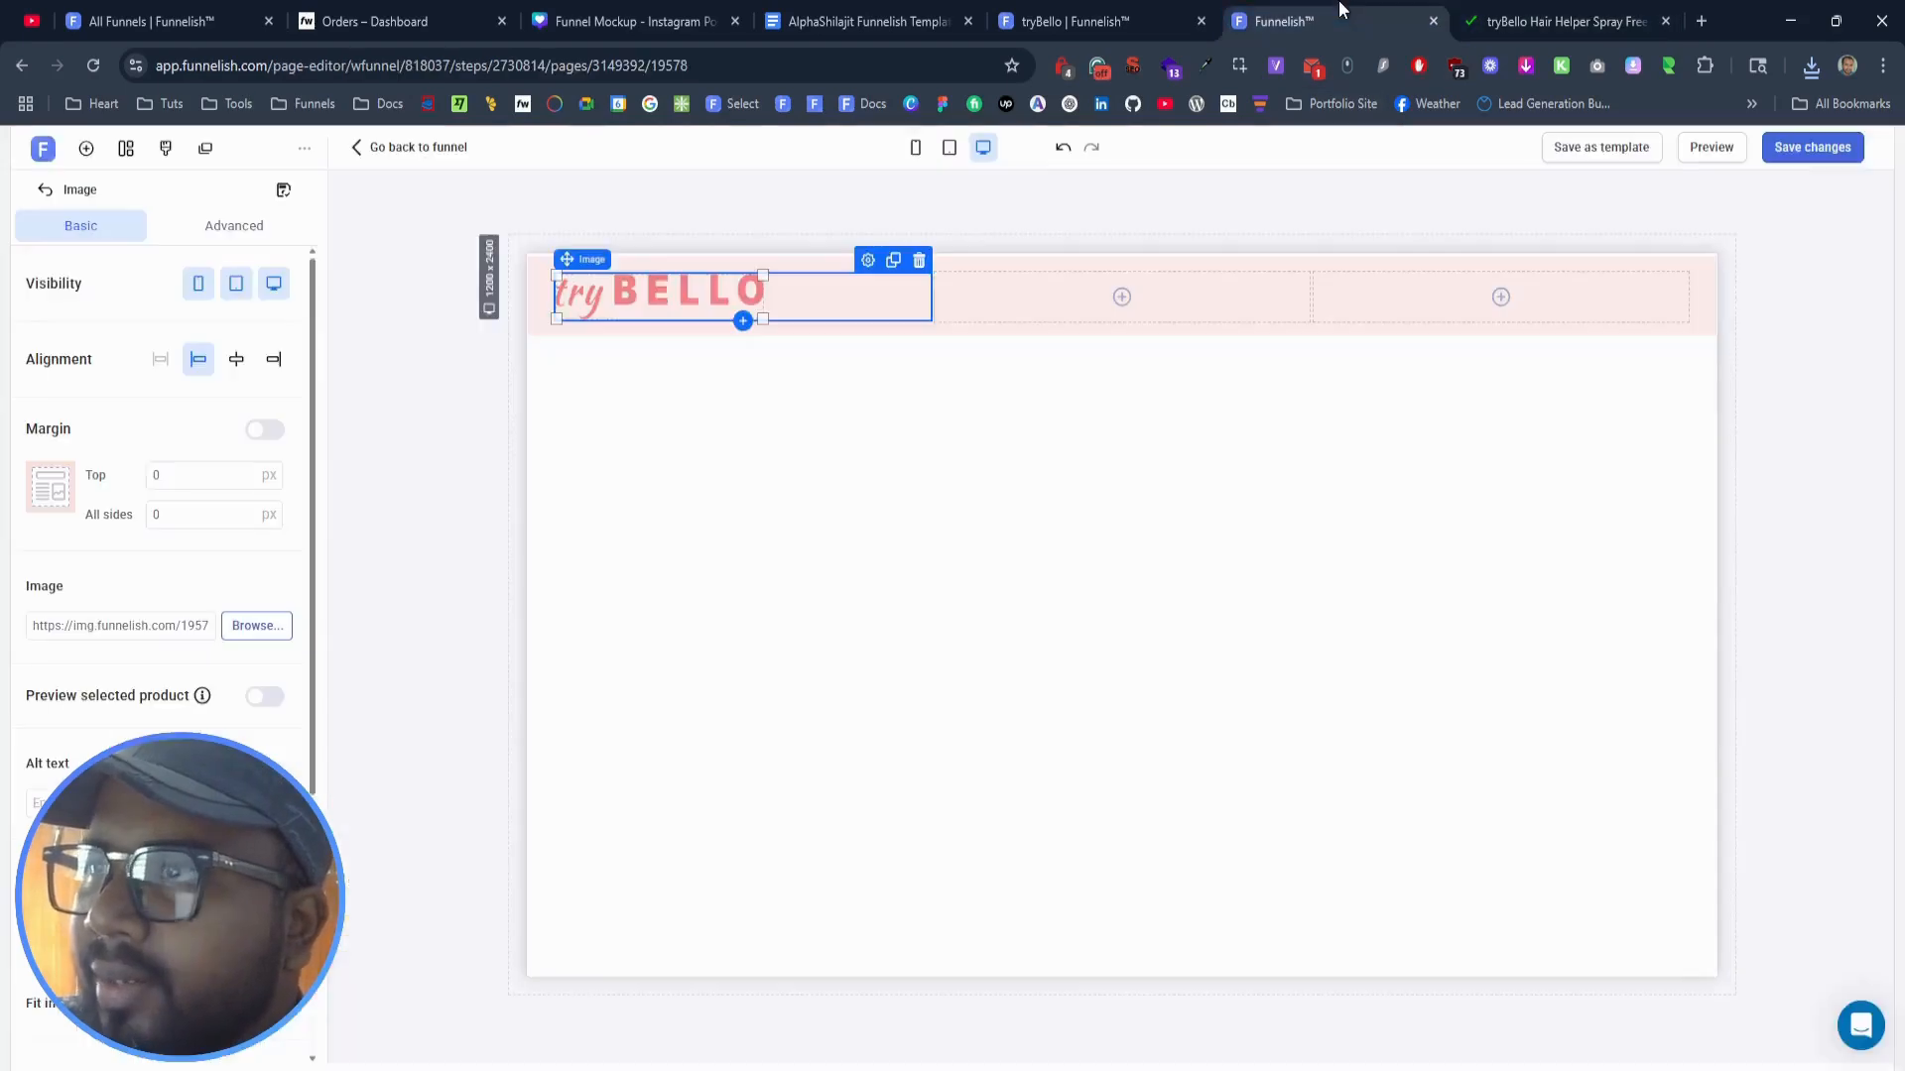
left_click(1127, 299)
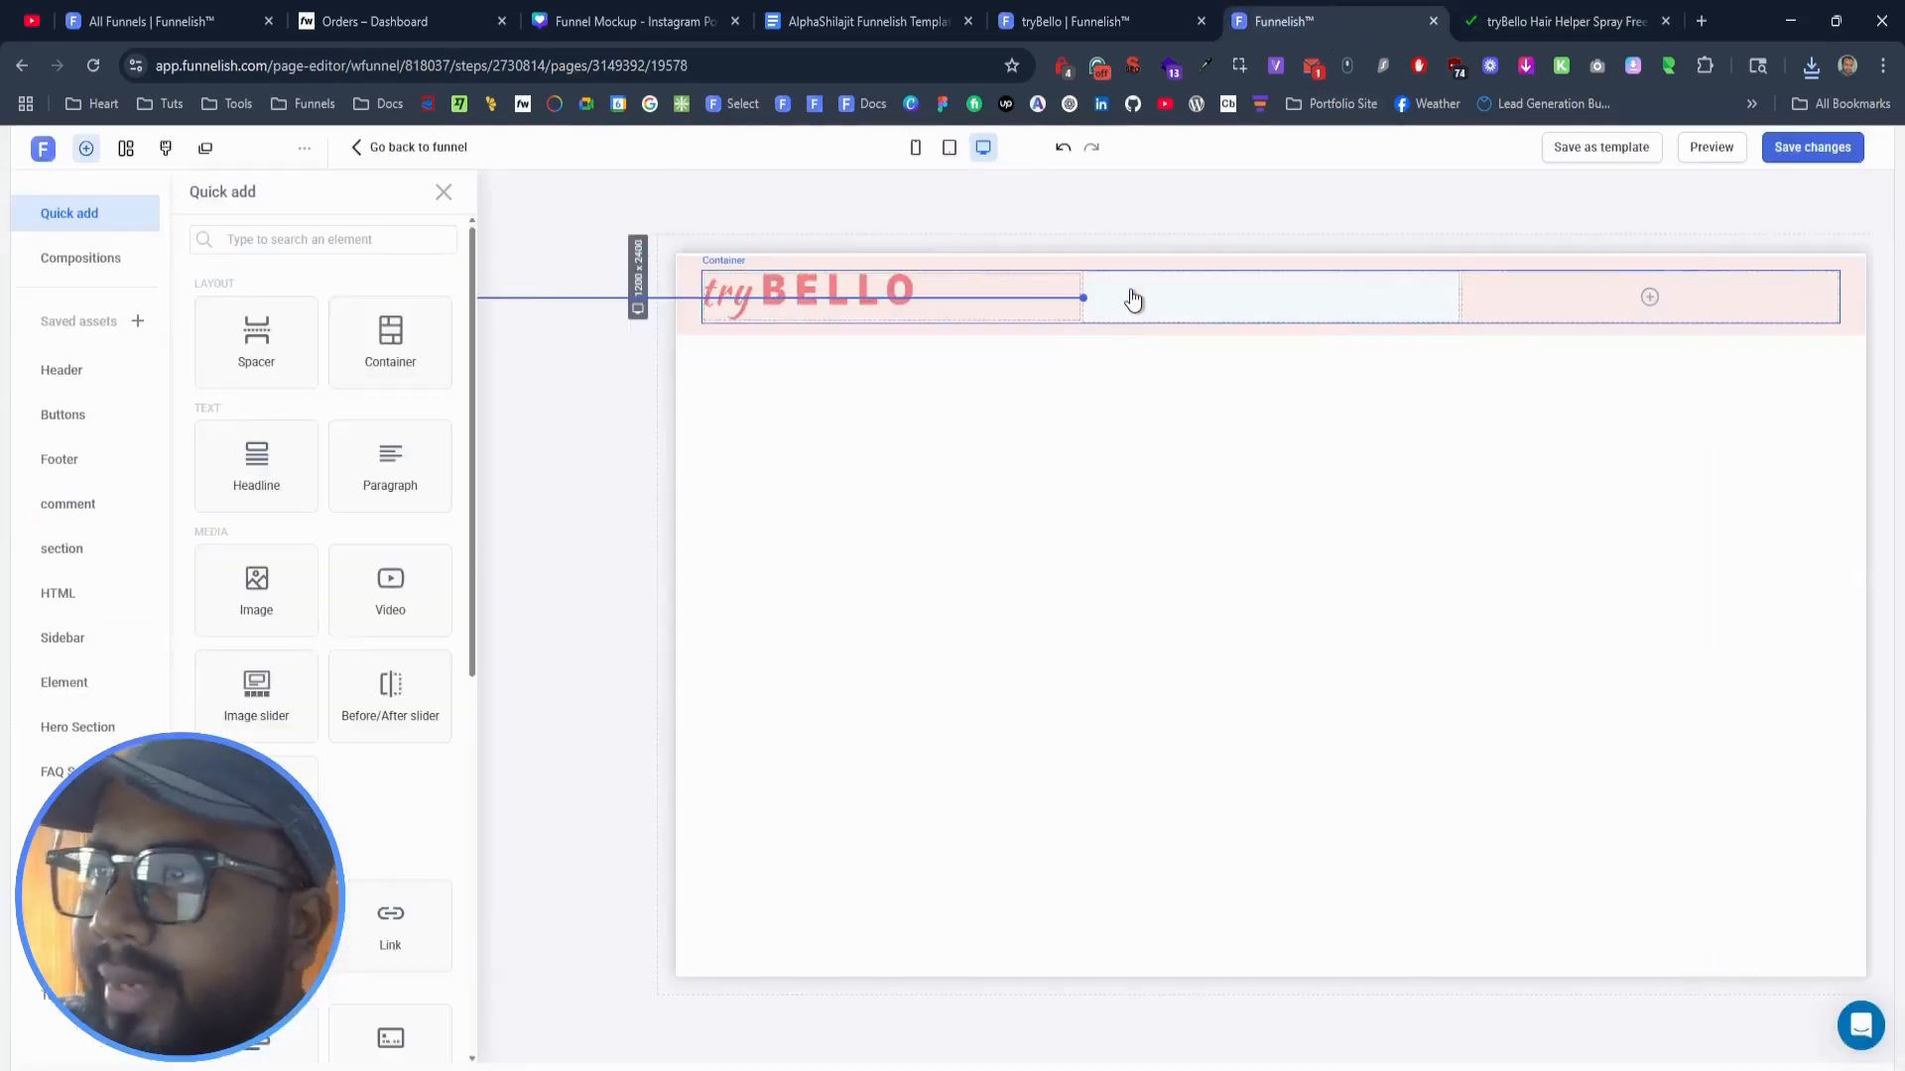
left_click(394, 485)
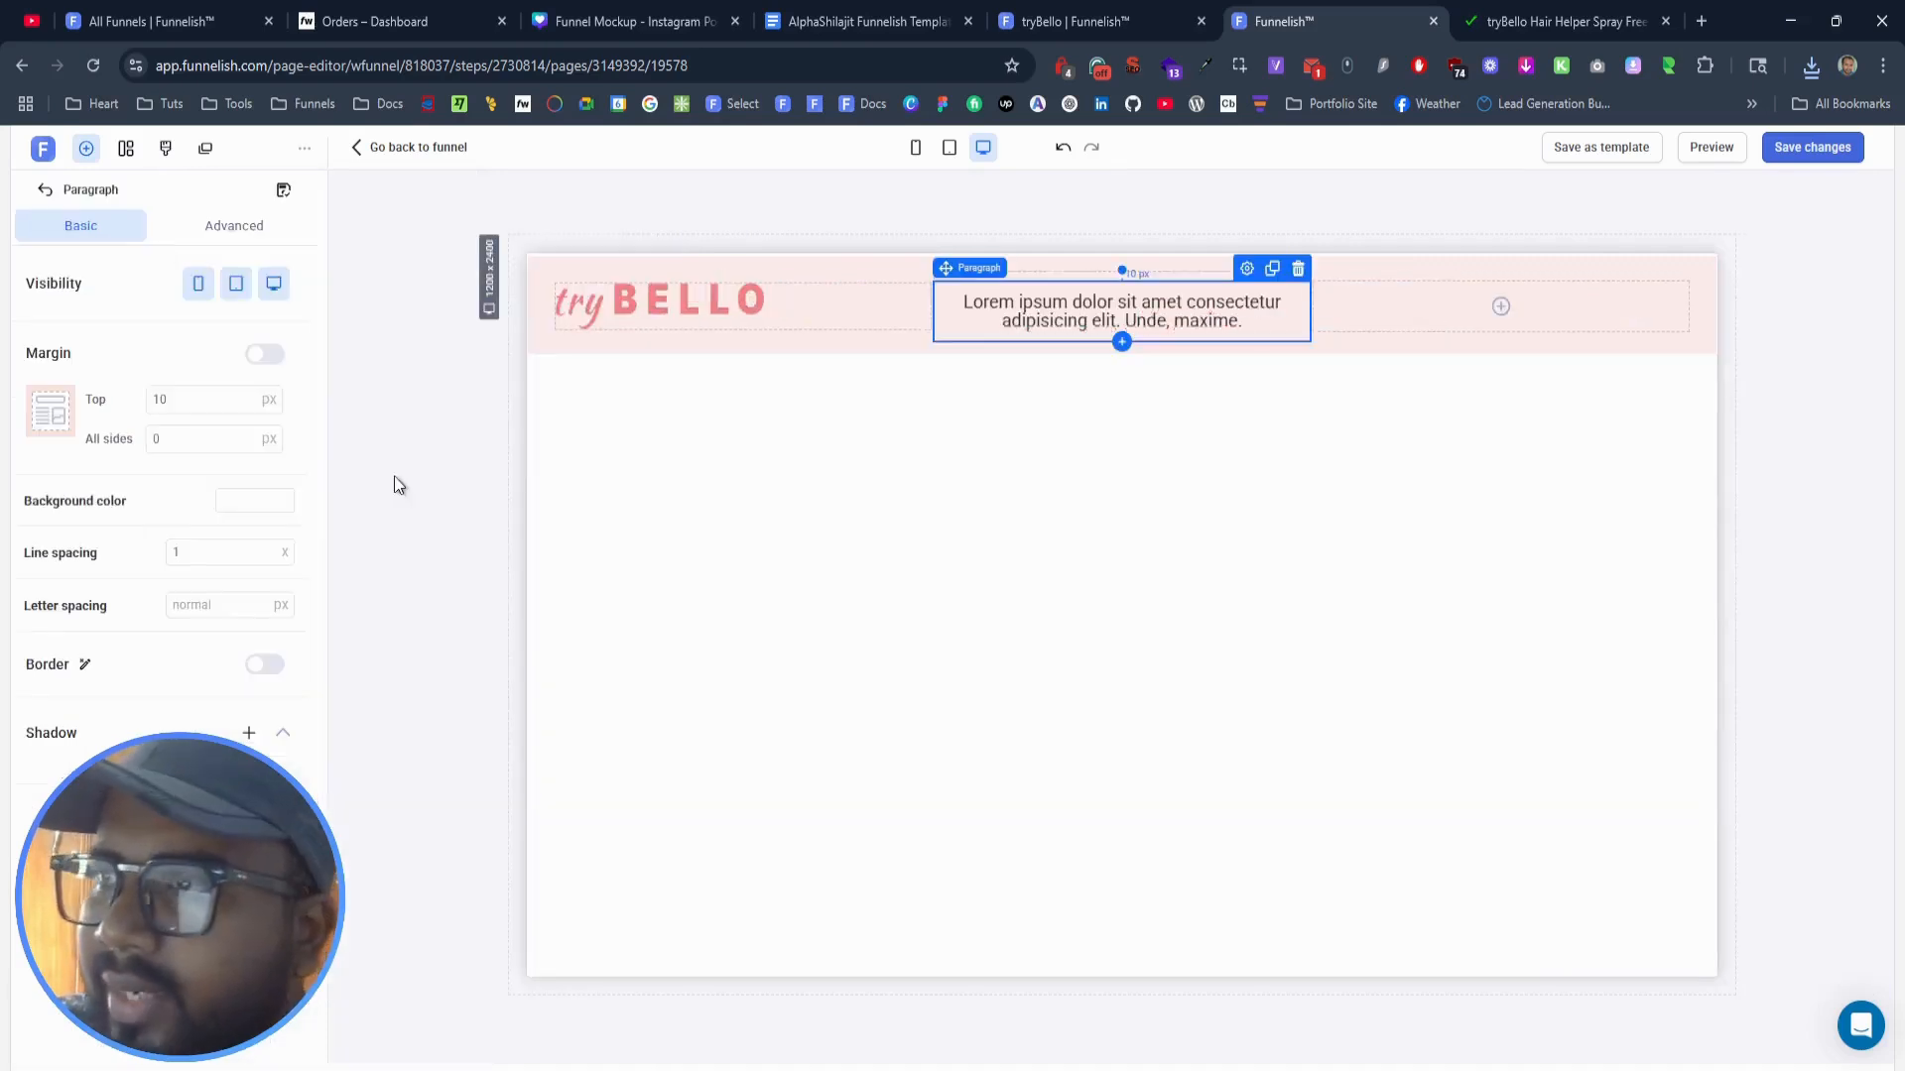
Step: Set the new paragraph's top margin to 0 px and replace its placeholder text with the copied "SECURE CHECKOUT"
left_click(183, 395)
key("BackSpace")
key("BackSpace")
type("0")
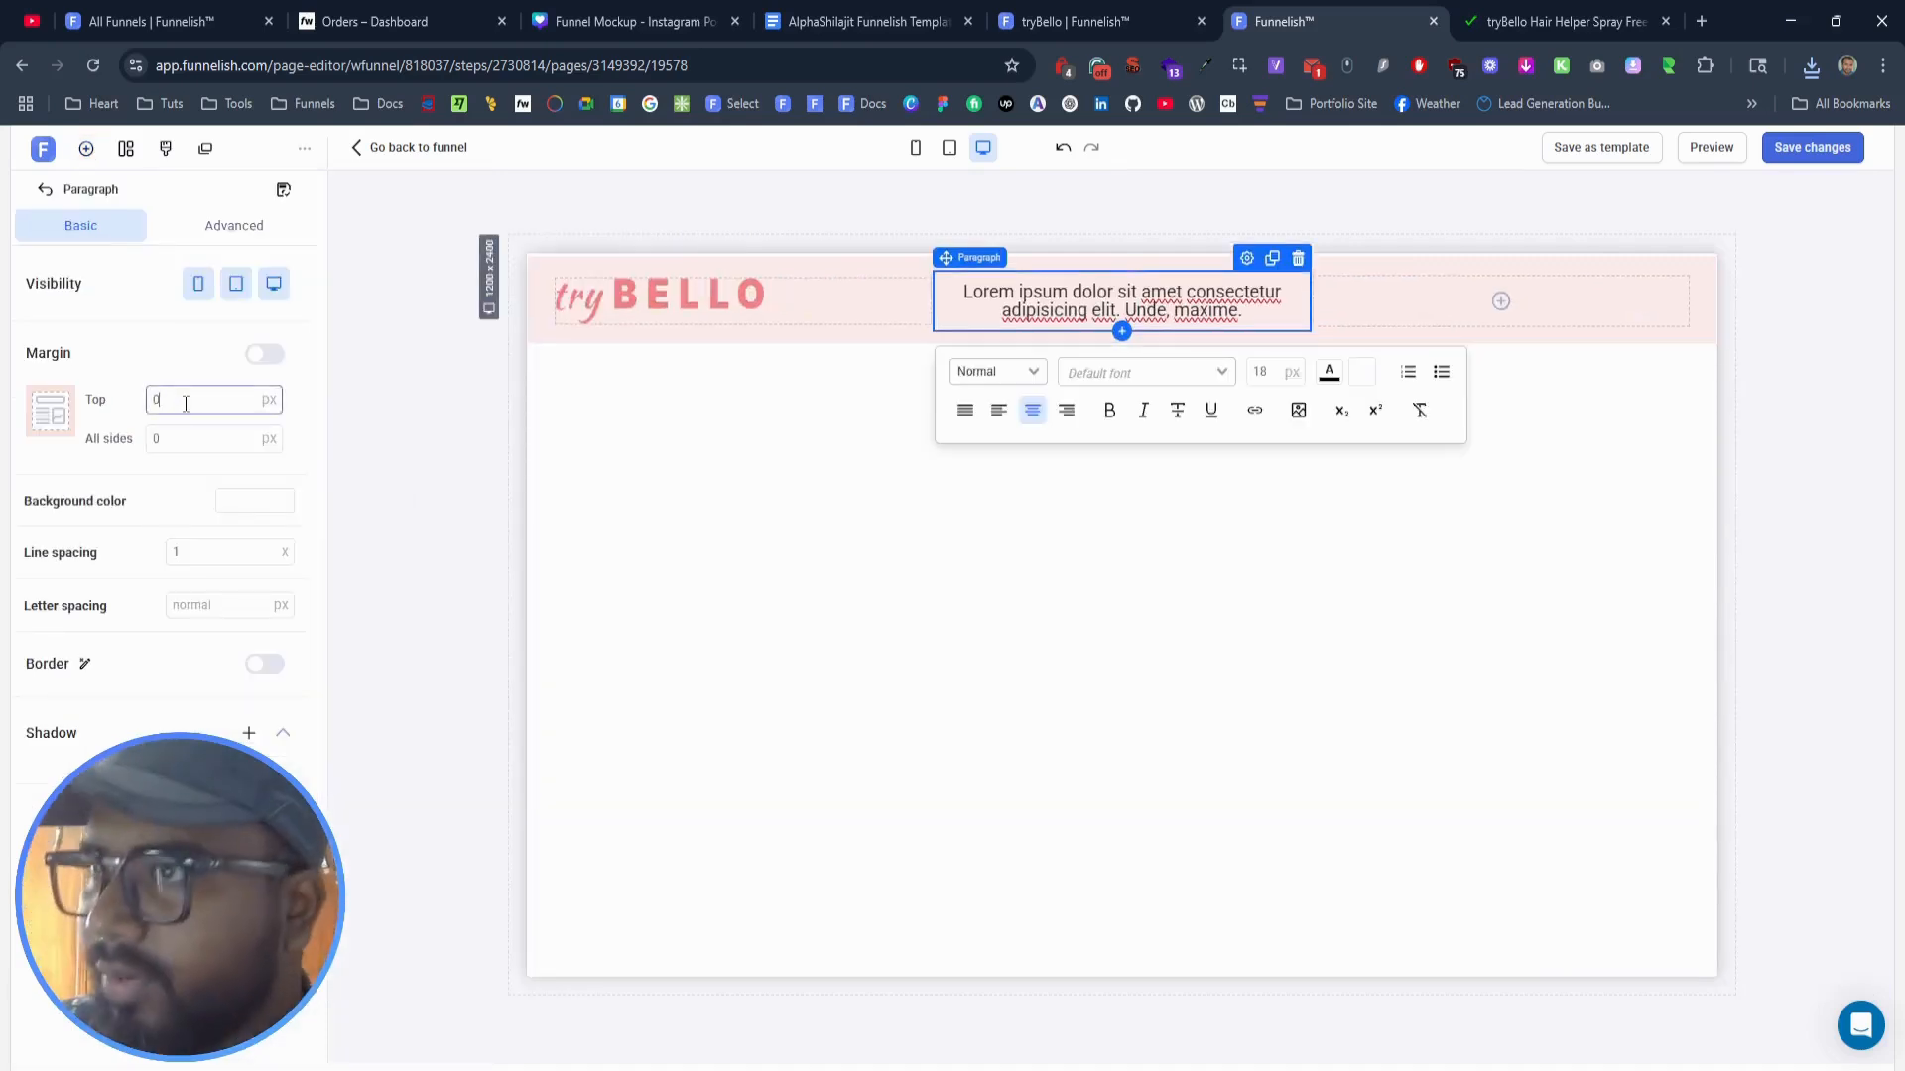
triple_click(1191, 298)
key("ctrl+v")
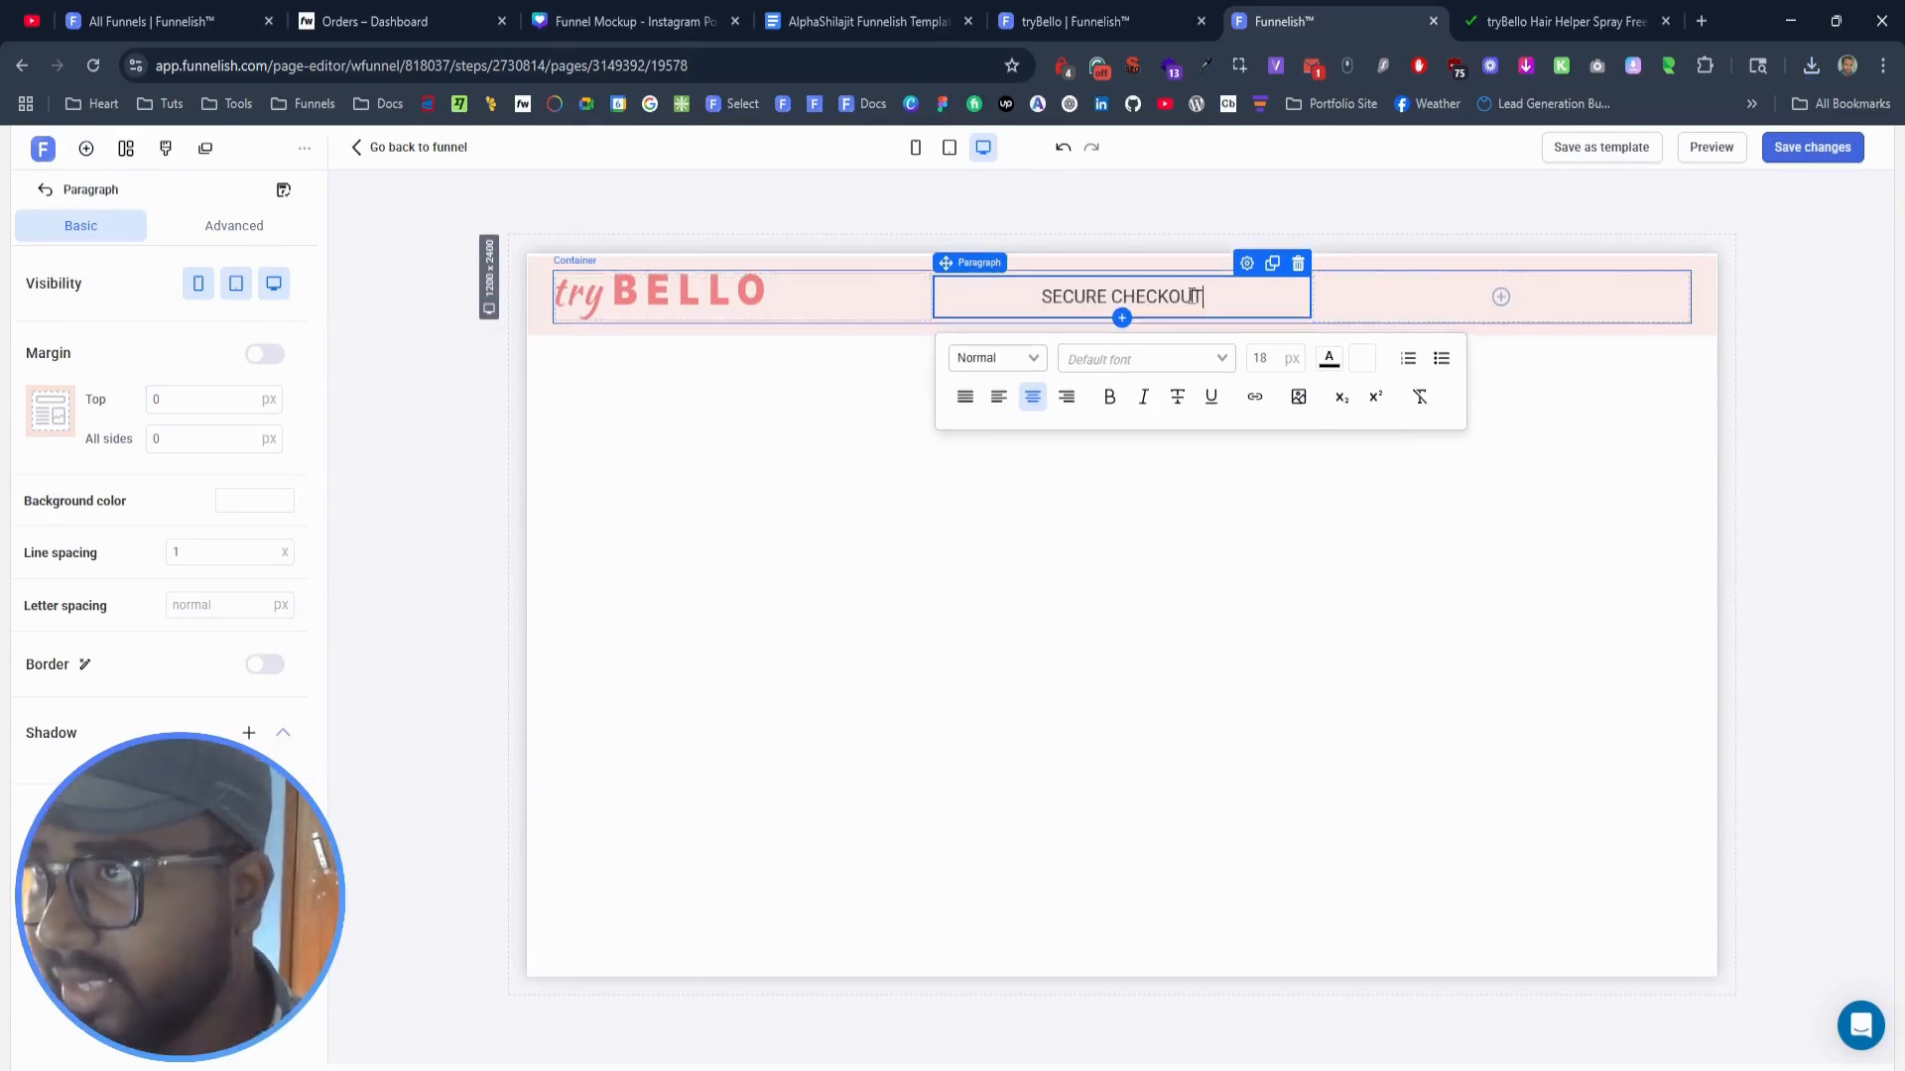
Step: Make the "SECURE CHECKOUT" text bold, inspect its font on the original order form and set the matching size of 20 px in Funnelish
triple_click(1170, 297)
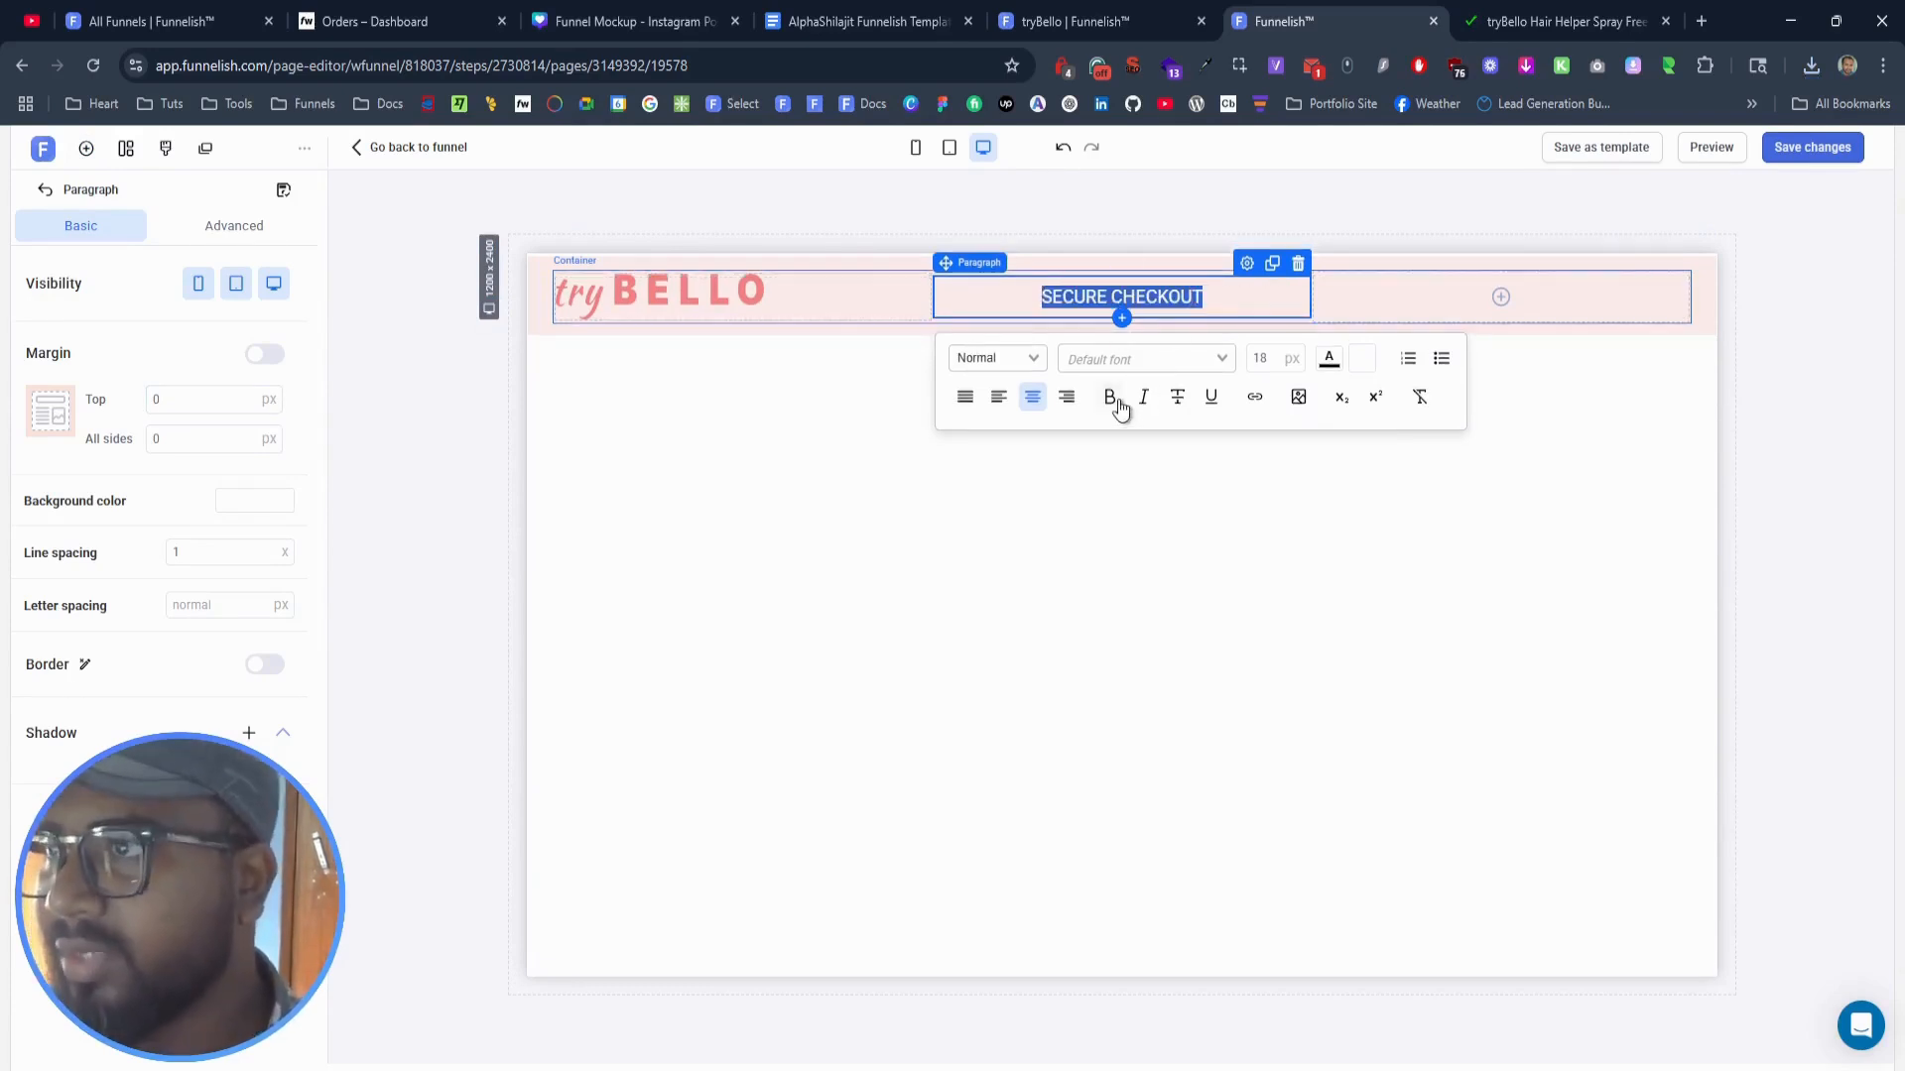
left_click(1113, 399)
left_click(1576, 16)
left_click(1319, 141)
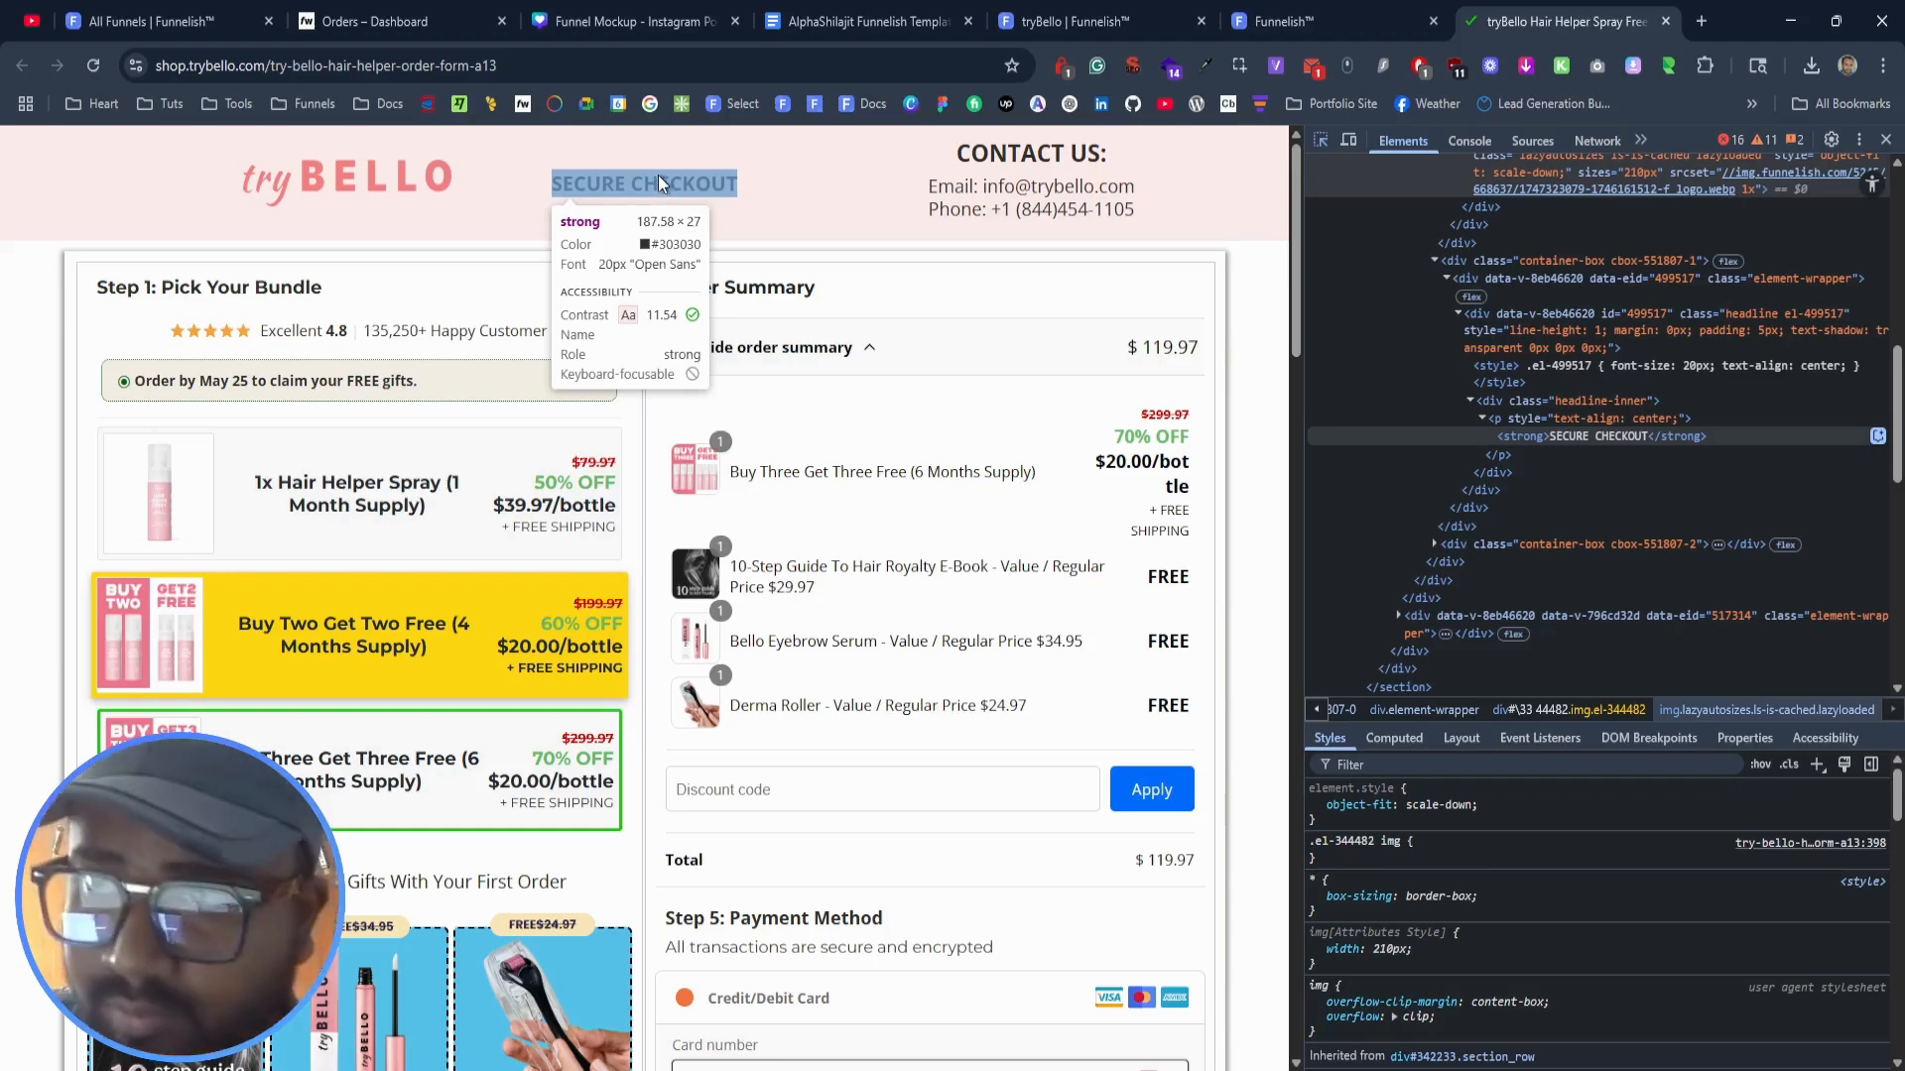
left_click(658, 177)
left_click(1279, 12)
left_click(1276, 356)
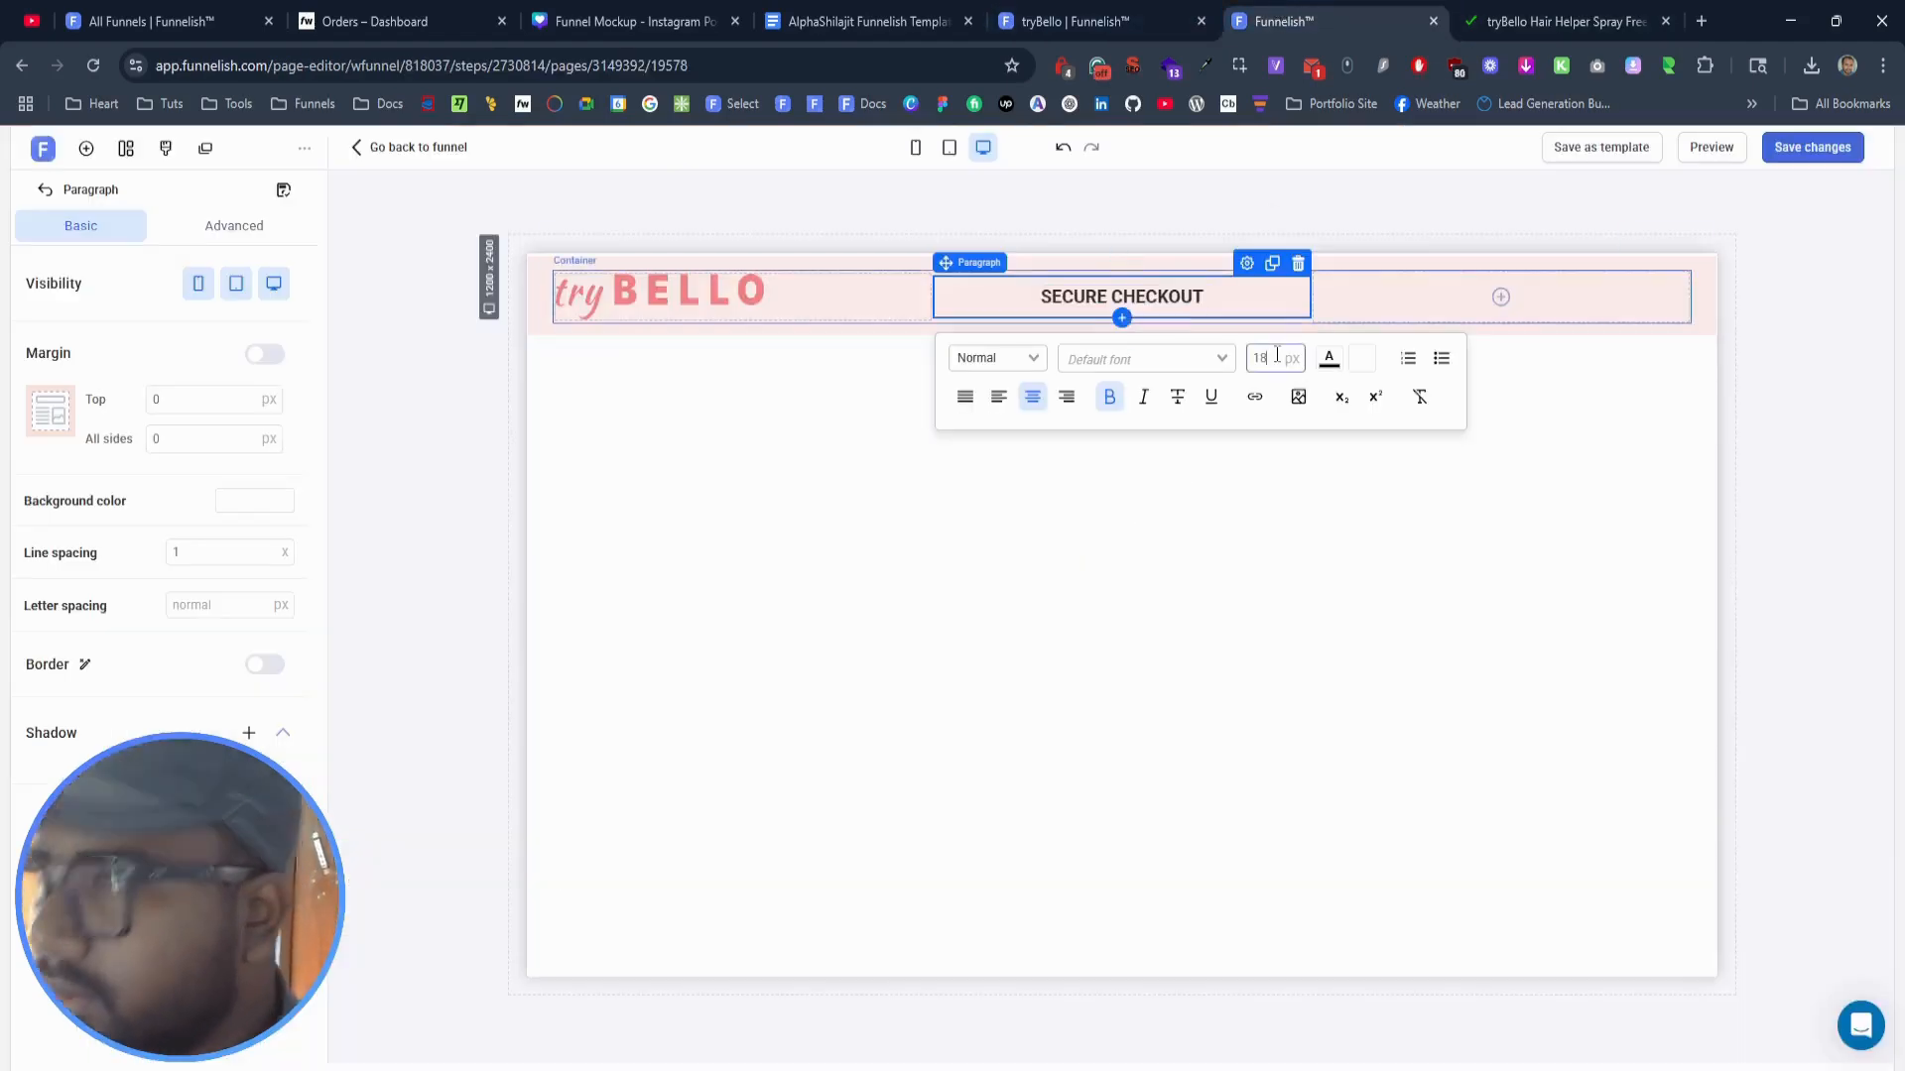
key("Up")
key("Up")
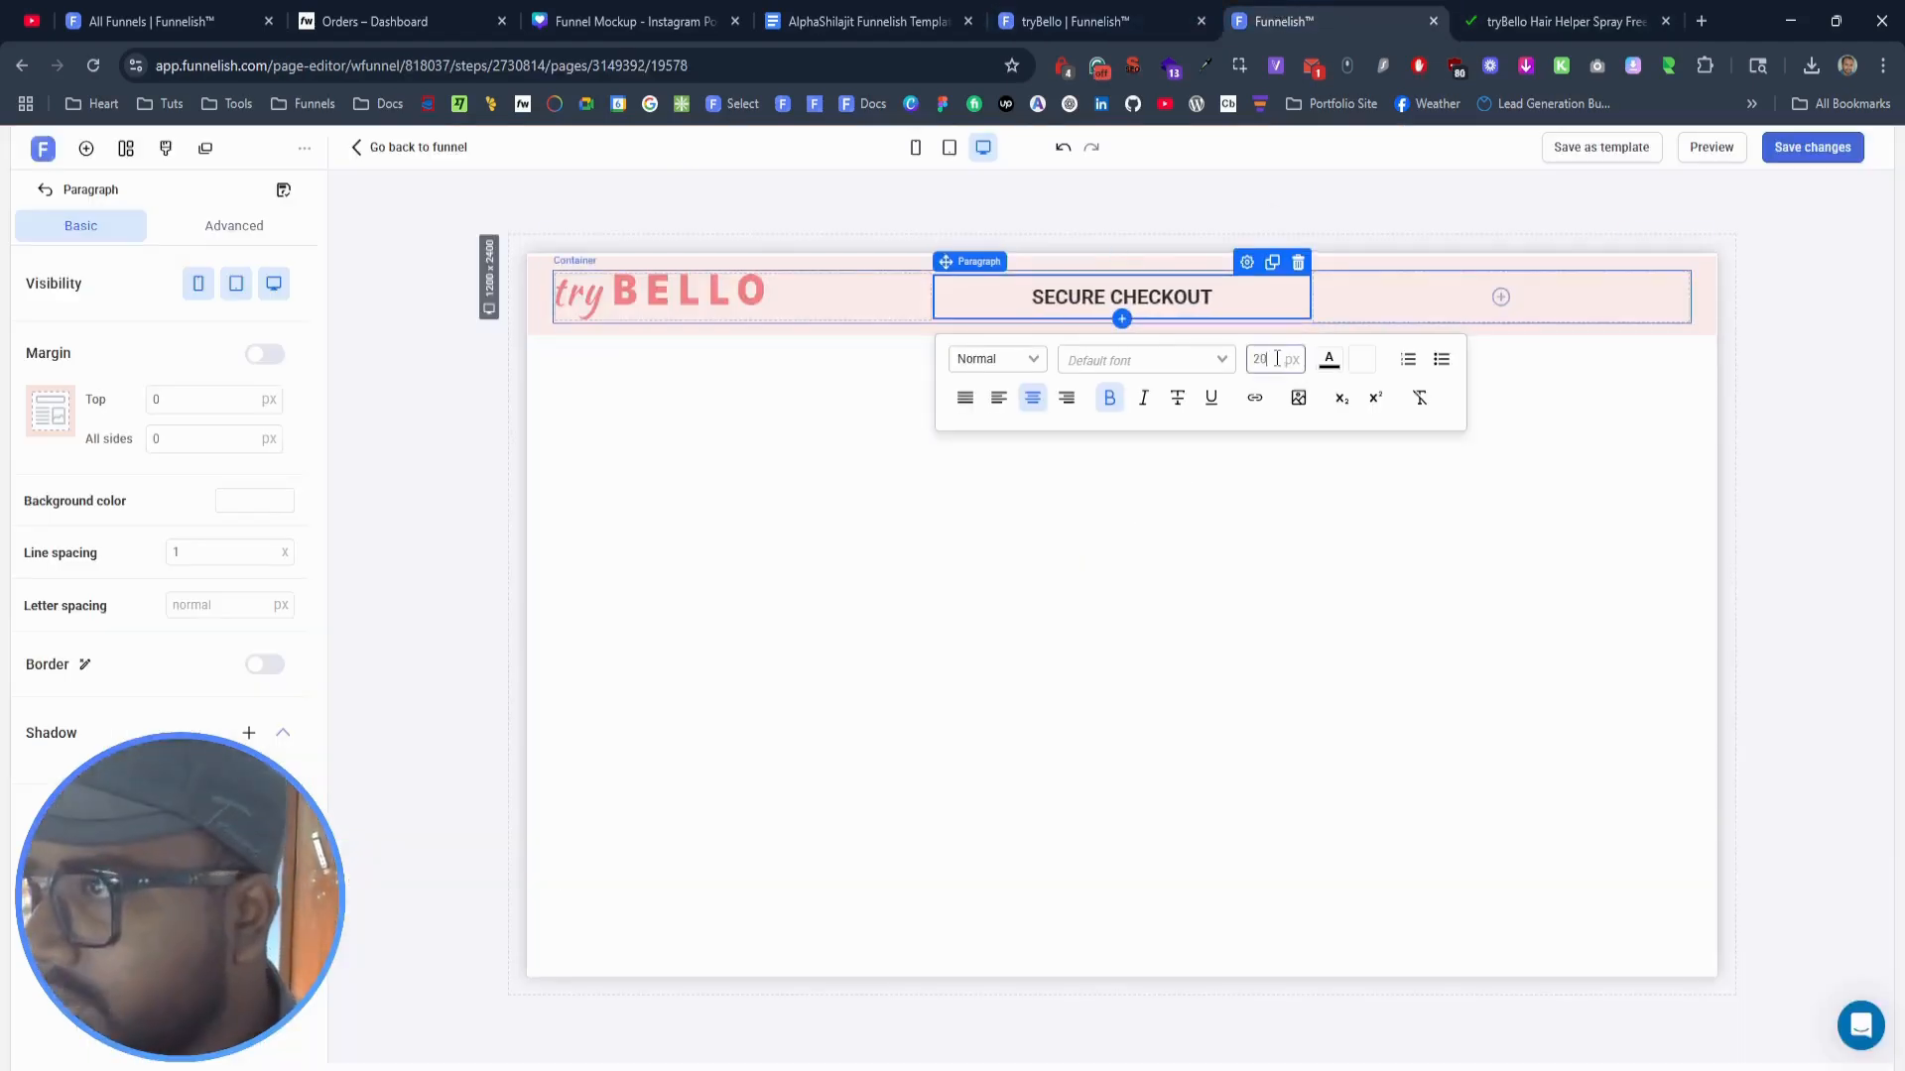
Step: Set the "SECURE CHECKOUT" paragraph's padding to 0 px on all sides and its line spacing to 1.5
left_click(215, 224)
left_click(198, 585)
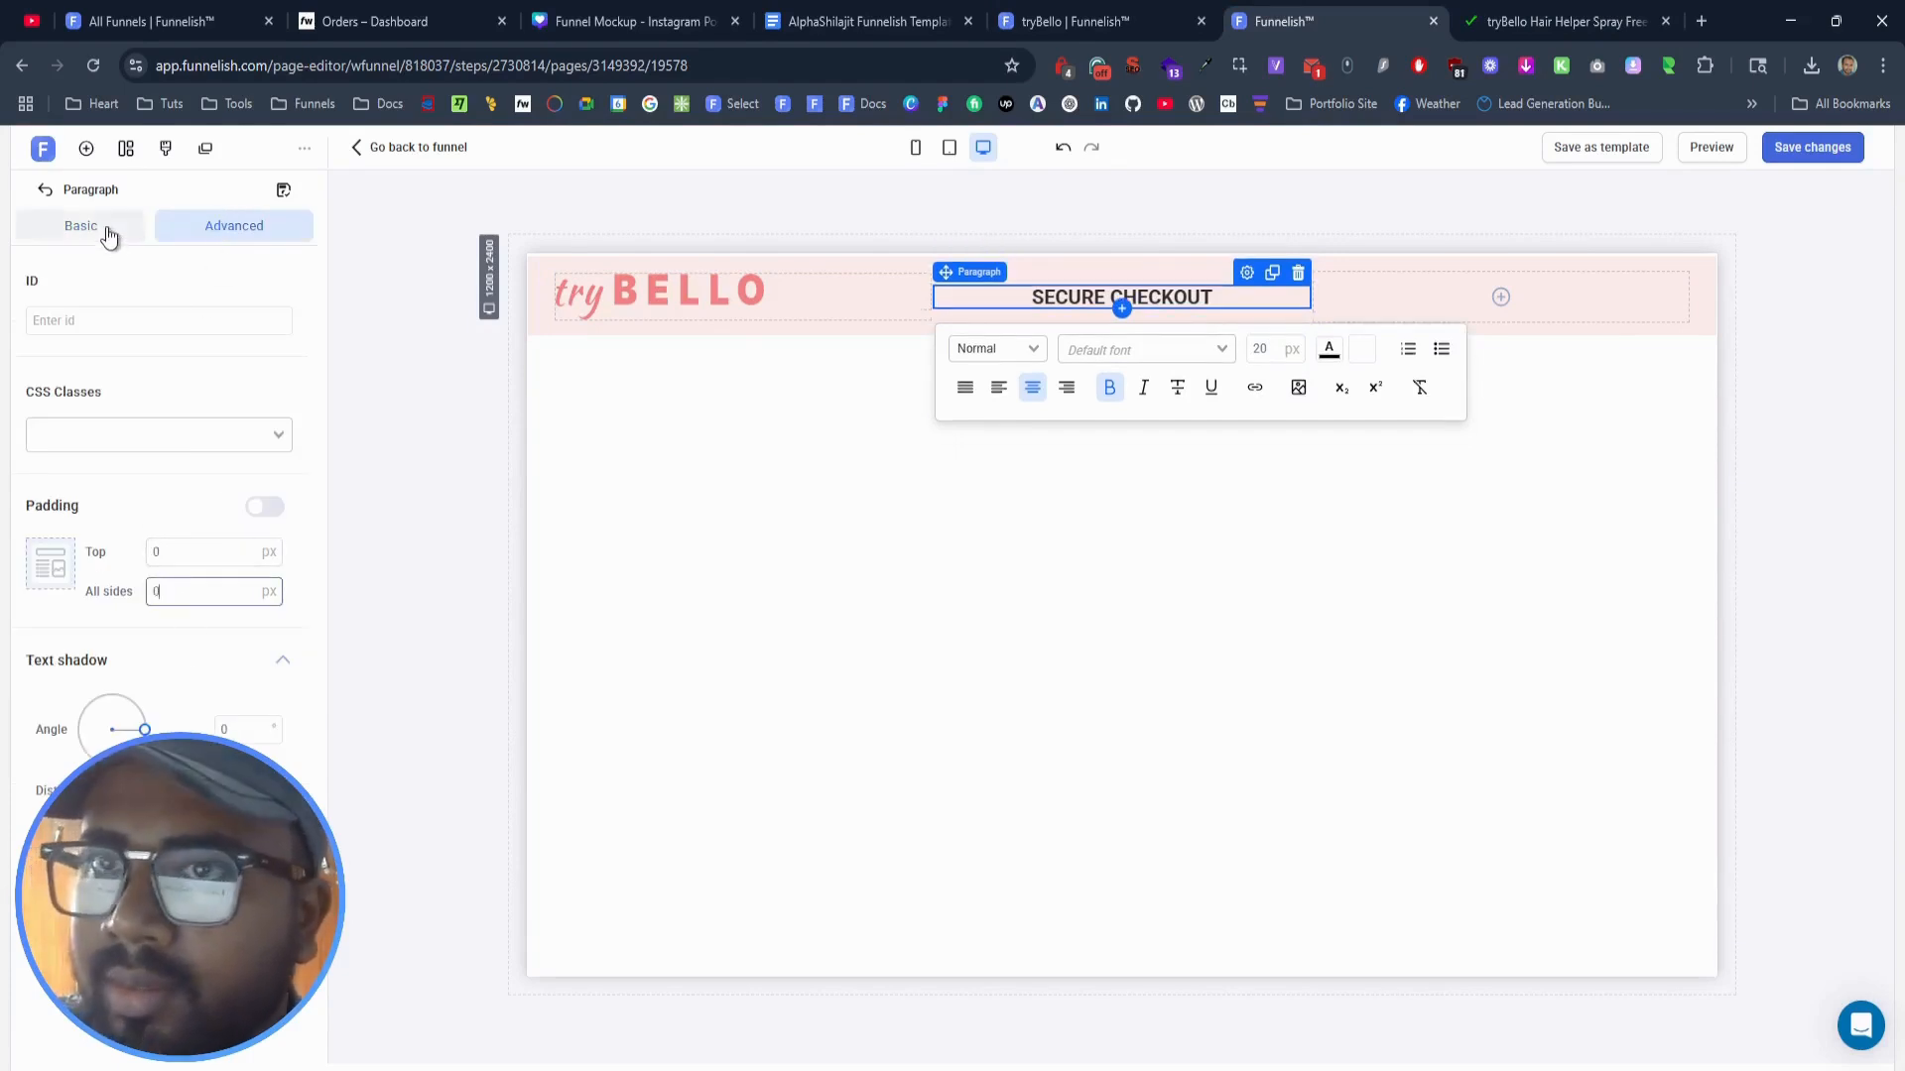
left_click(106, 230)
double_click(201, 553)
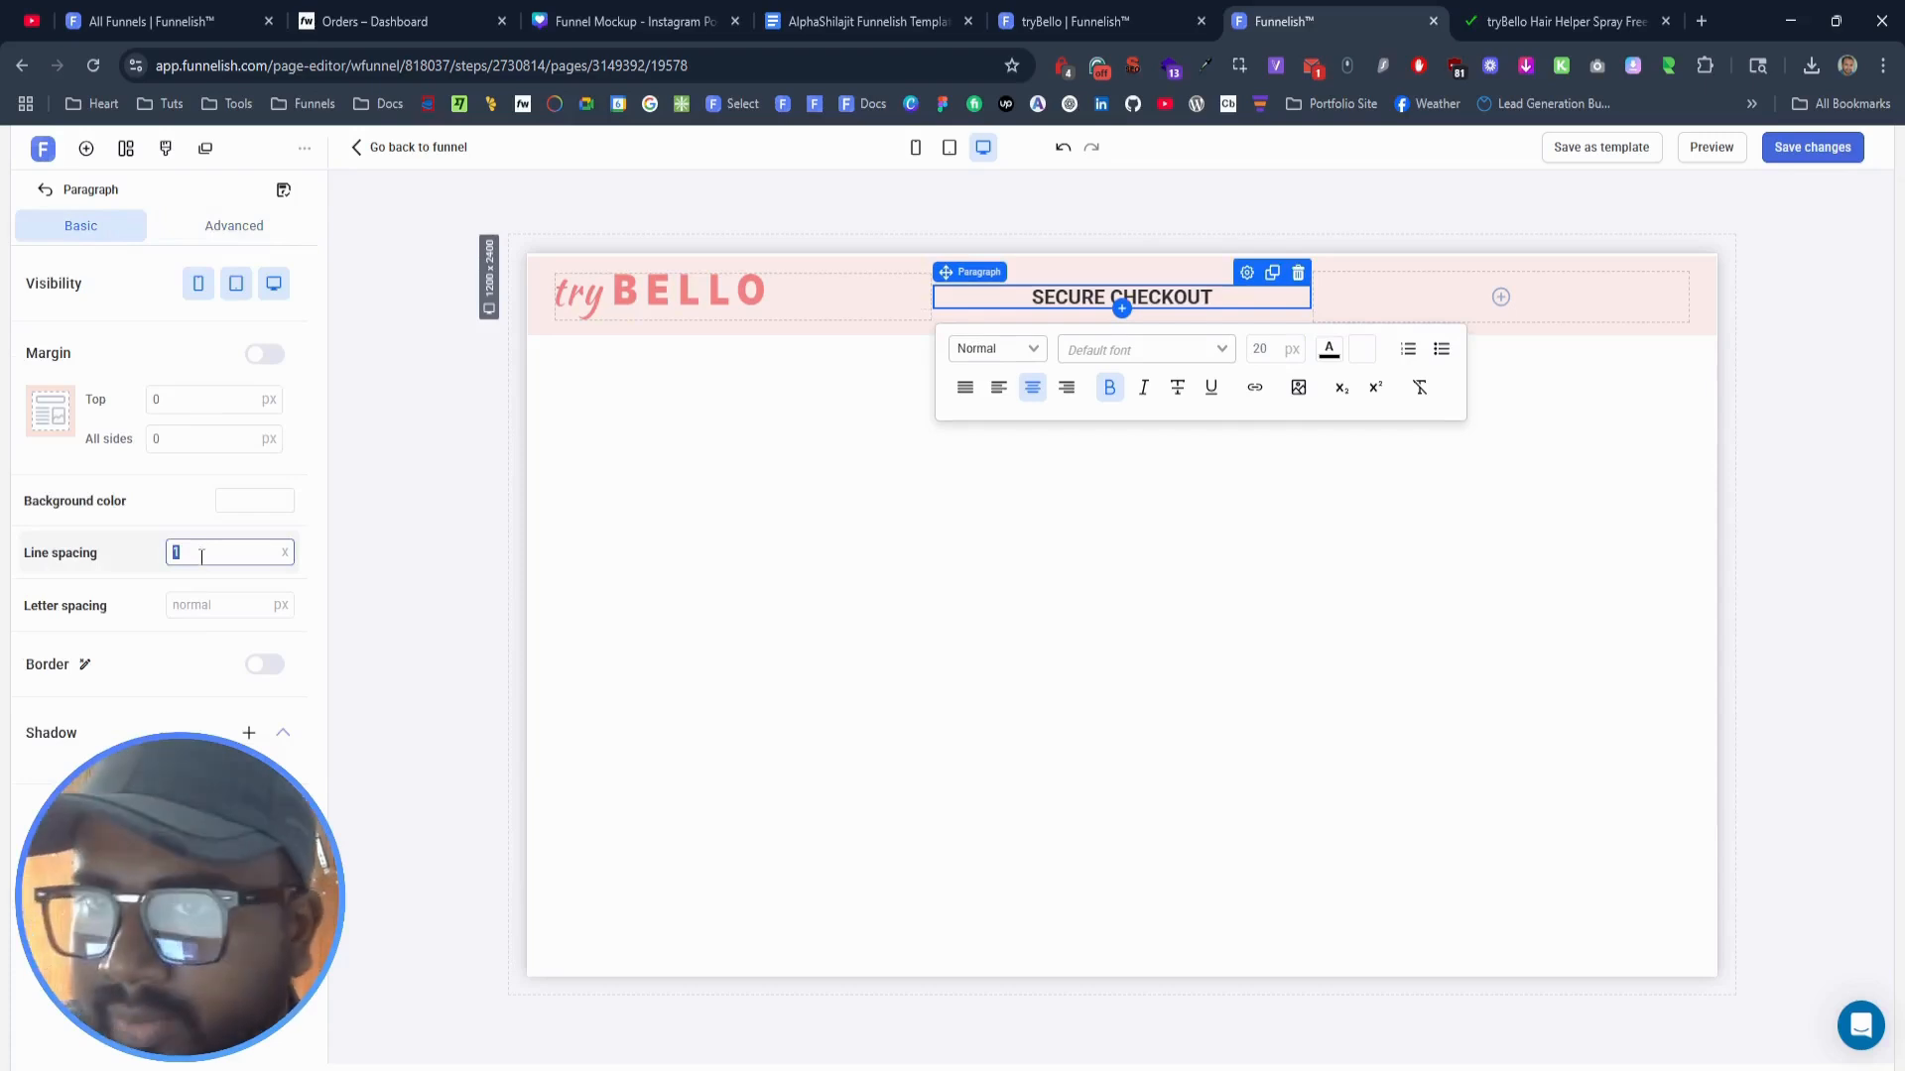
type("1.4")
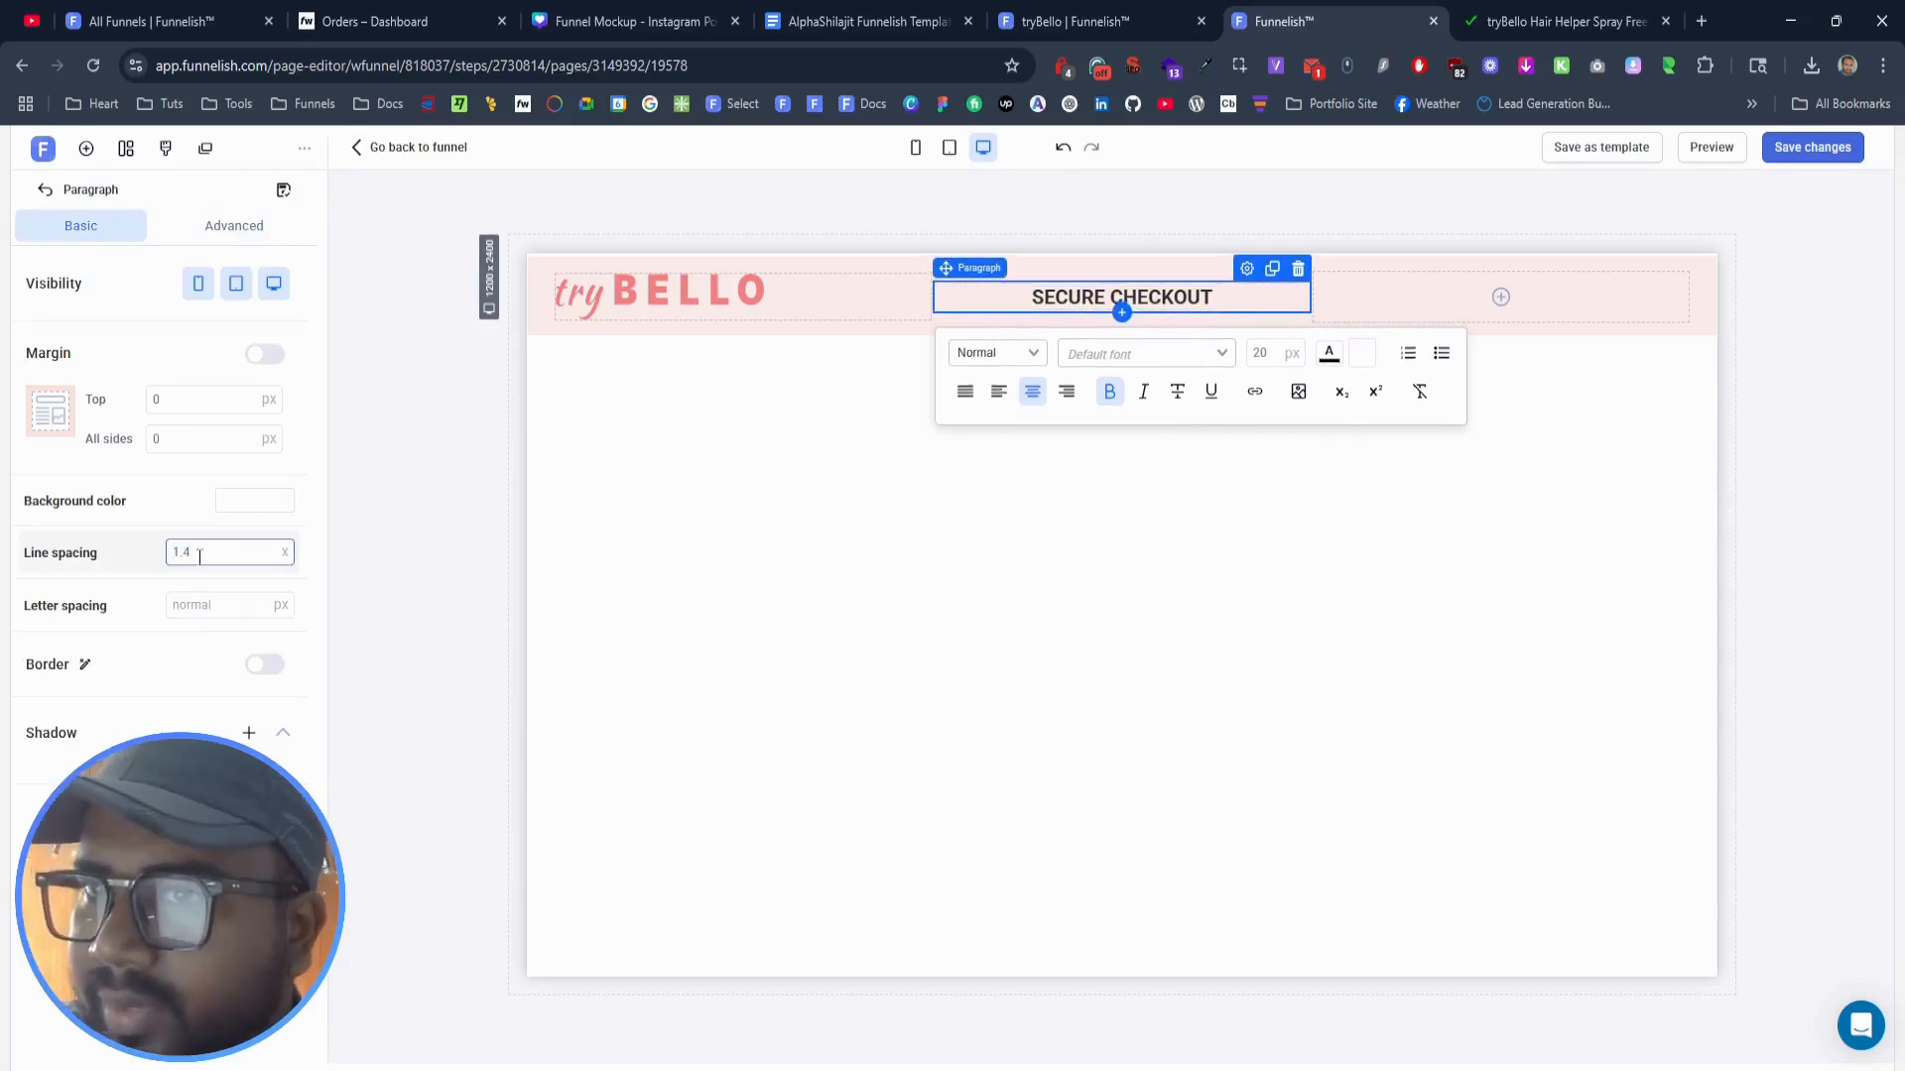
key("BackSpace")
type("5")
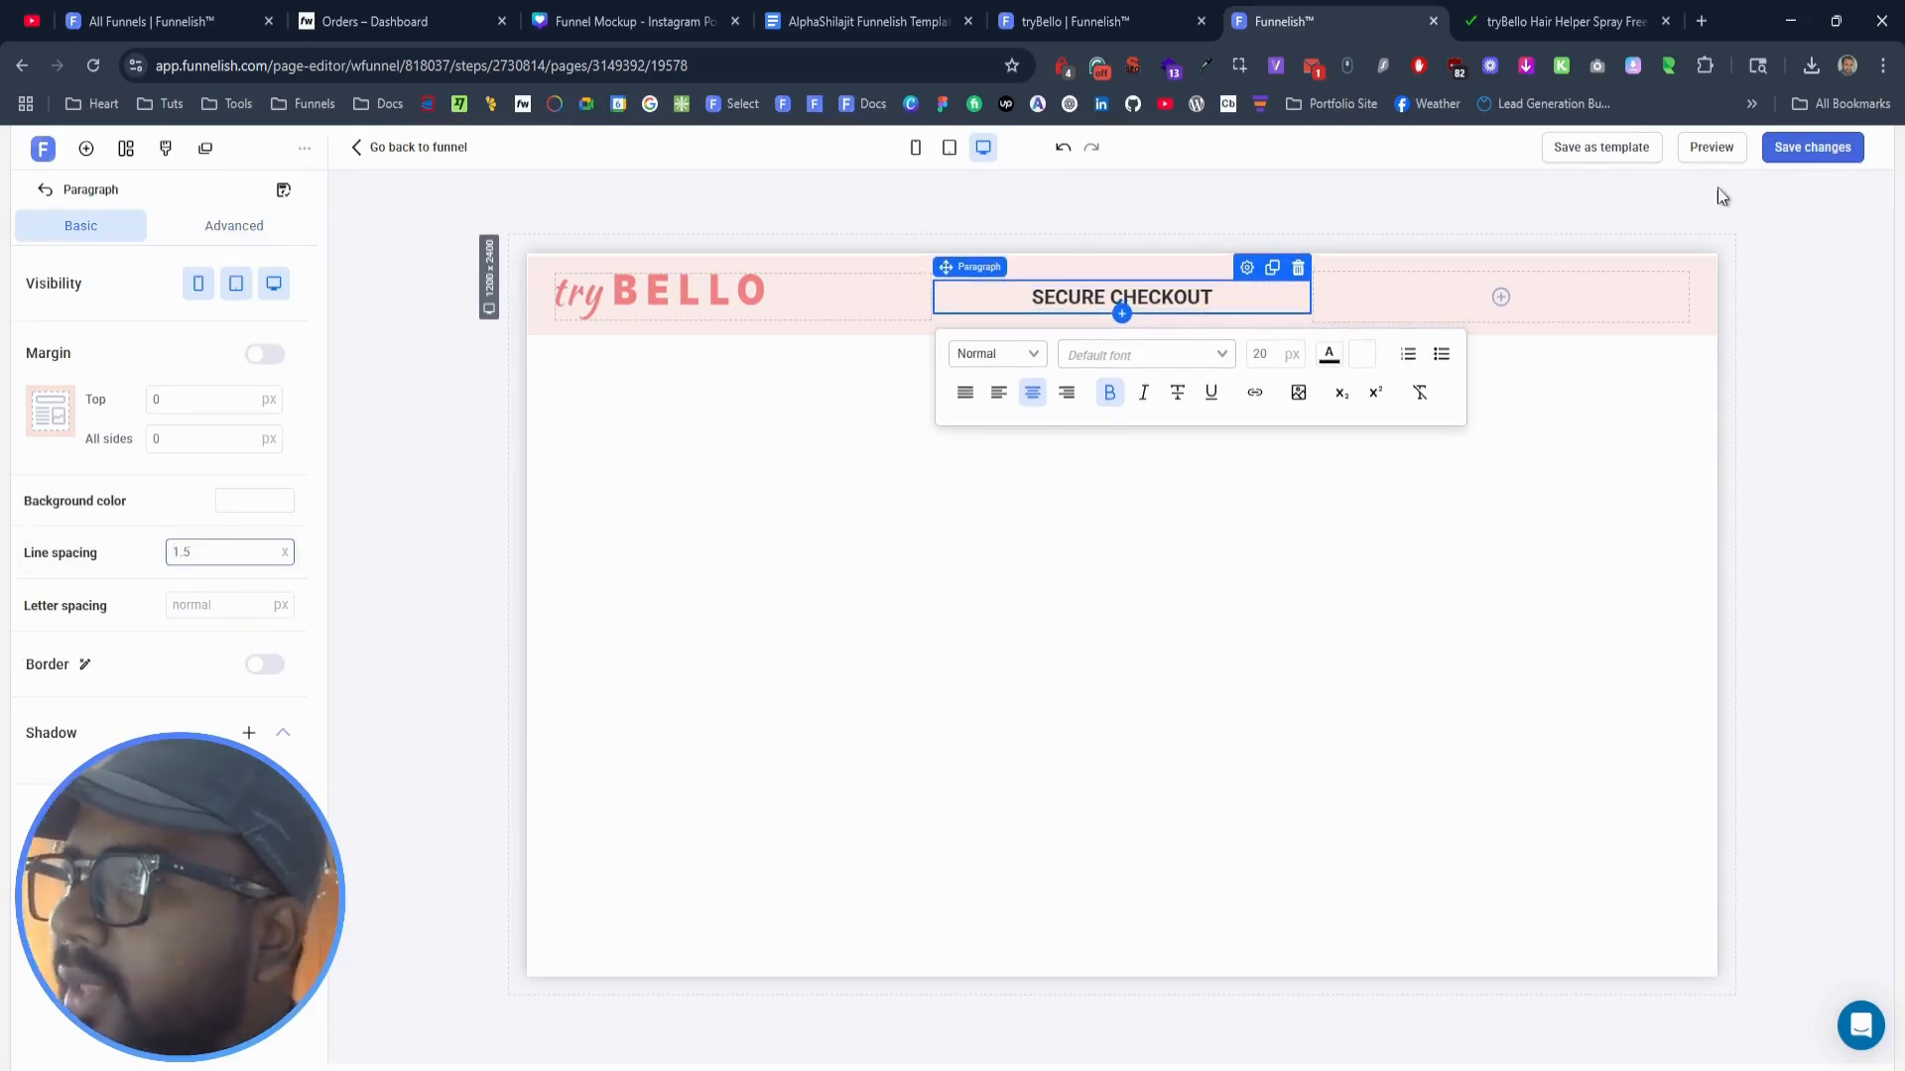
Step: Select the "CONTACT US:" heading with its email and phone lines on the original order form for reuse in the header
left_click(1592, 14)
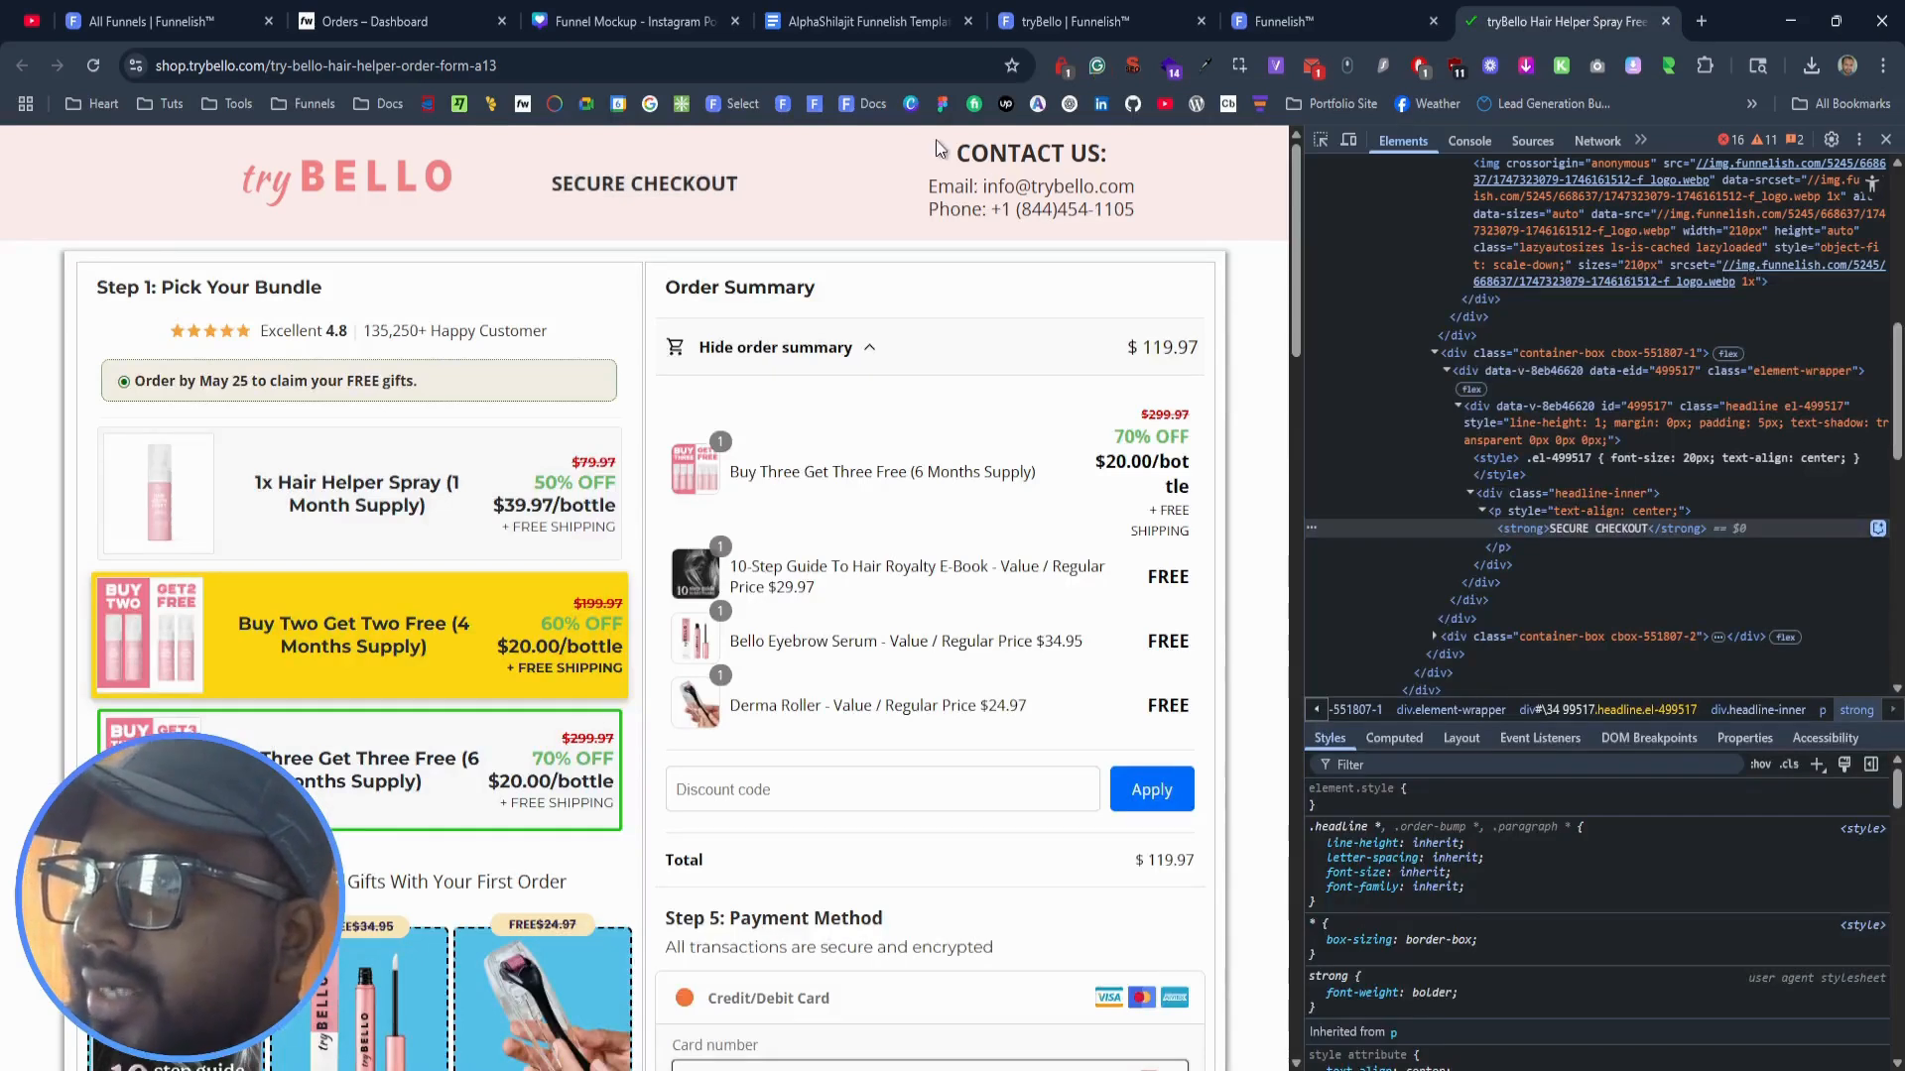
left_click_drag(938, 149, 1128, 210)
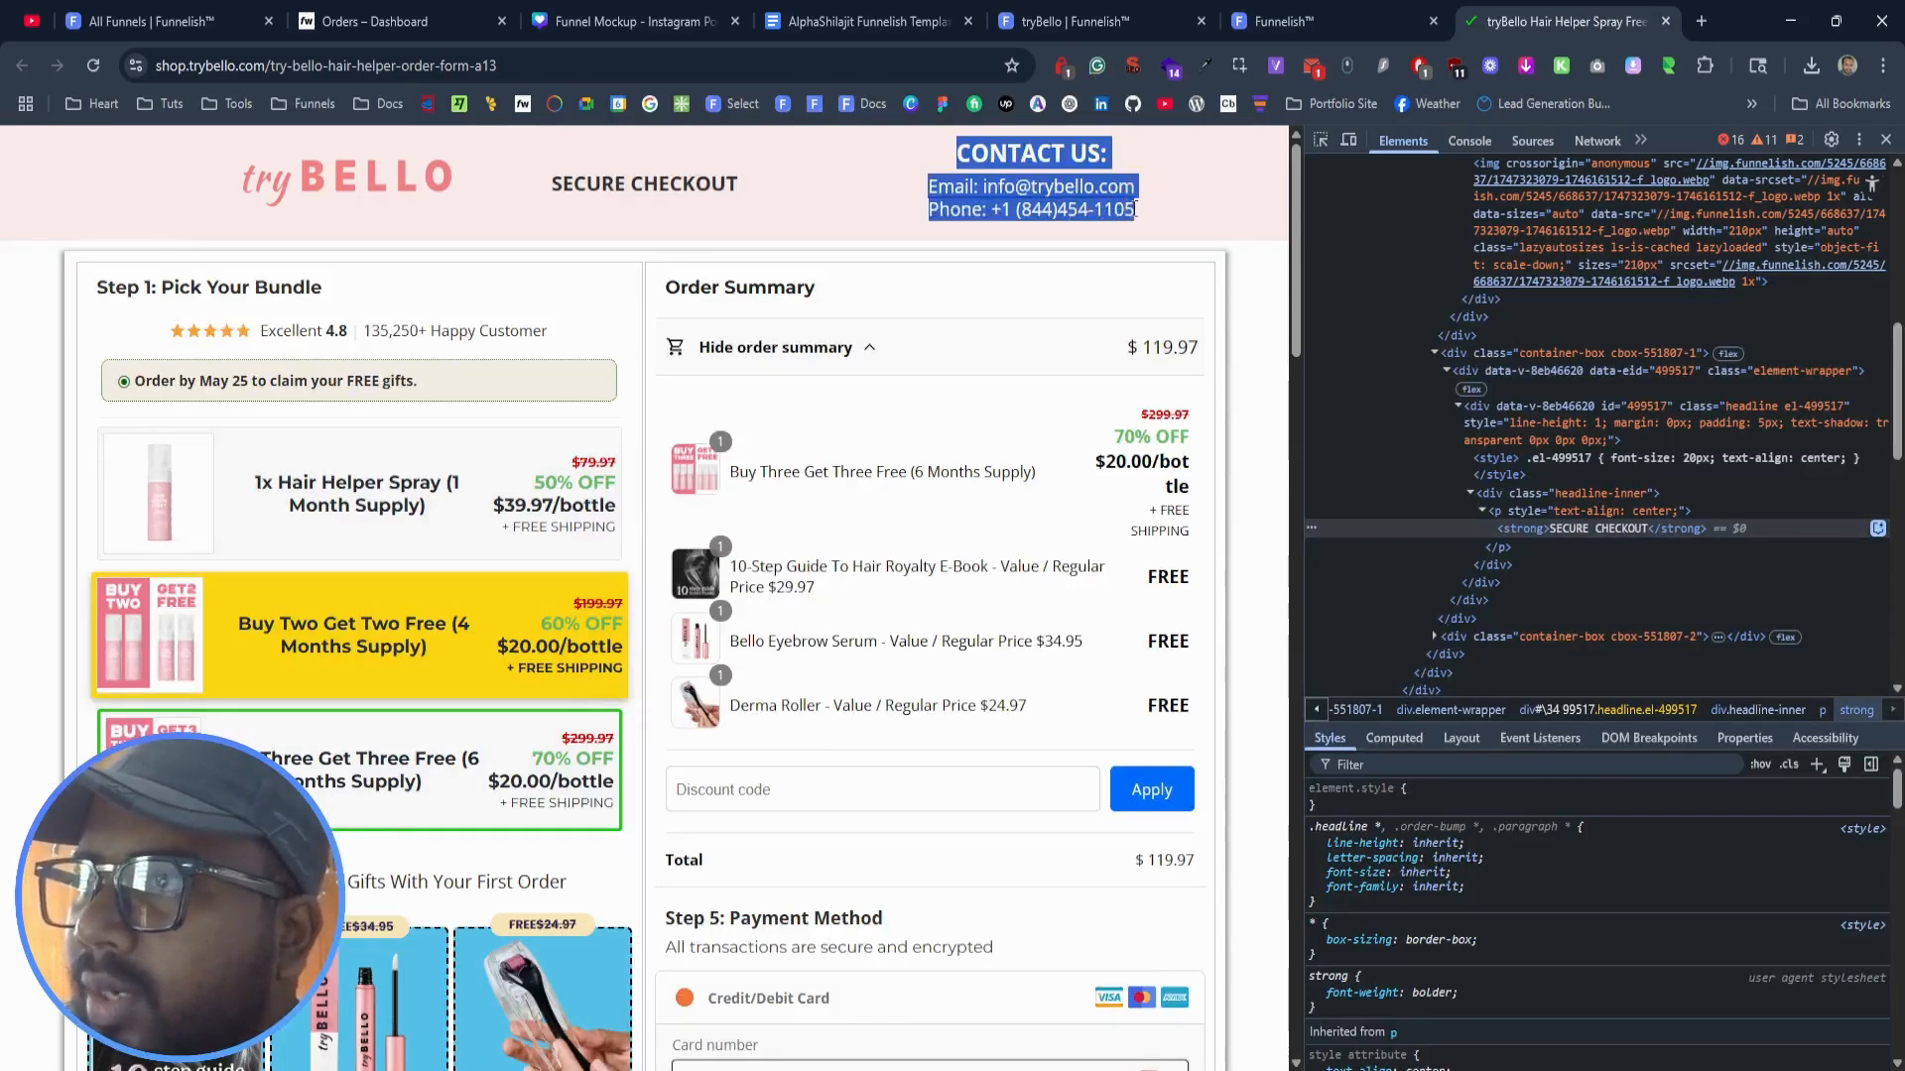
left_click(1320, 19)
left_click(1545, 11)
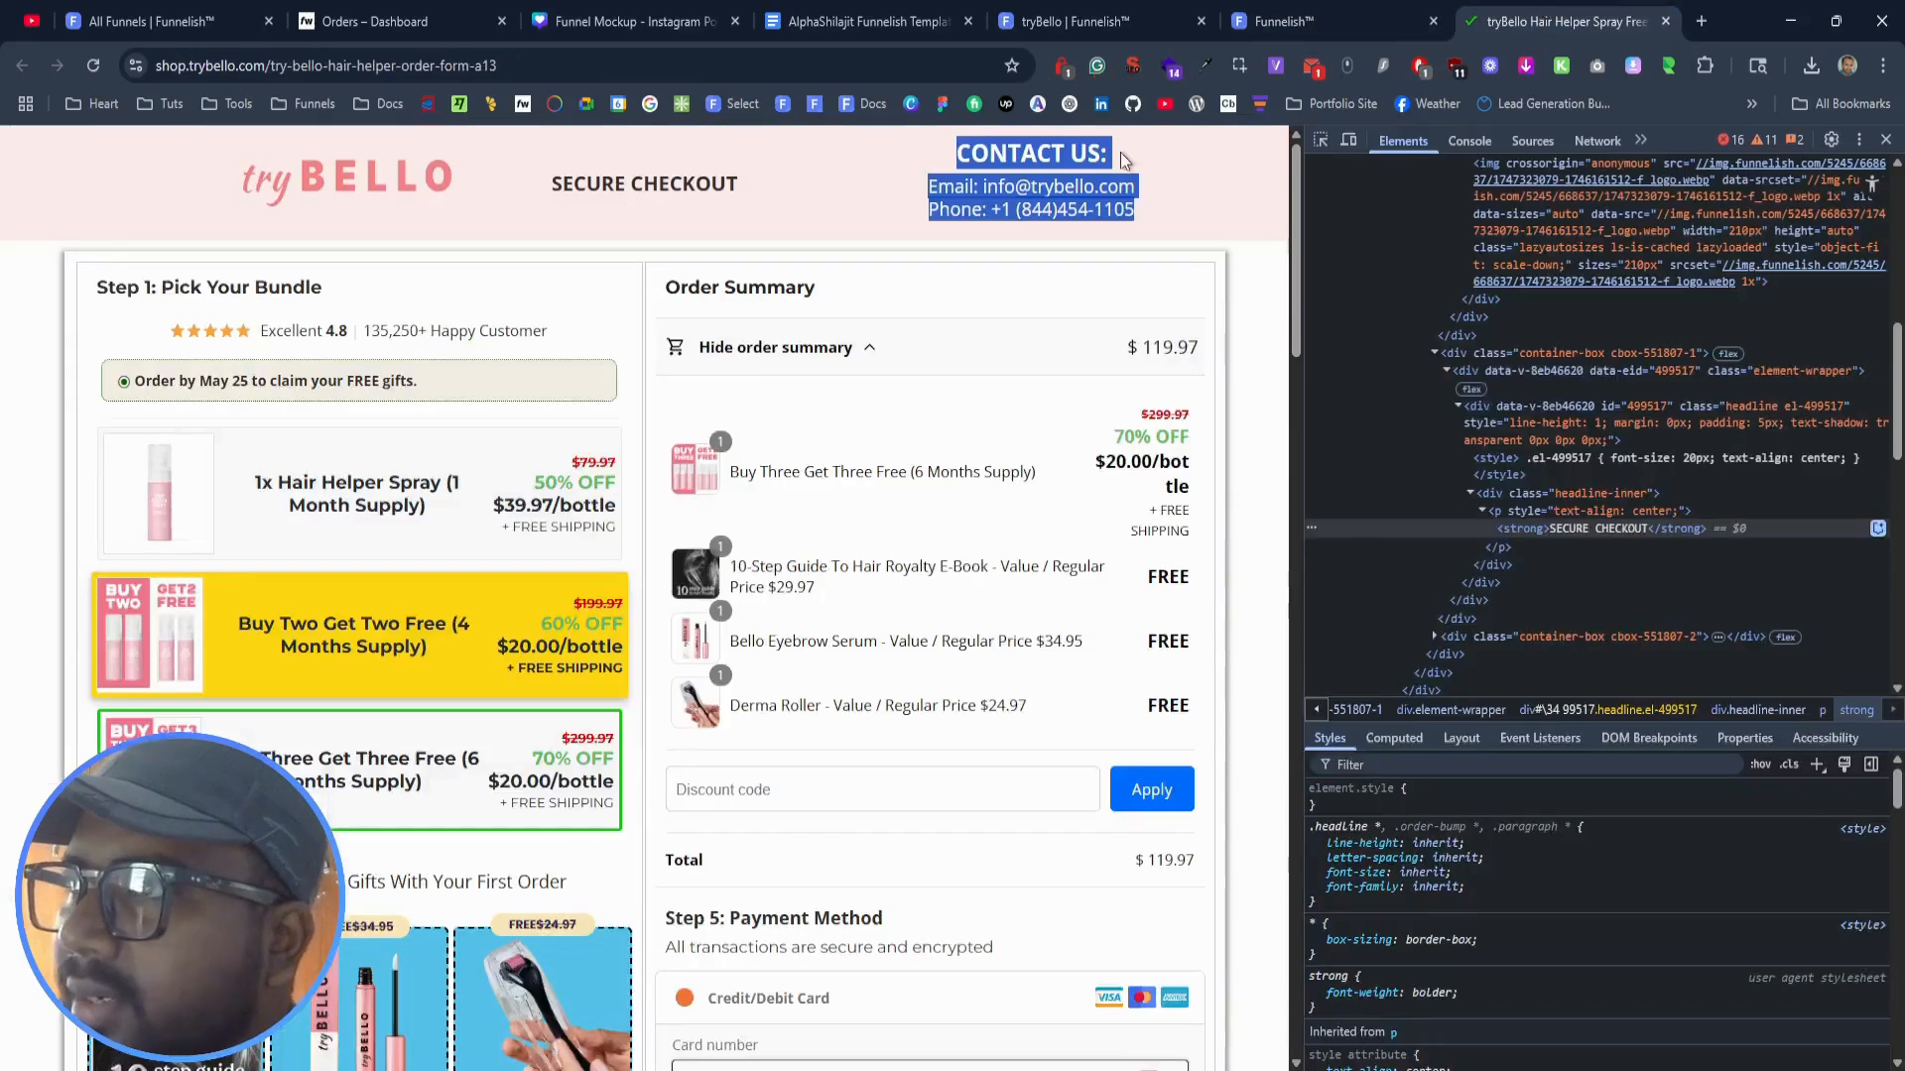
Step: Duplicate the SECURE CHECKOUT paragraph in the page editor's header and move the copy into the empty third column
left_click(1126, 164)
left_click(1290, 22)
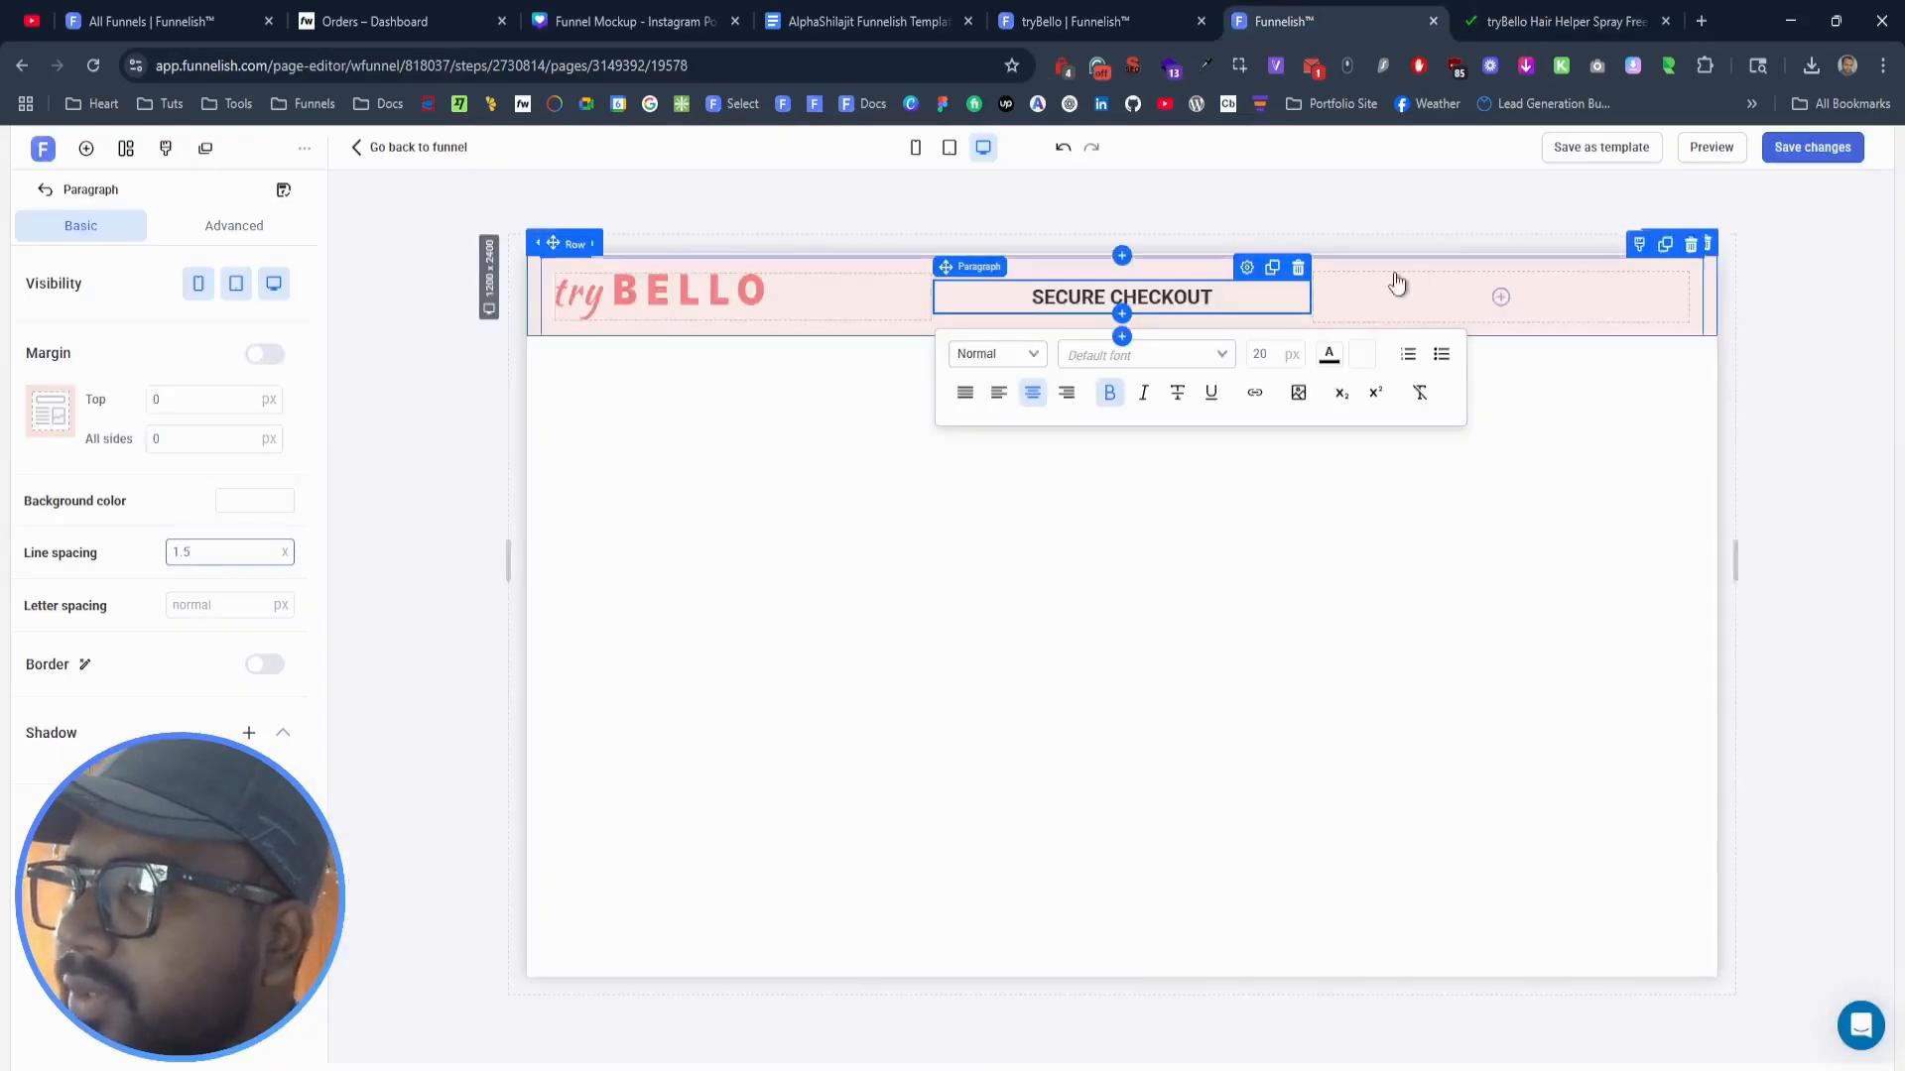
left_click(1273, 269)
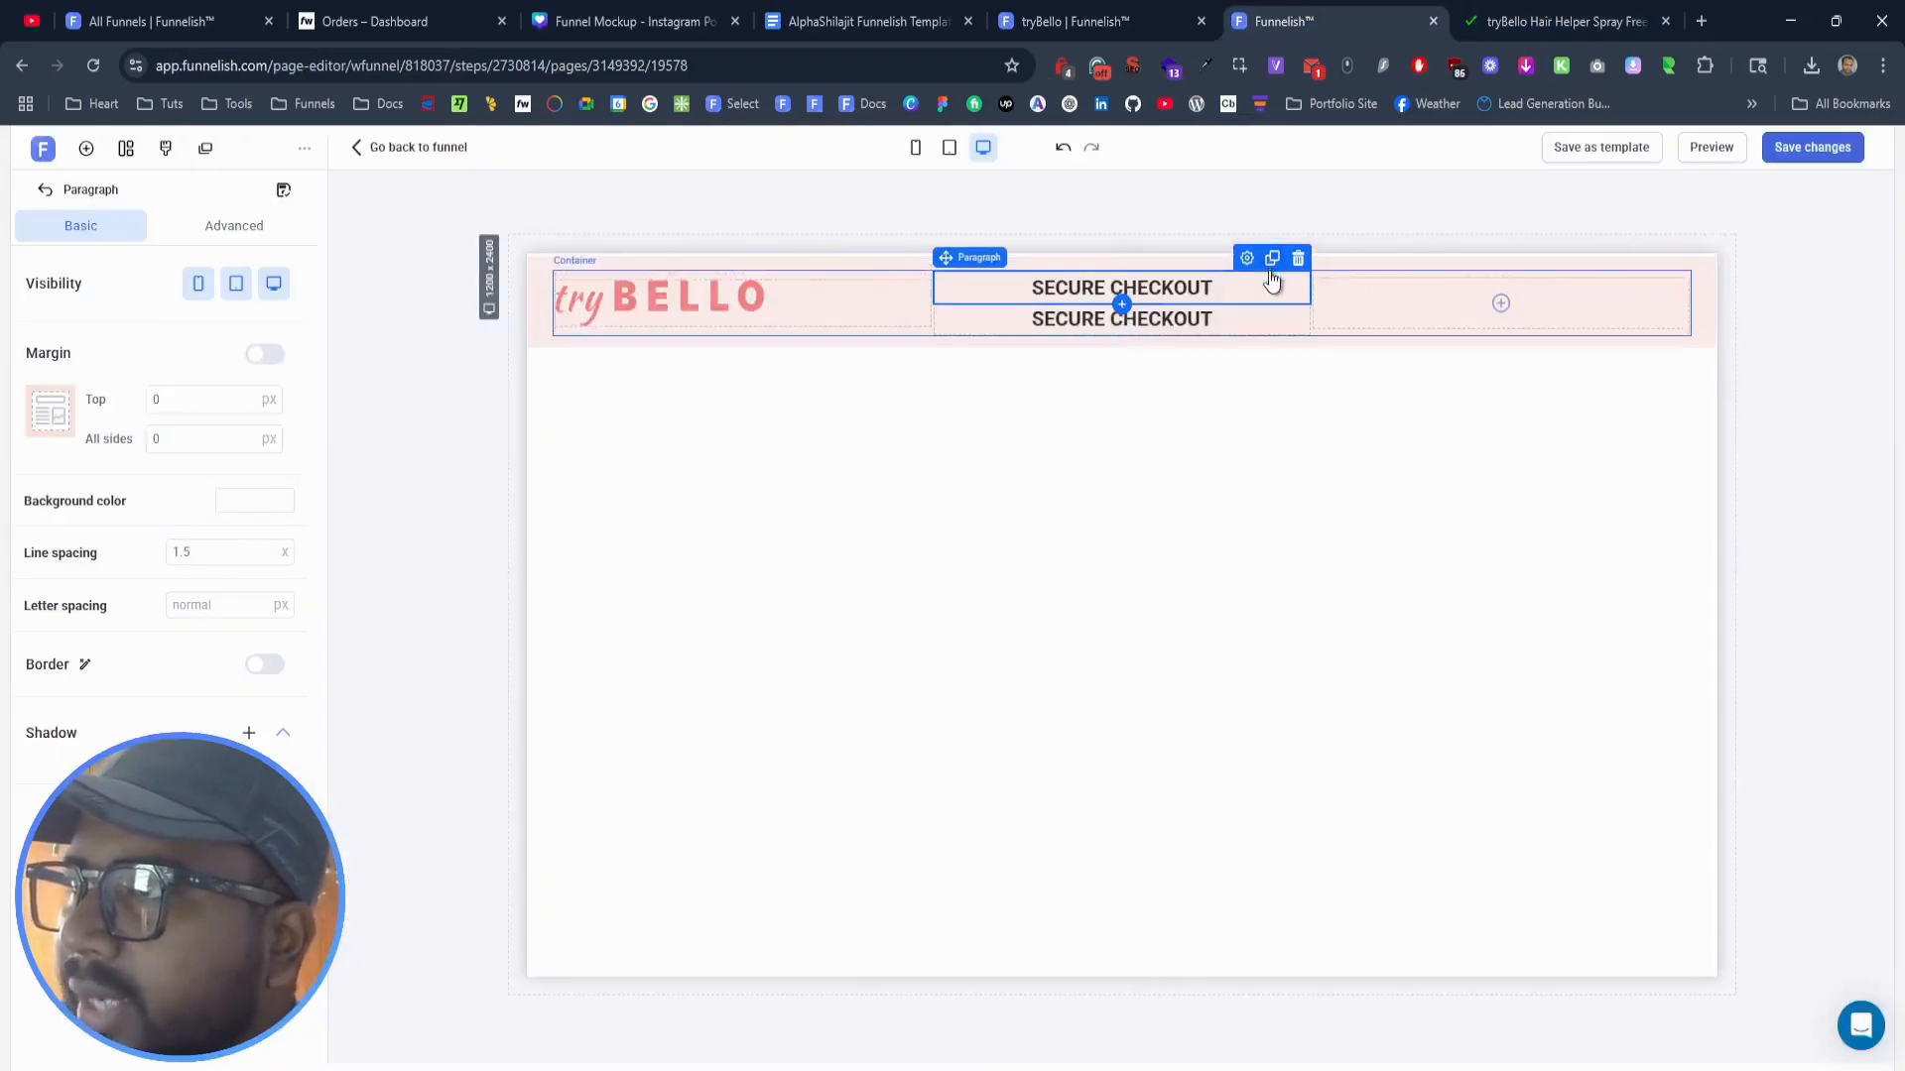
left_click_drag(1194, 330, 1490, 313)
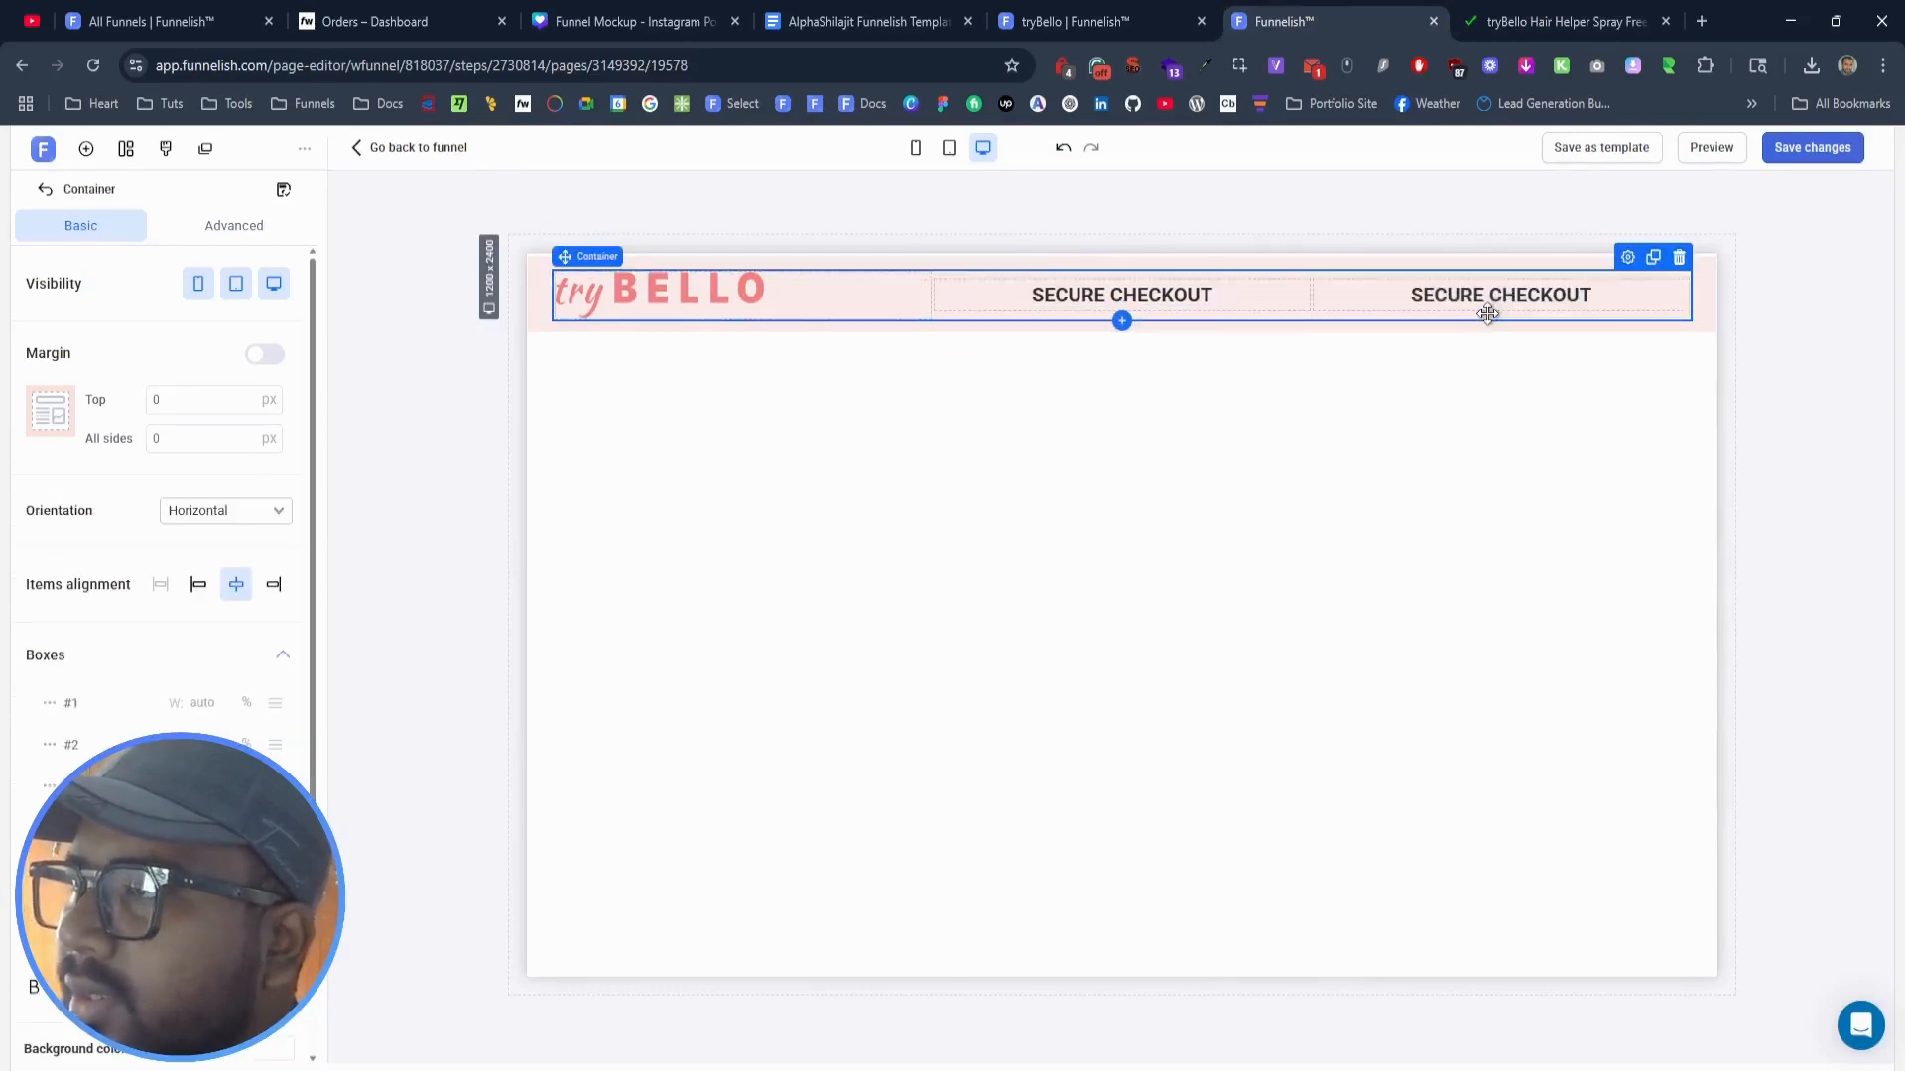
Step: Duplicate the third column's paragraph and replace the upper copy with the reference page's CONTACT US: heading in bold
left_click(1515, 14)
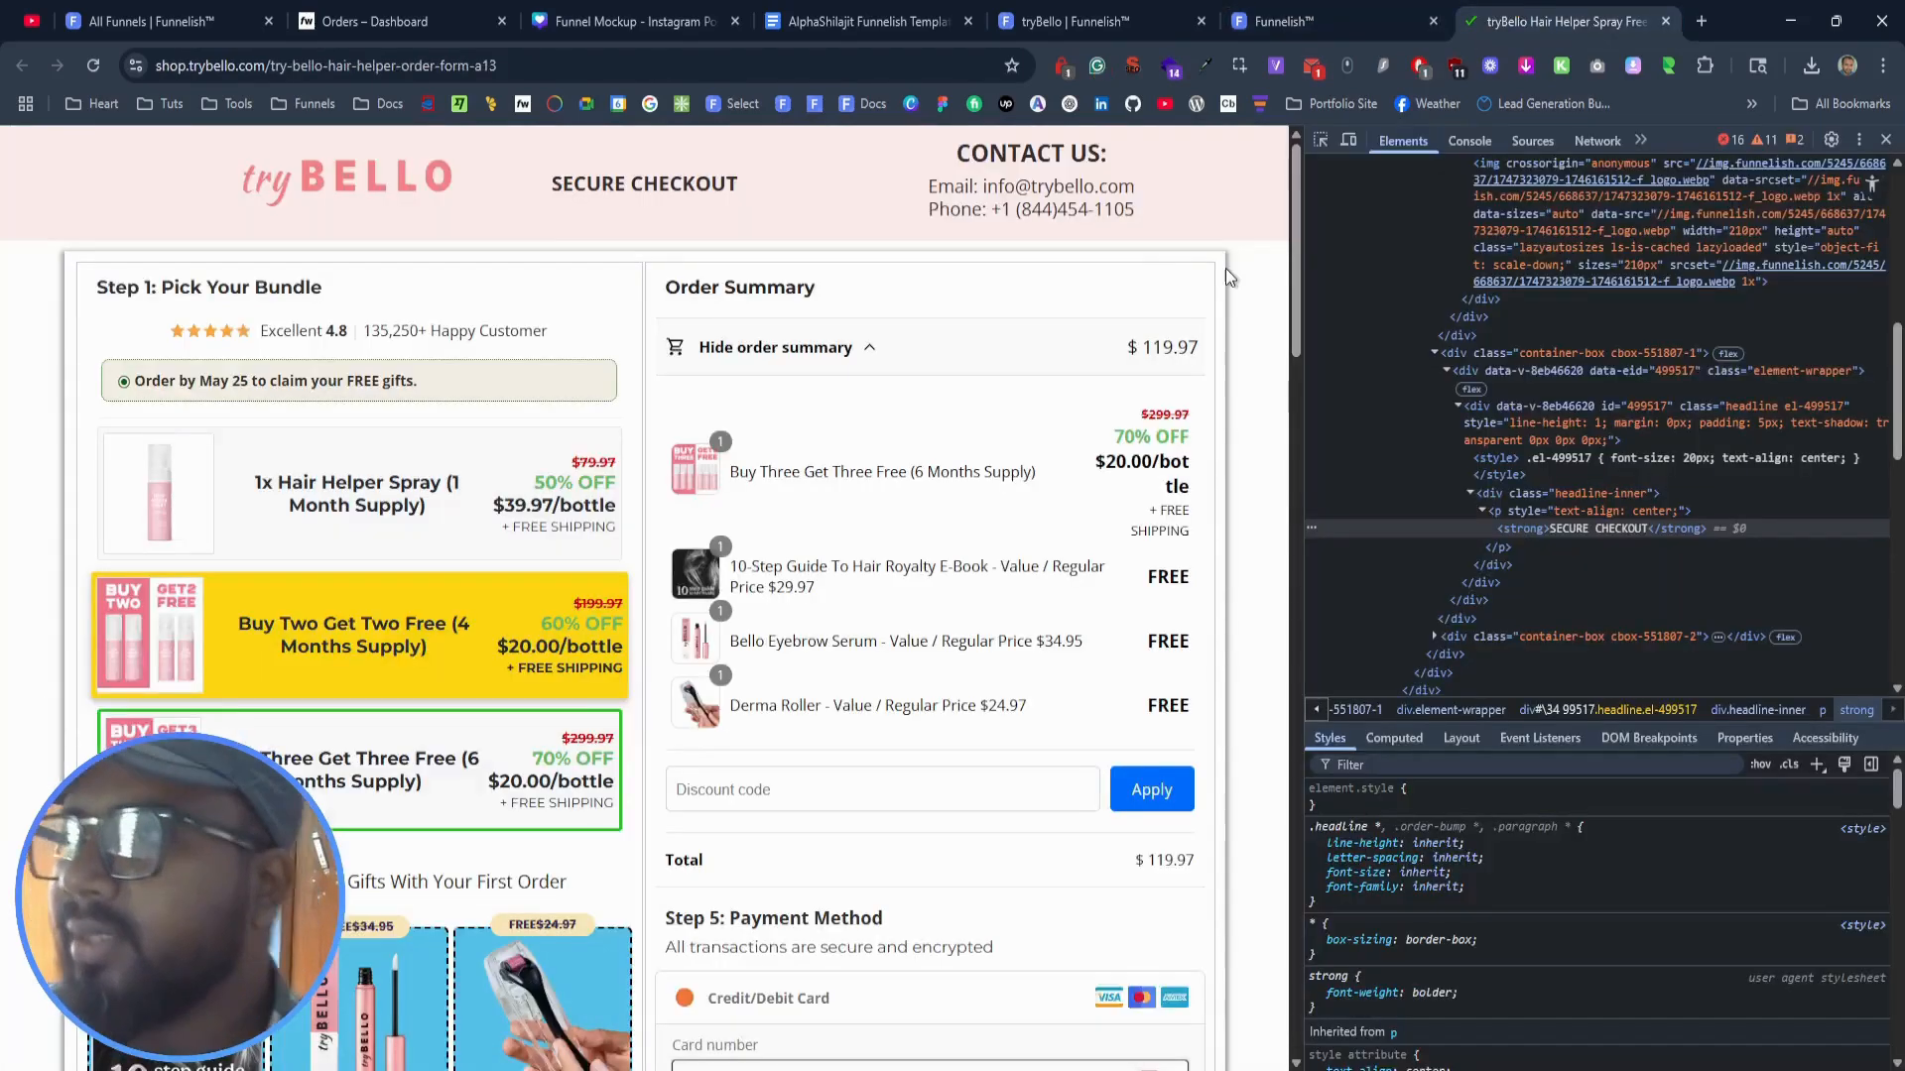
left_click_drag(1113, 154, 960, 154)
key("ctrl+c")
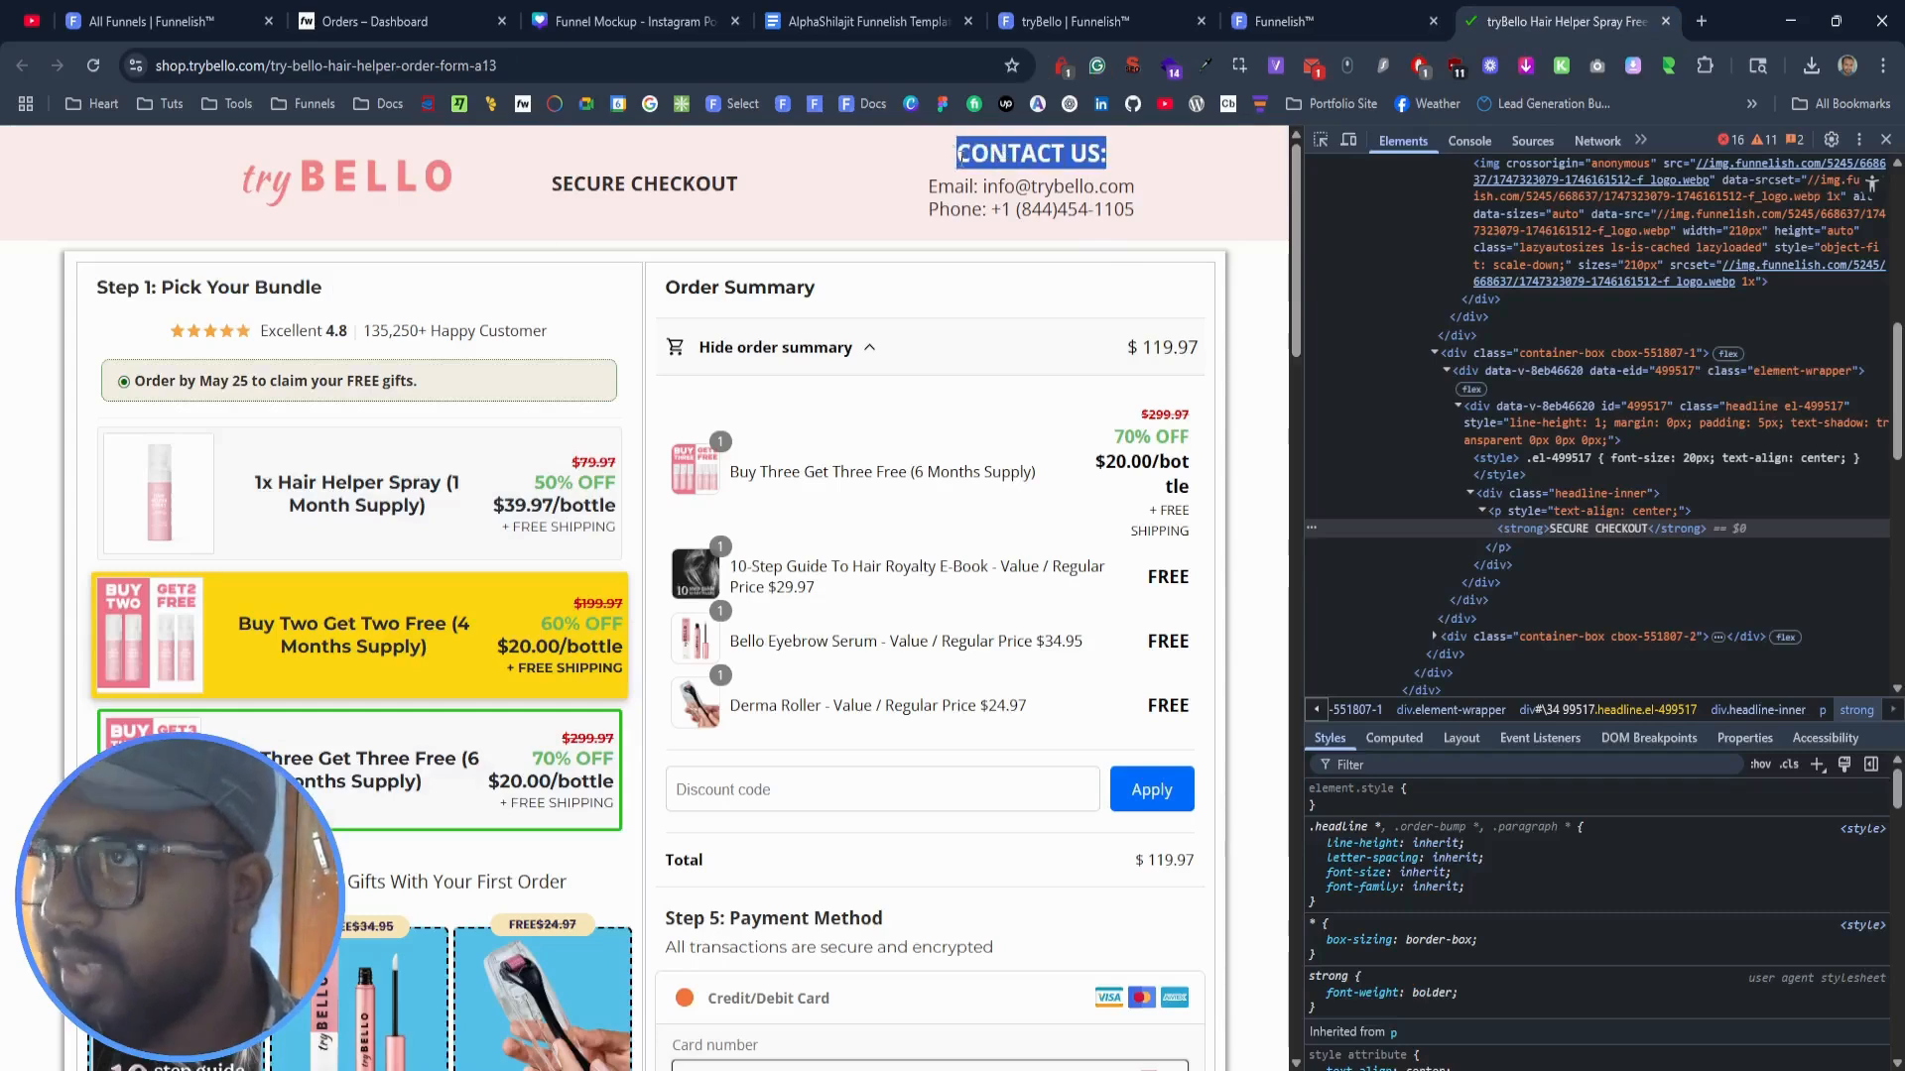
left_click(1308, 17)
left_click(1447, 301)
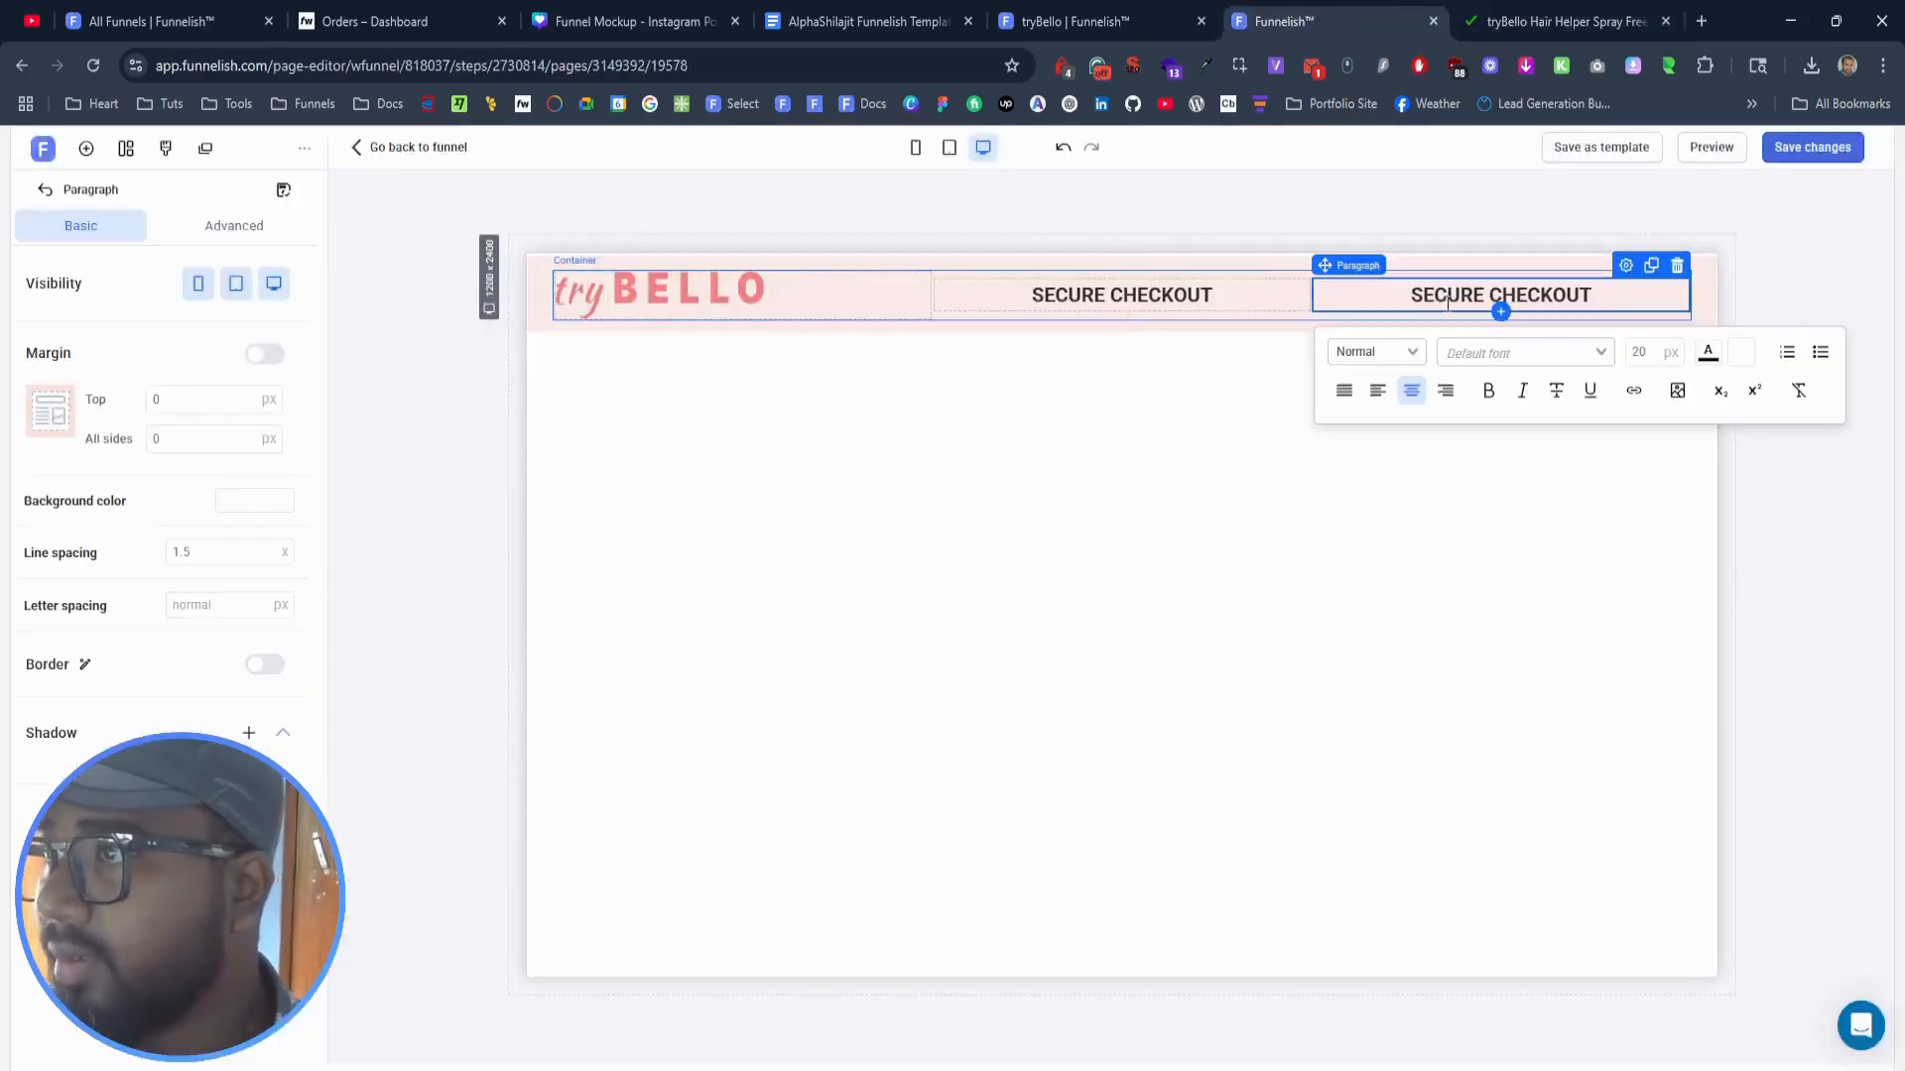
left_click(1654, 270)
triple_click(1589, 287)
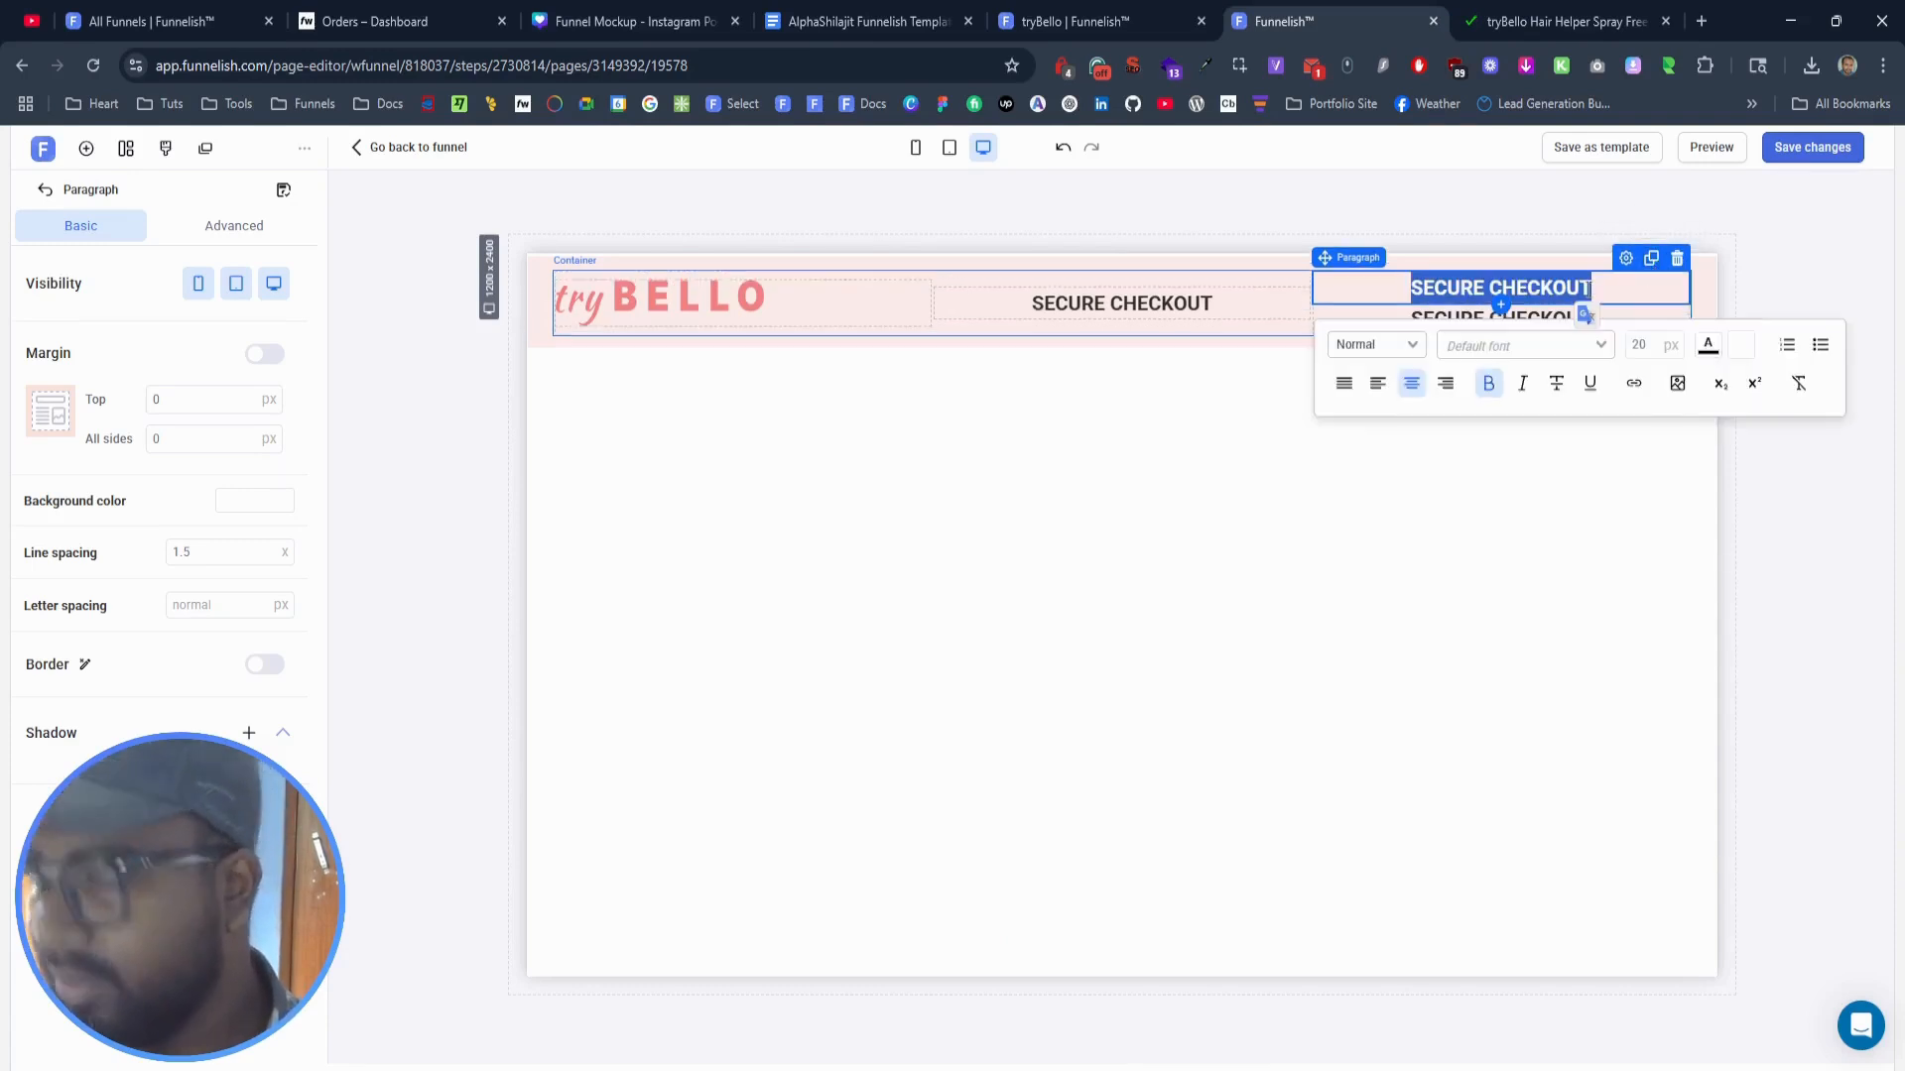
key("ctrl+v")
key("ctrl+a")
left_click(1486, 385)
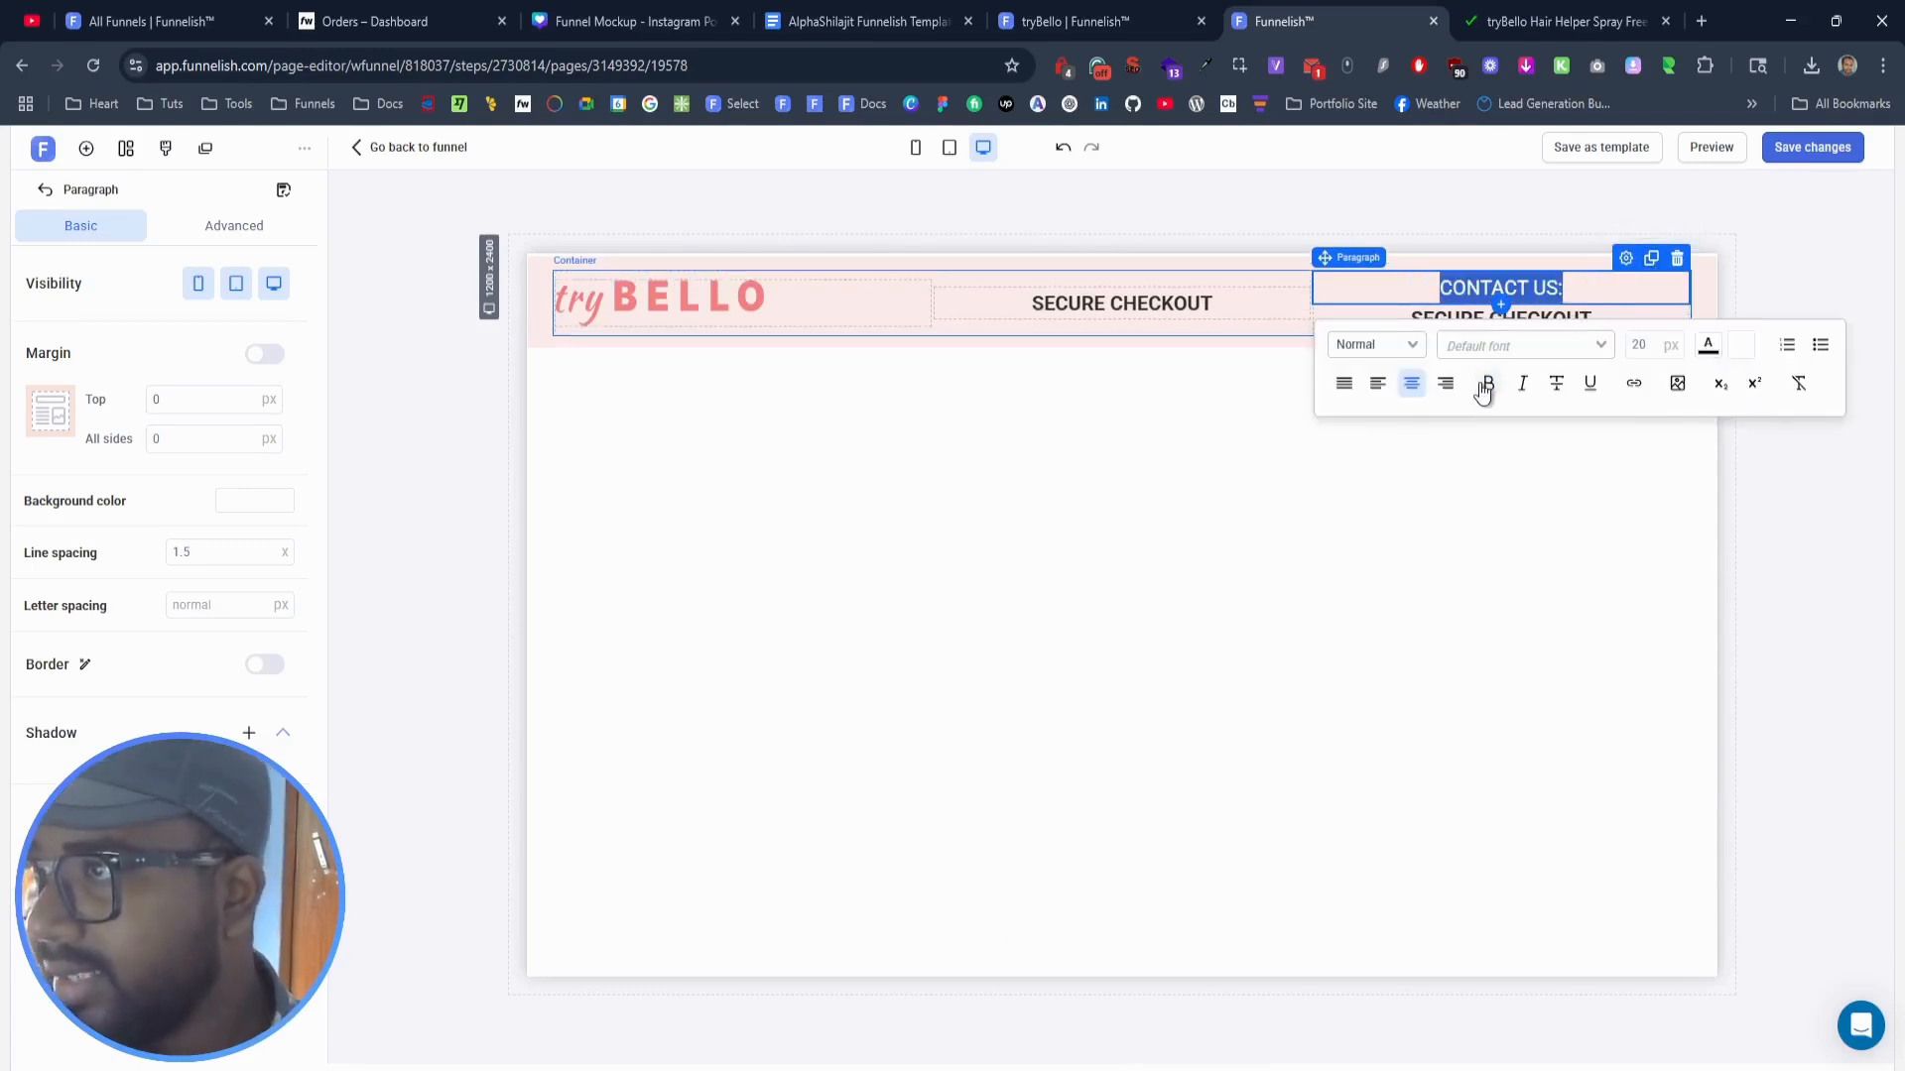
Step: Replace the lower paragraph in the third column with the reference page's email and phone lines, removing the blank line between them
left_click(1534, 10)
left_click_drag(1157, 211, 933, 185)
key("ctrl+c")
left_click(1077, 21)
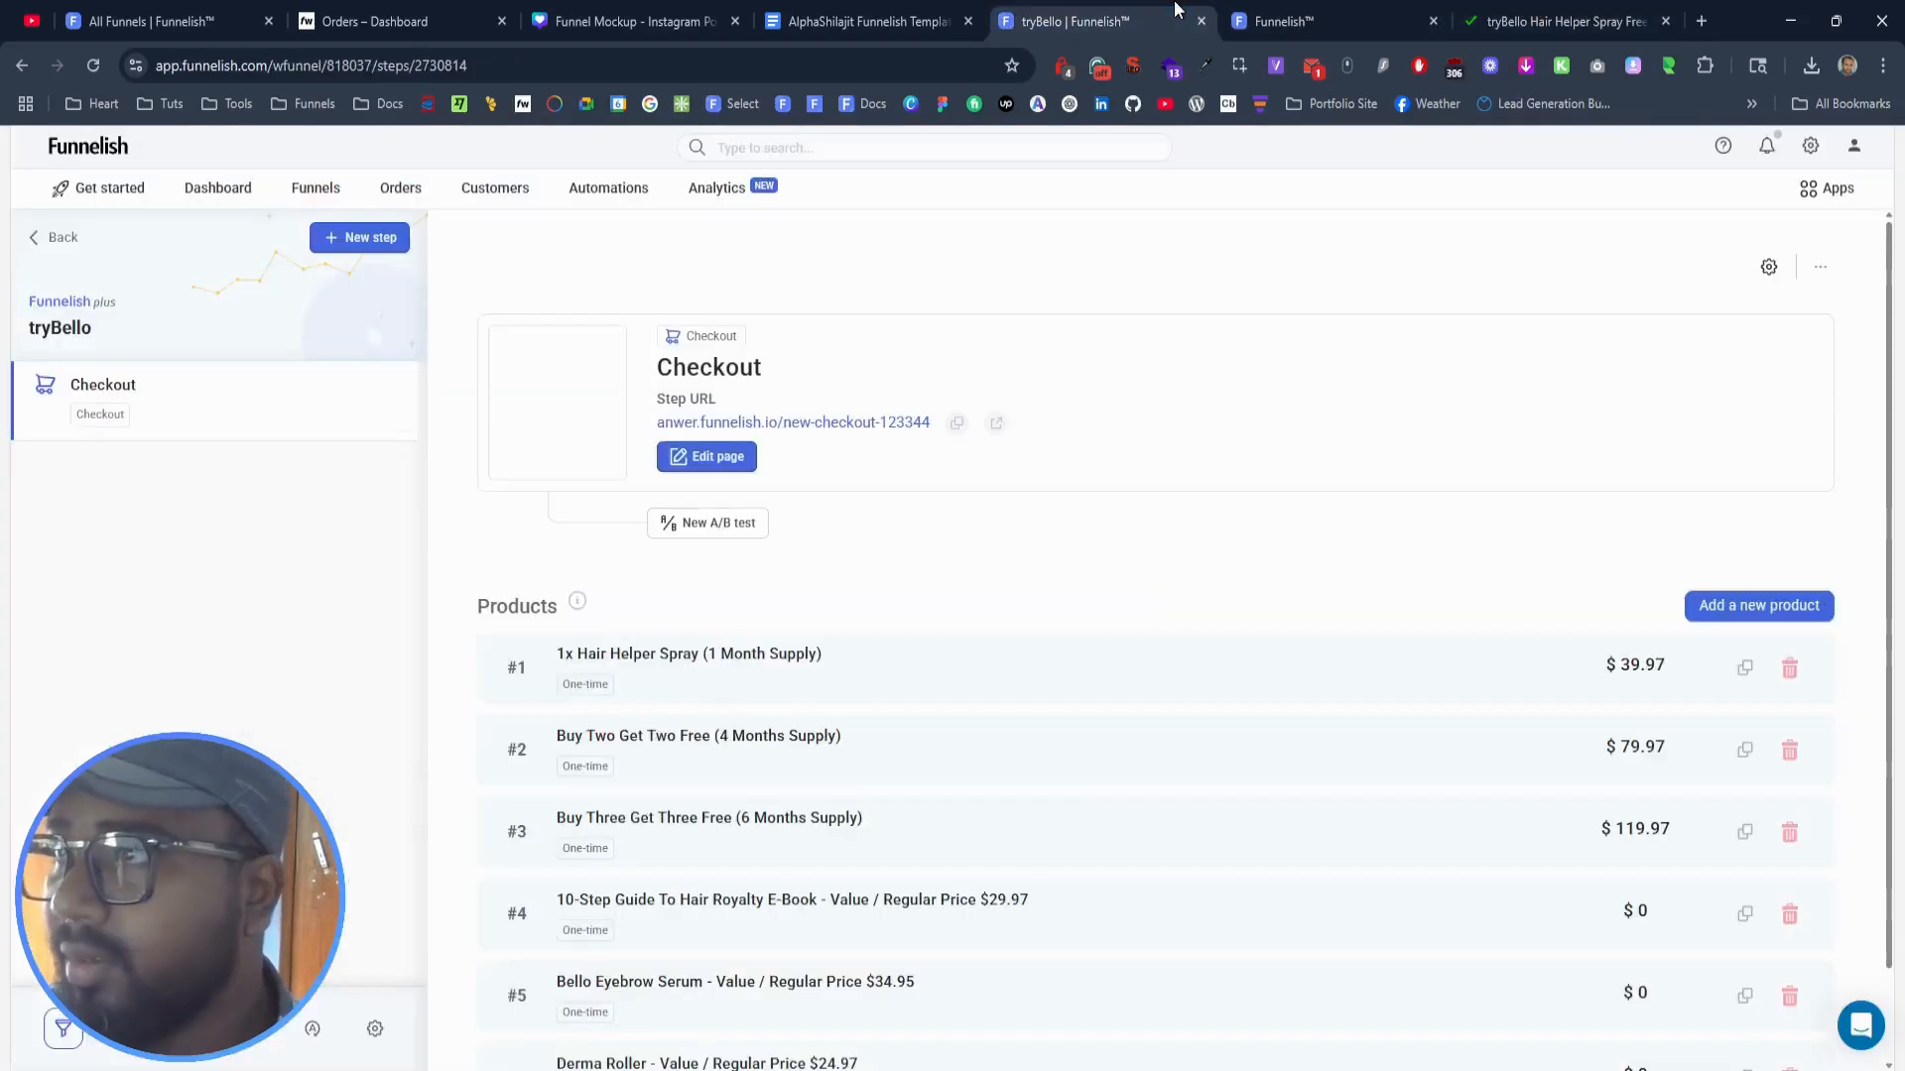
left_click(1309, 18)
left_click(1830, 311)
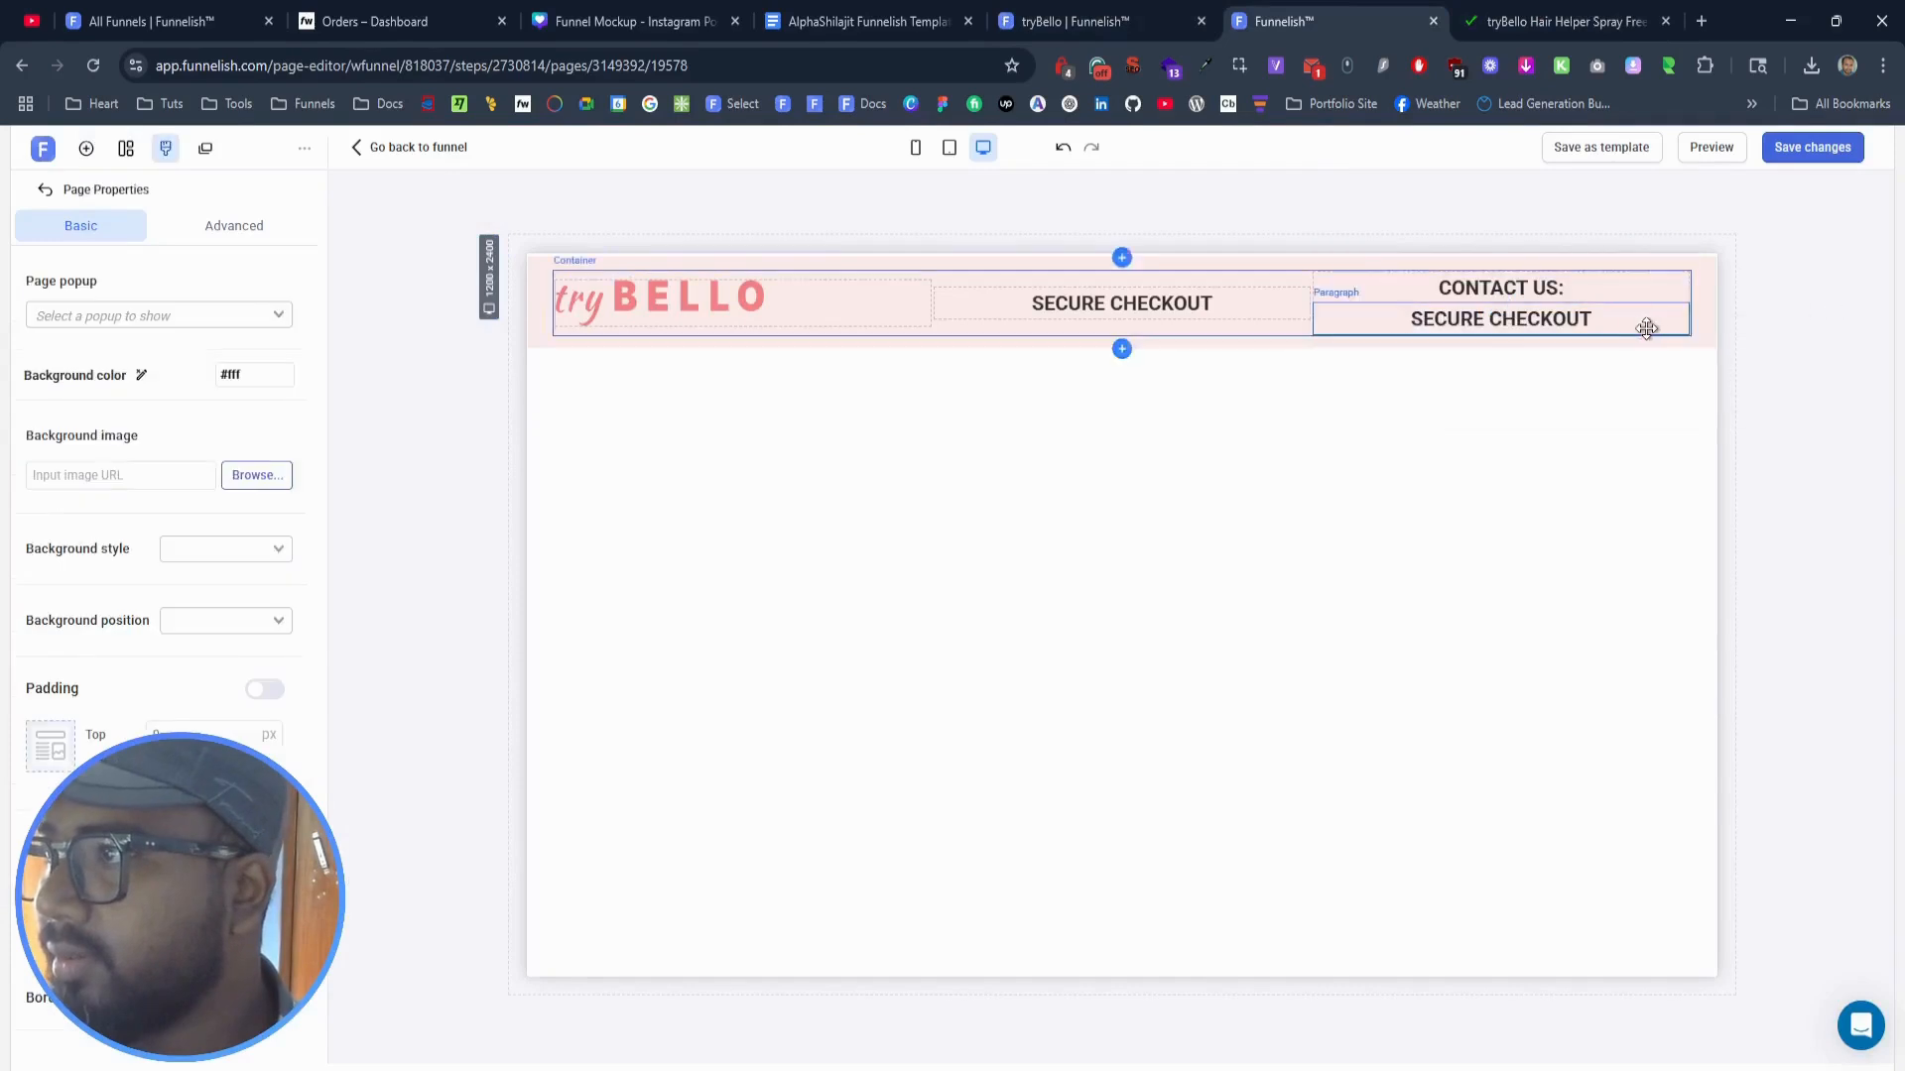
triple_click(1635, 324)
key("ctrl+v")
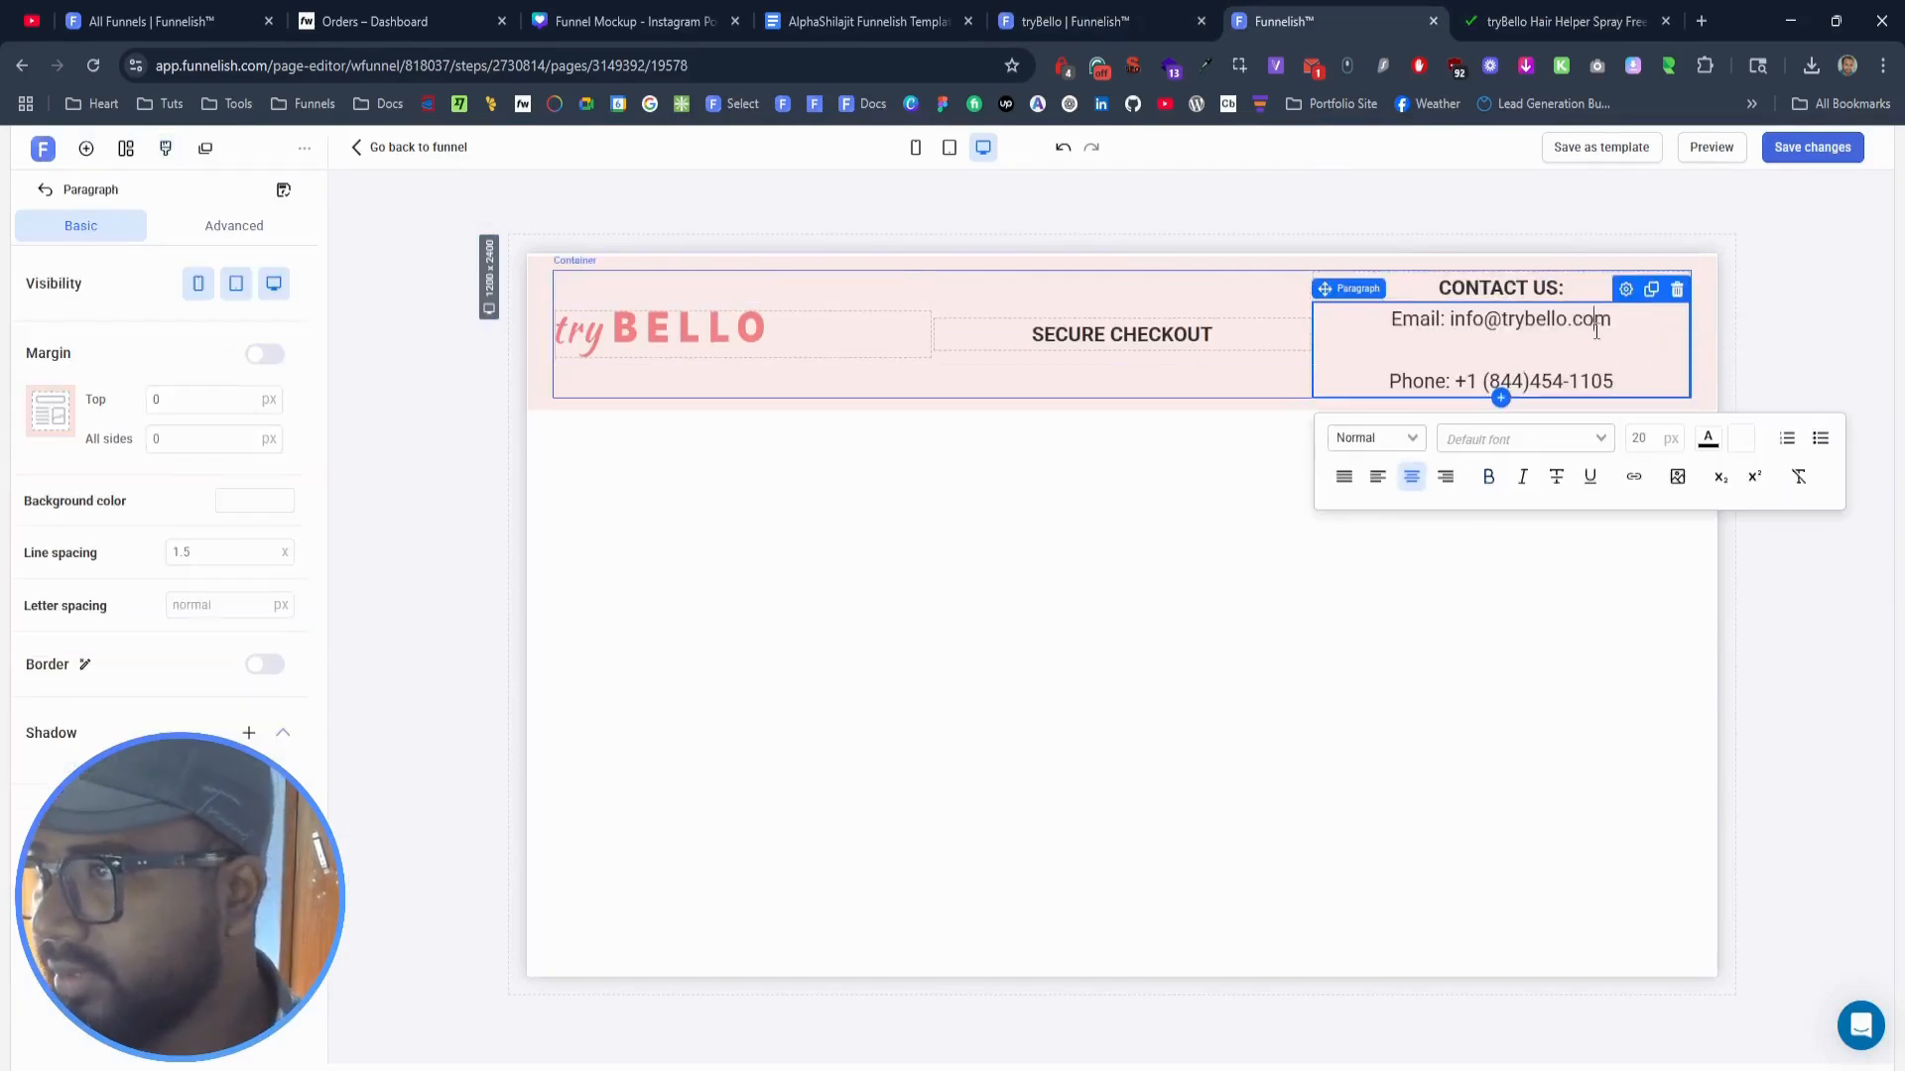
key("BackSpace")
Step: Set the email and phone paragraph's font size to 17 px and its line spacing to 1.3
key("ctrl+a")
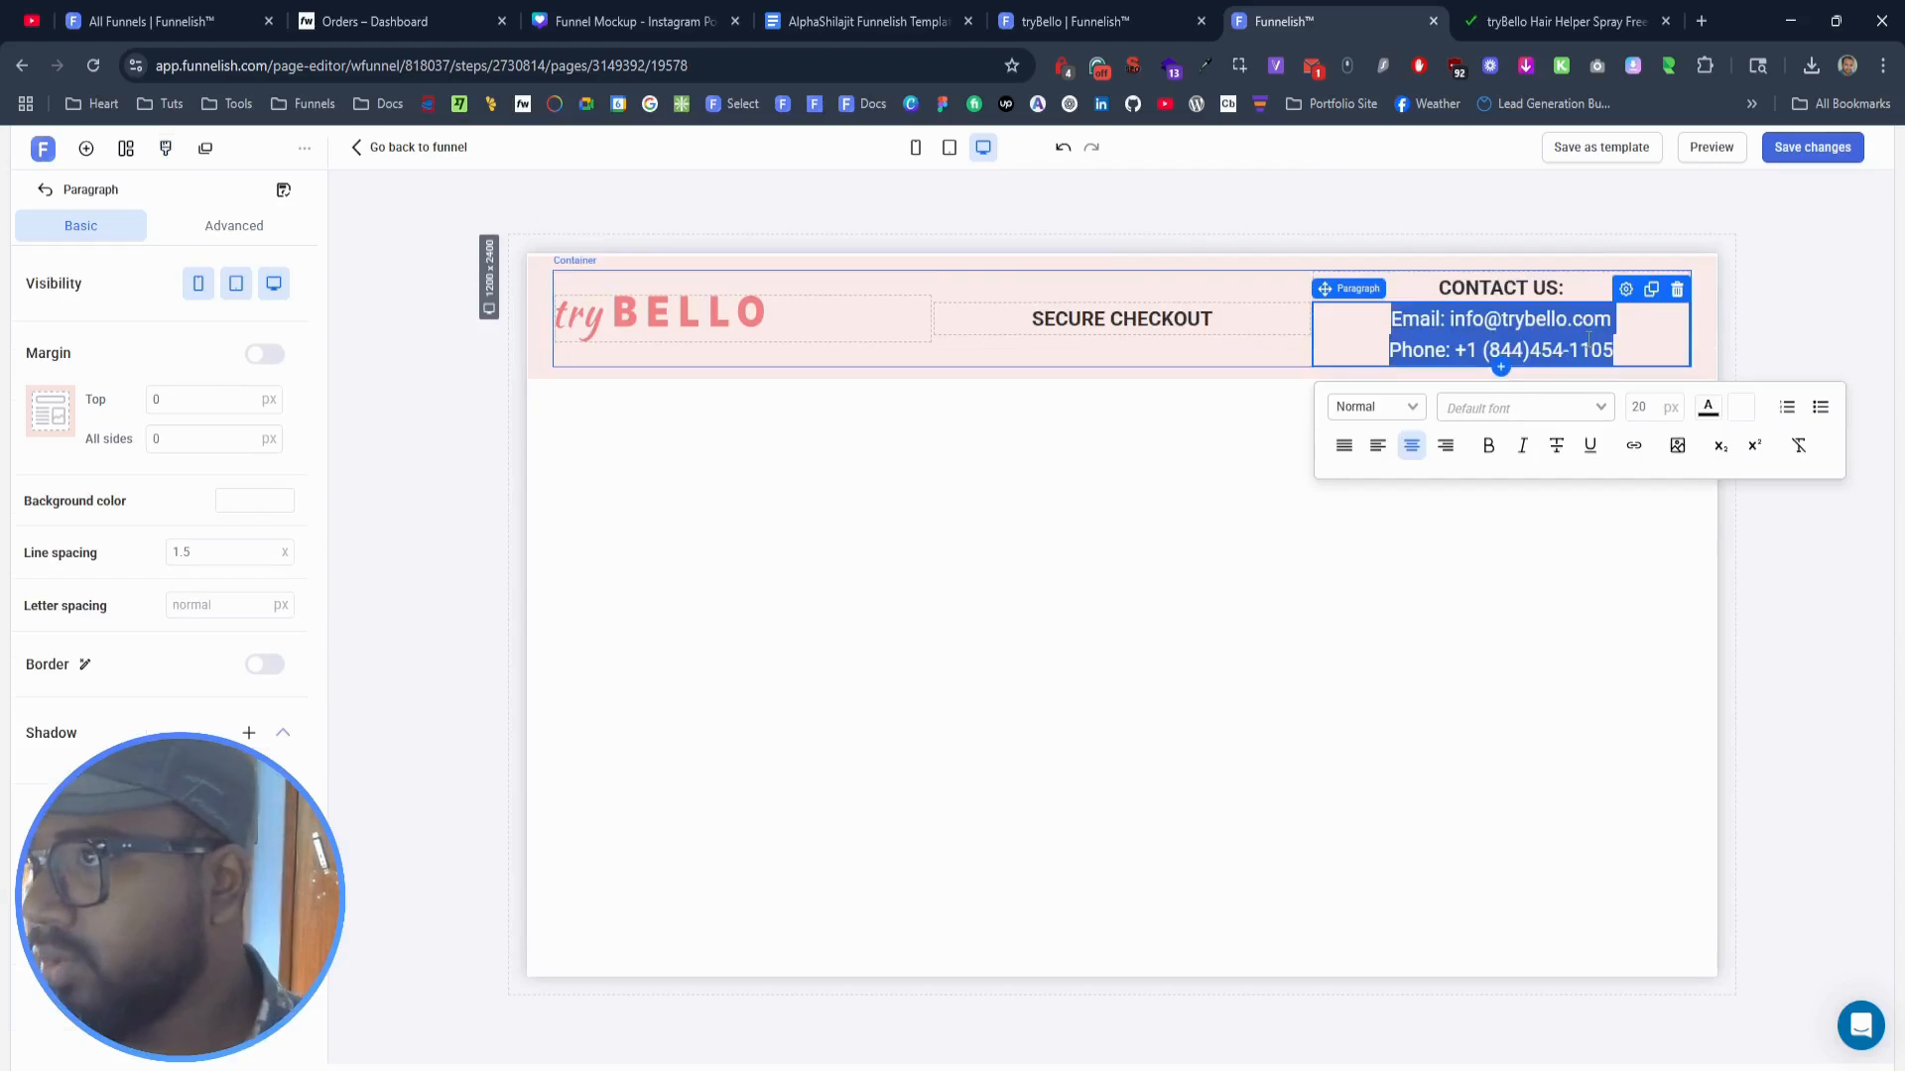
left_click(1643, 404)
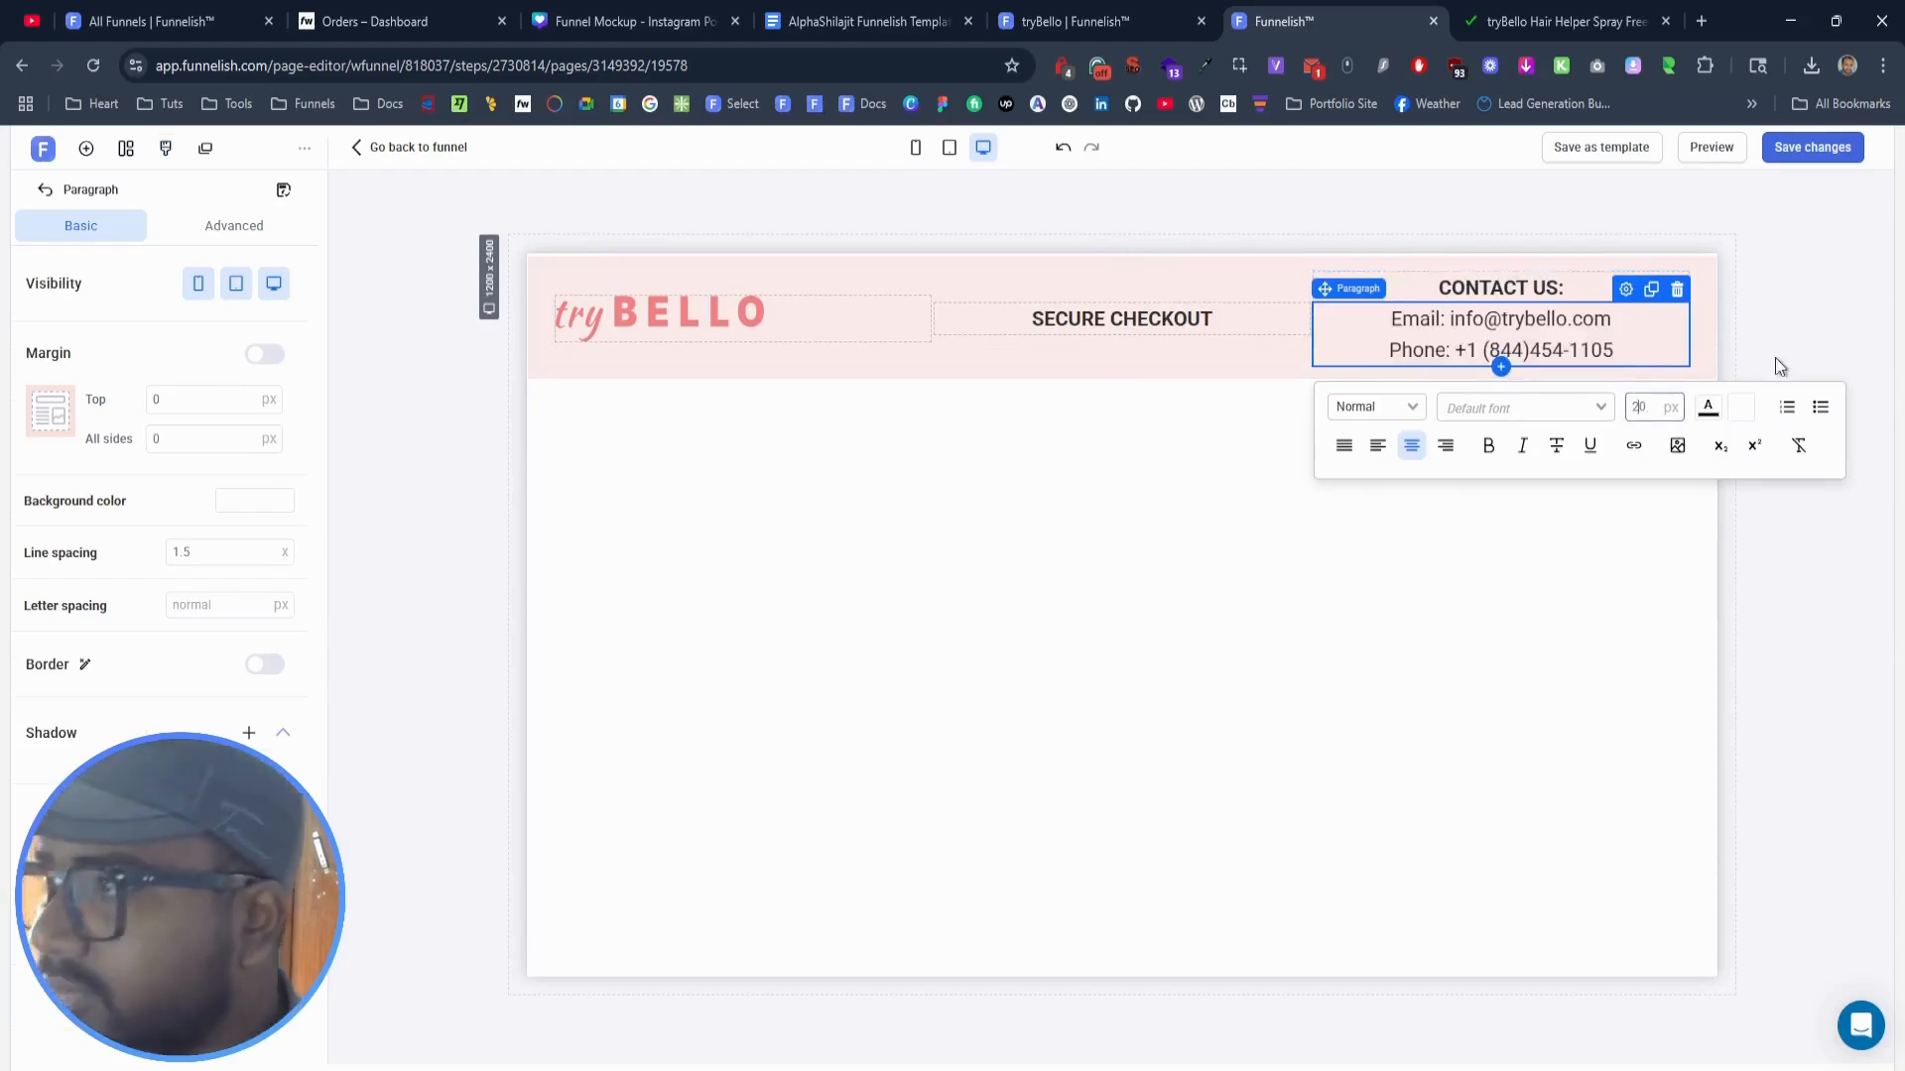
key("Down")
key("Down")
key("Down")
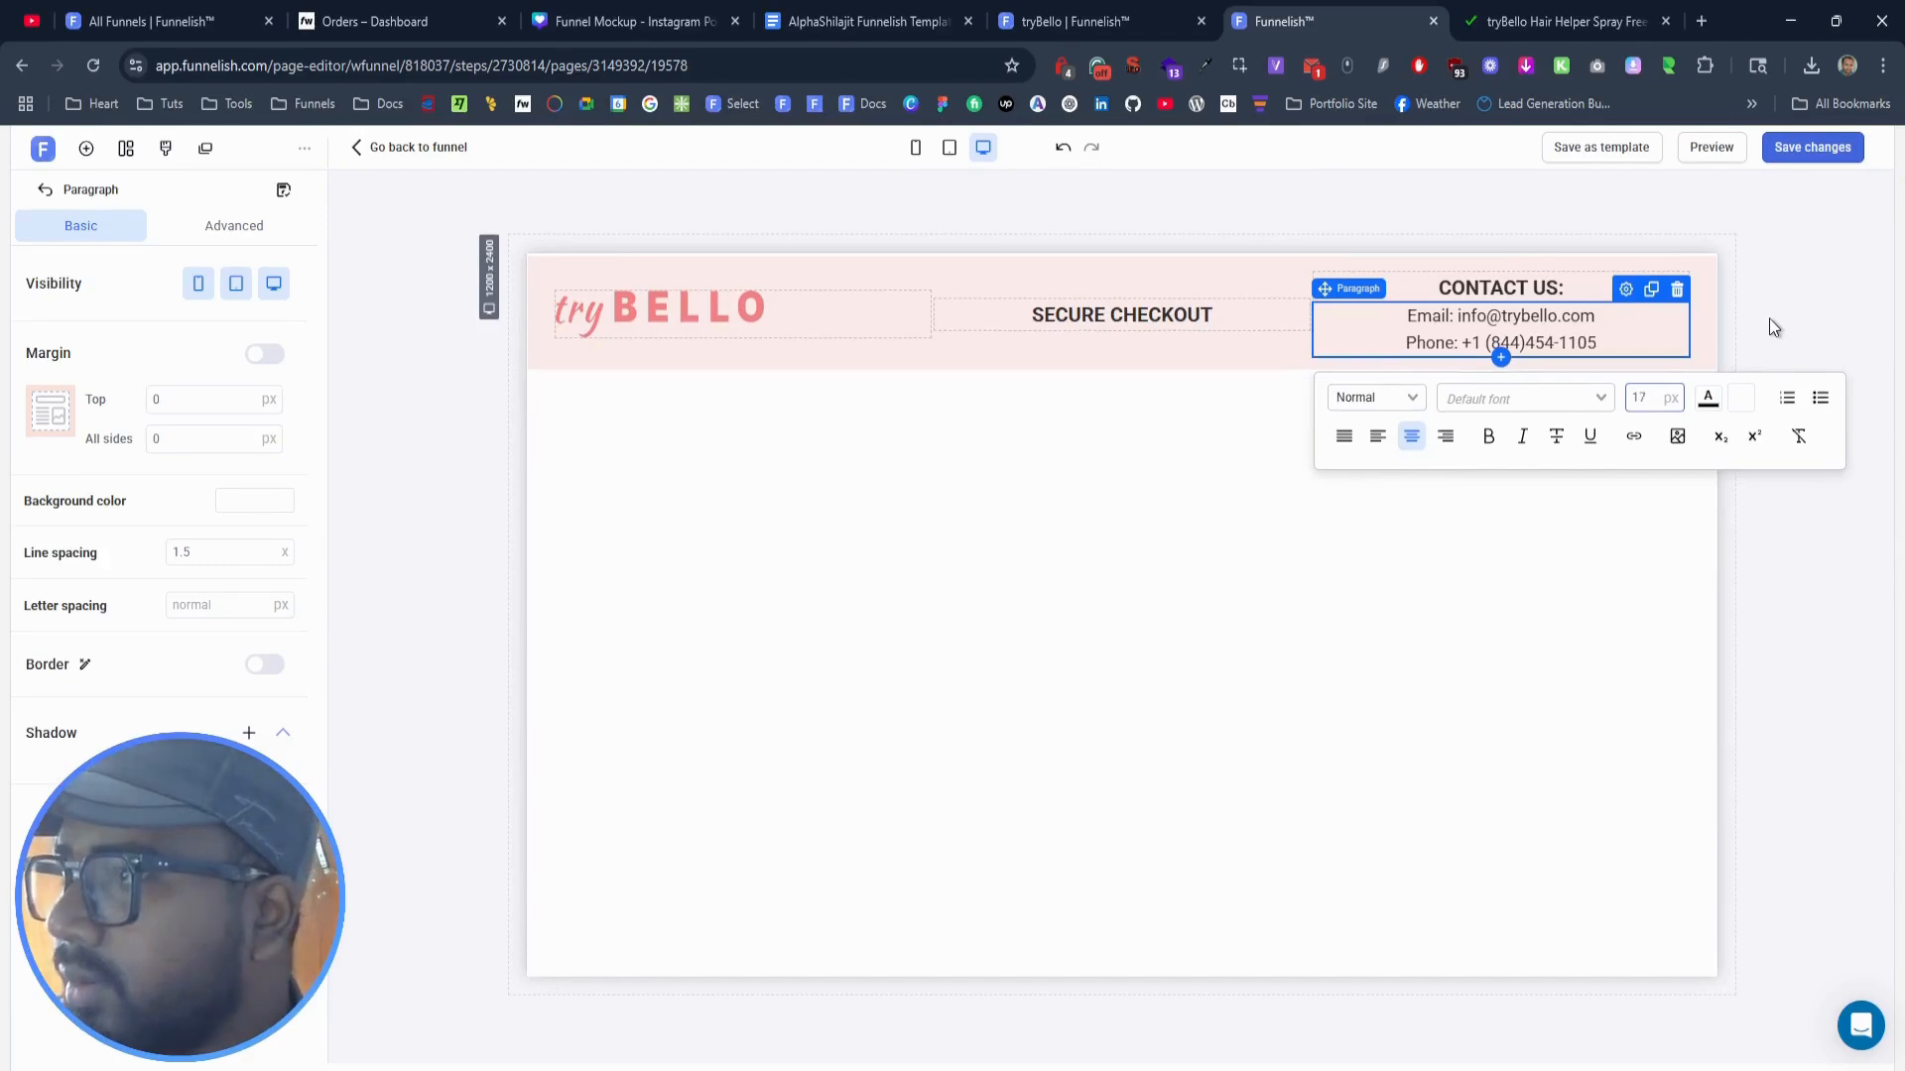
left_click(203, 560)
key("BackSpace")
type("4")
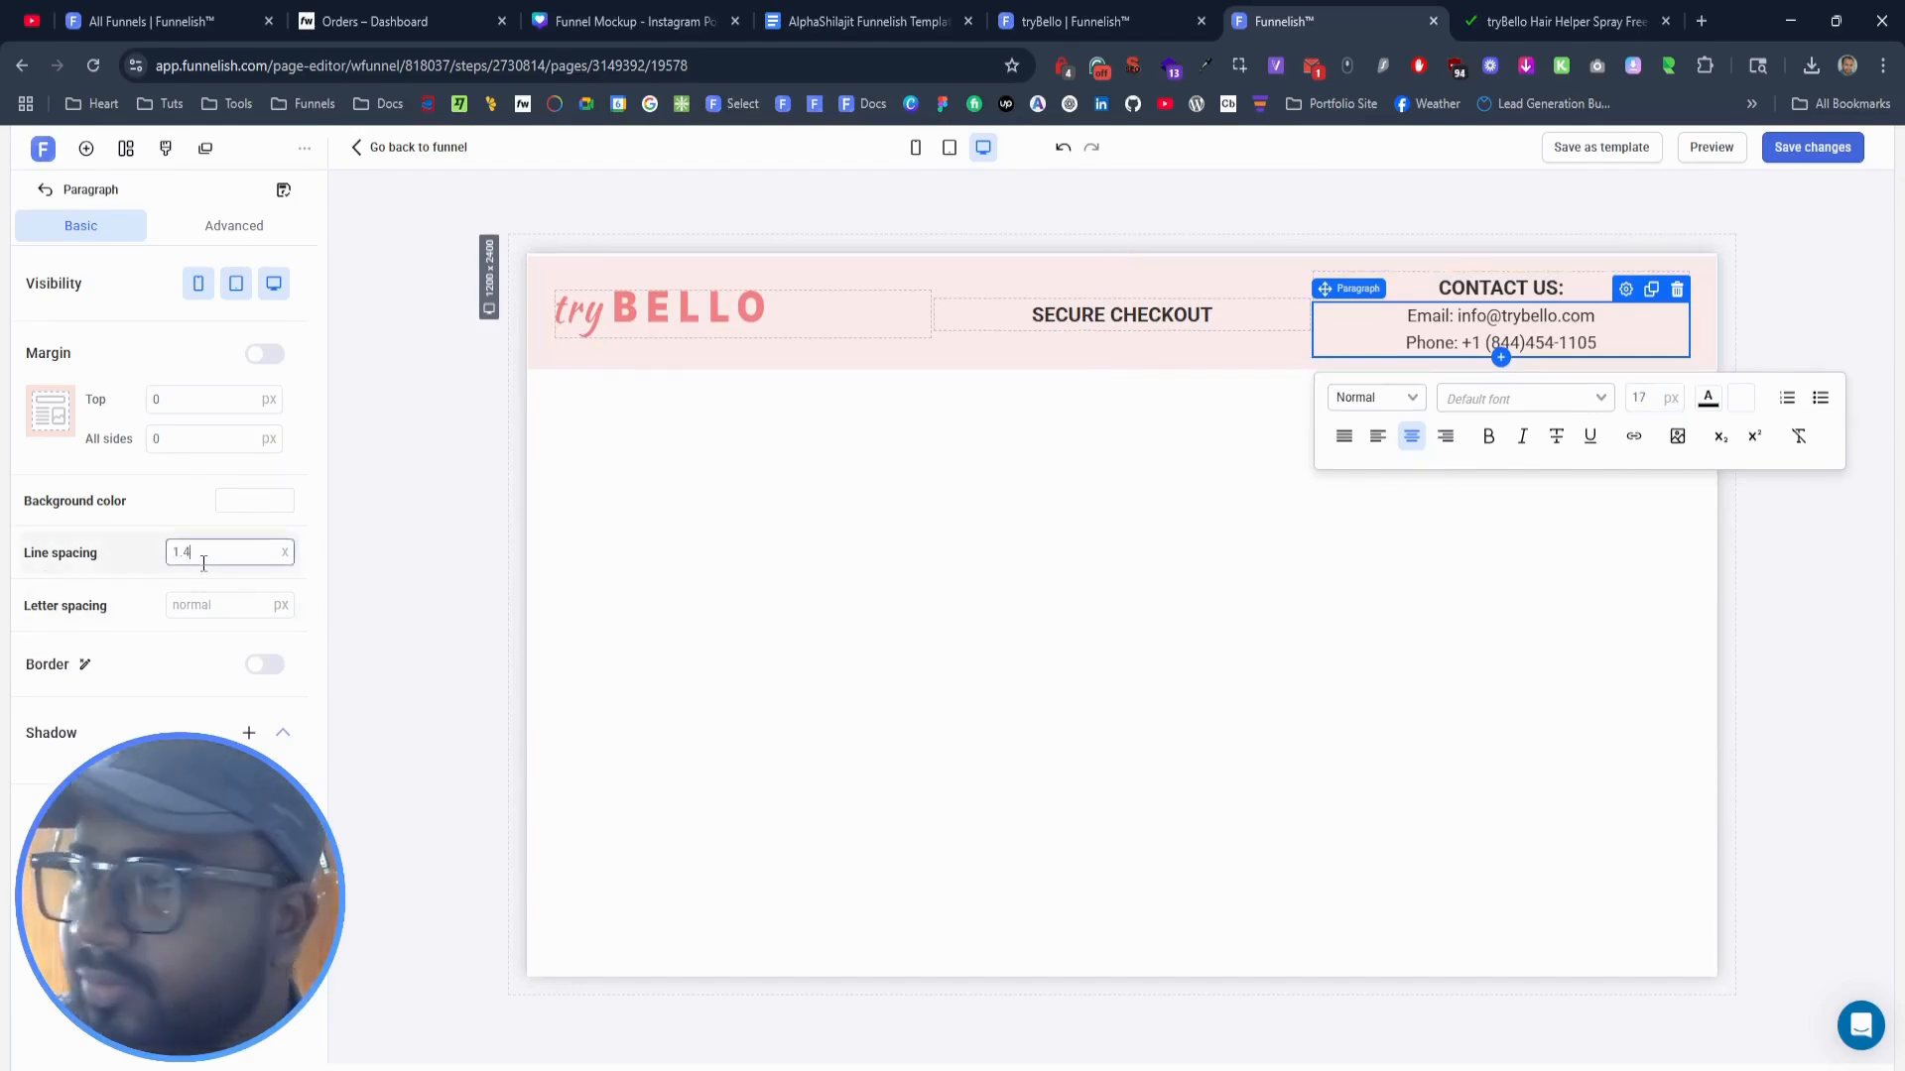
key("Down")
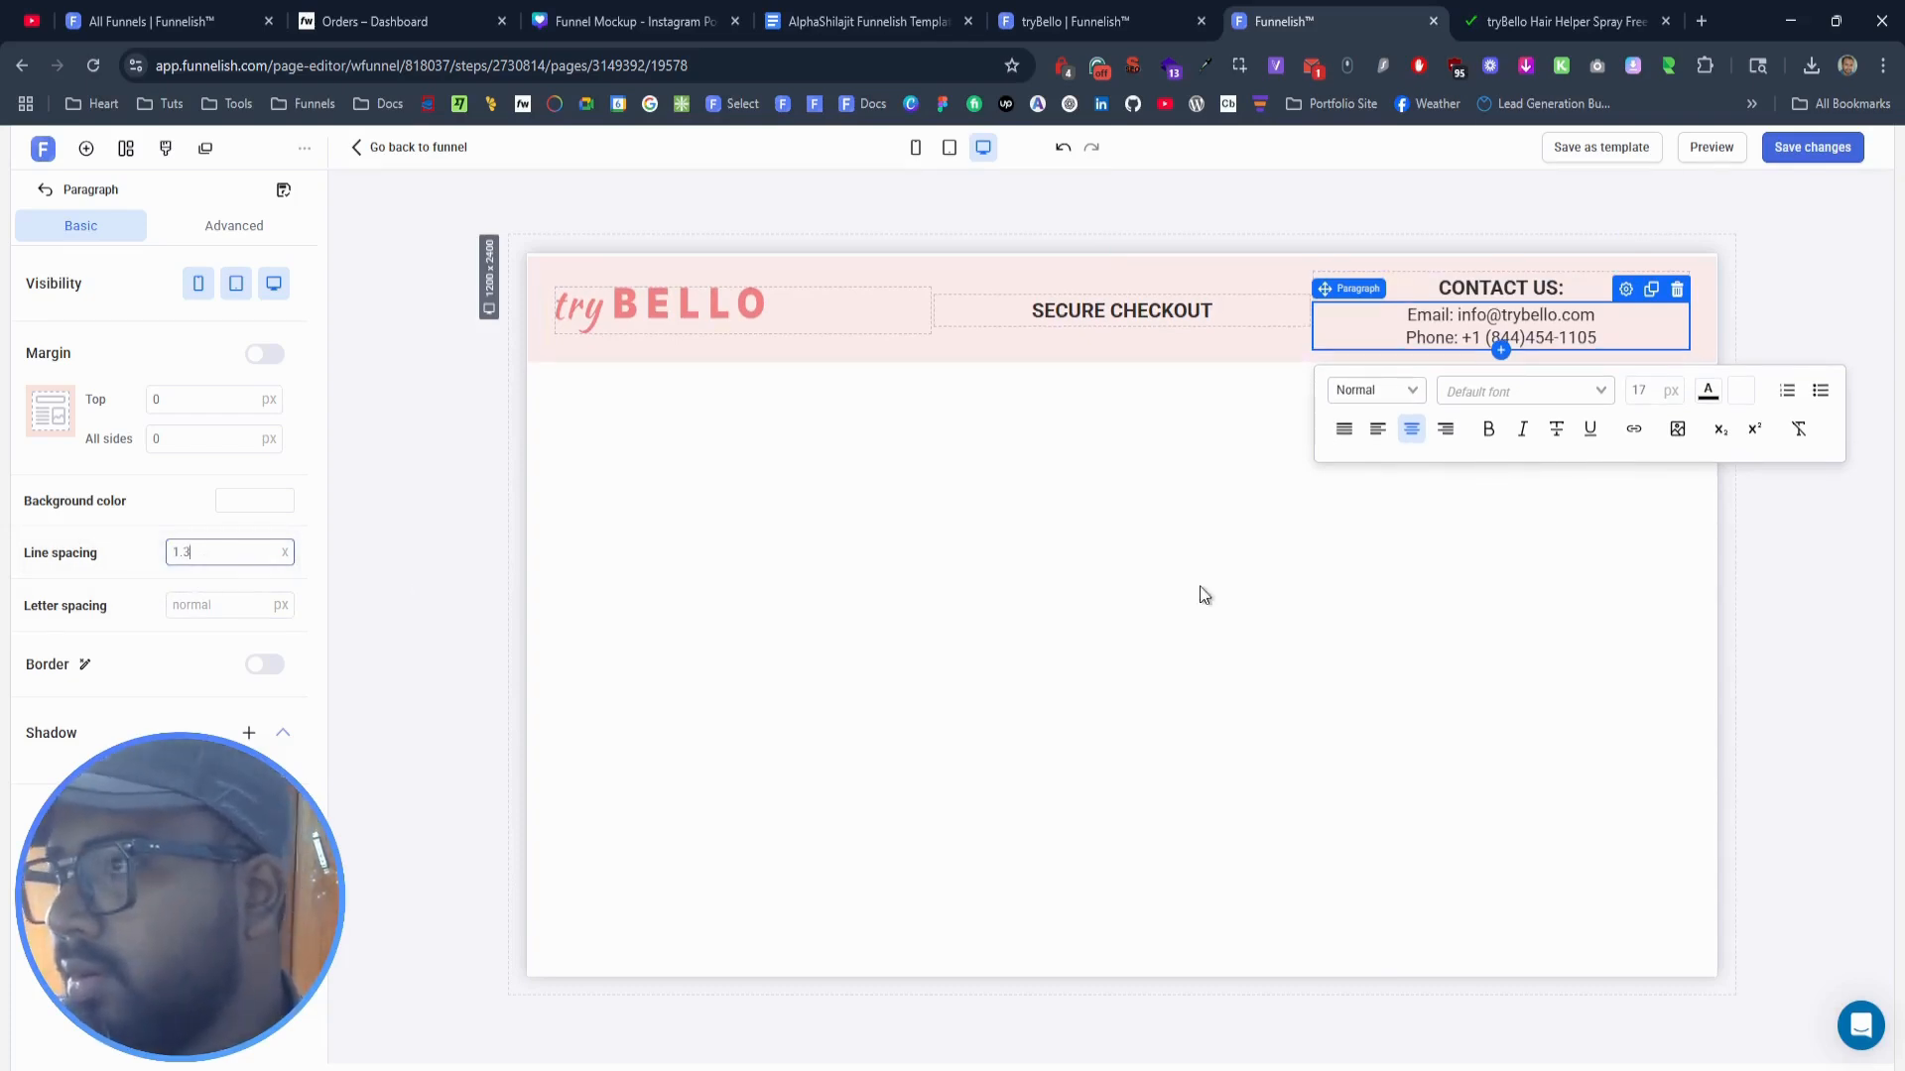
Step: Set the email and phone paragraph's font size to 18 px and save the page changes
left_click(1665, 394)
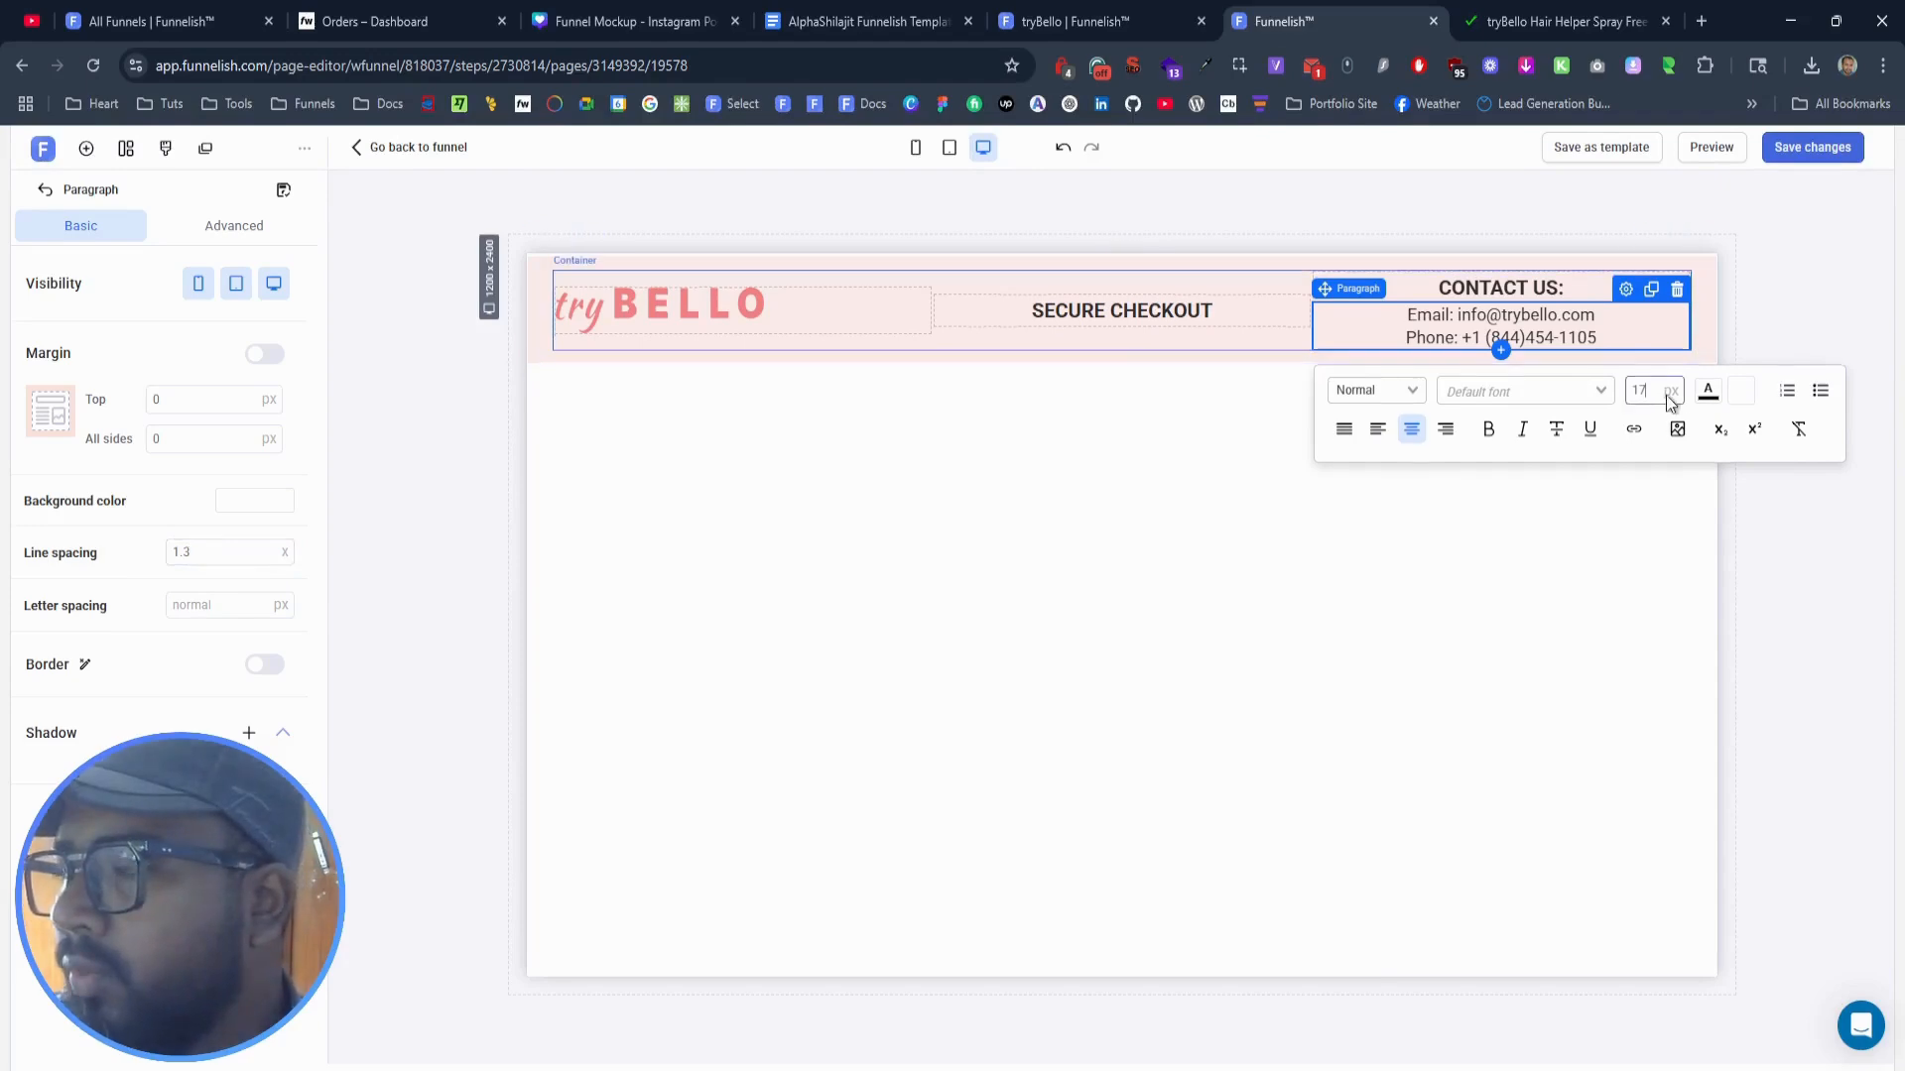
key("Up")
left_click(1799, 290)
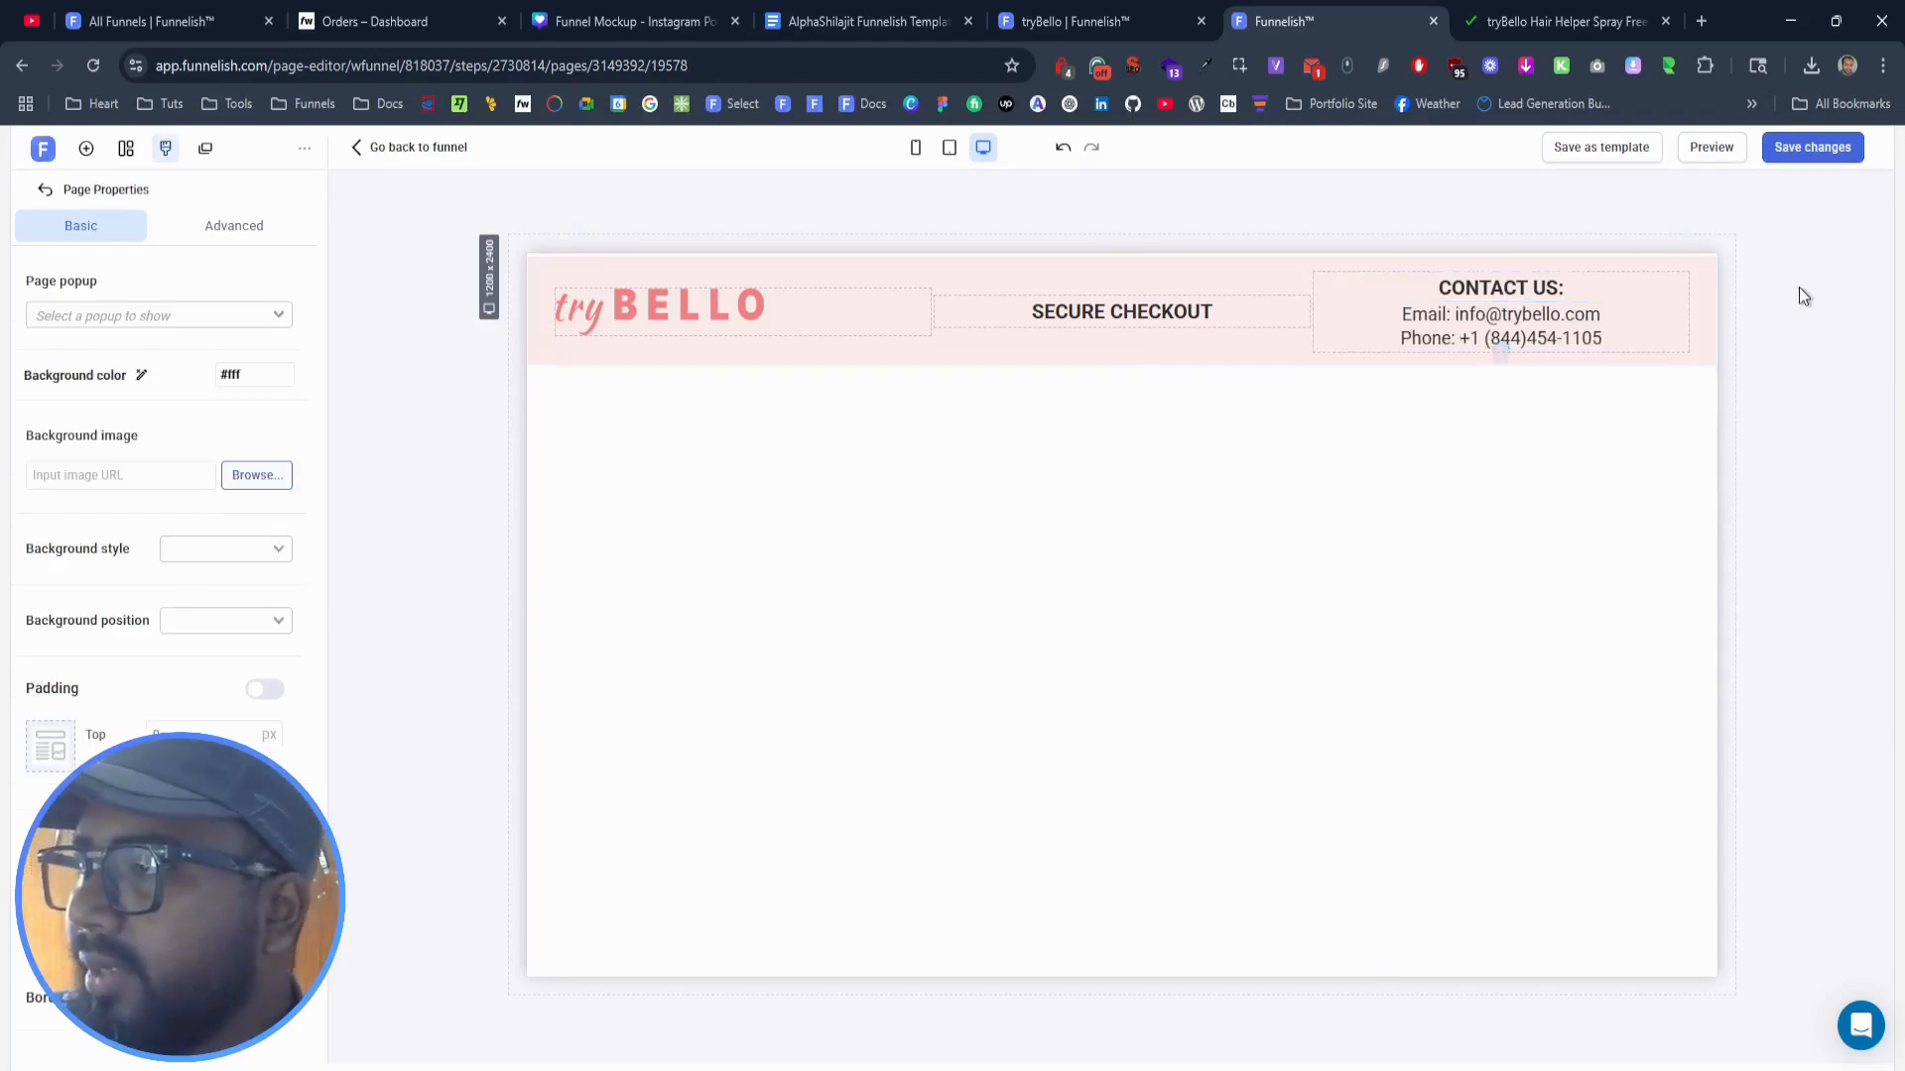
left_click(1835, 146)
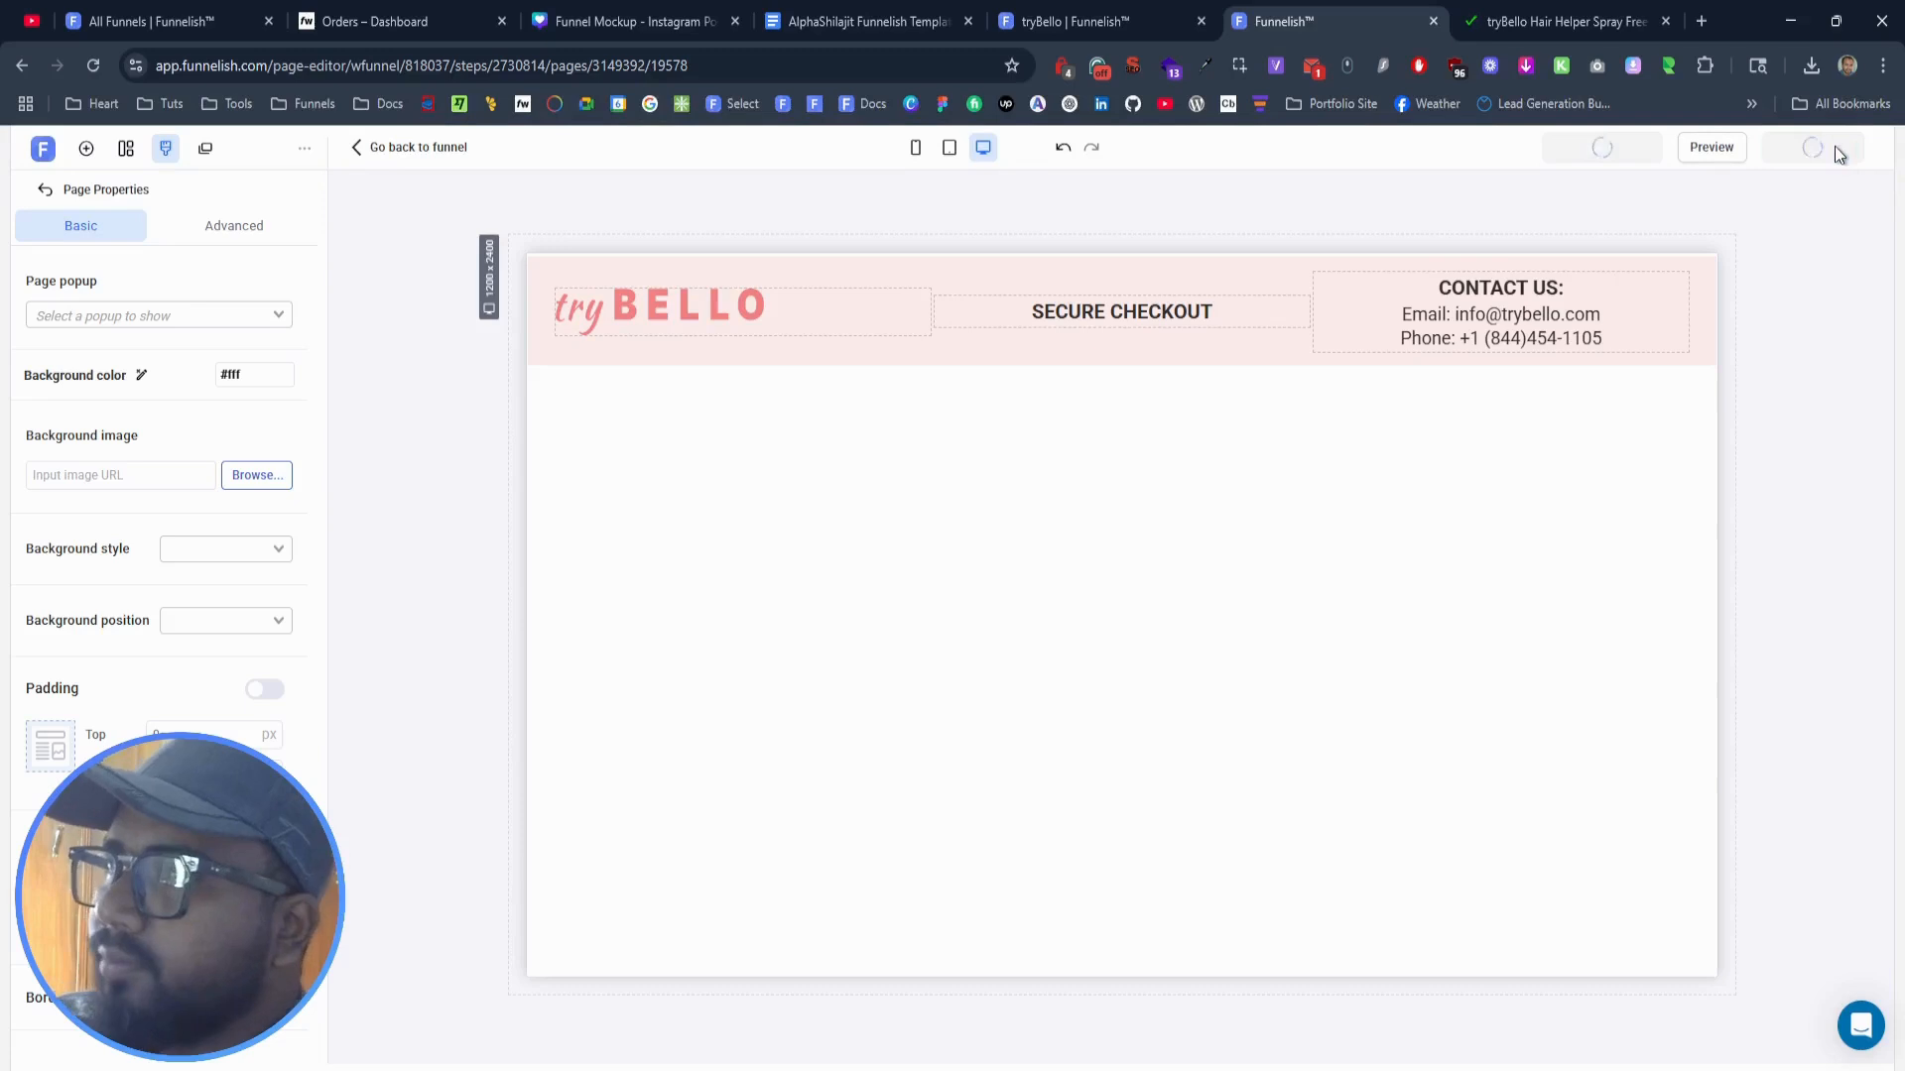
Step: Preview the checkout page and check the header's three-column layout
left_click(1713, 154)
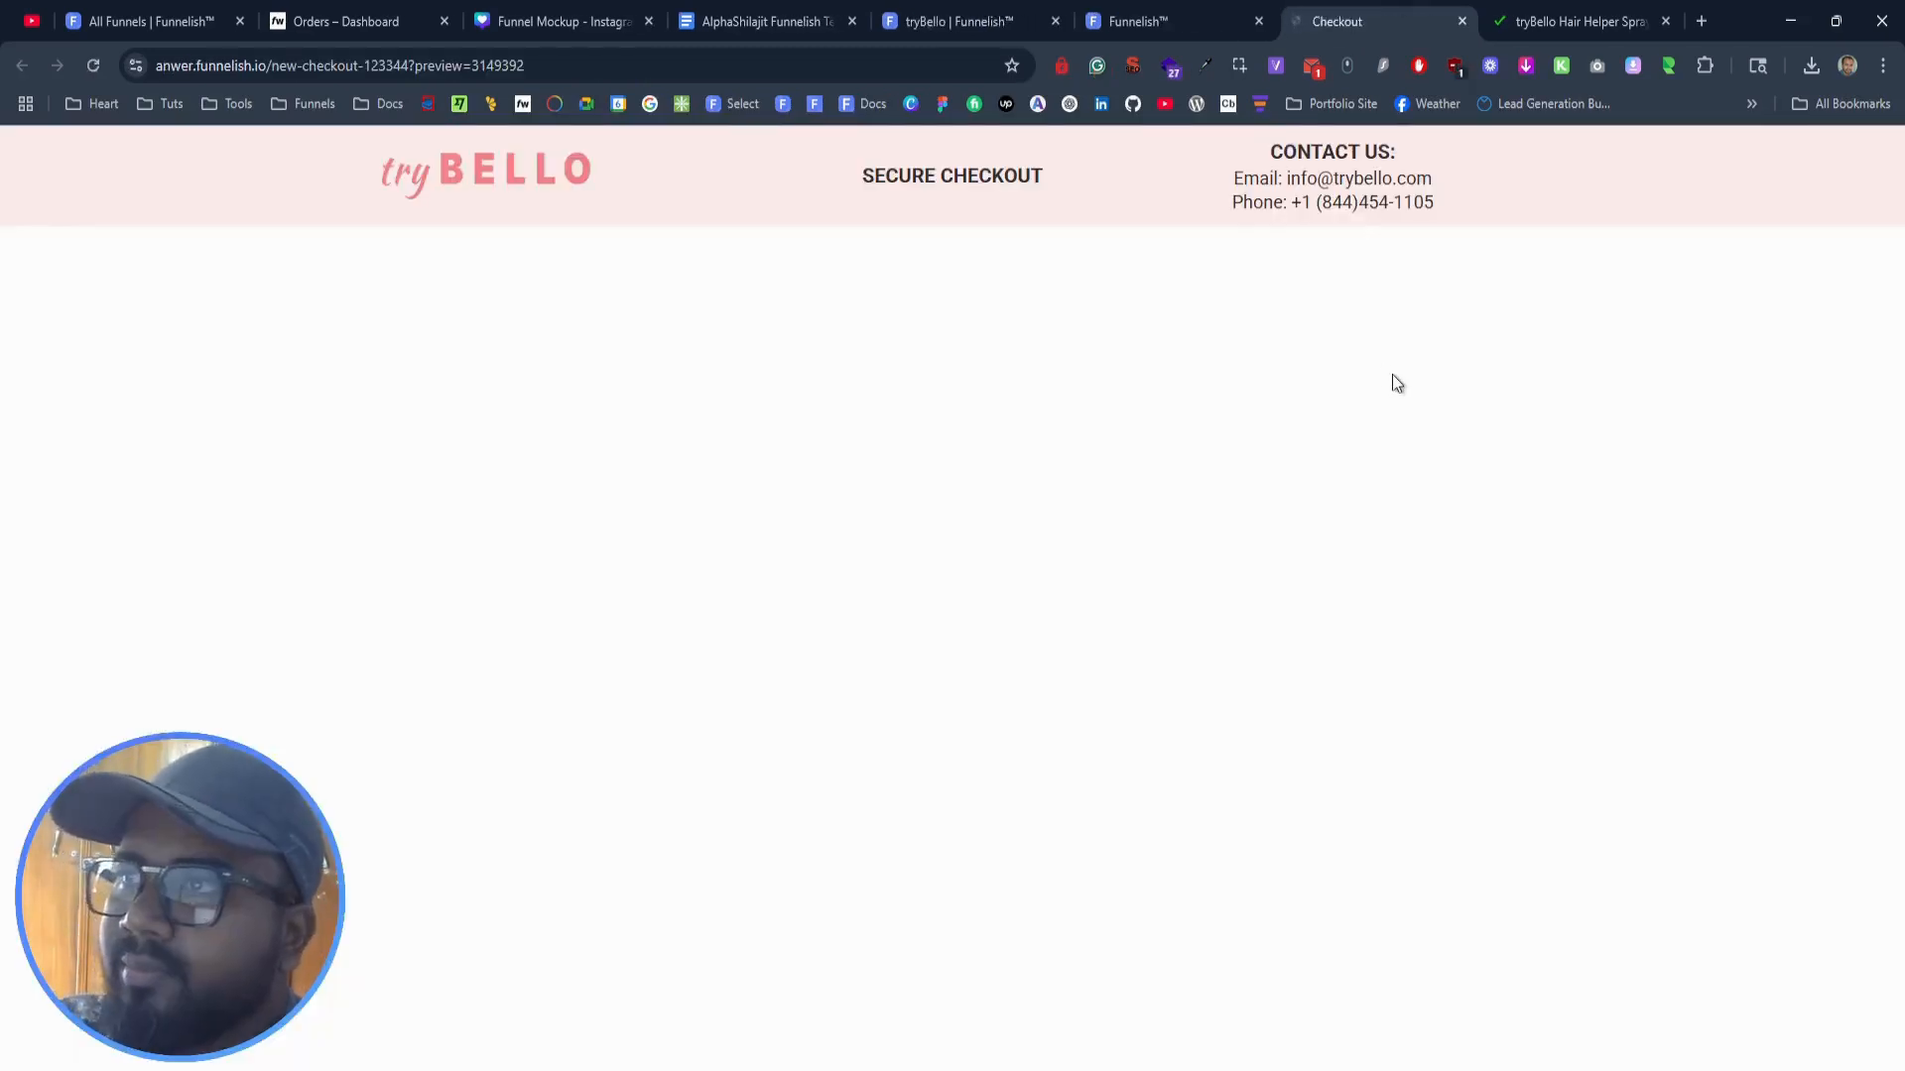
left_click_drag(360, 171, 1496, 230)
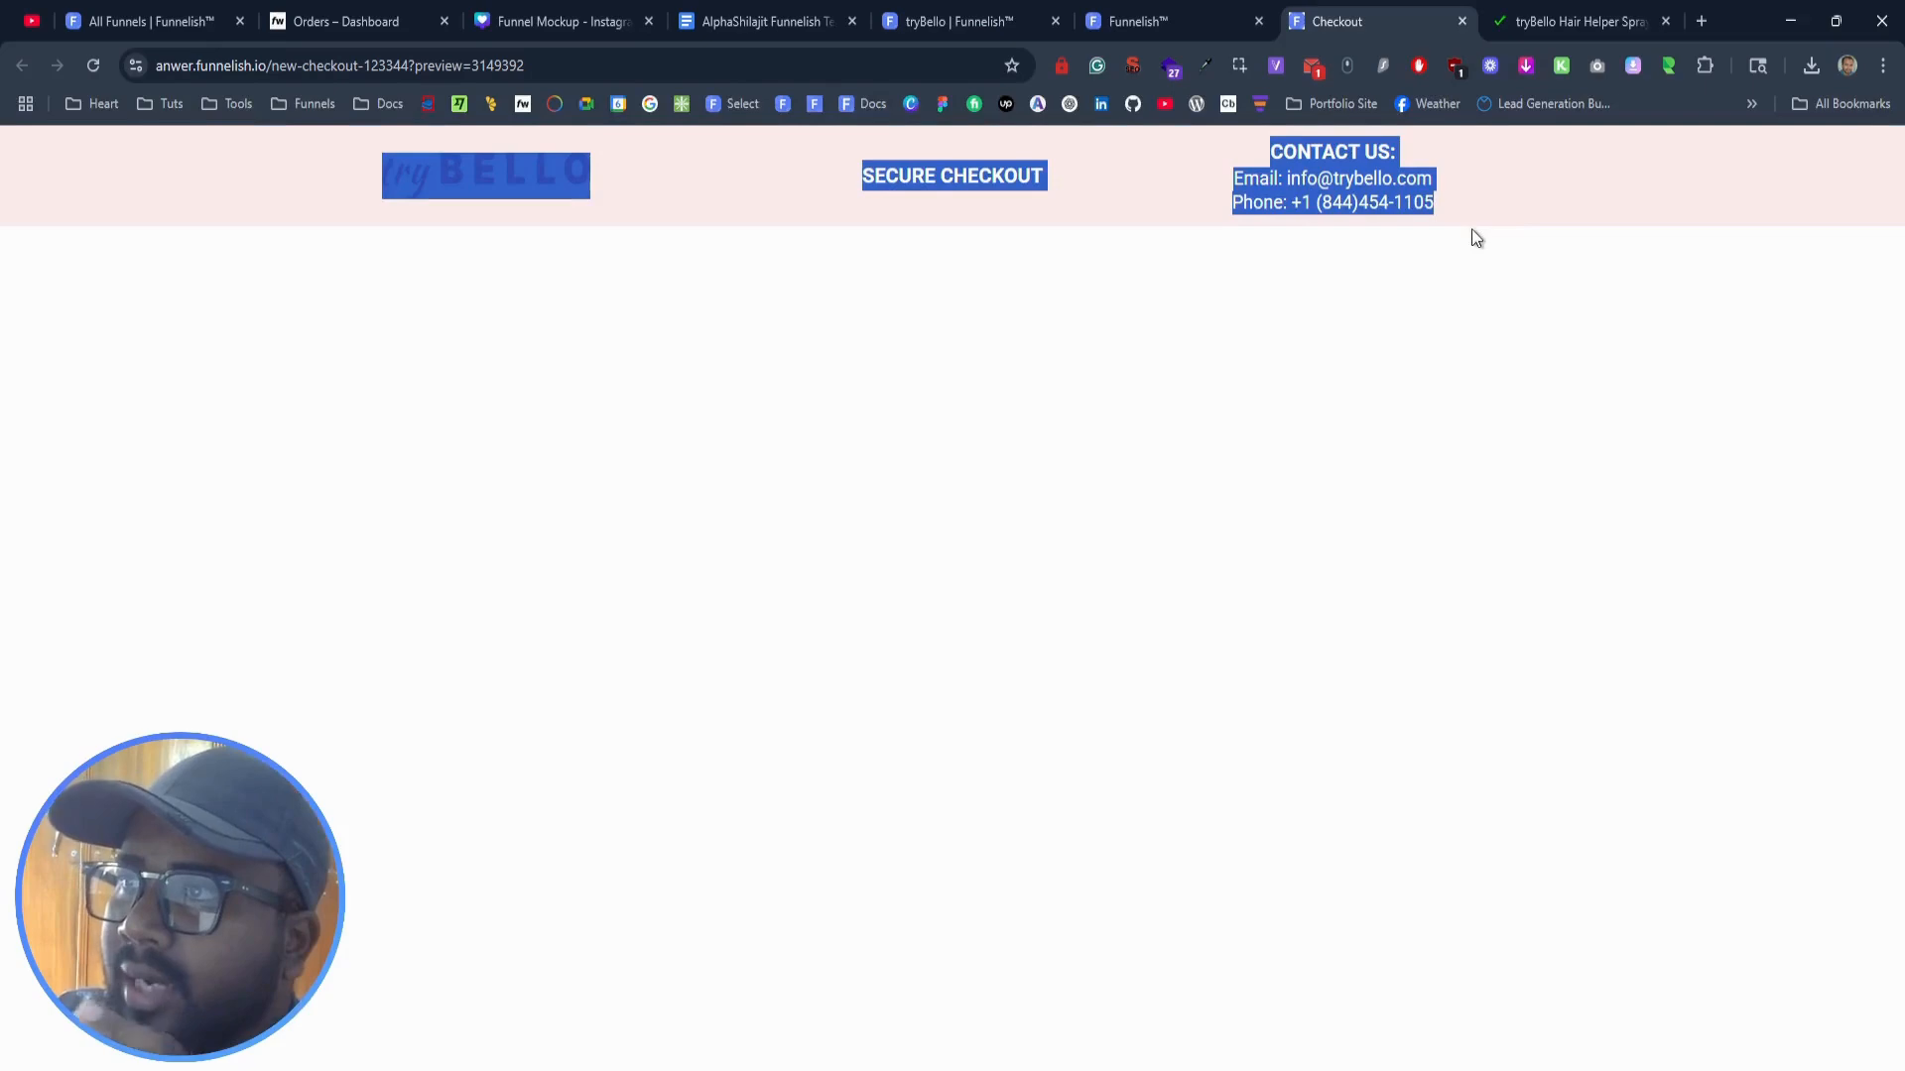
left_click(1381, 280)
Step: Dock the developer tools below the reference order form so the page shows at full width
left_click(1575, 21)
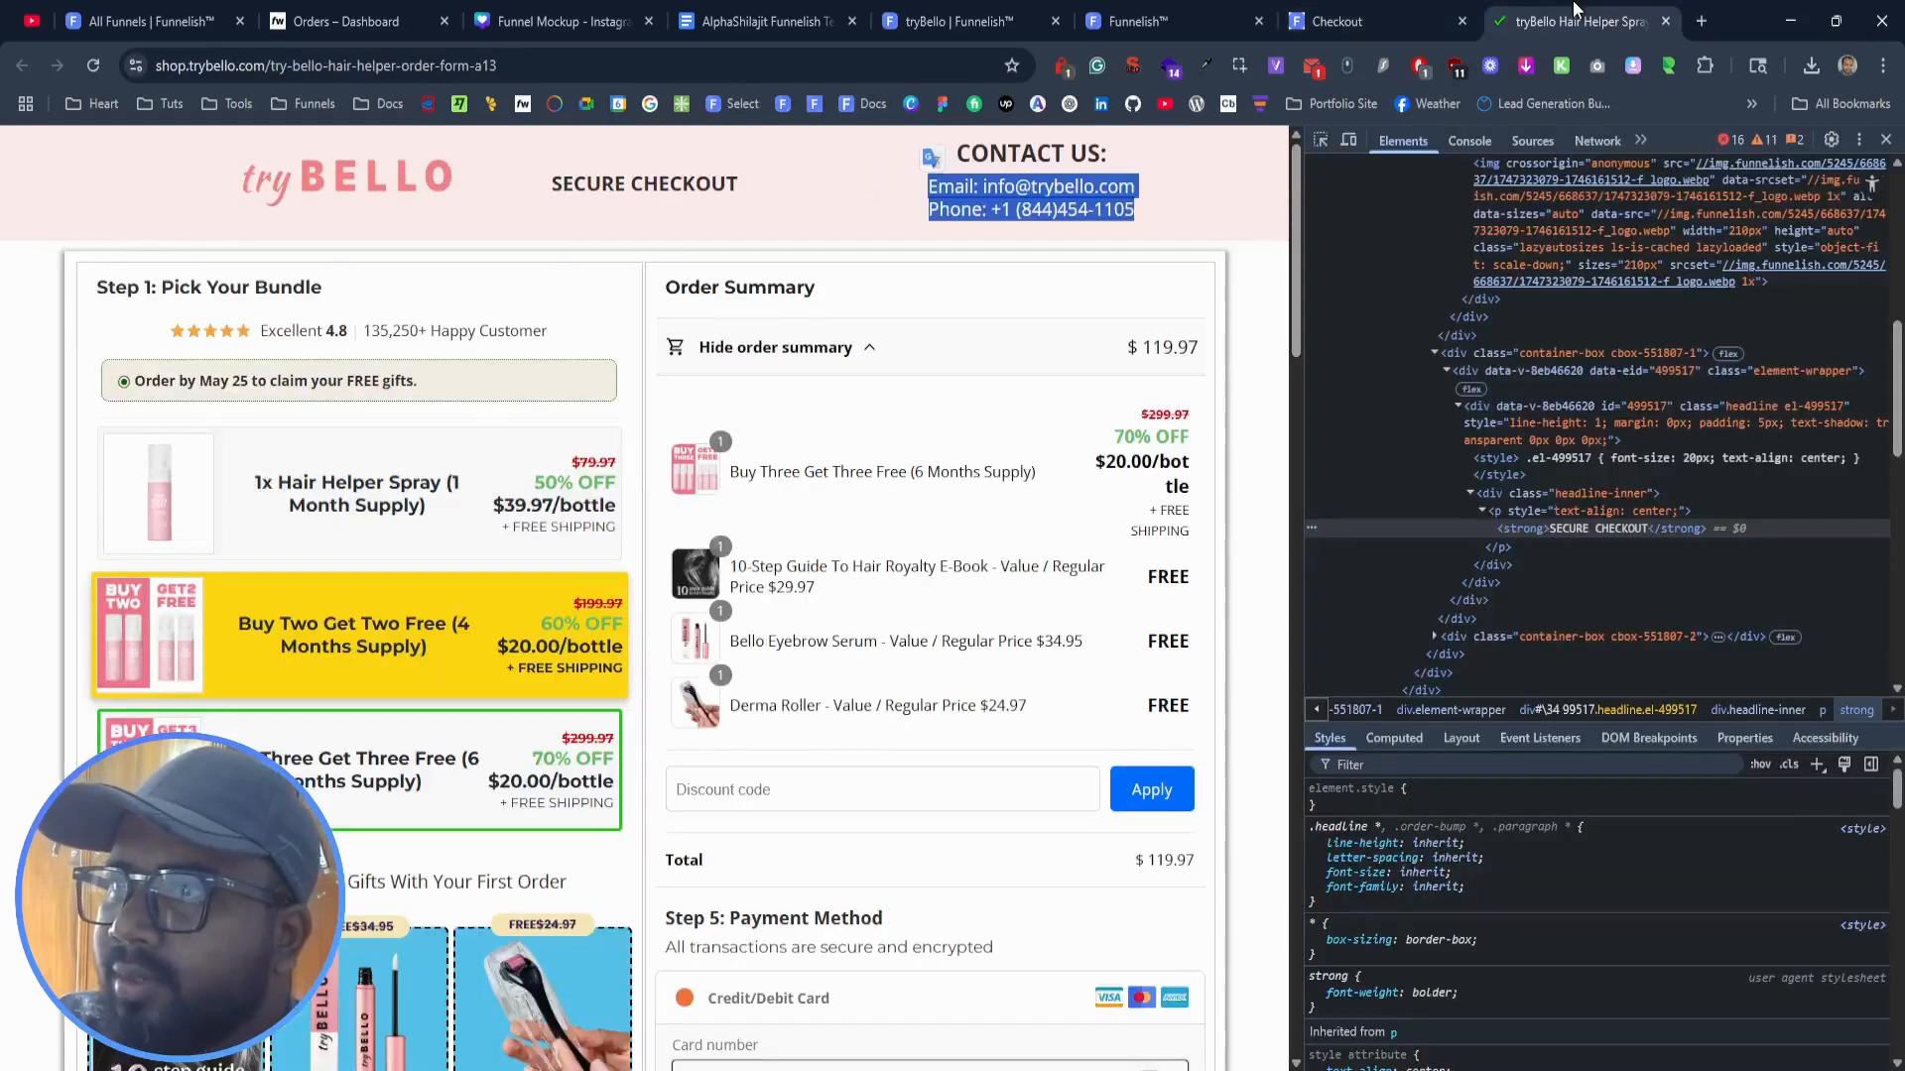
left_click(1859, 139)
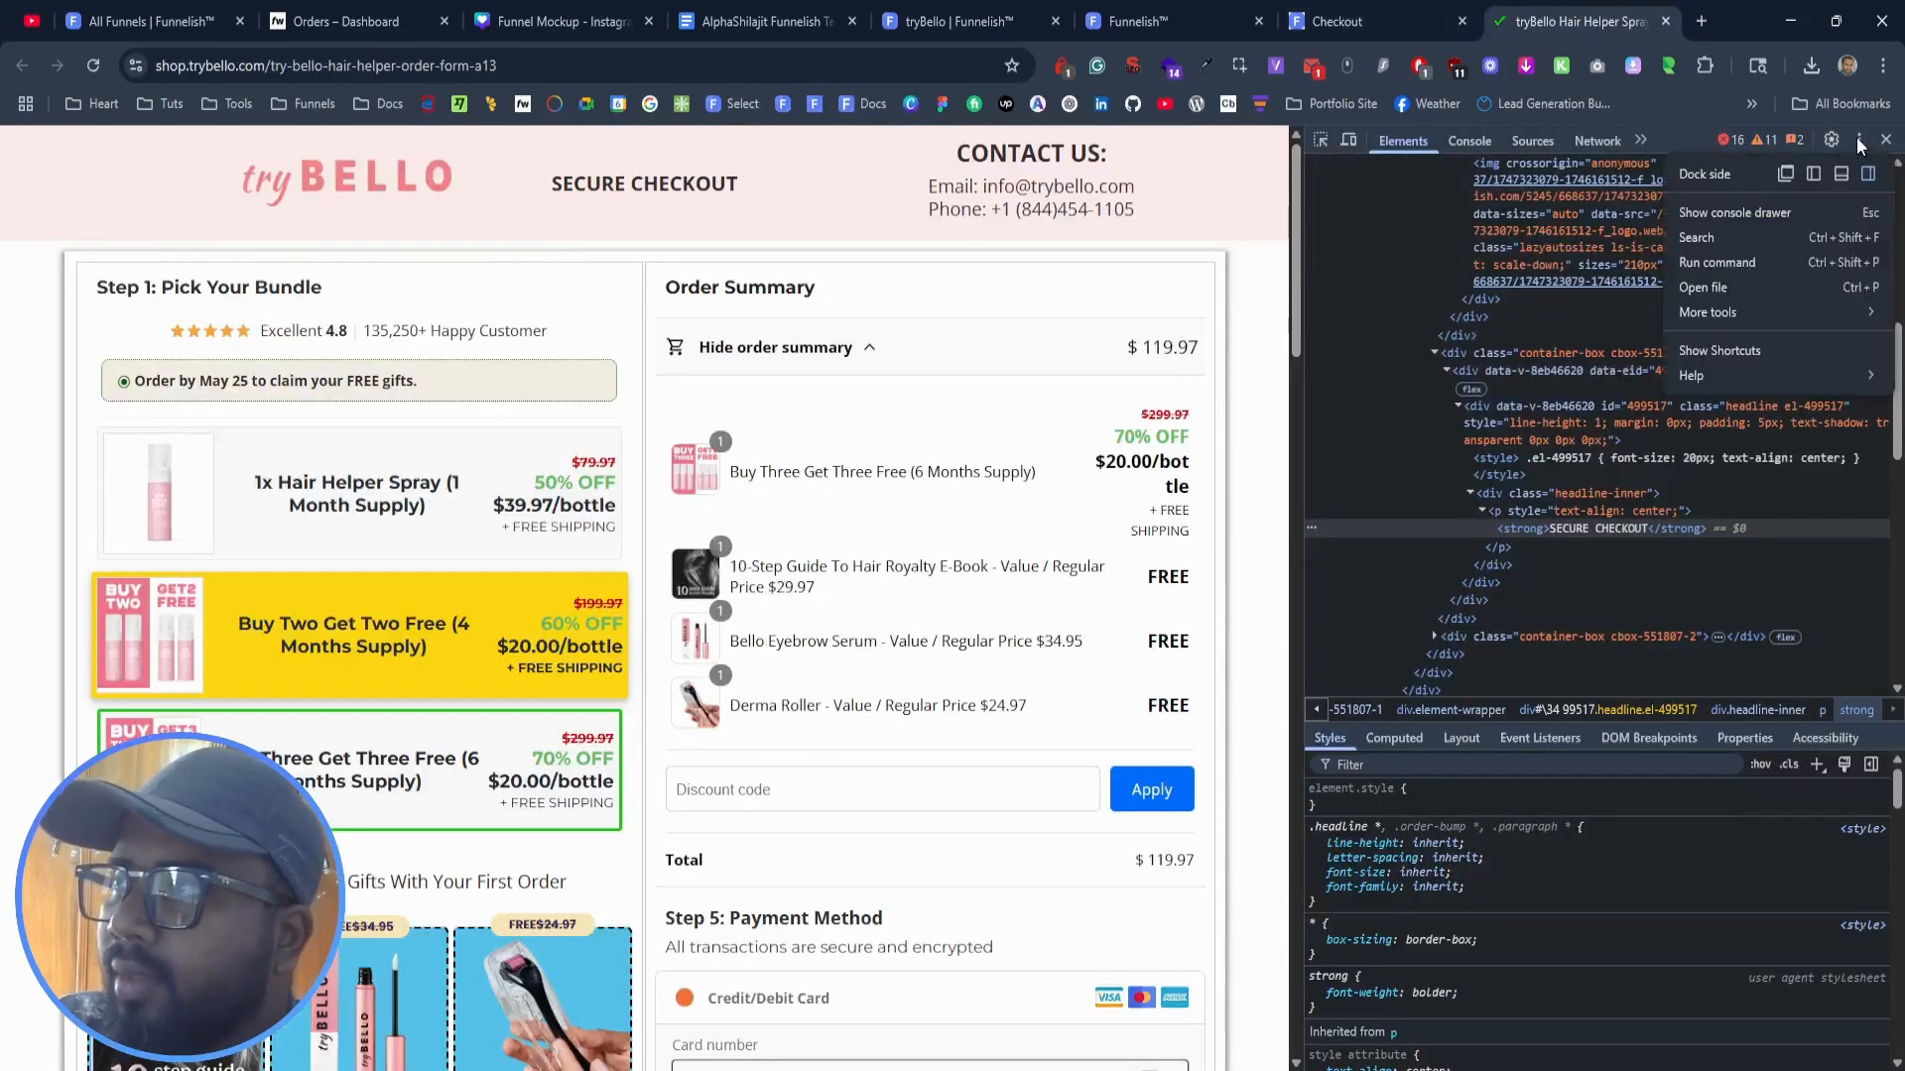
left_click(1841, 170)
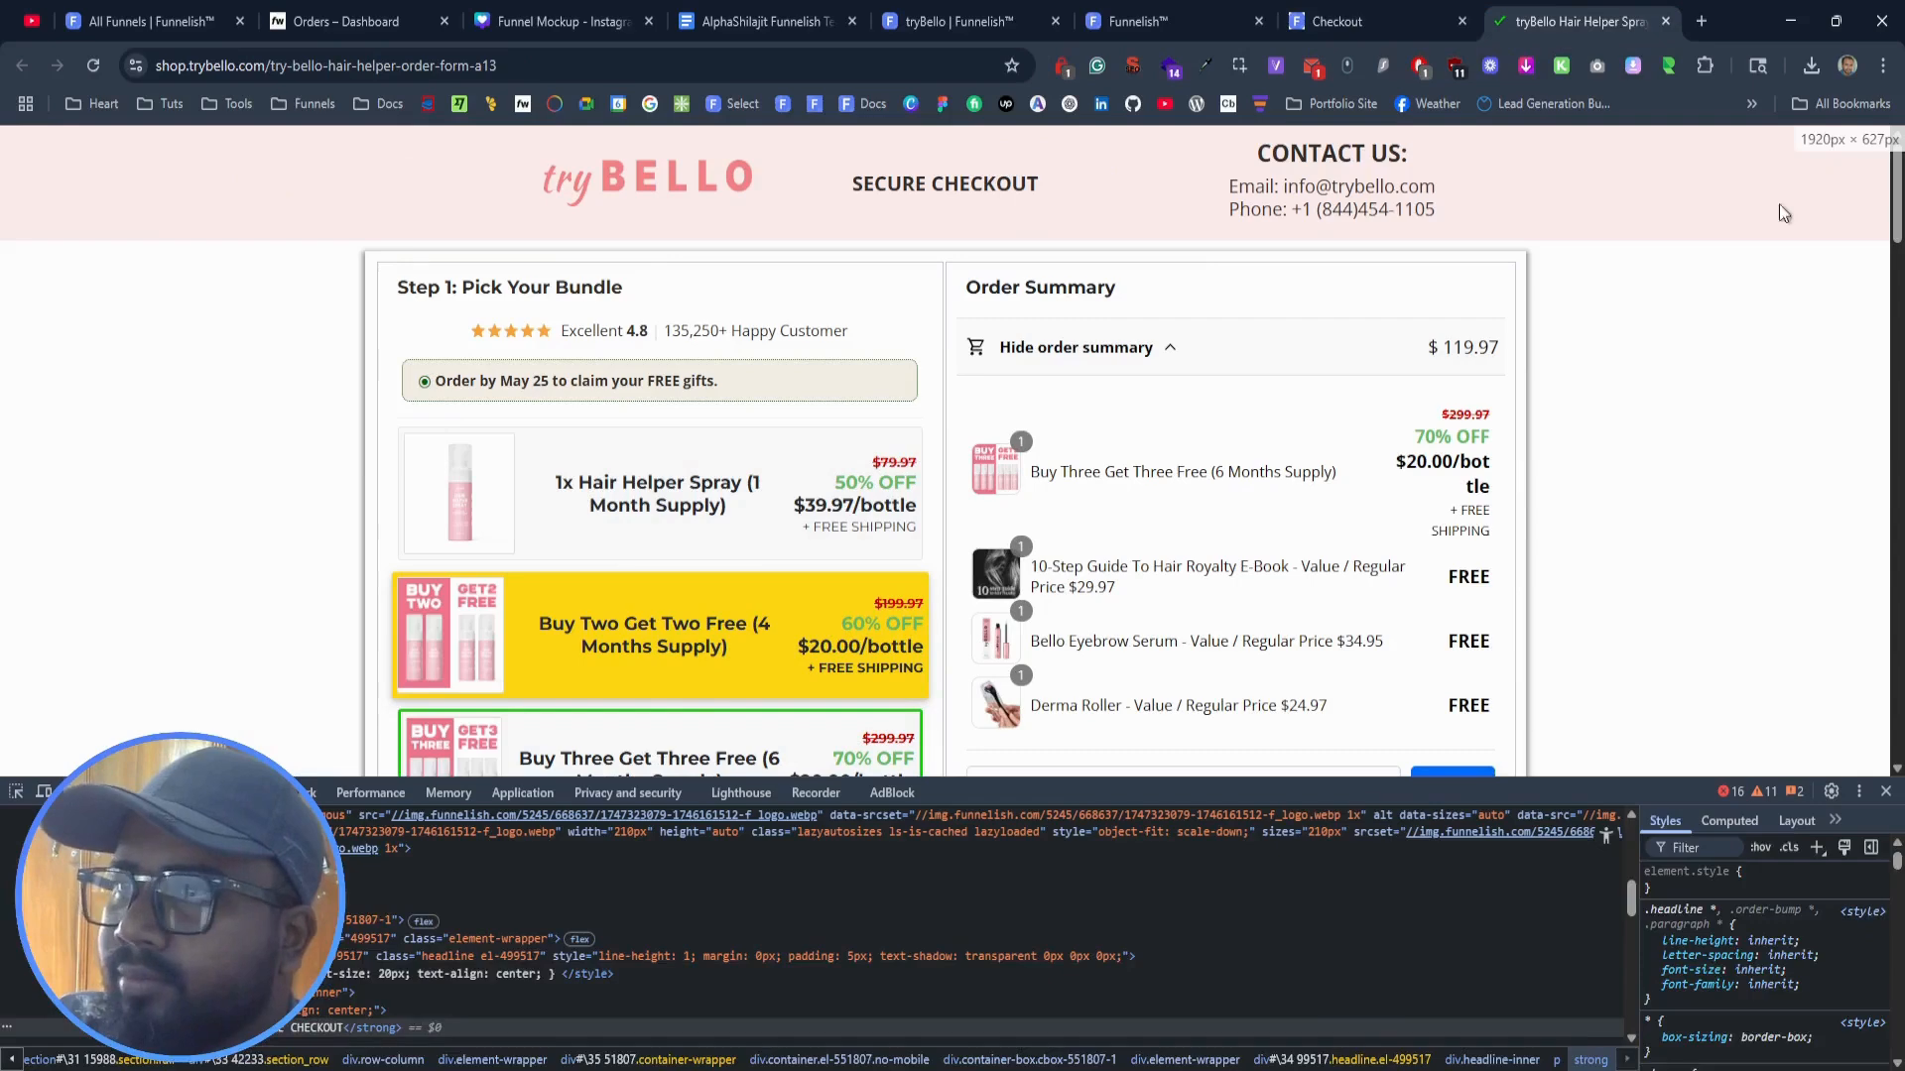
Step: Compare the header's spacing and SECURE CHECKOUT text between the checkout preview, the page editor and the reference order form
left_click(1369, 20)
left_click(1222, 21)
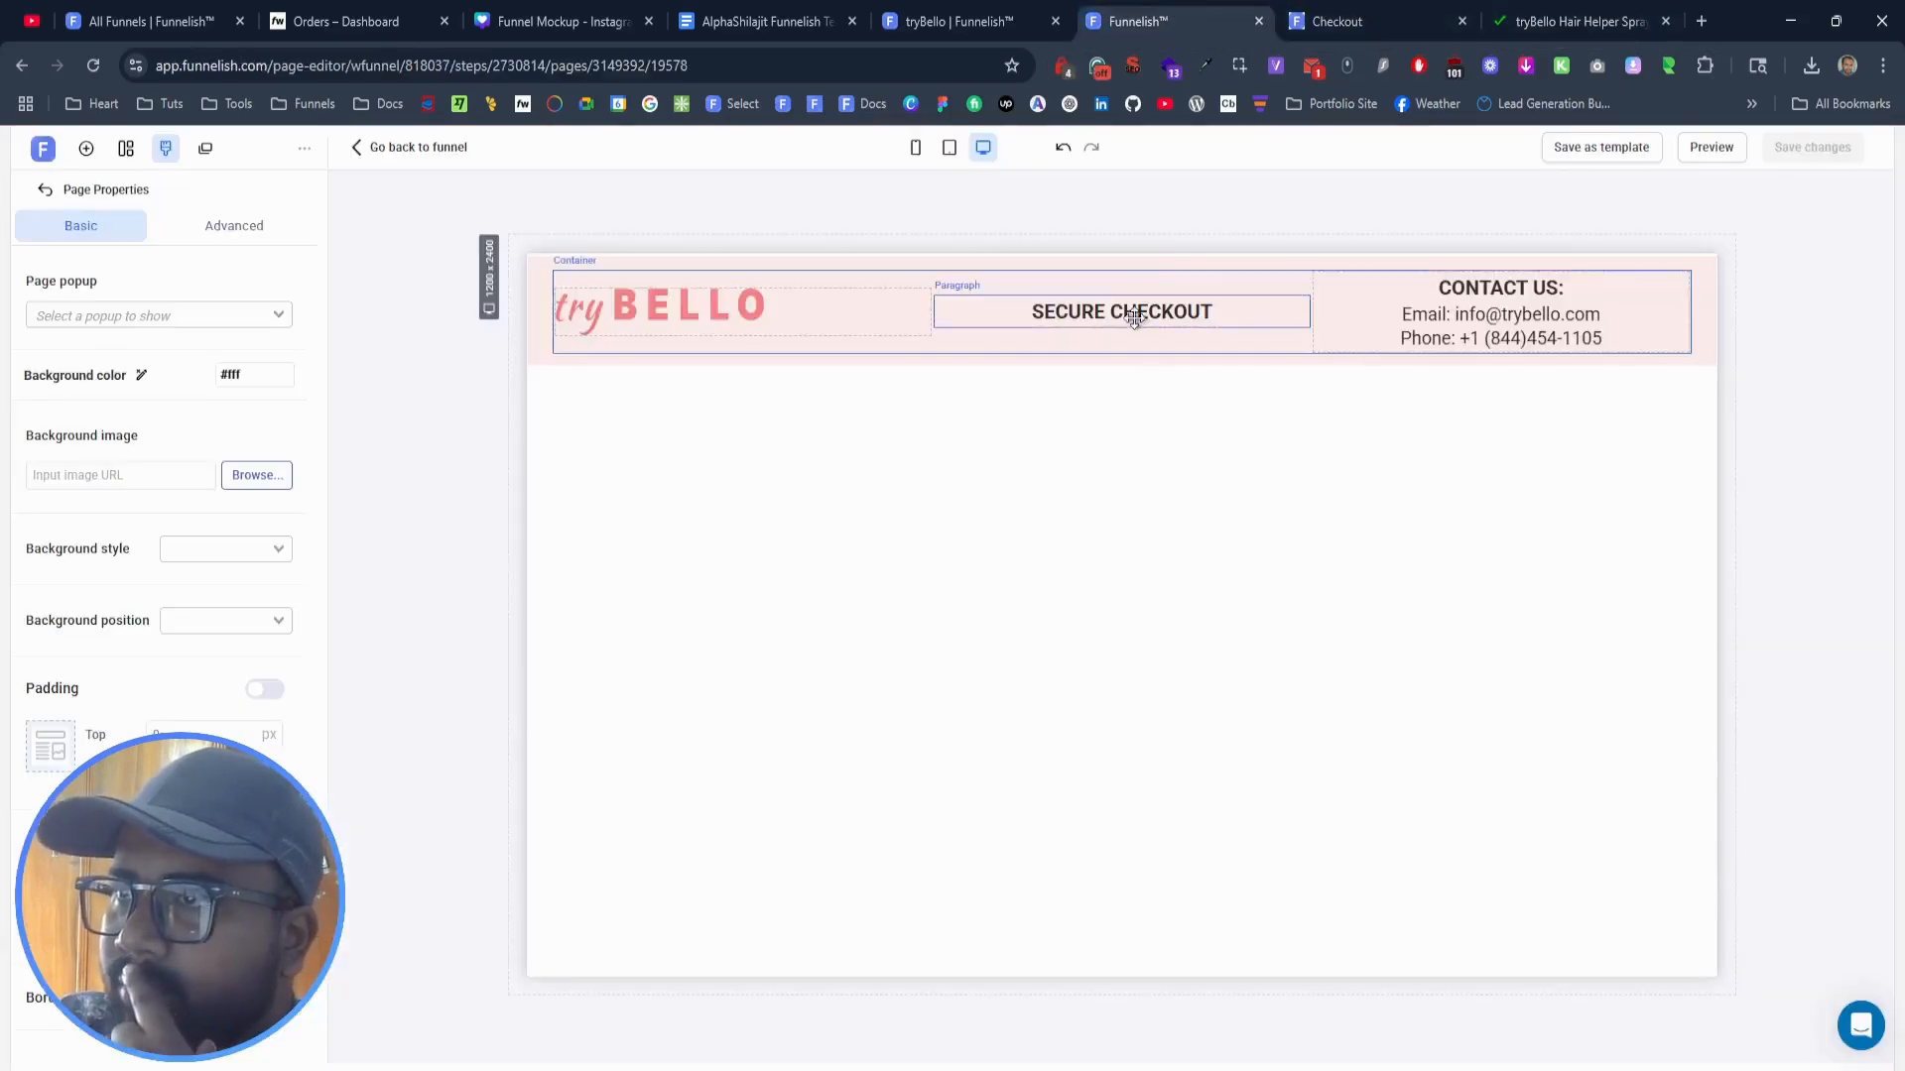
triple_click(1137, 310)
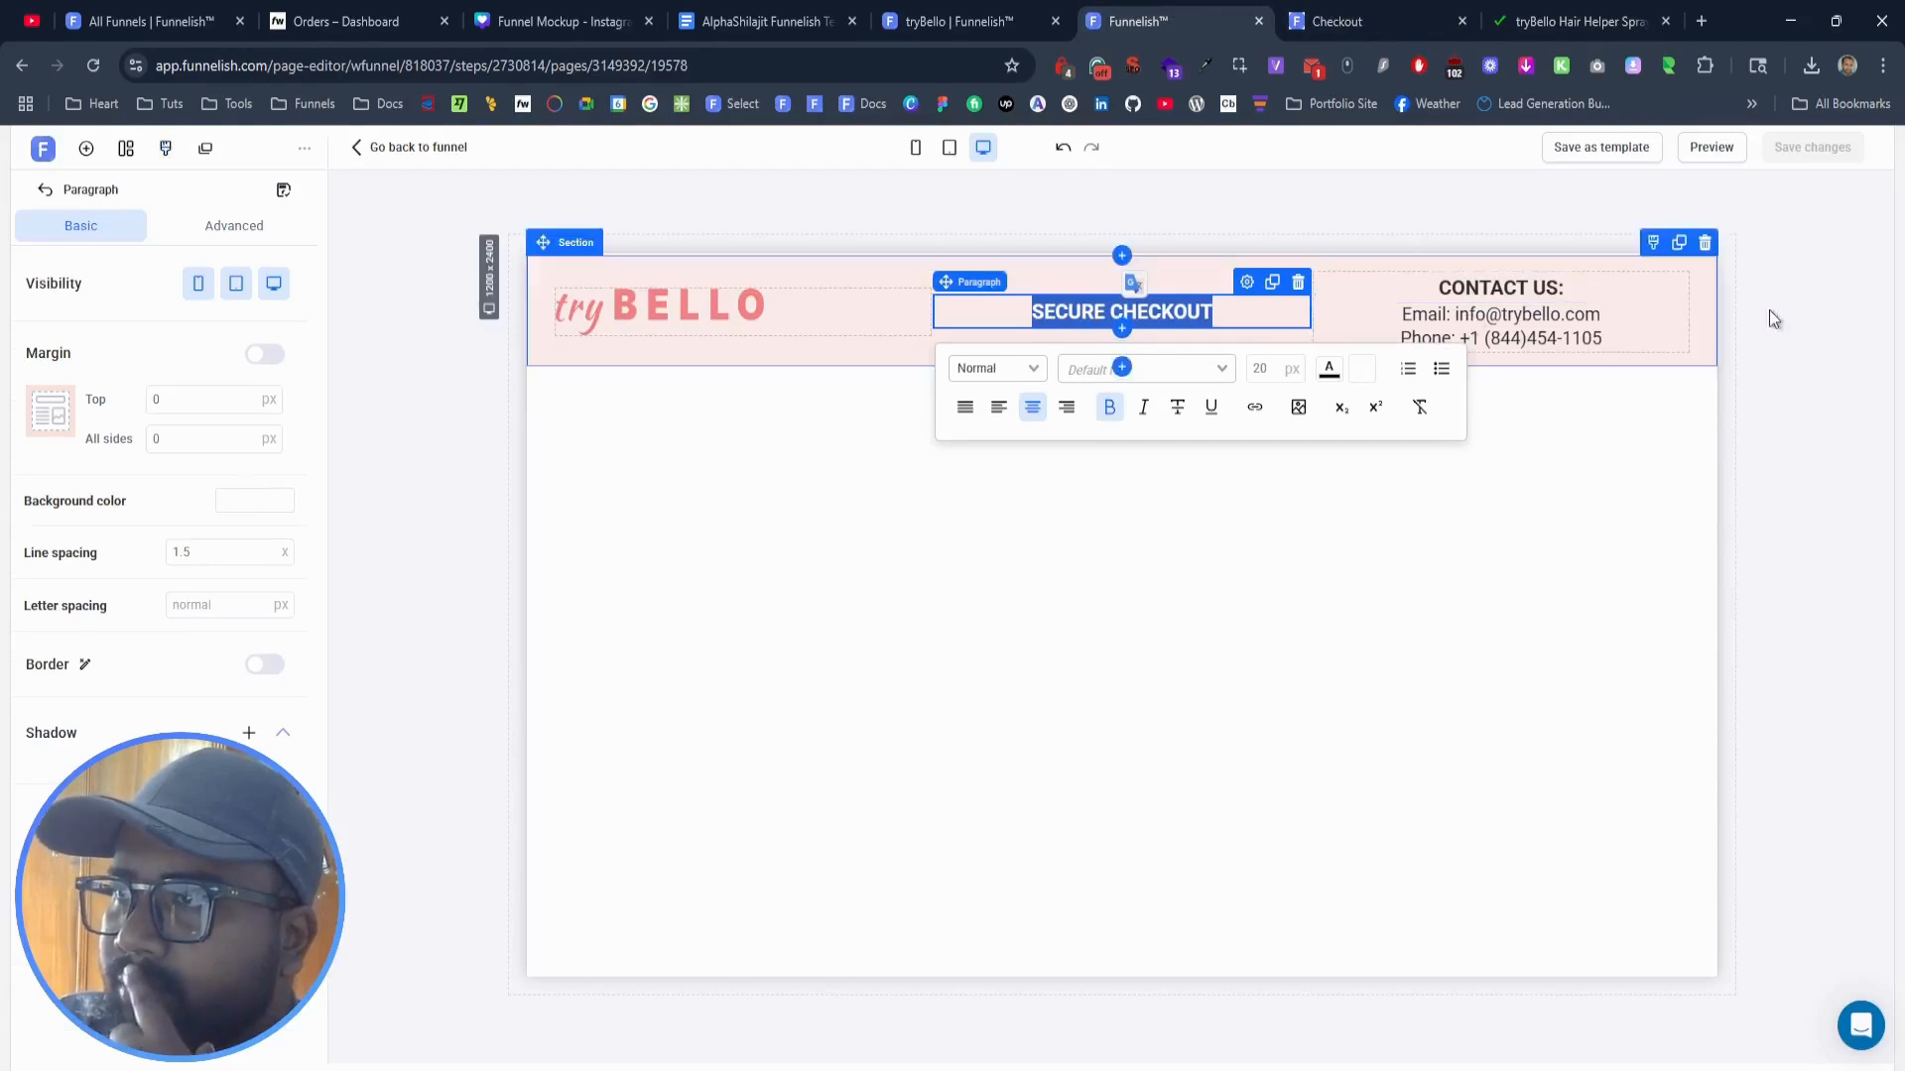
left_click(1859, 307)
left_click(1377, 10)
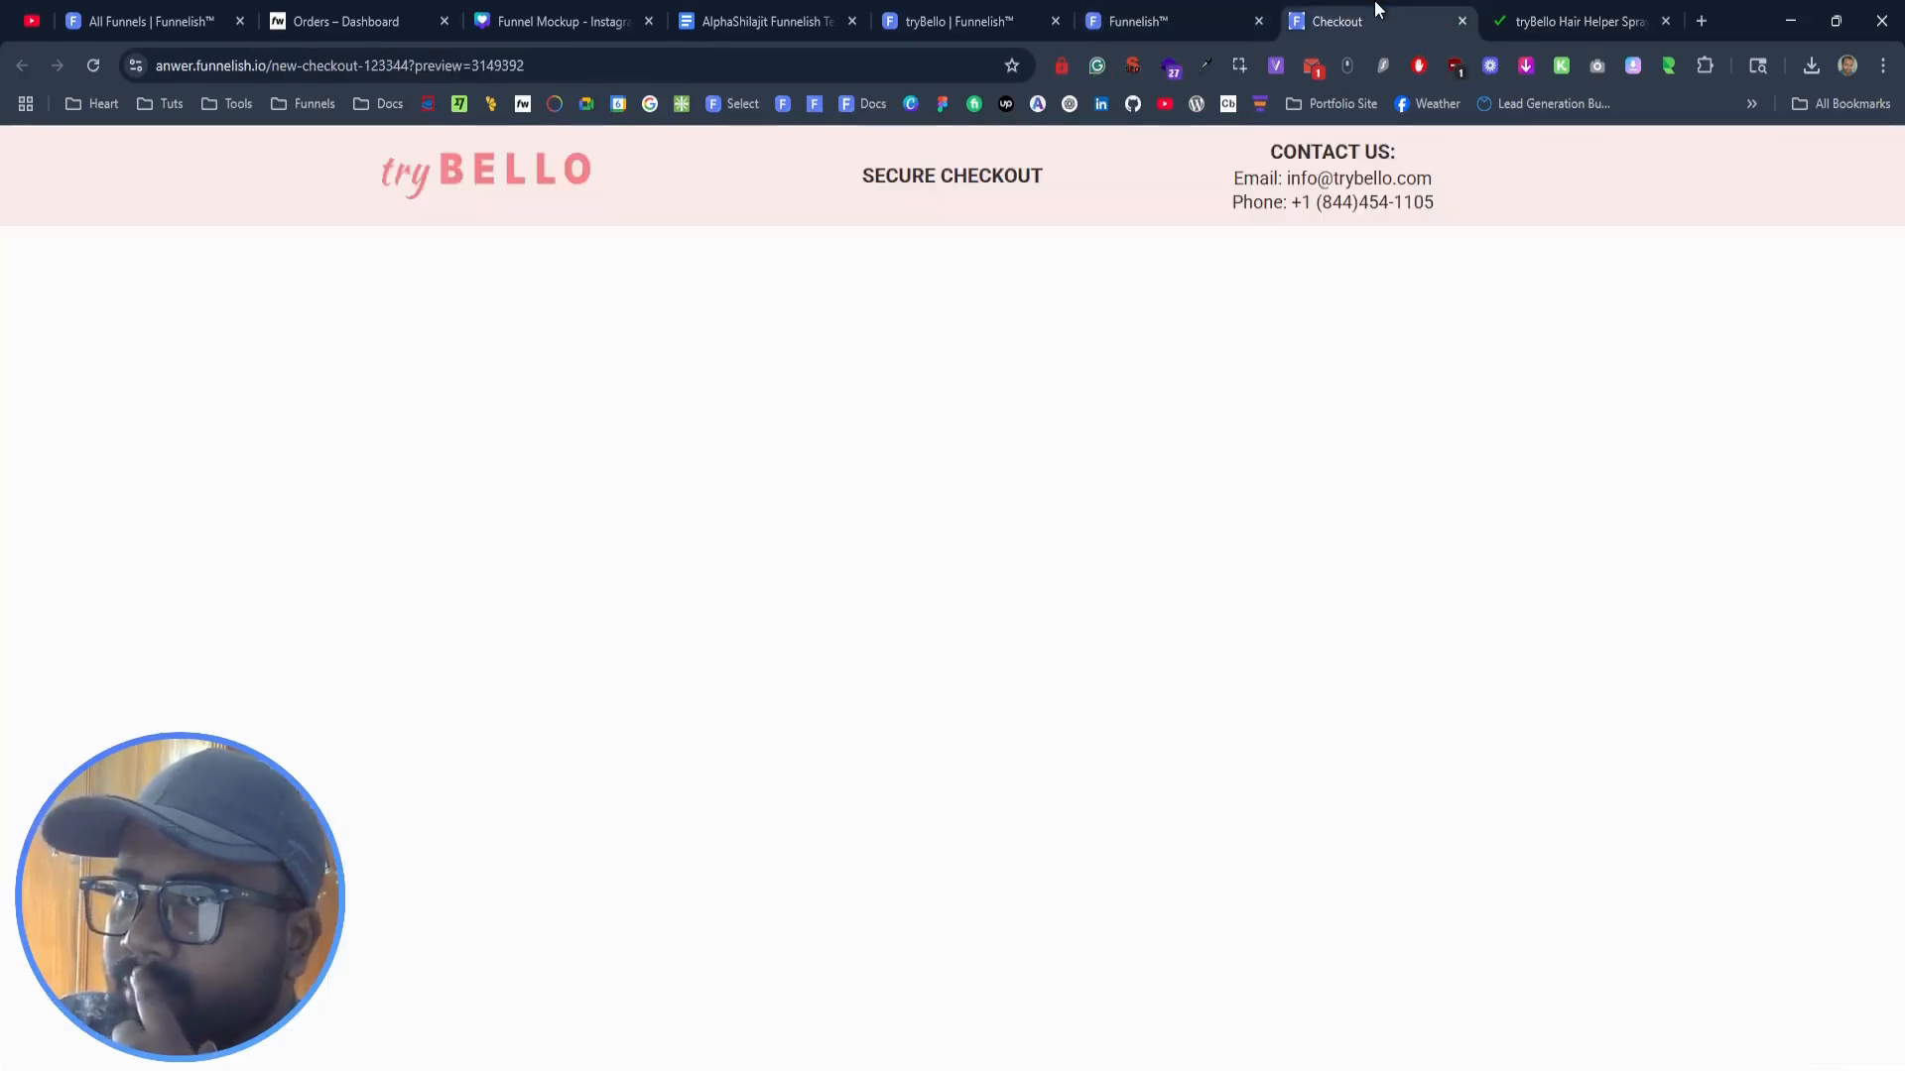
left_click(1535, 10)
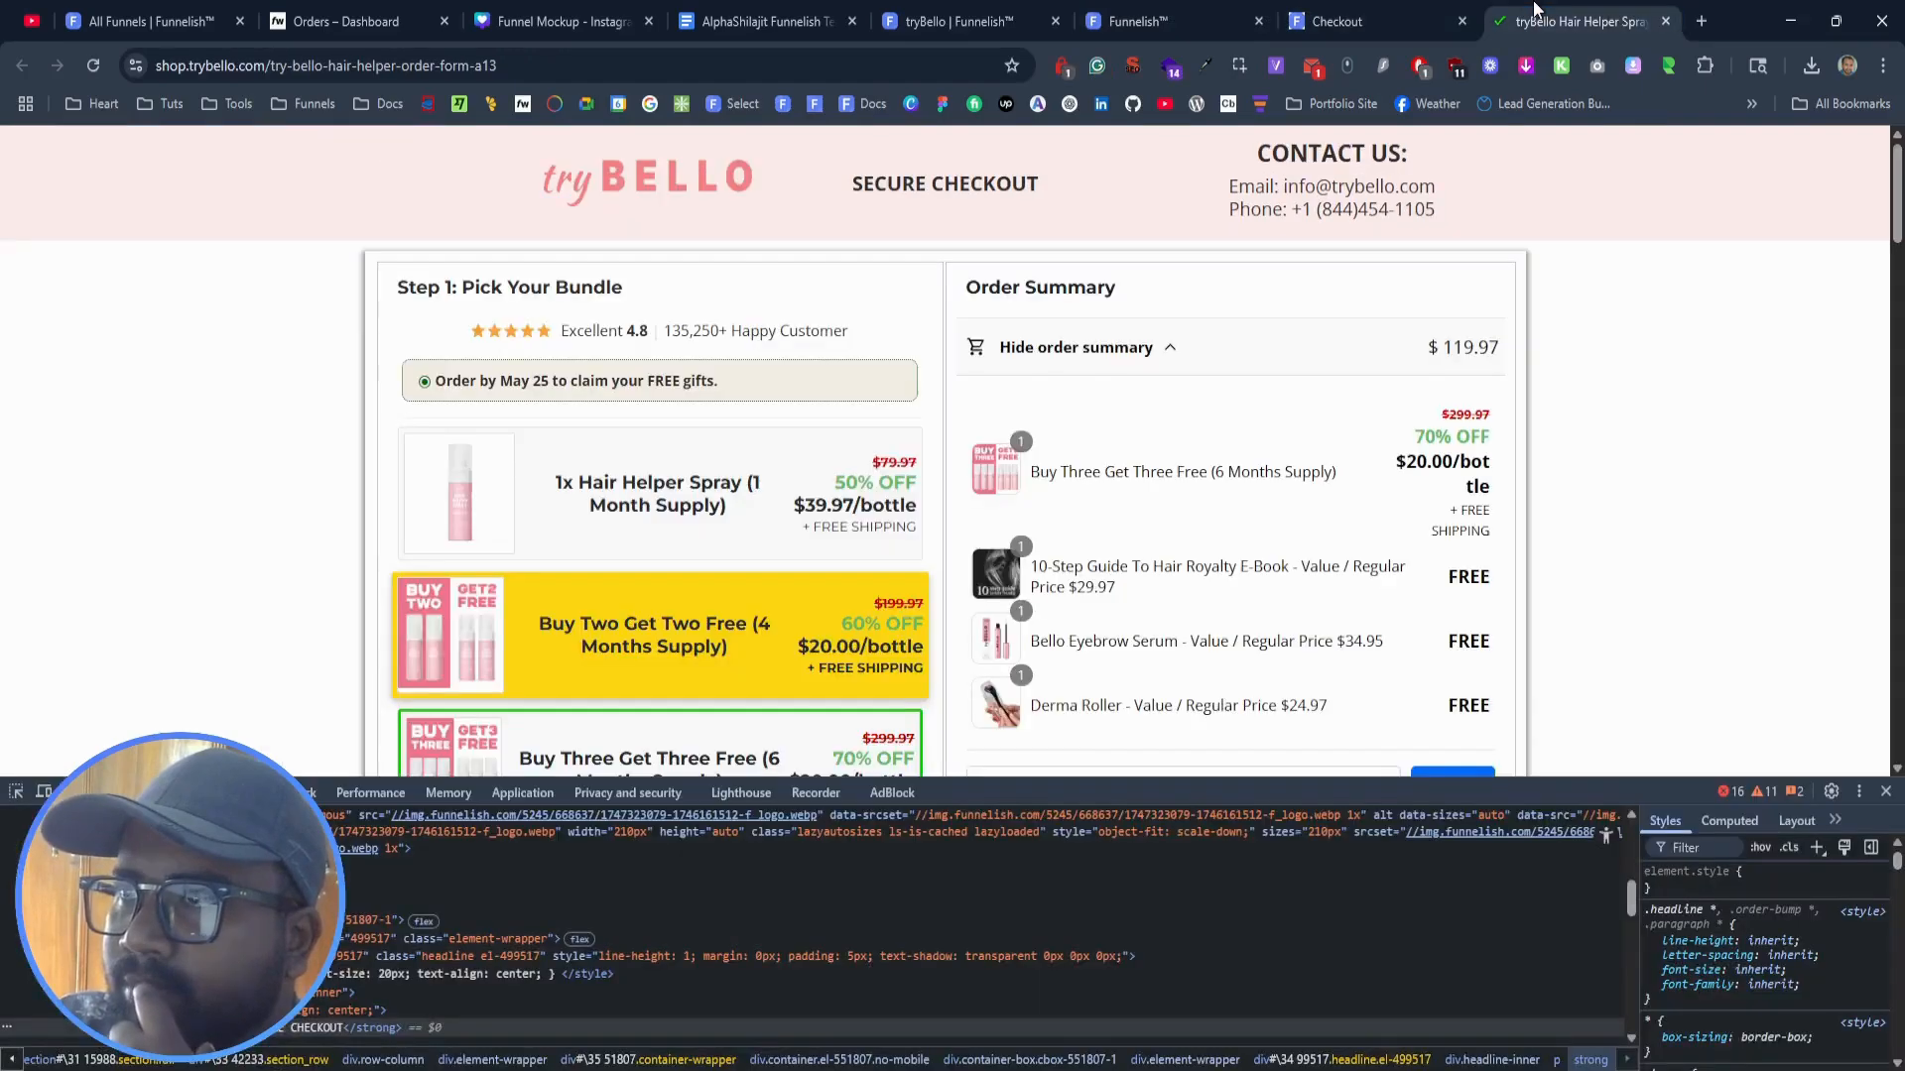
left_click(1427, 12)
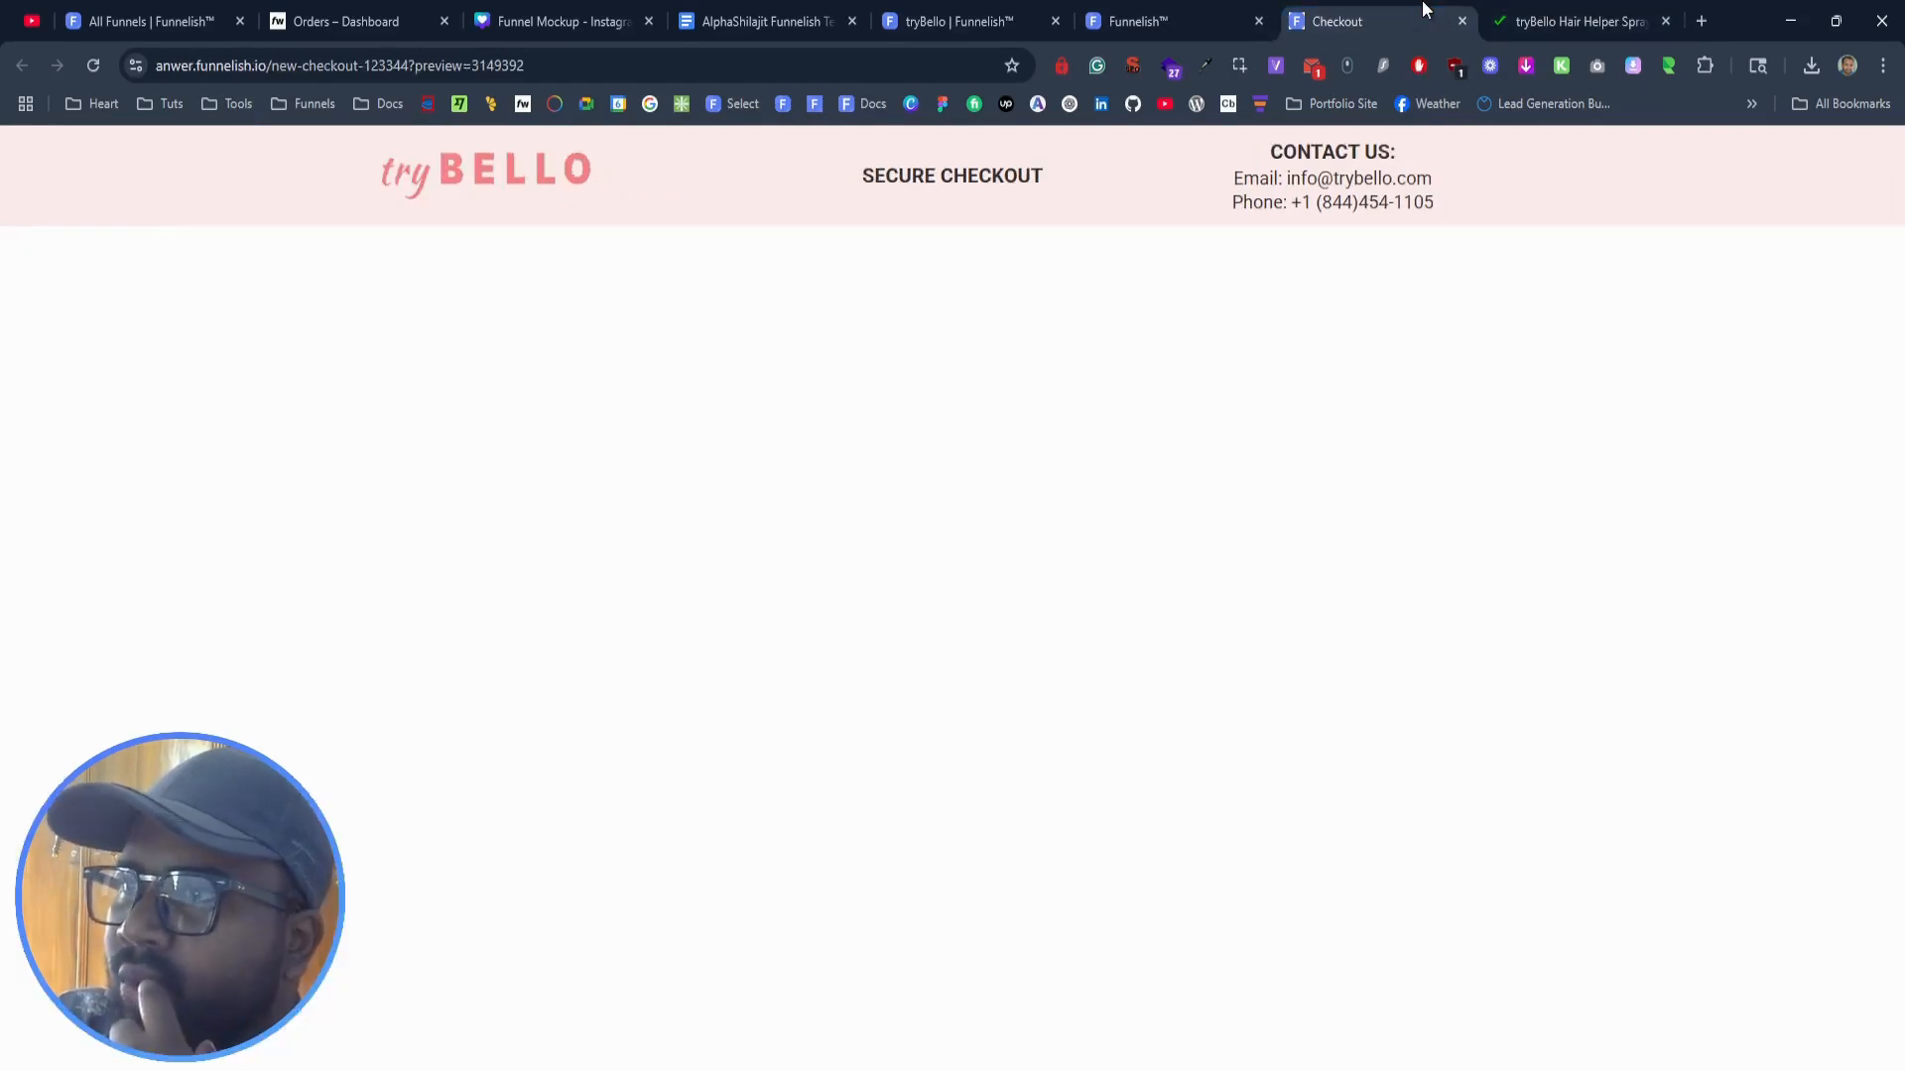
left_click(1556, 10)
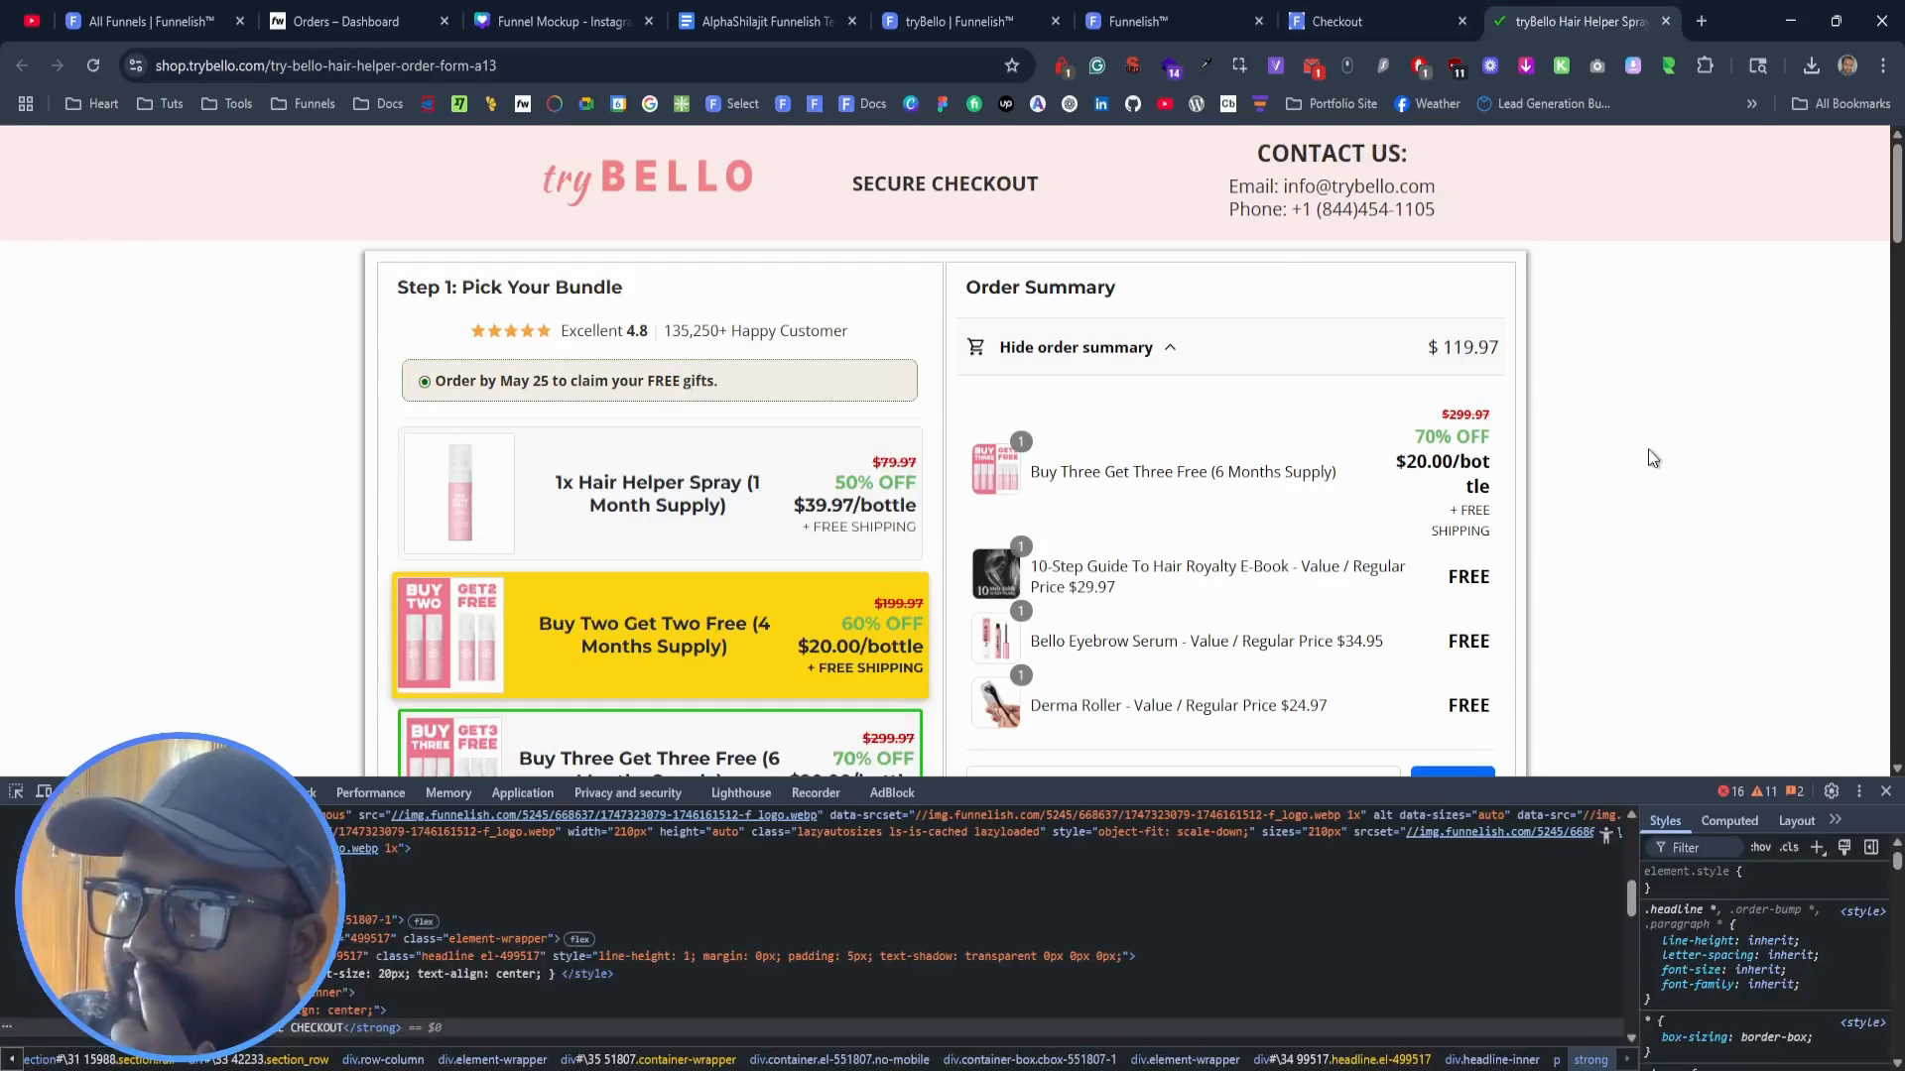
Step: Review the reference order form down to its footer, close its developer tools and return to the page editor
scroll(1647, 449, "down", 15)
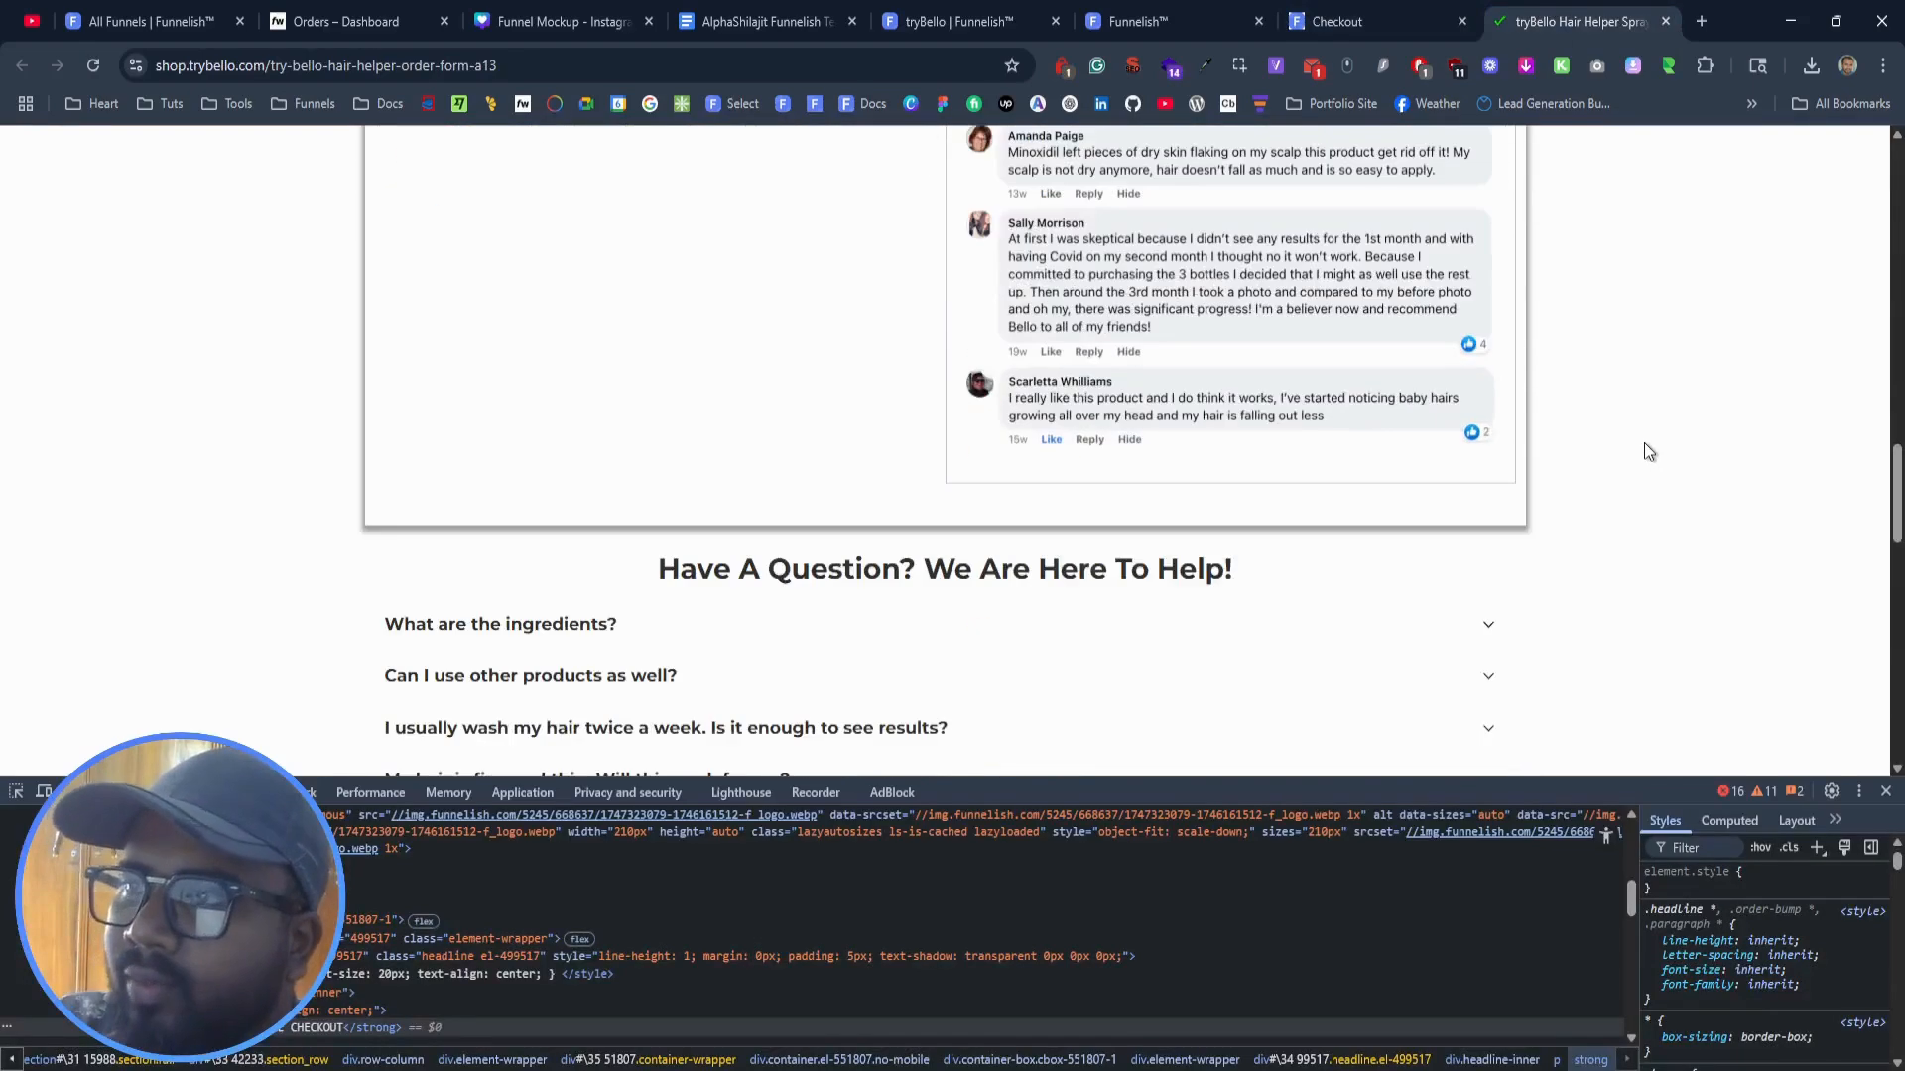
scroll(1640, 443, "down", 10)
scroll(1639, 443, "up", 9)
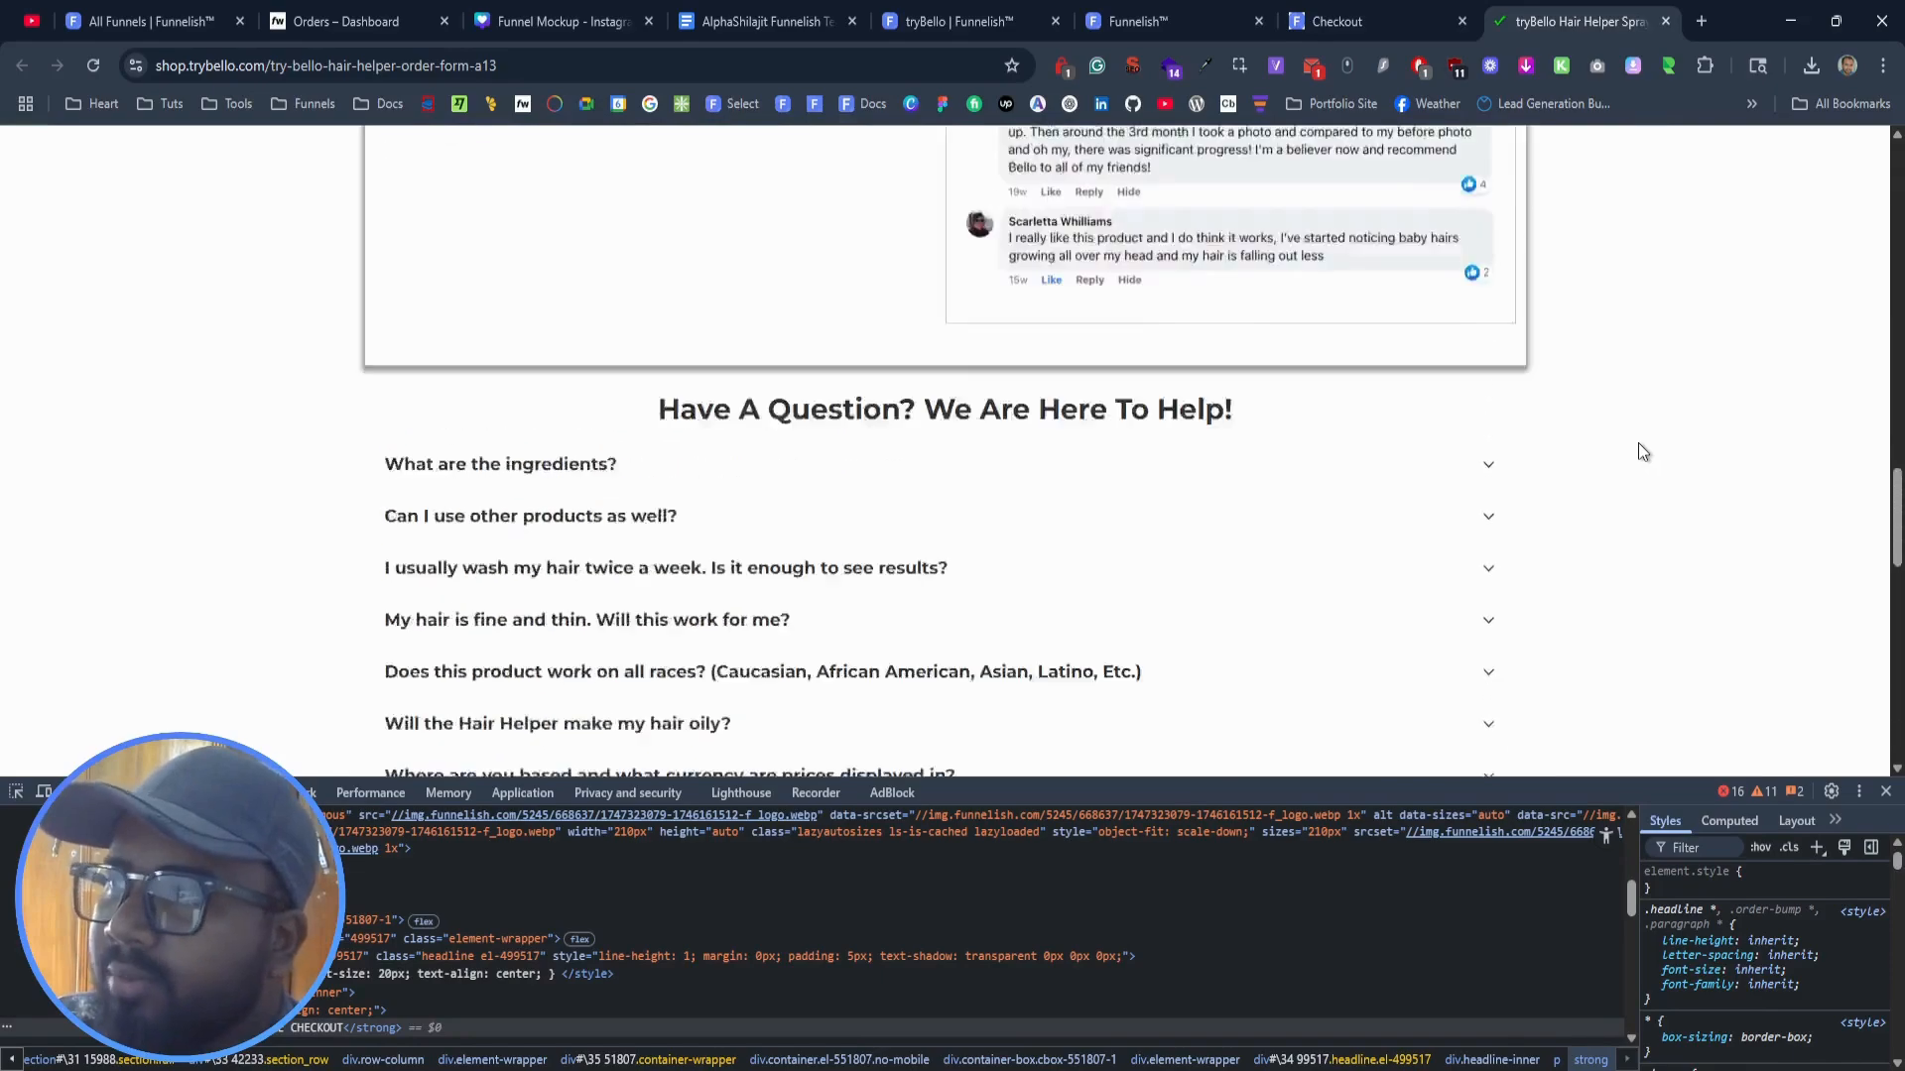
scroll(1639, 442, "down", 10)
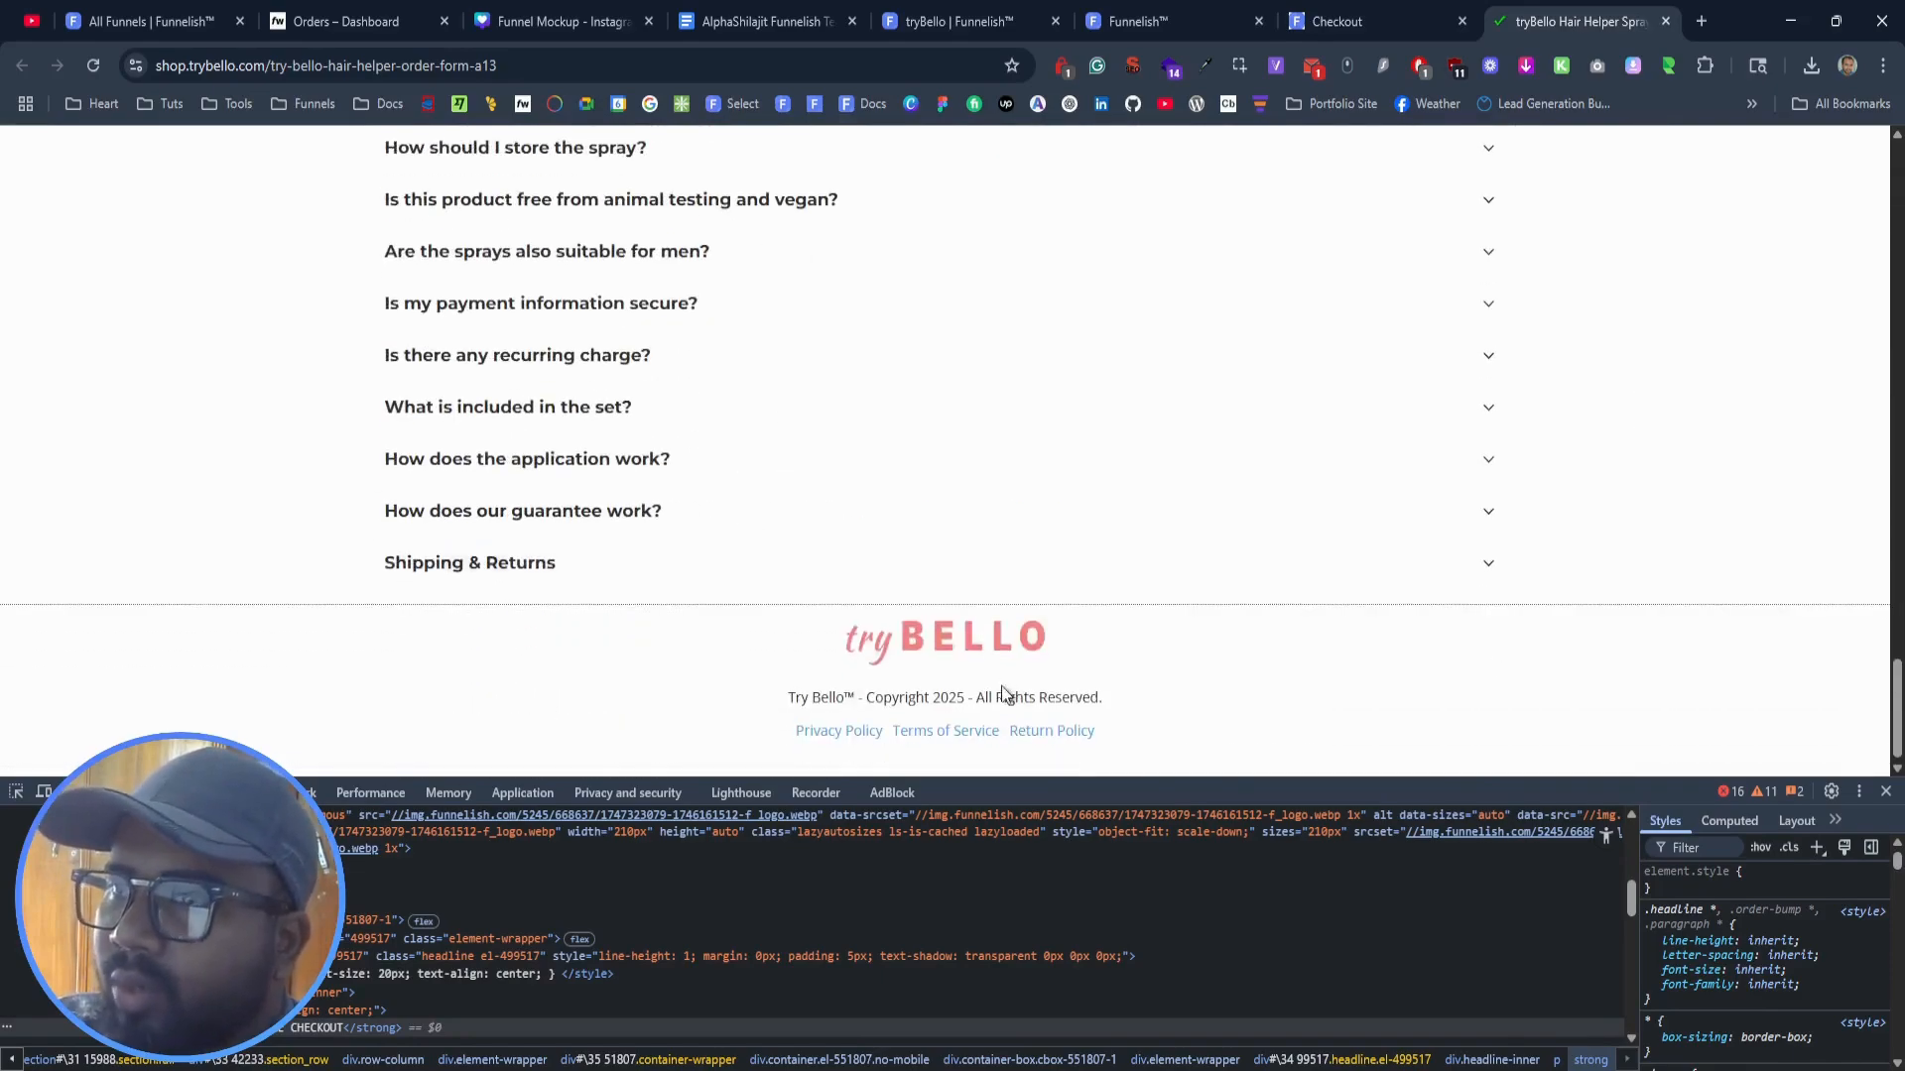
scroll(1004, 692, "up", 20)
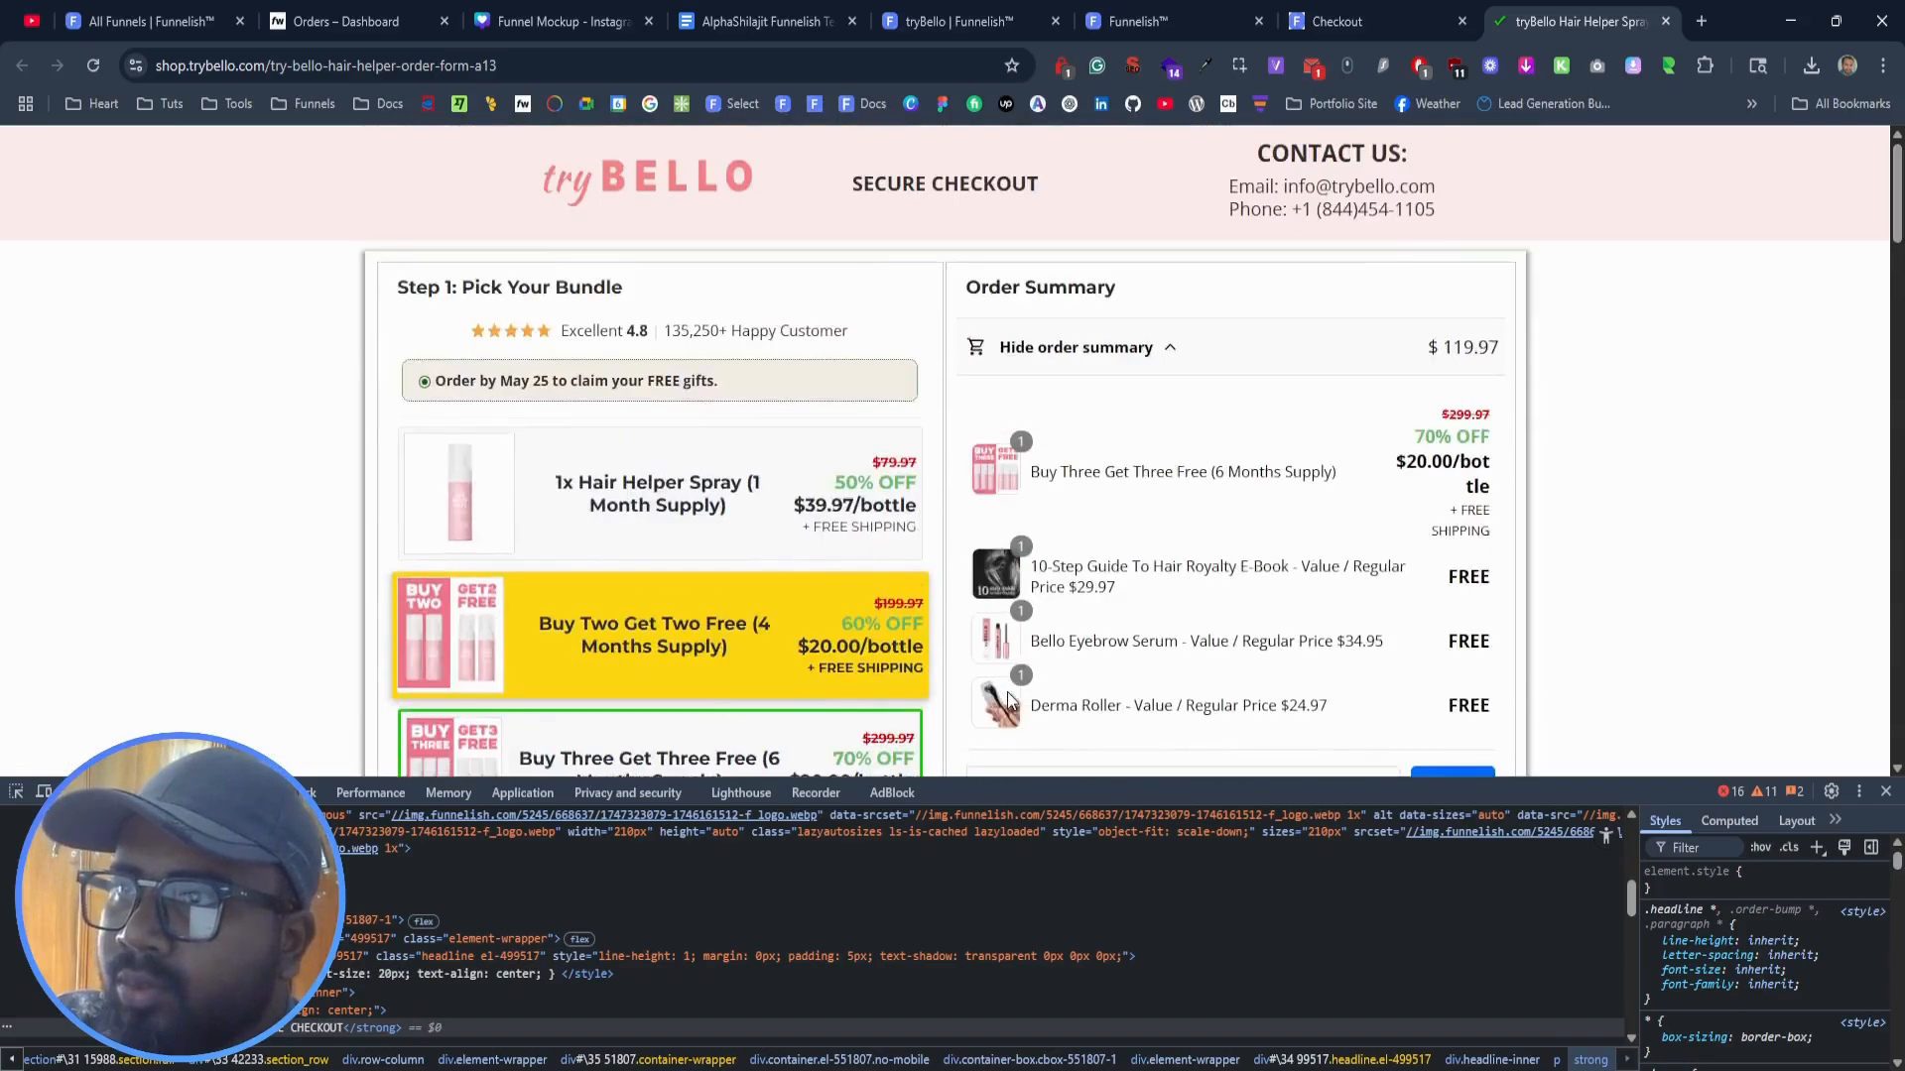
left_click(1886, 792)
left_click(1178, 11)
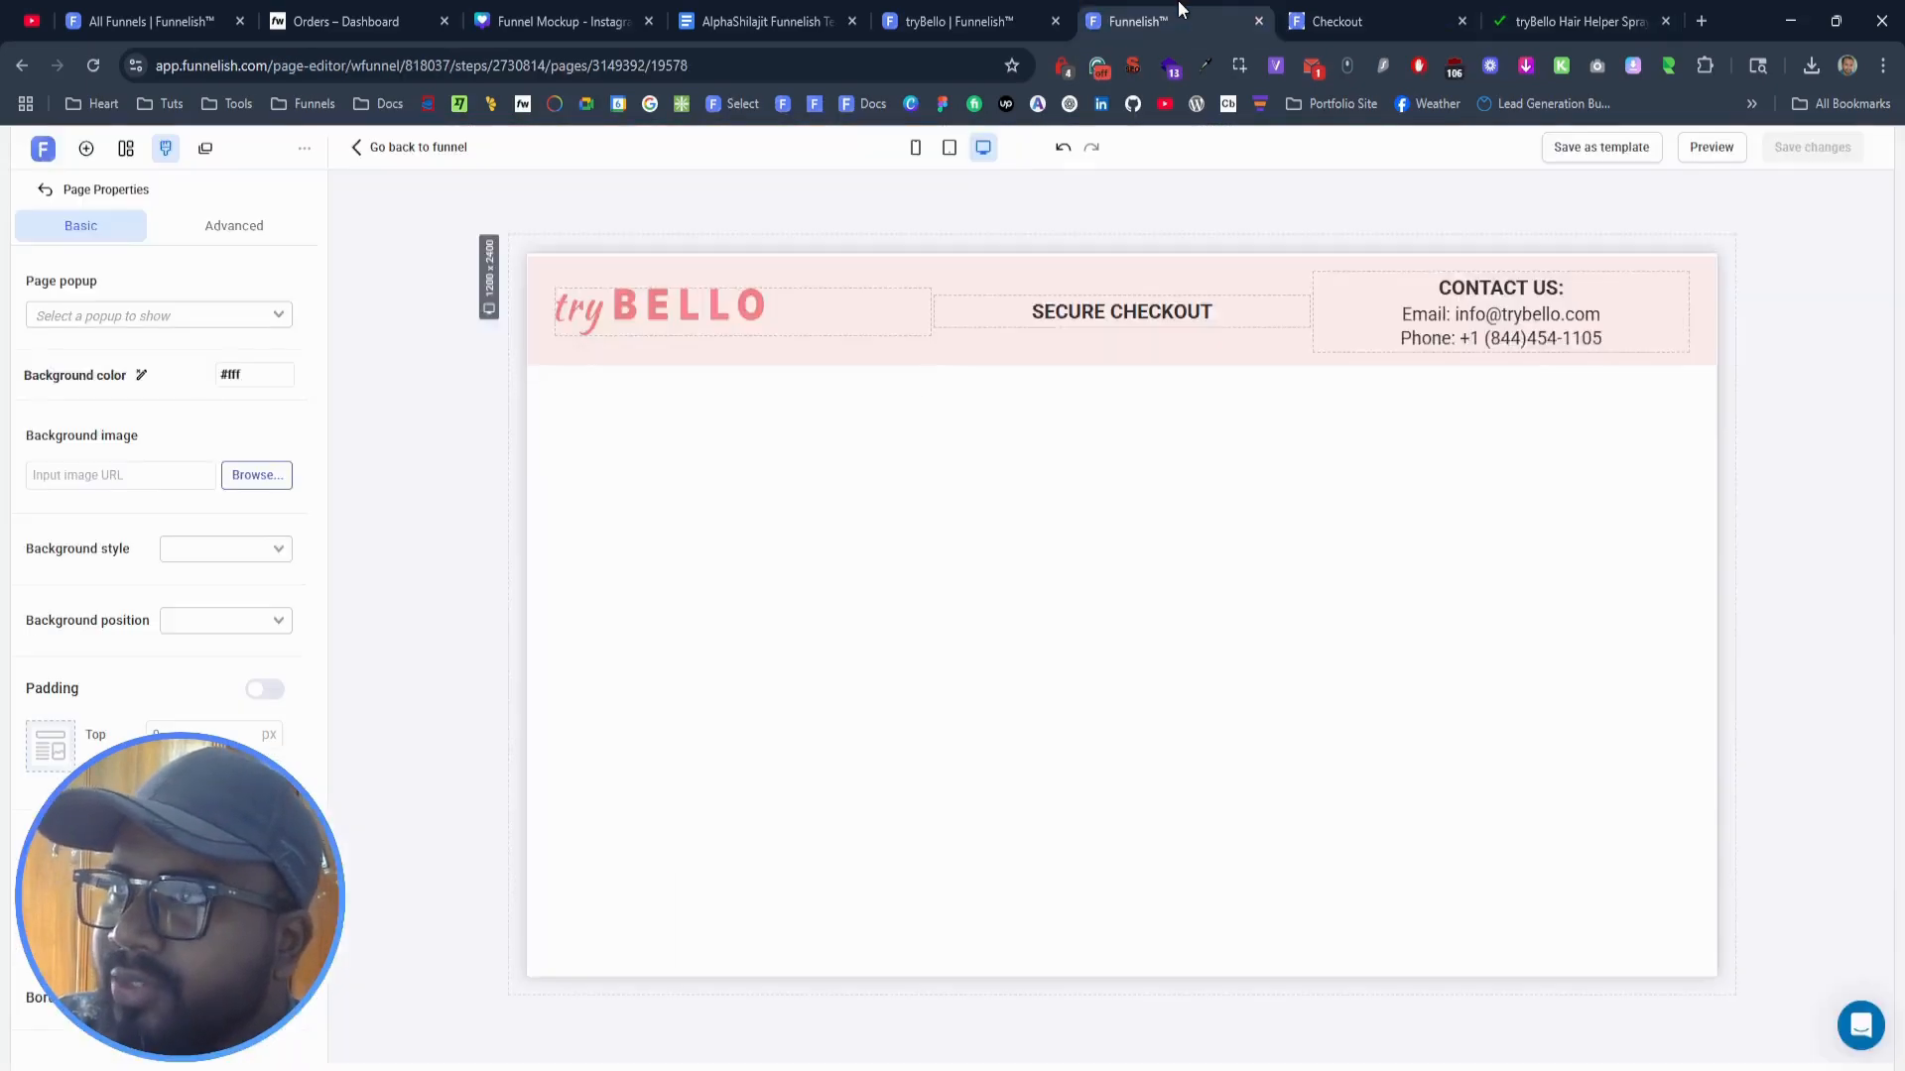
Step: Add a new section below the header section and give it a one-column row
left_click(533, 337)
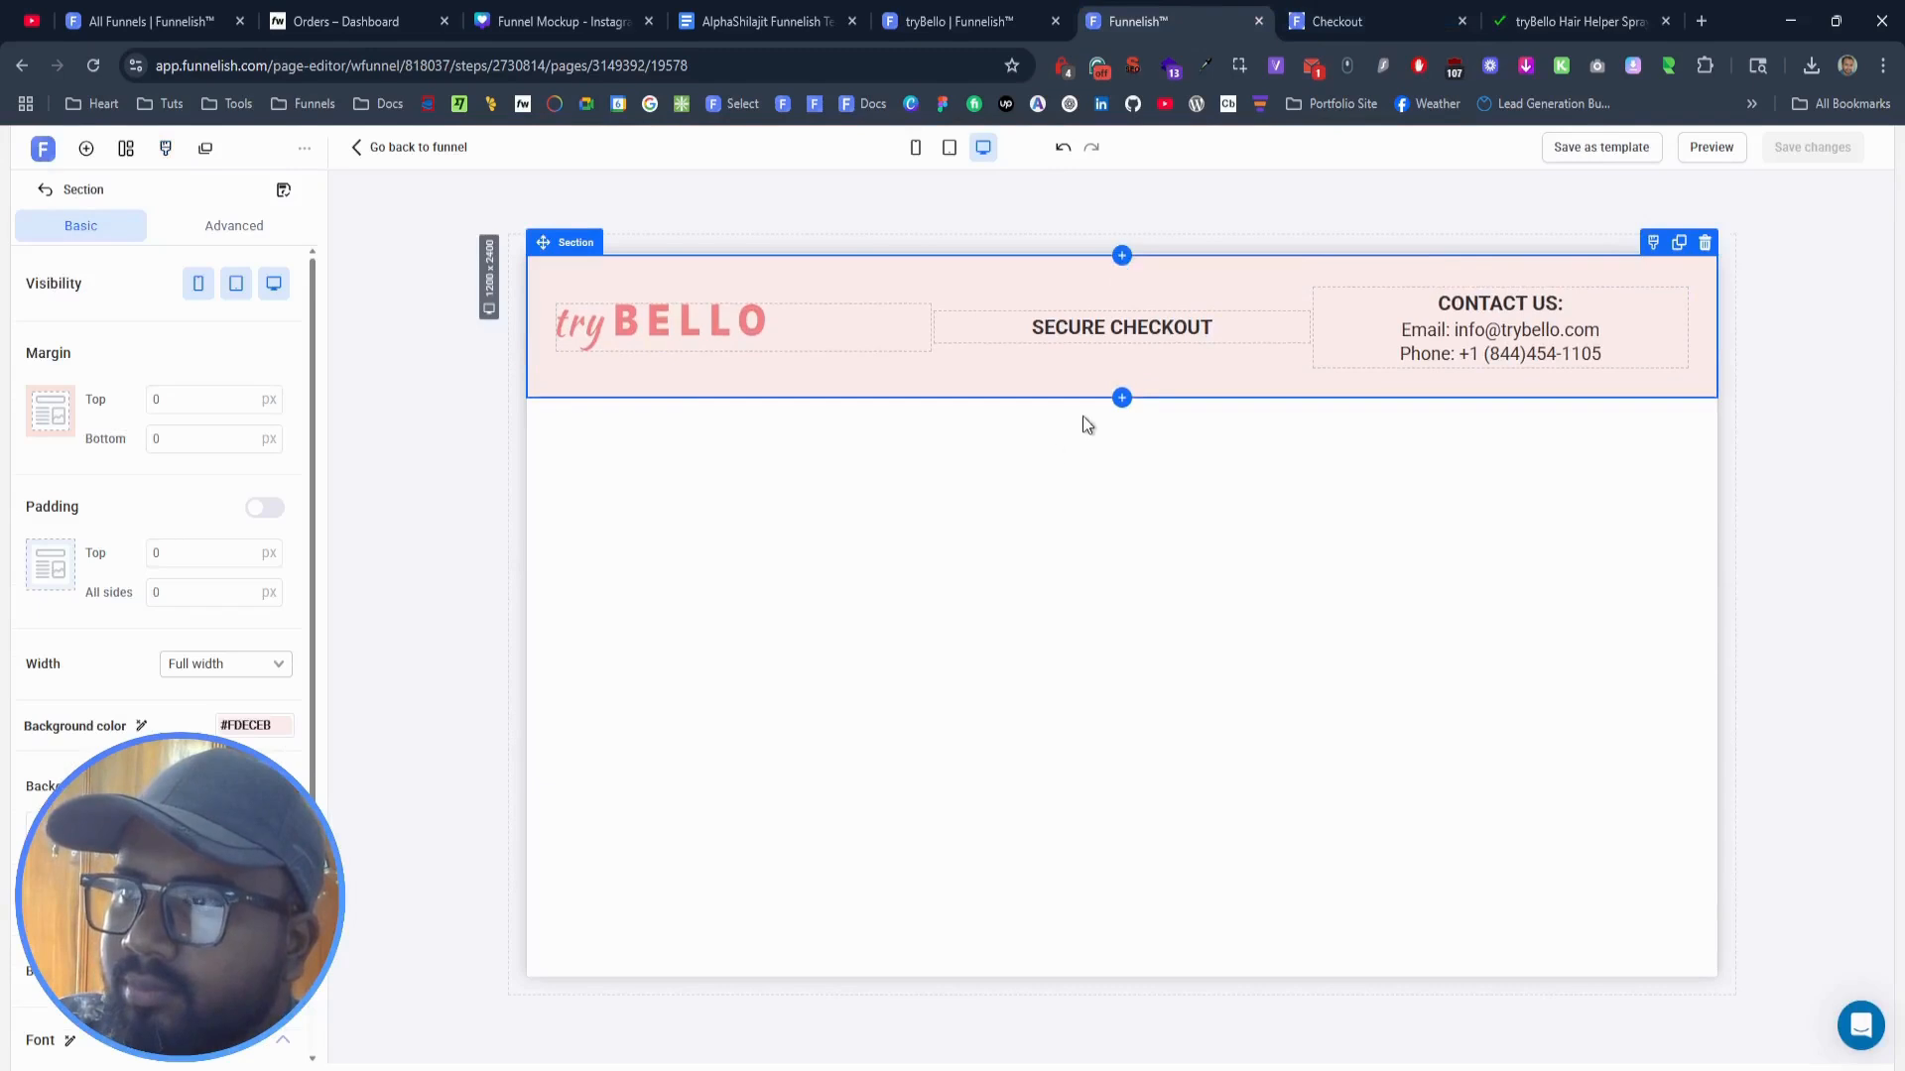
left_click(1122, 398)
left_click(1026, 506)
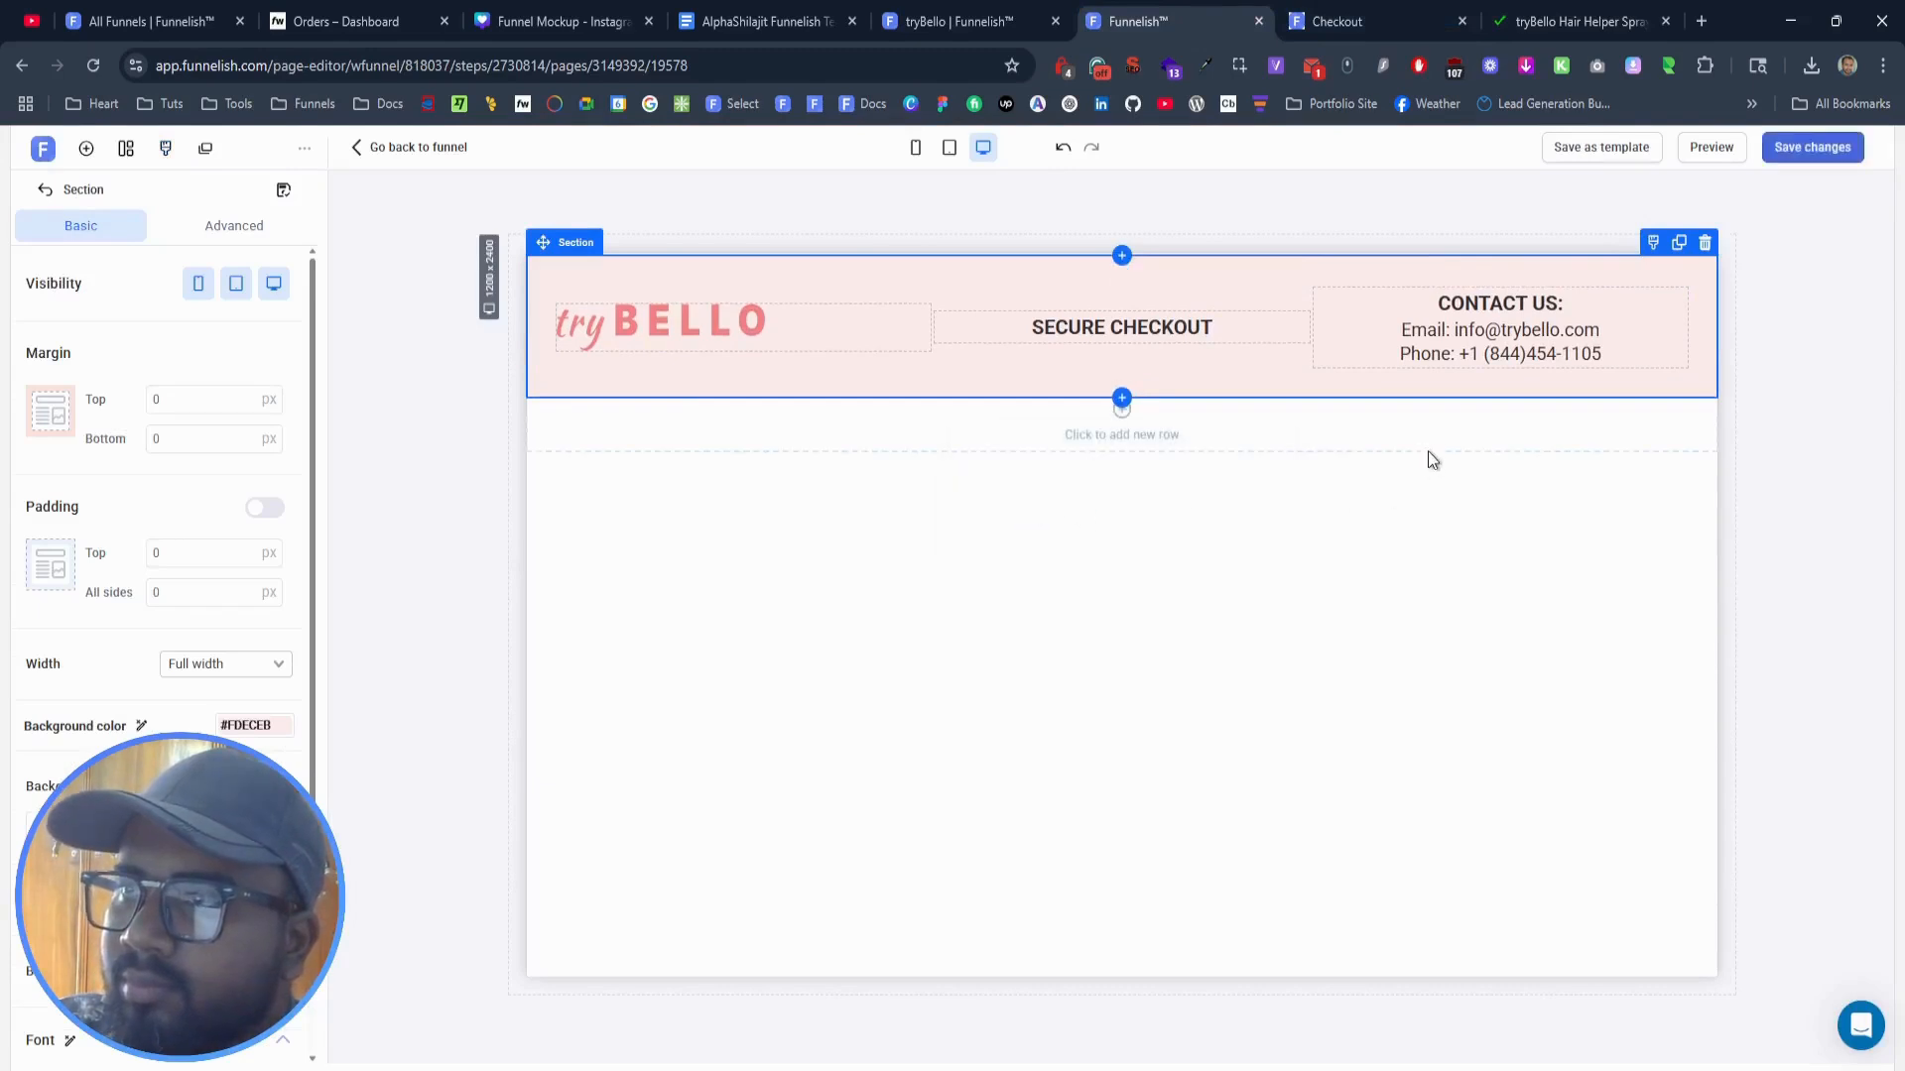
left_click(1344, 425)
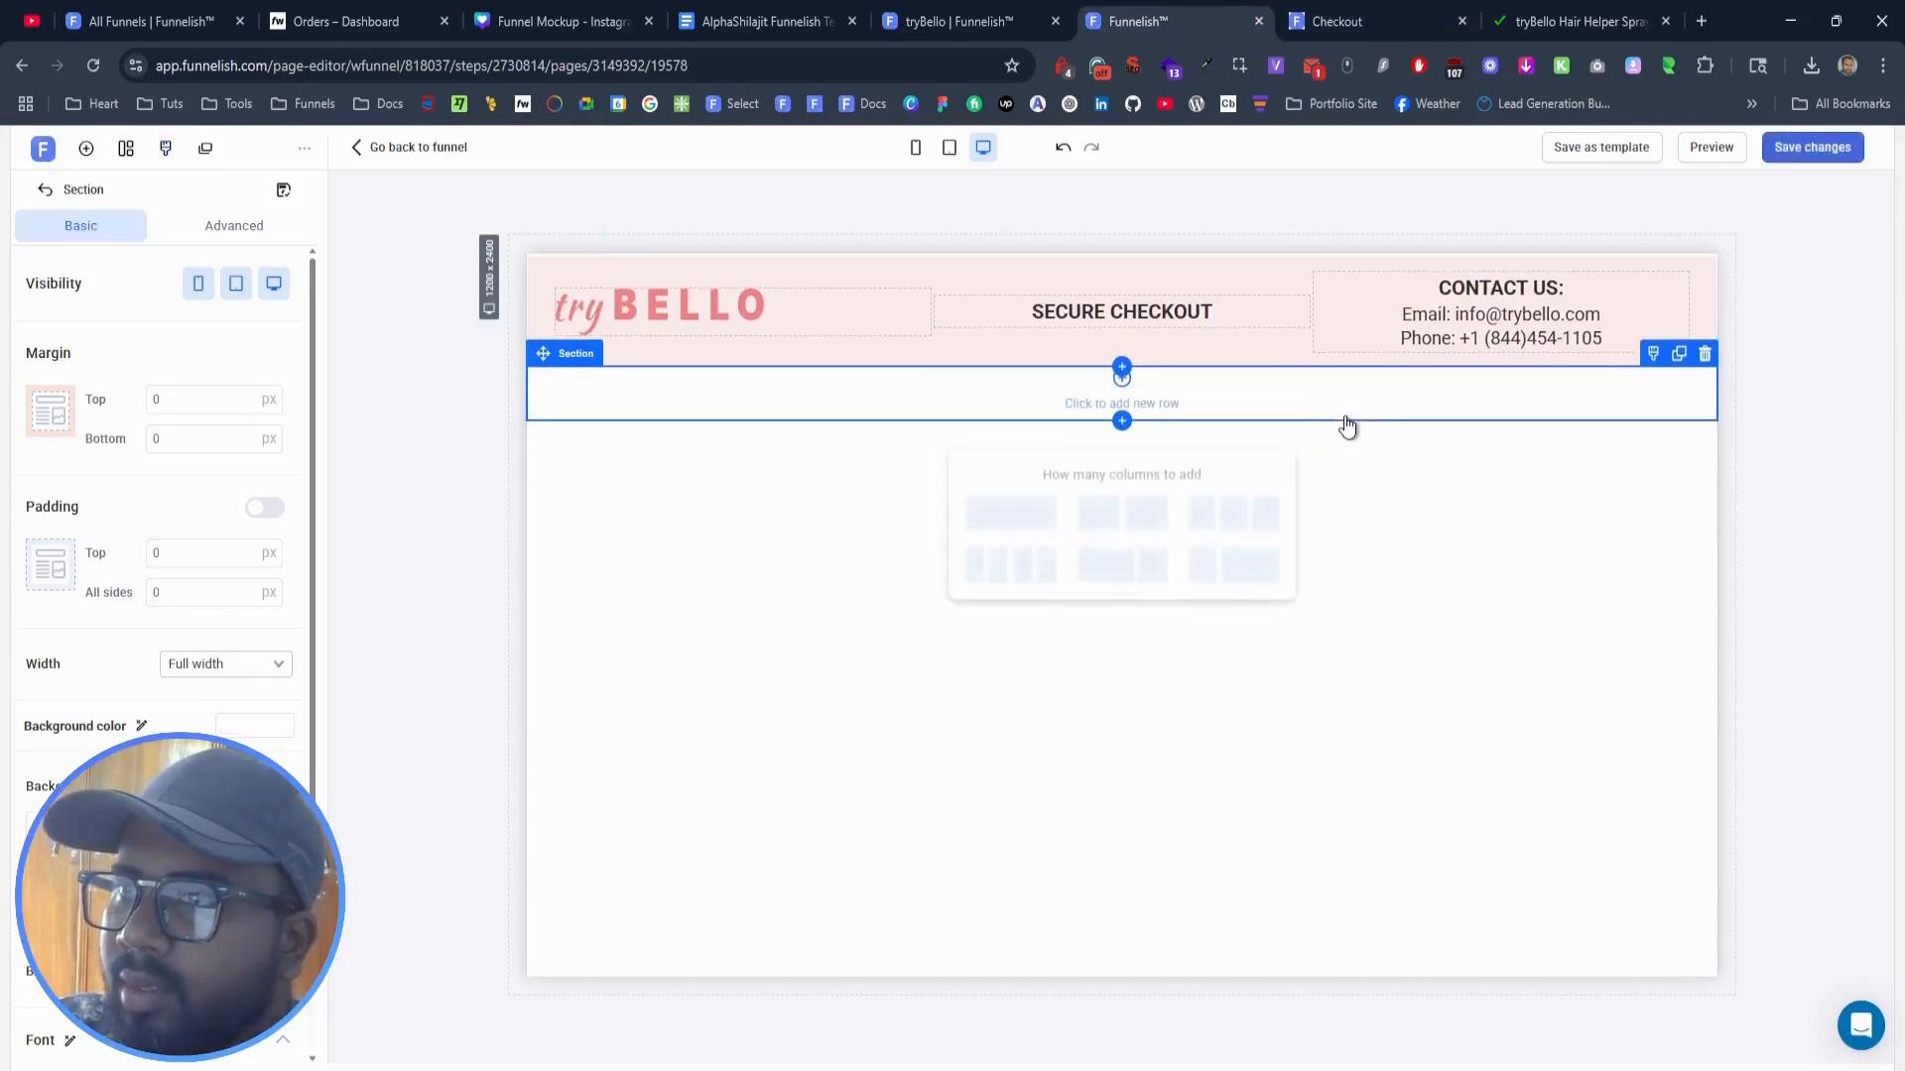
left_click(1010, 505)
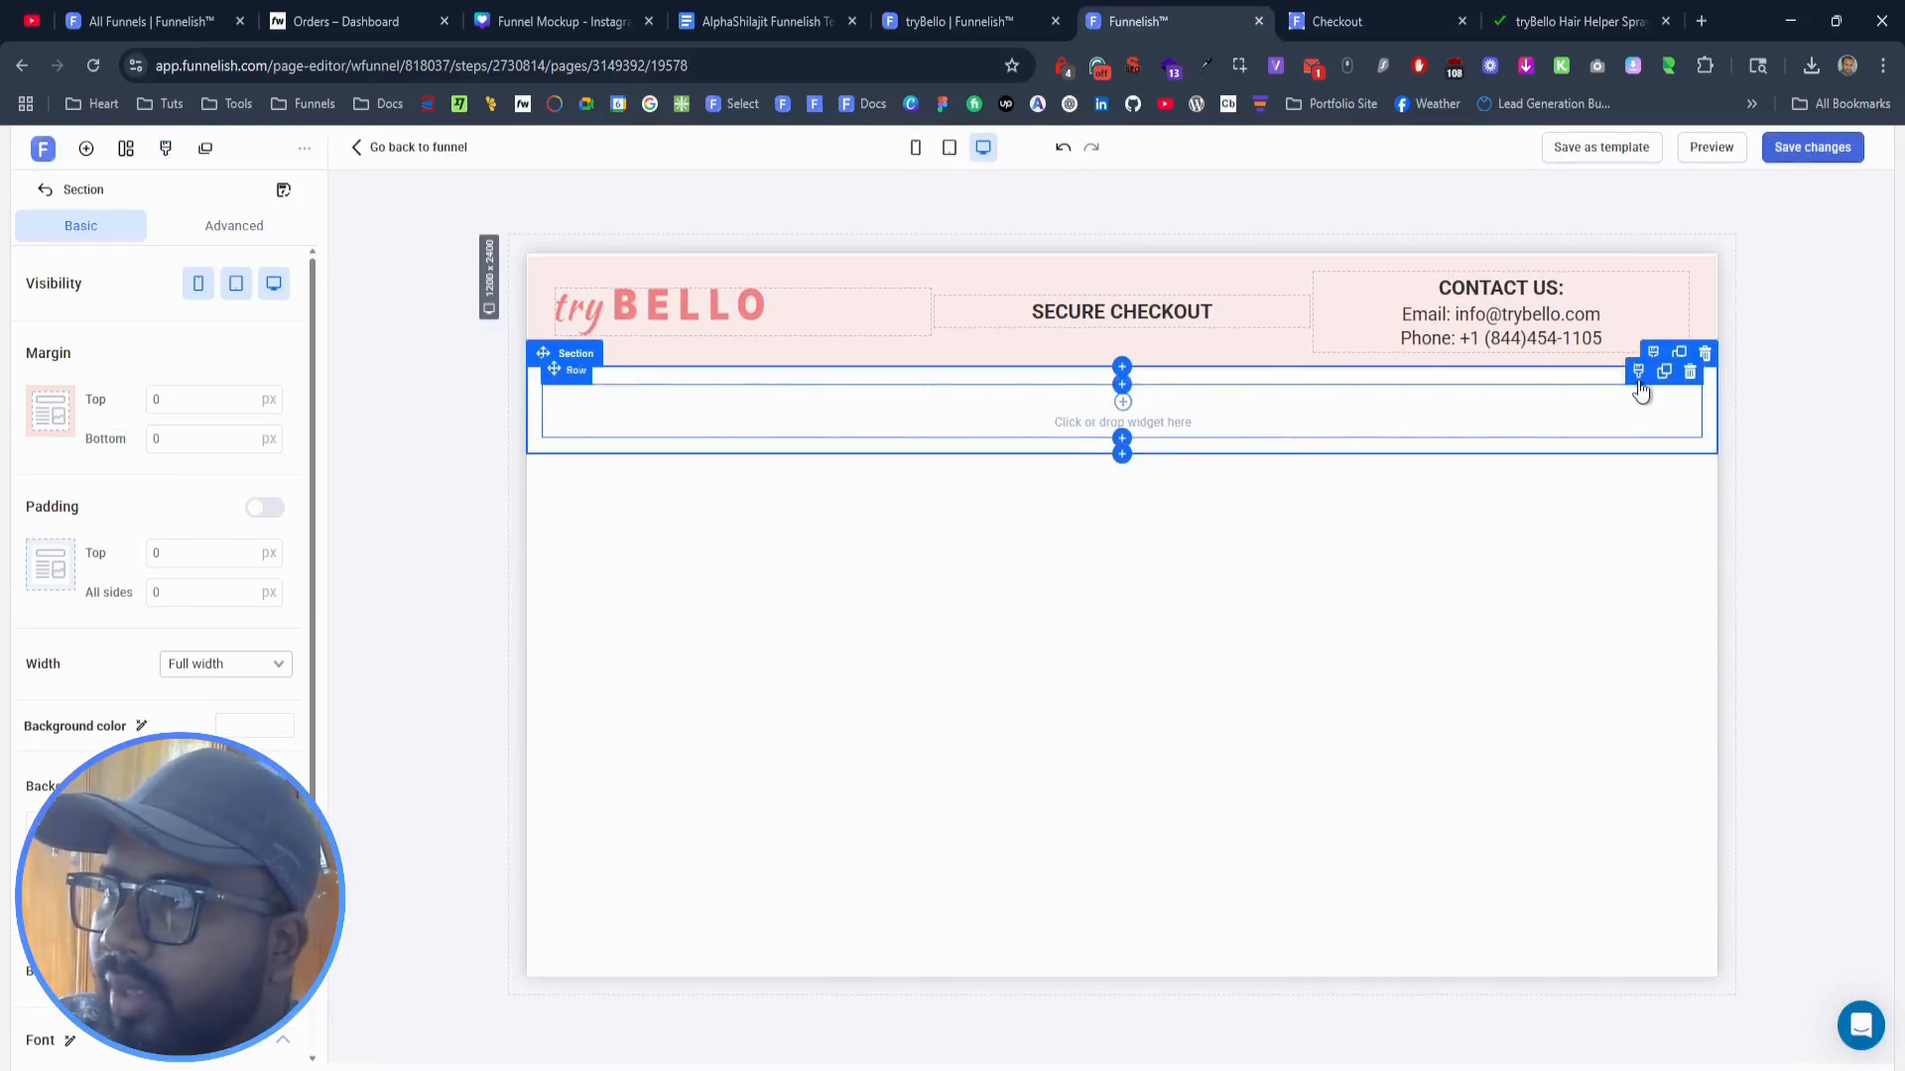
Step: Set the new row's padding to 10 px at the top and on all sides, and save the page
left_click(1639, 385)
left_click(195, 585)
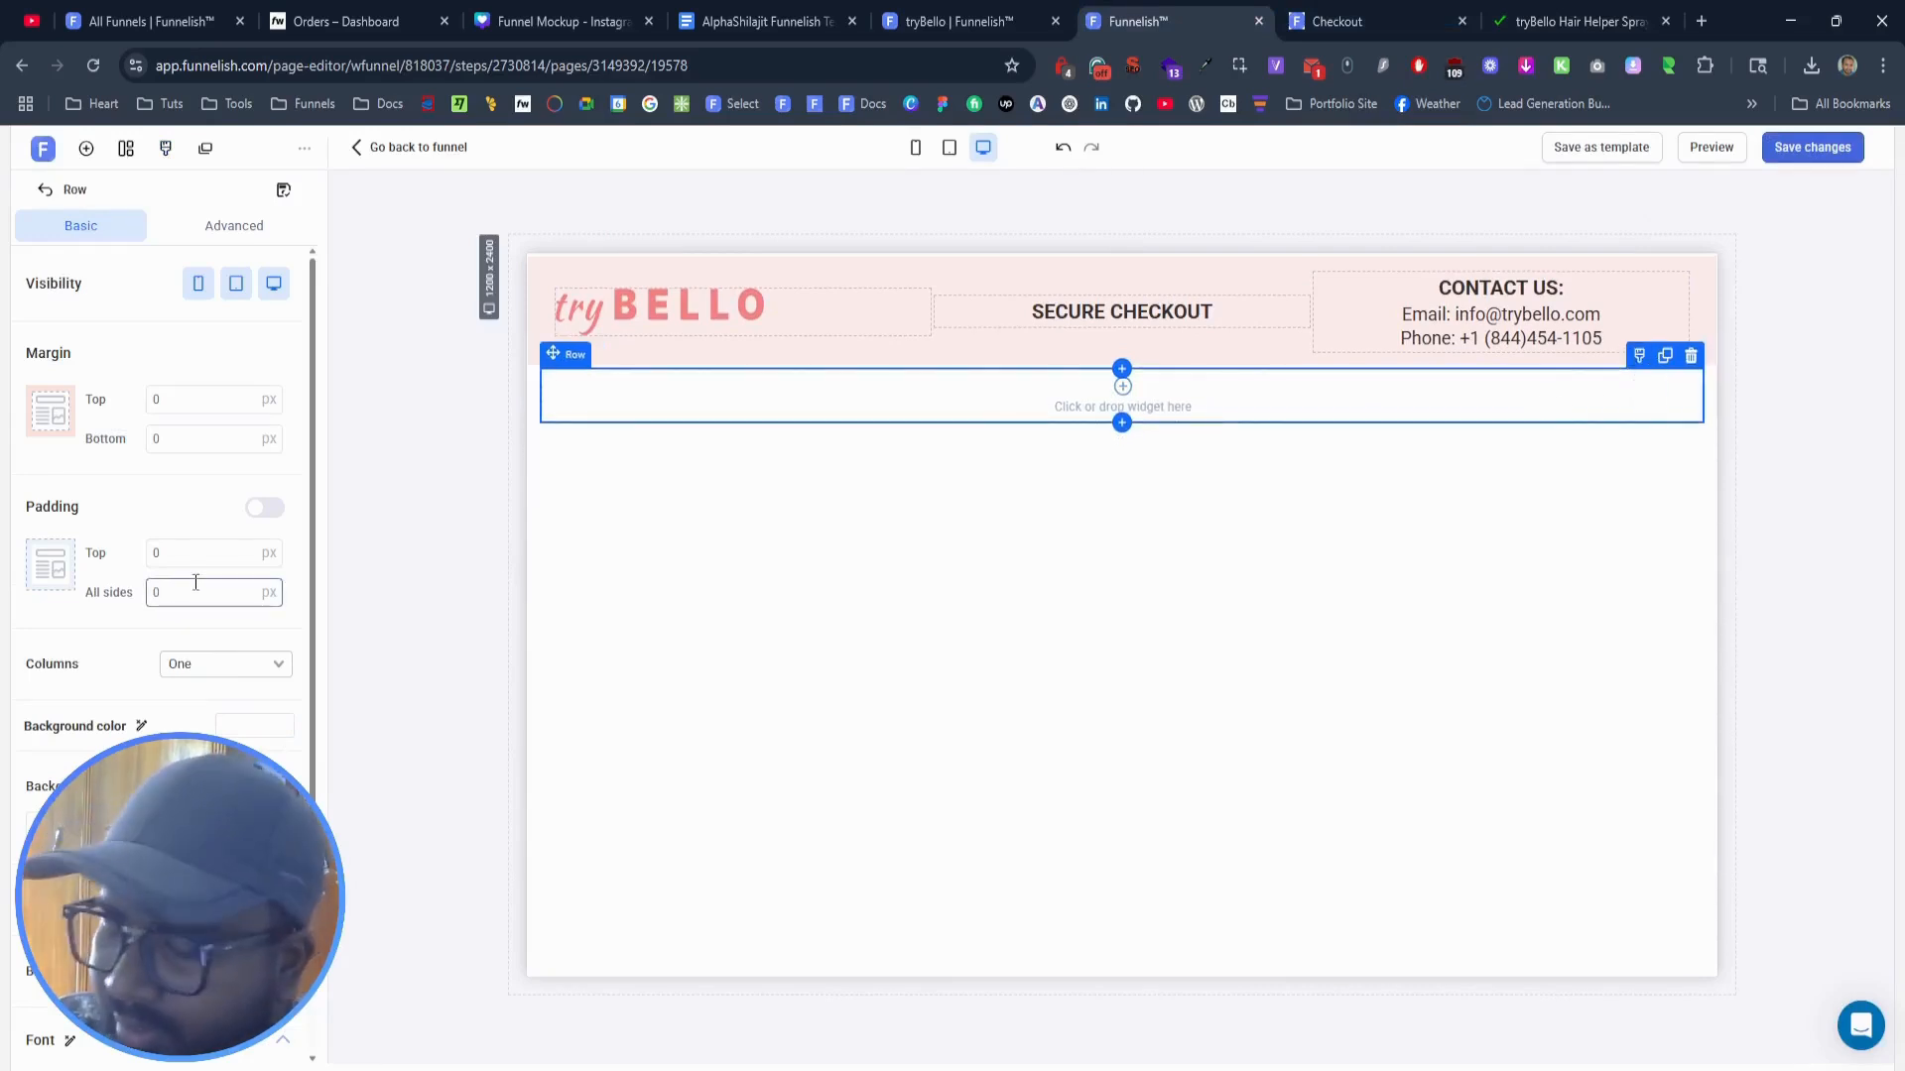
type("10")
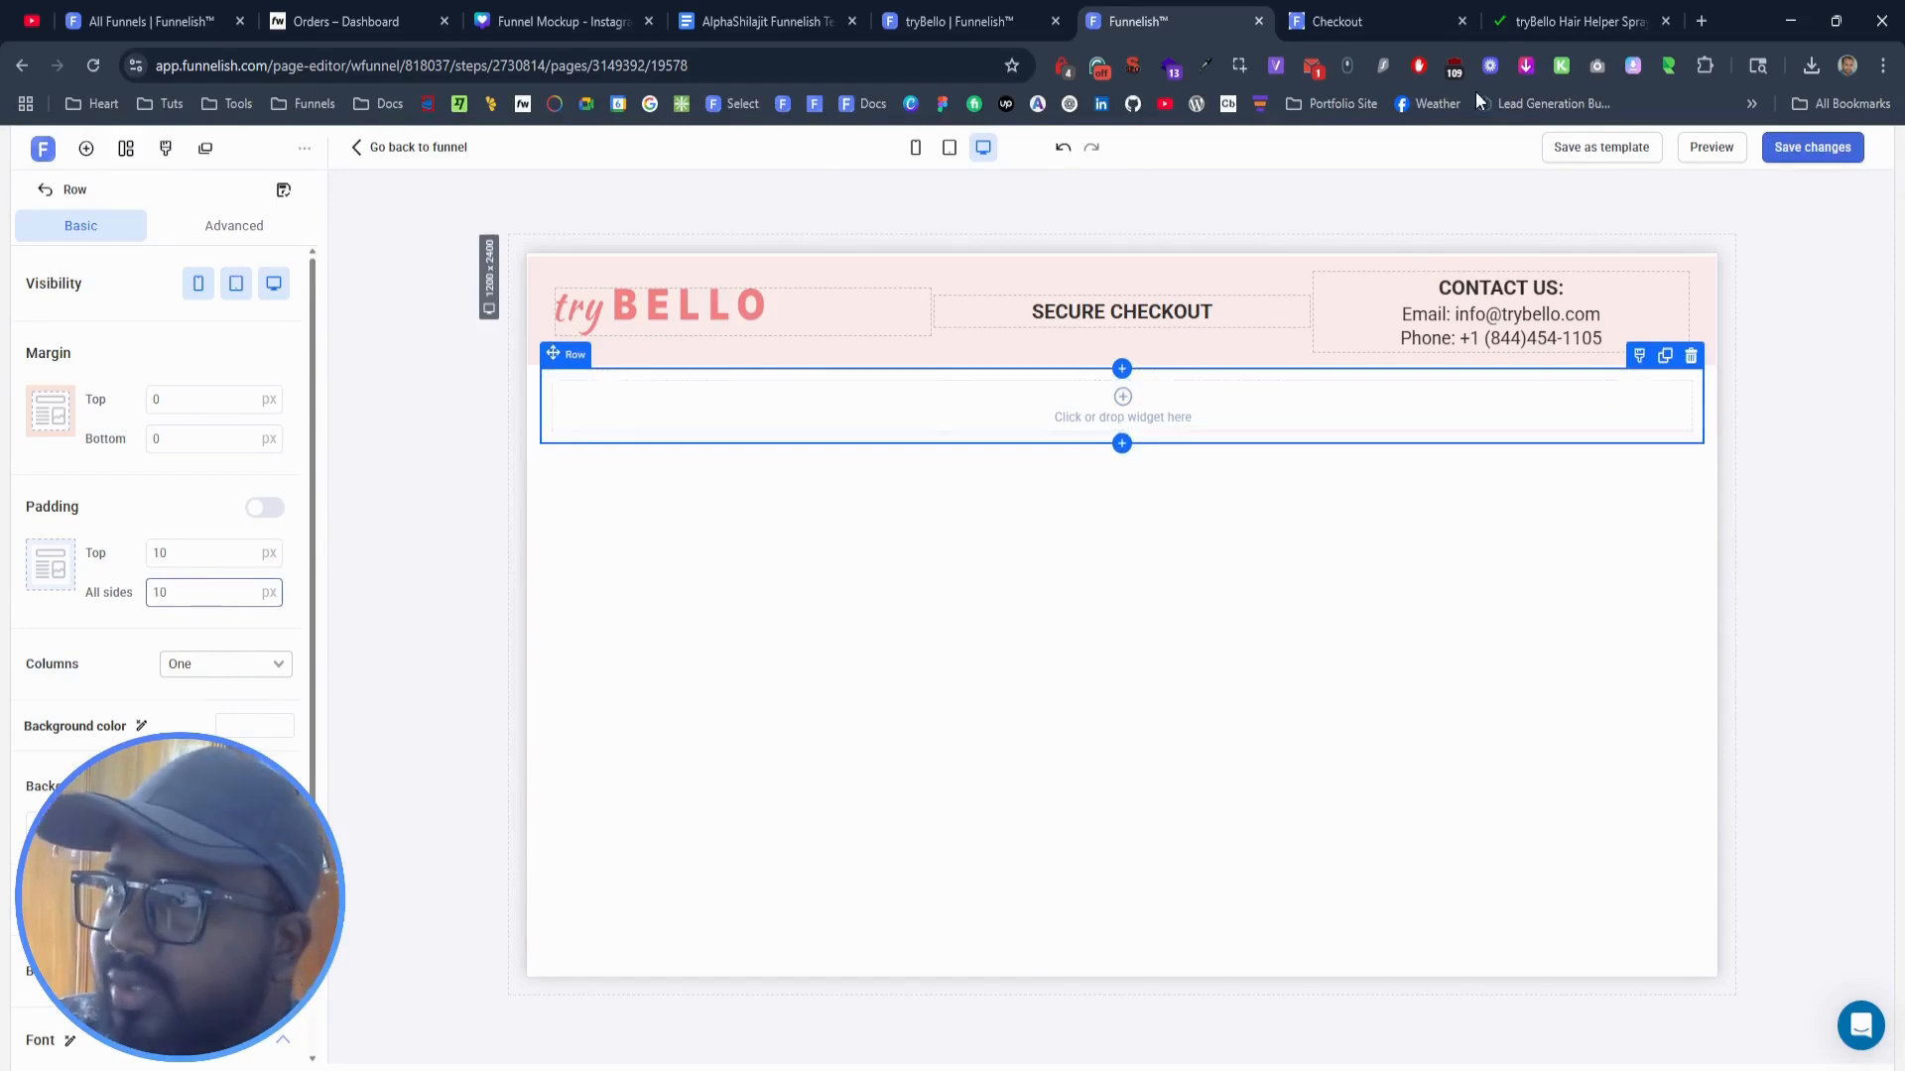
left_click(1786, 150)
Step: Examine the reference order form's bordered two-column body, from the bundle choices and order summary down to the customer reviews
left_click(1587, 20)
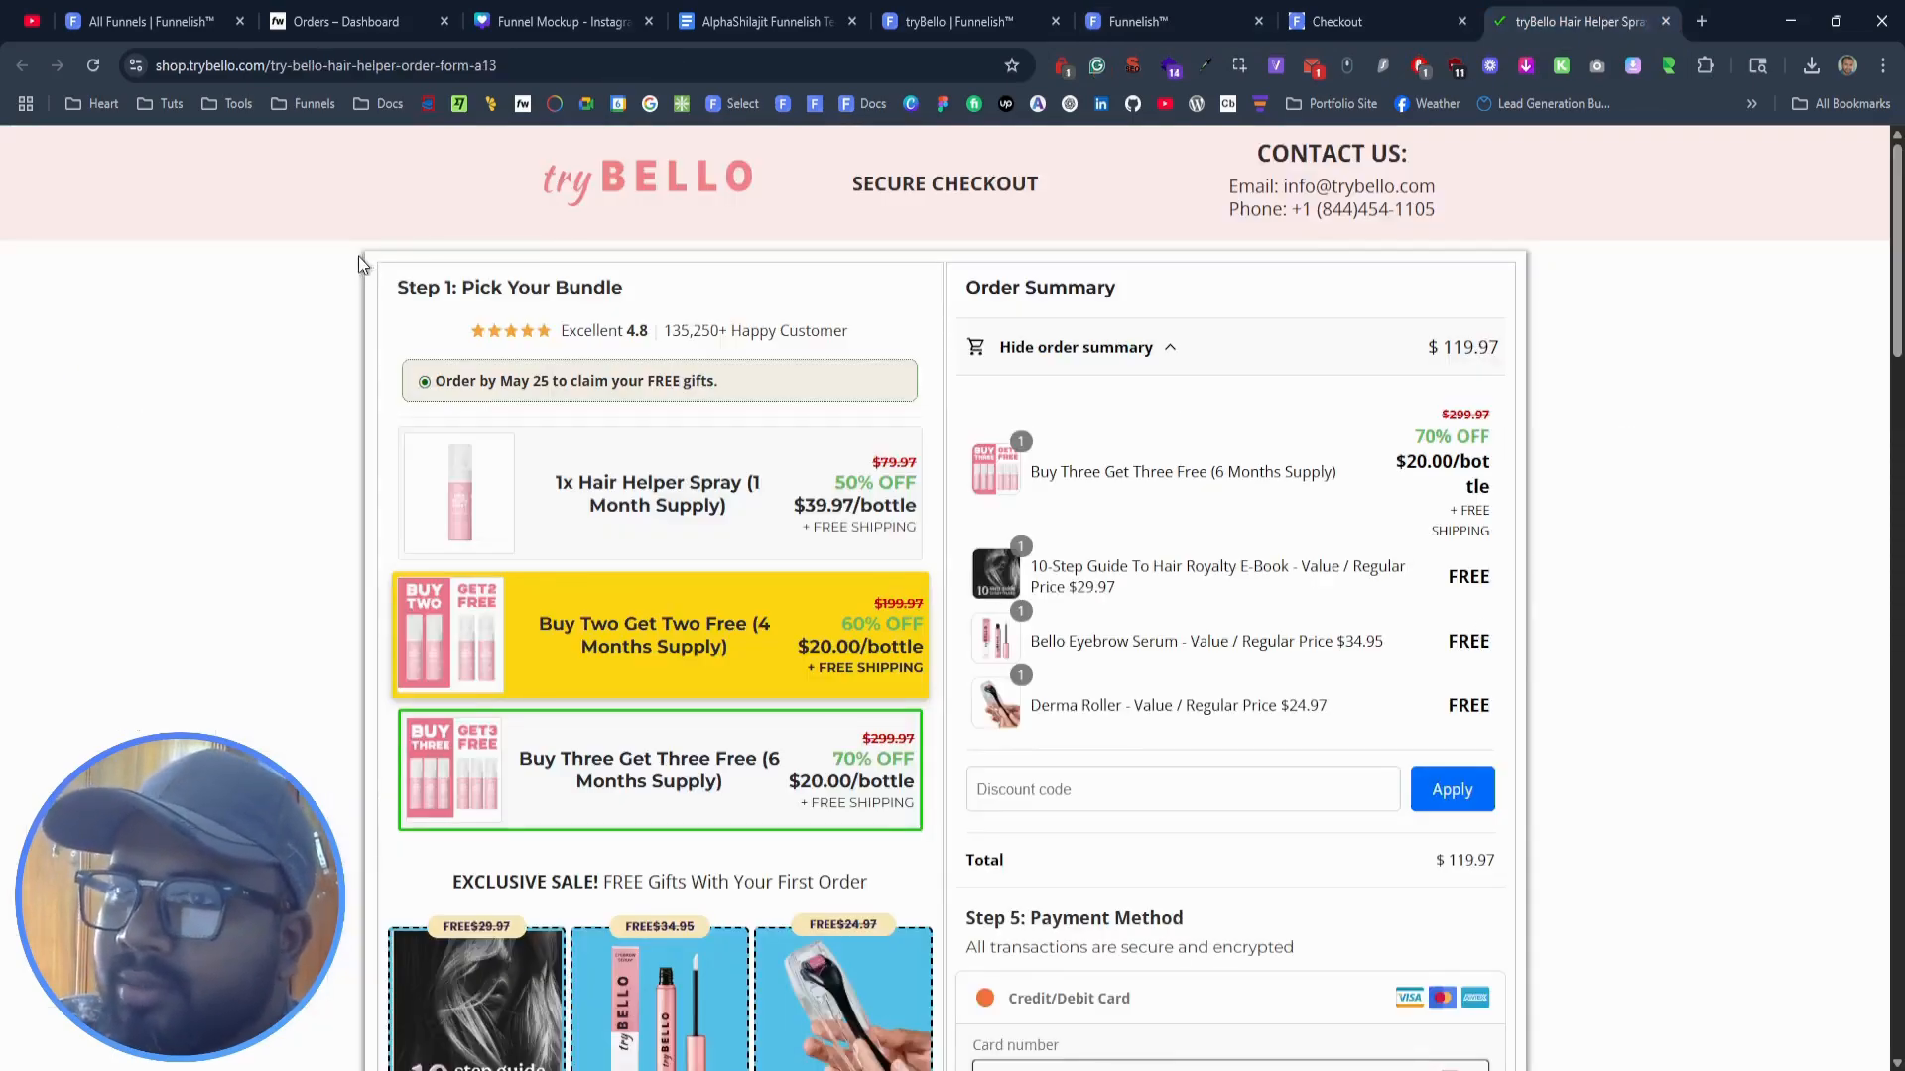
scroll(361, 562, "down", 15)
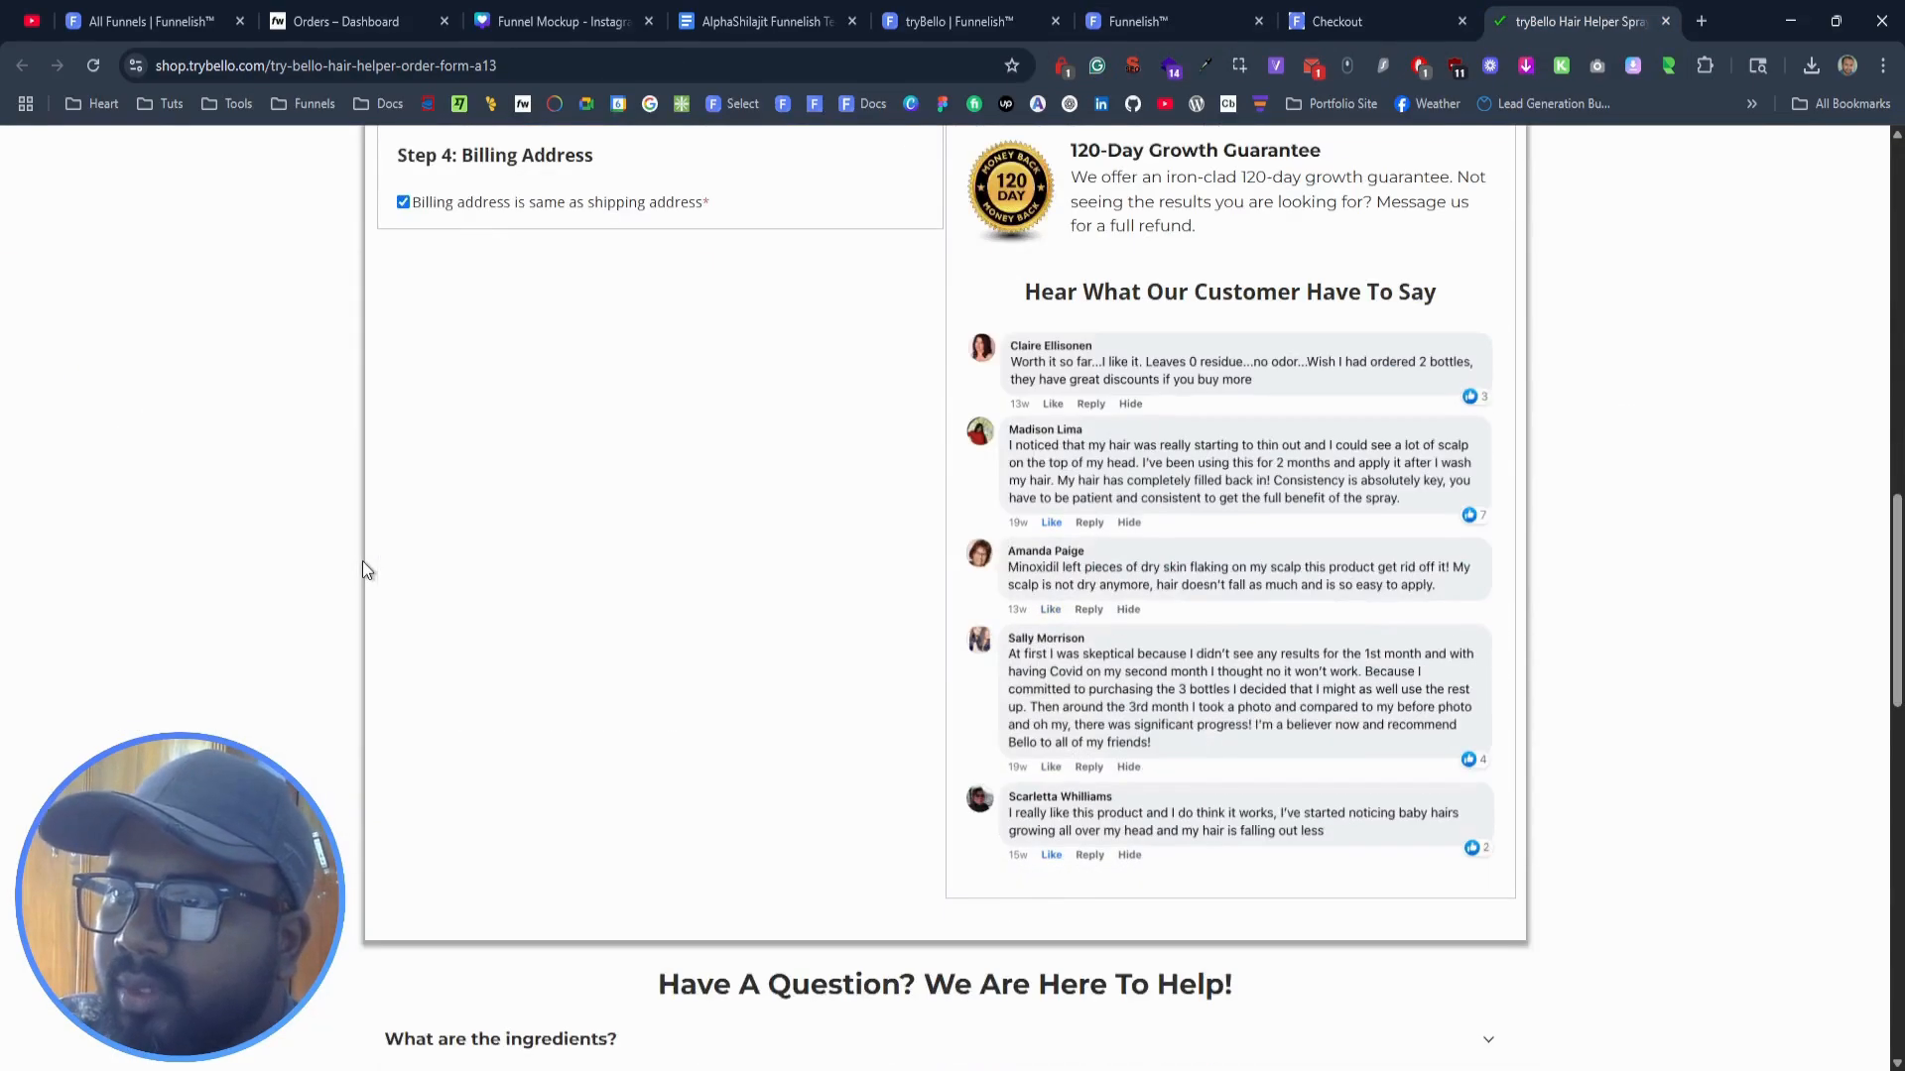
scroll(361, 562, "up", 15)
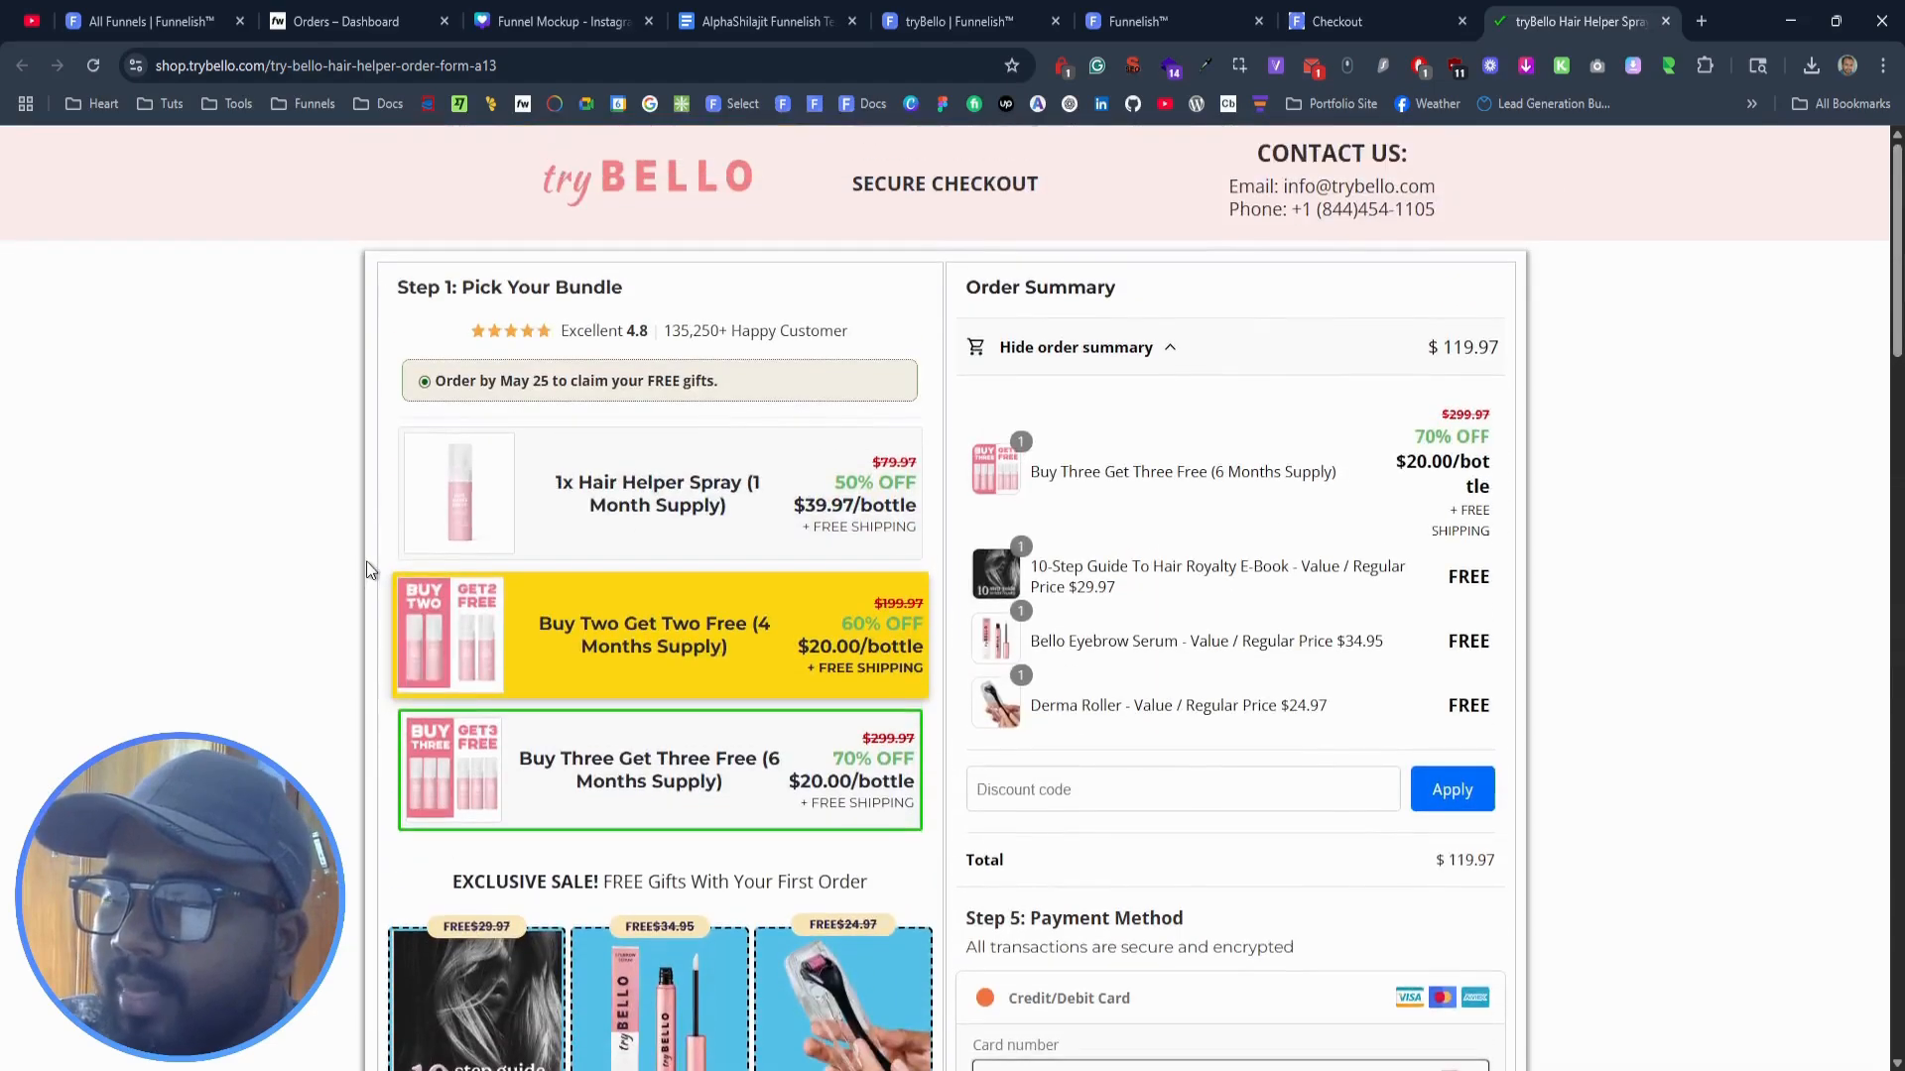
scroll(366, 557, "down", 15)
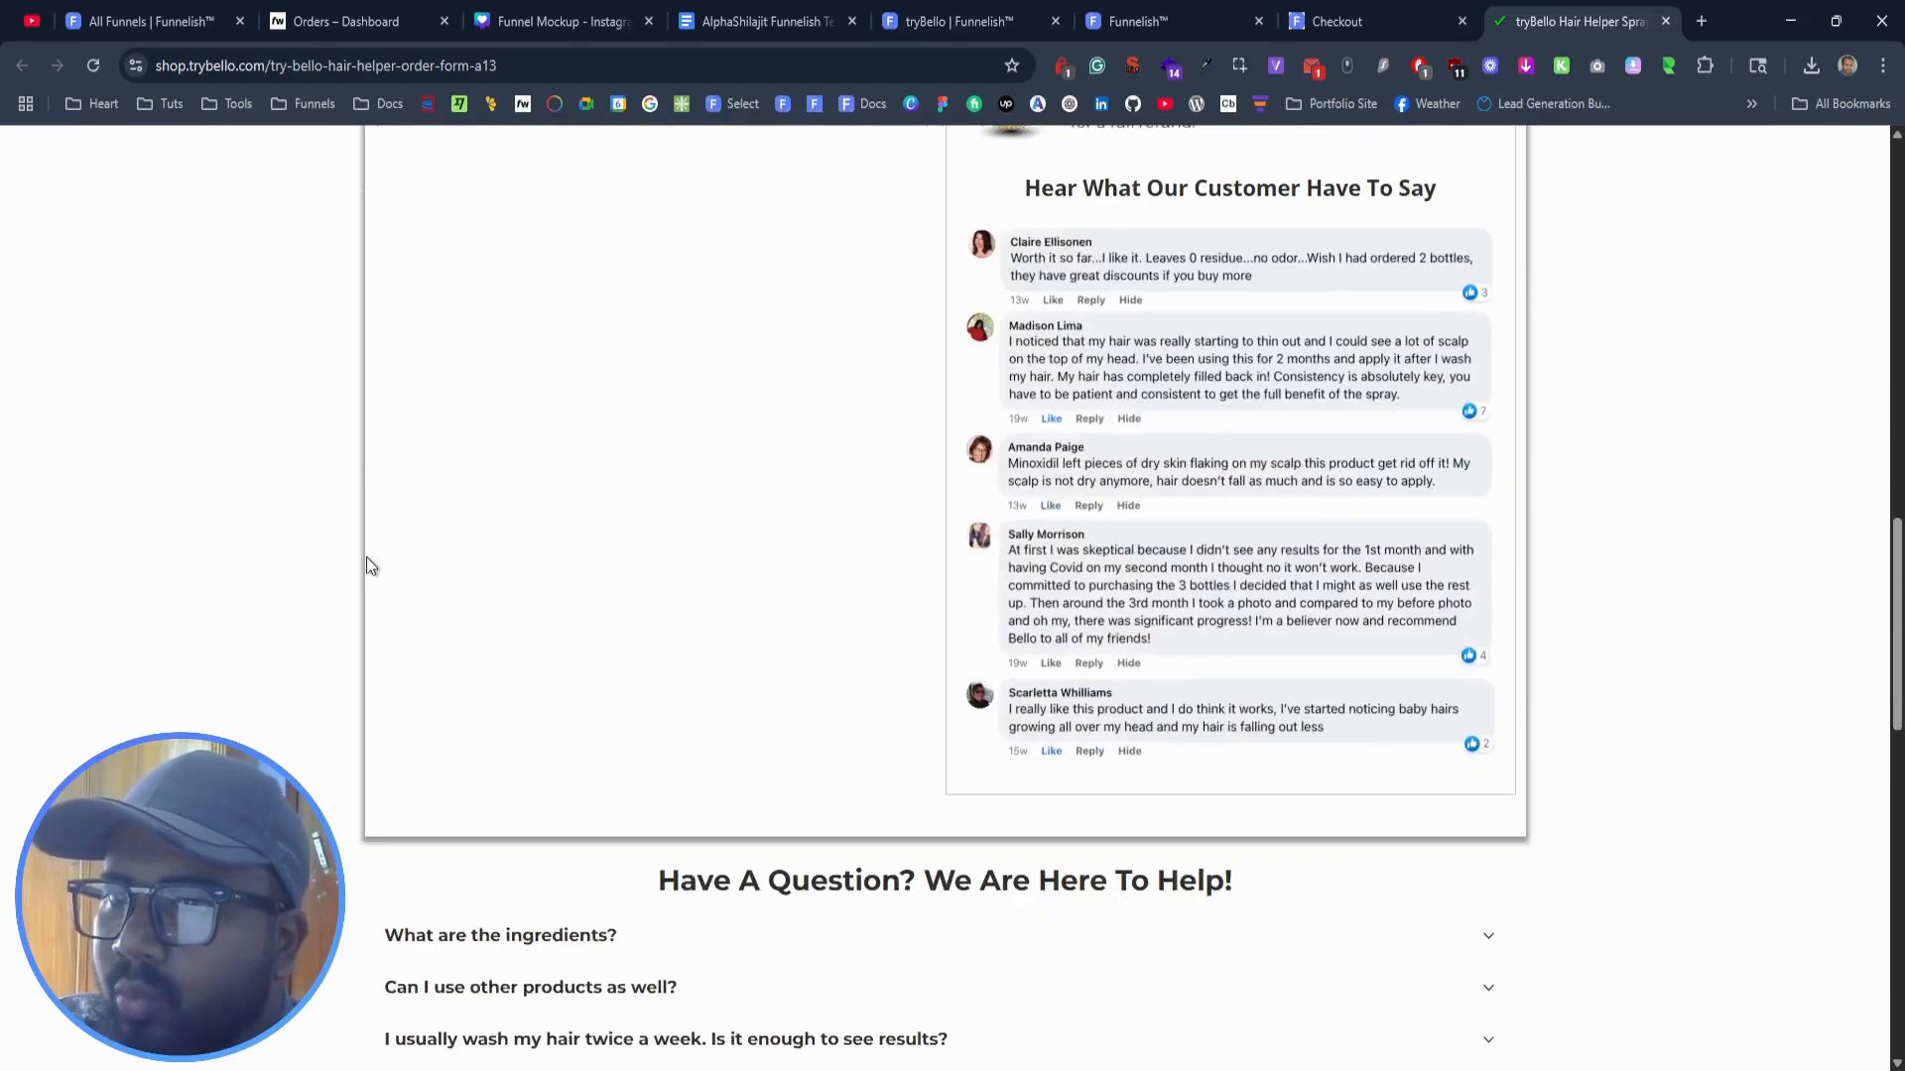
scroll(615, 466, "up", 15)
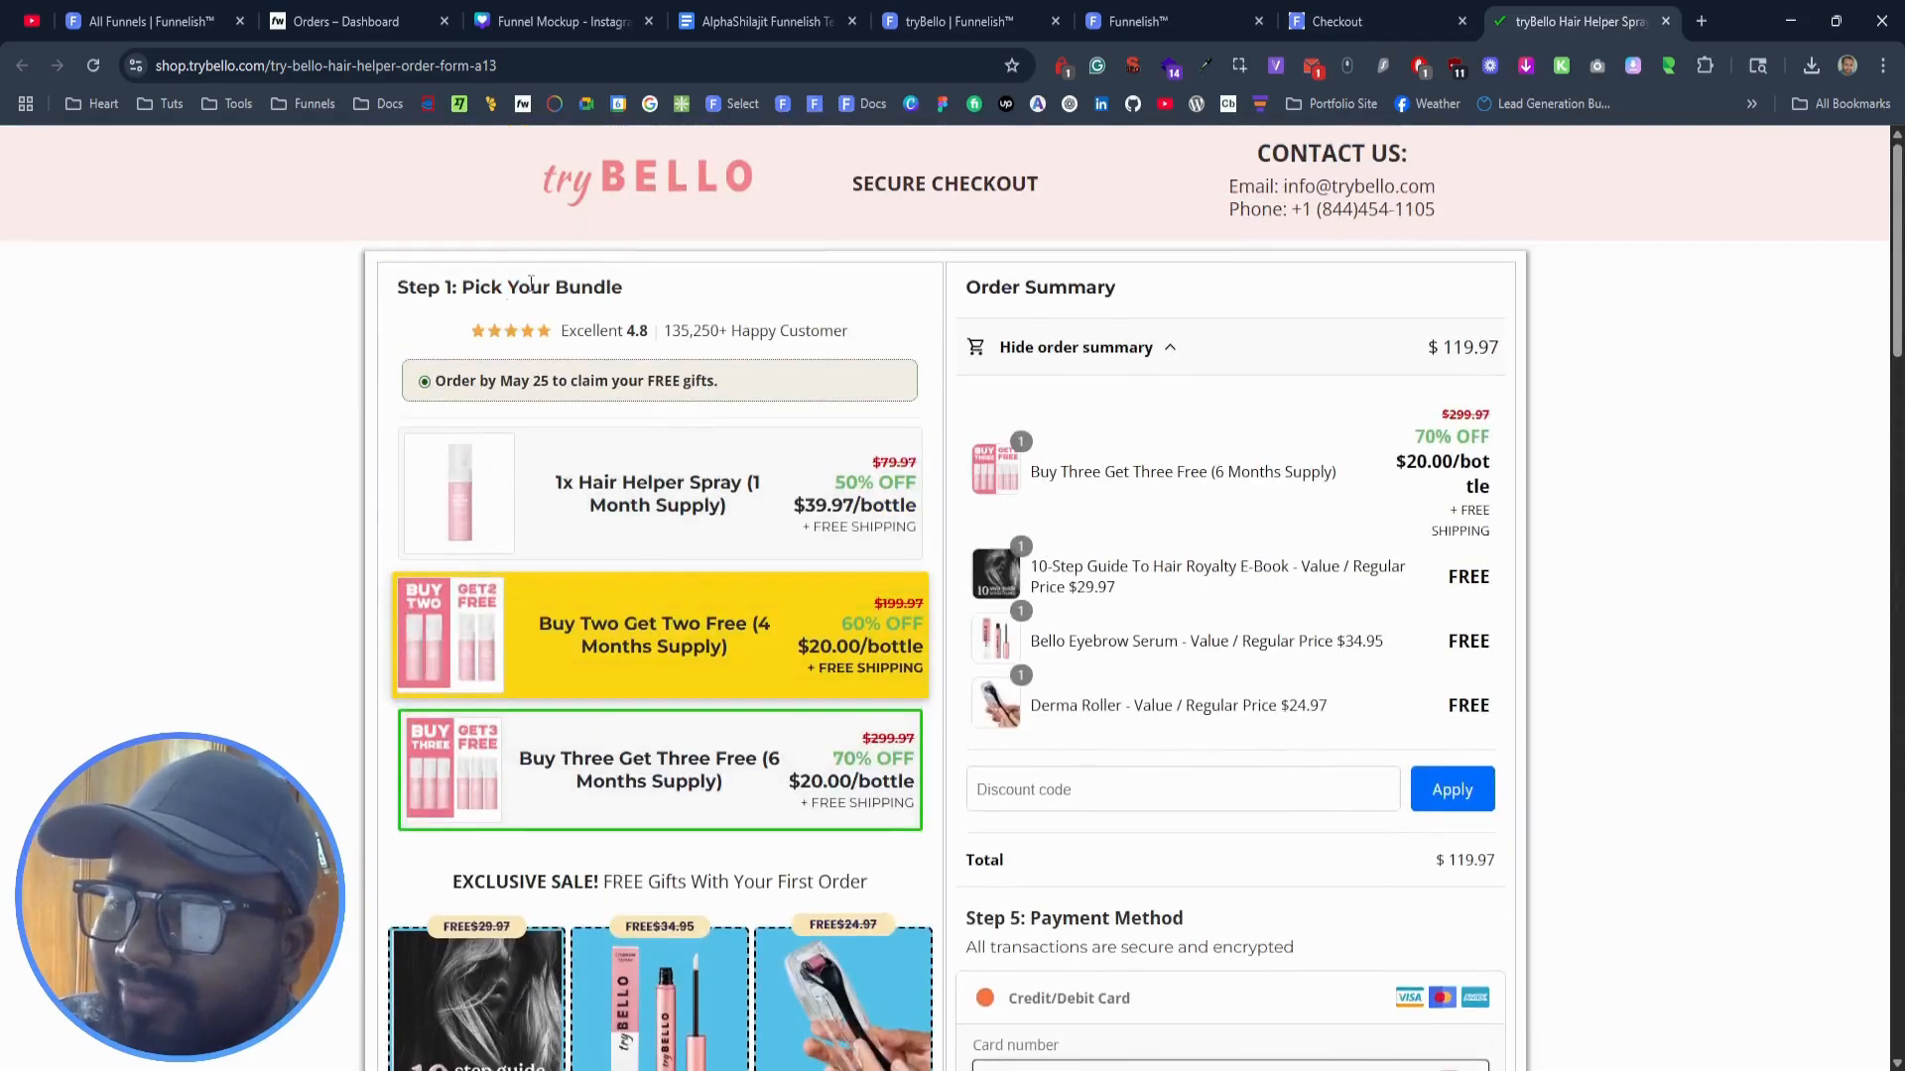
scroll(521, 296, "down", 1)
scroll(531, 296, "up", 1)
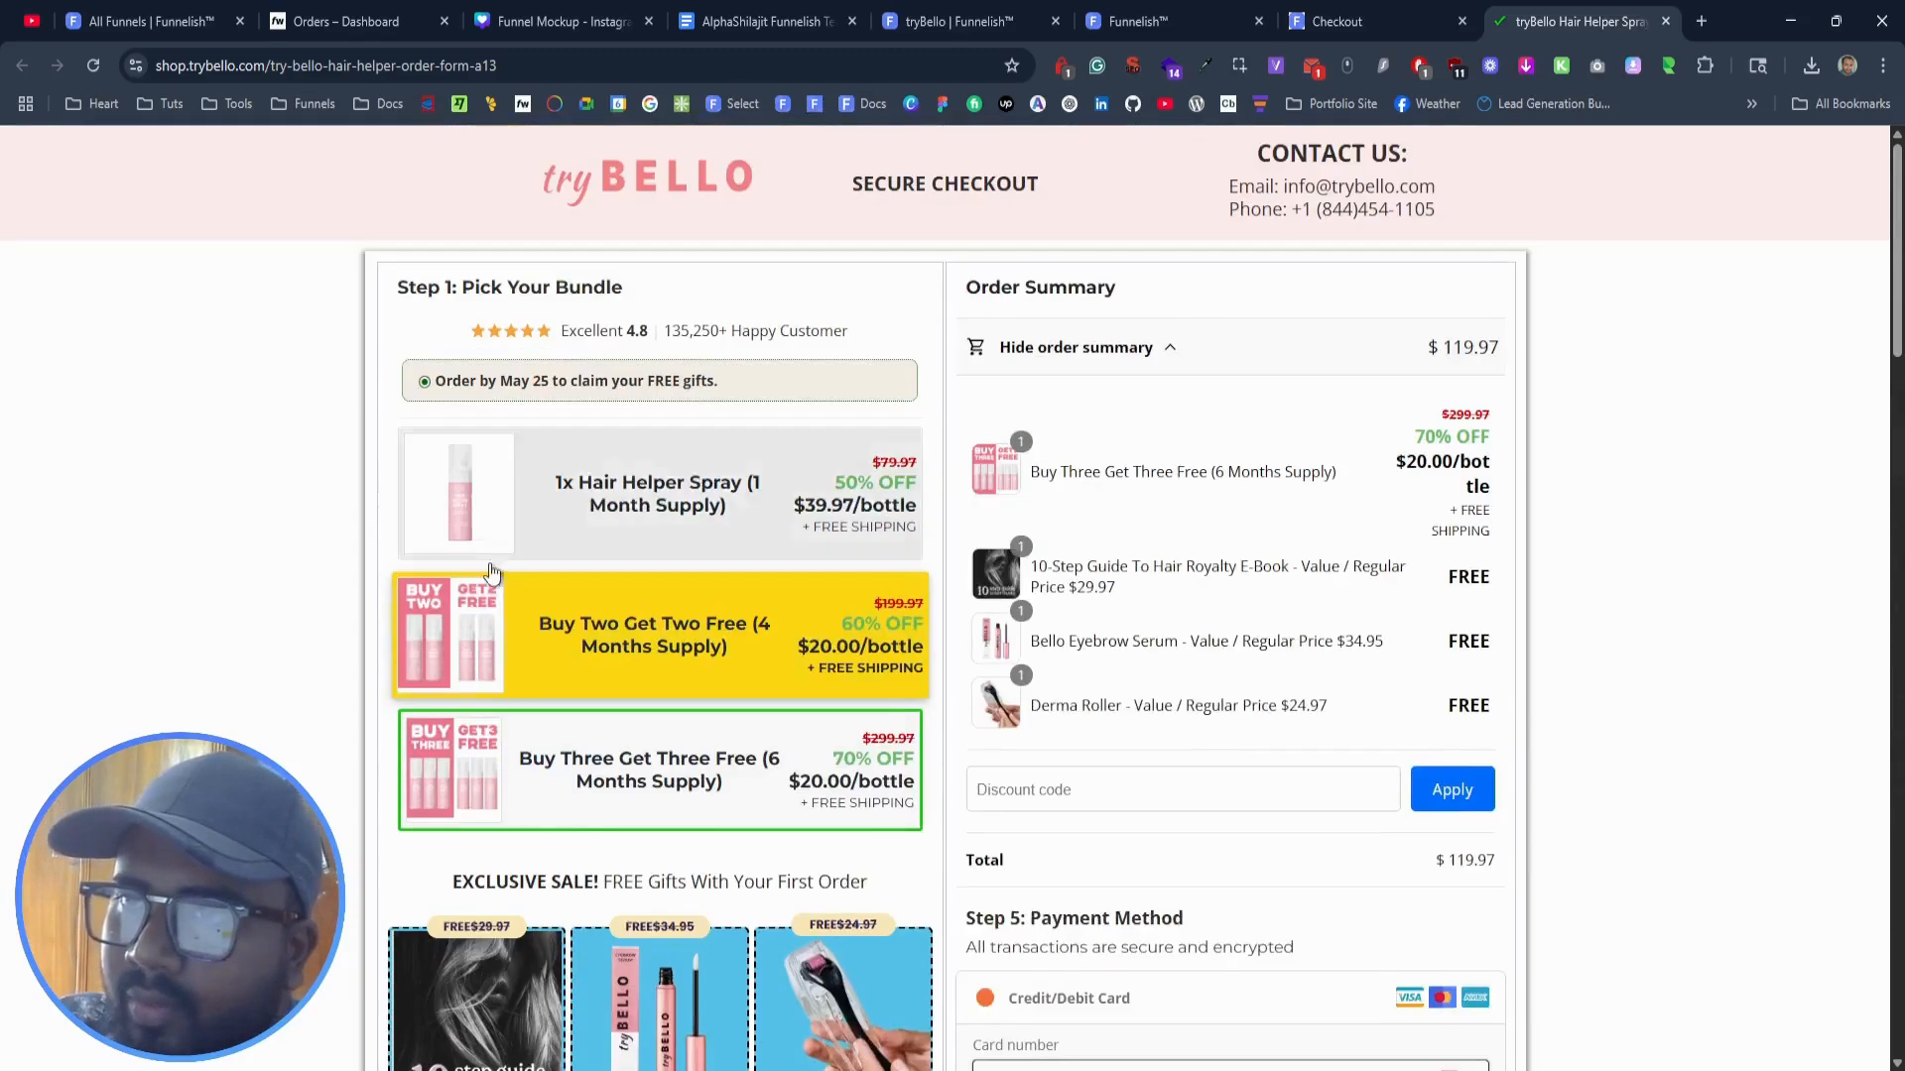
scroll(545, 595, "down", 13)
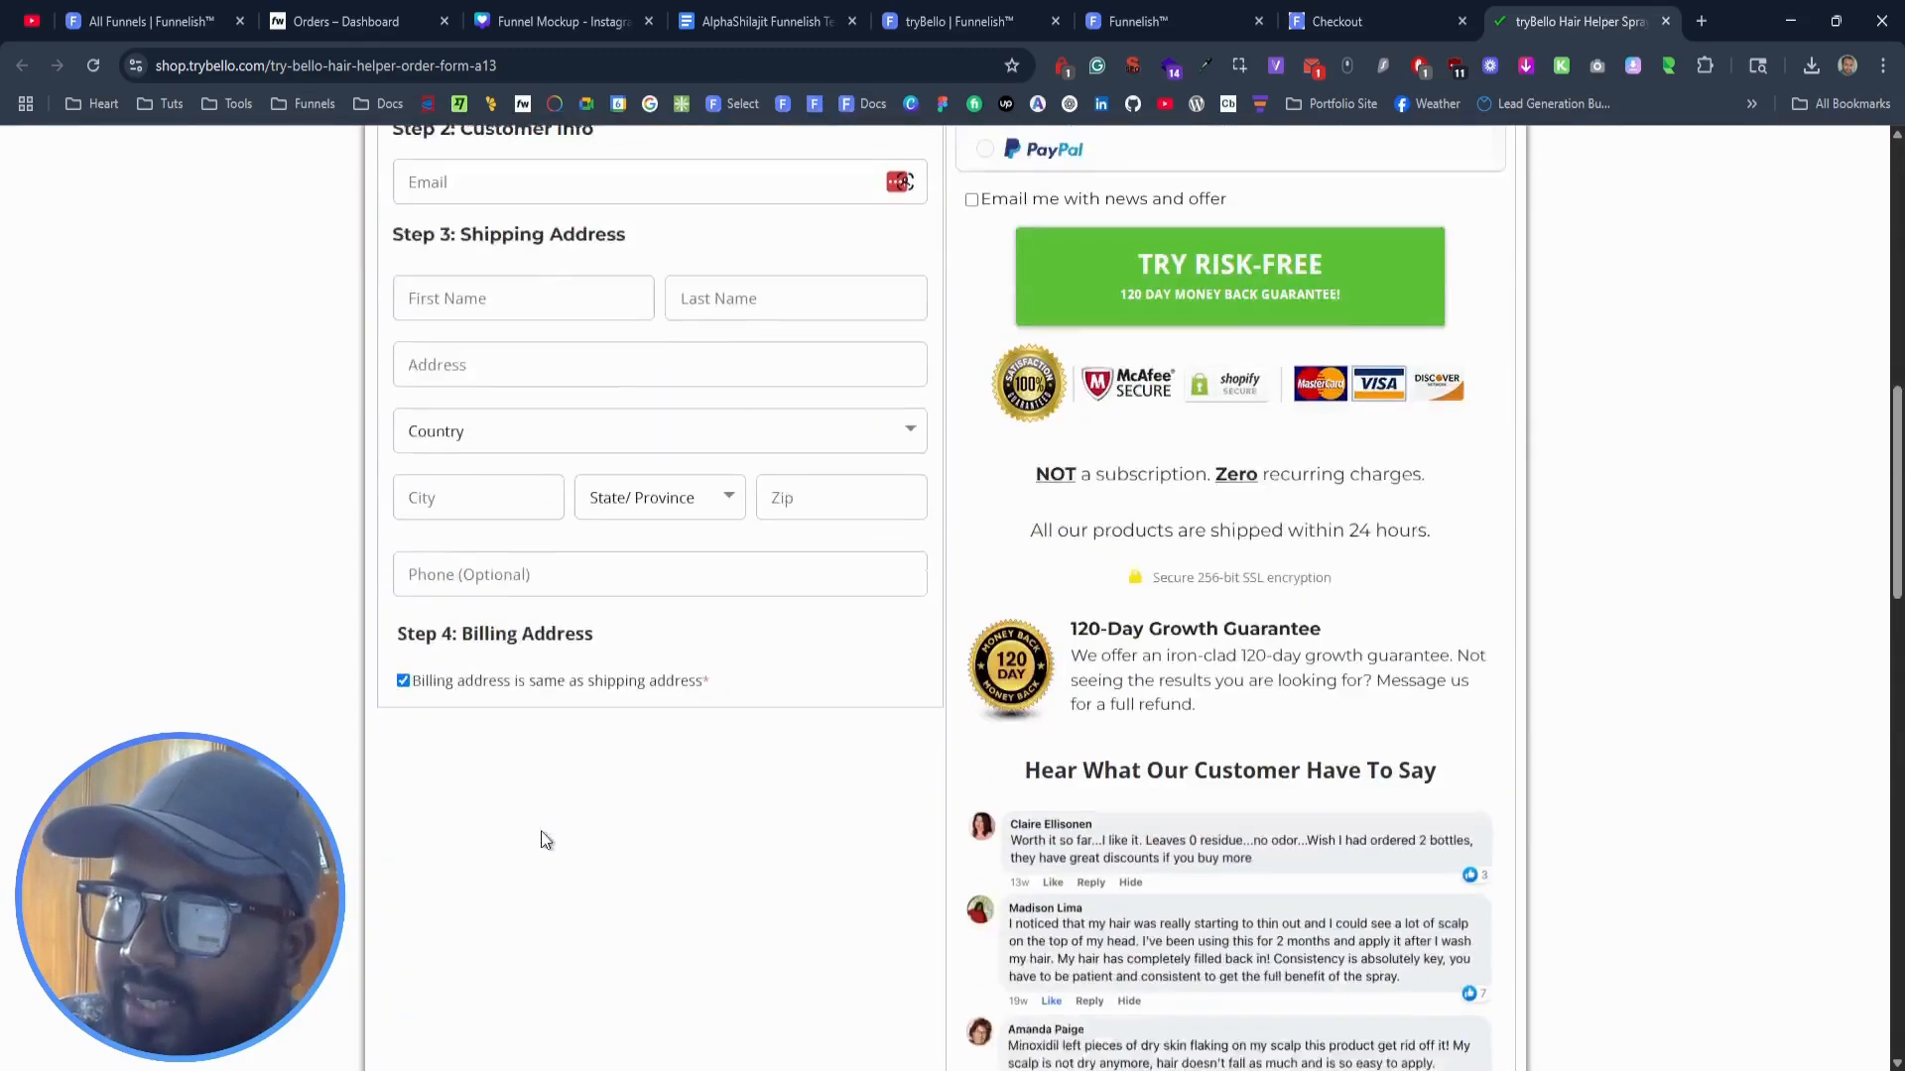
scroll(544, 833, "up", 12)
scroll(1235, 372, "up", 1)
scroll(1166, 526, "down", 10)
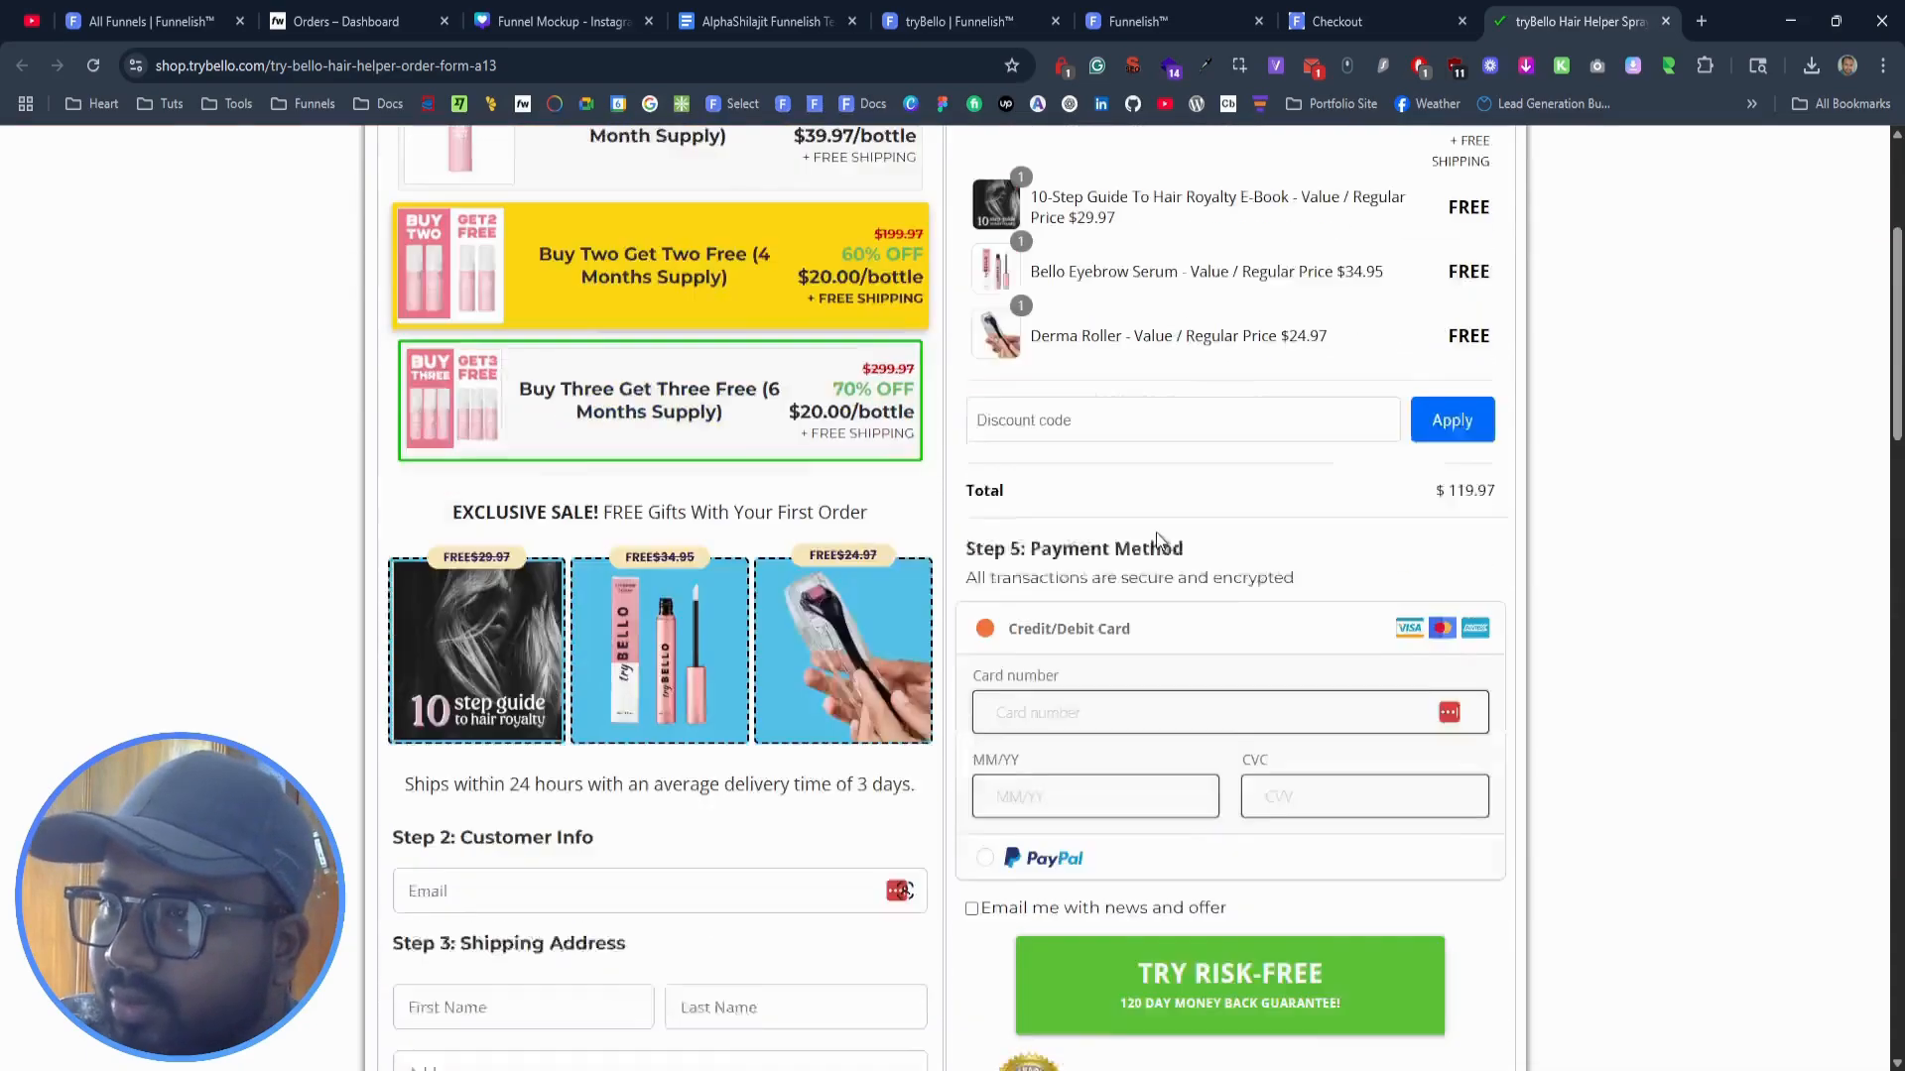
scroll(1158, 541, "down", 5)
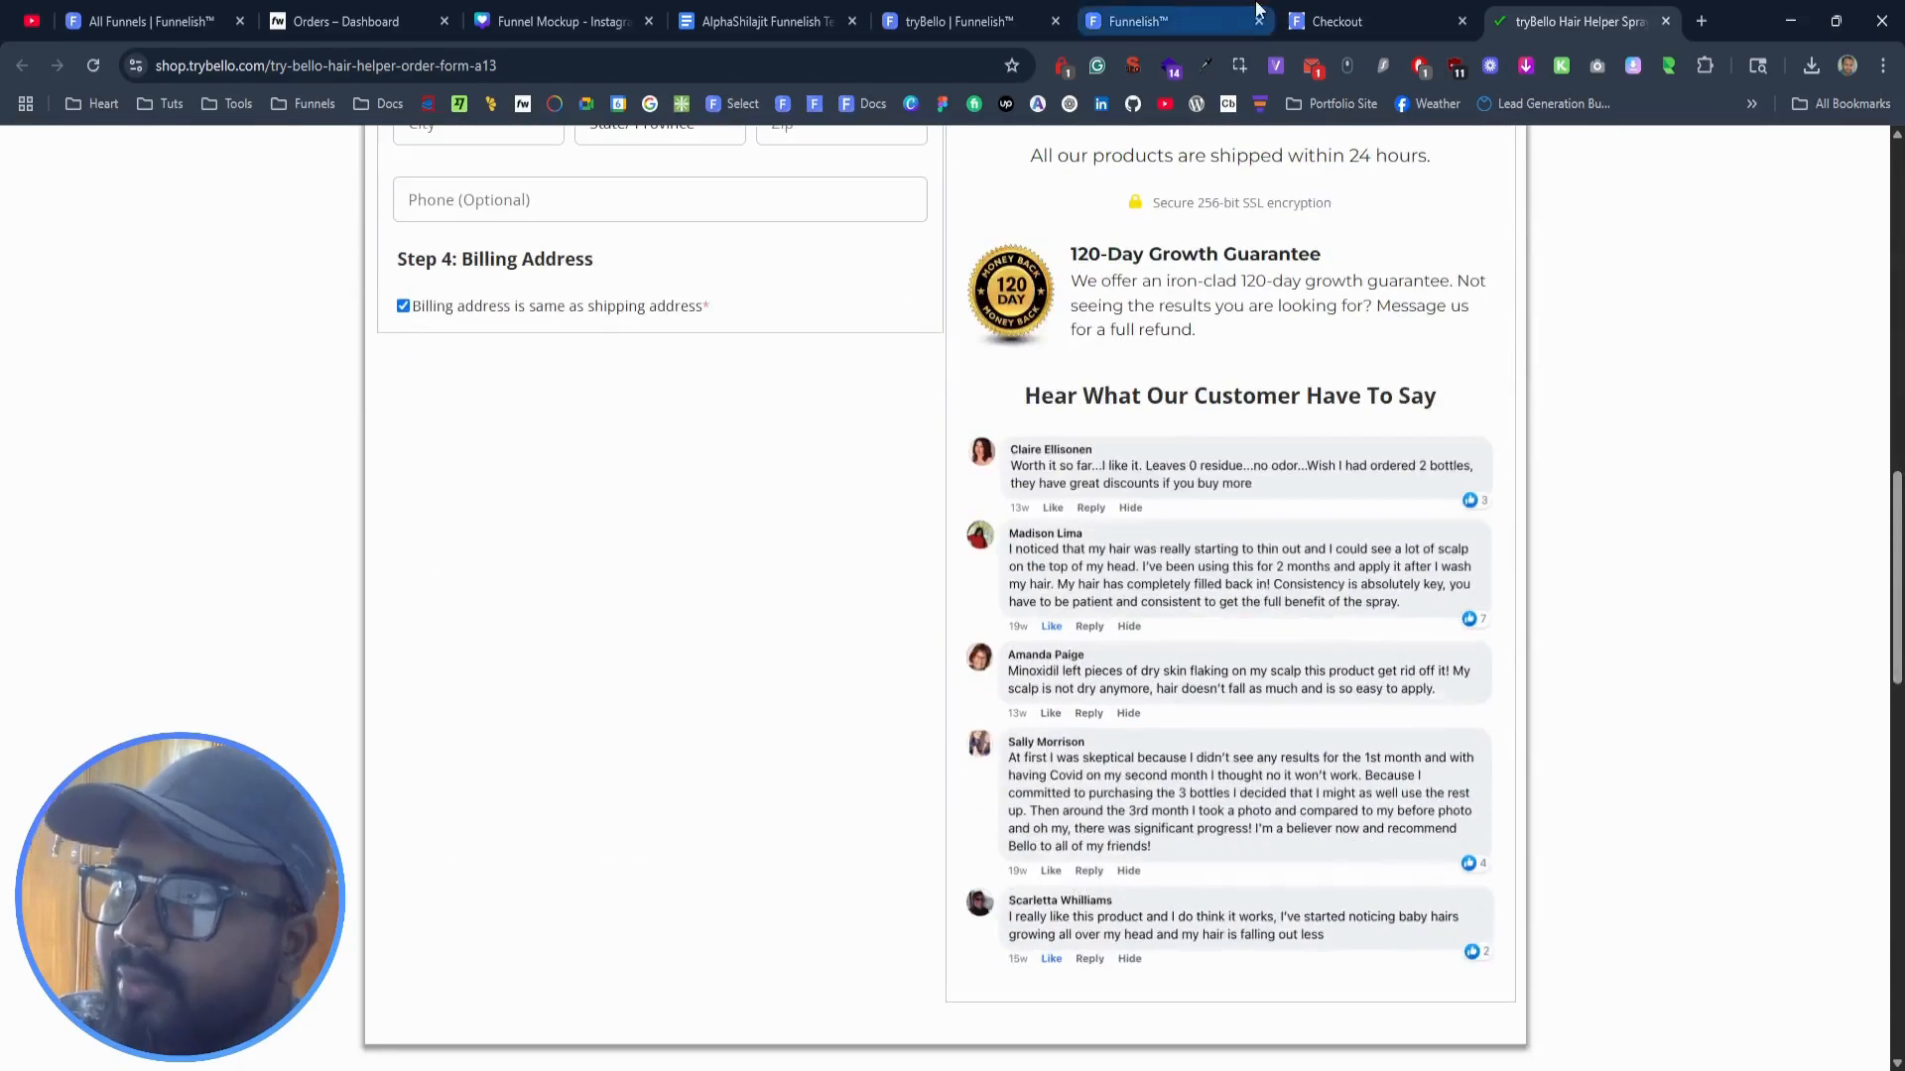
Step: Insert a two-box container into the empty row in the page editor and check the layout against the reference order form
left_click(1171, 20)
left_click(1138, 400)
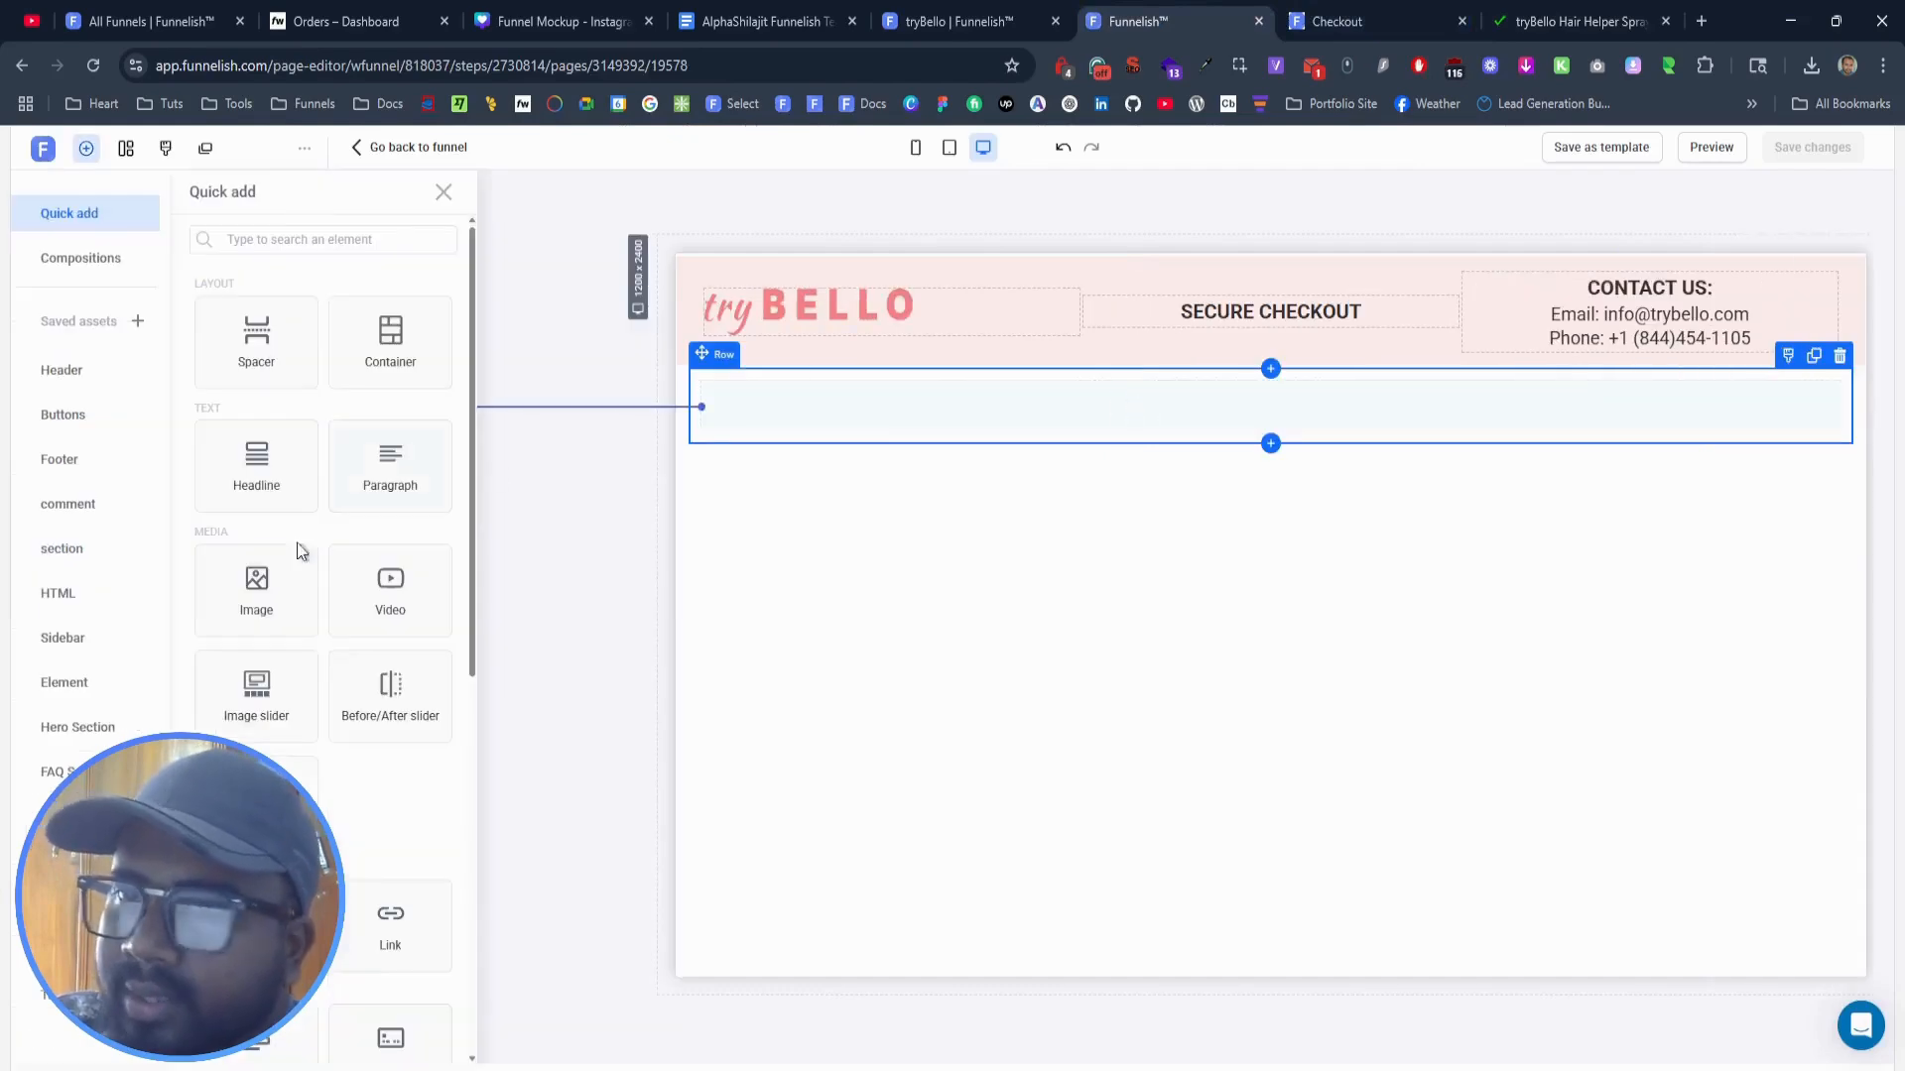
left_click(388, 351)
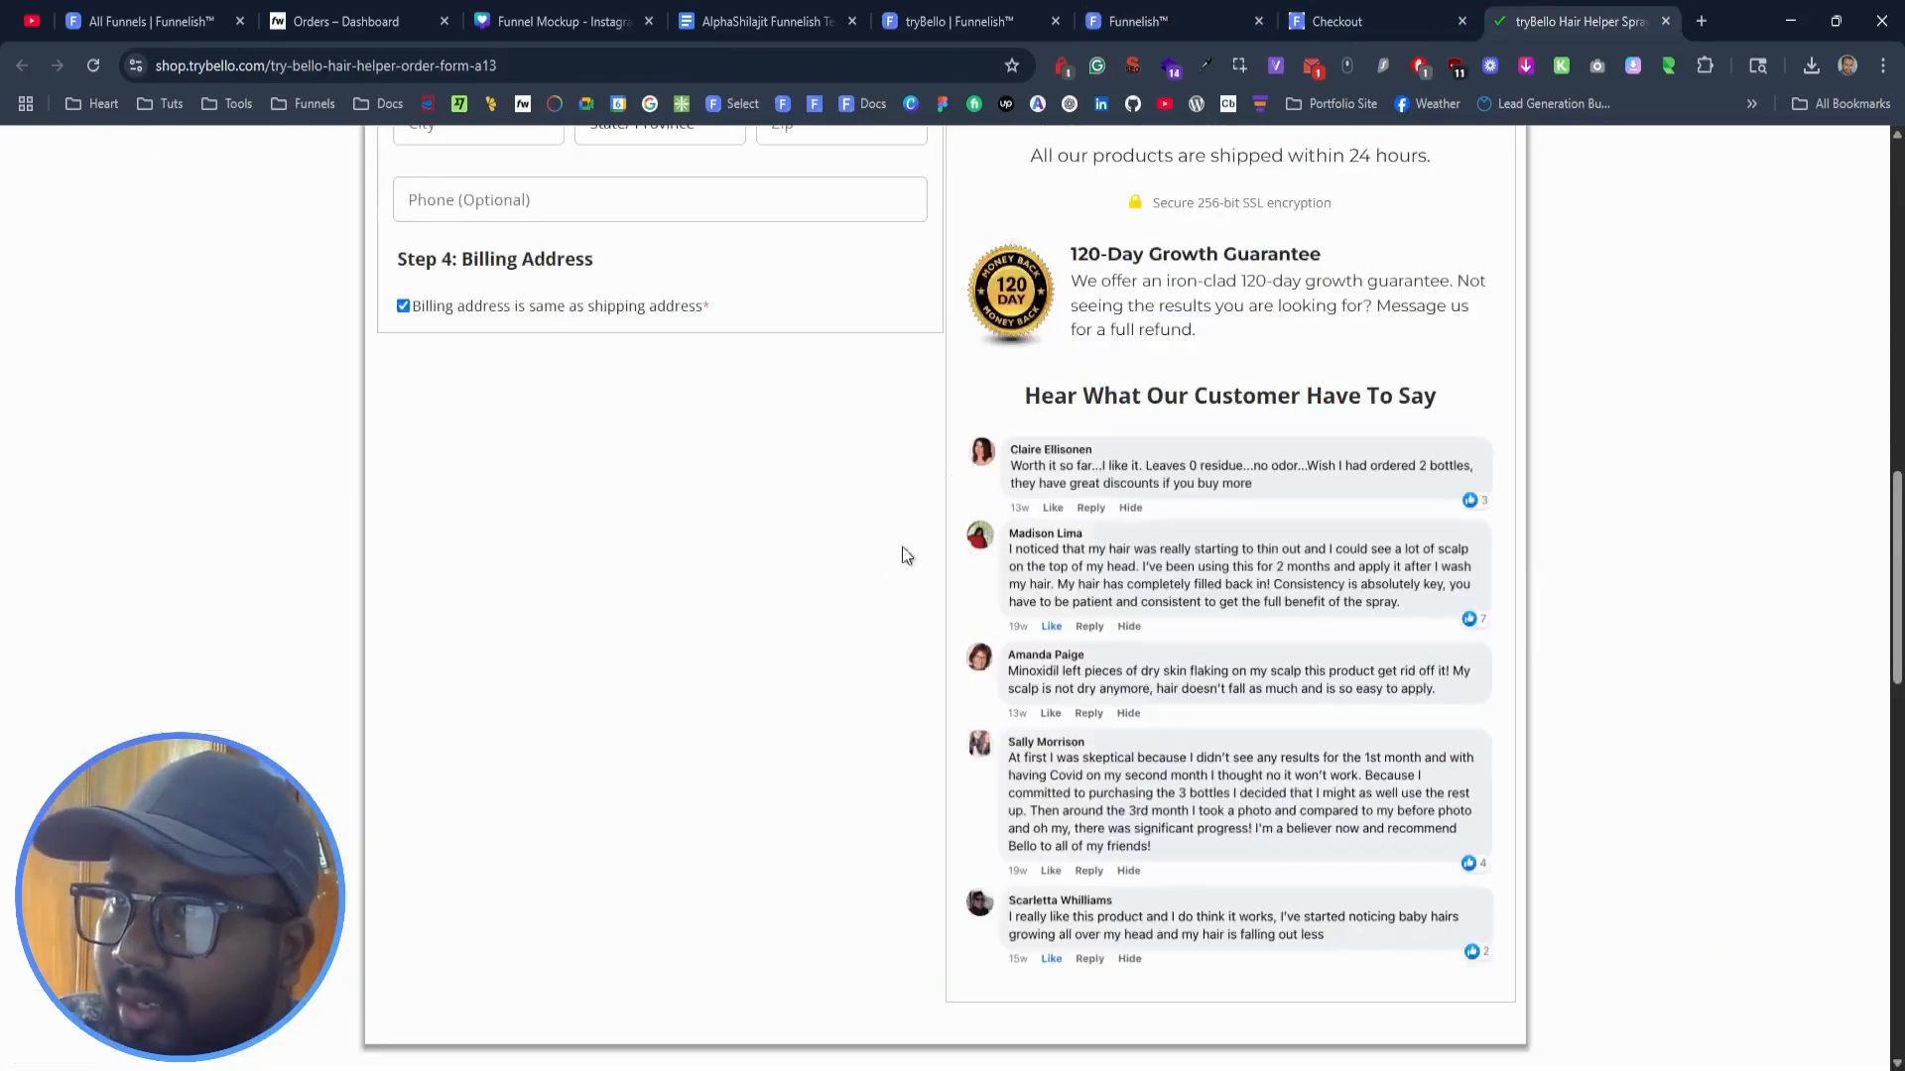
scroll(893, 575, "up", 15)
left_click(1164, 18)
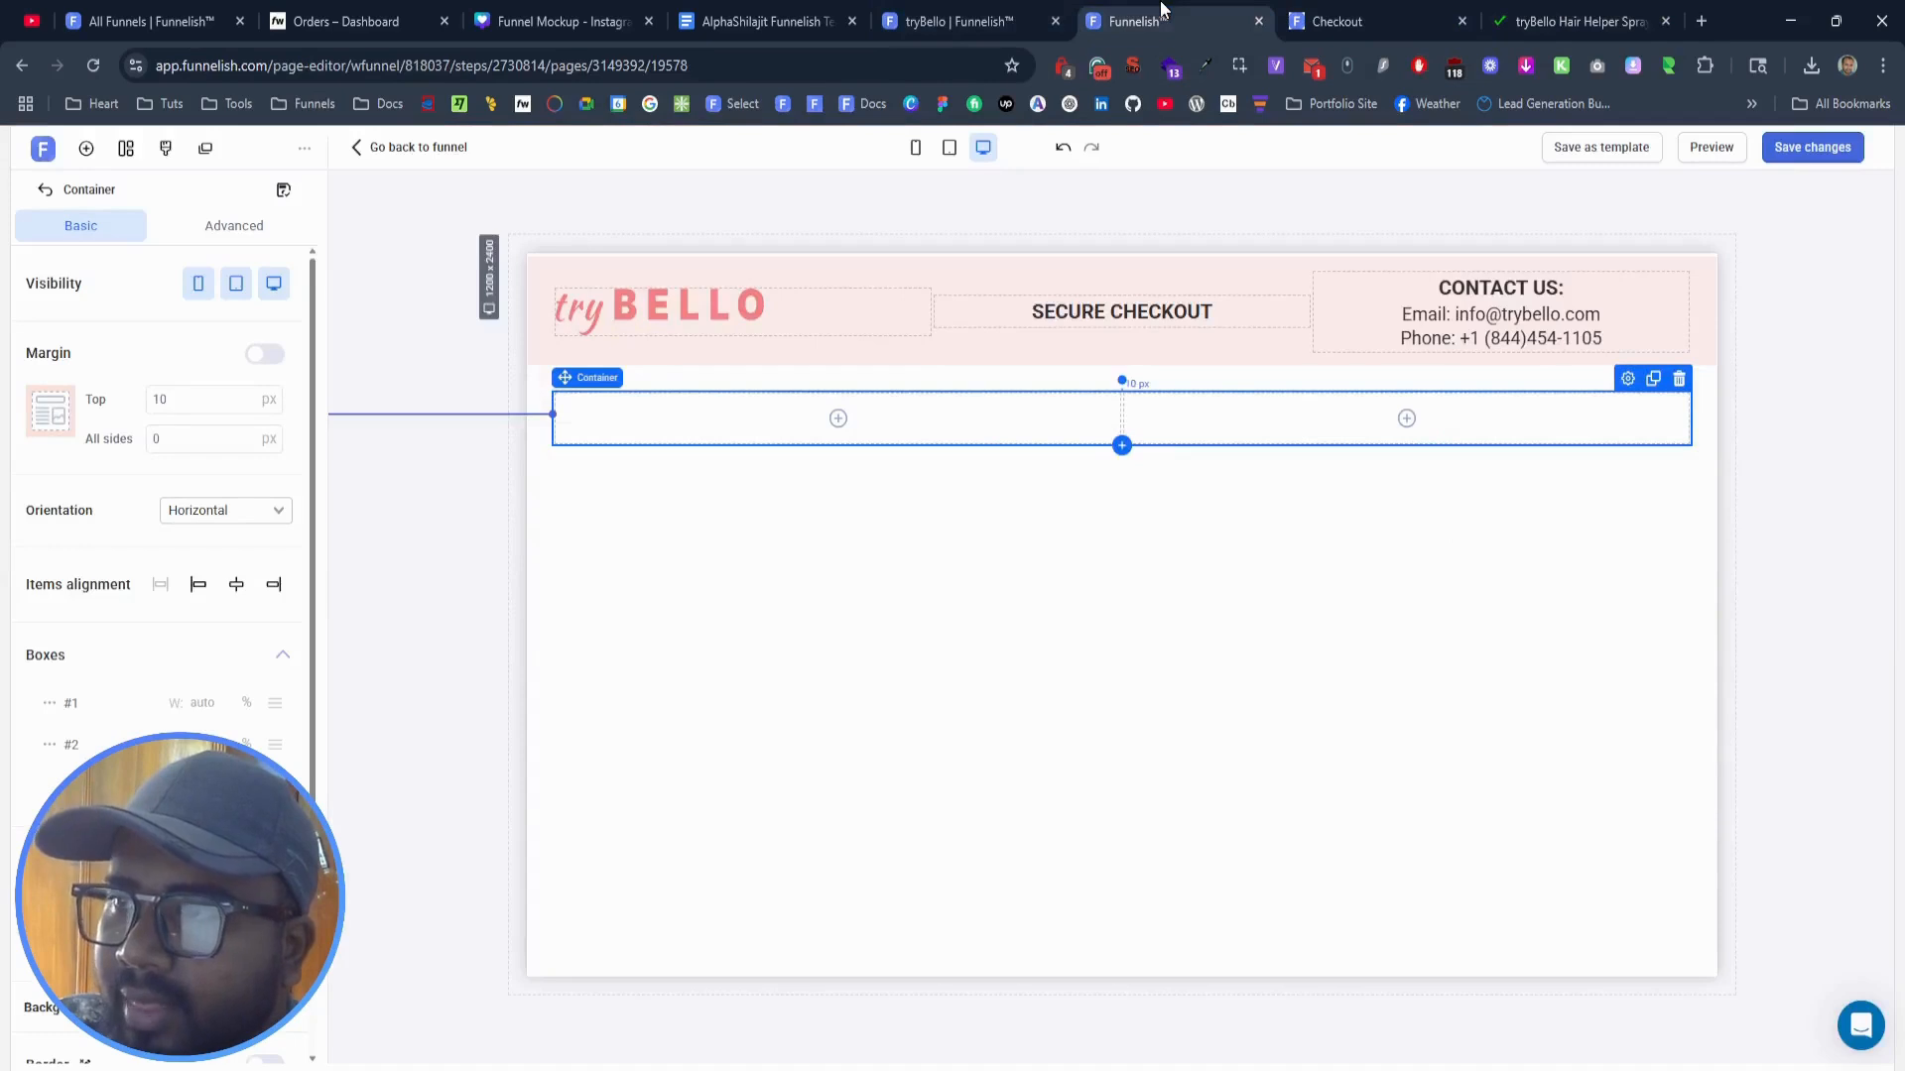
Step: Assign the CSS class gap15 to the two-box container
left_click(228, 225)
left_click(157, 548)
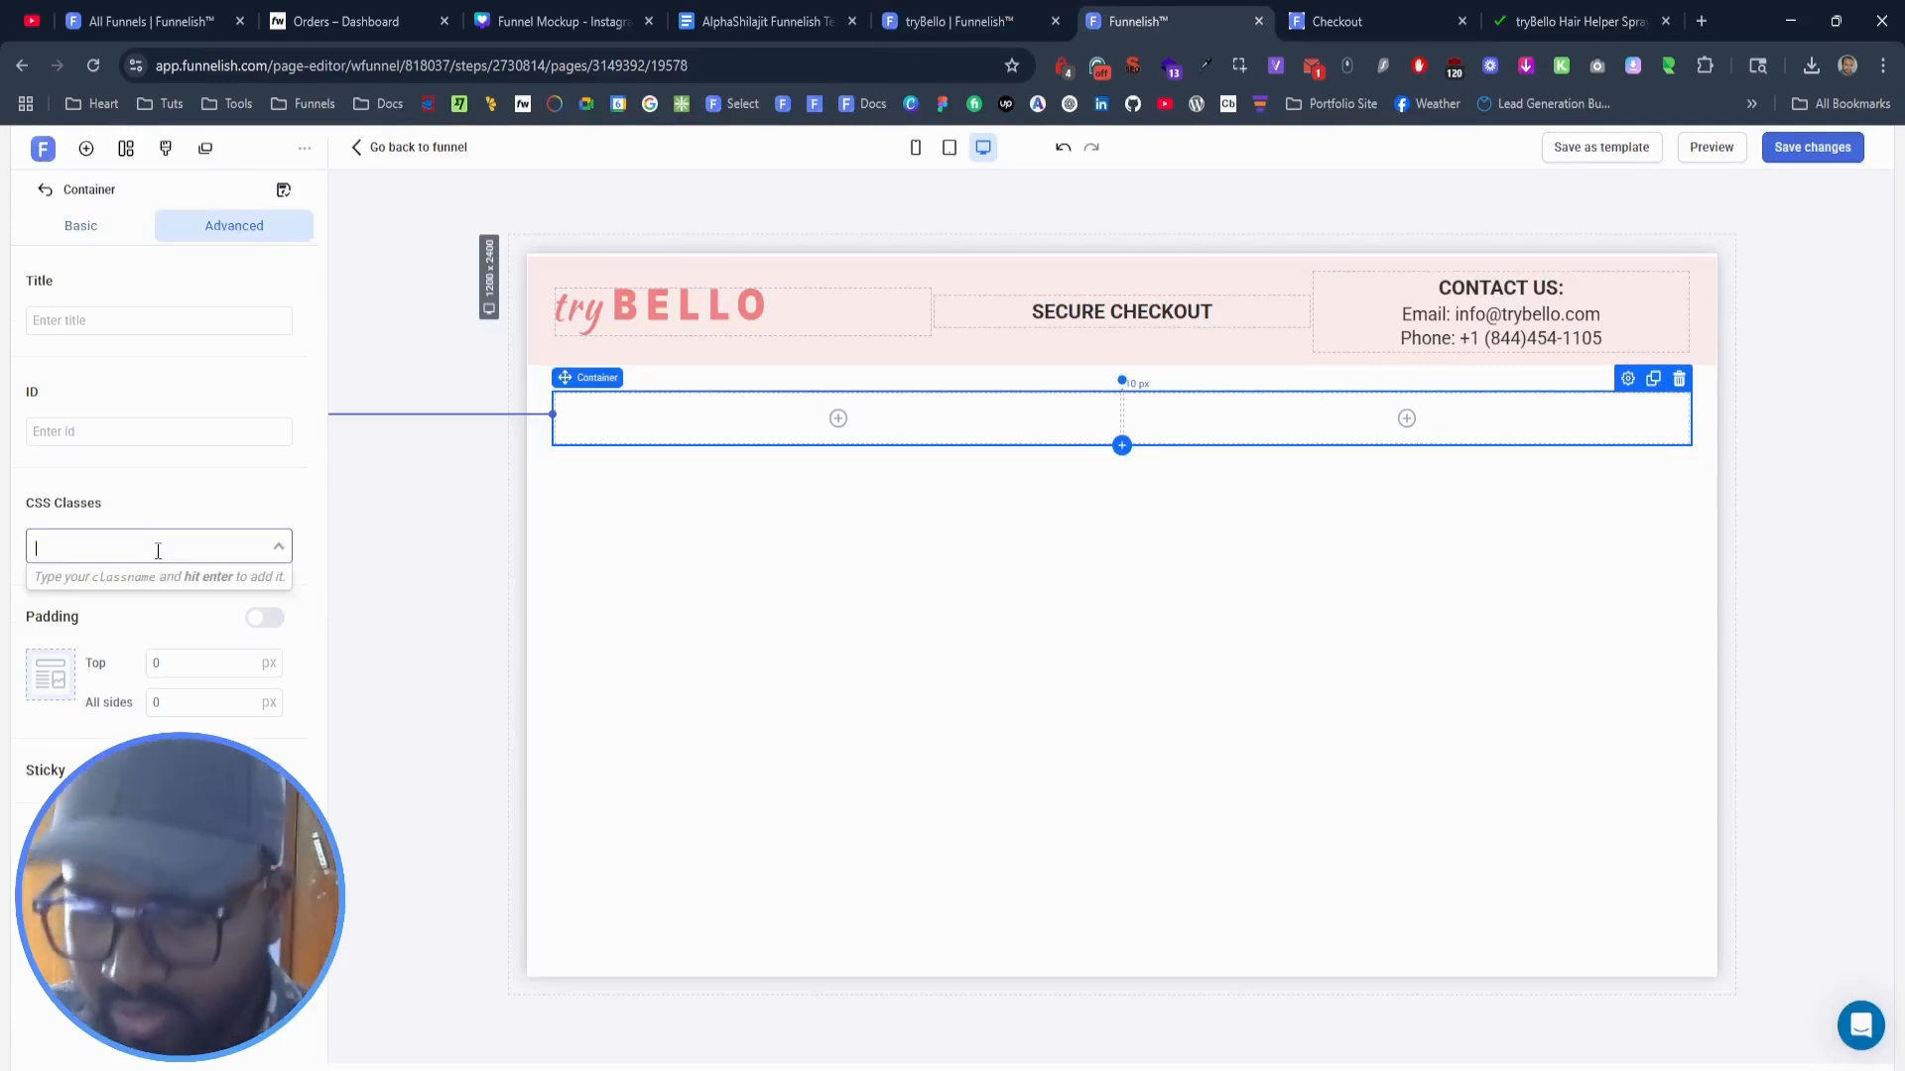
type("gap15")
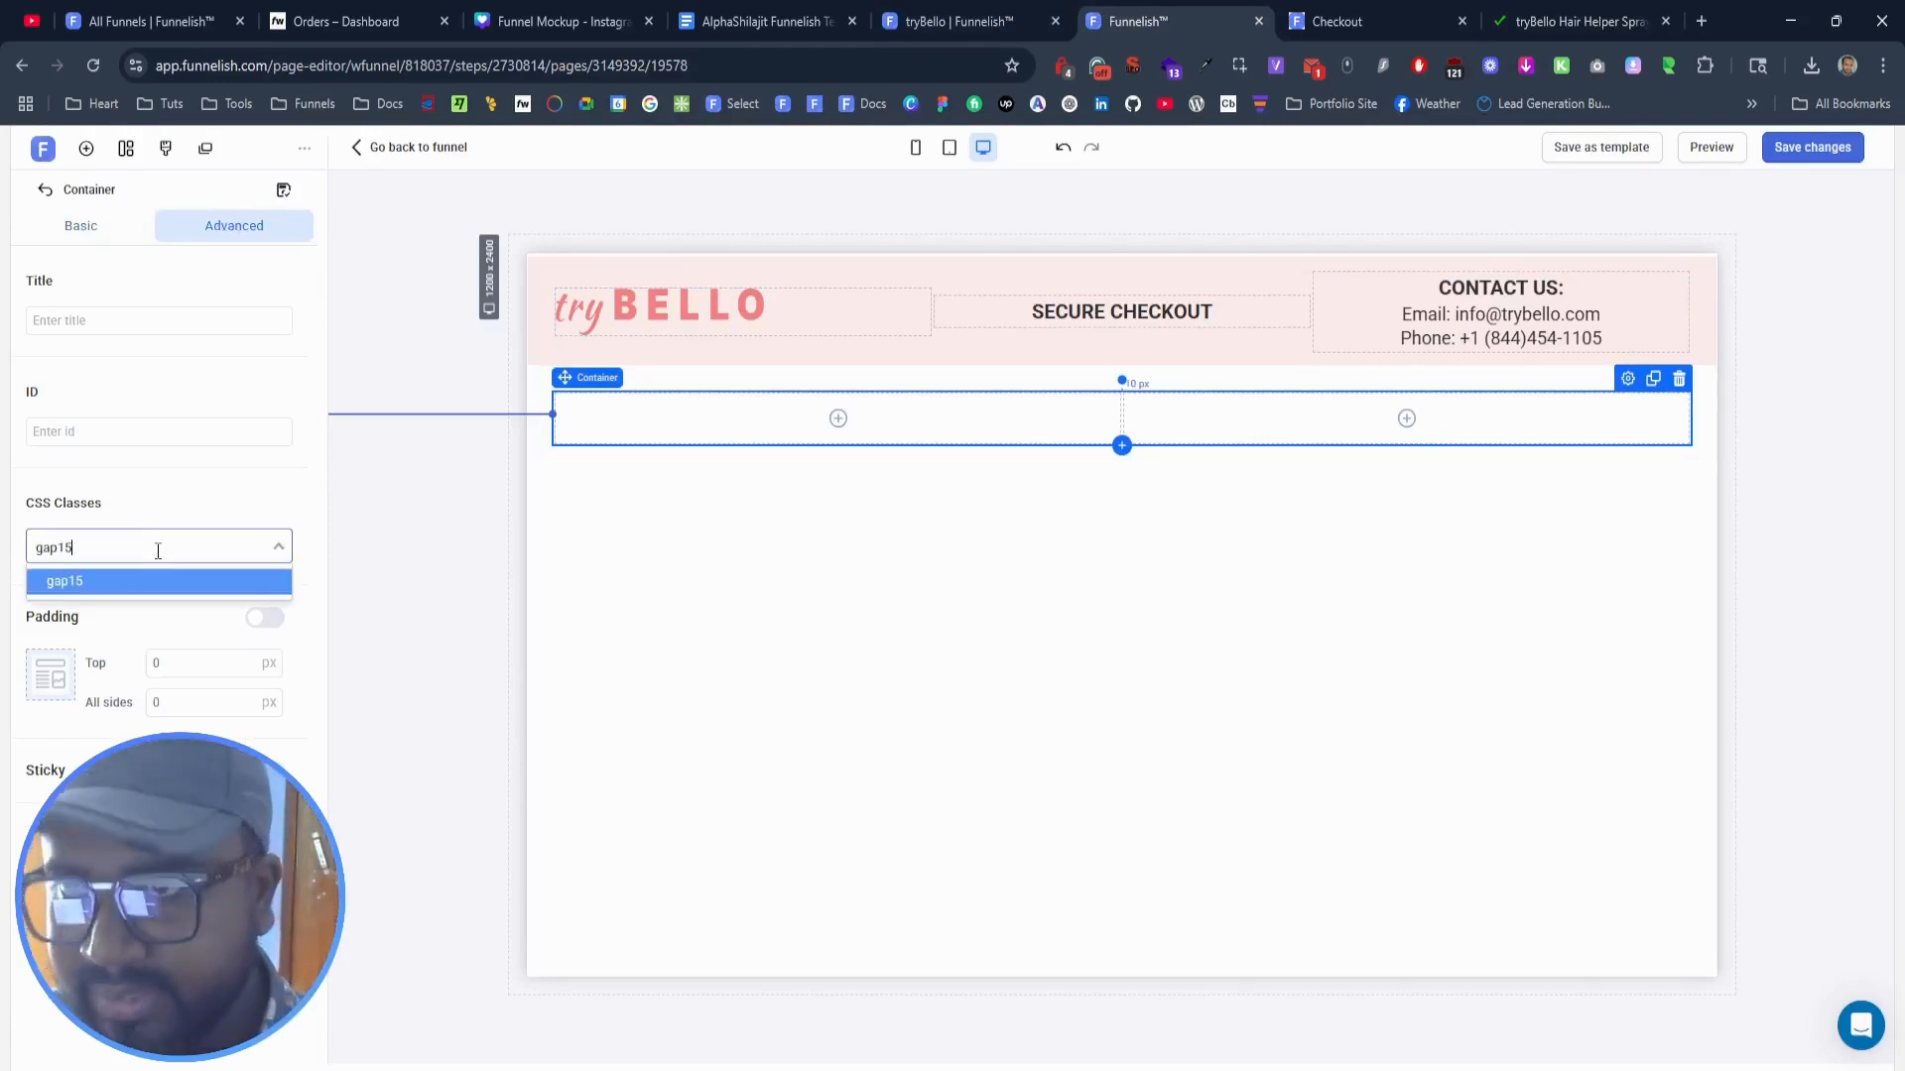
key("Return")
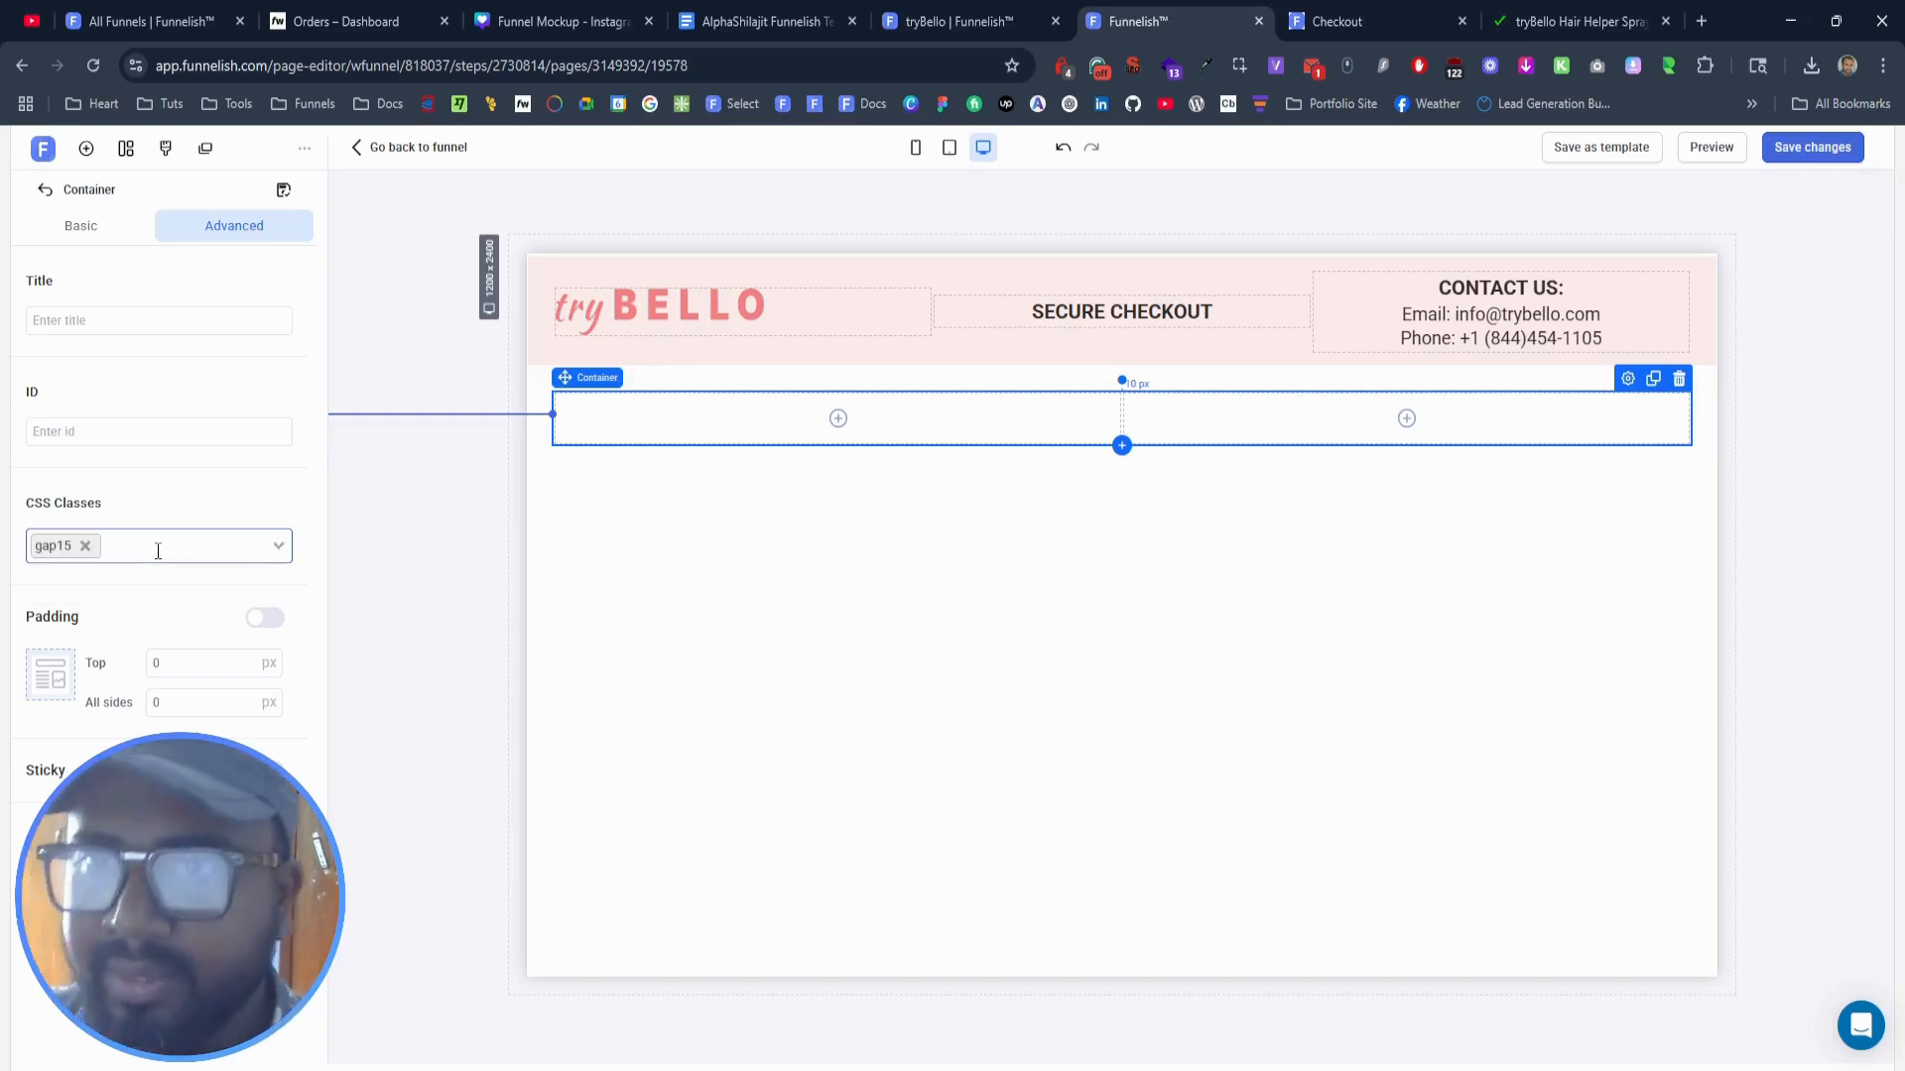
Step: Replace the page's custom CSS with a .gap15 rule that sets gap: 15px, and save the code and the page
left_click(306, 151)
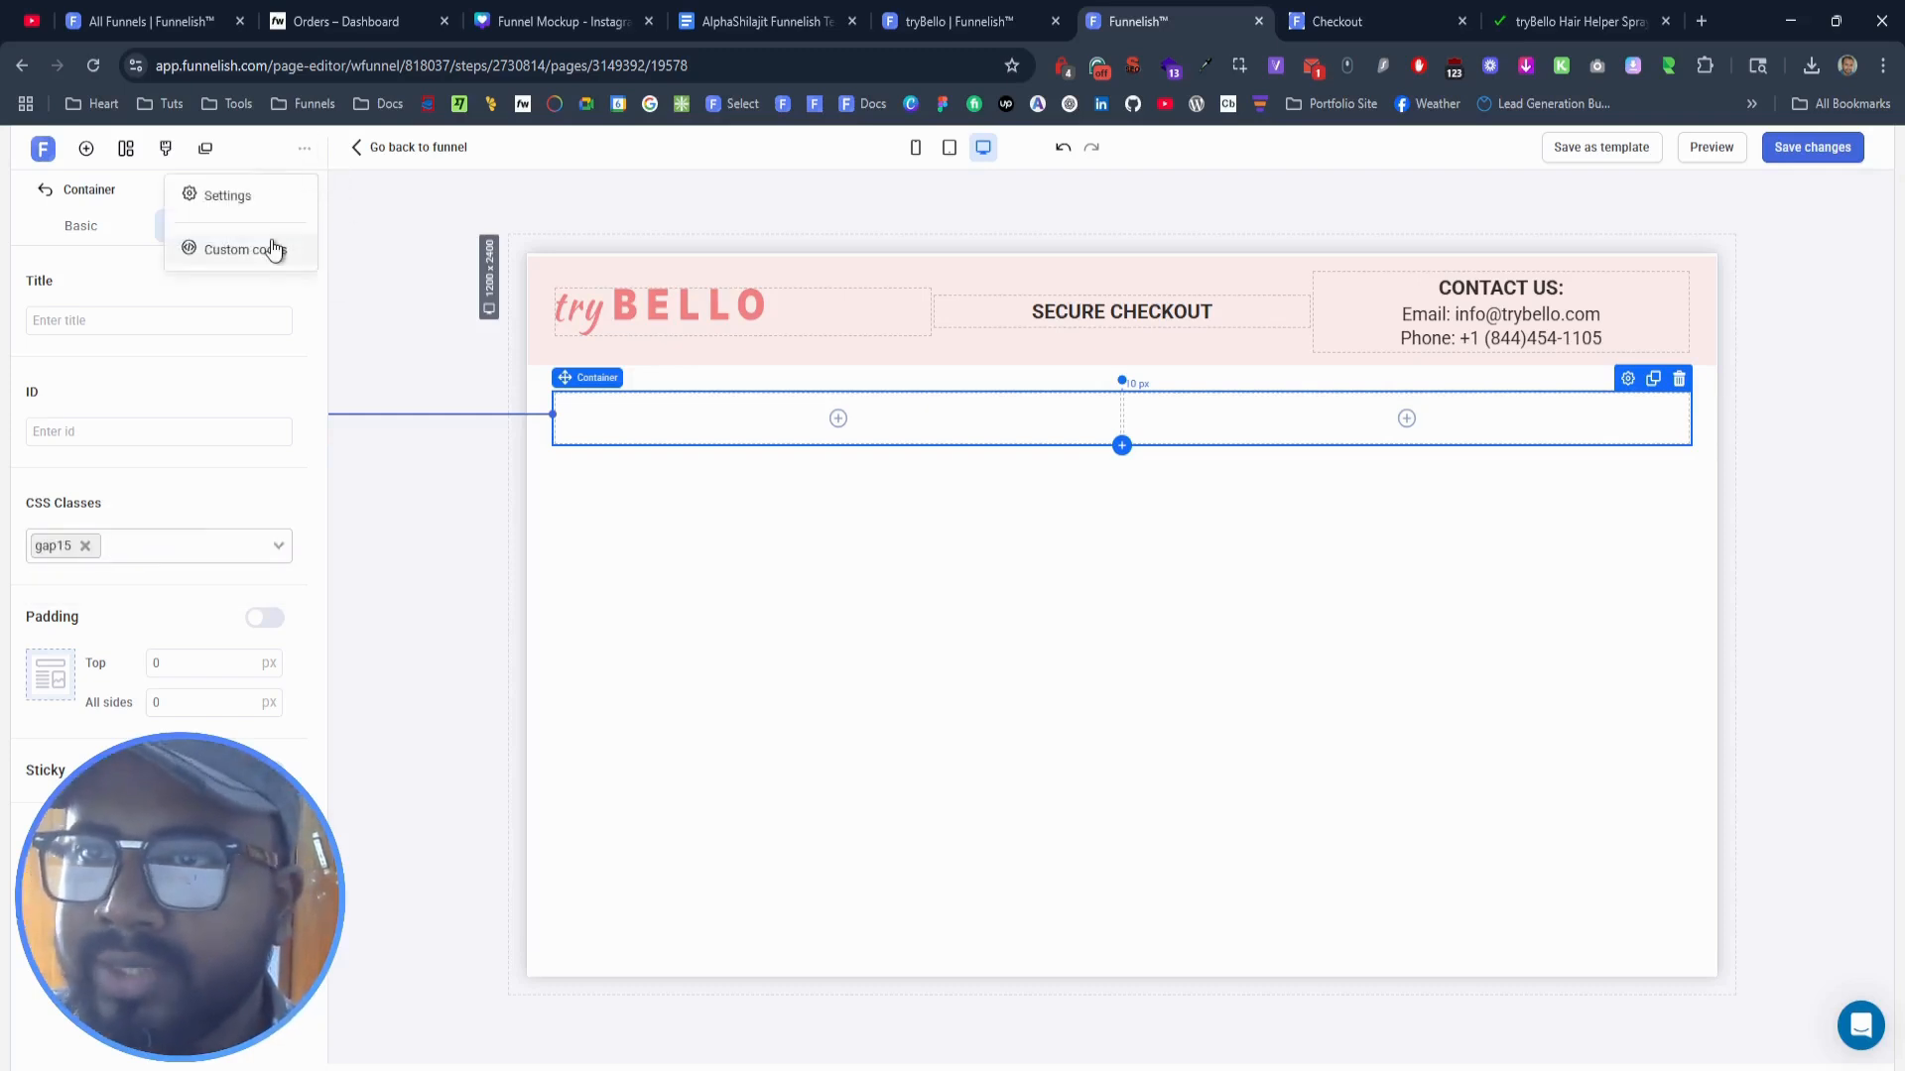
left_click(272, 247)
key("ctrl+a")
key("BackSpace")
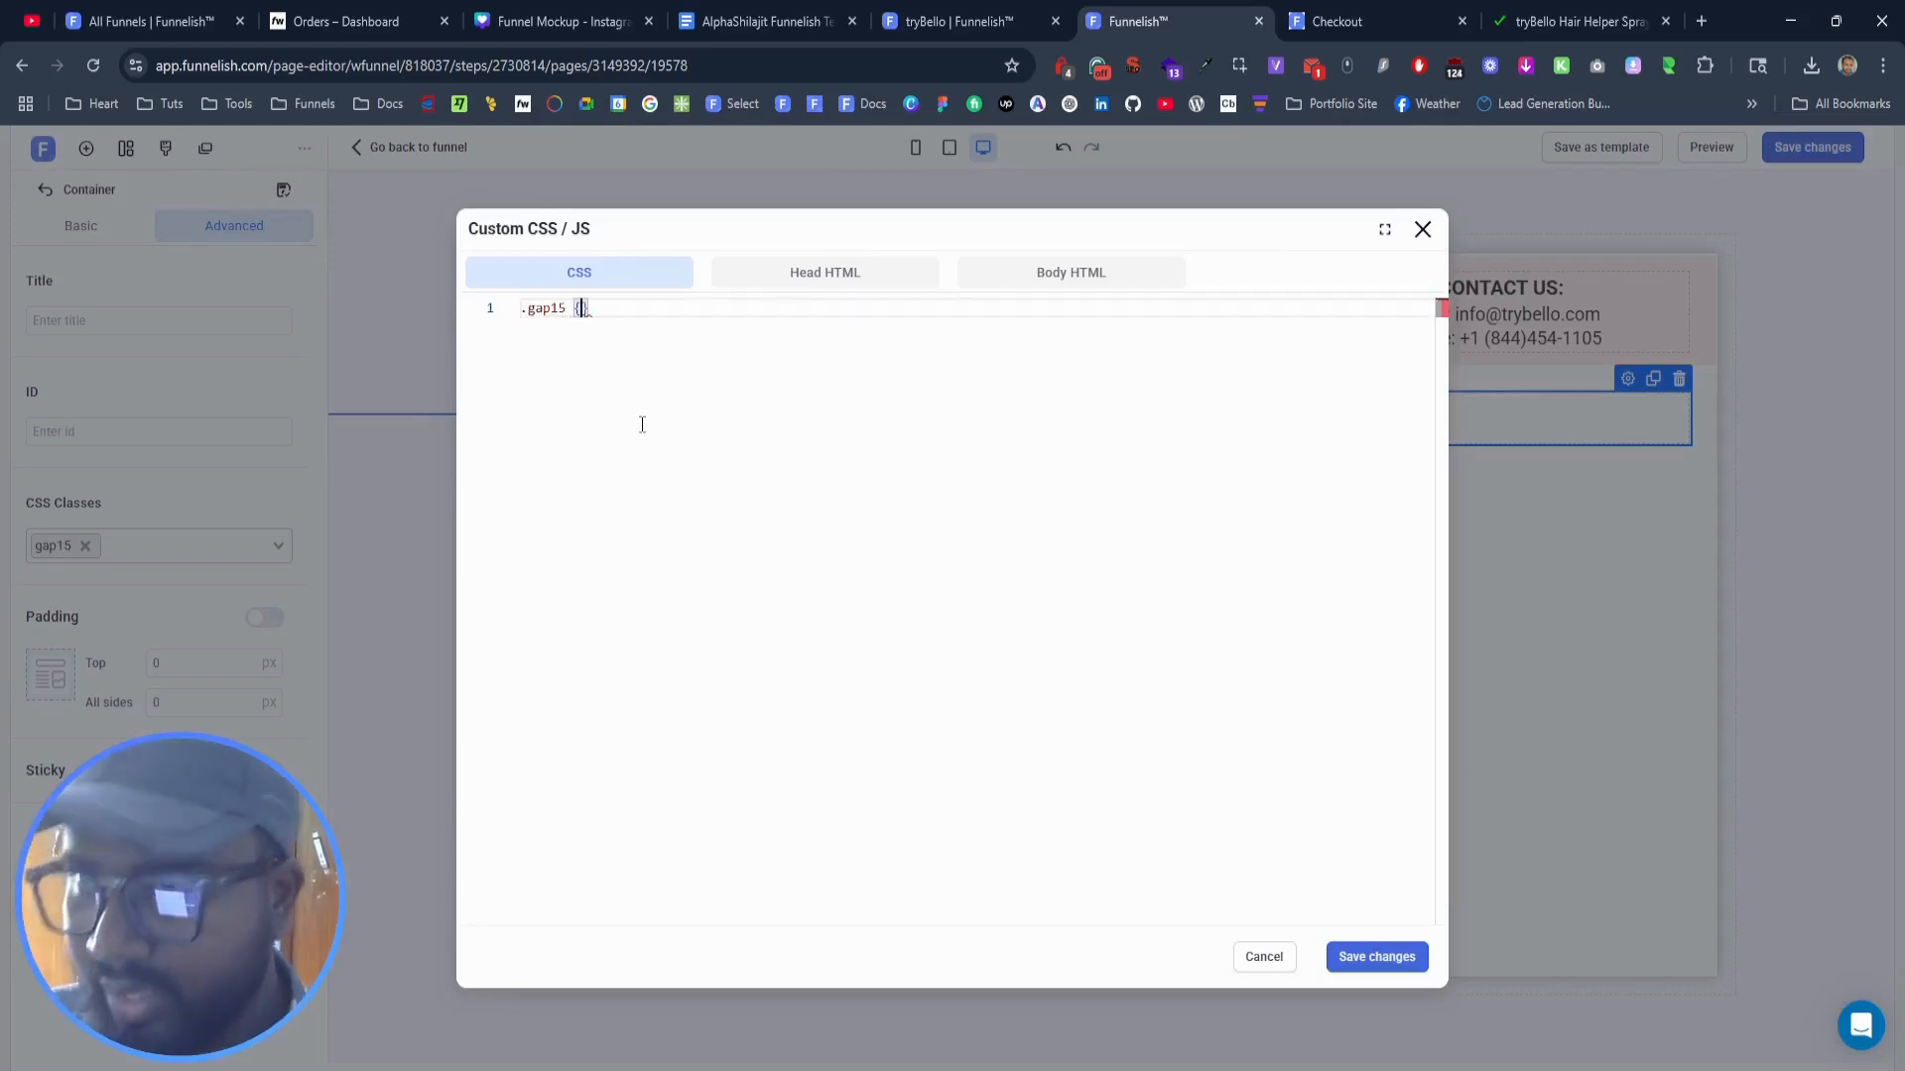
type(".gap15 {")
key("Return")
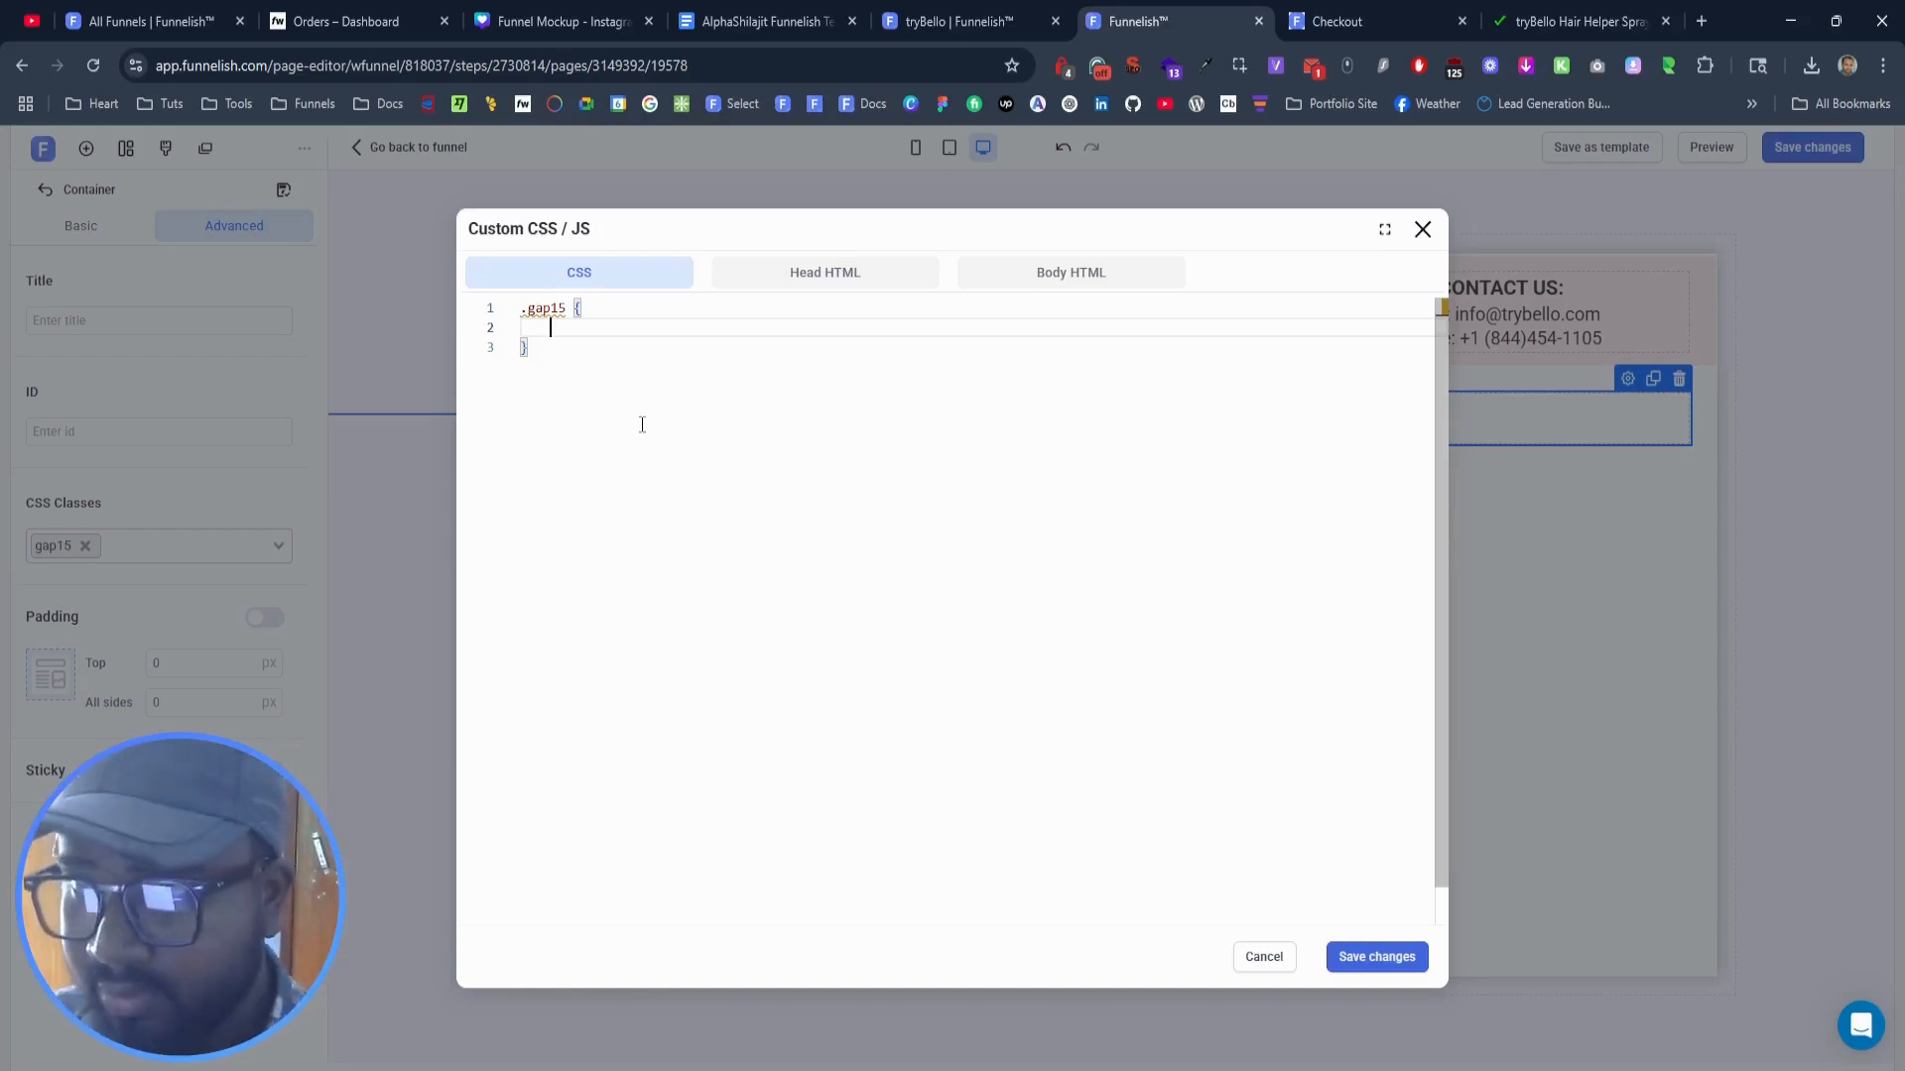
type("gap")
key("Return")
type("1")
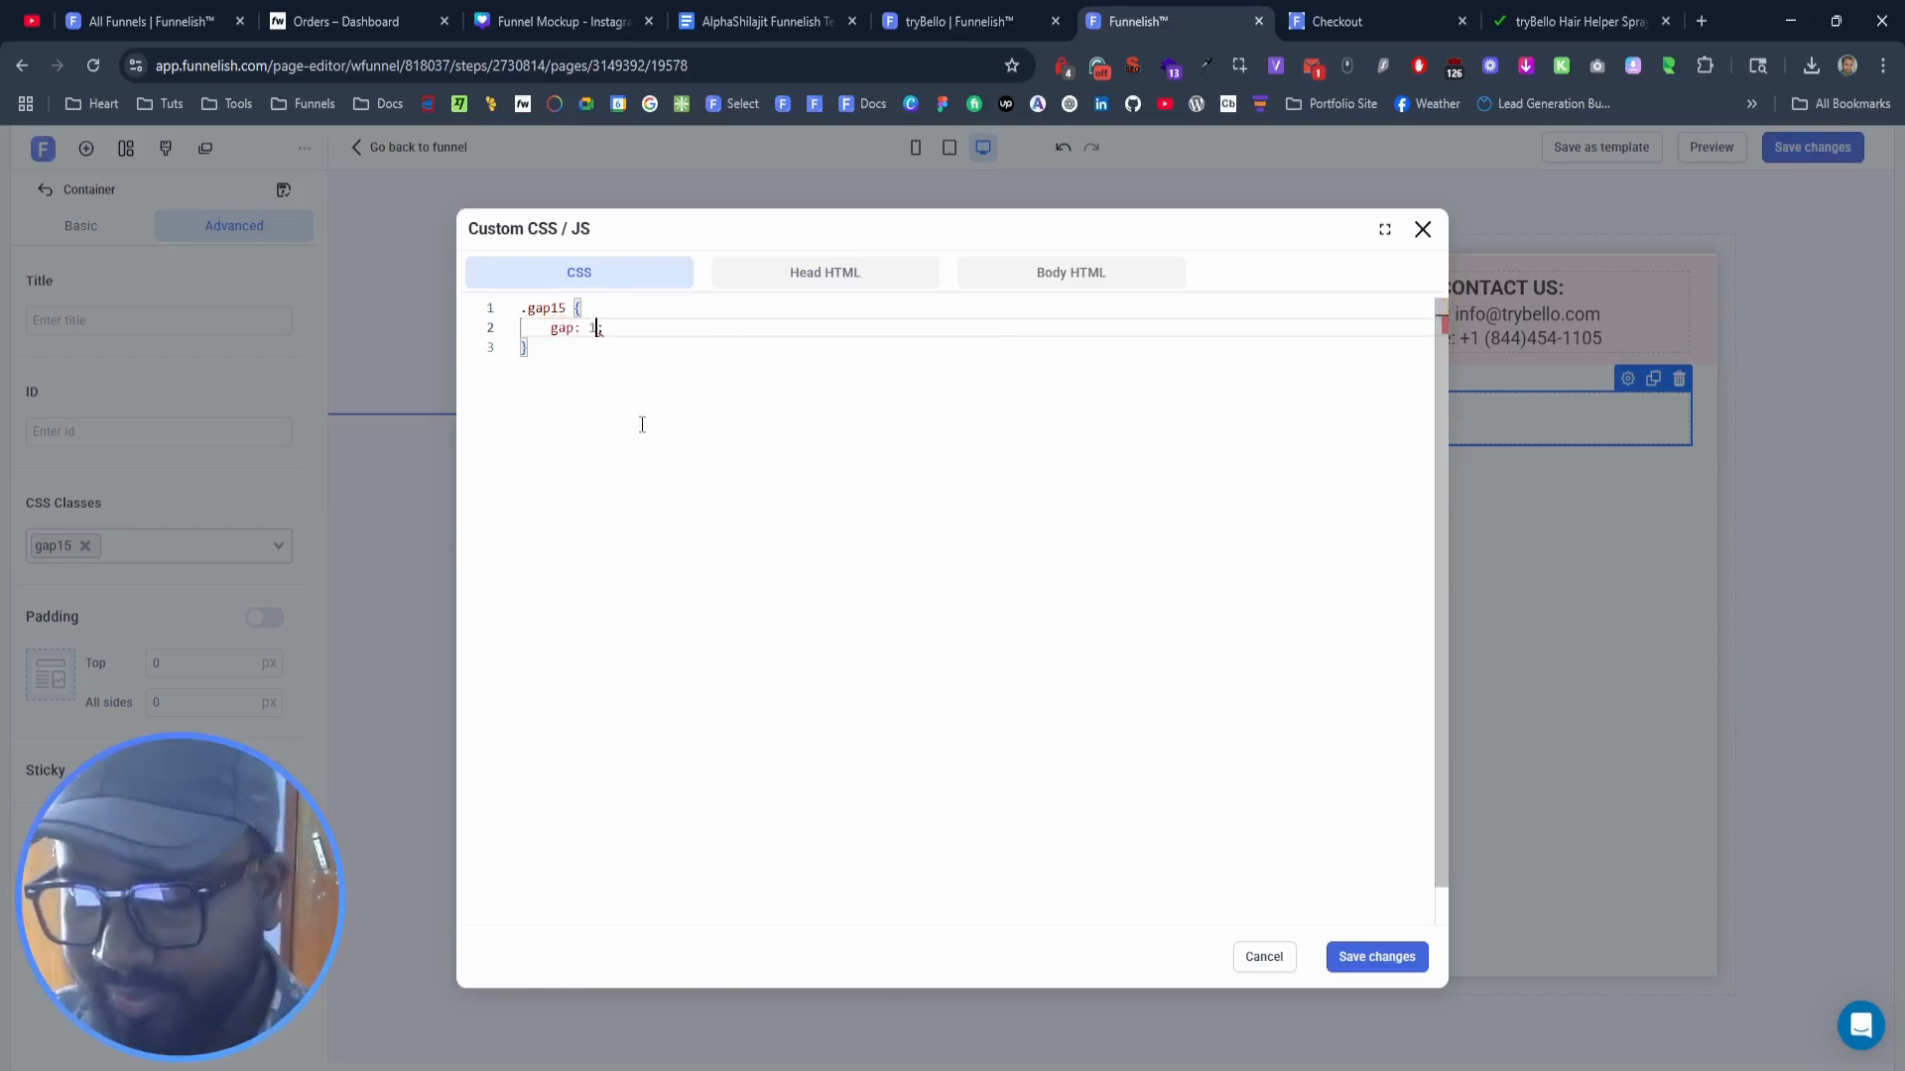
type("5px")
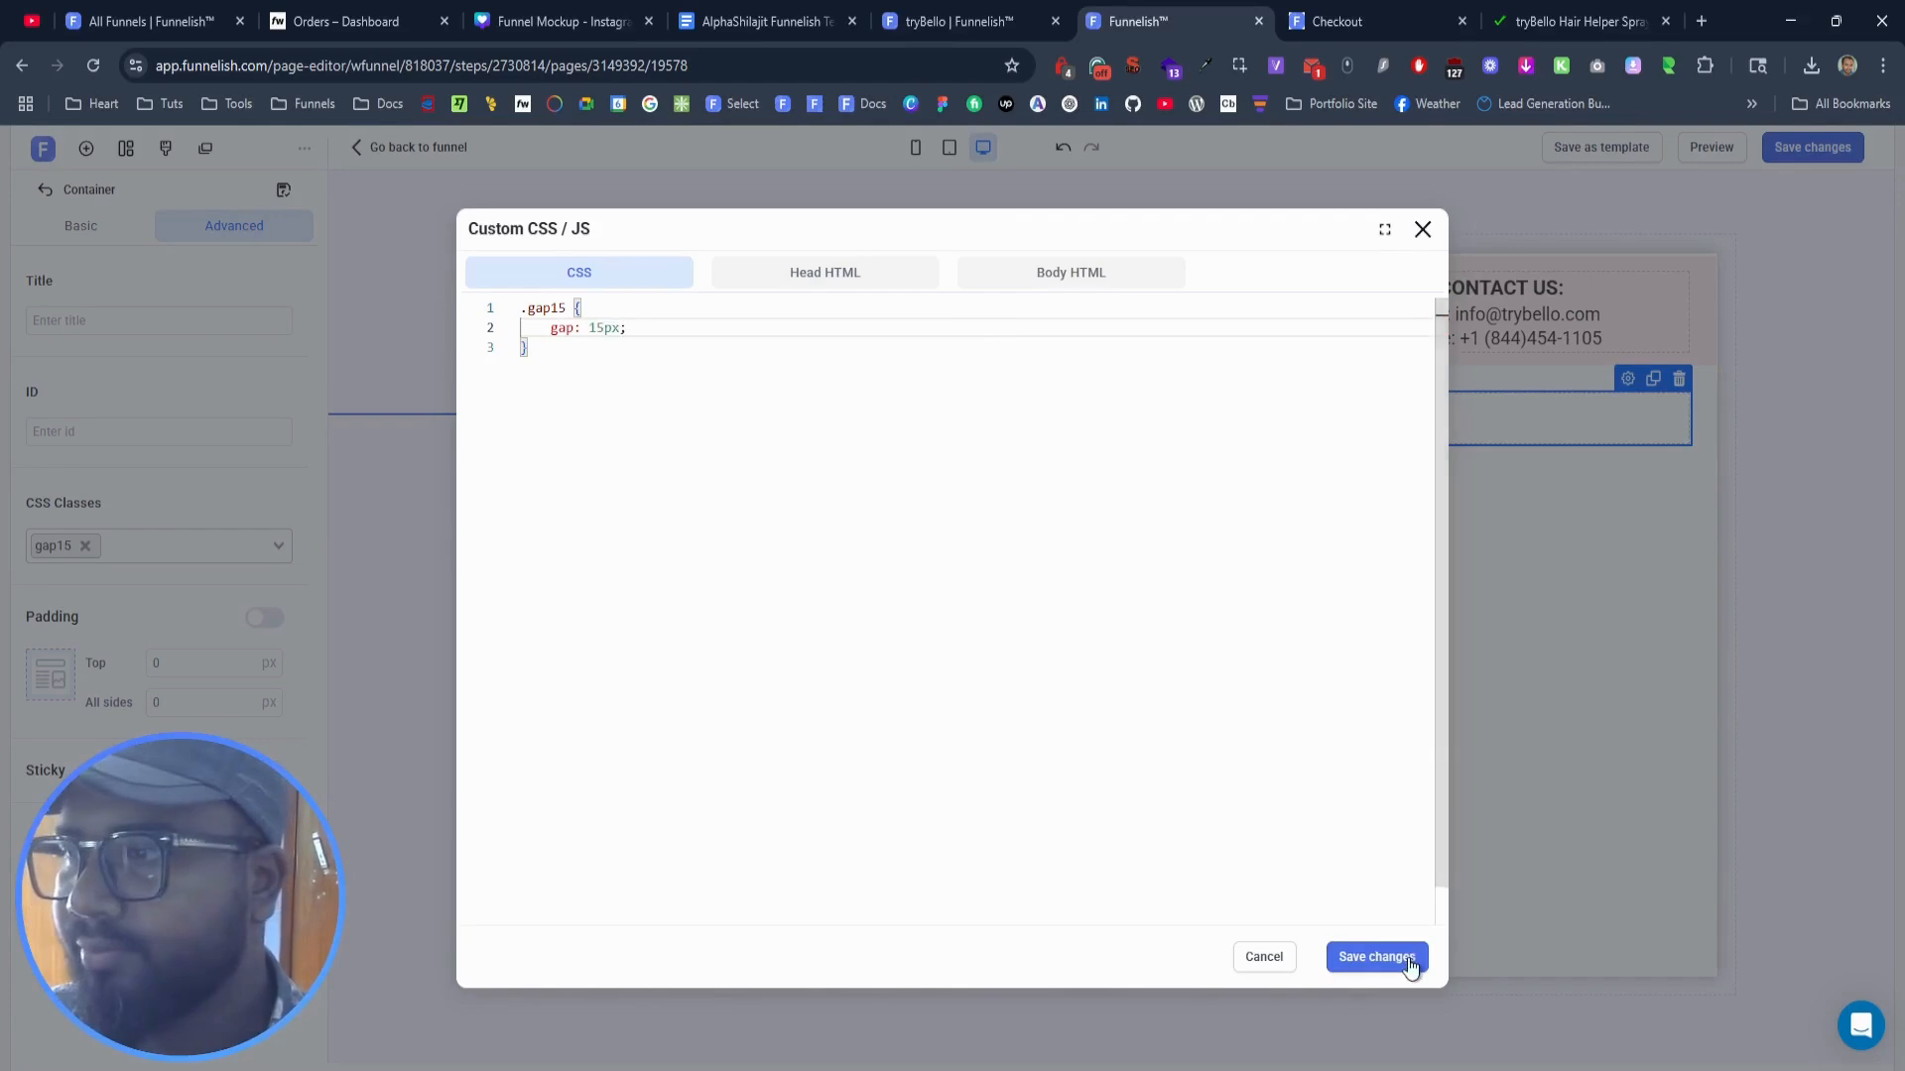
left_click(1411, 964)
left_click(1788, 144)
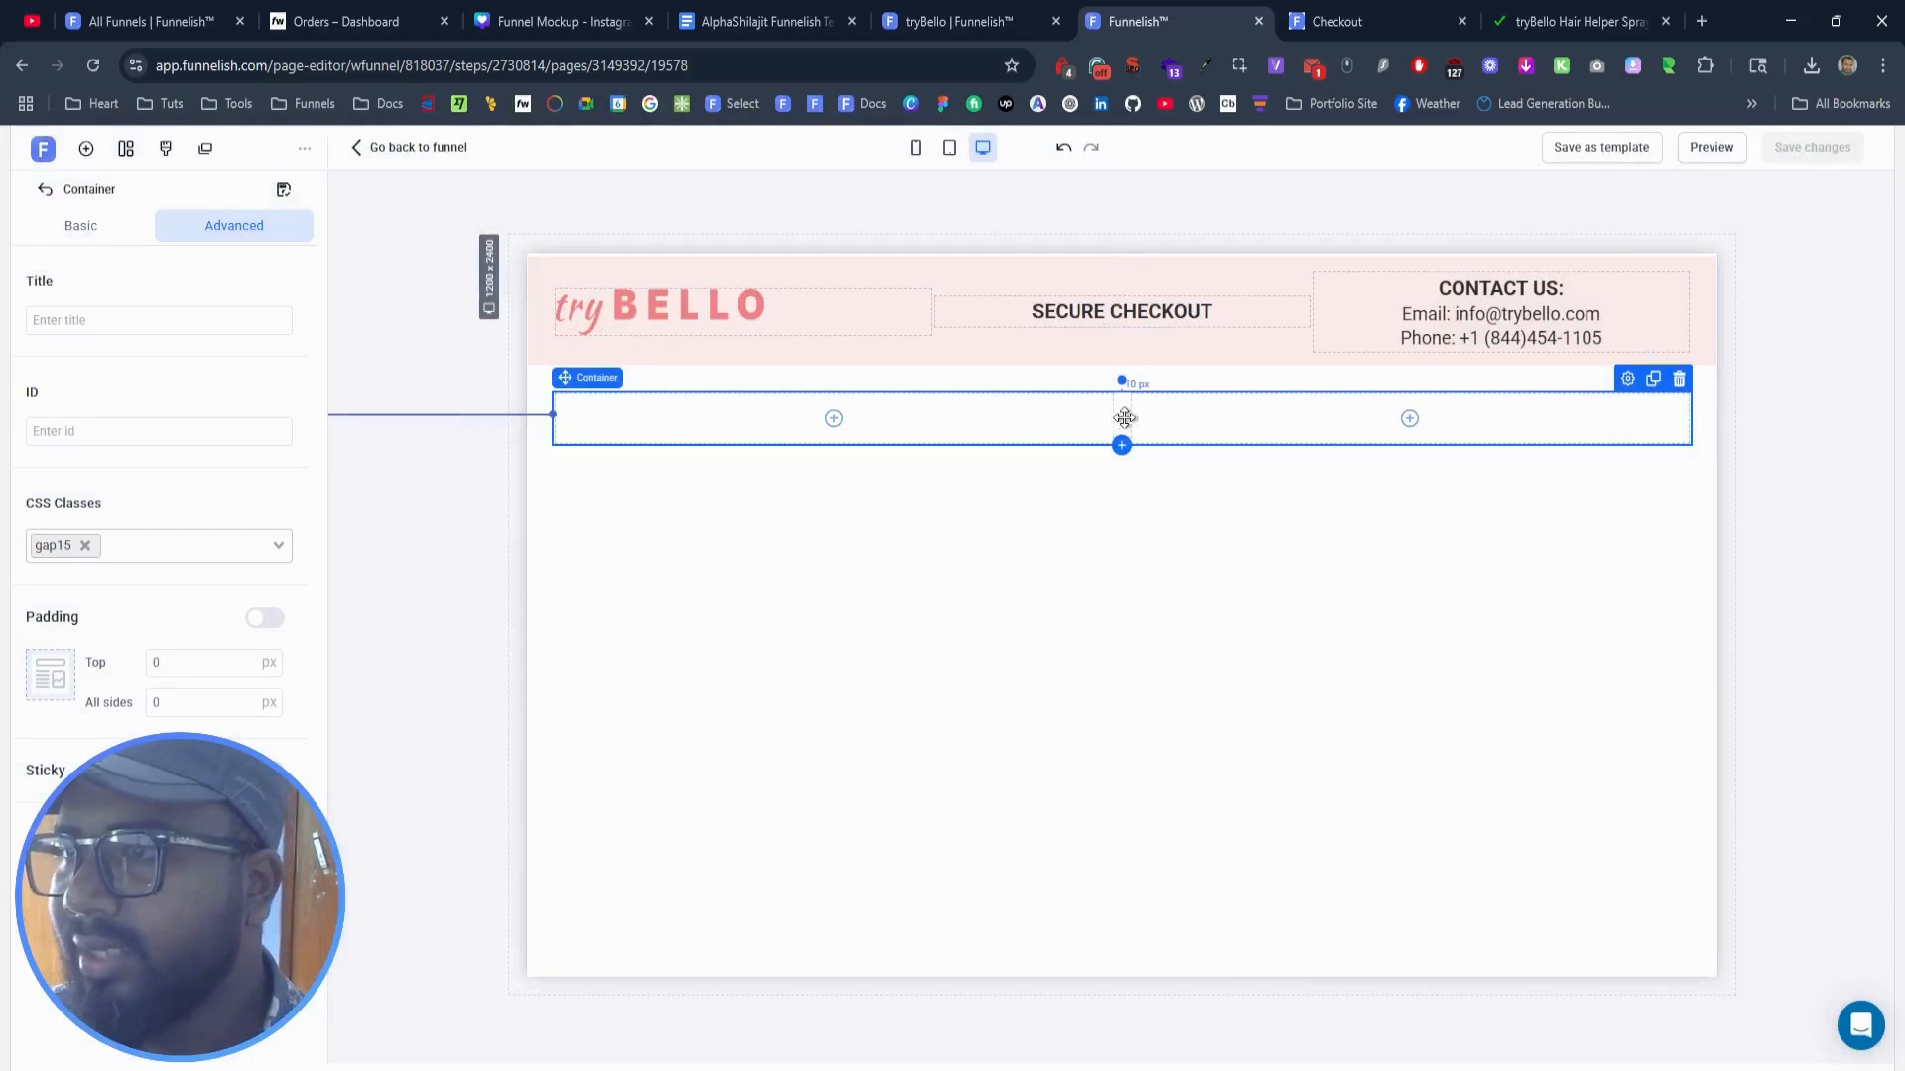
Step: Check the reference form's outer frame and set the two-box container's shadow colour to black (#000000)
left_click(78, 226)
scroll(153, 683, "down", 2)
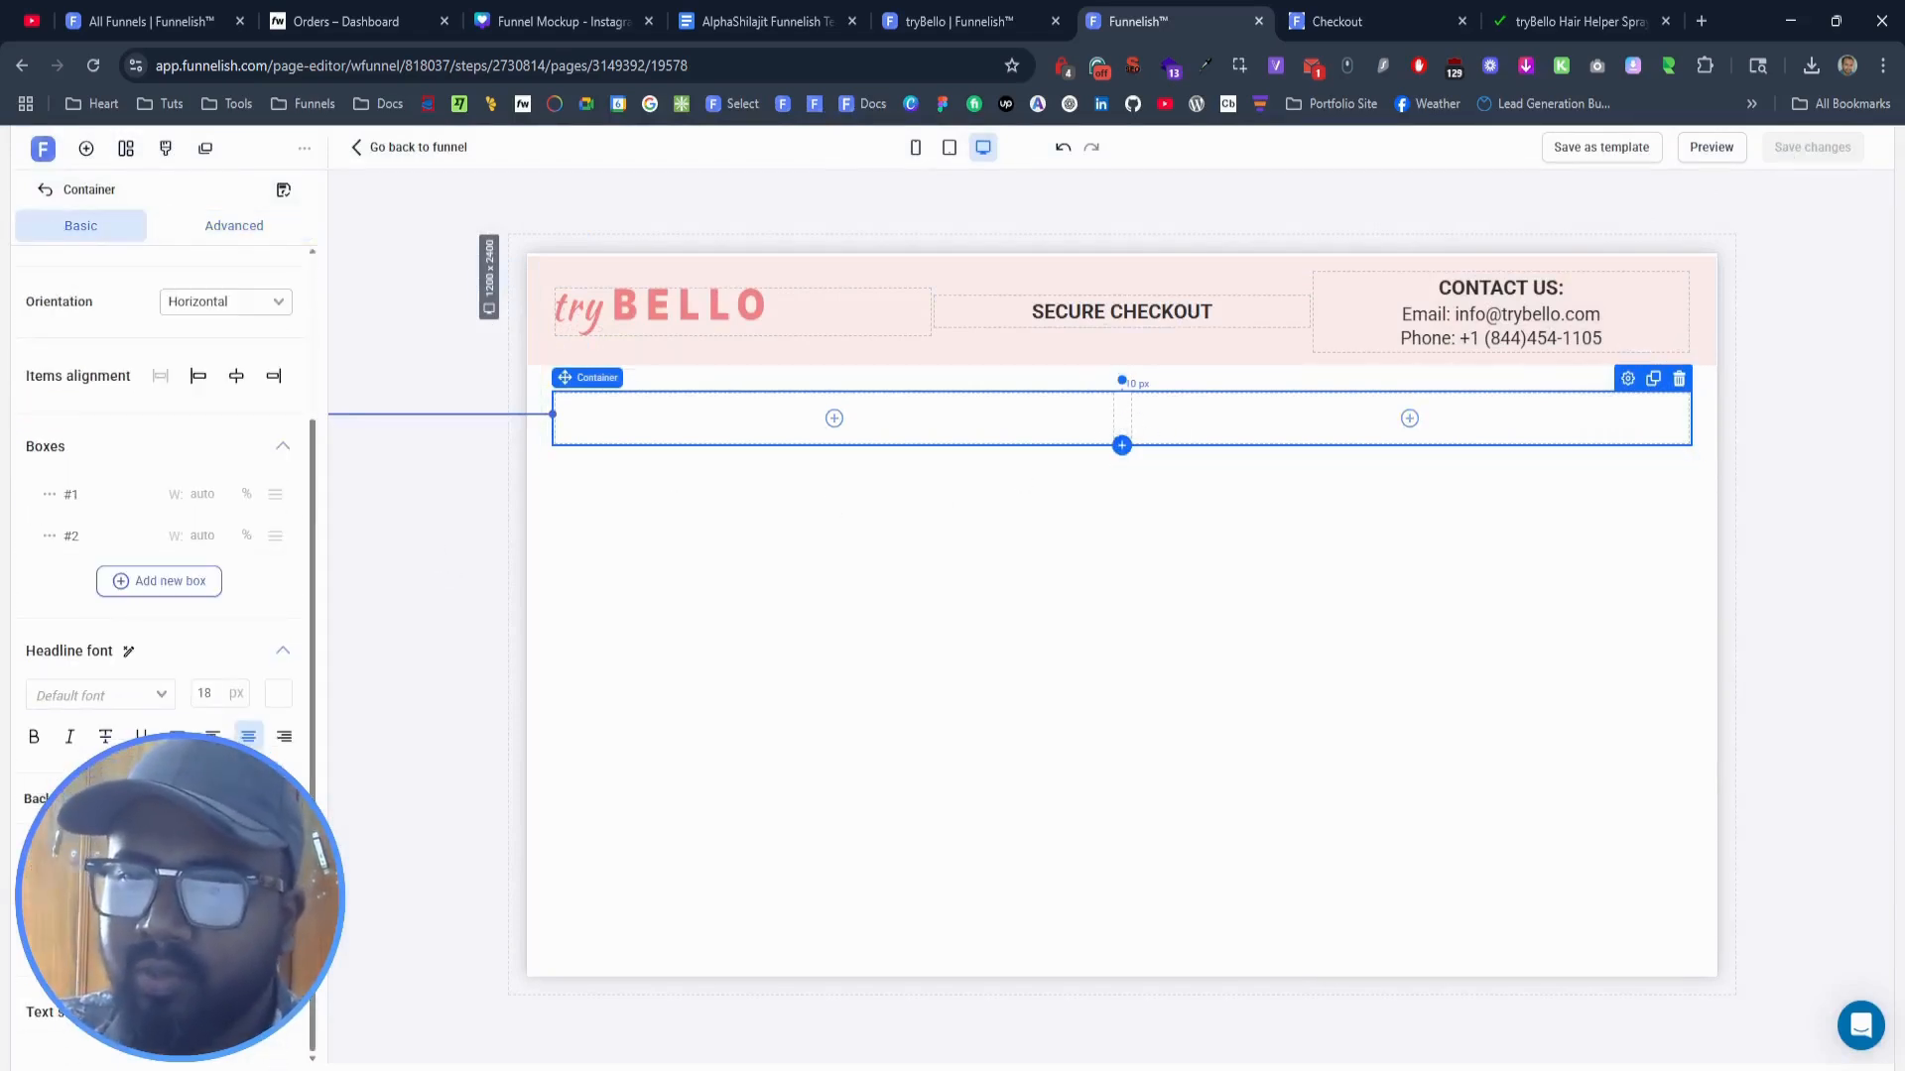
scroll(159, 556, "down", 1)
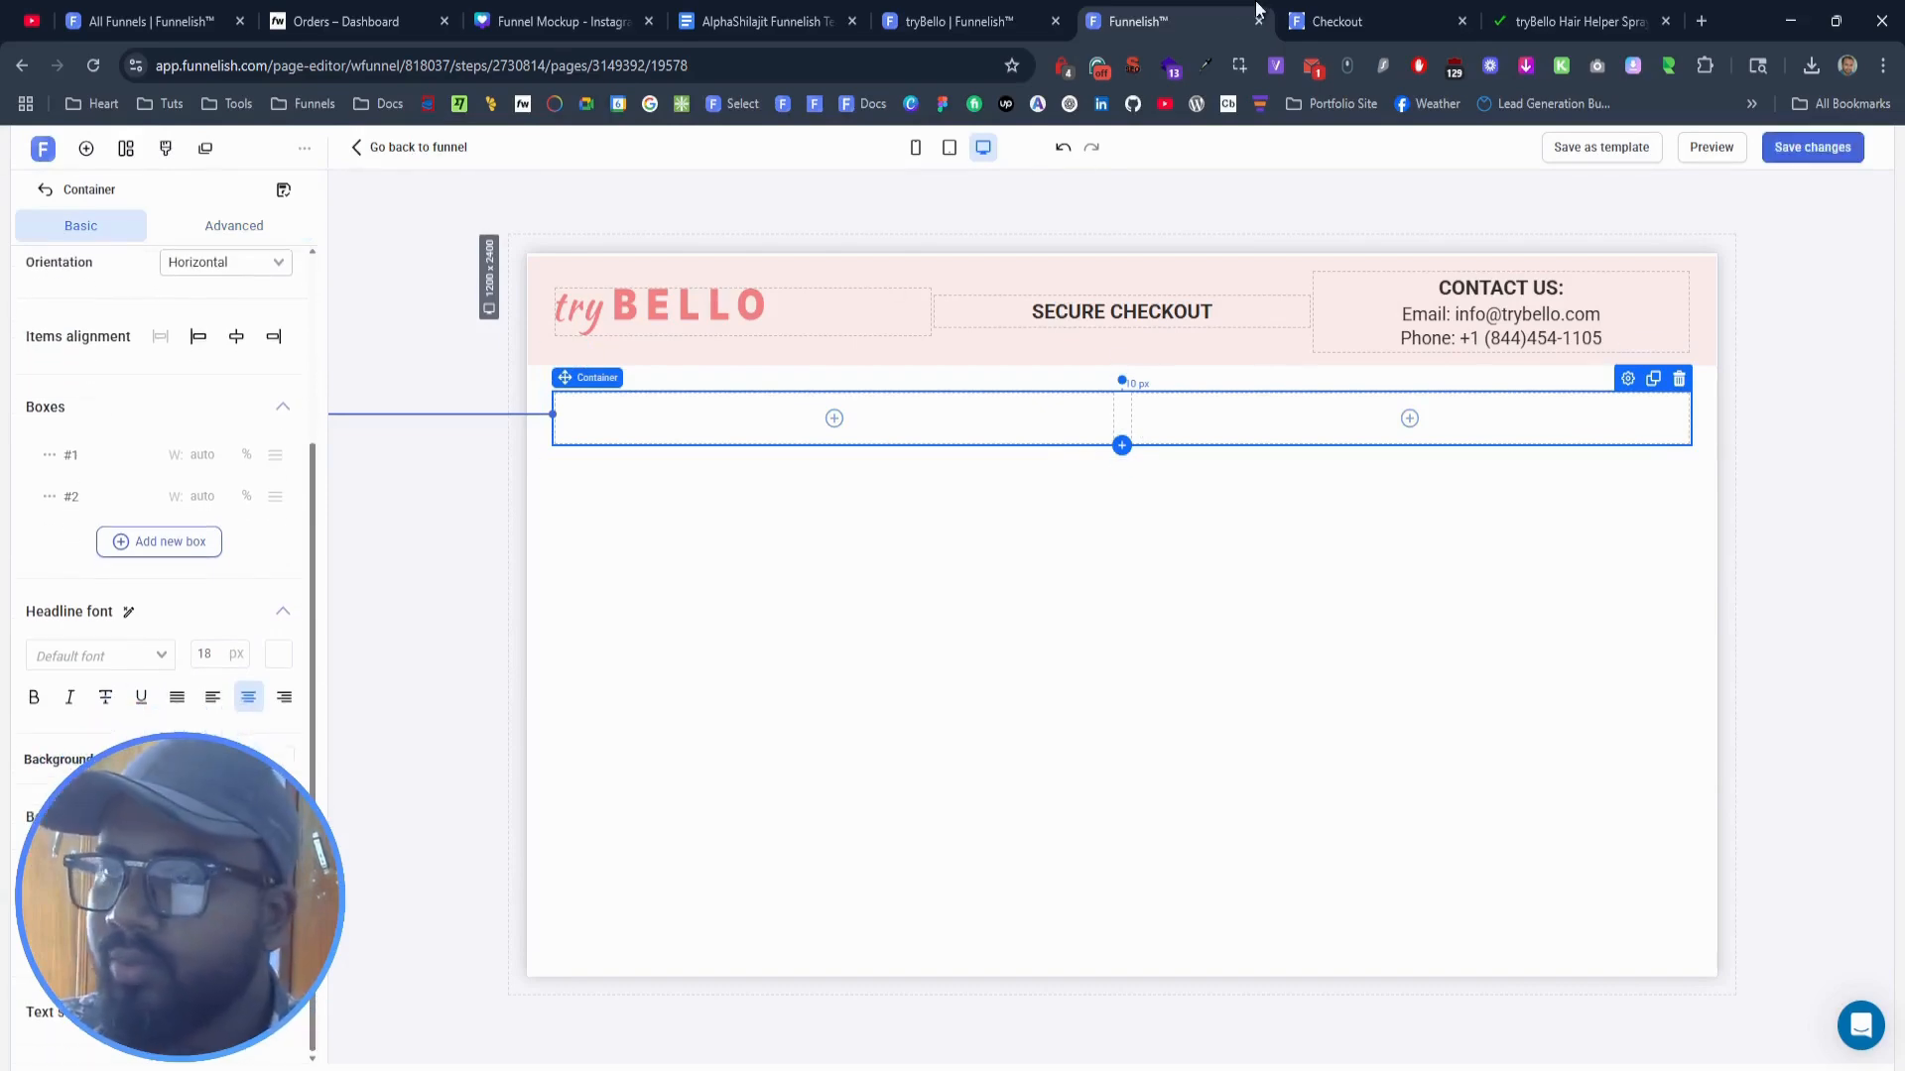
left_click(1379, 16)
left_click(1518, 21)
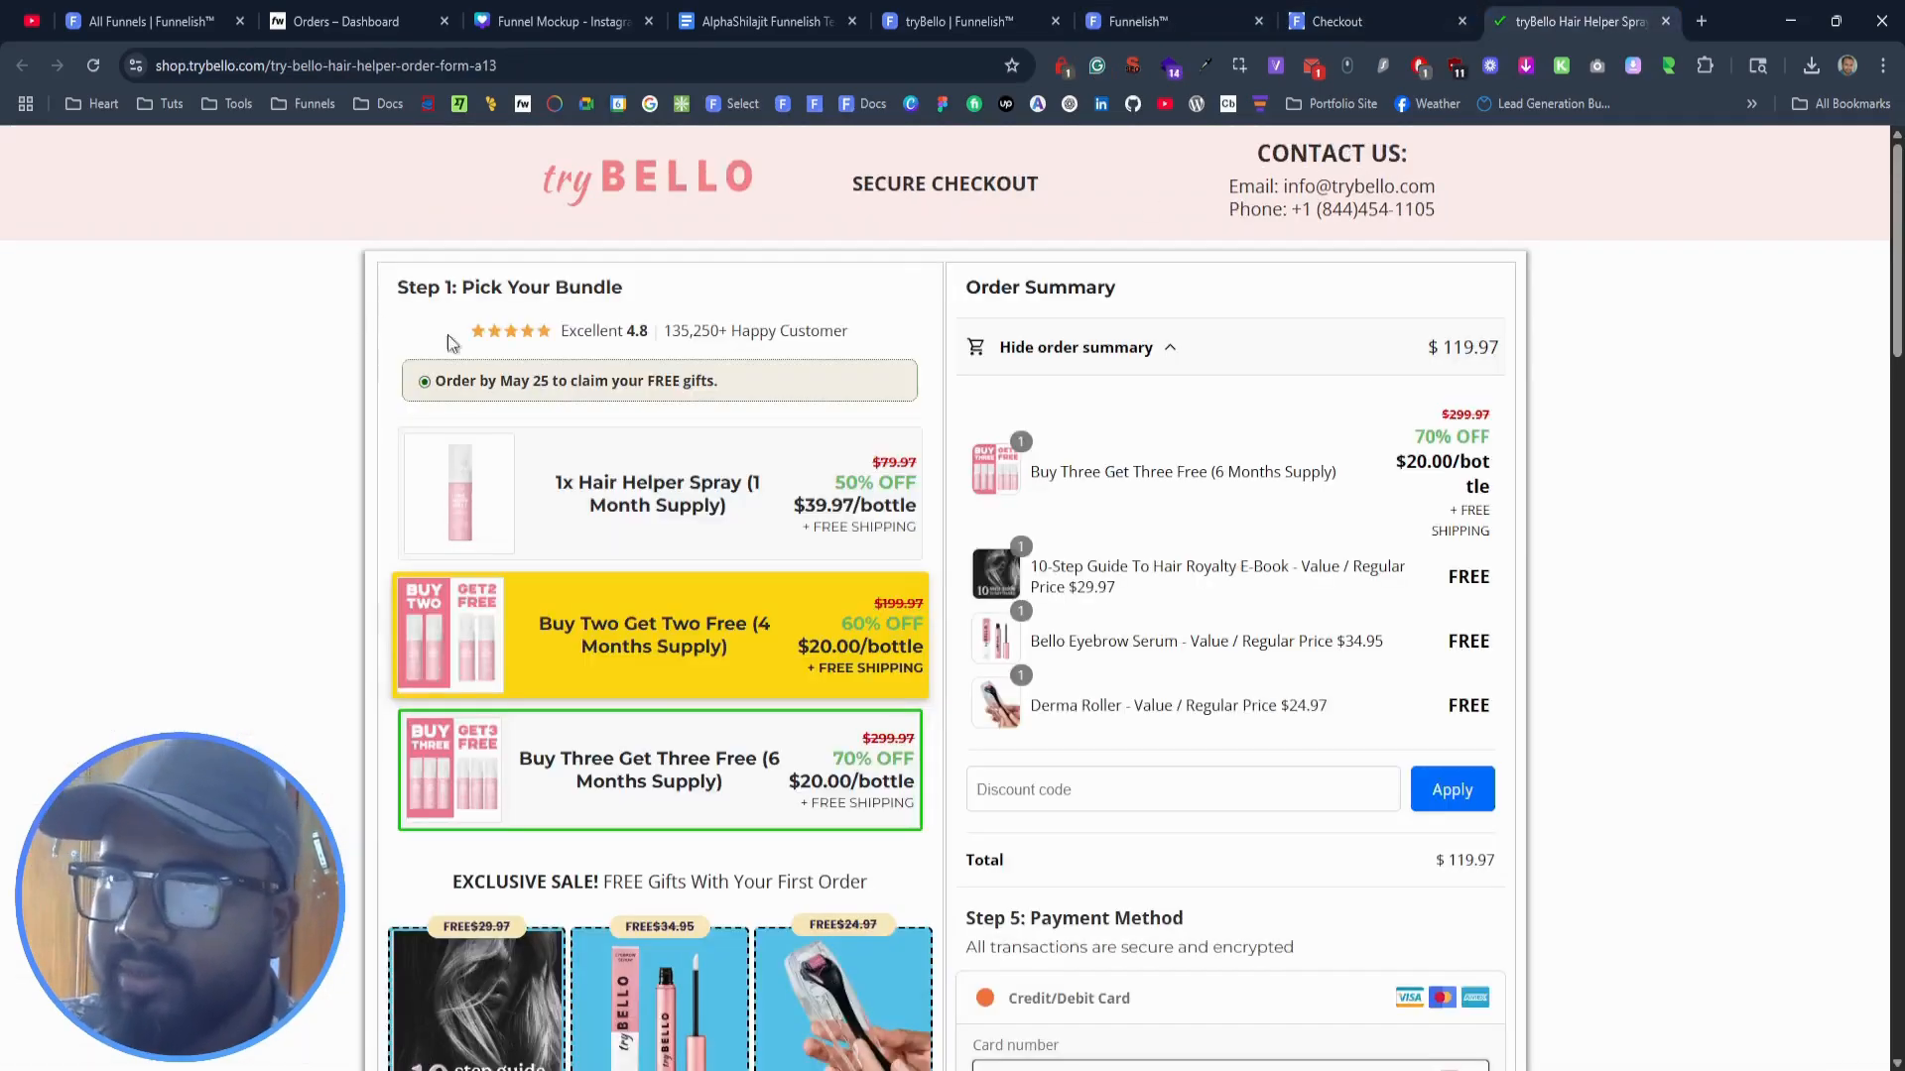
key("ctrl+shift+Tab")
key("ctrl+shift+Tab")
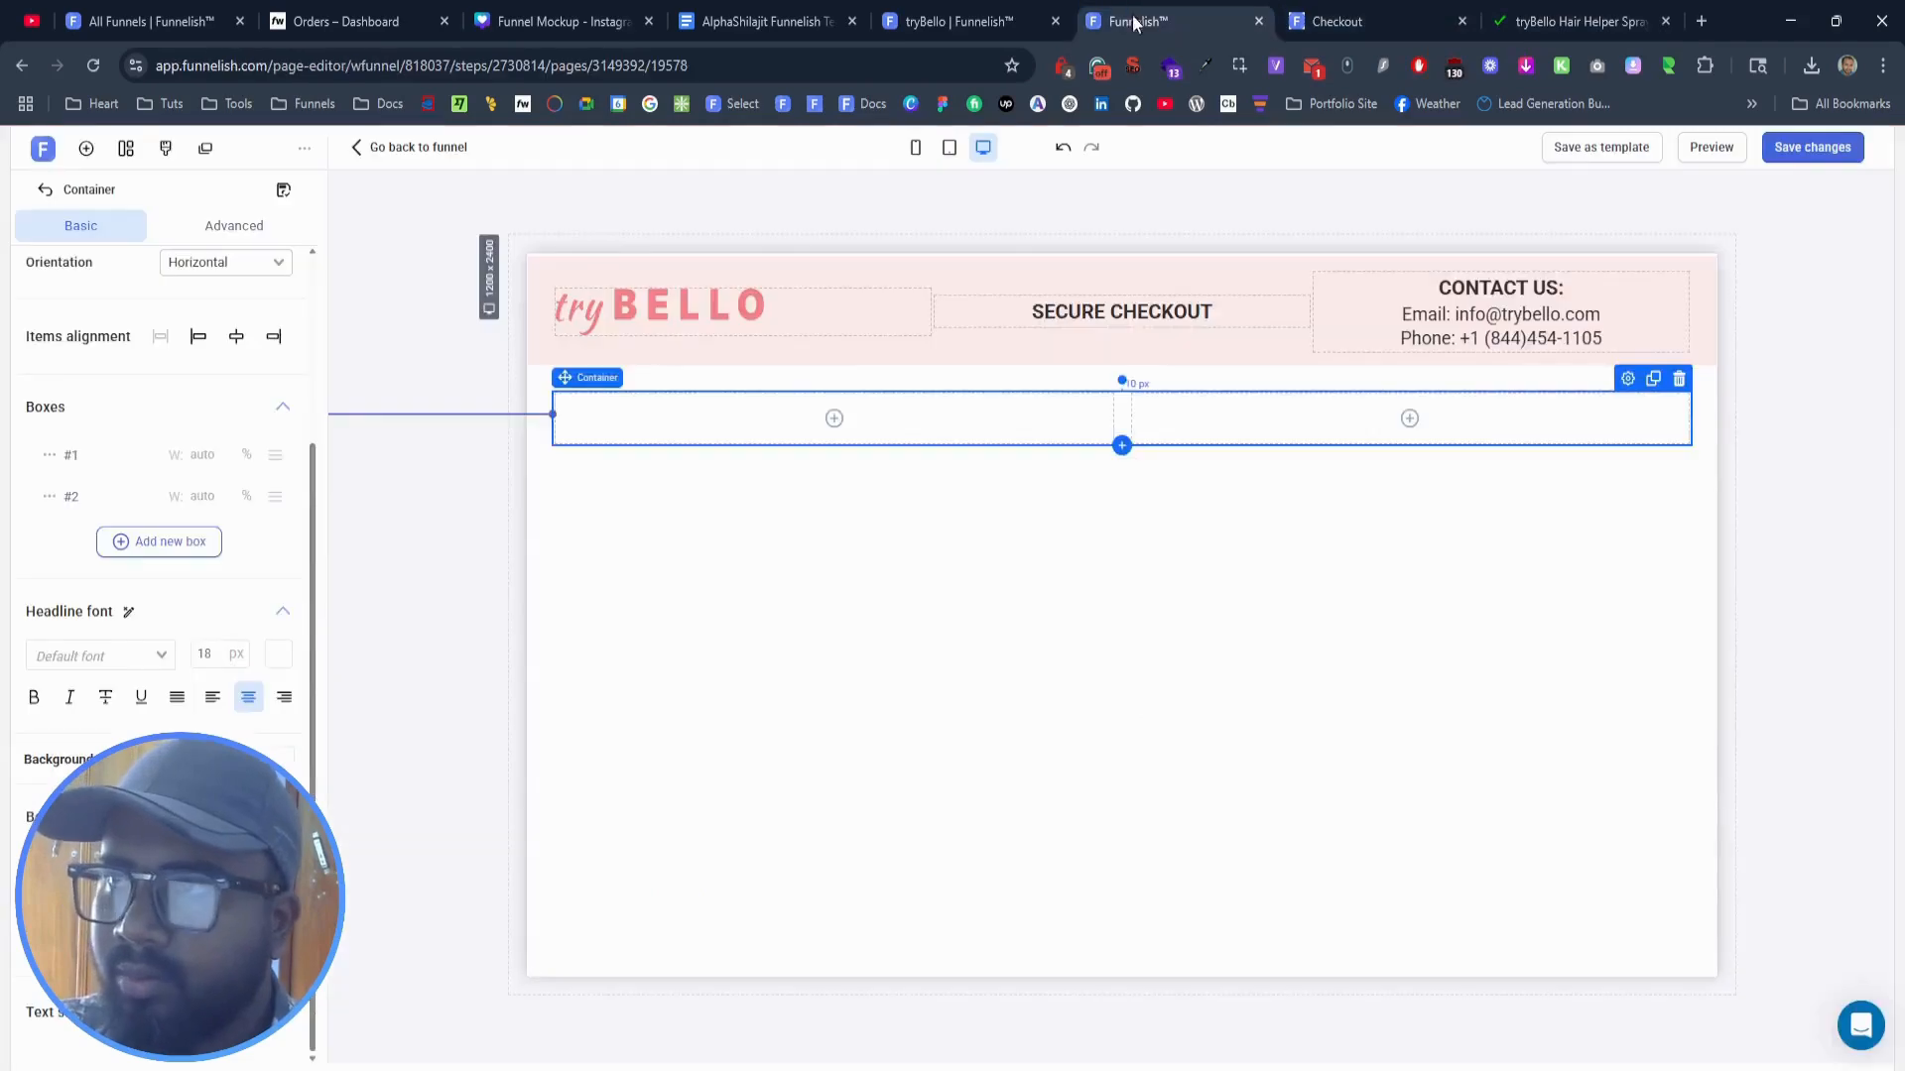
left_click(178, 936)
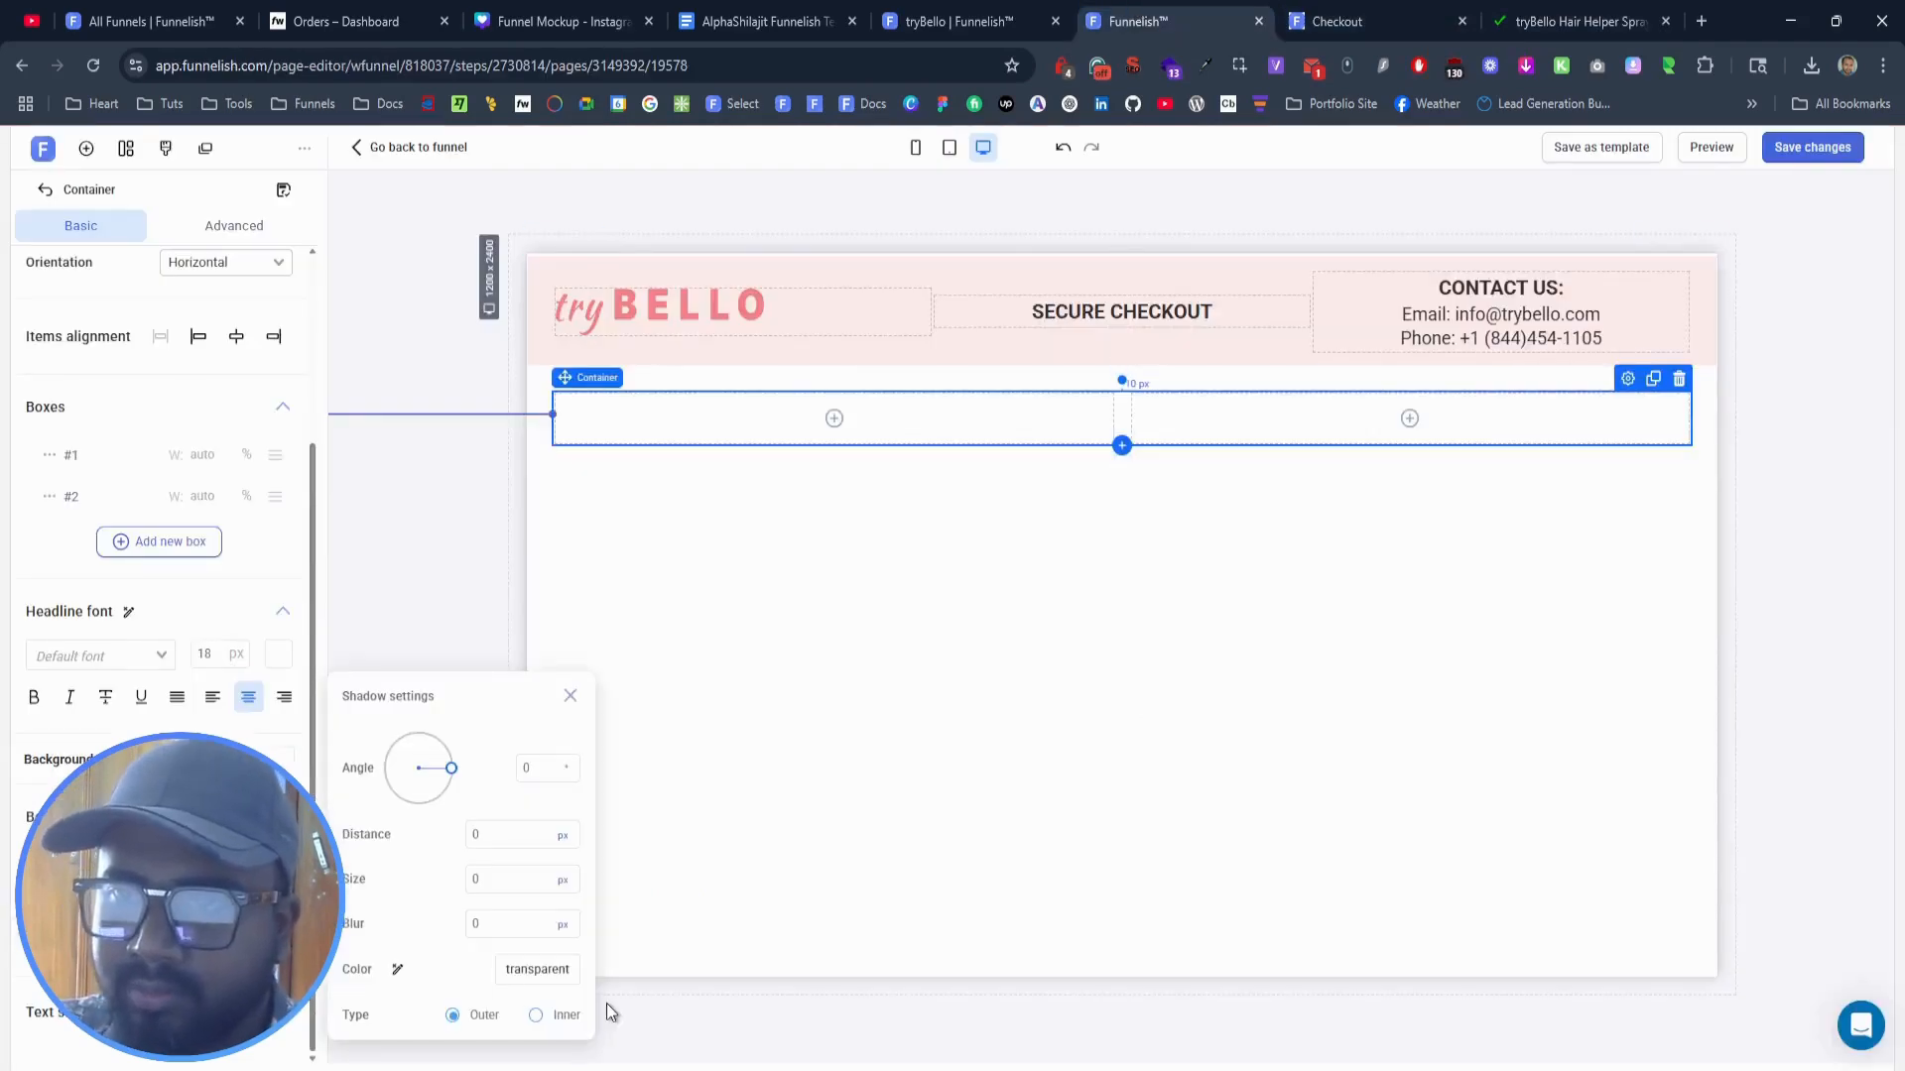
left_click(551, 971)
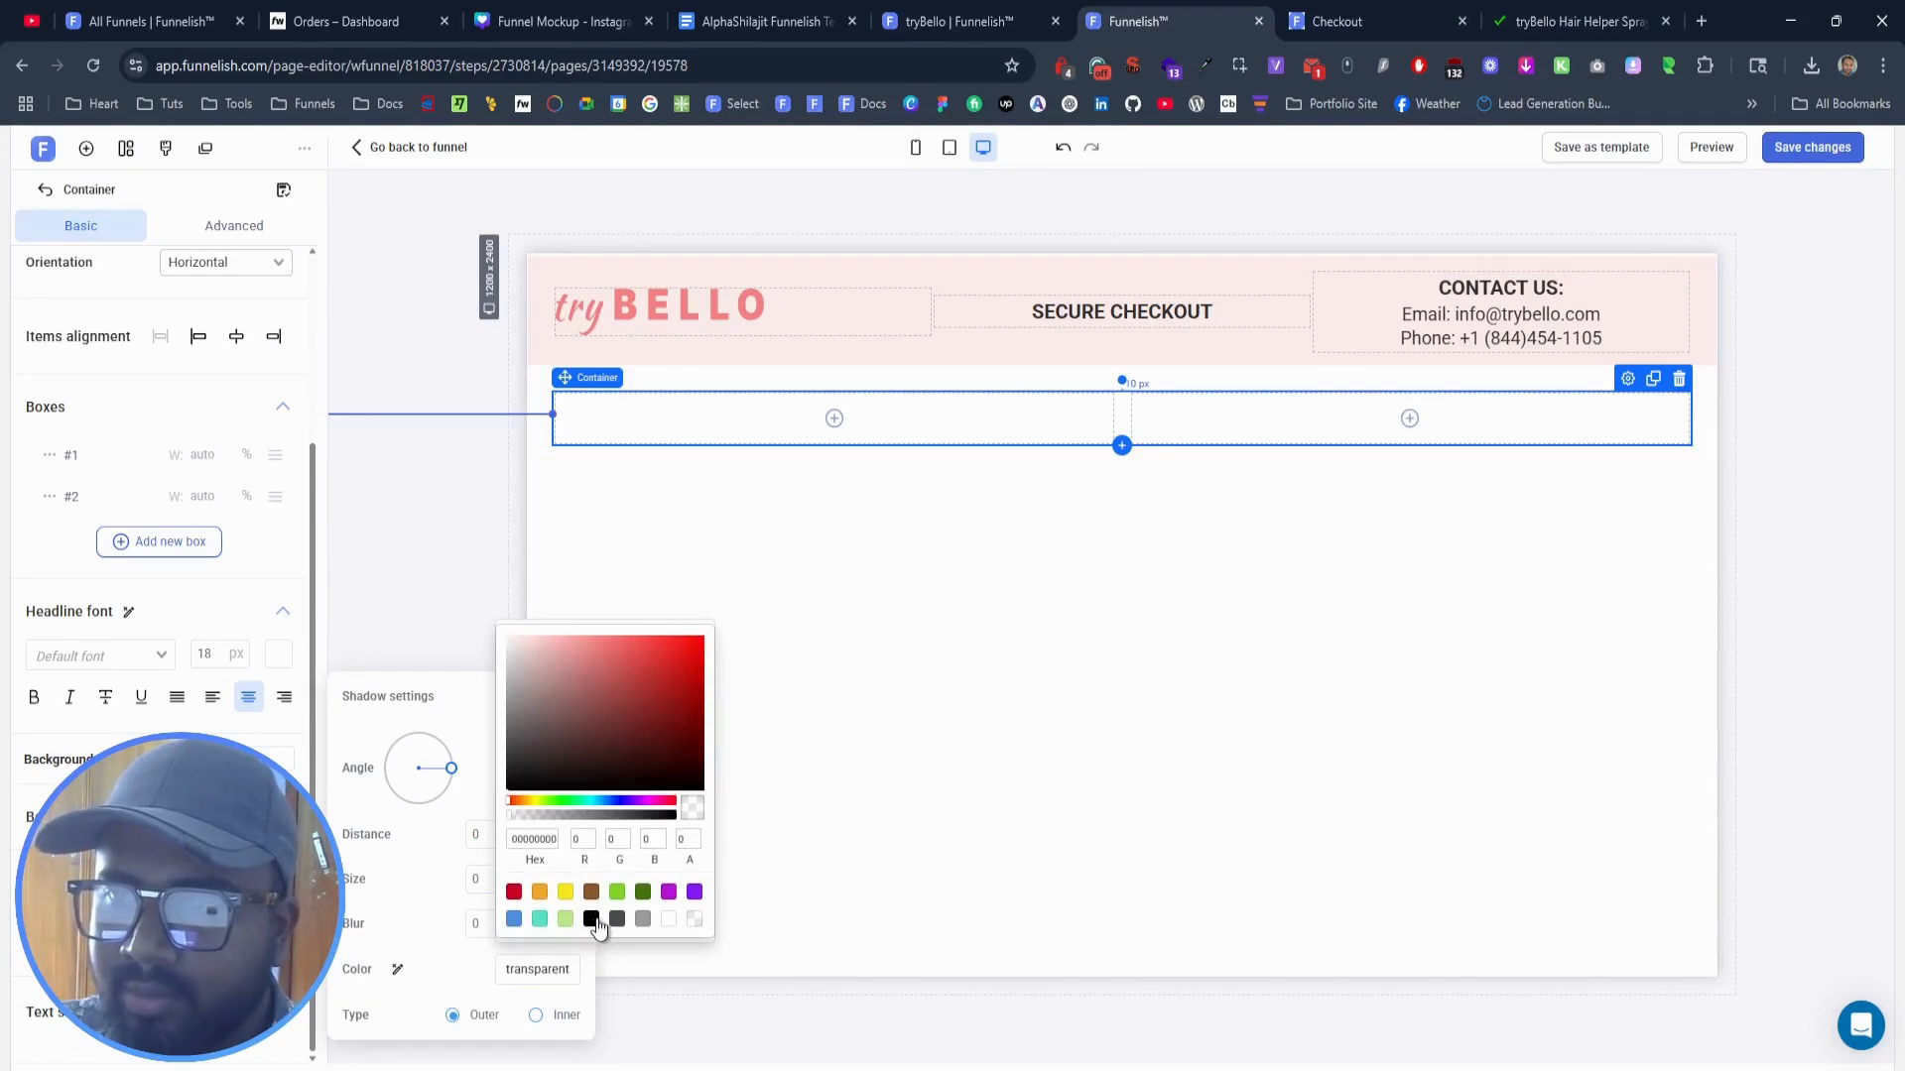
left_click(592, 919)
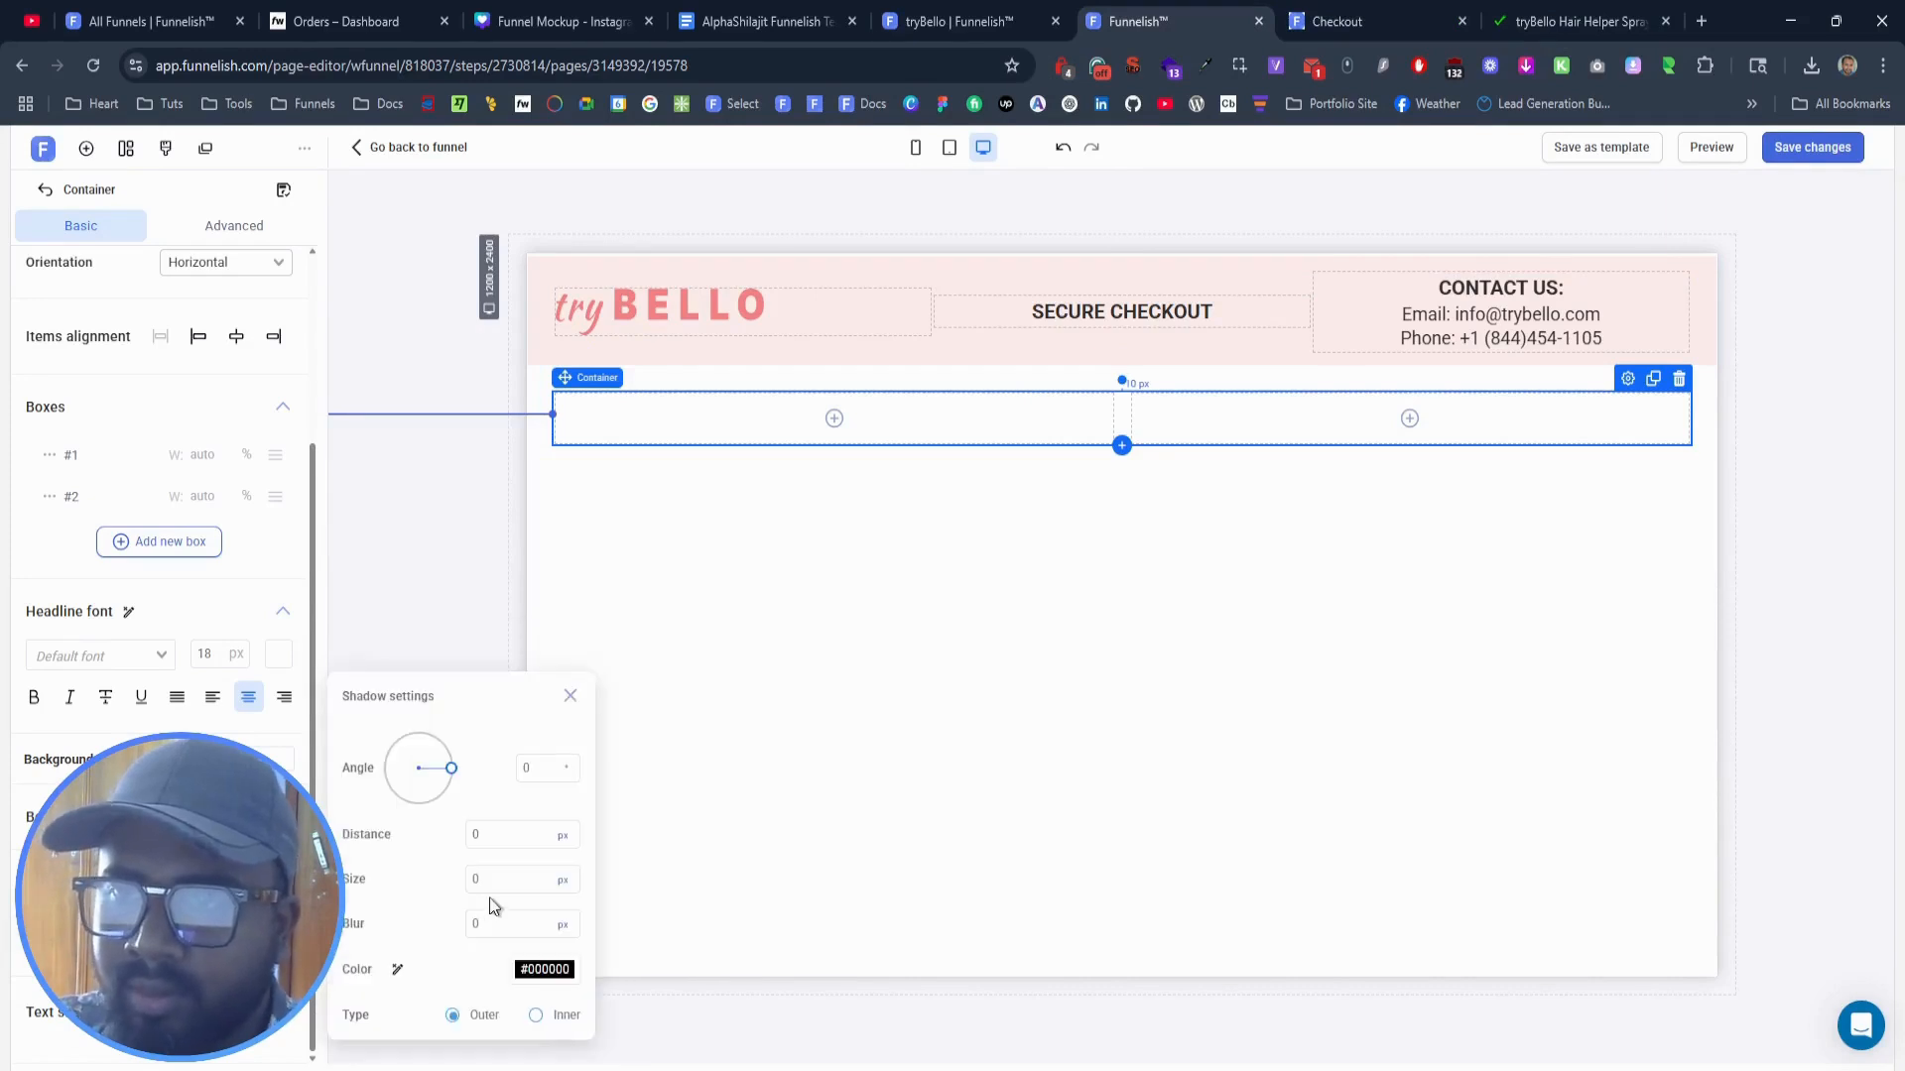
Step: Set the container shadow's size to 5 px and its blur to 15 px
left_click(495, 883)
type("4")
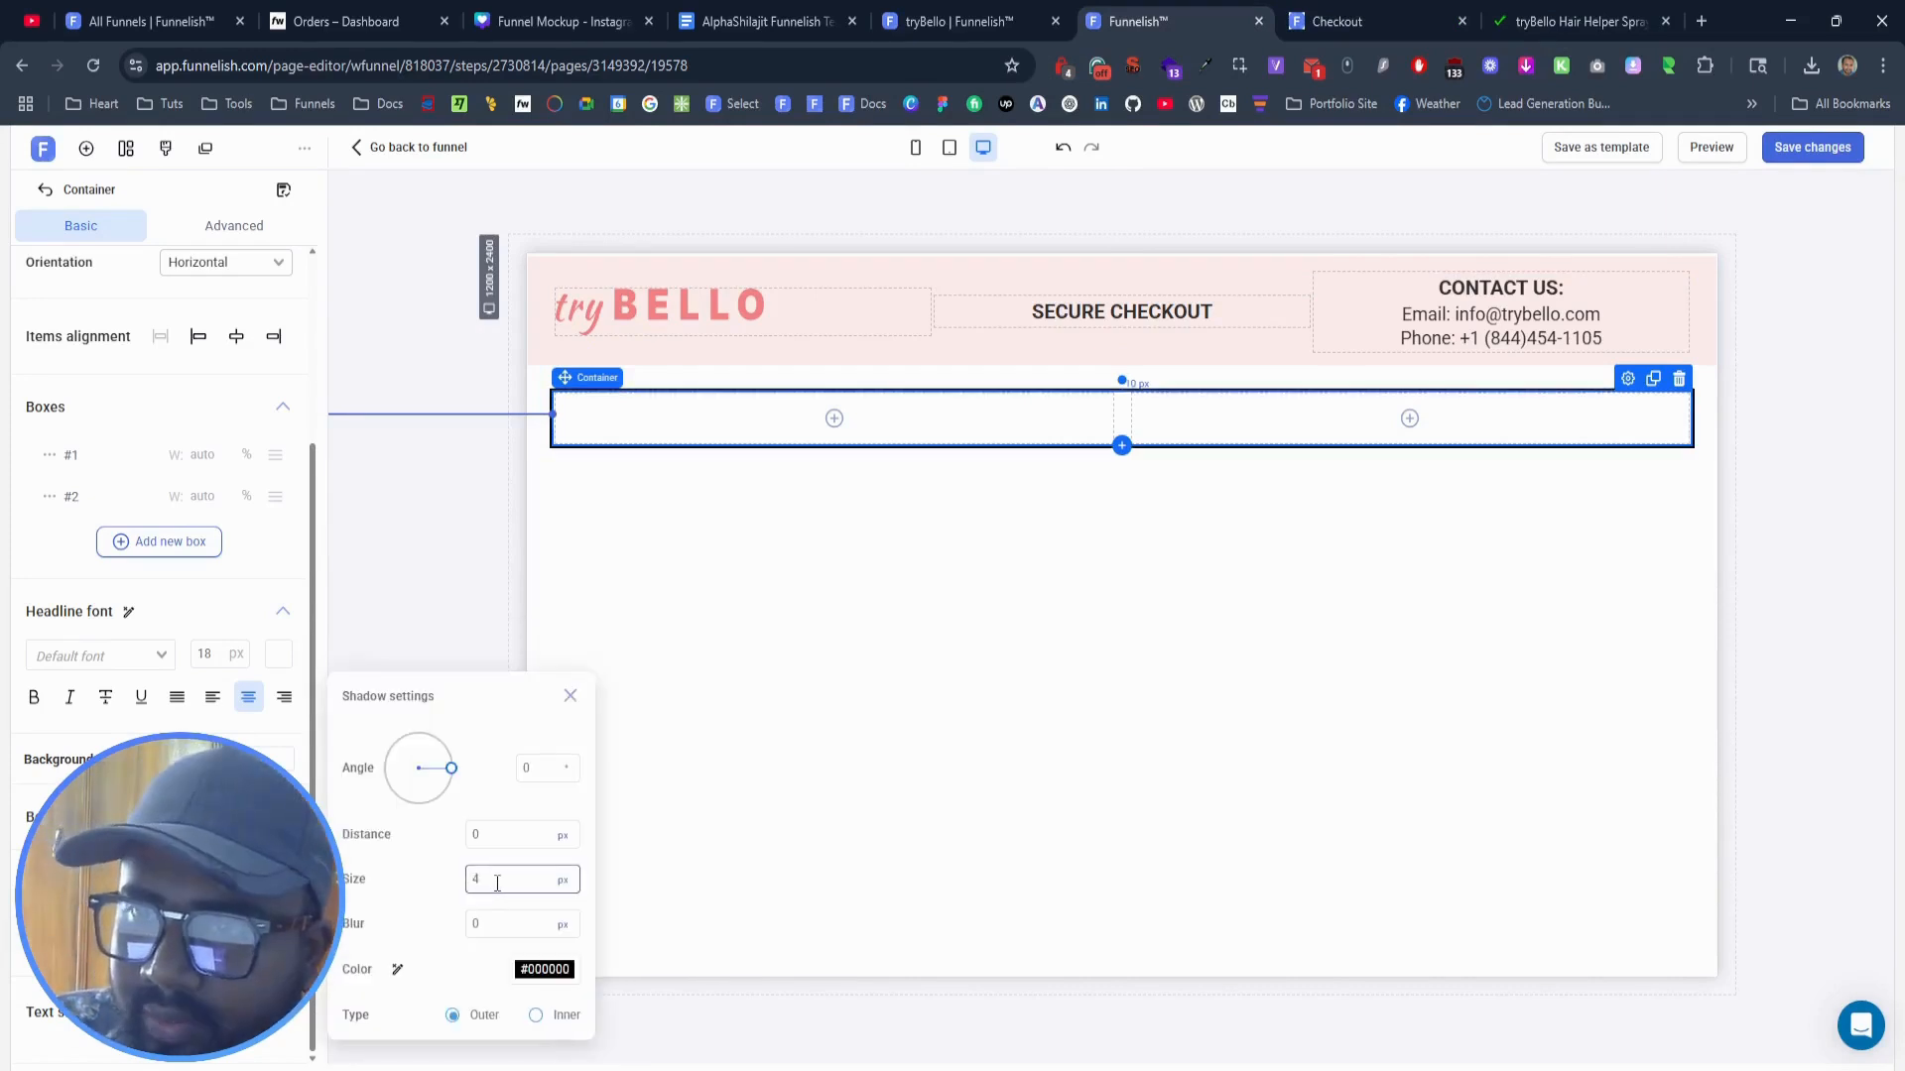
key("Up")
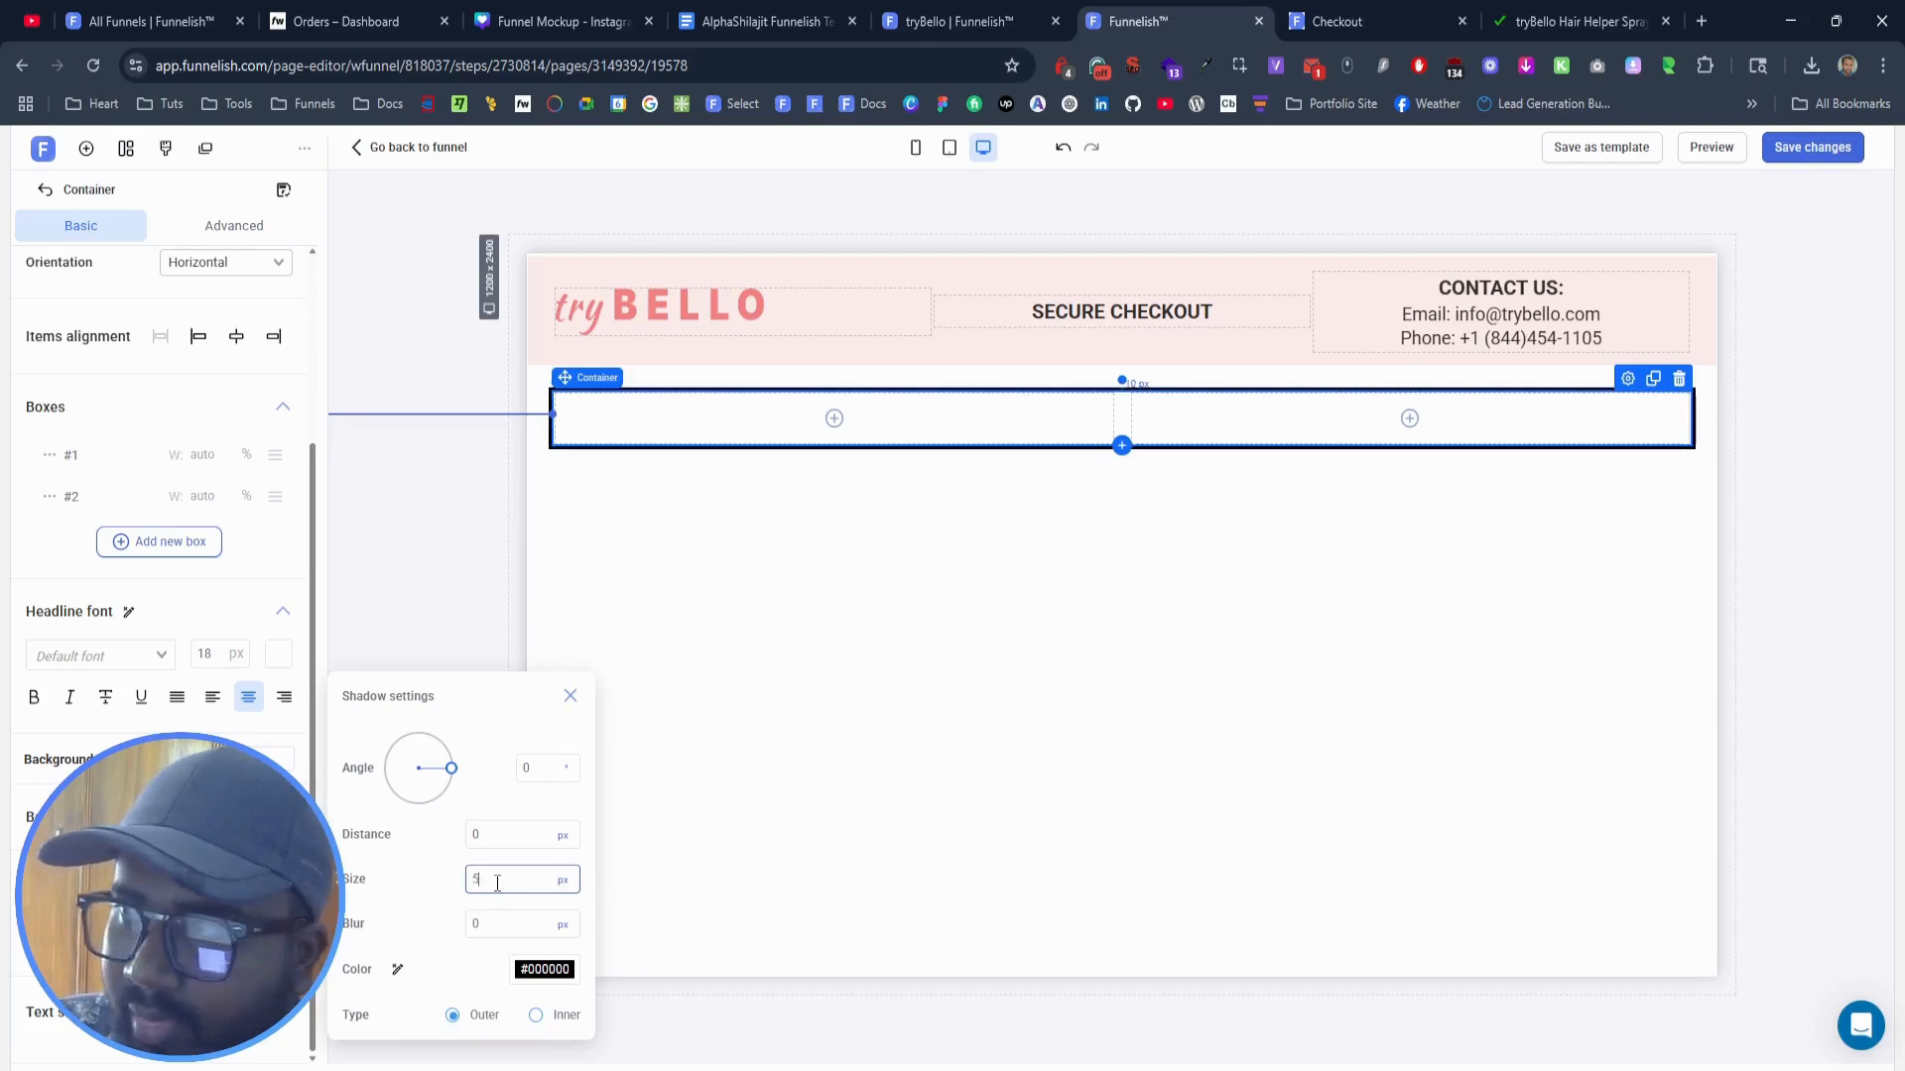
left_click(505, 927)
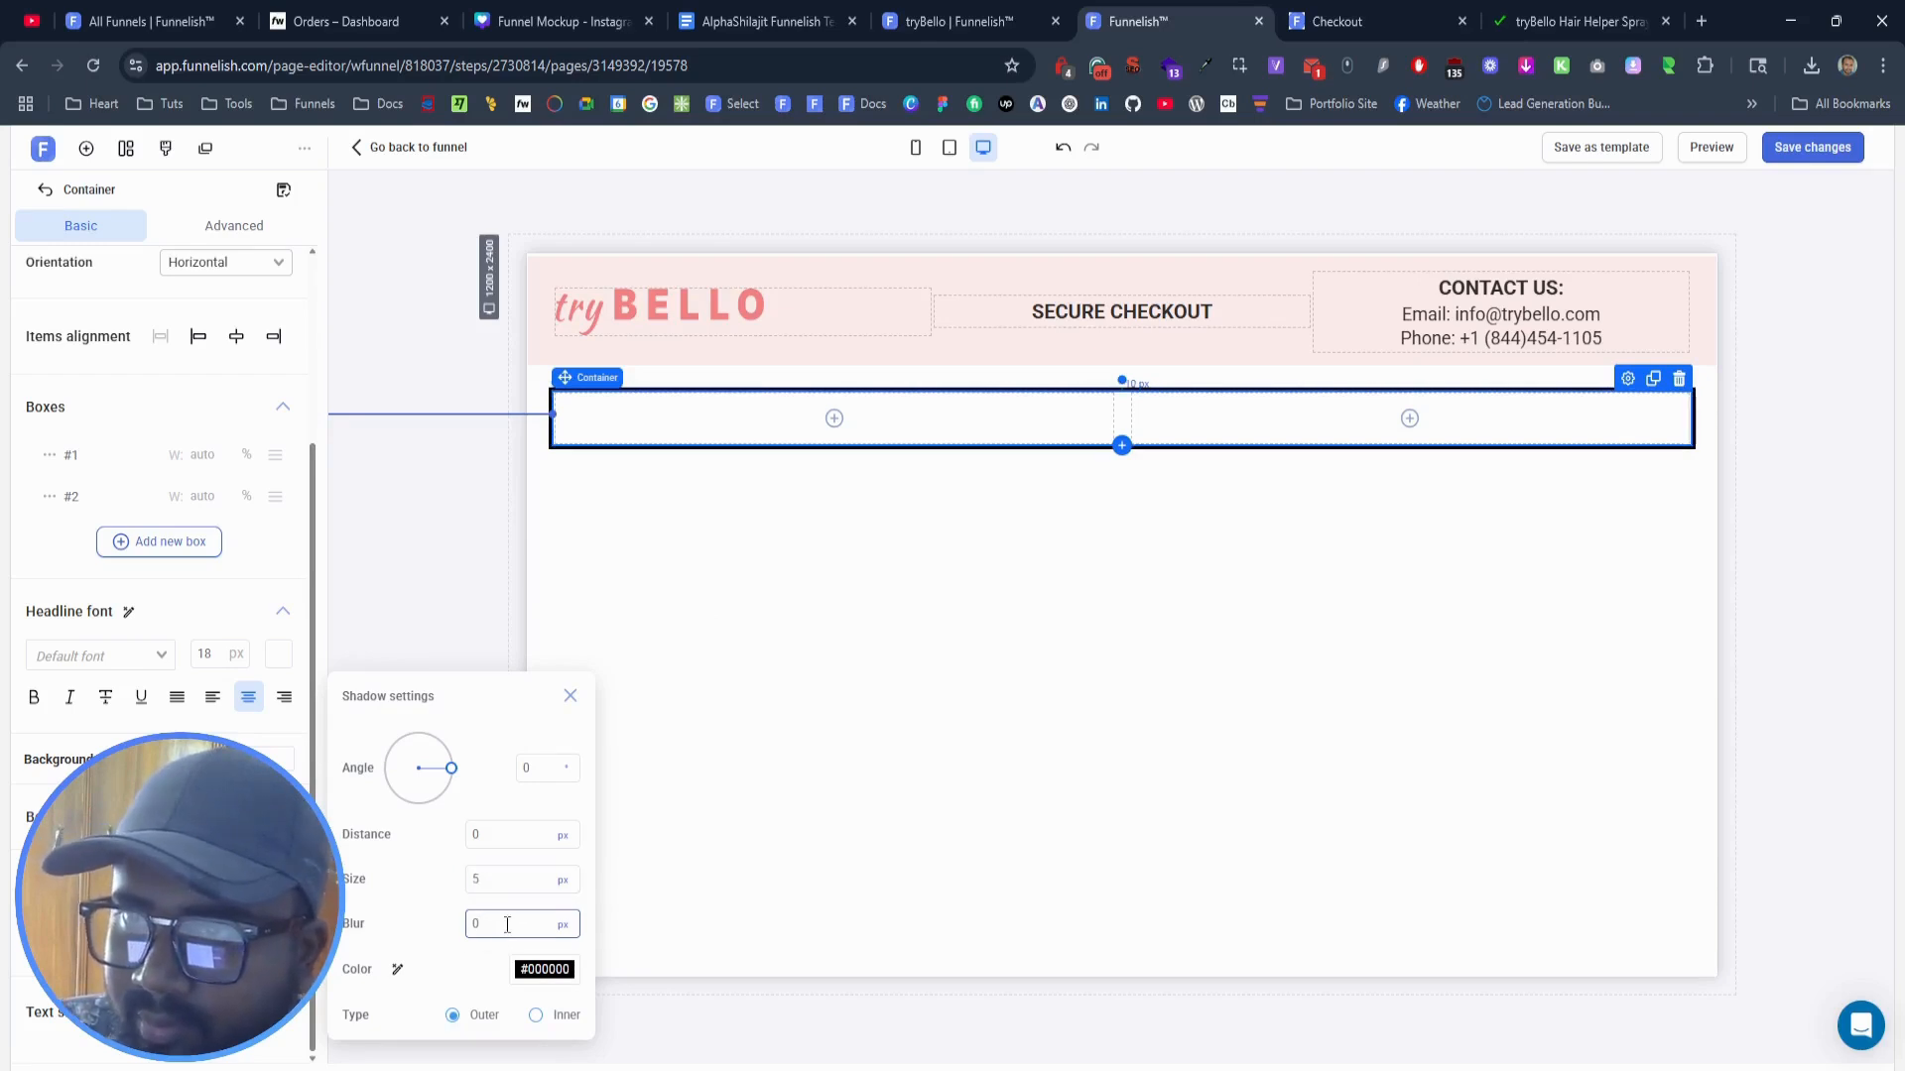
type("4")
key("Up")
key("Up")
key("Up")
key("Up")
key("Up")
key("Up")
key("Up")
key("Up")
key("Up")
key("Up")
key("Up")
key("Up")
key("Up")
key("Up")
key("Up")
key("Up")
key("Up")
key("Up")
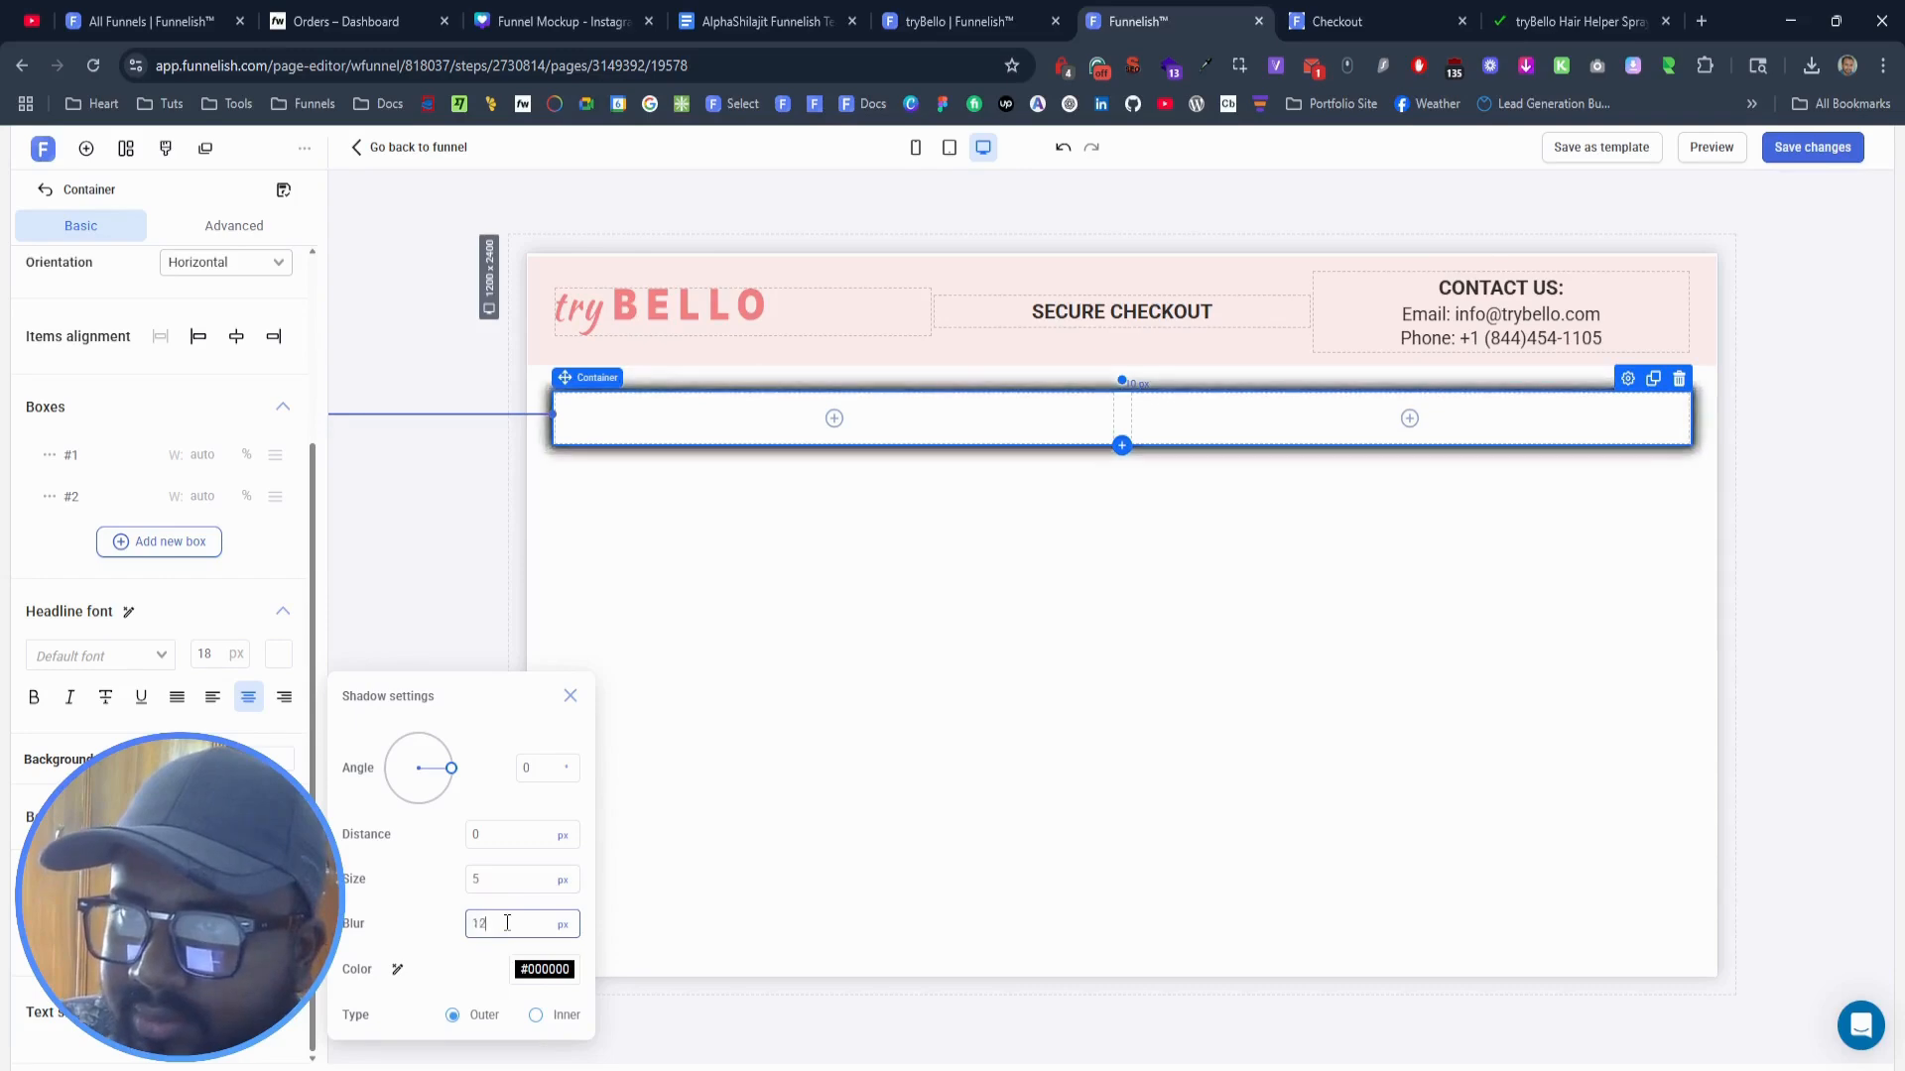
key("Up")
key("Up")
key("Up")
key("Up")
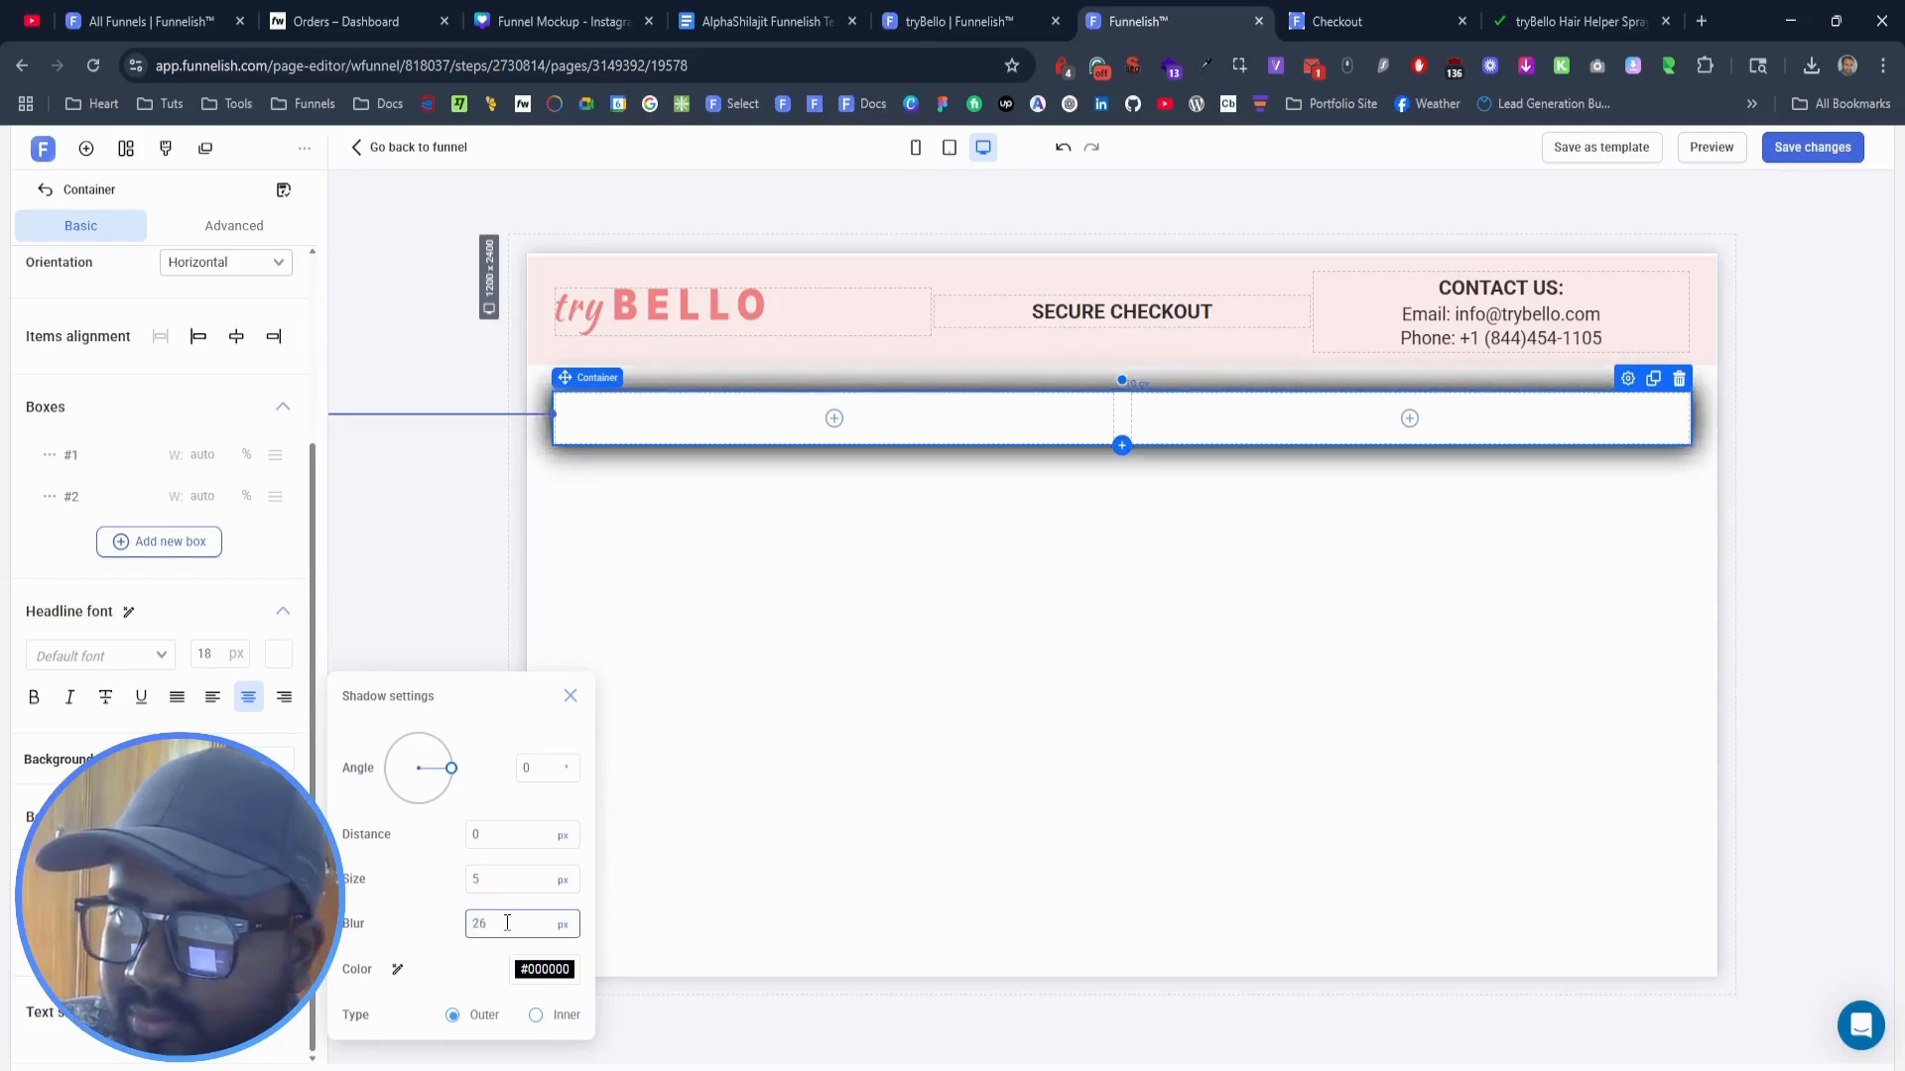
key("Down")
key("Down")
key("Down")
key("Down")
key("Down")
key("Down")
key("Down")
key("Down")
key("Down")
key("Down")
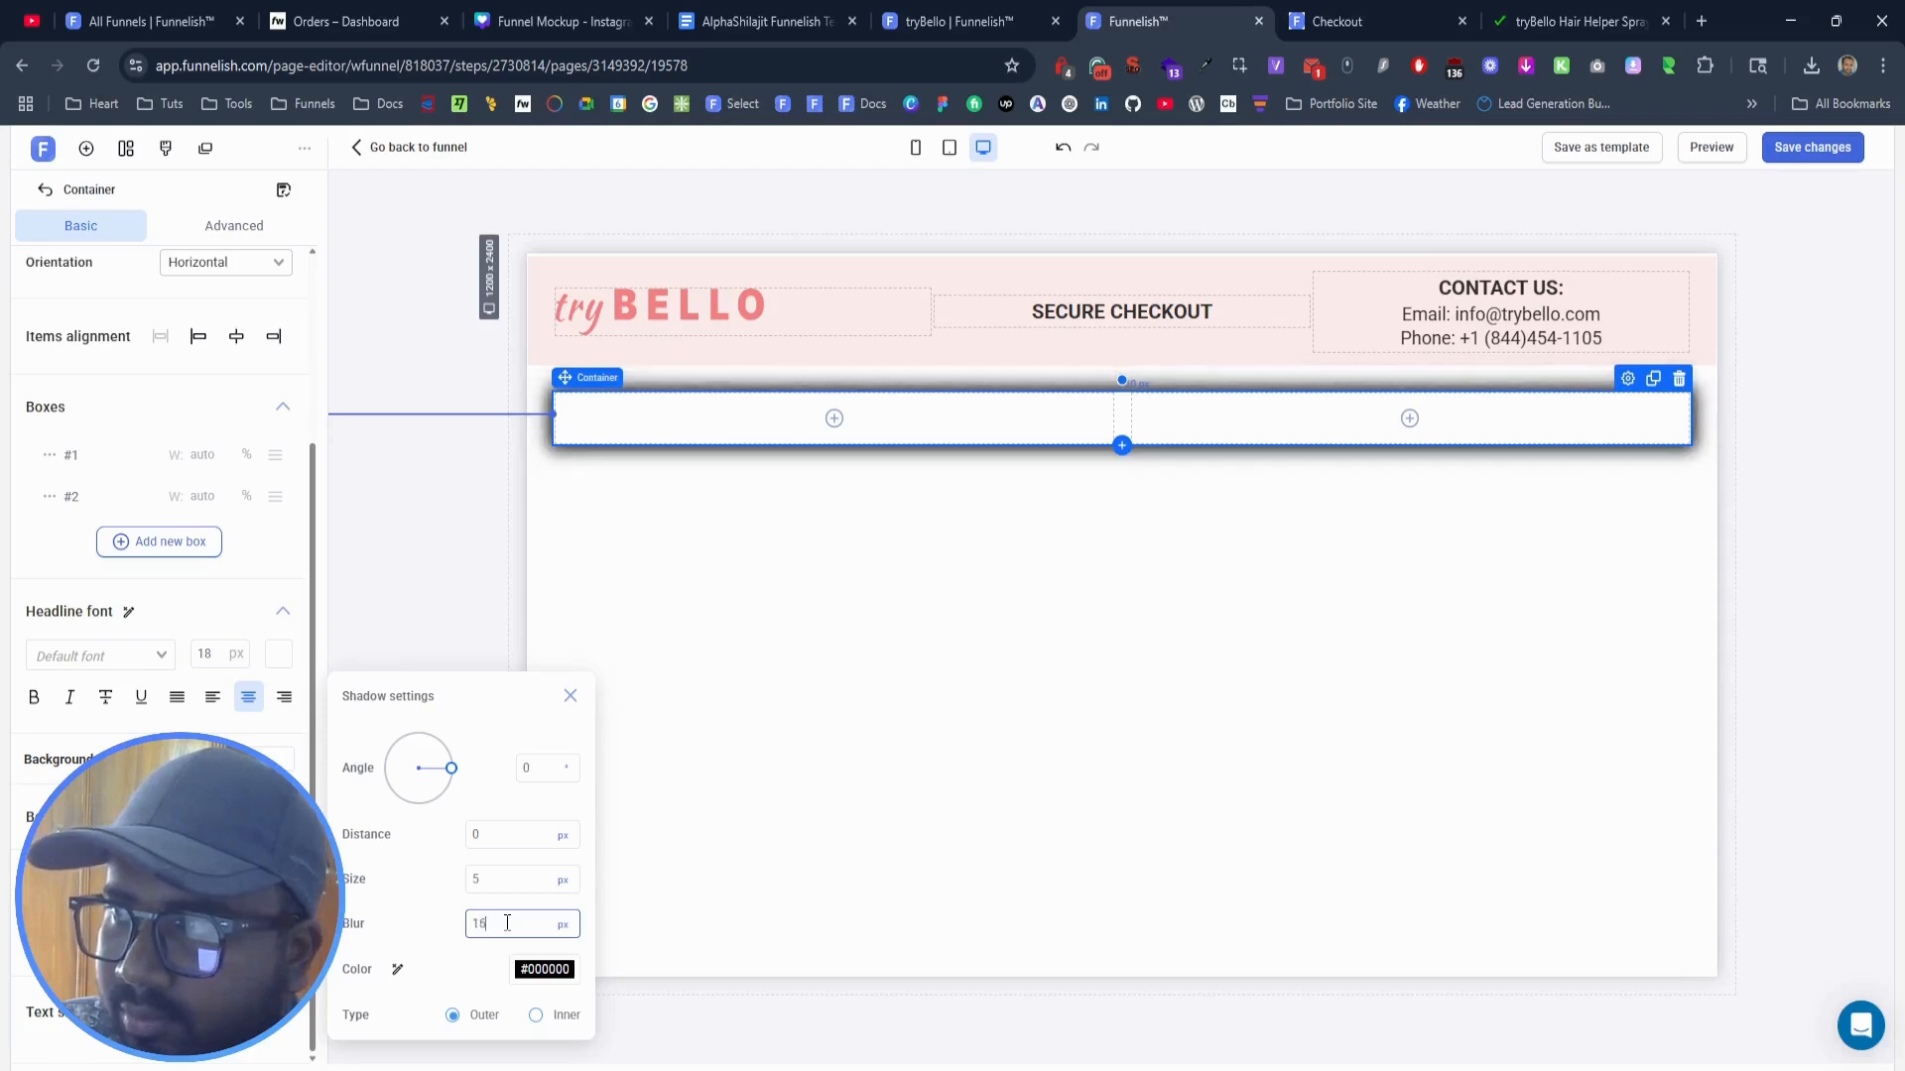
key("Up")
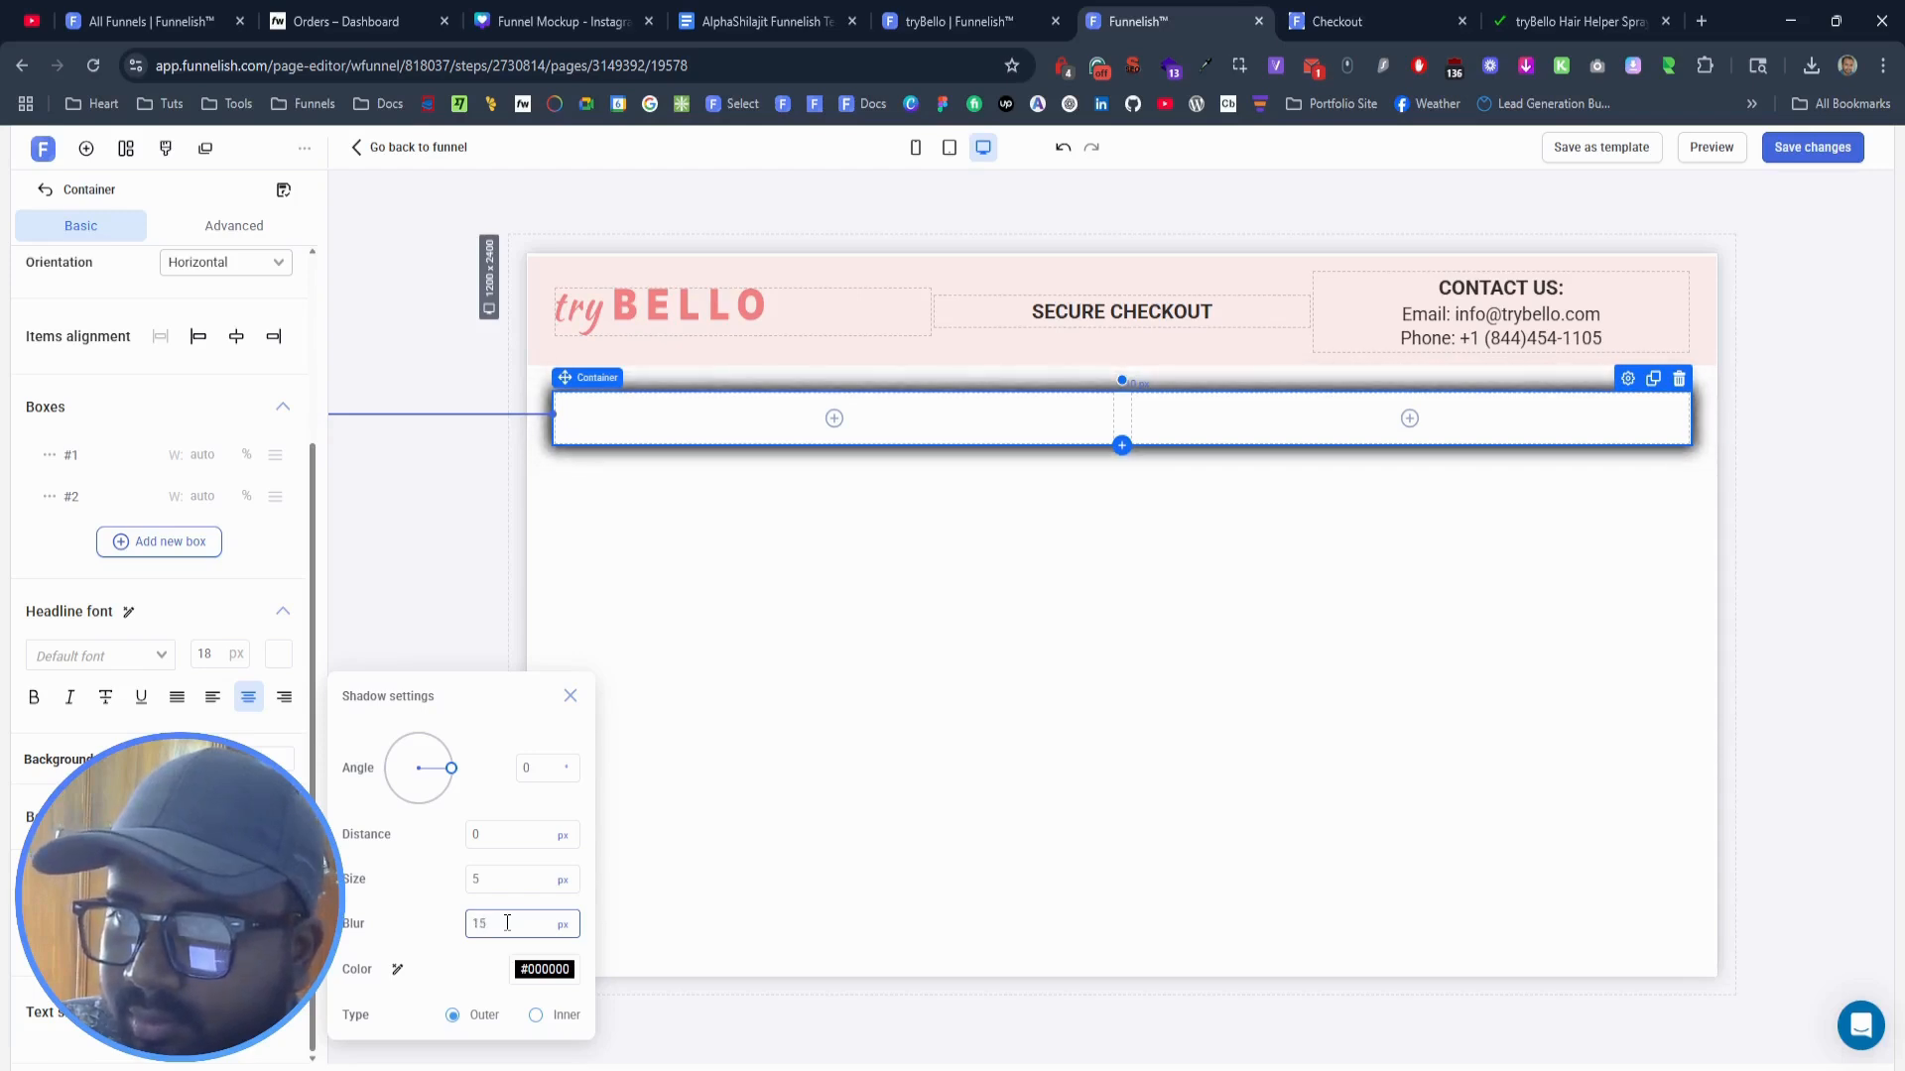
Step: Set the container shadow's size to 0 px
left_click(516, 879)
key("Down")
key("Down")
key("Down")
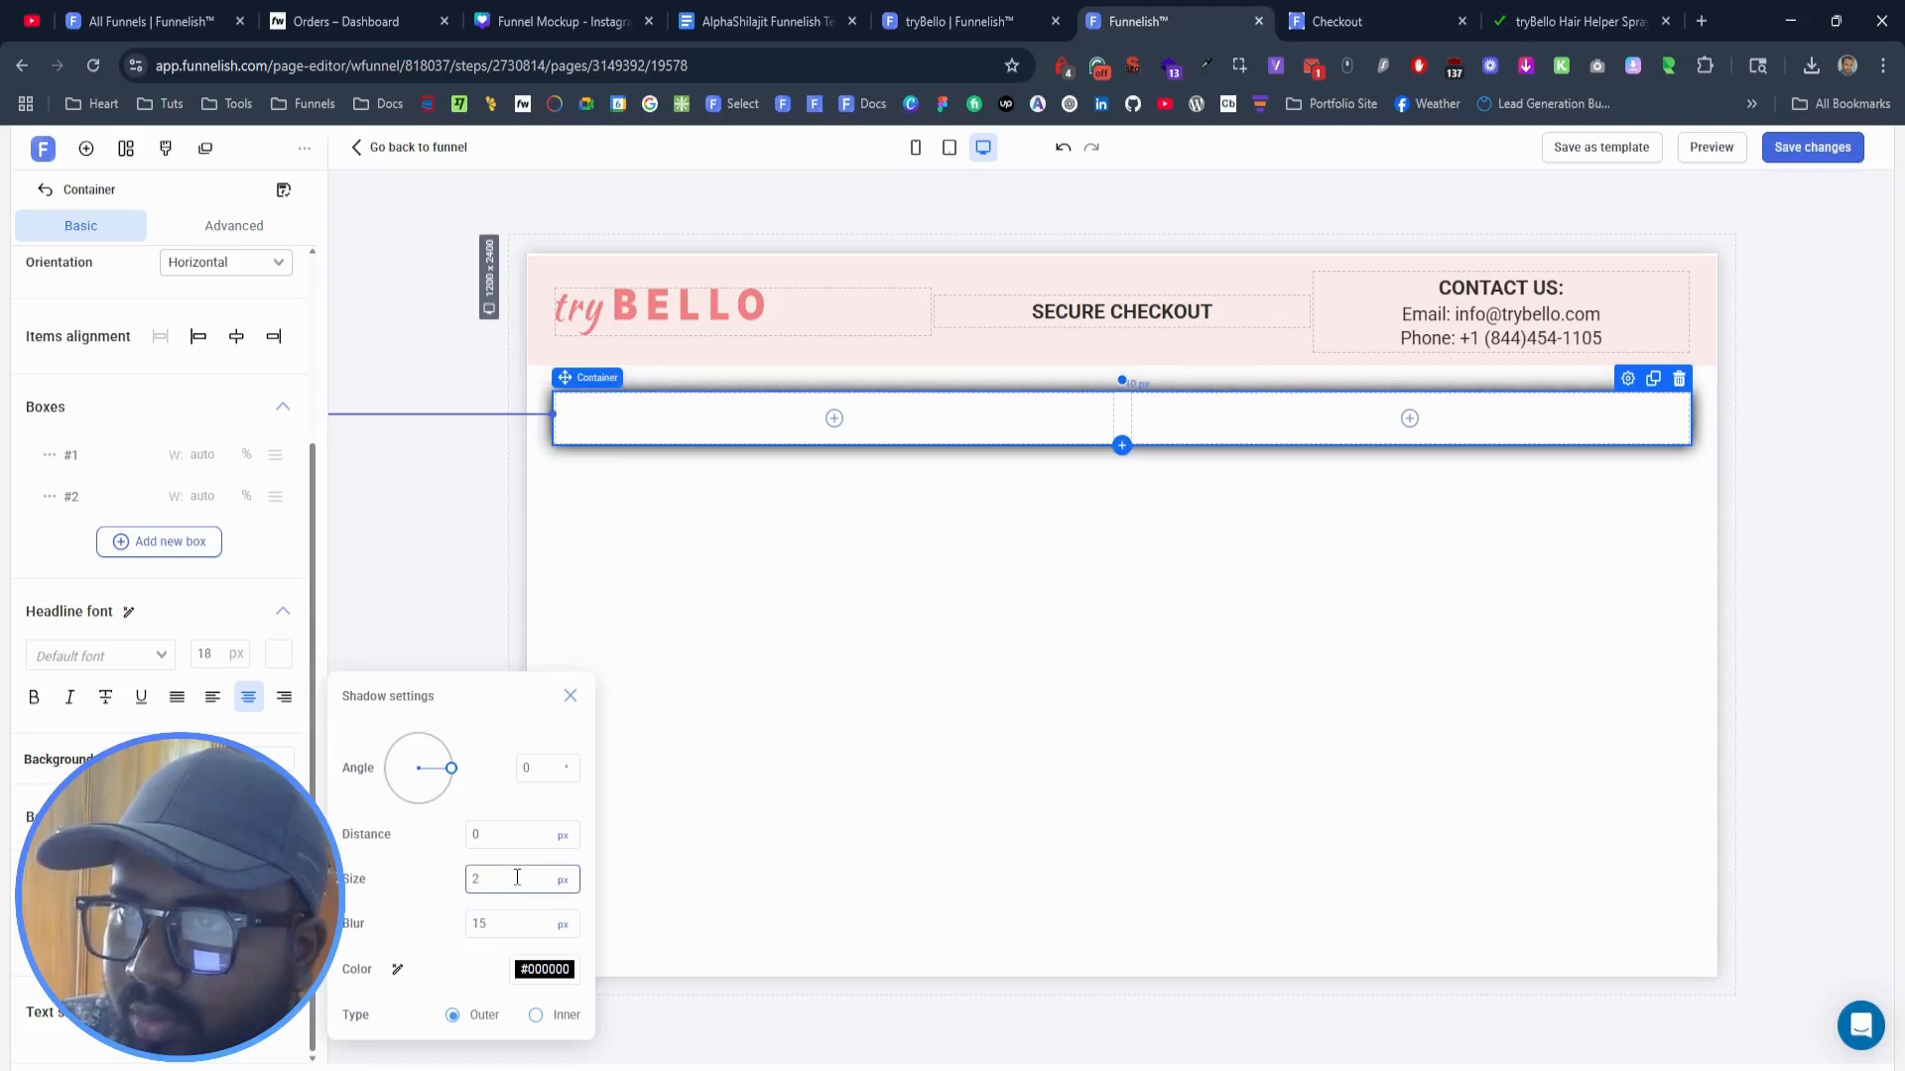
key("Down")
key("Down")
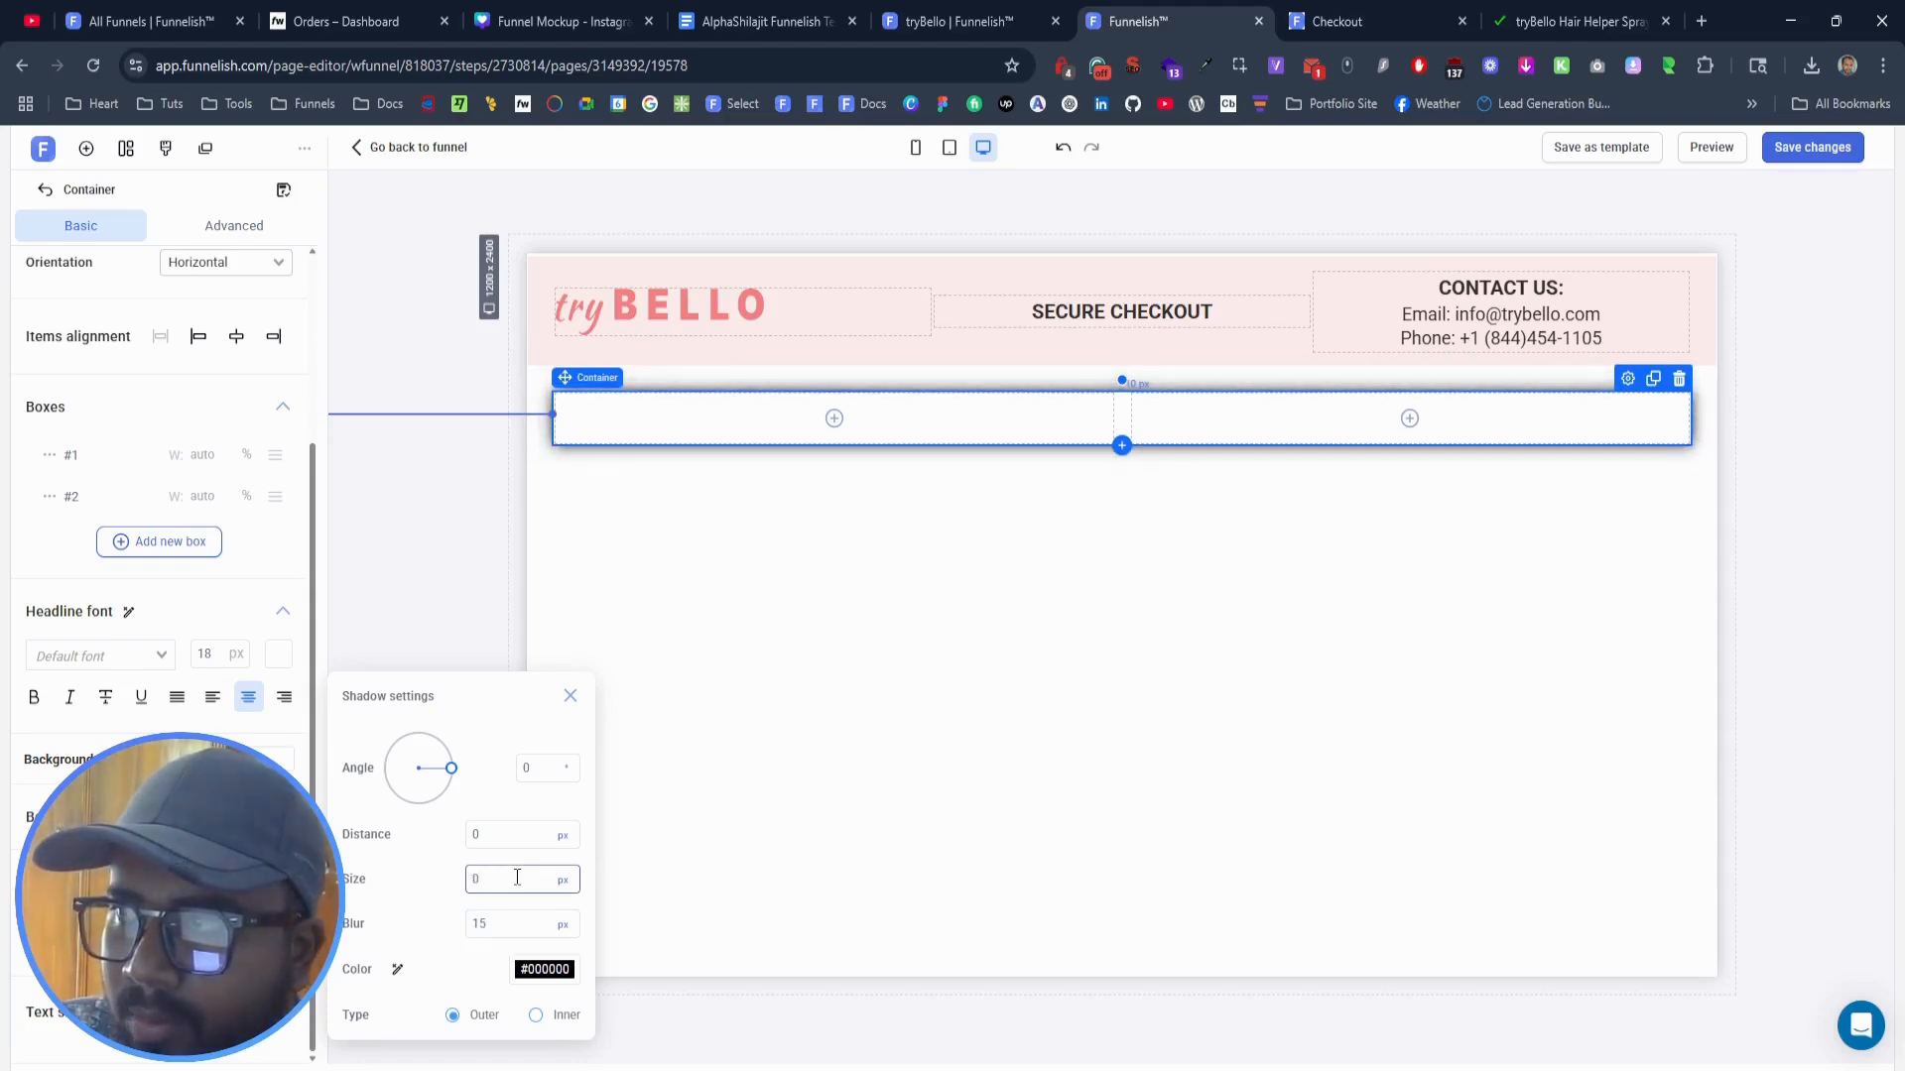
Step: Compare the shadow with the reference order form and set the container shadow's blur to 10 px
left_click(1359, 20)
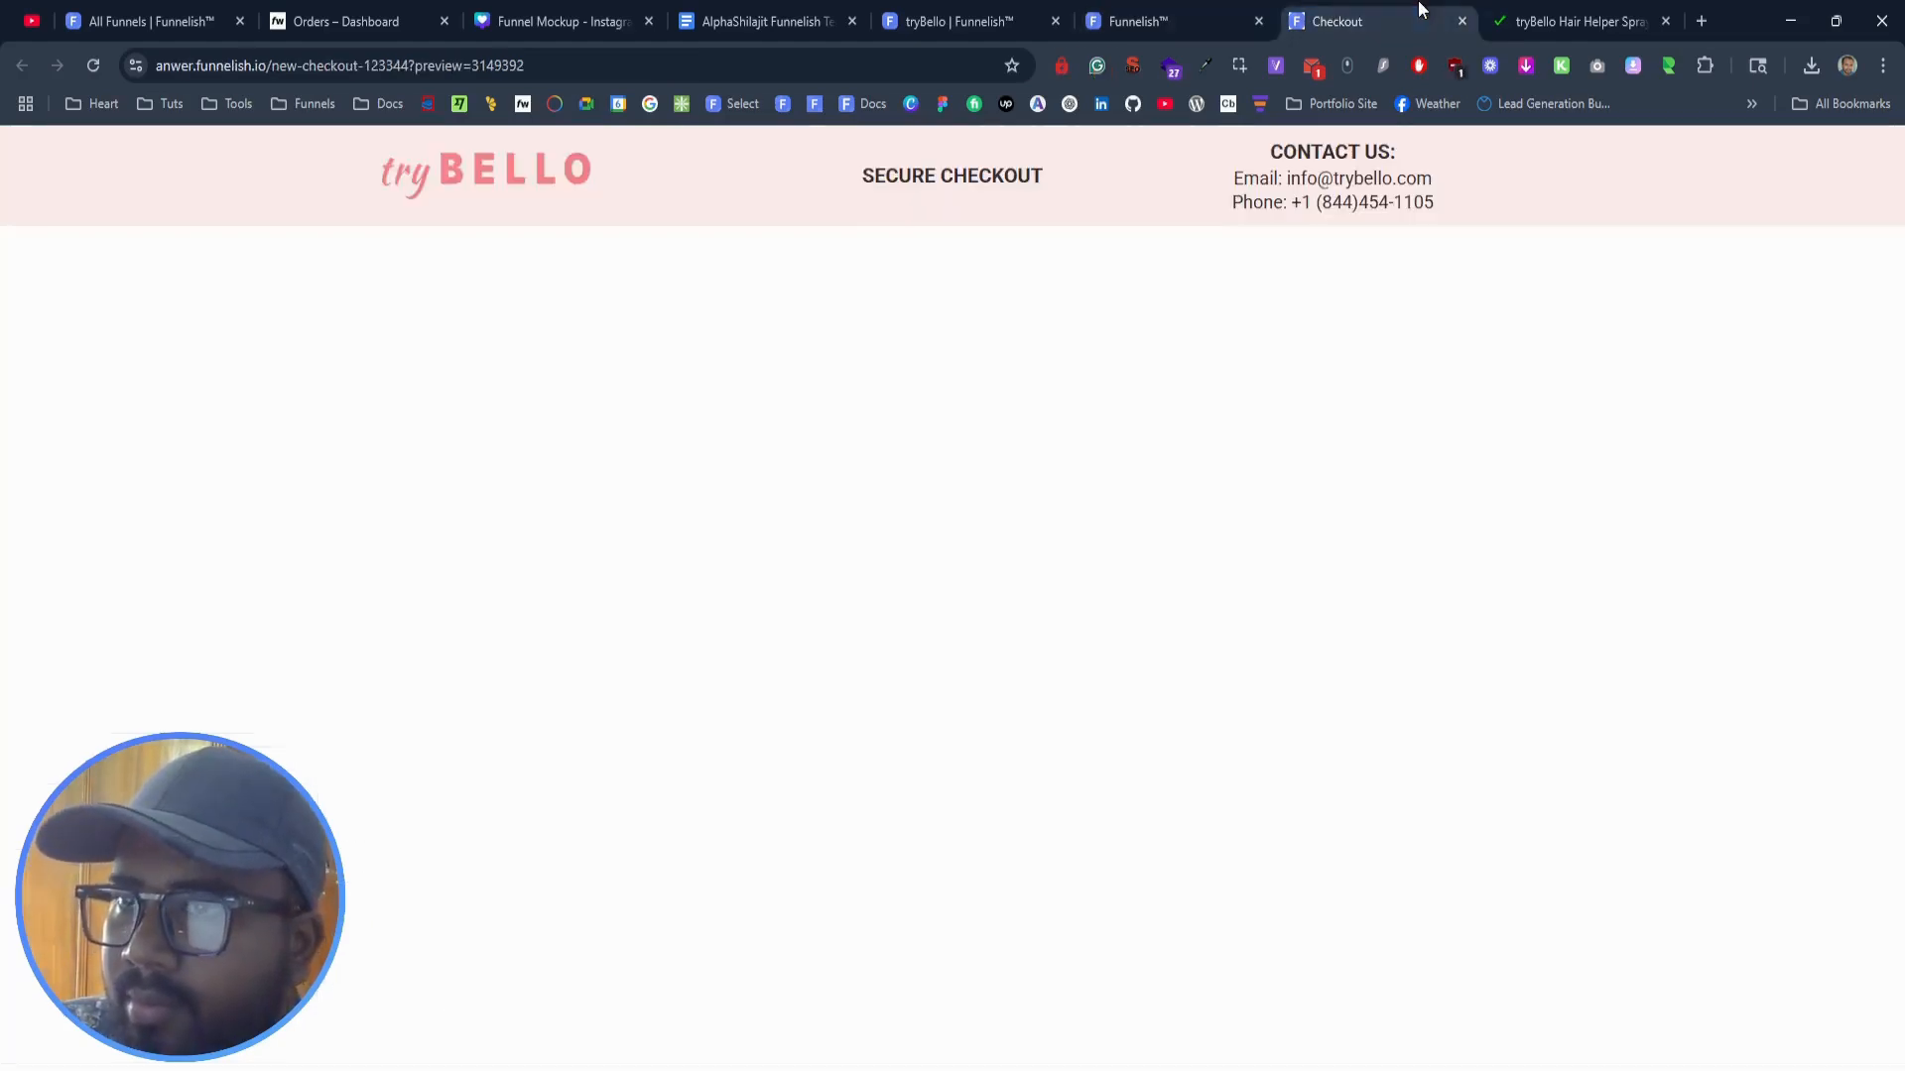
left_click(1598, 14)
left_click(1359, 16)
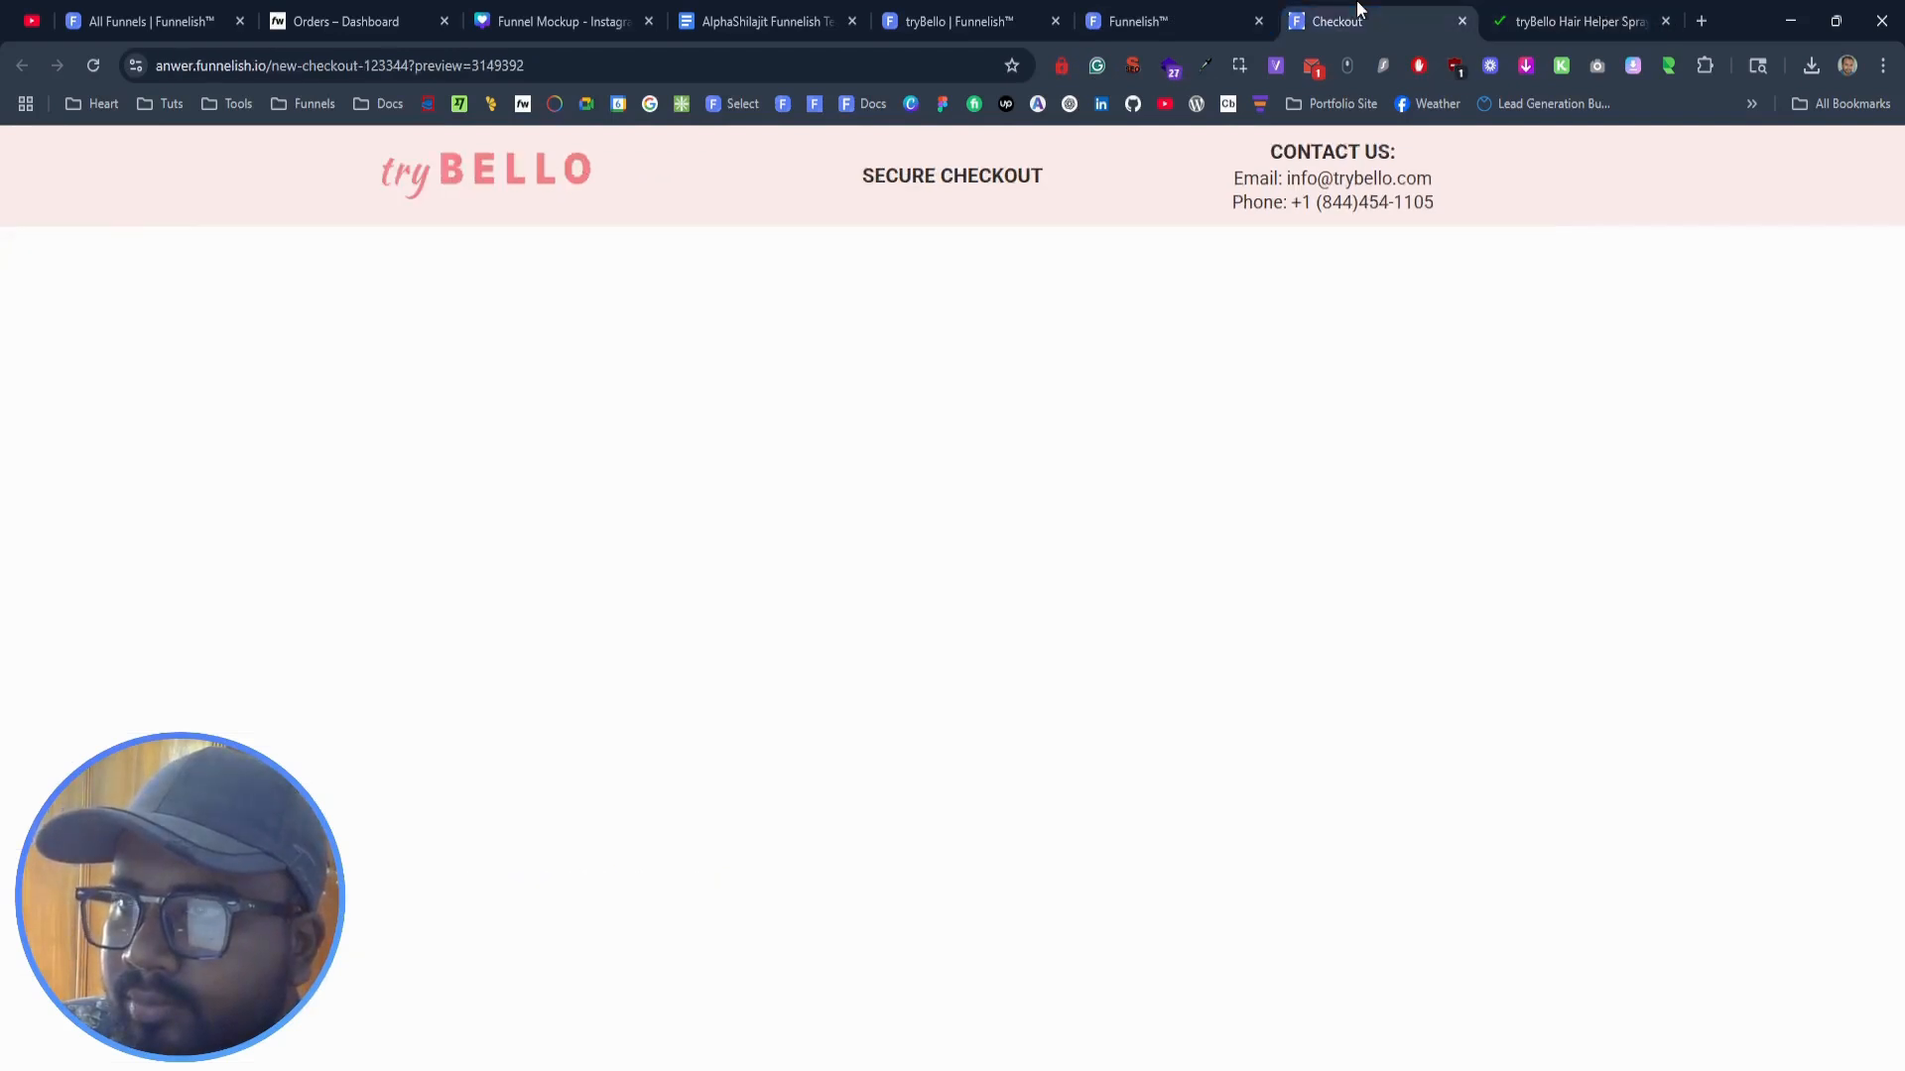
left_click(1199, 10)
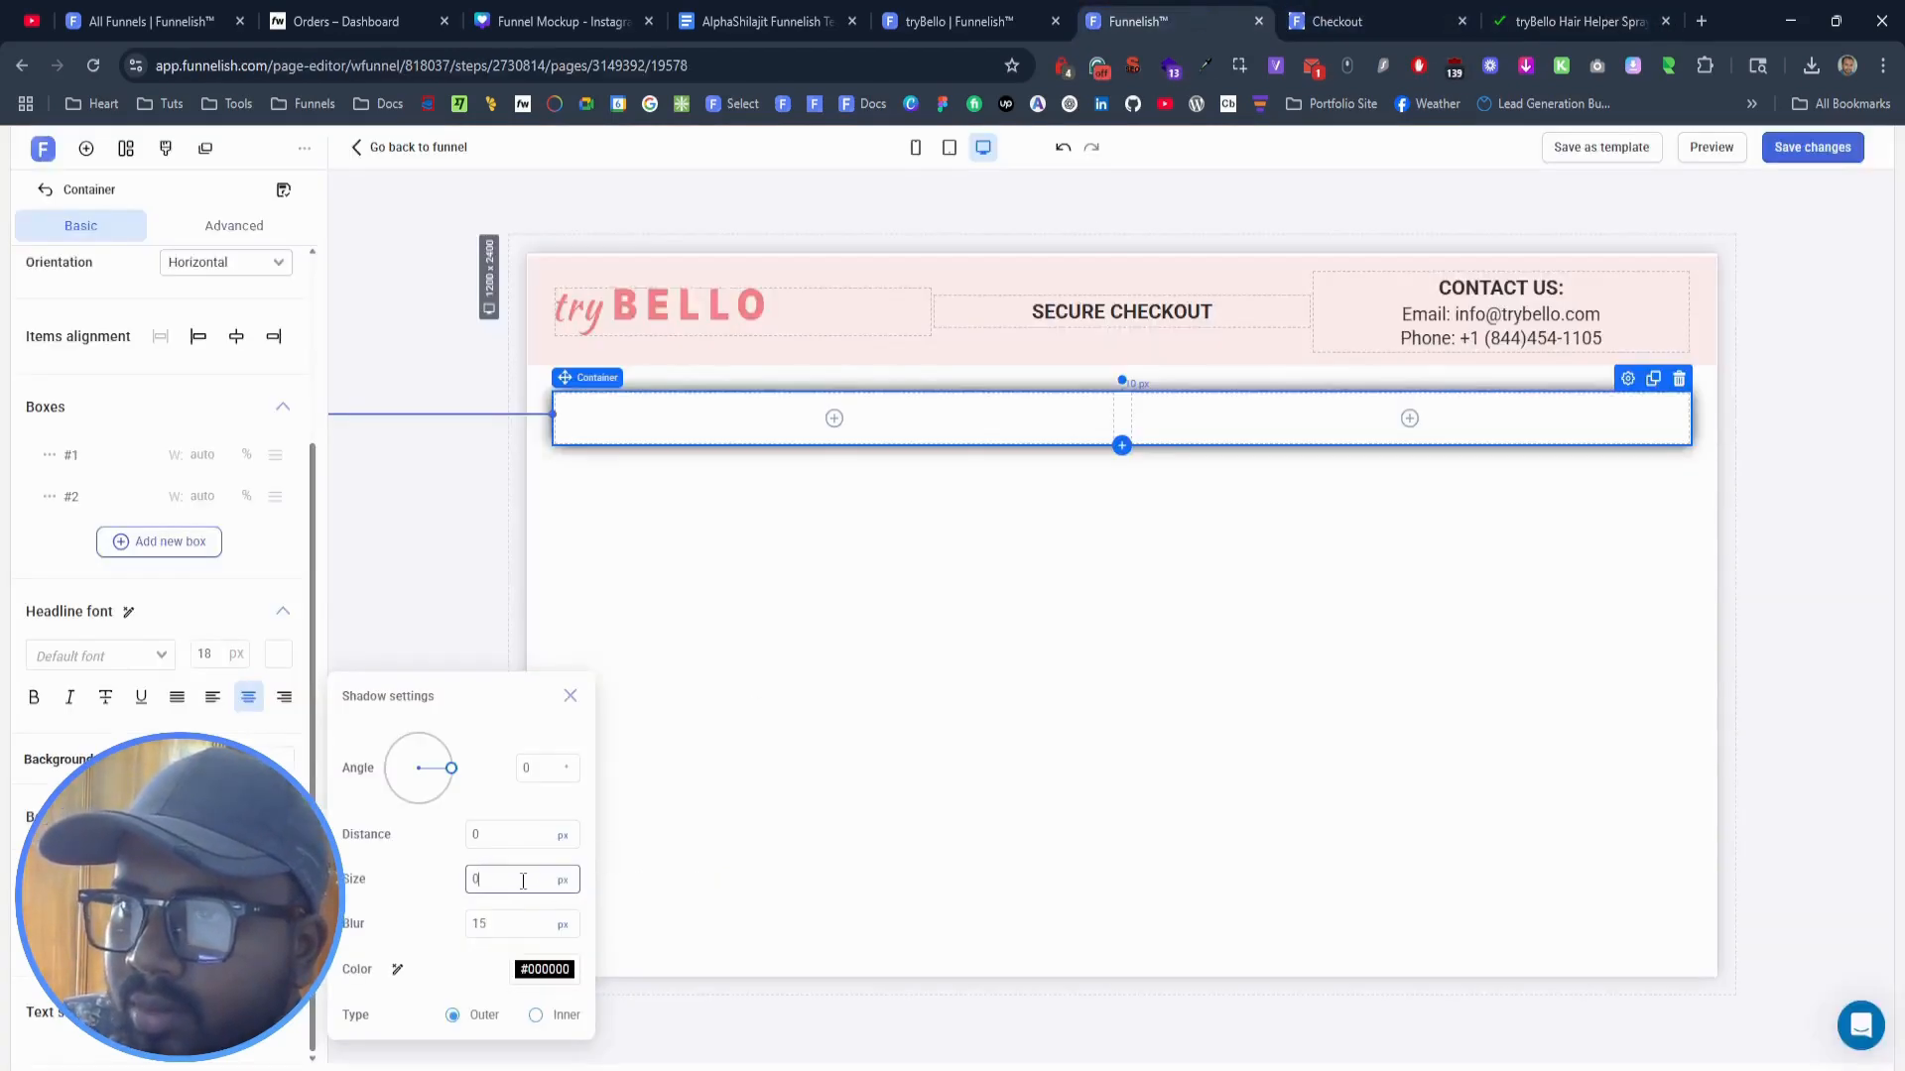
left_click(511, 932)
key("BackSpace")
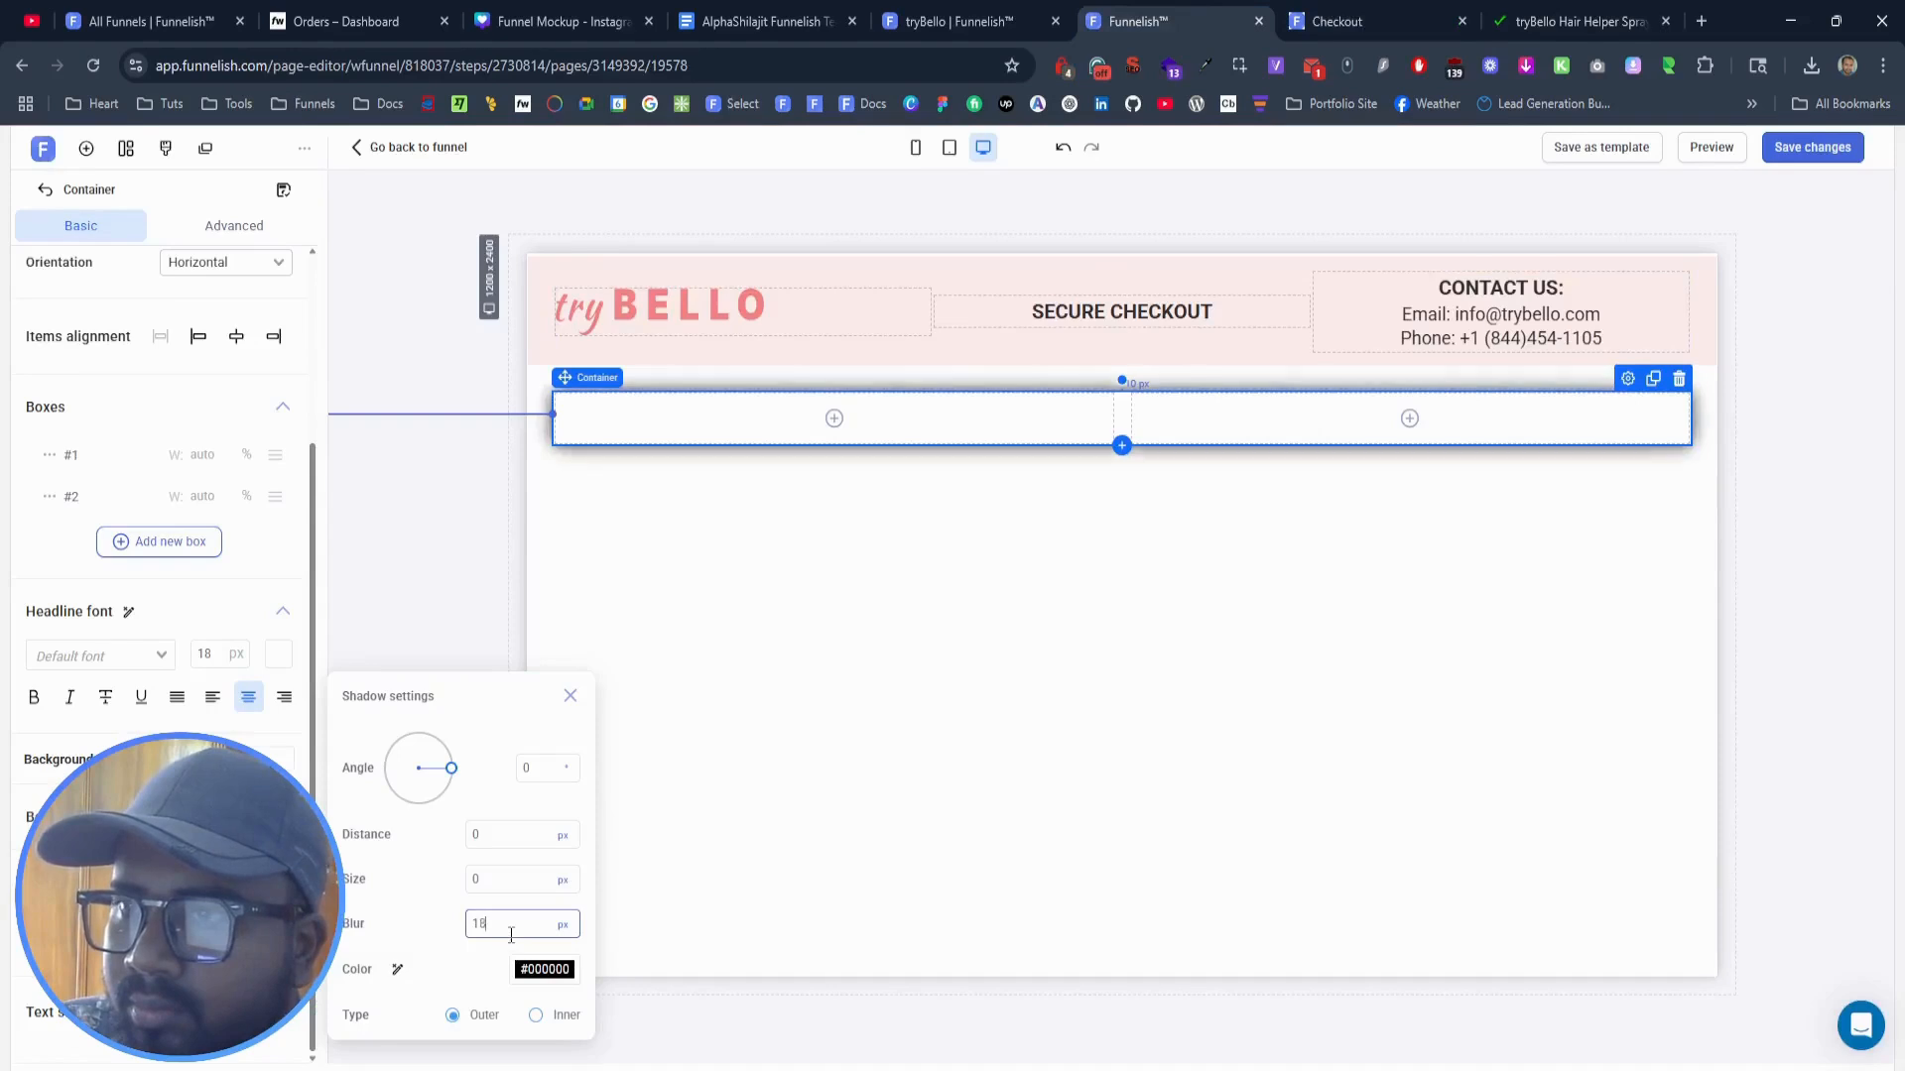
type("6")
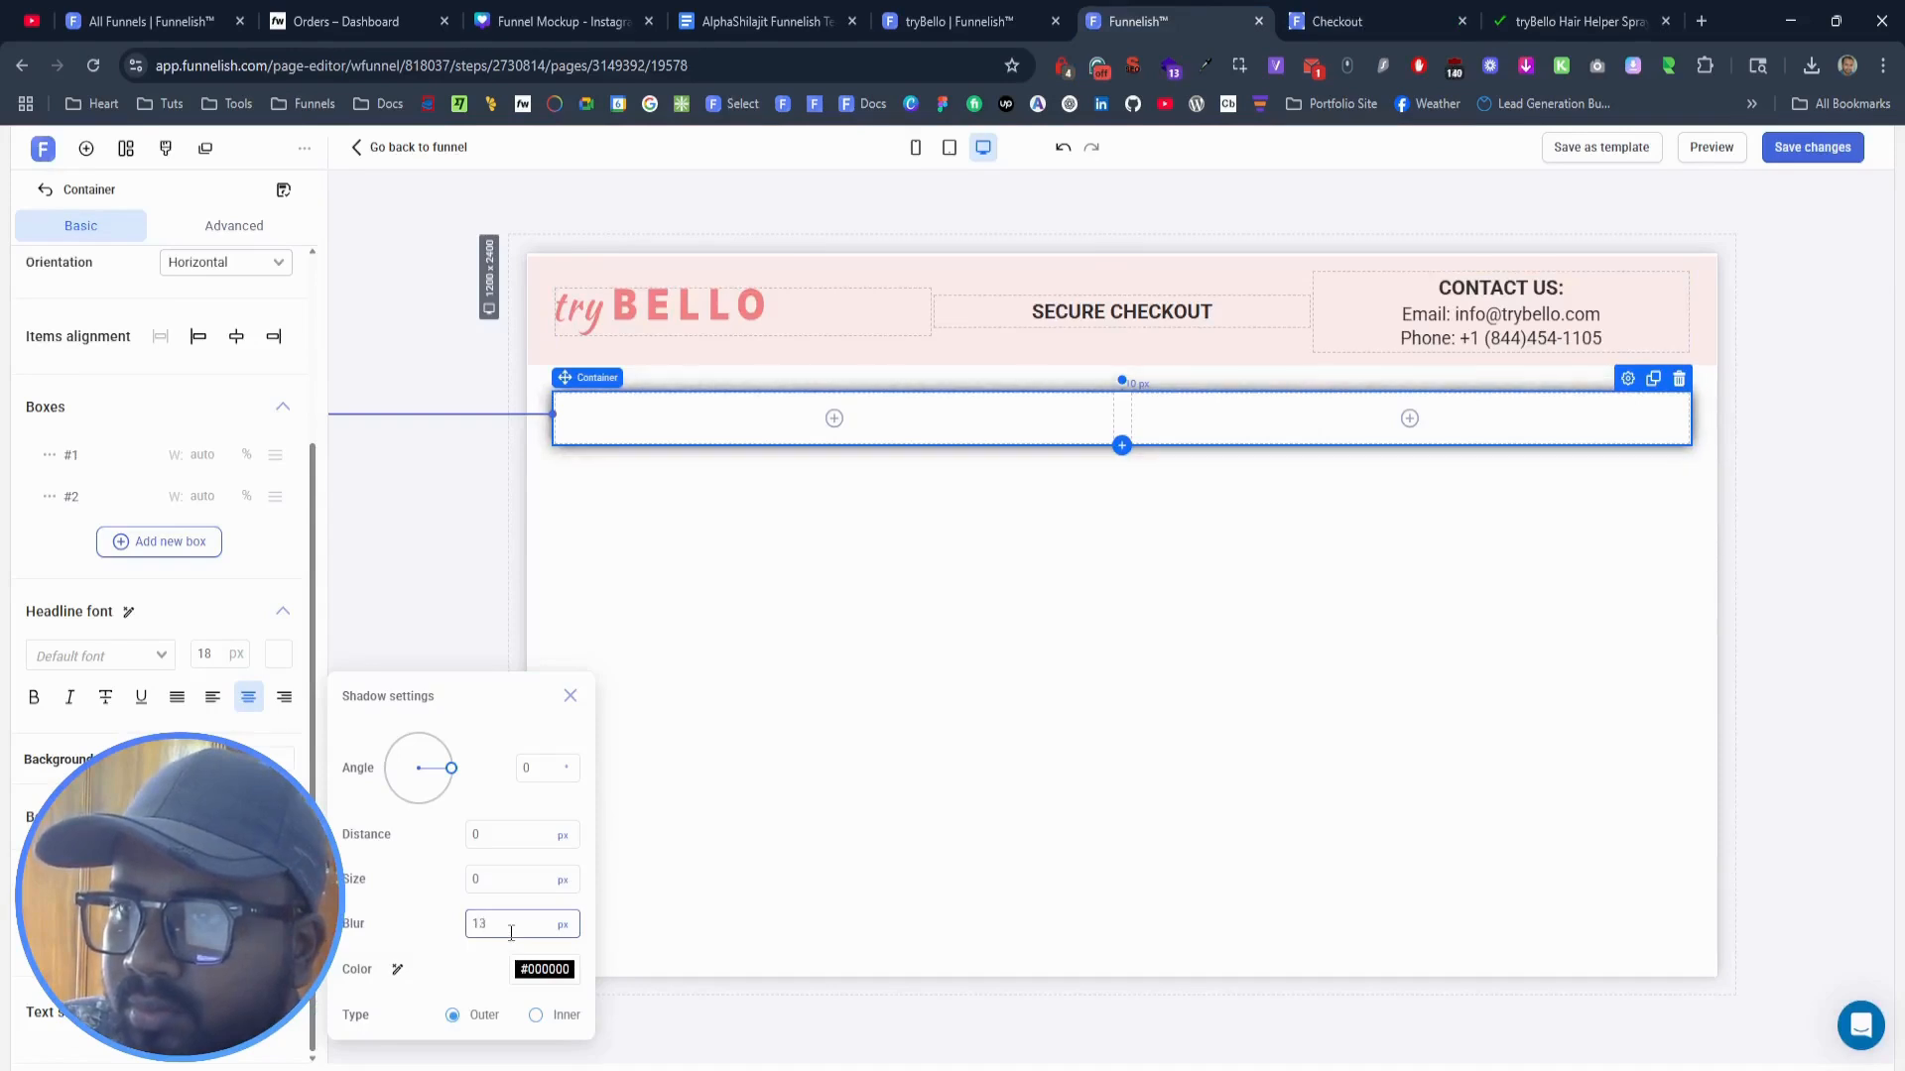
key("Down")
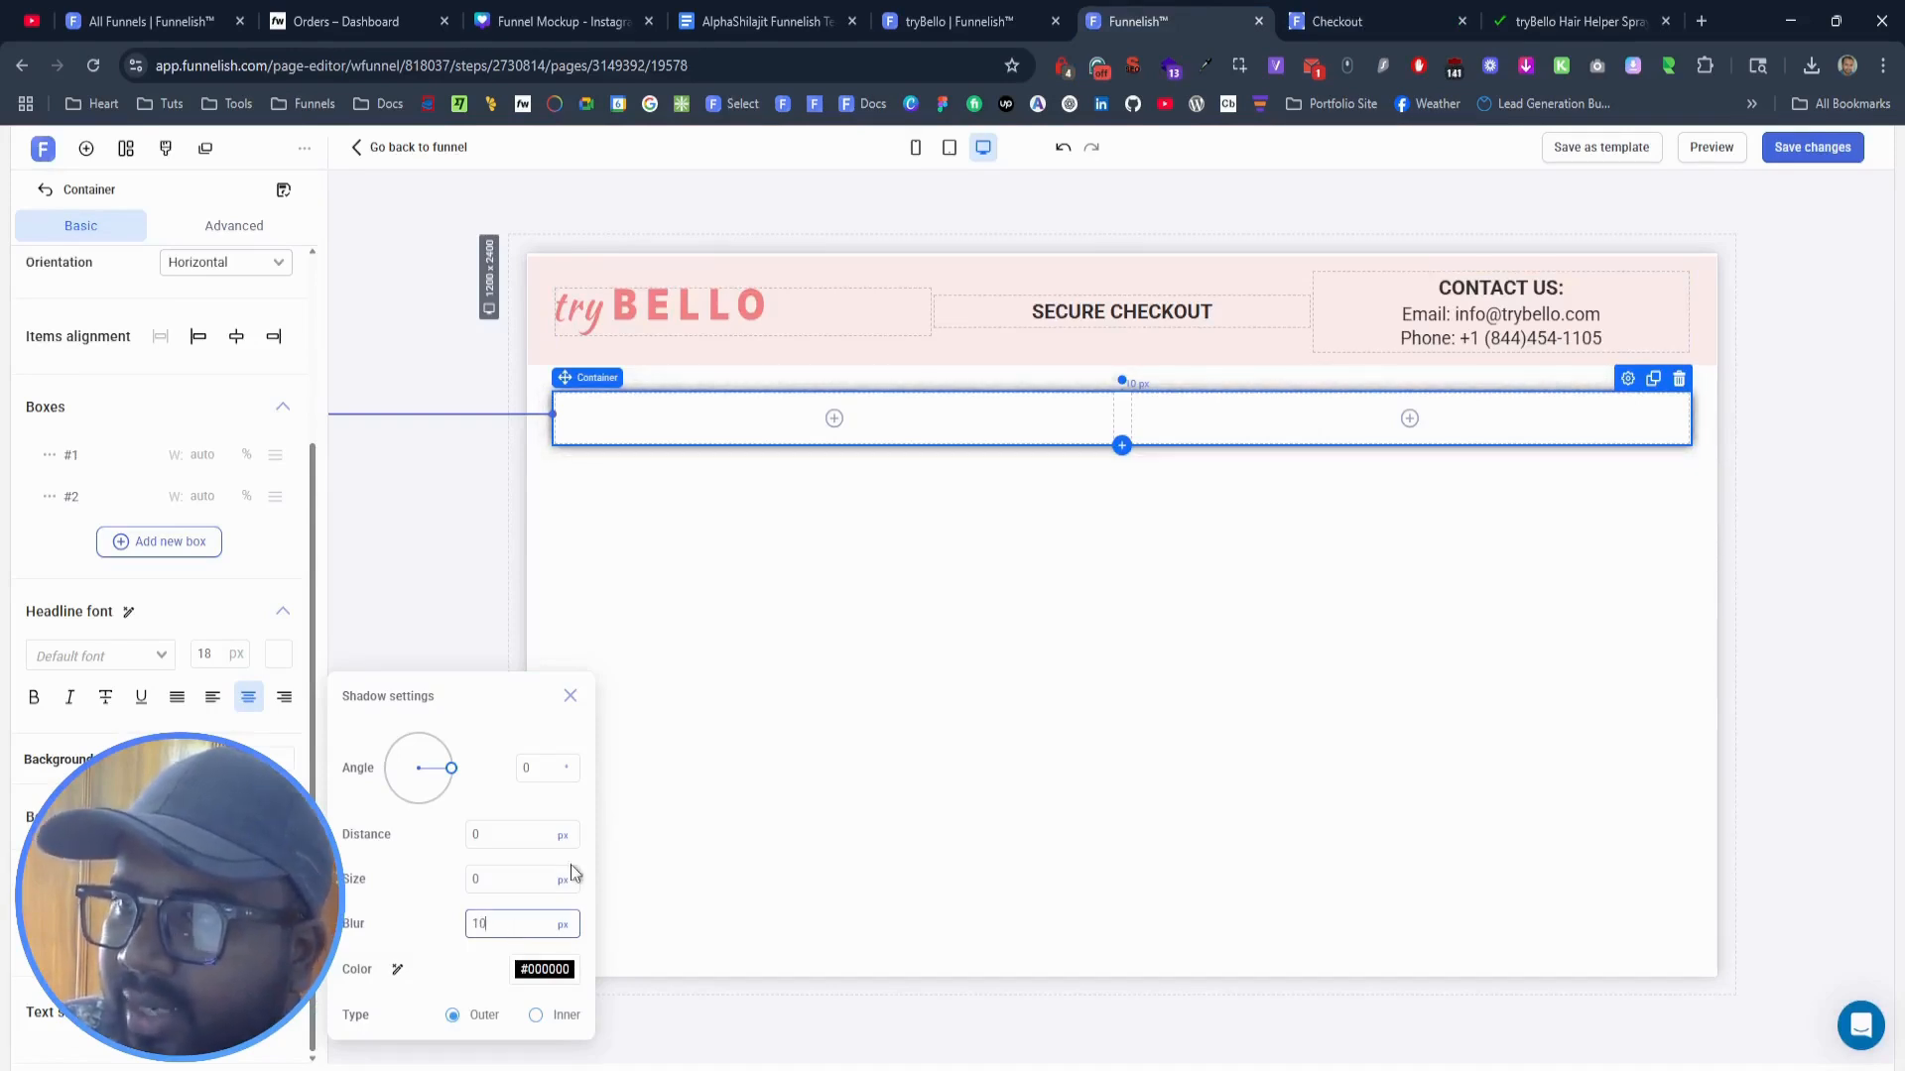
Step: Check the spacing inside the reference form's body and set the two-box container's padding to 10 px on all sides
left_click(1603, 14)
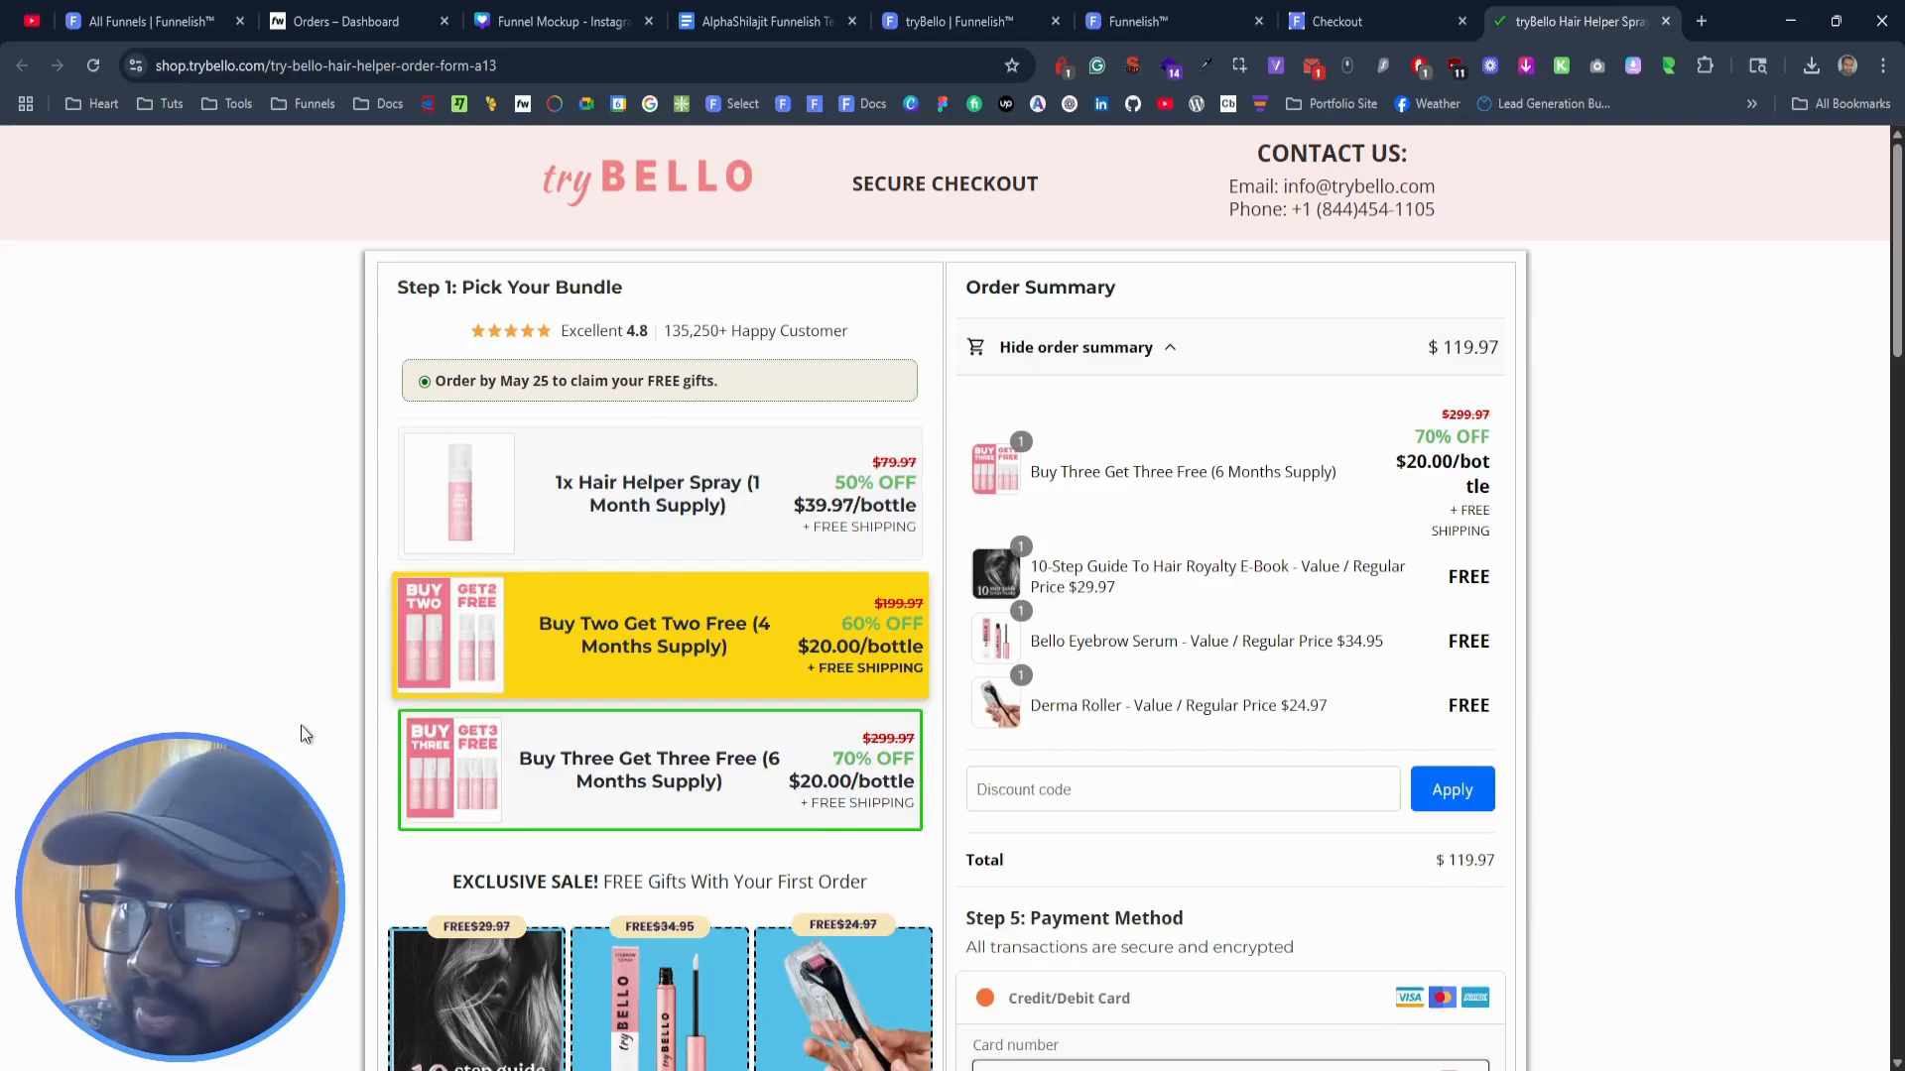
scroll(302, 725, "down", 1)
scroll(308, 729, "down", 8)
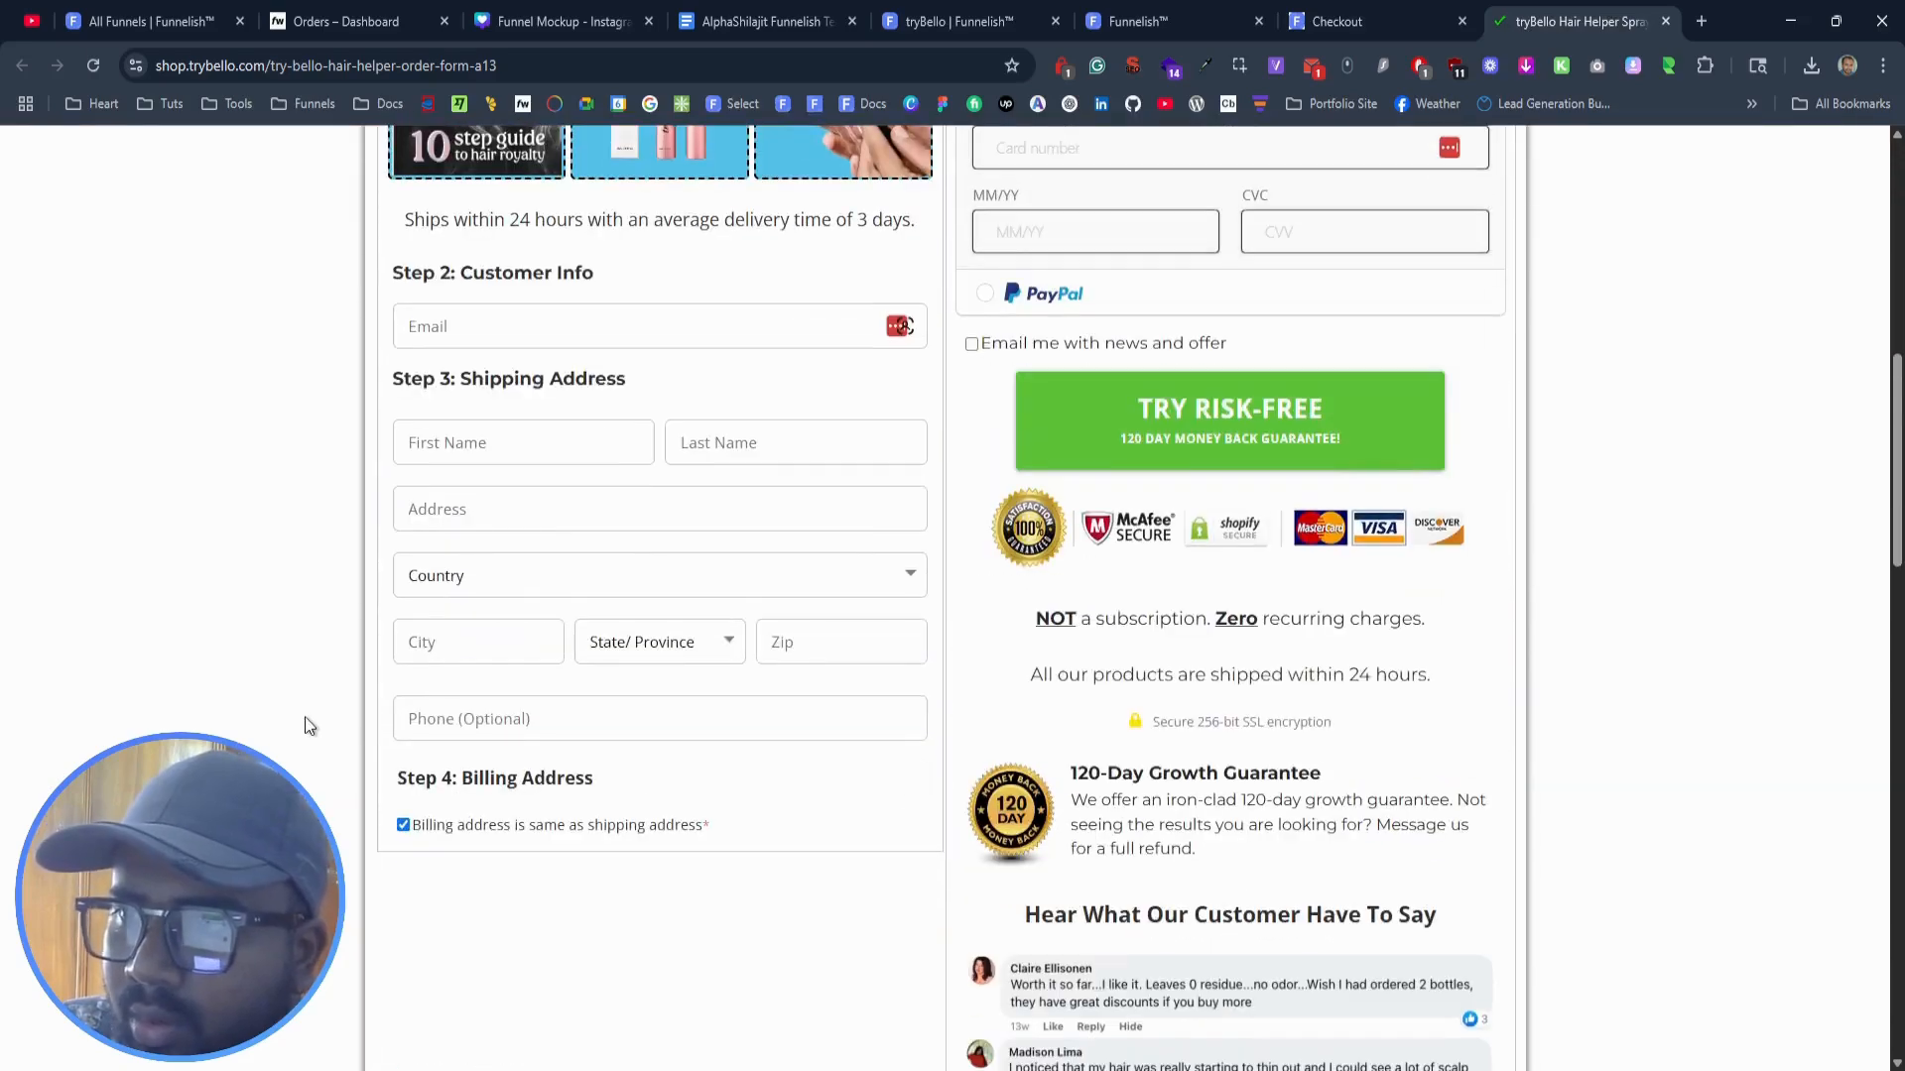
scroll(305, 716, "up", 9)
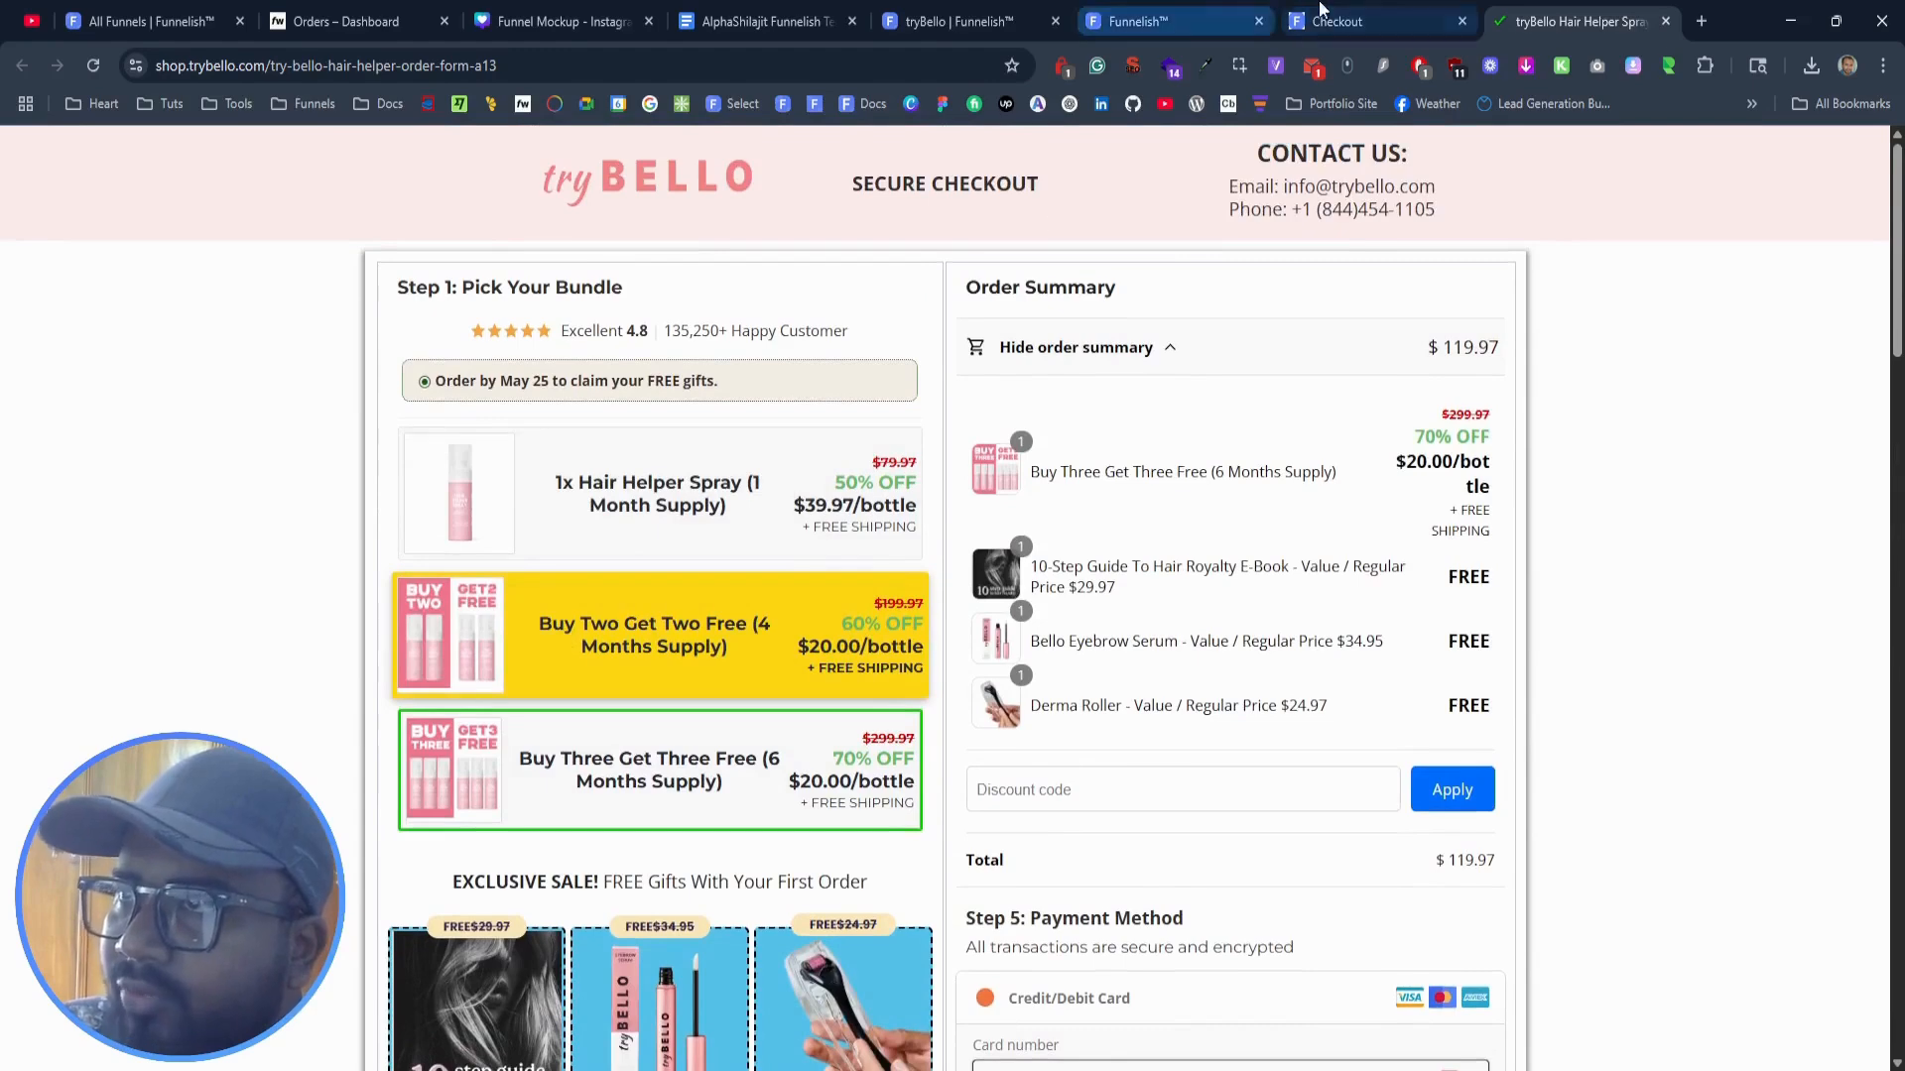
left_click(1359, 21)
left_click(1219, 12)
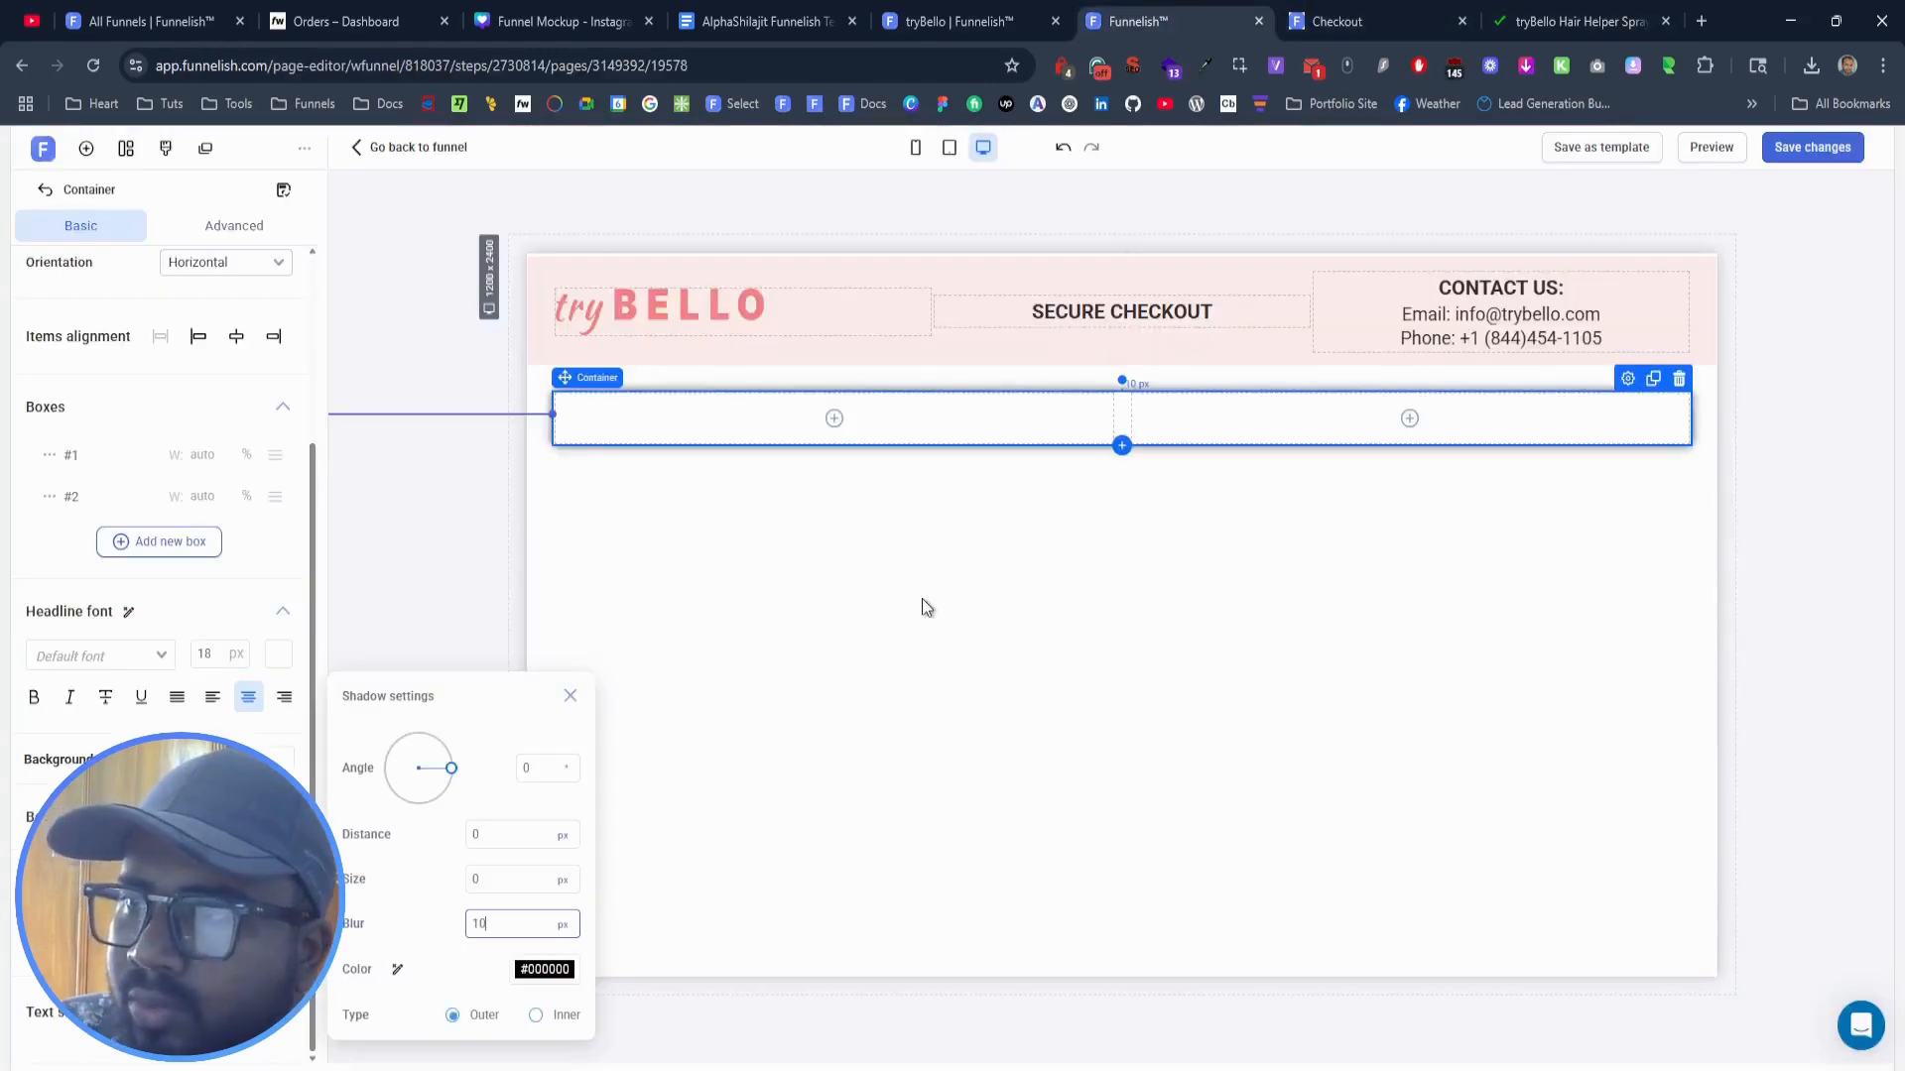
scroll(99, 496, "up", 3)
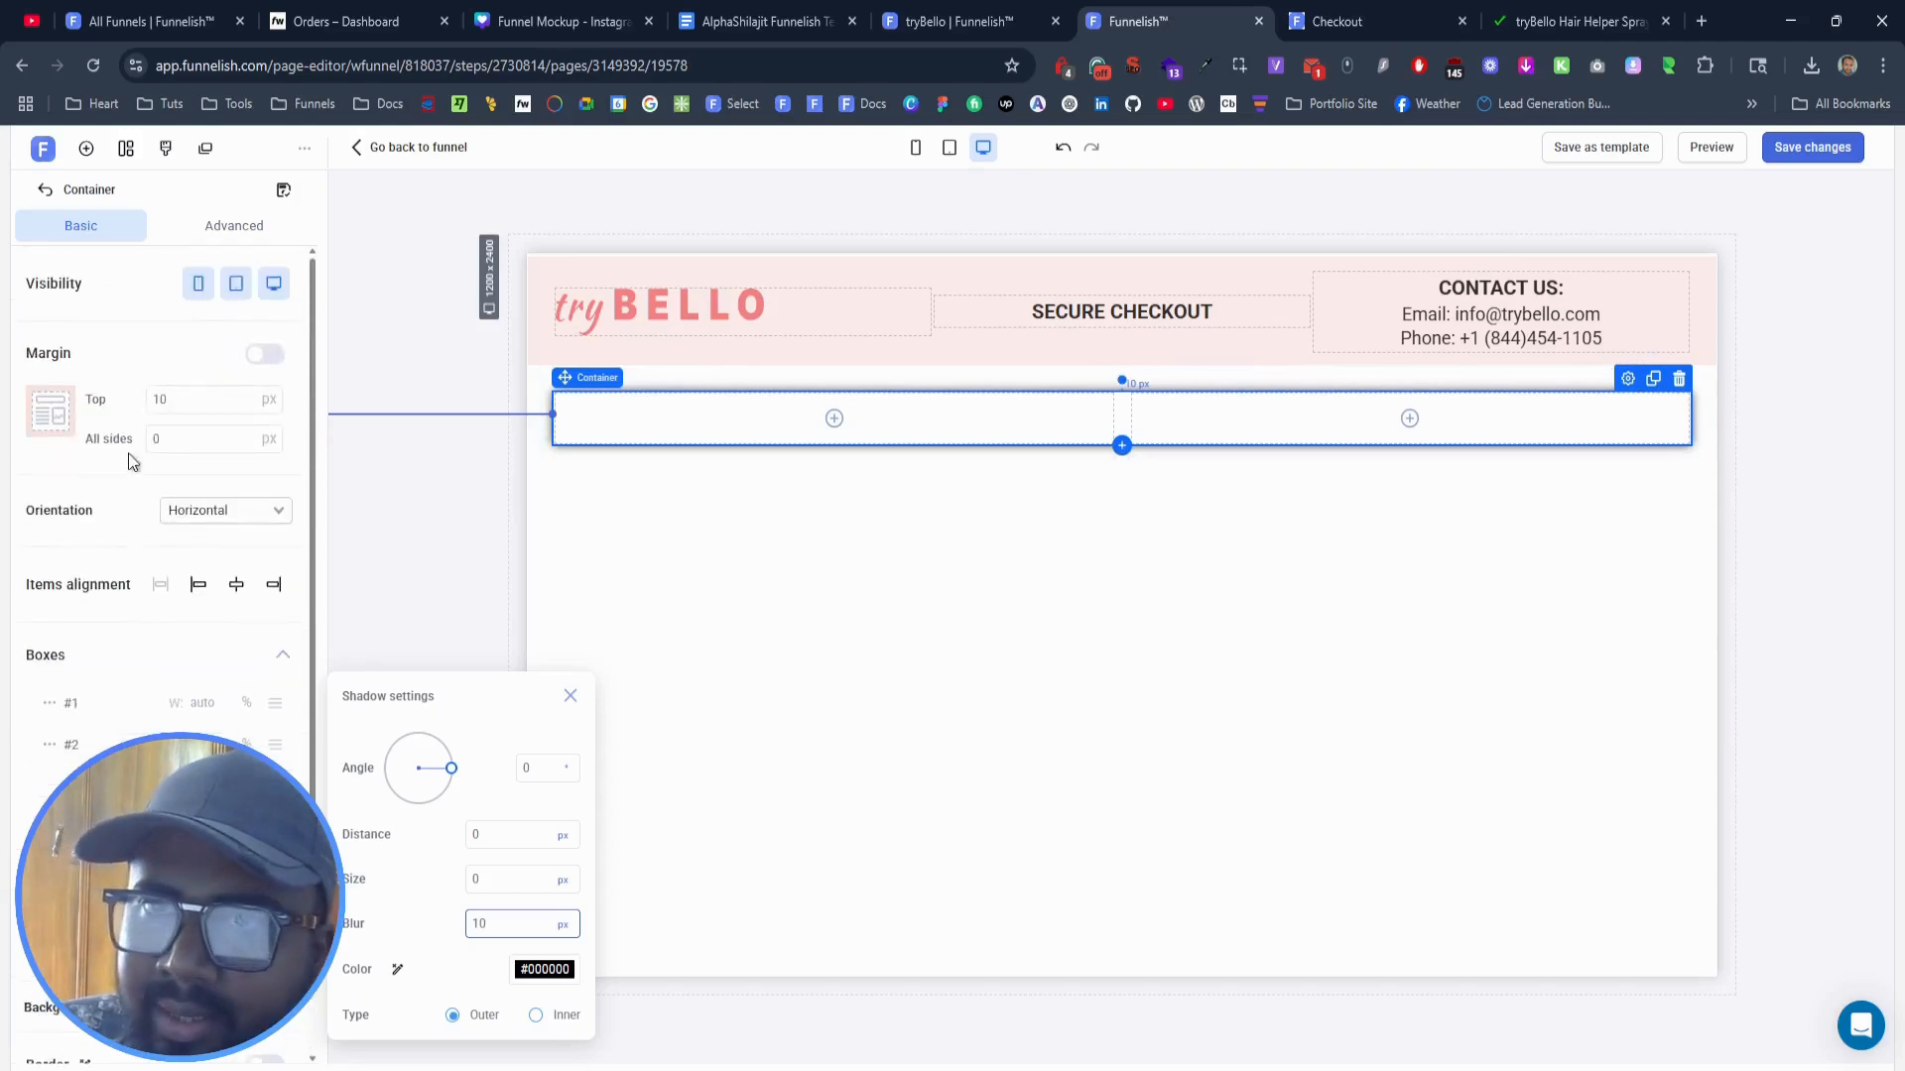
left_click(234, 225)
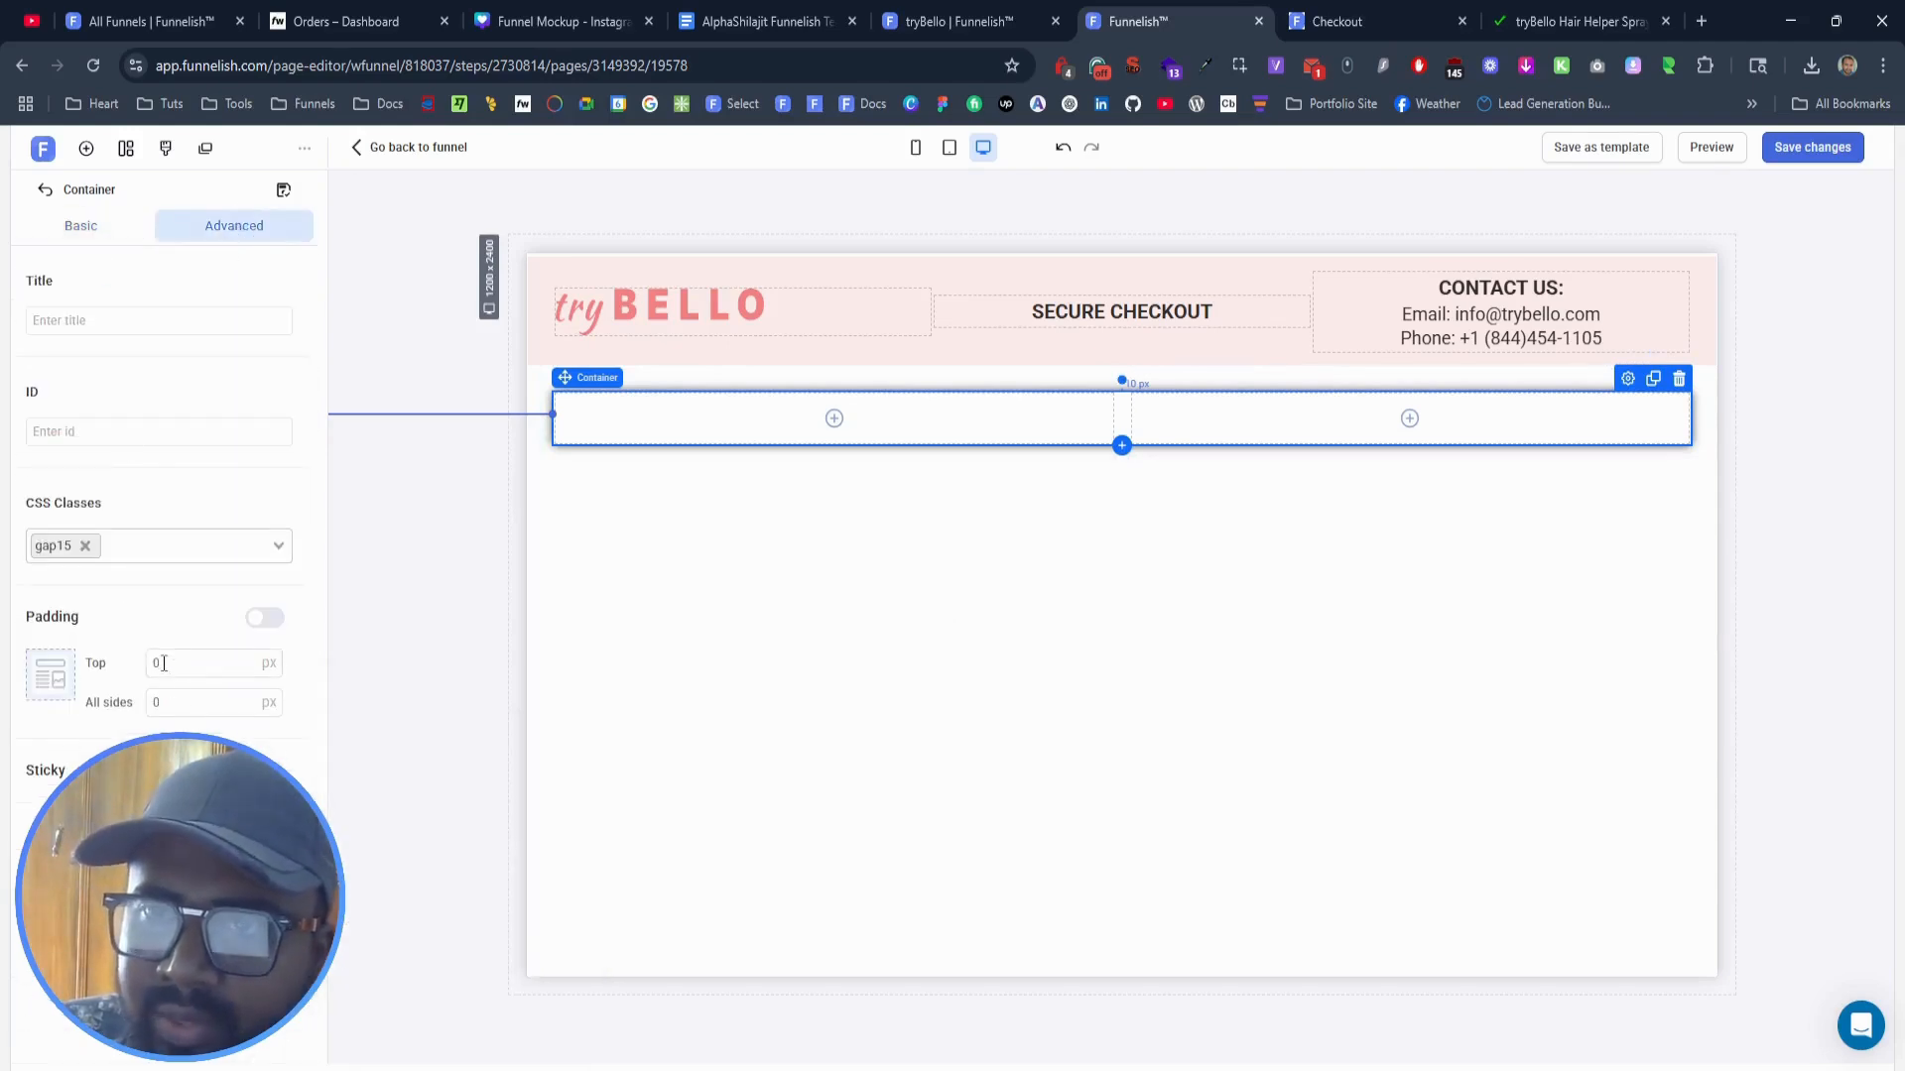
left_click(189, 705)
type("10")
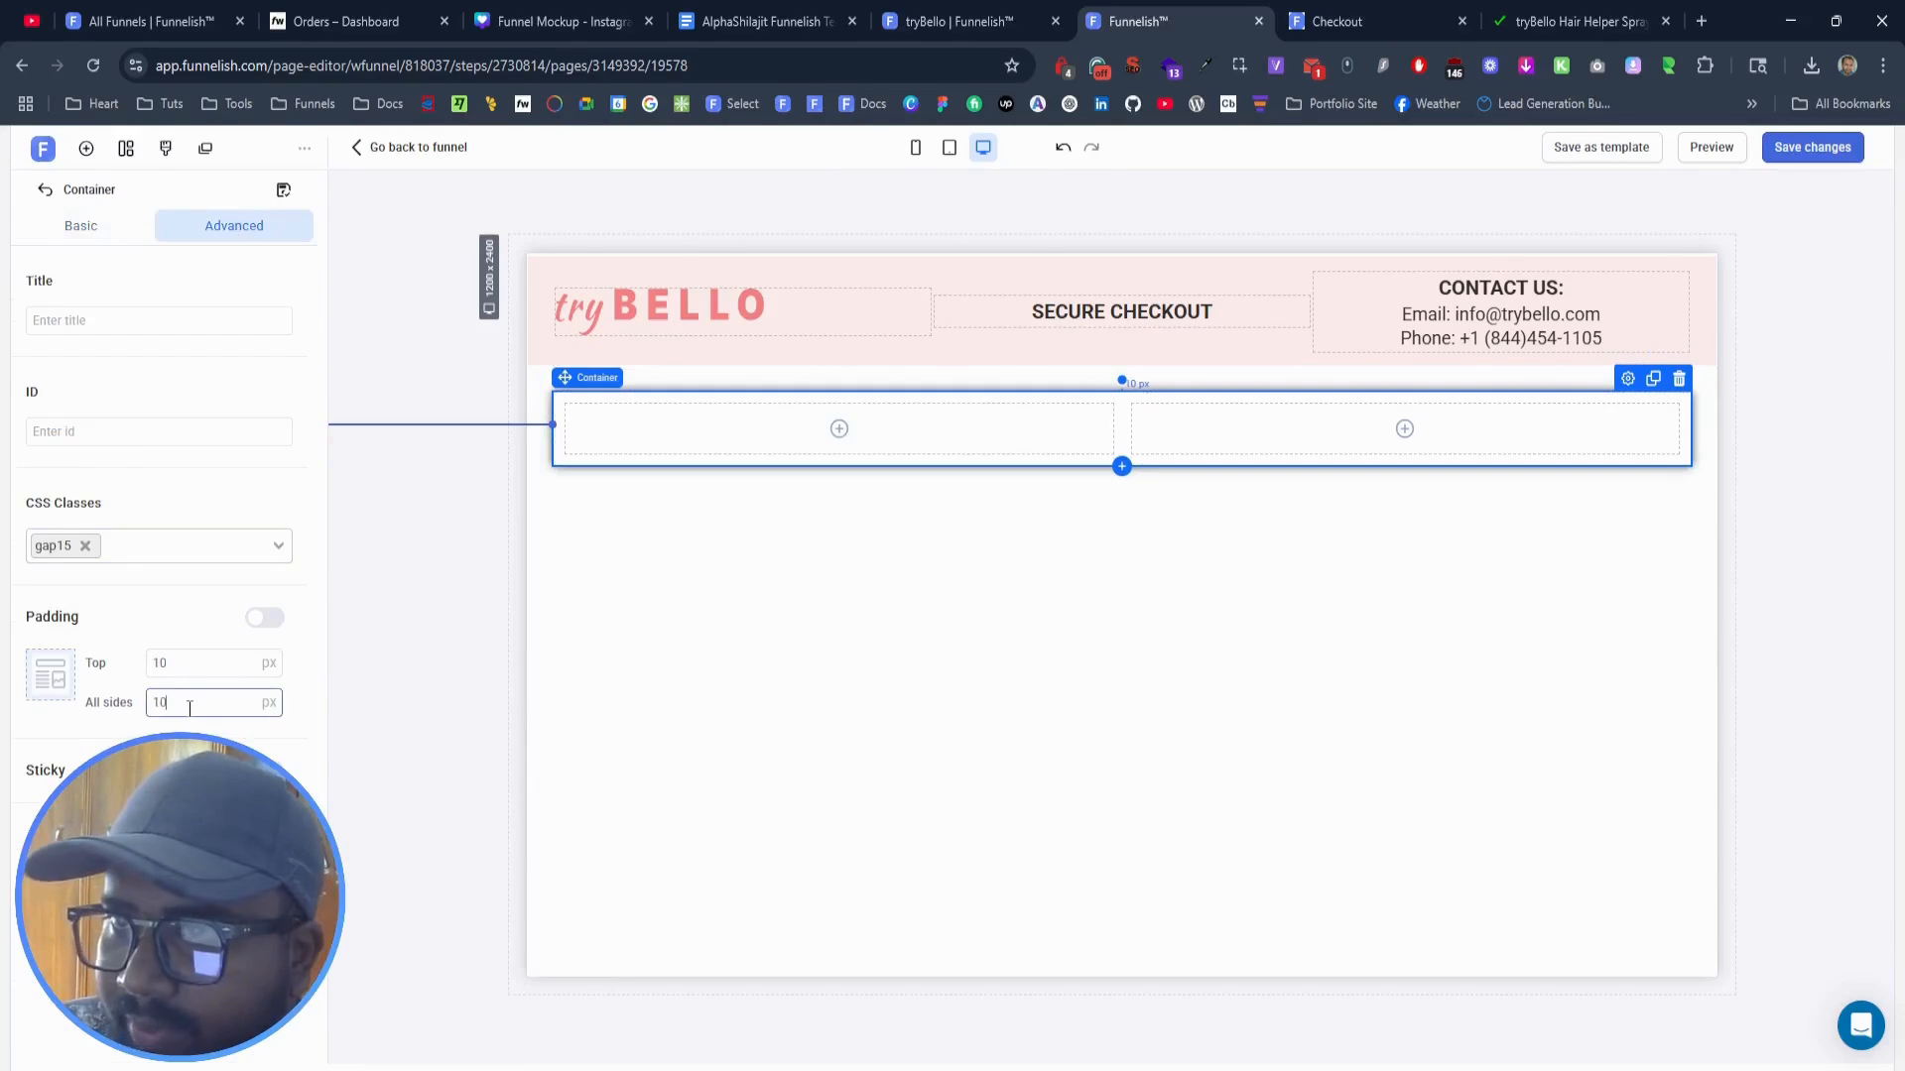
Step: Insert a single-box container into the first box of the two-box container and open its top margin for editing
left_click(839, 433)
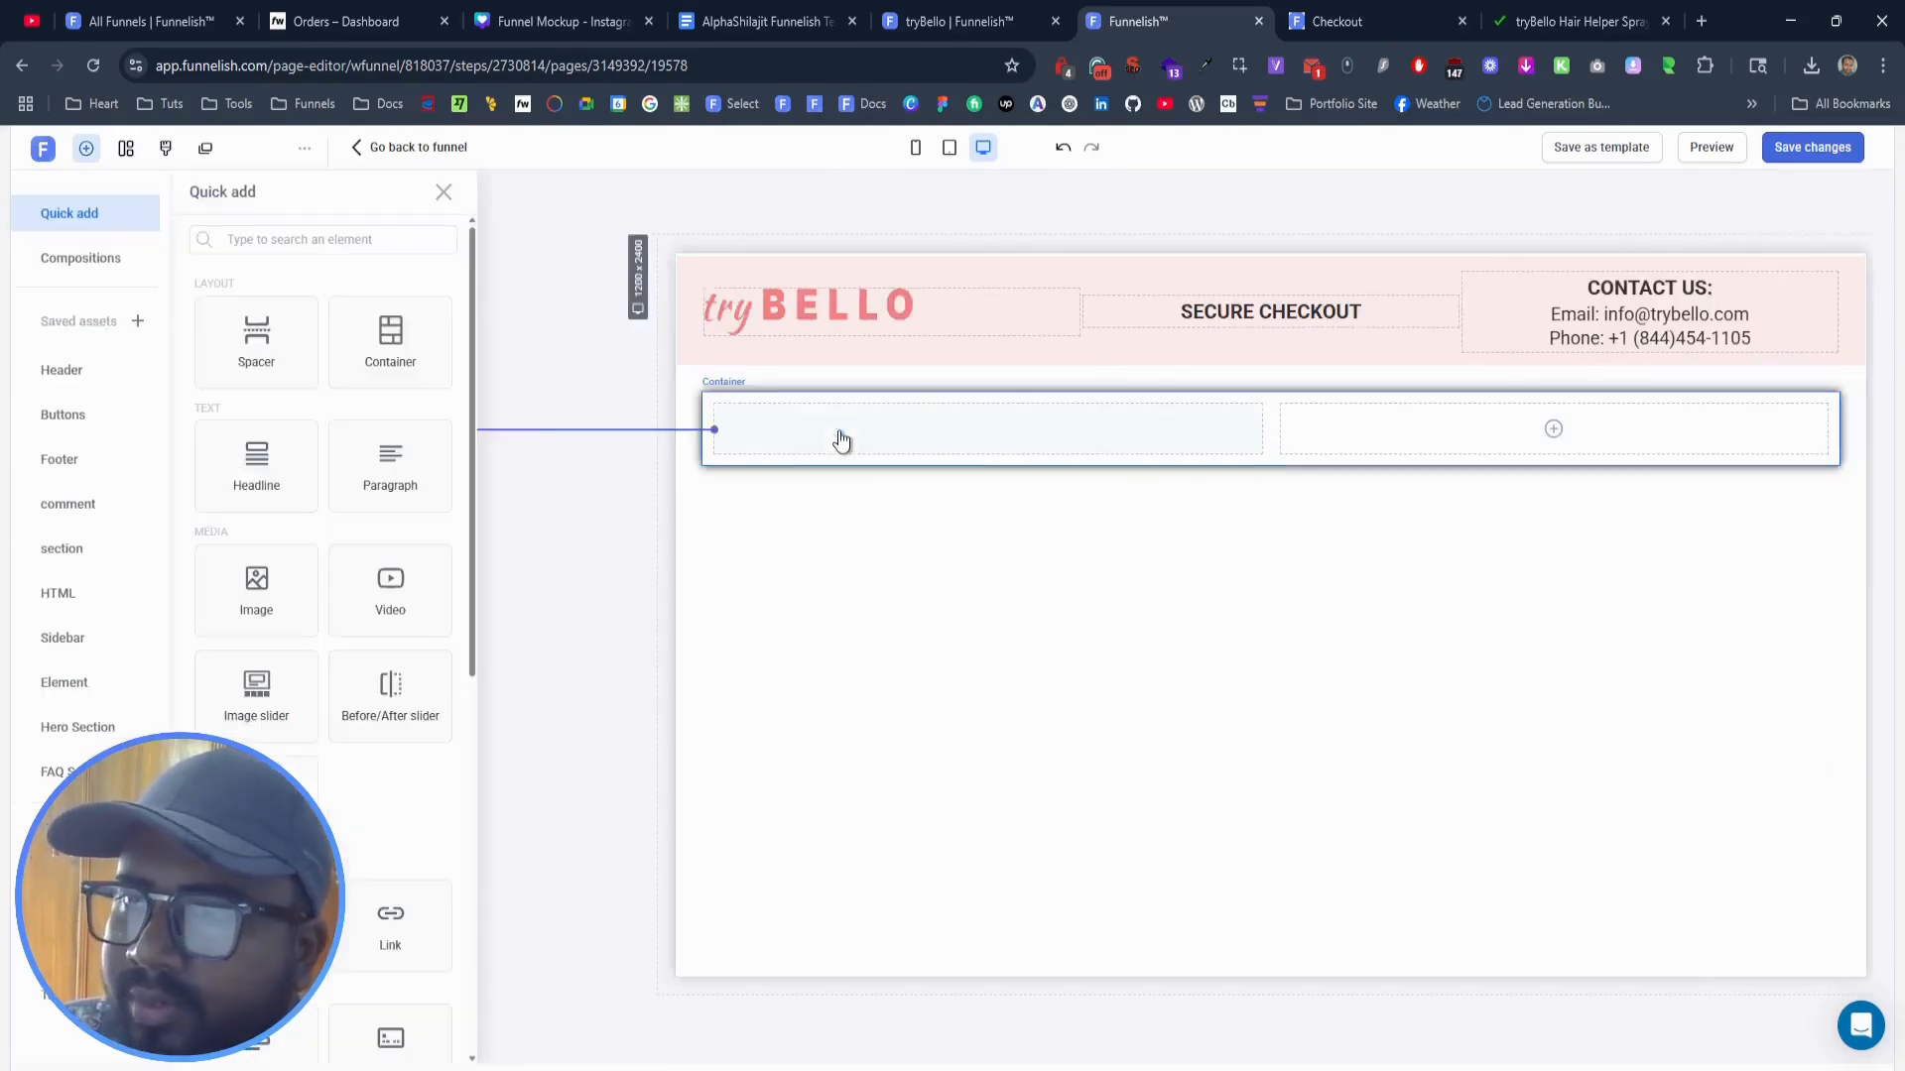
left_click(386, 367)
left_click(244, 406)
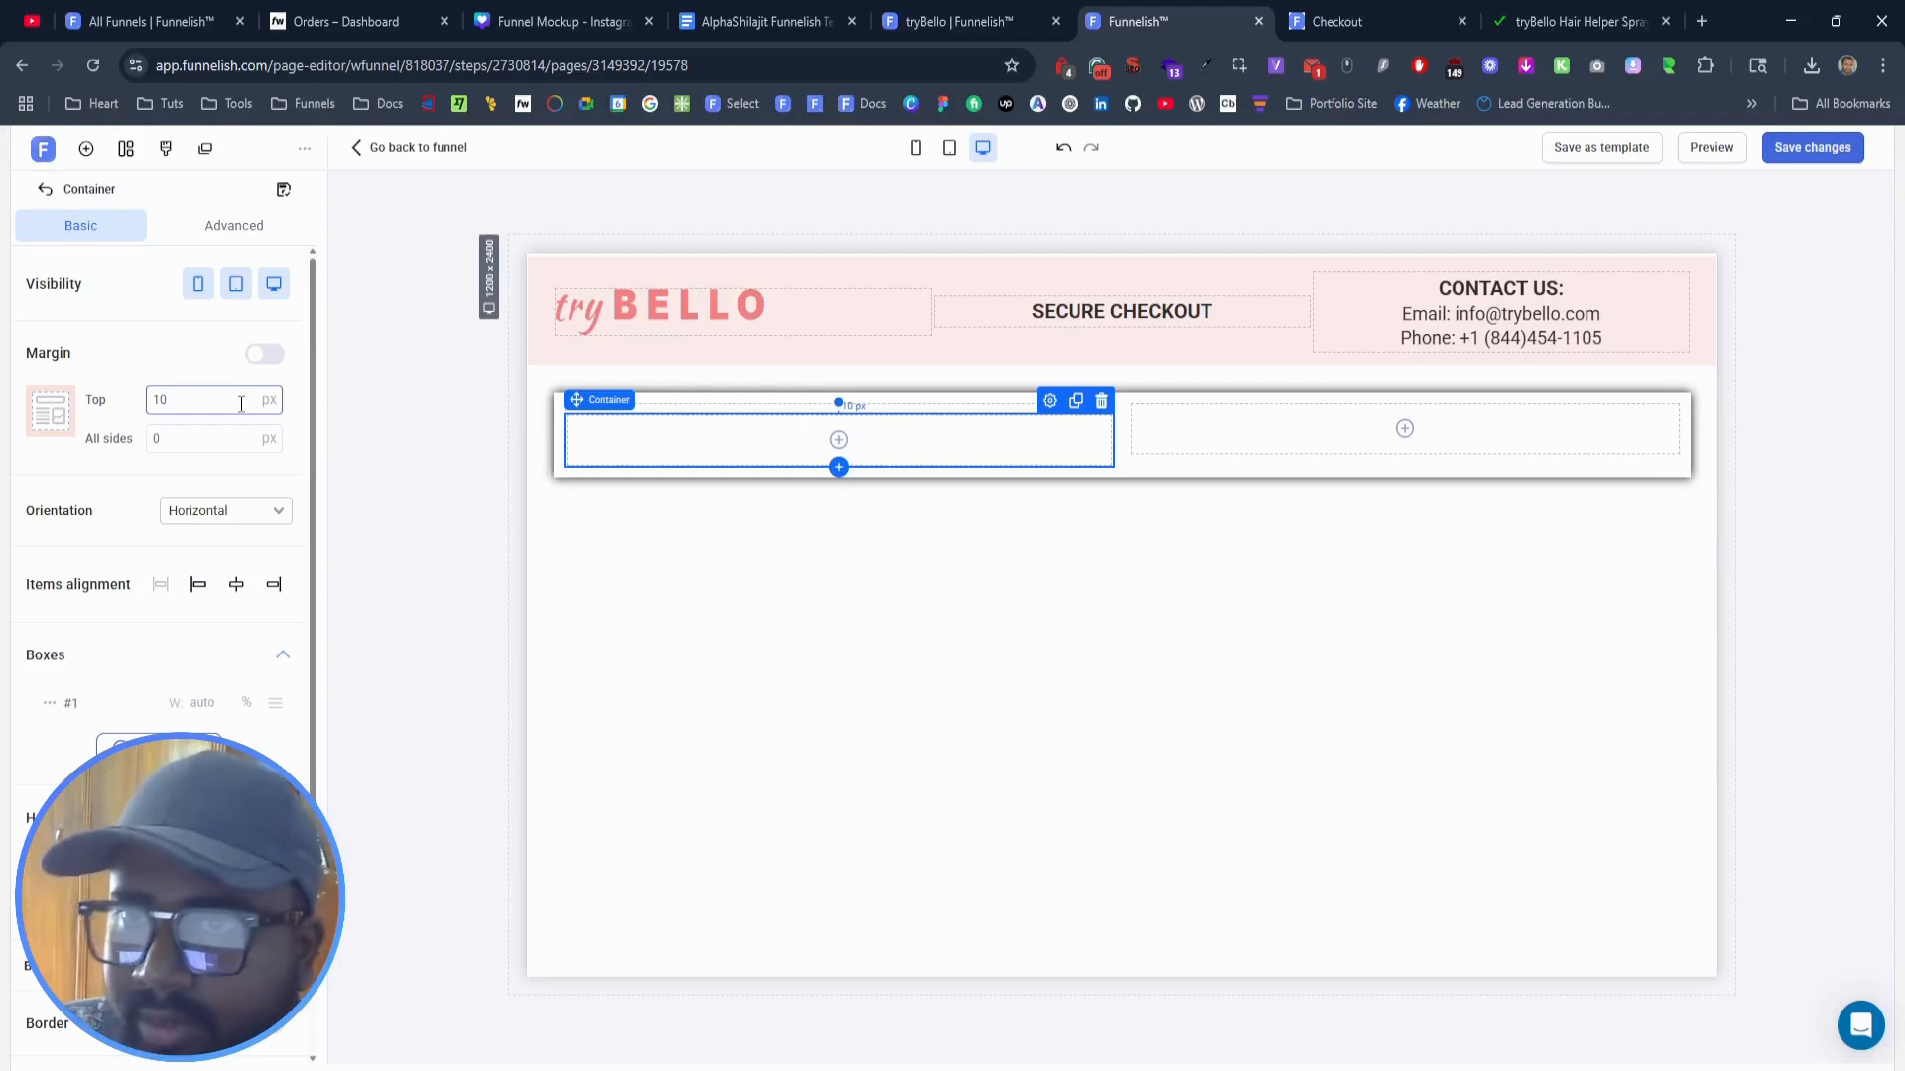
Step: Inspect the reference form's bundle column in the developer tools for its border, margin and padding styles
left_click(1577, 21)
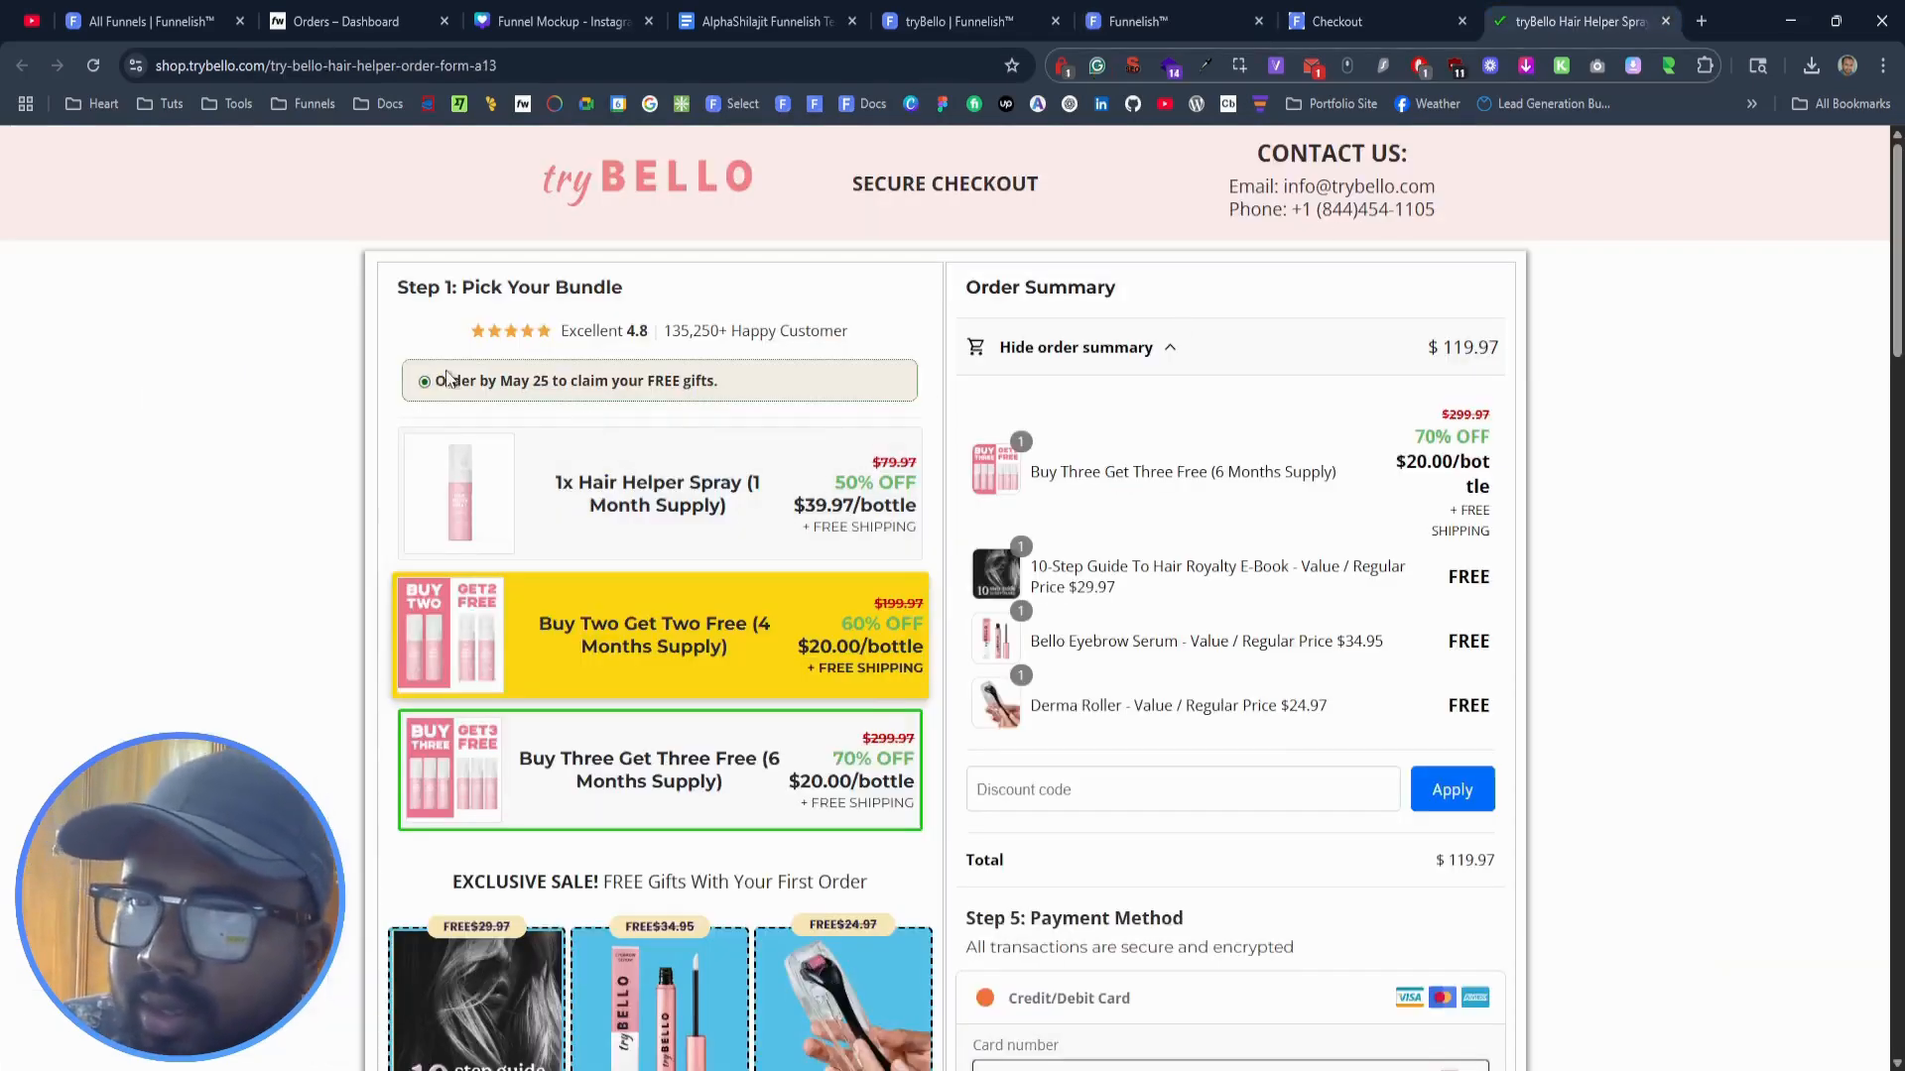
left_click(468, 911)
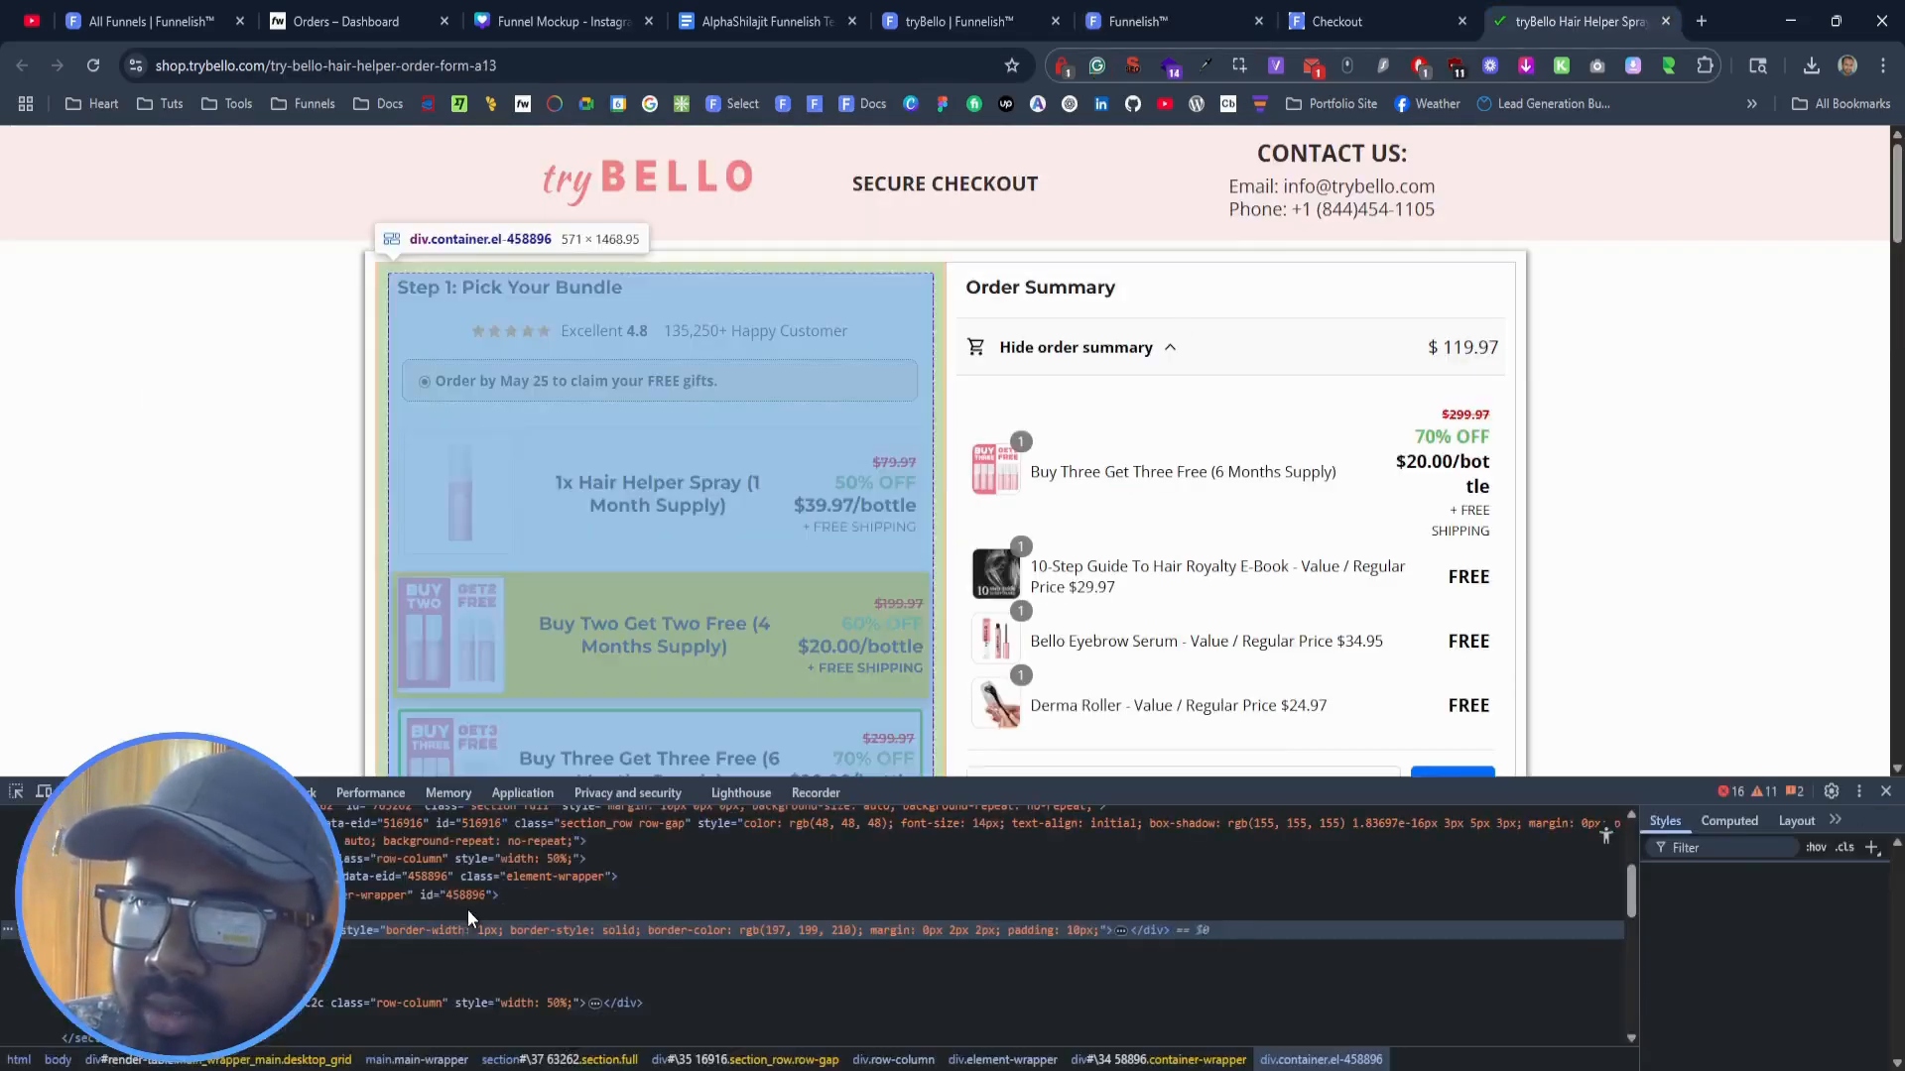
left_click(9, 795)
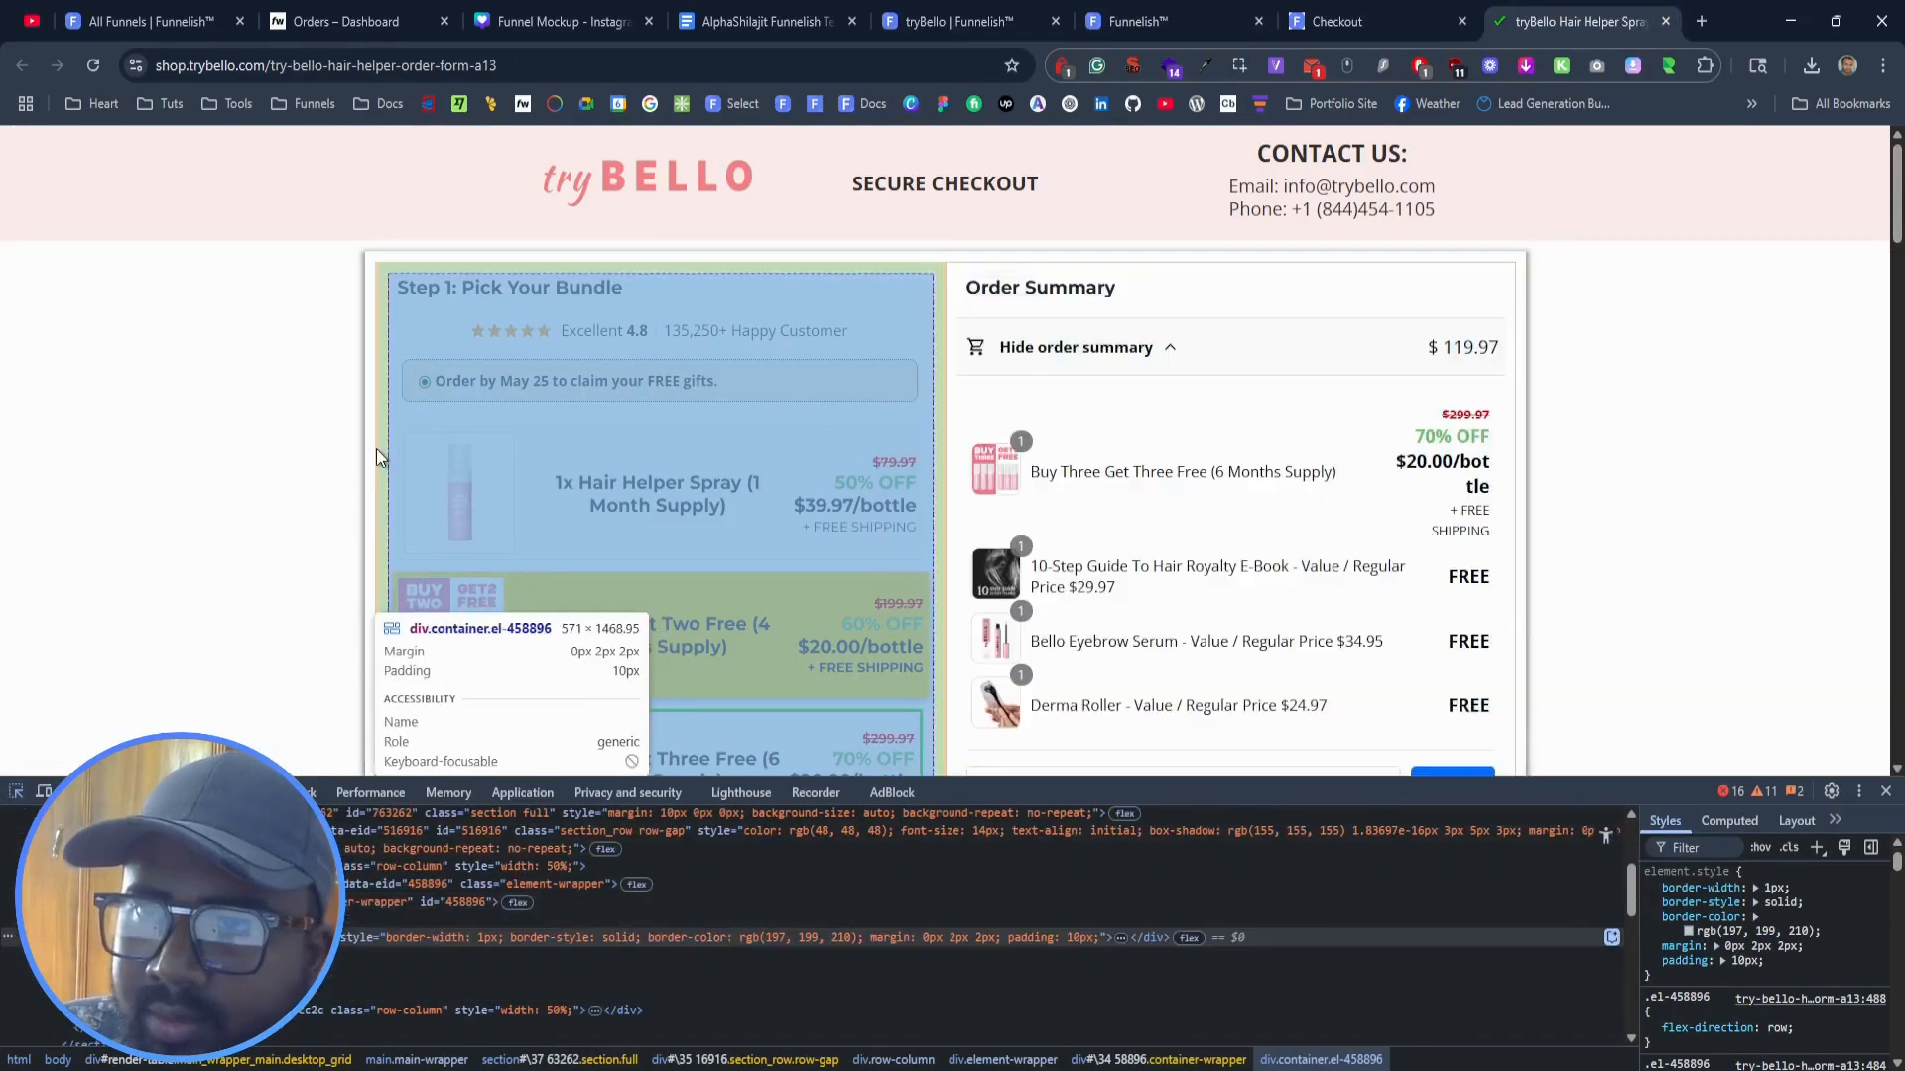
left_click(377, 449)
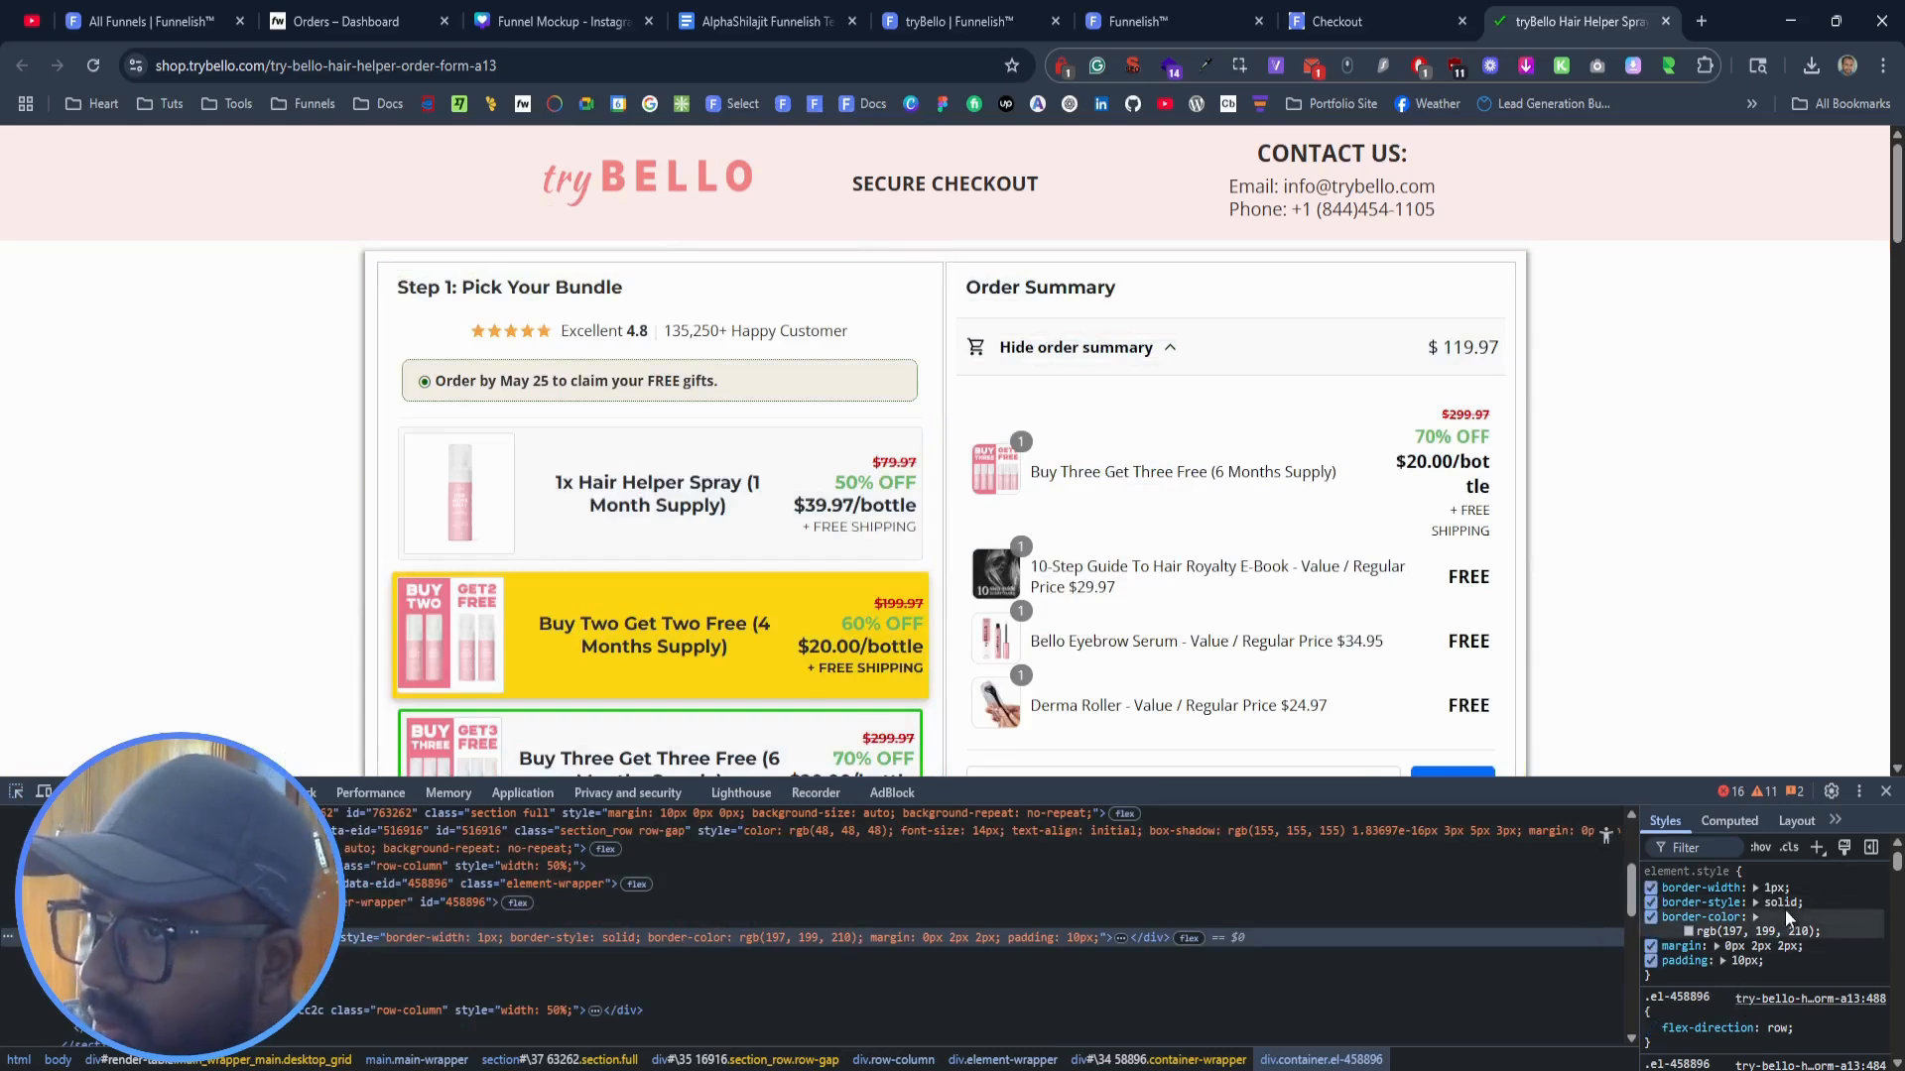
Step: Copy the reference column's border colour and give the first inner container a 1 px solid border in rgb(197, 199, 210)
left_click(1761, 932)
key("ctrl+c")
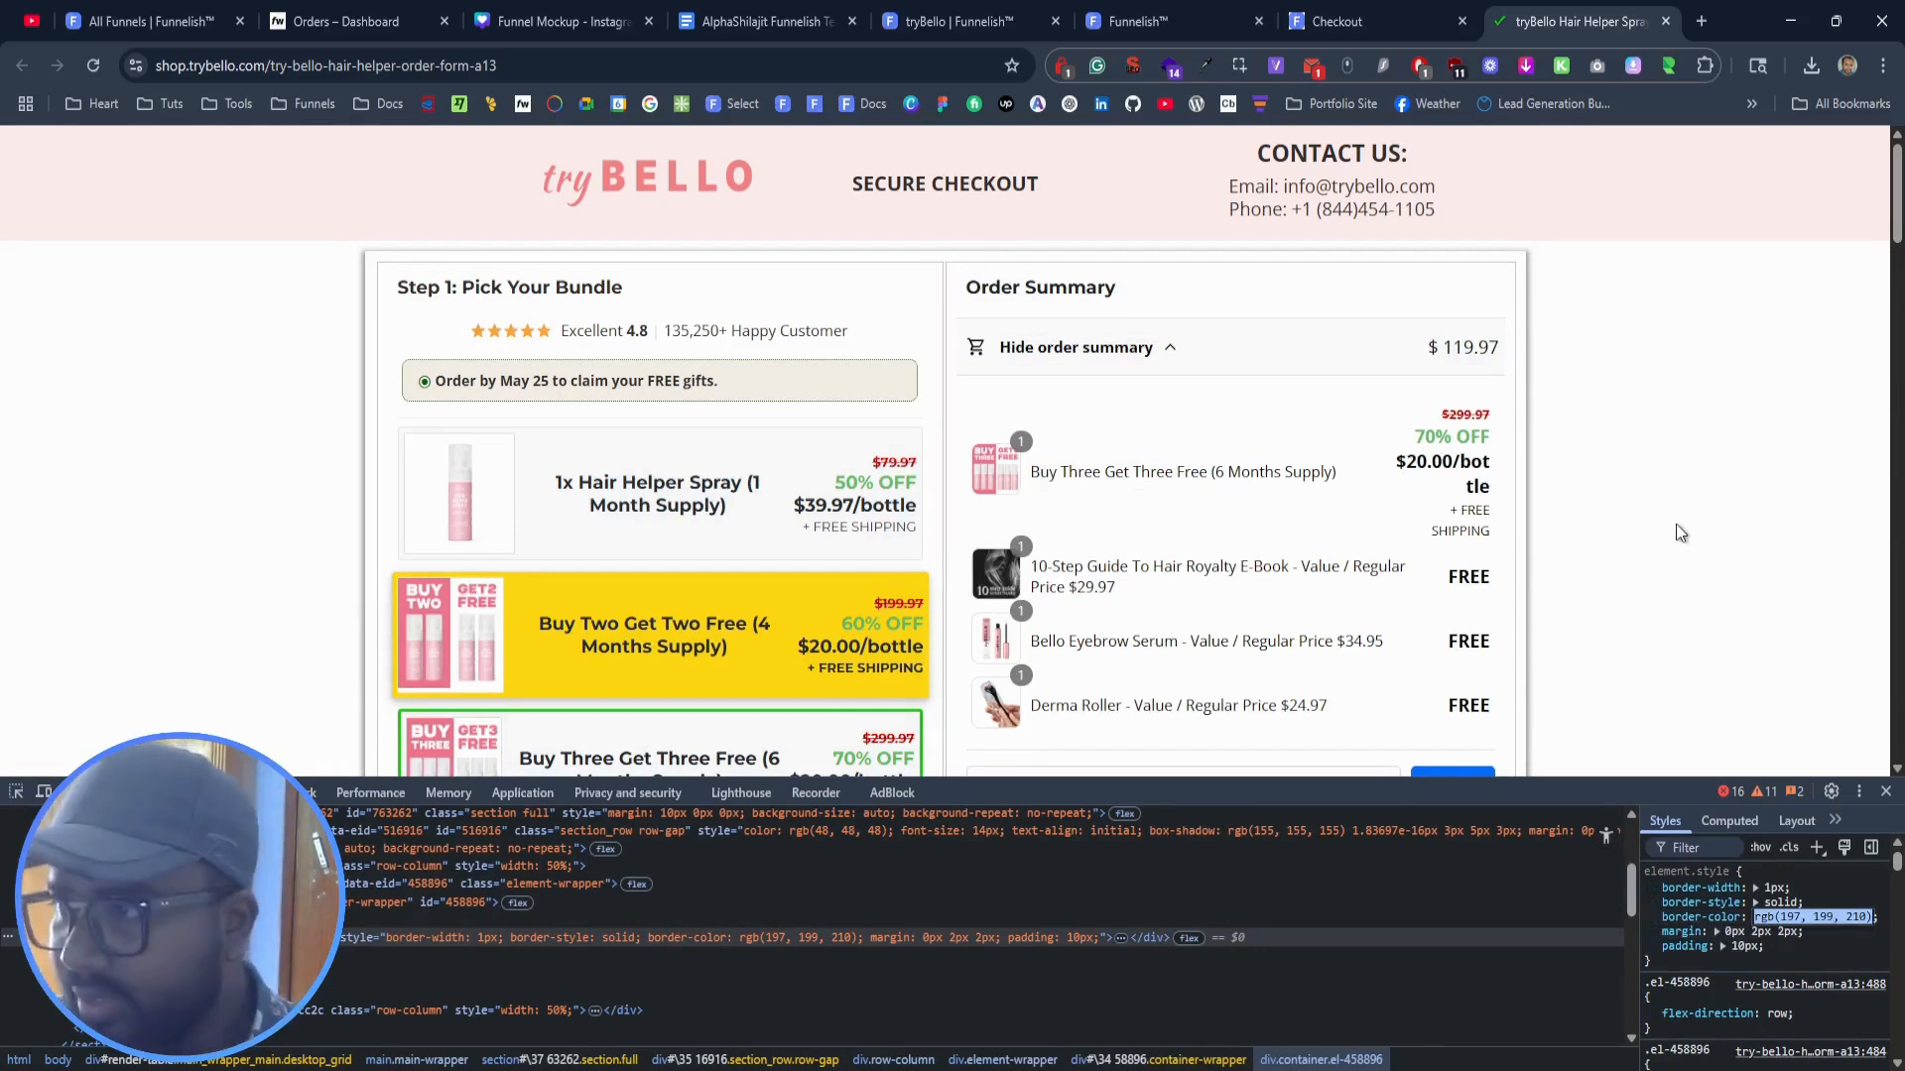
left_click(1144, 12)
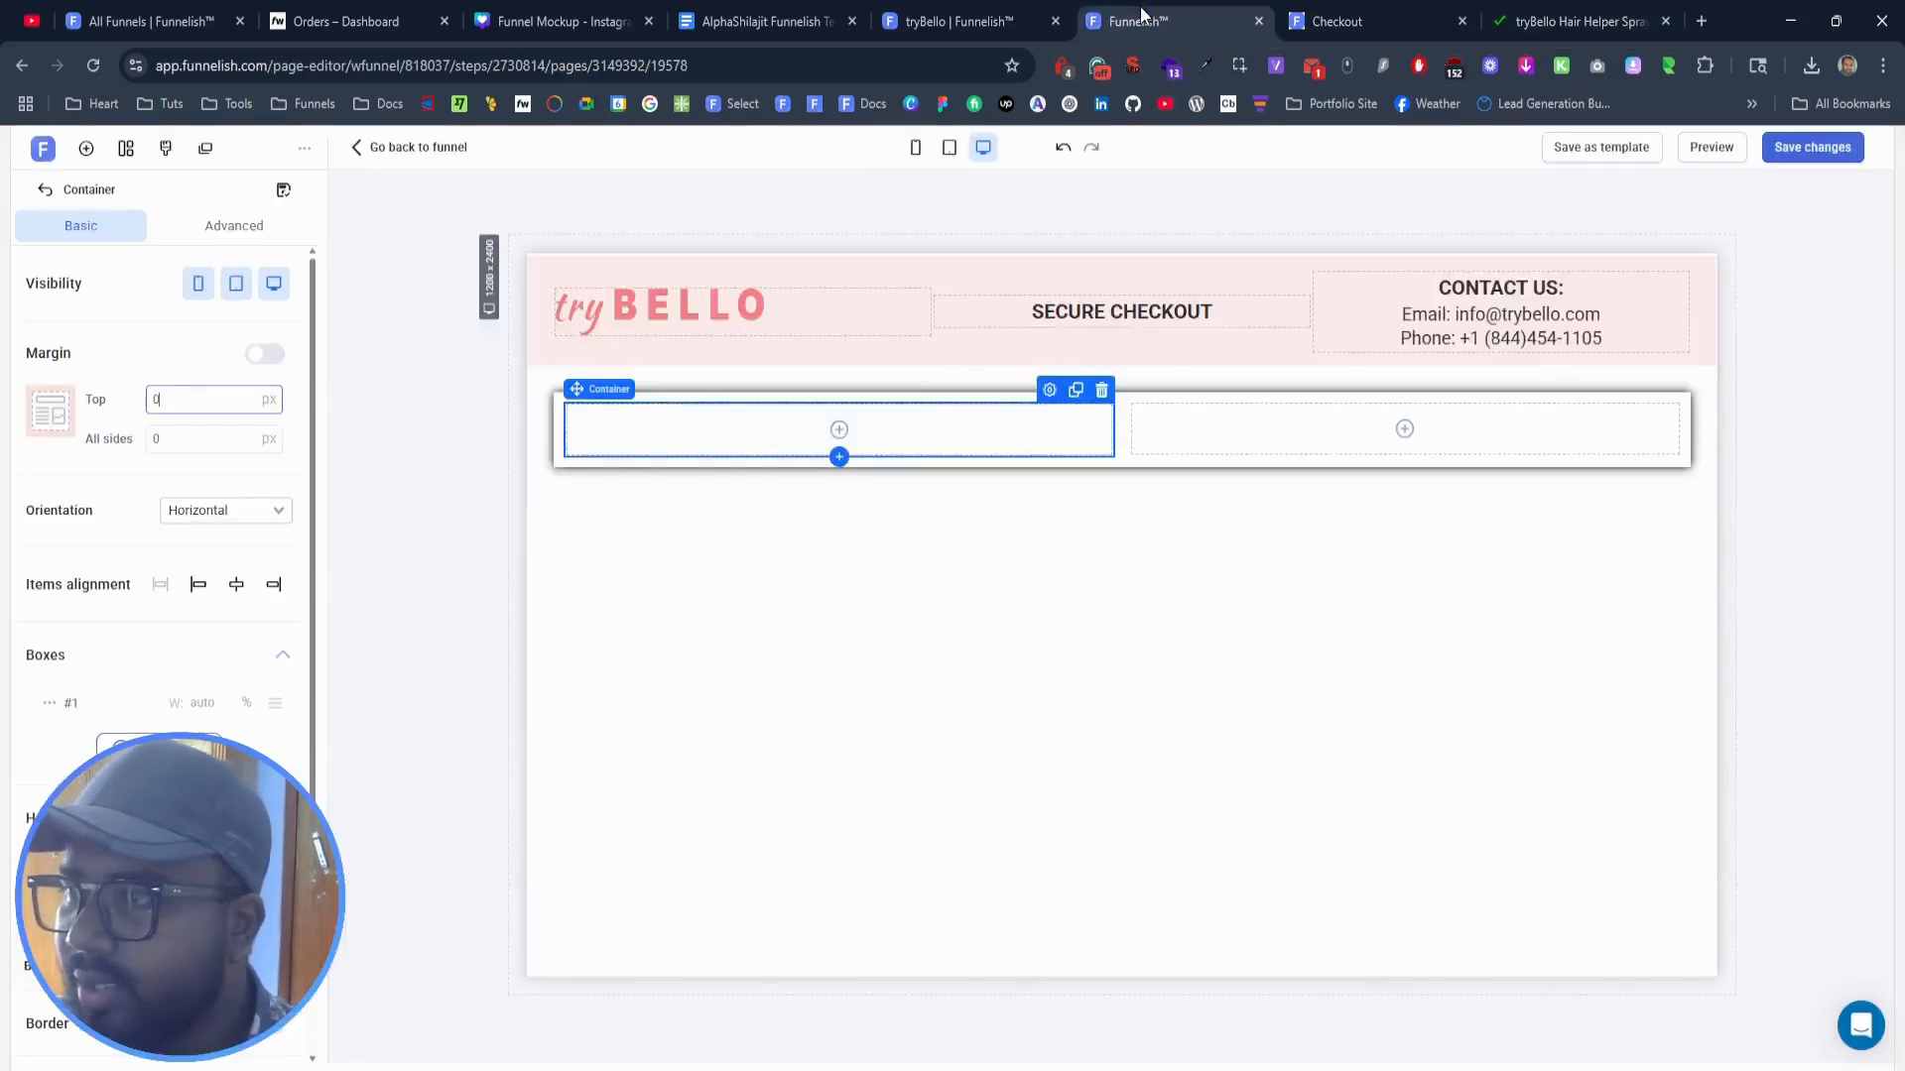
scroll(159, 596, "down", 2)
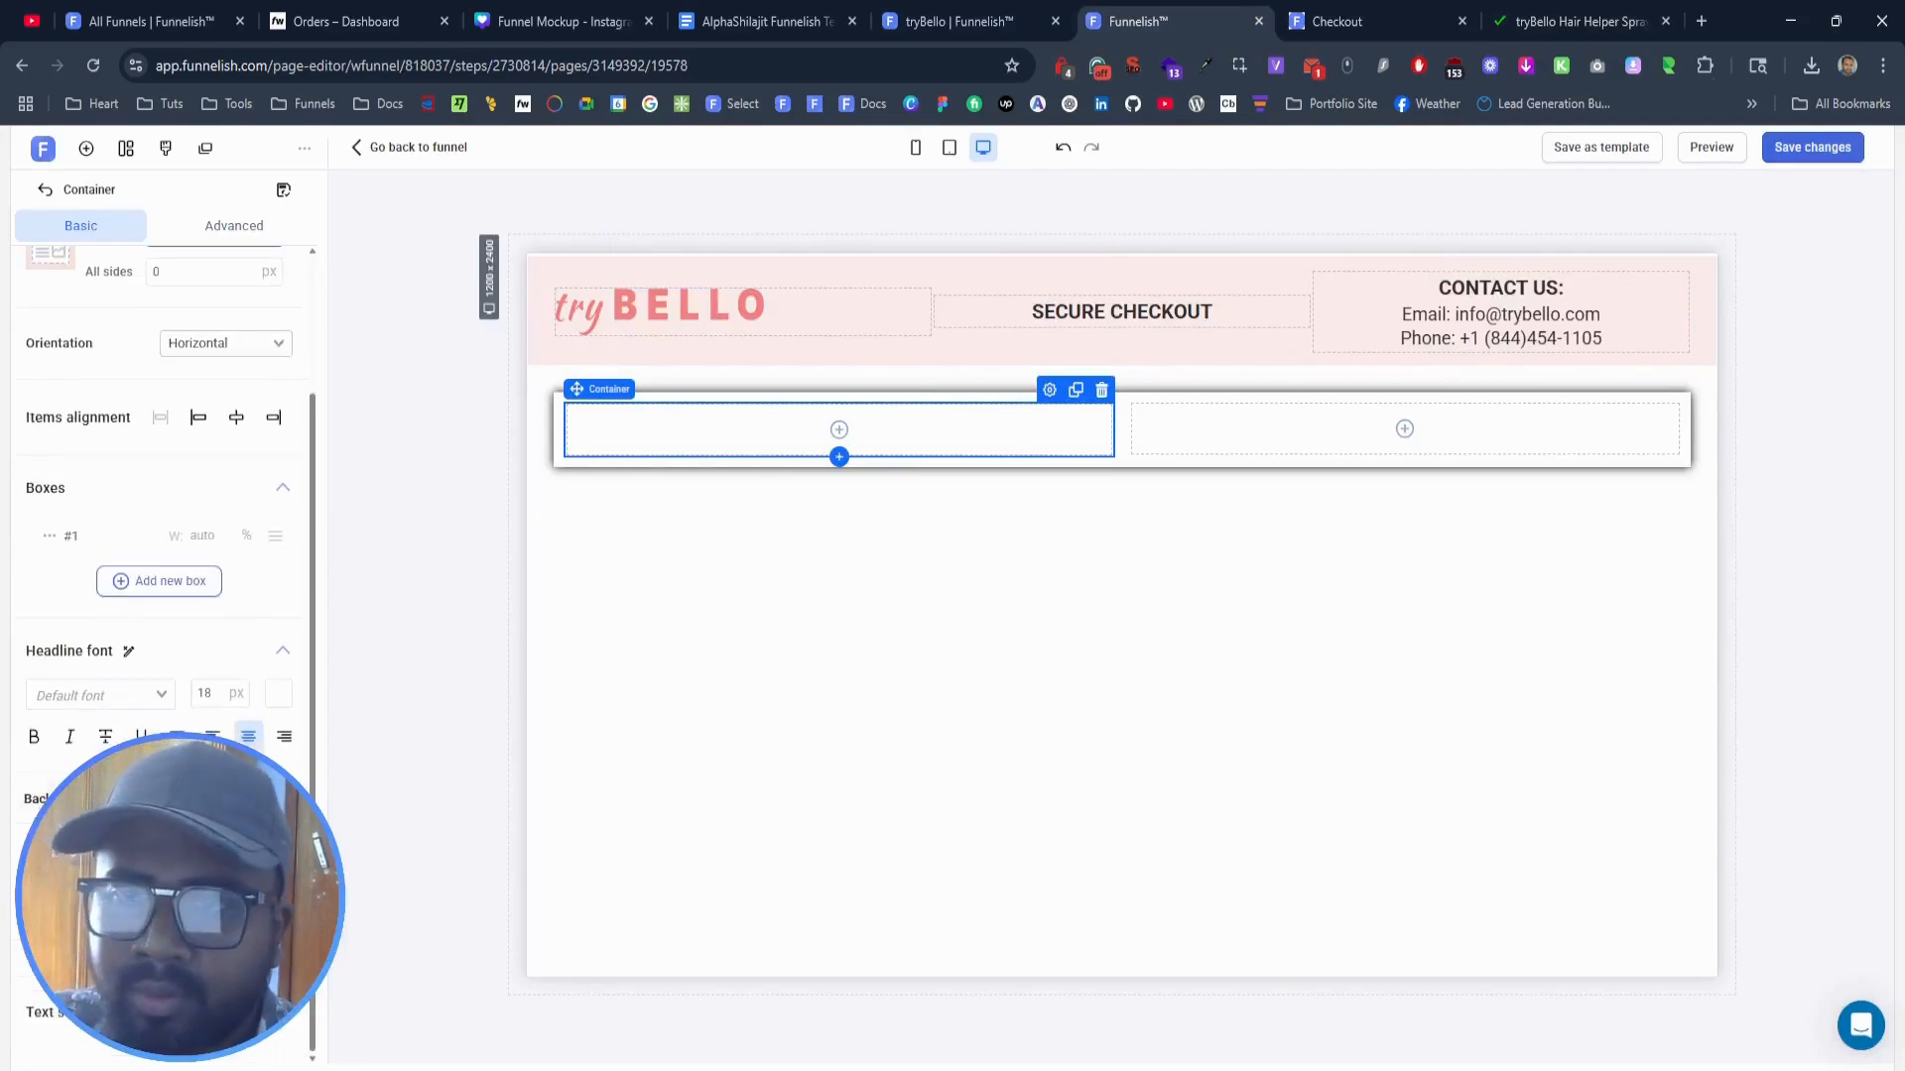
scroll(238, 631, "down", 3)
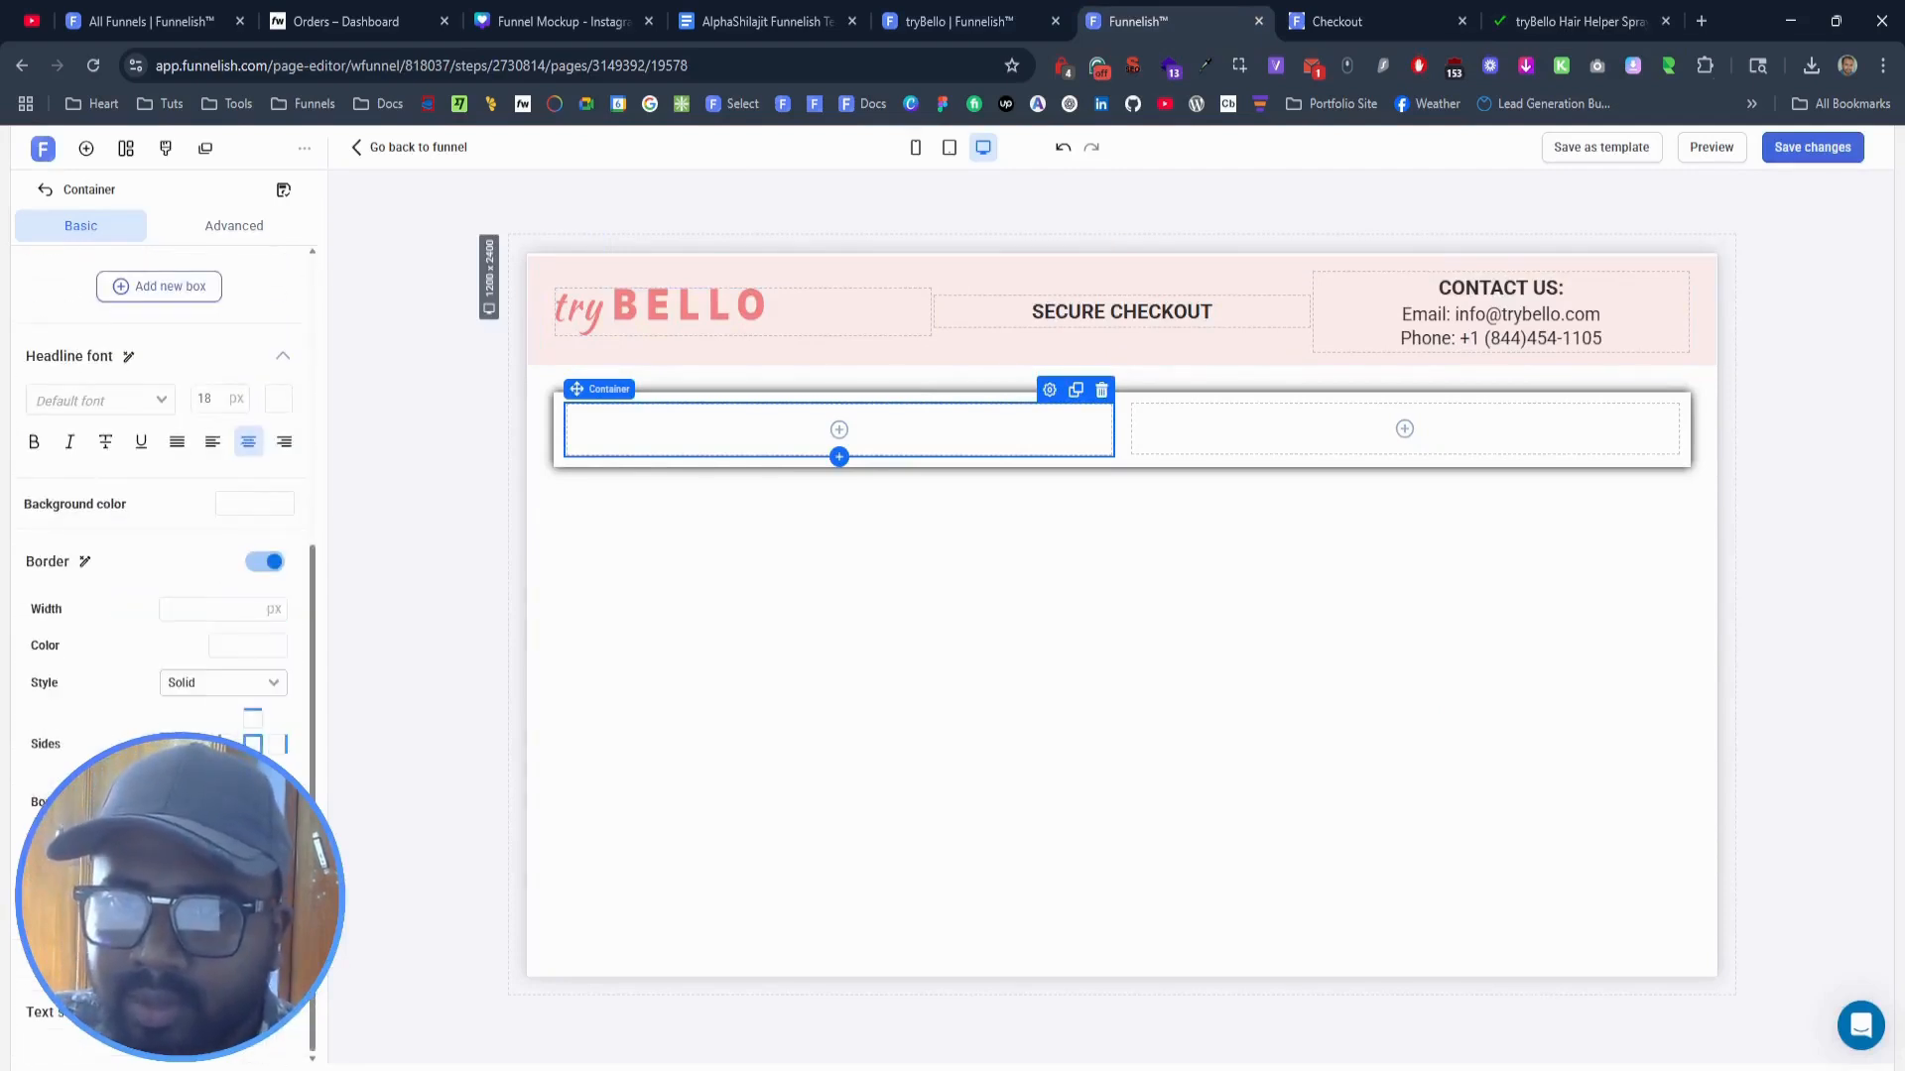
left_click(238, 610)
type("1")
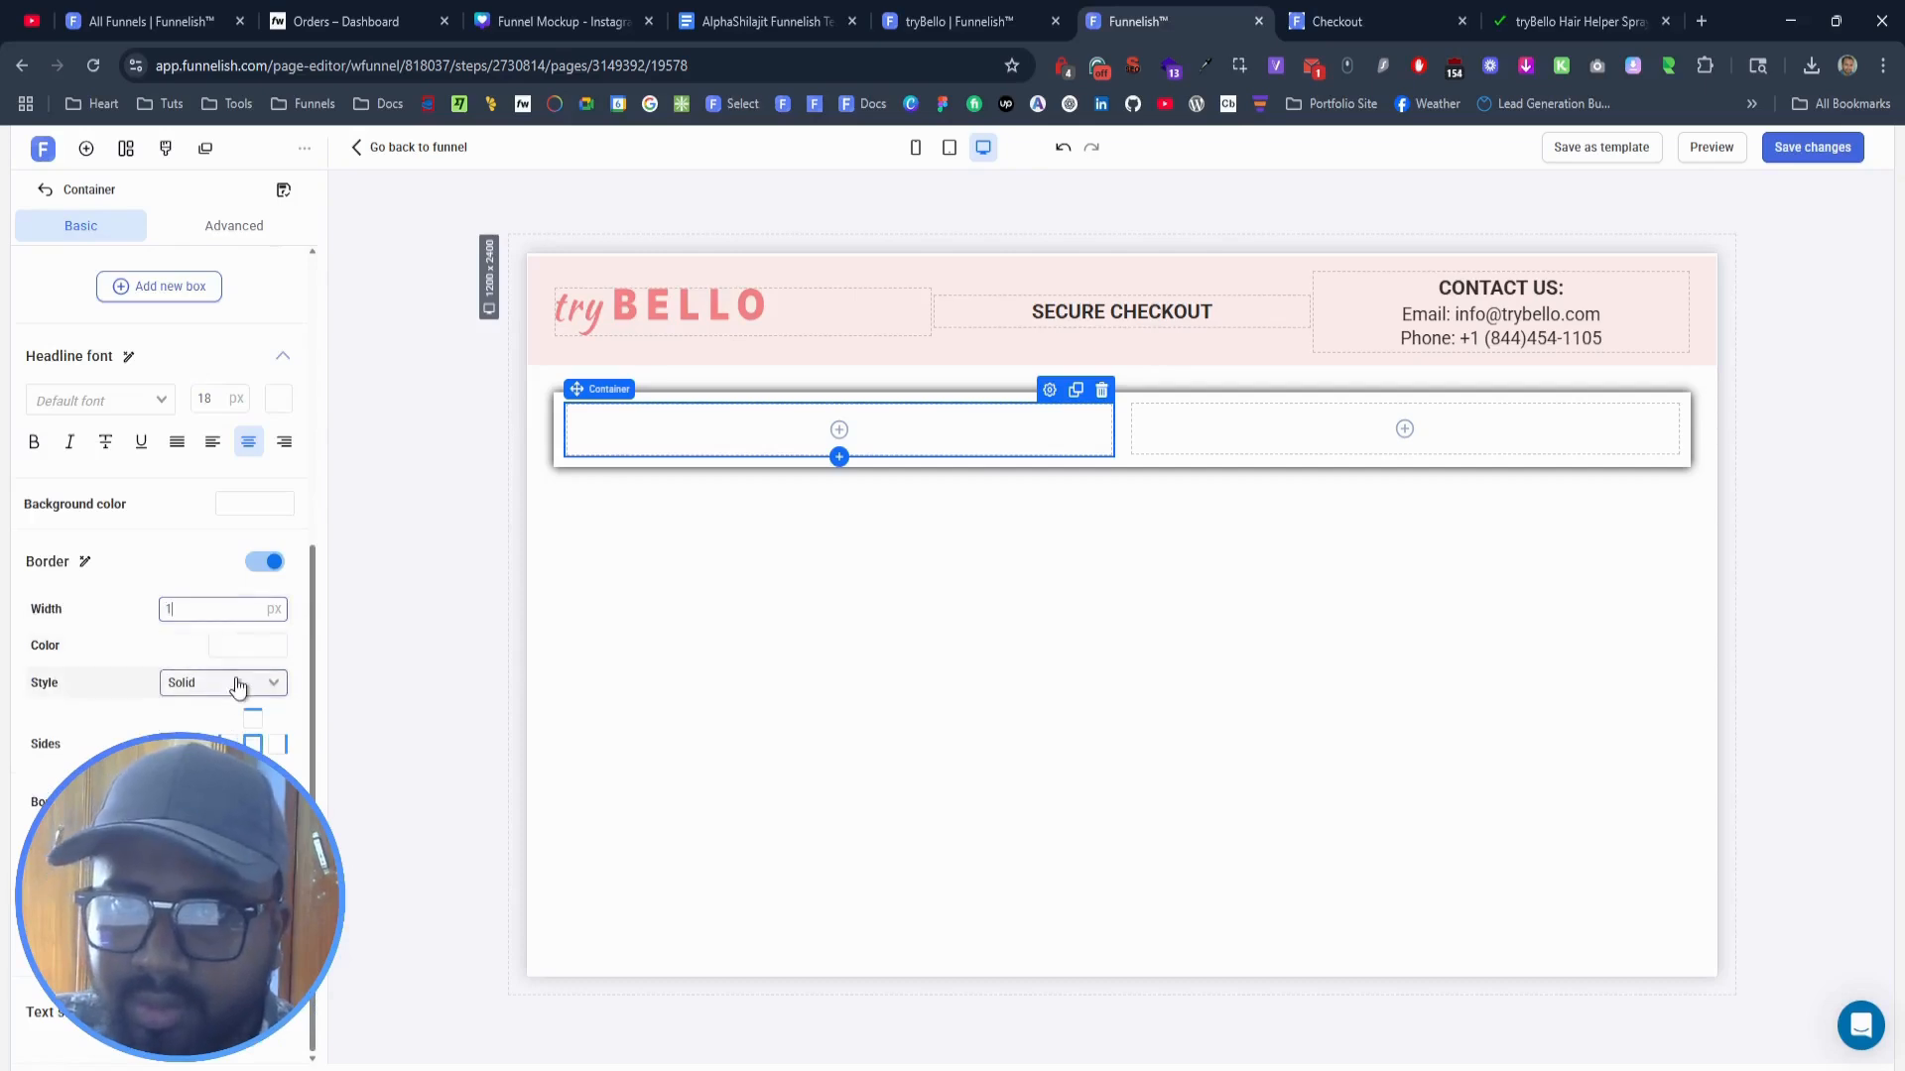
left_click(247, 646)
key("ctrl+v")
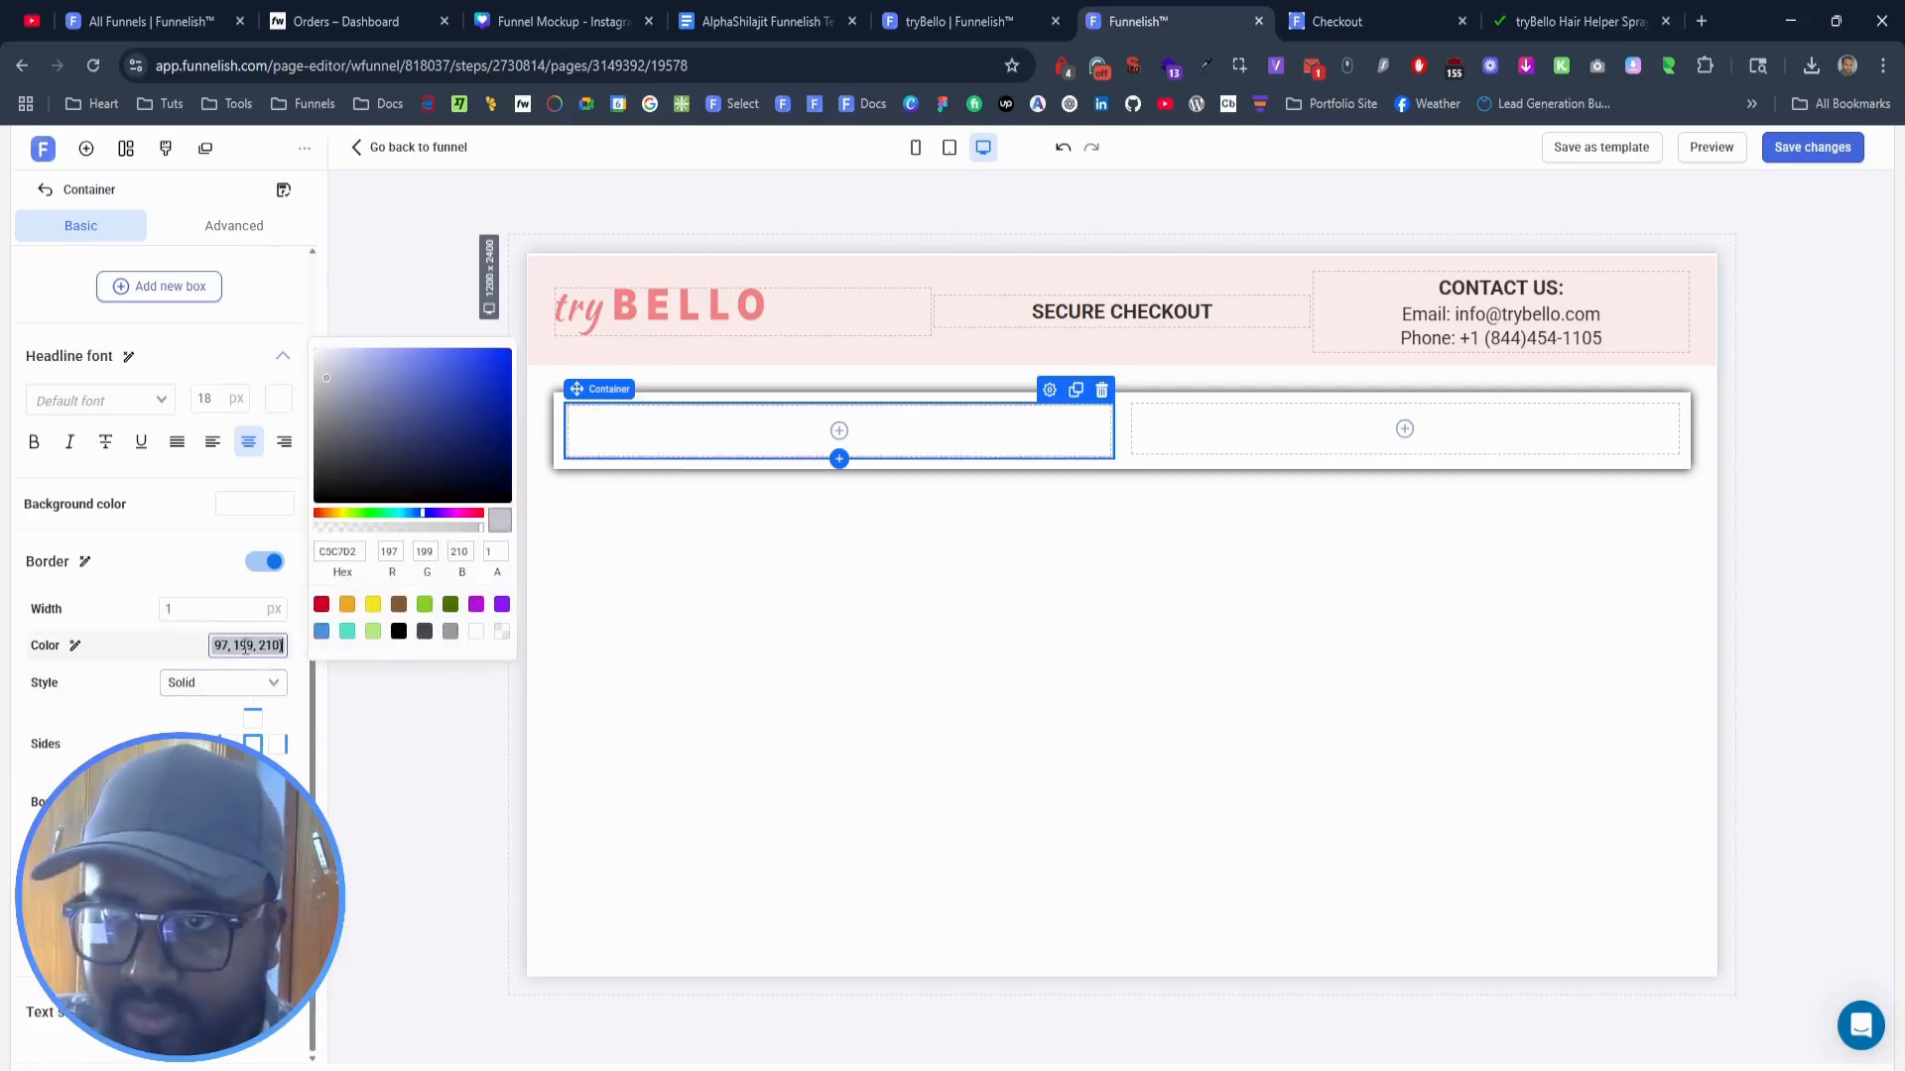
left_click(367, 744)
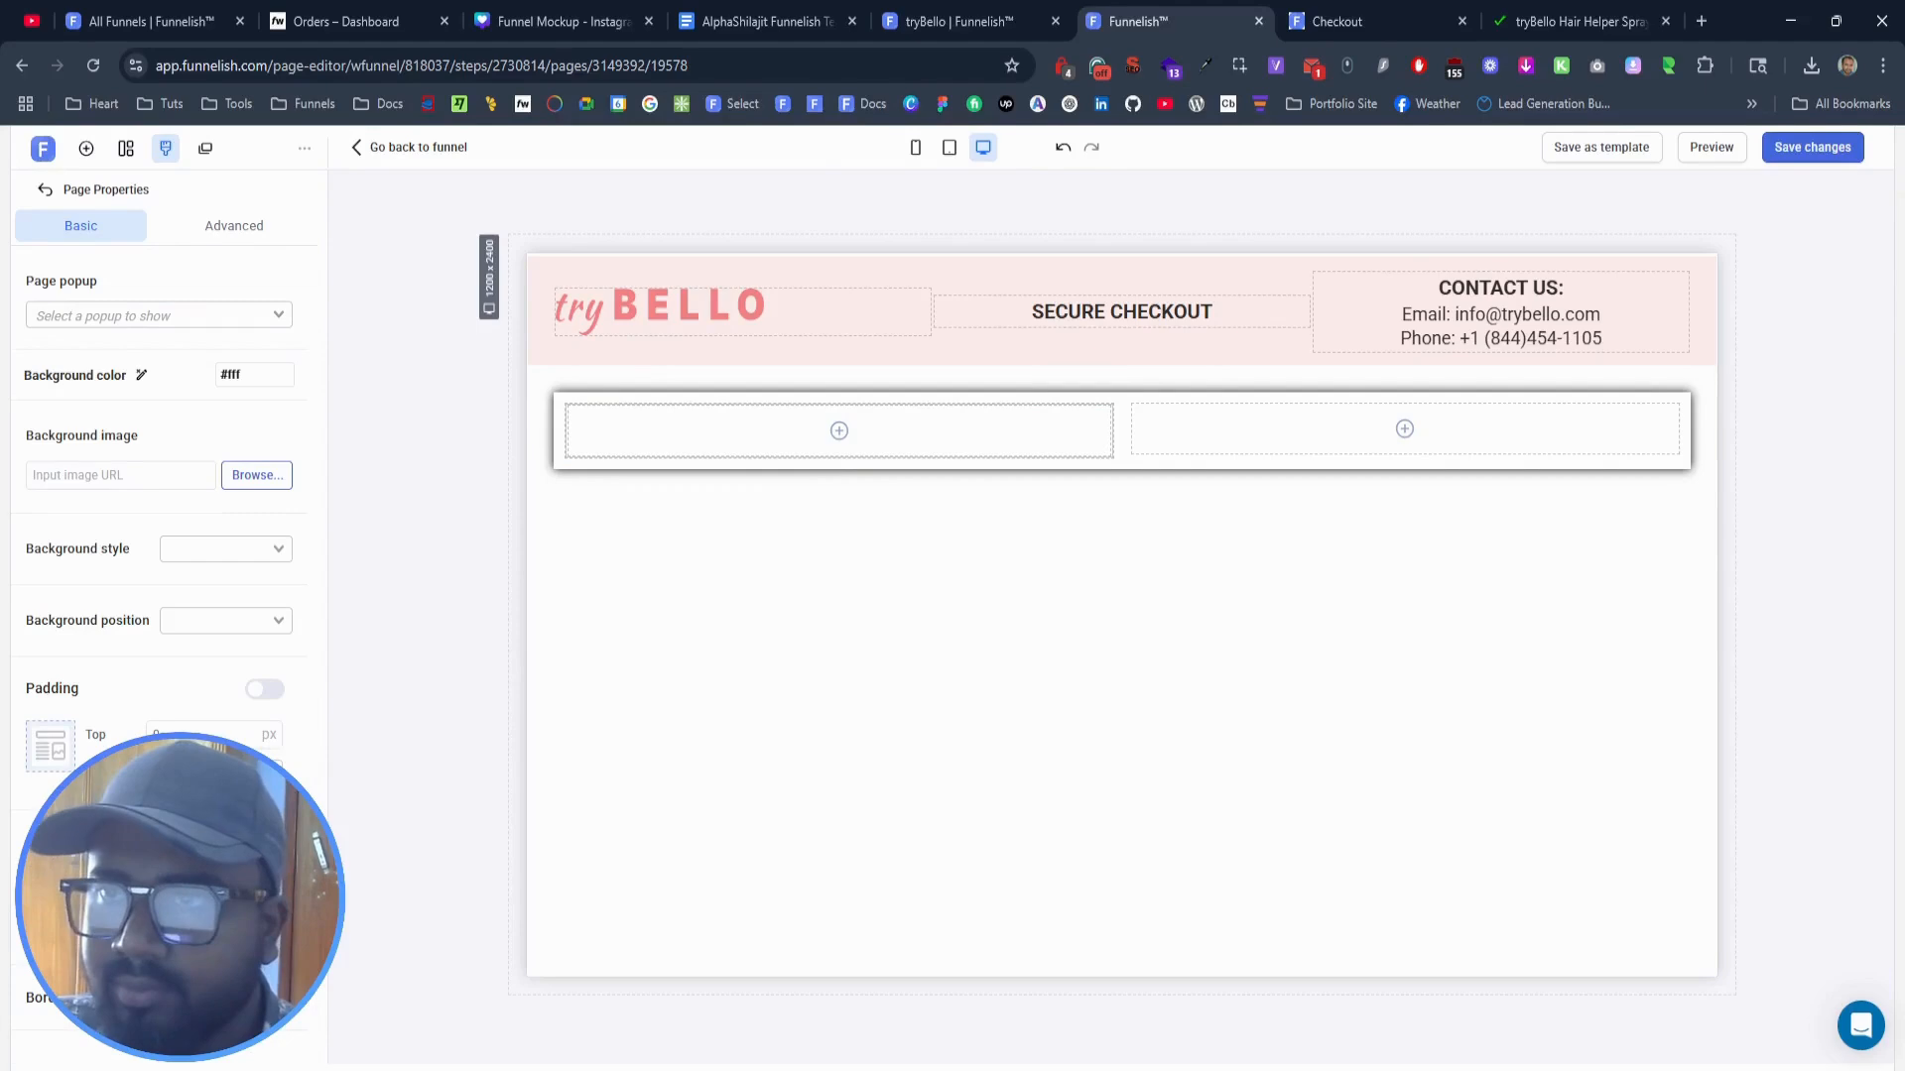
Step: Check the reference column's padding, set the first inner container's padding to 10 px on all sides, and save the page
left_click(1111, 407)
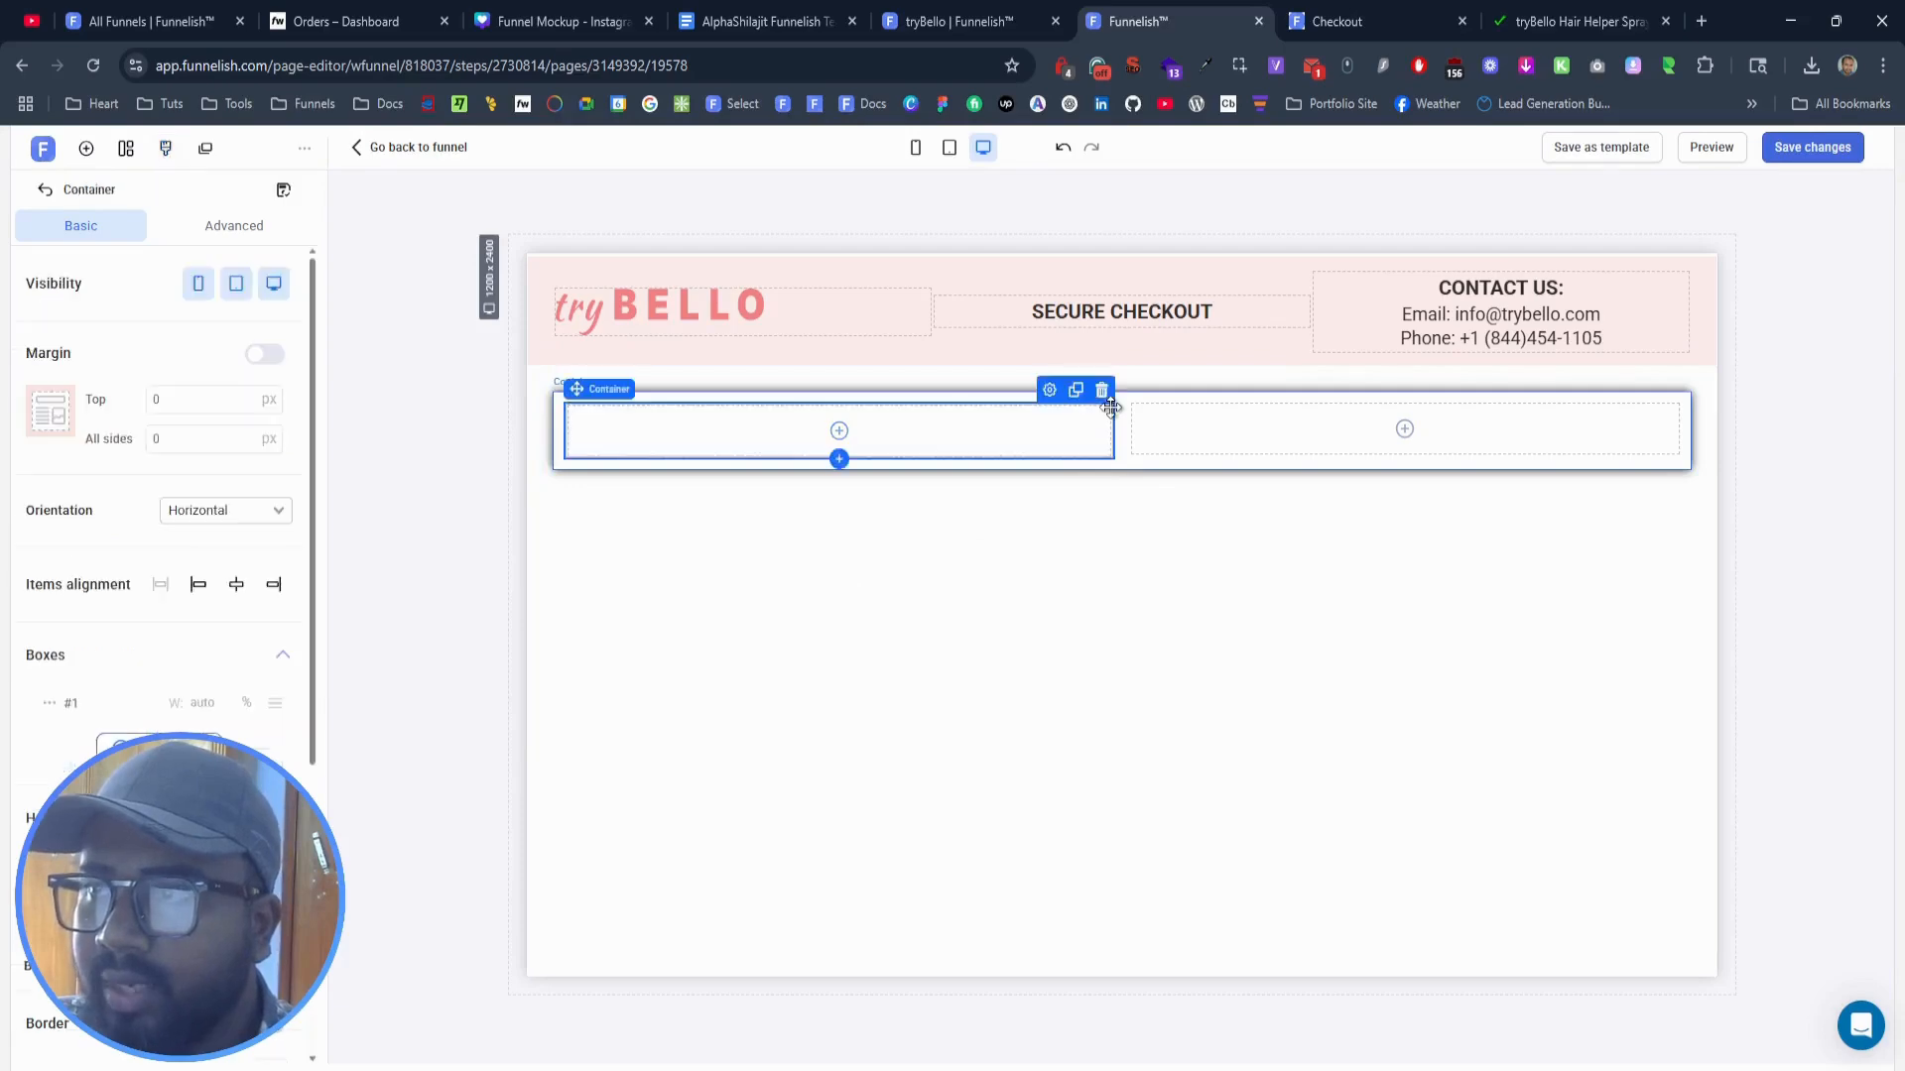
left_click(1578, 21)
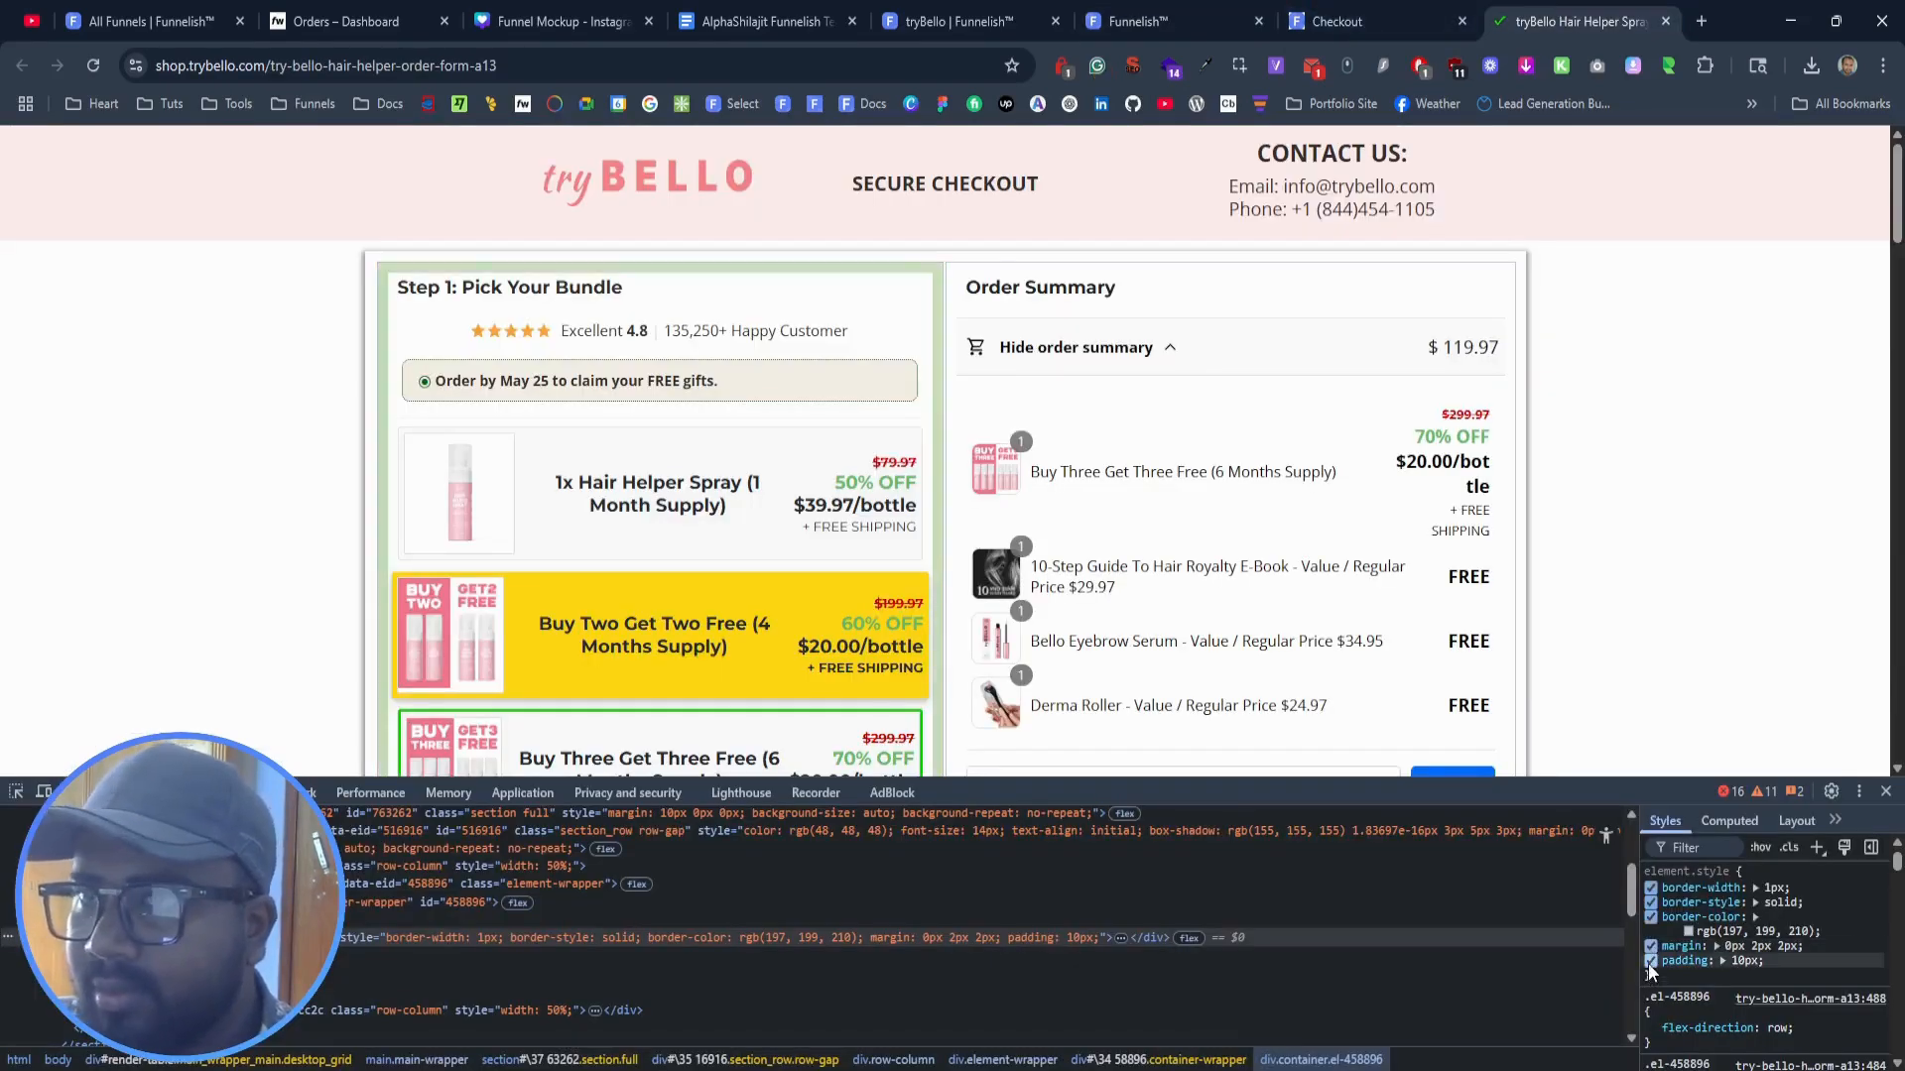
left_click(1337, 21)
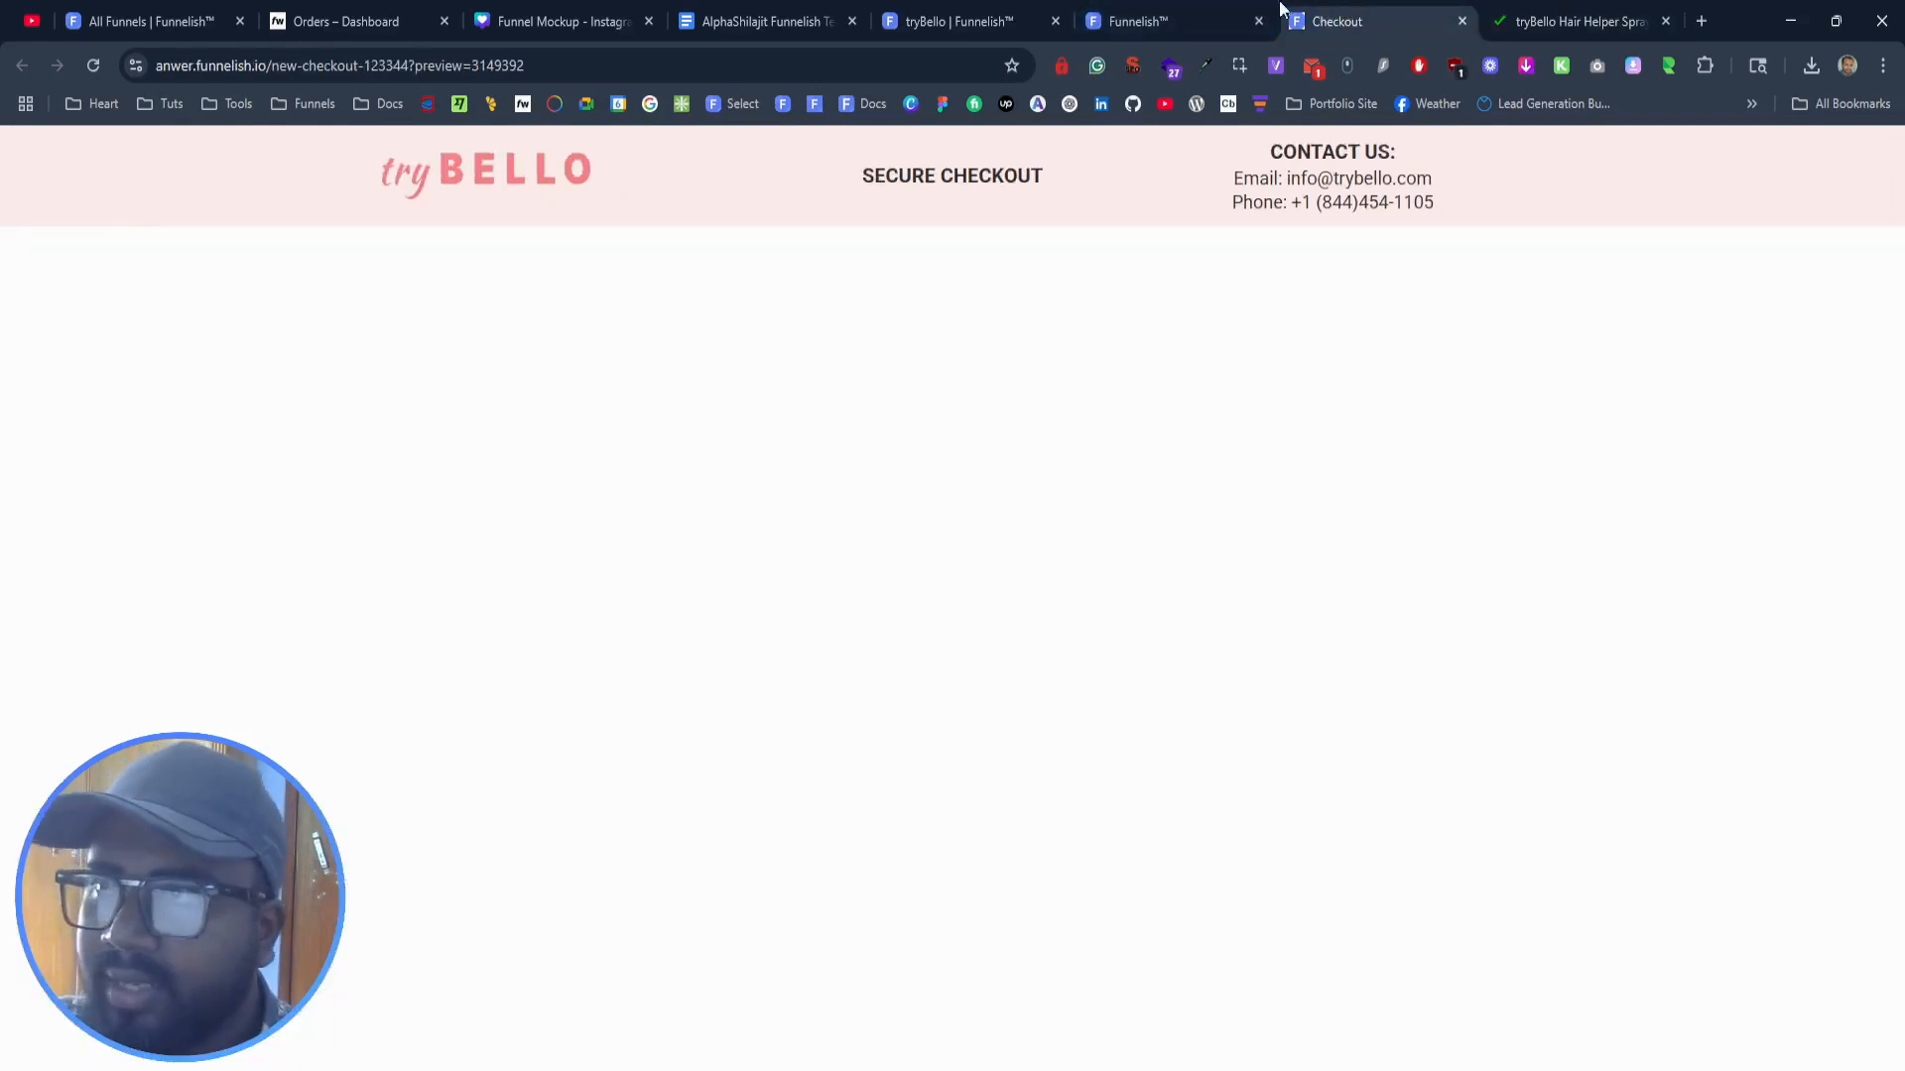
left_click(1139, 21)
left_click(225, 225)
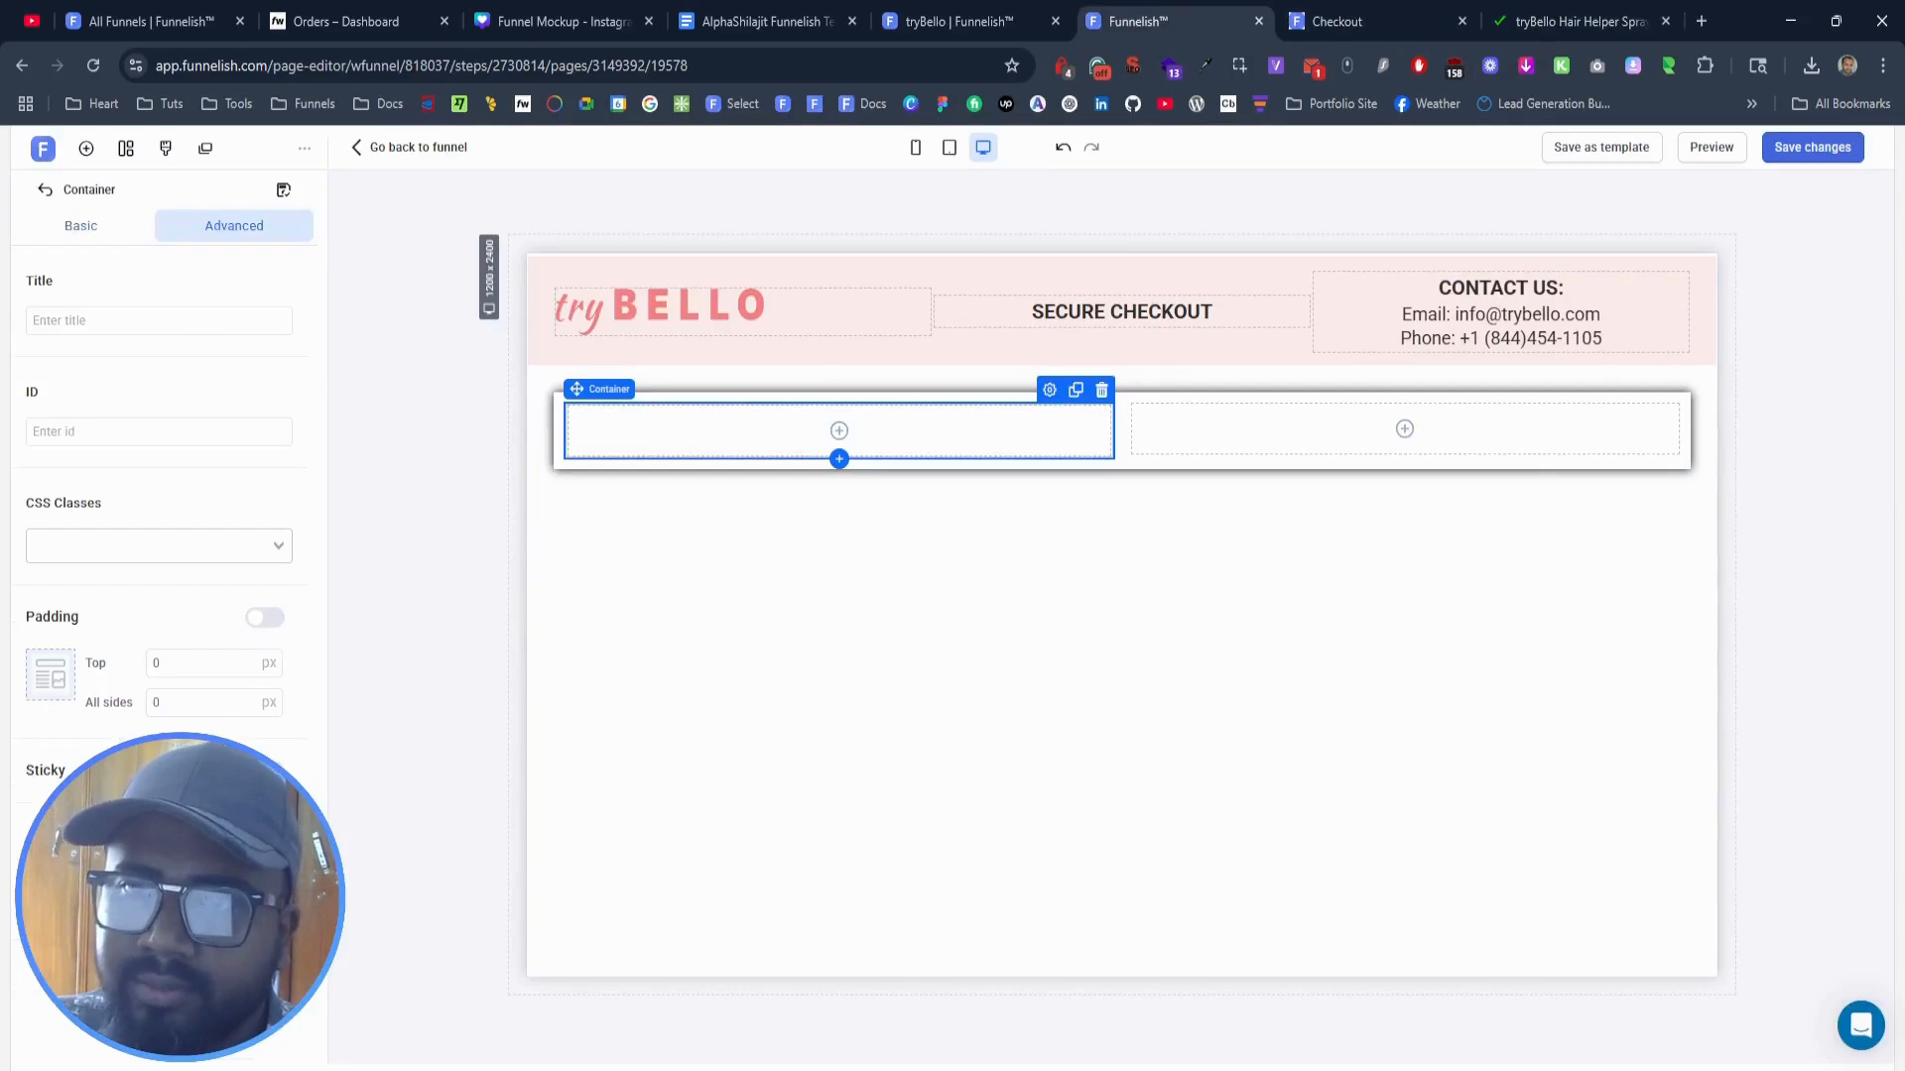
left_click(198, 699)
type("10")
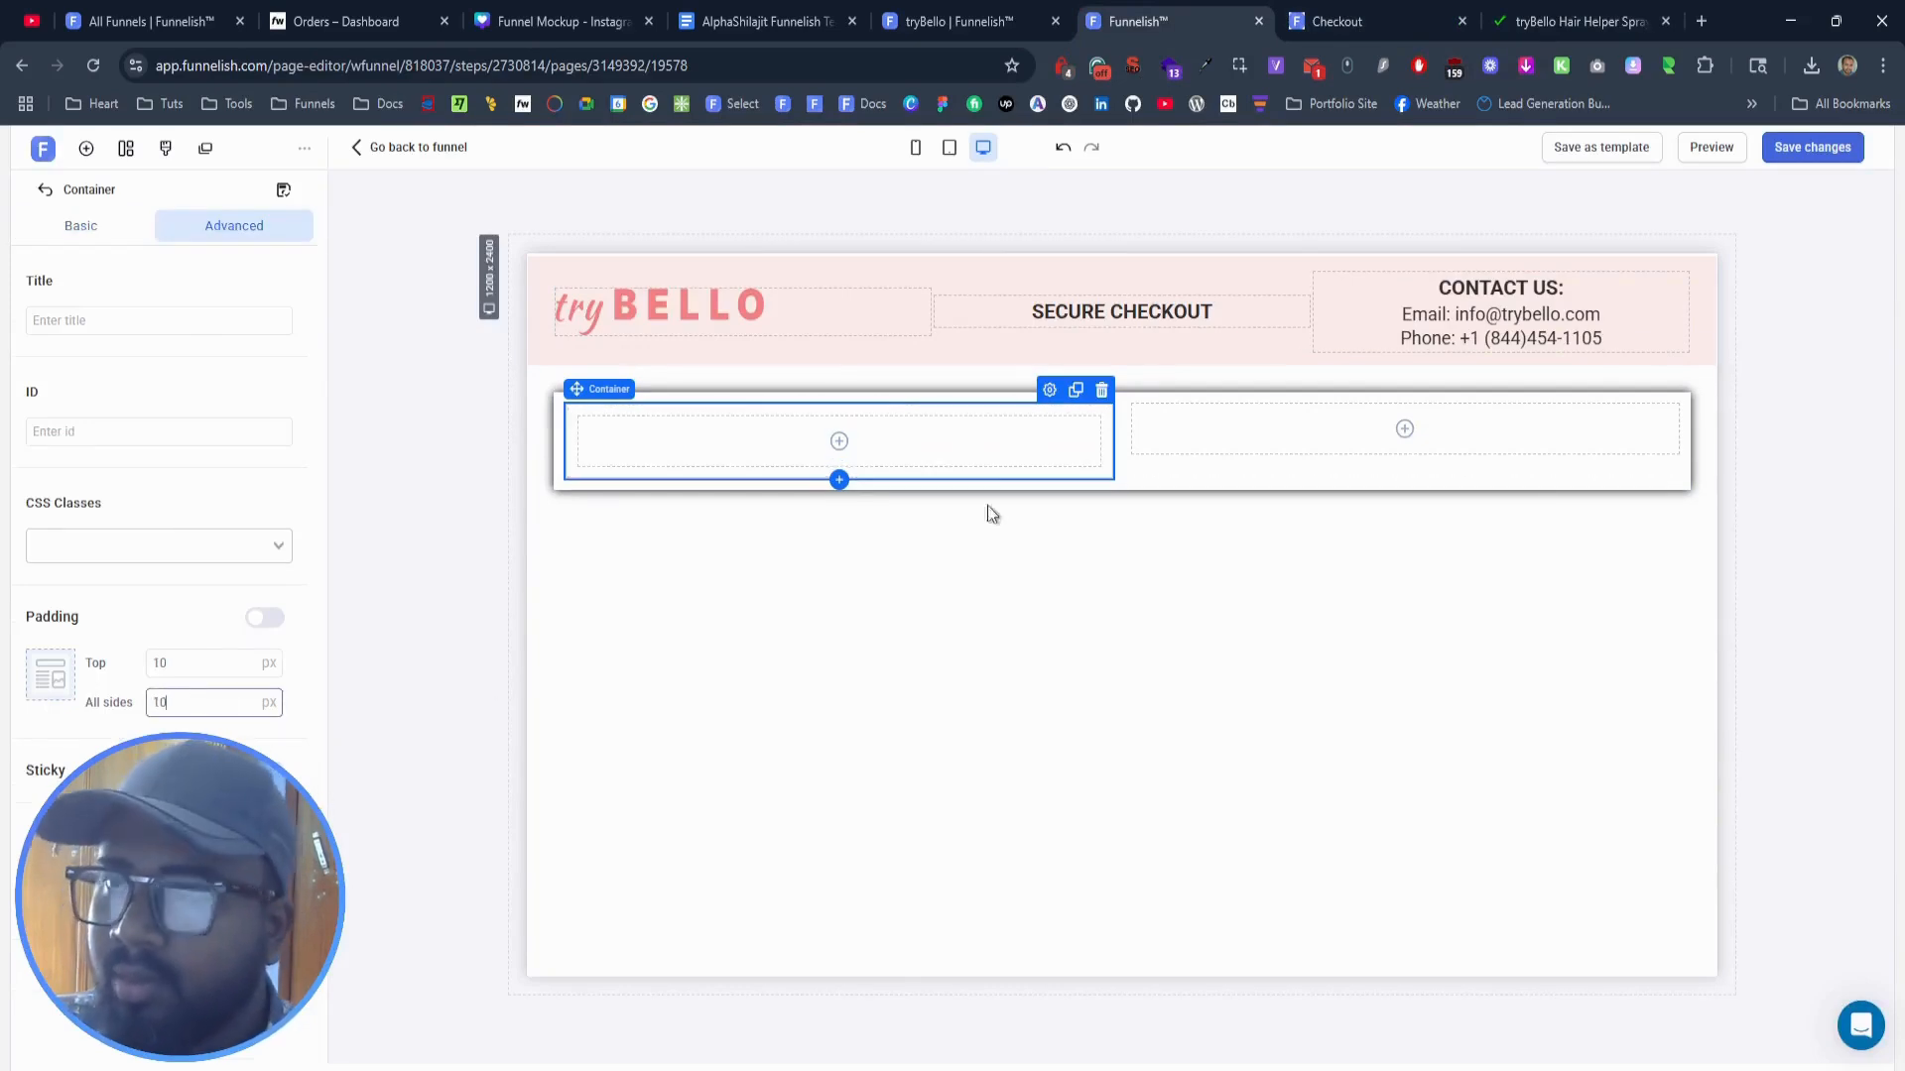
left_click(1796, 149)
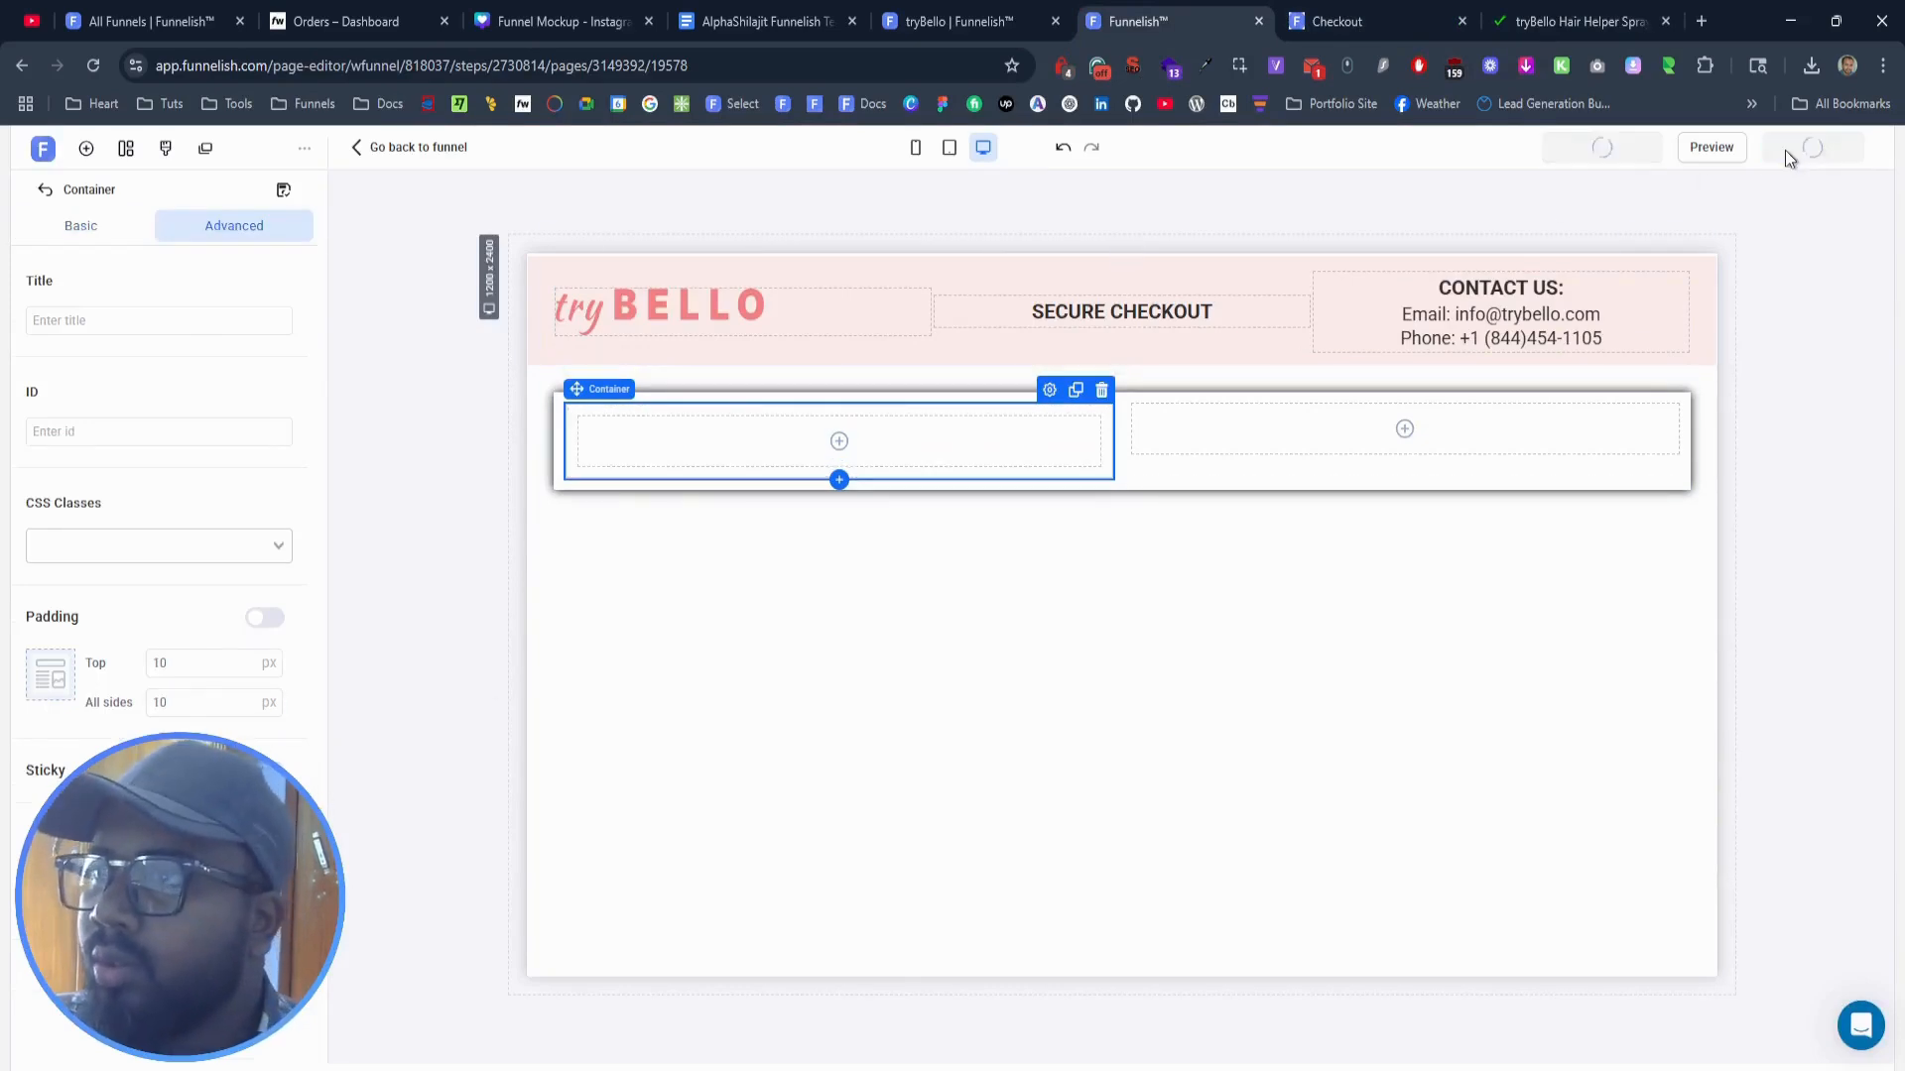
Step: Duplicate the bordered inner container and move the copy into the second box of the two-box container
left_click(1075, 389)
left_click_drag(1102, 473, 1627, 441)
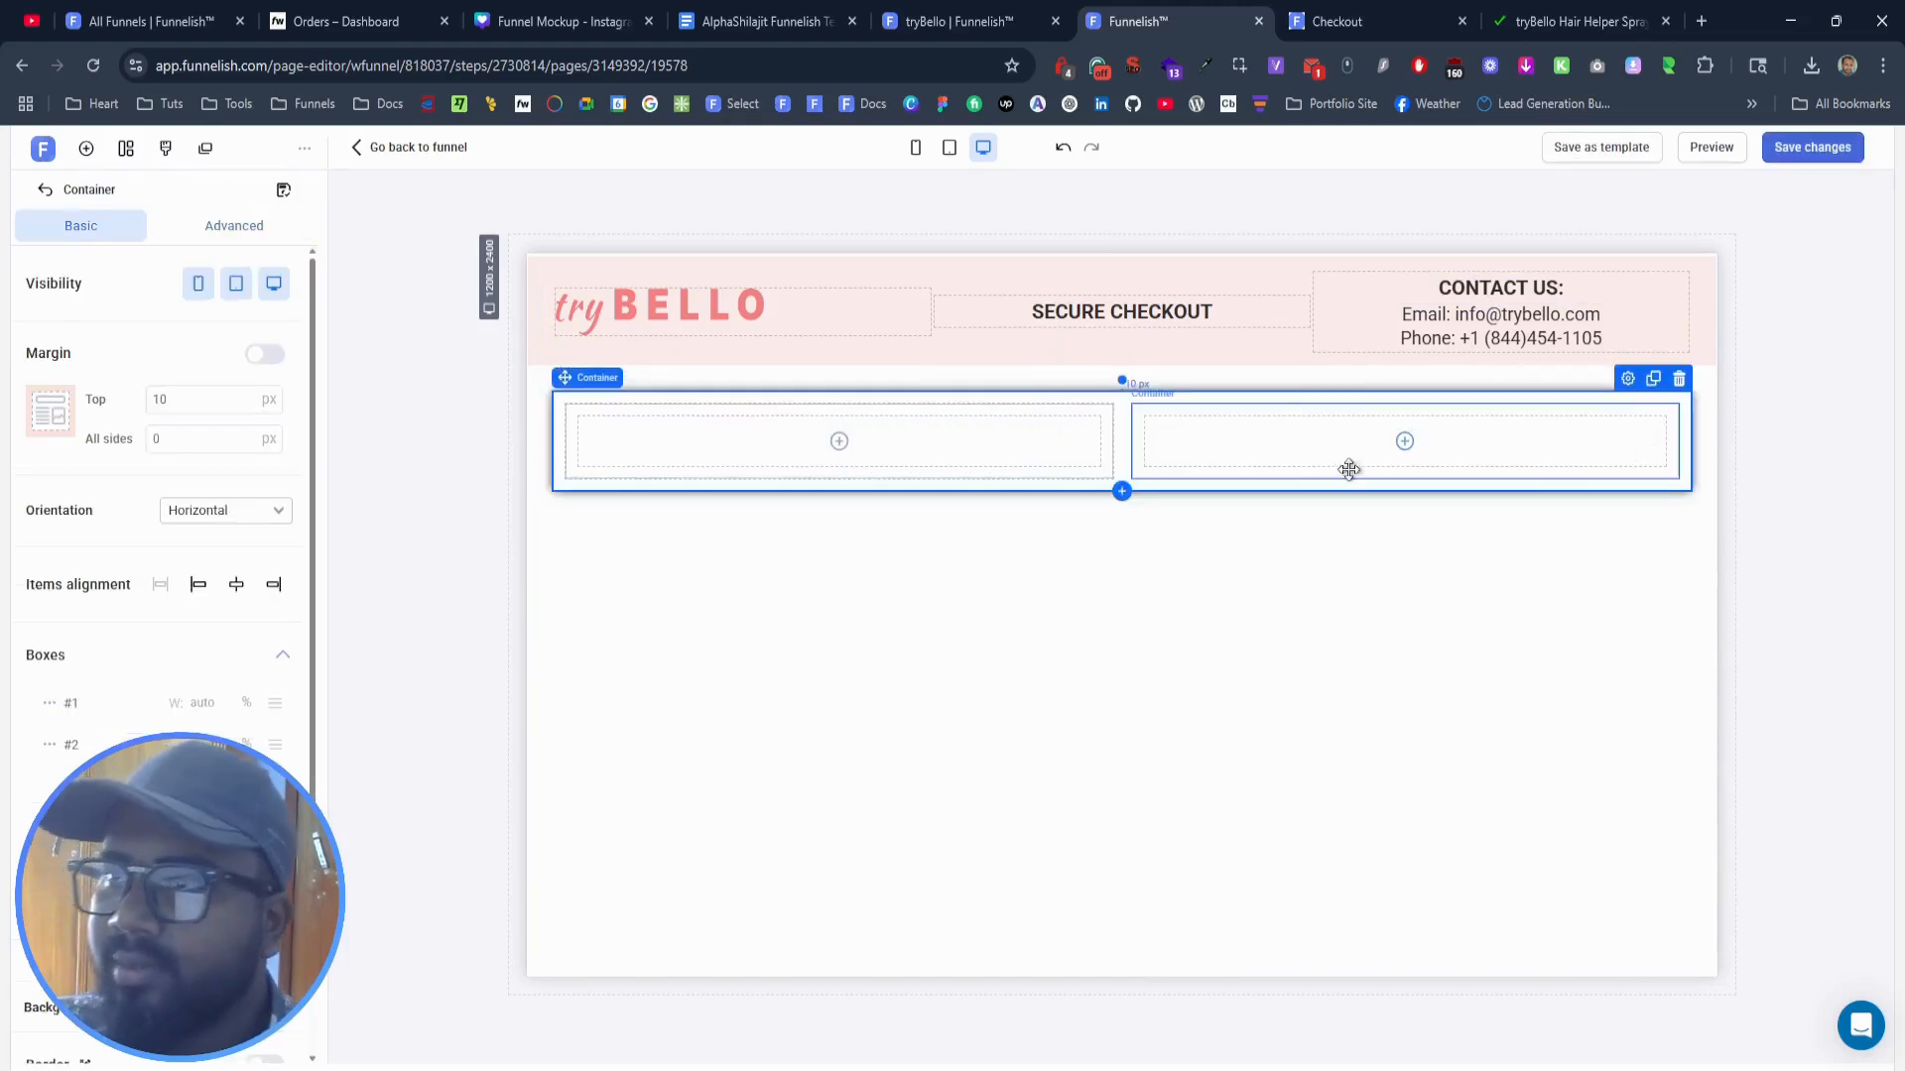
left_click(1113, 409)
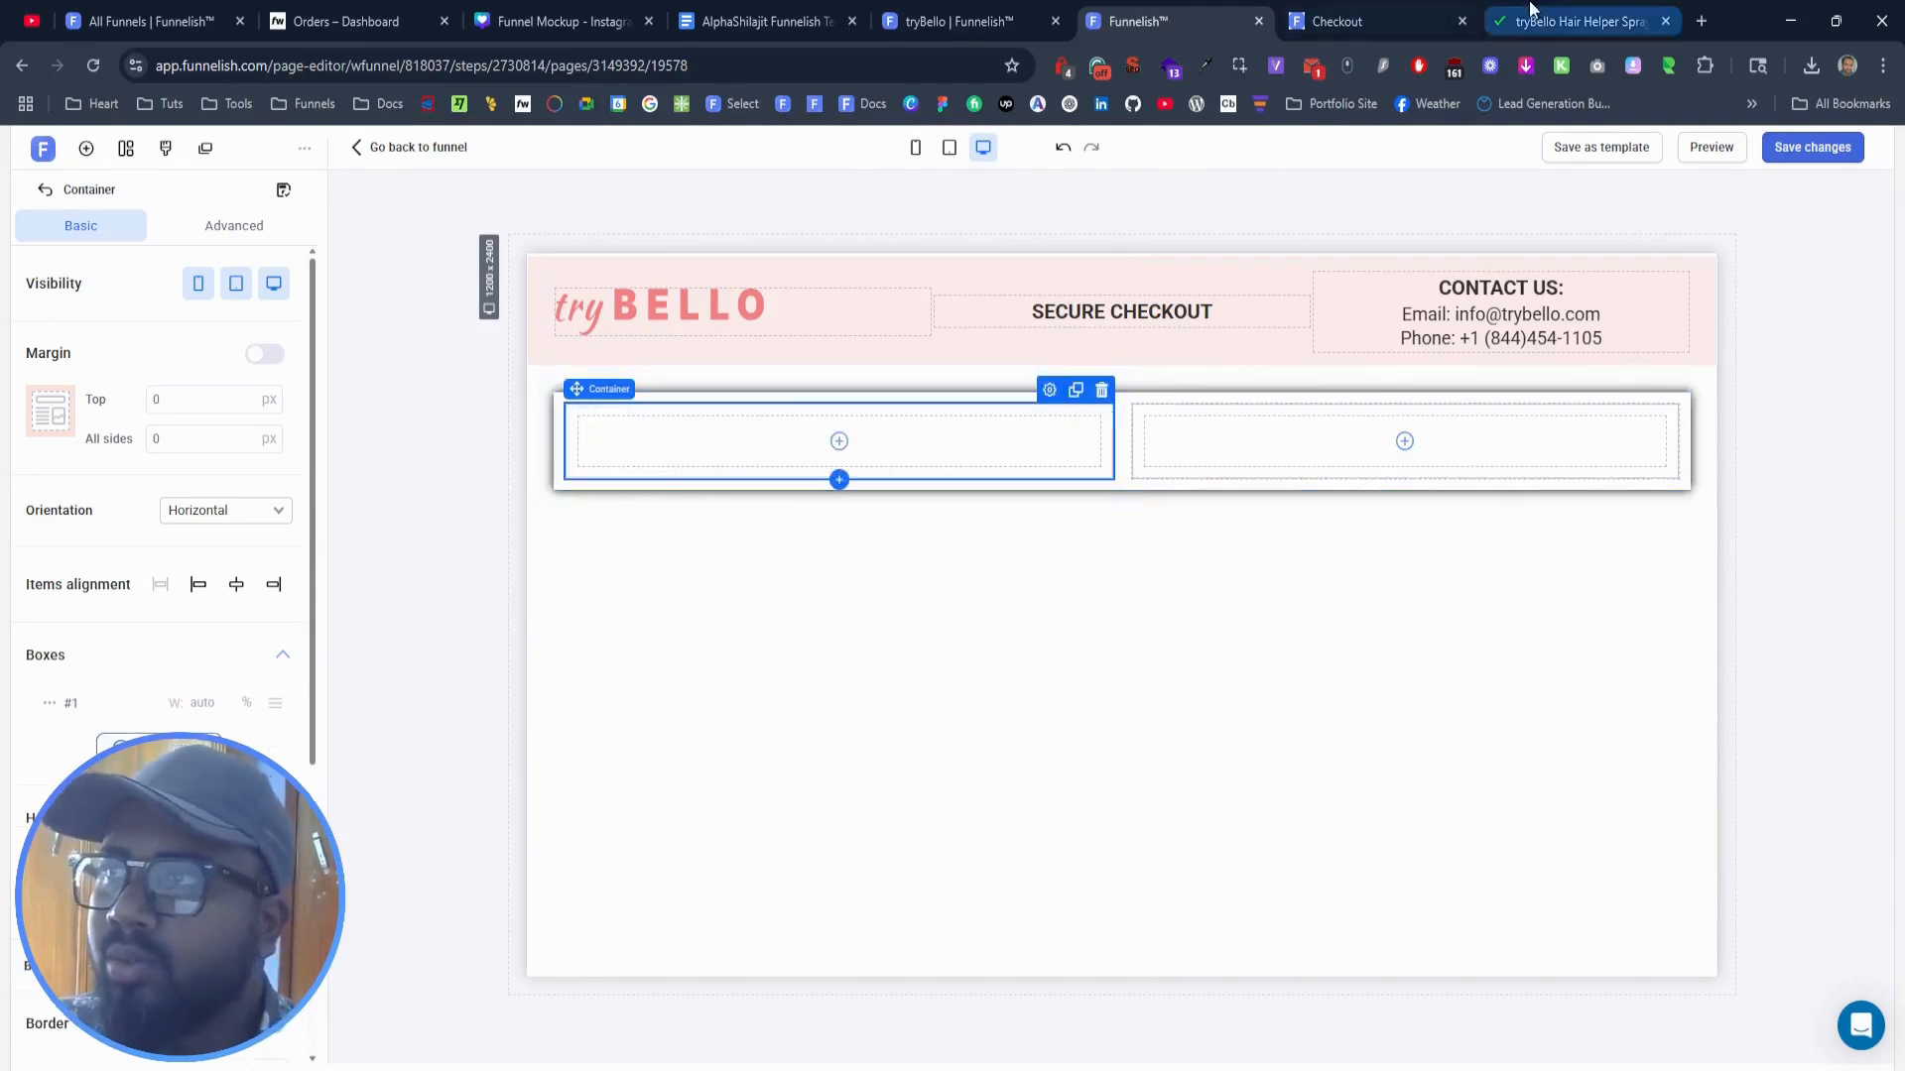
Step: Copy the heading text "Step 1: Pick Your Bundle" from the reference order form and return to the page editor
left_click(1577, 20)
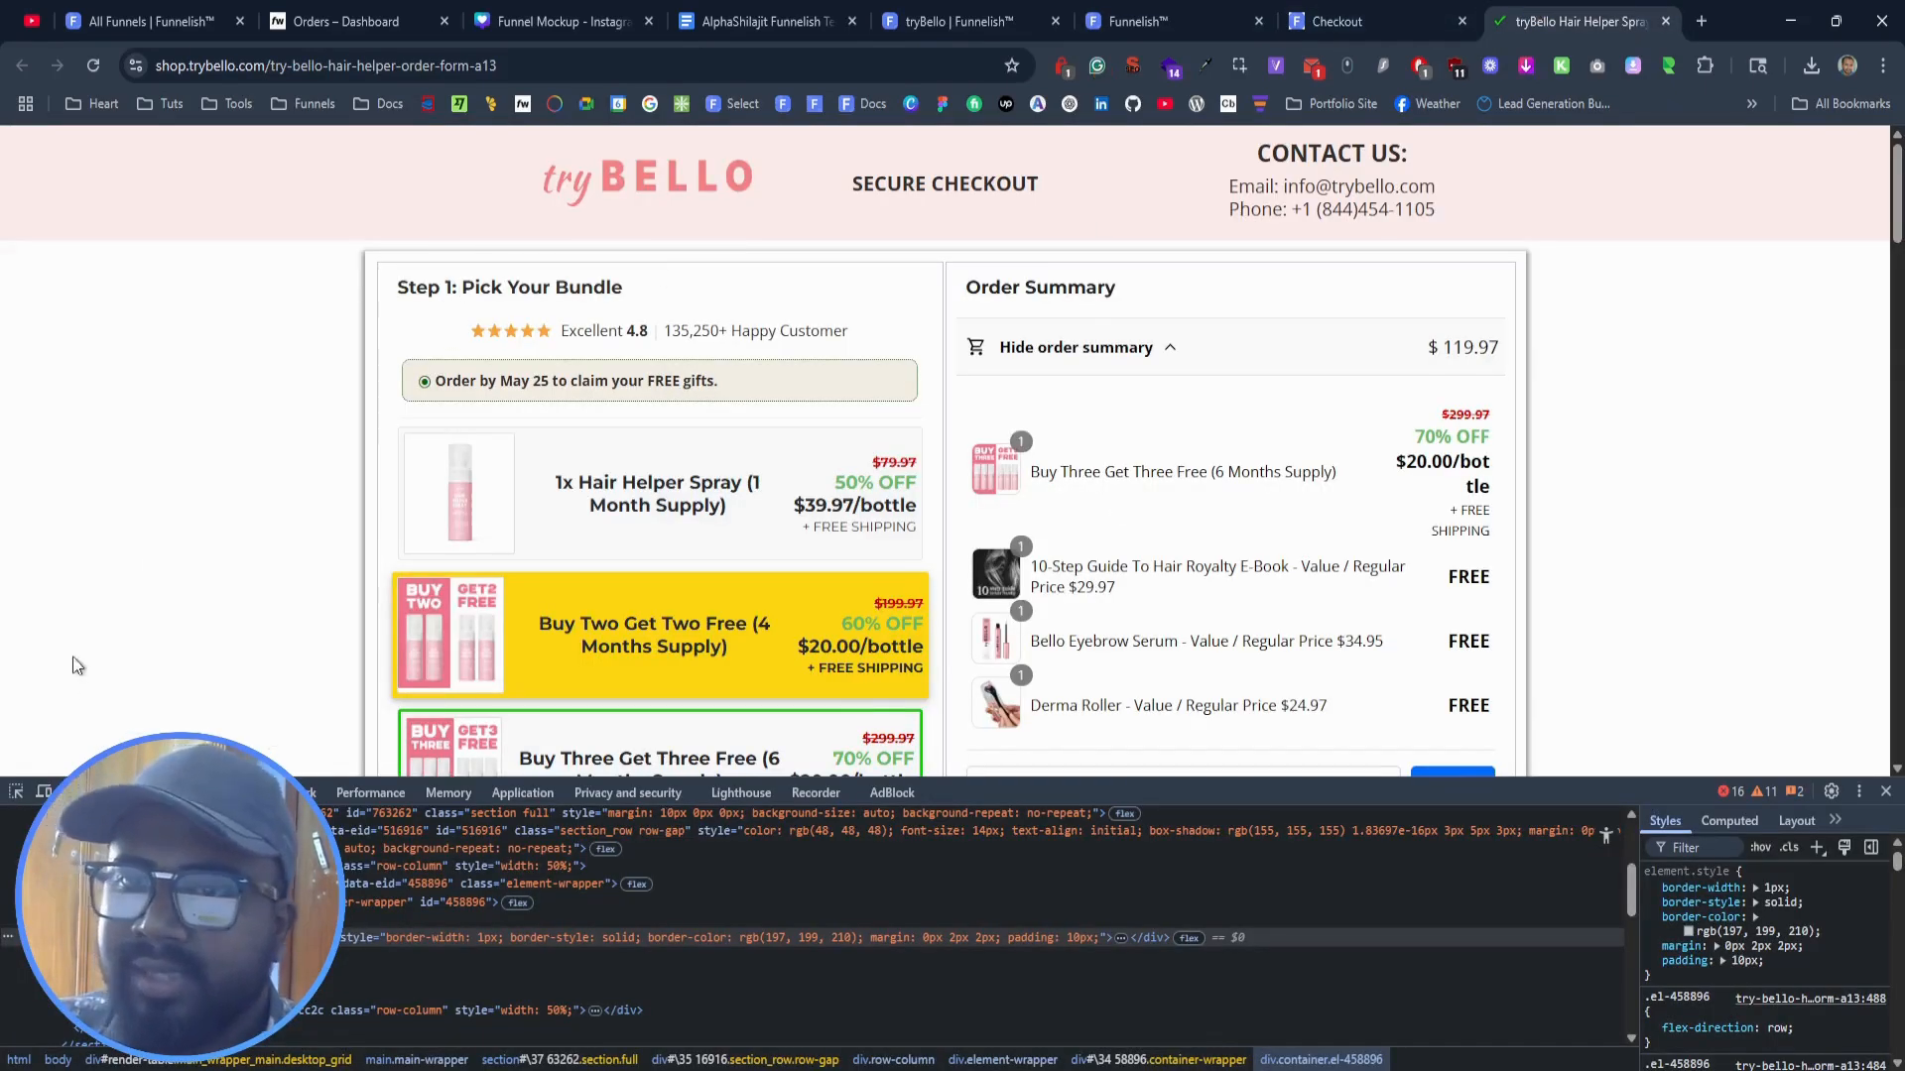
left_click(16, 791)
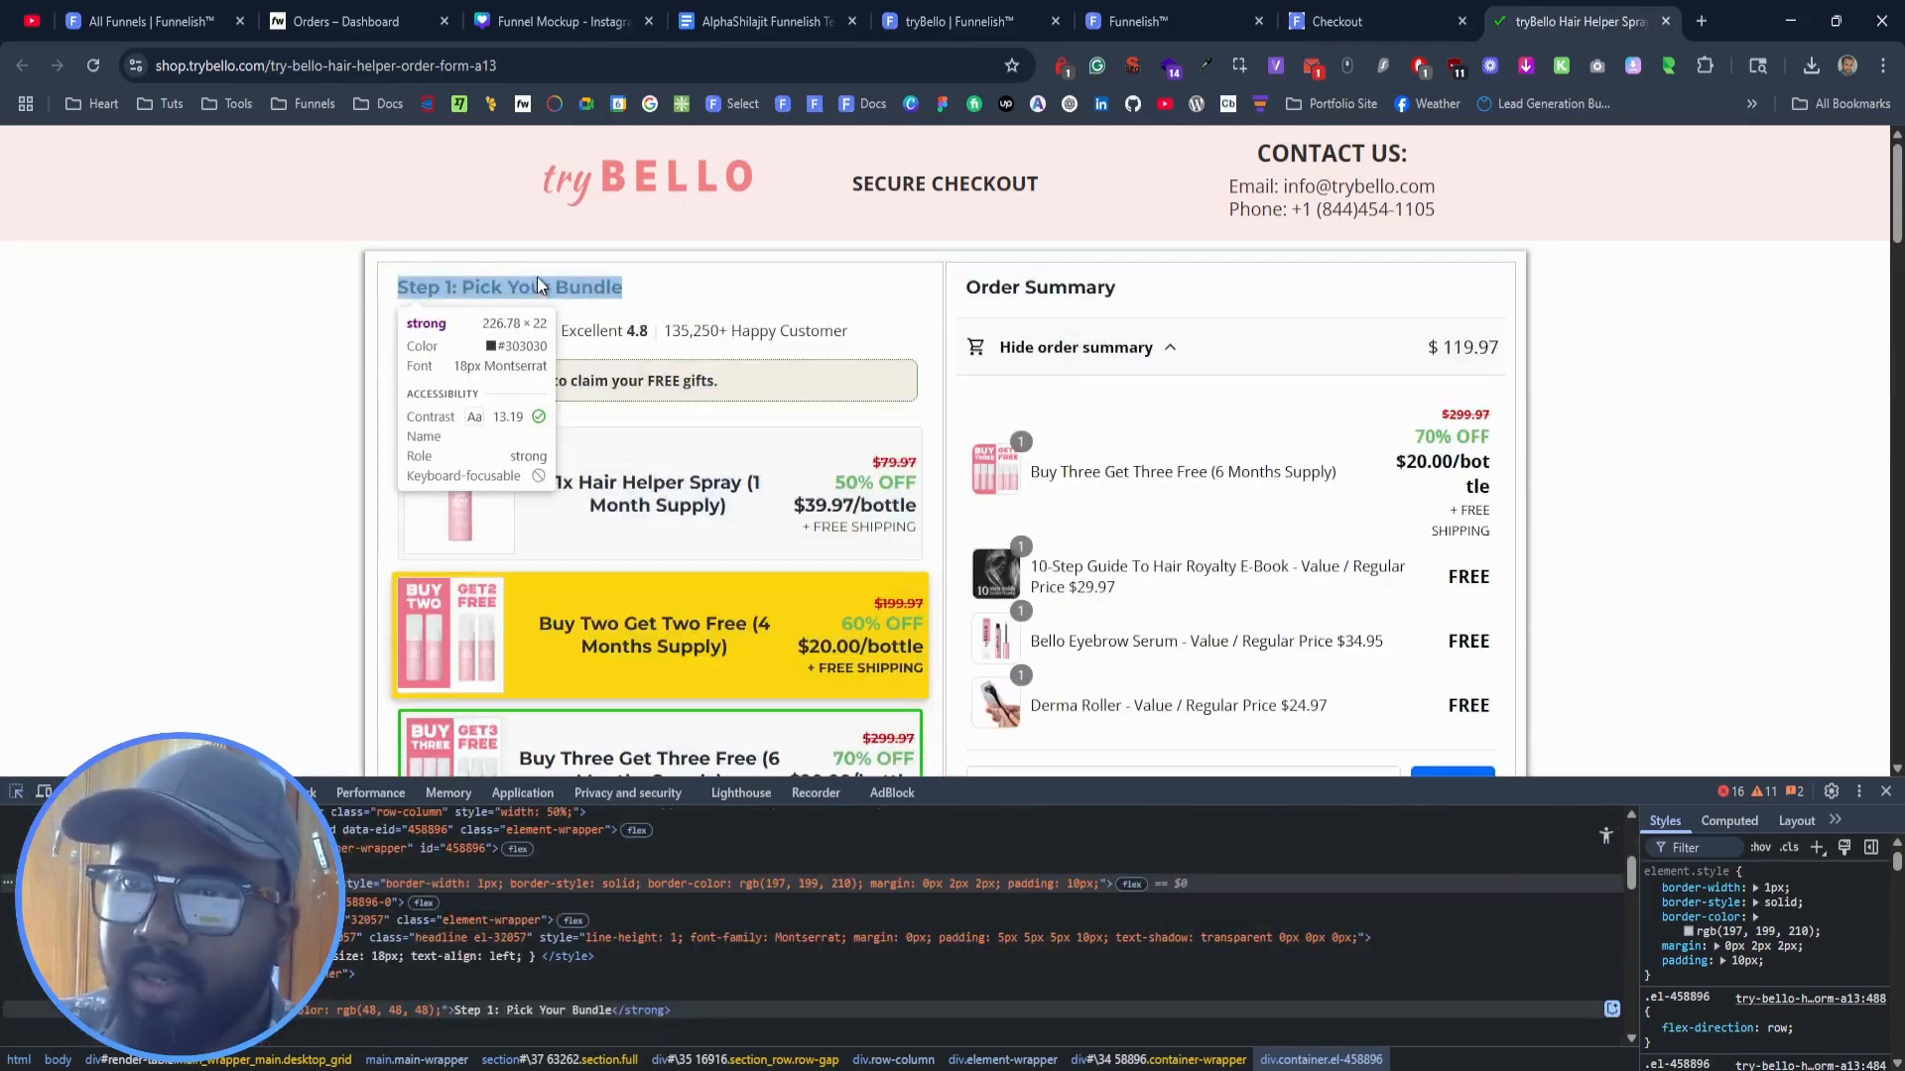
left_click(538, 278)
triple_click(539, 280)
key("ctrl+c")
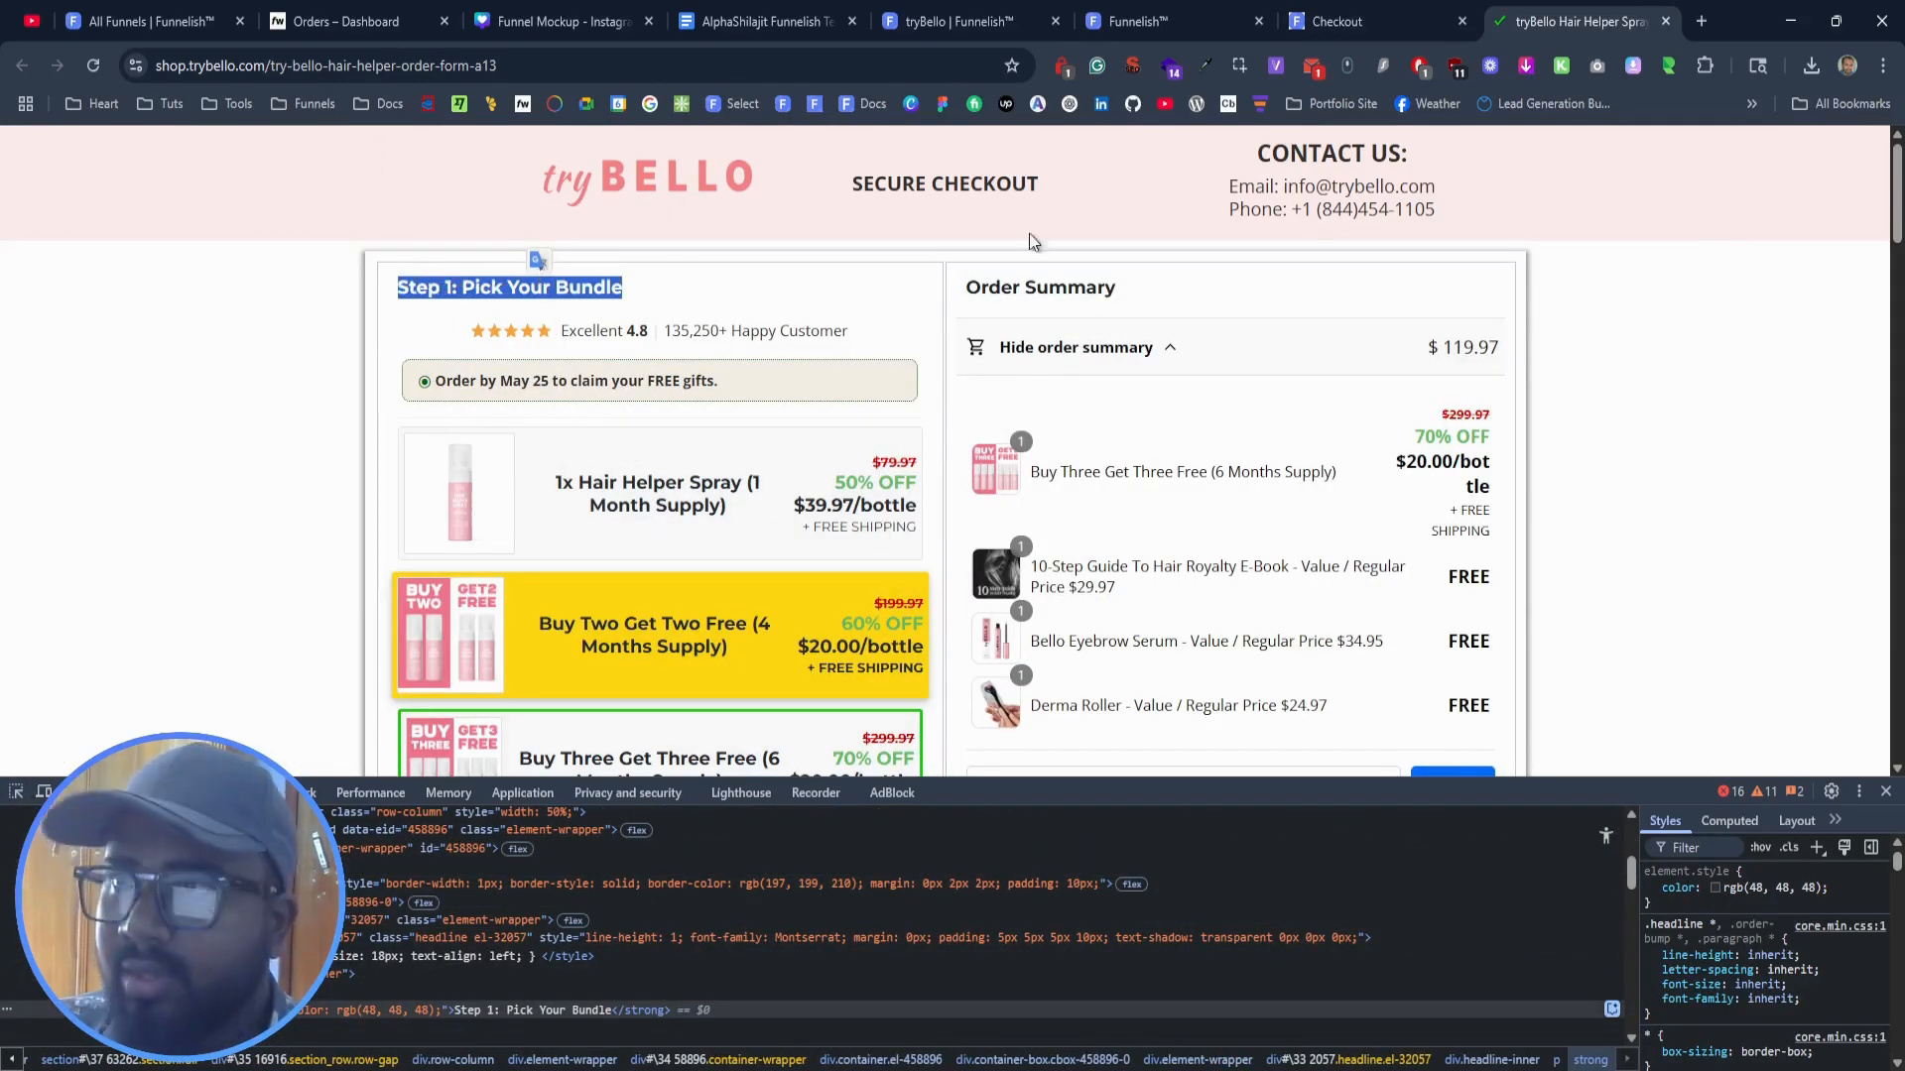
left_click(1350, 21)
left_click(1145, 18)
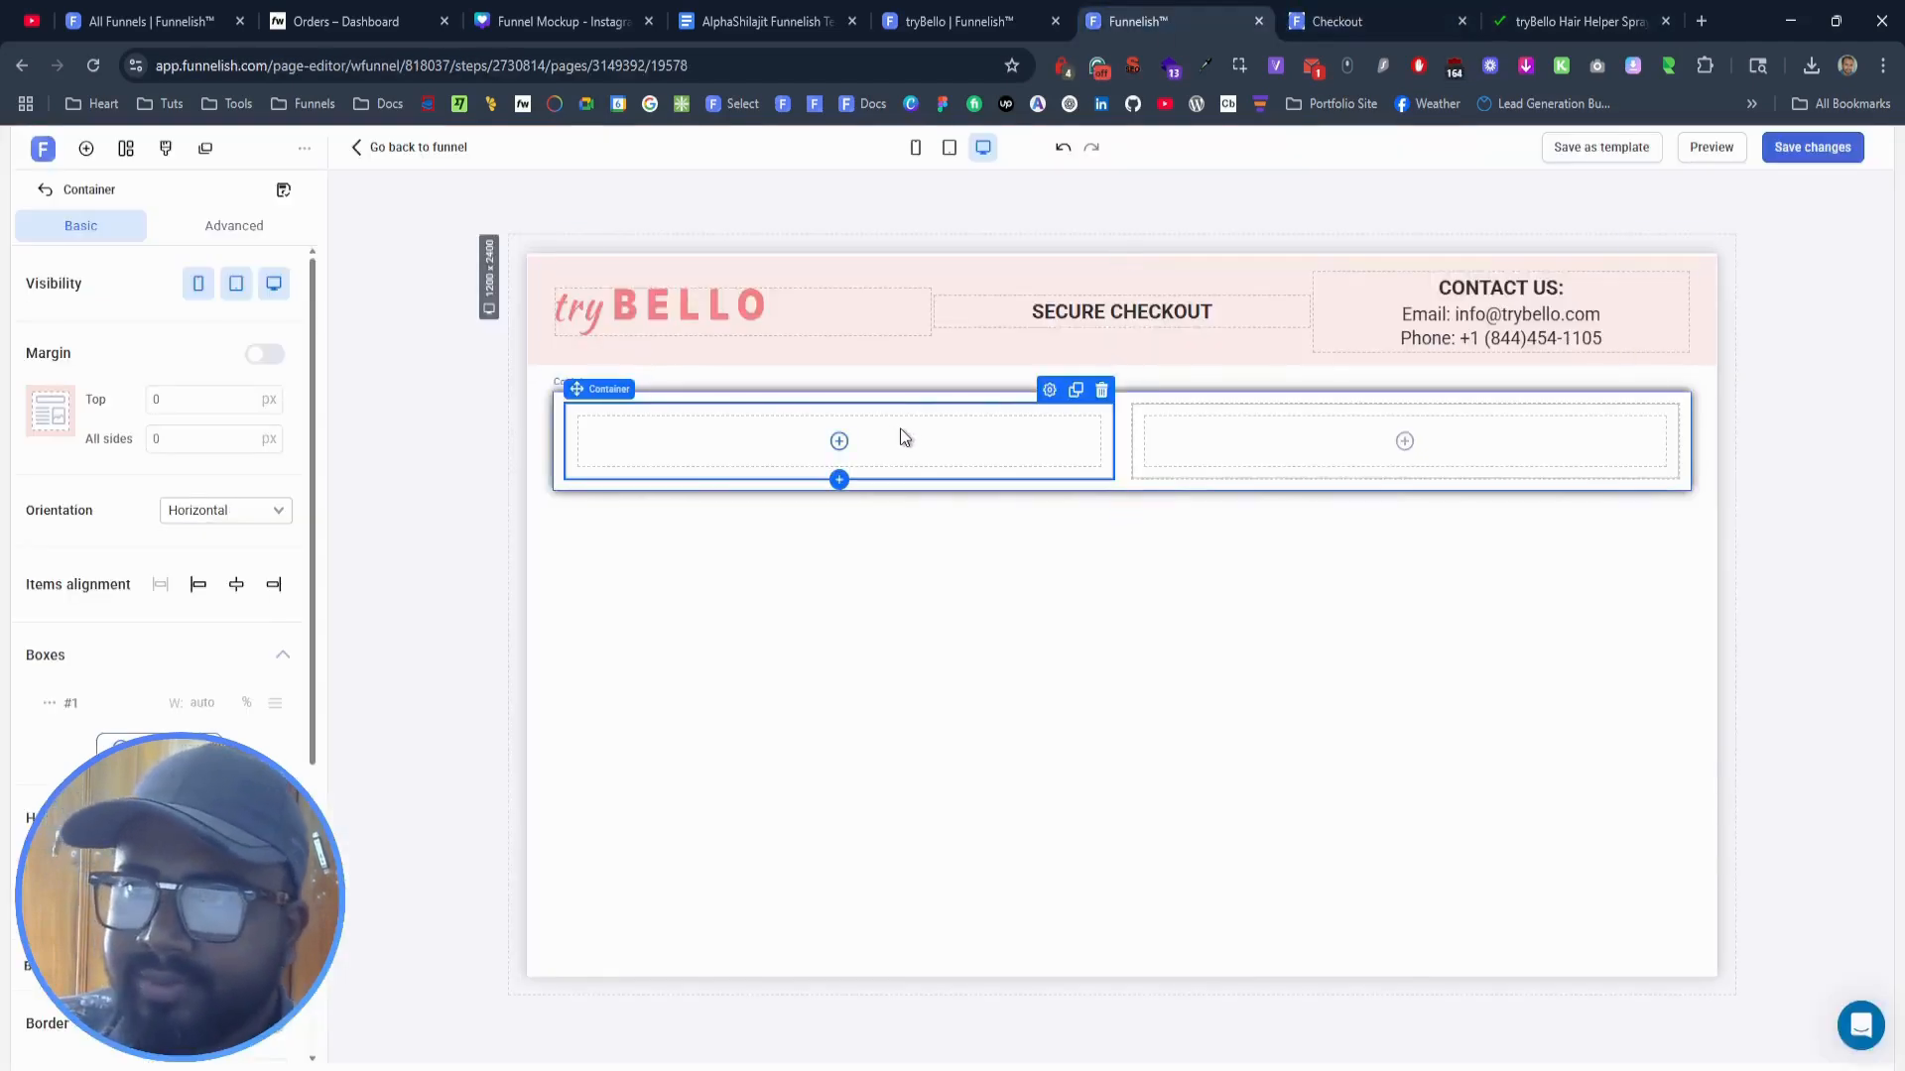
Step: Insert a paragraph into the first inner container and remove its top margin and its padding
left_click(839, 440)
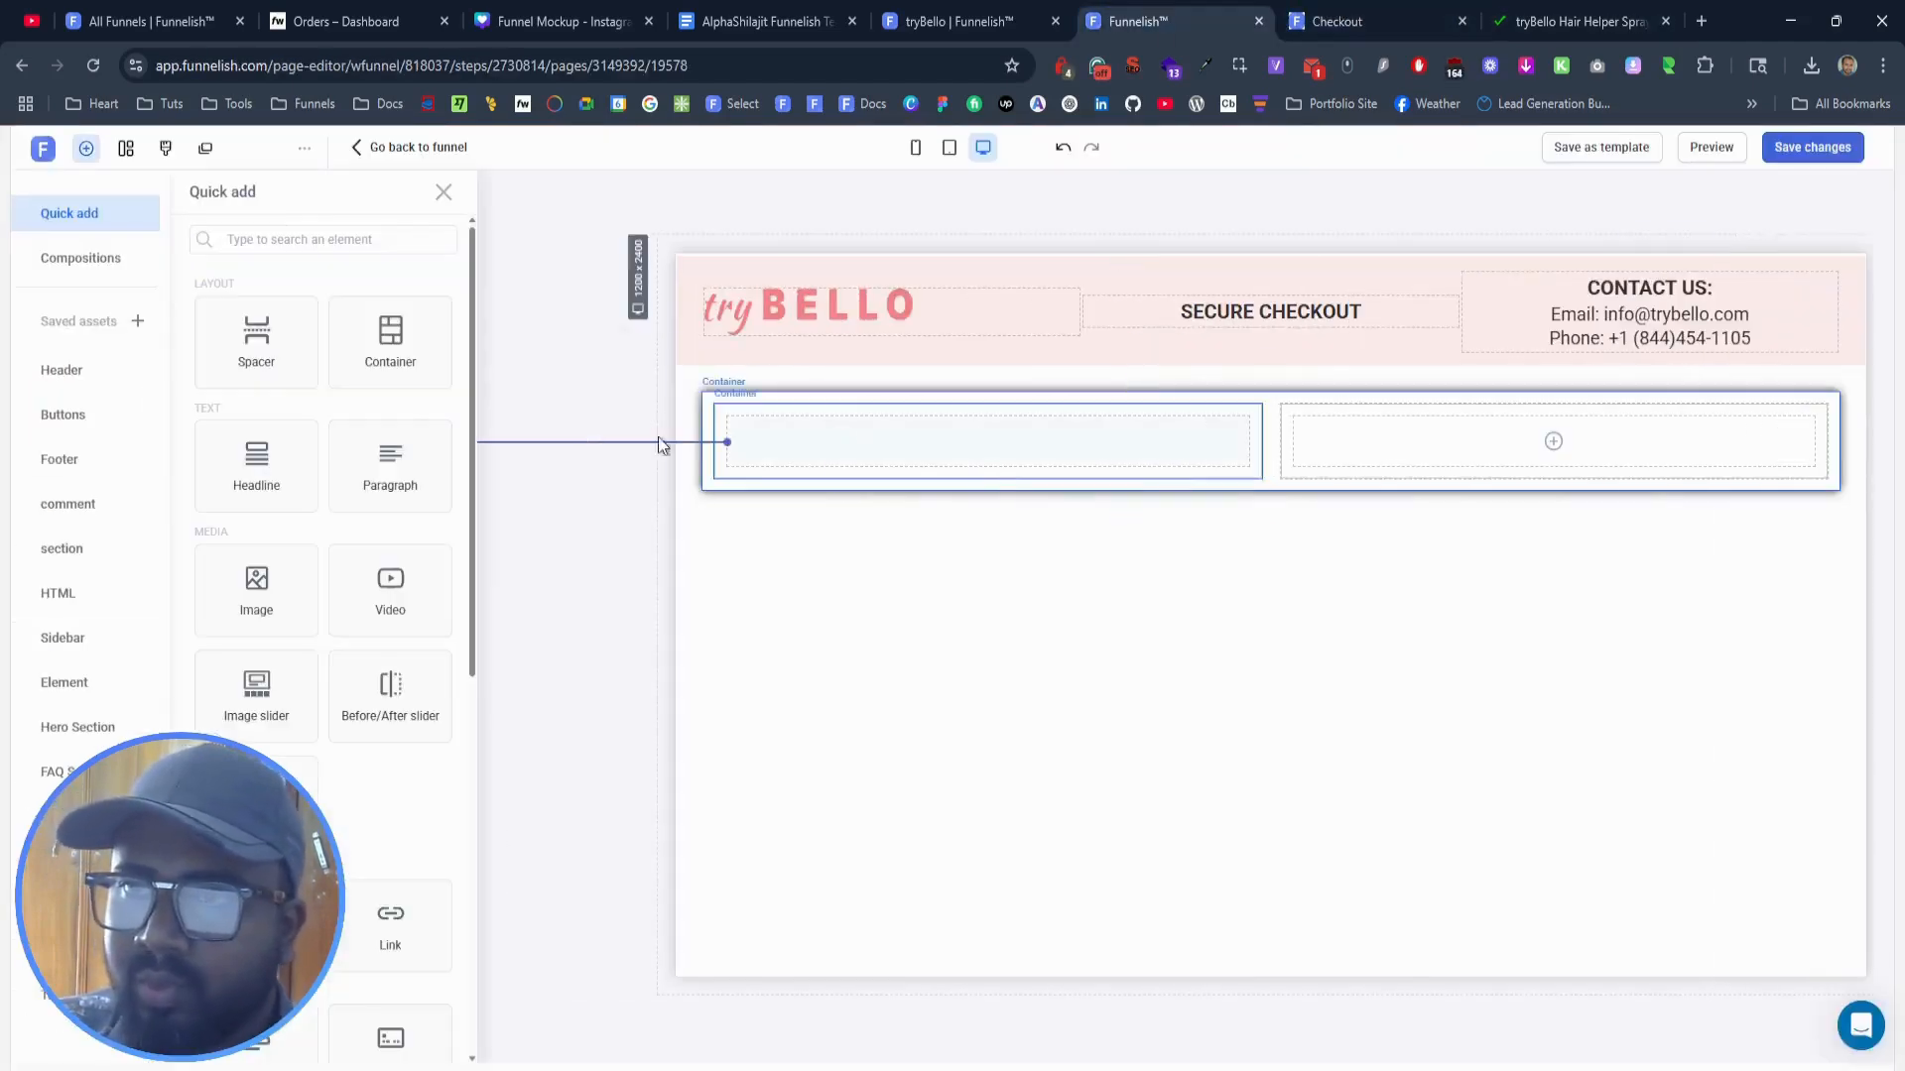
left_click(443, 488)
left_click(216, 397)
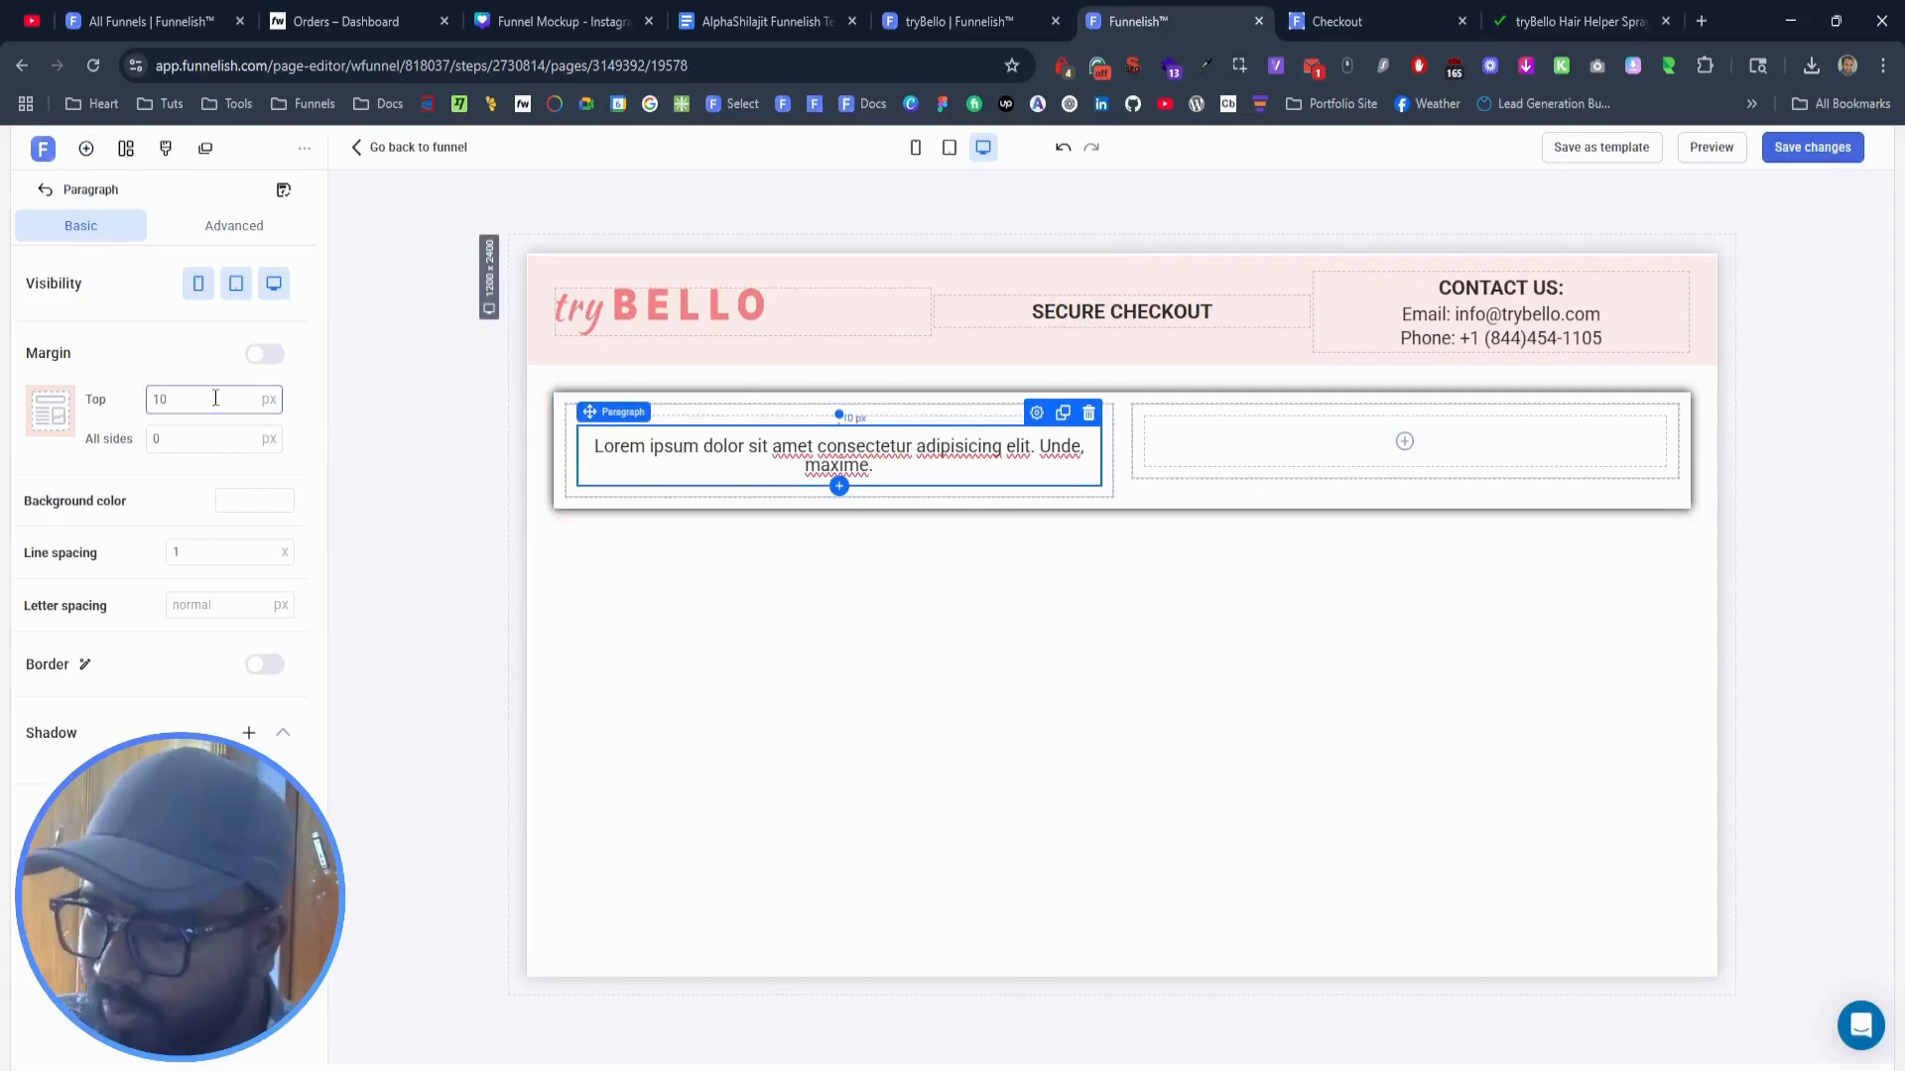
left_click(236, 225)
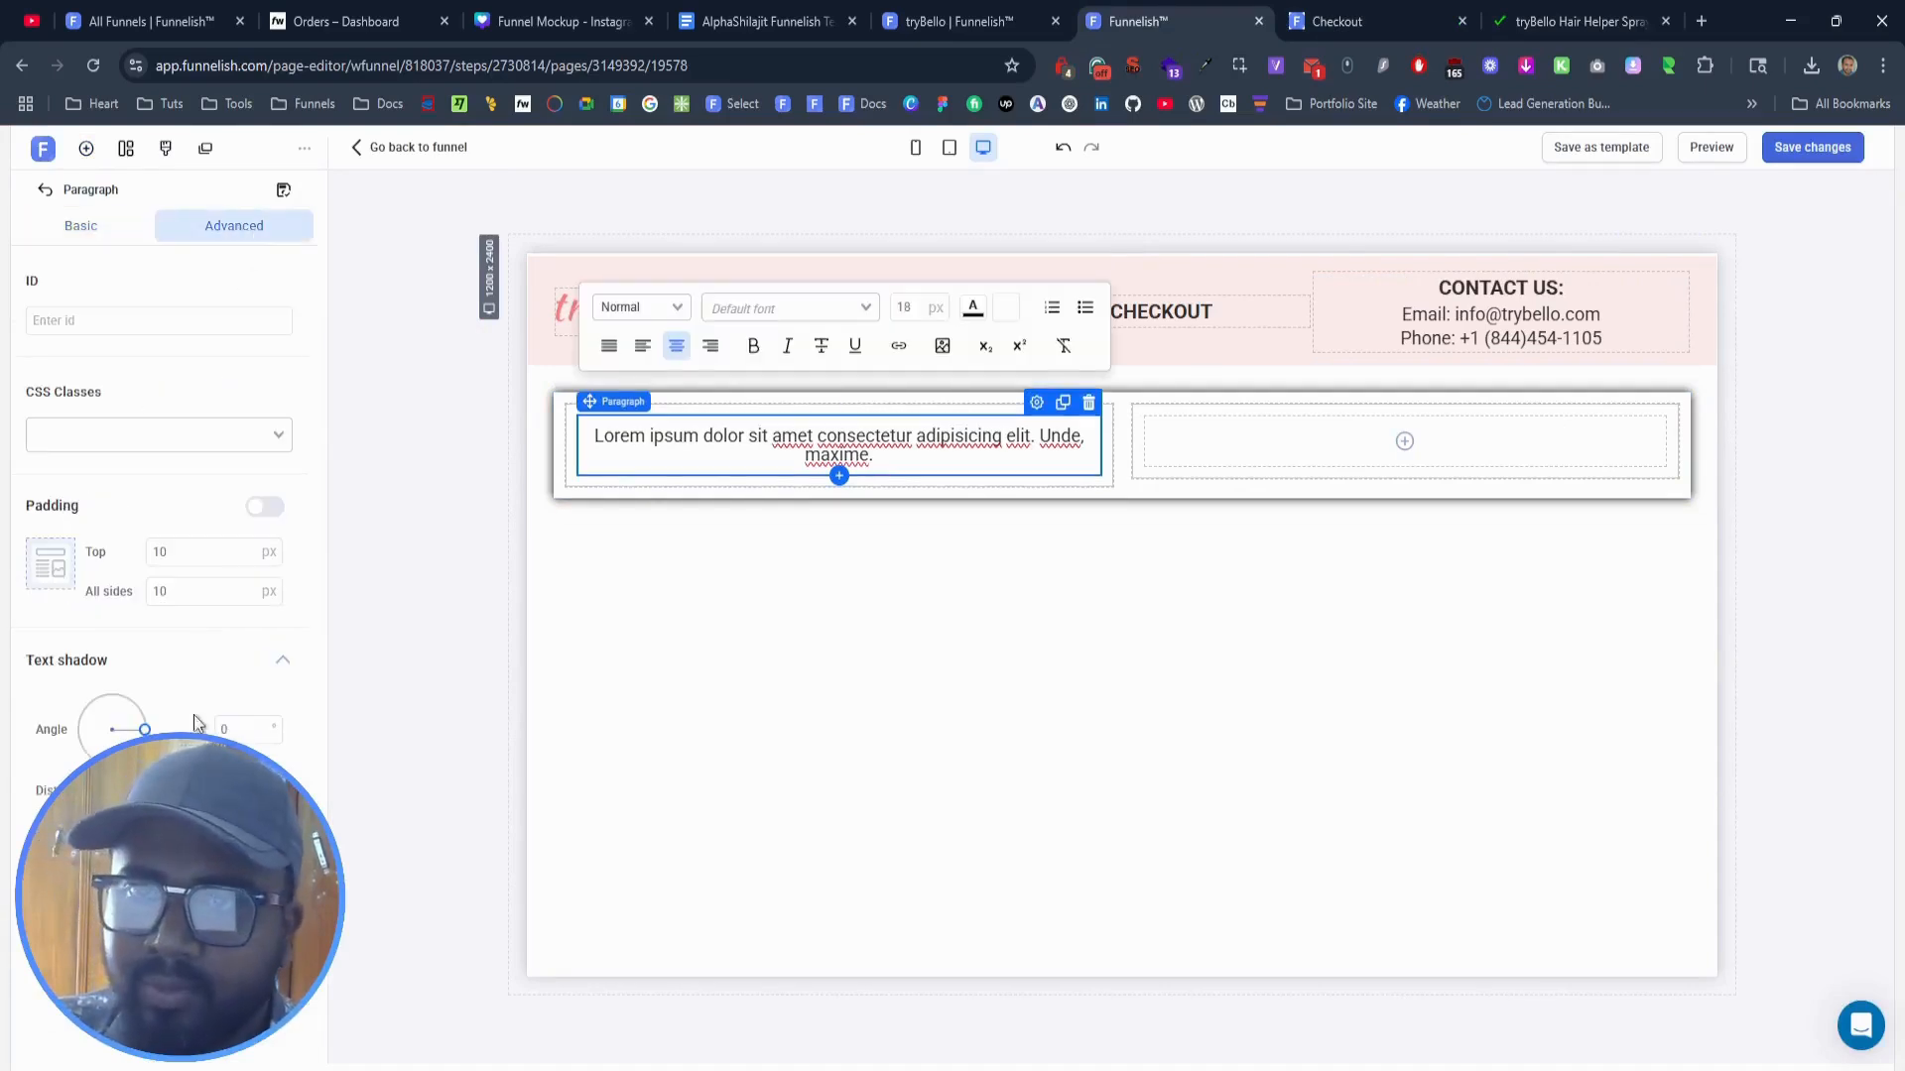
left_click(82, 224)
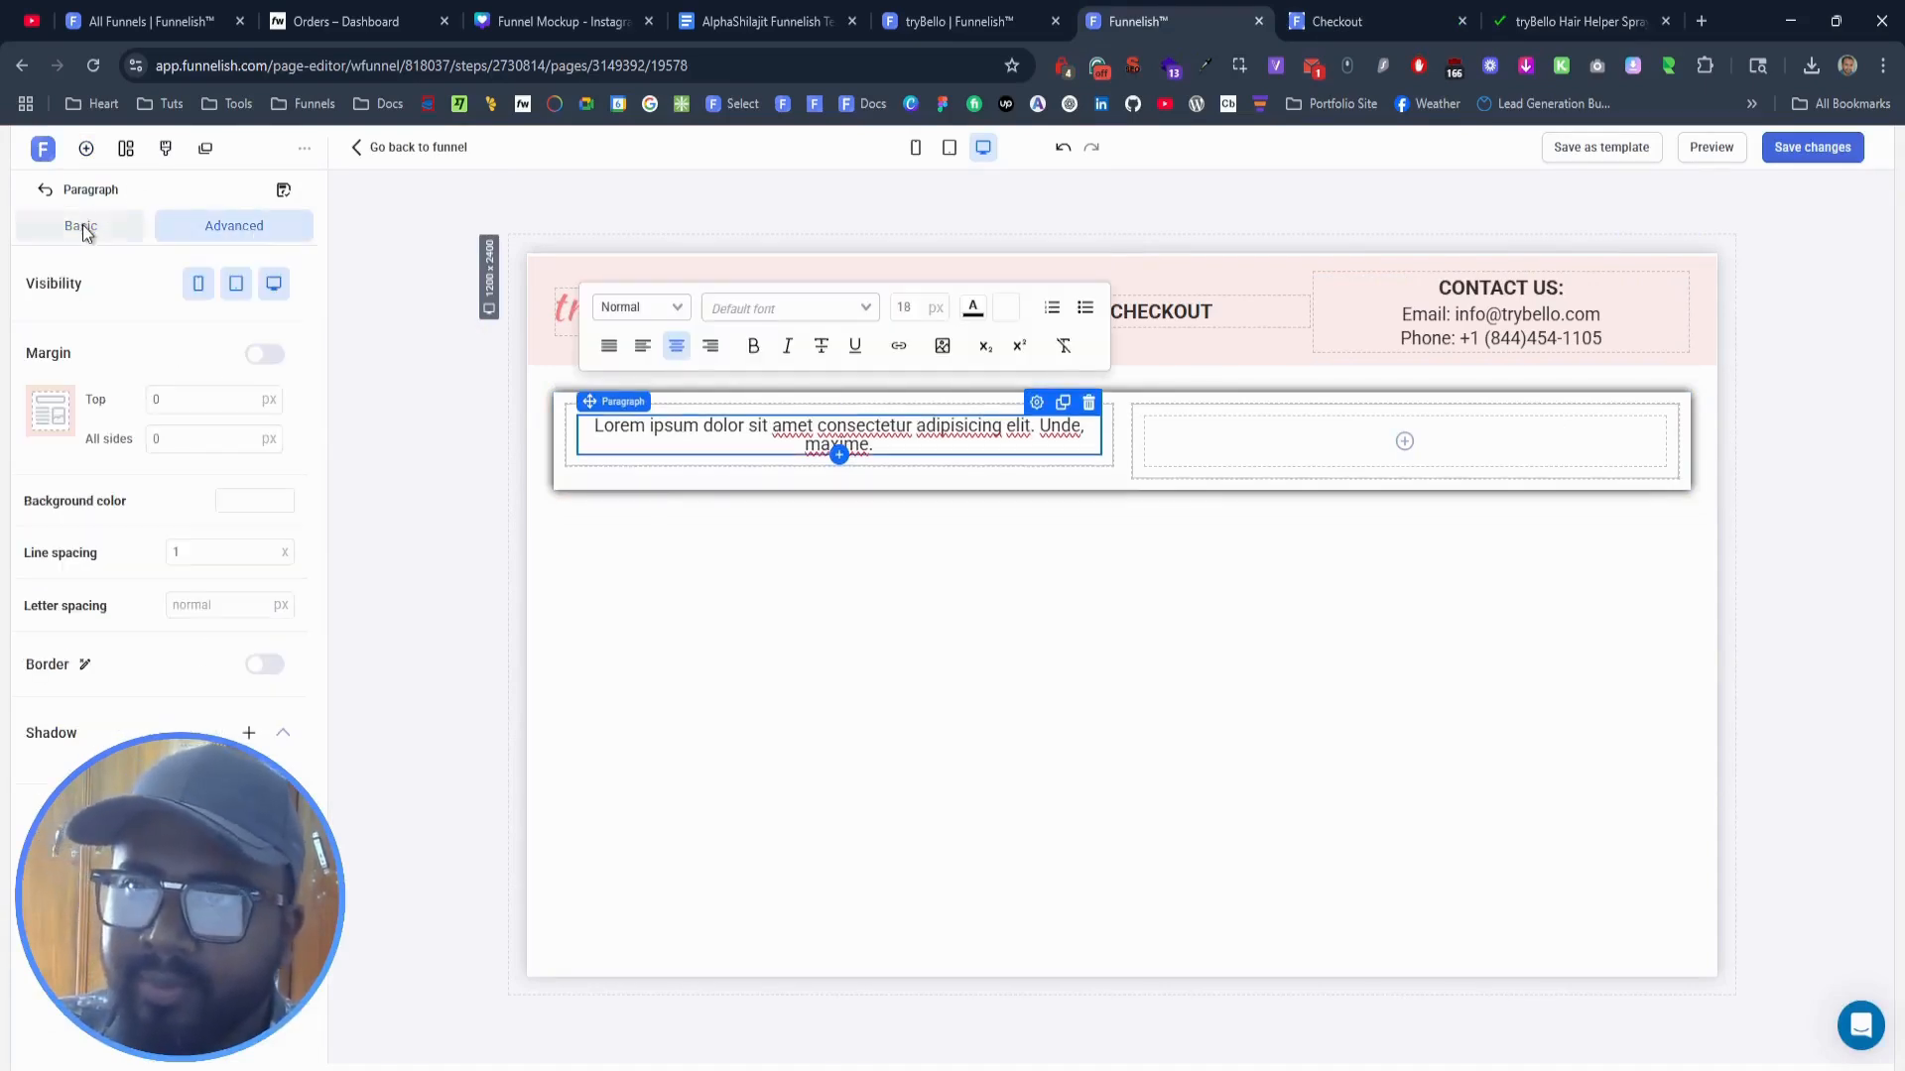
Step: Left-align the new paragraph and replace its placeholder text with "Step 1: Pick Your Bundle"
left_click(643, 345)
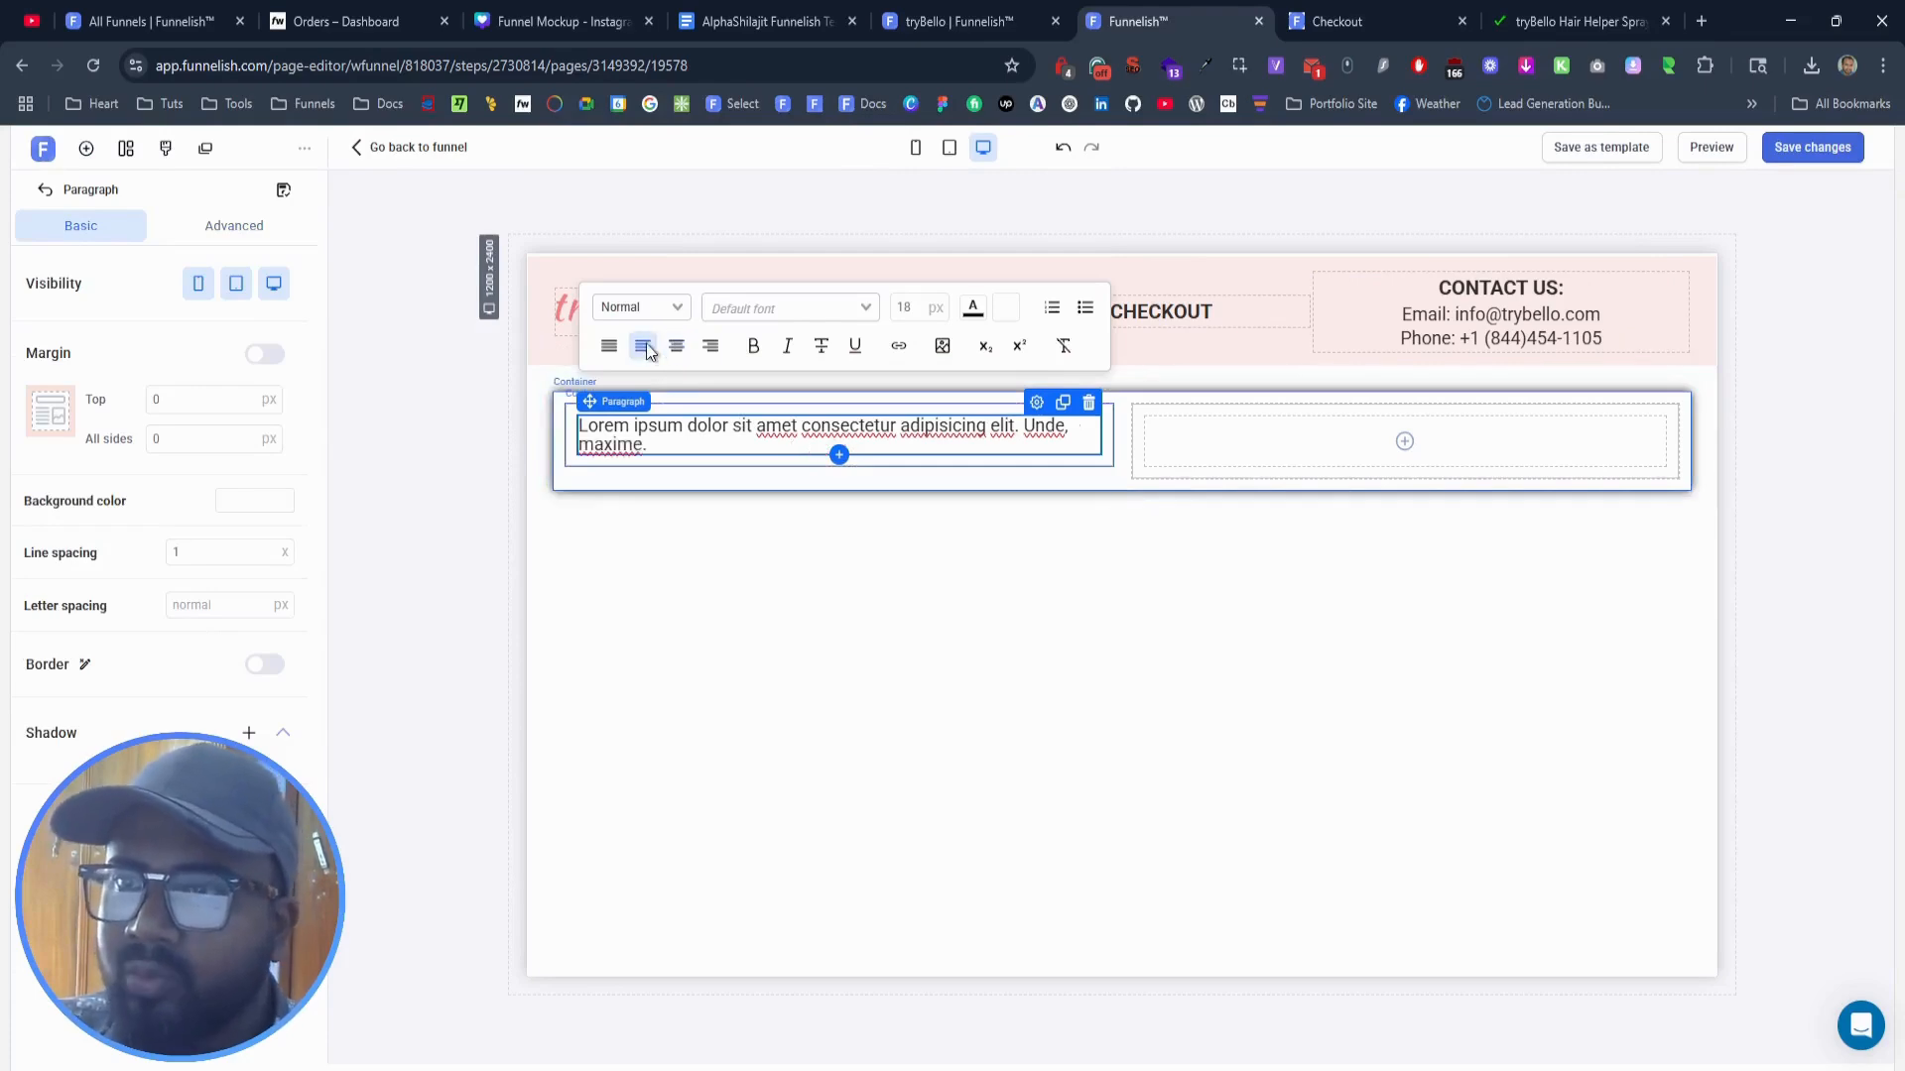
triple_click(671, 437)
key("ctrl+v")
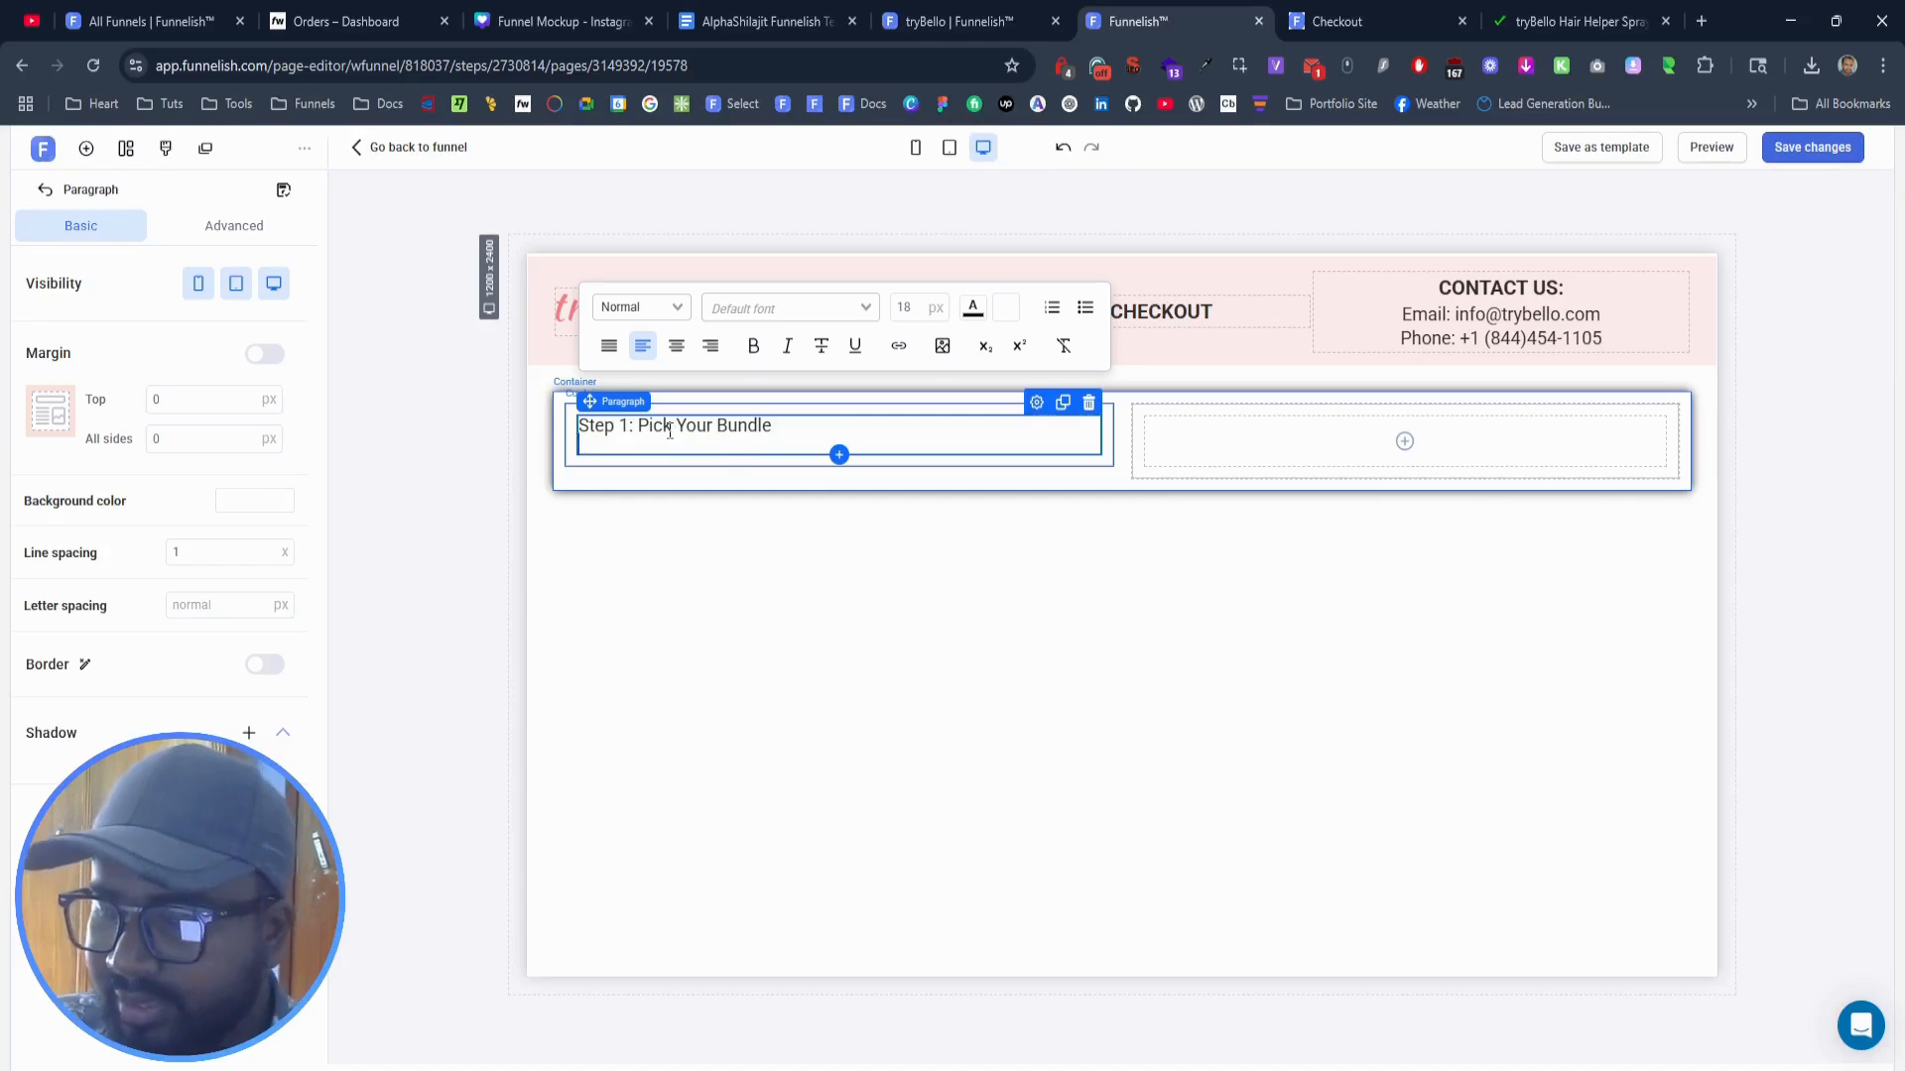
Step: Make the "Step 1: Pick Your Bundle" text bold and check its font size against the reference heading
triple_click(669, 430)
left_click(1572, 15)
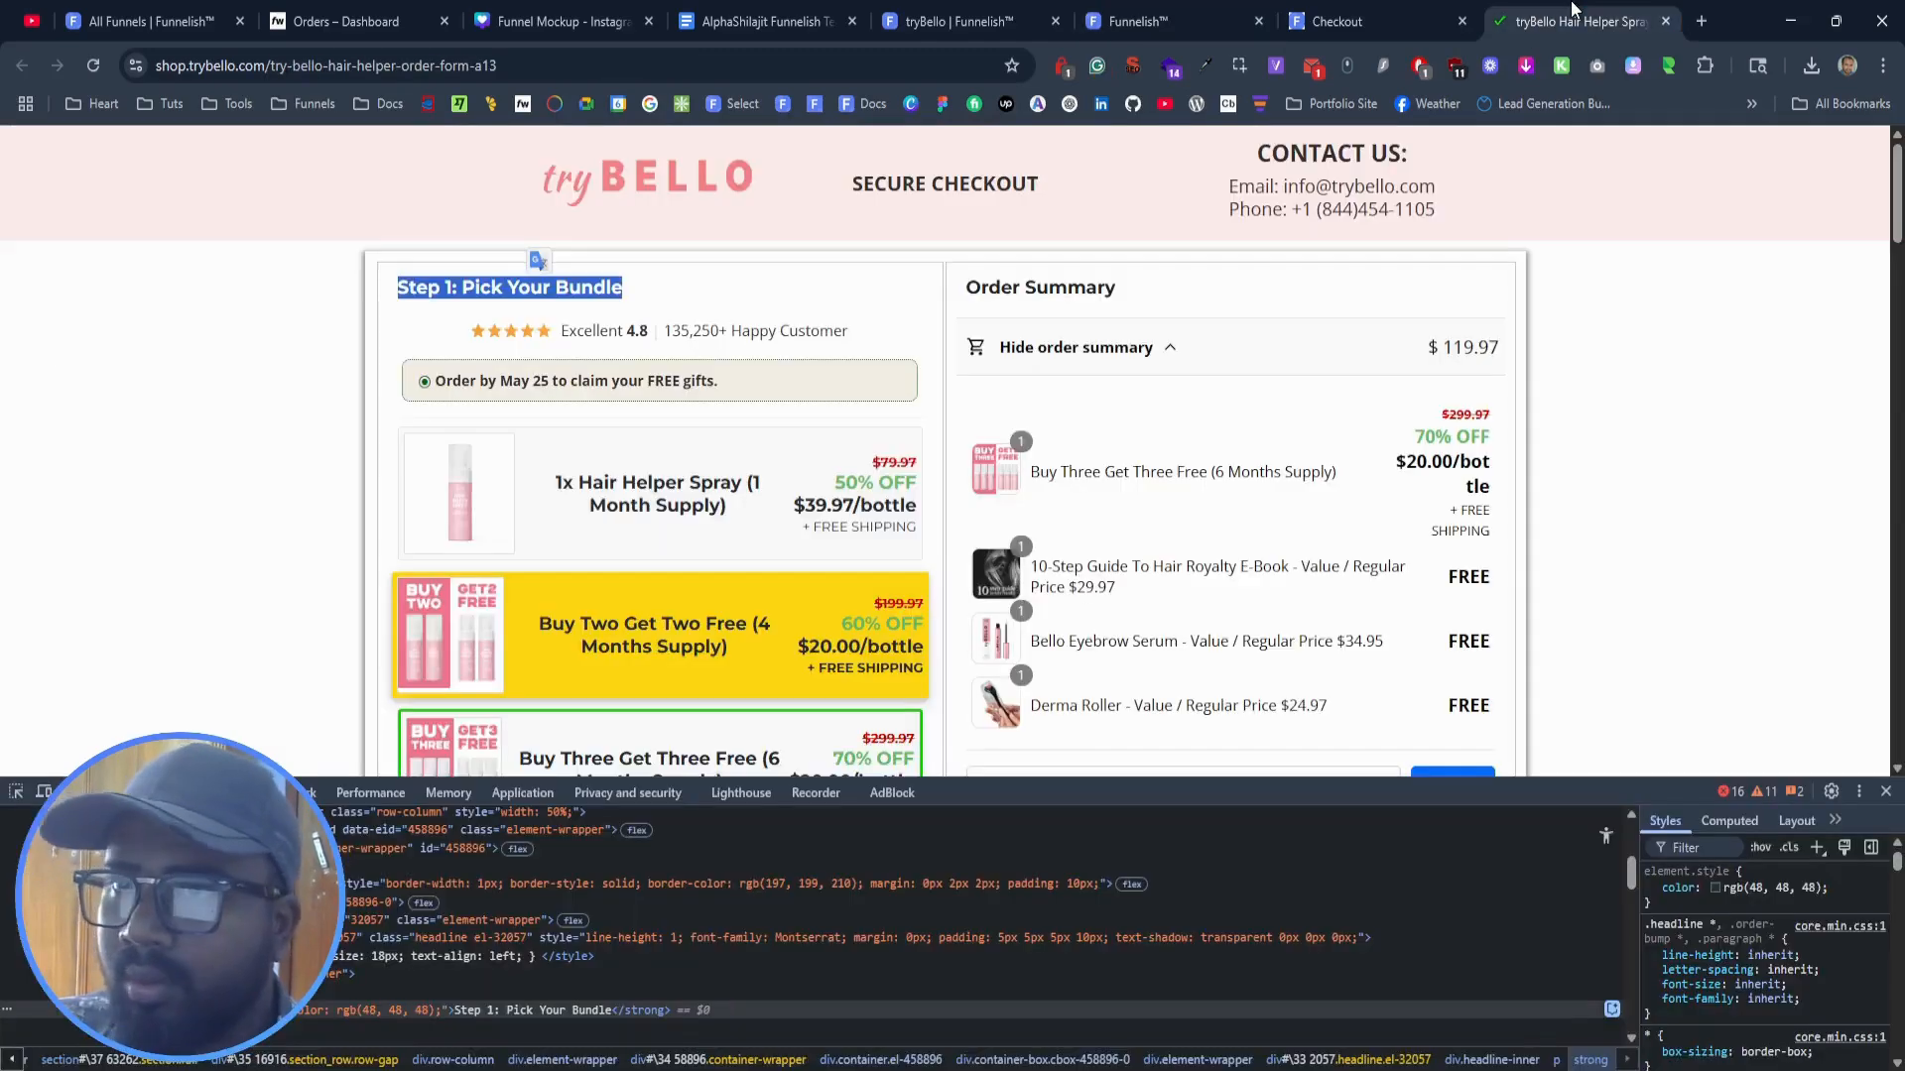
left_click(1150, 21)
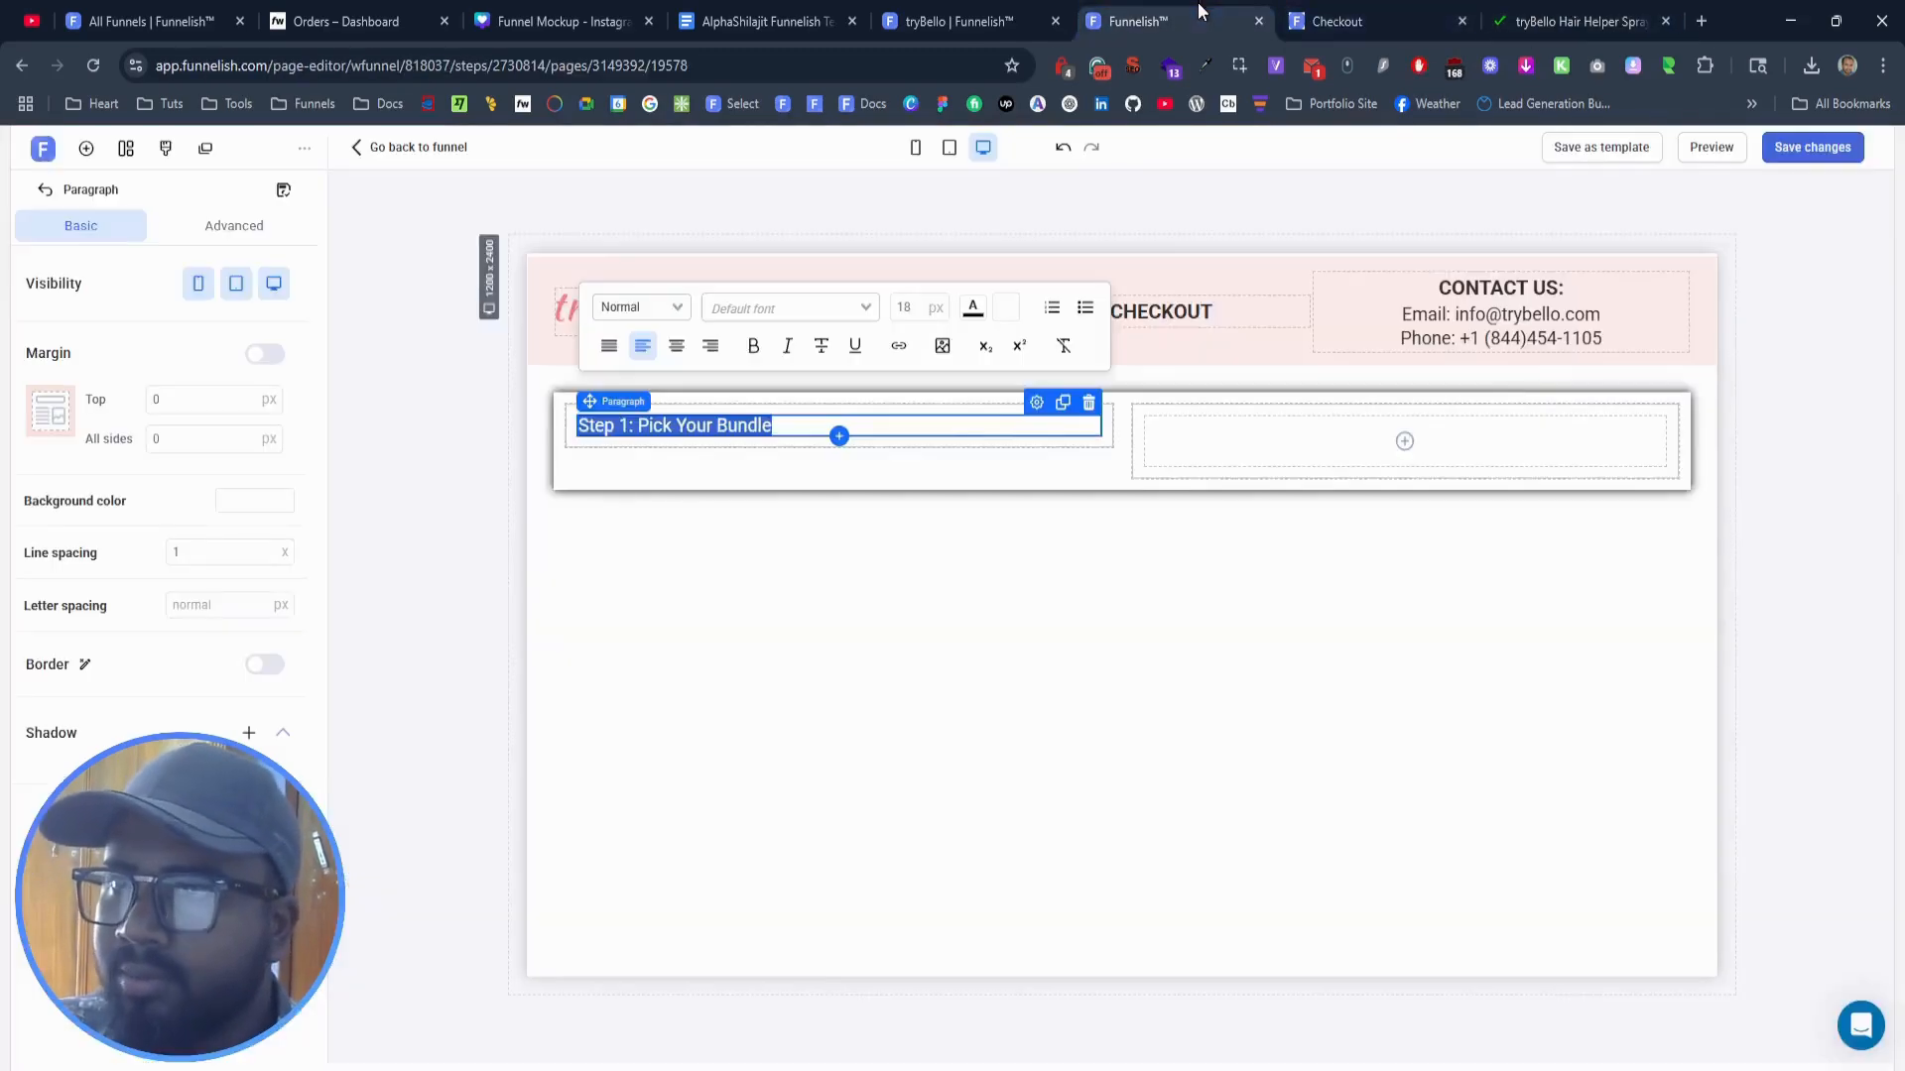
left_click(914, 307)
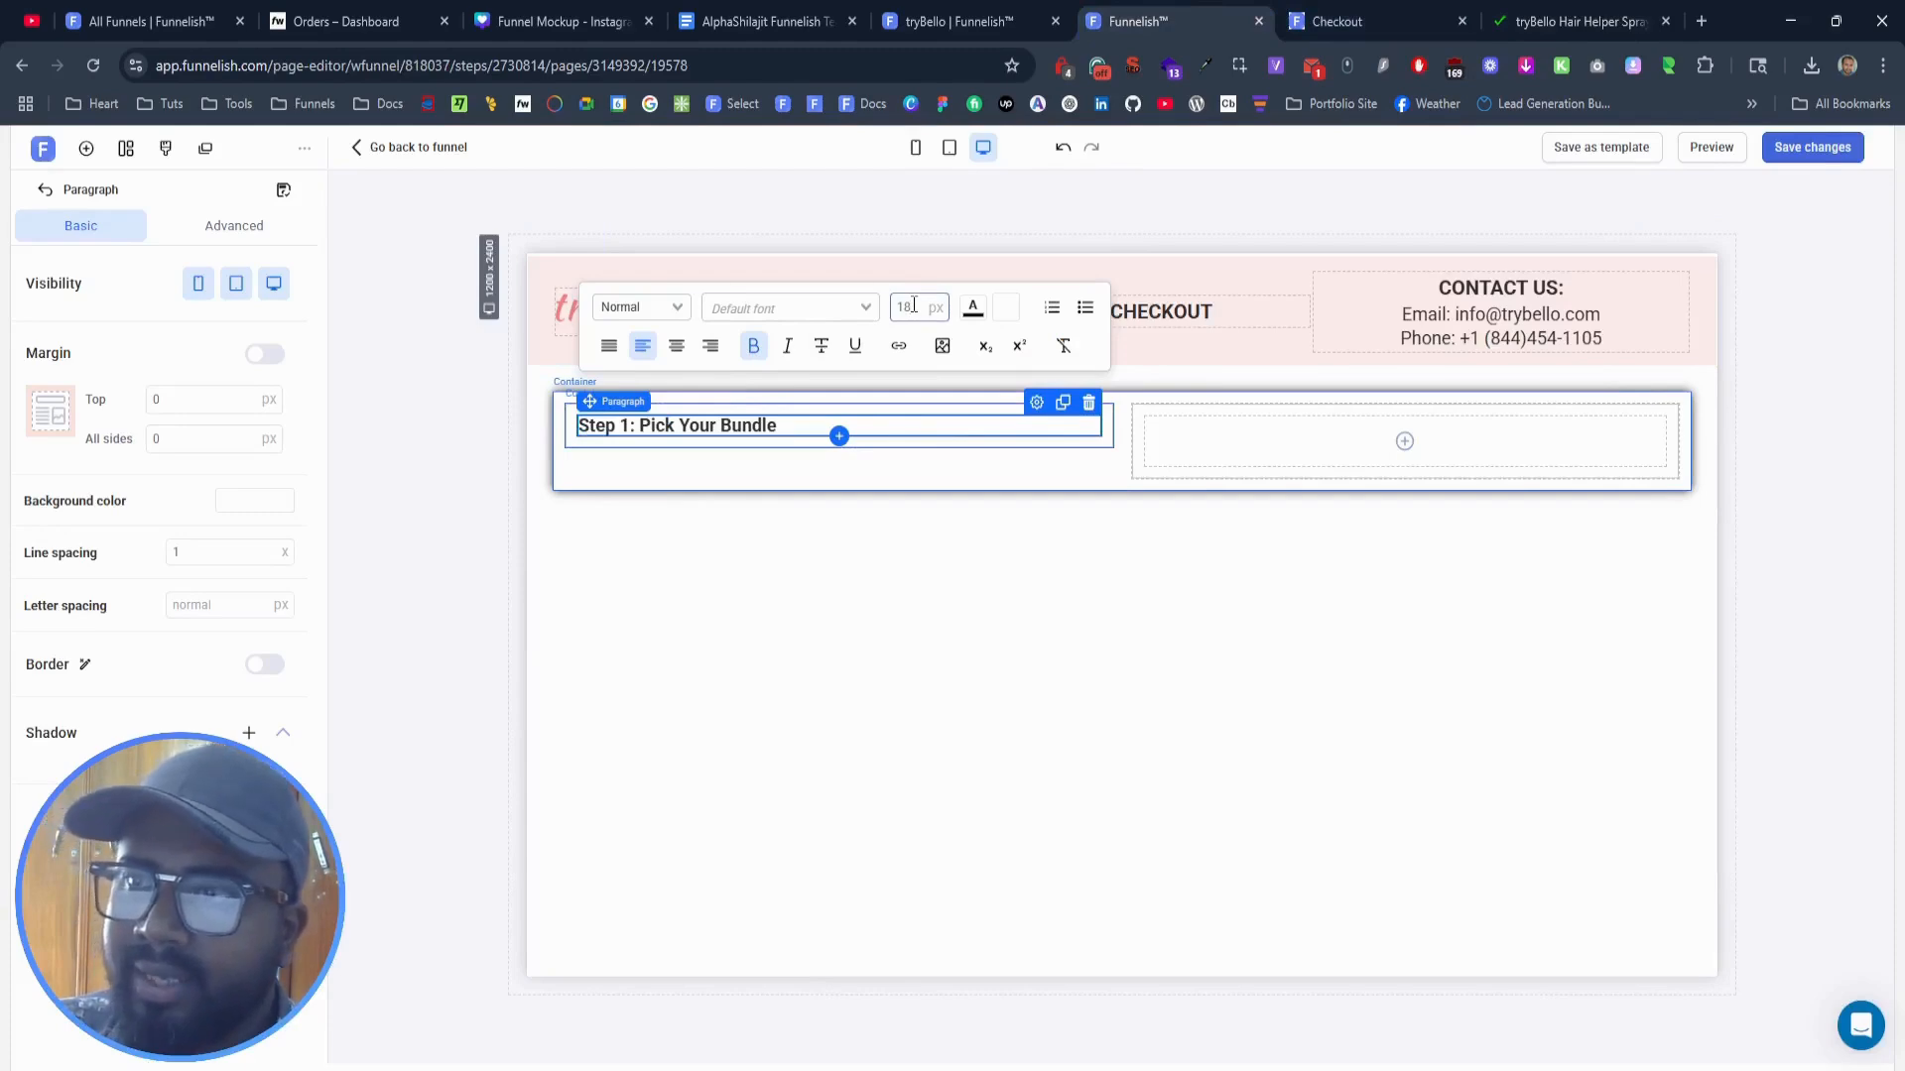
left_click(1597, 14)
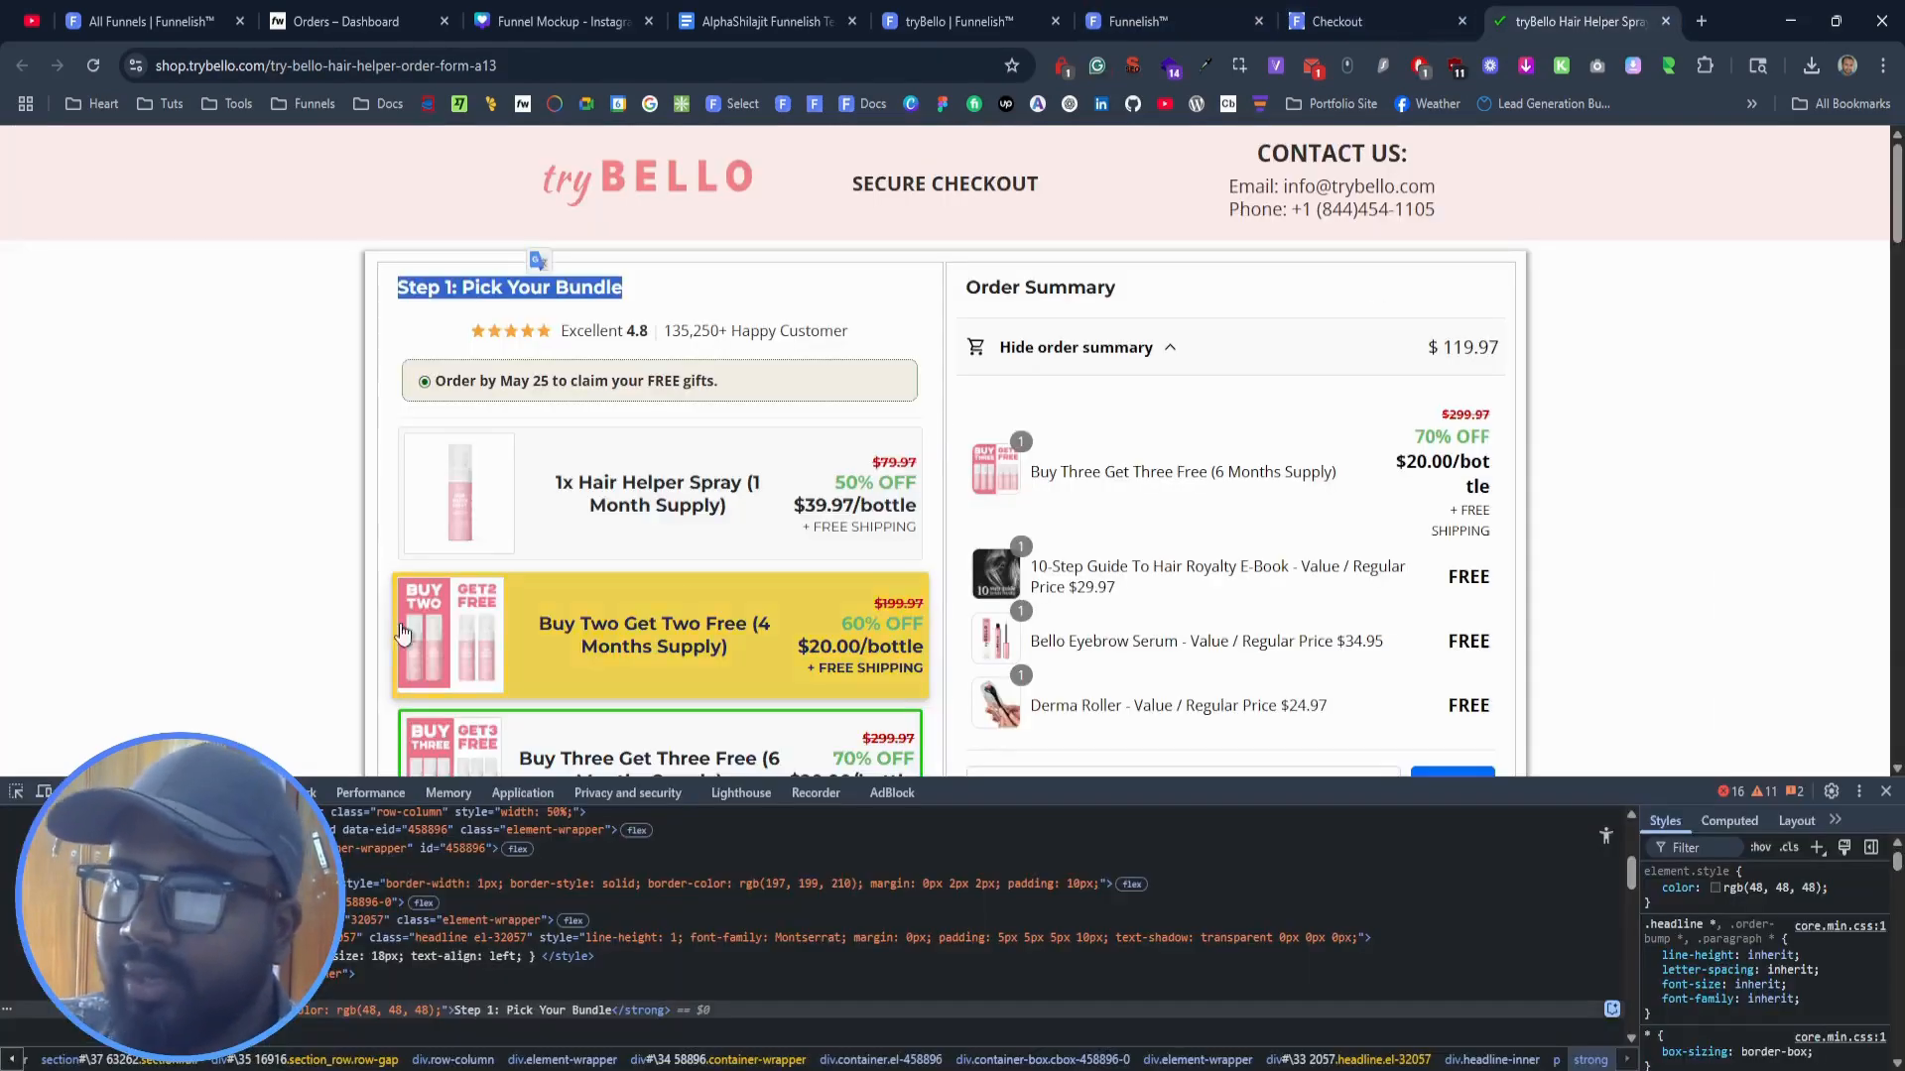
left_click(16, 791)
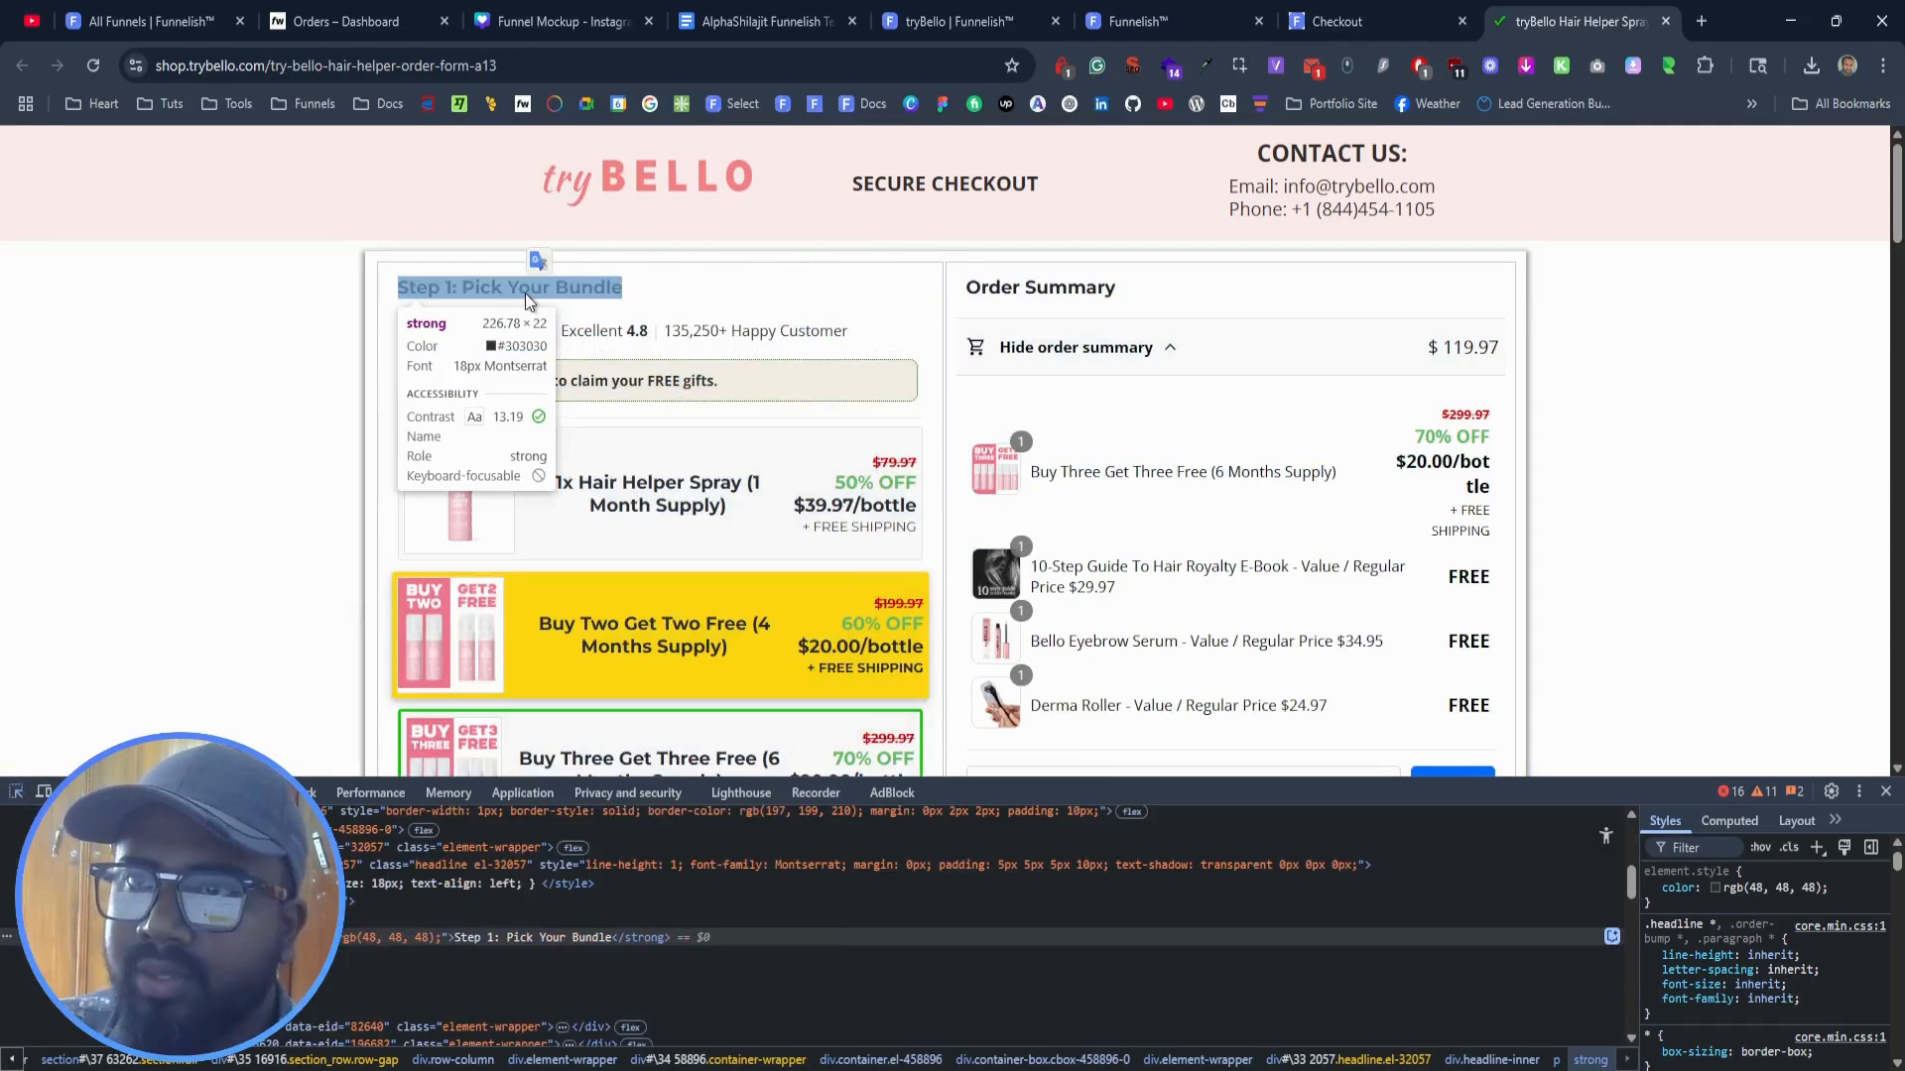
left_click(526, 294)
left_click(1212, 14)
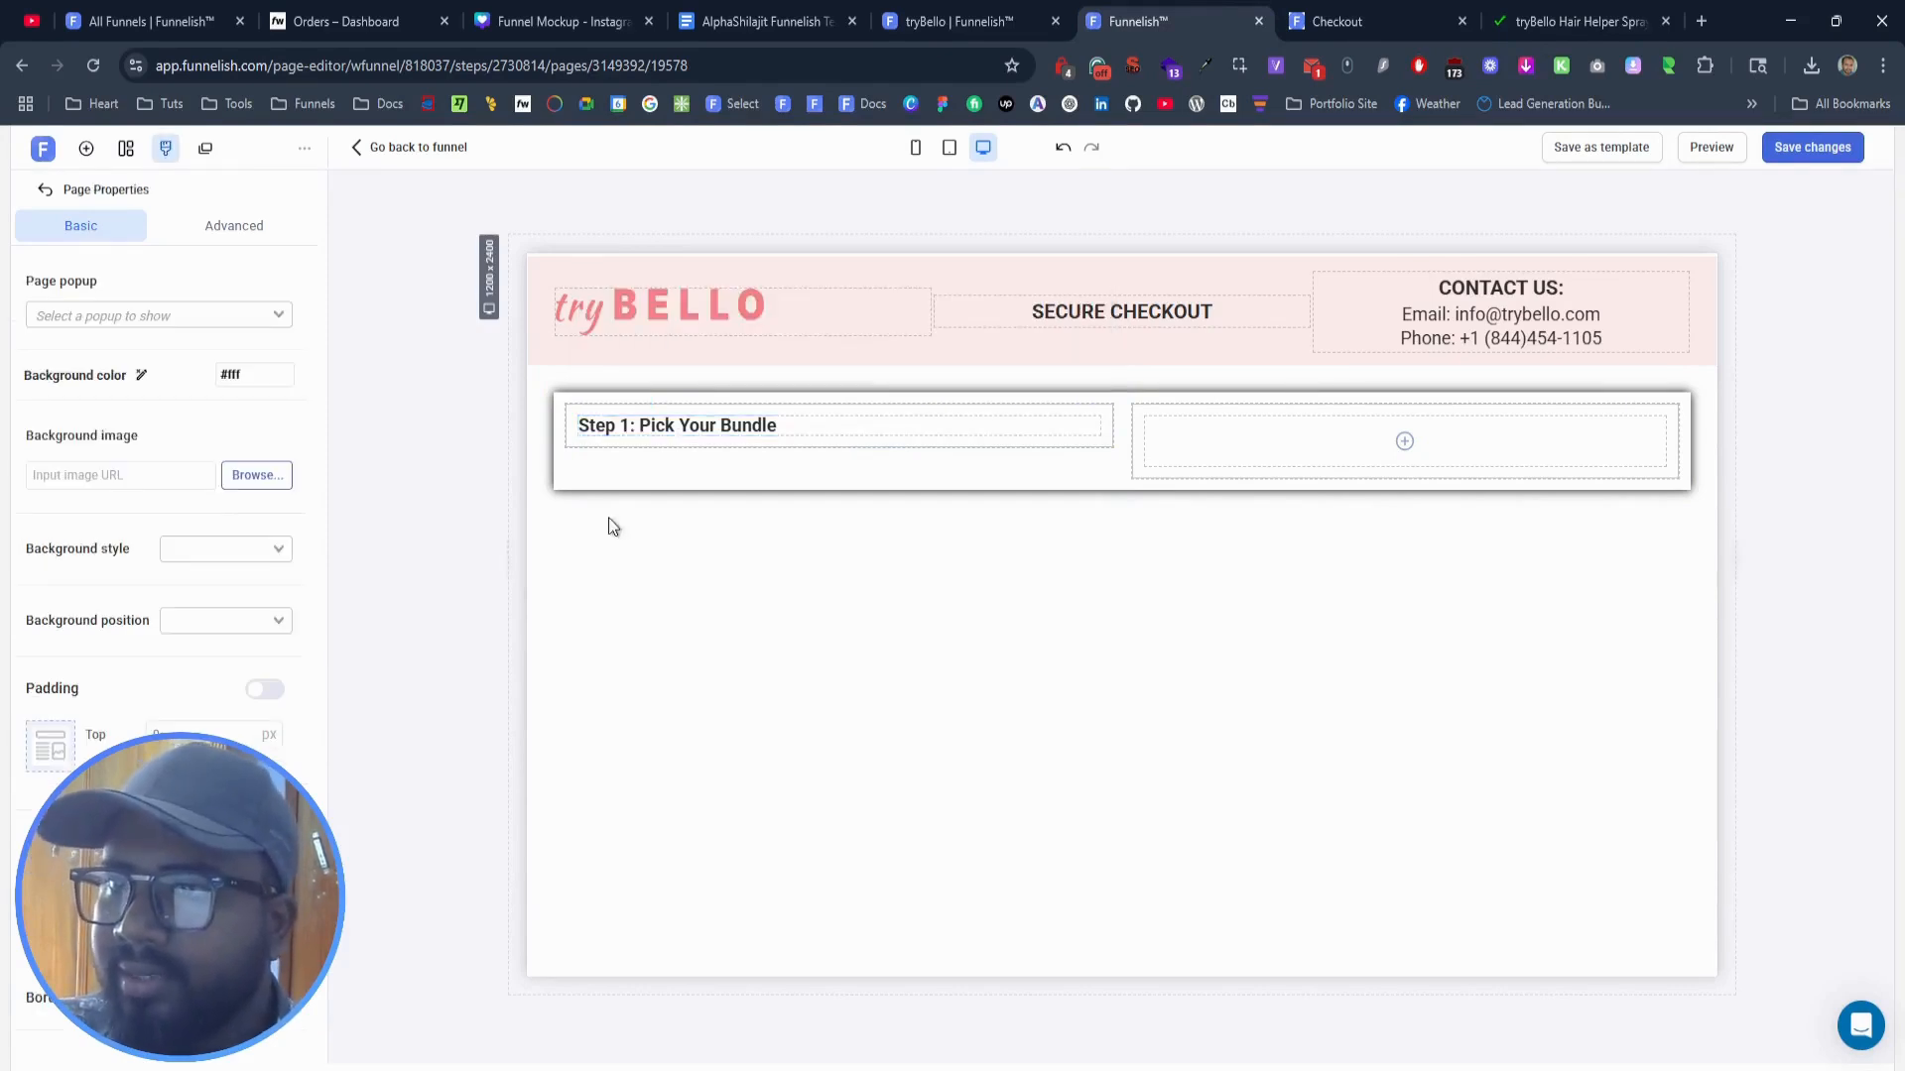
Step: Examine the star rating line beneath the "Step 1: Pick Your Bundle" heading on the reference order form
left_click(1554, 12)
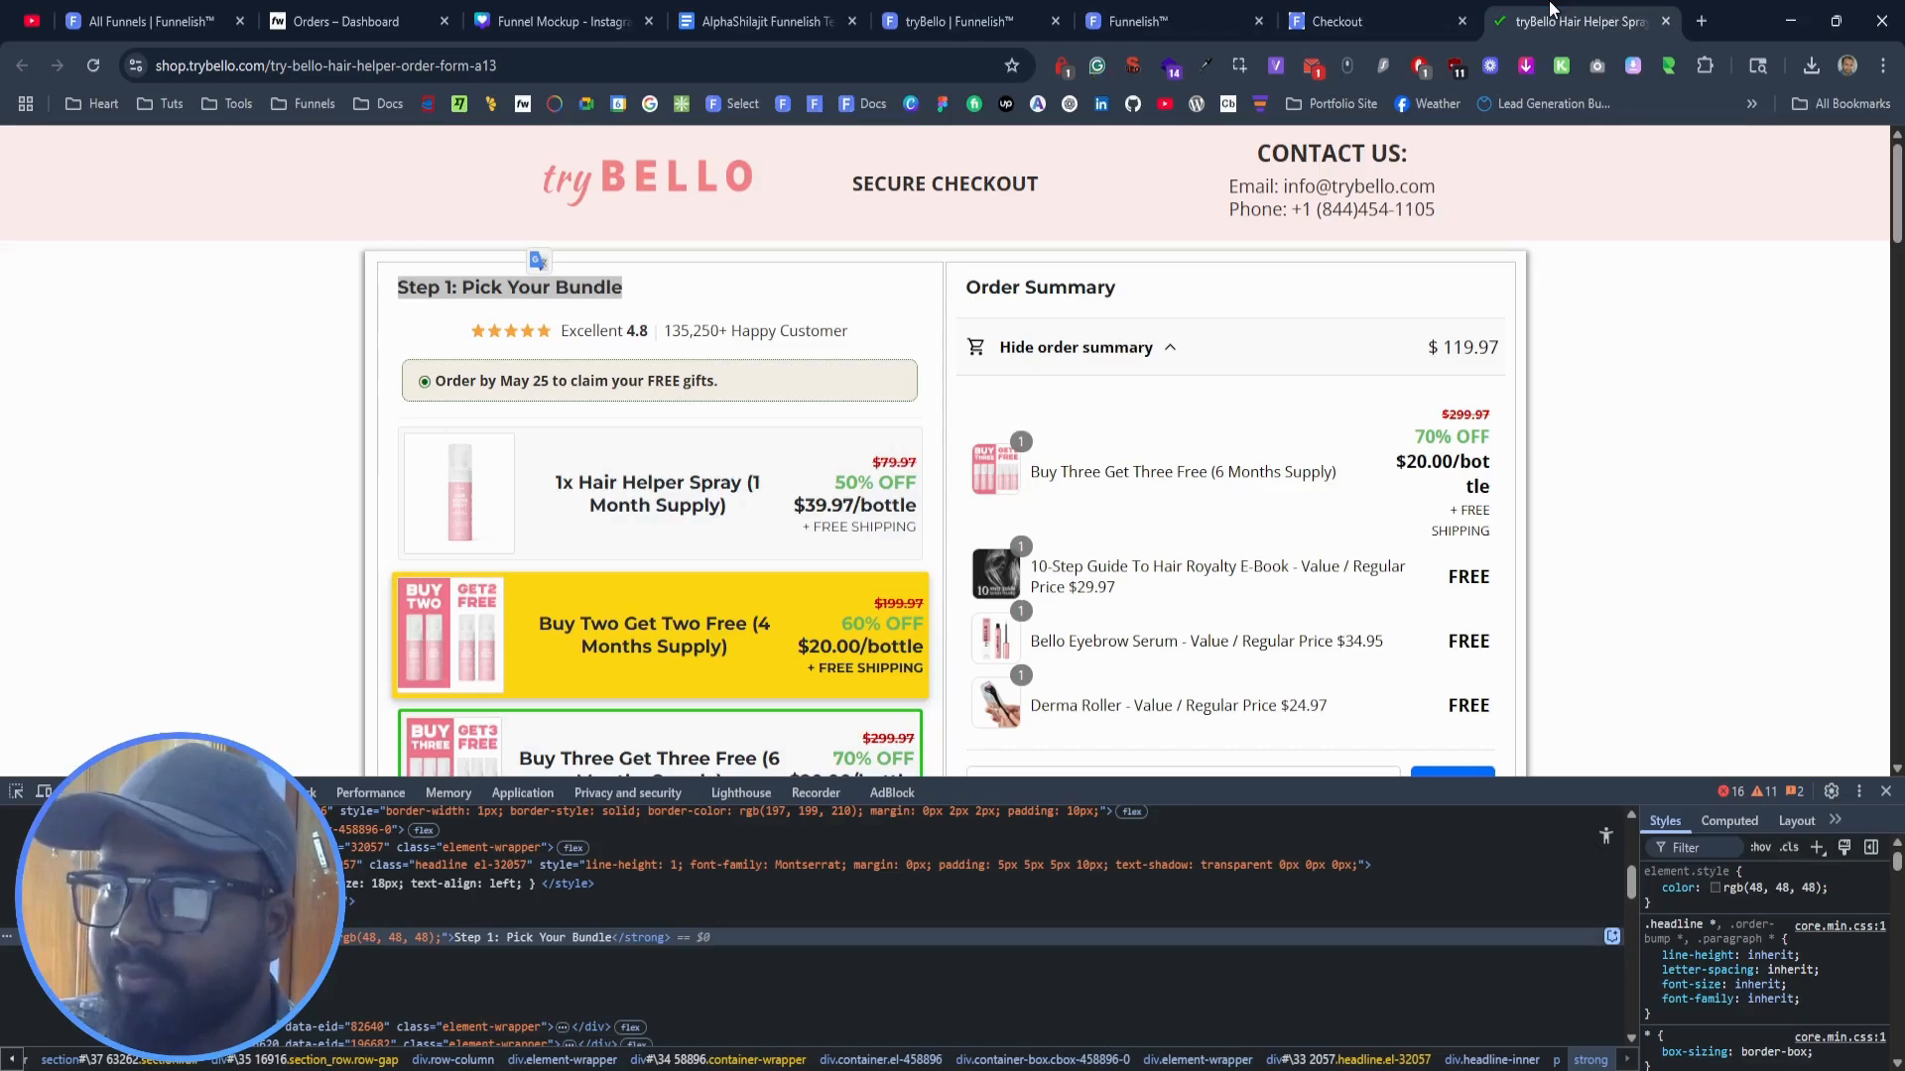
triple_click(709, 328)
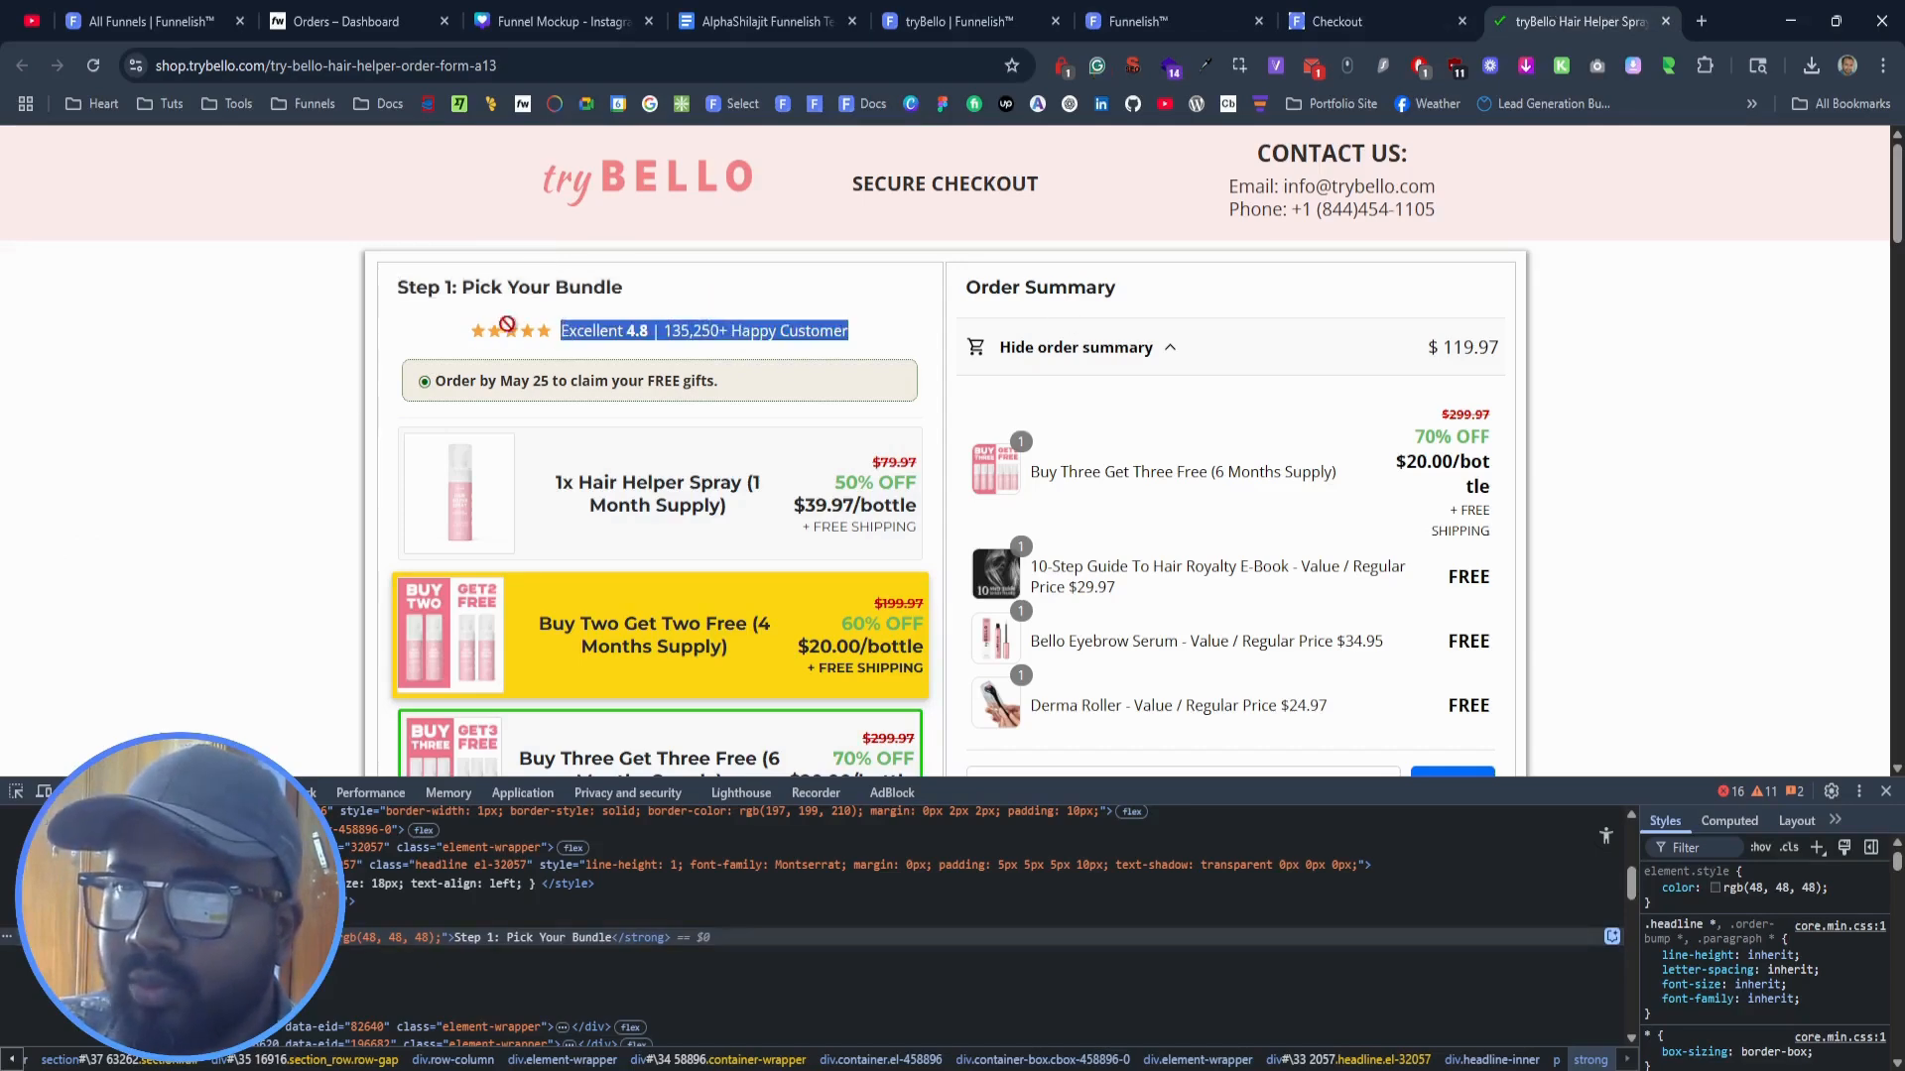
left_click(347, 339)
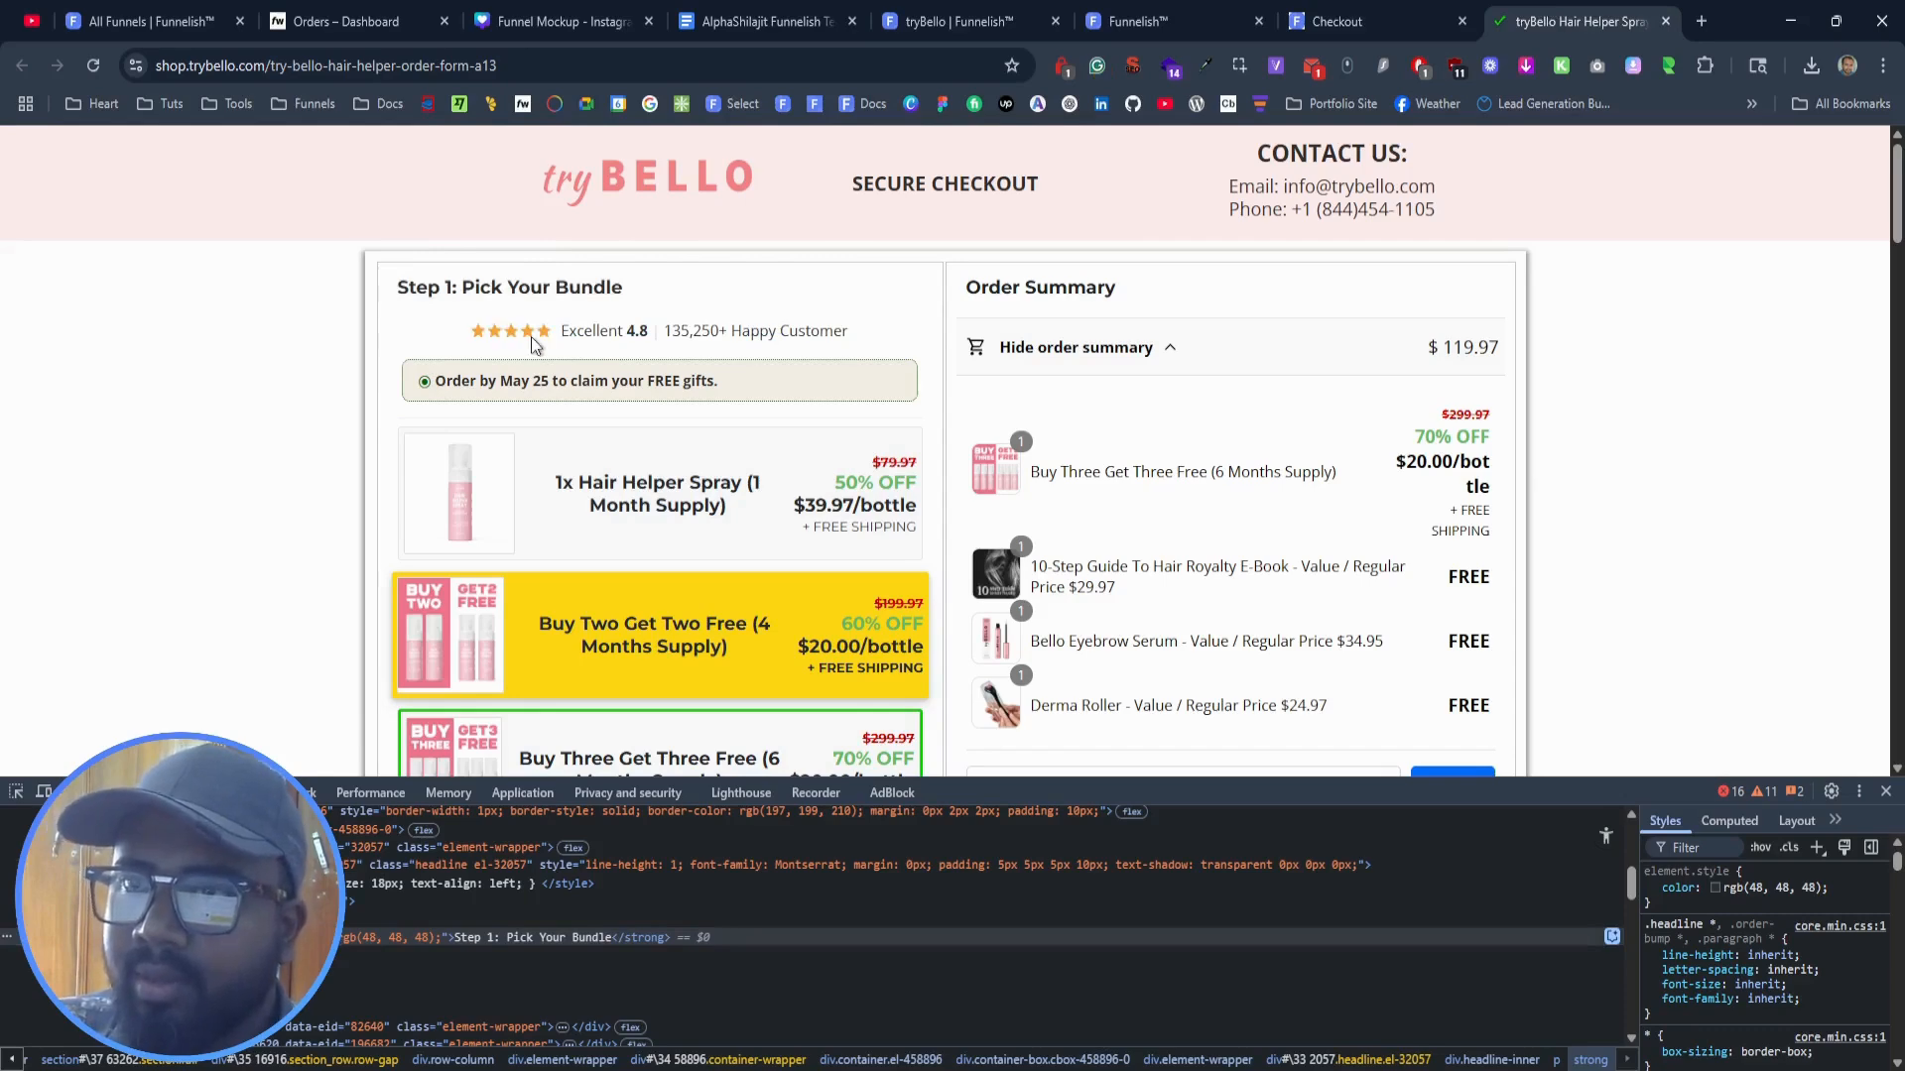
left_click_drag(550, 336, 859, 325)
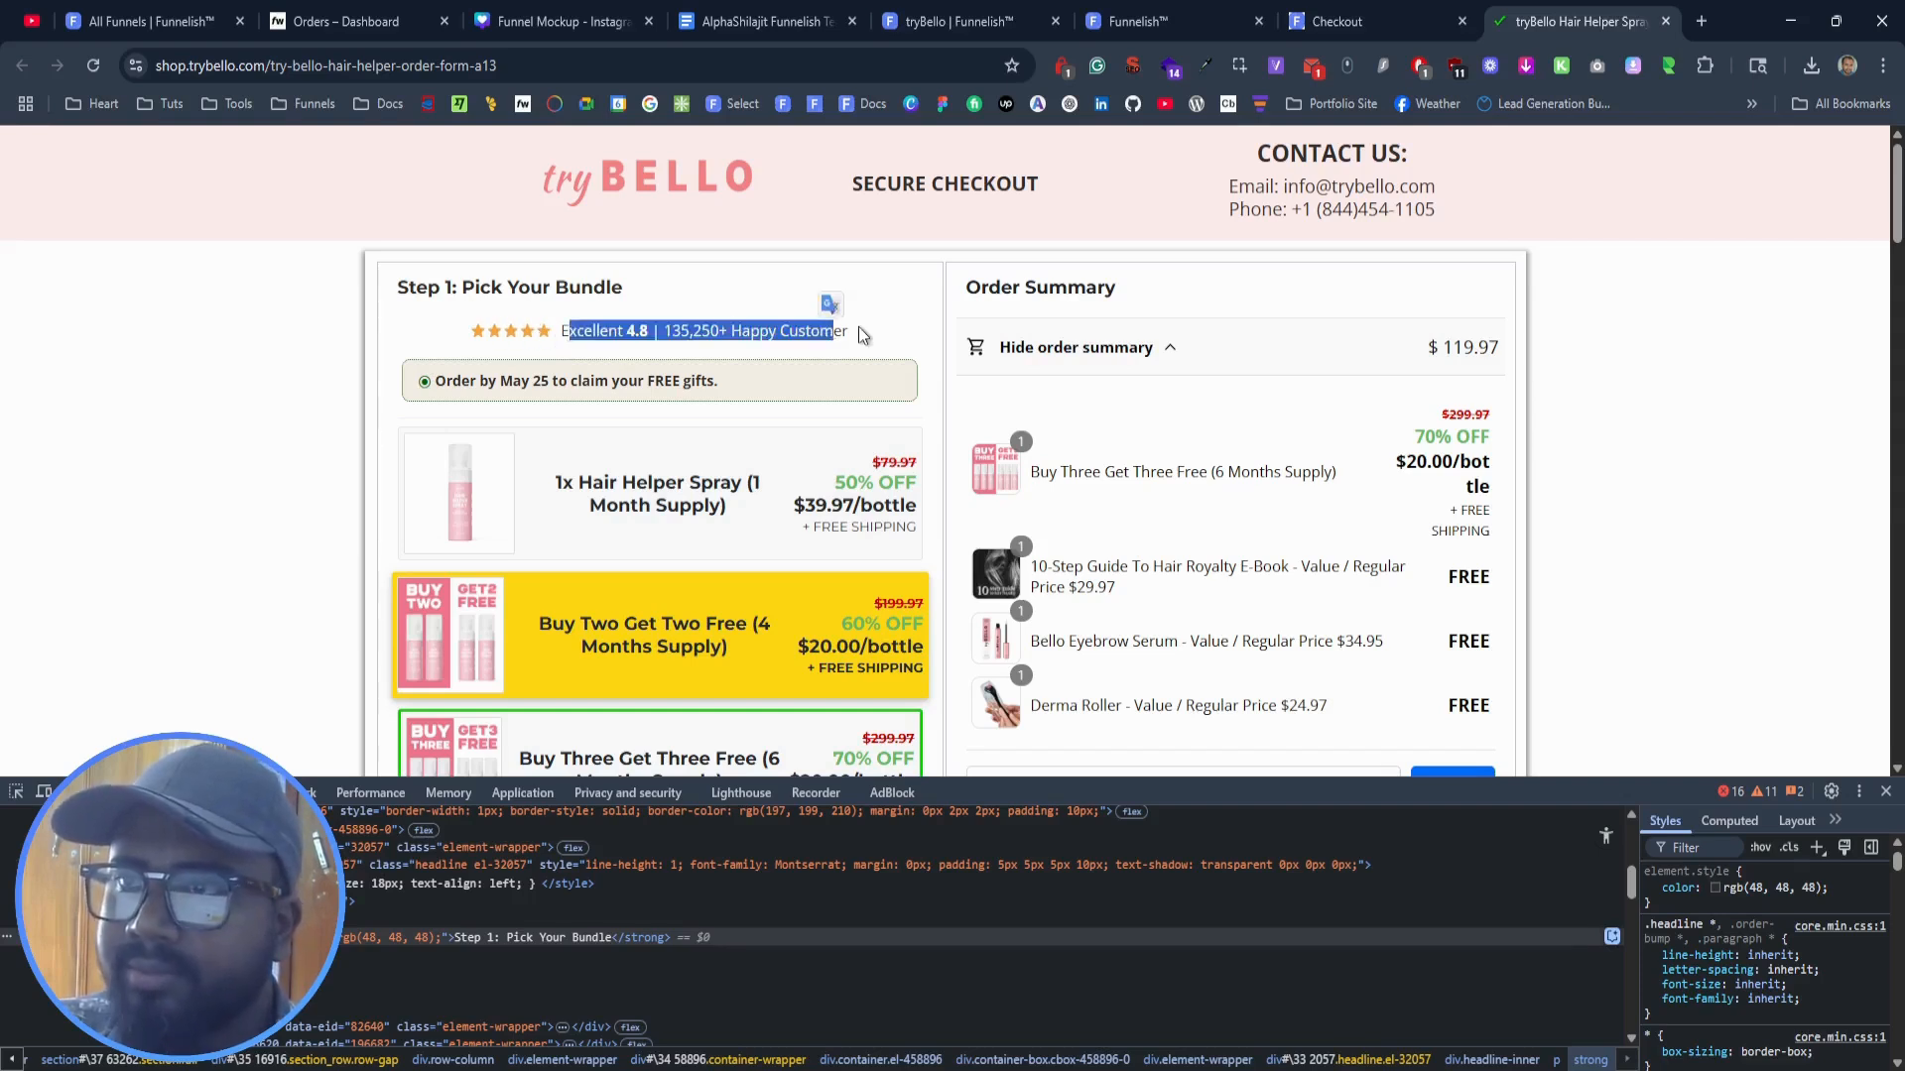
left_click(1151, 21)
left_click(800, 423)
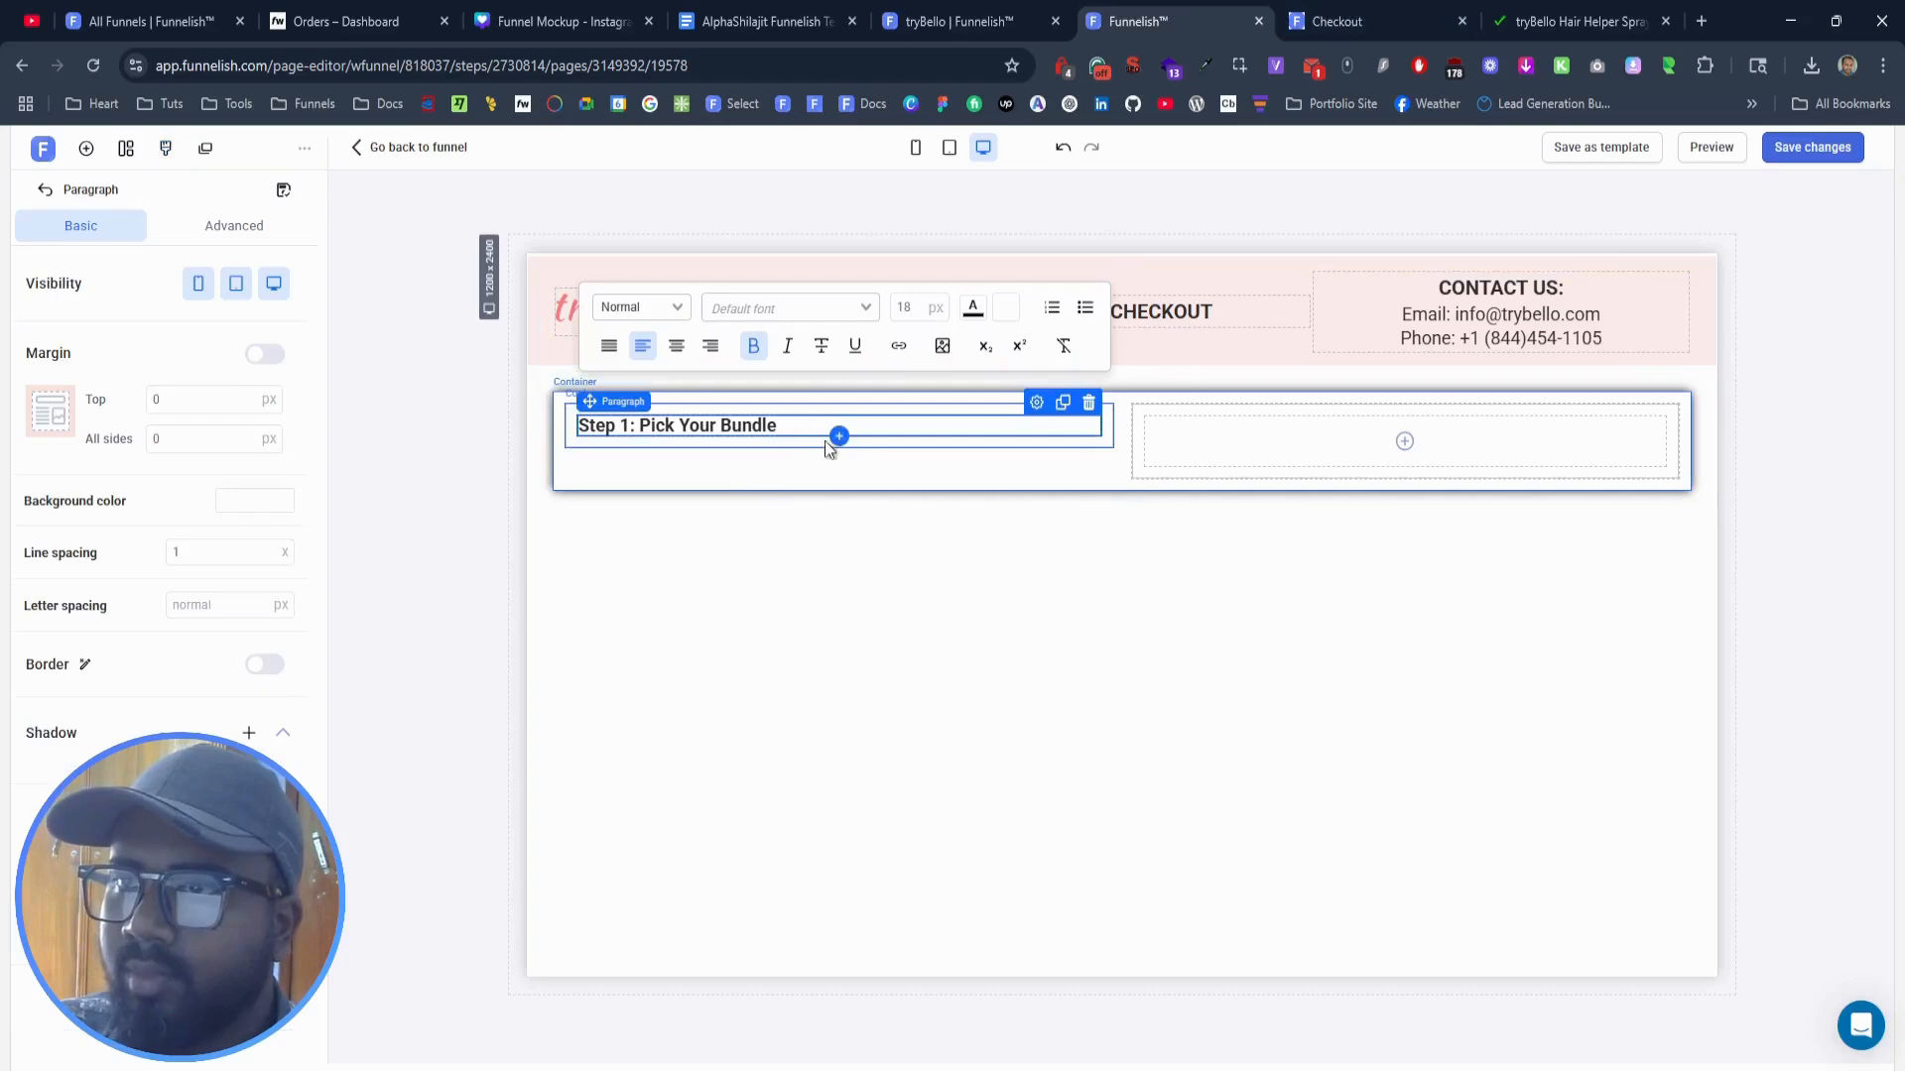
left_click(1553, 9)
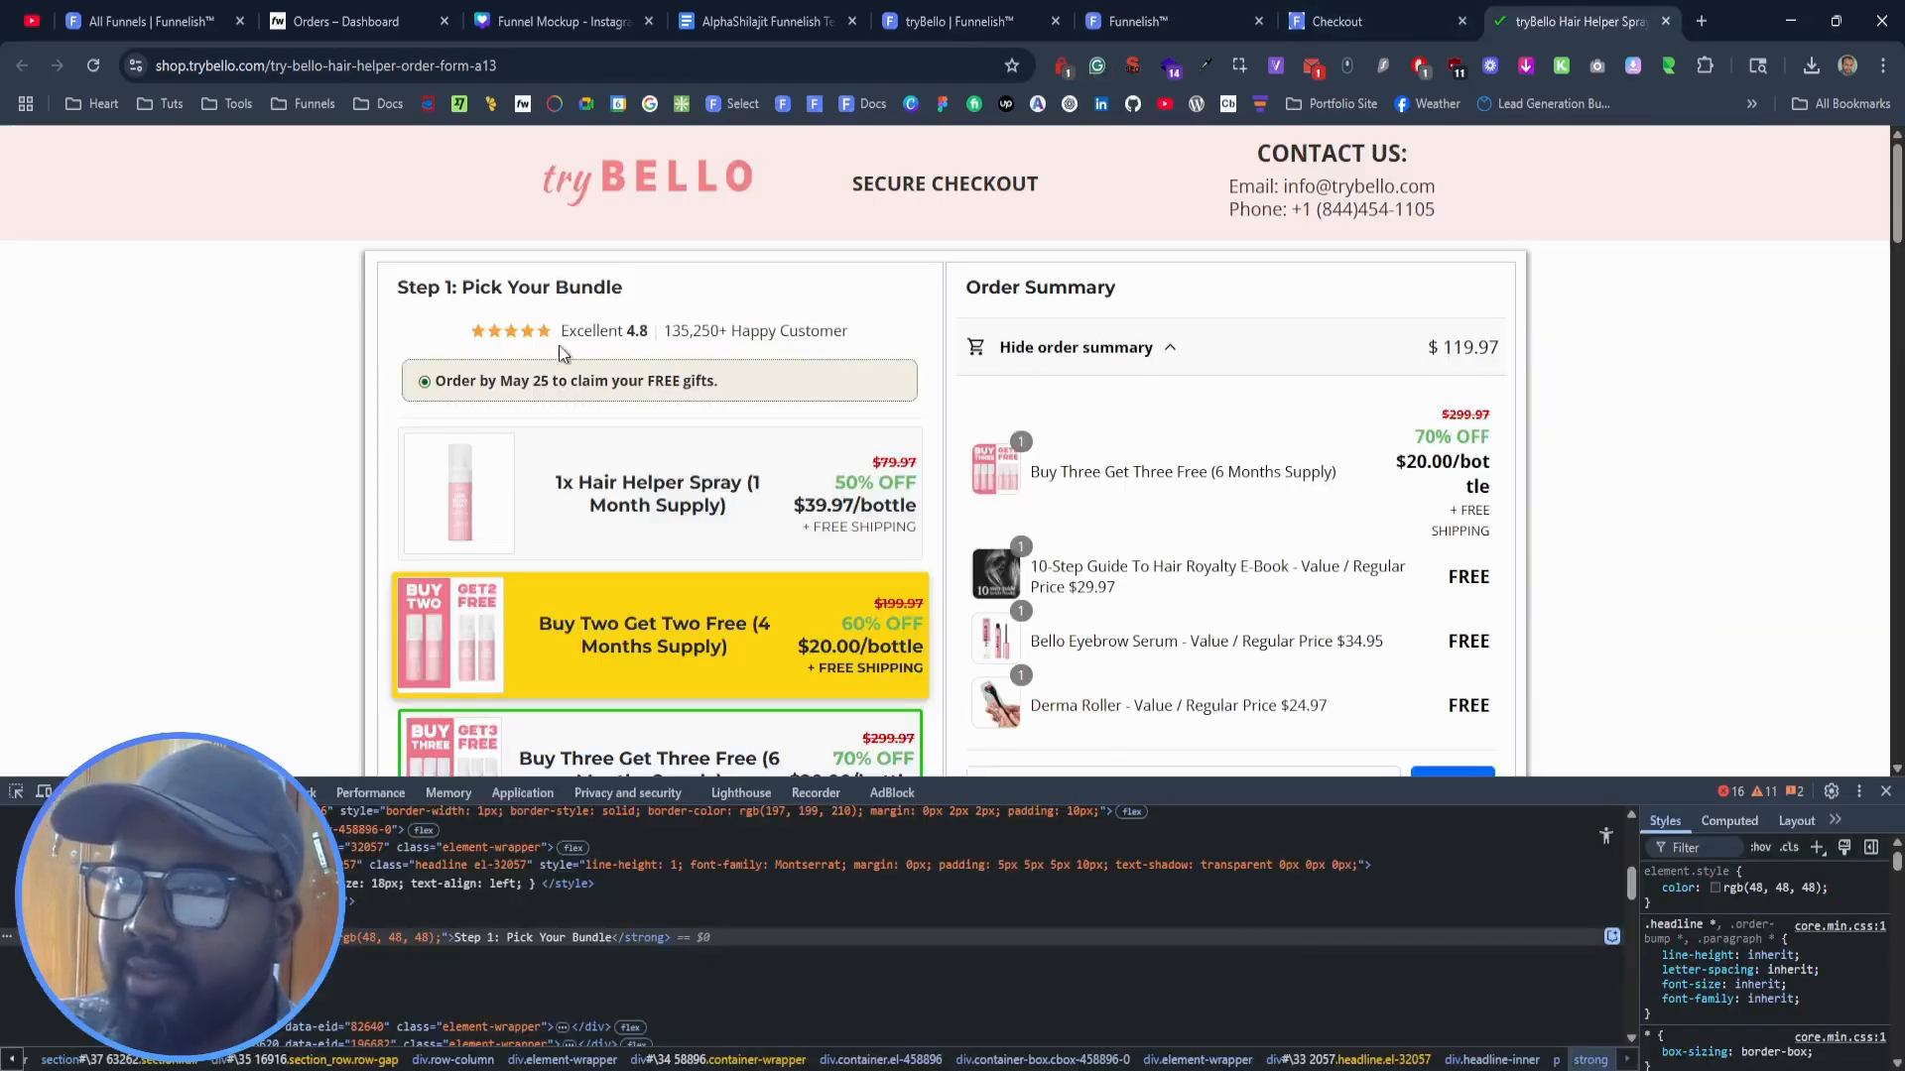
mouse_move(466, 330)
left_mouse_down()
mouse_move(886, 330)
mouse_move(470, 345)
left_mouse_up()
left_click(873, 330)
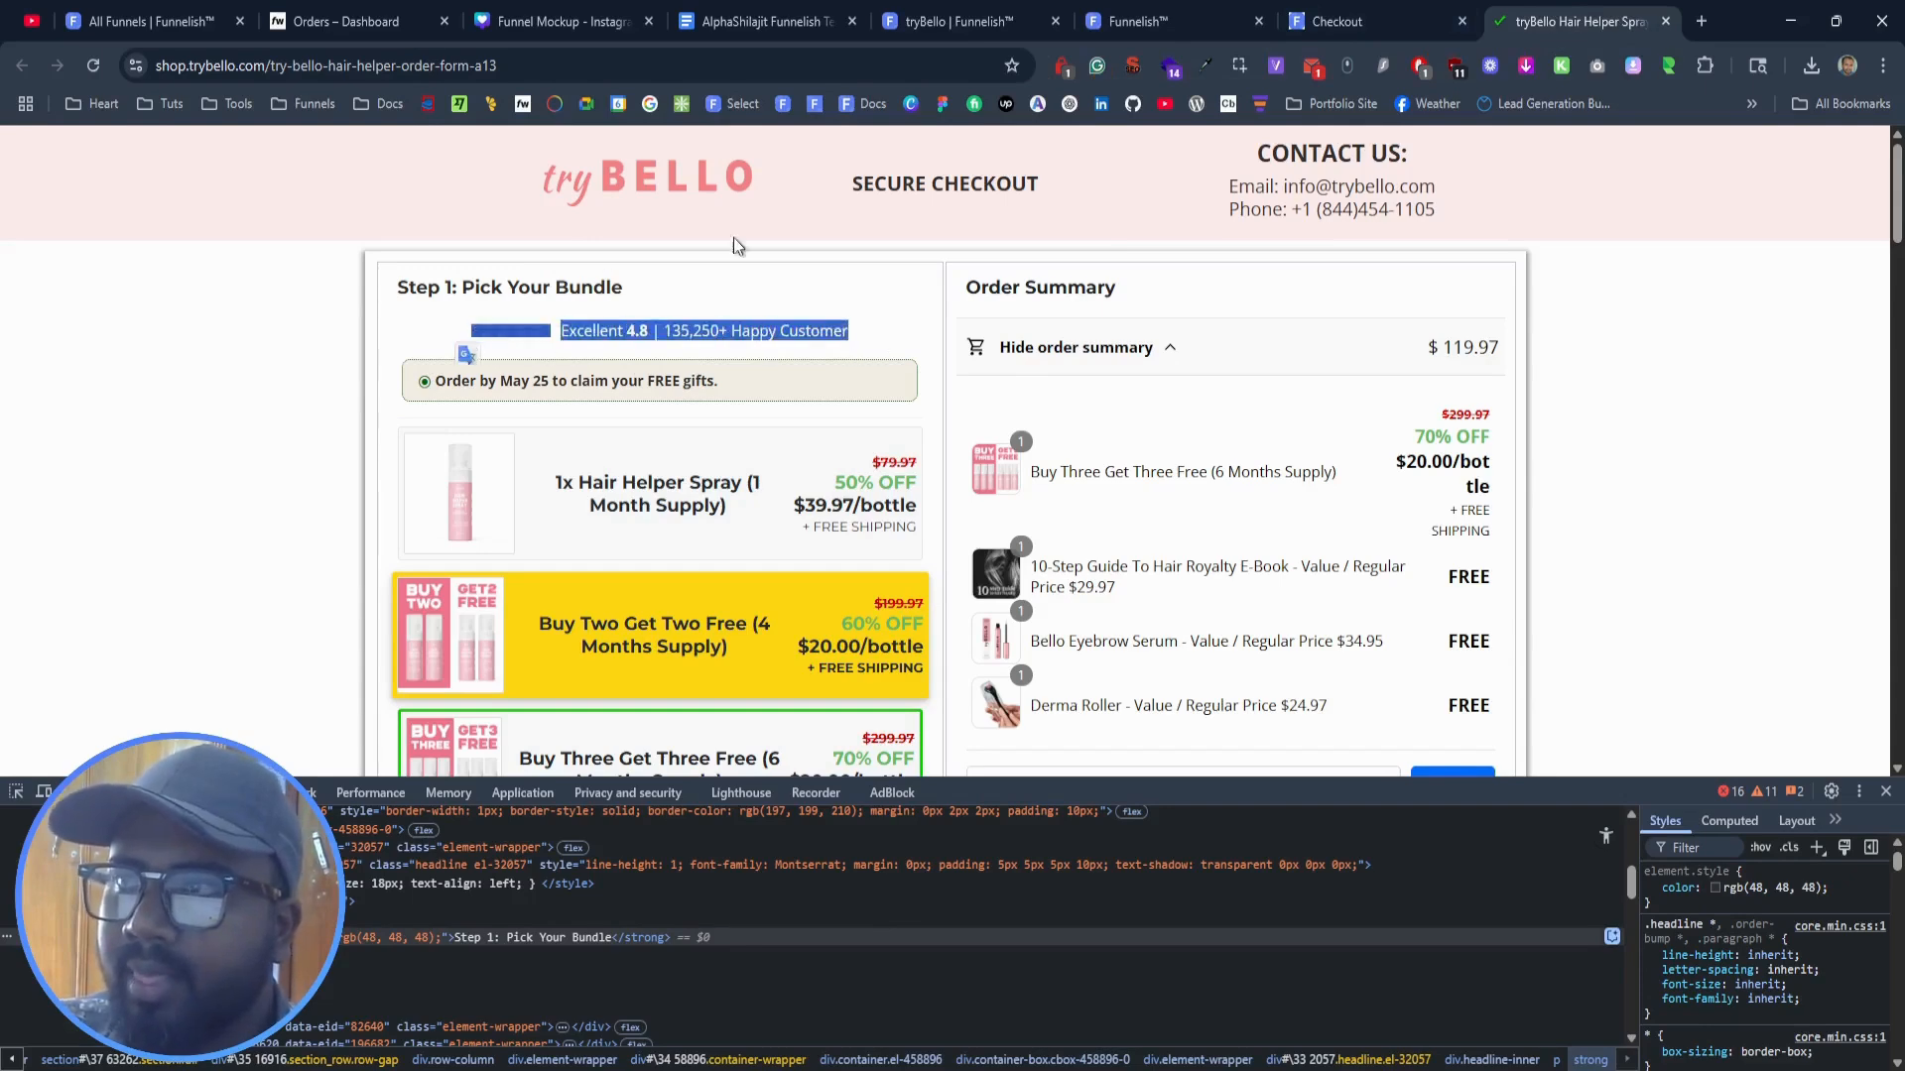
left_click(1146, 10)
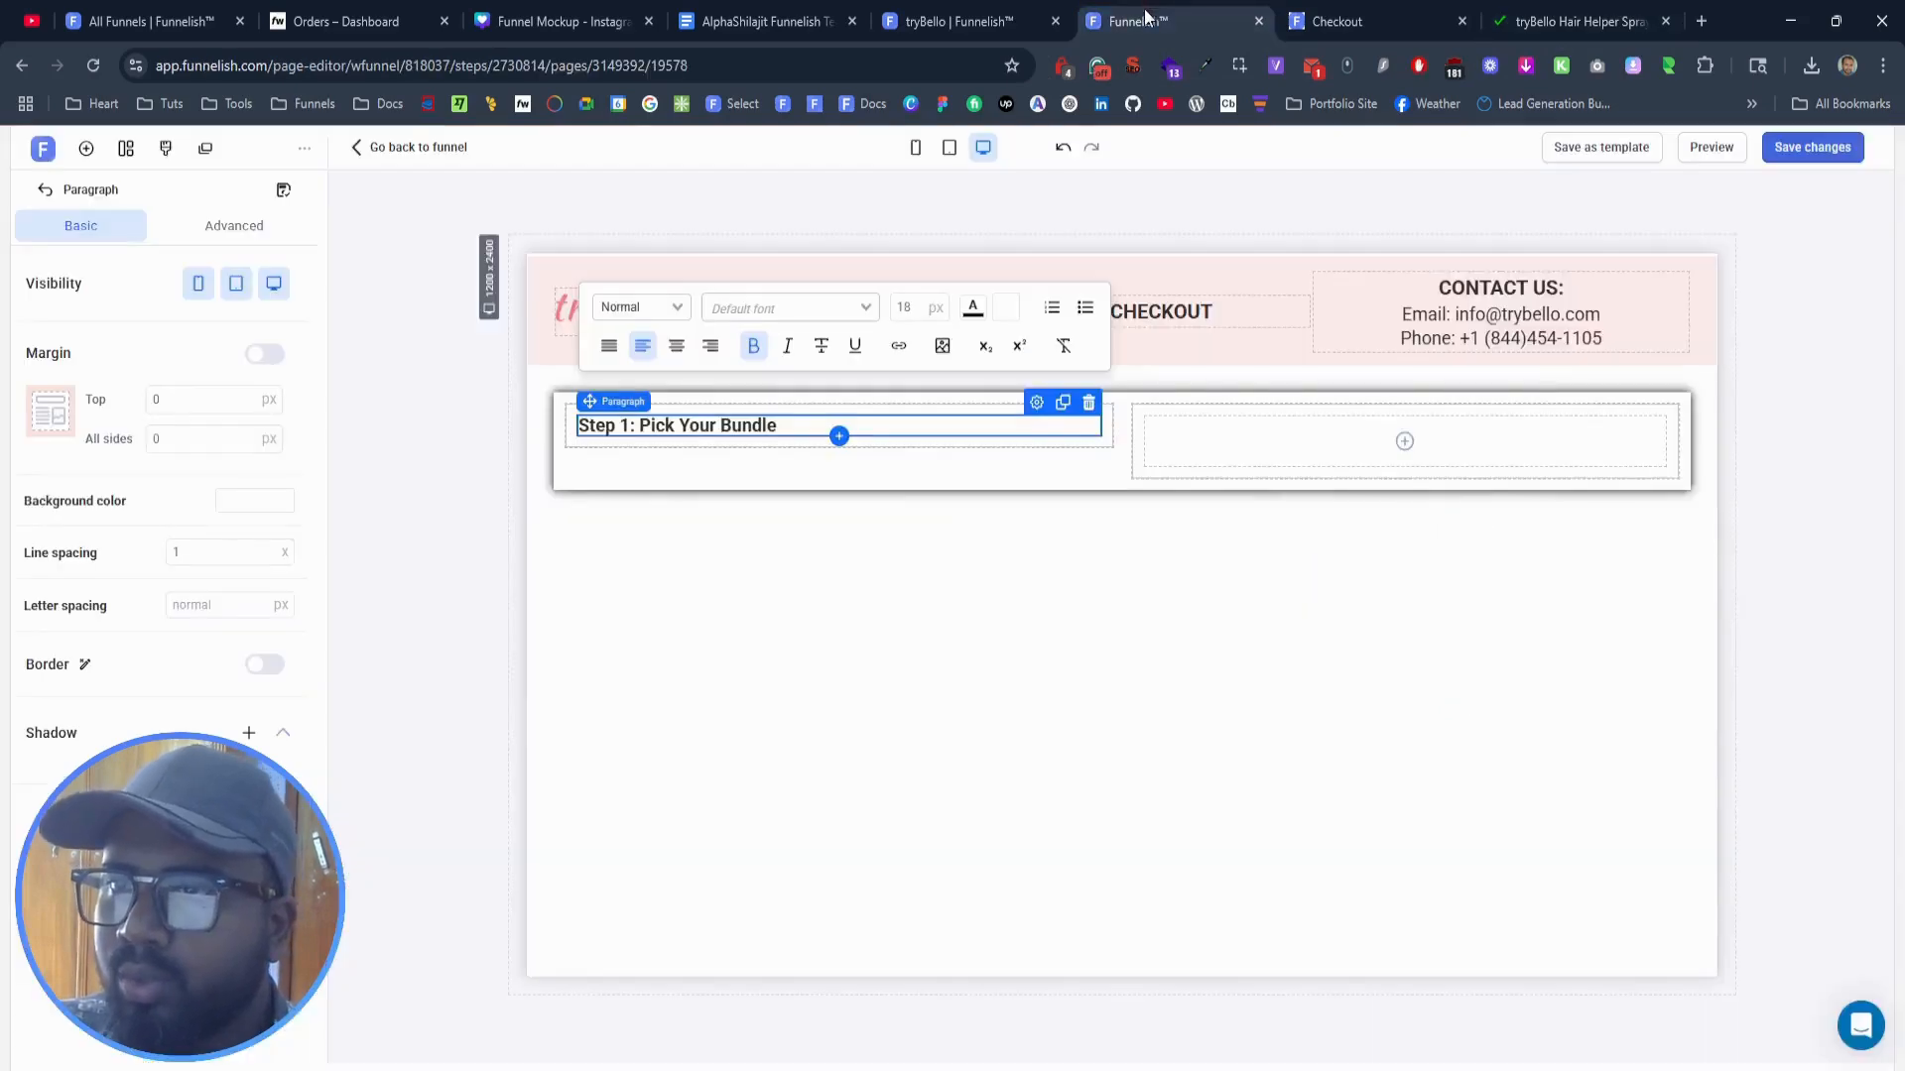
Step: Clone the "Step 1: Pick Your Bundle" paragraph and select the copy's text for replacement
left_click(1061, 405)
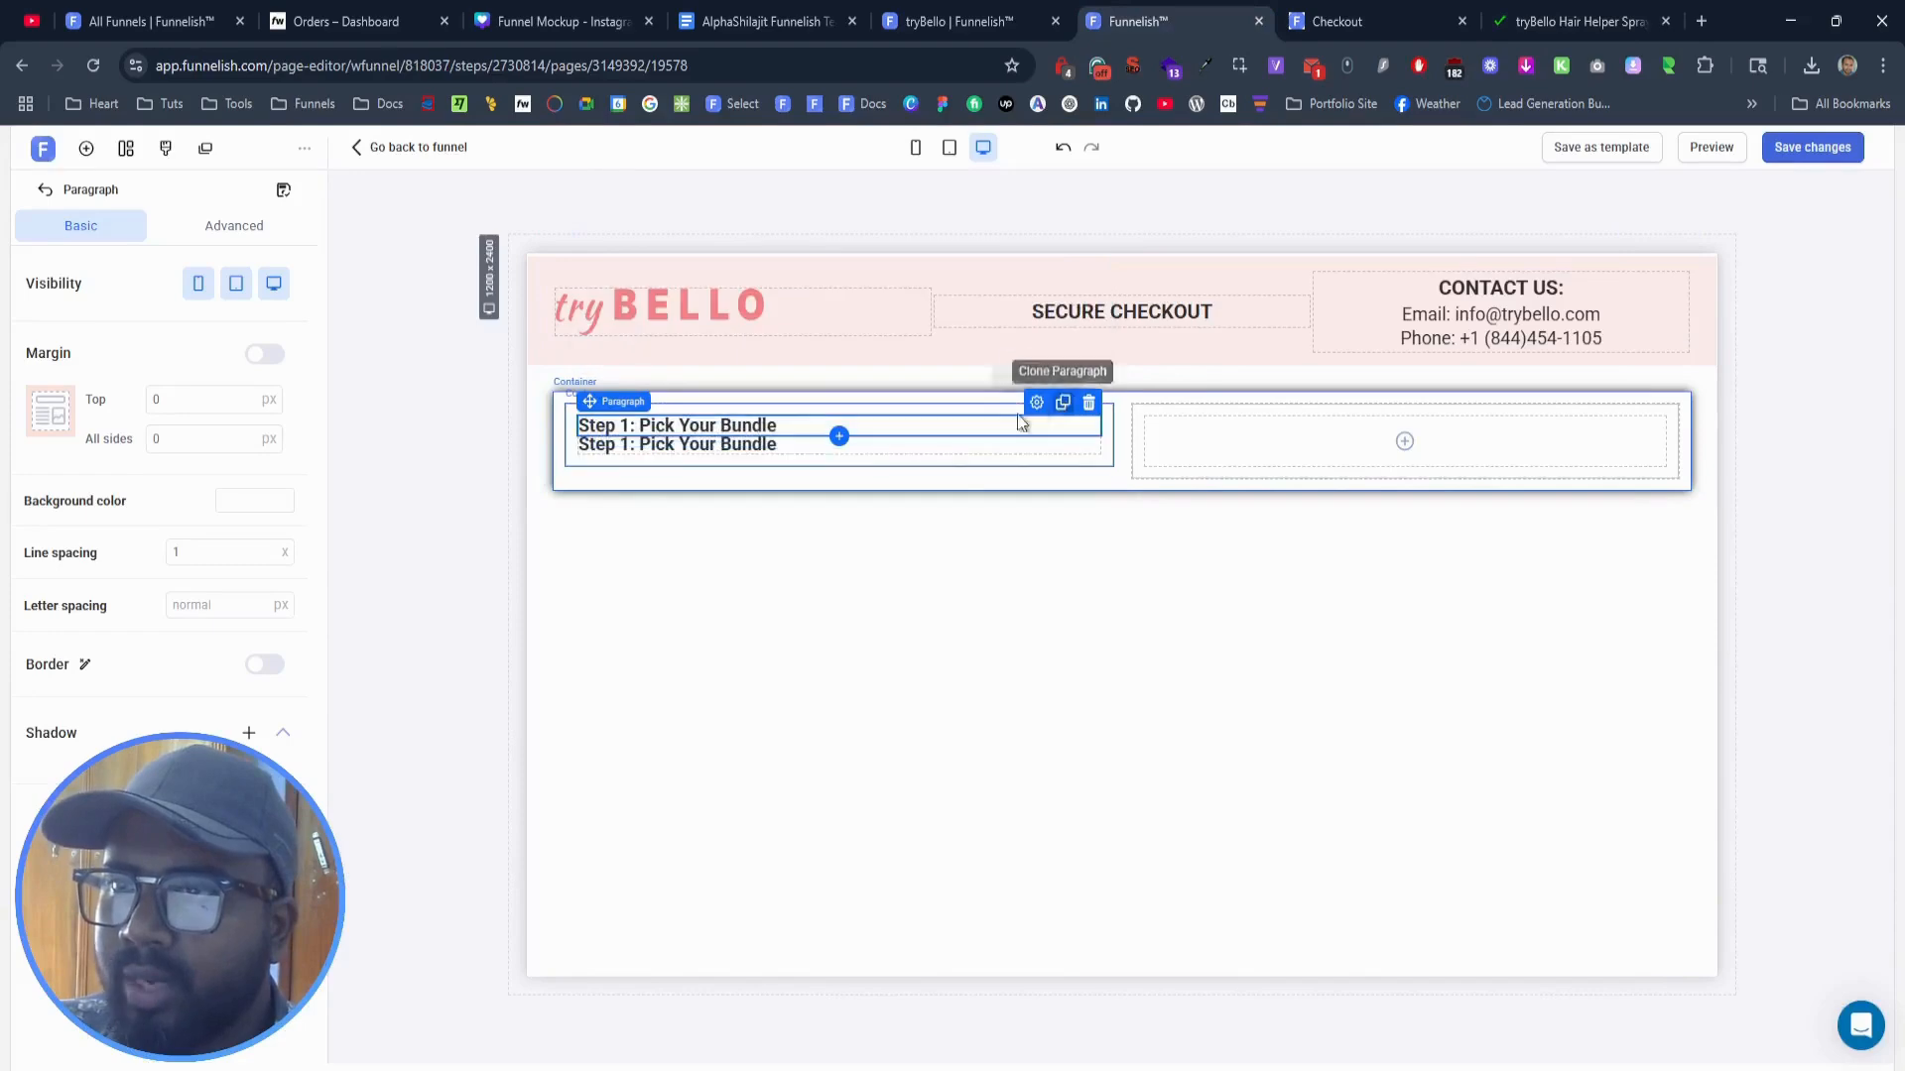
left_click_drag(885, 438, 880, 447)
left_click(839, 454)
triple_click(880, 443)
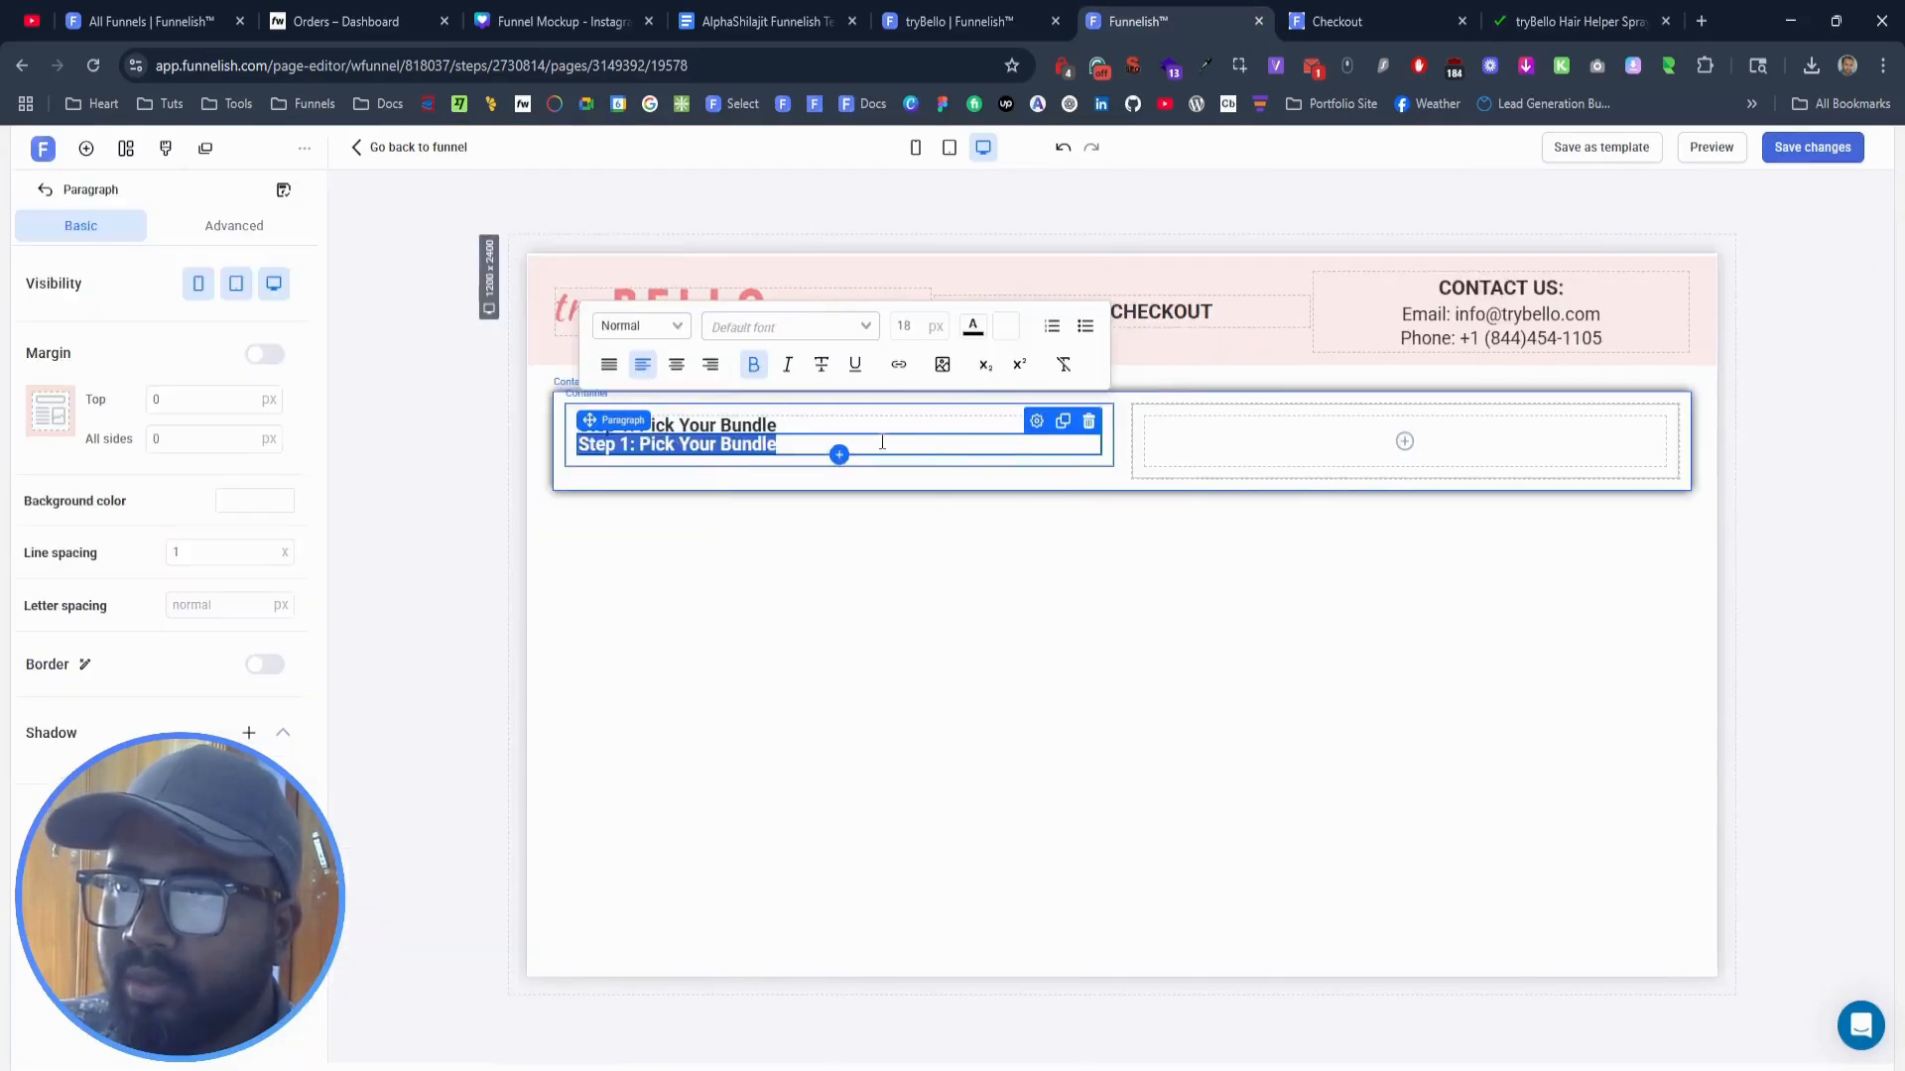
Step: Replace the cloned paragraph's text with "Excellent 4.8 | 135,250+ Happy Customer" copied from the reference order form, and center it
left_click(1531, 8)
left_click_drag(849, 331, 562, 332)
key("ctrl+c")
left_click(1176, 20)
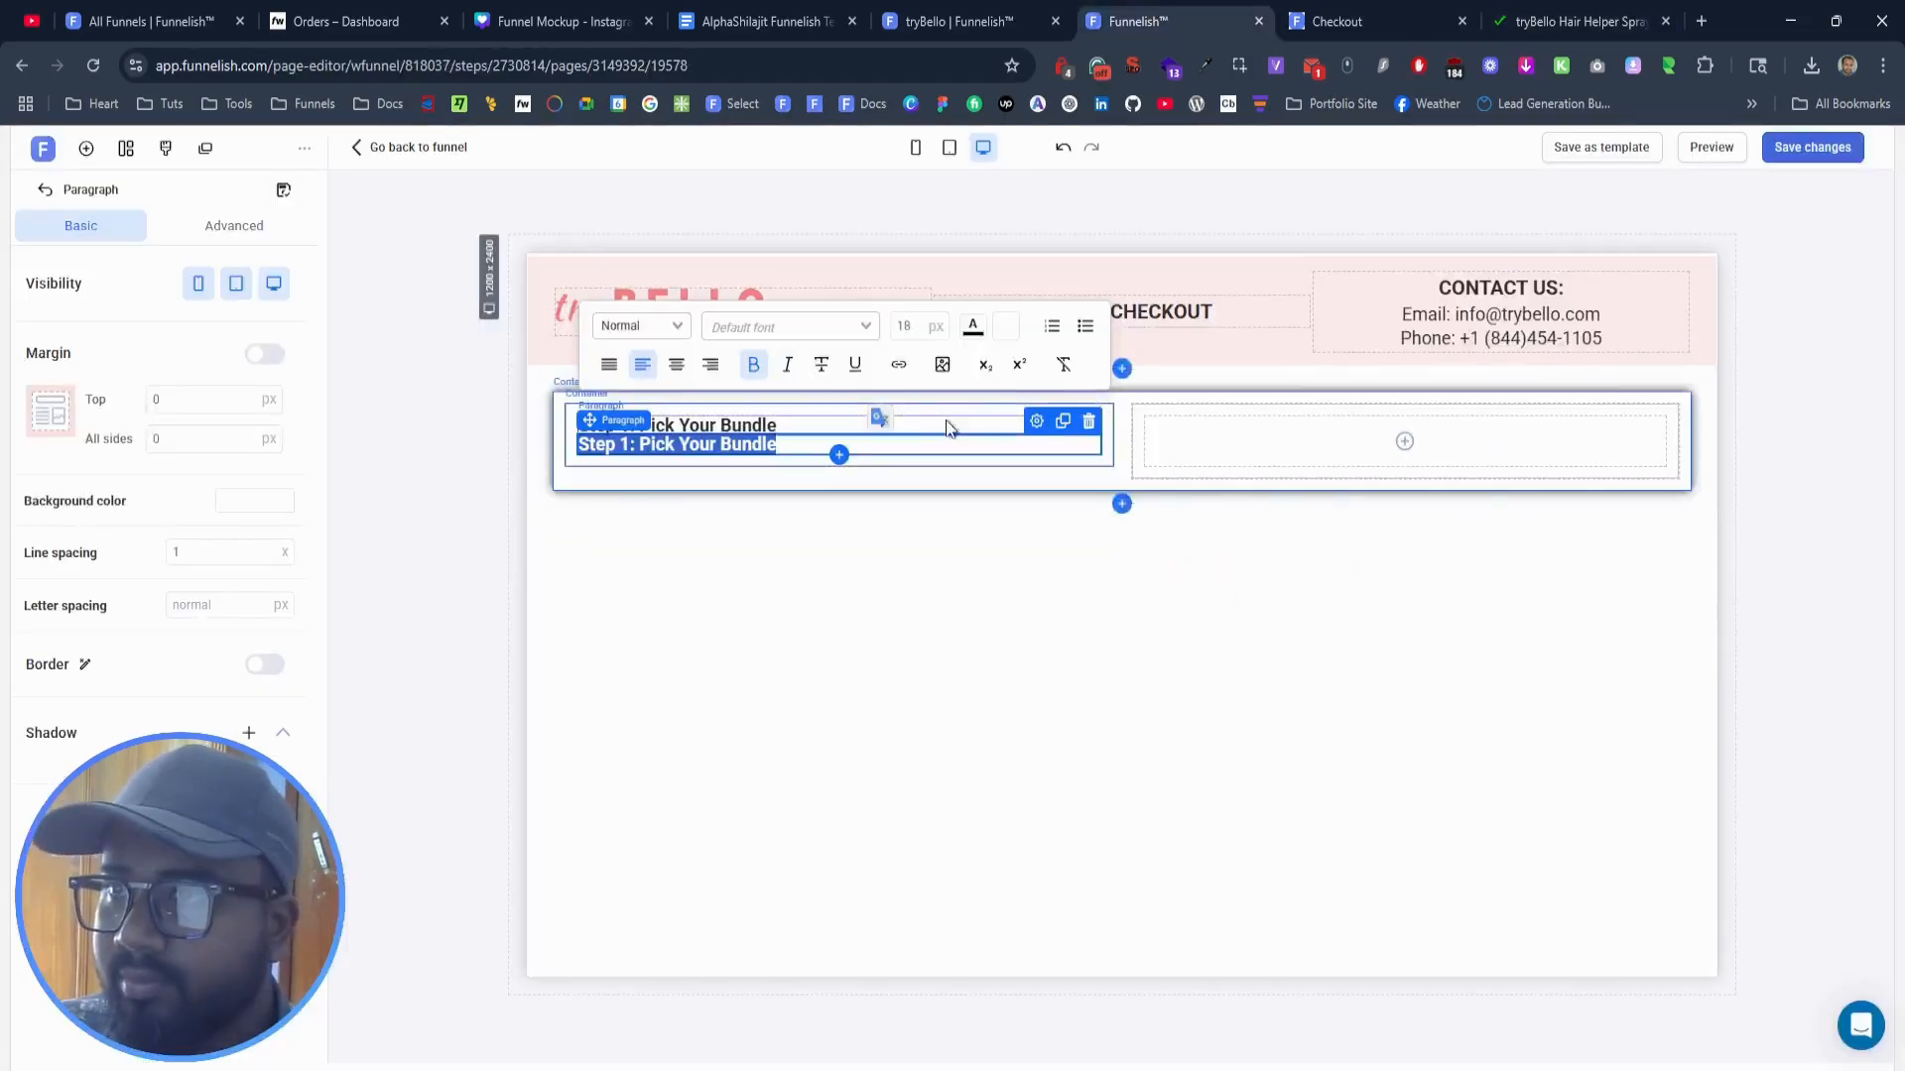
triple_click(899, 442)
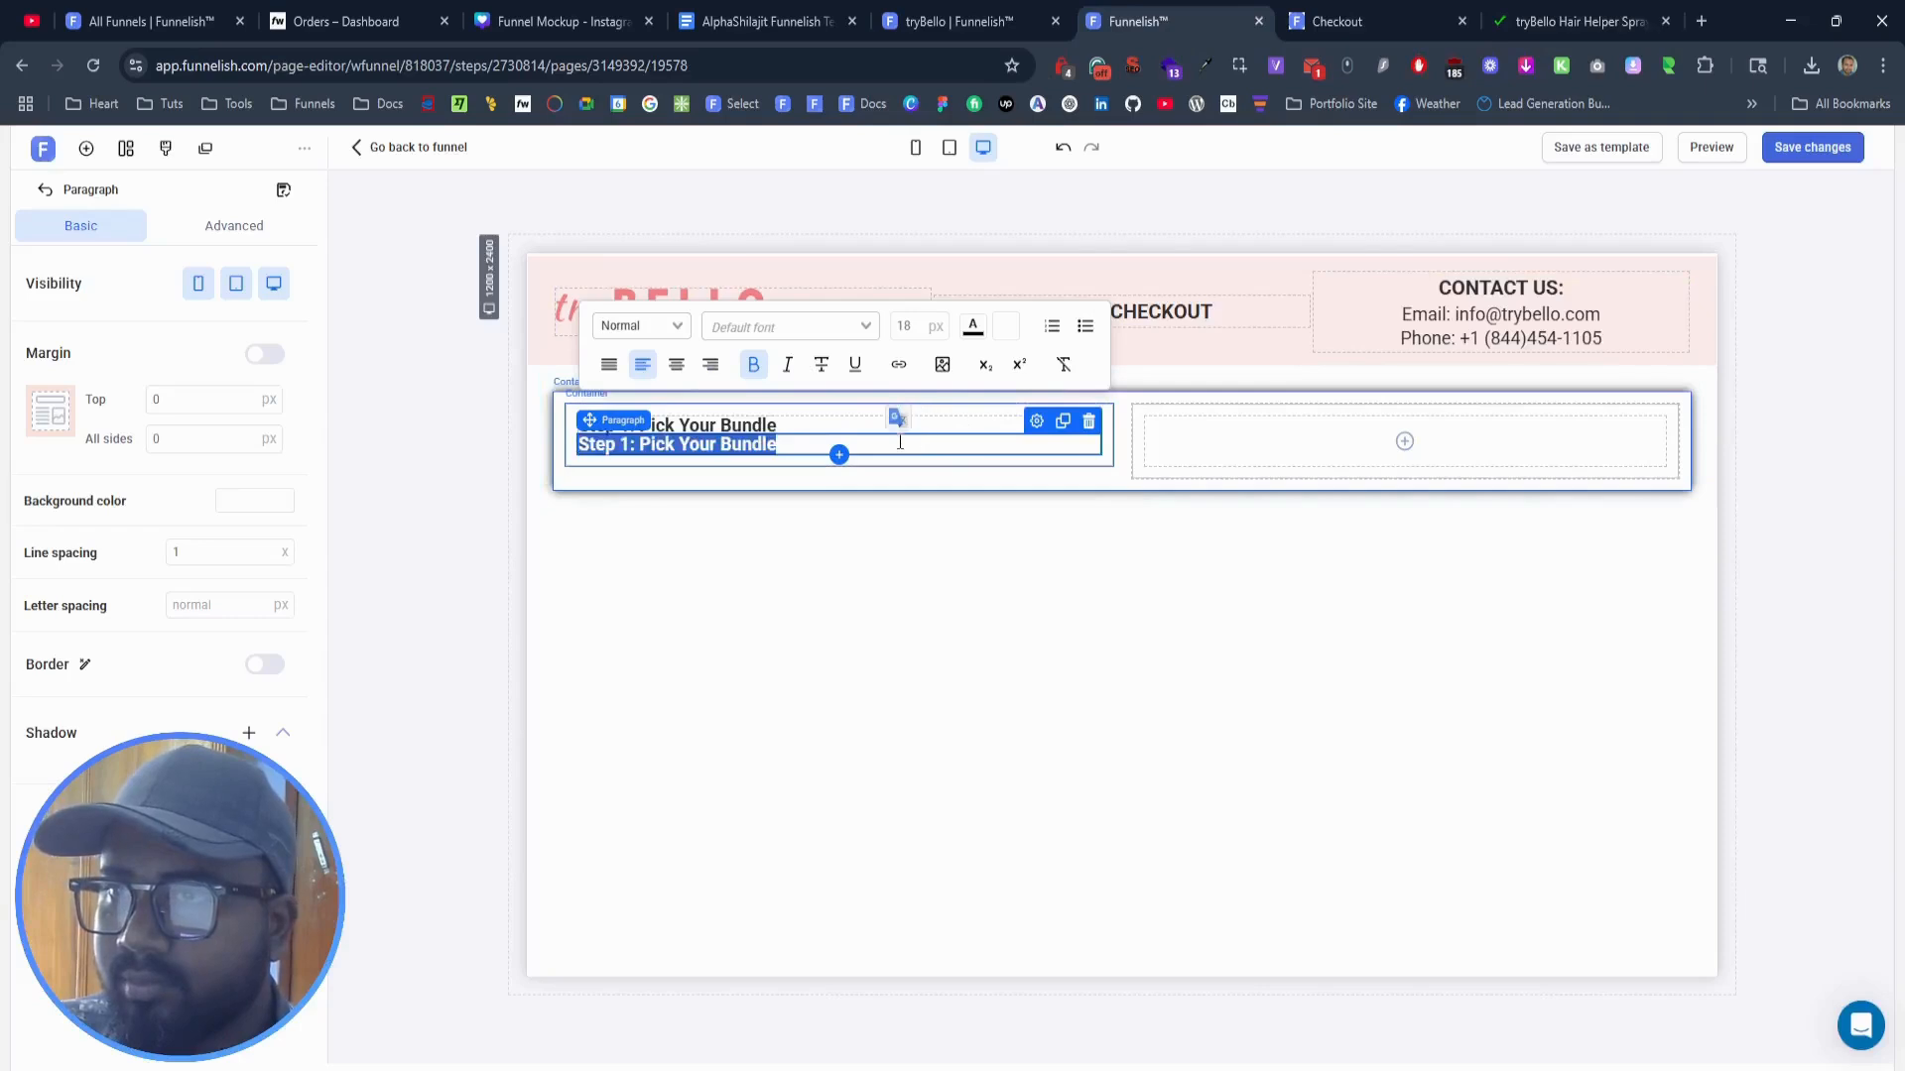
key("ctrl+v")
triple_click(855, 443)
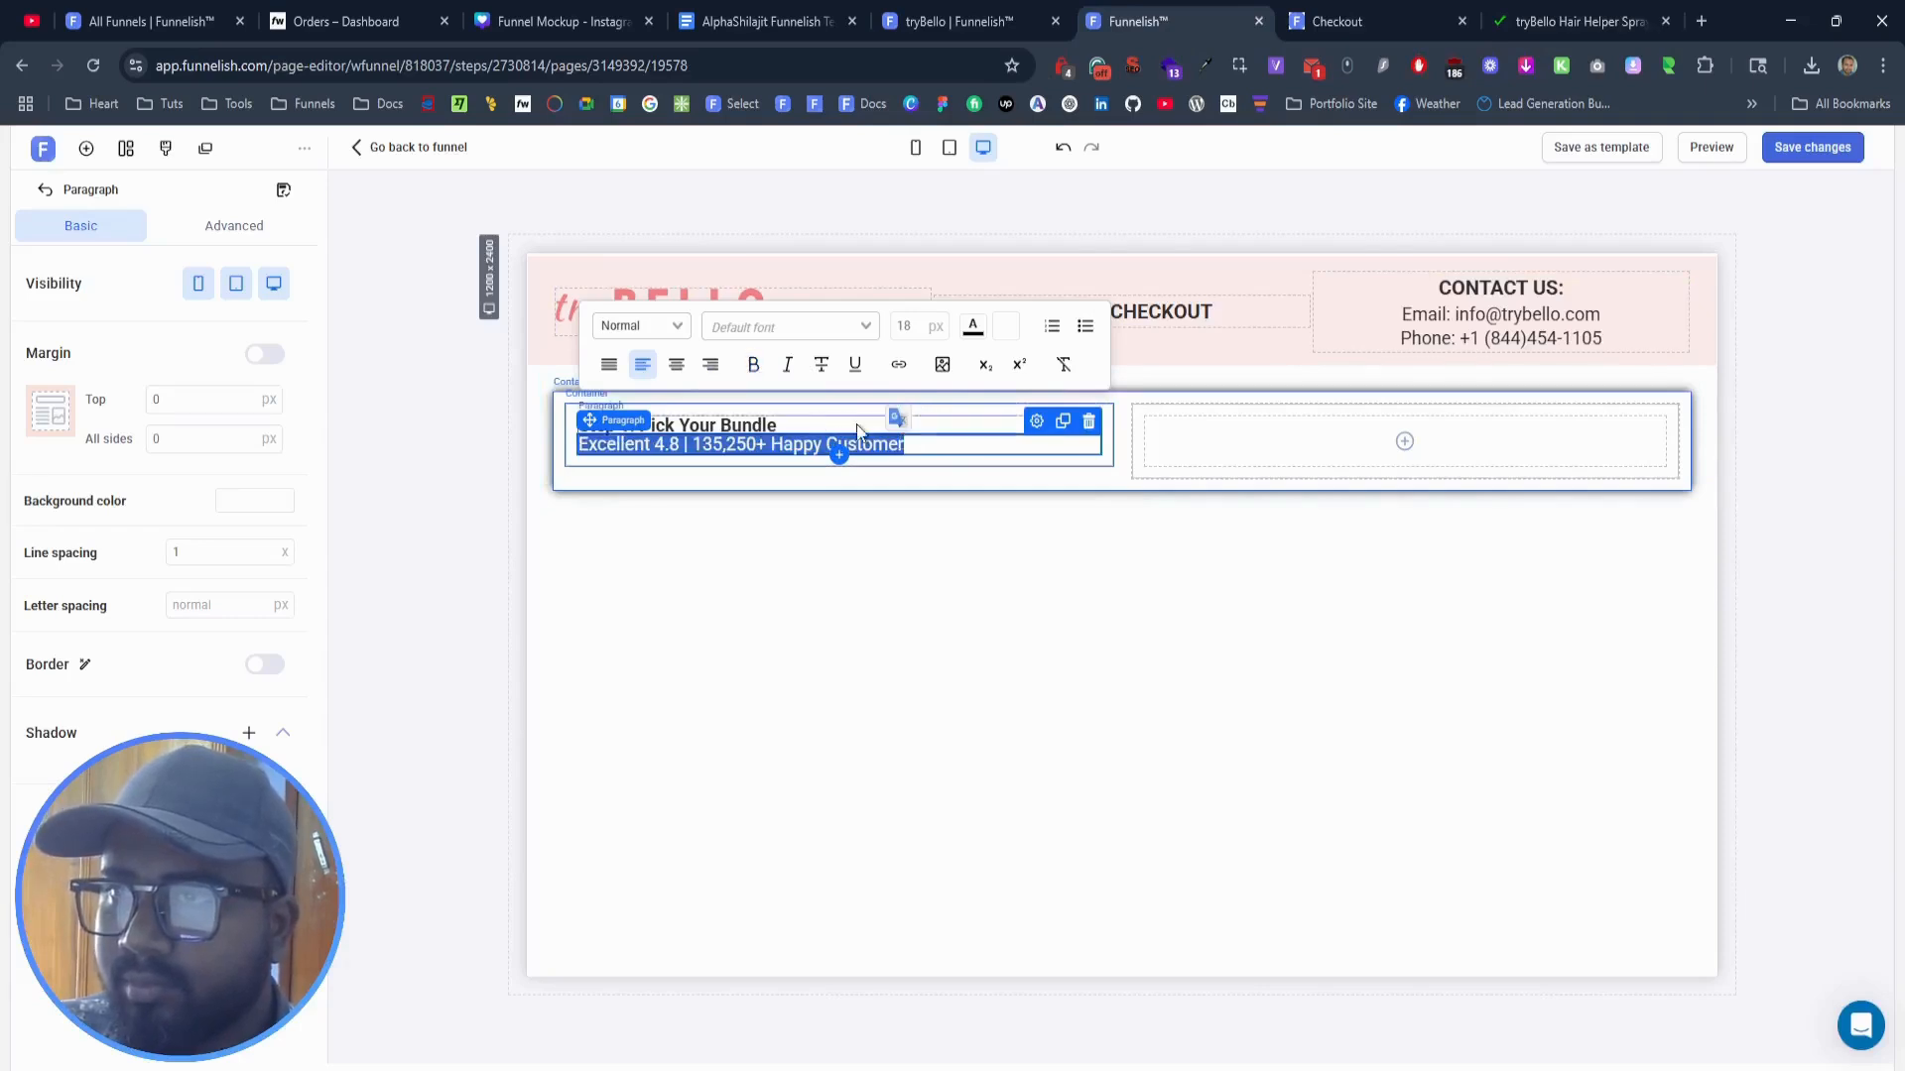
left_click(675, 365)
Step: Inspect the reference rating text's font size, set the rating line to 15 px and make "4.8" bold
left_click(1577, 21)
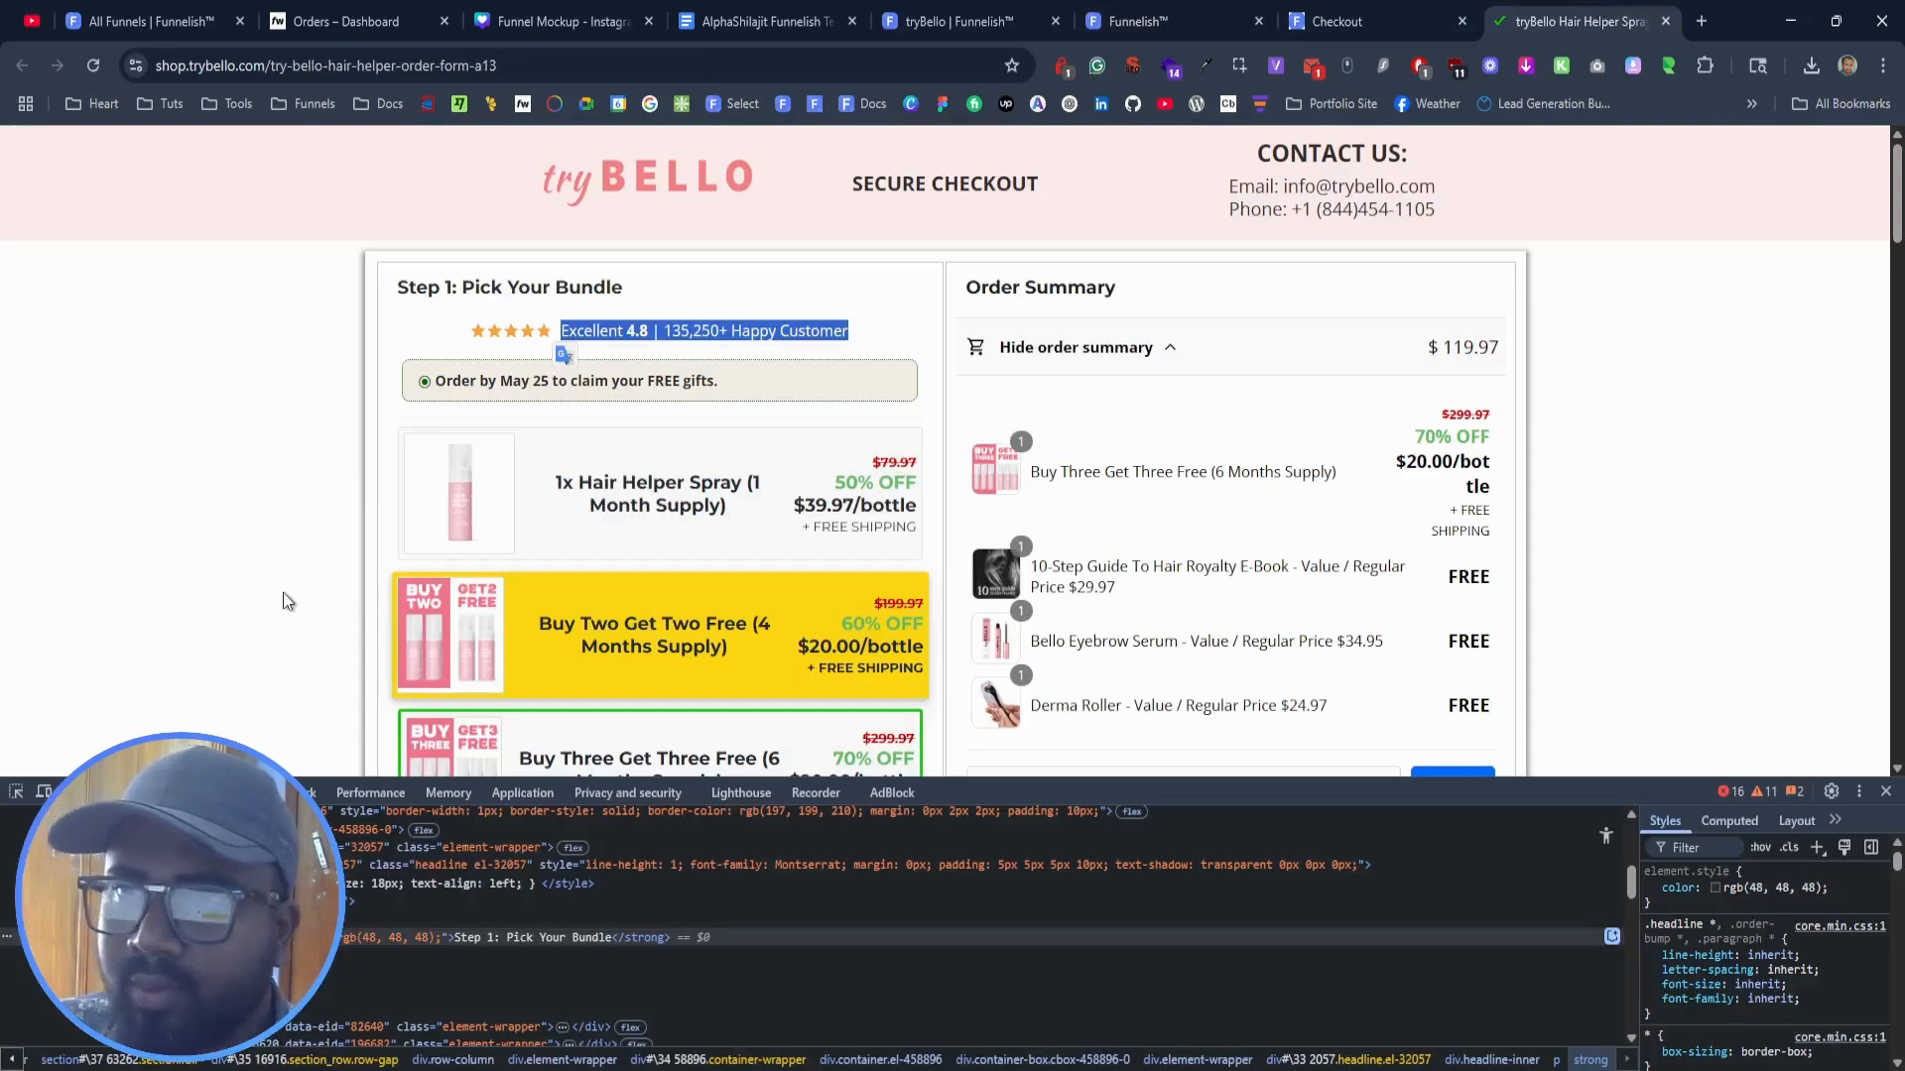
left_click(17, 792)
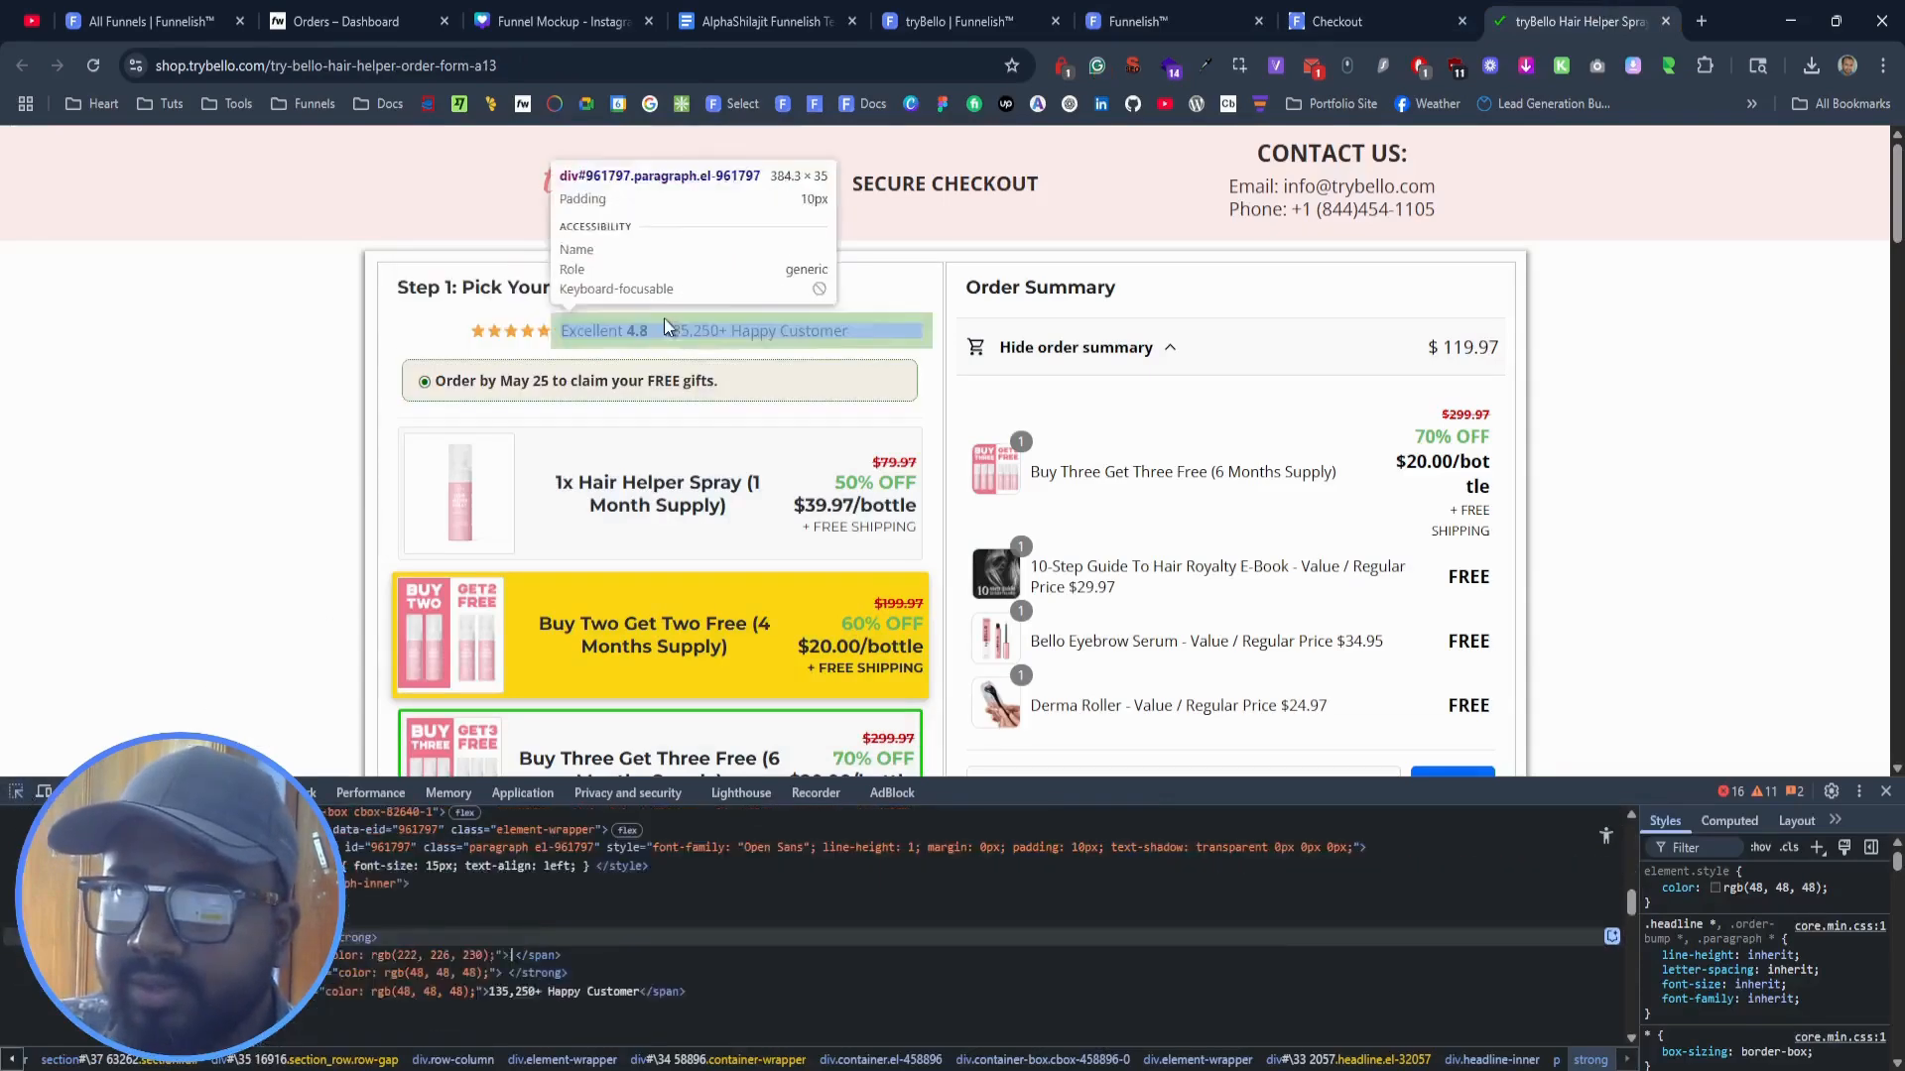
left_click(599, 336)
key("ctrl+shift+Tab")
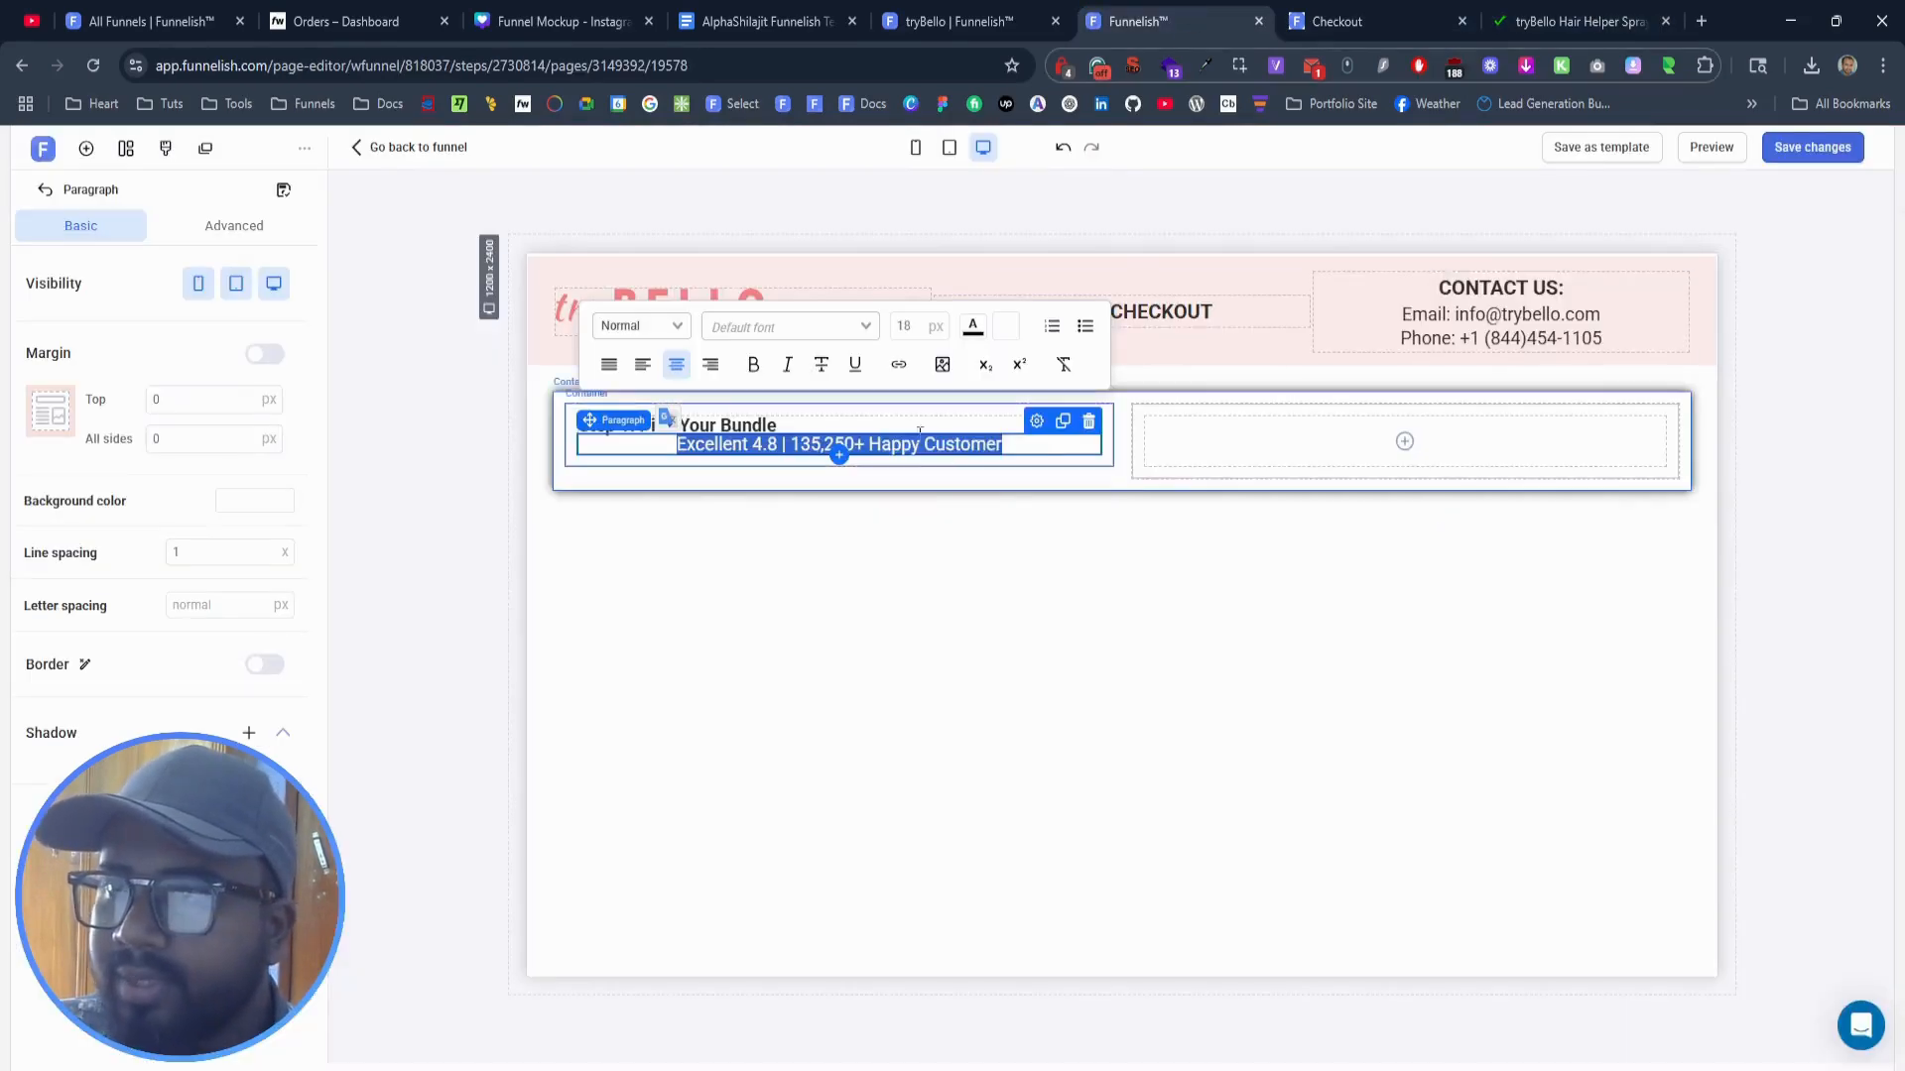
left_click(900, 327)
key("Down")
key("Down")
key("Down")
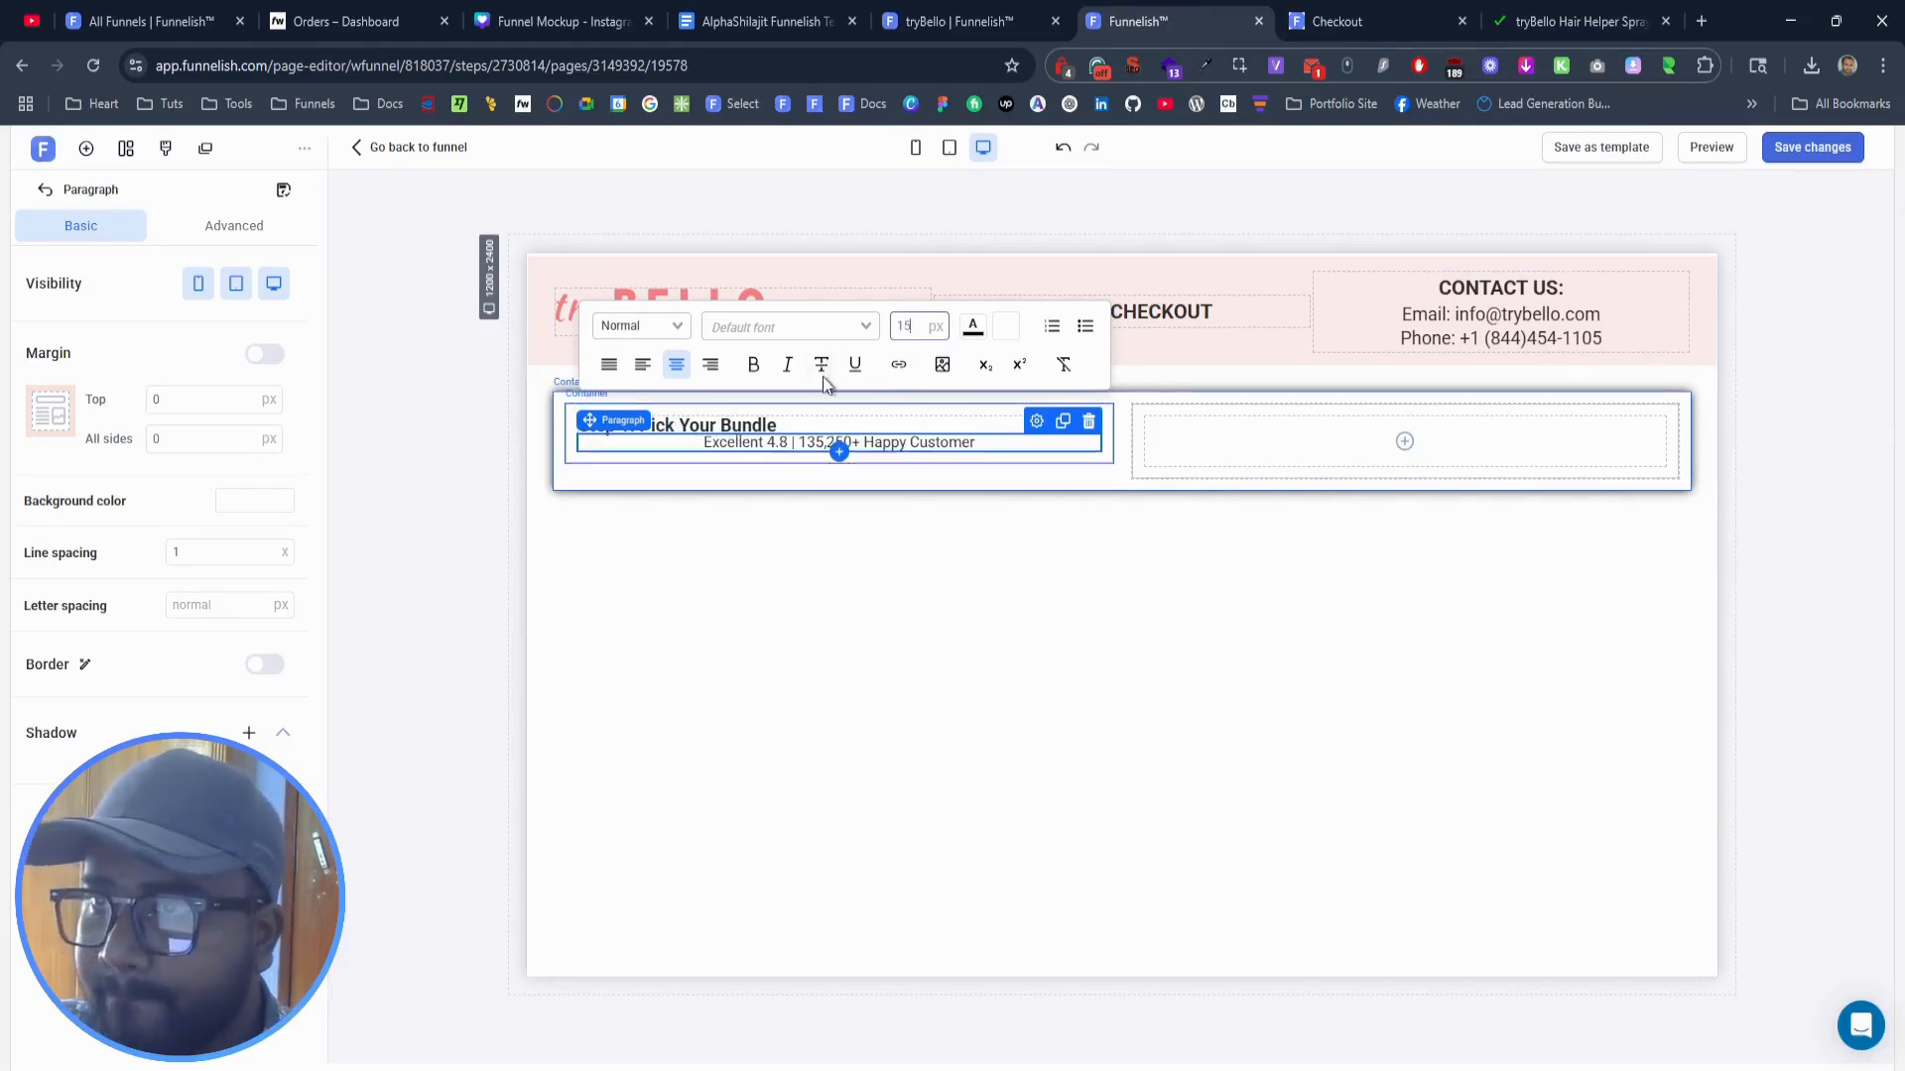
left_click_drag(766, 445, 788, 444)
left_click(753, 364)
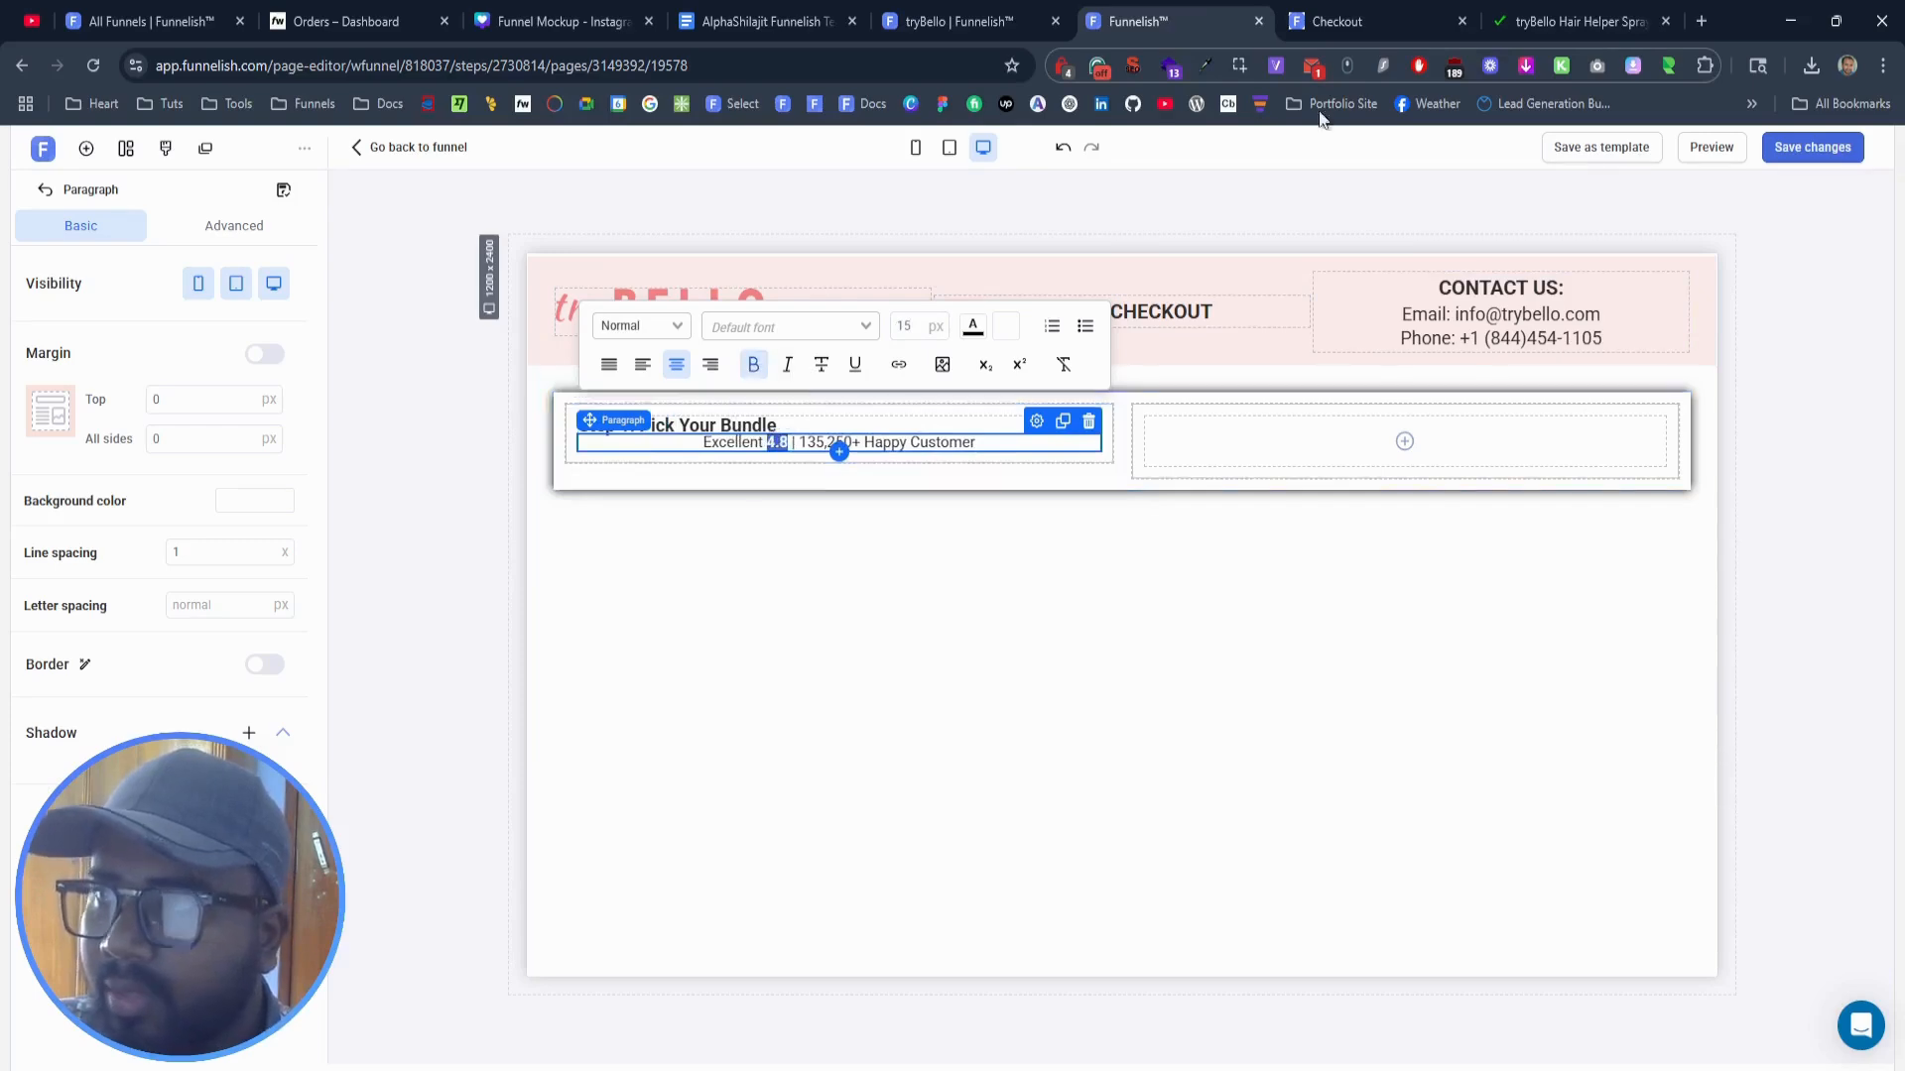
Step: Inspect the reference rating container's margin and set the rating paragraph's top margin to 15 px
left_click(1577, 21)
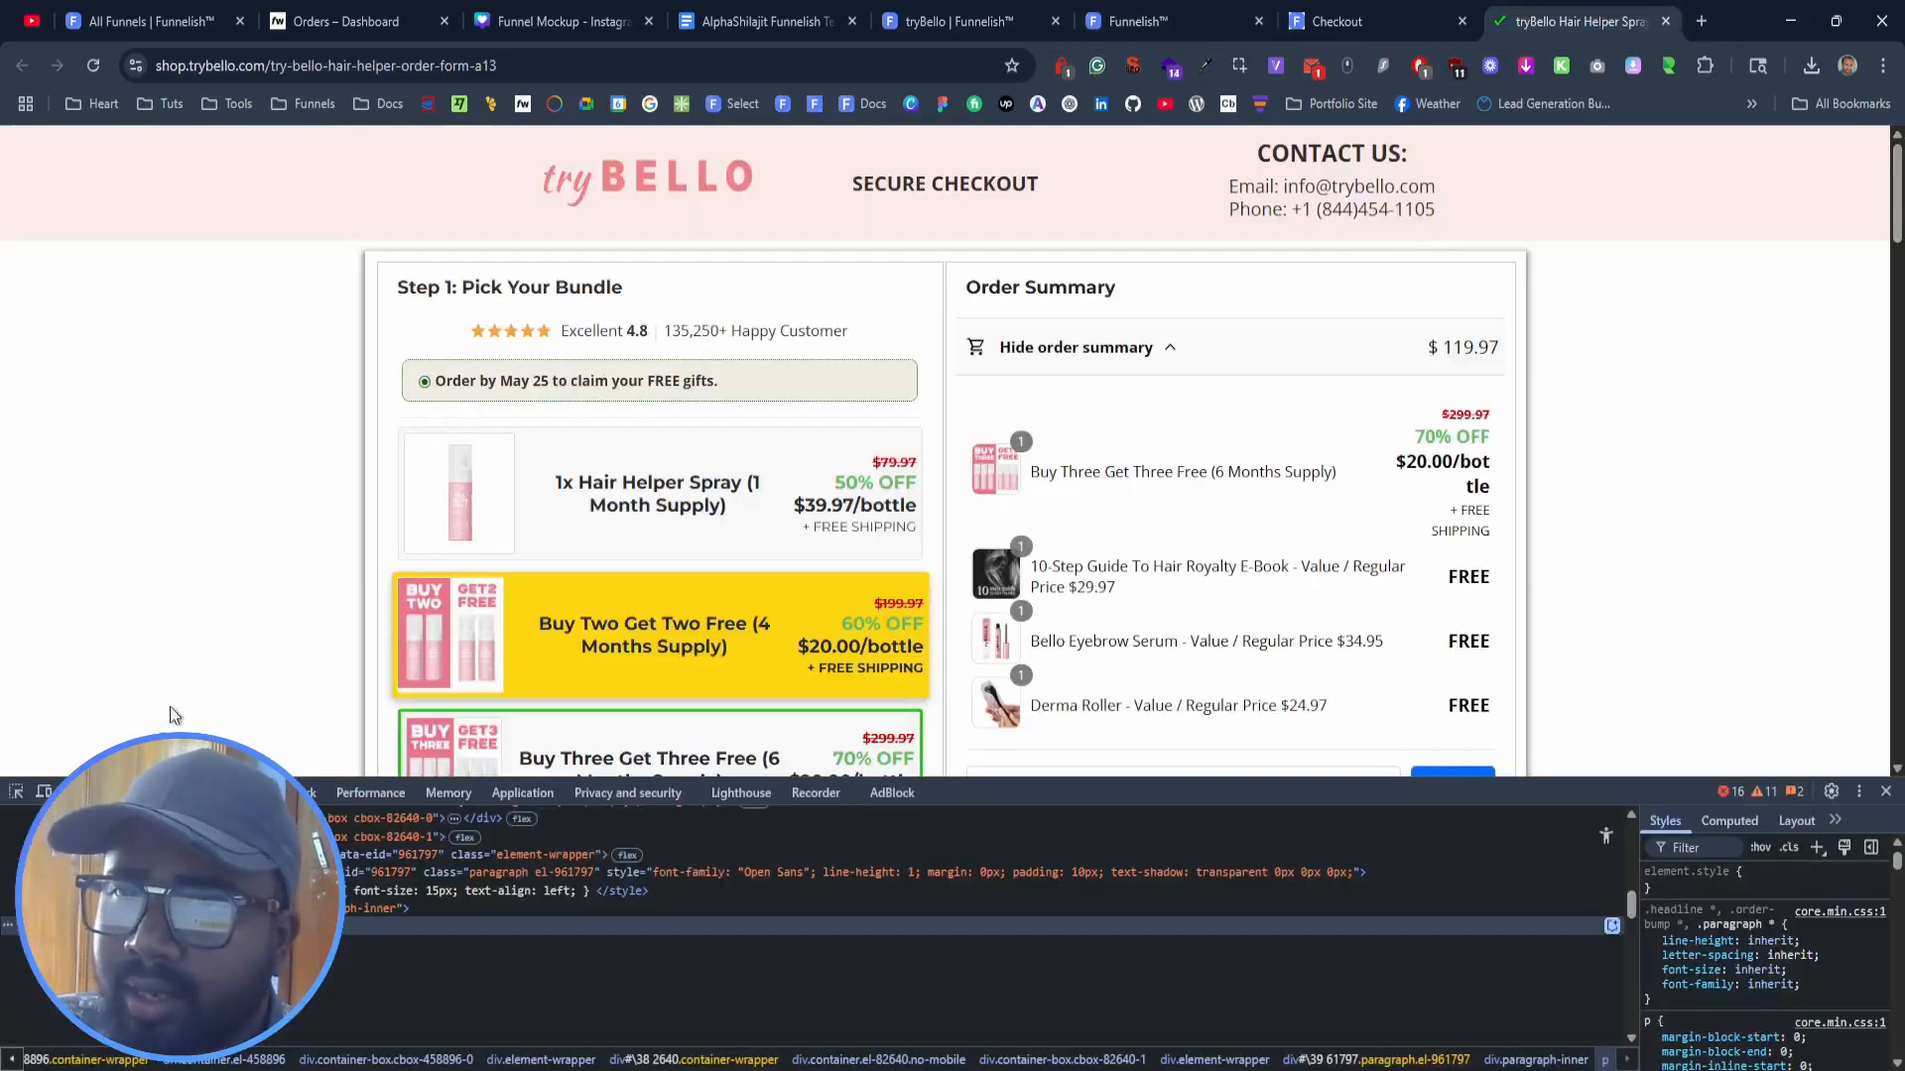
left_click(16, 793)
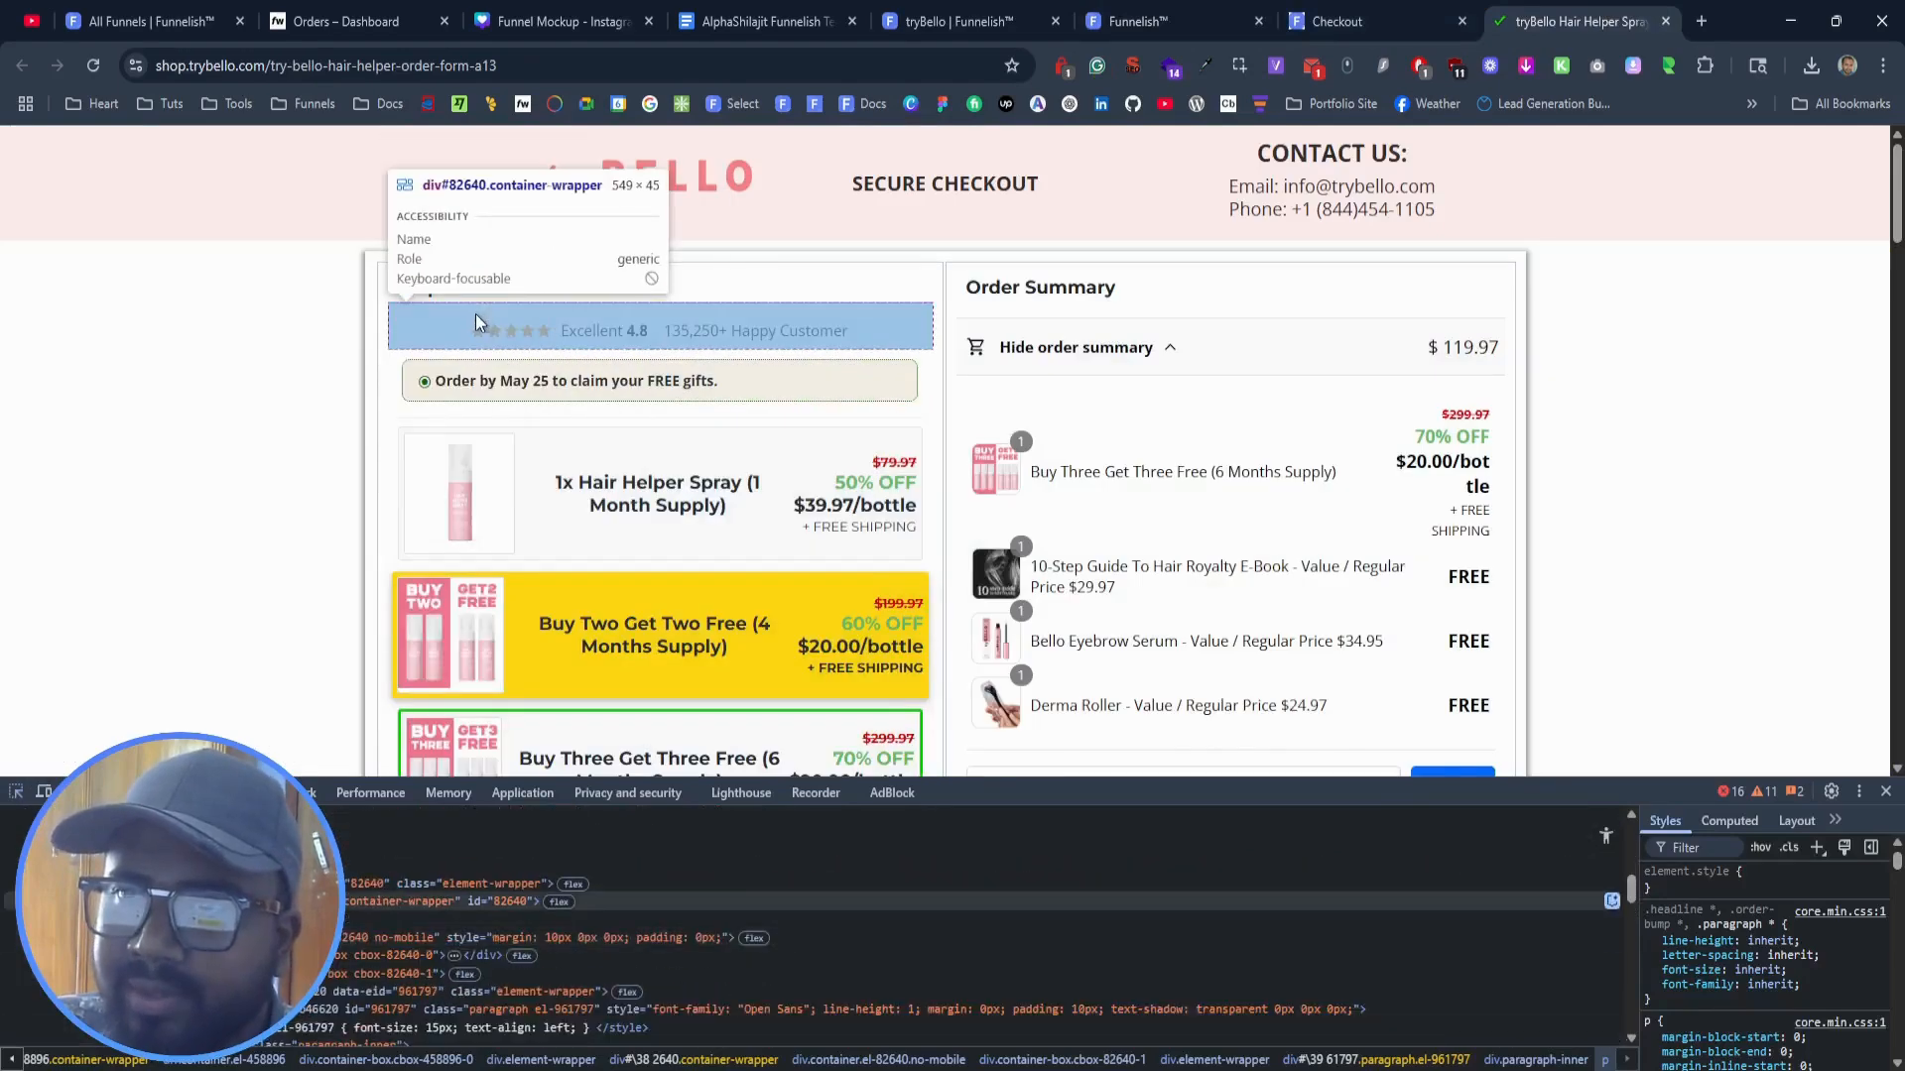
left_click(473, 318)
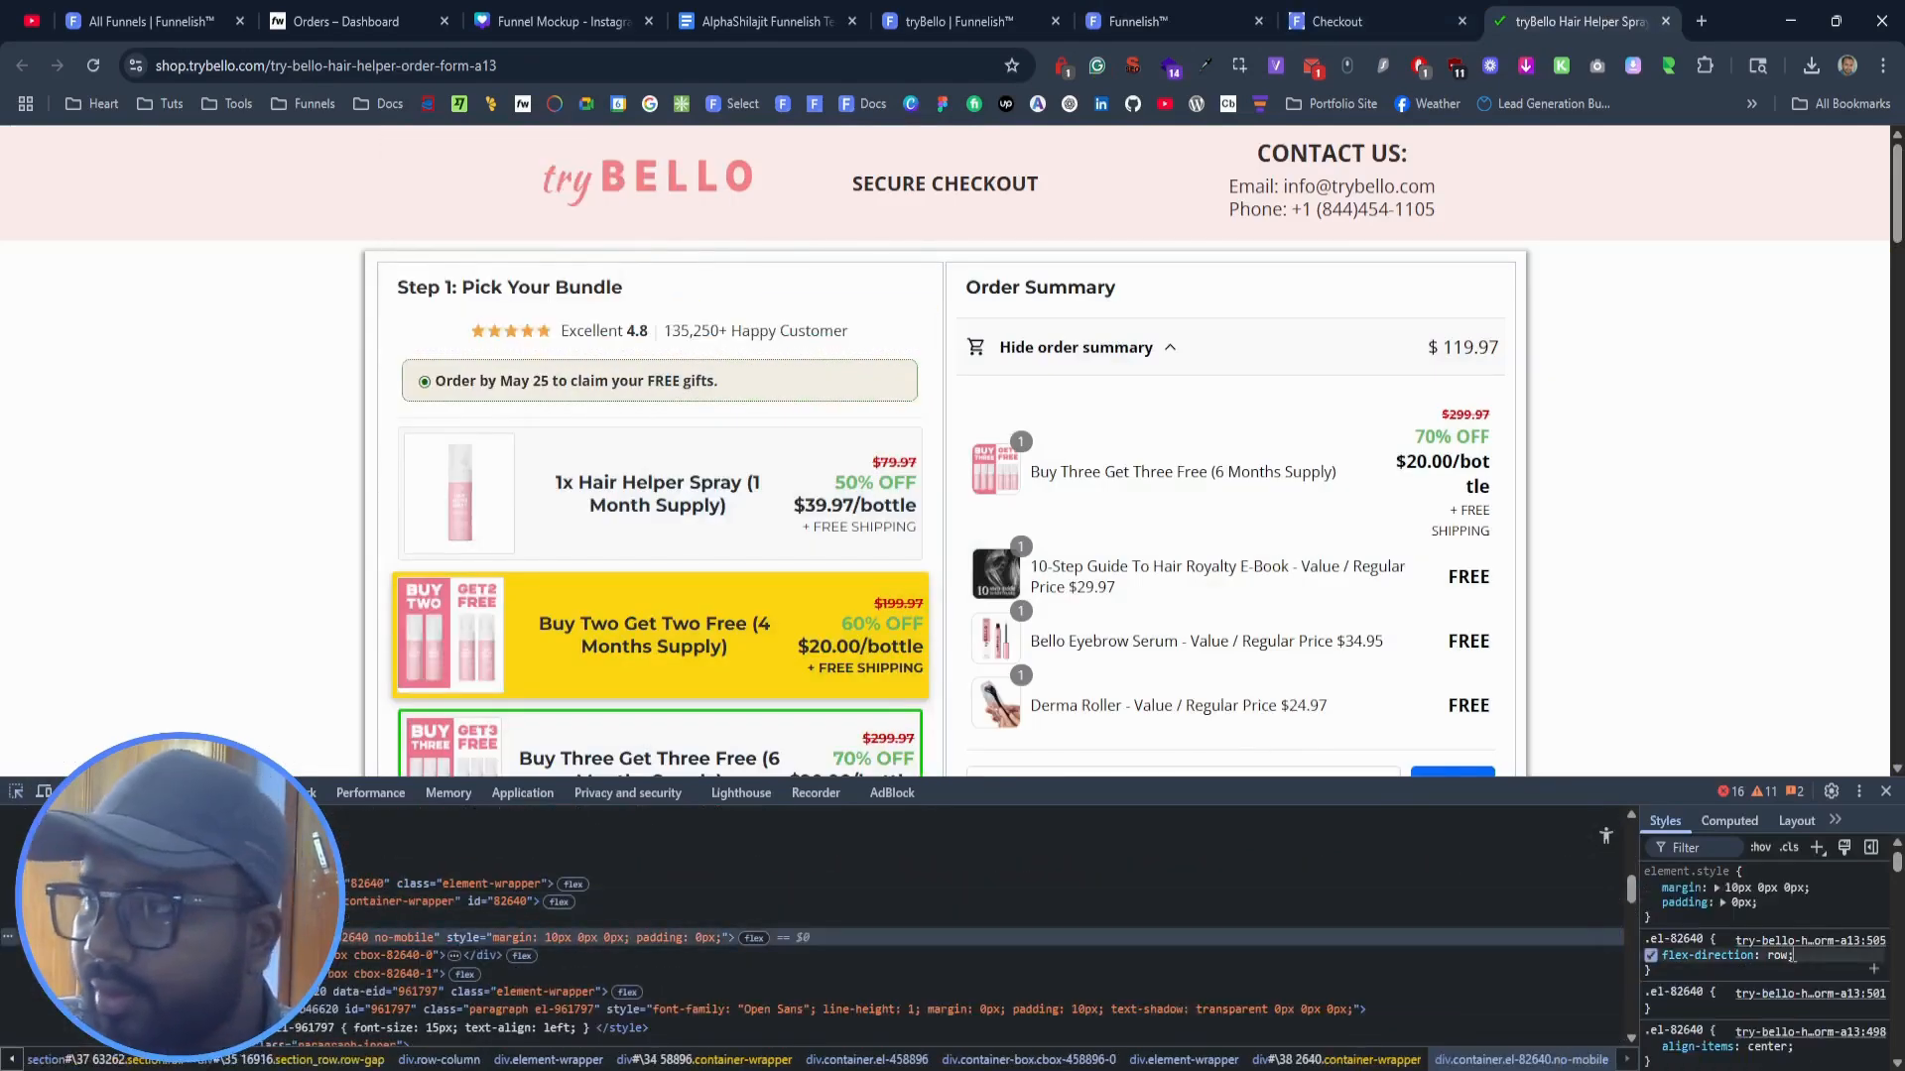
left_click(1151, 21)
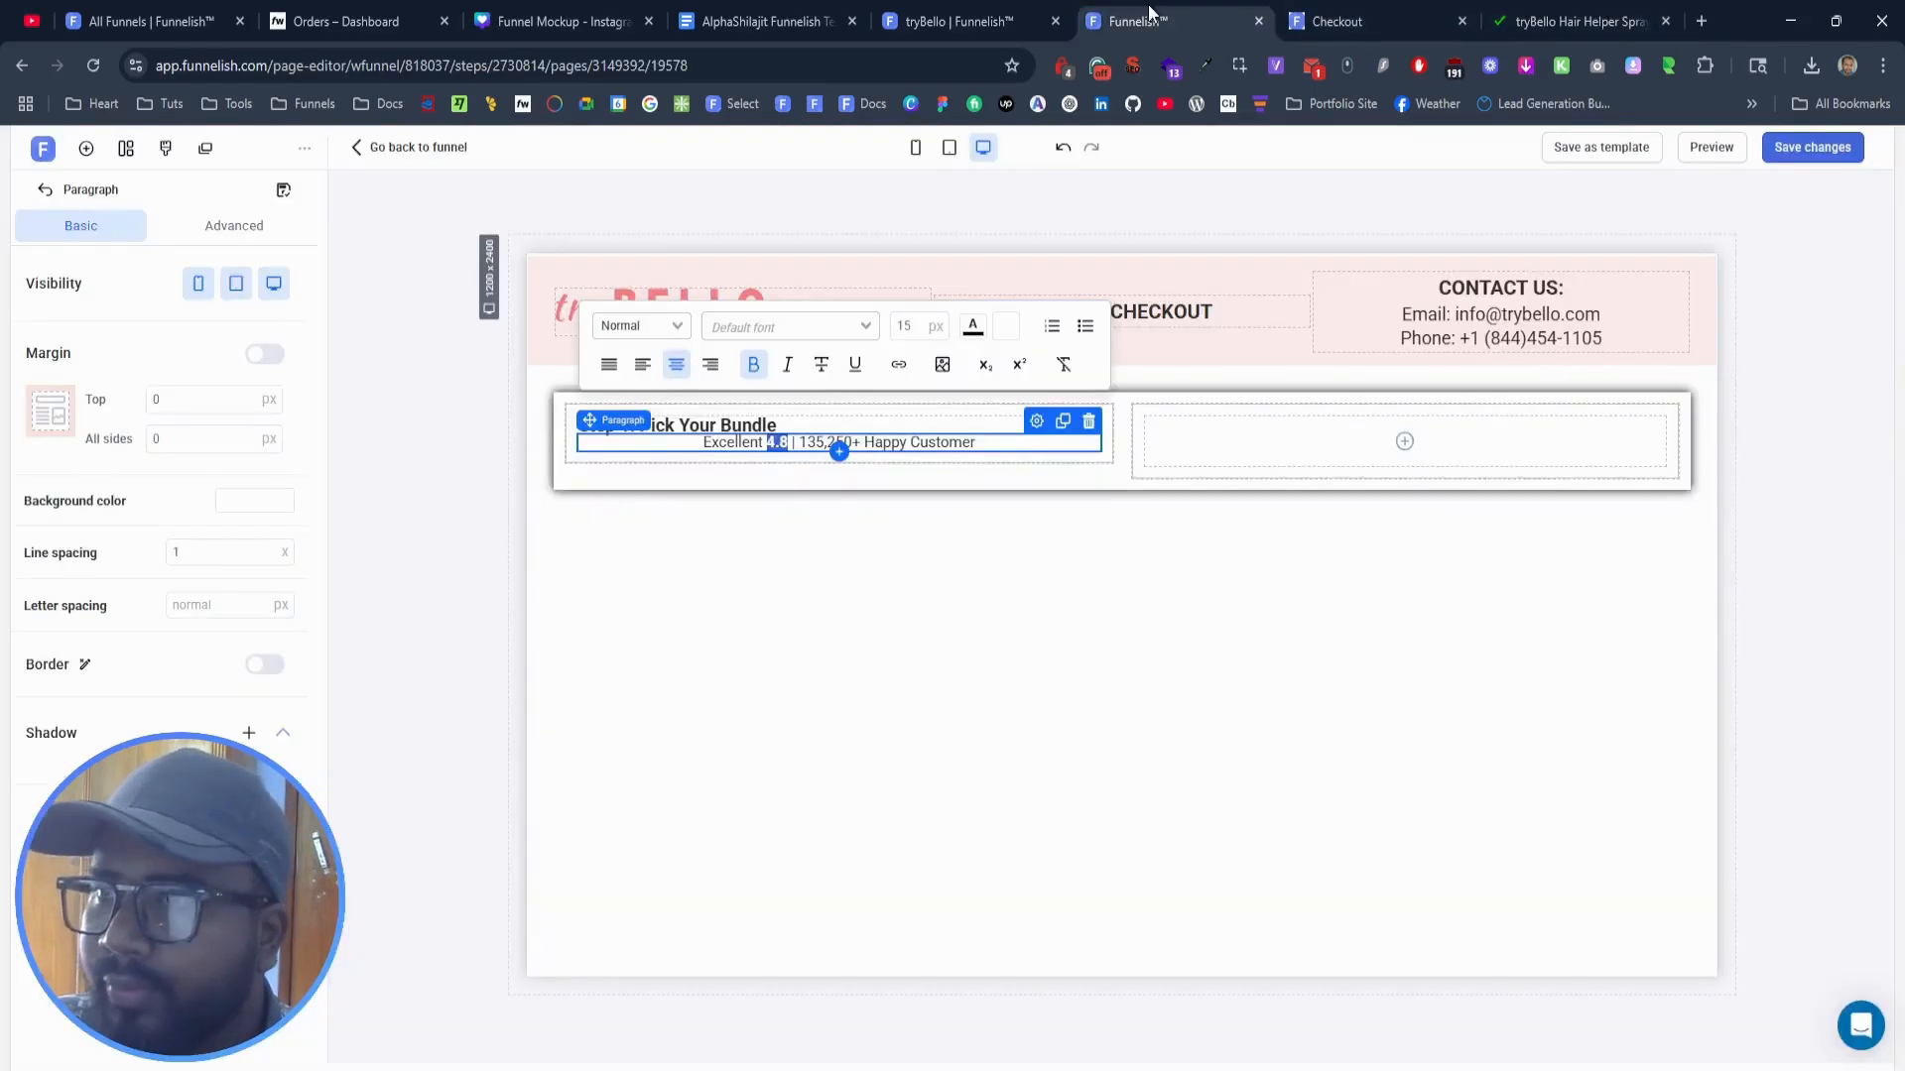
left_click(178, 399)
type("10")
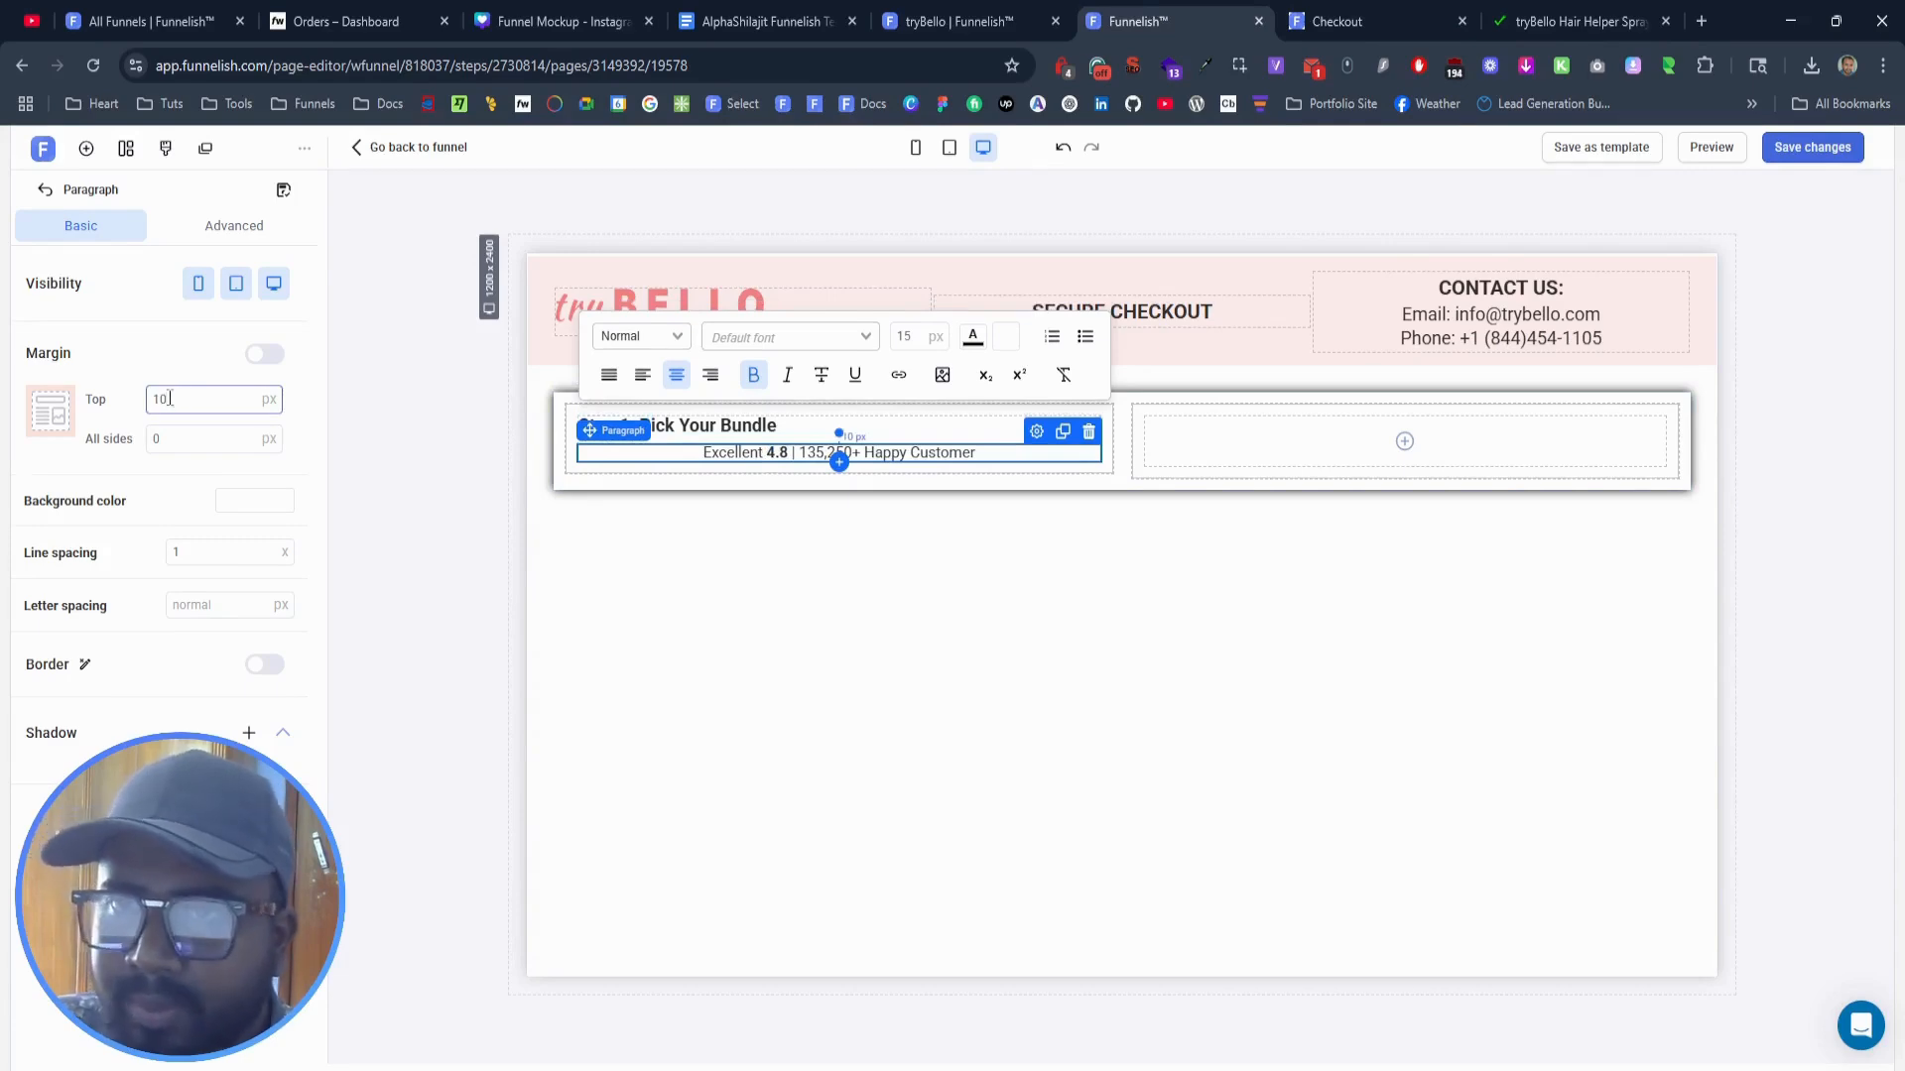
type("5")
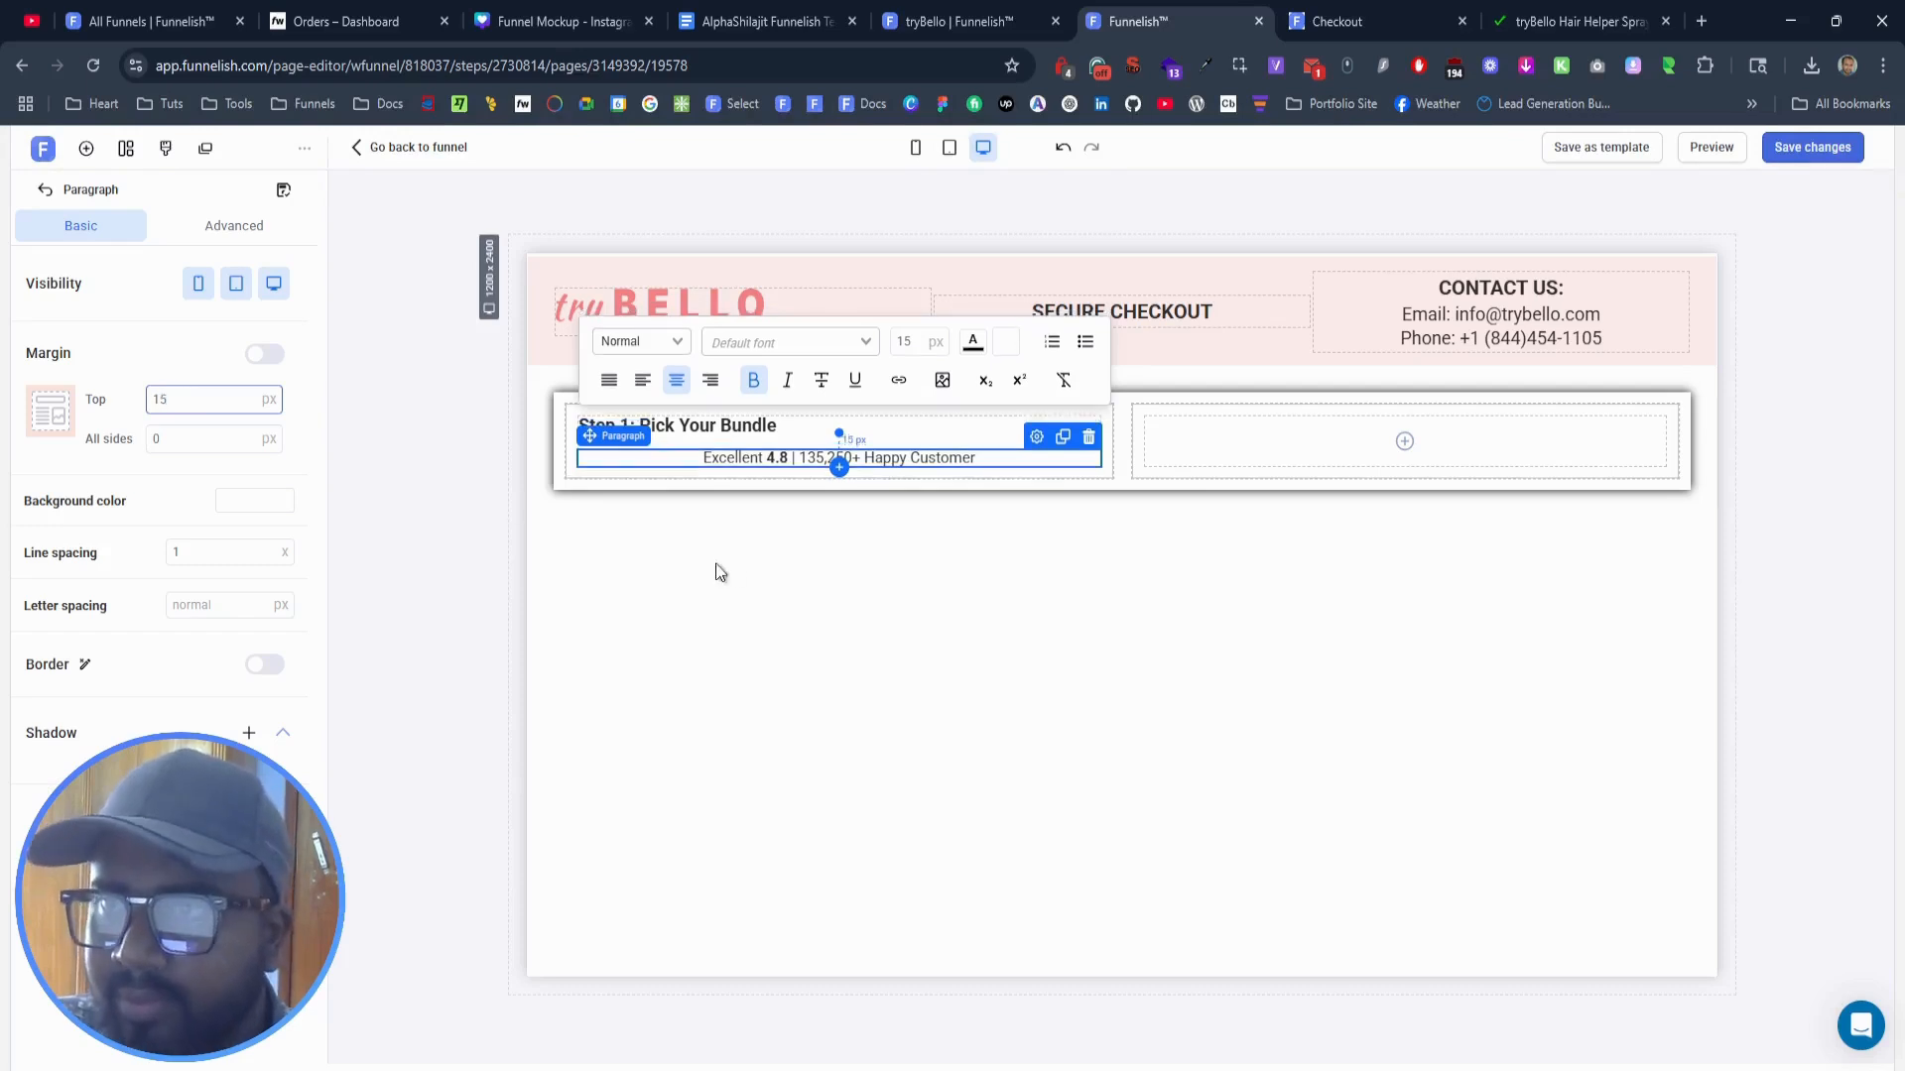
Step: Start an image insertion before "Excellent" in the rating line and save the five-star image from the reference order form
left_click(702, 458)
left_click(943, 380)
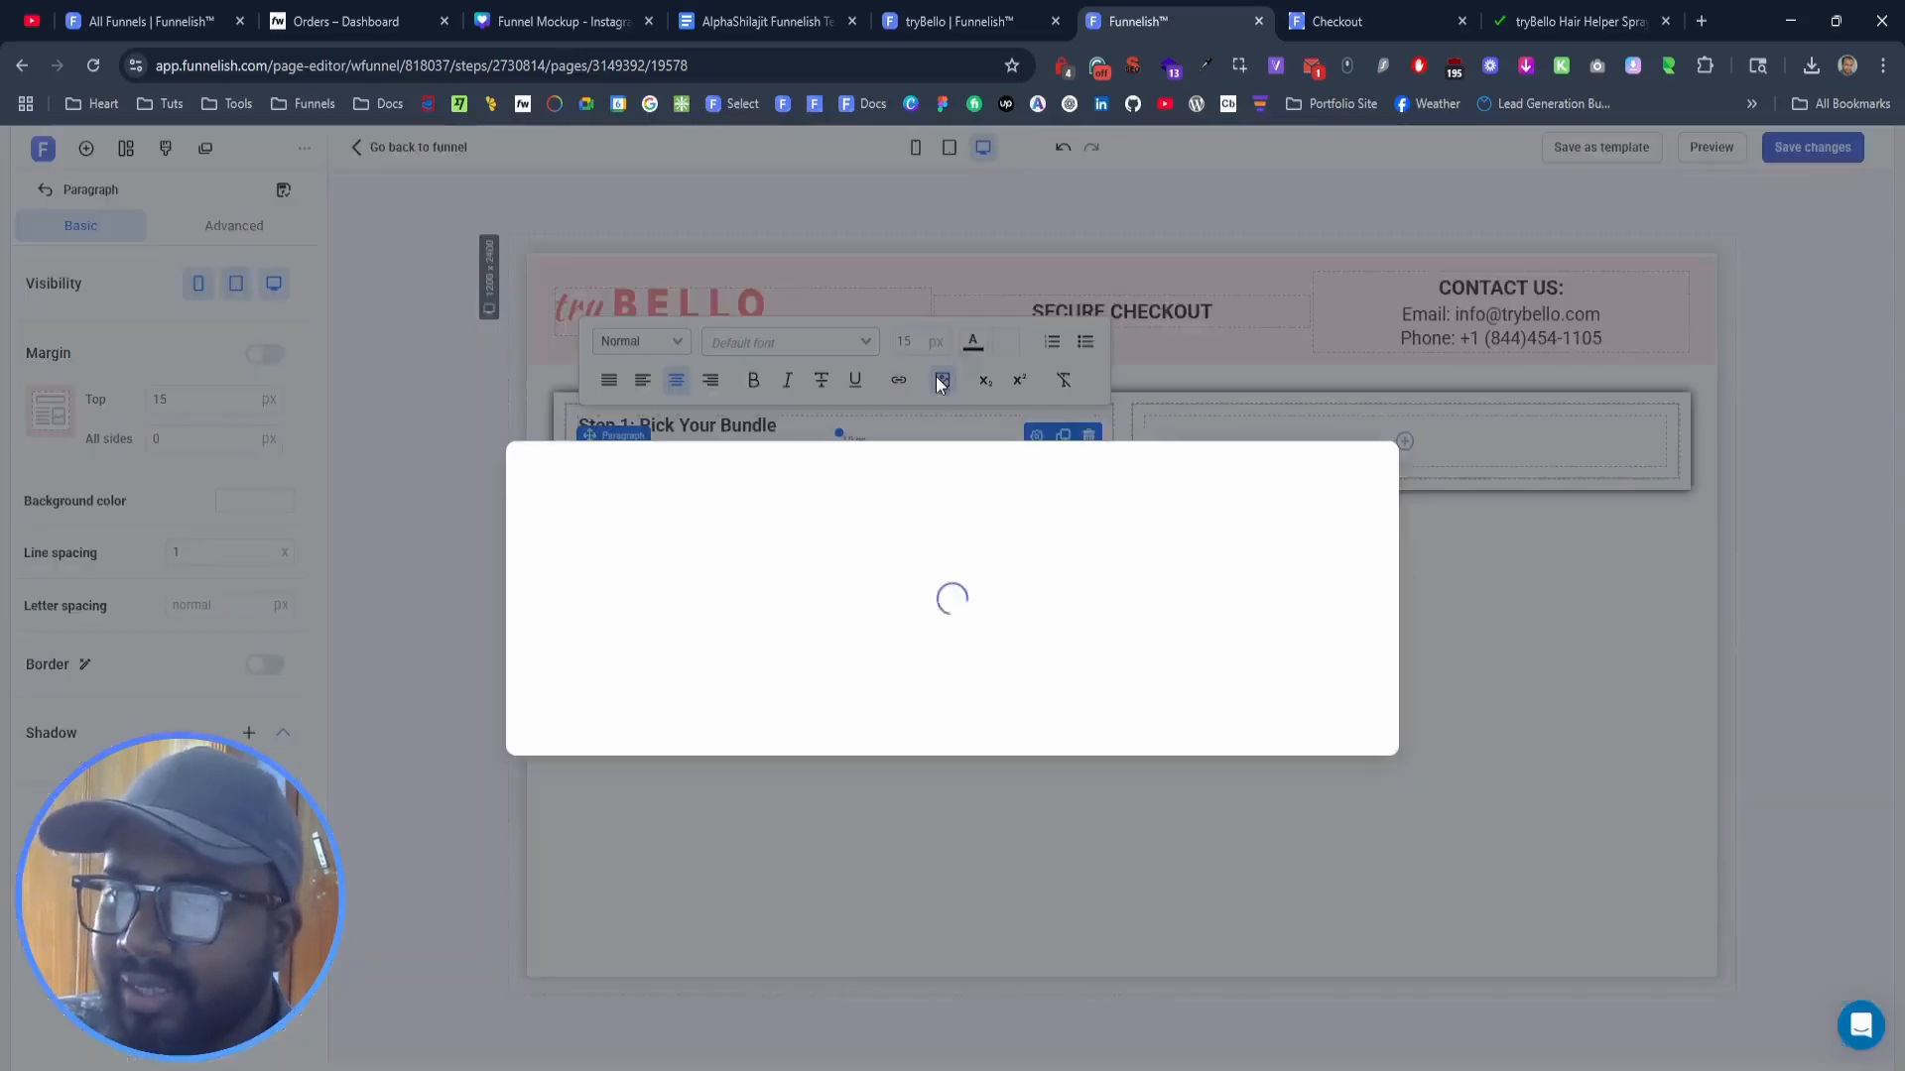
left_click(1537, 10)
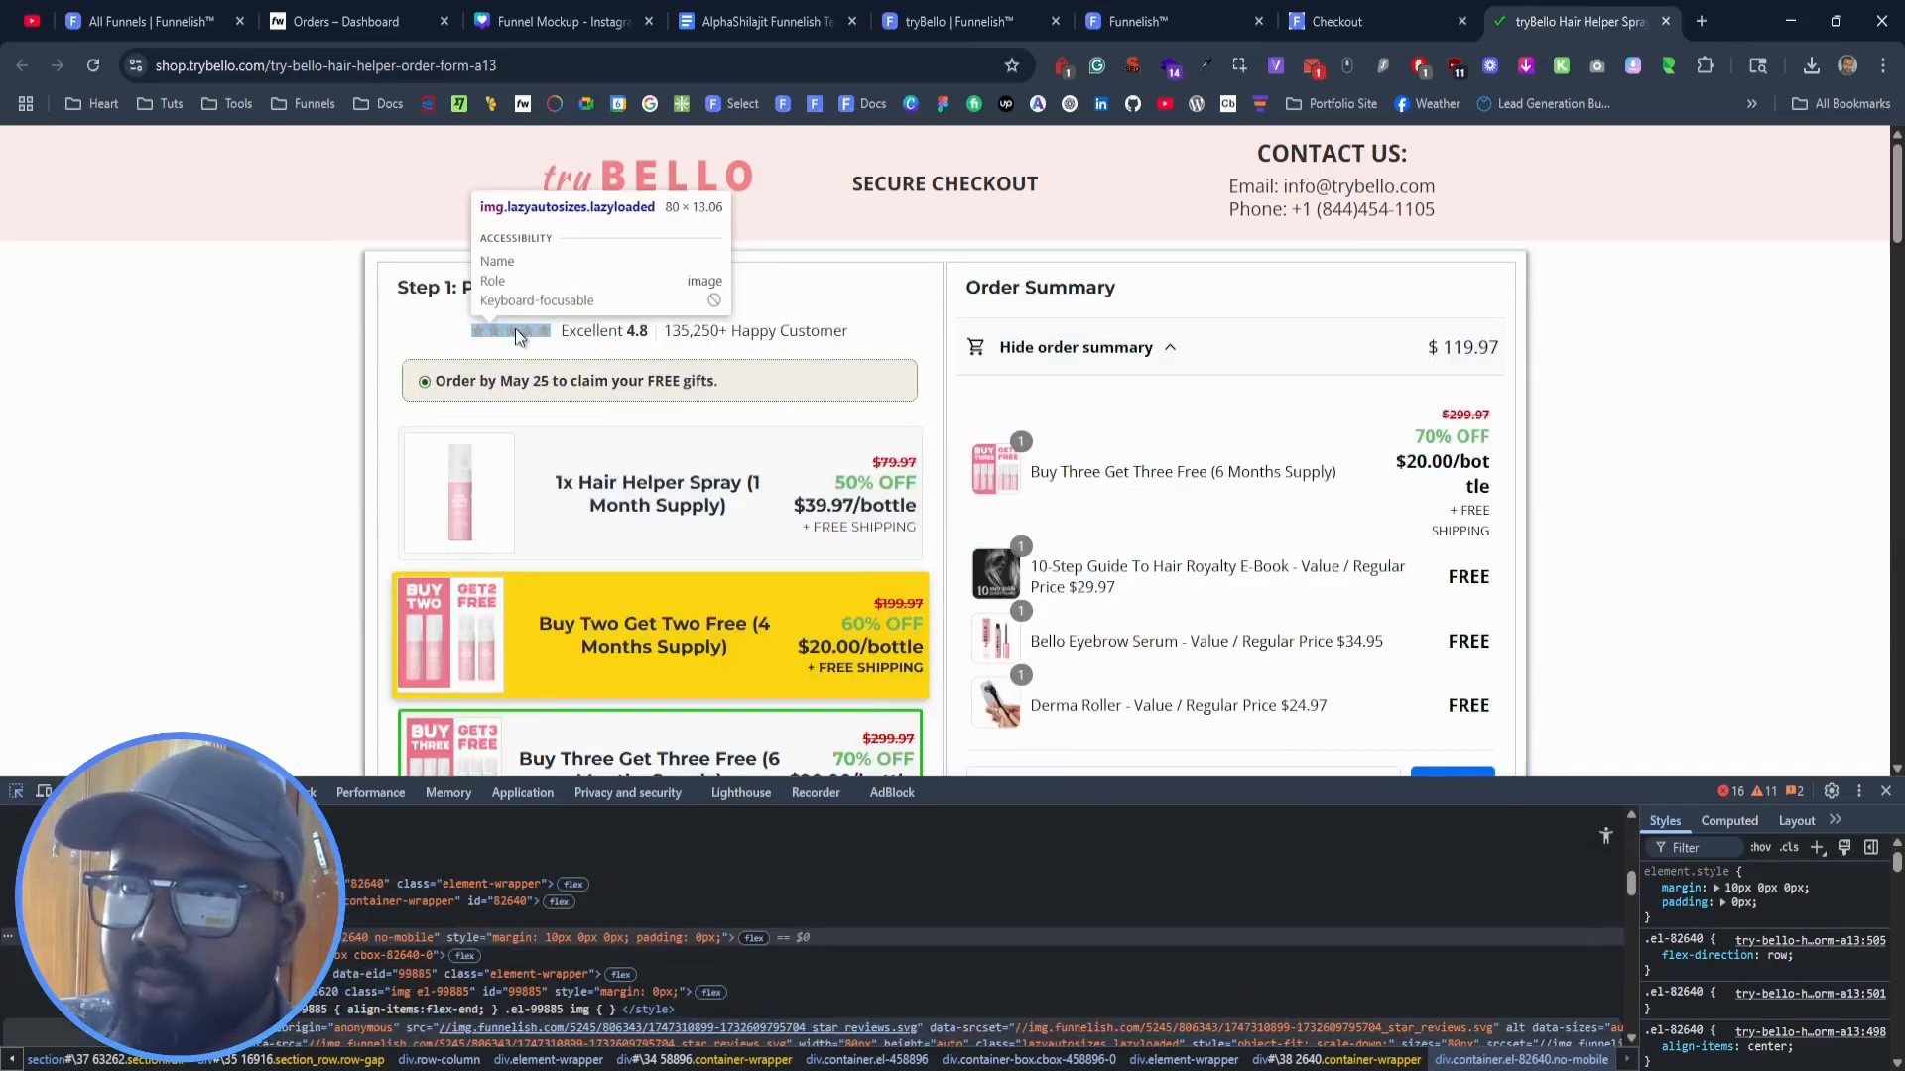
left_click(514, 329)
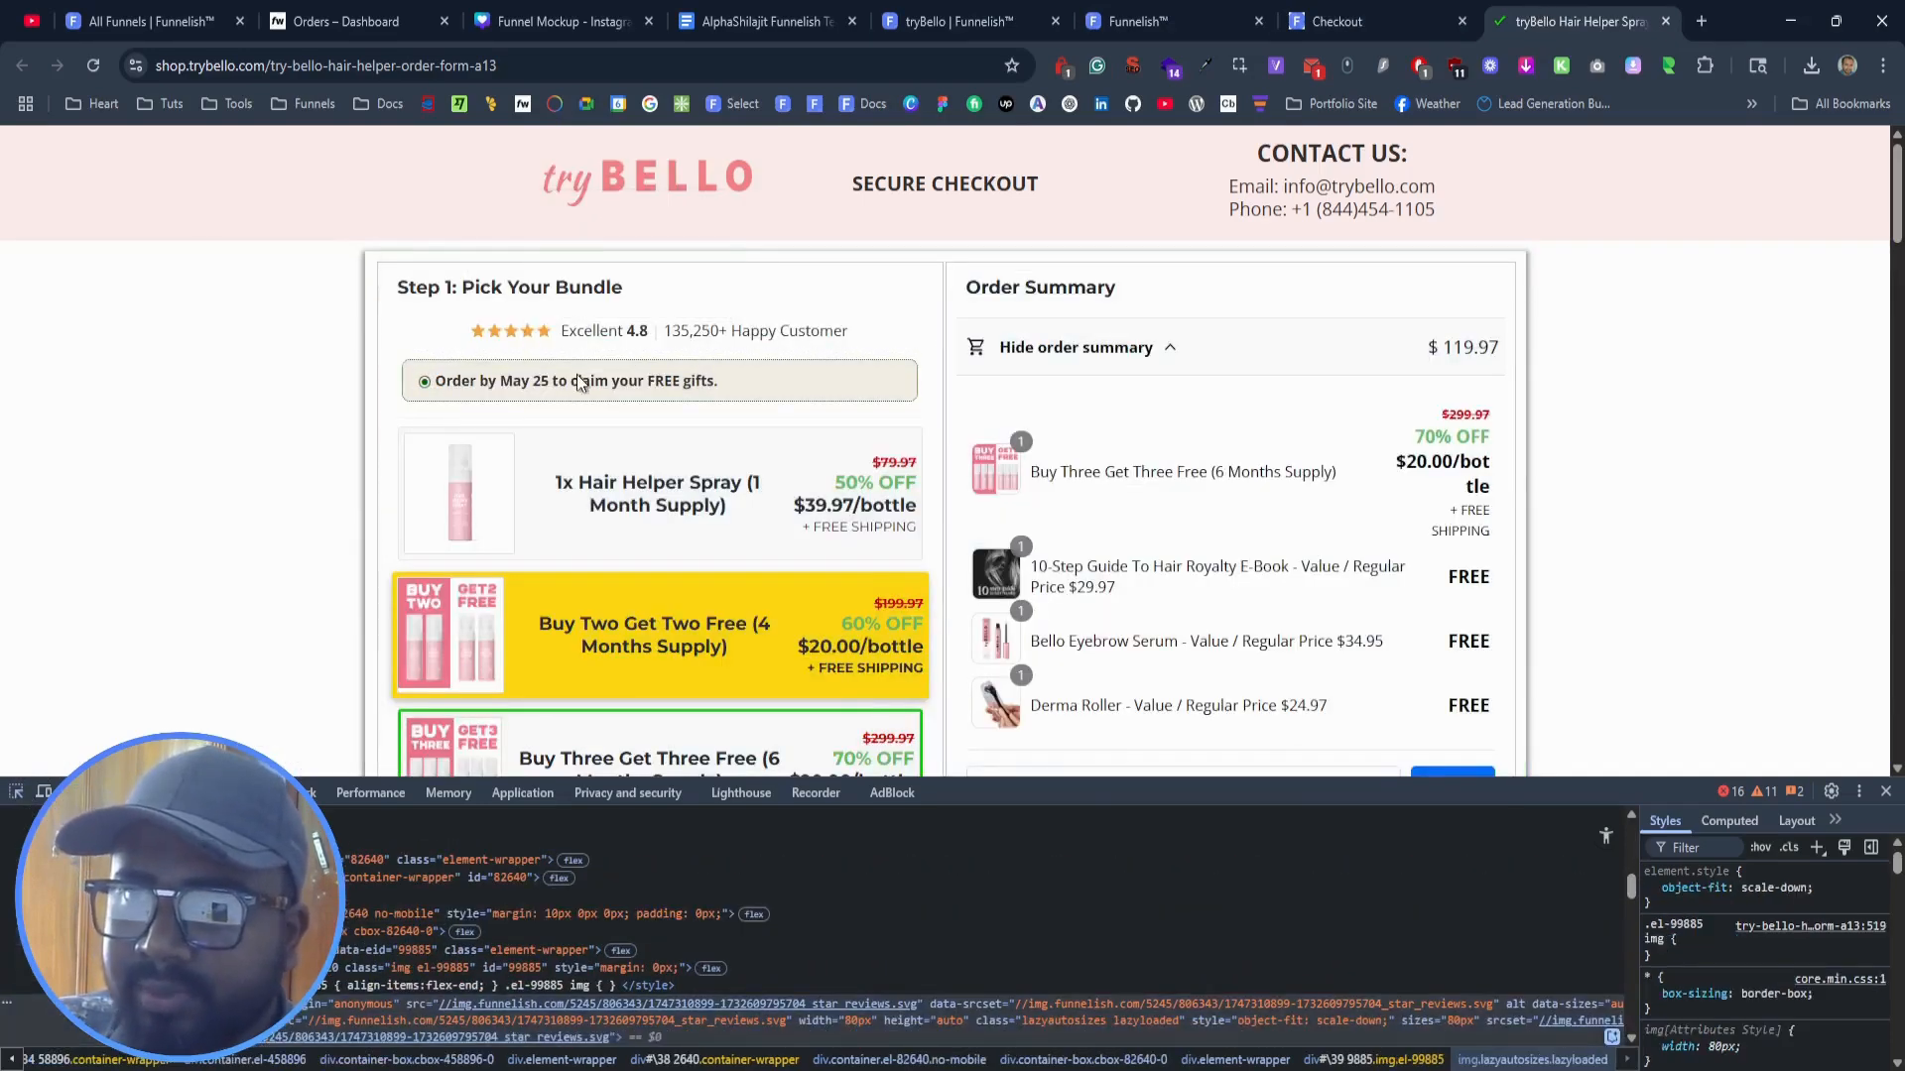
key("super+shift+s")
left_click(897, 433)
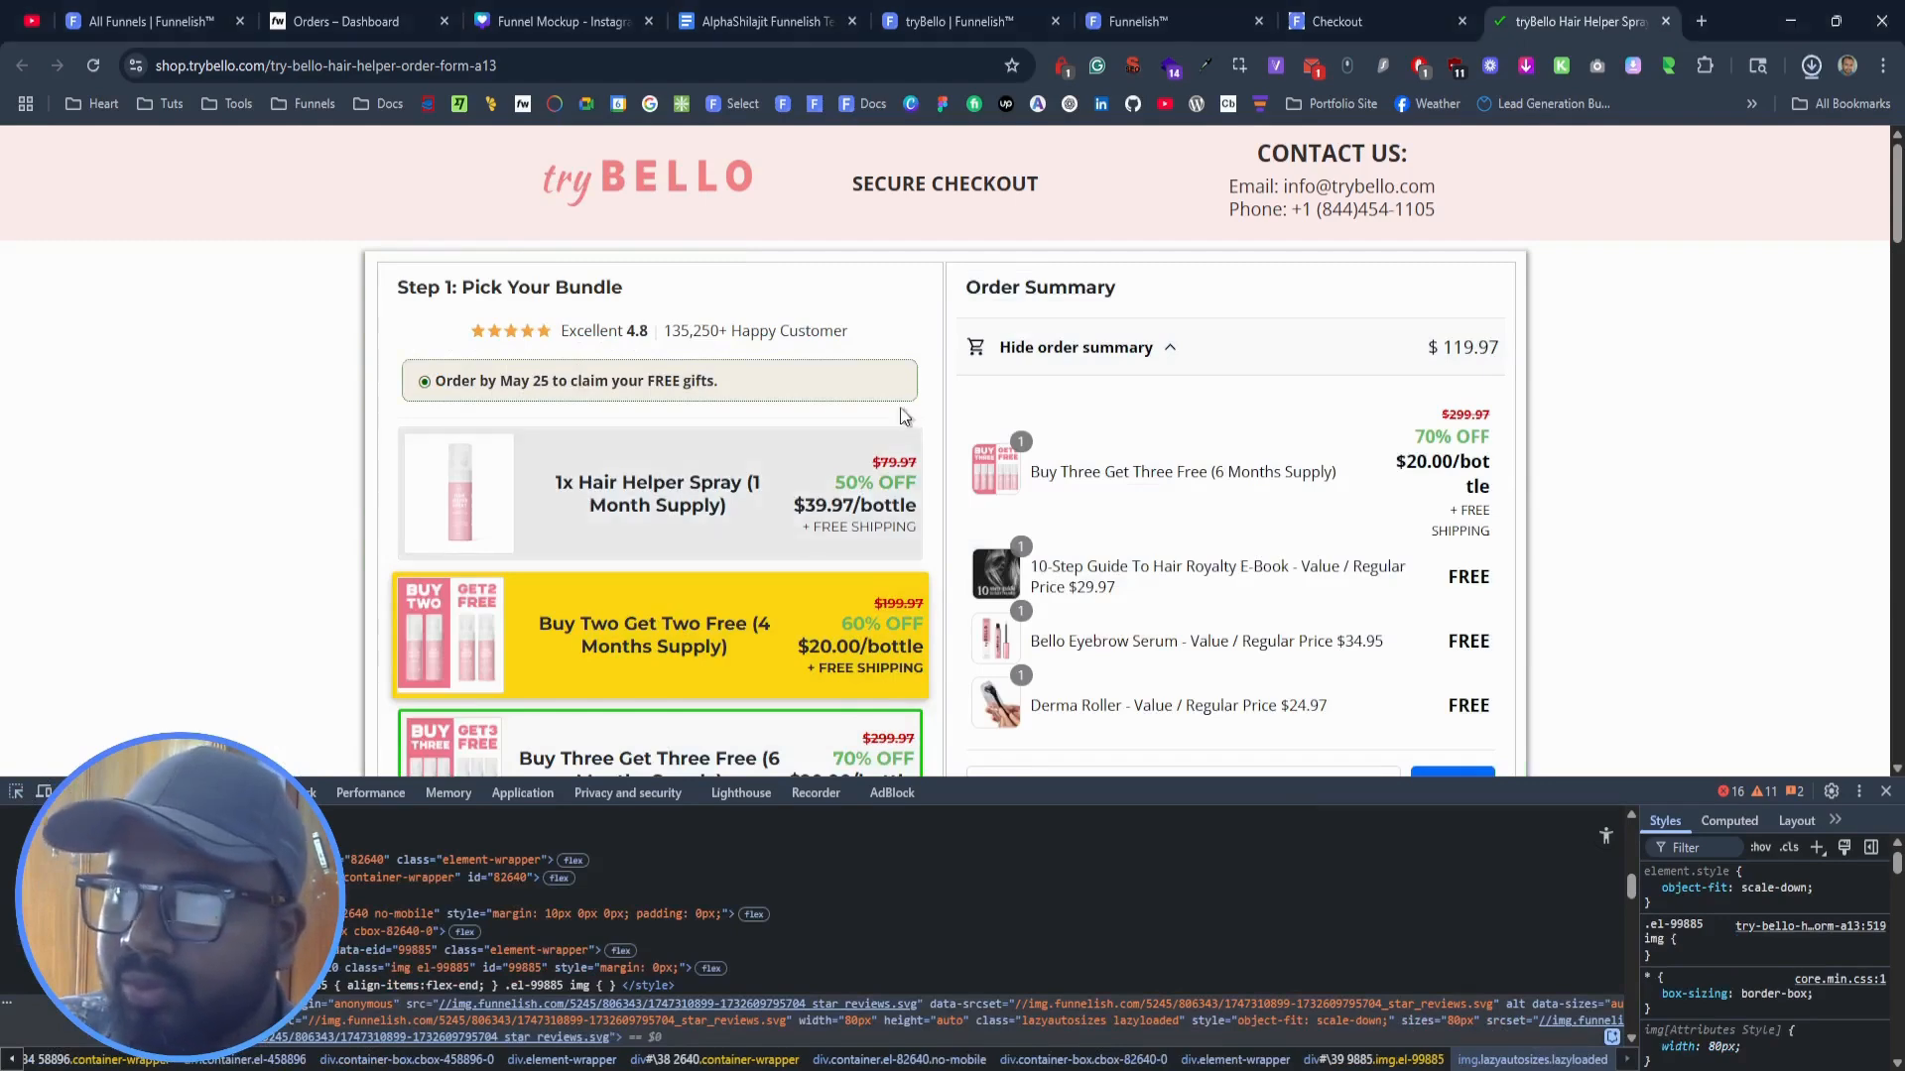
Step: Upload the saved five-star image to the image library and insert it into the rating paragraph
left_click(1178, 12)
left_click(1296, 227)
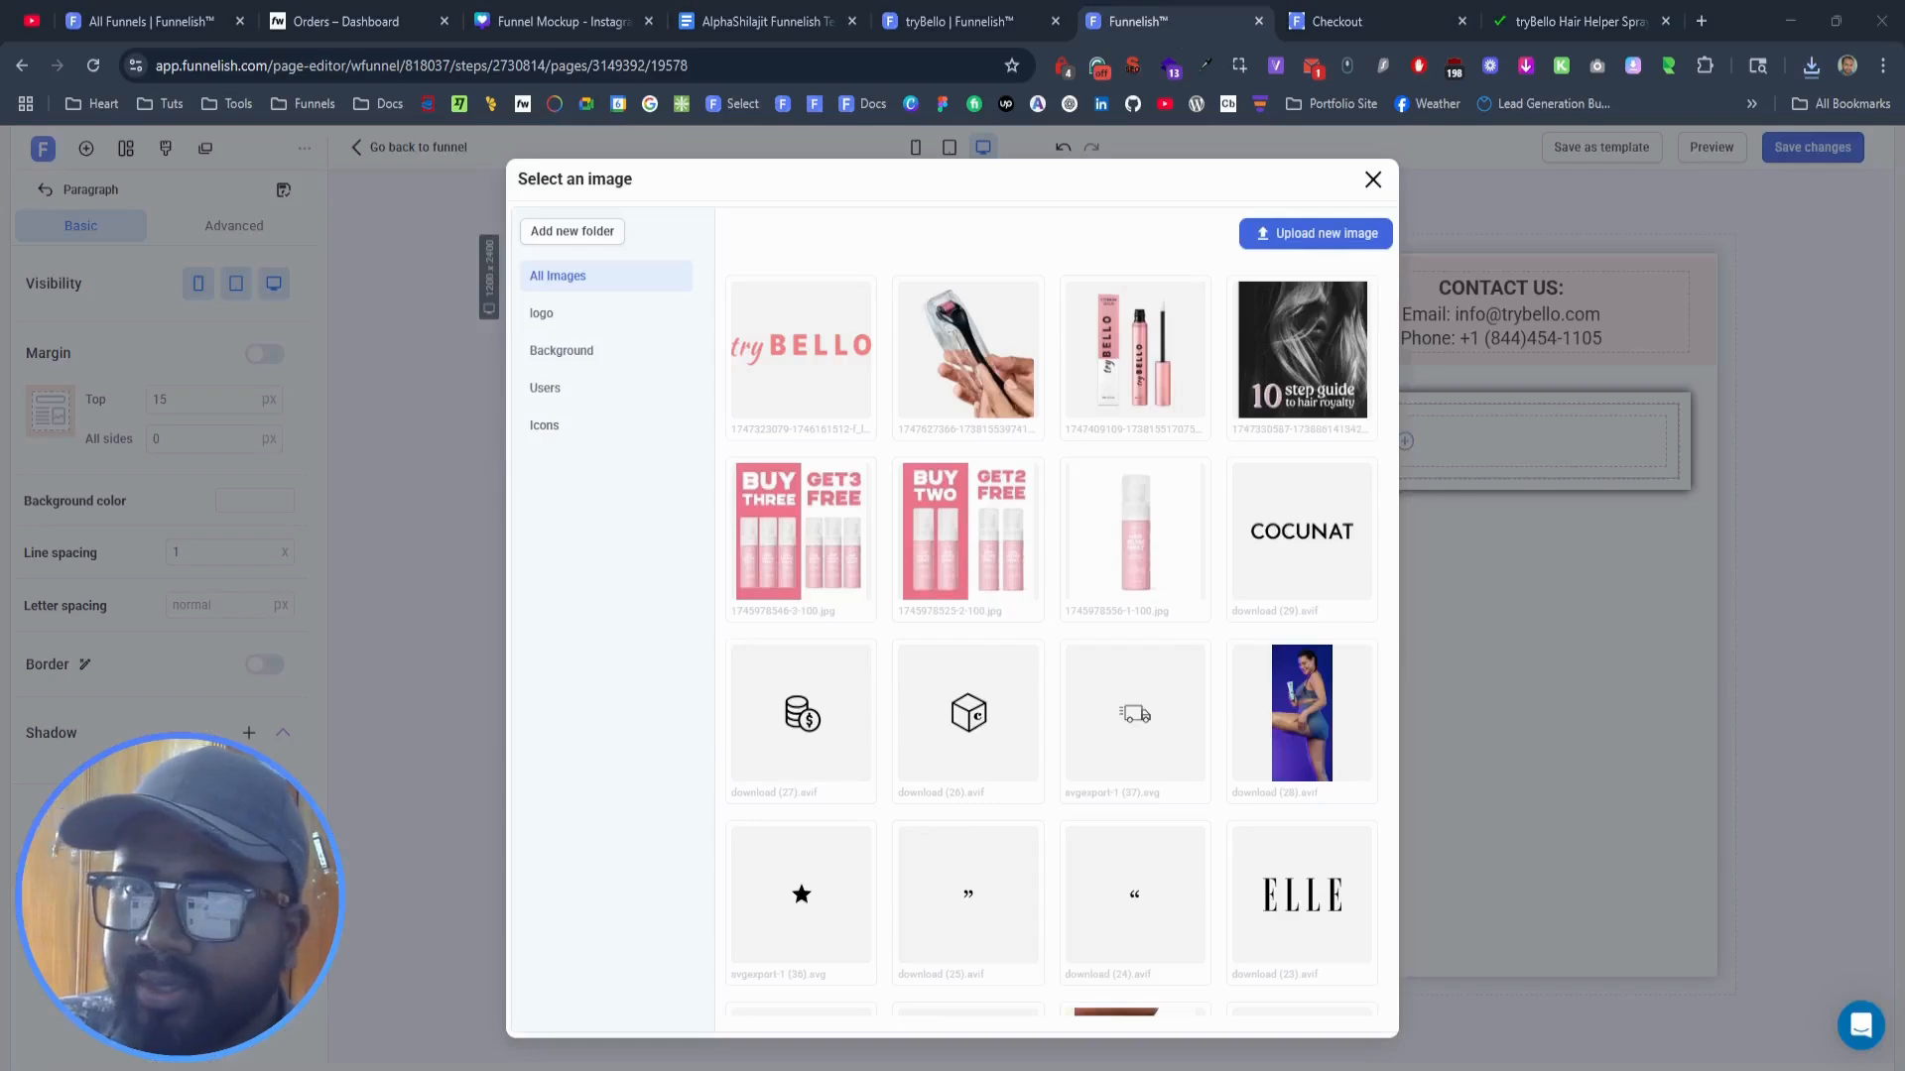
left_click(760, 509)
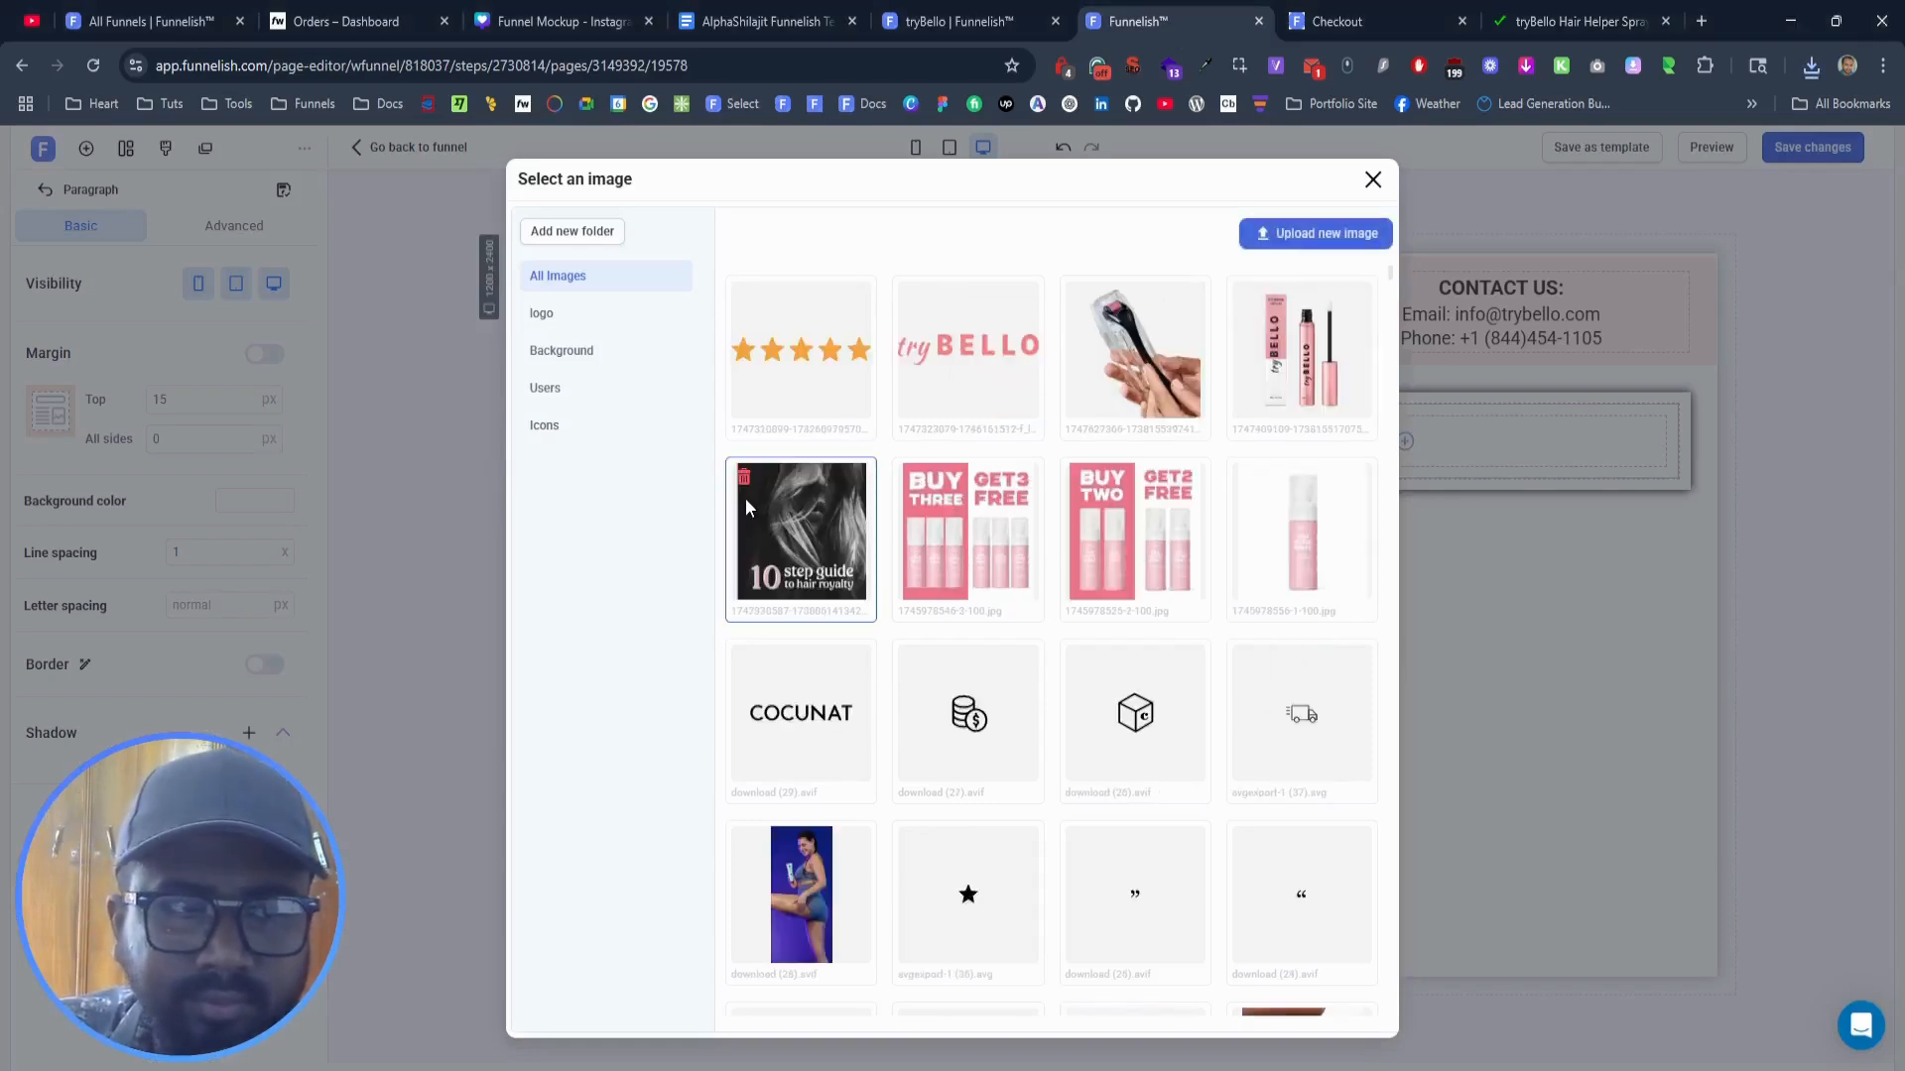
left_click(831, 380)
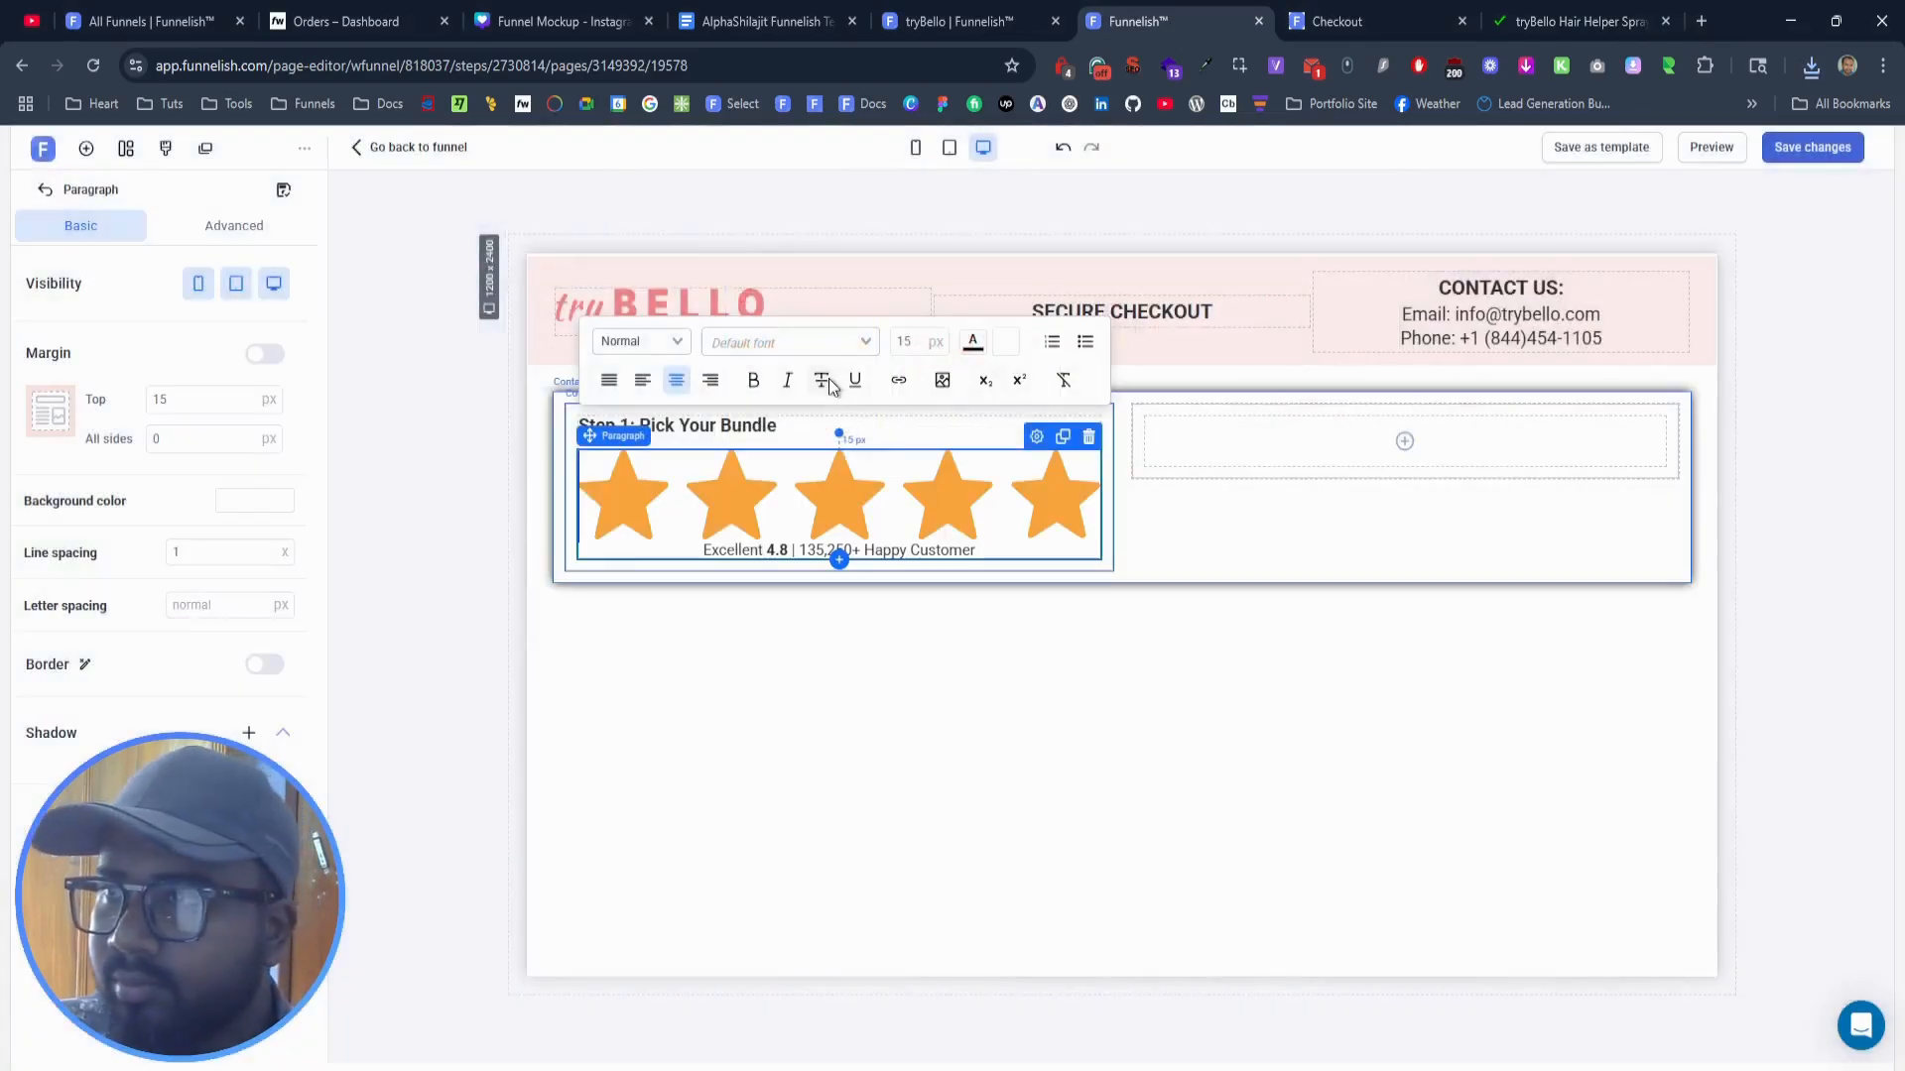
Step: Shrink the five-star image in the rating paragraph to about 12 px high and compare it with the reference rating line
left_click(945, 504)
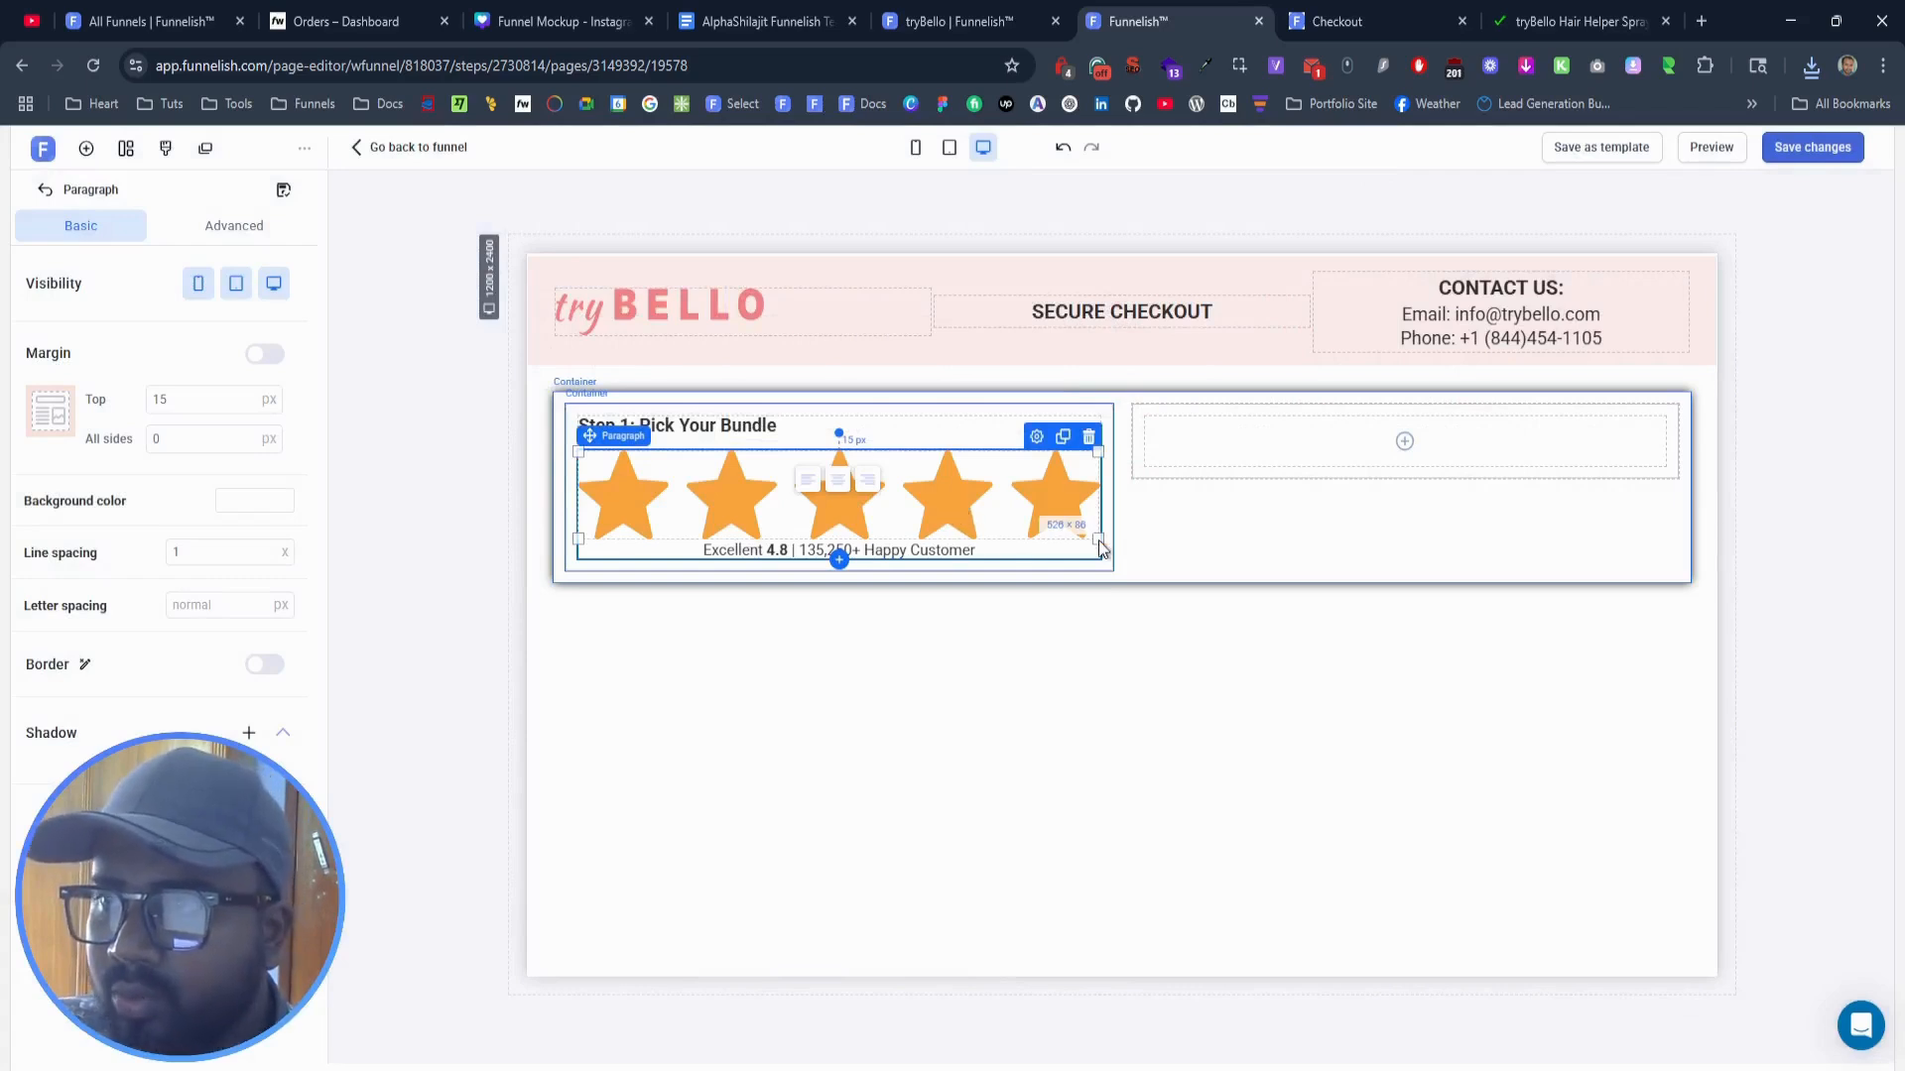
left_click_drag(1098, 537, 897, 472)
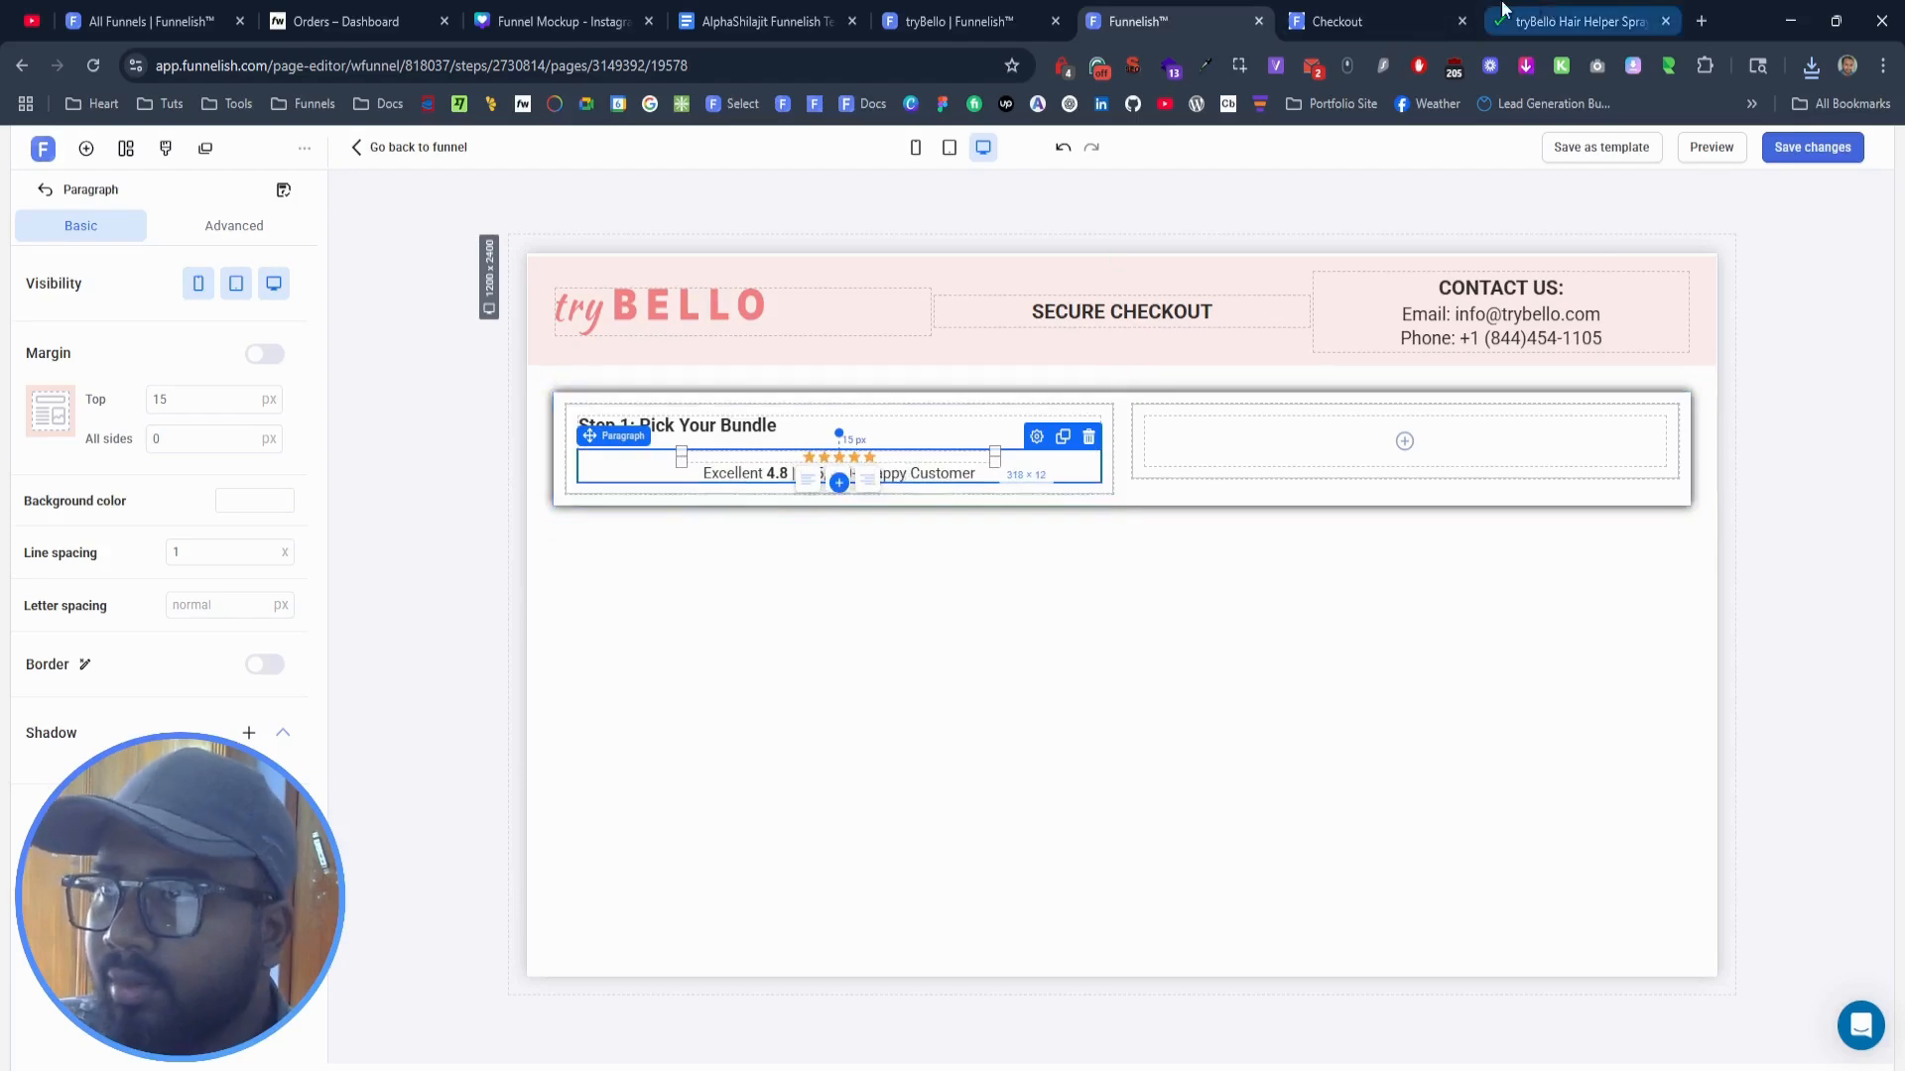
left_click(1458, 18)
left_click(1541, 14)
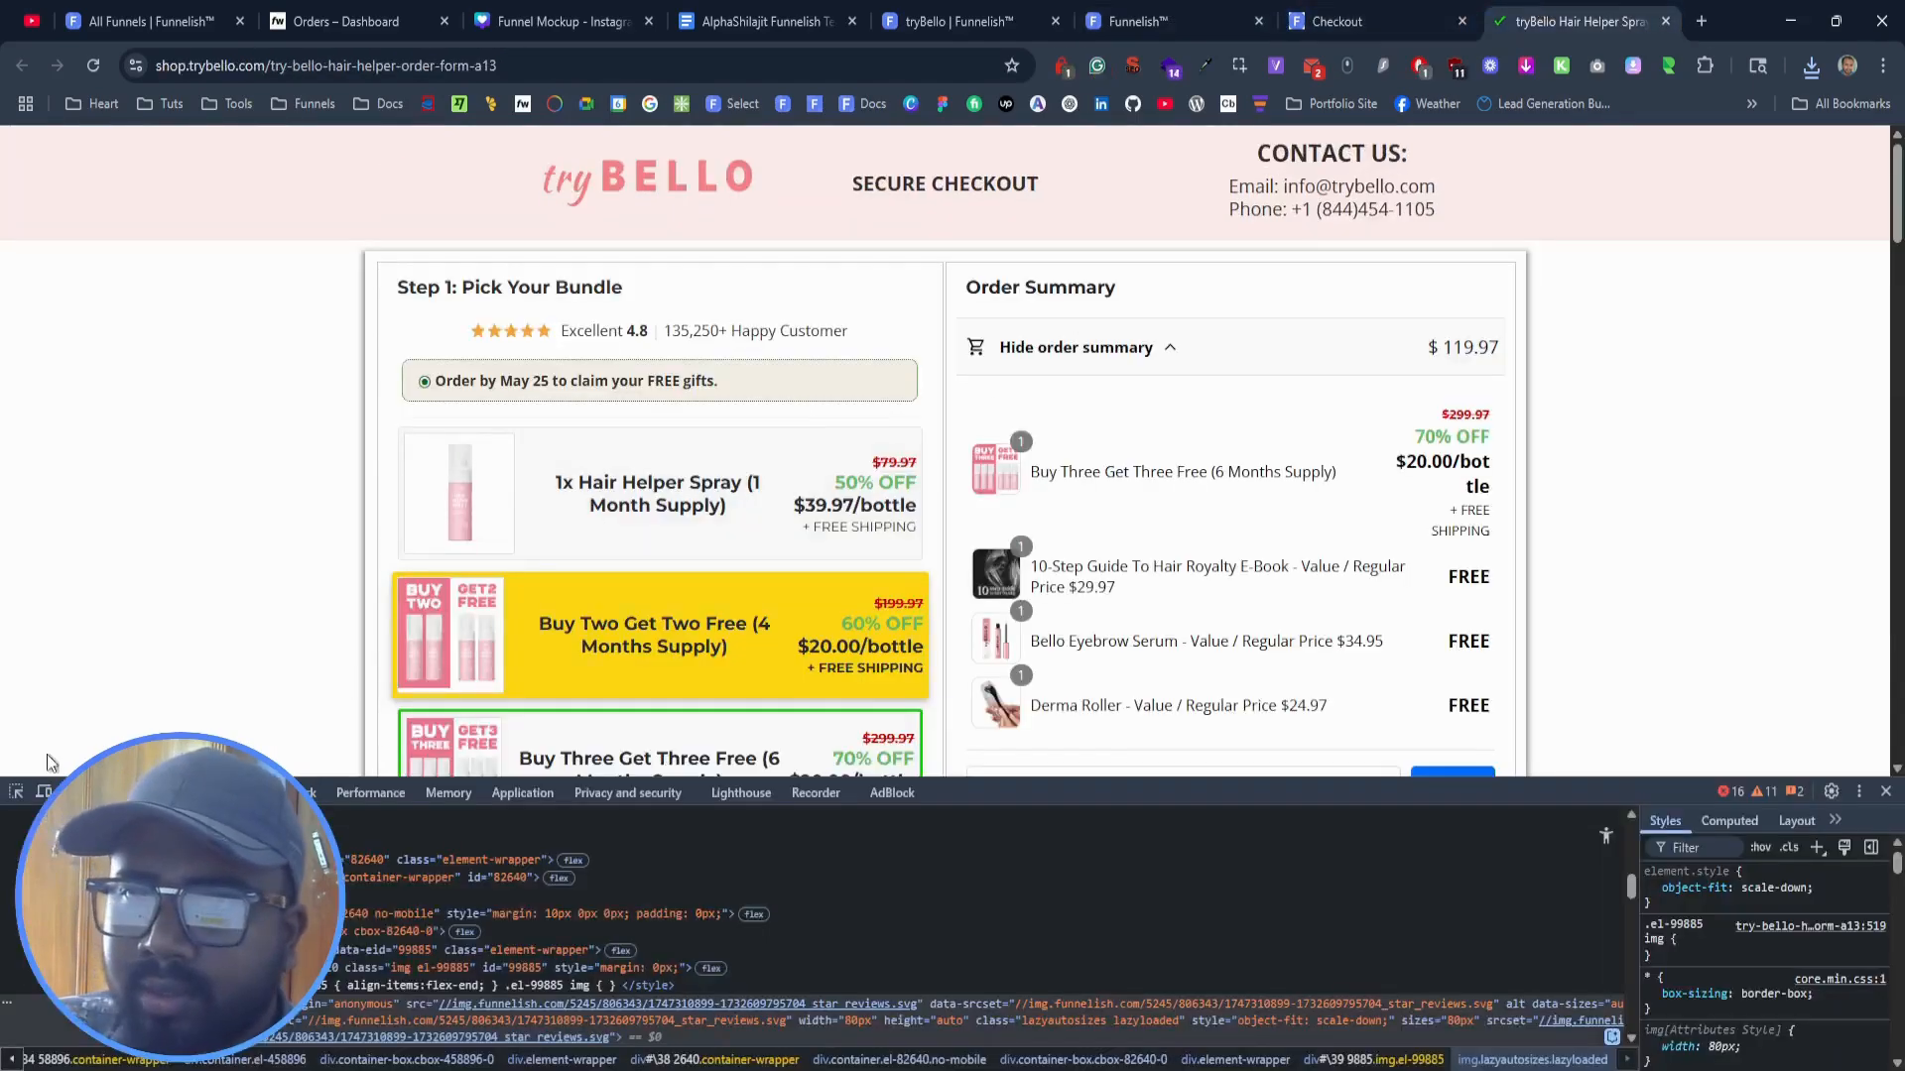
left_click(1141, 21)
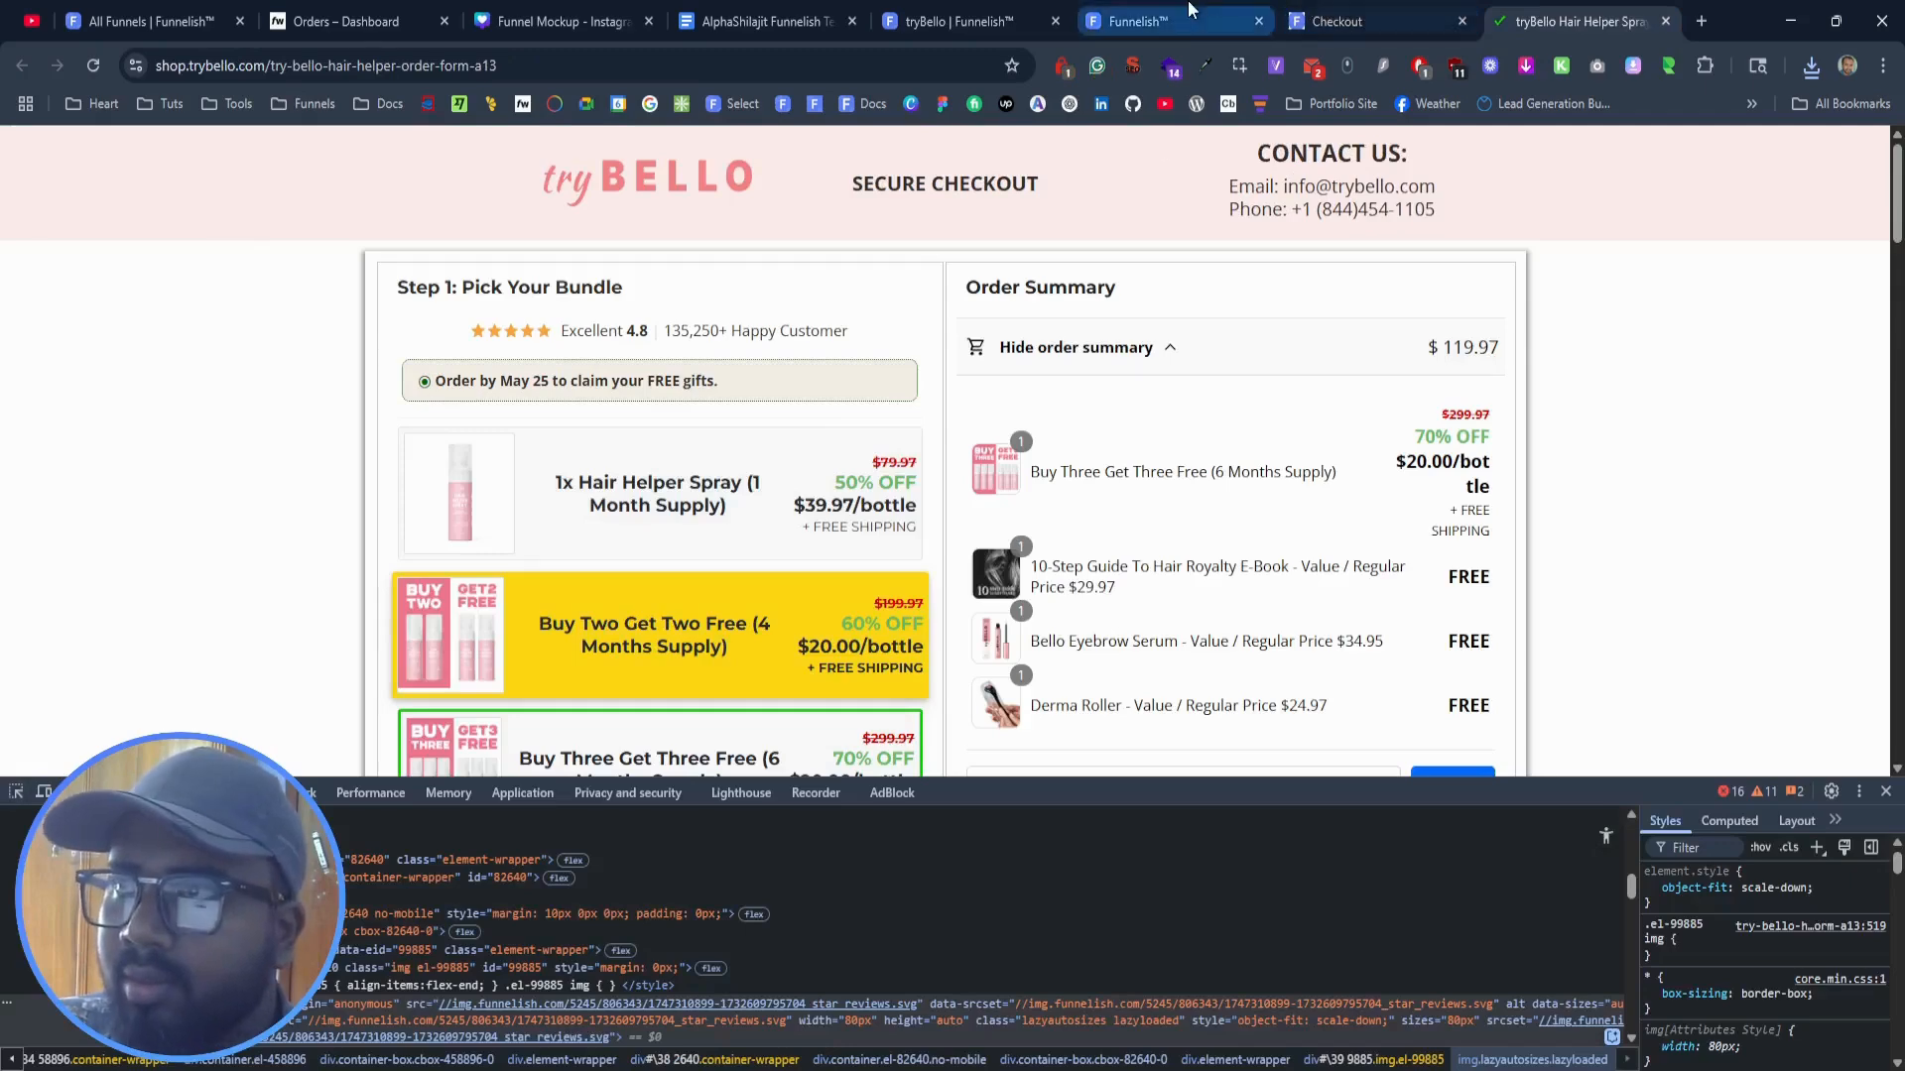
Step: Save the page, reload the checkout preview and compare its star rating line with the reference order form
left_click(1843, 146)
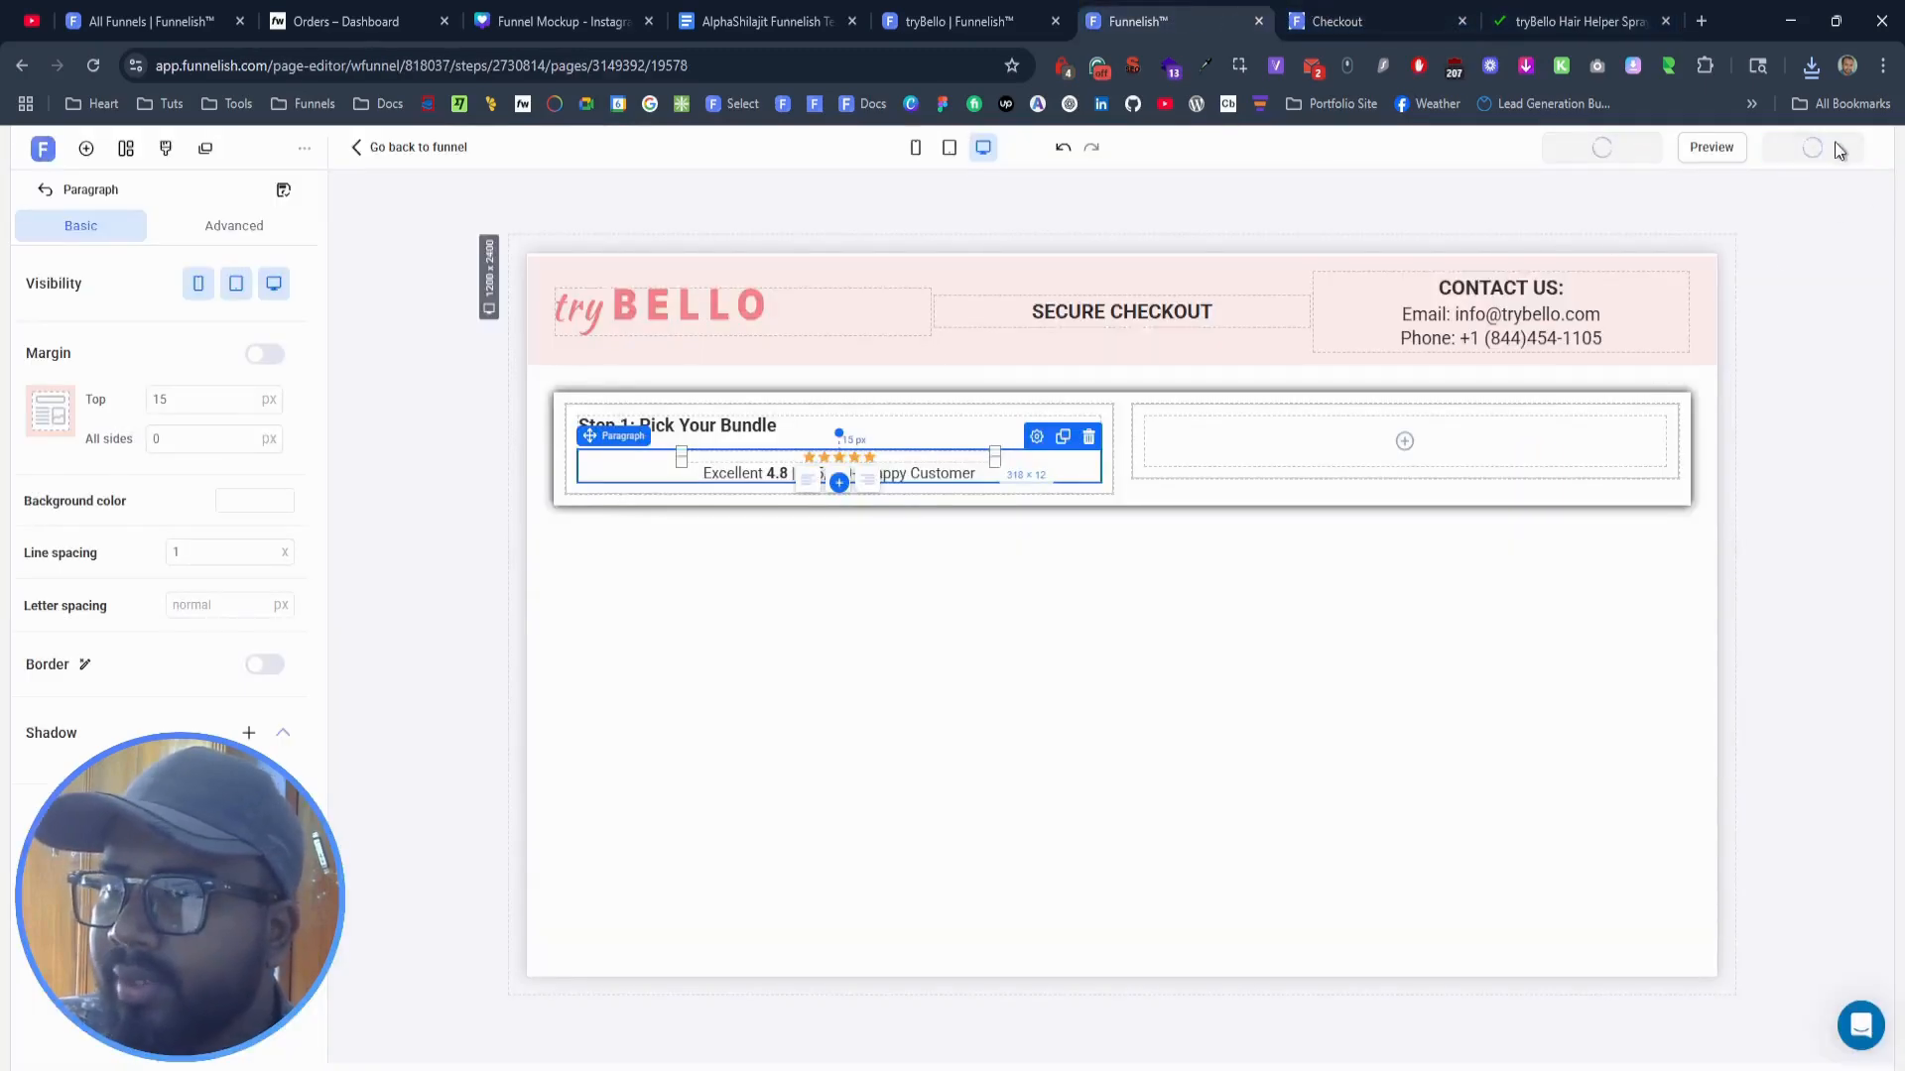
left_click(1777, 242)
left_click(1359, 21)
left_click(94, 67)
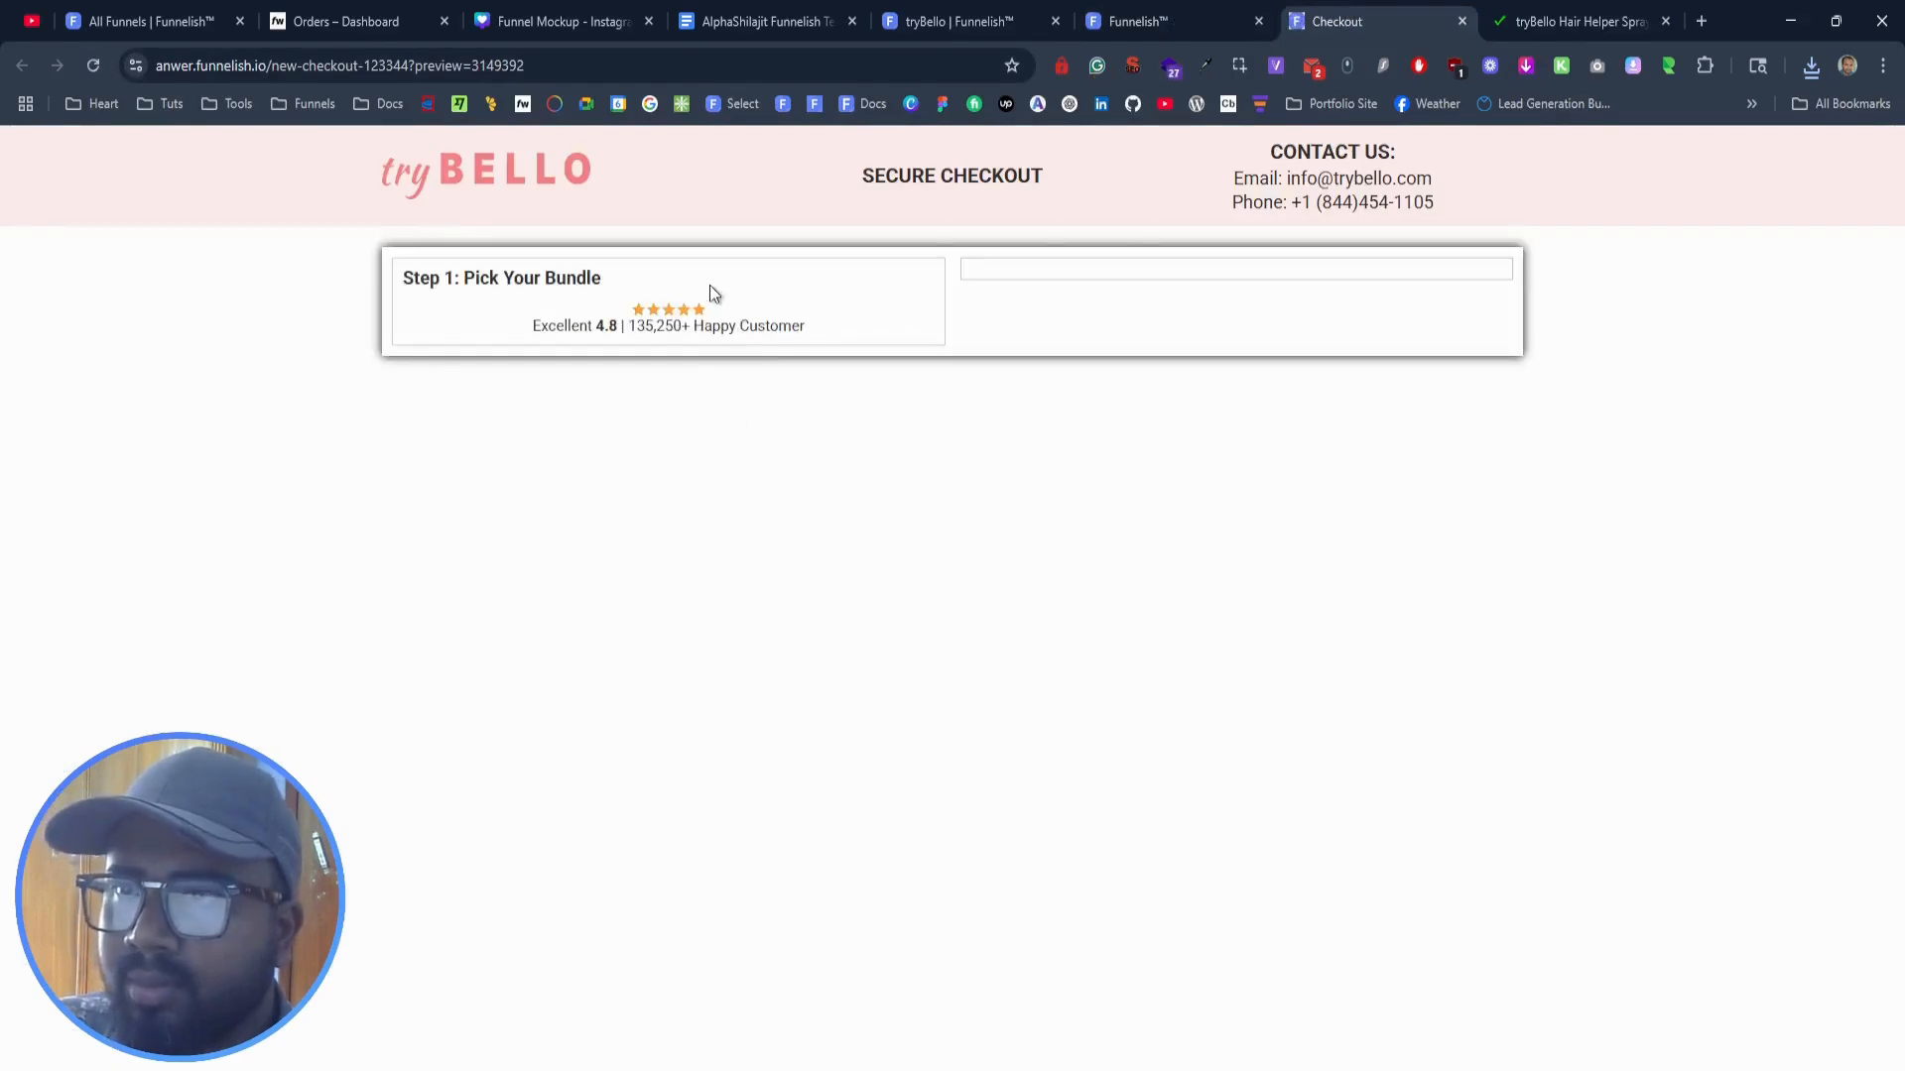
left_click(1567, 19)
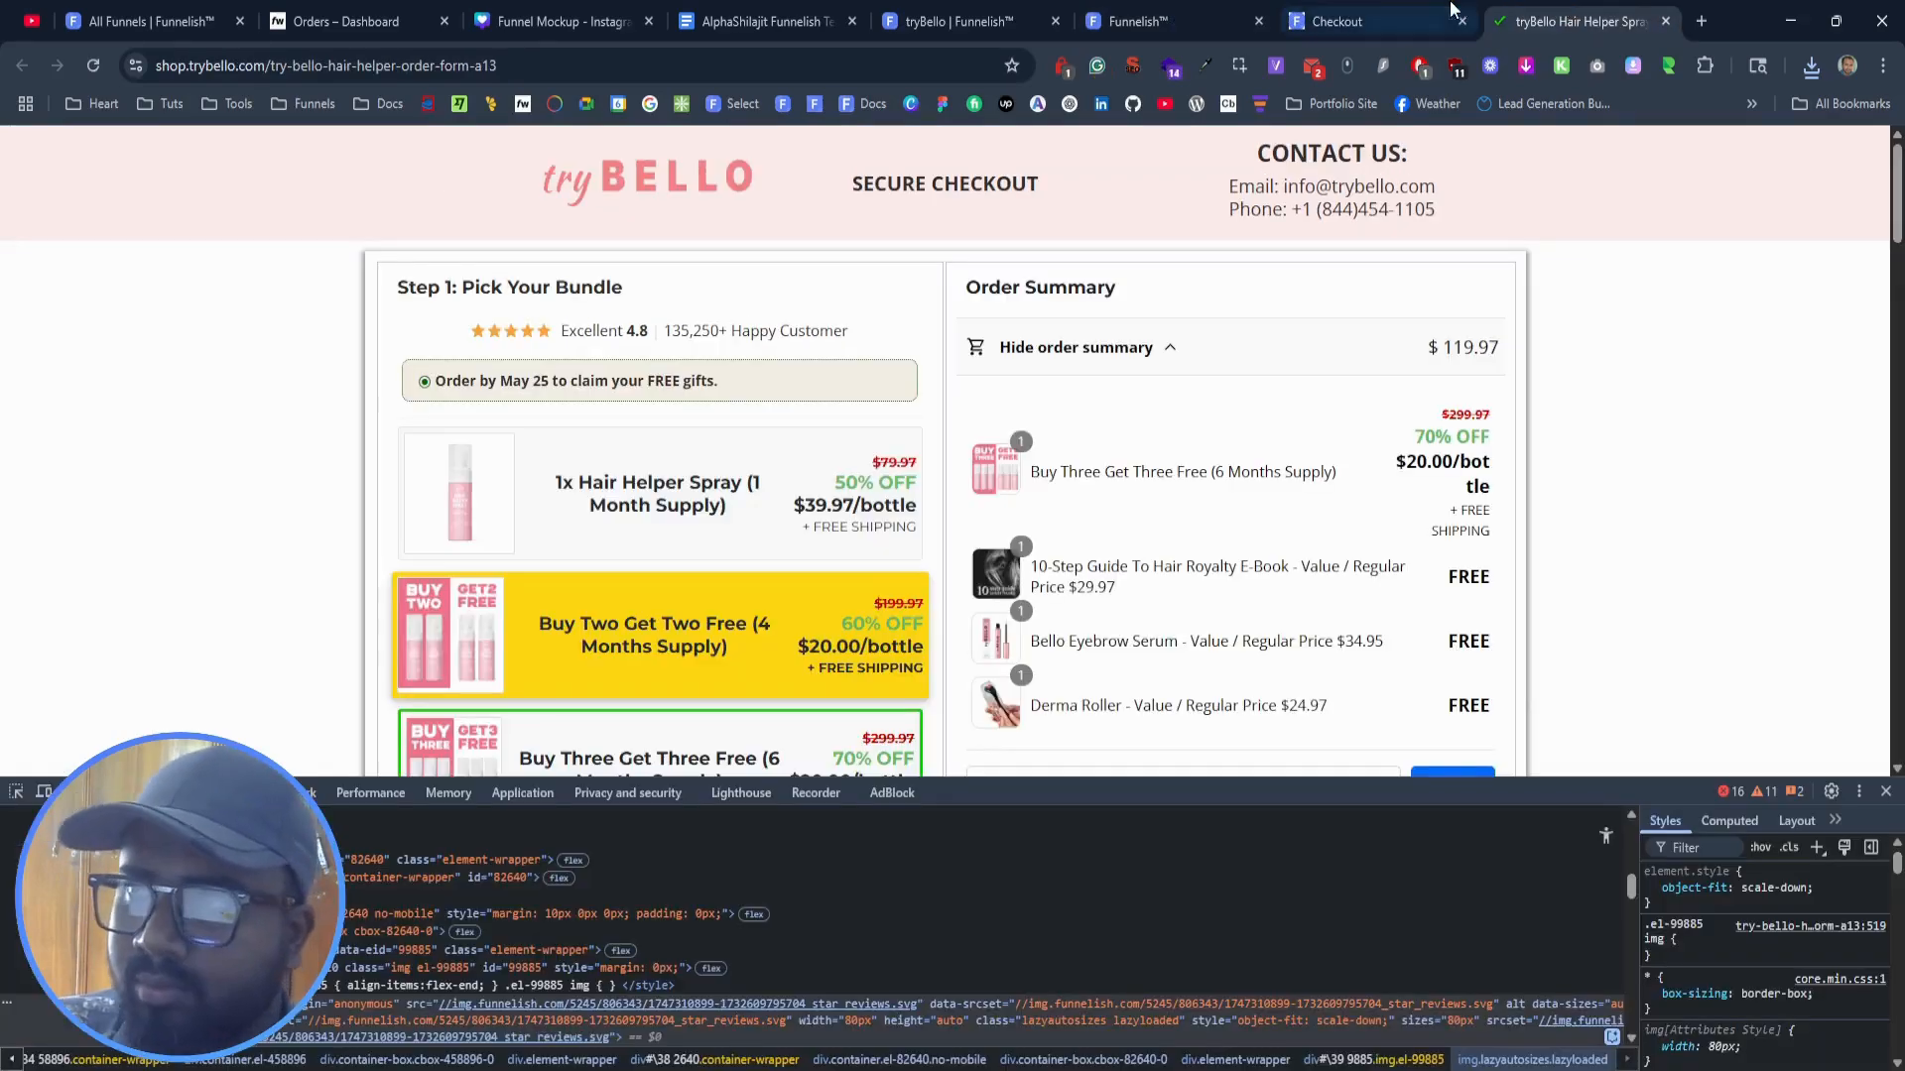
left_click(1421, 14)
left_click(1531, 12)
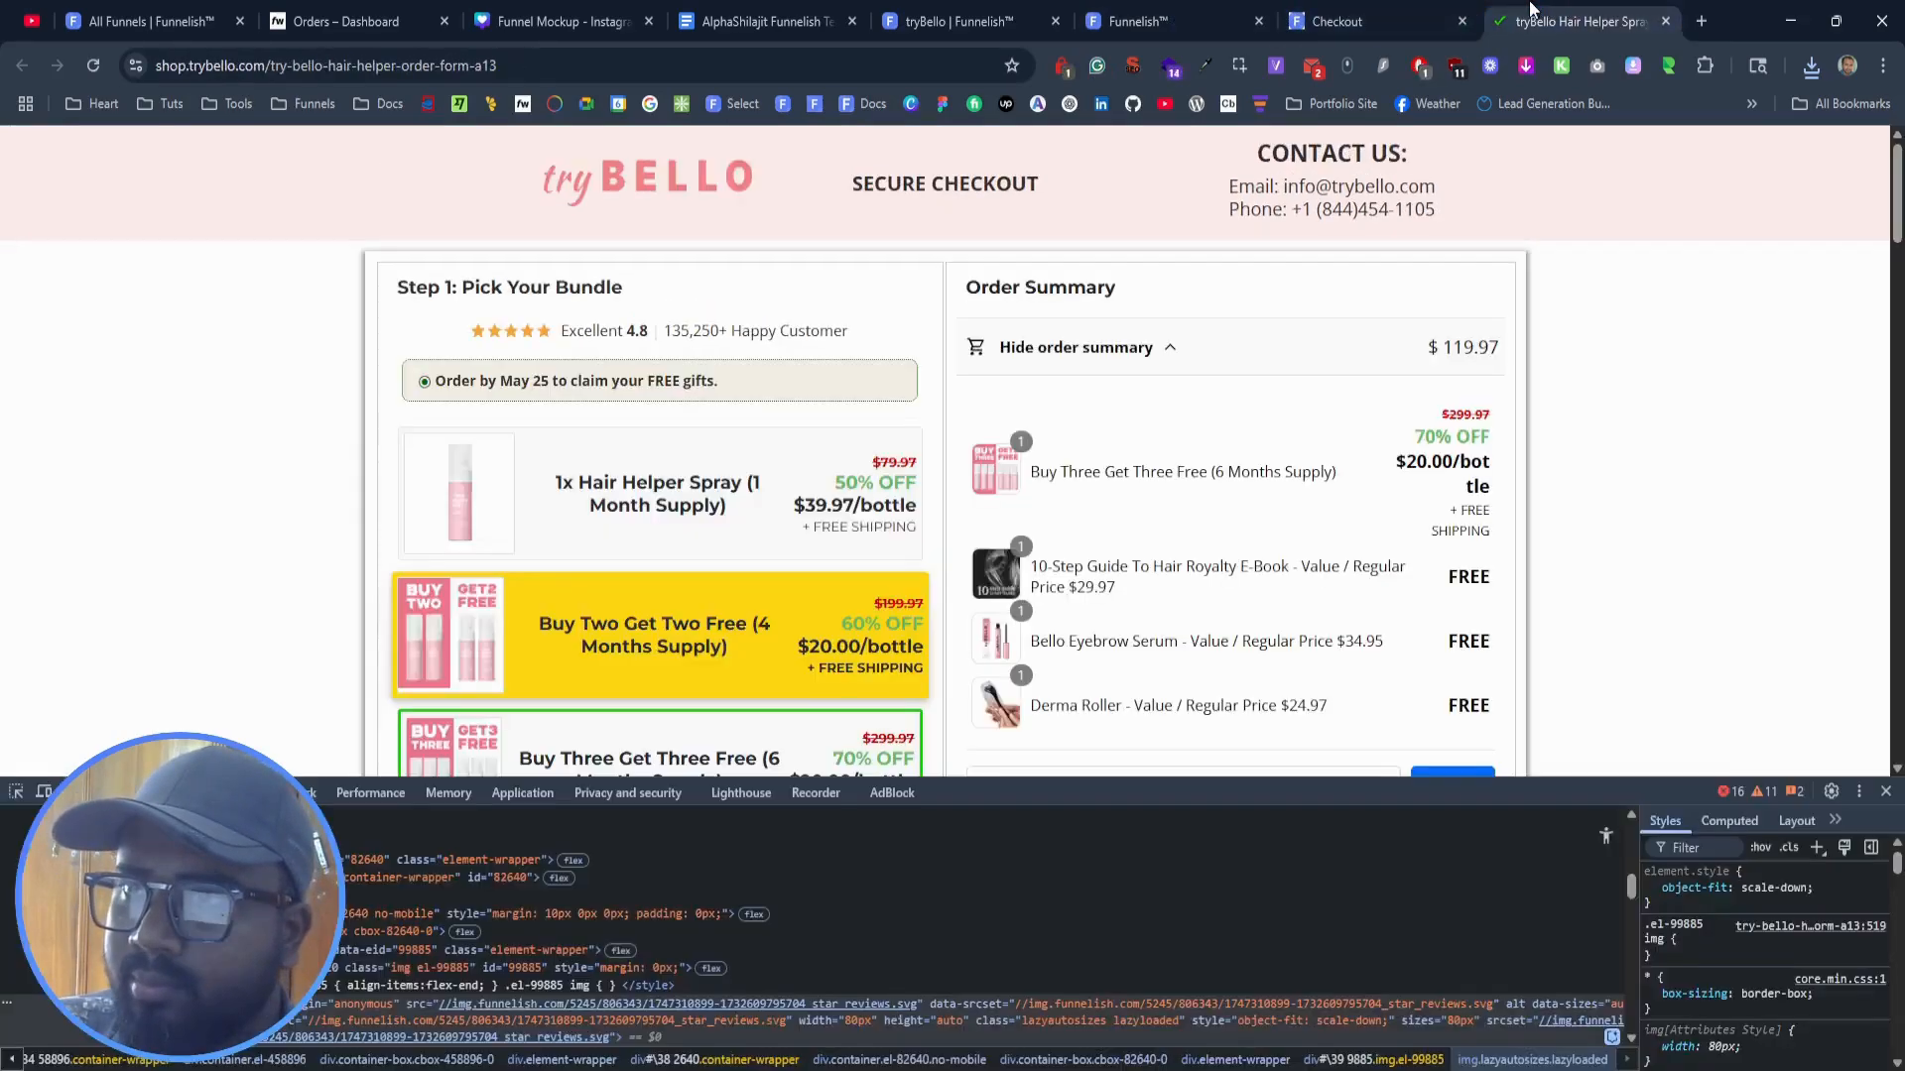
left_click(1391, 14)
left_click(1143, 16)
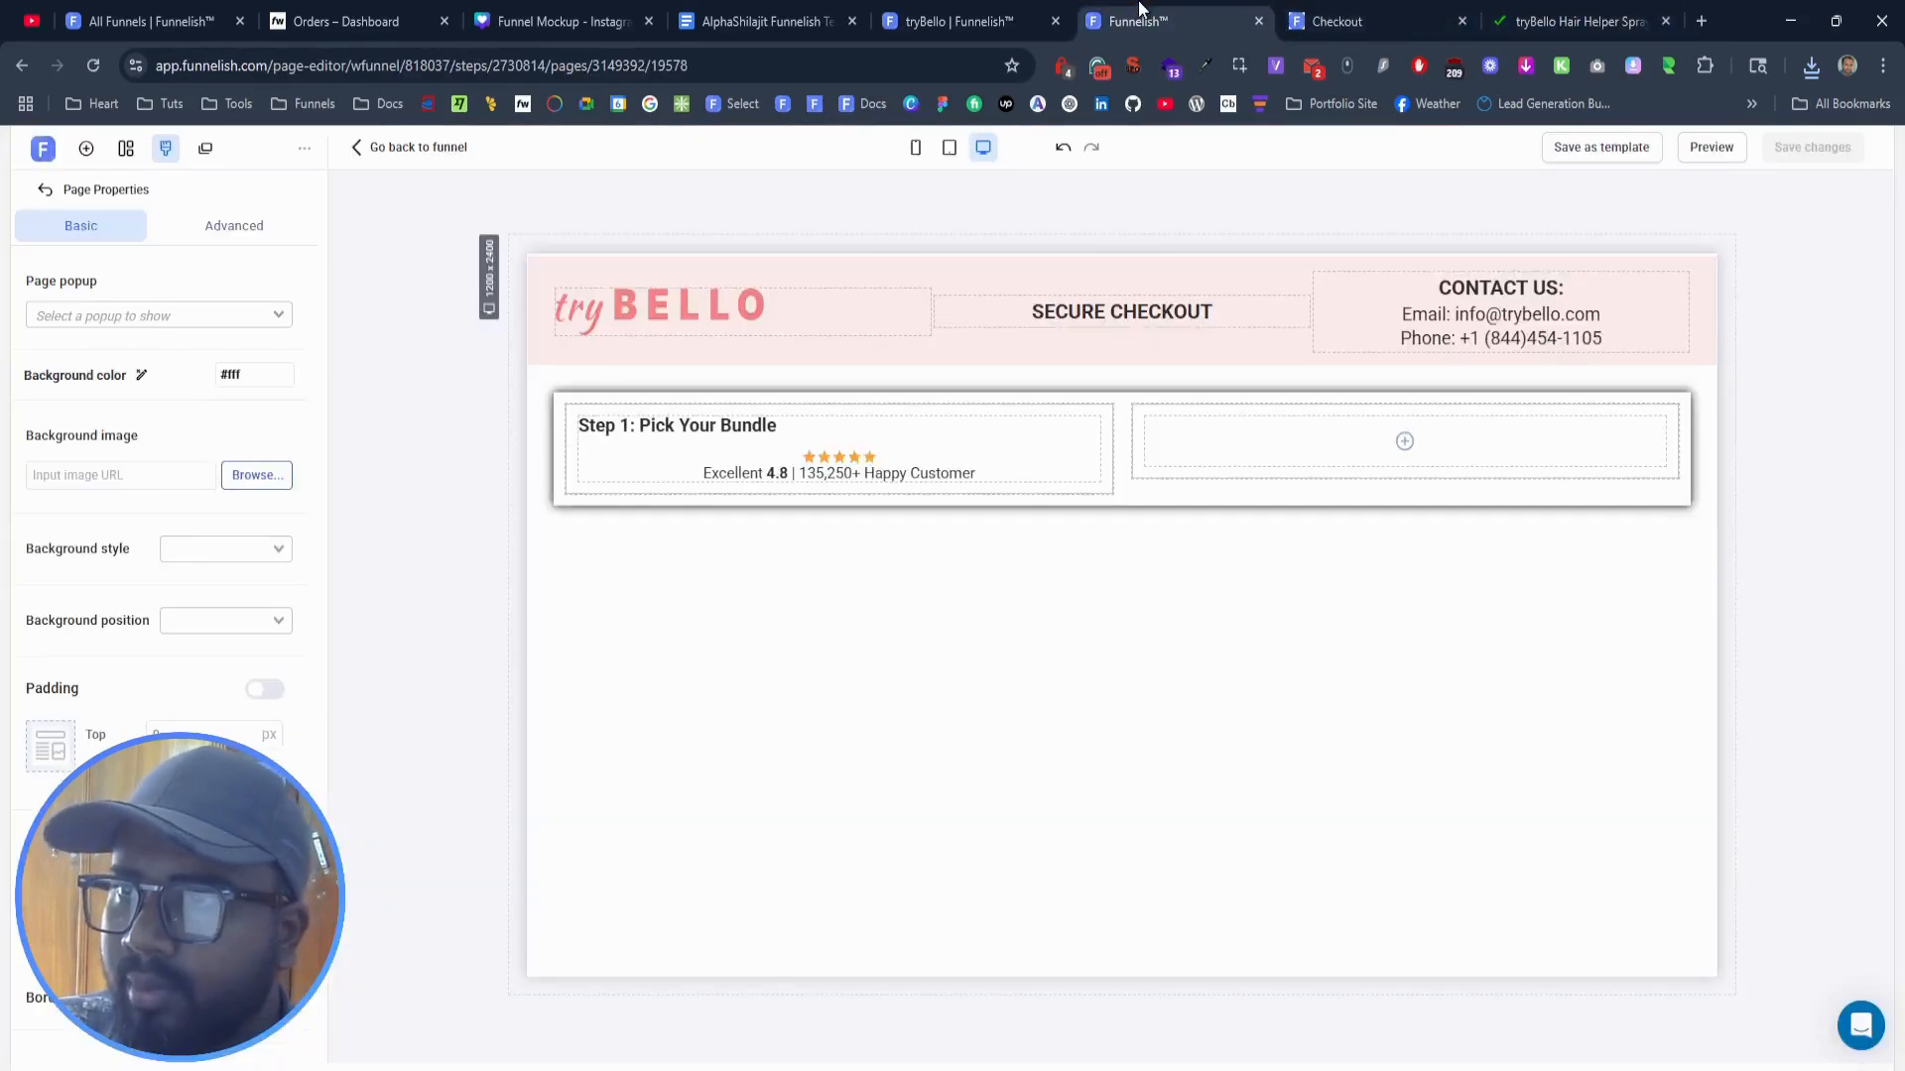
Step: Enlarge the five-star image in the rating paragraph to about 14 px high
left_click(836, 461)
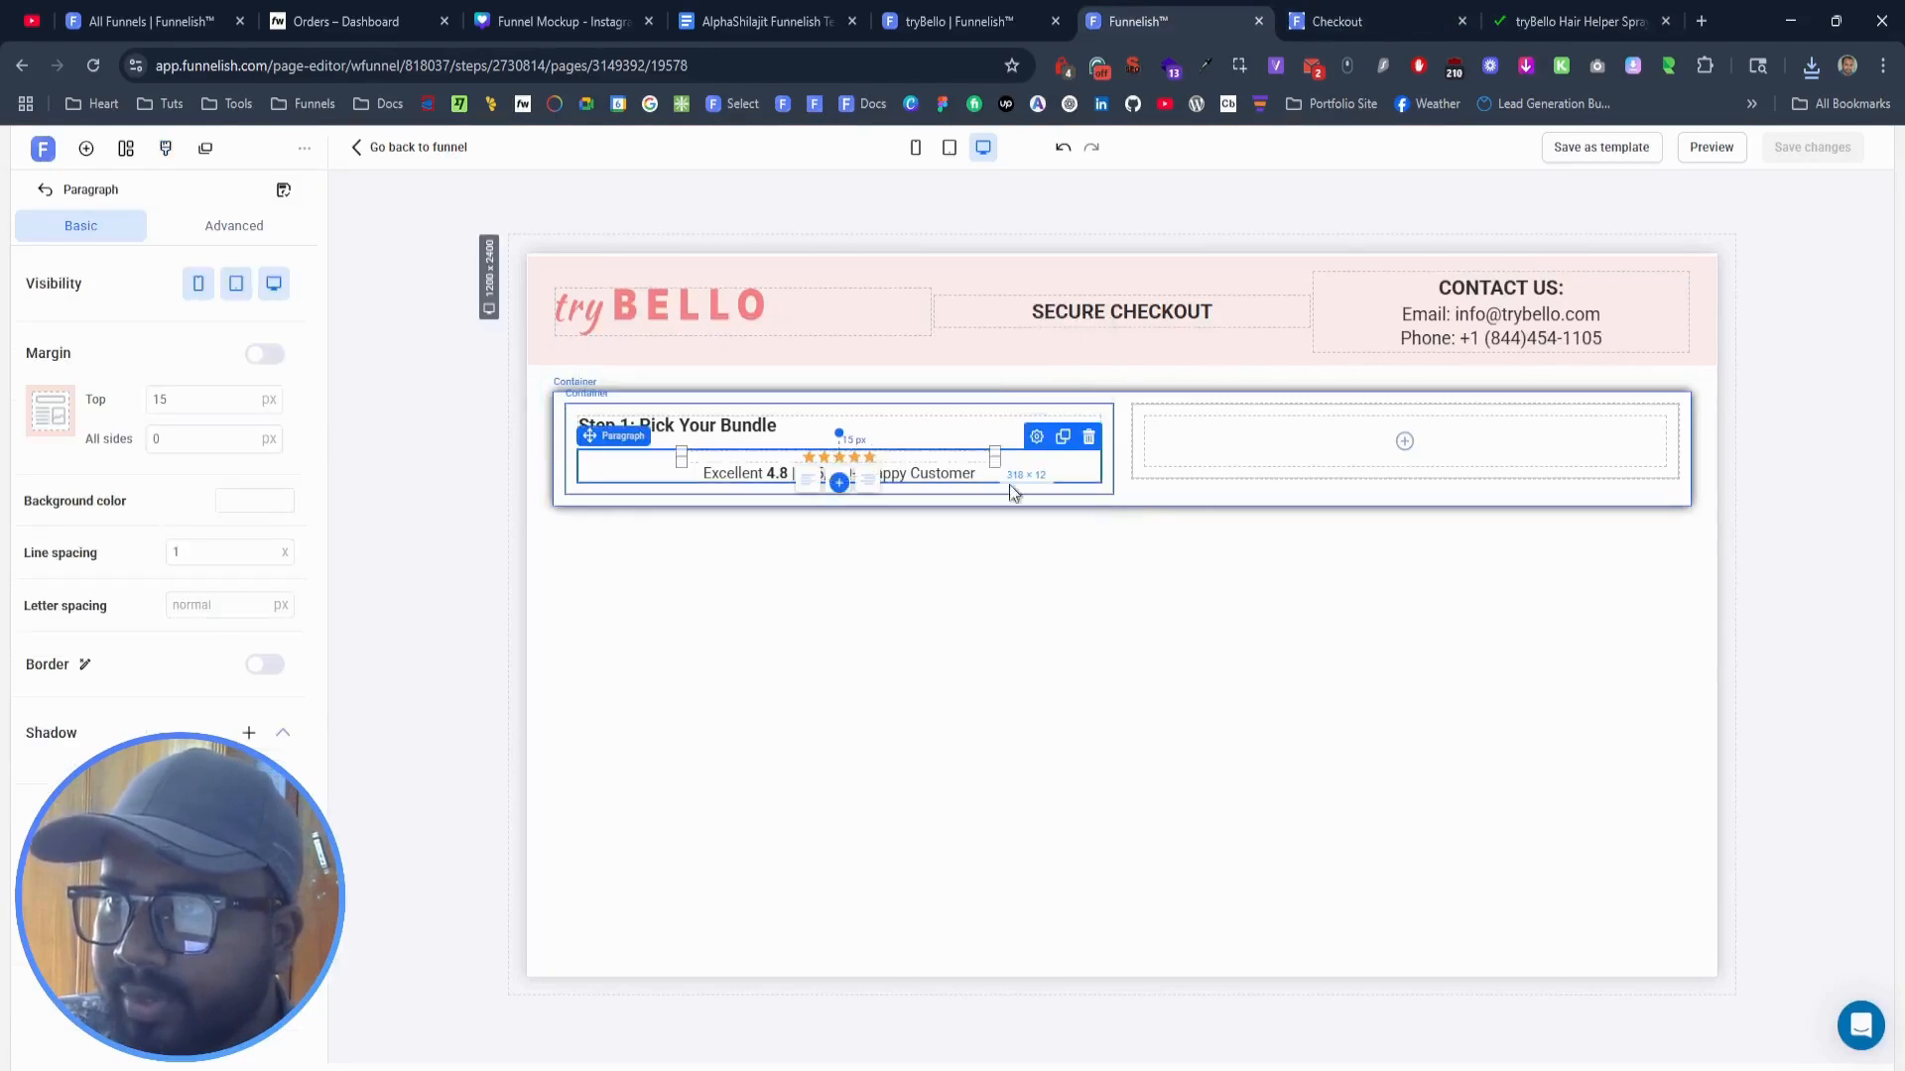
left_click_drag(993, 463, 993, 464)
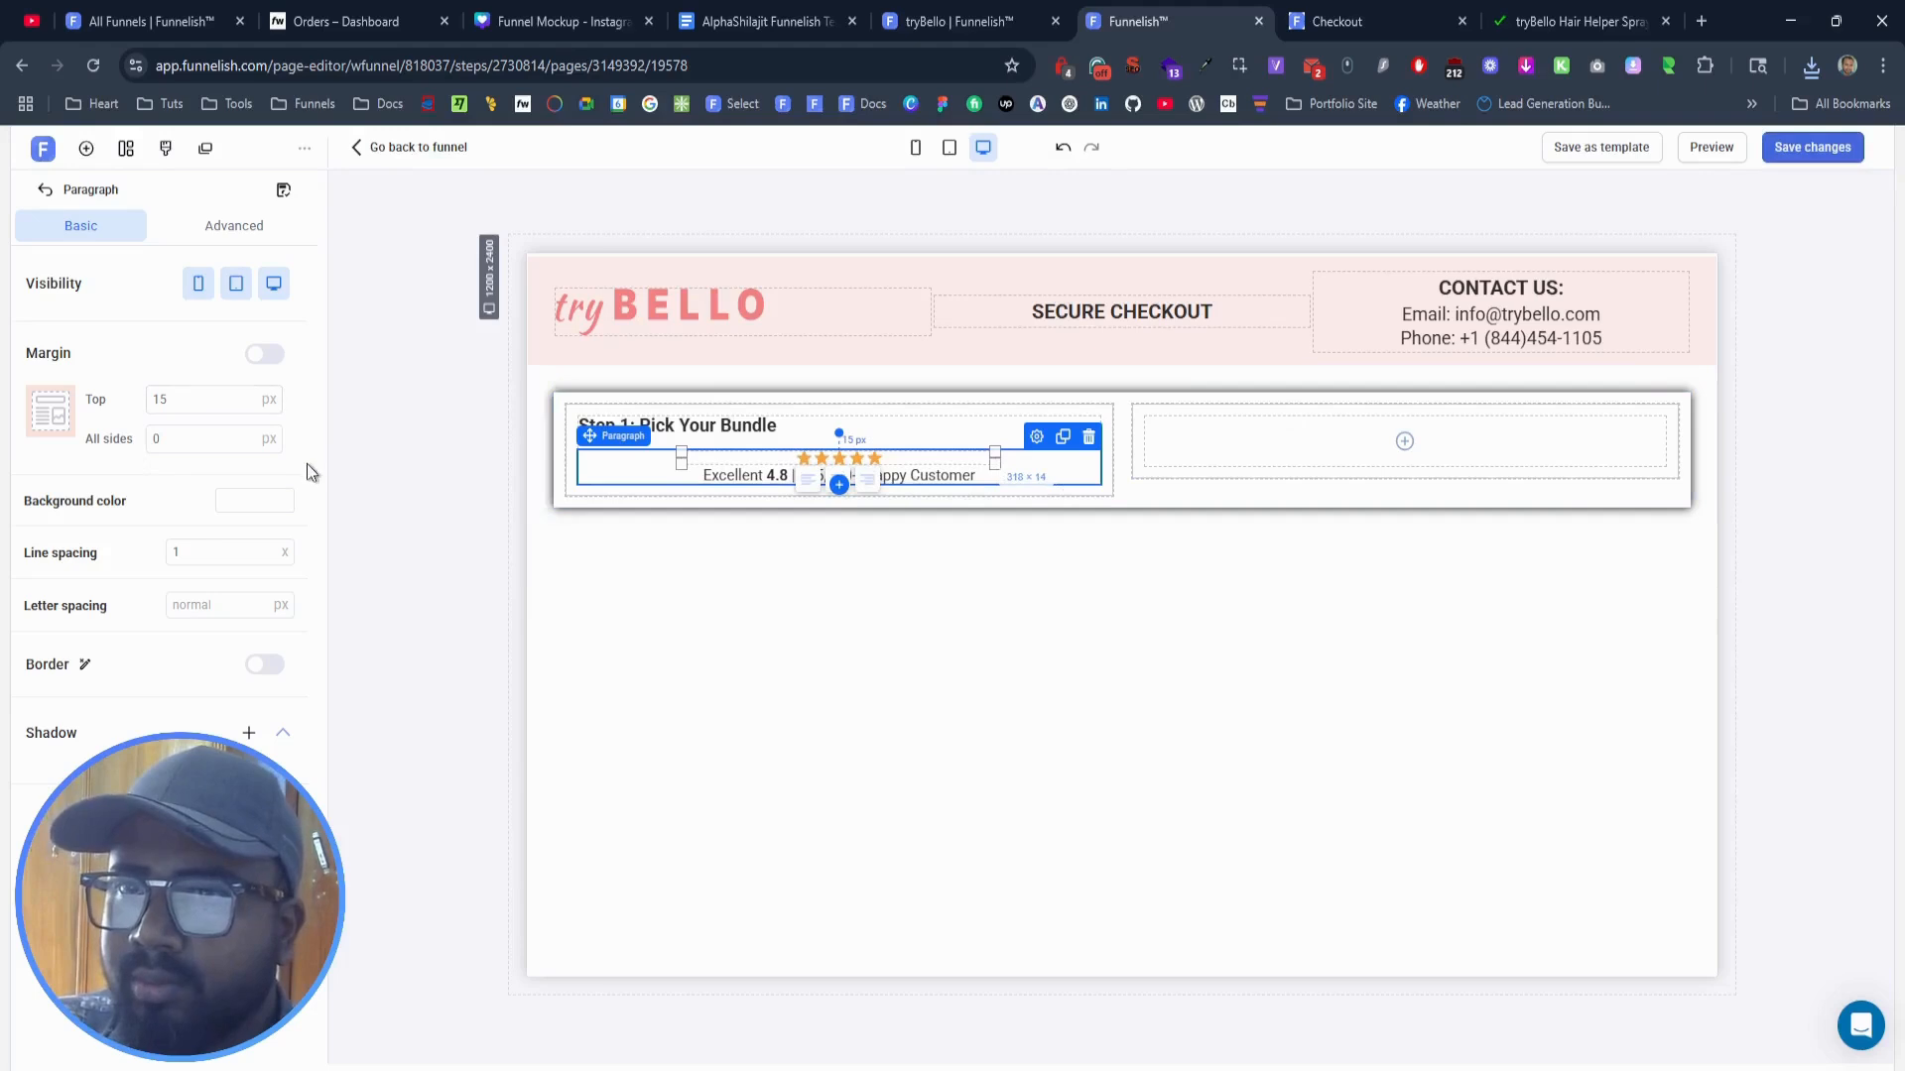
left_click(402, 599)
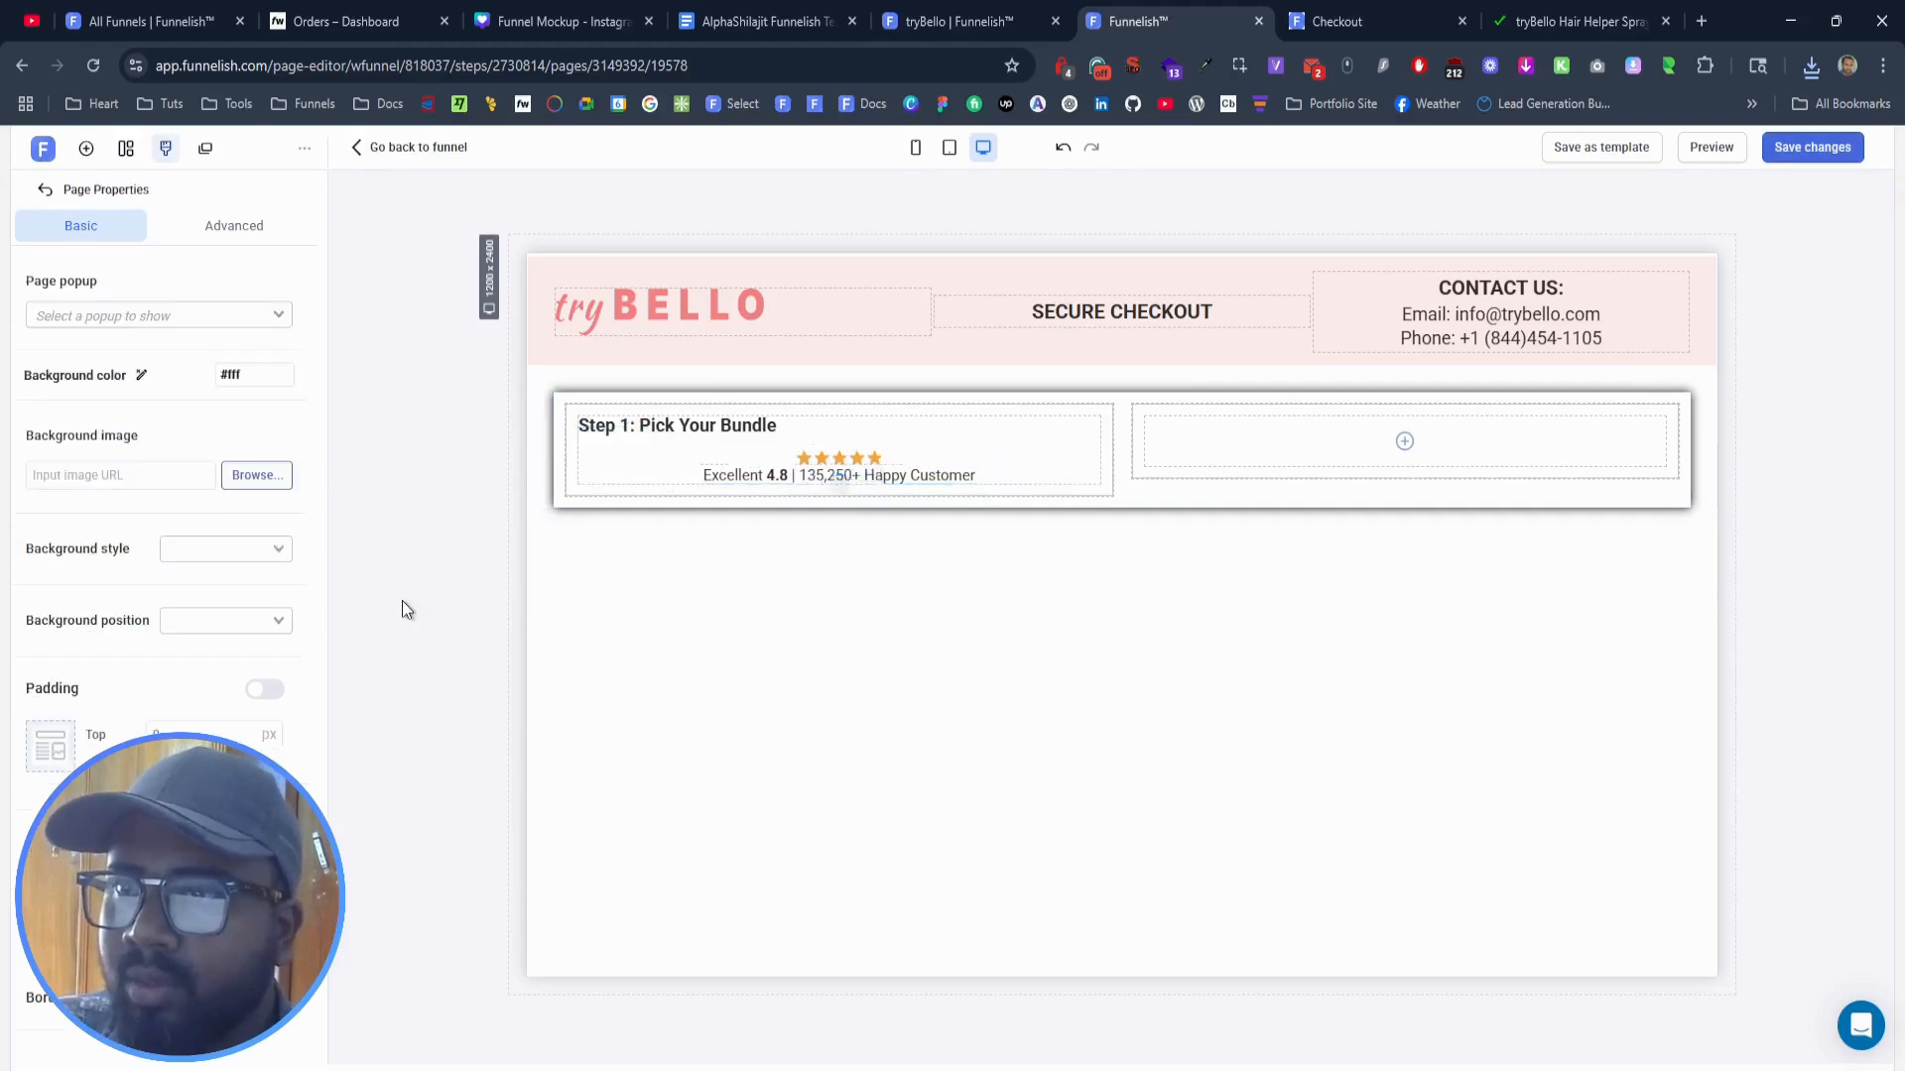
Step: Add the CSS class flexCenter to the rating paragraph and save the page
left_click(624, 467)
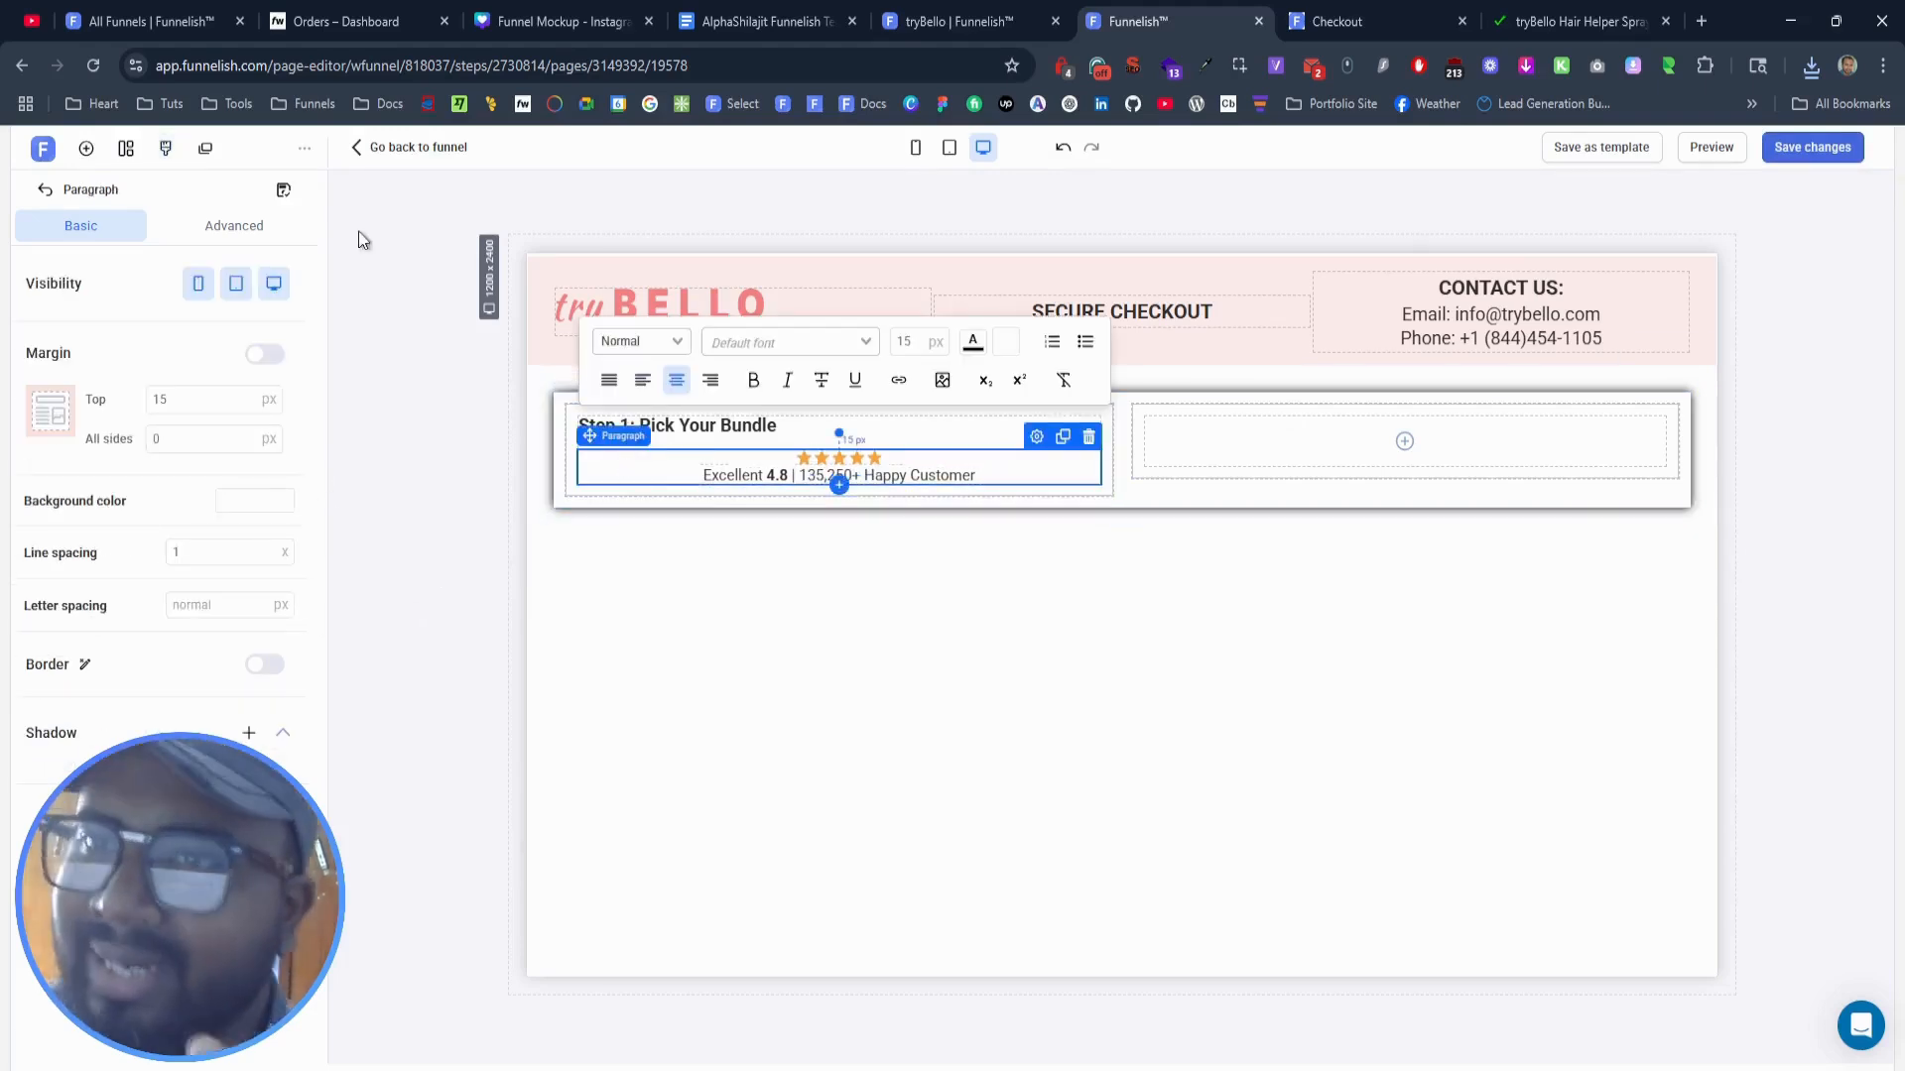
left_click(238, 225)
left_click(130, 433)
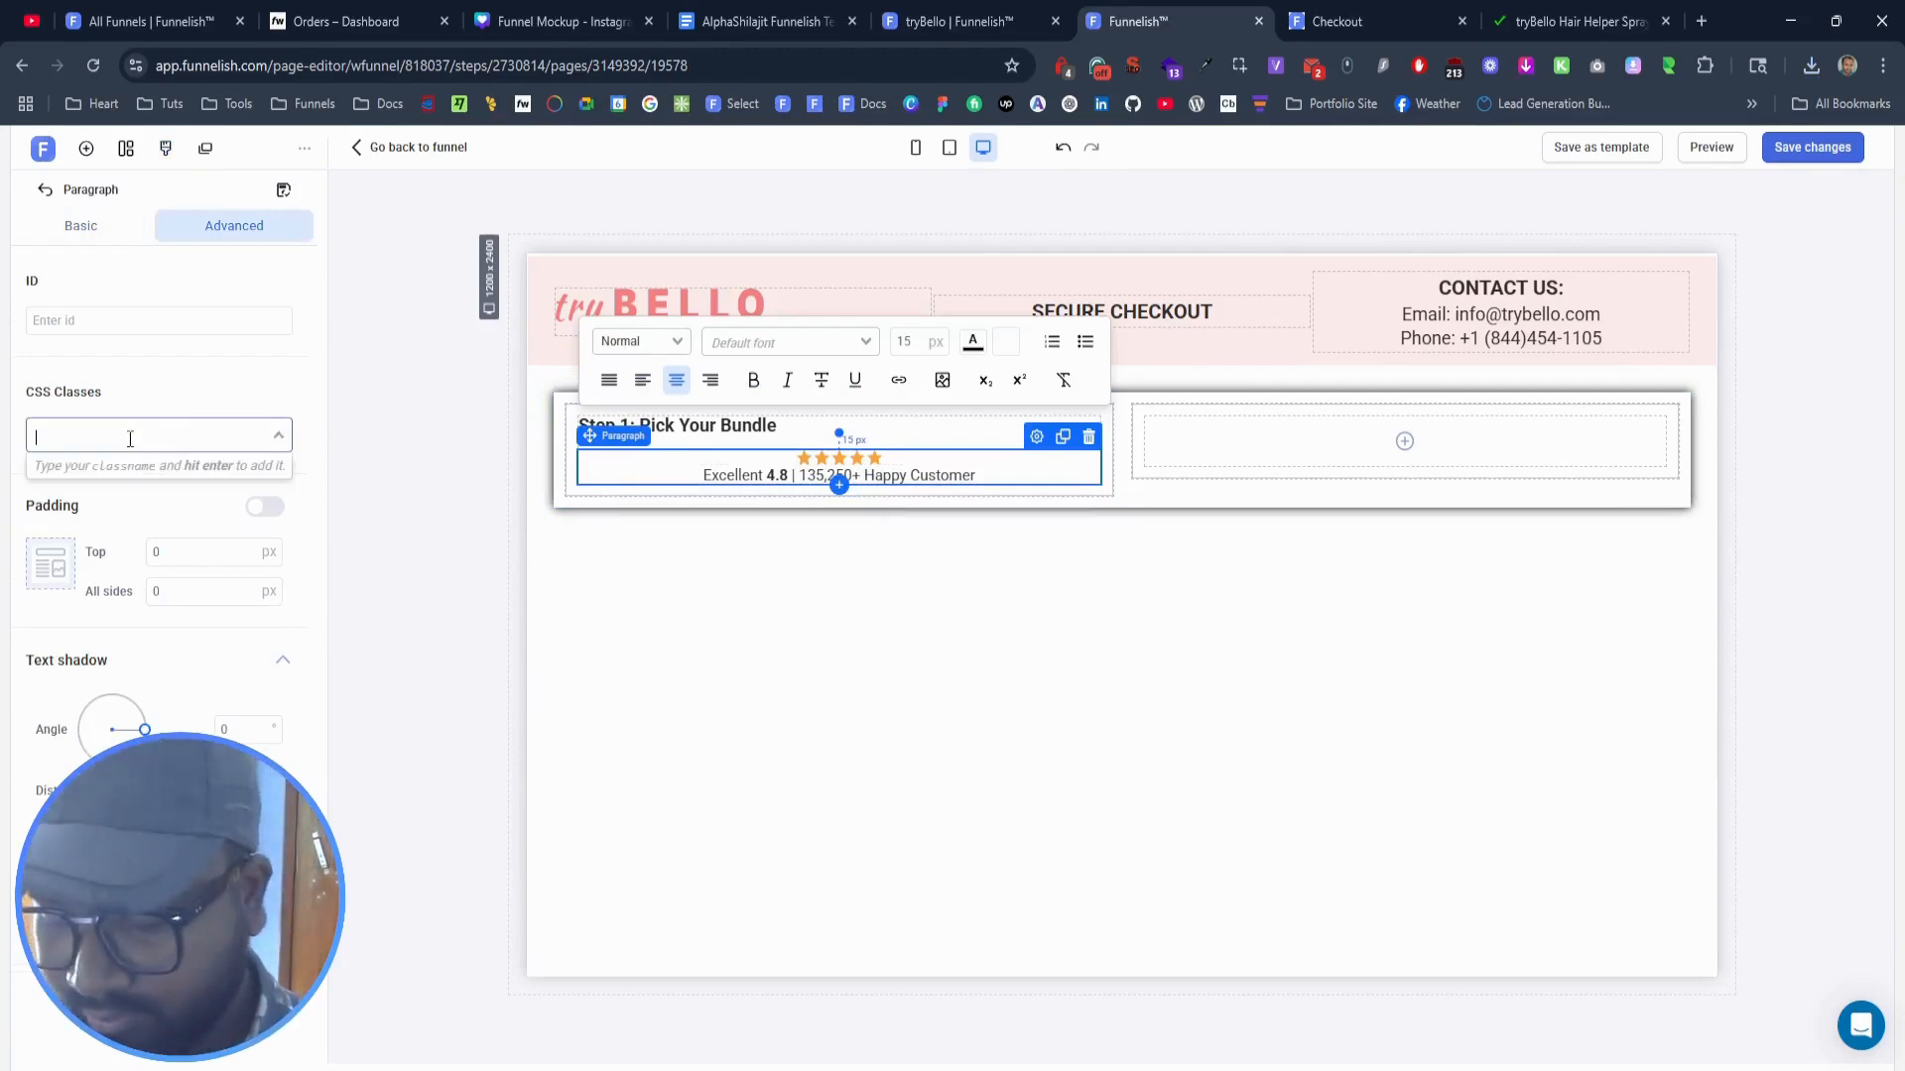
type("flexCenter")
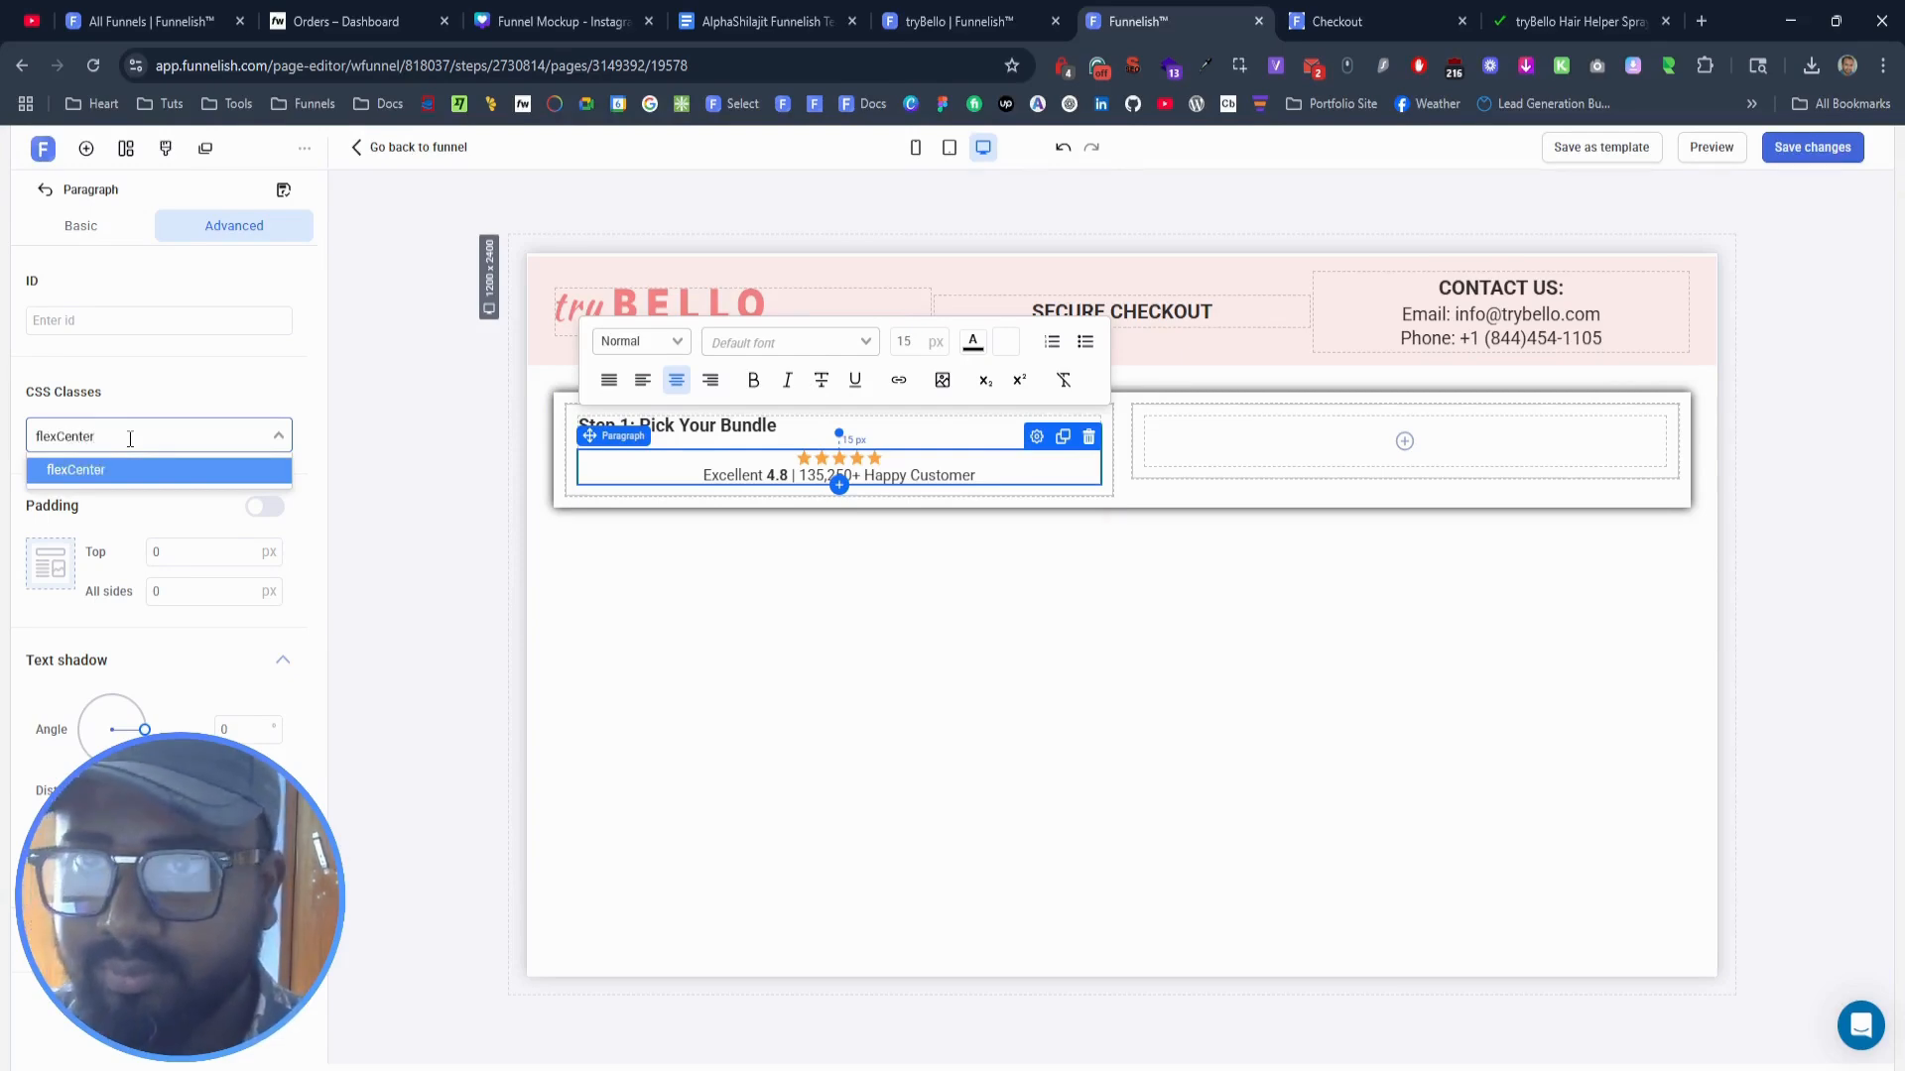
double_click(130, 440)
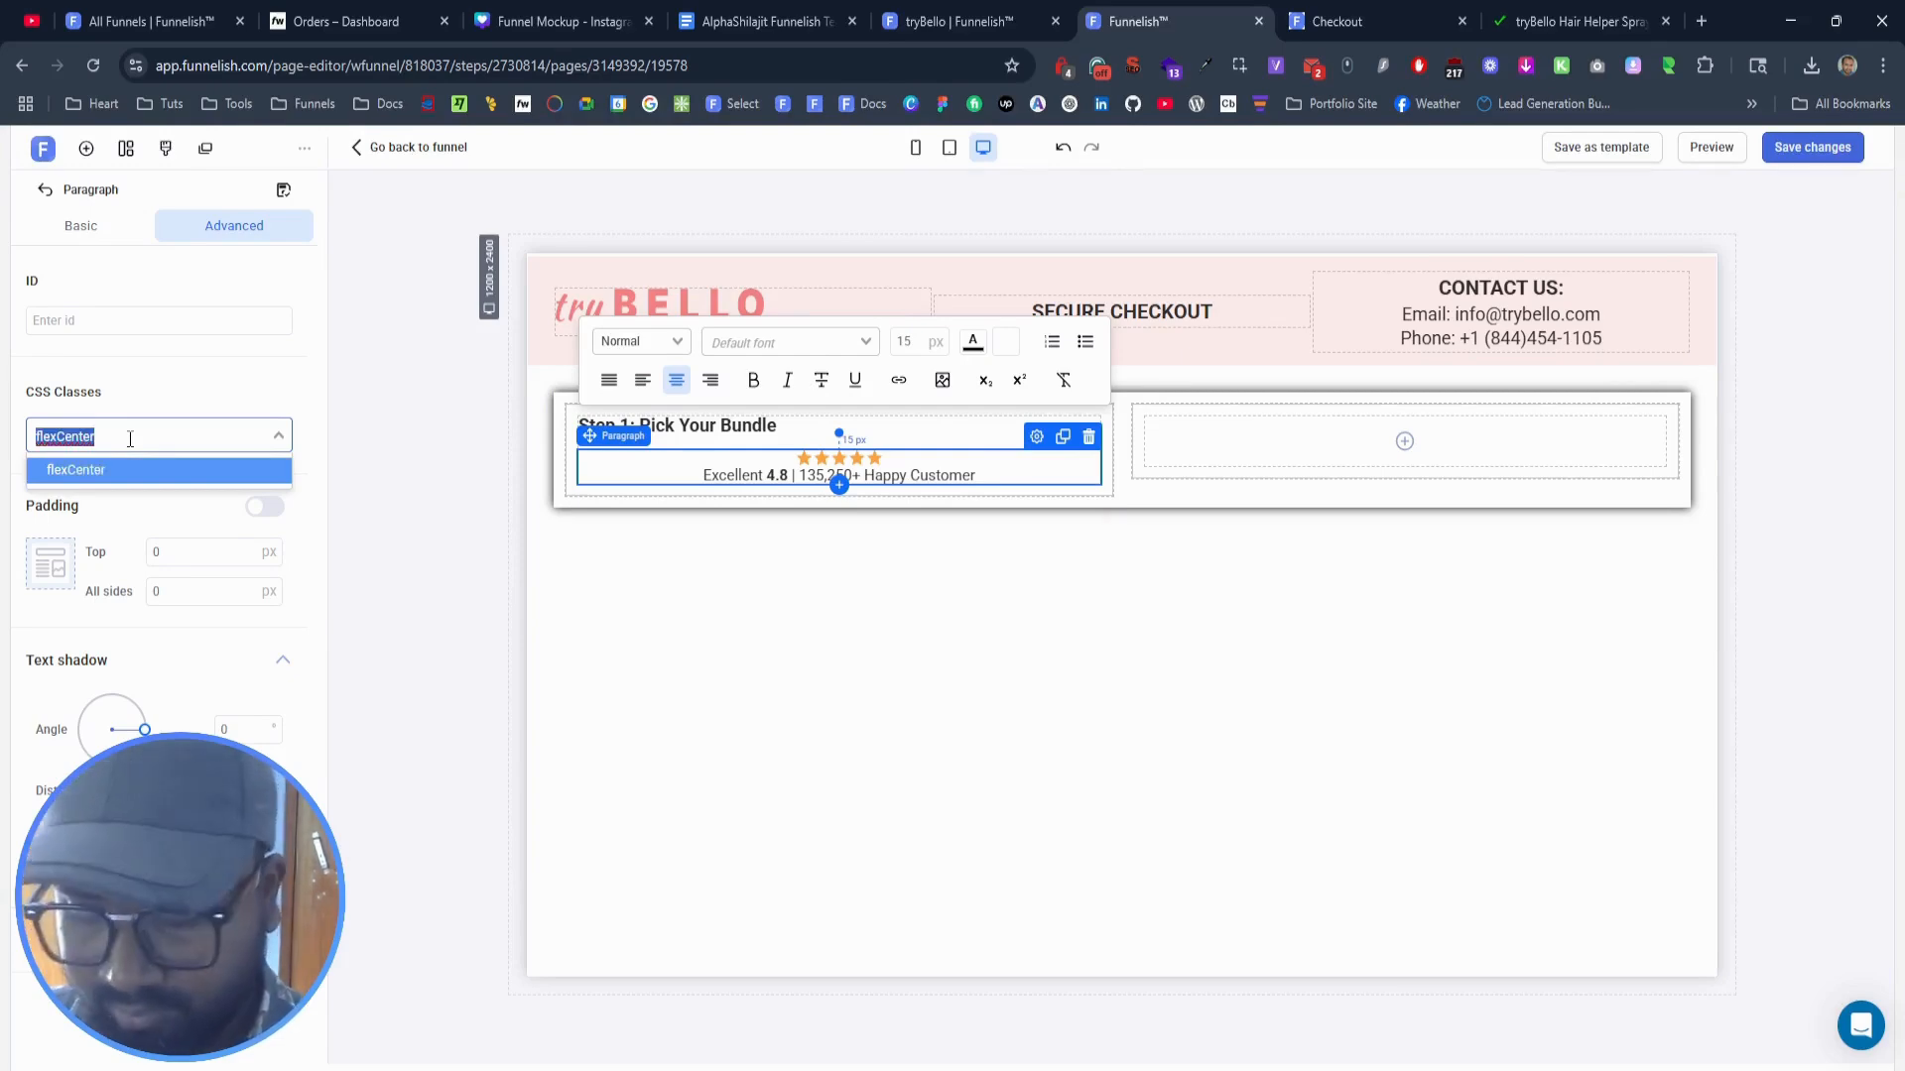
key("Return")
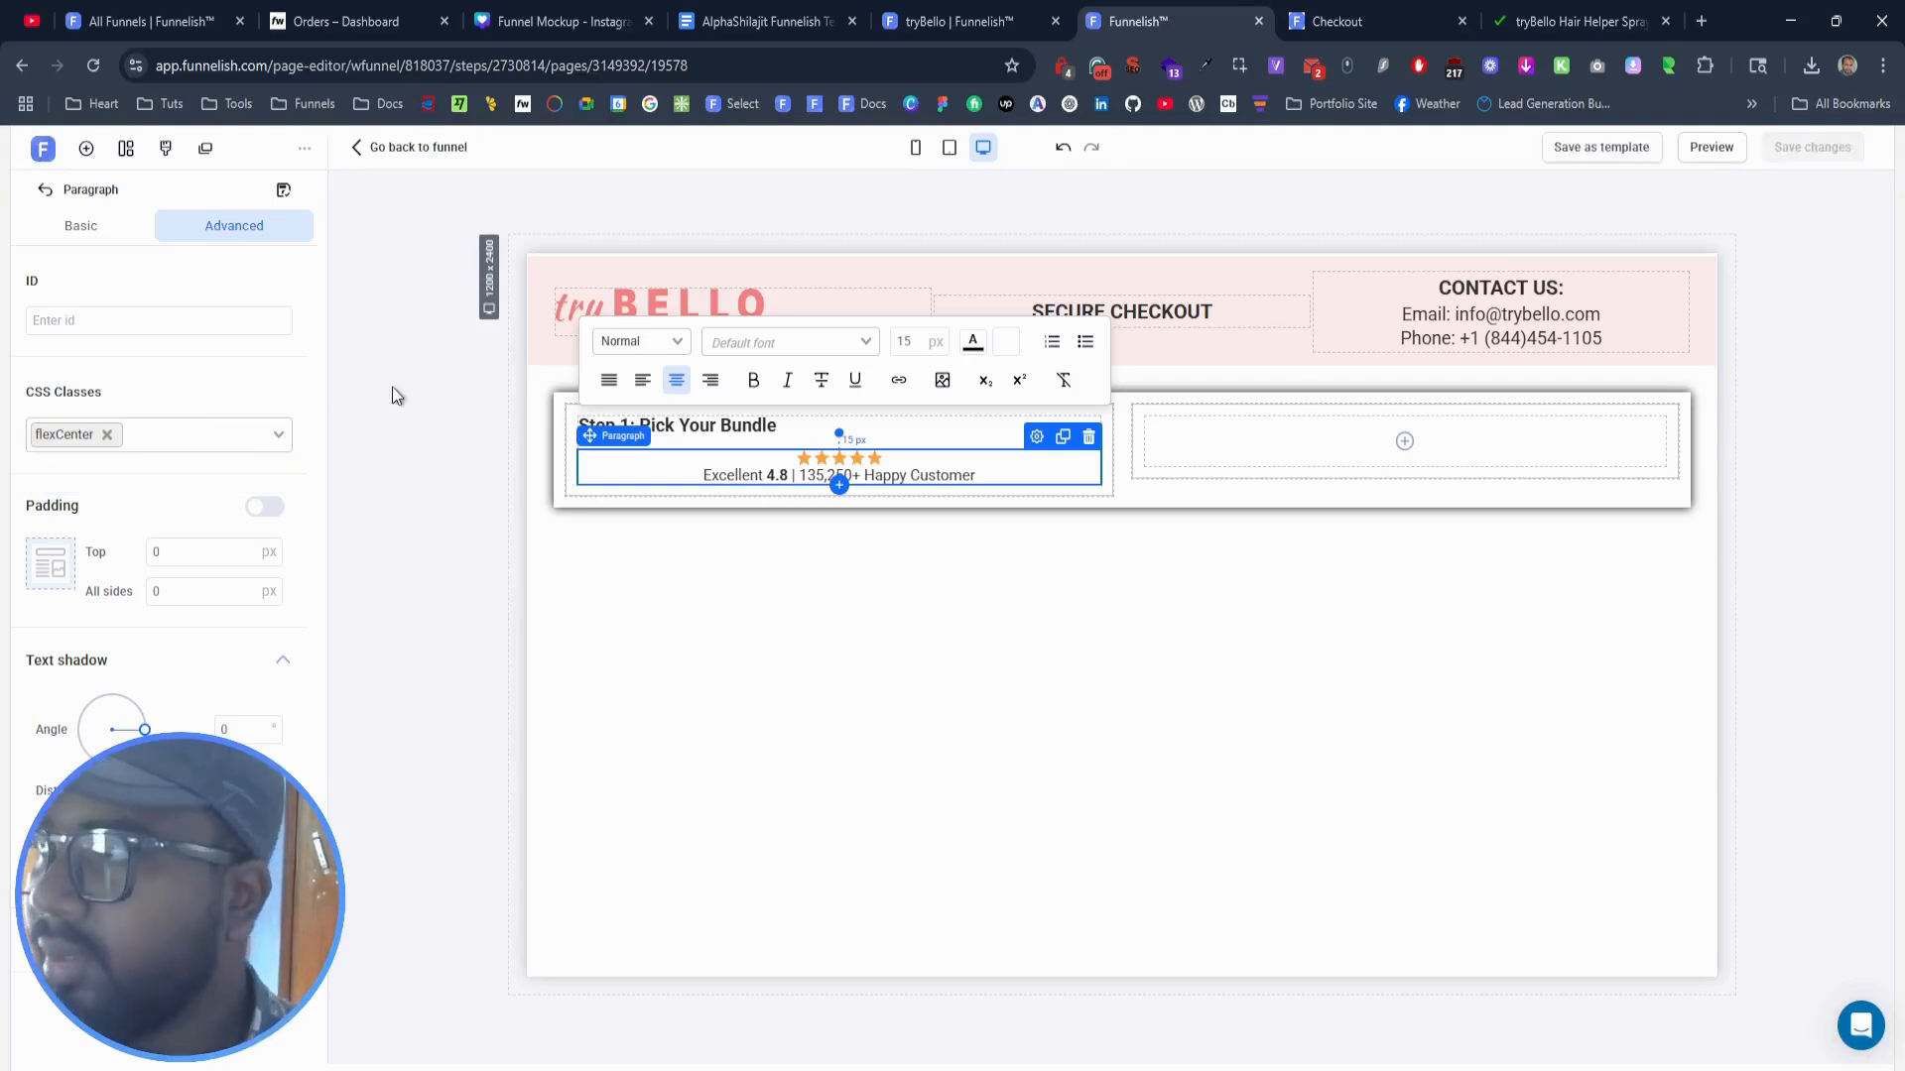
Step: Compare the reloaded preview with the reference and inspect the rating paragraph's paragraph-inner element in the developer tools
left_click(1327, 8)
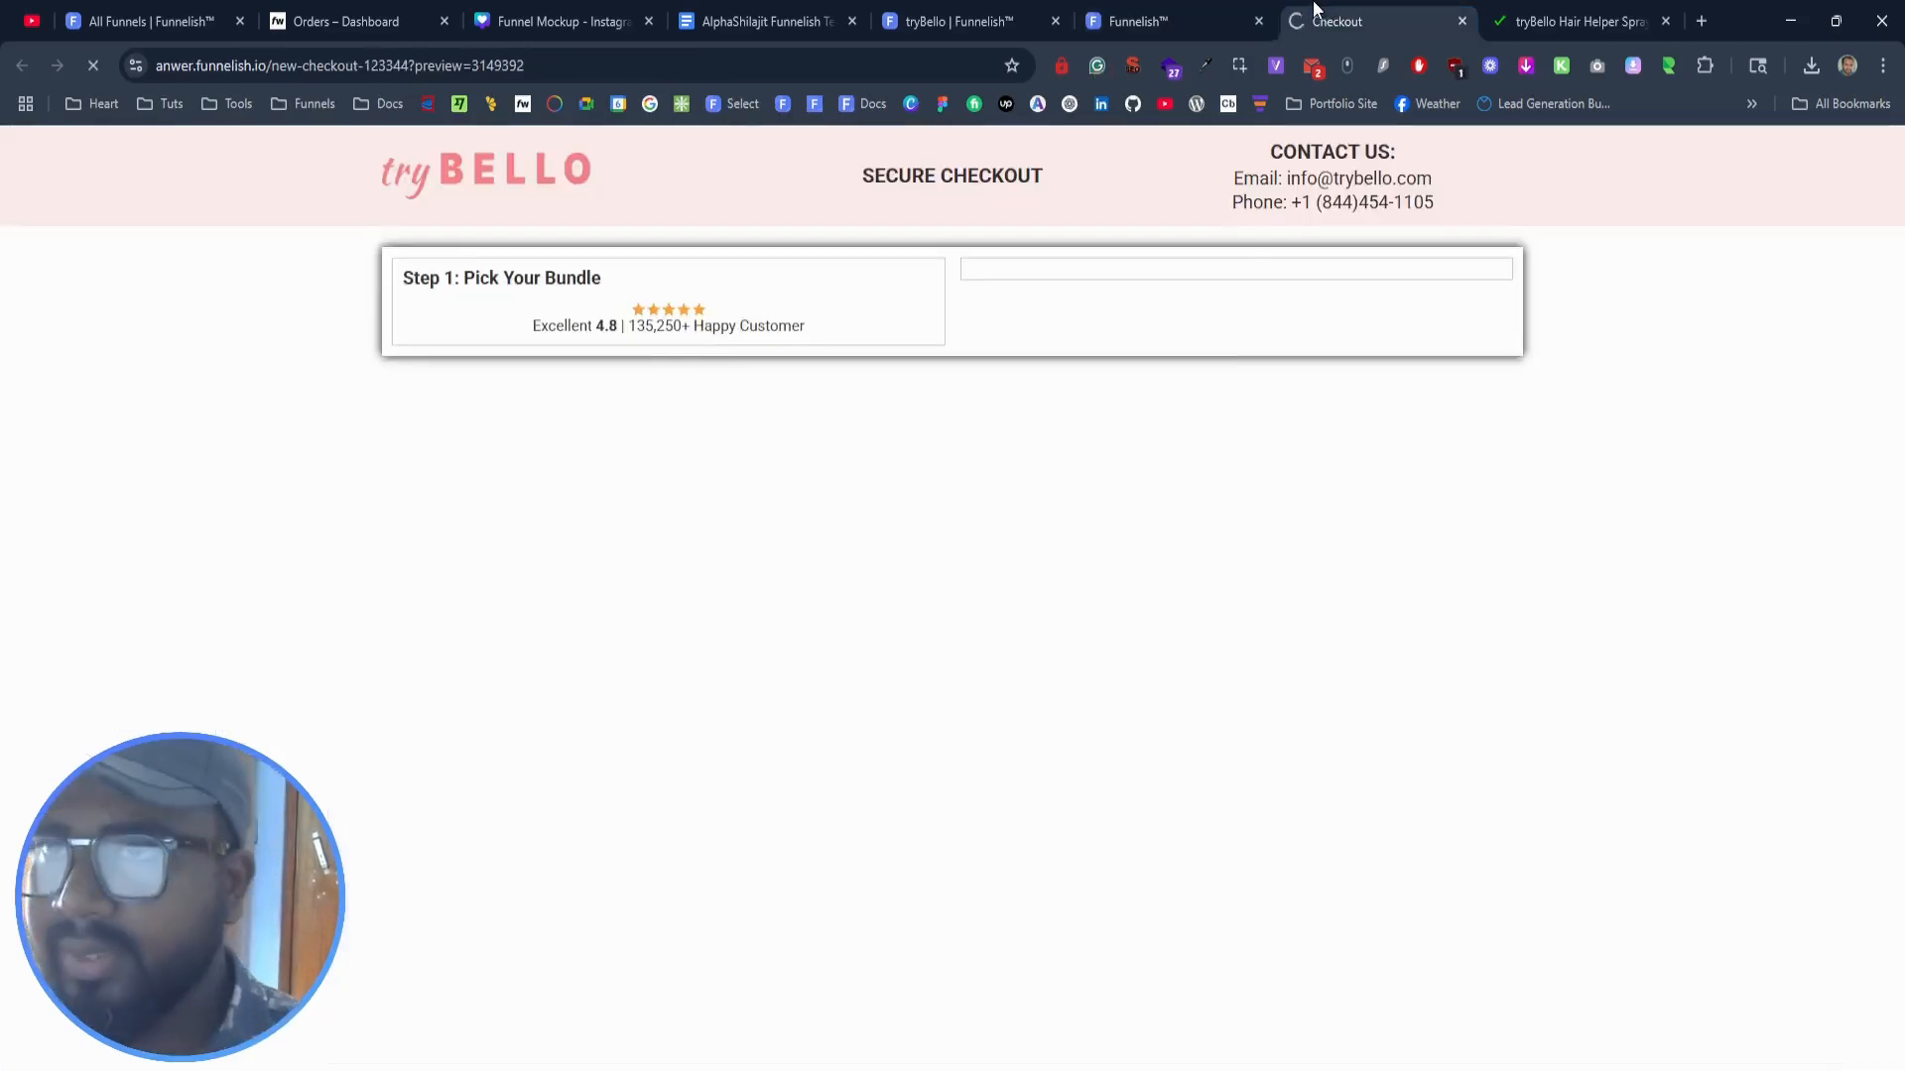
left_click(1584, 9)
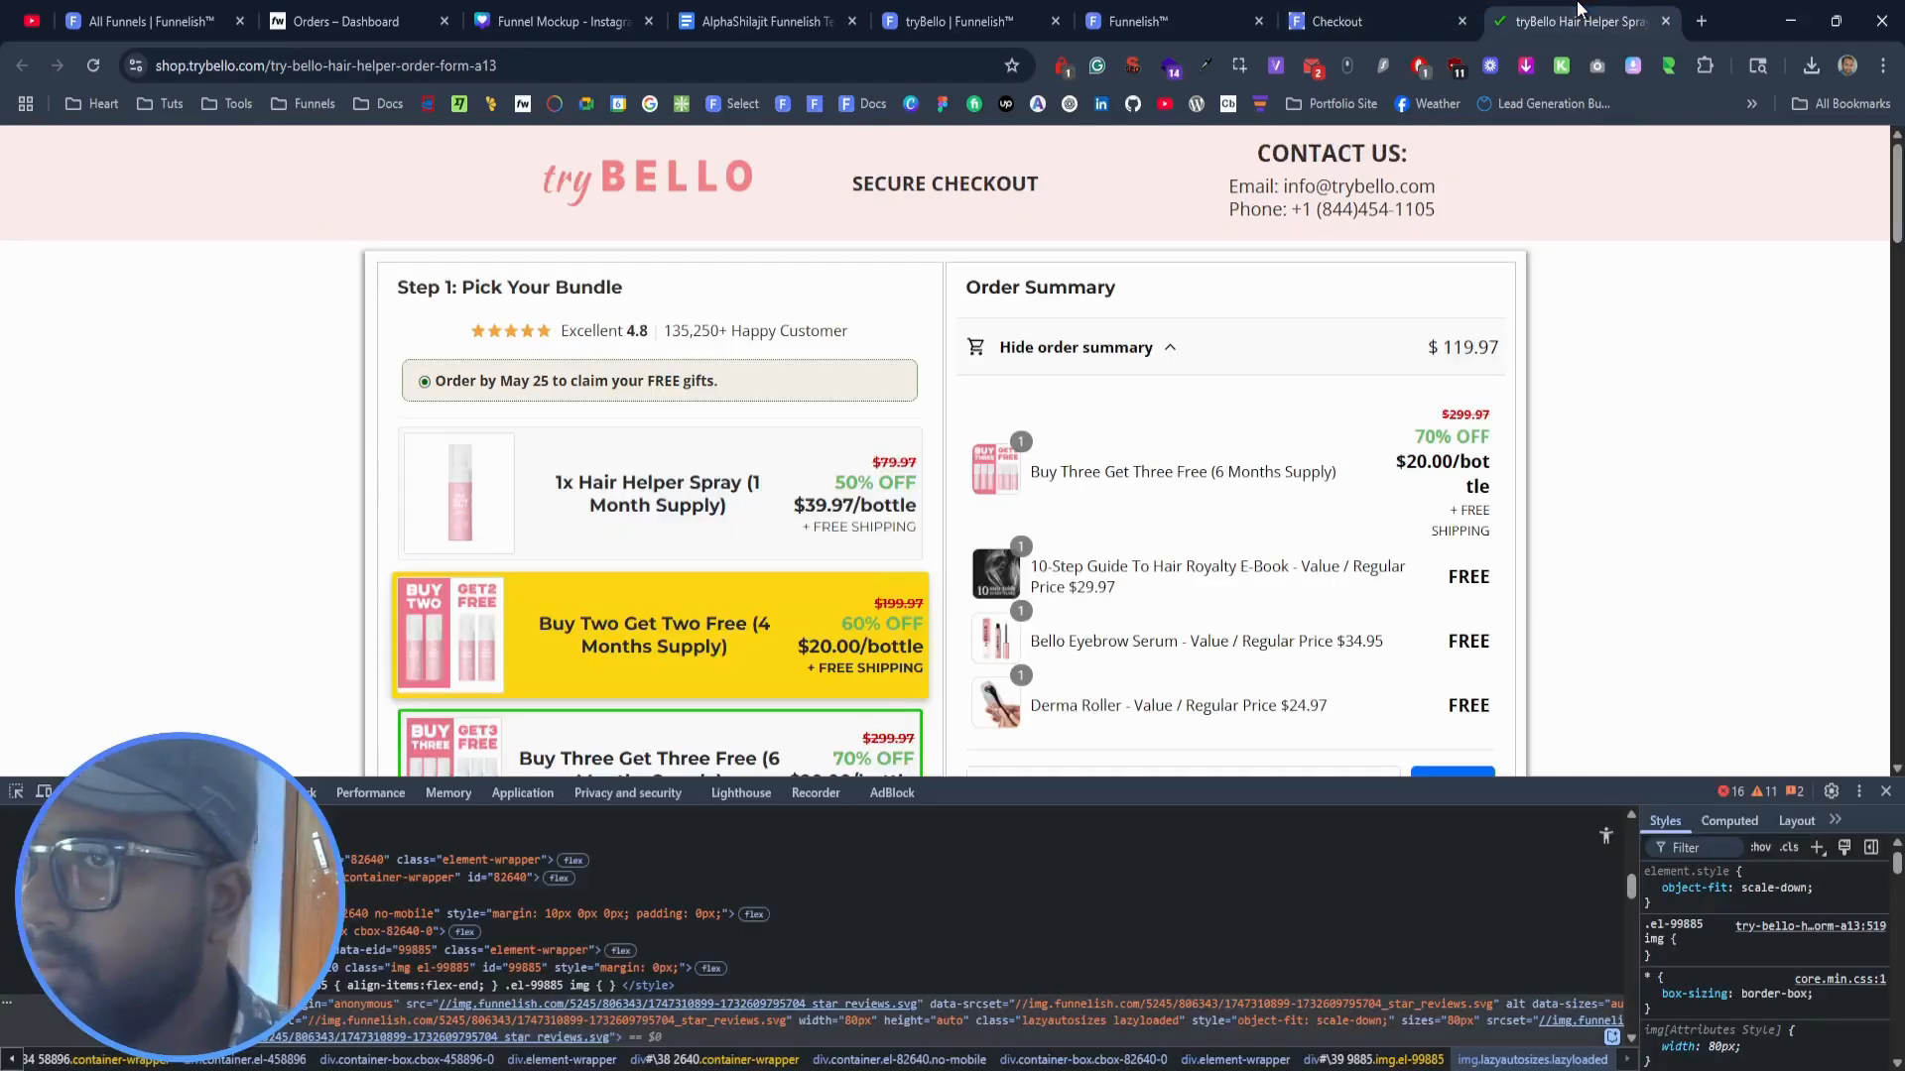
left_click(1374, 21)
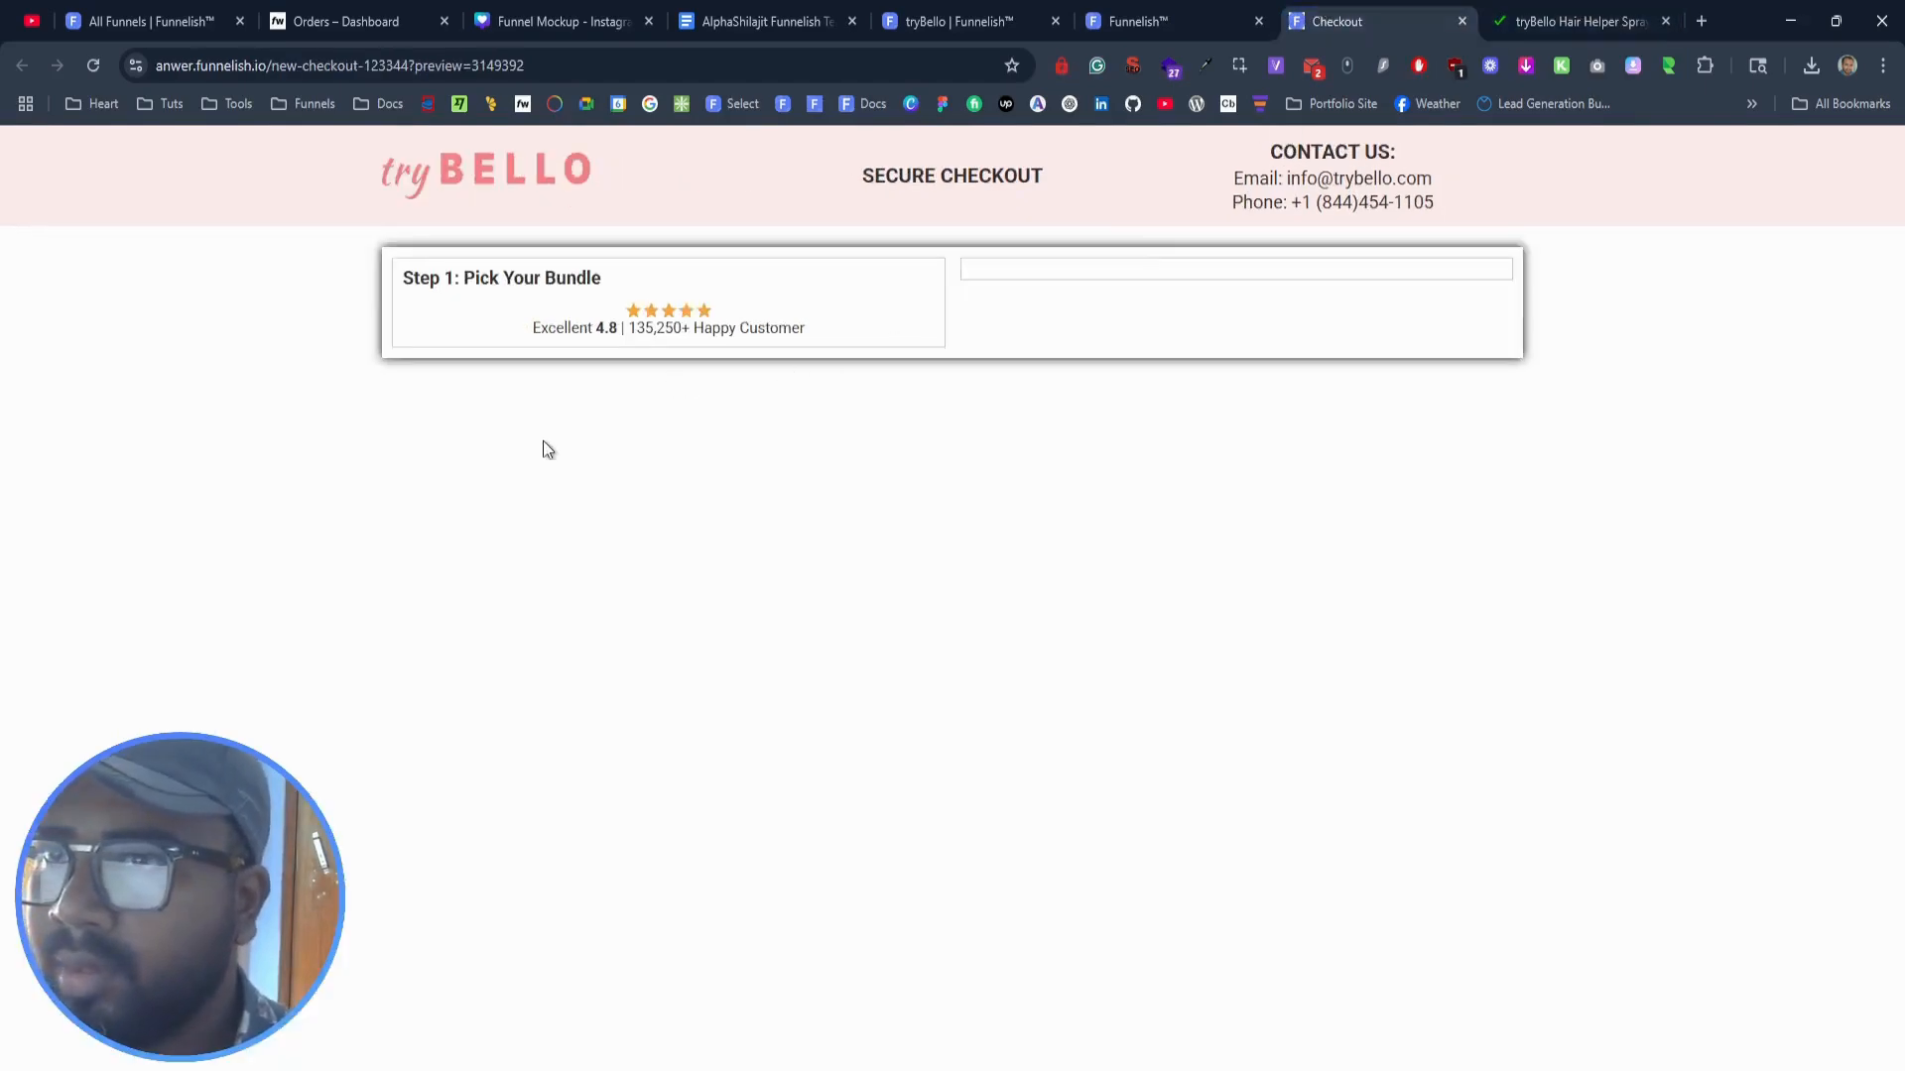
left_click(625, 1038)
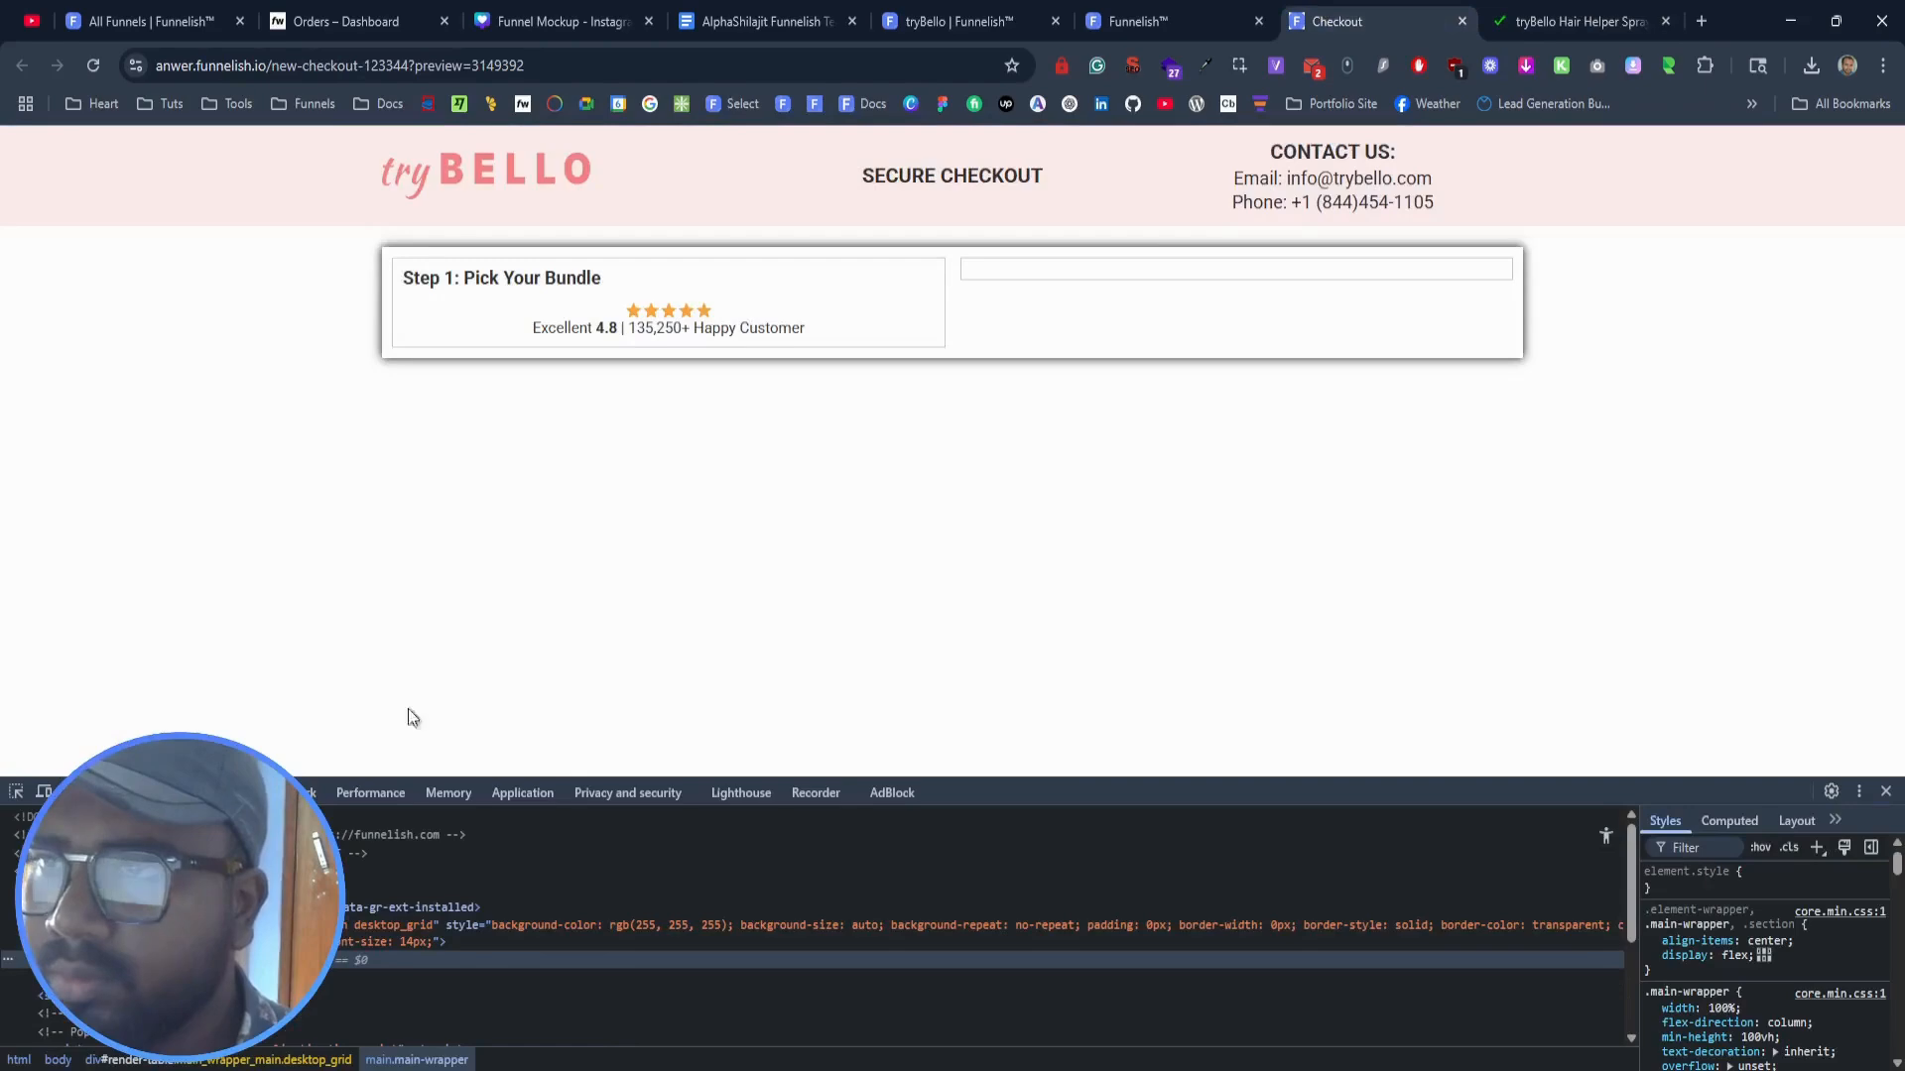
left_click(17, 792)
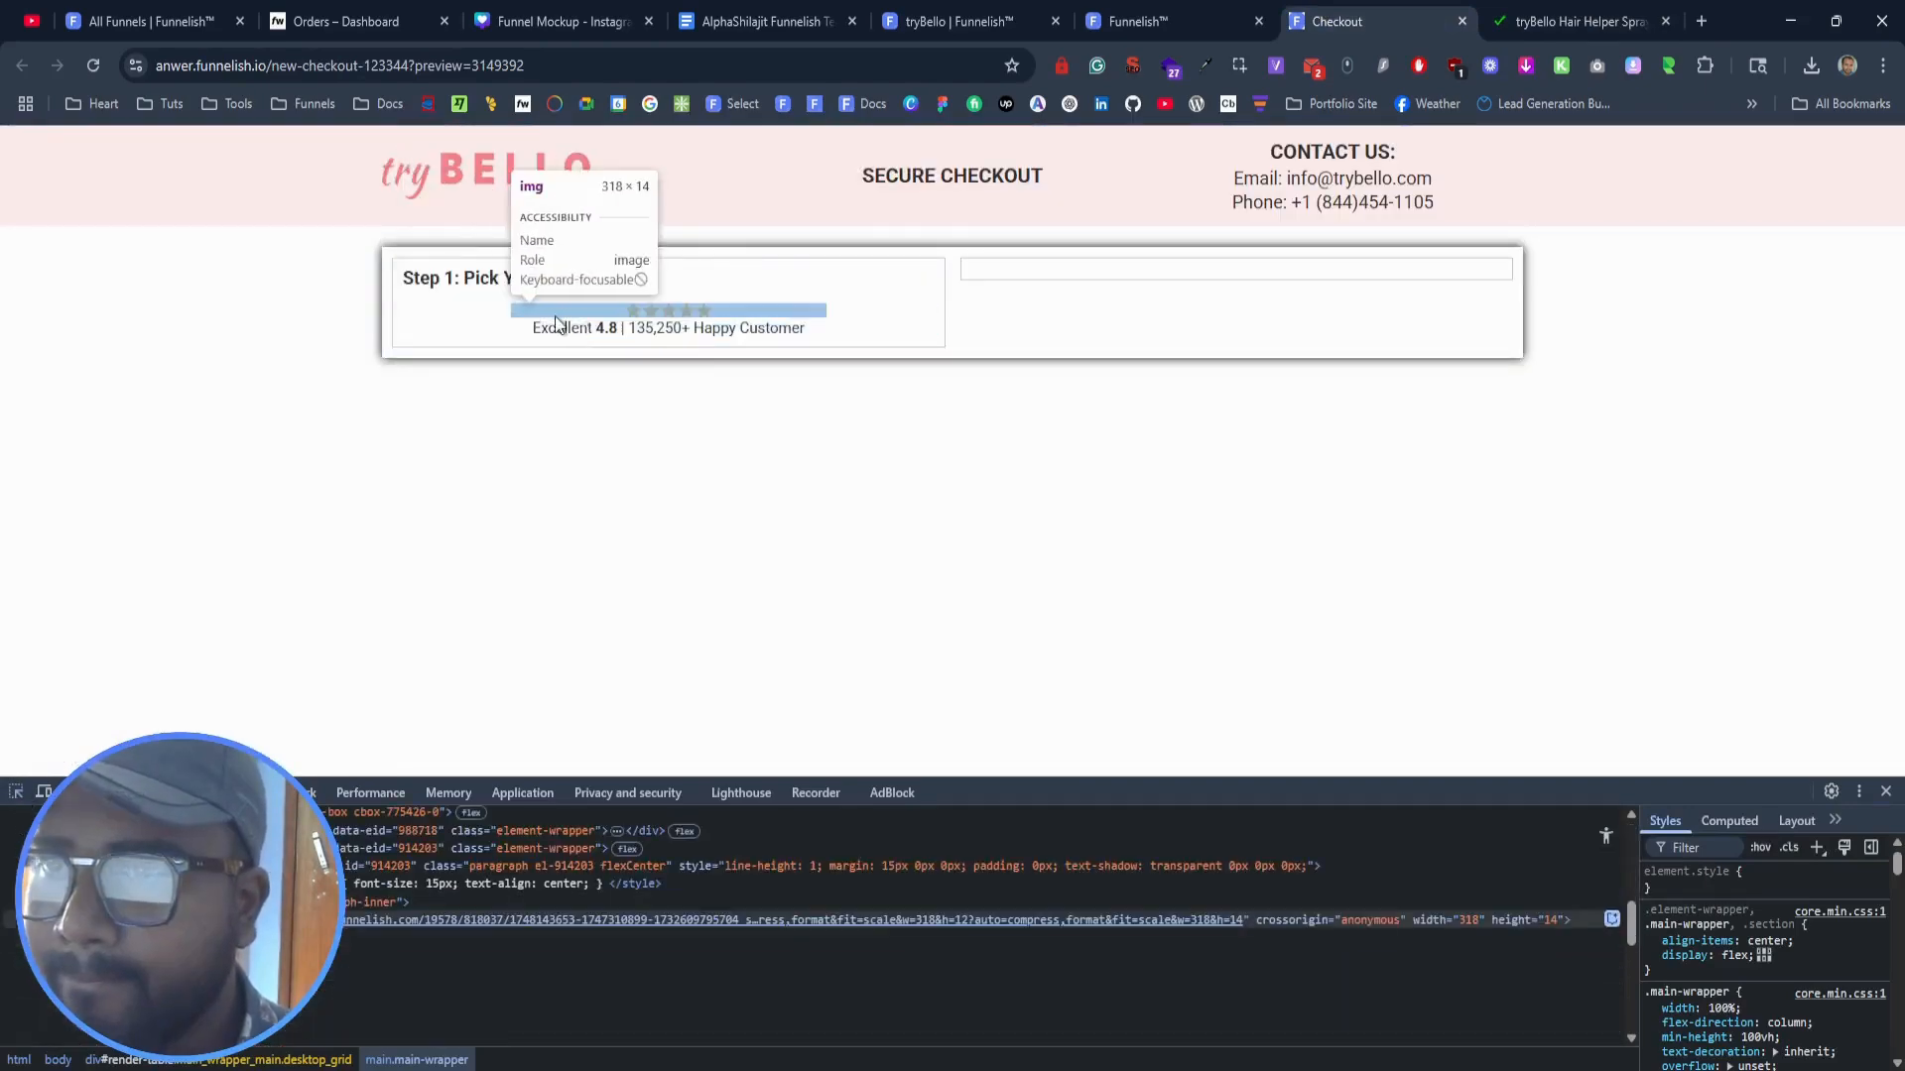
left_click(449, 316)
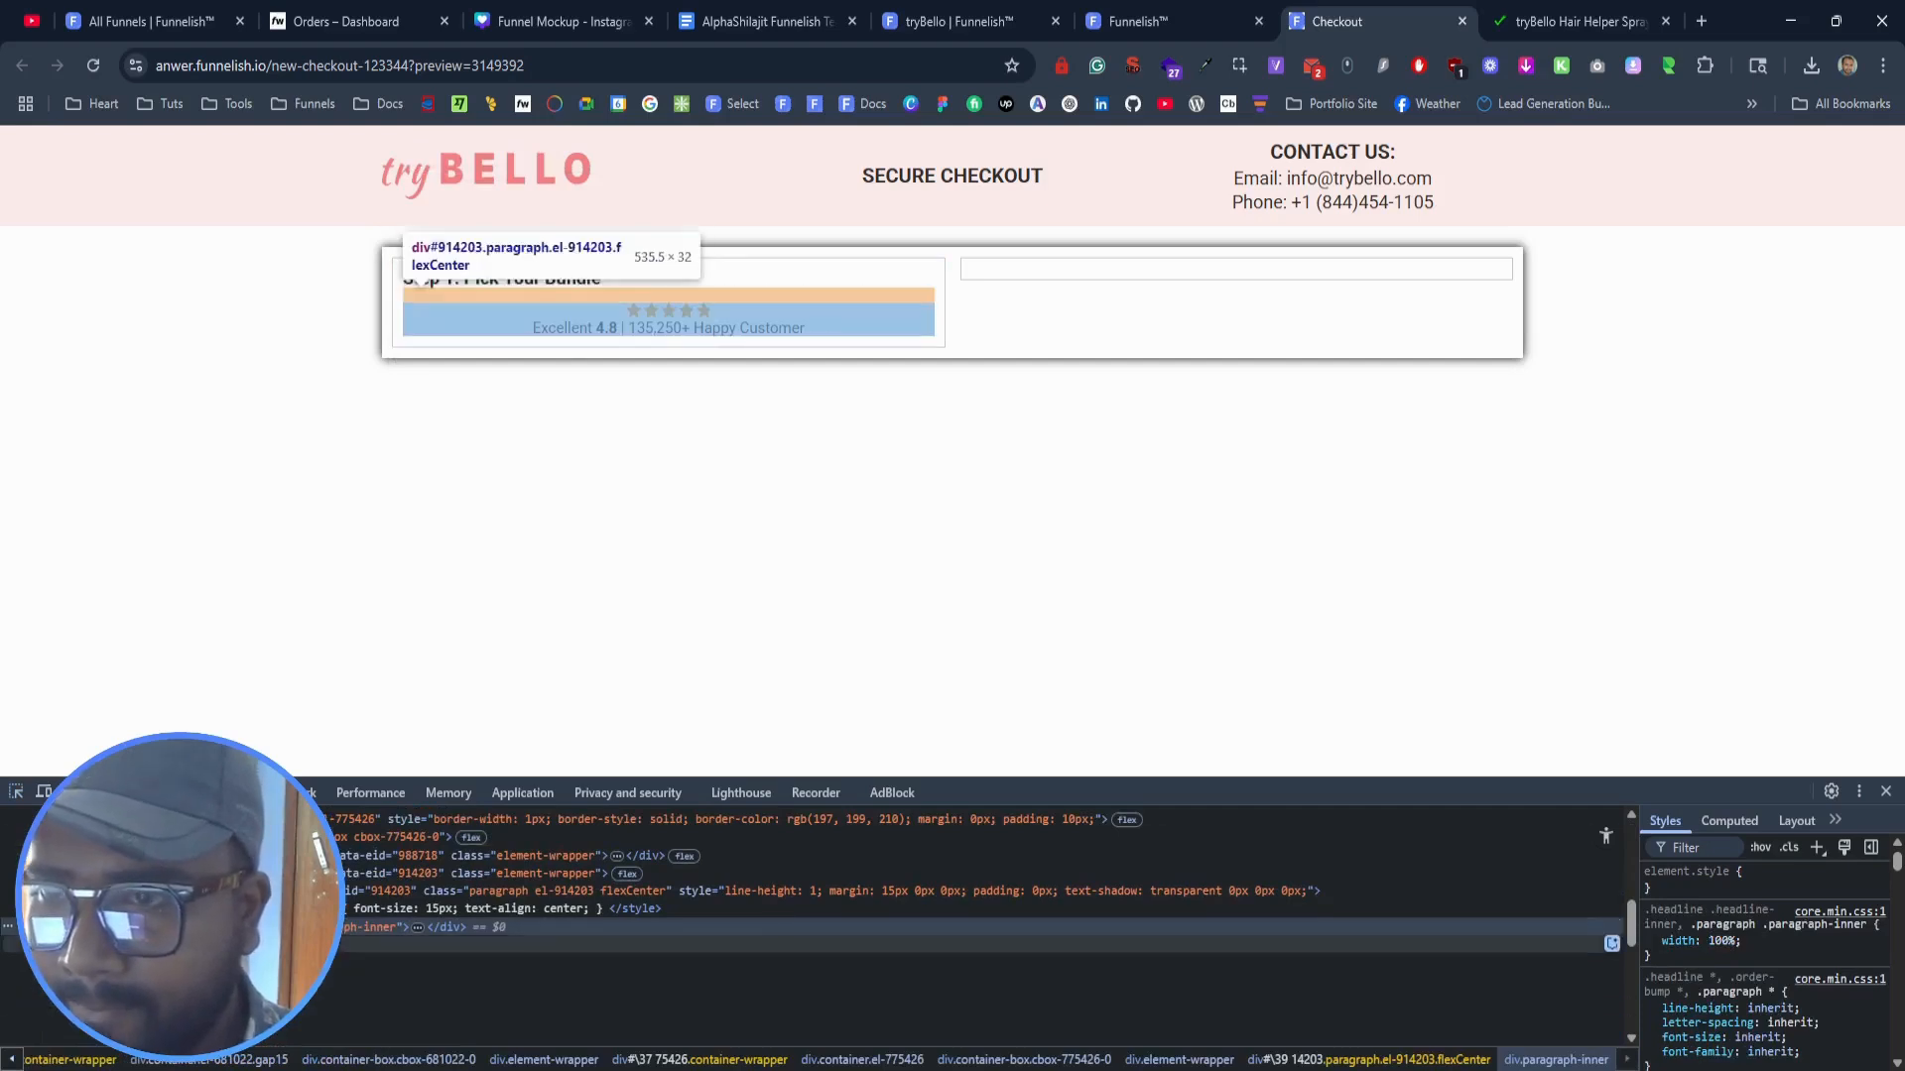
left_click(212, 927)
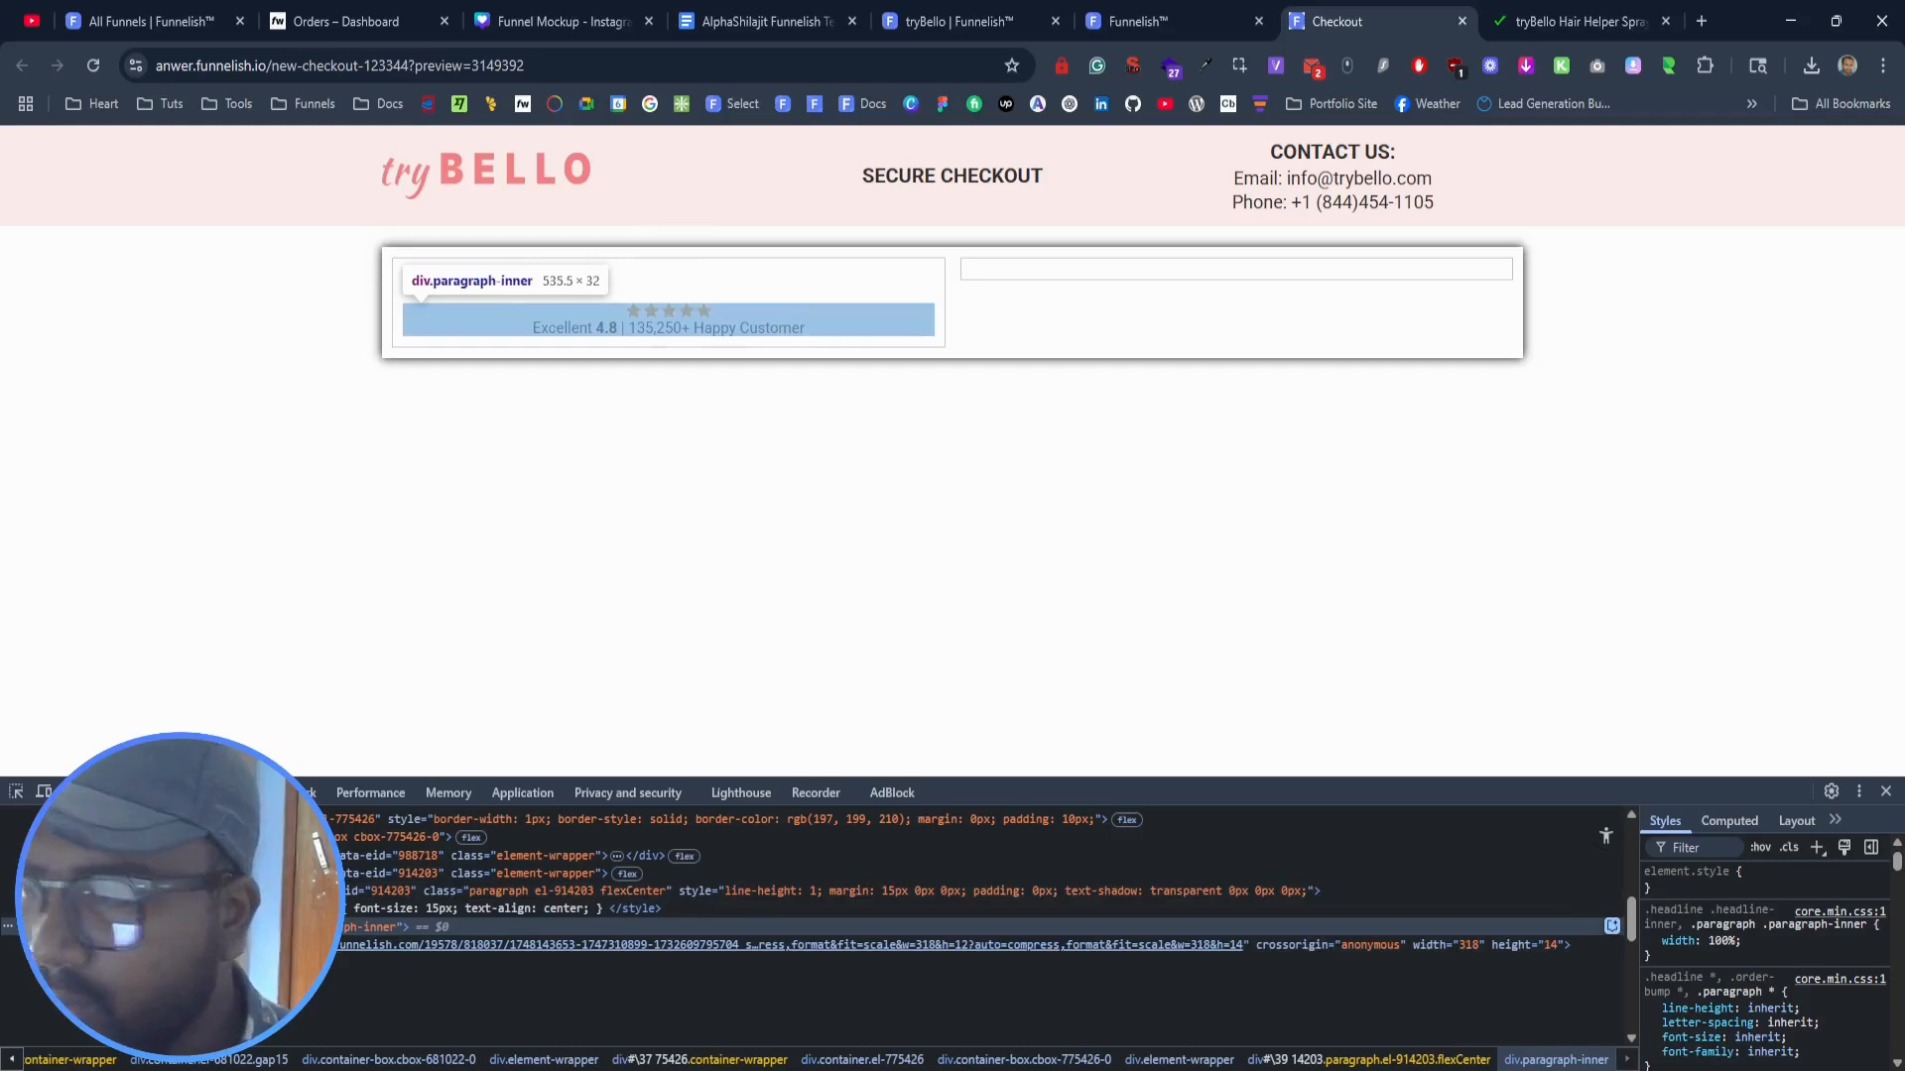
Step: Create a style rule for .flexCenter .paragraph-inner in the preview's inspector and give it display: flex
left_click(1817, 849)
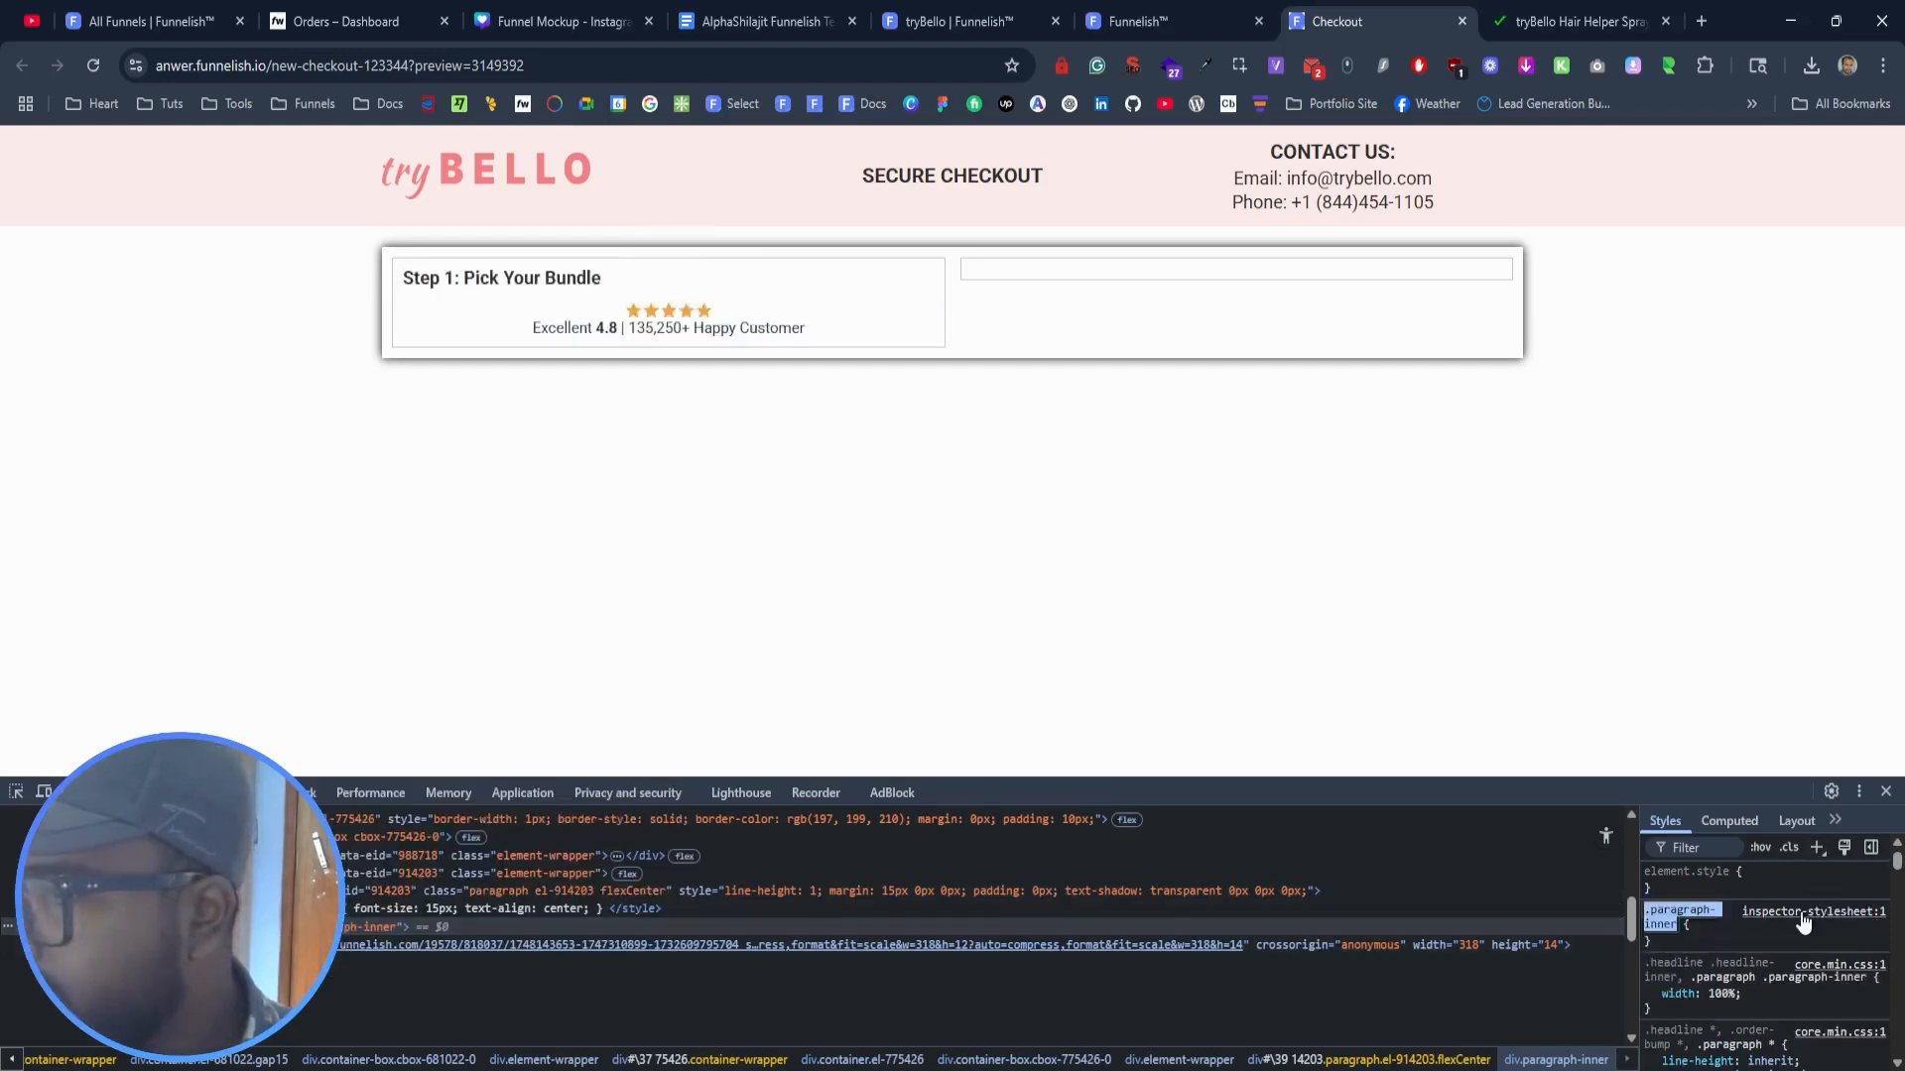
key("Up")
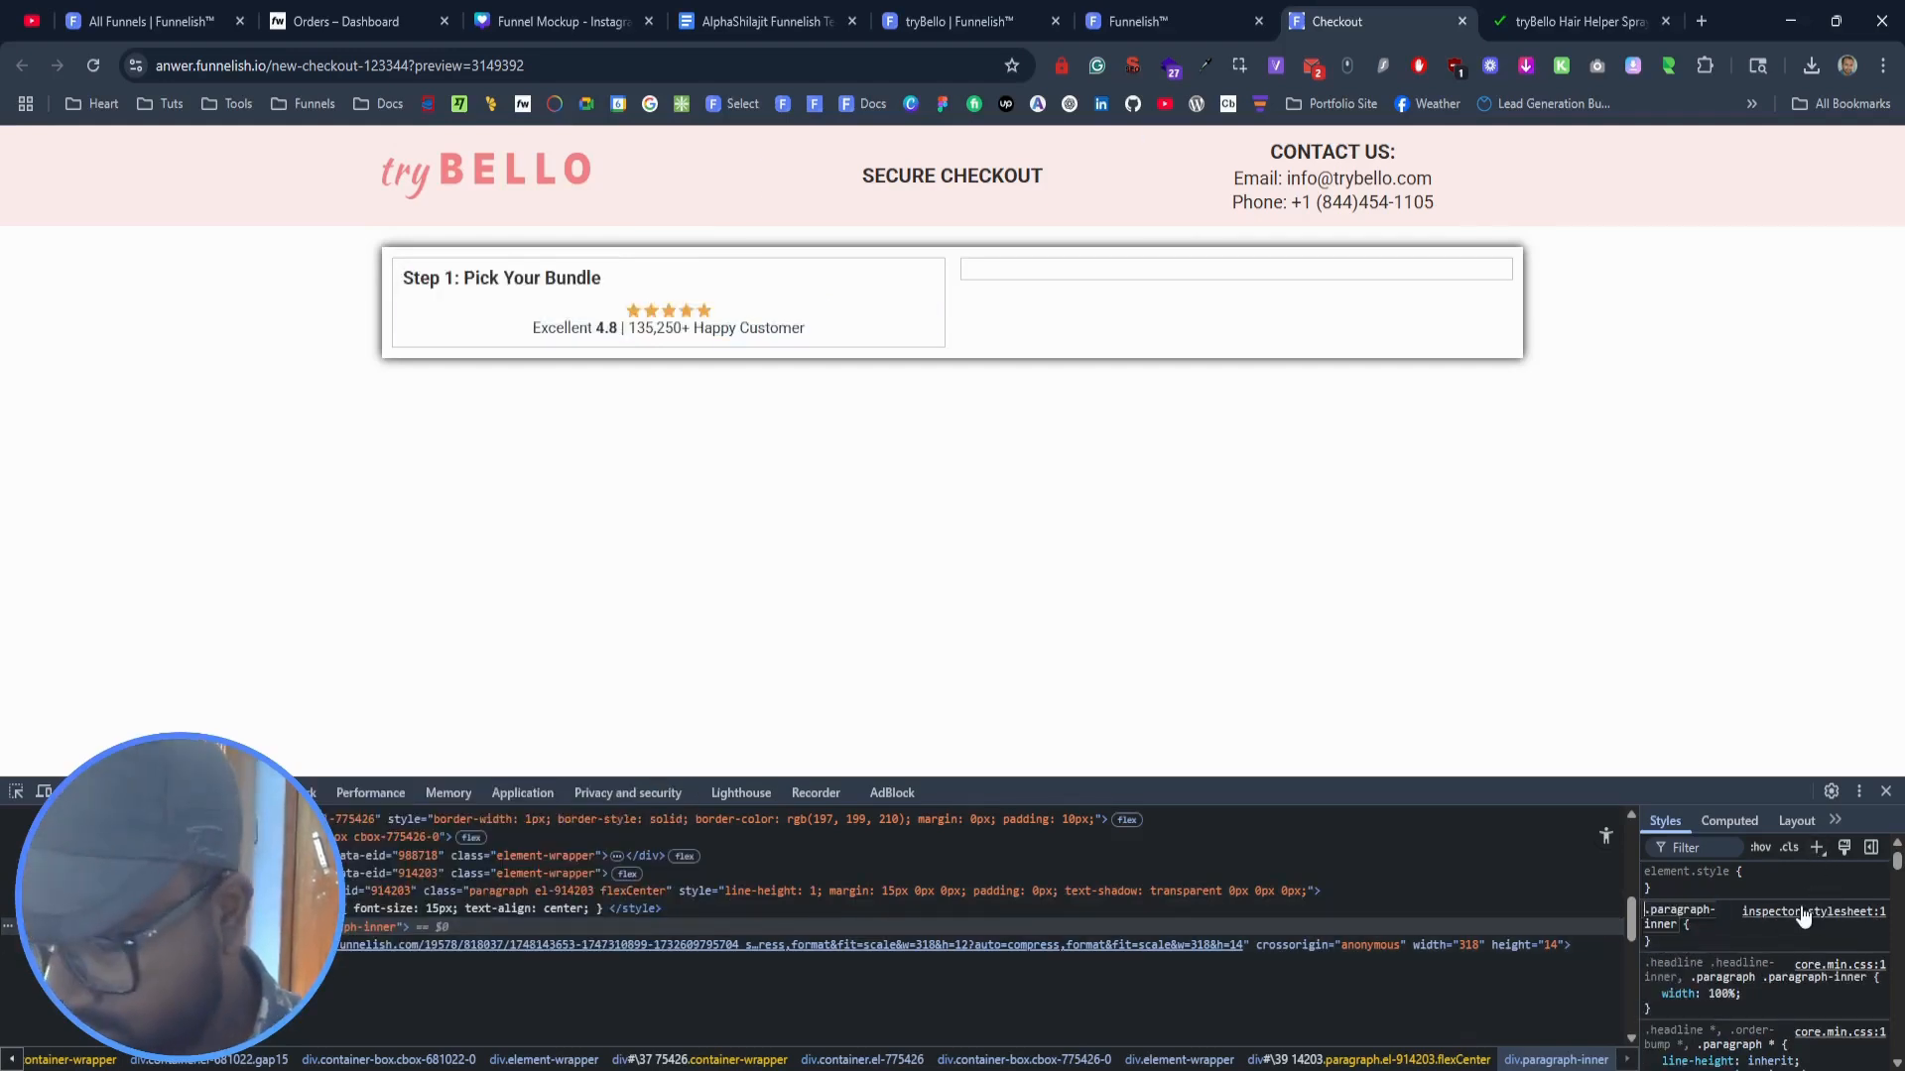
type(".flexCenter")
key("Return")
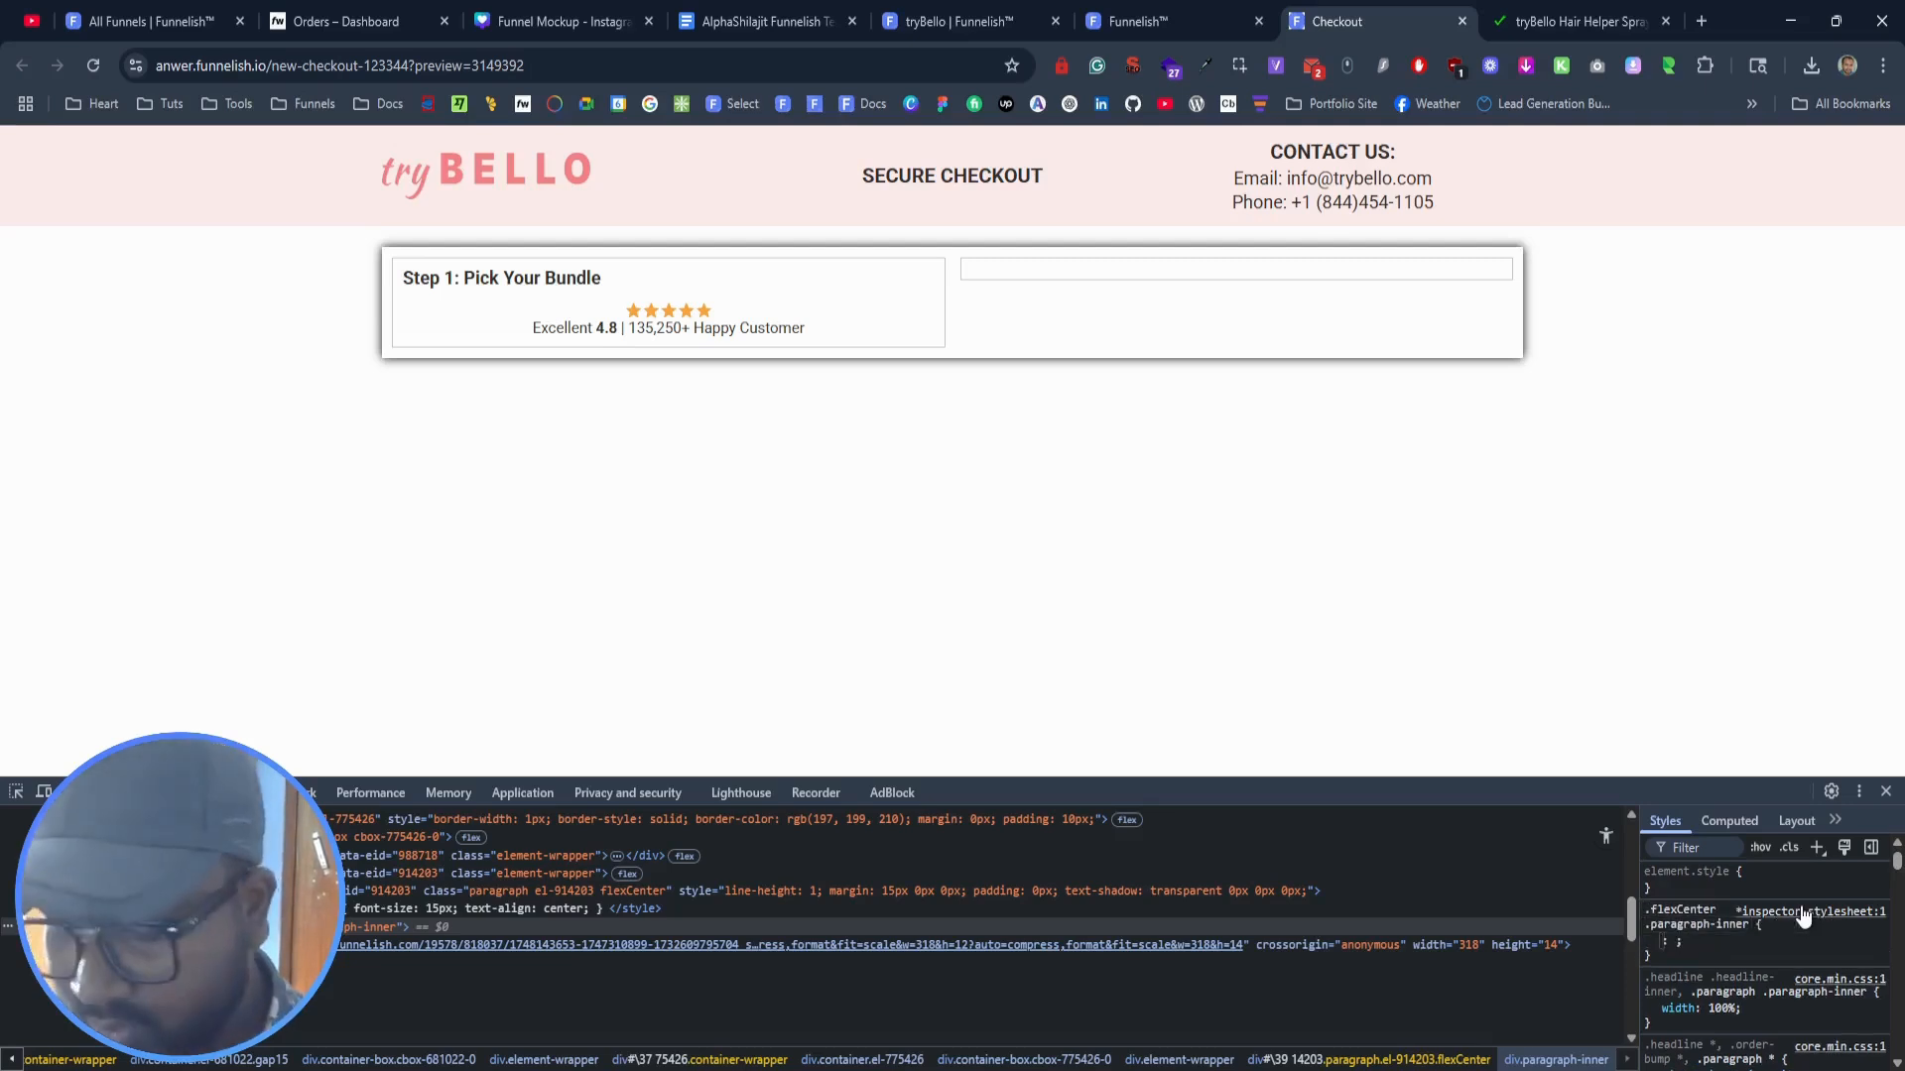
type("dis")
key("Return")
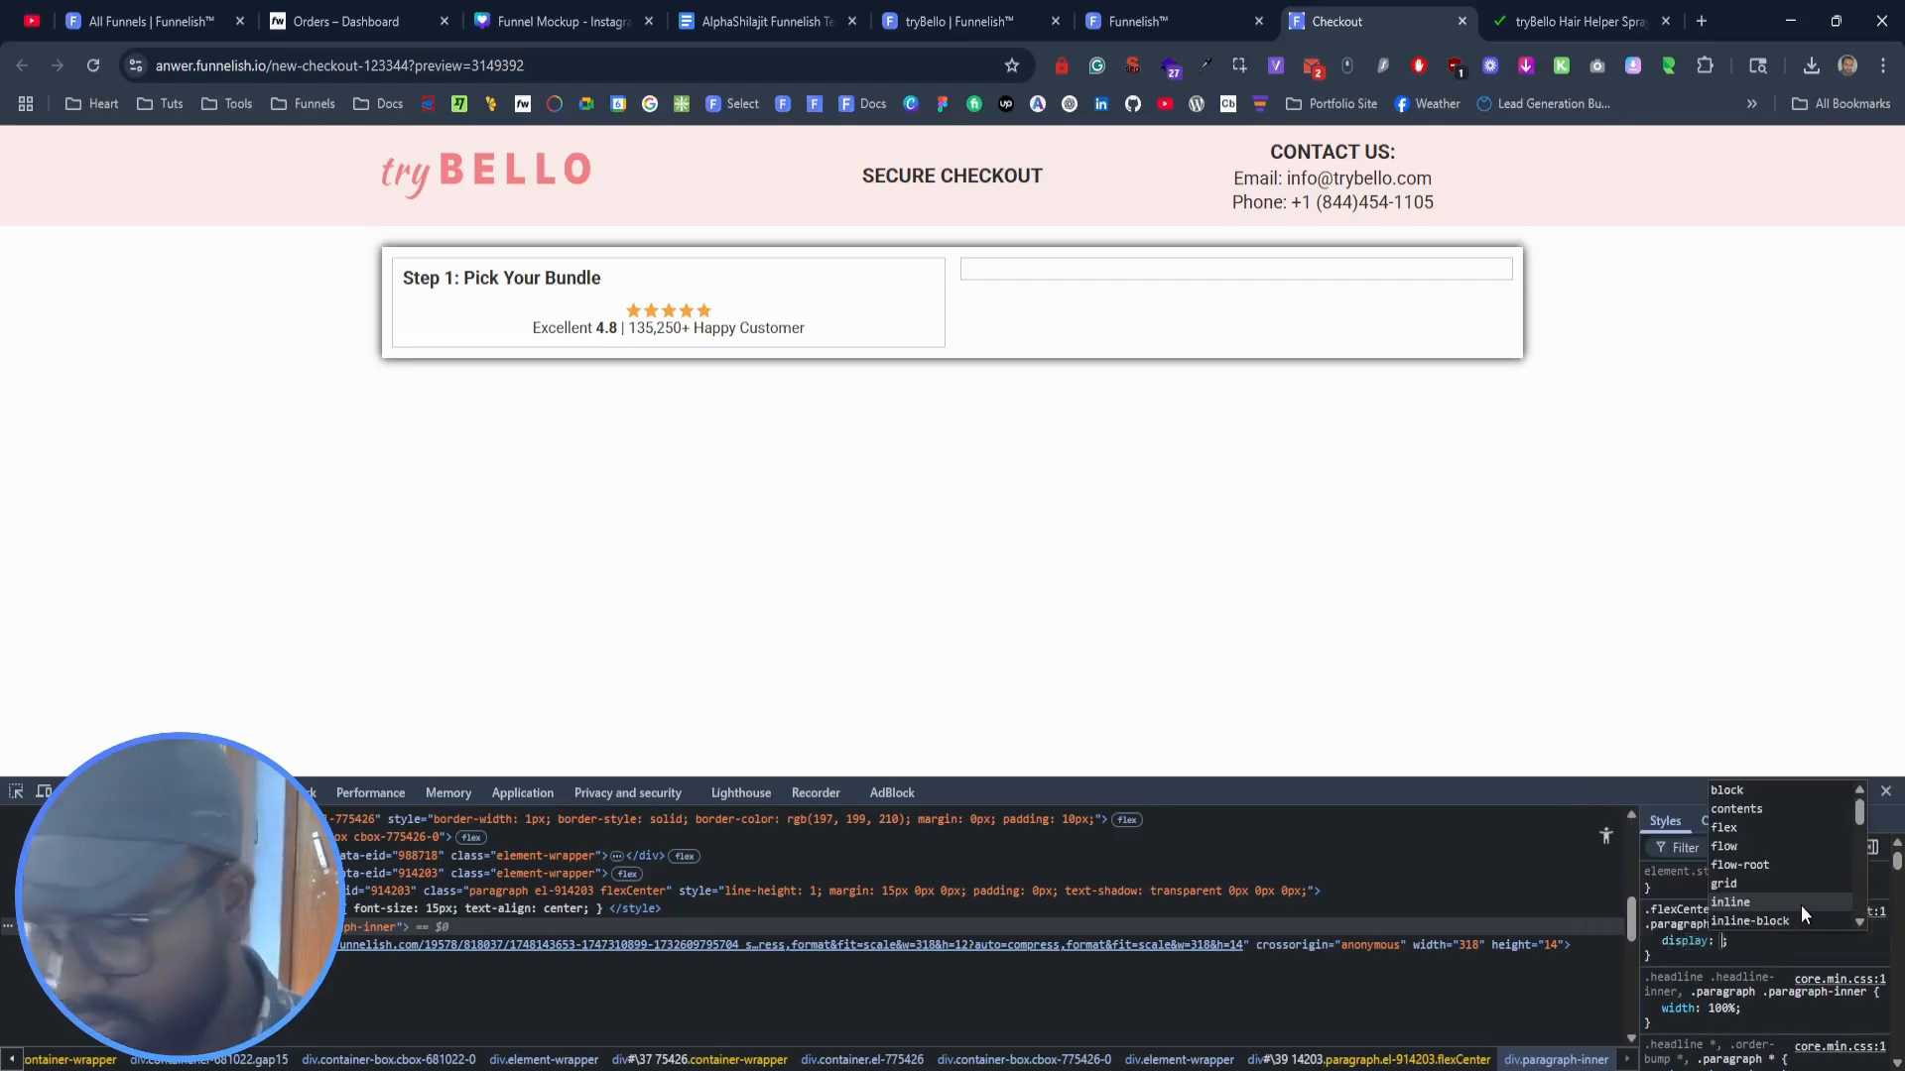
type("flex")
key("Return")
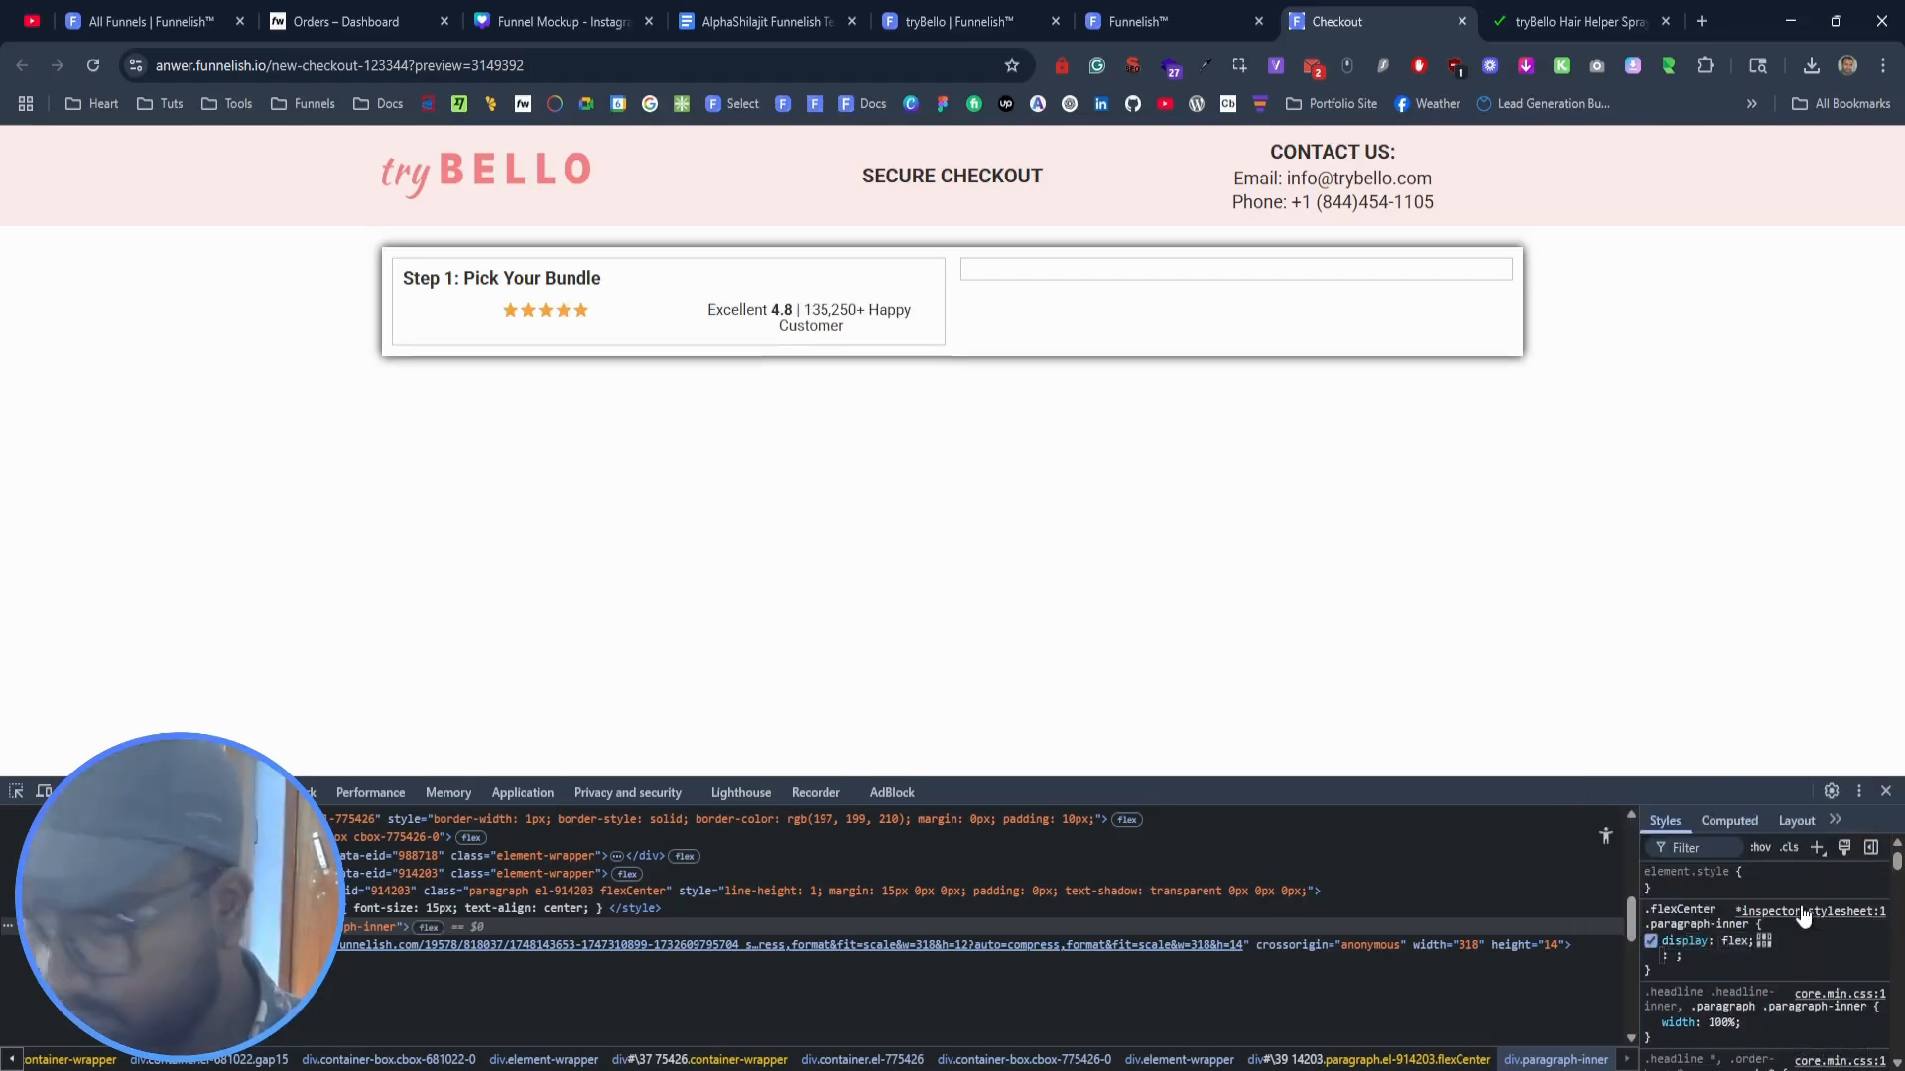
Step: Add align-items: center, justify-content: center and gap: 10px to the .flexCenter .paragraph-inner rule
type("align-items: center")
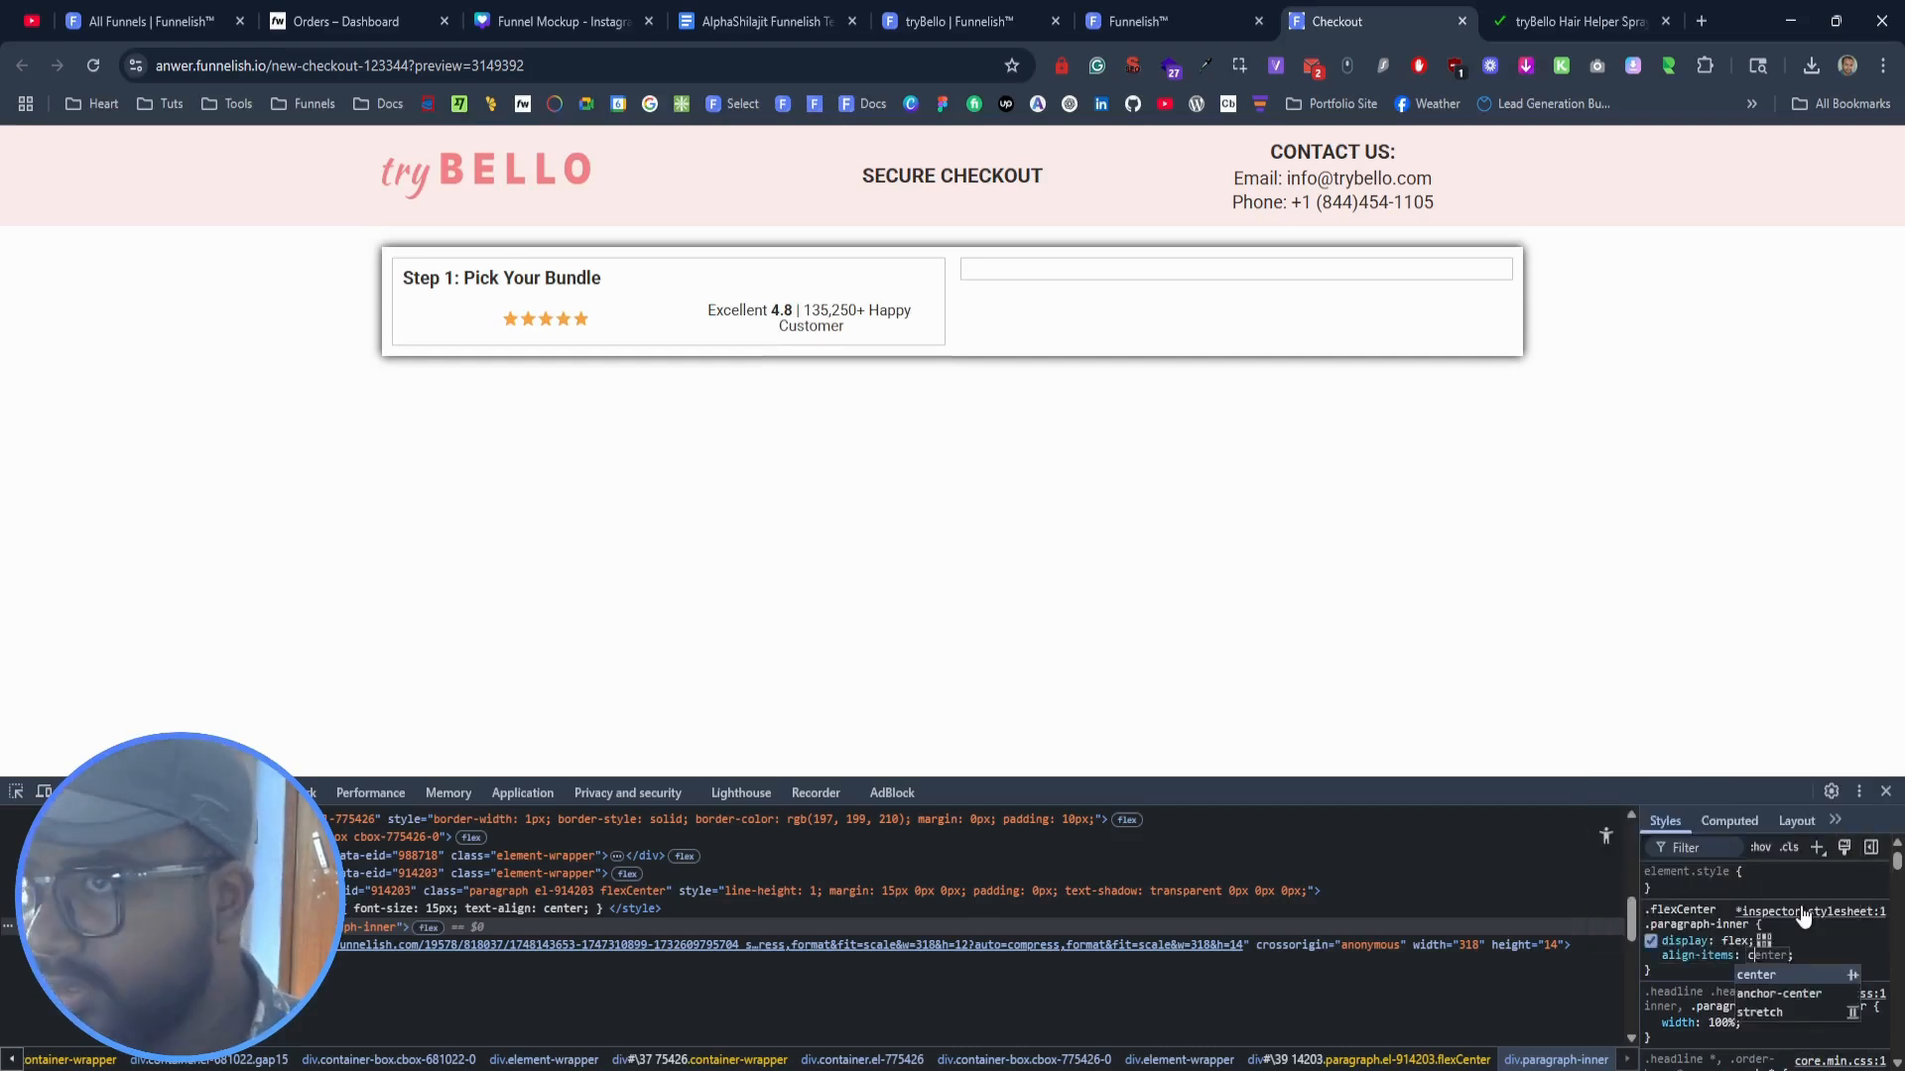
key("Return")
type("justify-content:c")
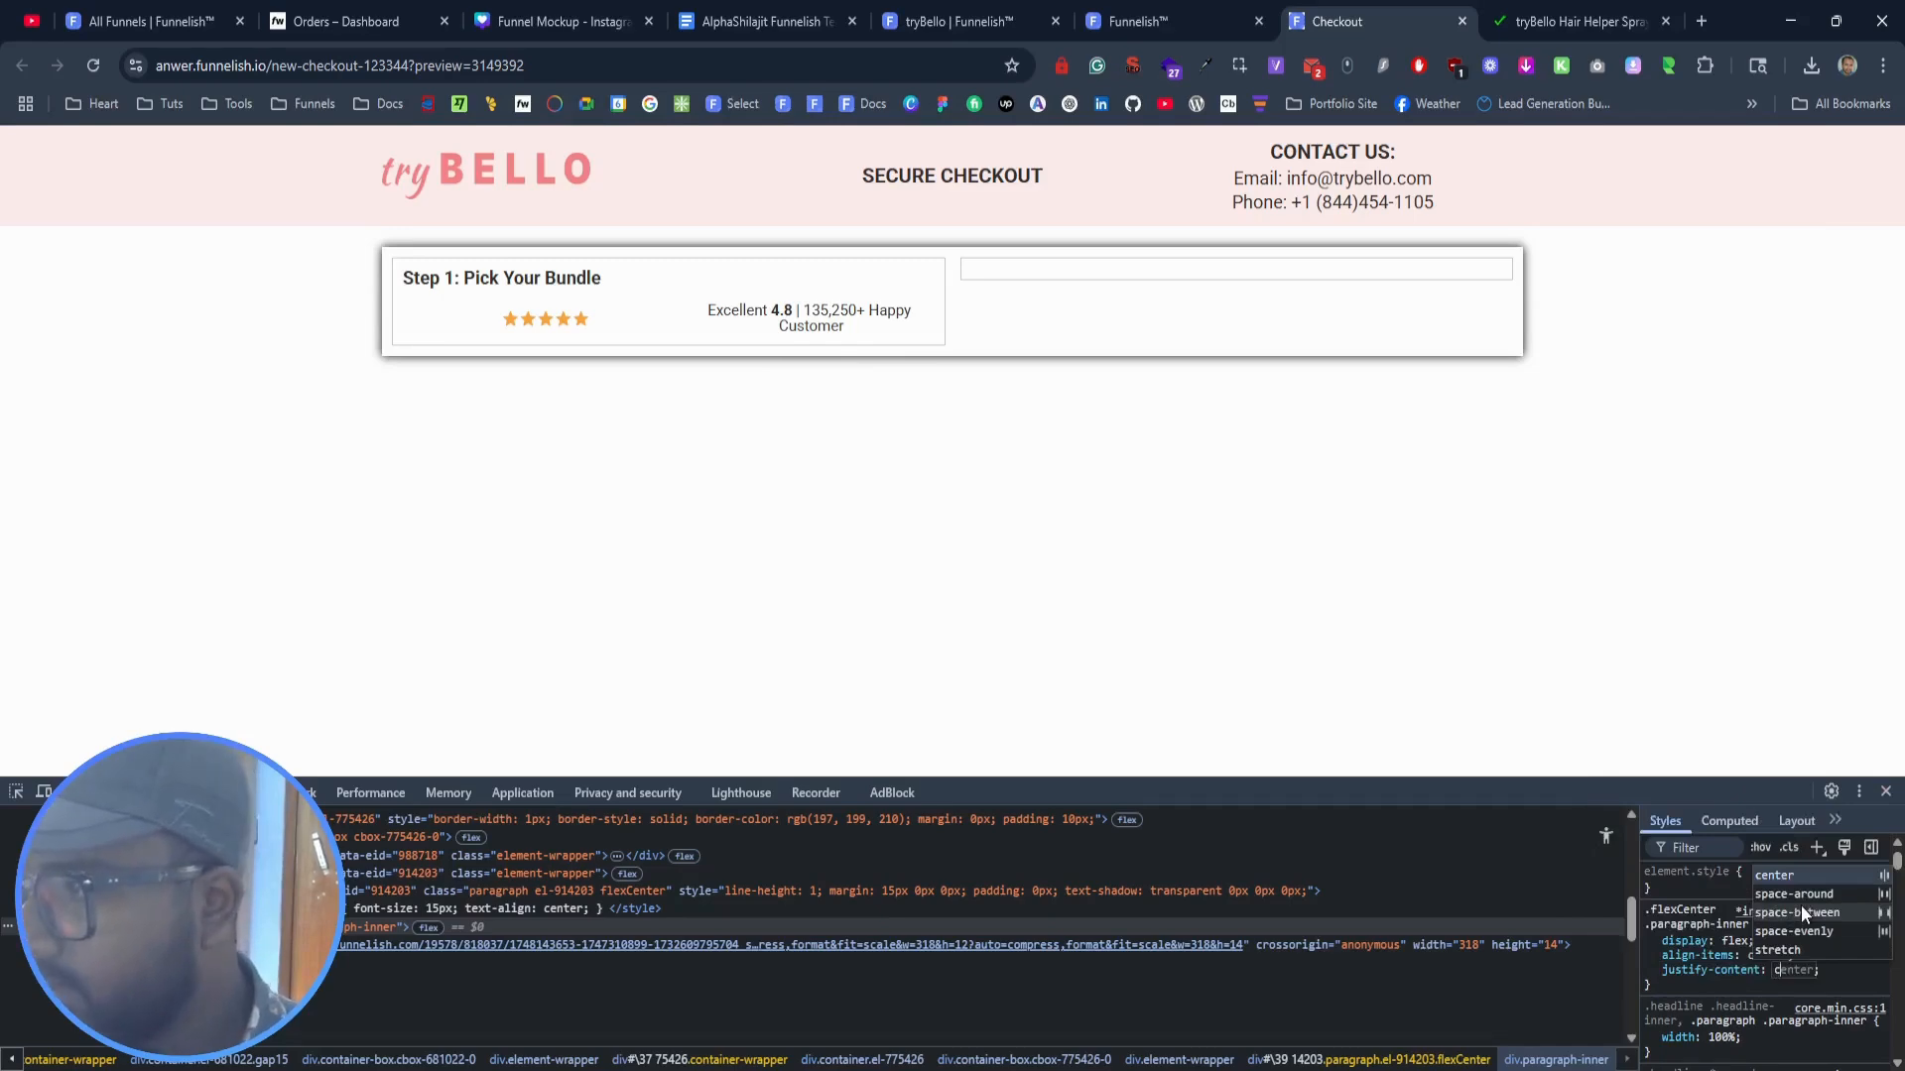
key("Return")
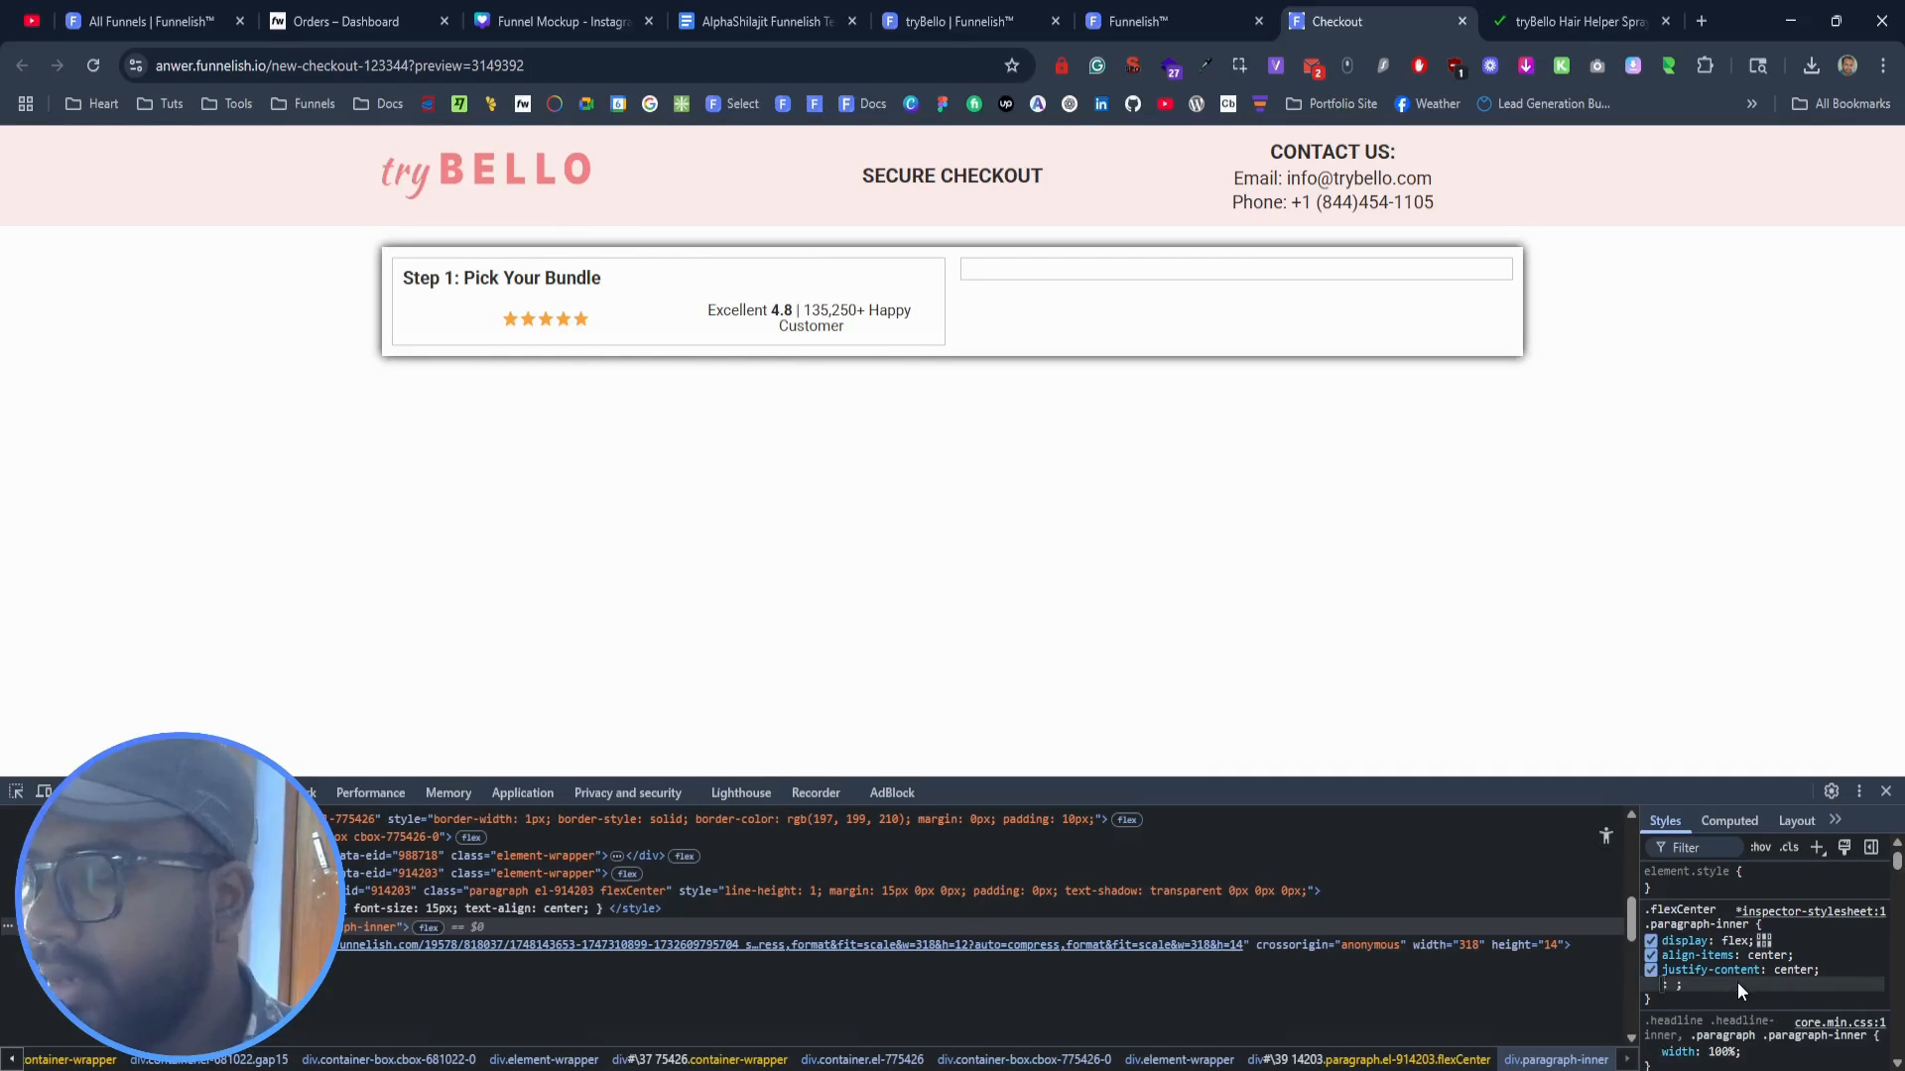
type("gap")
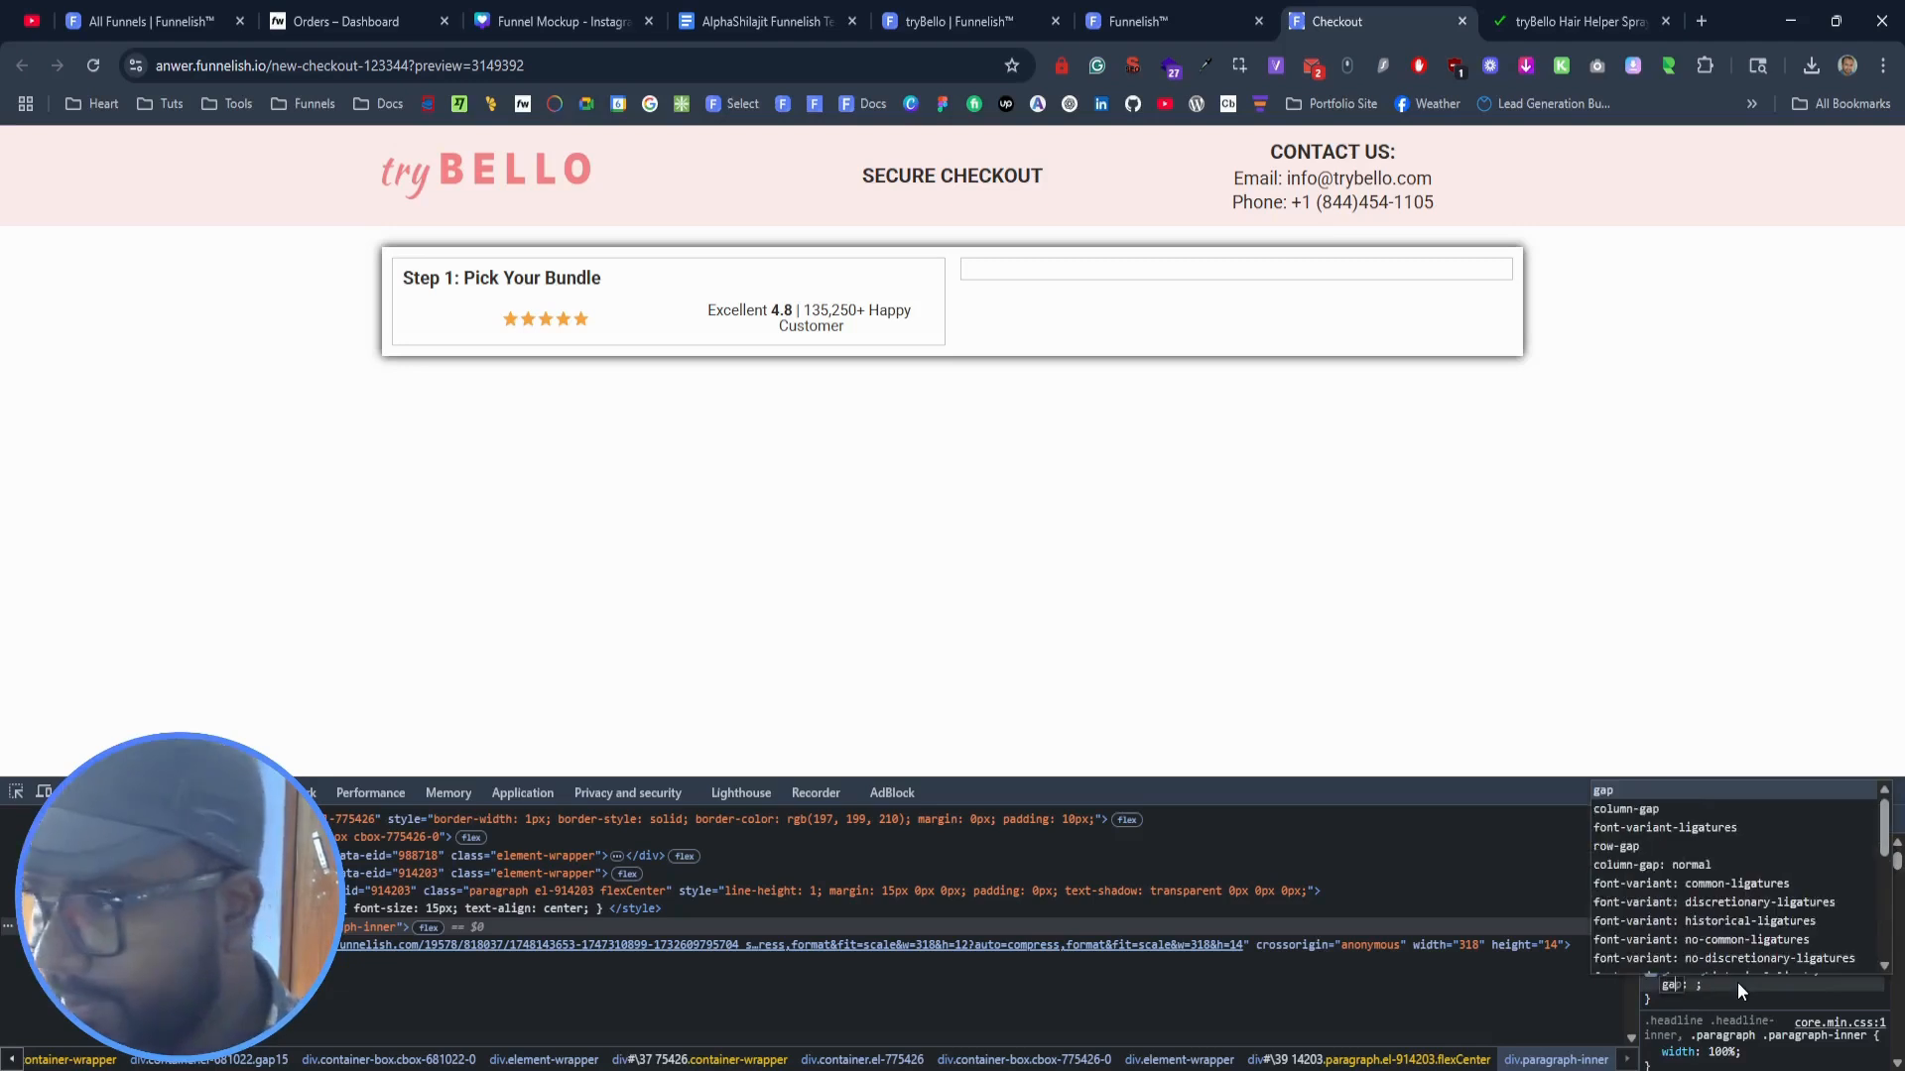
key("Tab")
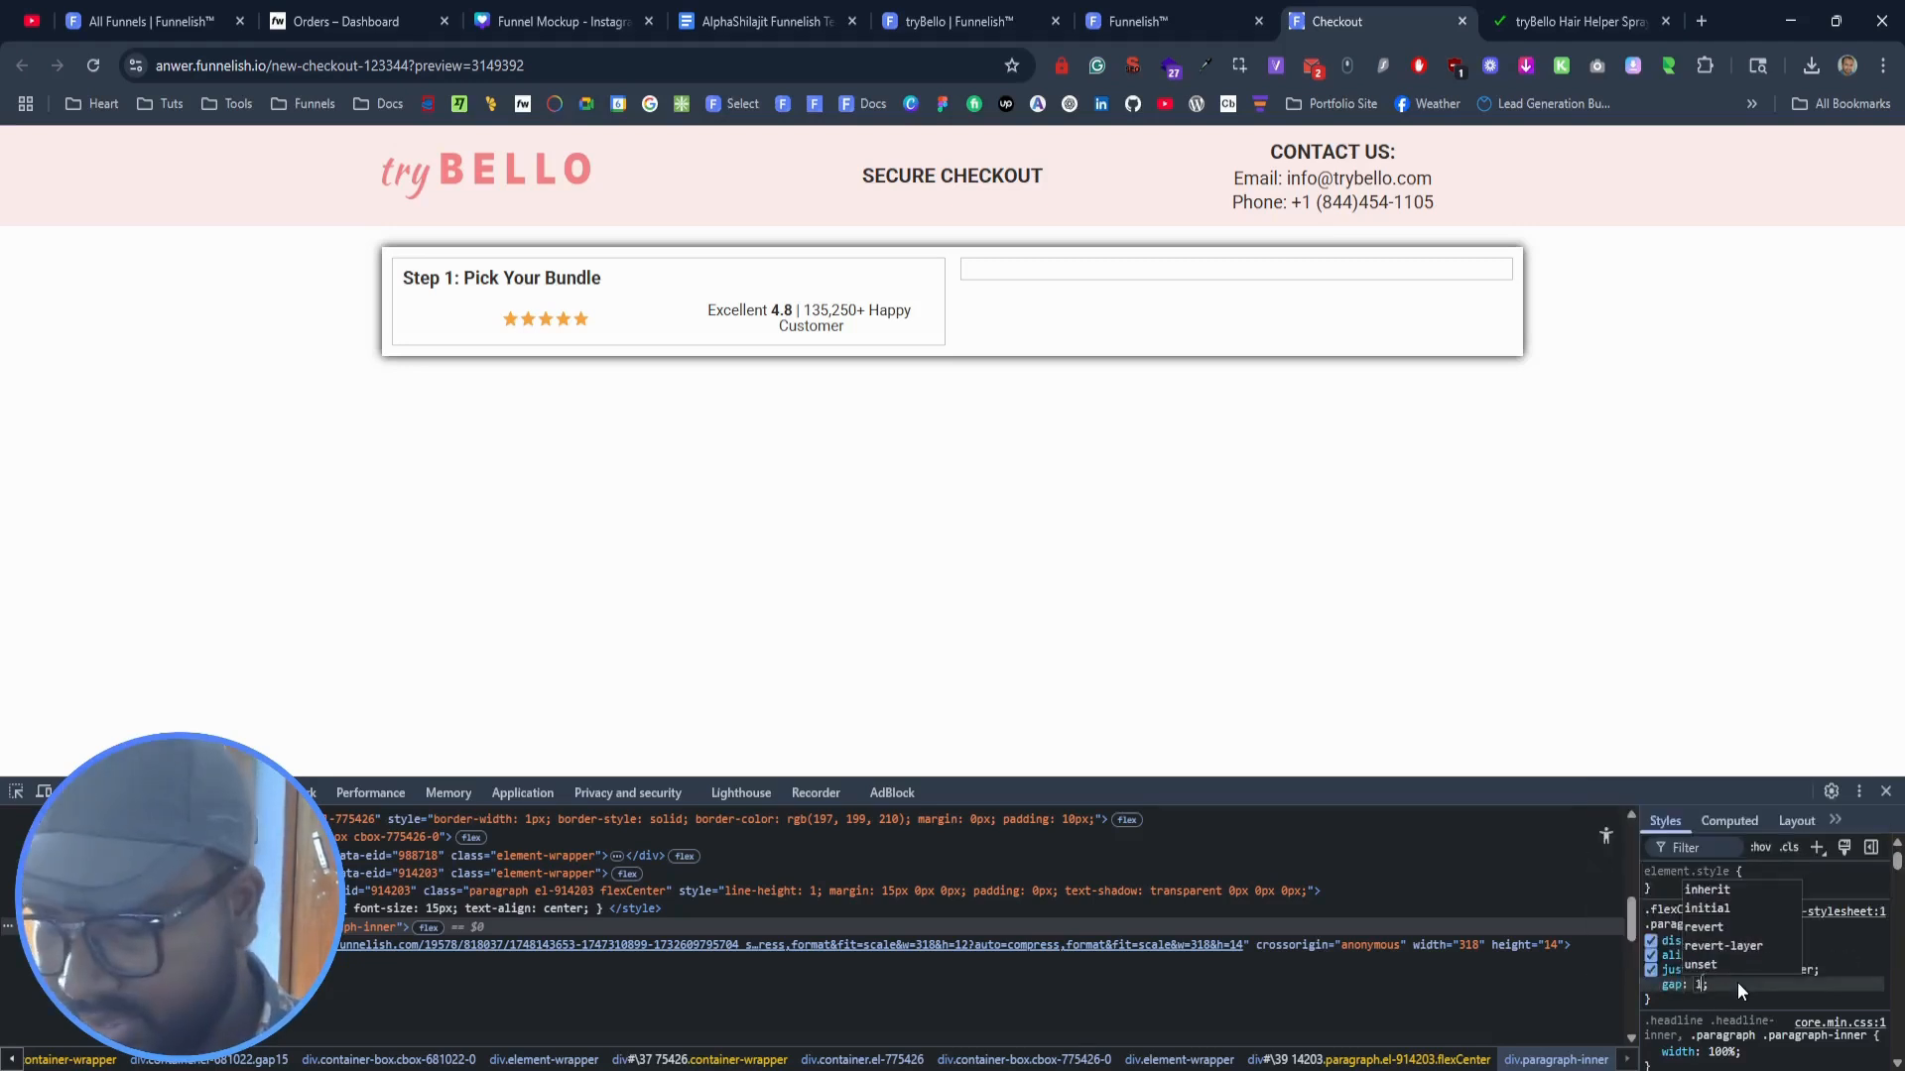
type("10px")
left_click(1740, 985)
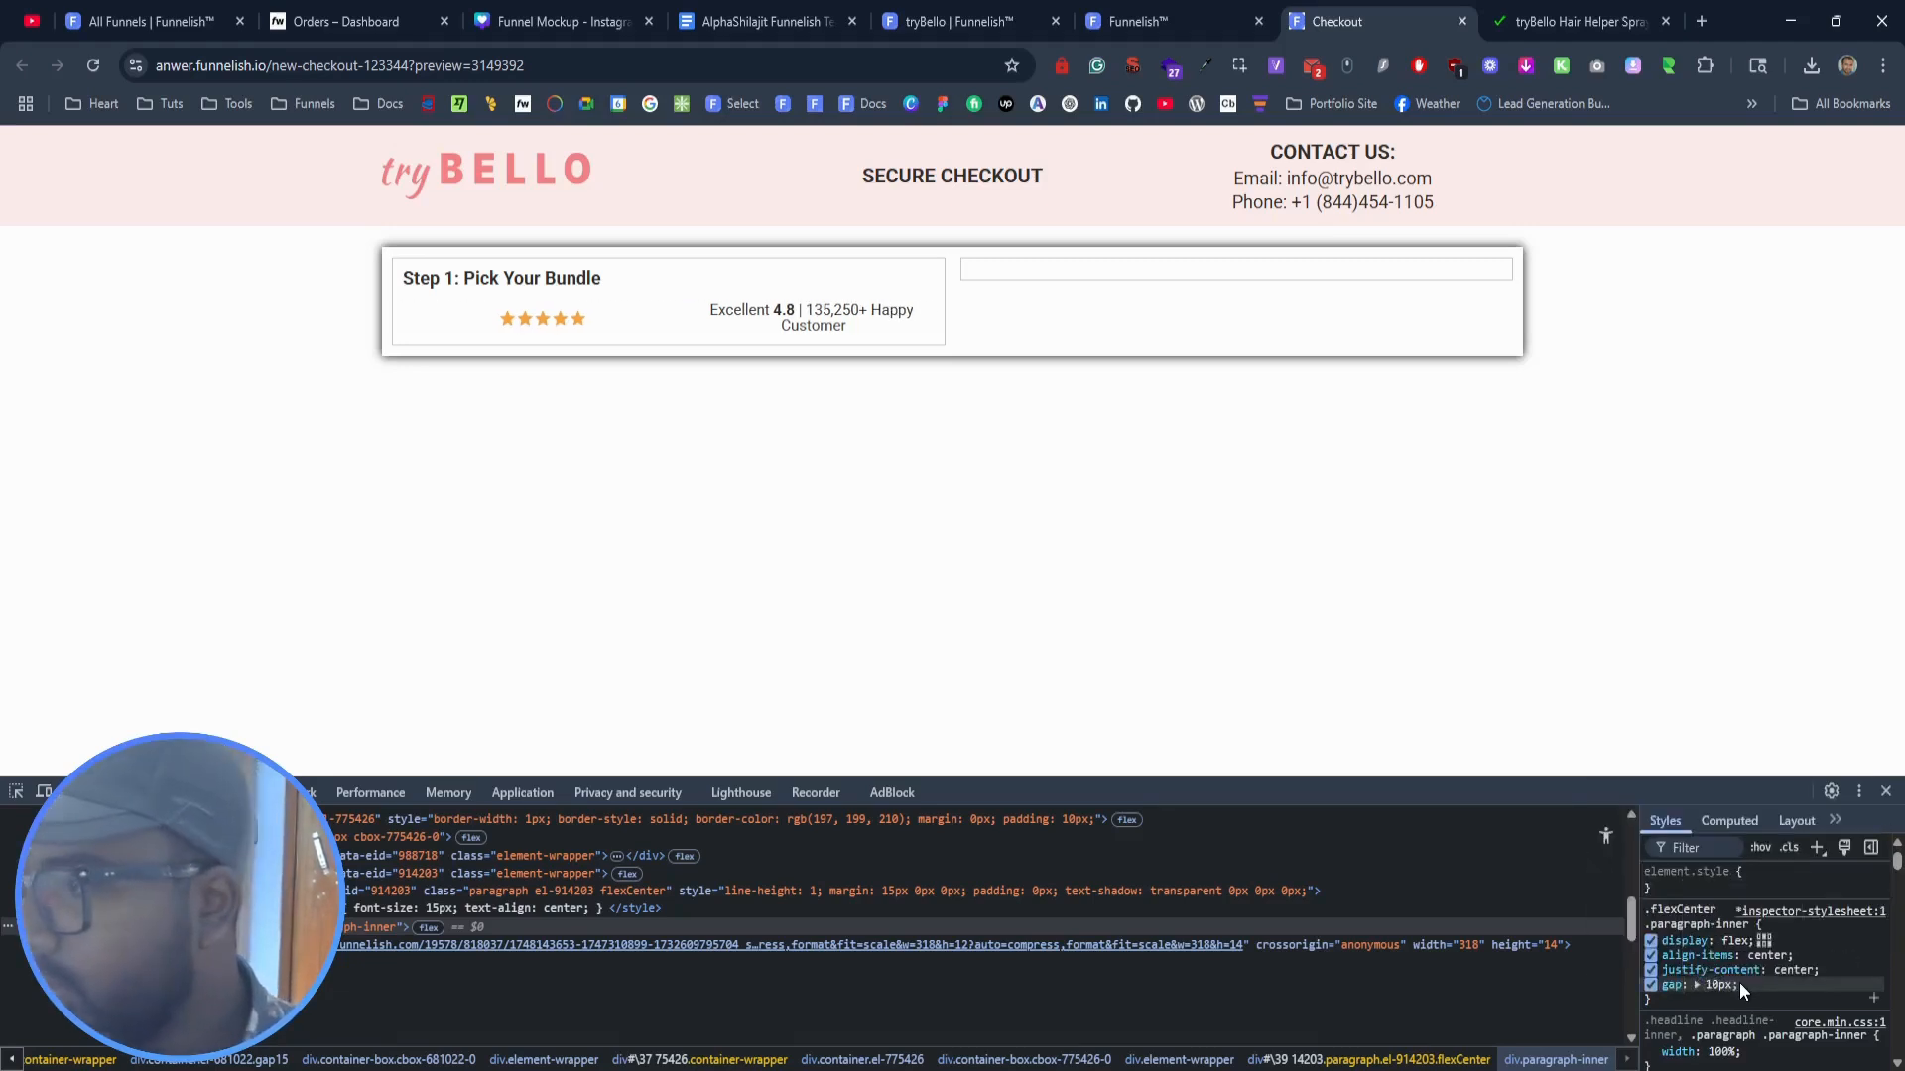
Step: Copy the .flexCenter .paragraph-inner rule from the inspector into the page's custom CSS below .gap15, keeping display: flex; on a single line
left_click_drag(1680, 998, 1663, 990)
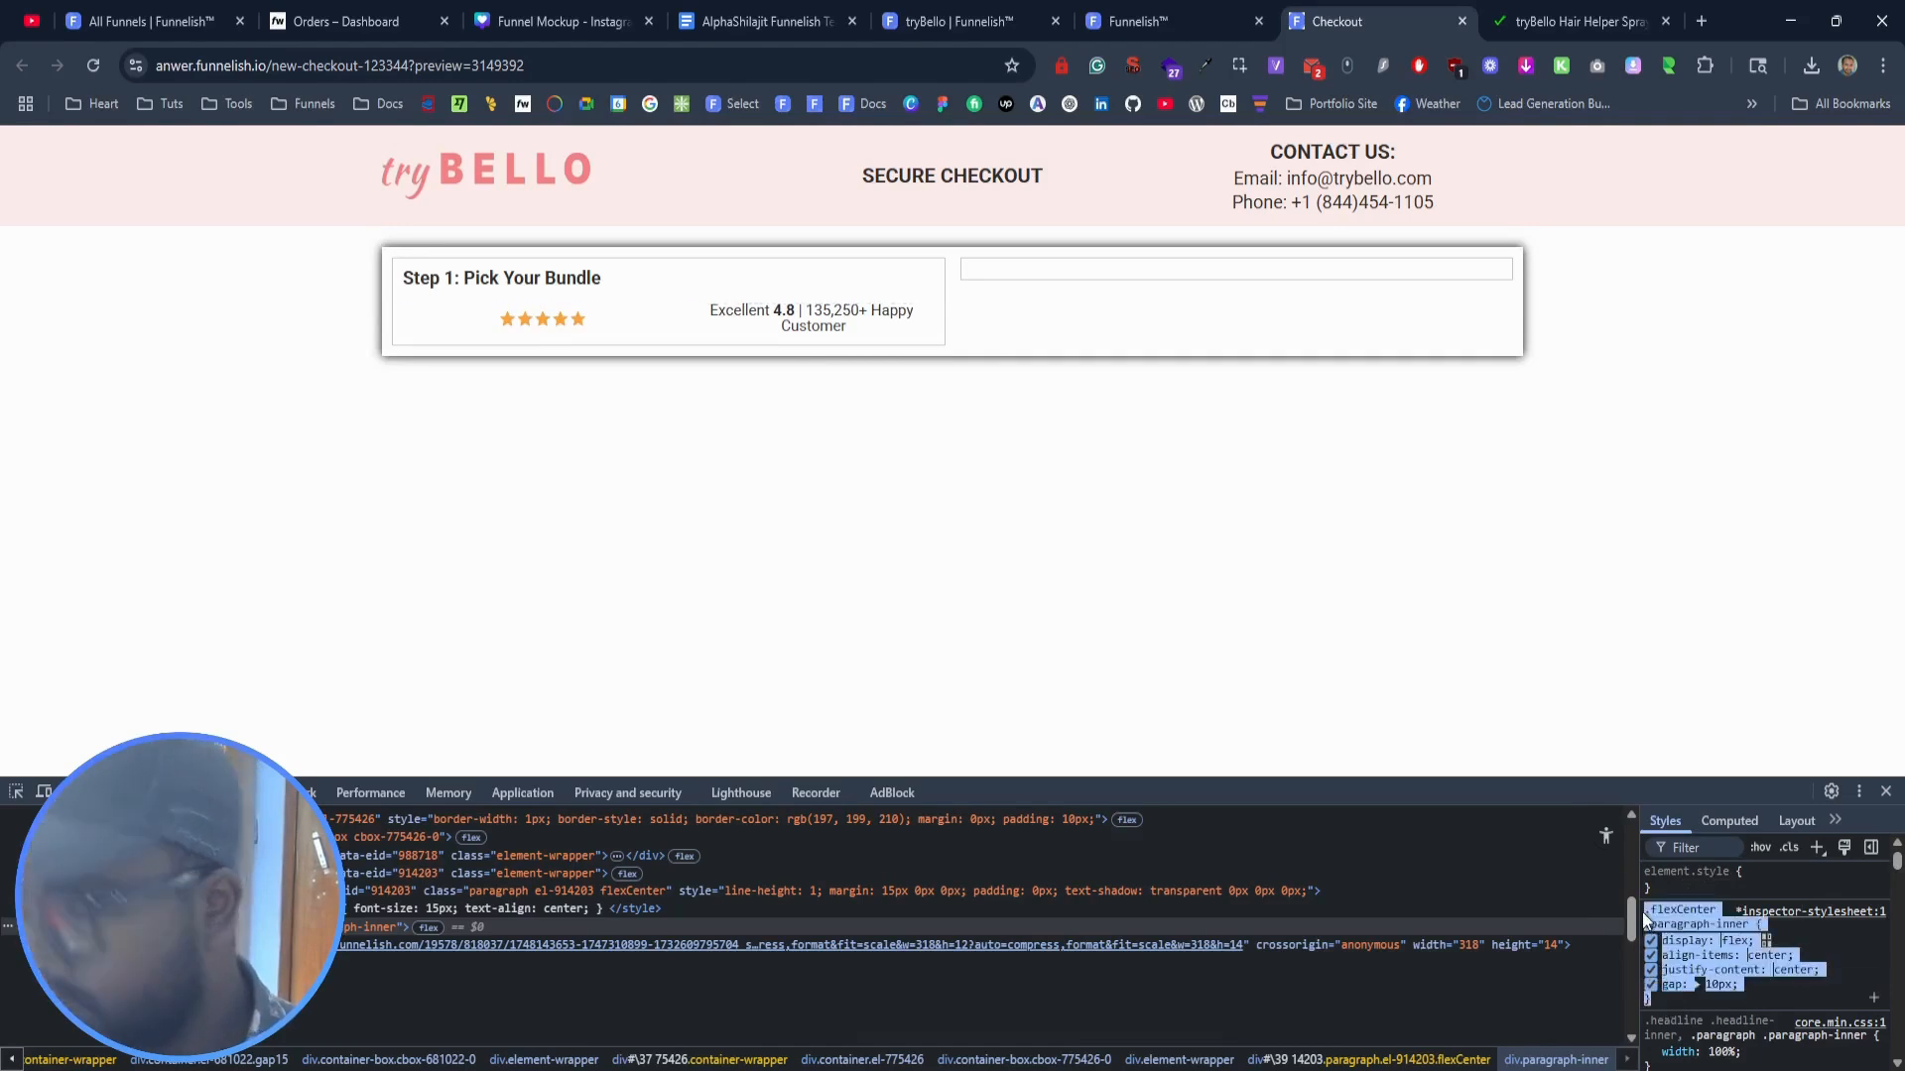
left_click(1169, 12)
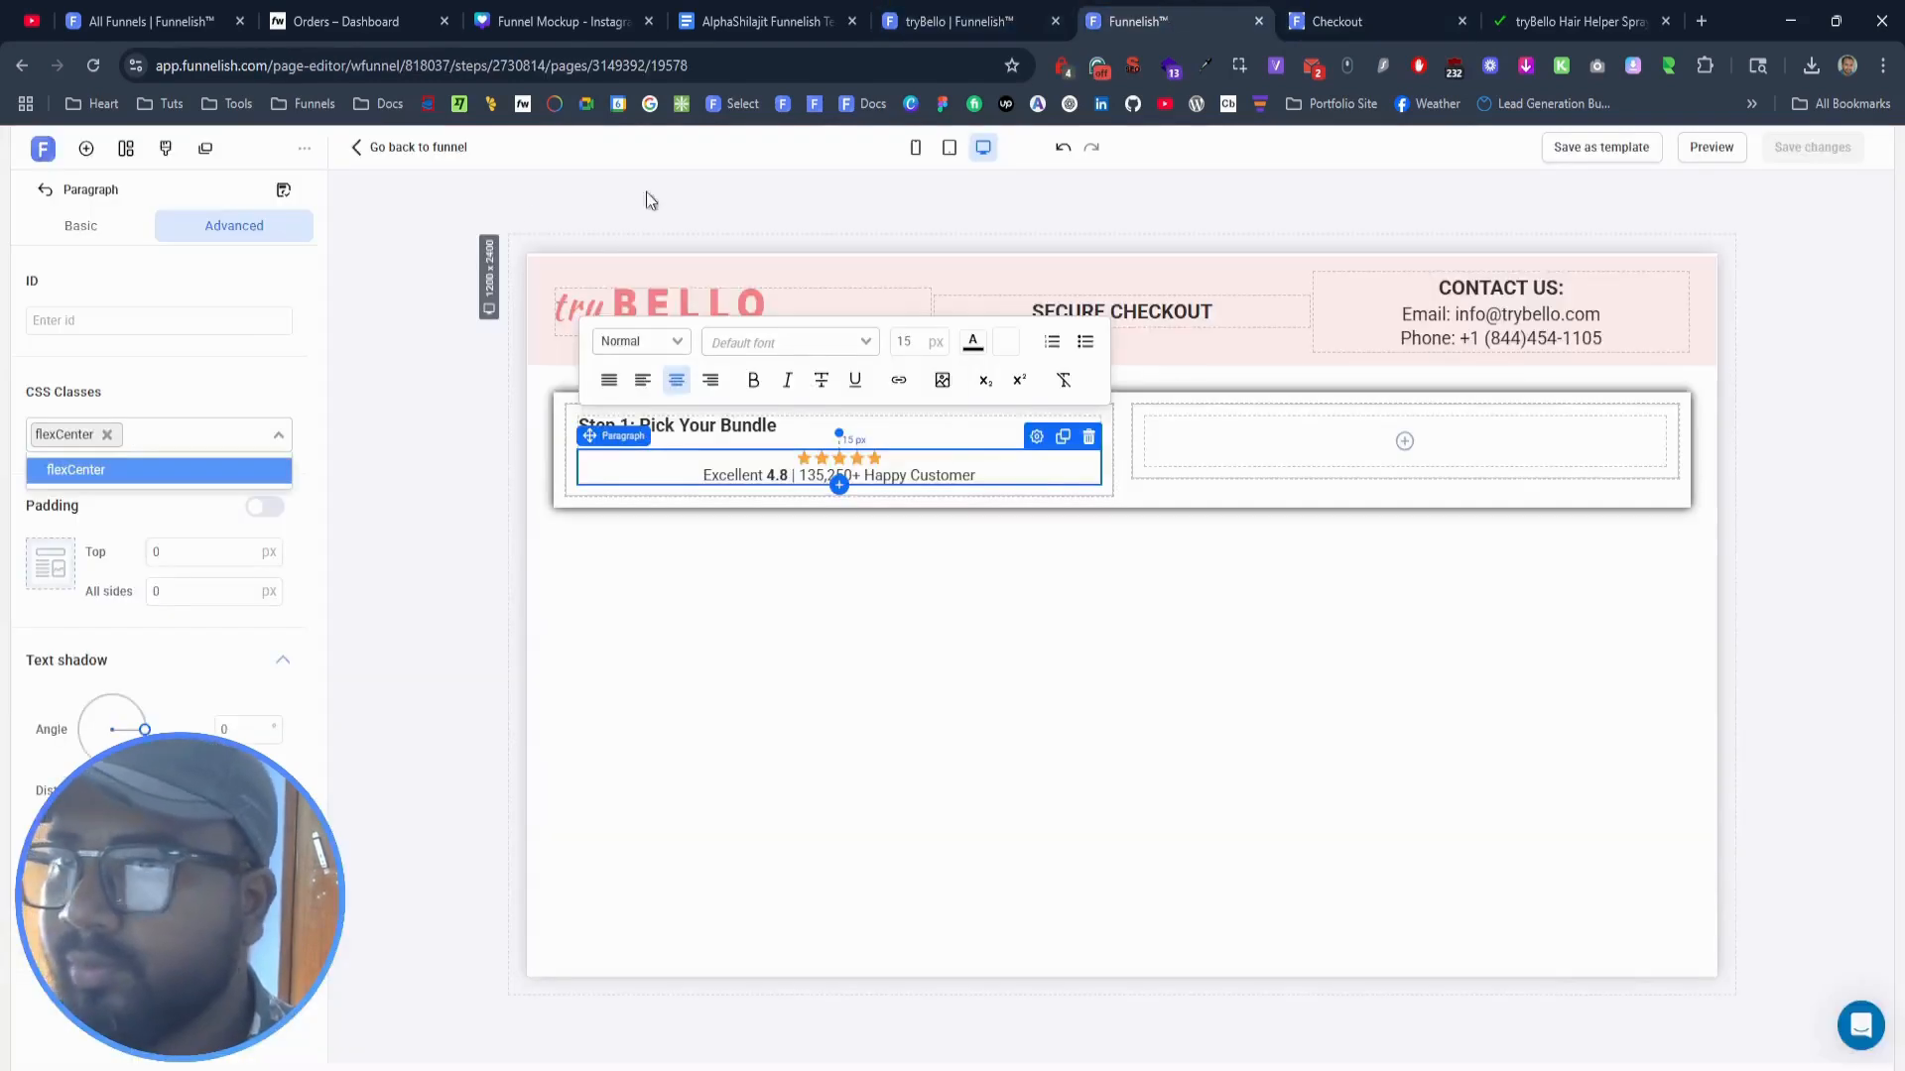
left_click(302, 149)
left_click(270, 246)
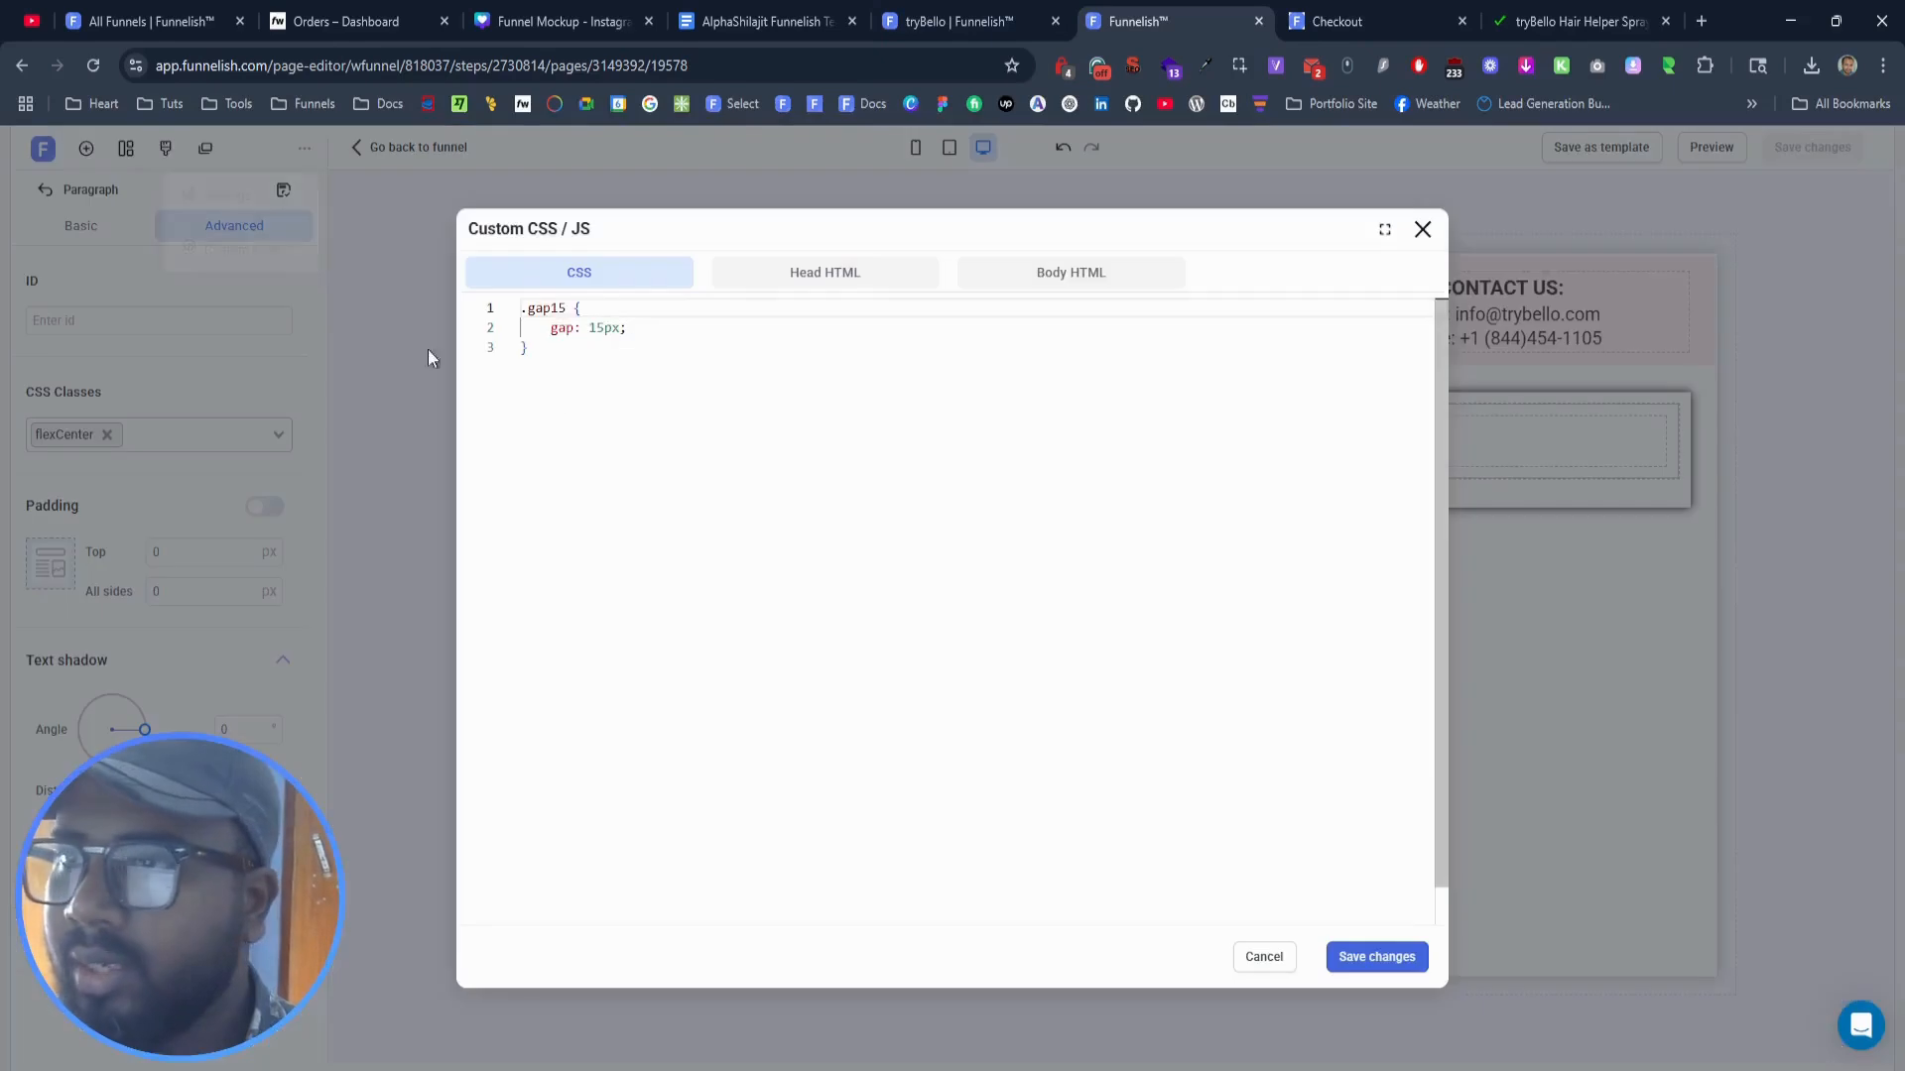
left_click(824, 536)
key("Return")
type(".flexCenter .paragraph-inner {     display: flex ;     align-items: center;     justify-content: center;     gap: 10px; }")
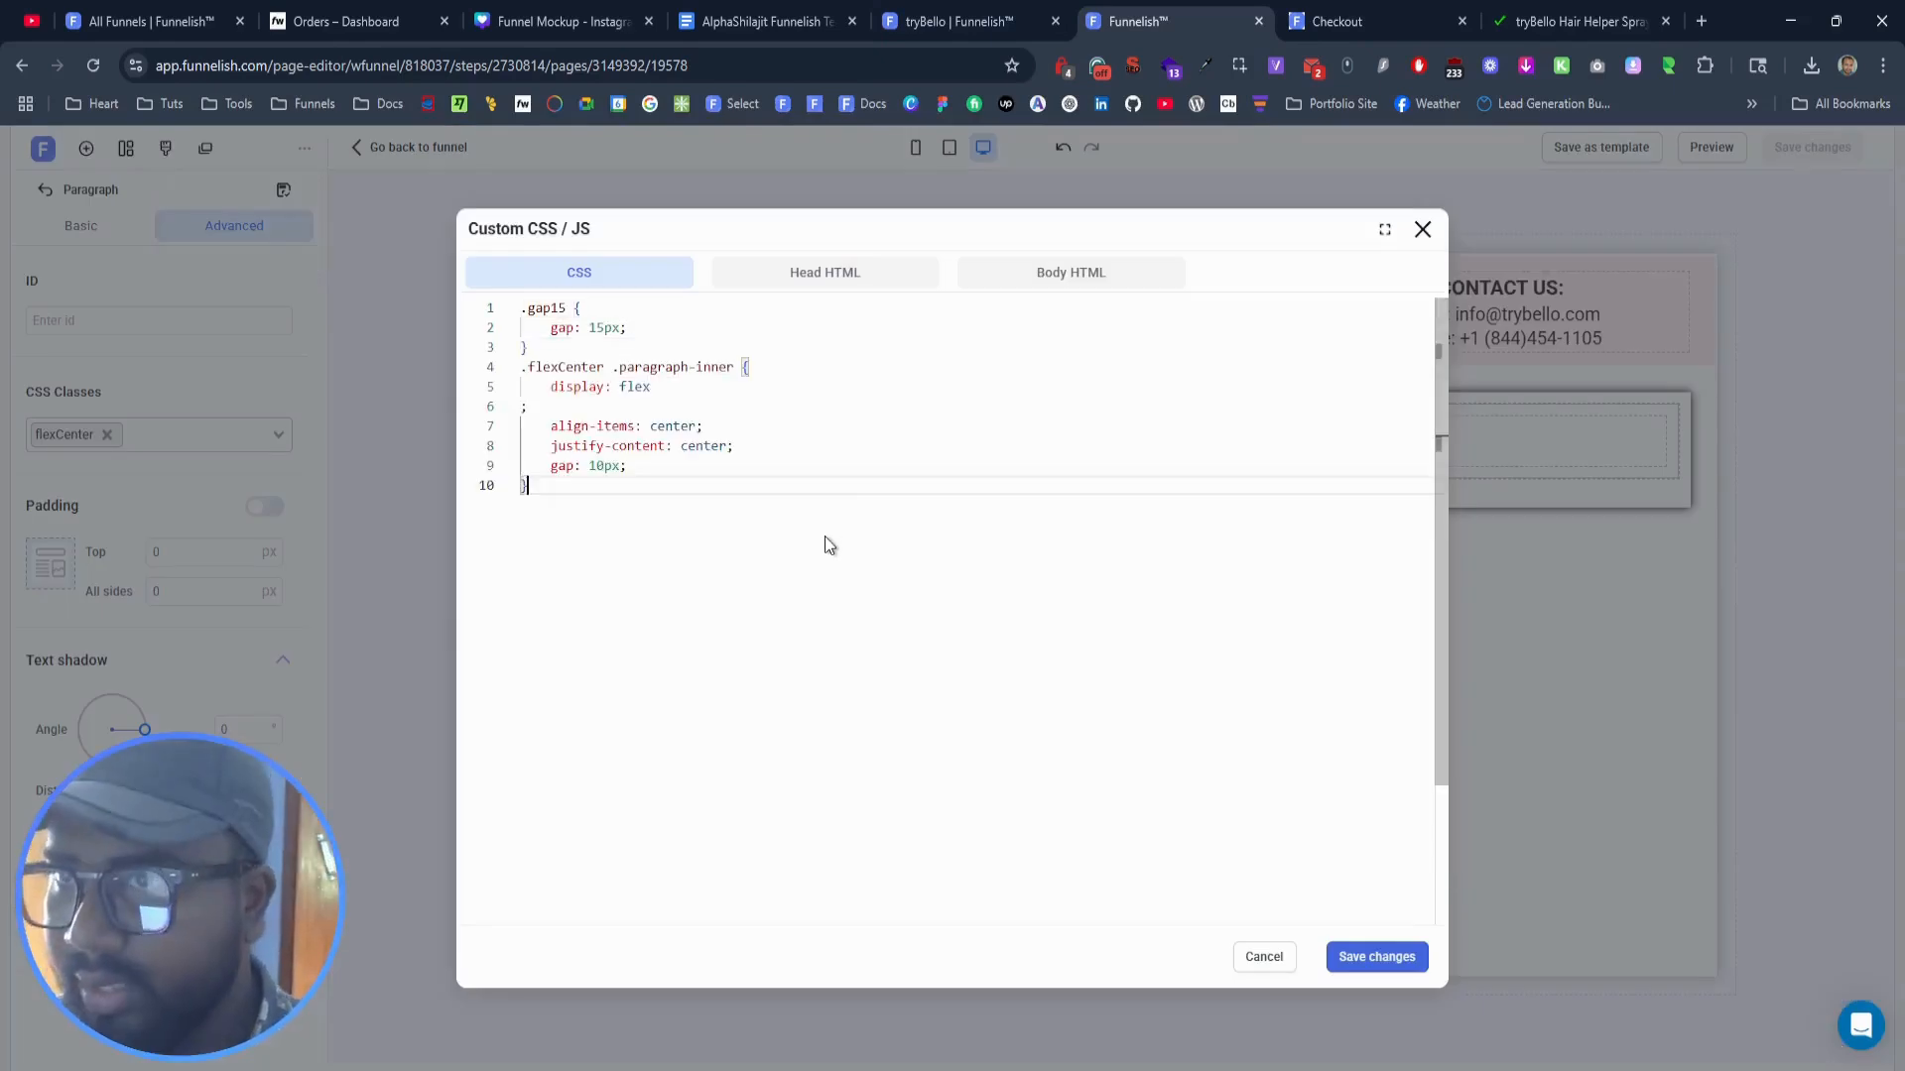
left_click(544, 413)
key("Left")
key("BackSpace")
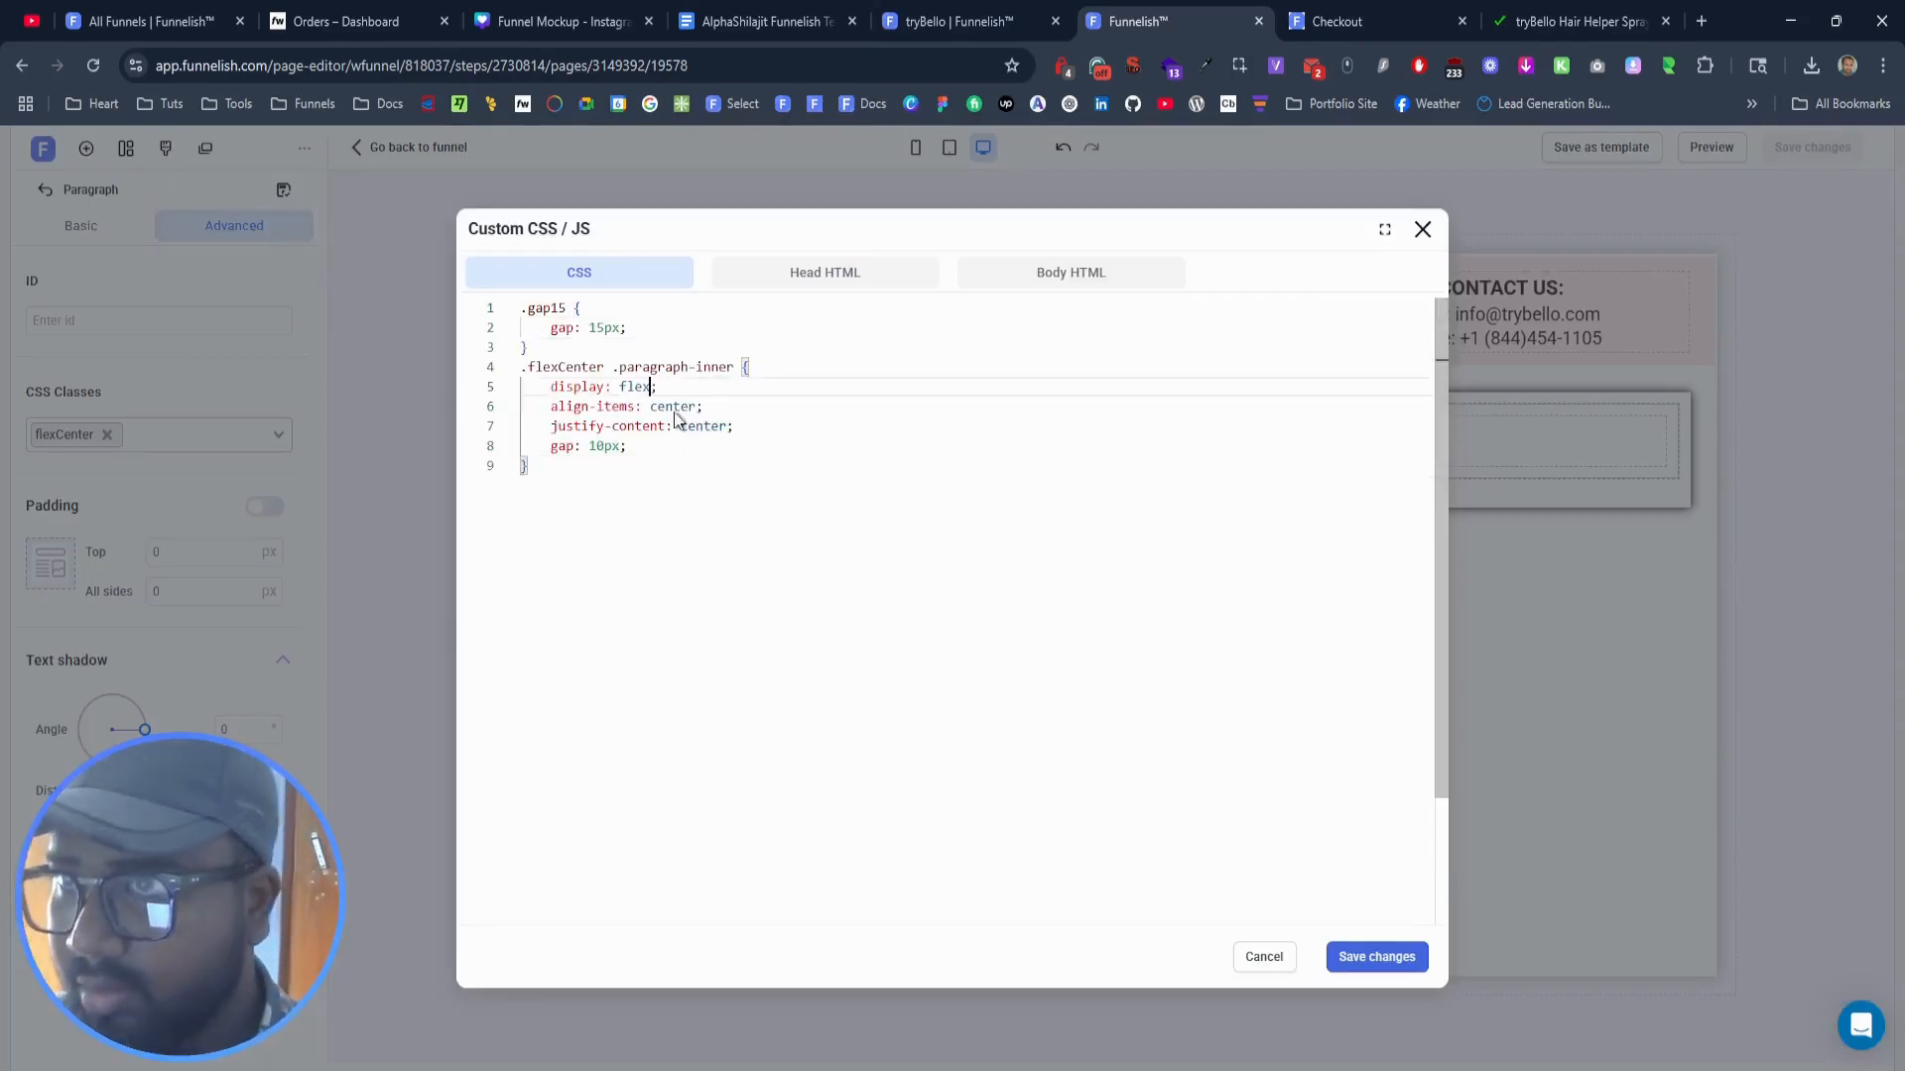
Step: Copy the .flexCenter .paragraph-inner selector and create a .flexCenter .paragraph-inner img rule for the star image in the preview's inspector
left_click(728, 368)
left_click_drag(733, 368, 521, 368)
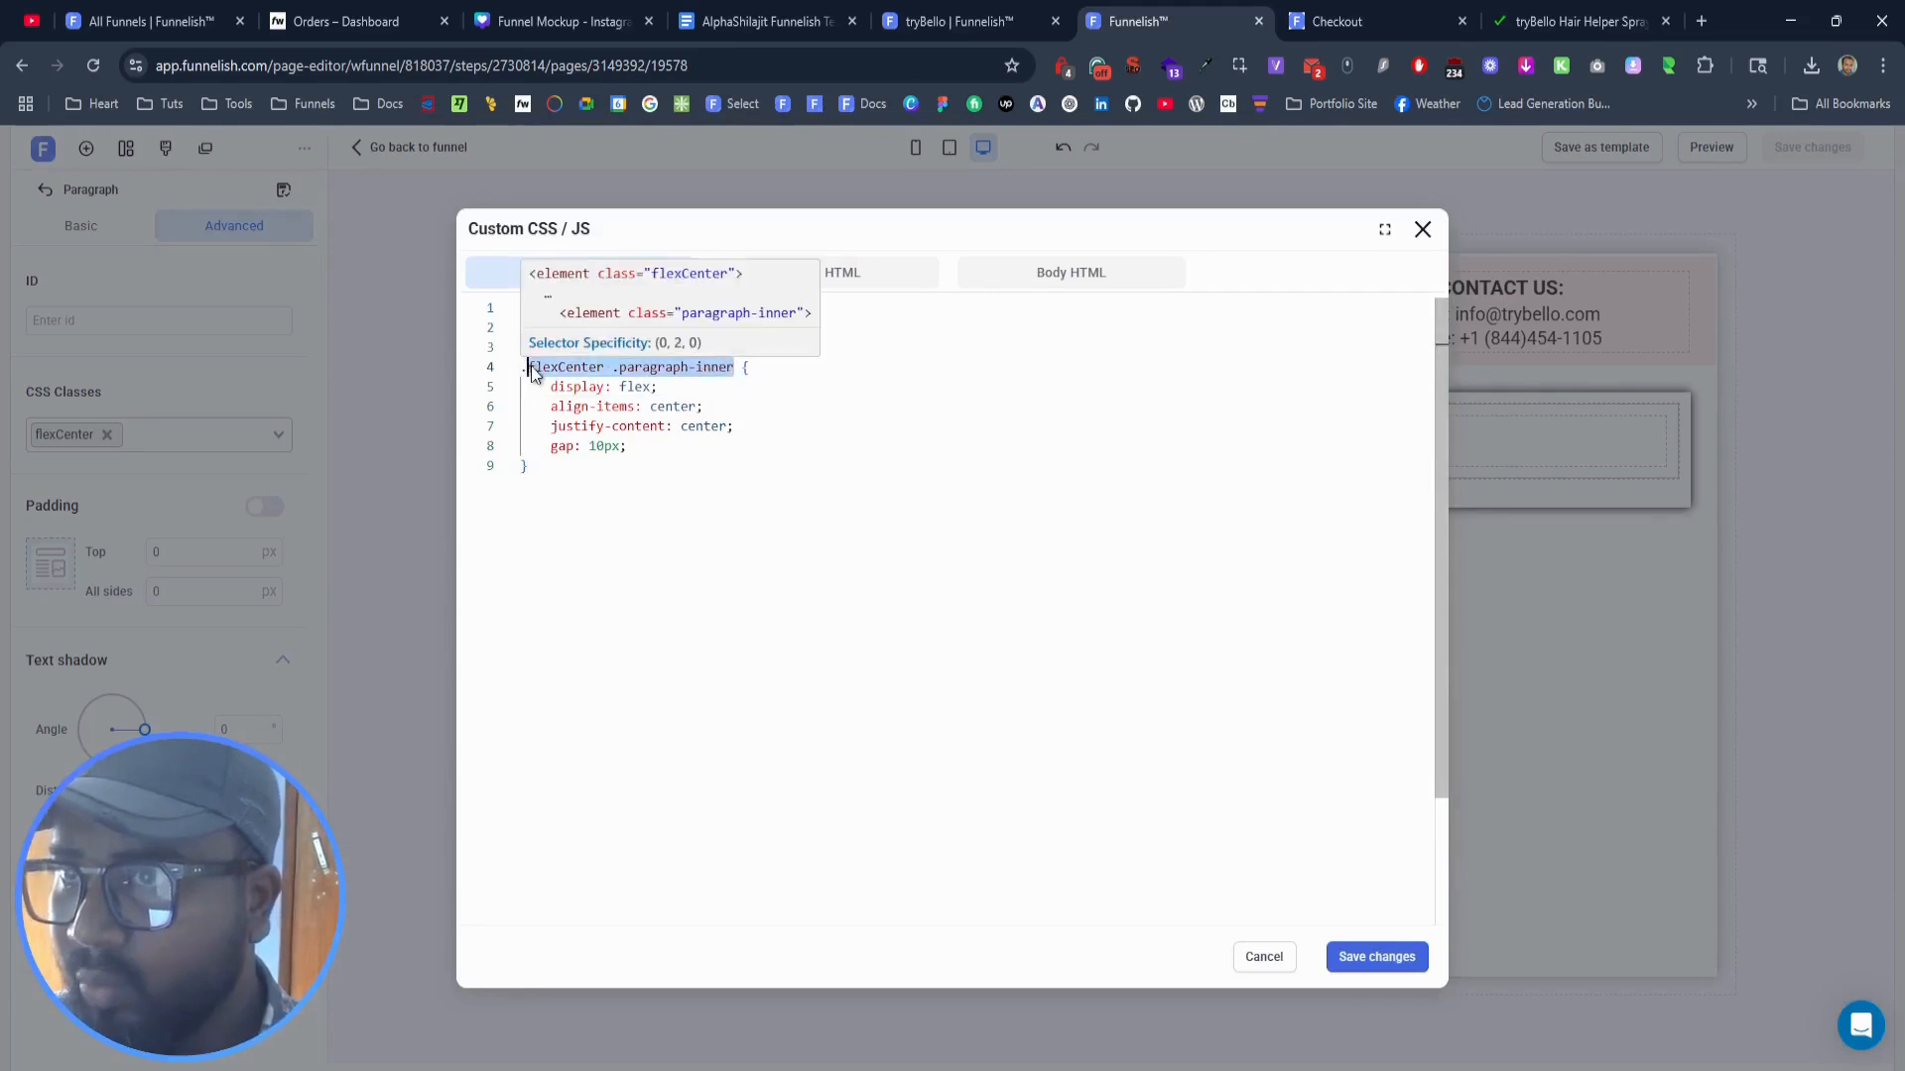
left_click(1401, 5)
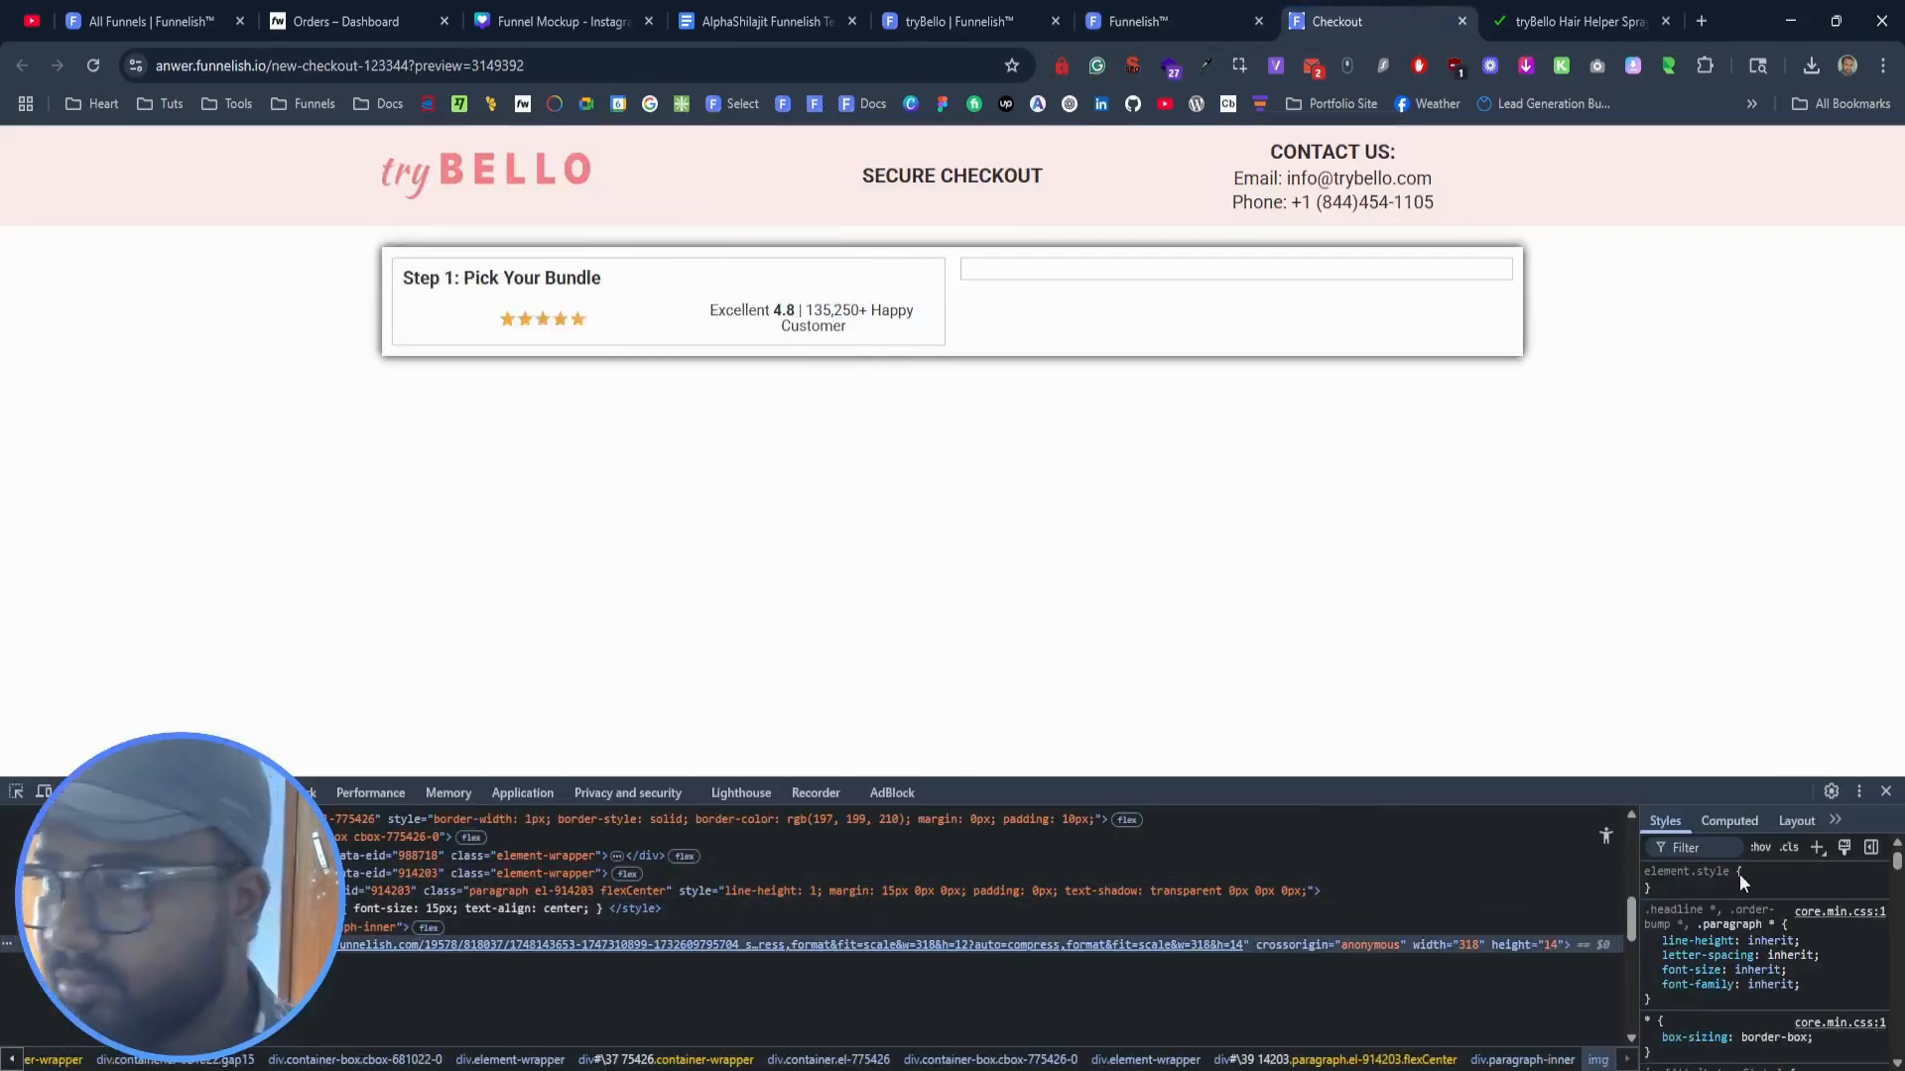
left_click(1818, 847)
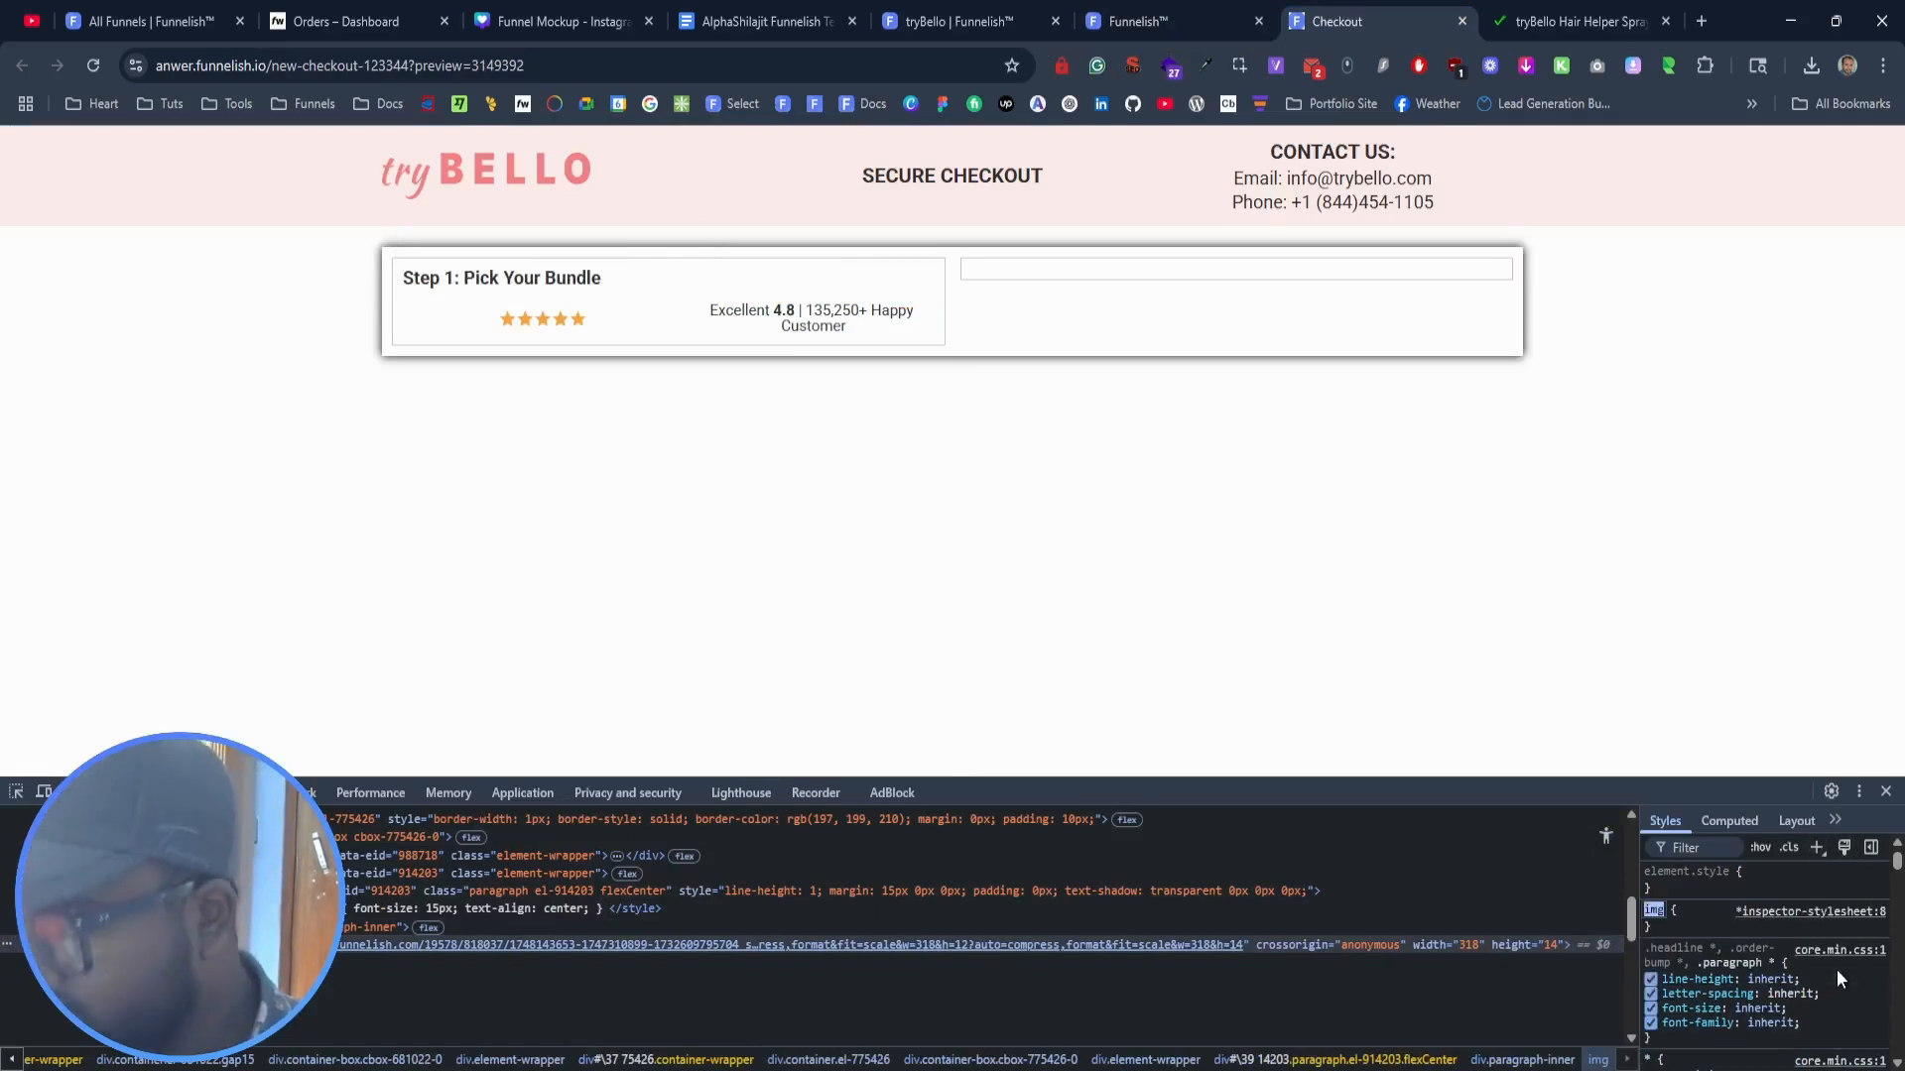
type(".flexCenter .paragraph-inner img")
key("Return")
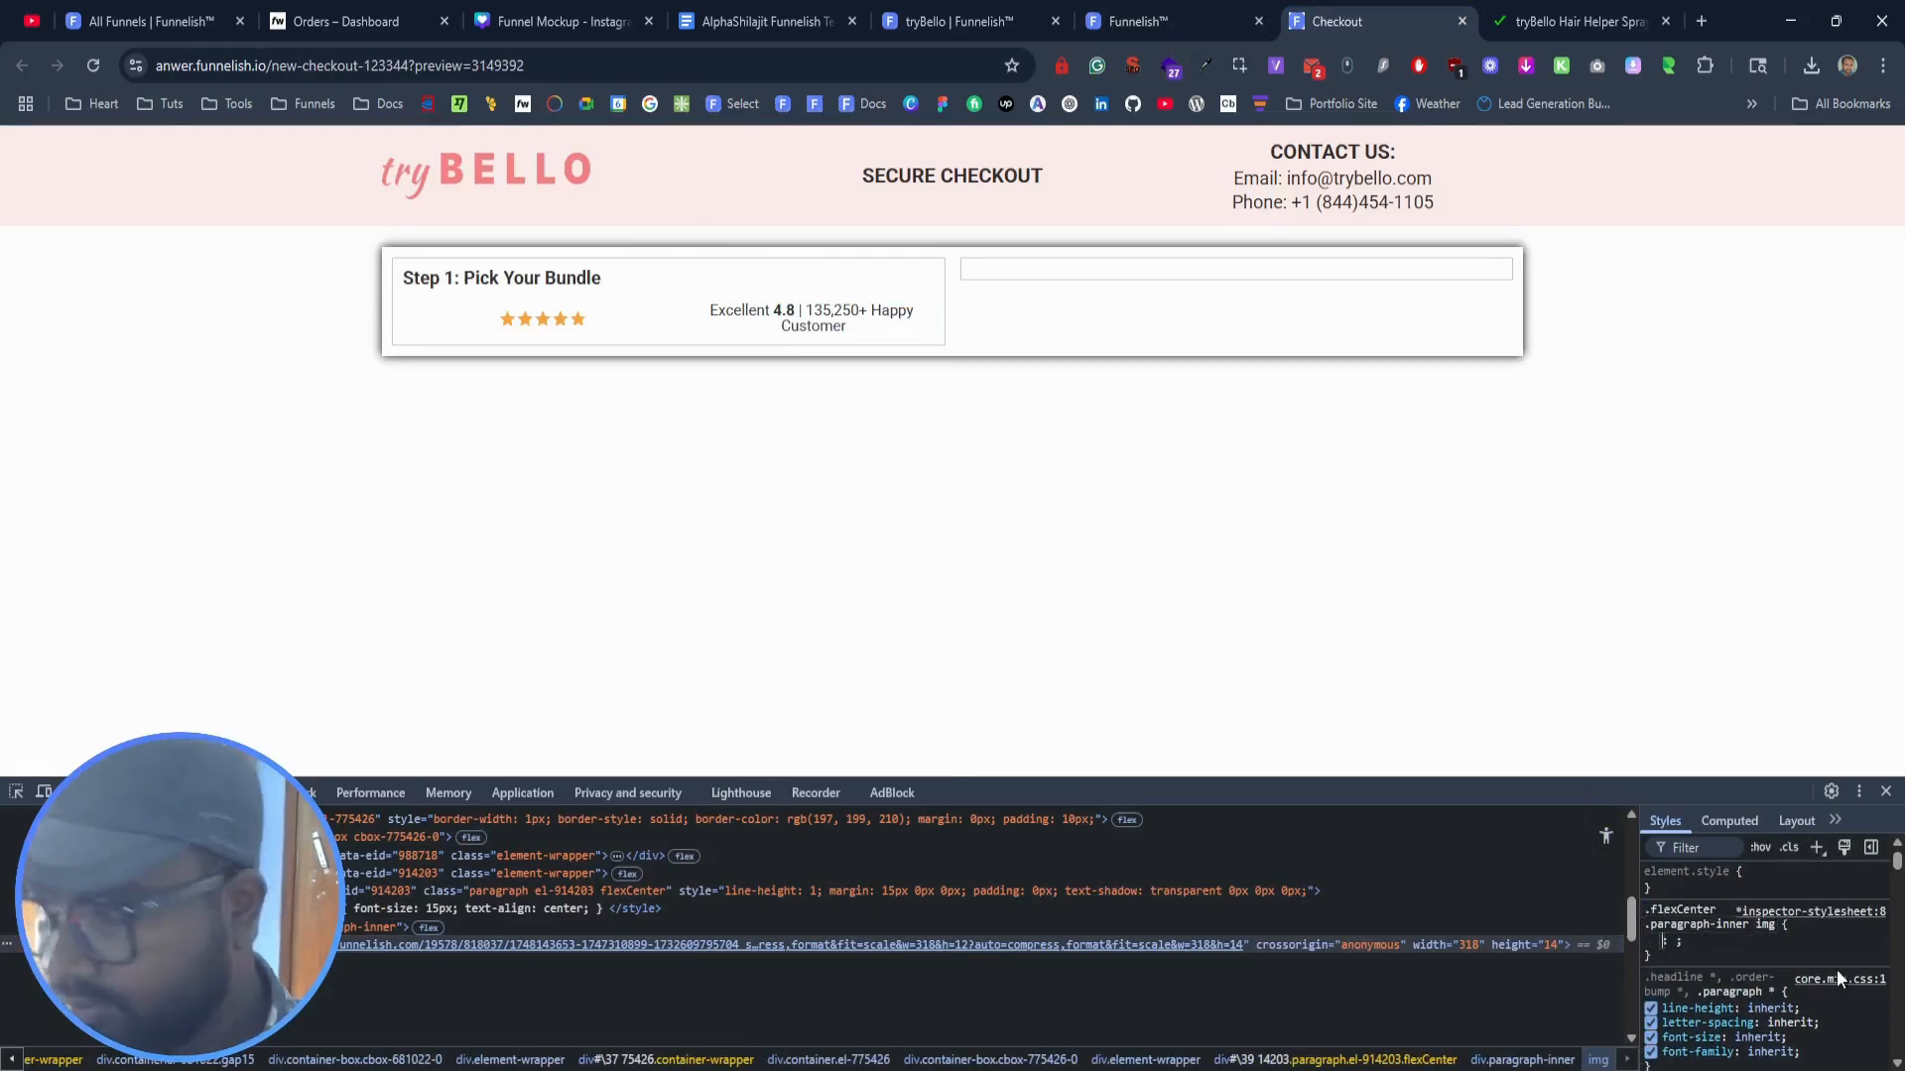
Step: Give the .flexCenter .paragraph-inner img rule a max-width of 100px
type("max-width")
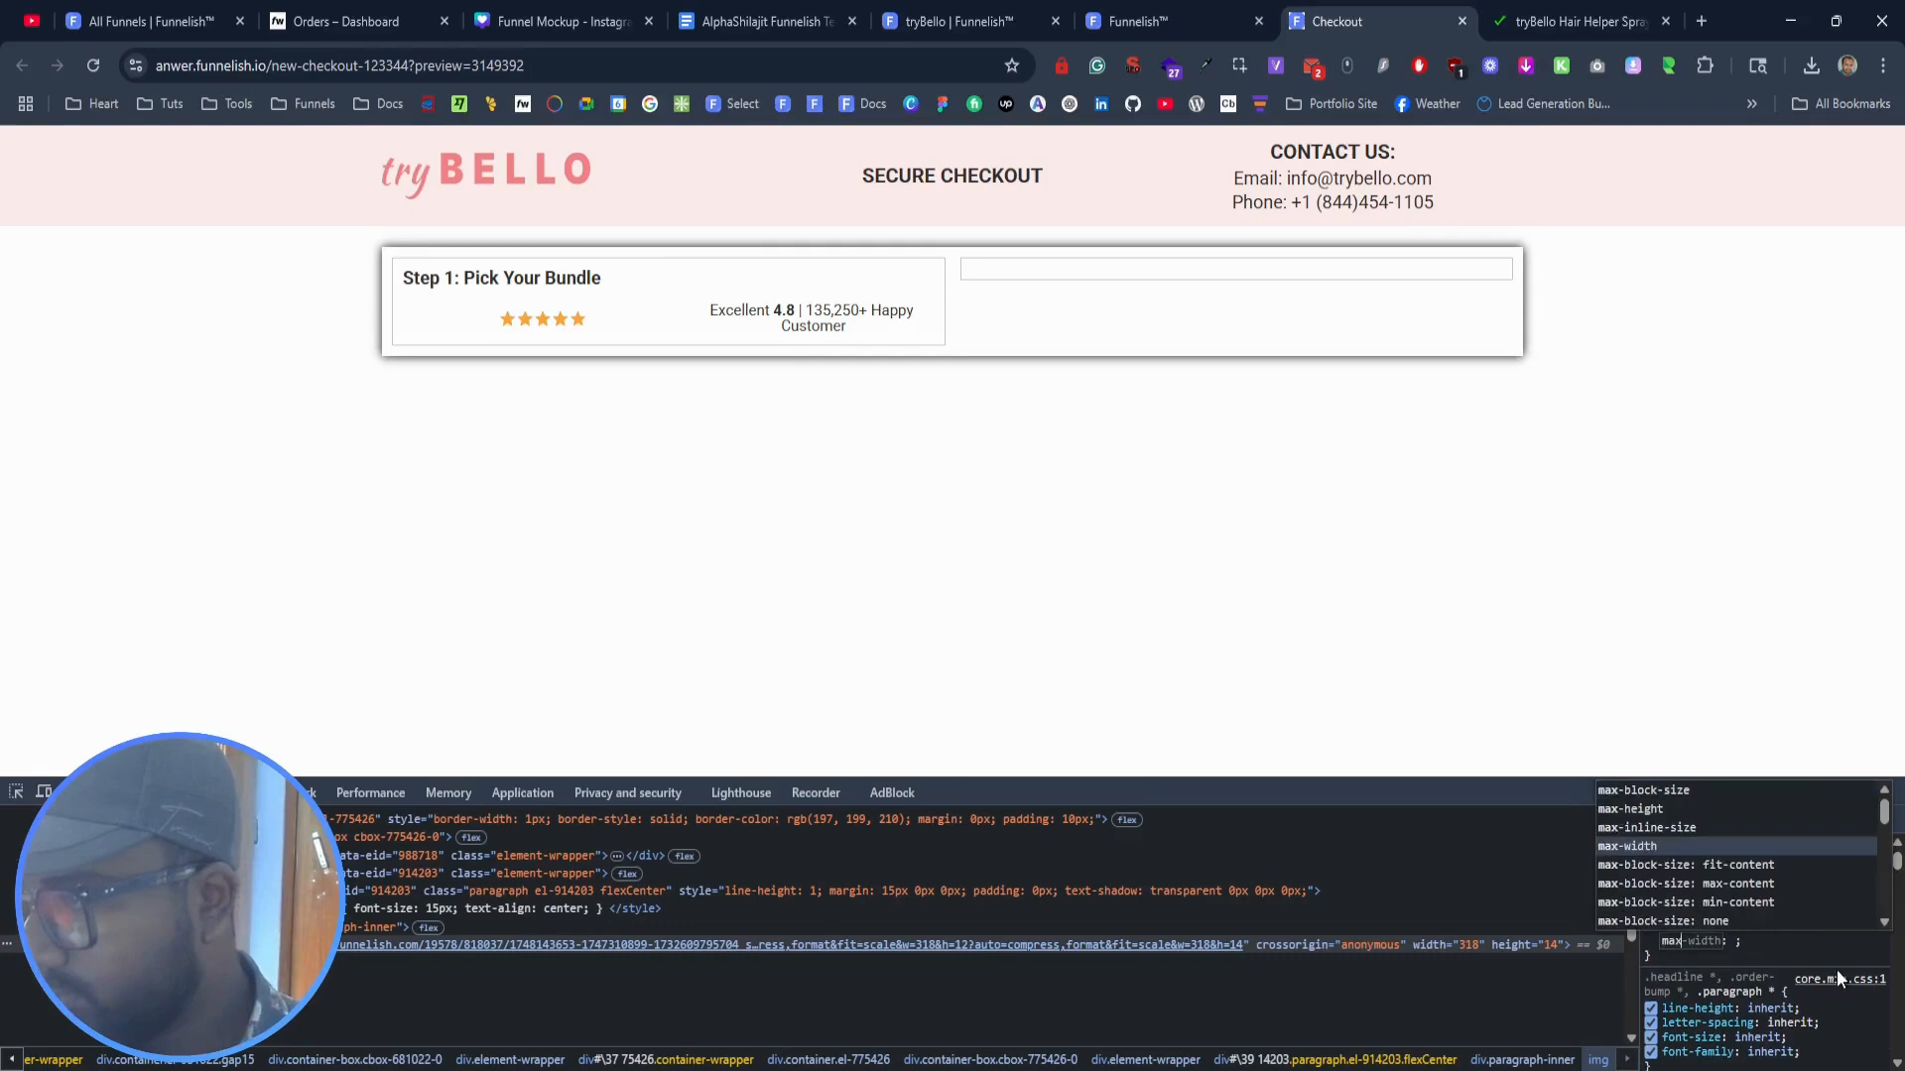
key("Tab")
type("2")
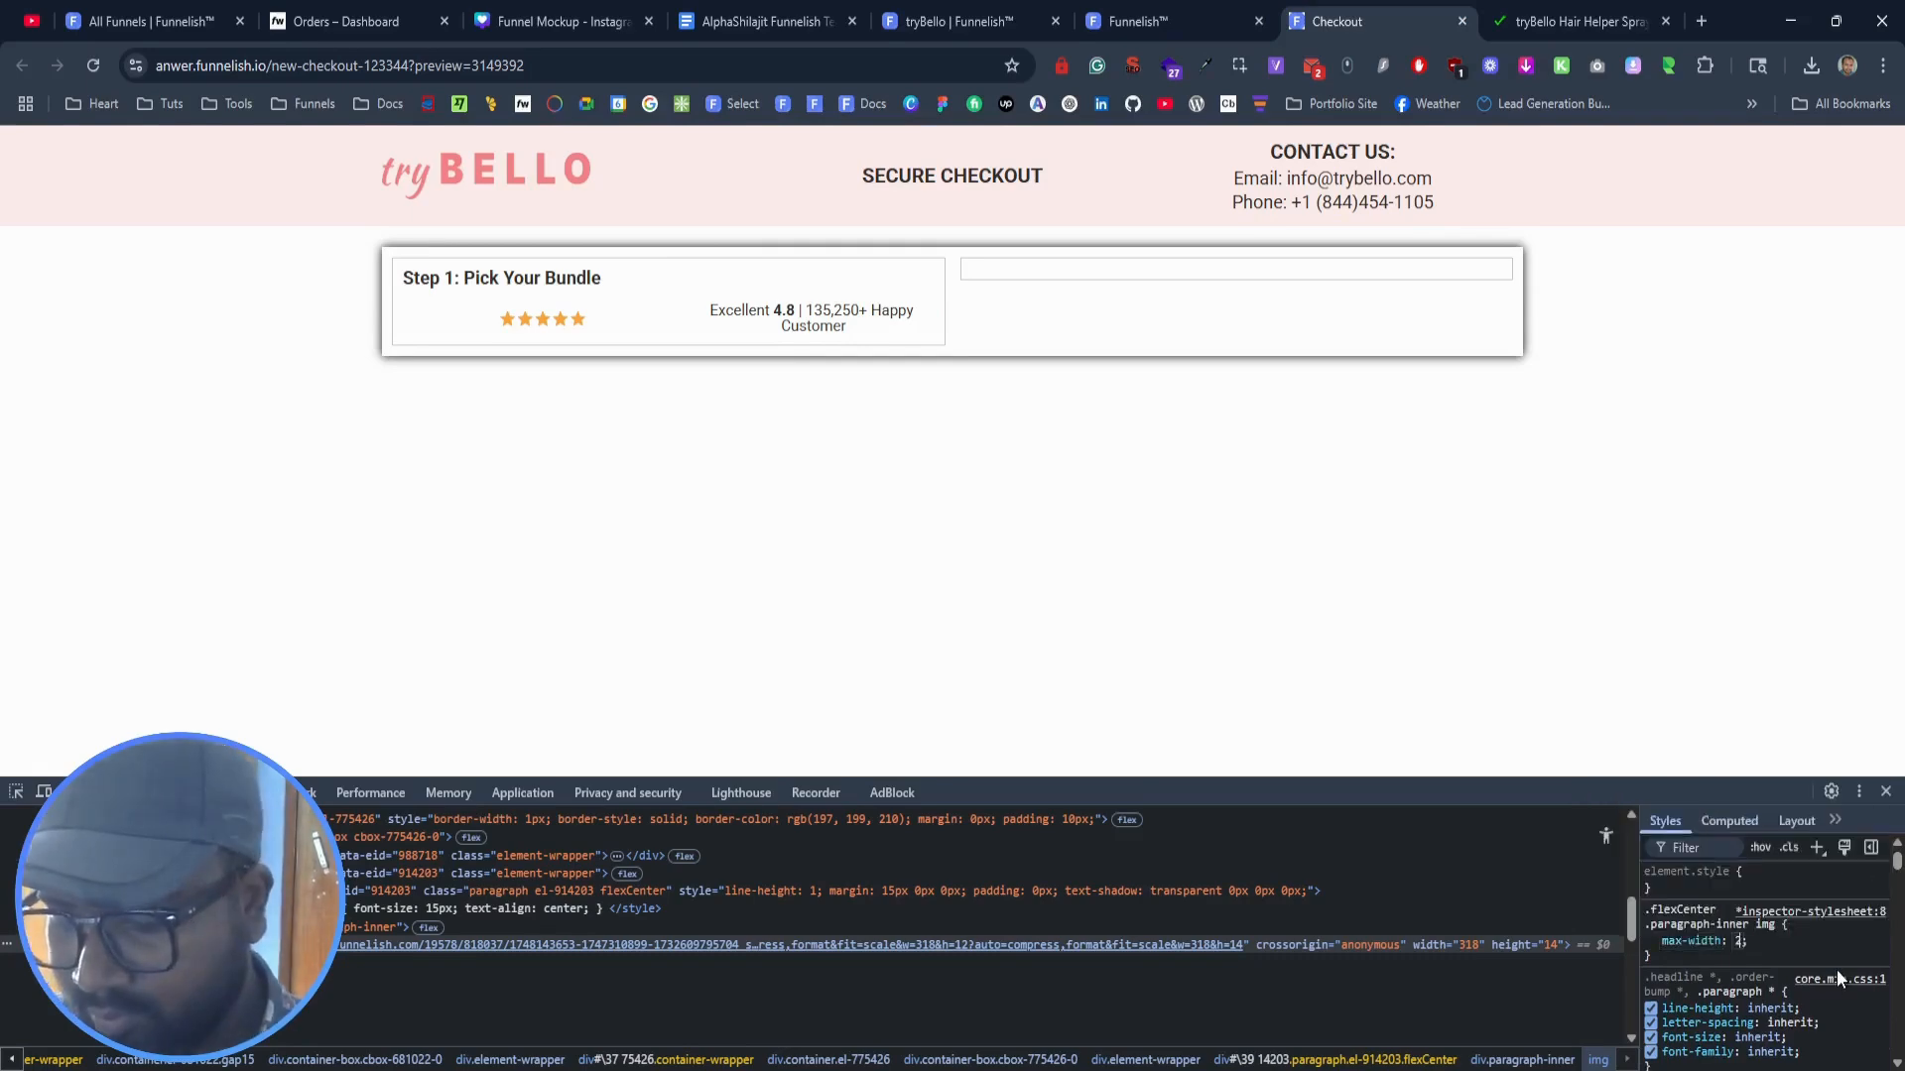
key("BackSpace")
type("100")
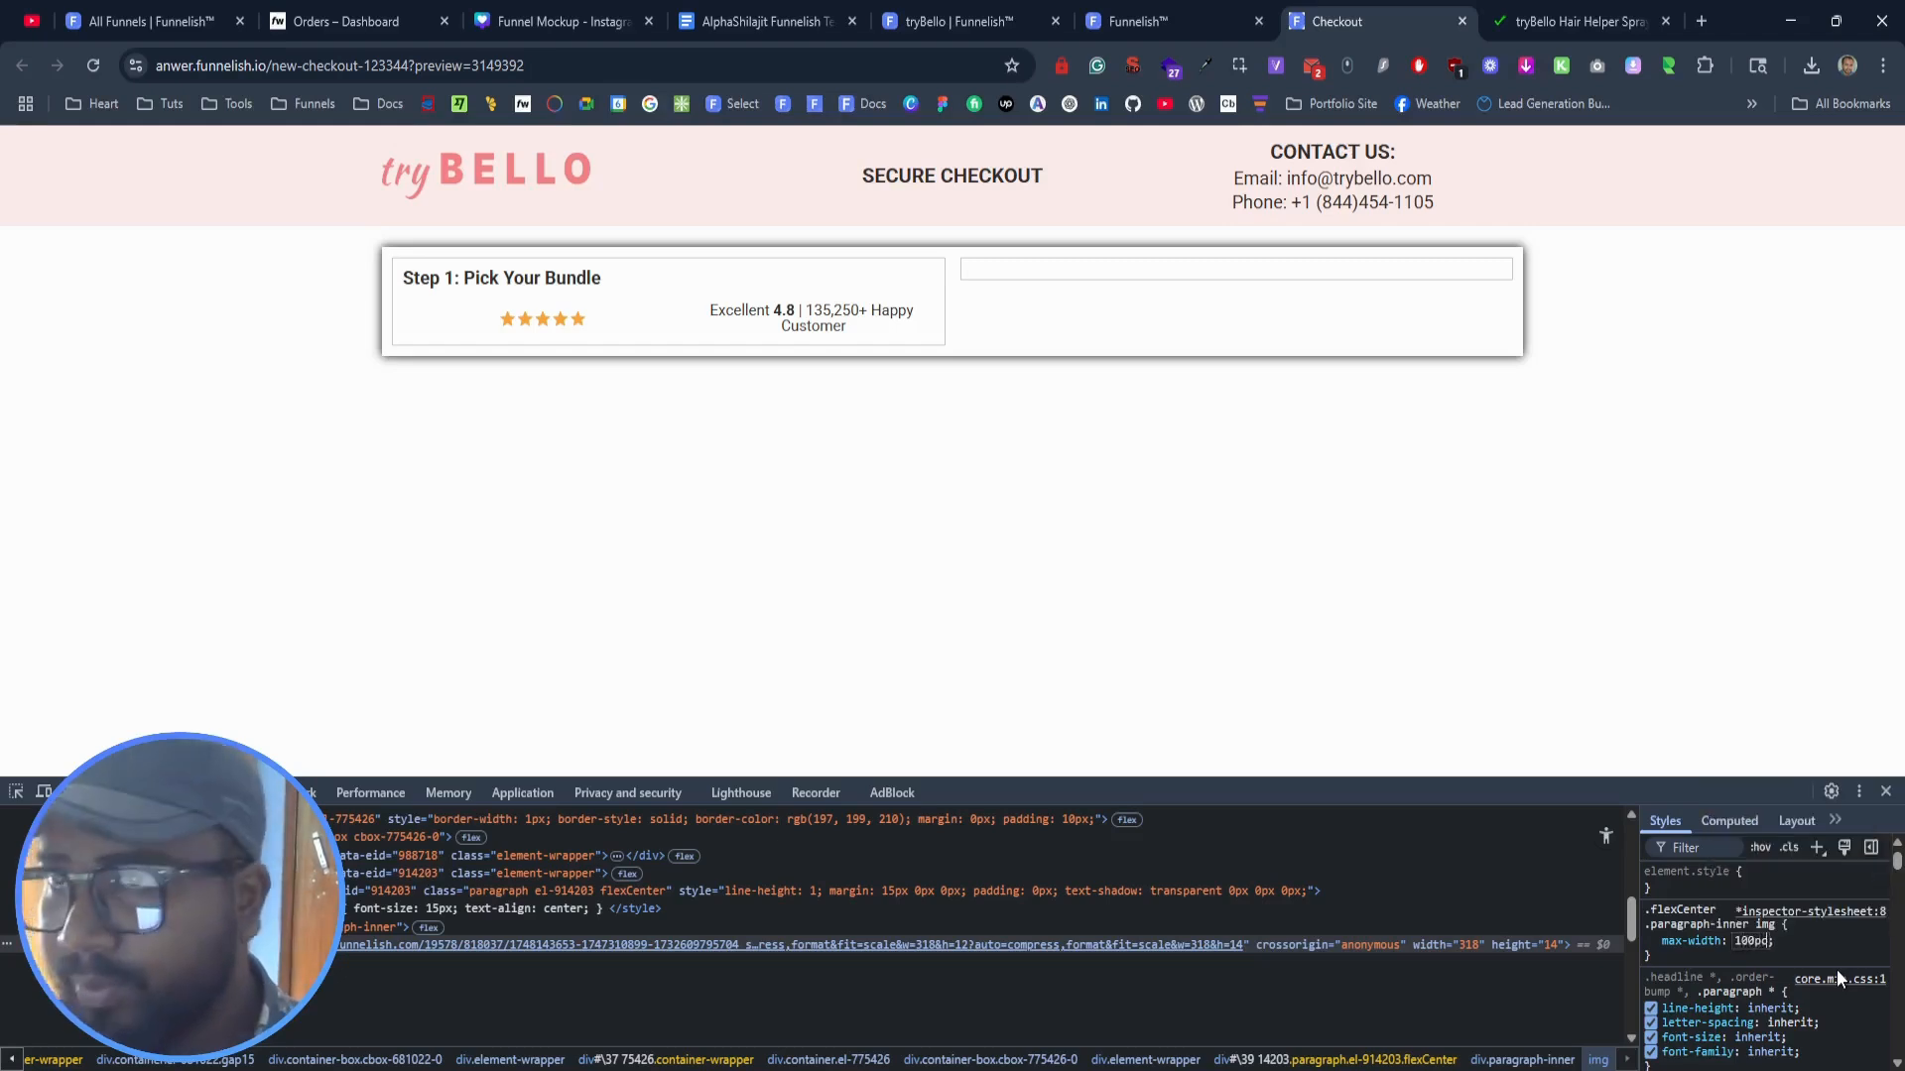
type("px")
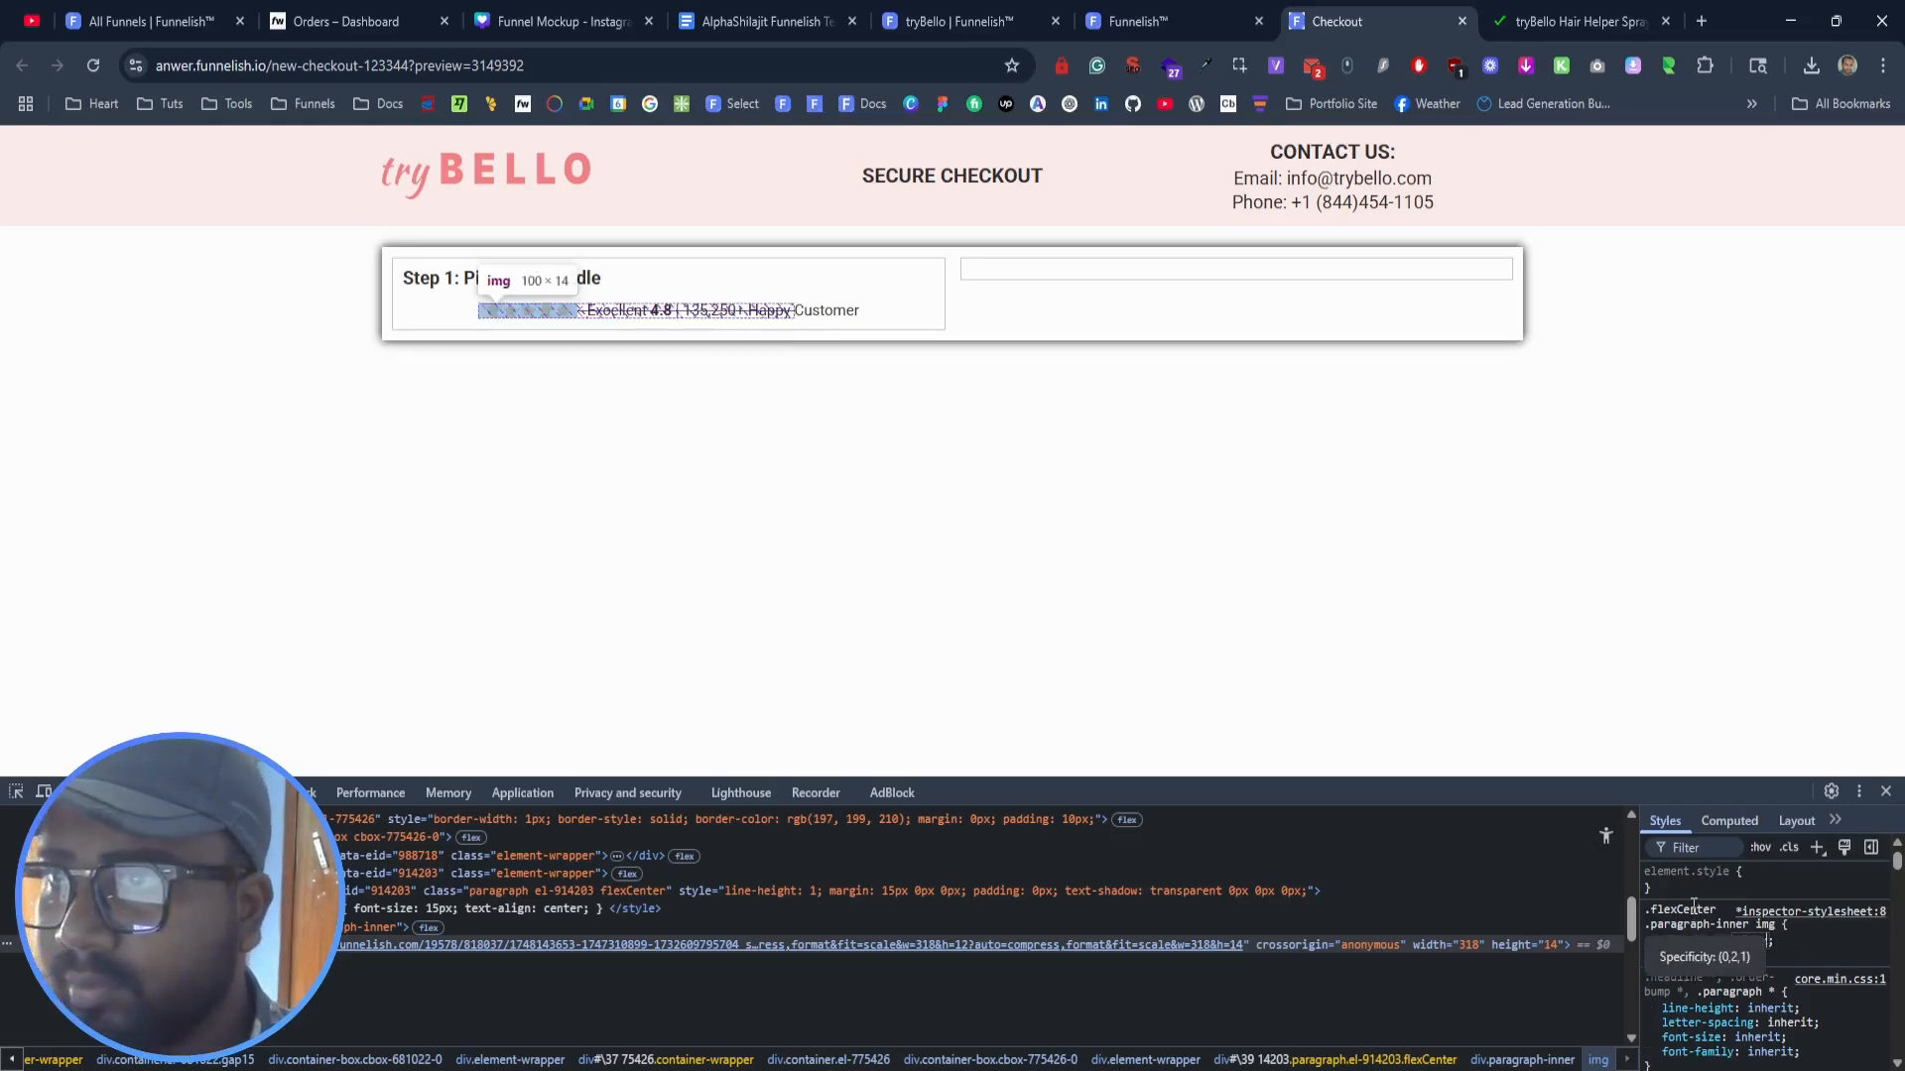
Step: Inspect the reference page's star image for its width and set the preview img rule's max-width to 80px
key("ctrl+Tab")
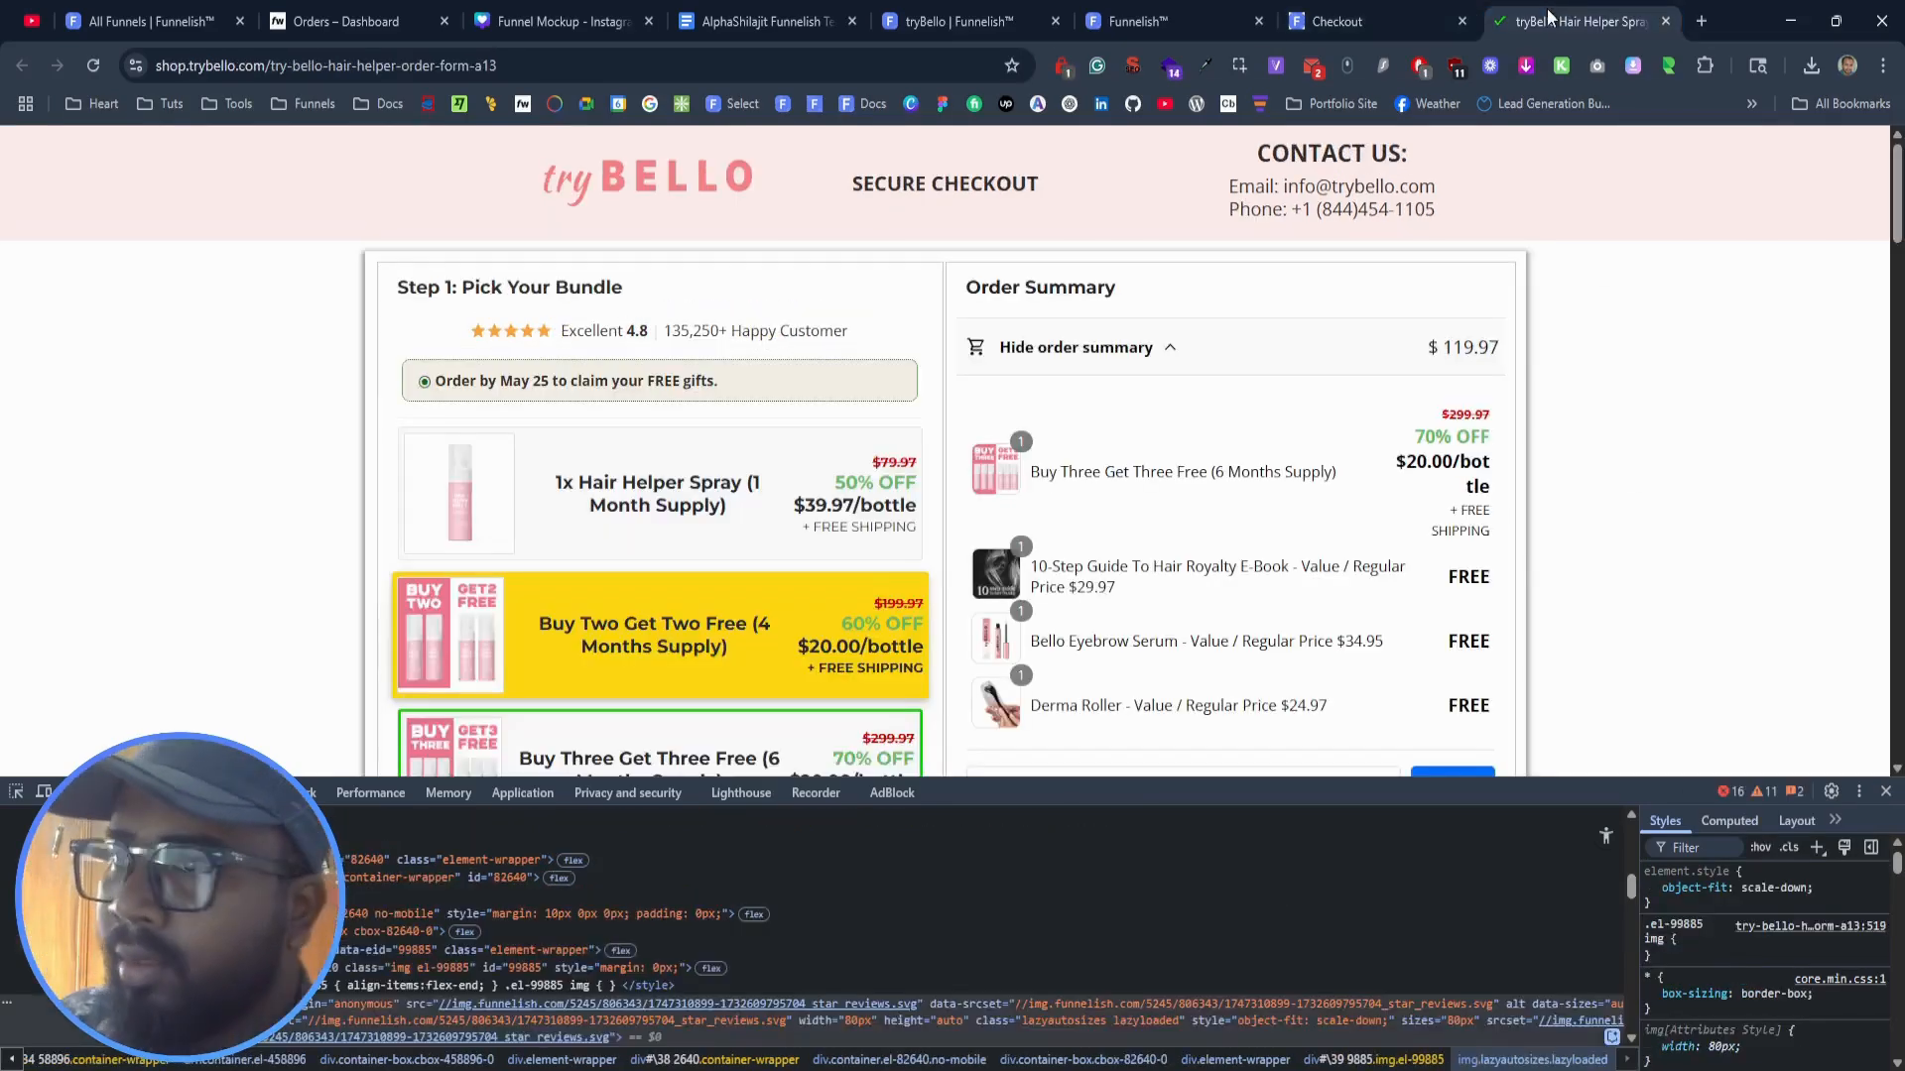
left_click(15, 792)
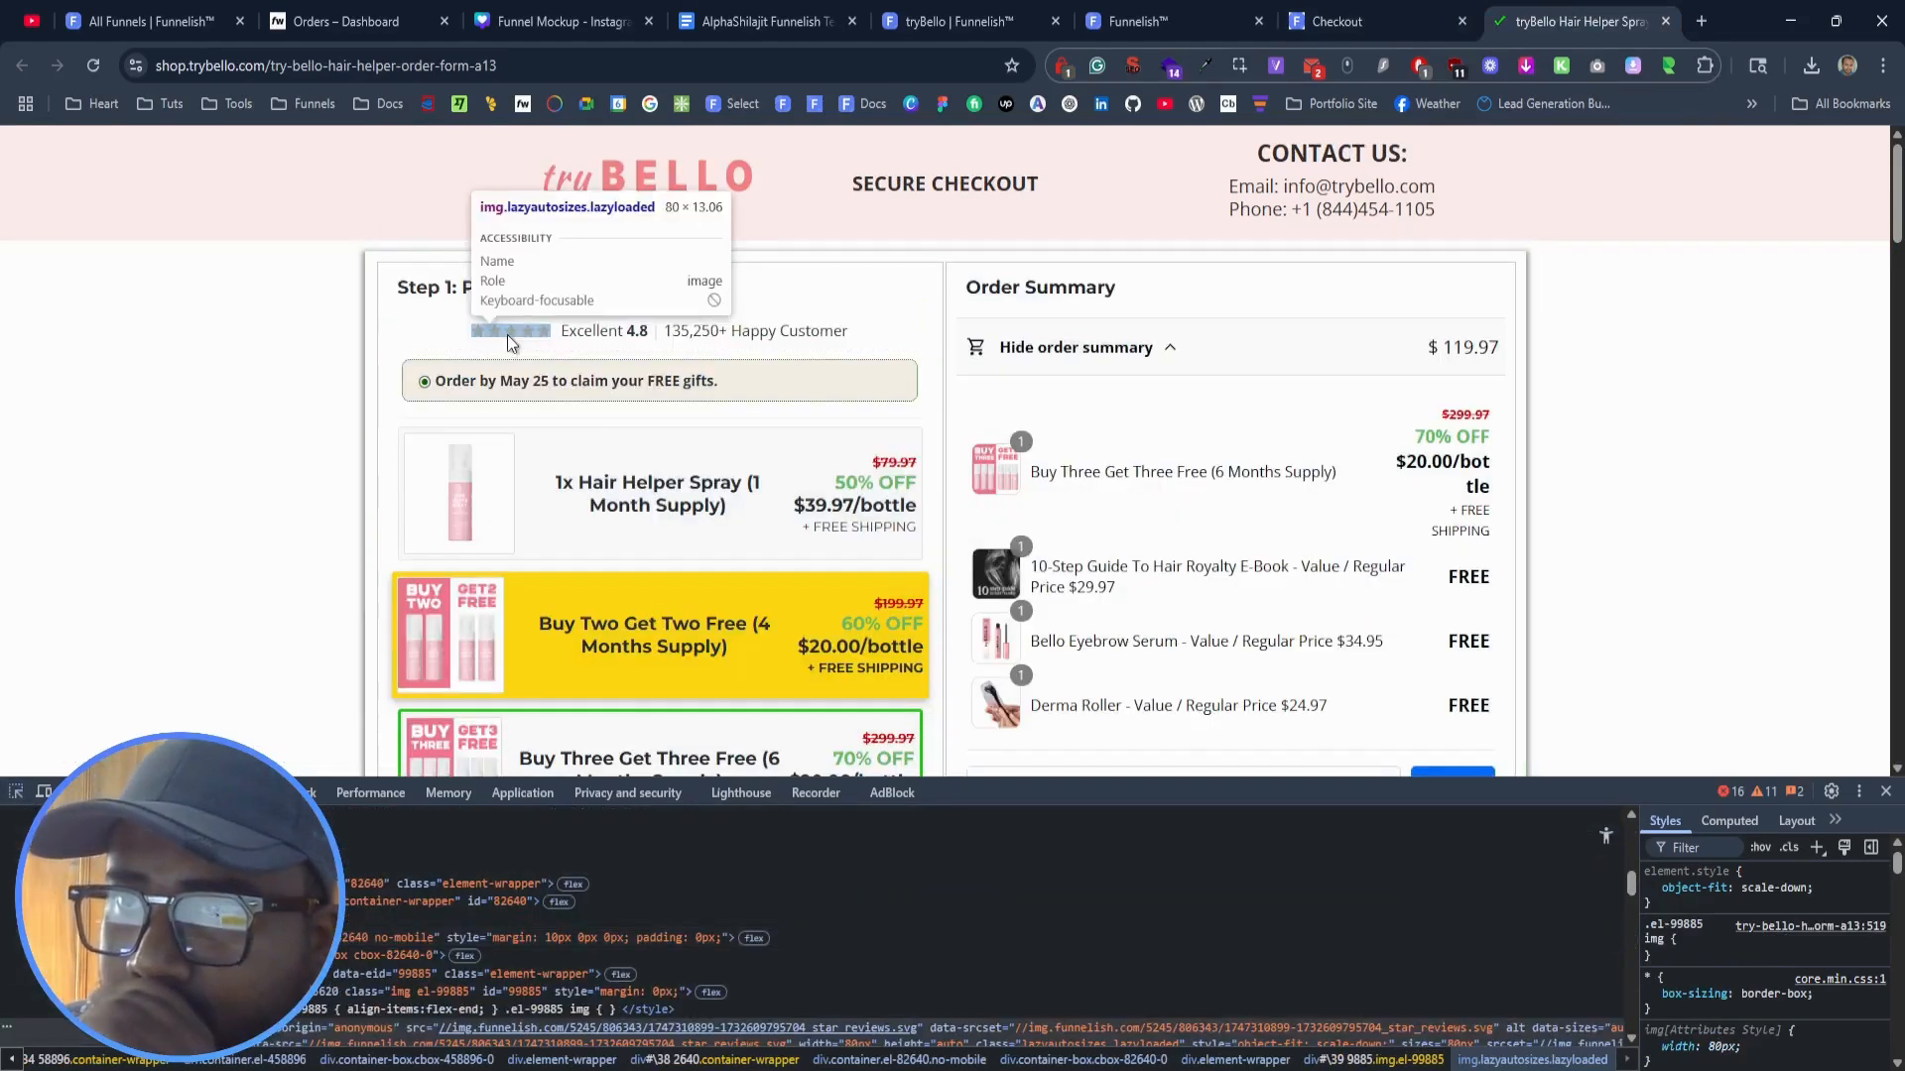
left_click(508, 335)
left_click(1374, 21)
left_click(1751, 941)
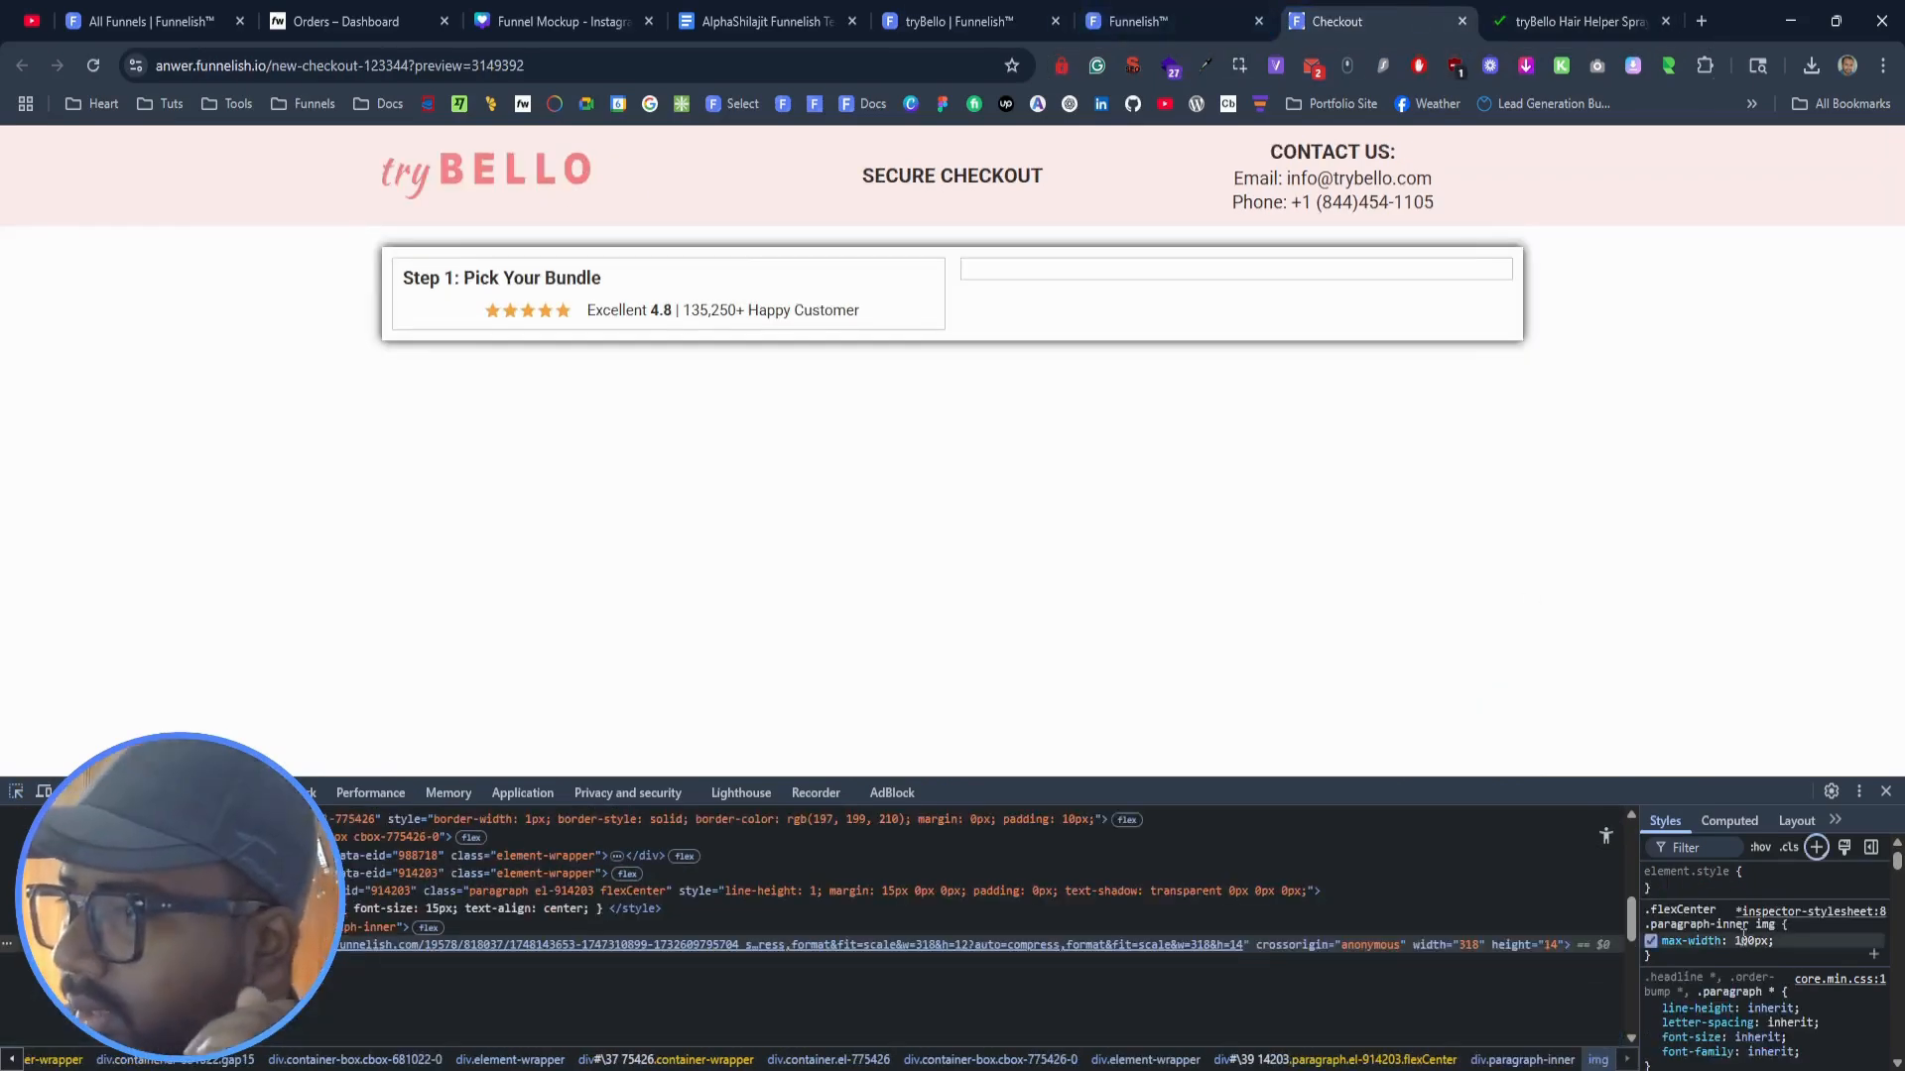
key("shift+Down")
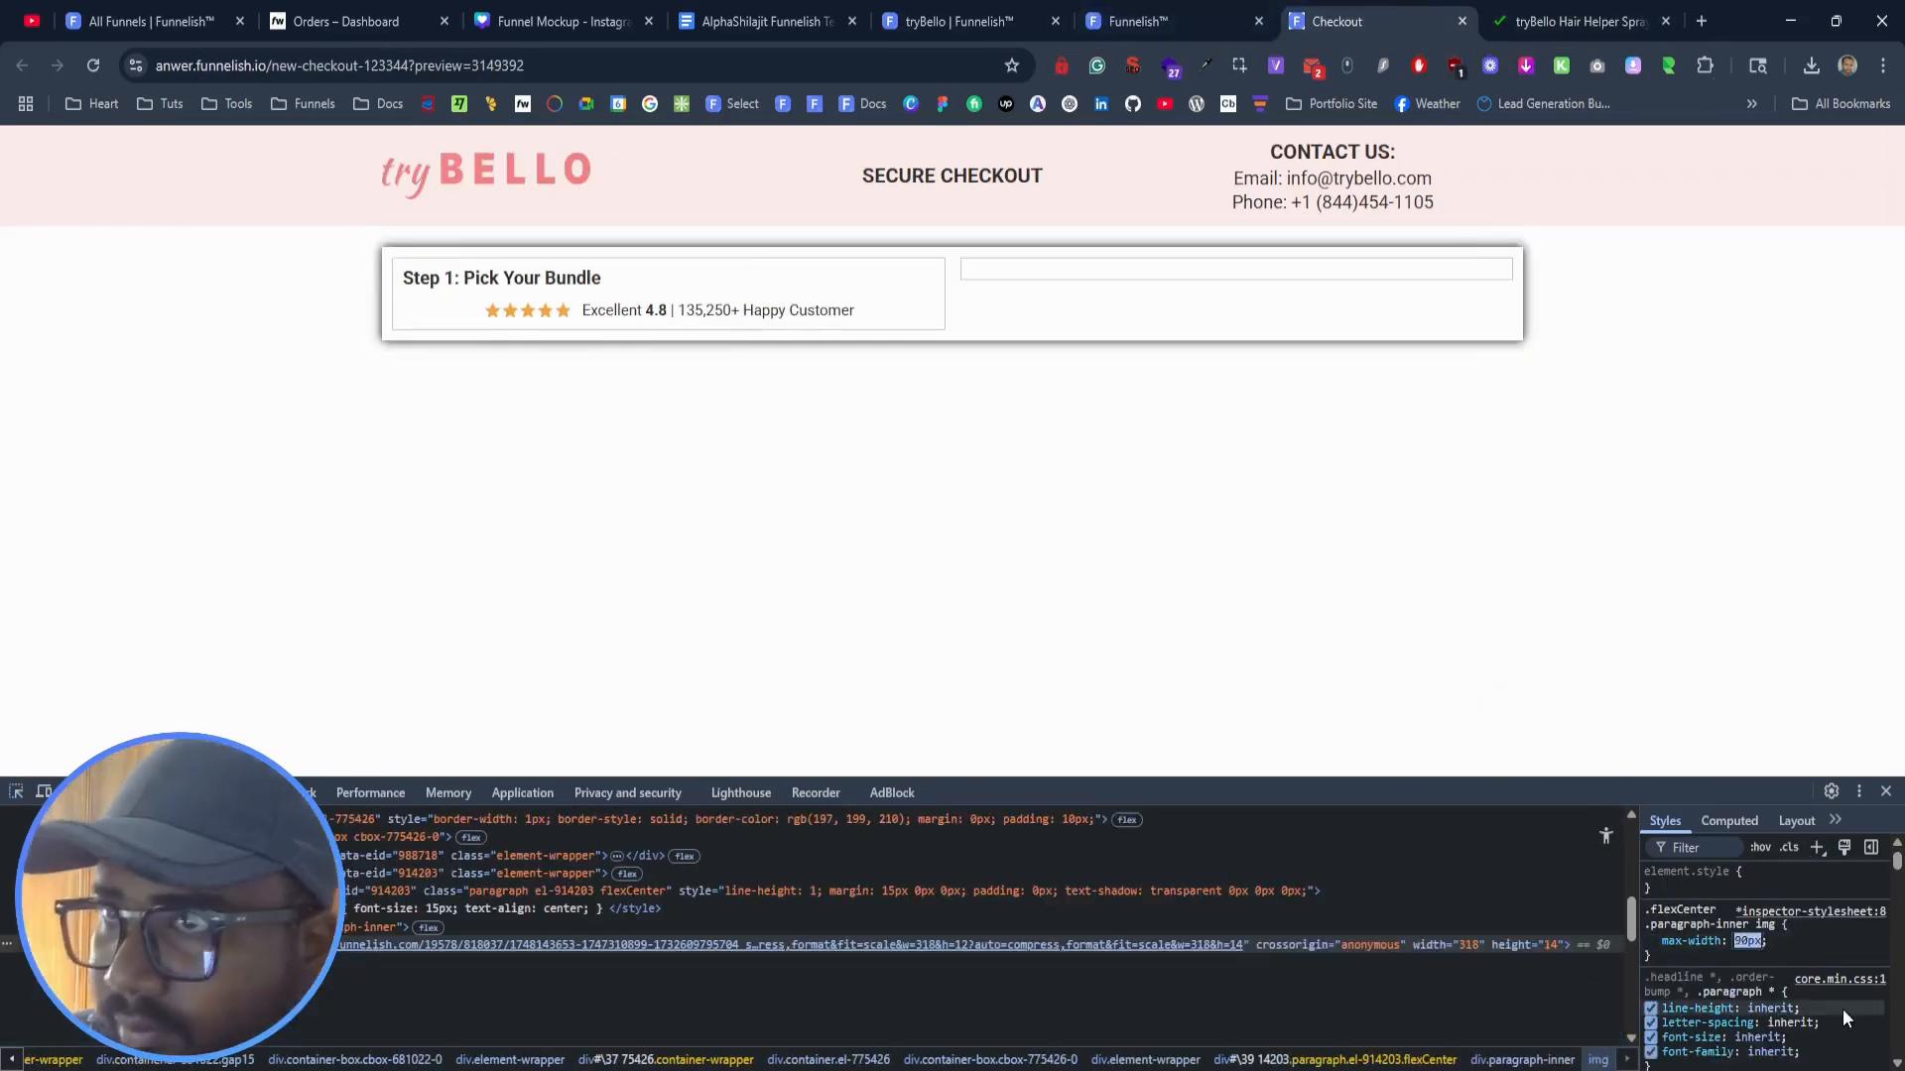
key("shift+Down")
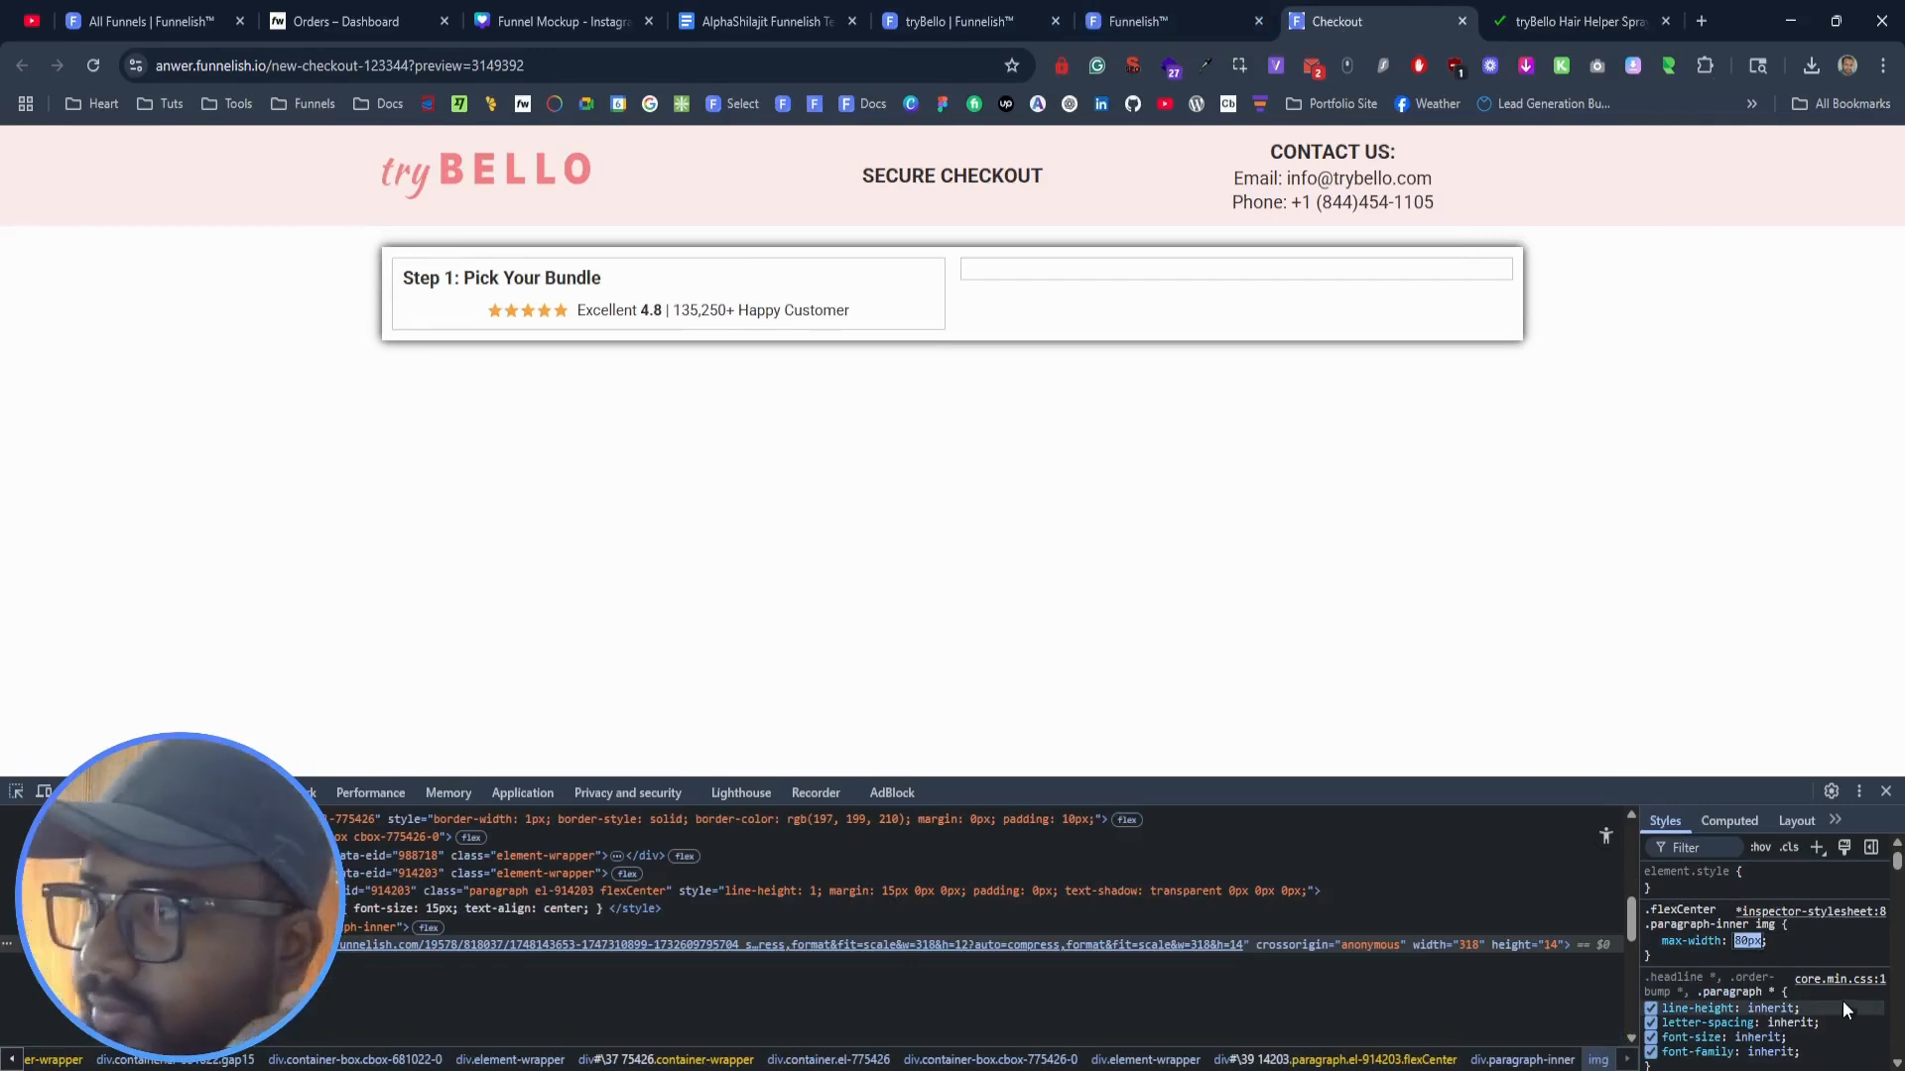
Step: Copy the .flexCenter .paragraph-inner img rule with max-width: 80px into the page's custom CSS below the existing rules
left_click(1653, 954)
left_click_drag(1653, 955, 1649, 910)
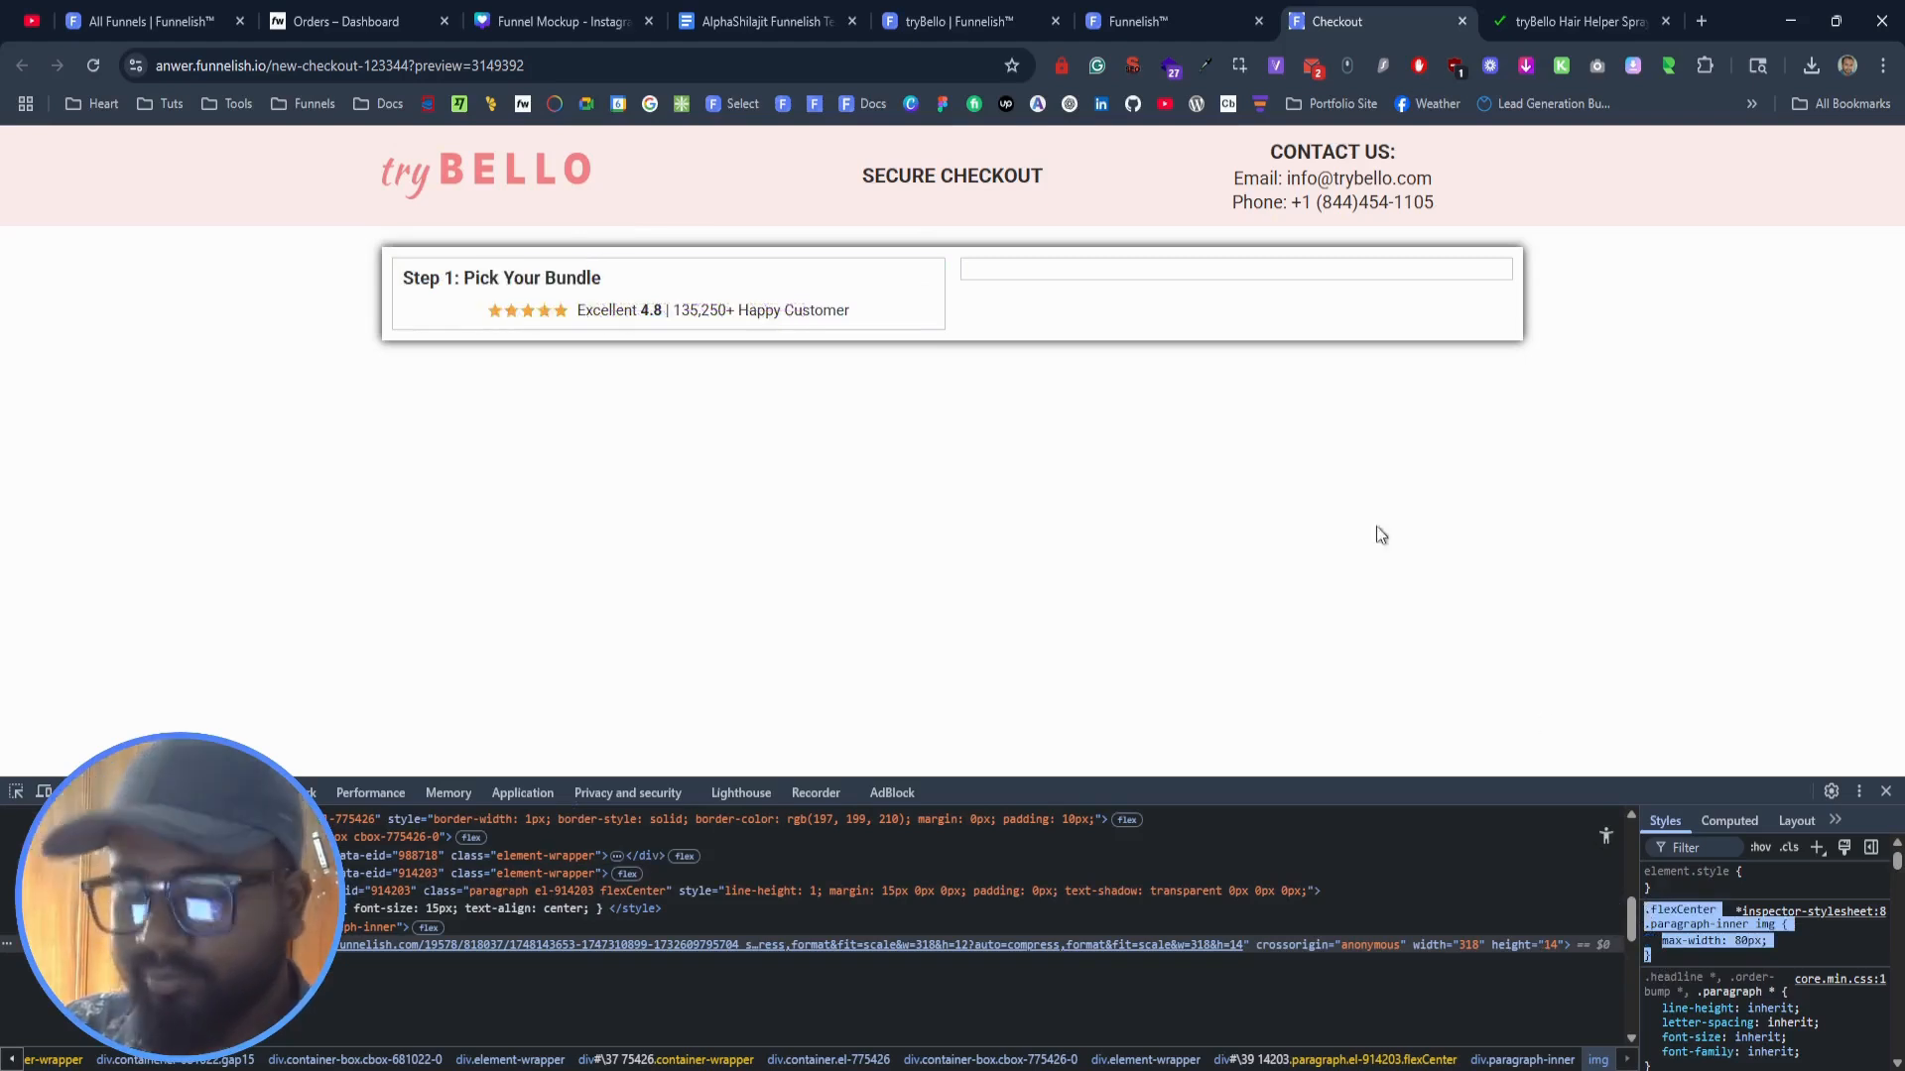
left_click(1227, 9)
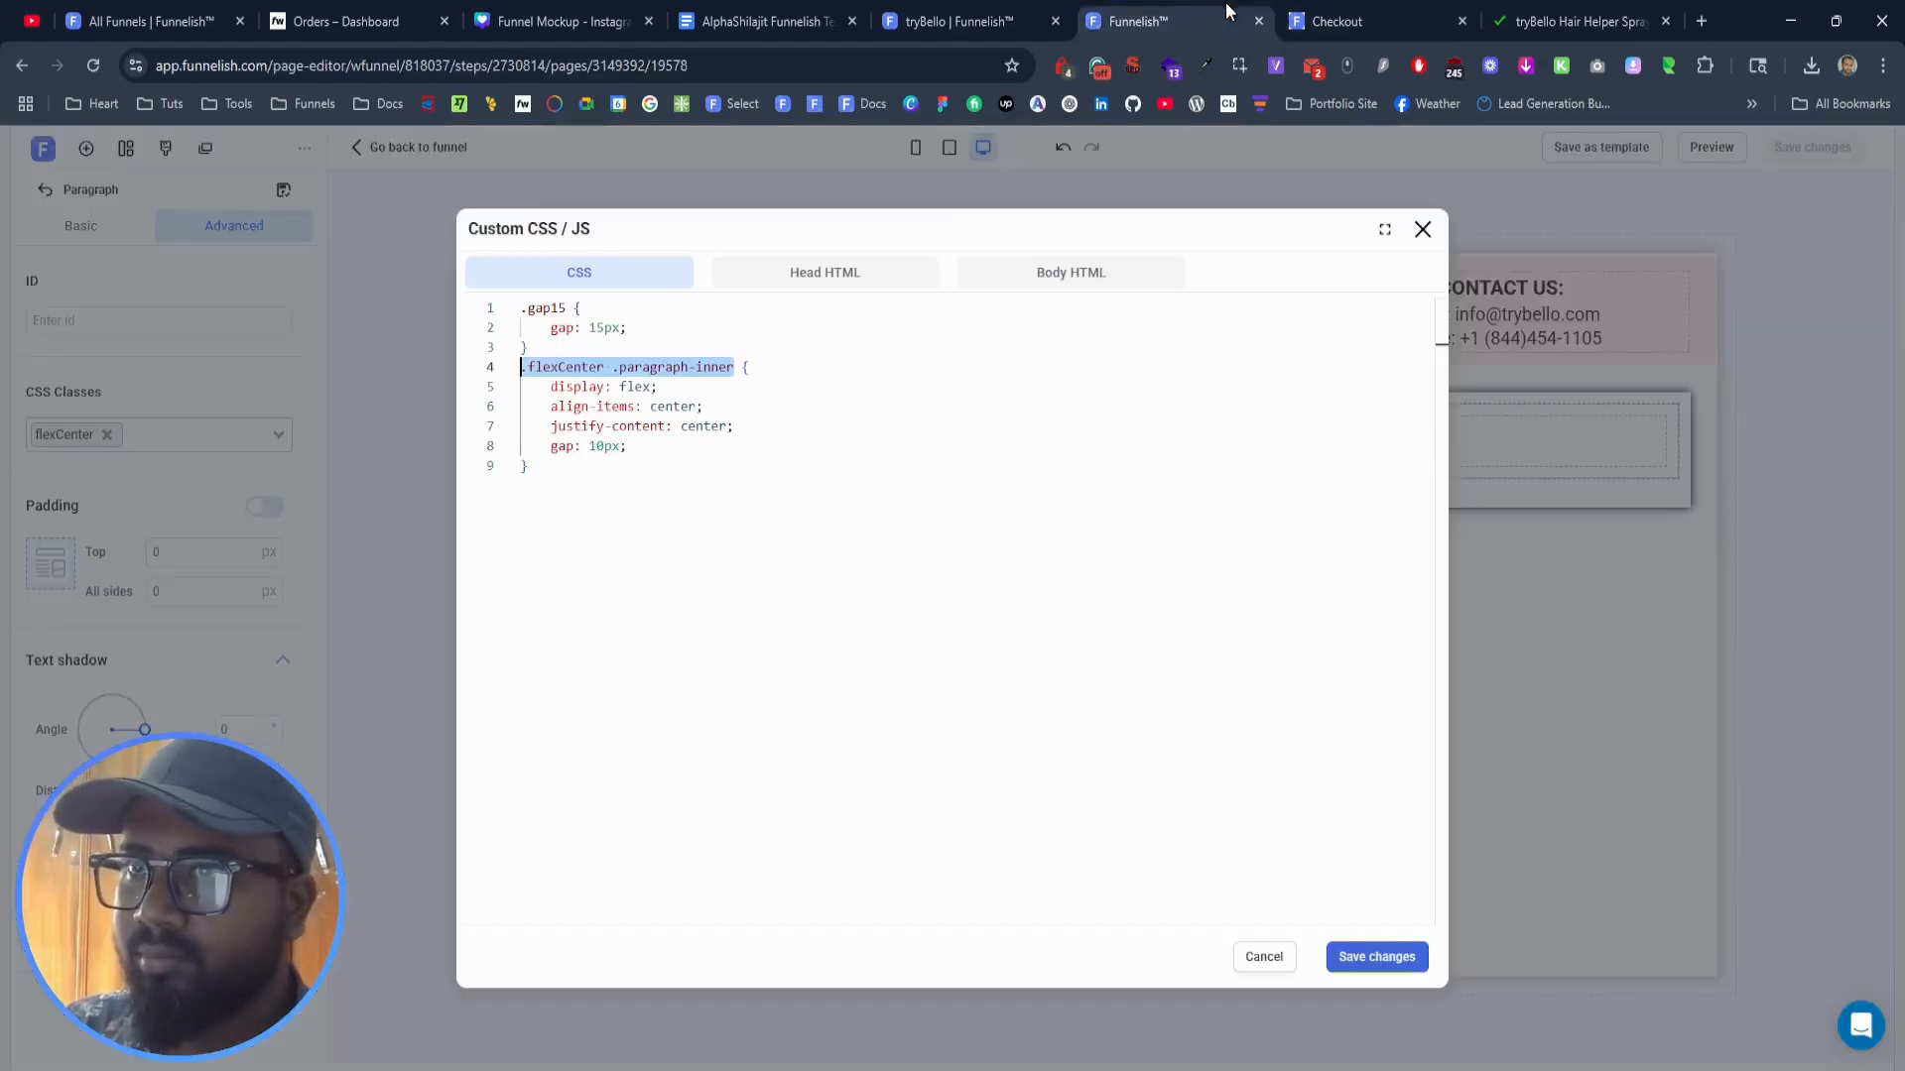
left_click(681, 456)
key("Return")
type(".flexCenter .paragraph-inner img {     max-width: 80px; }")
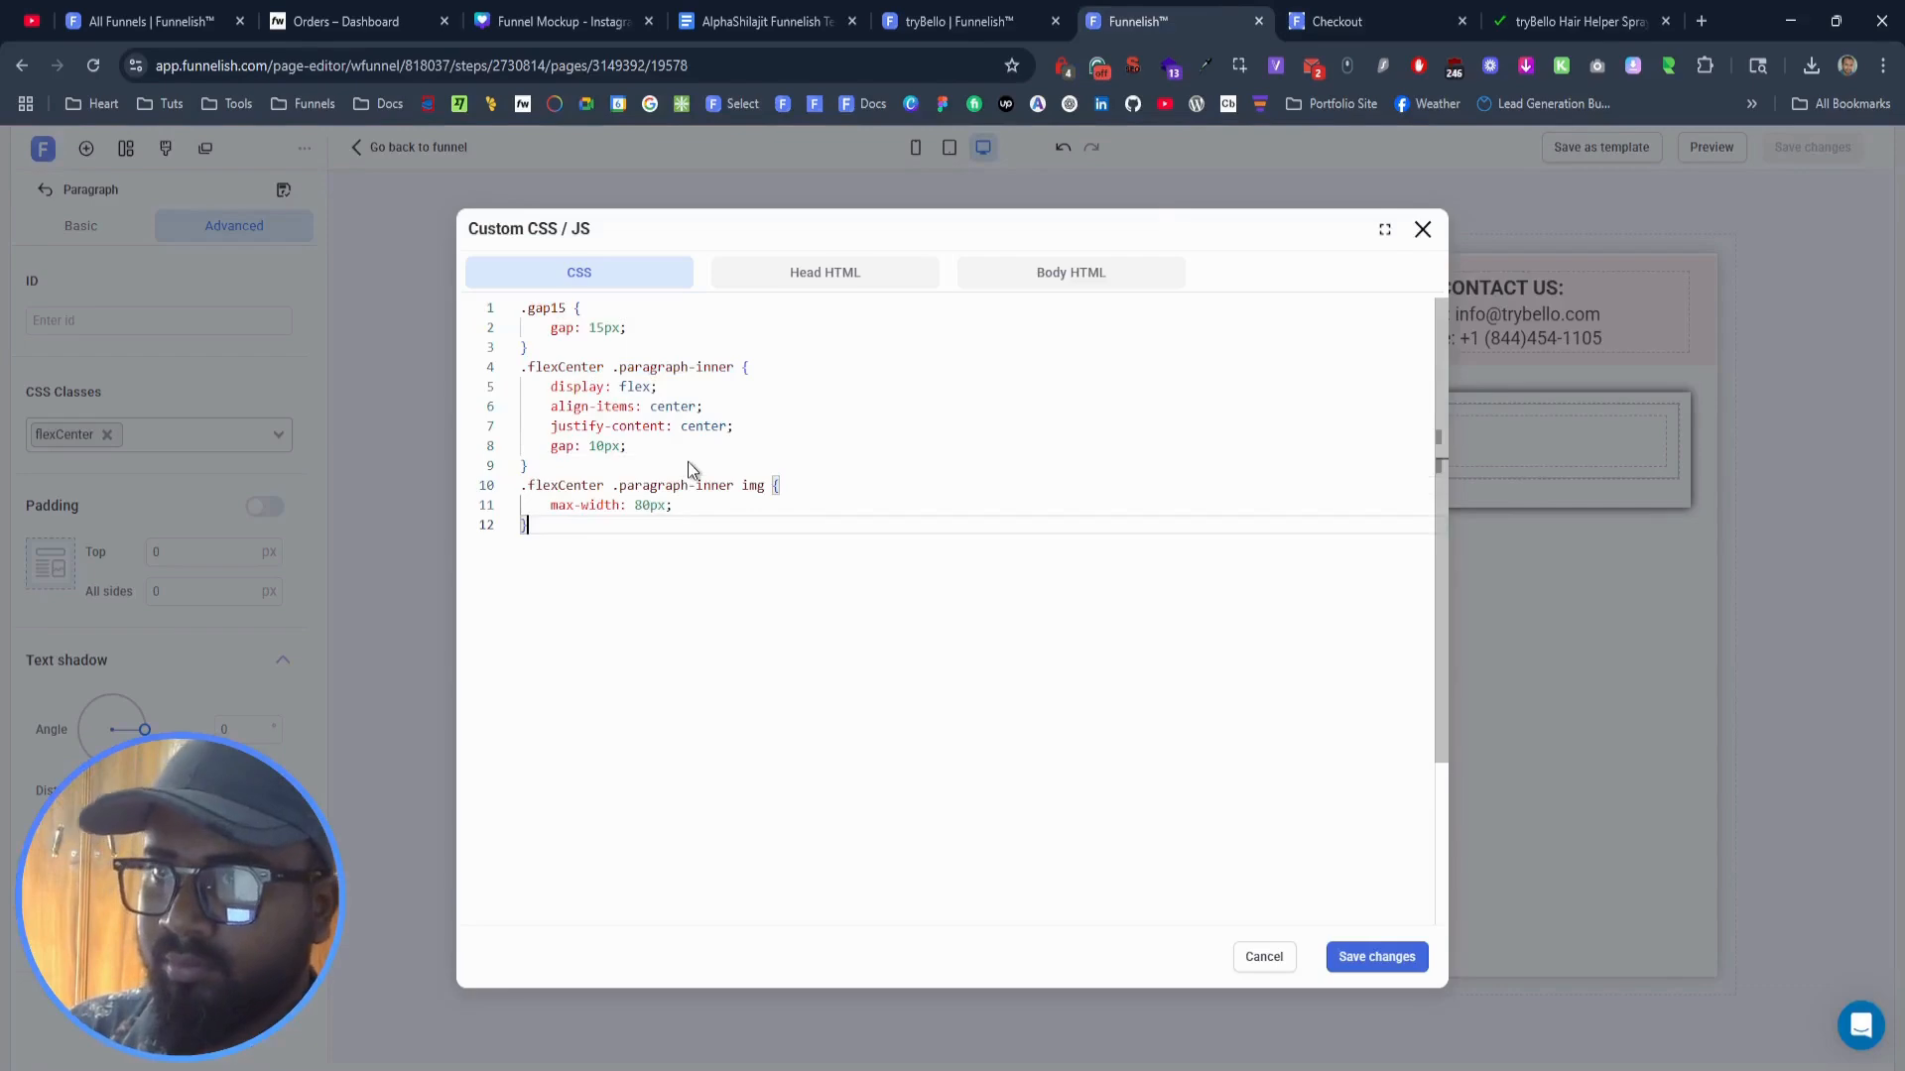
Step: Save the custom CSS and the page changes, and reload the checkout preview
left_click(1351, 958)
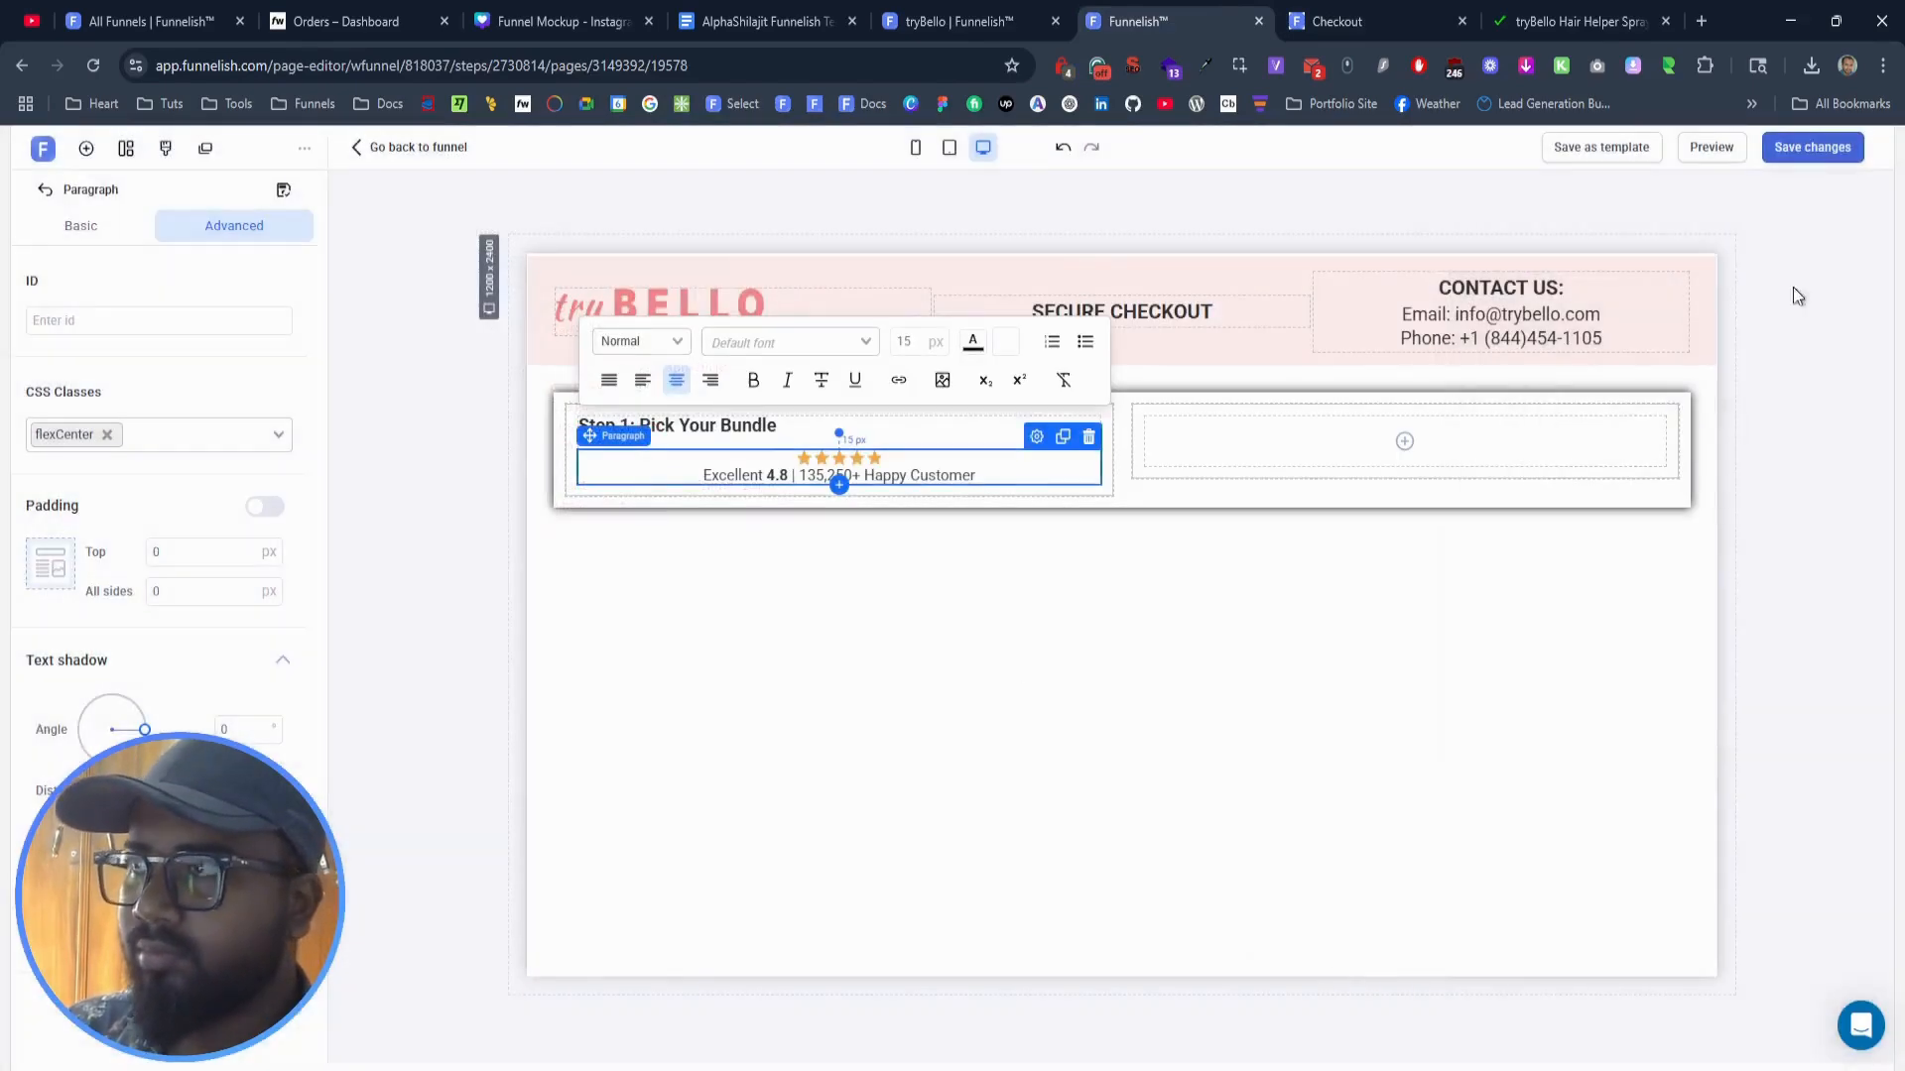
left_click(1829, 157)
left_click(1343, 5)
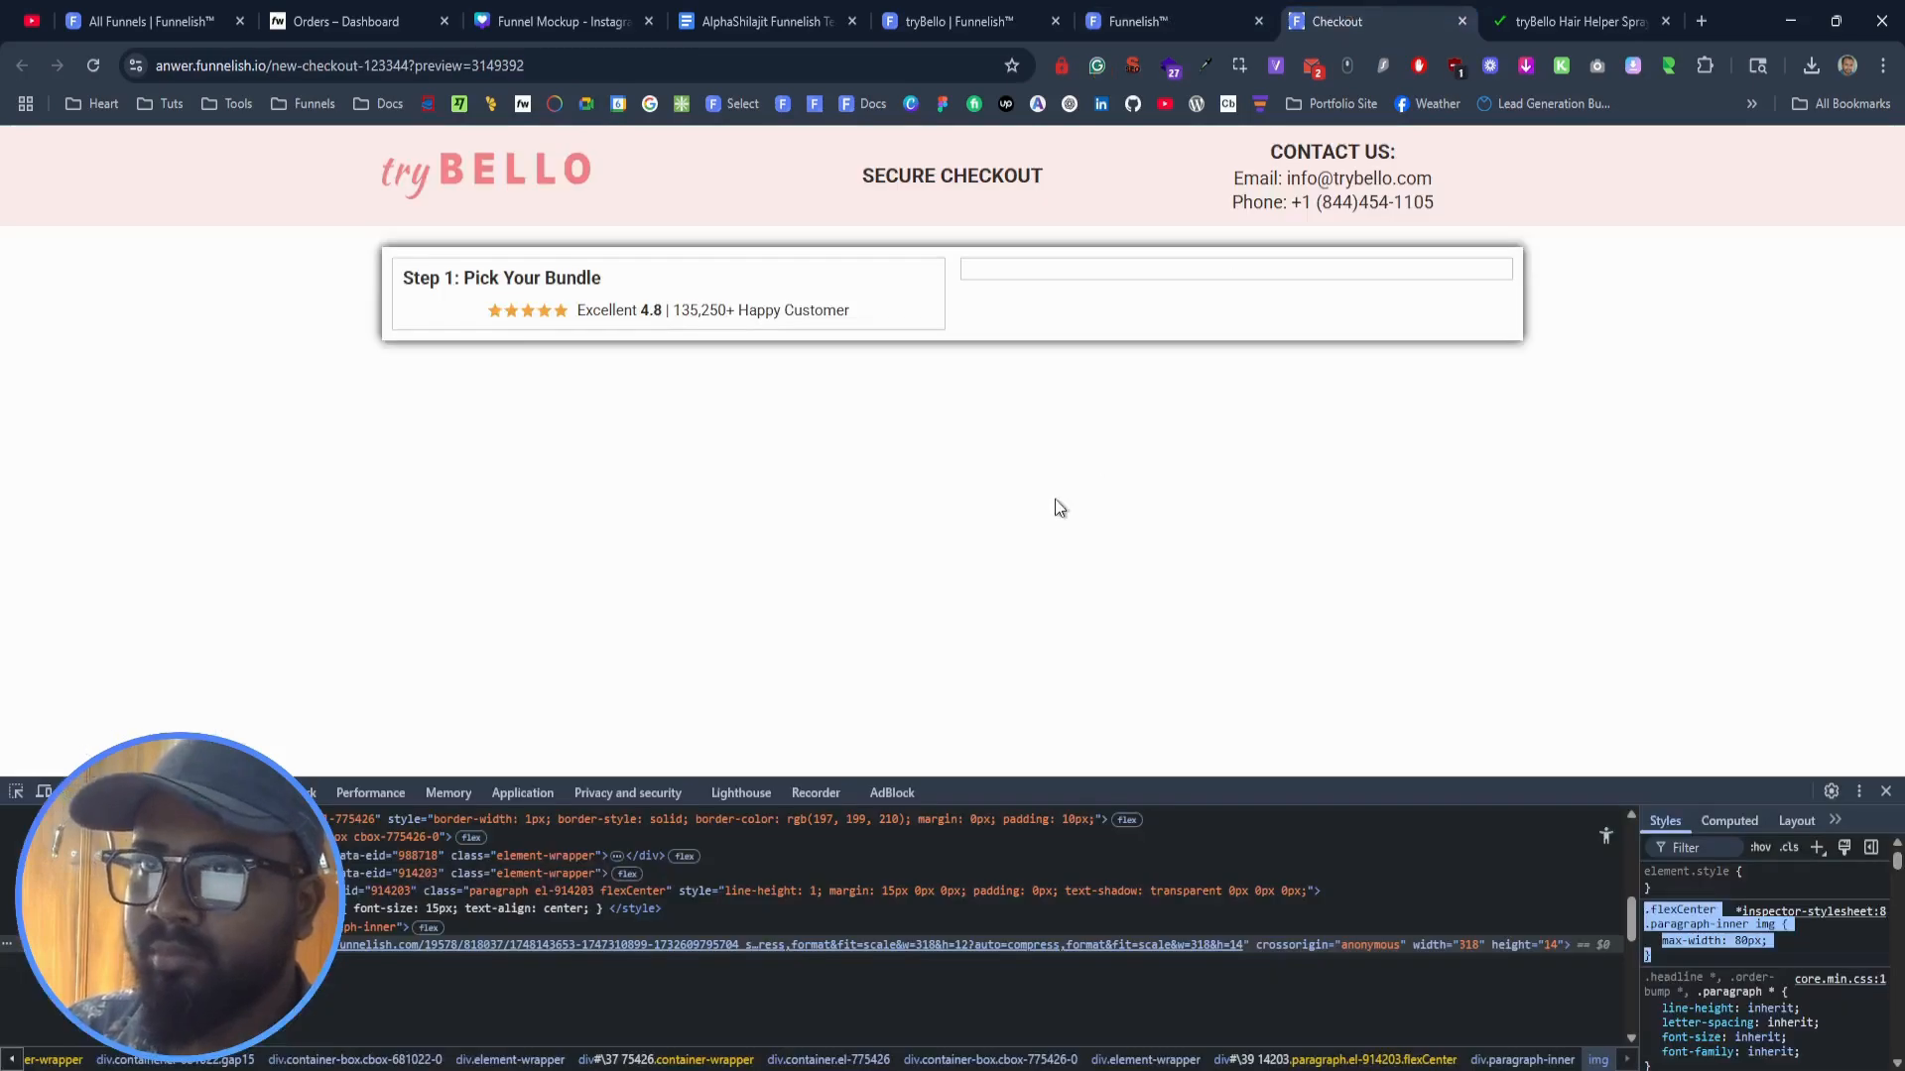
key("F5")
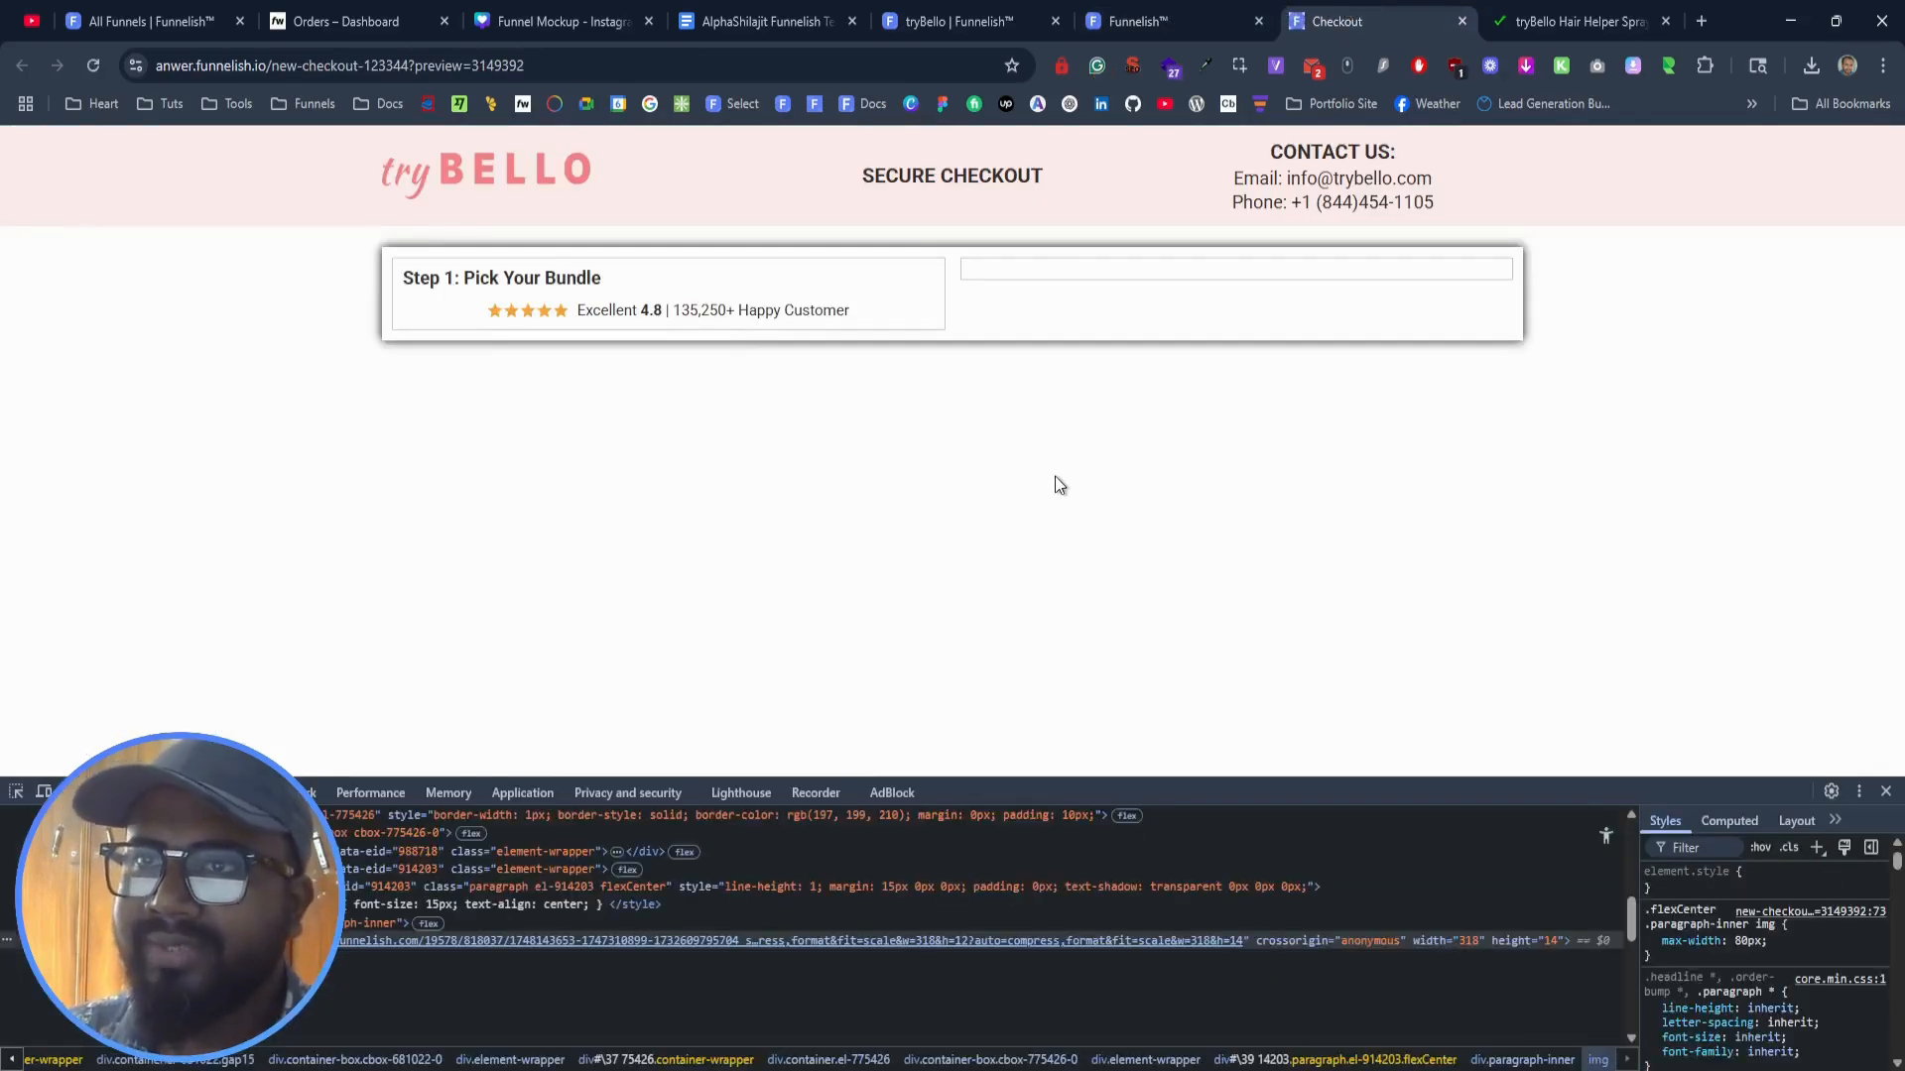
Step: Inspect the reference page's main section row and examine its box-shadow offset, blur and spread settings
left_click(1600, 10)
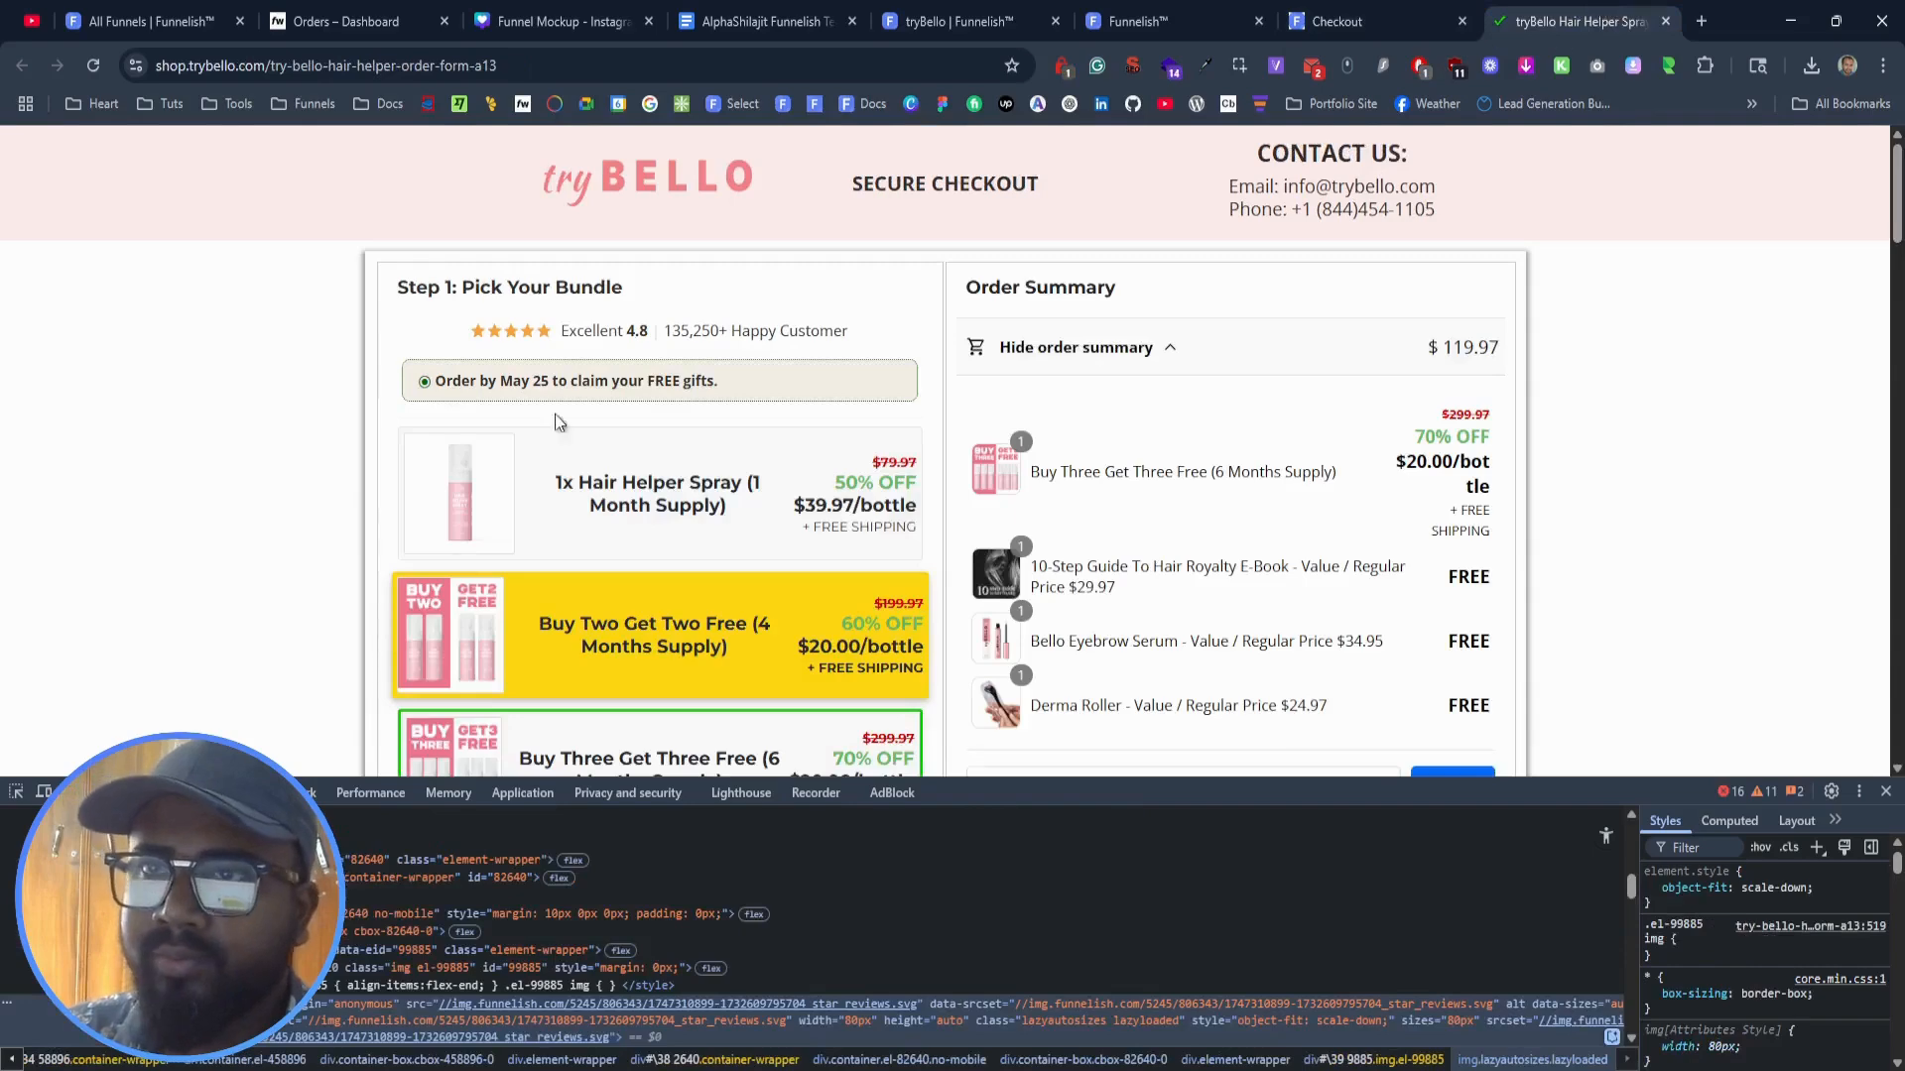
key("ctrl+shift+c")
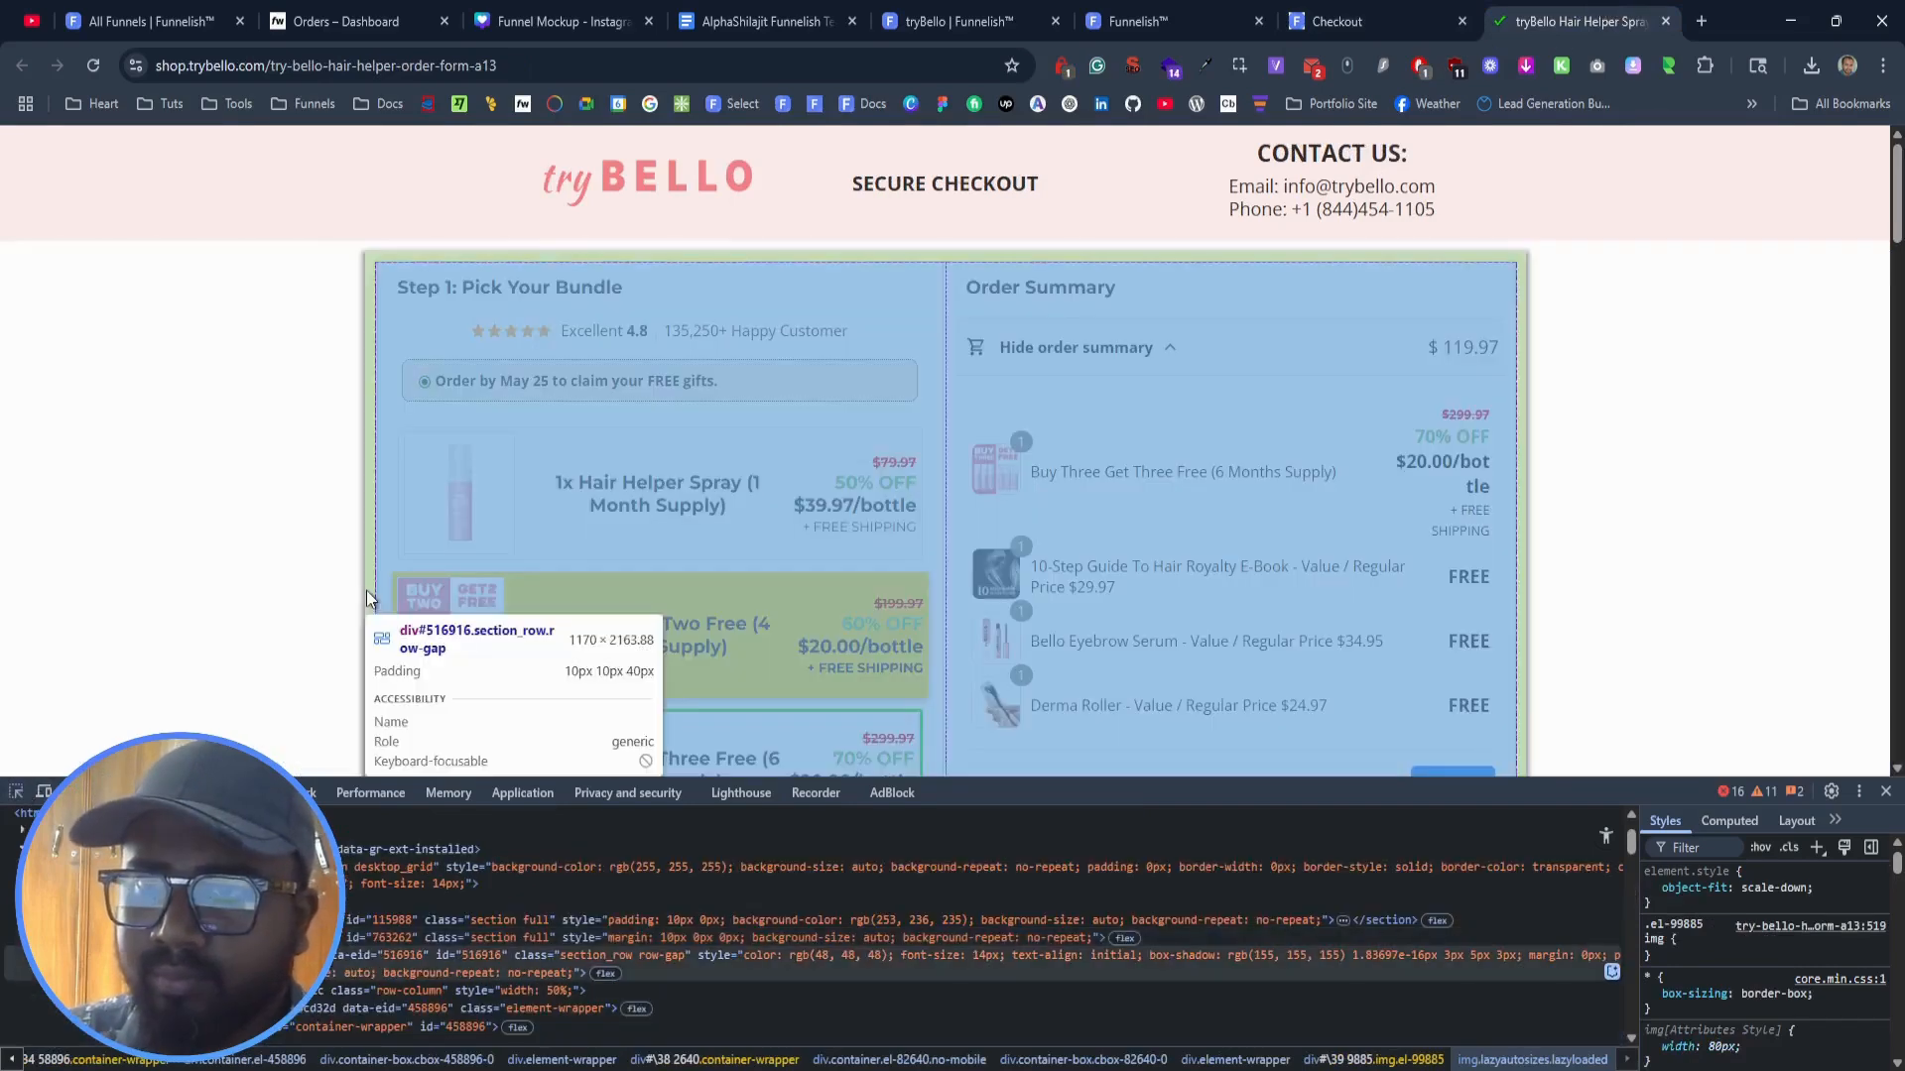
left_click(367, 598)
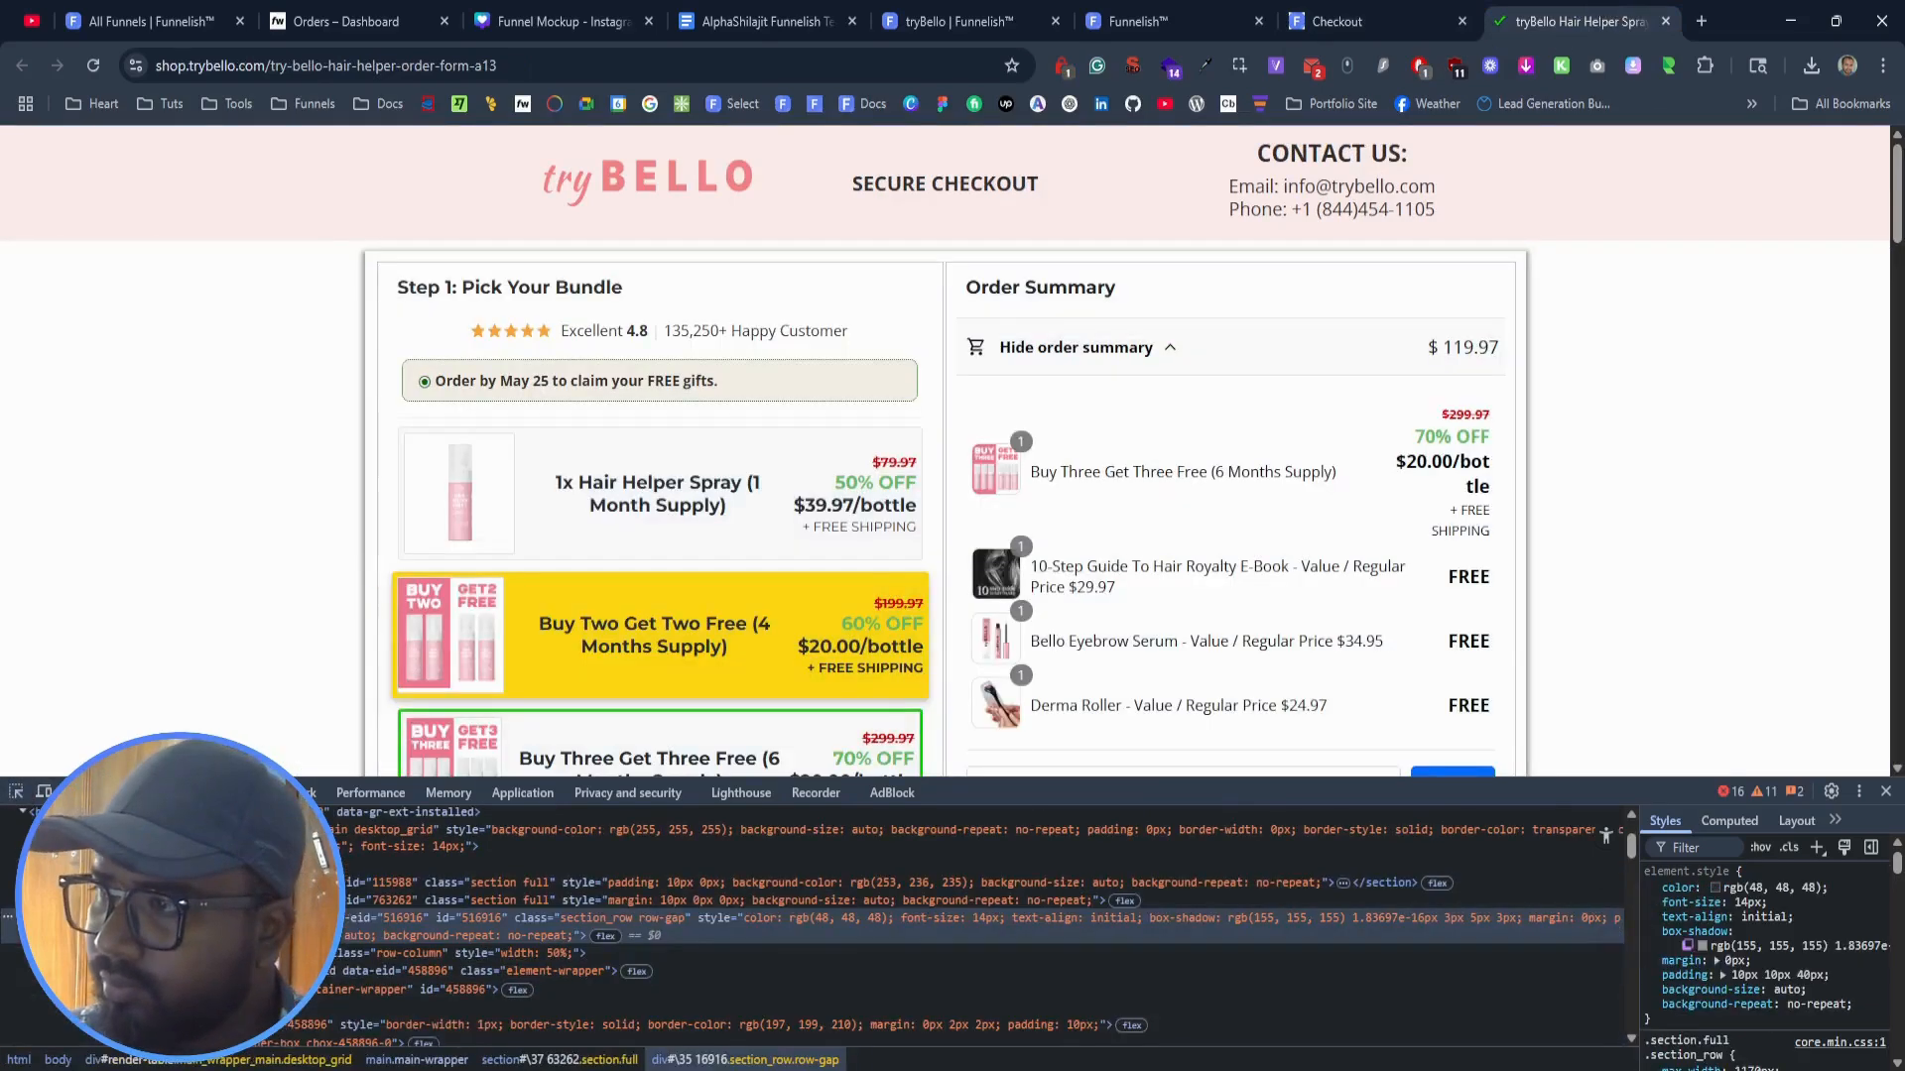
left_click(1687, 944)
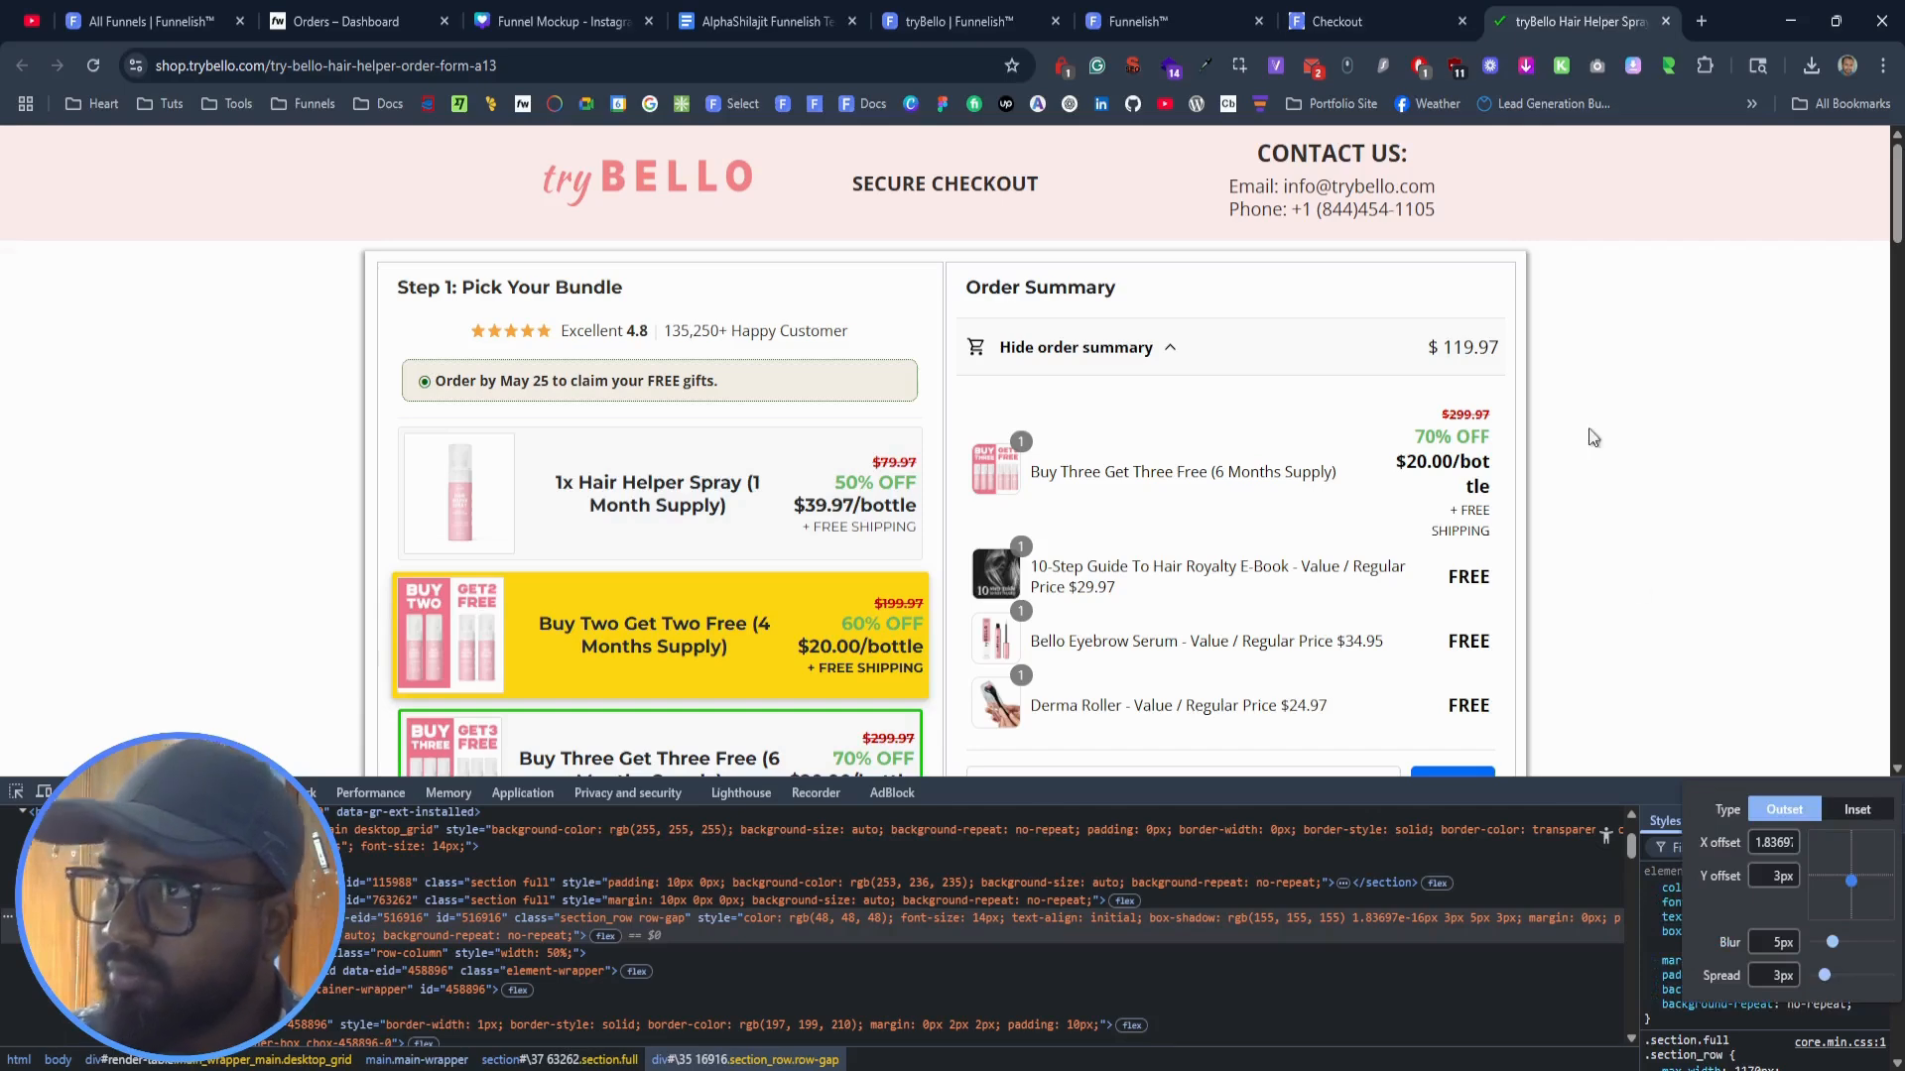
left_click(1413, 12)
left_click(1177, 12)
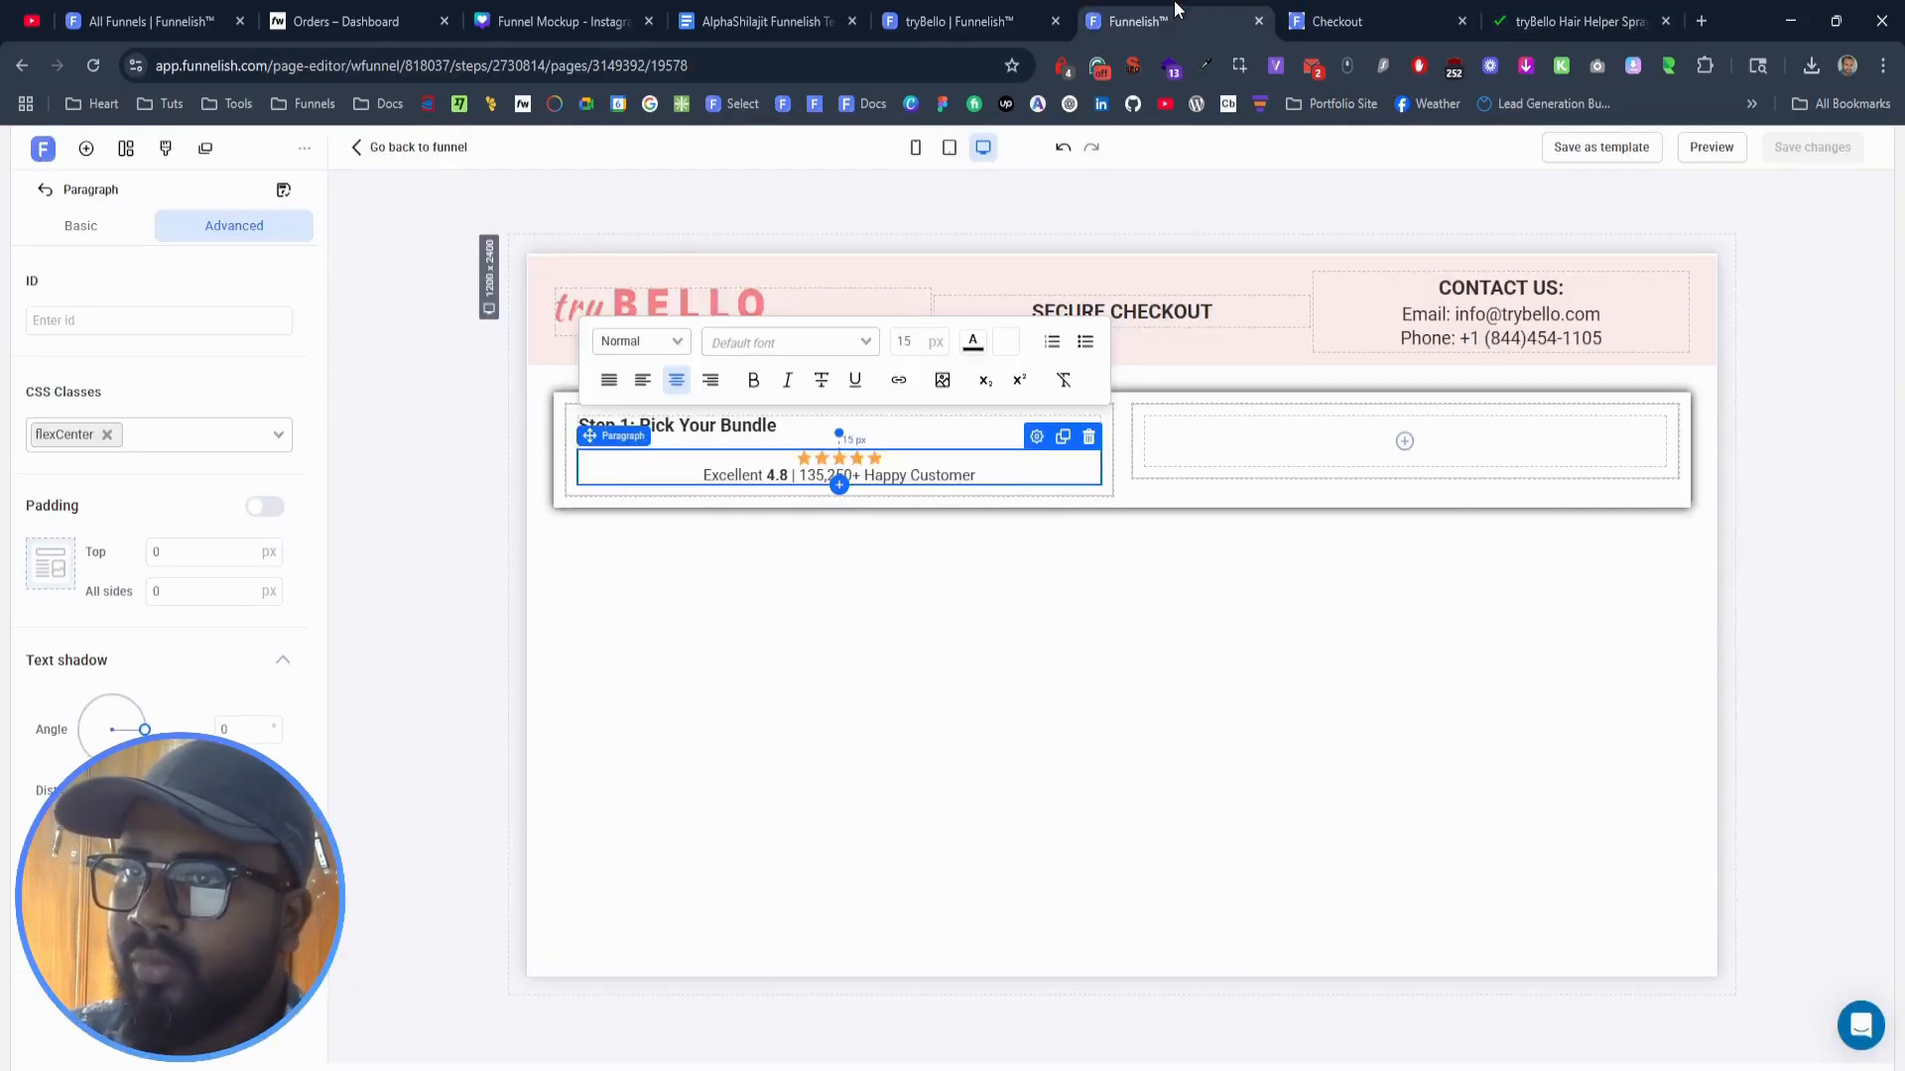
left_click(1573, 14)
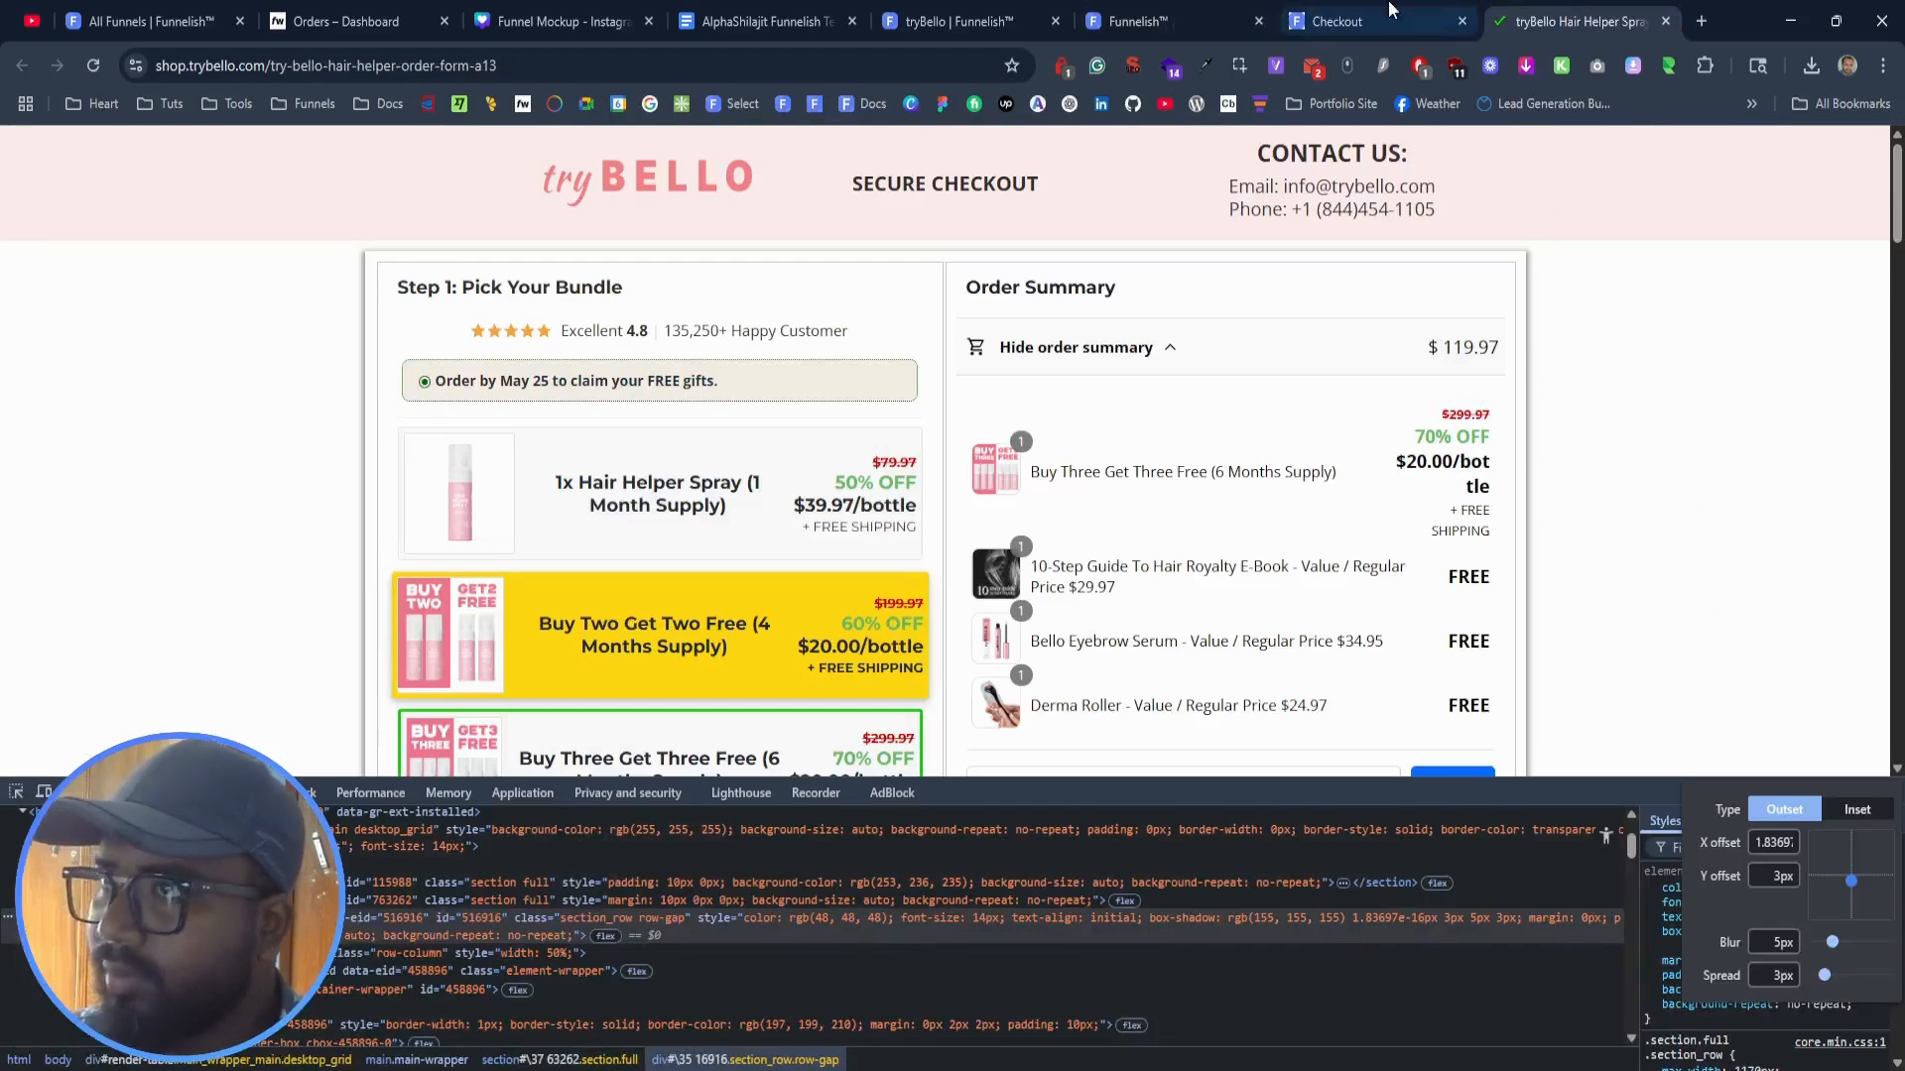
left_click(1170, 21)
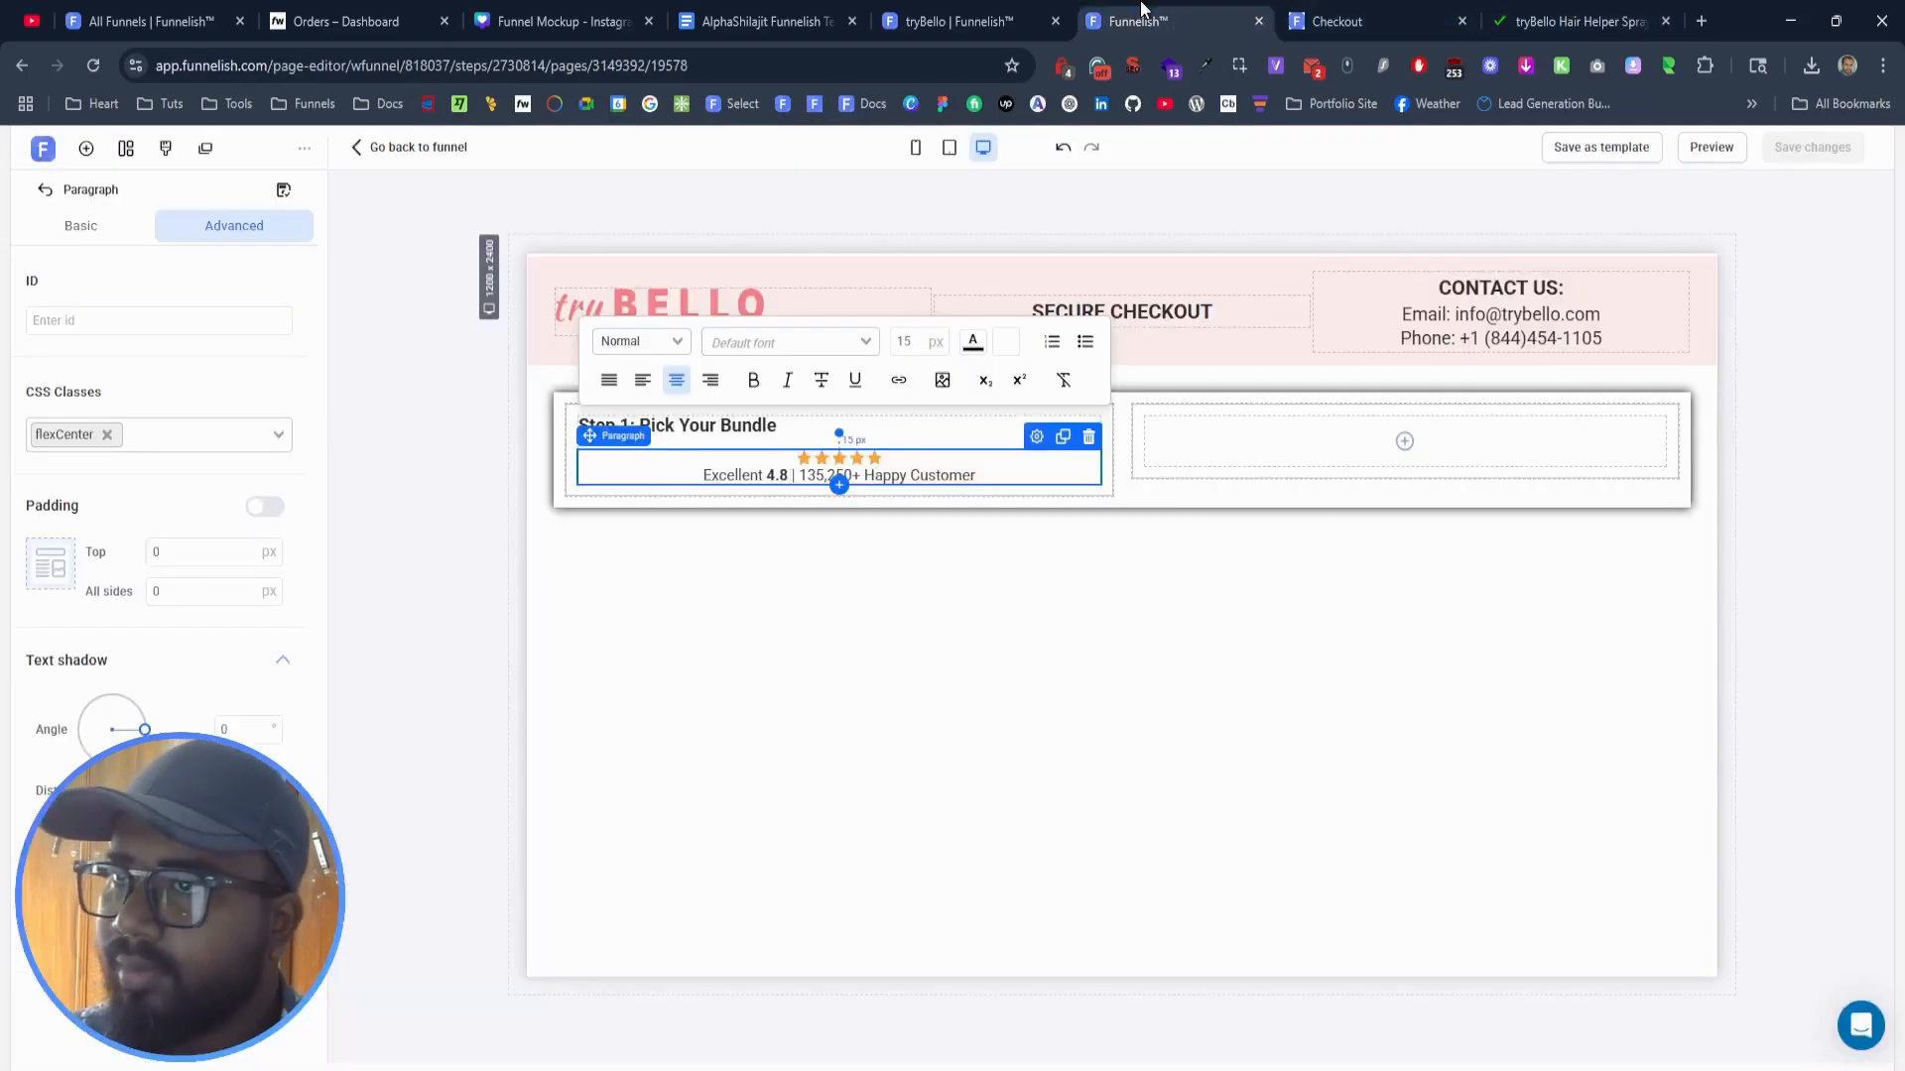
Step: In the page editor, set the main two-box container's shadow blur to 5 px and its size to 3 px
left_click(556, 468)
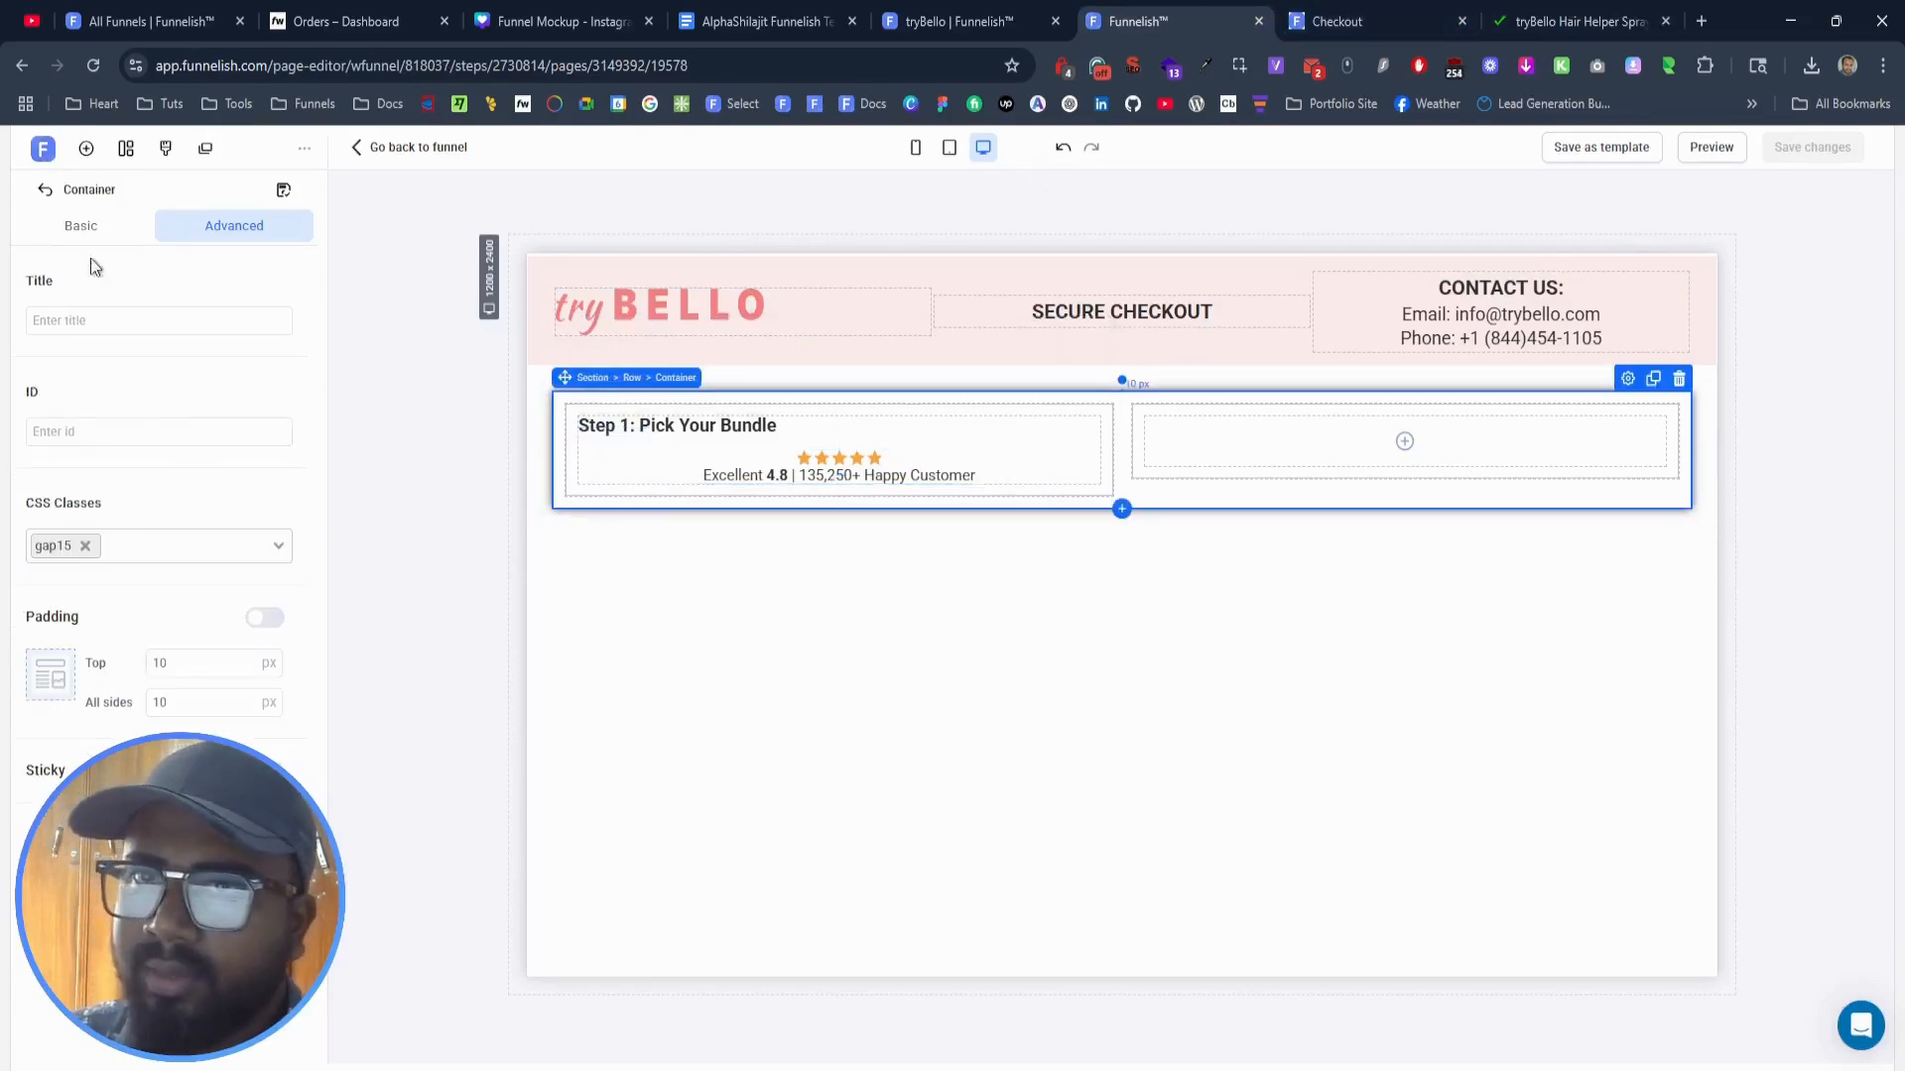
left_click(82, 225)
scroll(140, 421, "down", 3)
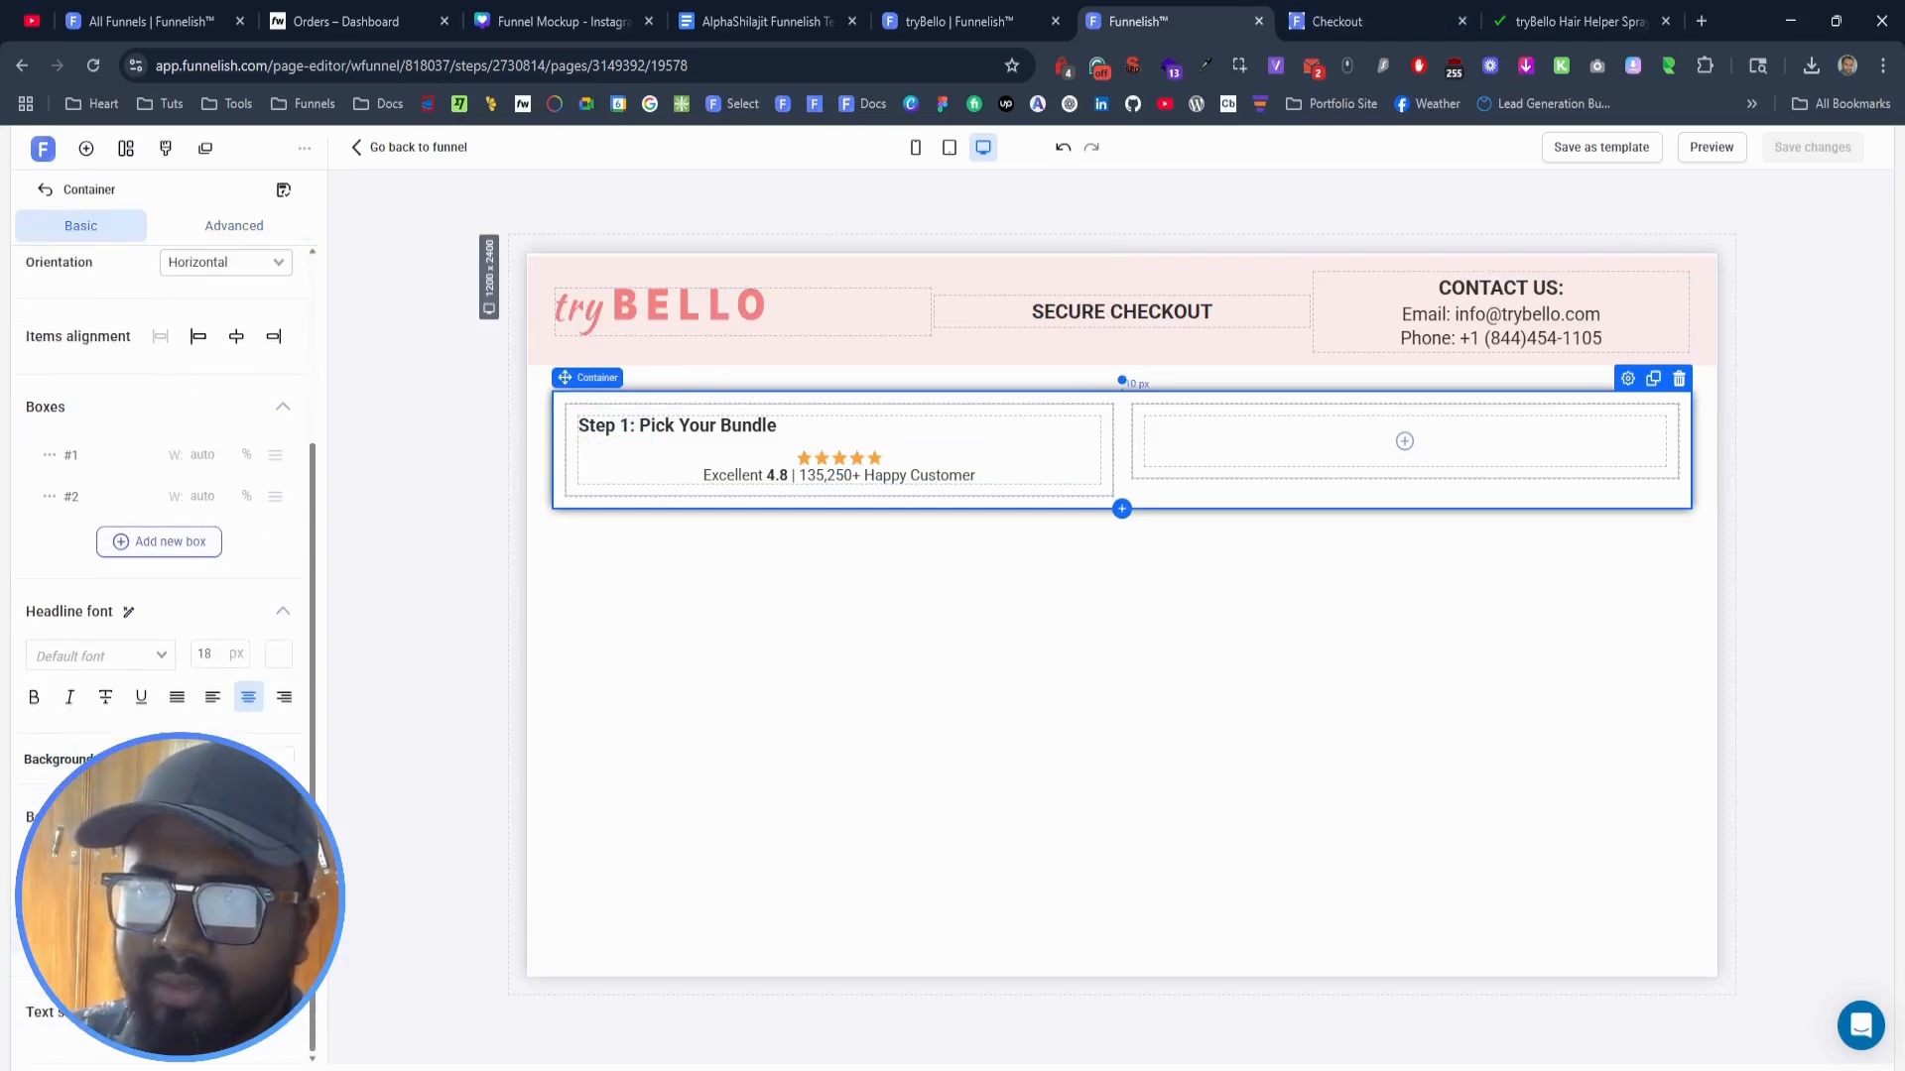
left_click(279, 954)
left_click(505, 925)
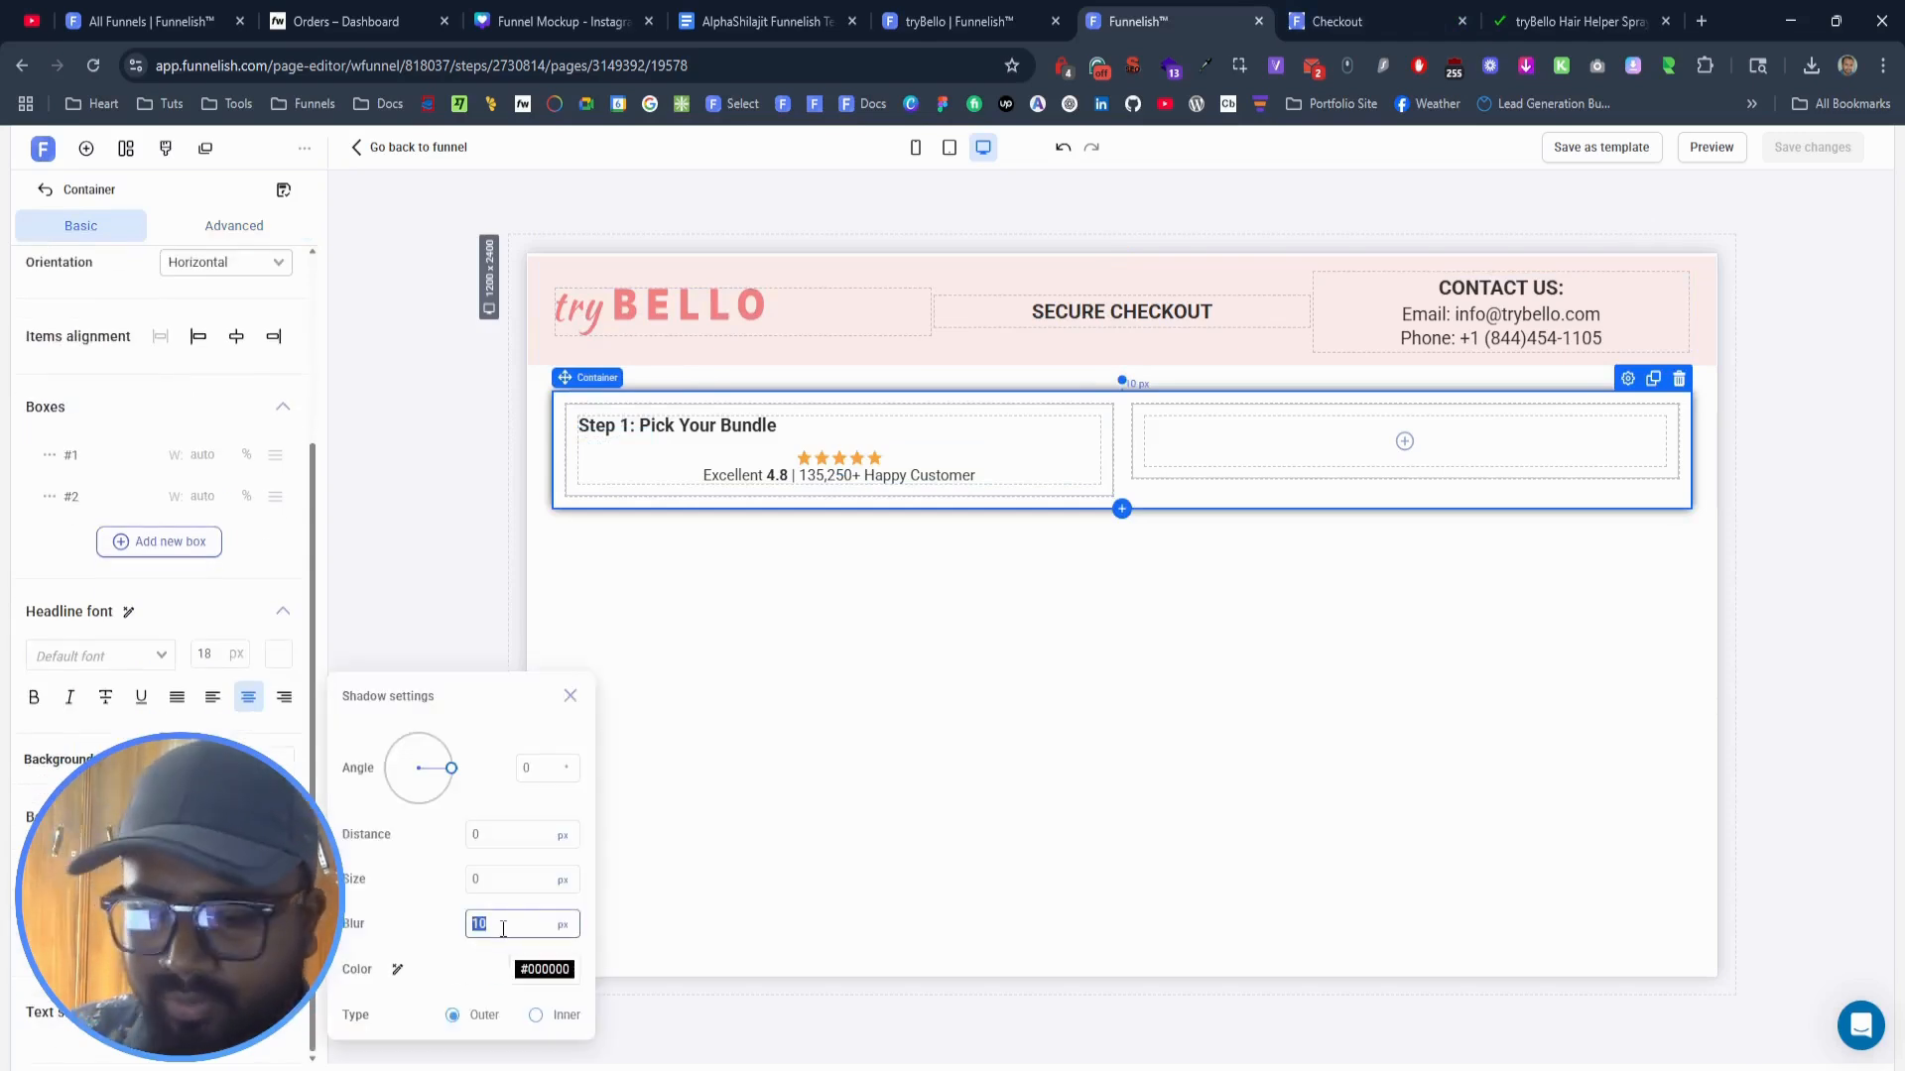
type("5")
left_click(501, 878)
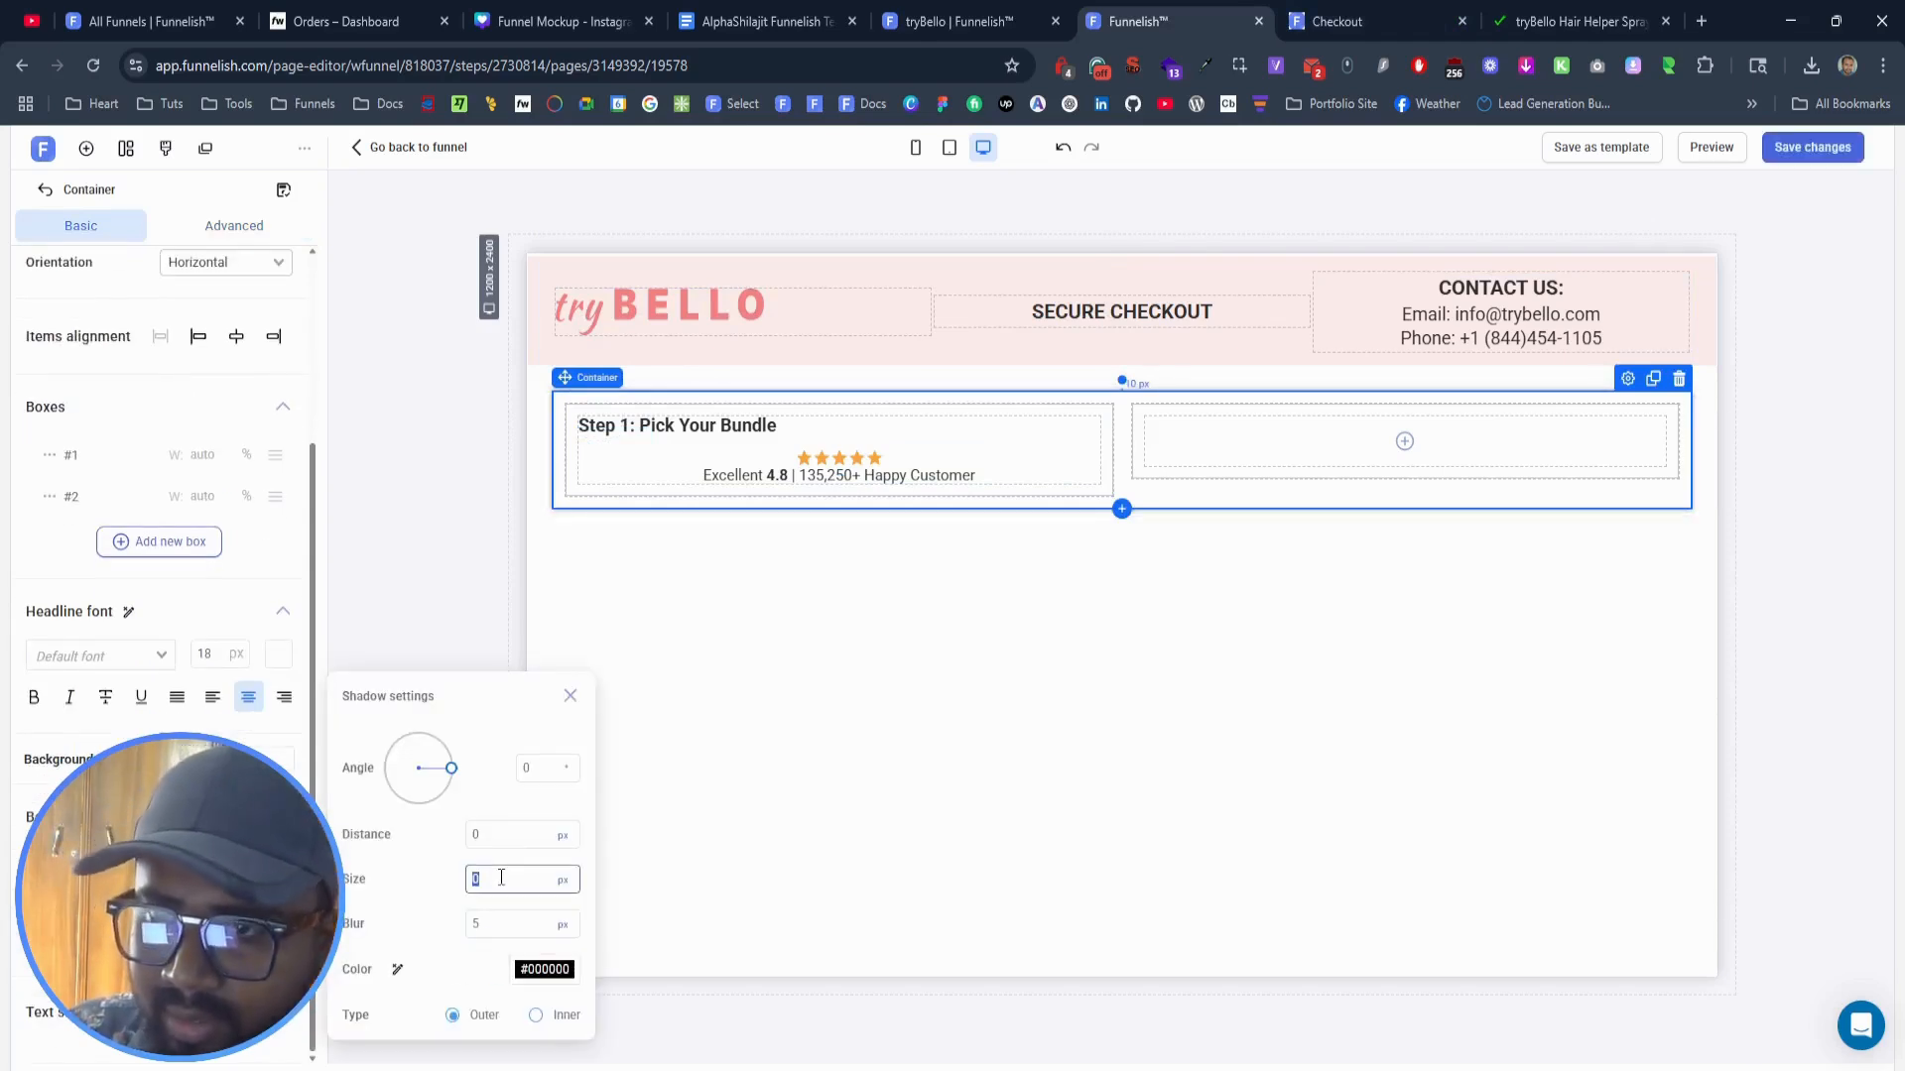
type("3")
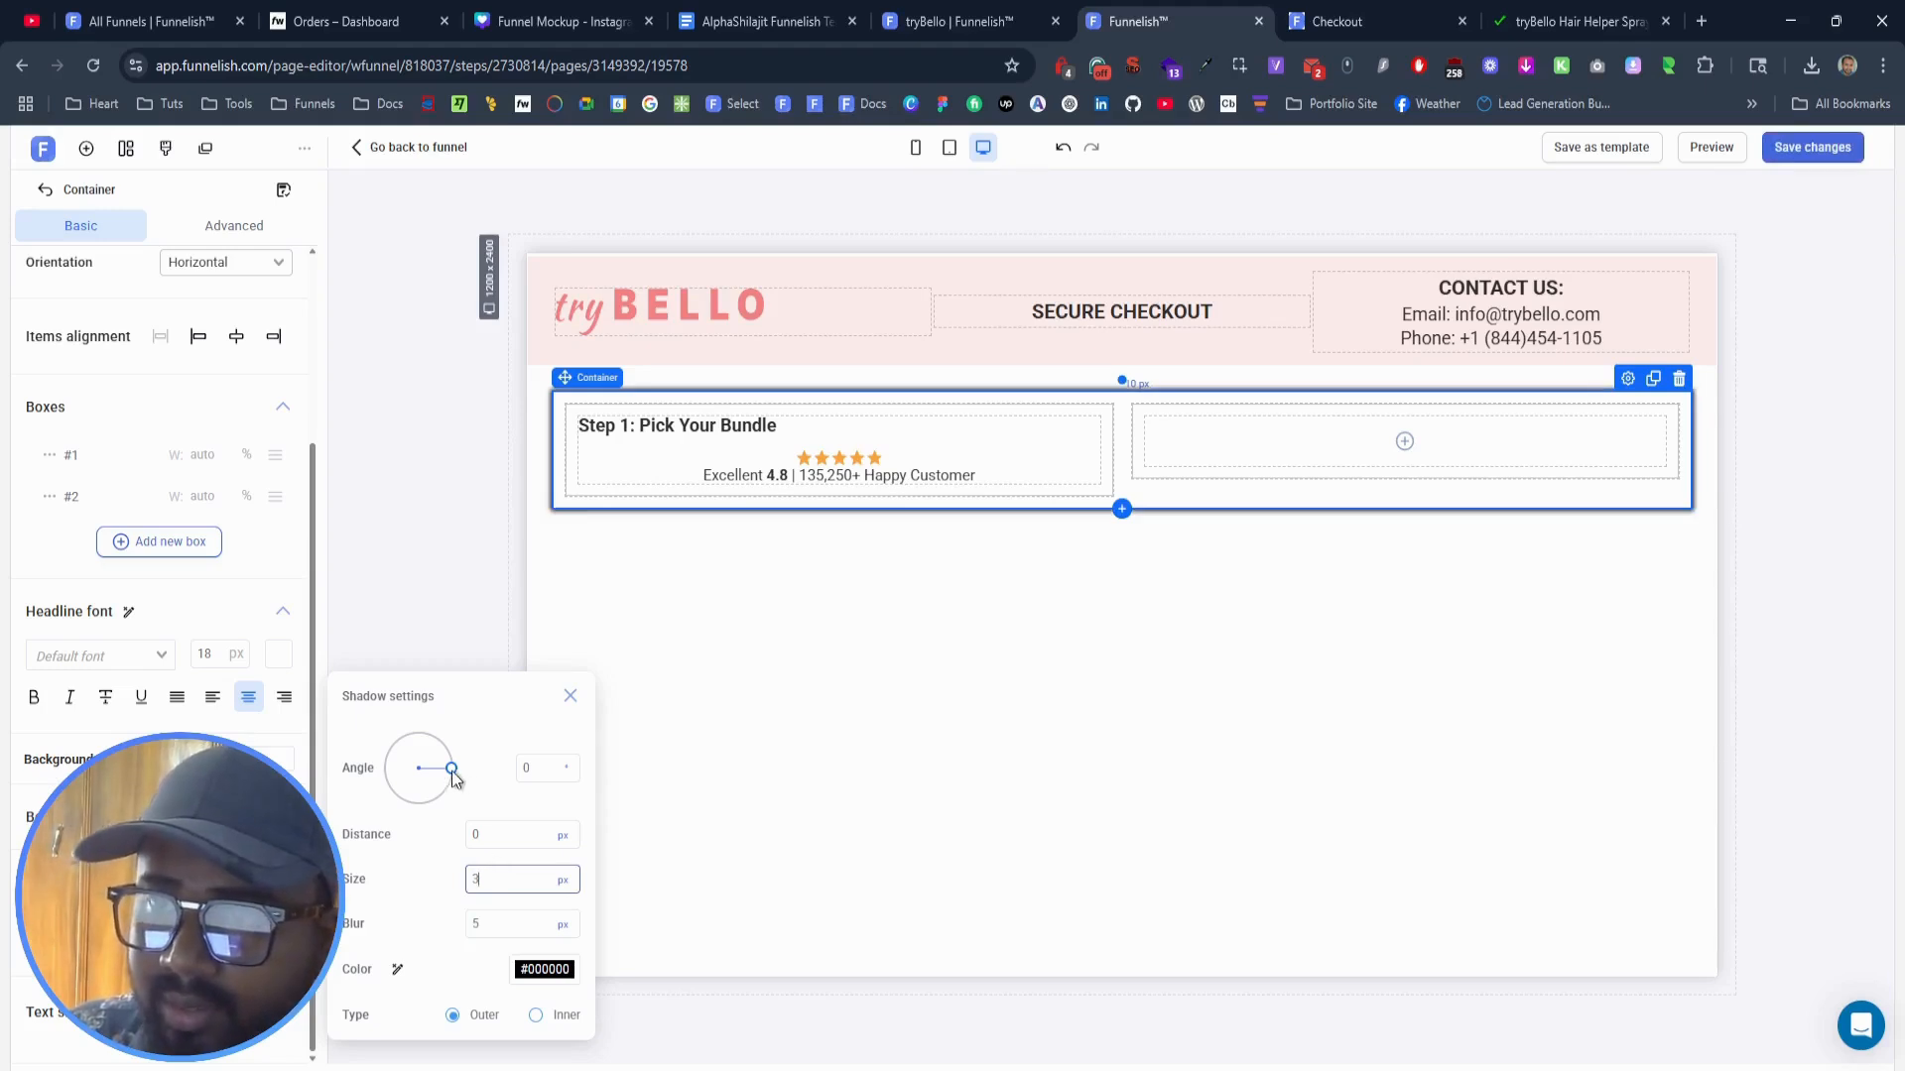
Step: Set the container's shadow angle to 90° and its distance to 3 px
left_click_drag(452, 769, 415, 702)
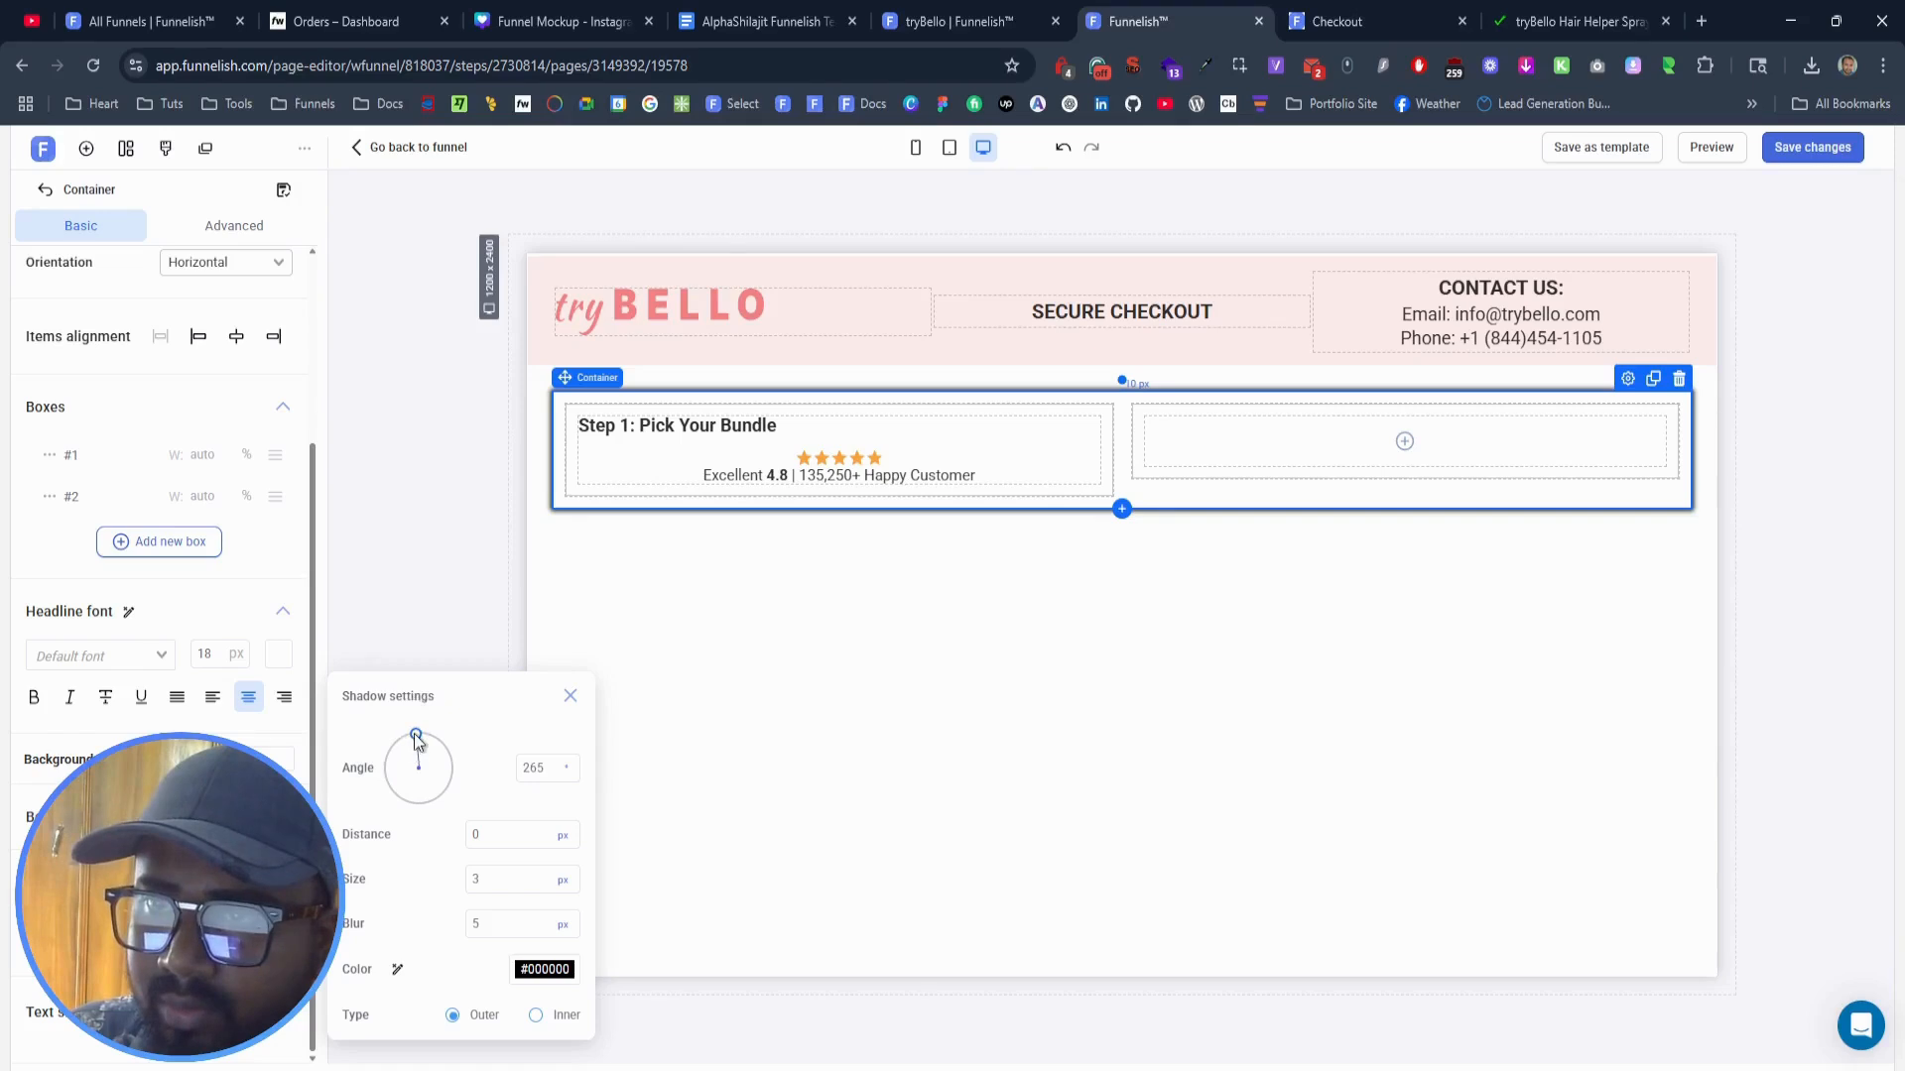
left_click(509, 835)
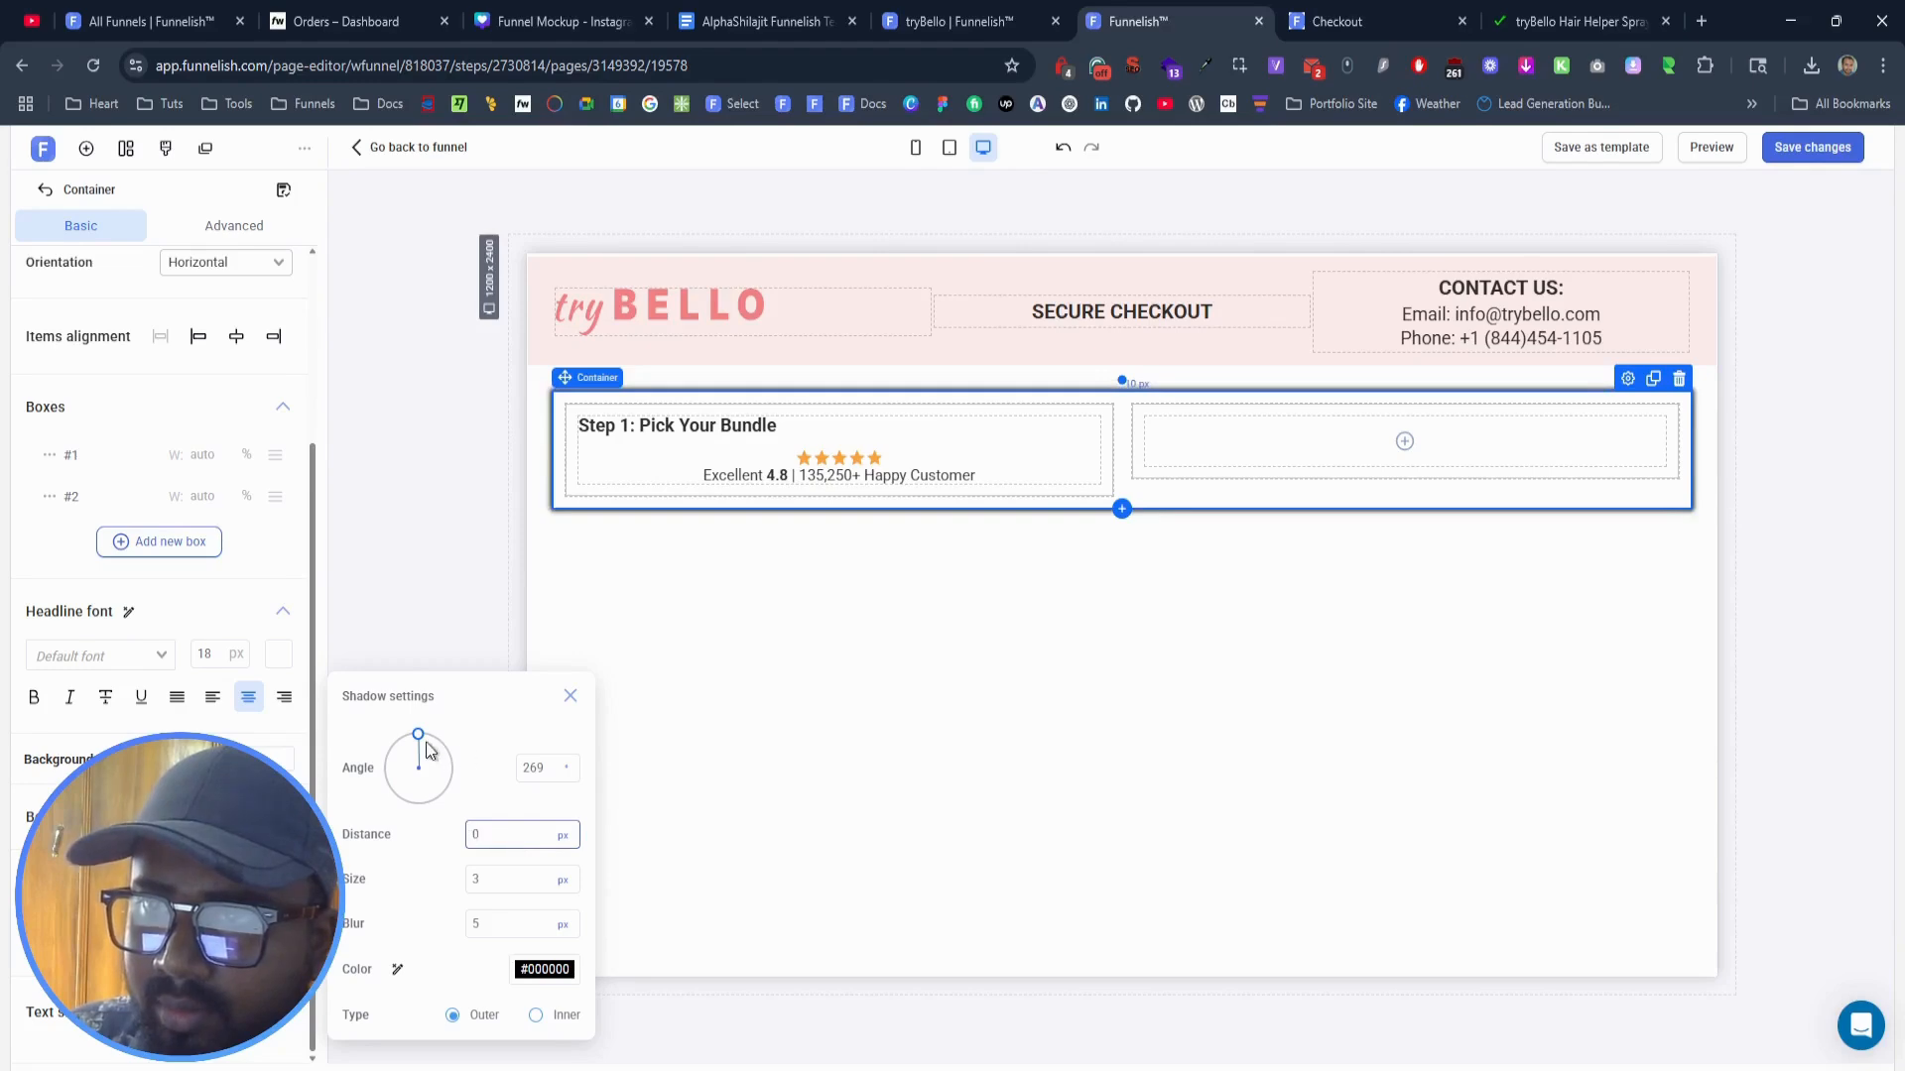
left_click_drag(418, 735, 425, 822)
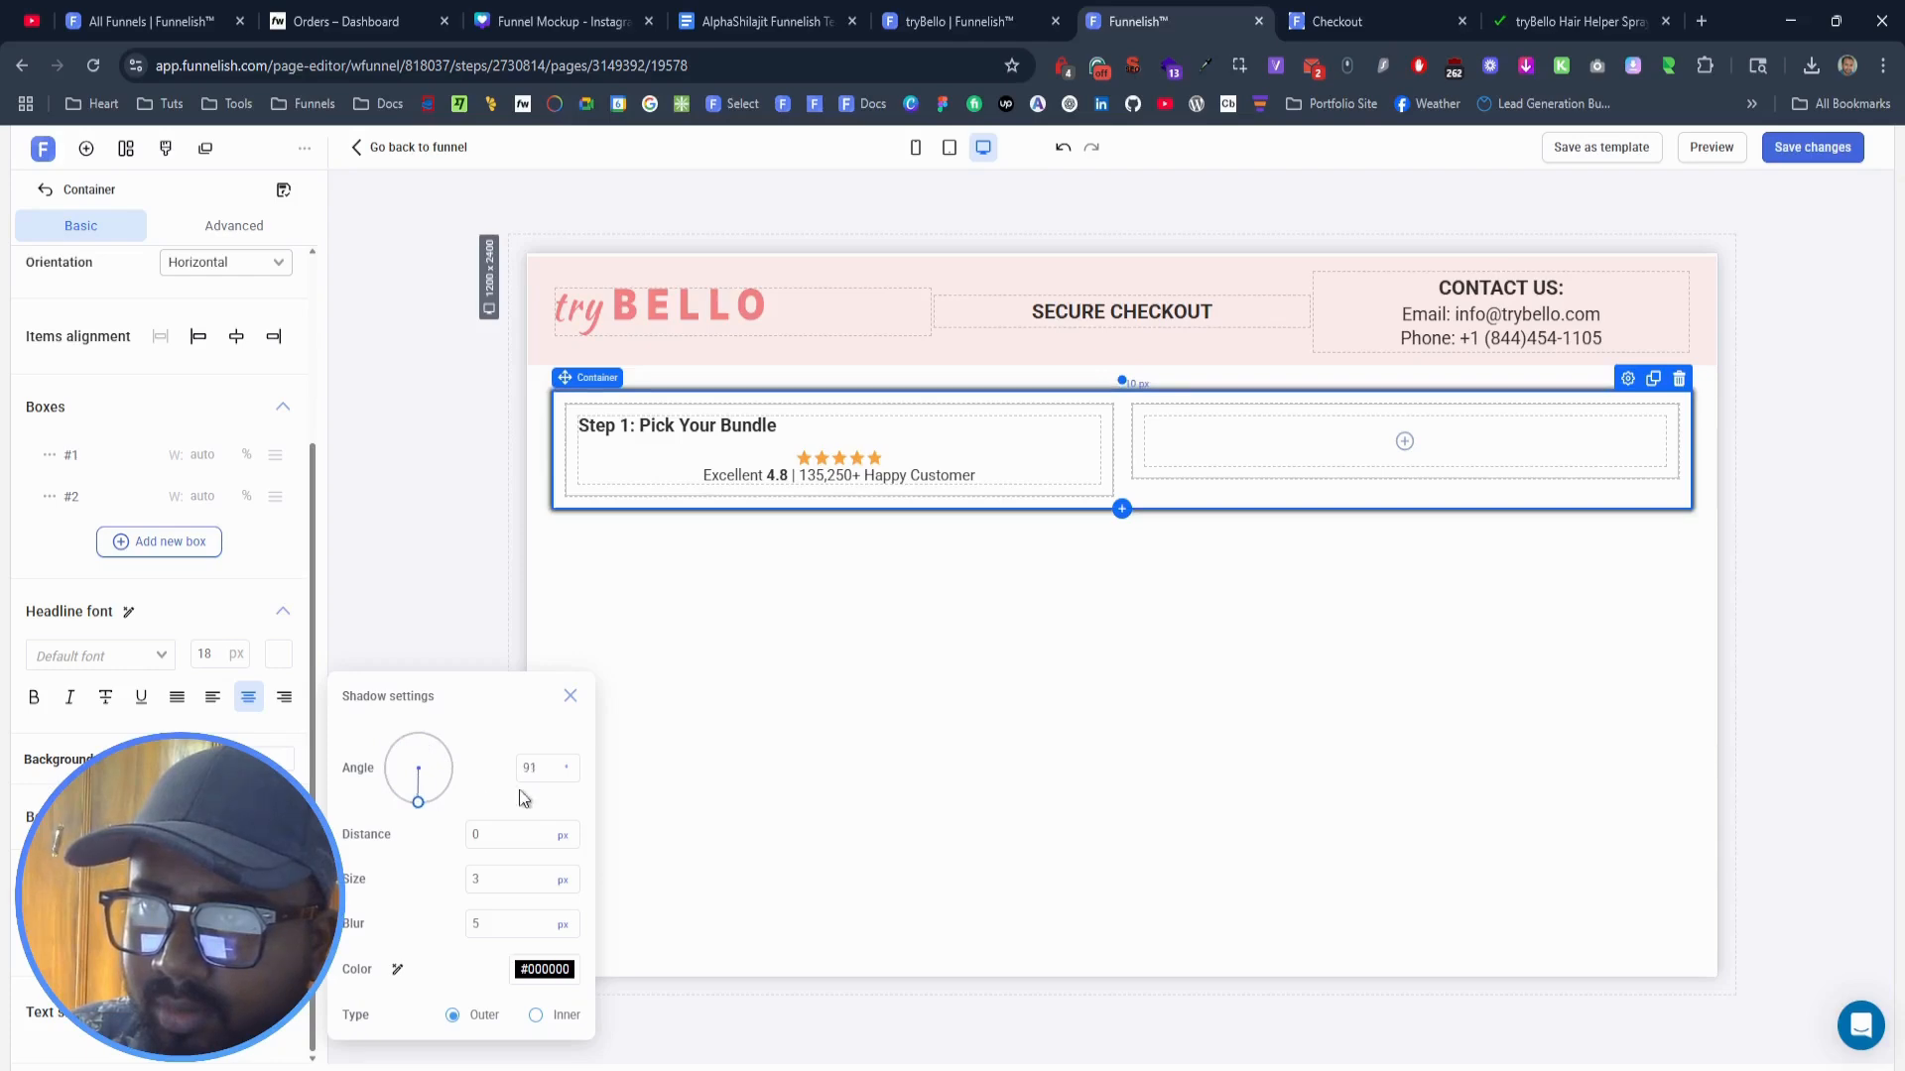
left_click(561, 773)
left_click(513, 836)
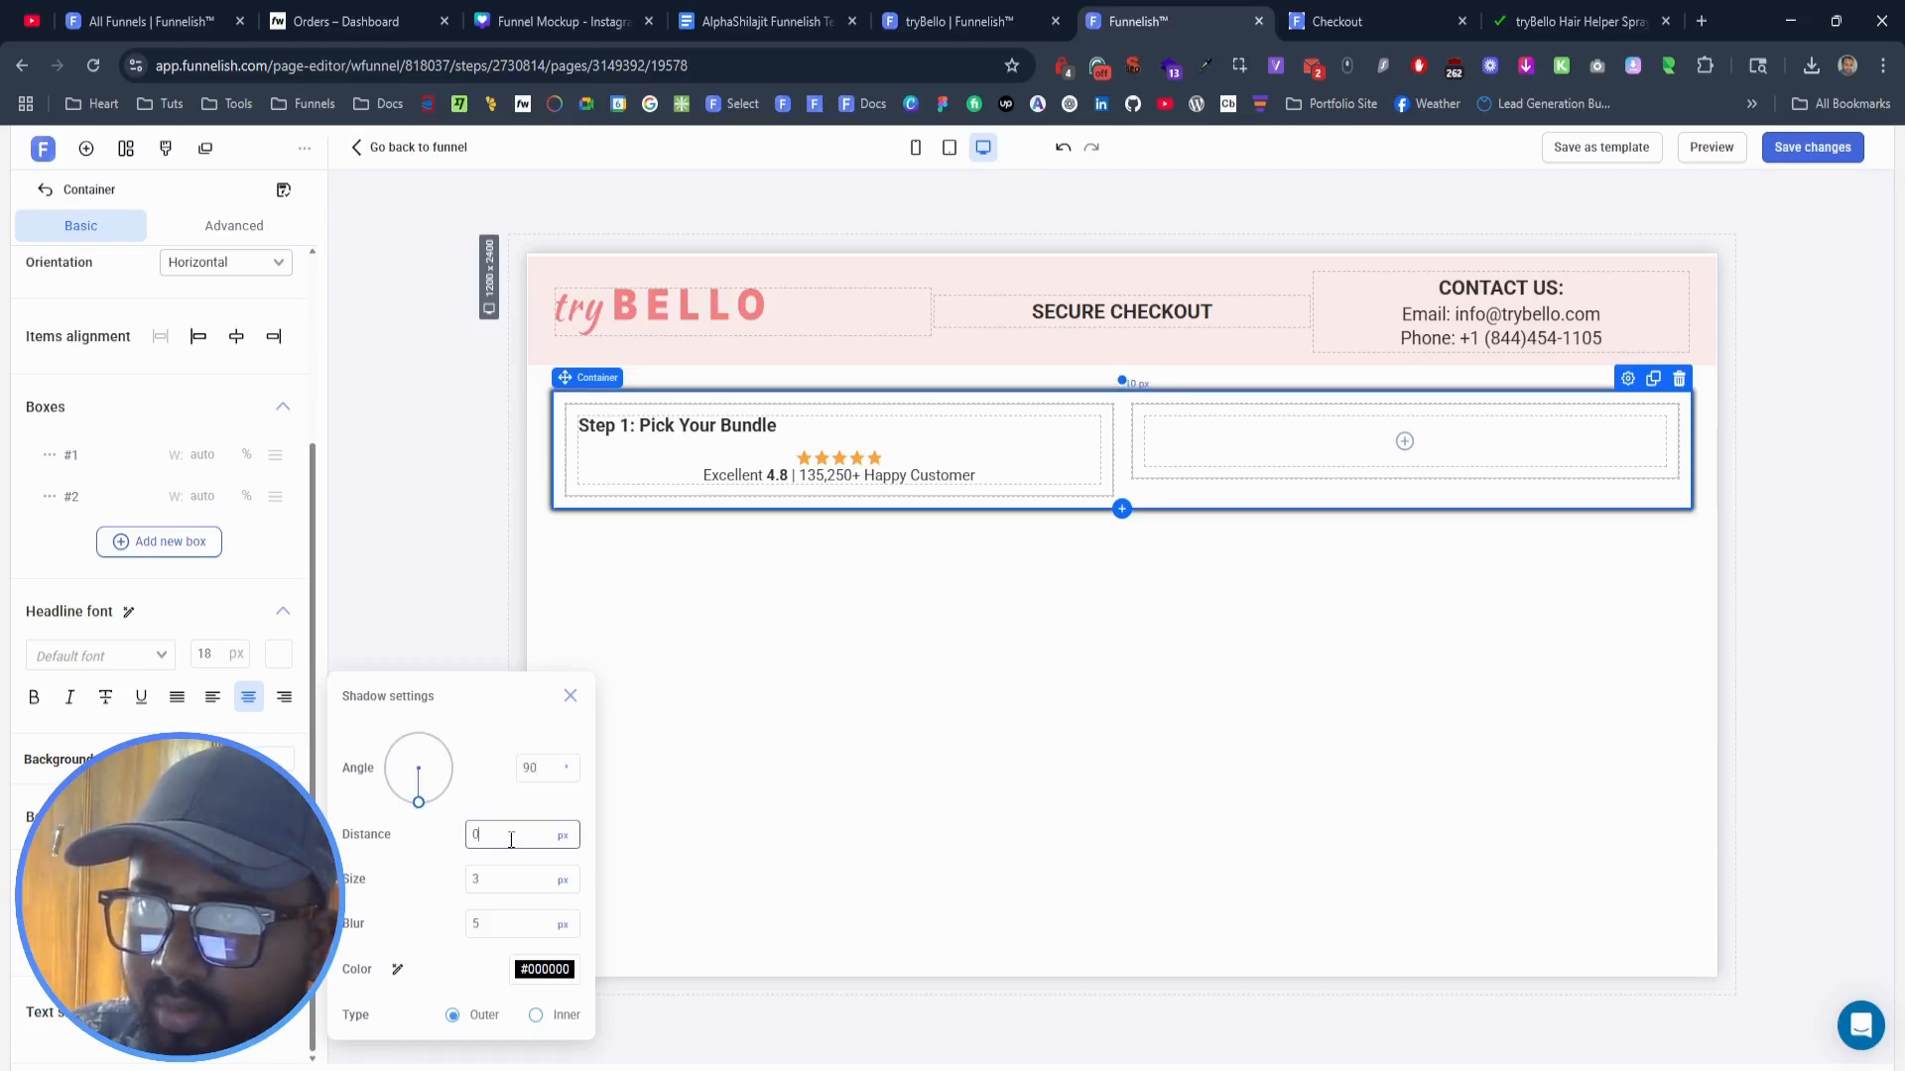
type("5")
key("BackSpace")
type("3")
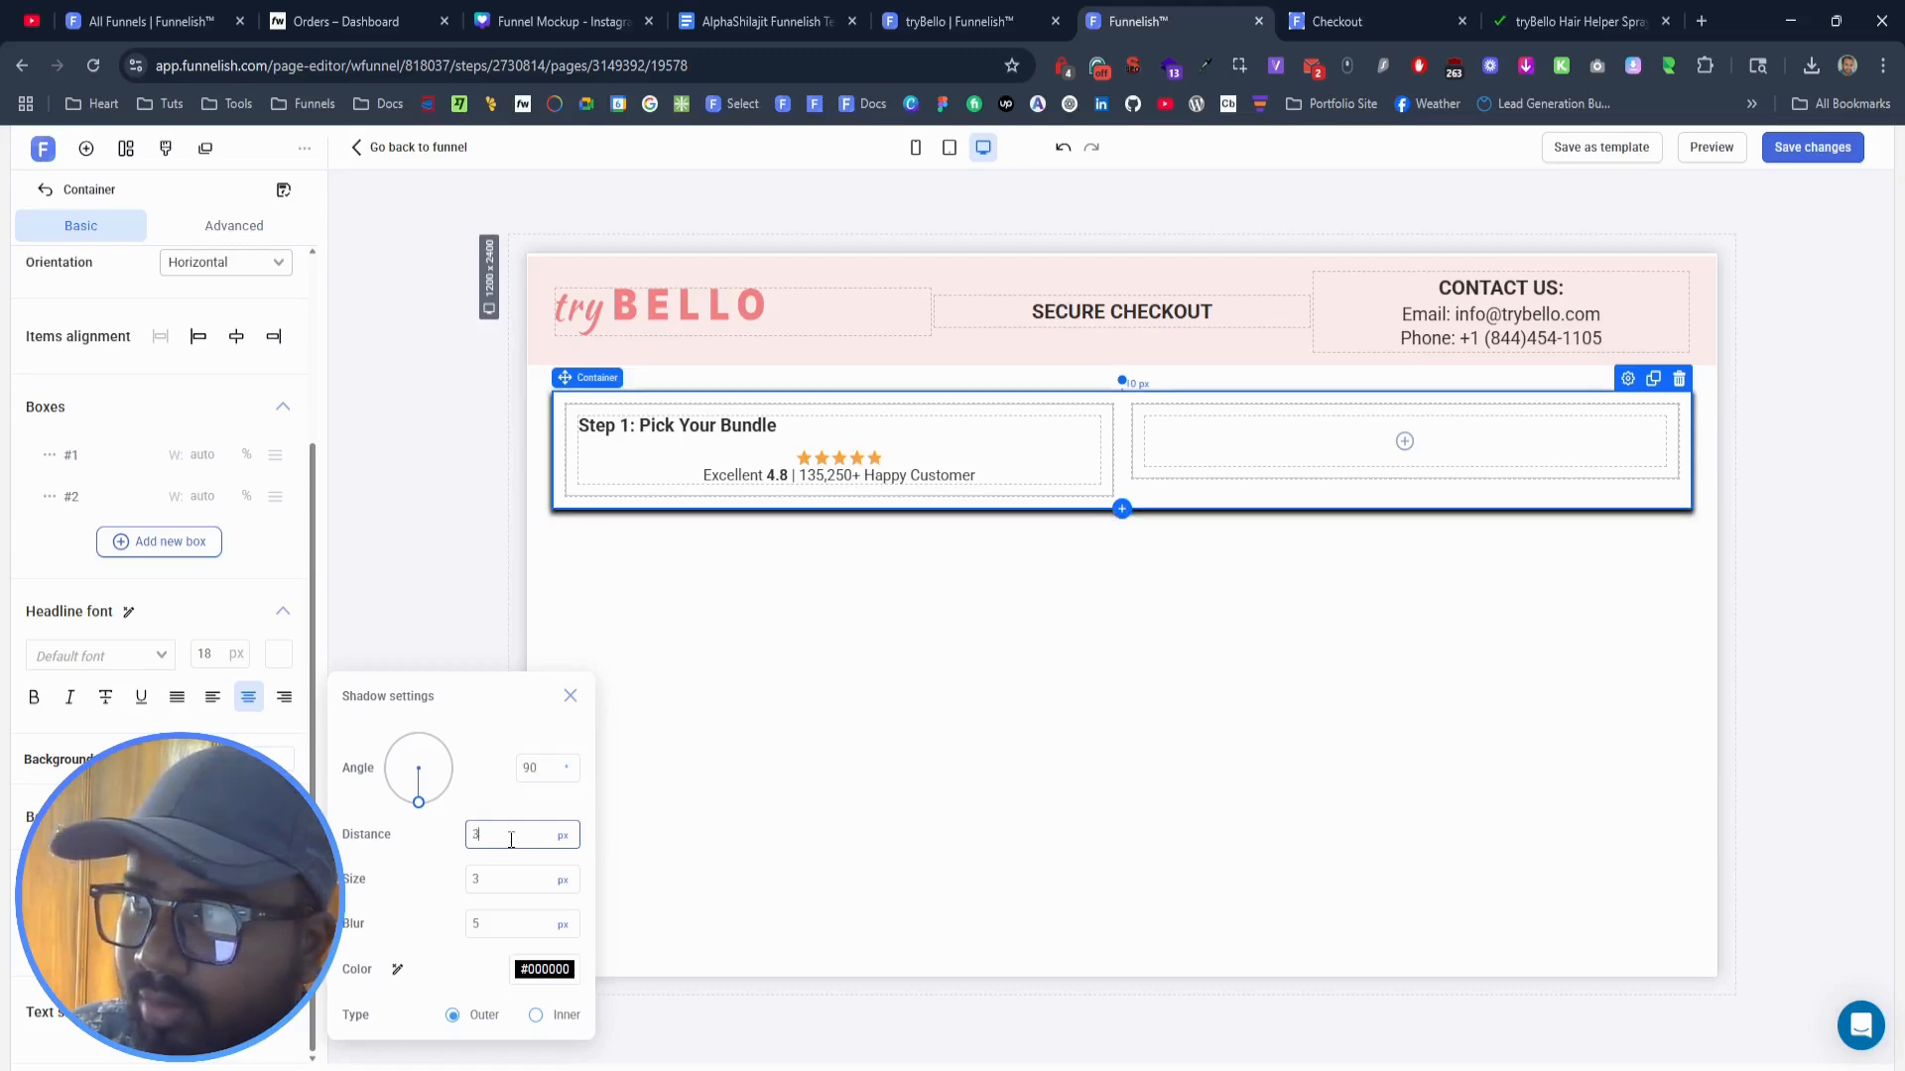
Step: Copy the box-shadow color rgb(155, 155, 155) from the main section row's styles on the reference page
key("ctrl+9")
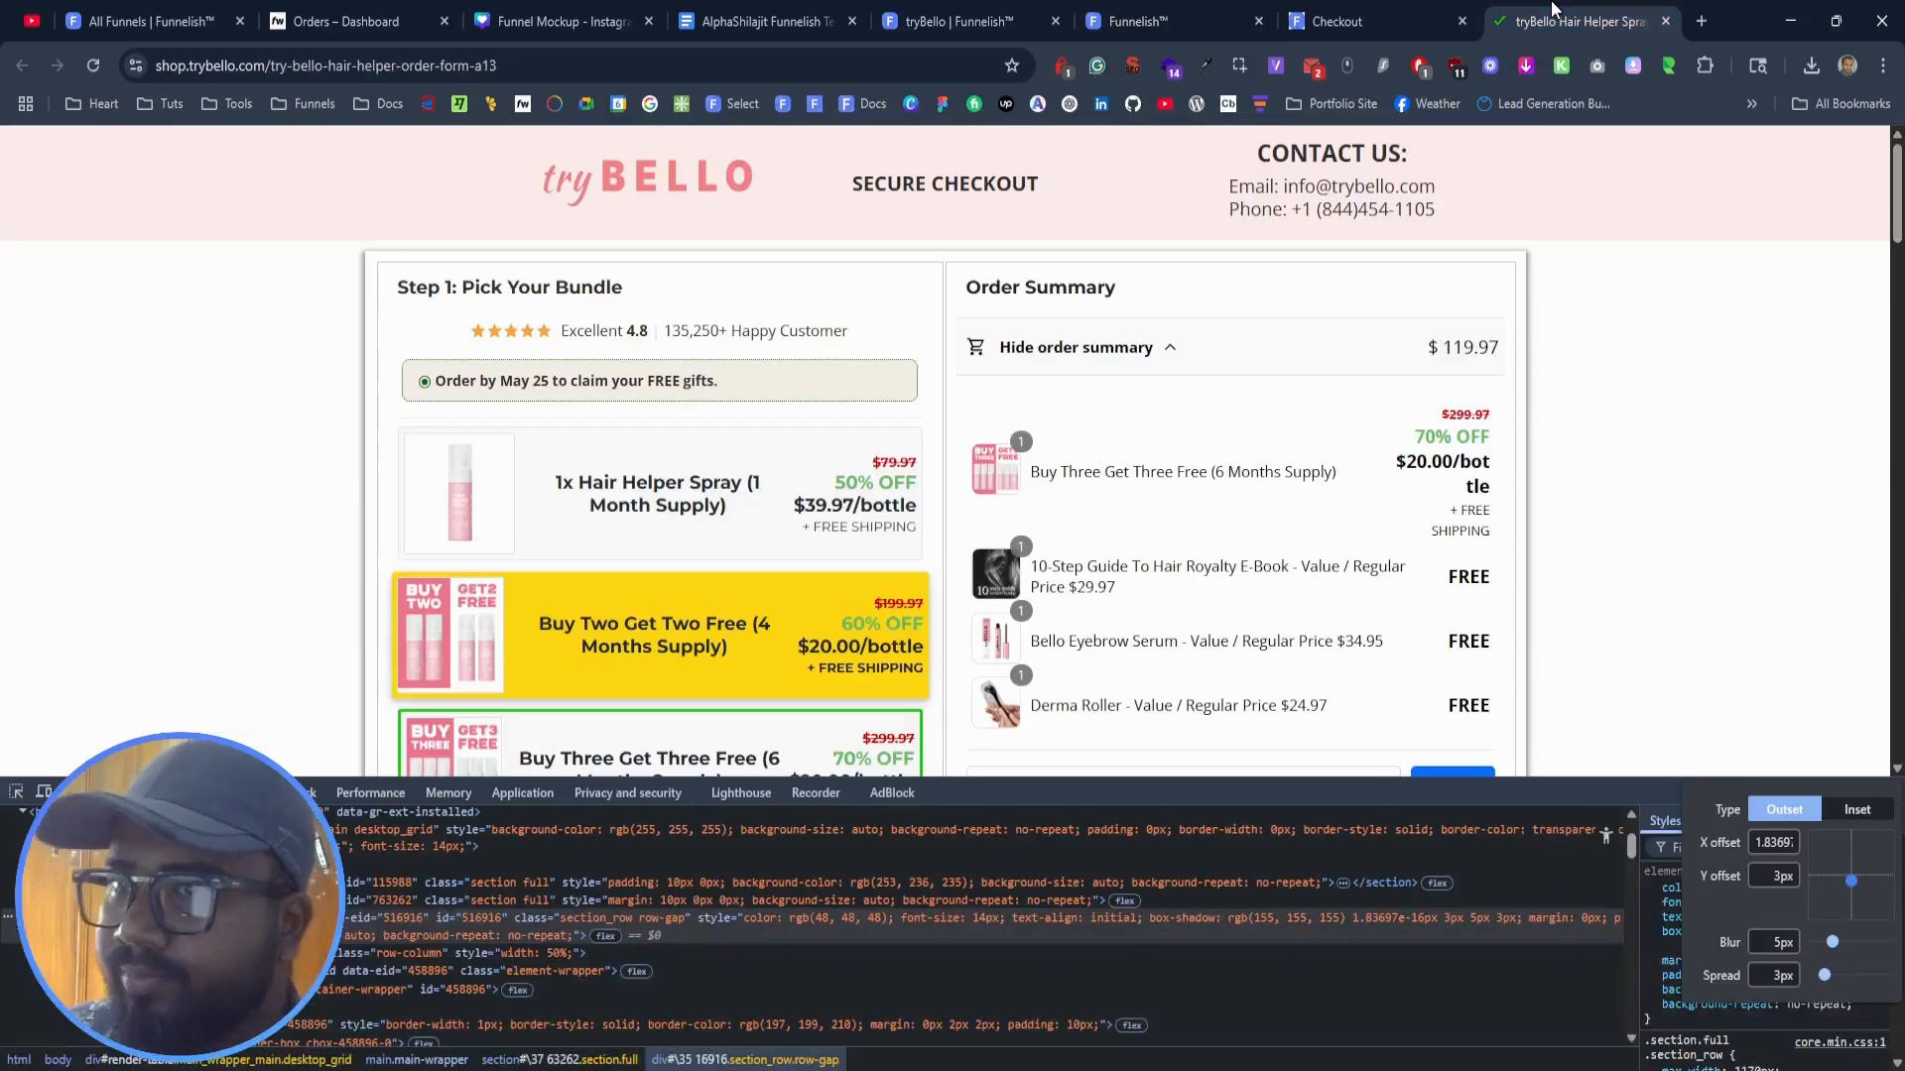
left_click(1798, 1035)
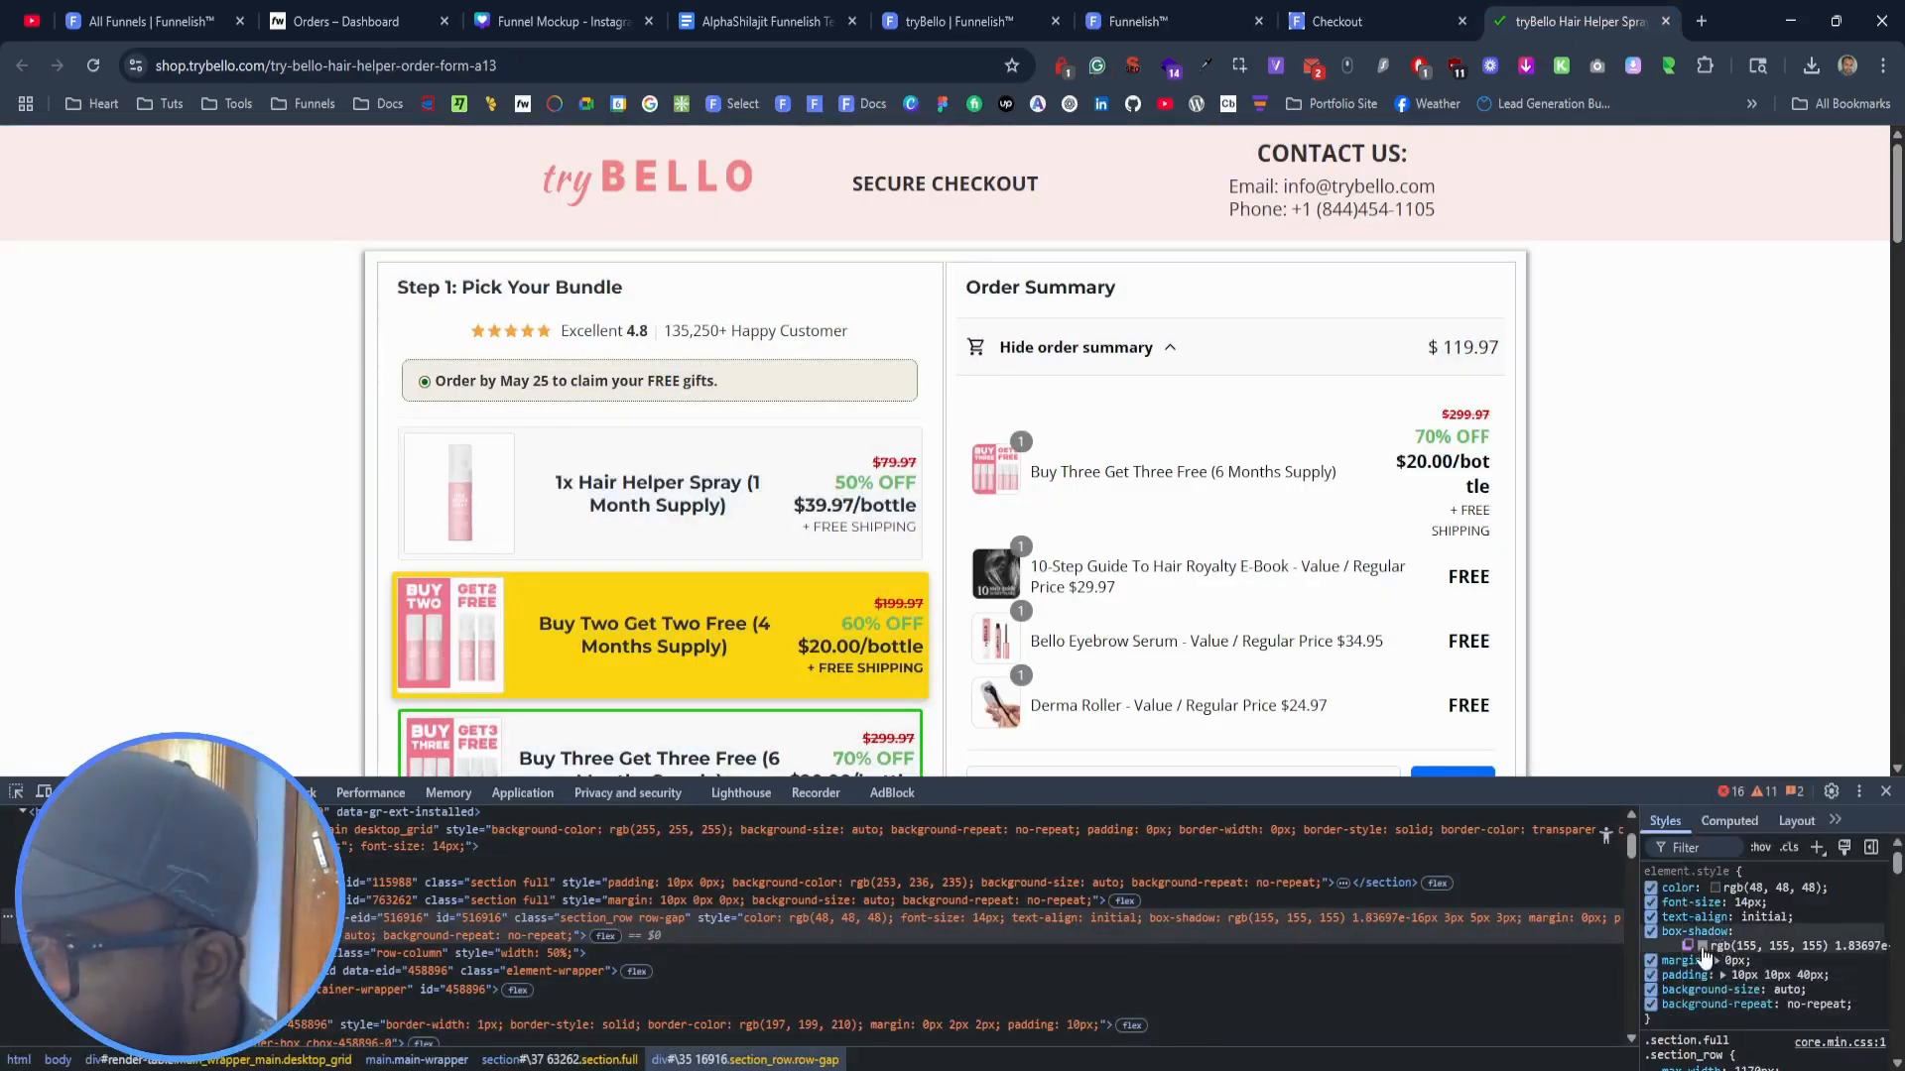
left_click(1830, 946)
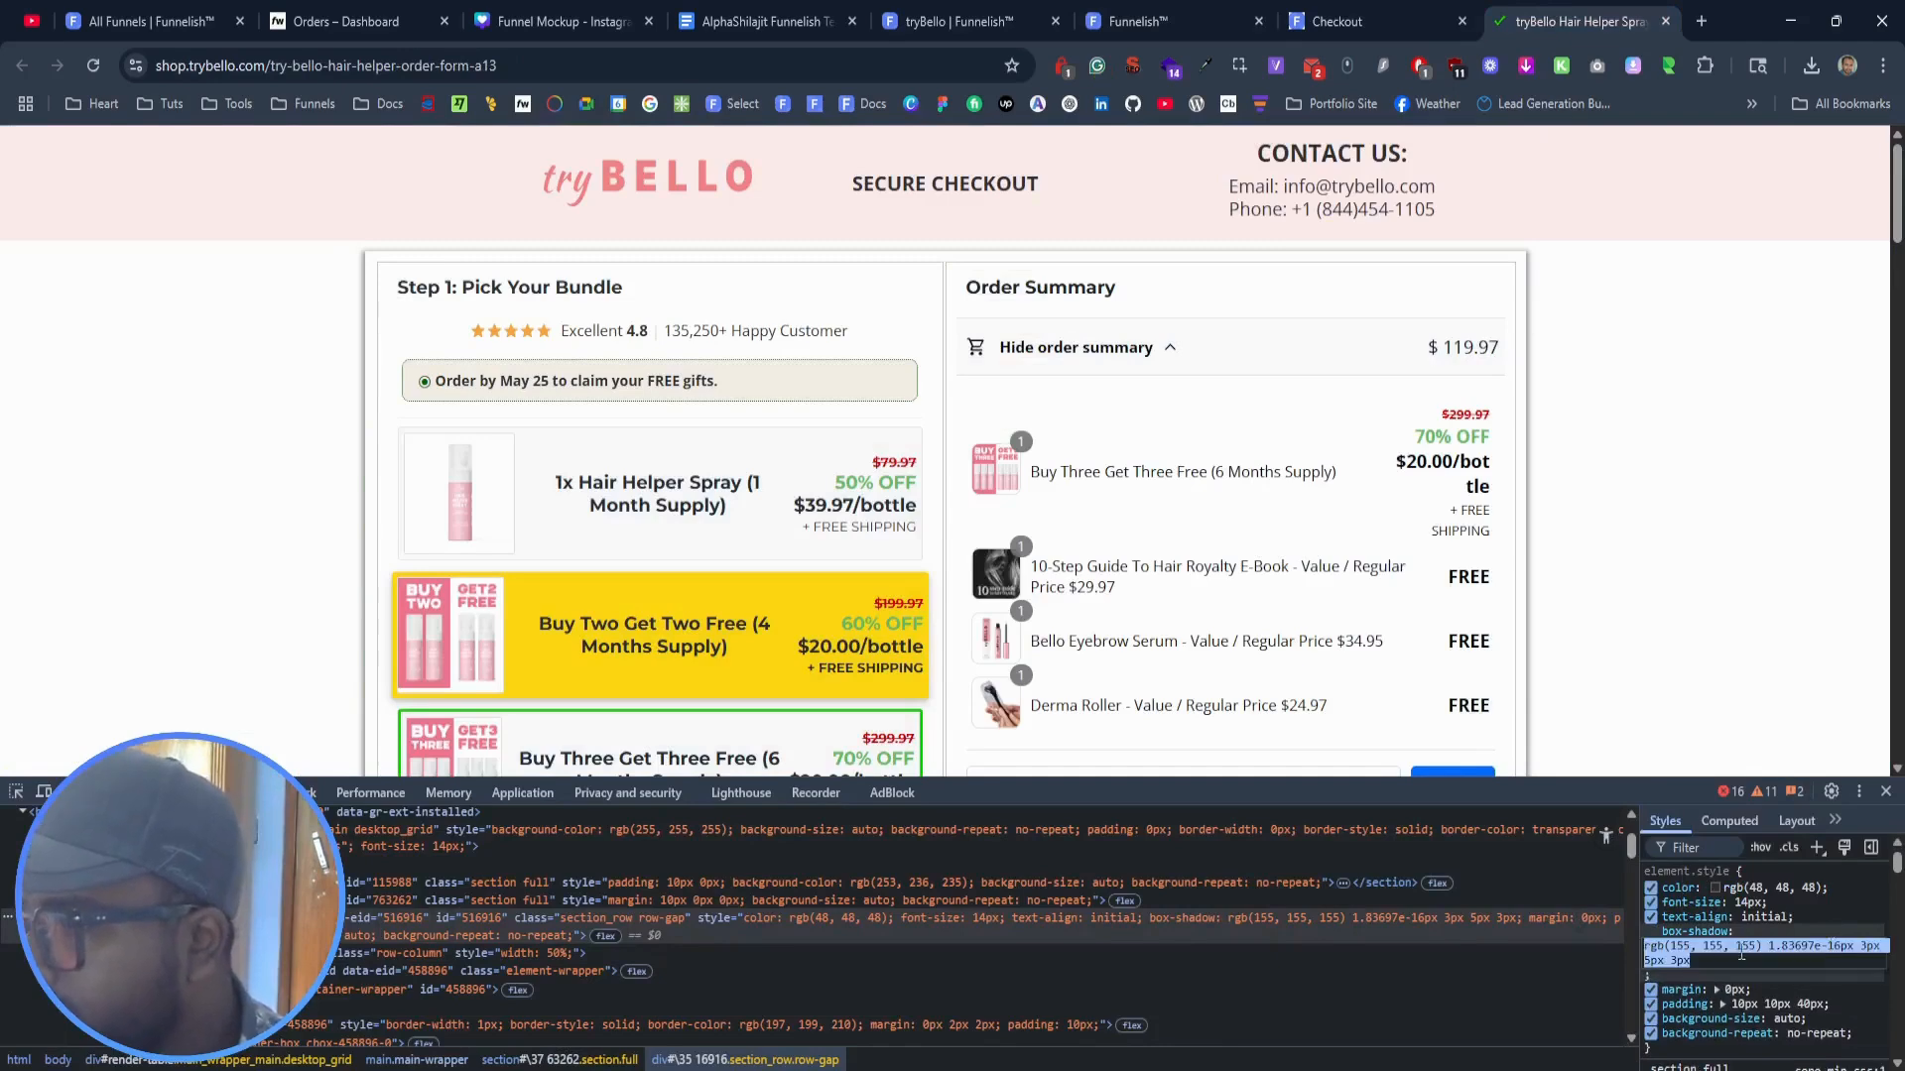
left_click(1737, 955)
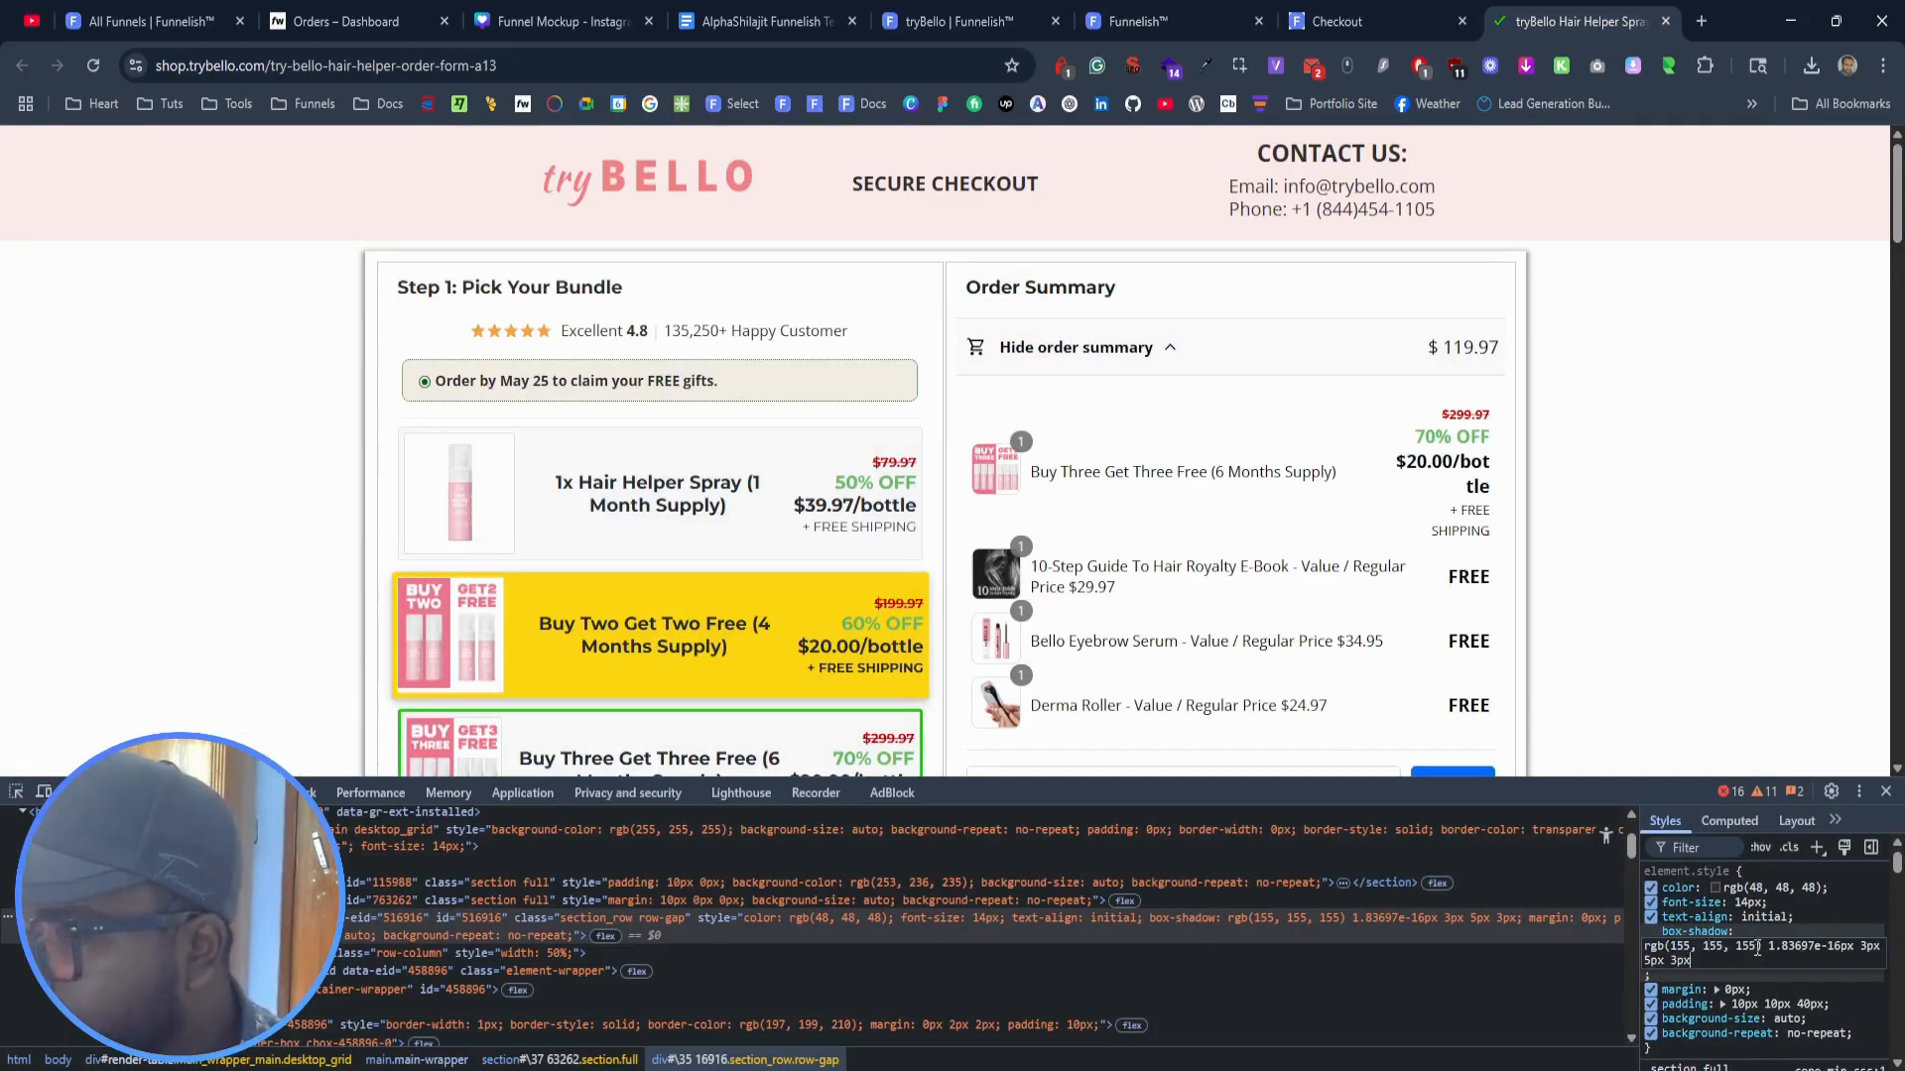
left_click_drag(1761, 945, 1644, 946)
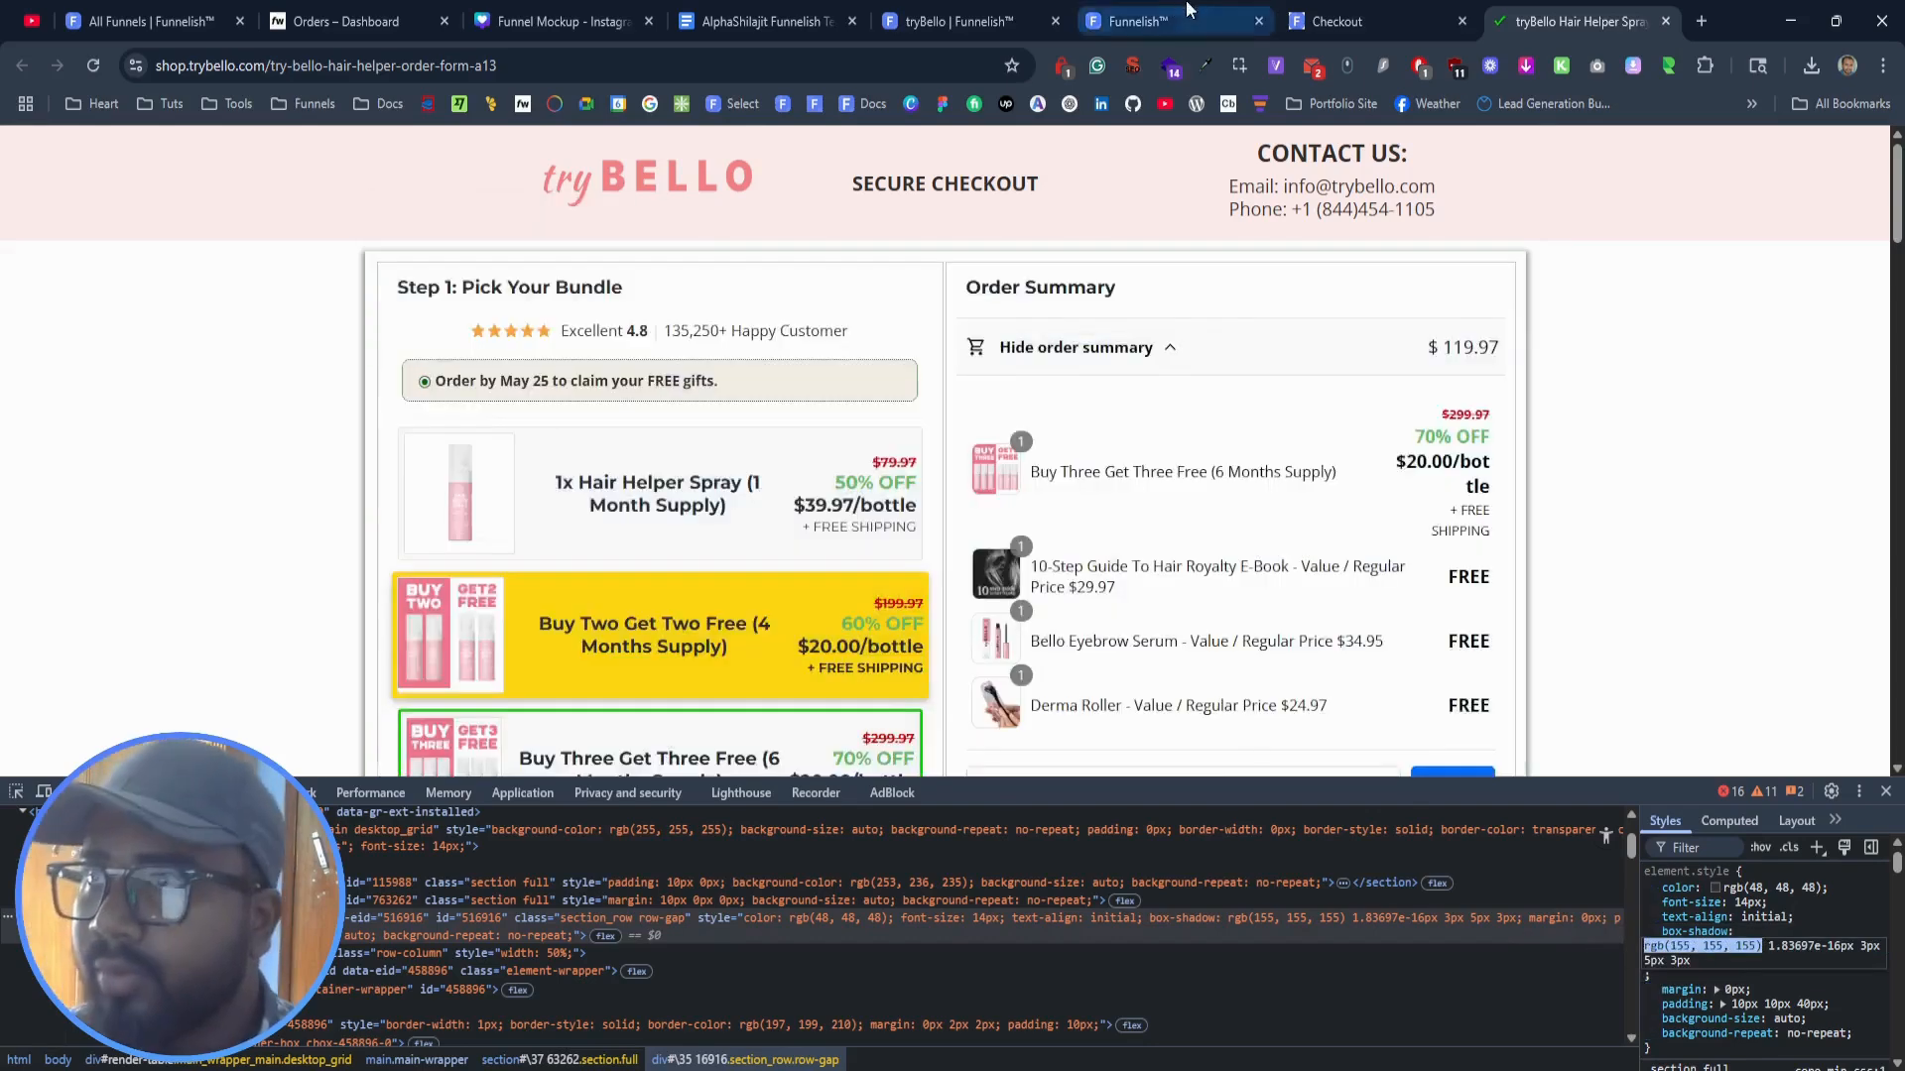
Step: Return to the page editor and set the container's shadow color to #9B9B9B
left_click(1173, 20)
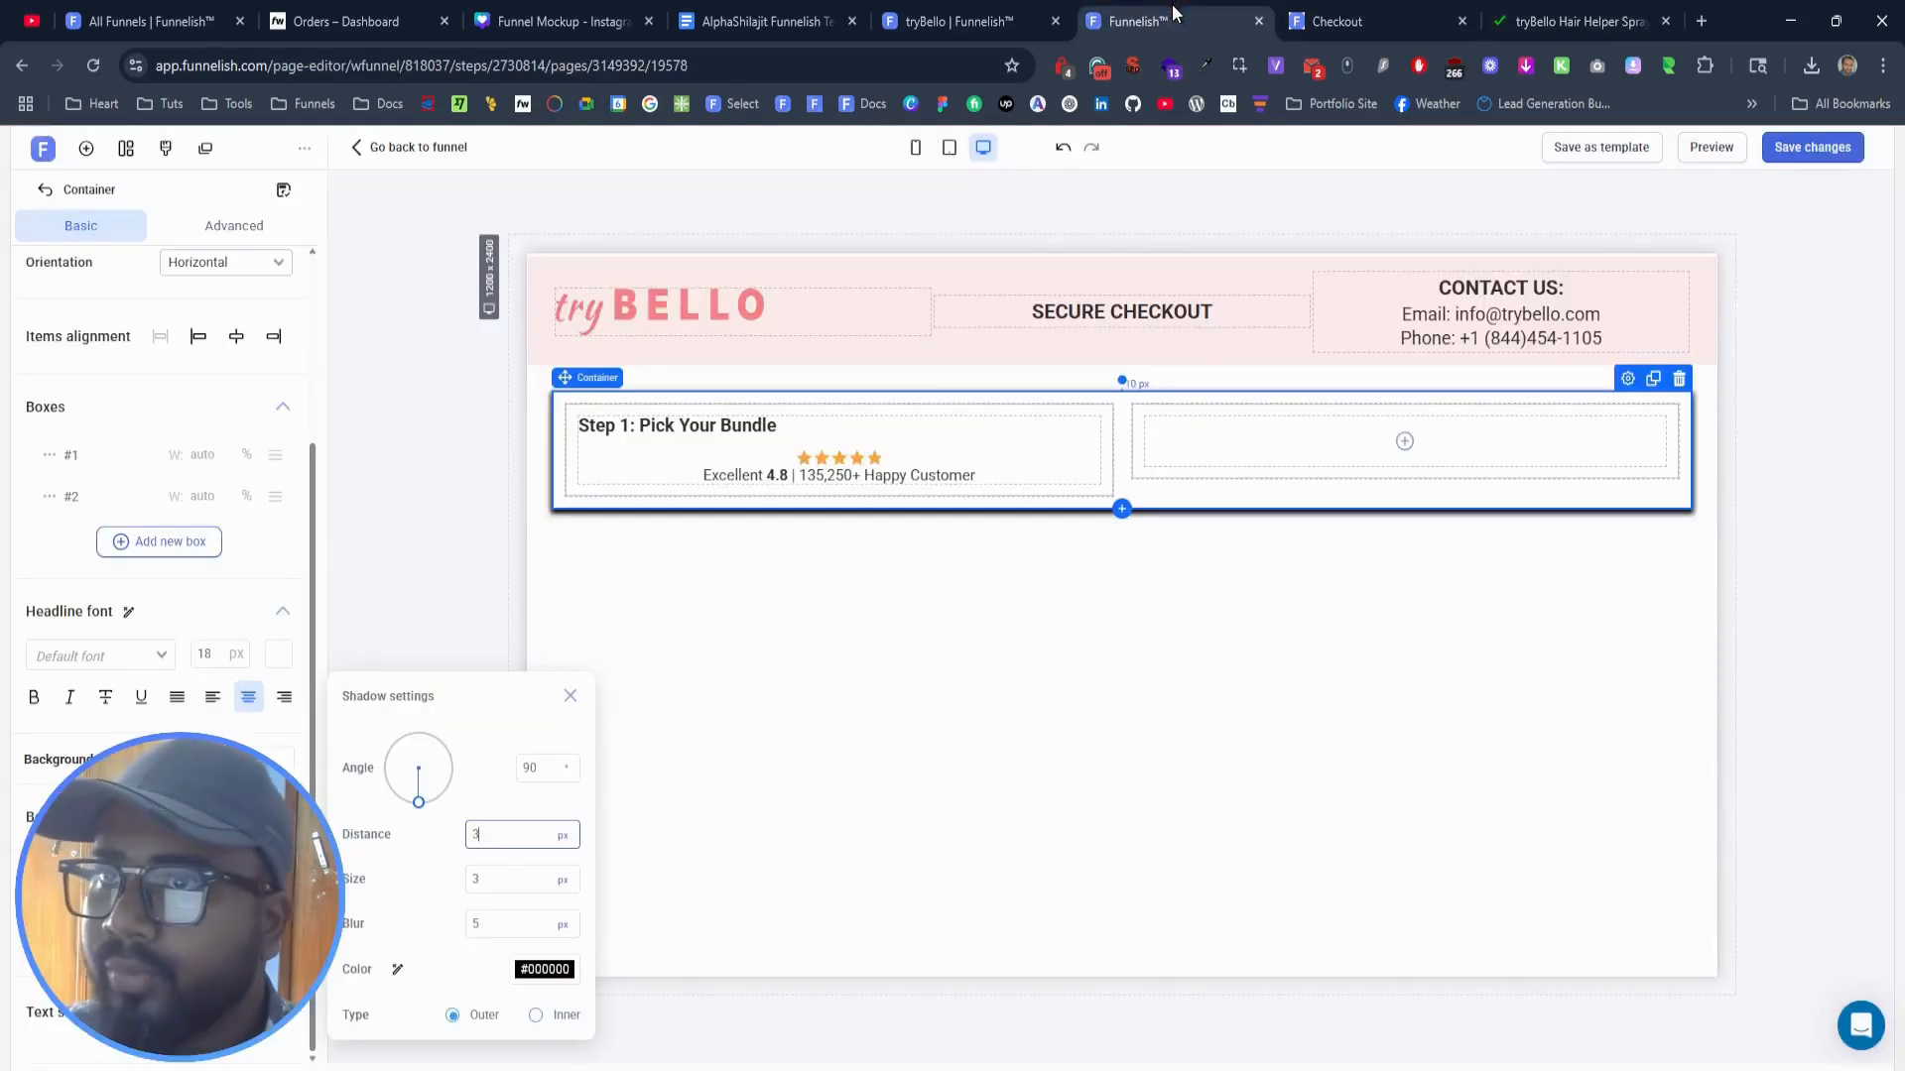
left_click(545, 969)
double_click(551, 840)
type("9B9B9B")
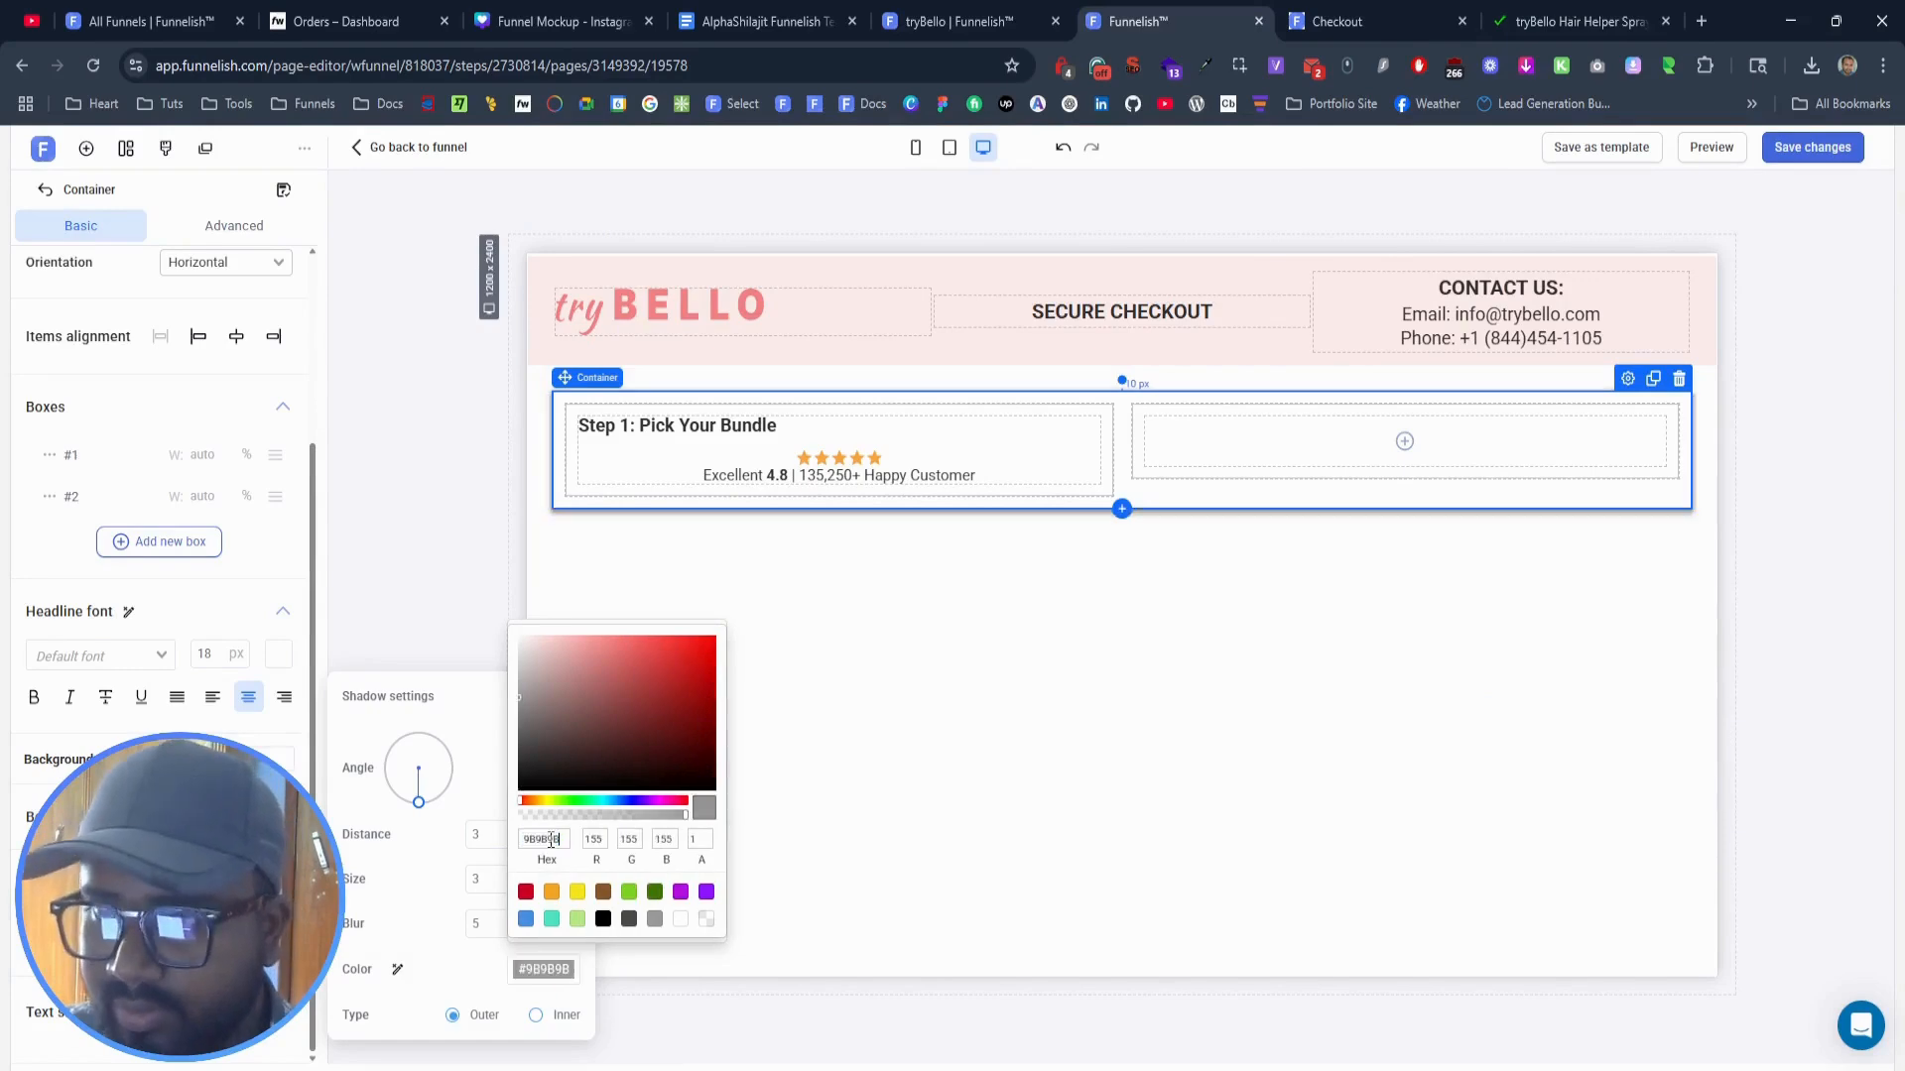
key("Escape")
left_click(407, 820)
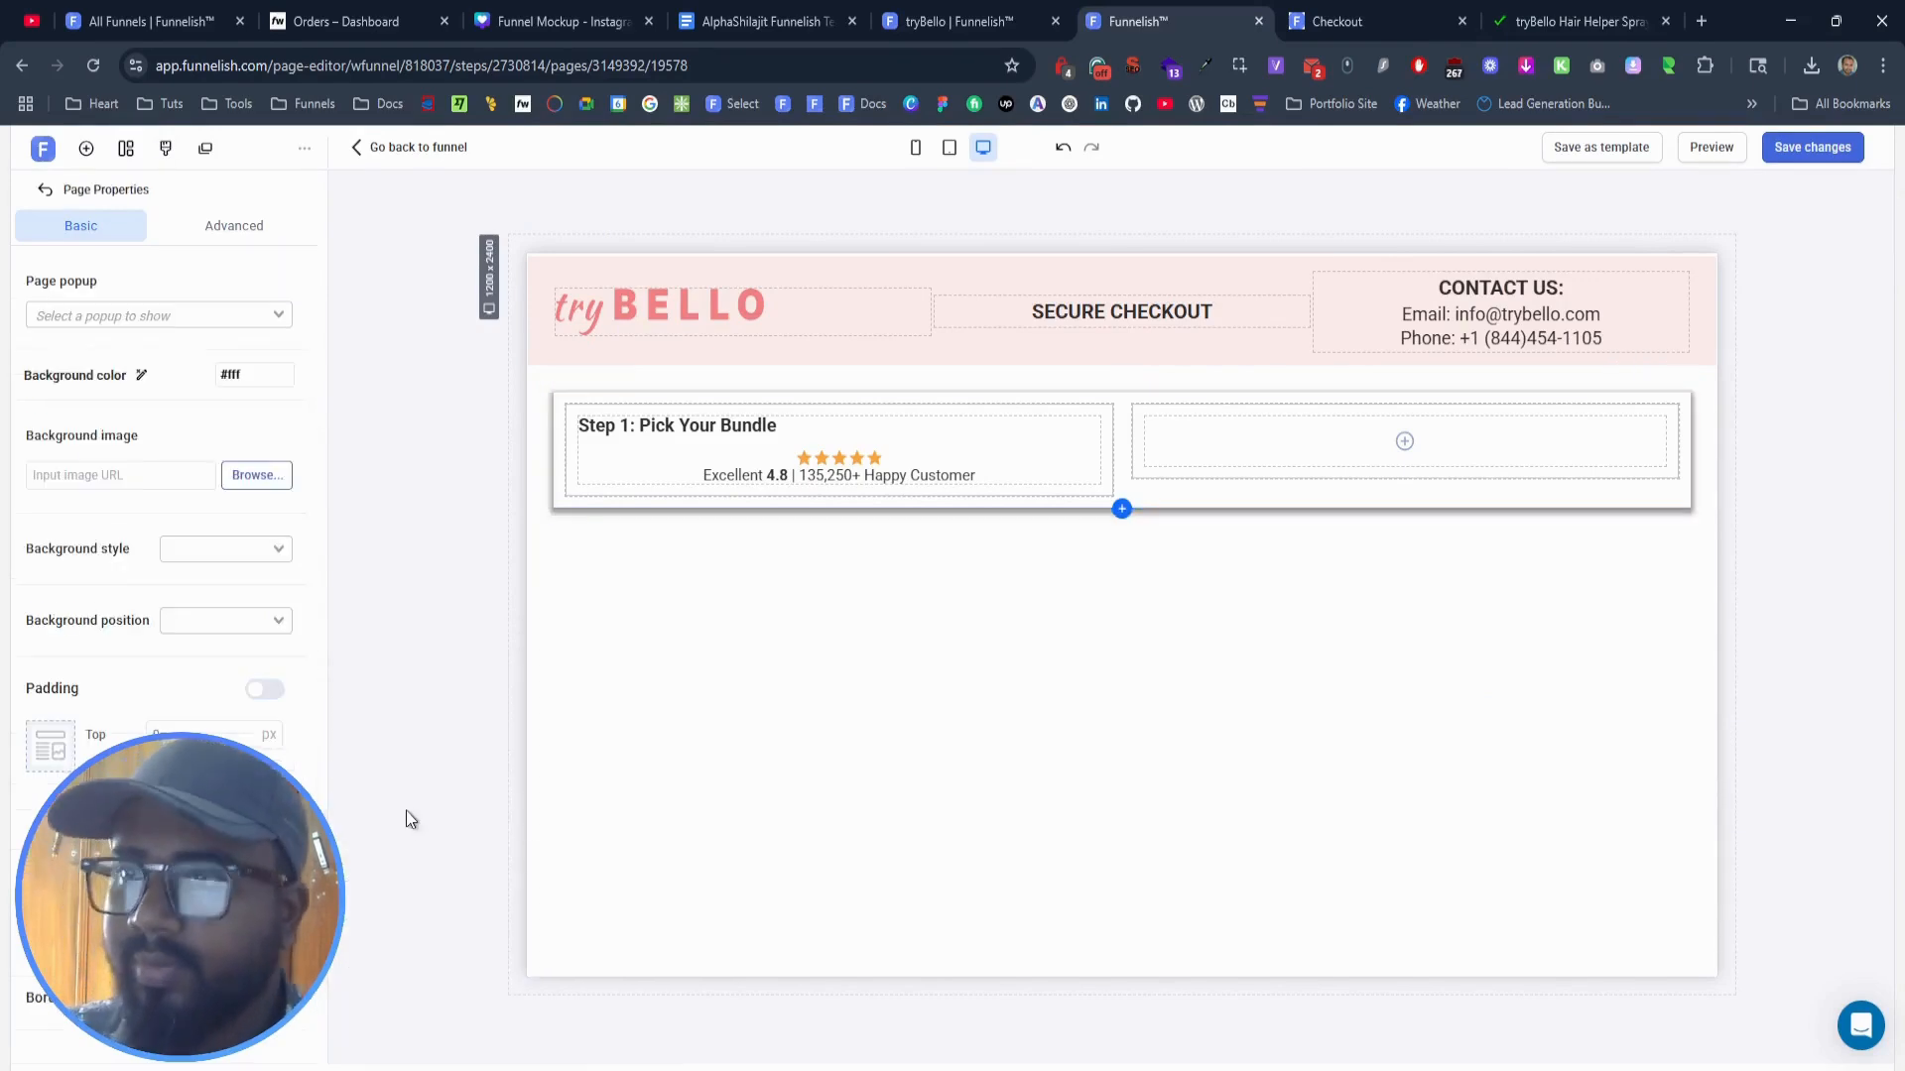
Step: Check the container's shadow against the reference page, then save the page changes and reload the checkout preview
left_click(1587, 20)
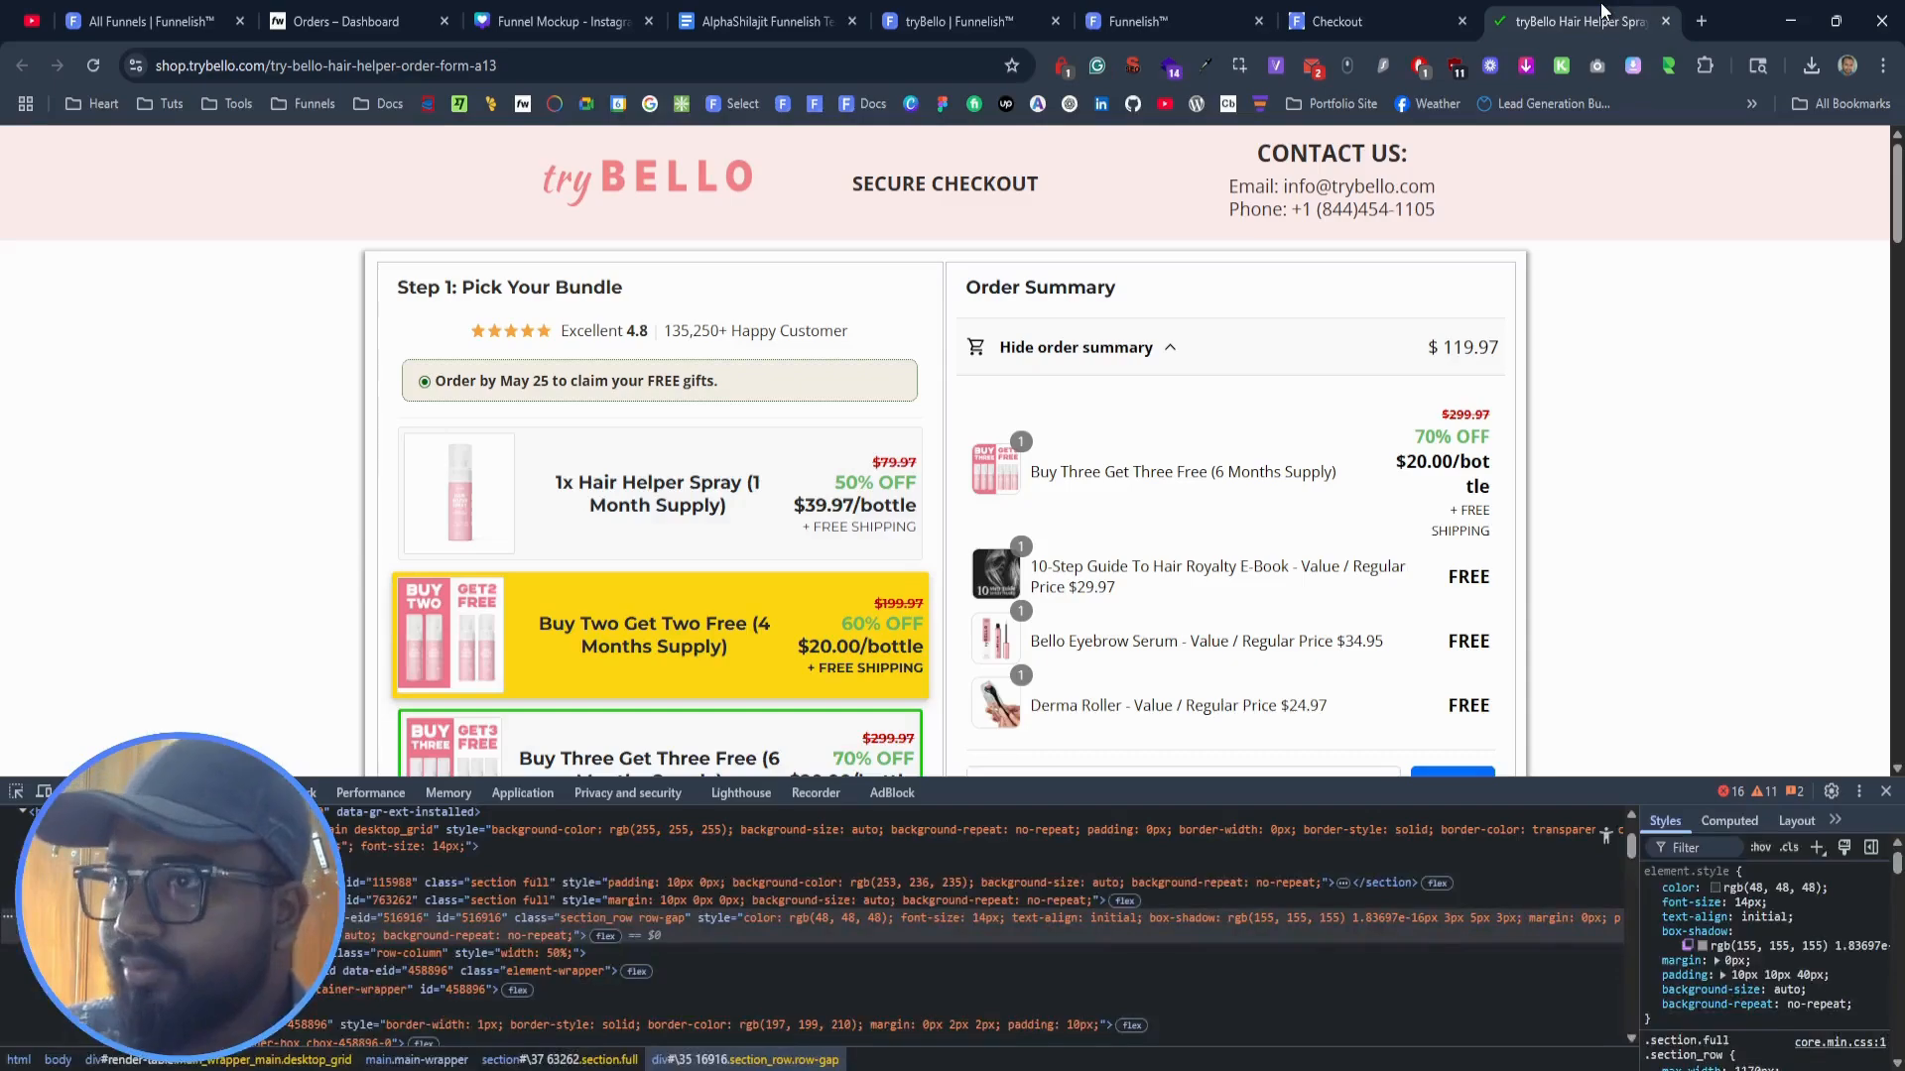
scroll(1653, 389, "down", 20)
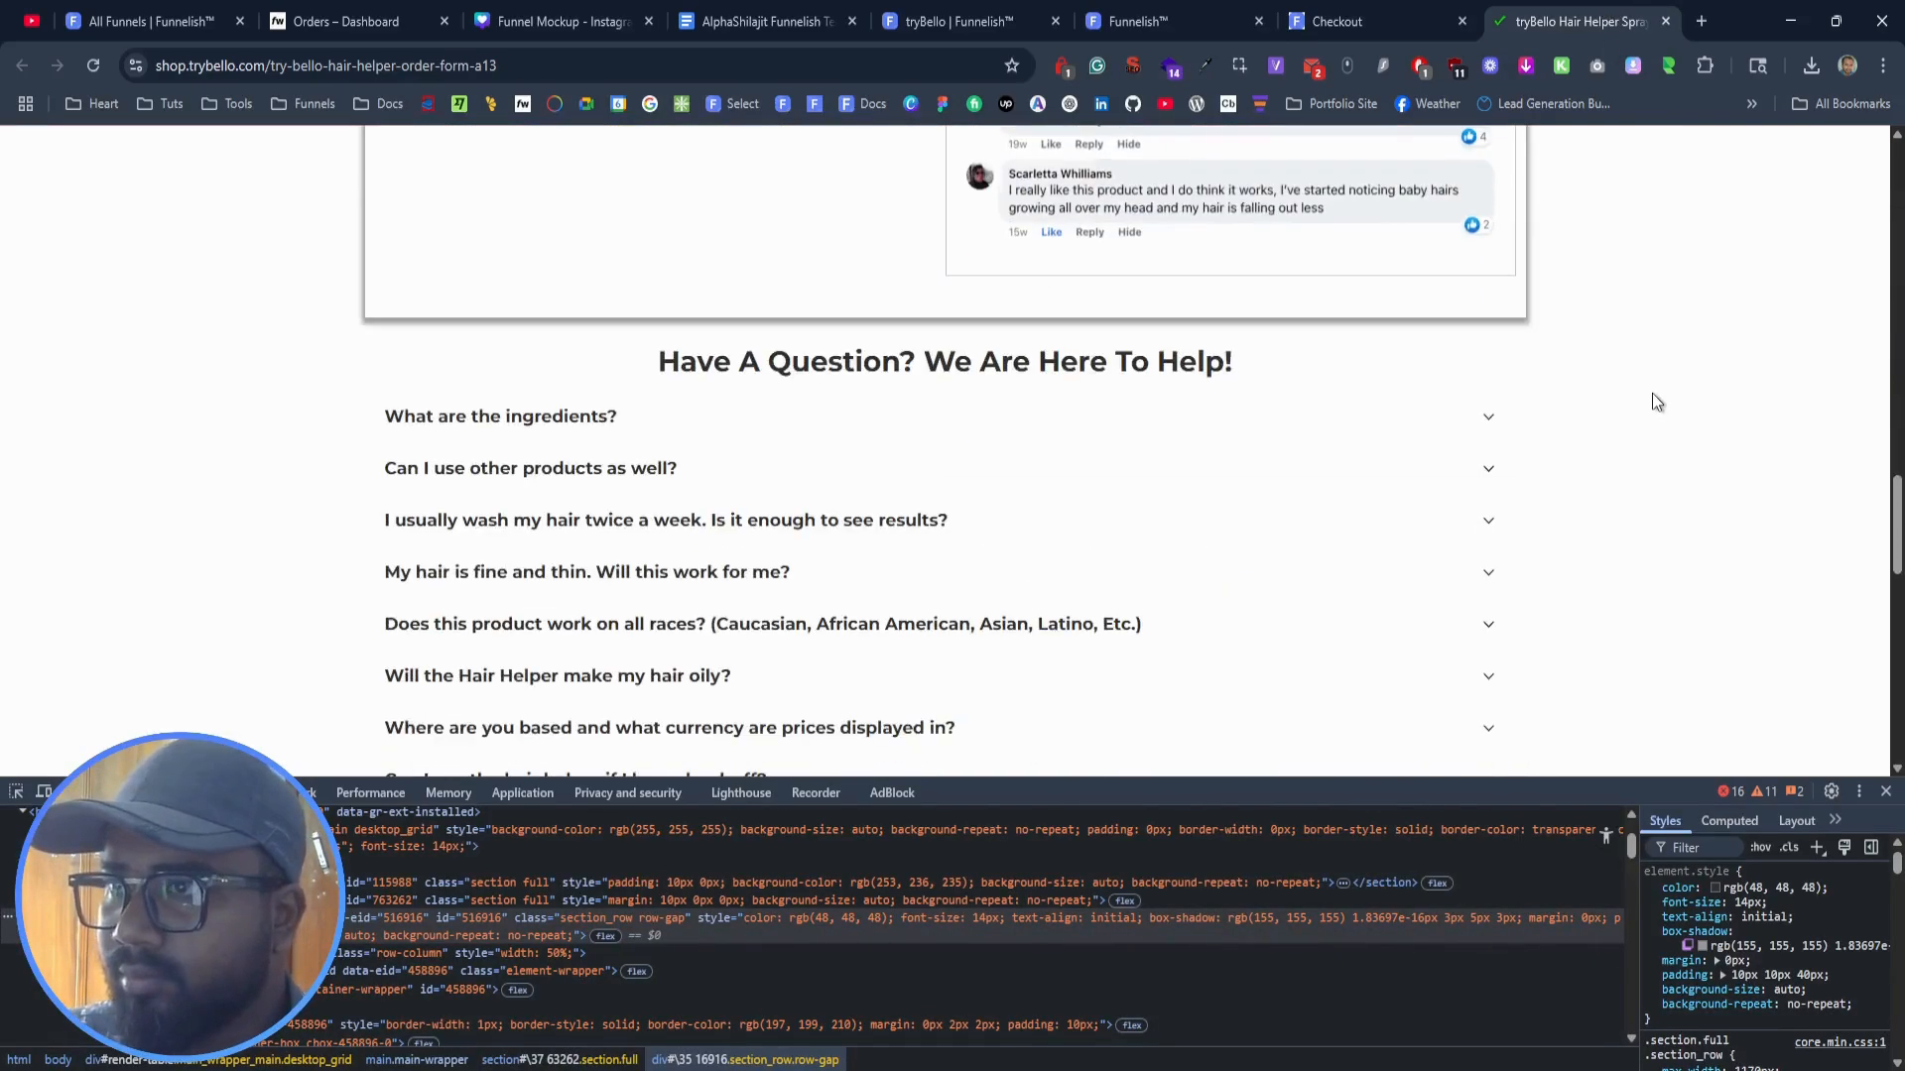
scroll(1652, 393, "up", 3)
scroll(1653, 401, "up", 20)
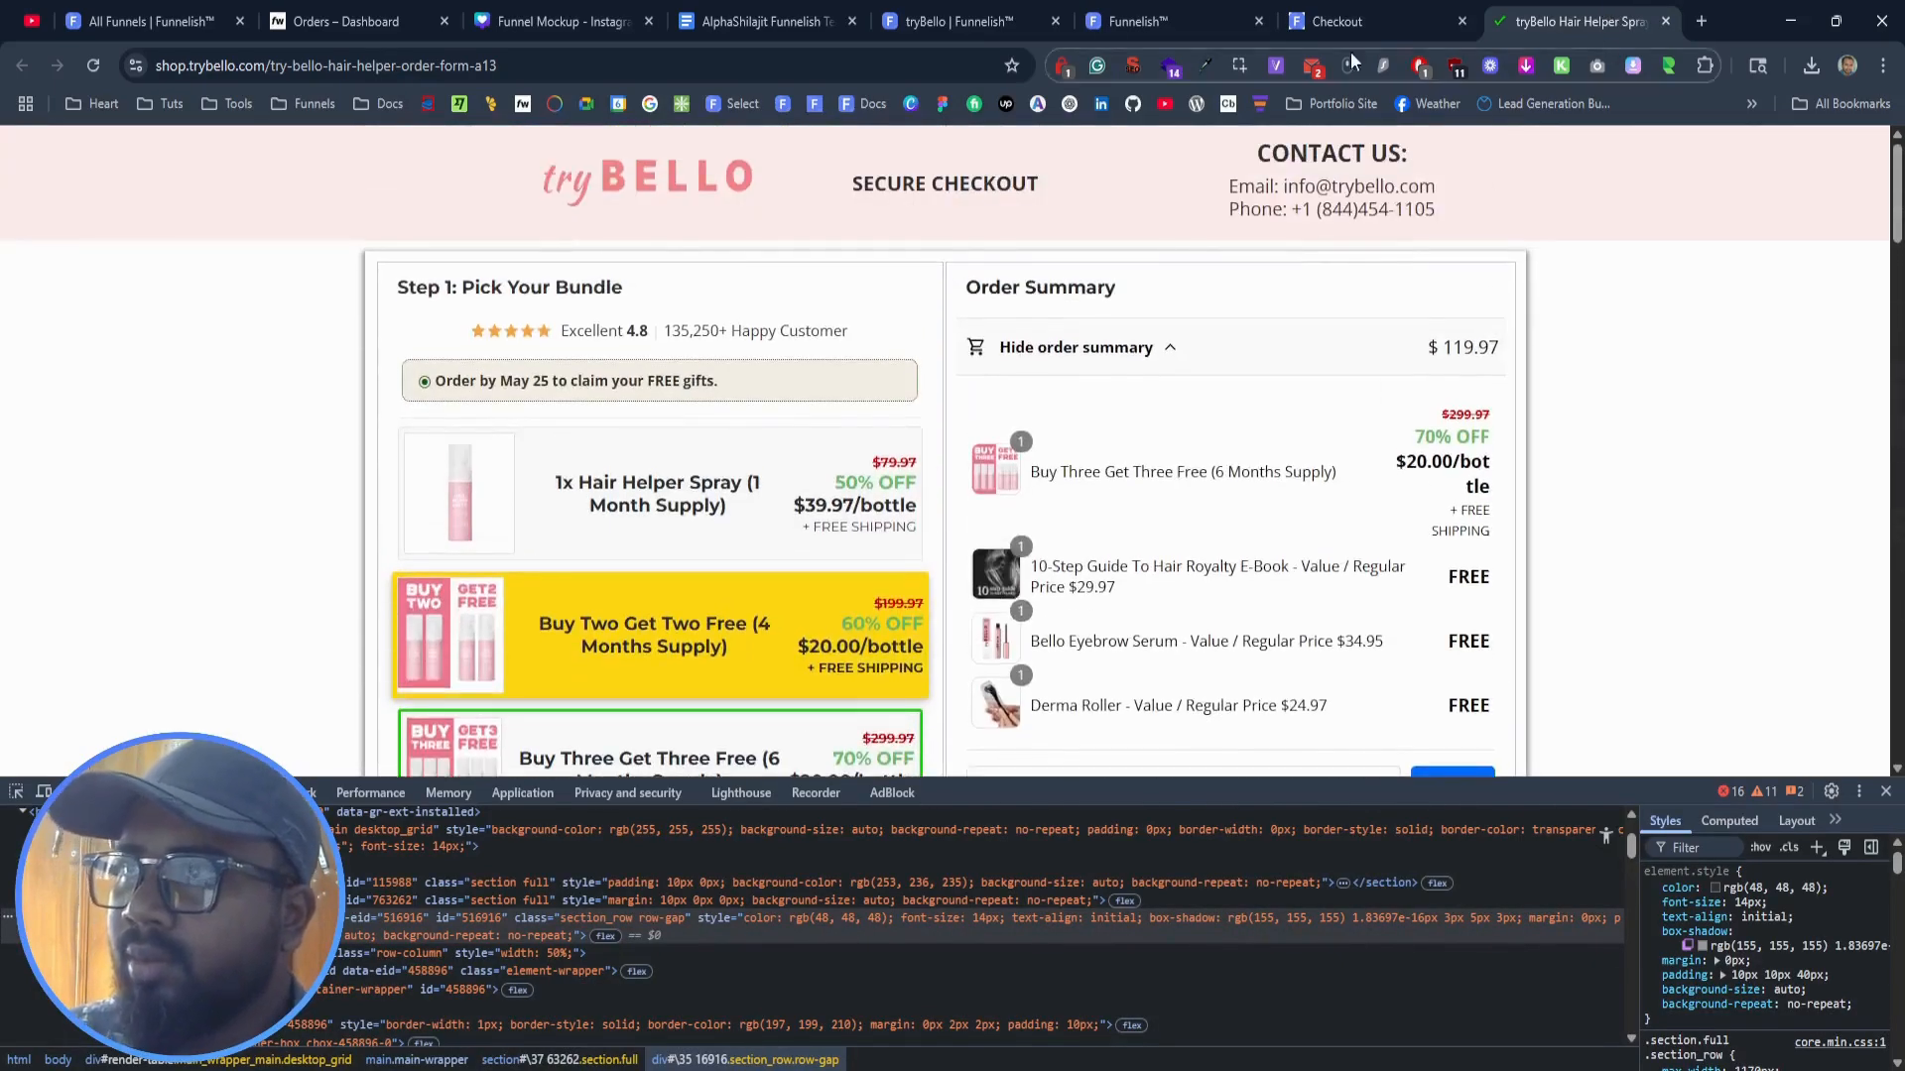
left_click(1165, 15)
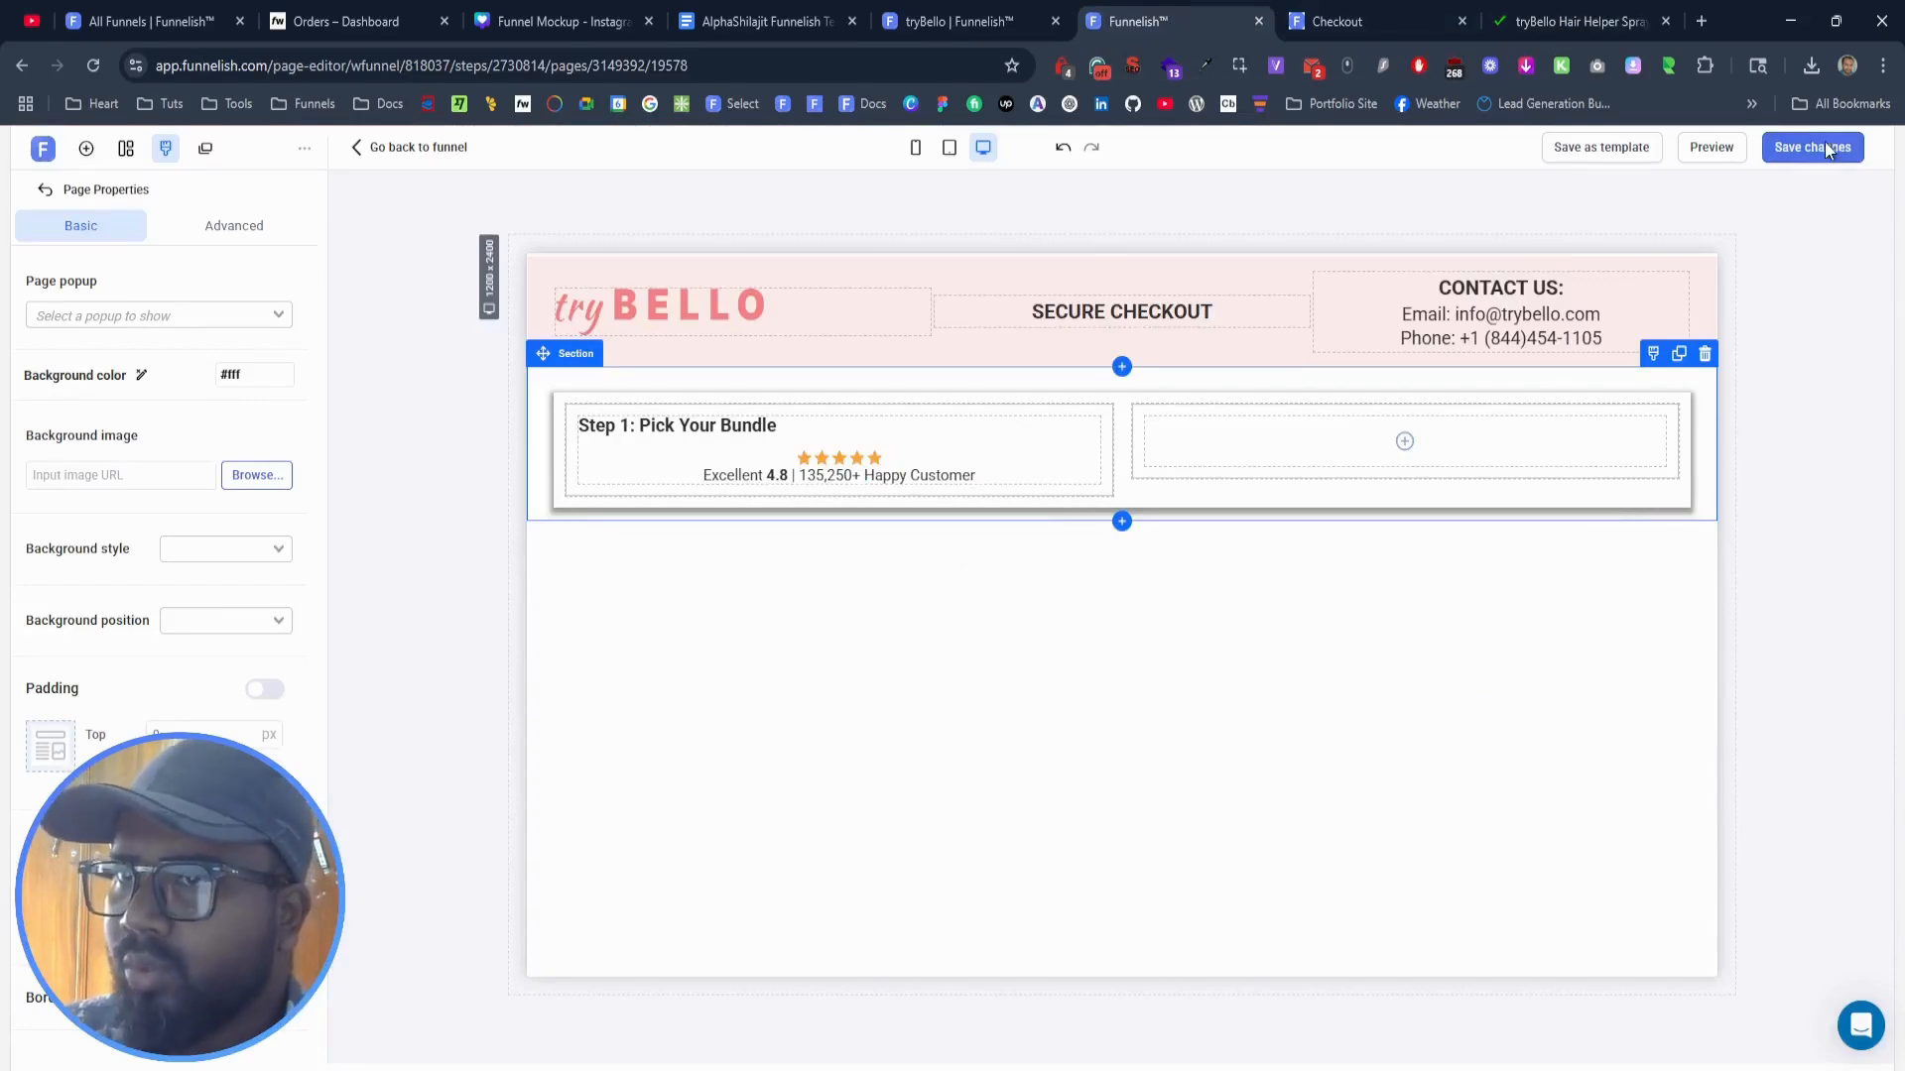
left_click(1124, 395)
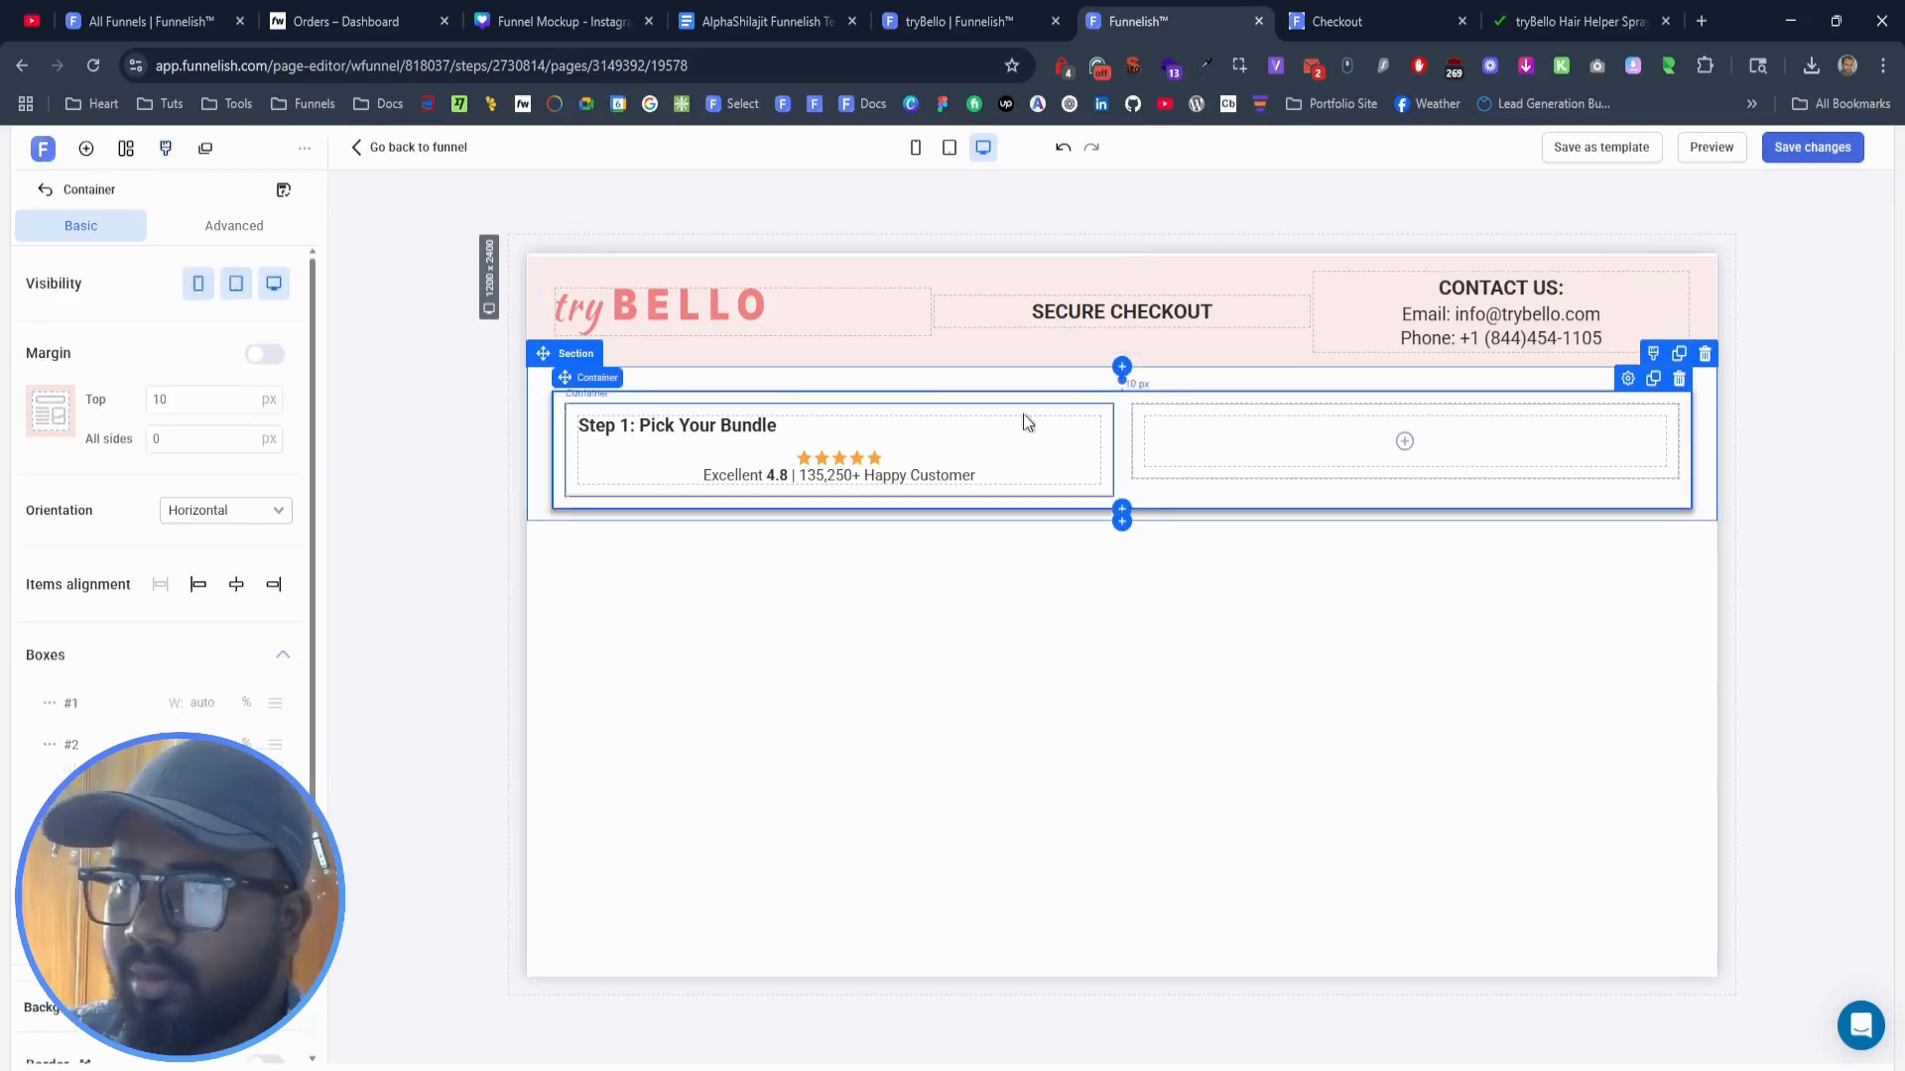
left_click(1807, 141)
left_click(1373, 14)
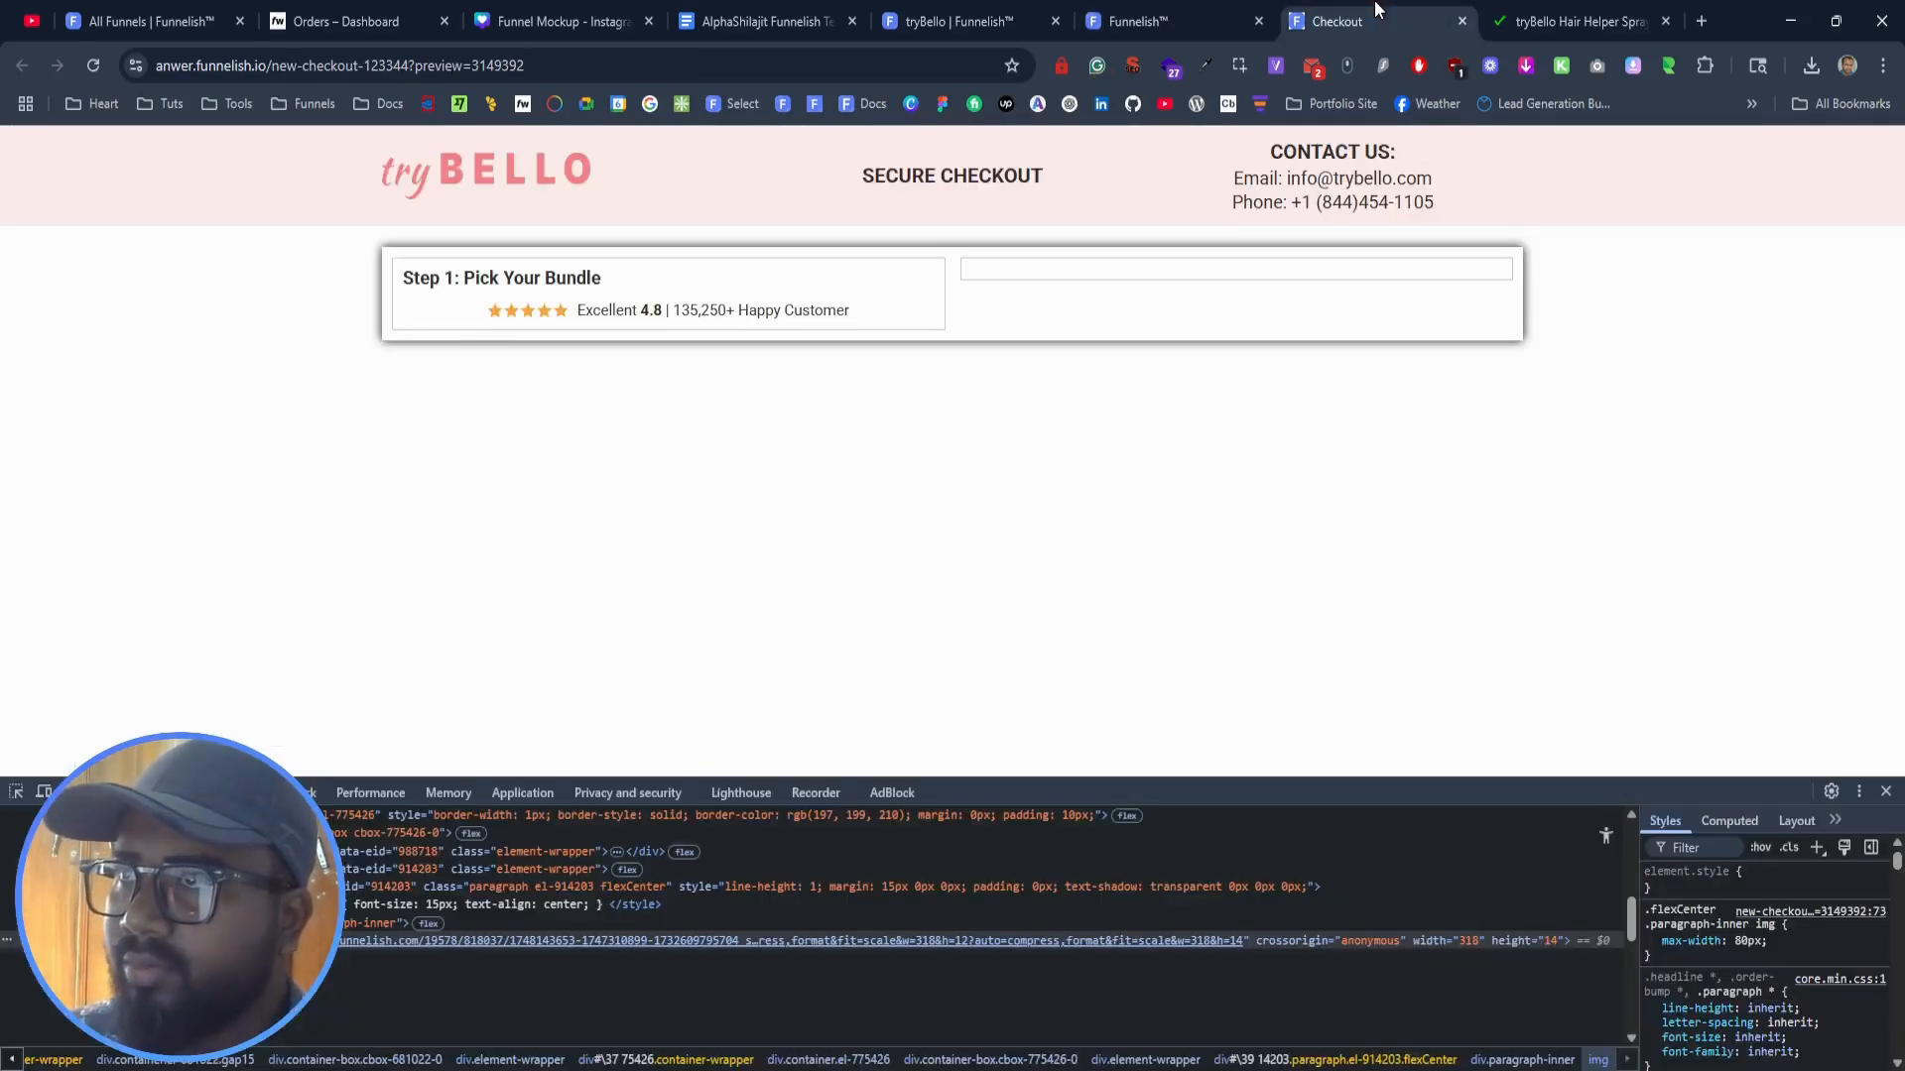
left_click(92, 66)
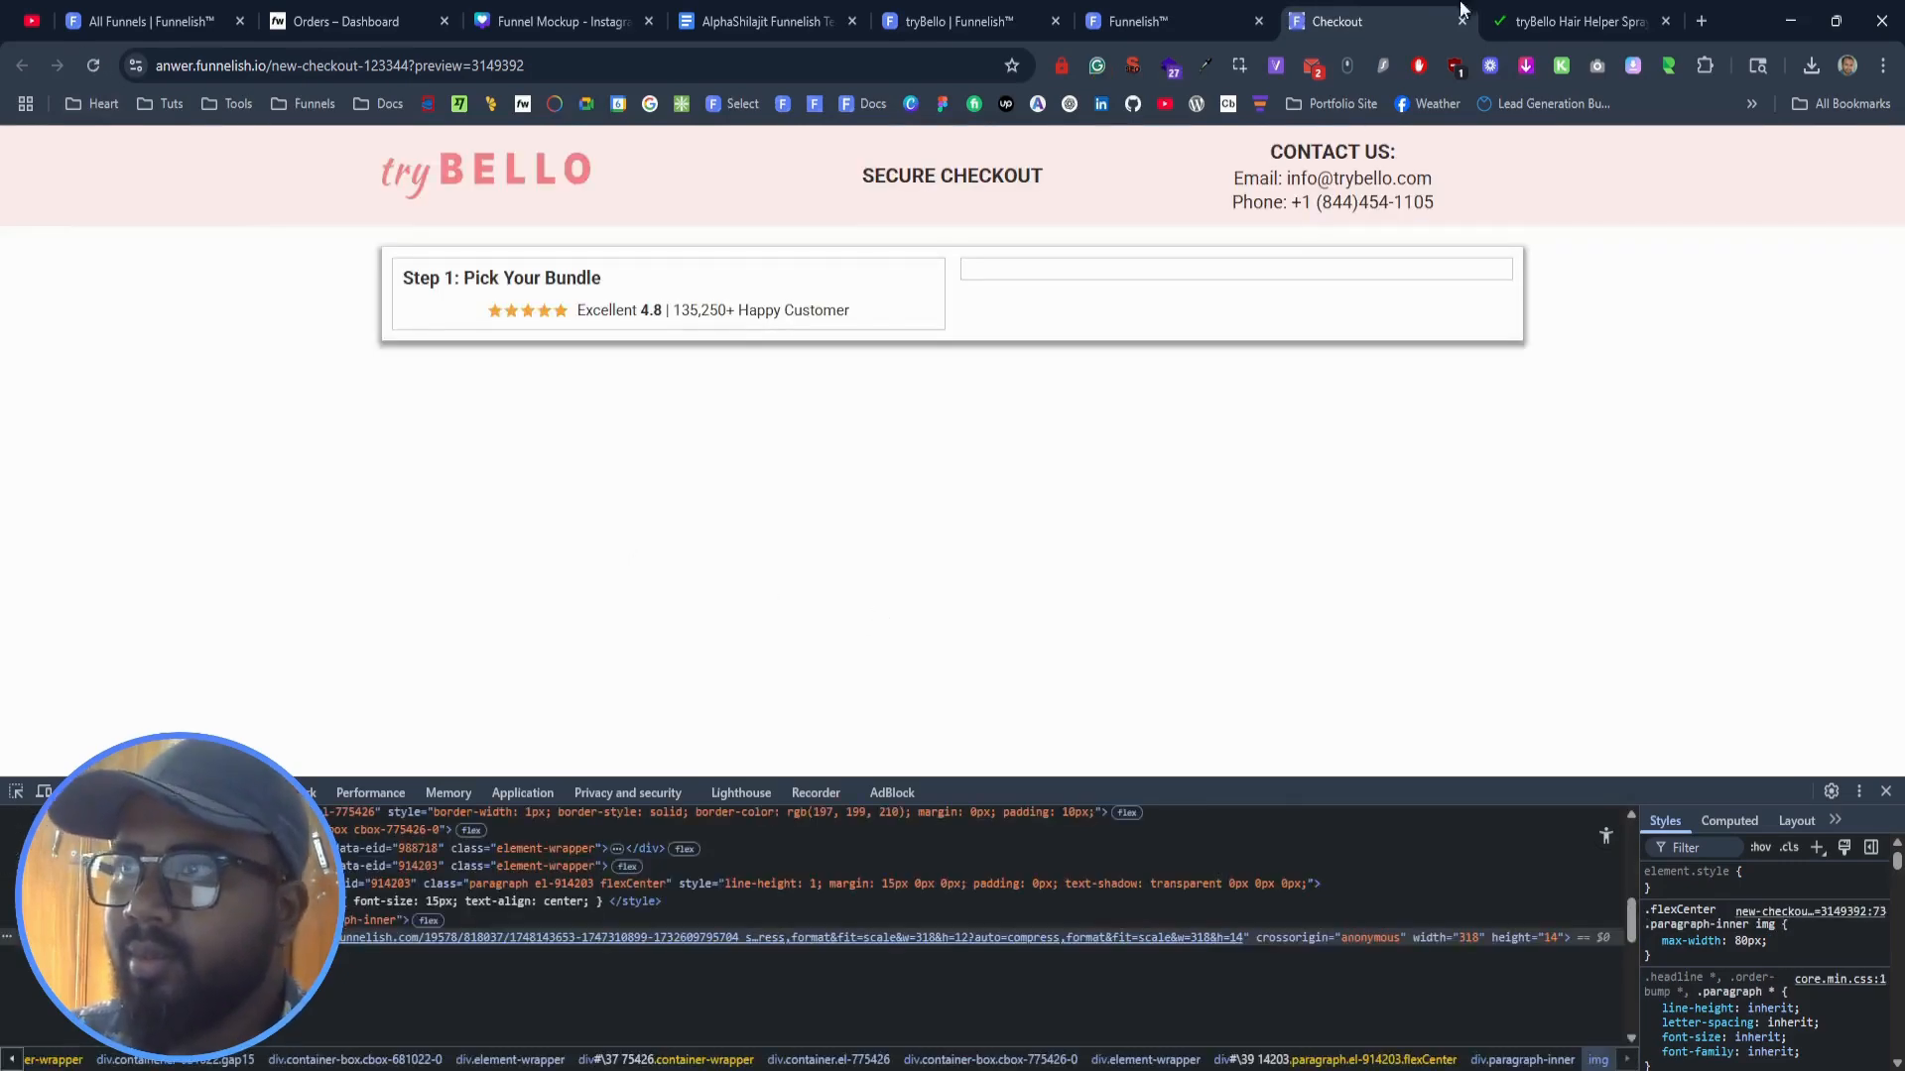
Step: Inspect the reference page's "Order by May 25 to claim your FREE gifts." banner and the styles of its ::before icon
left_click(1528, 20)
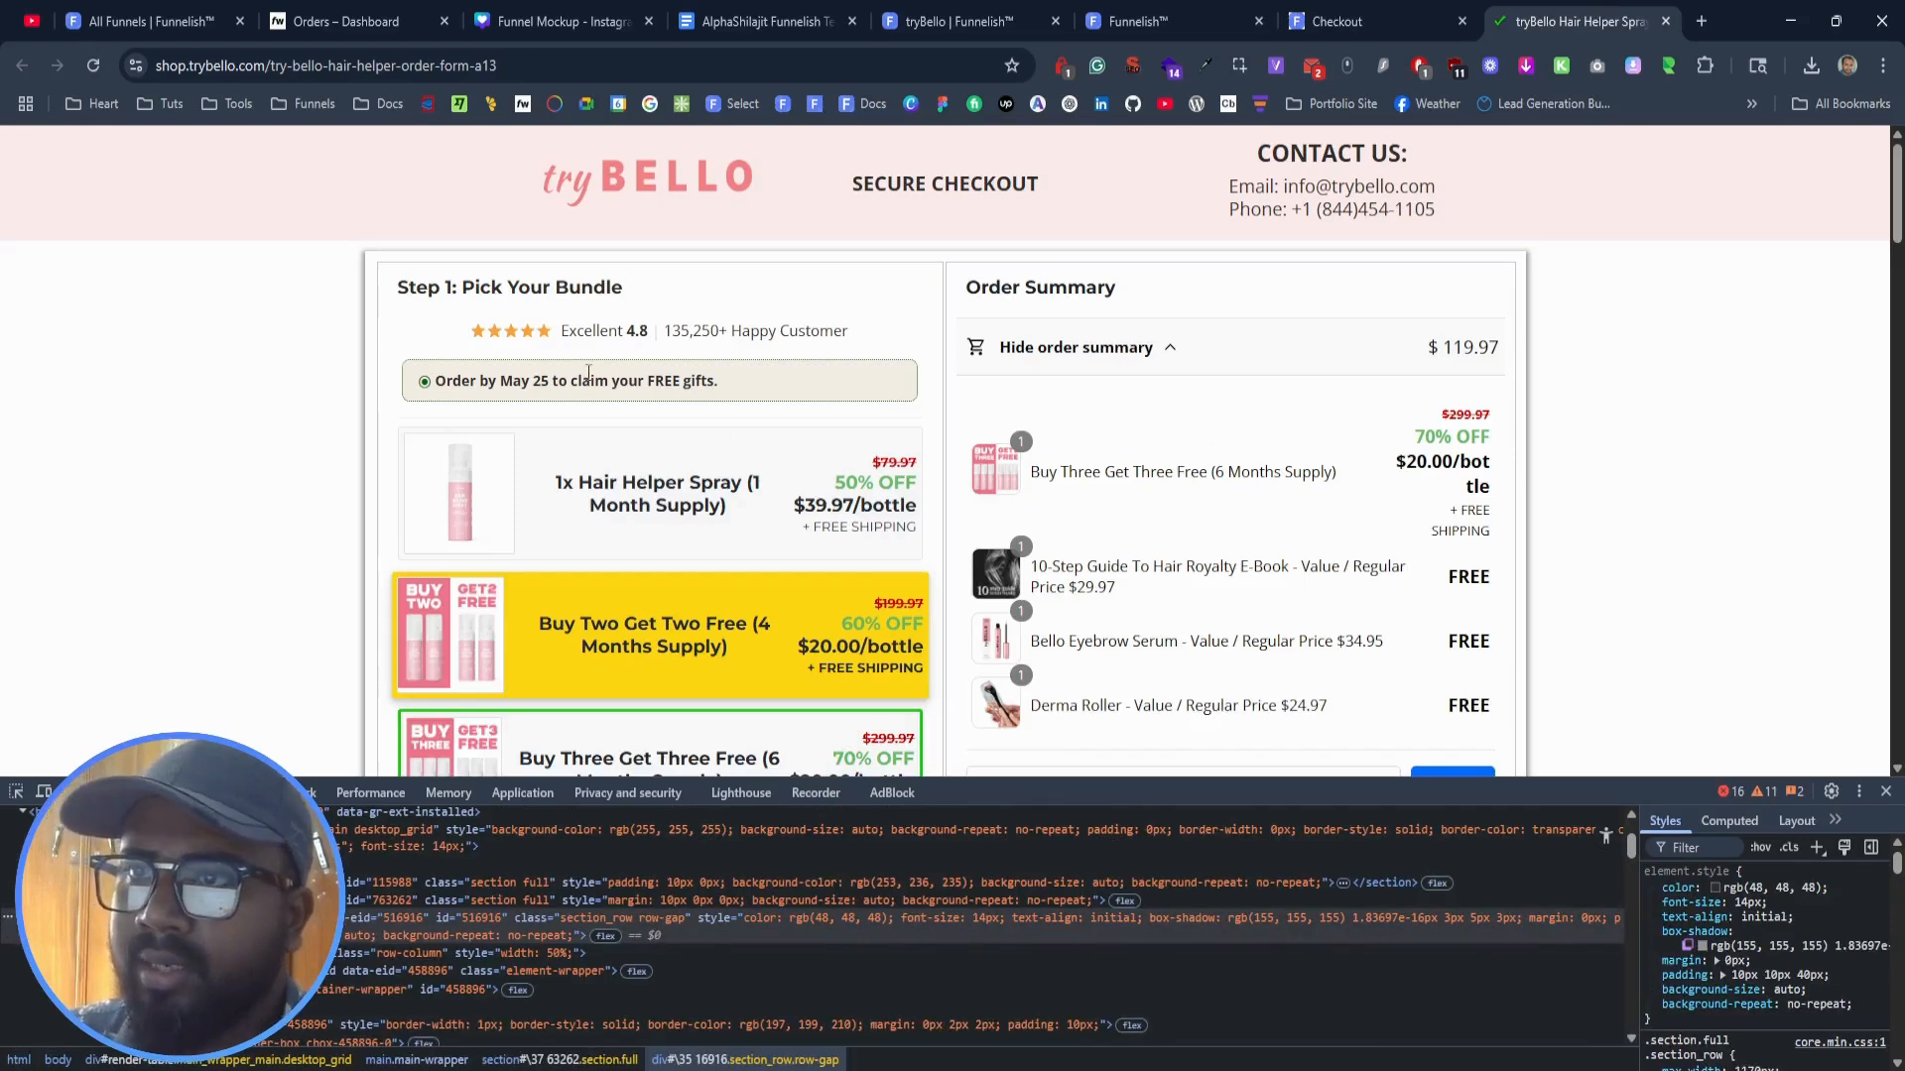
left_click_drag(405, 386, 758, 385)
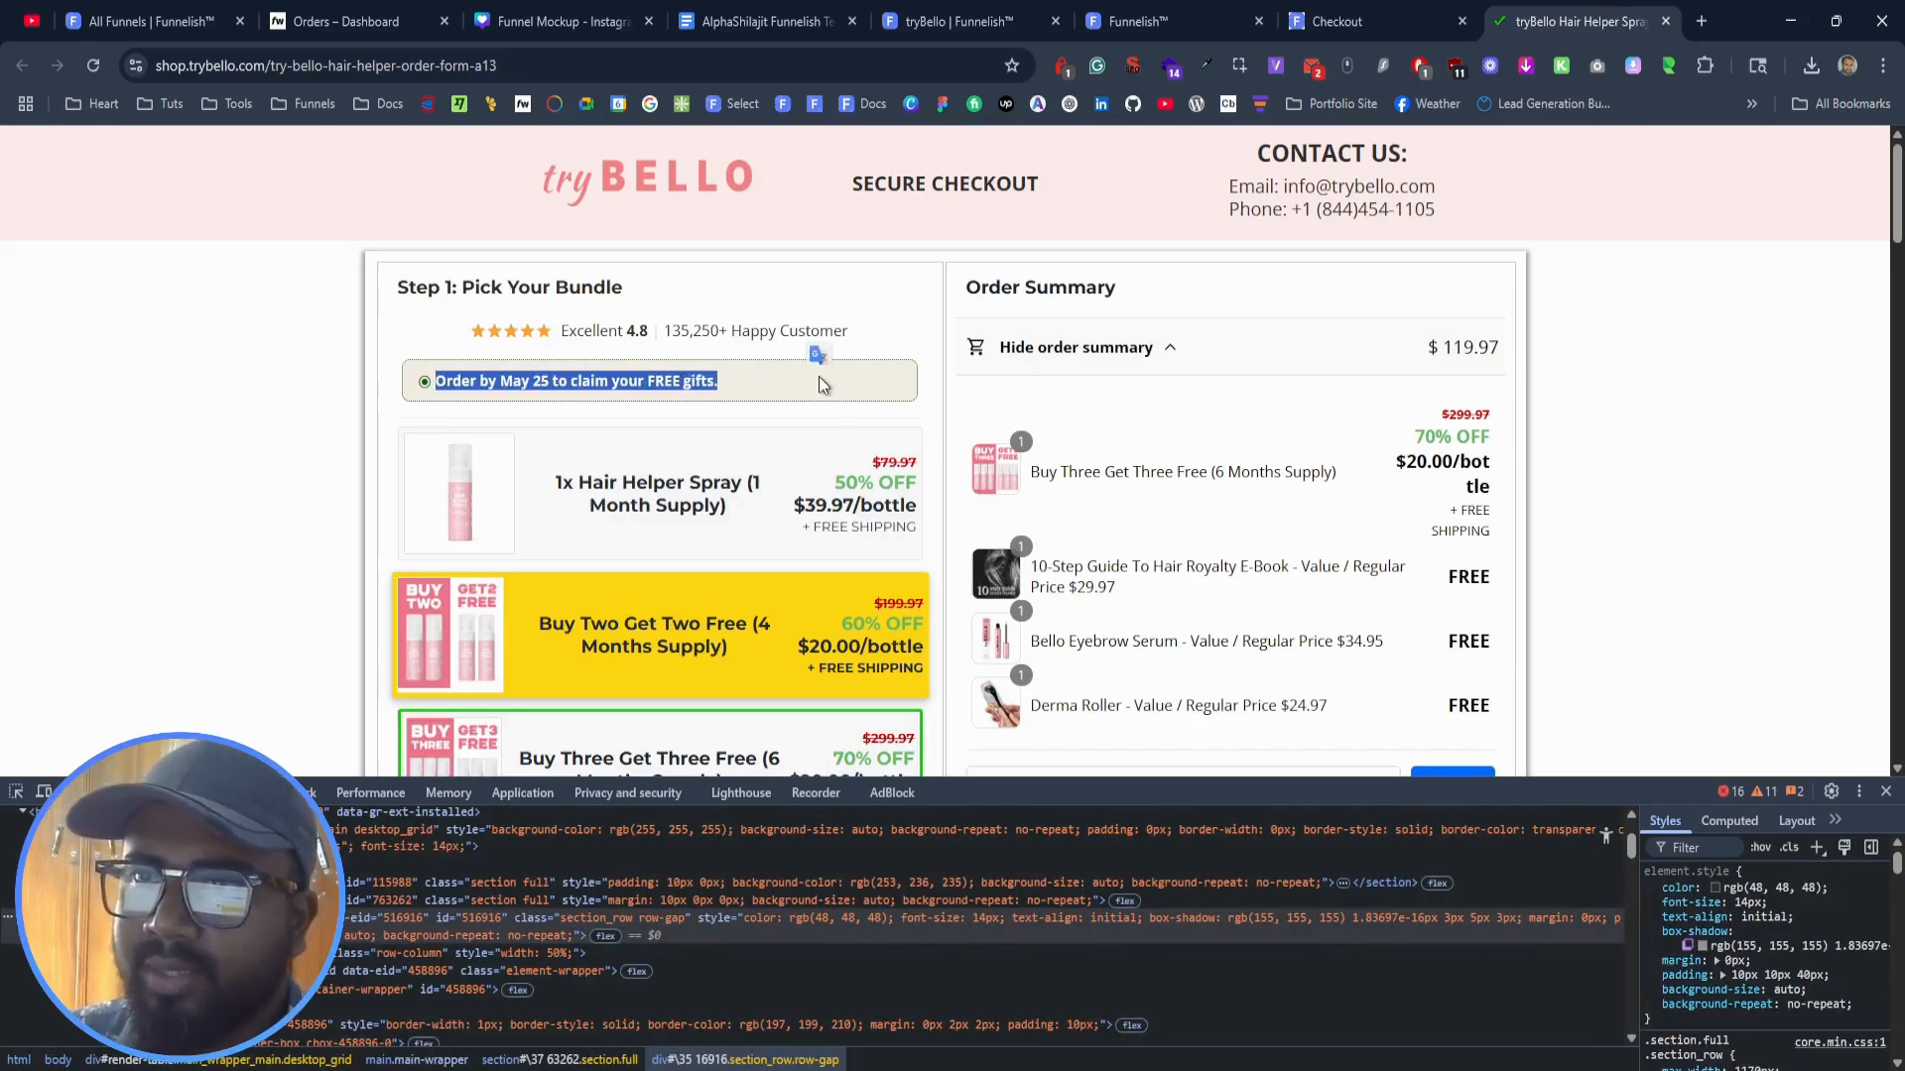
left_click(433, 397)
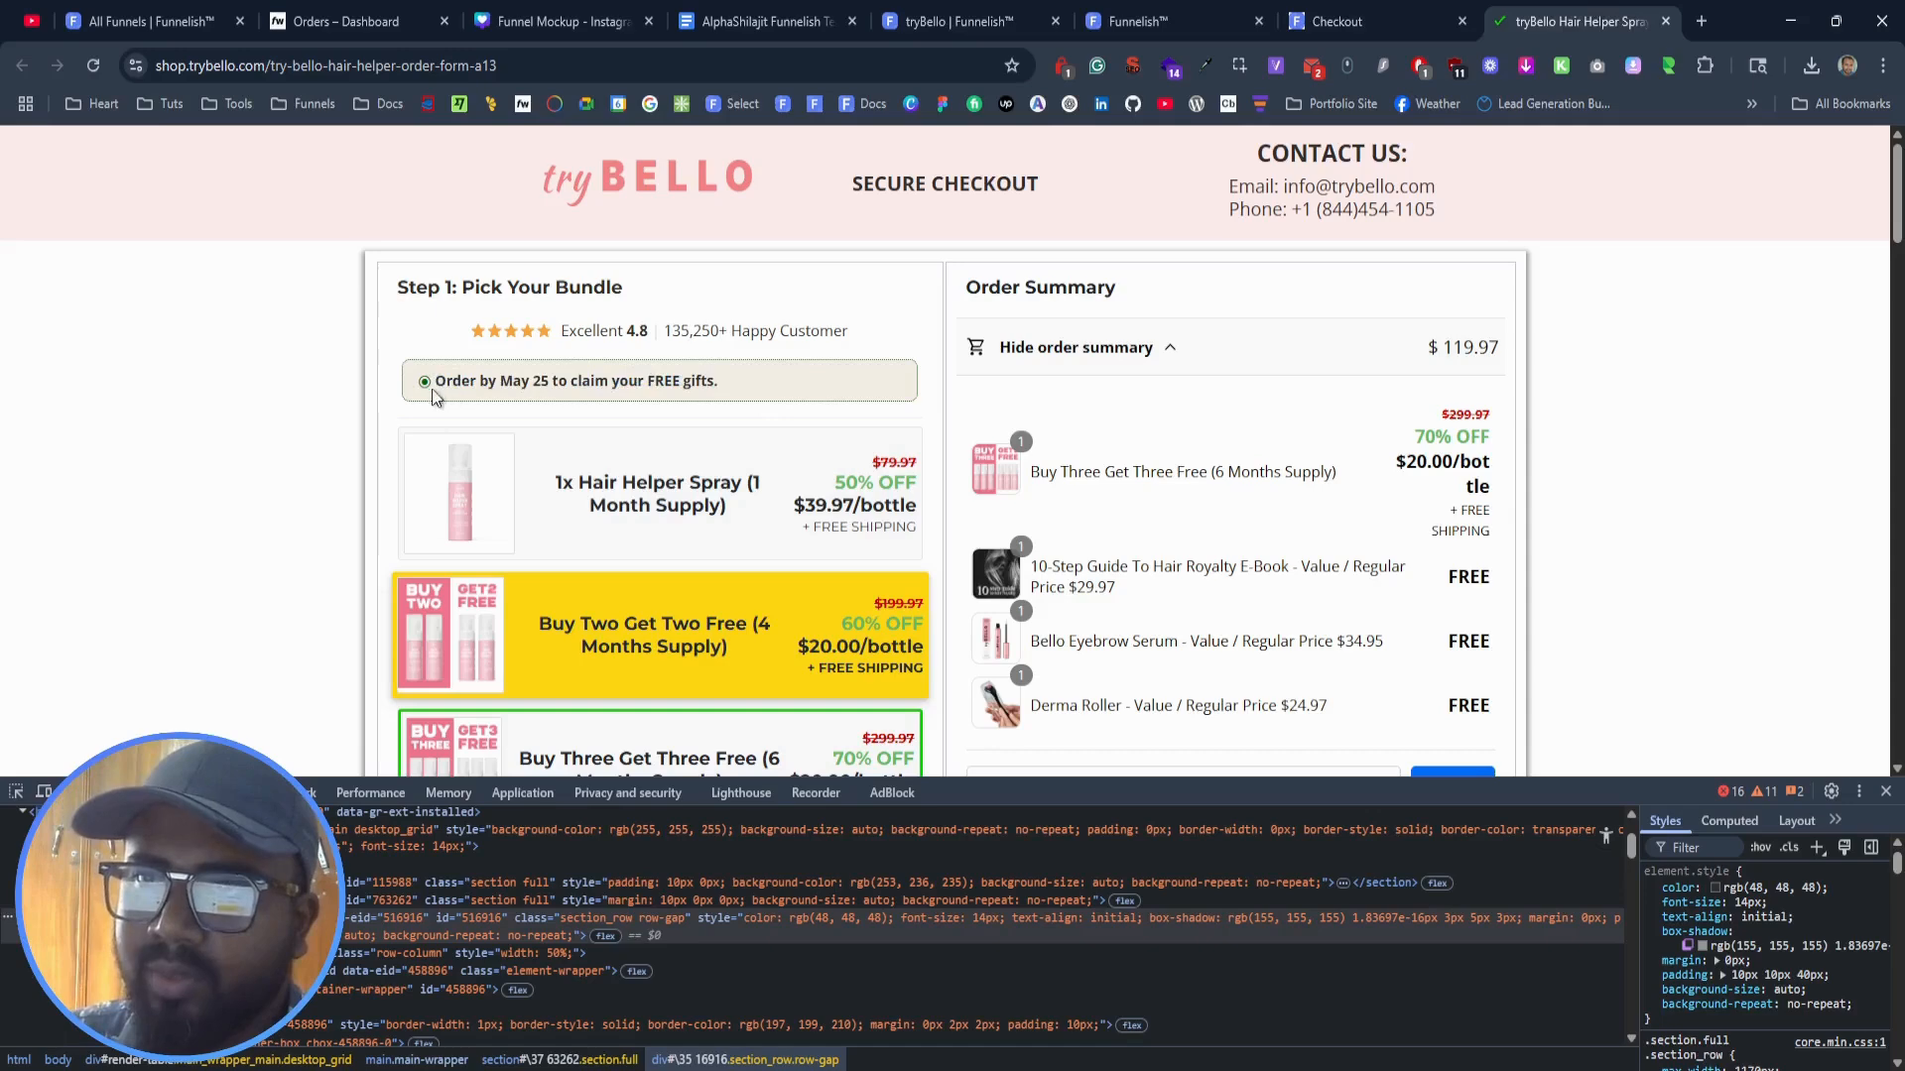
left_click(17, 792)
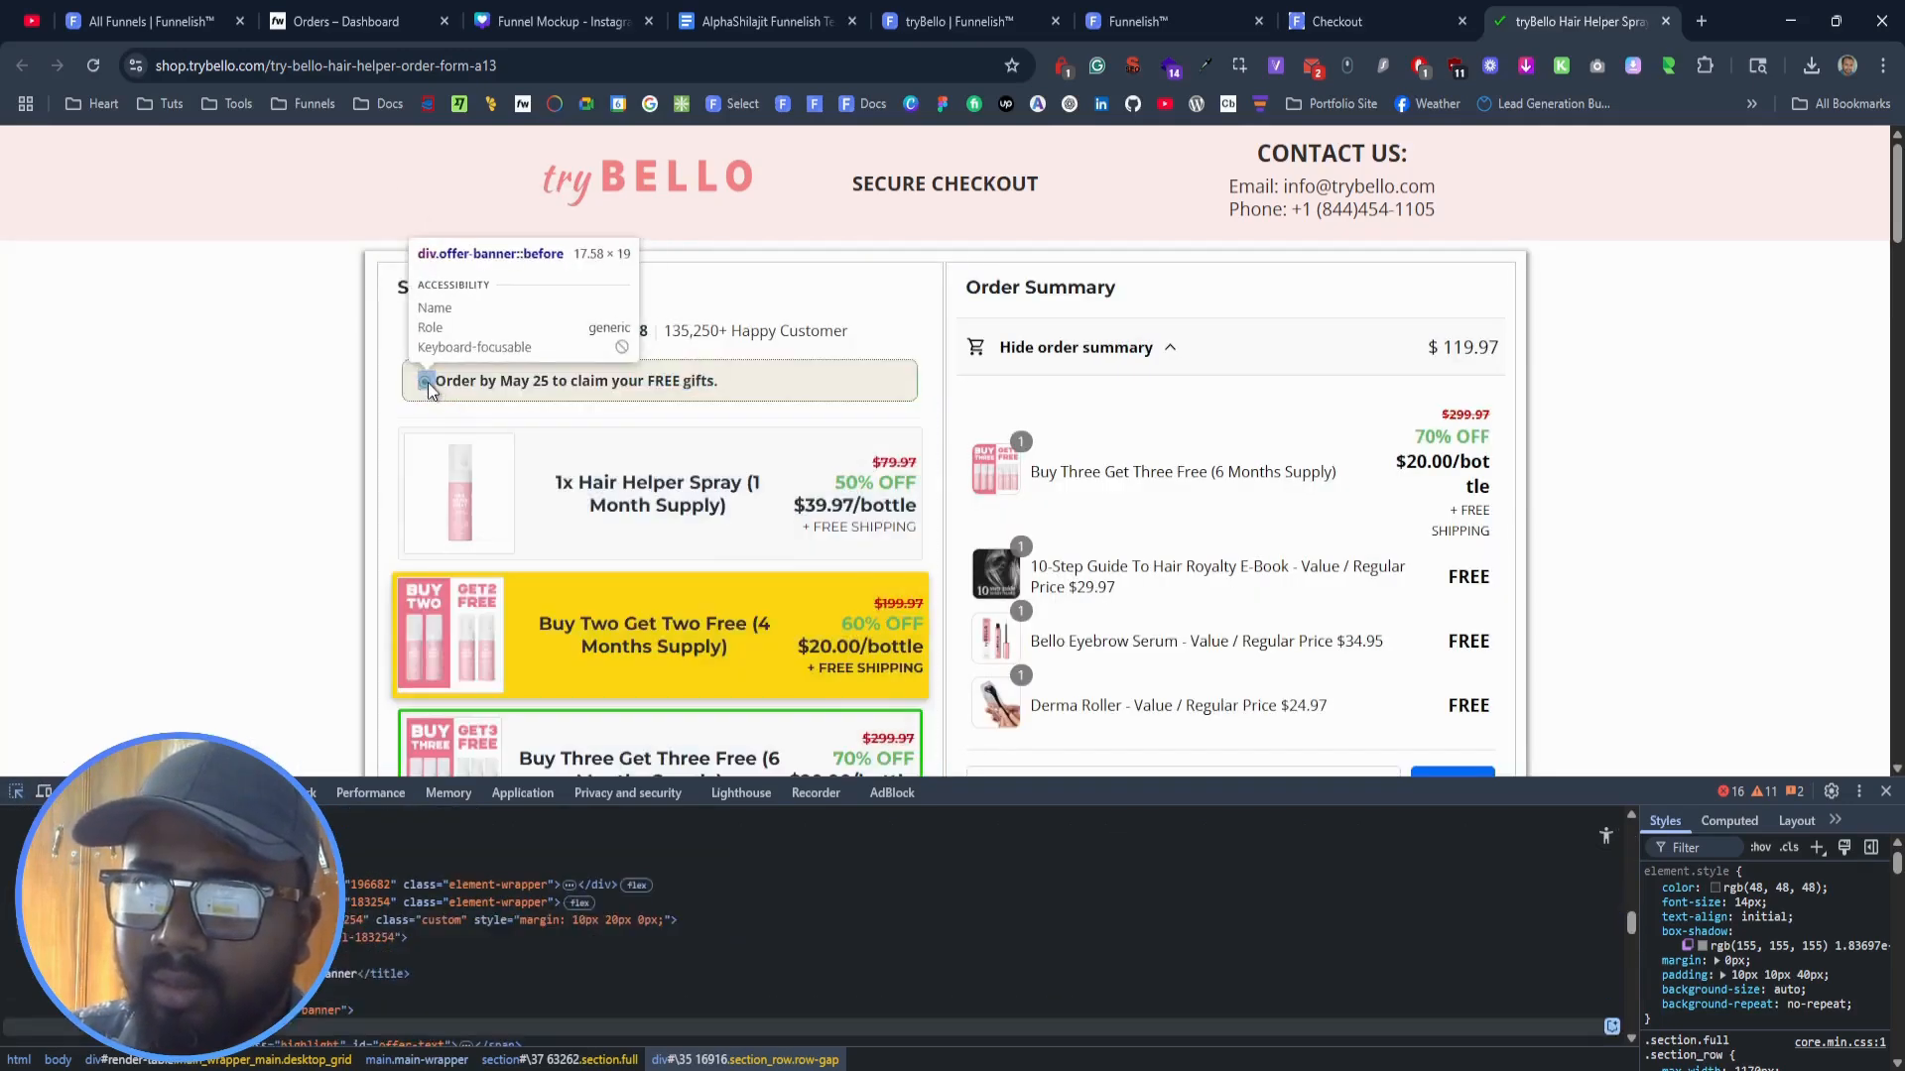
left_click(428, 387)
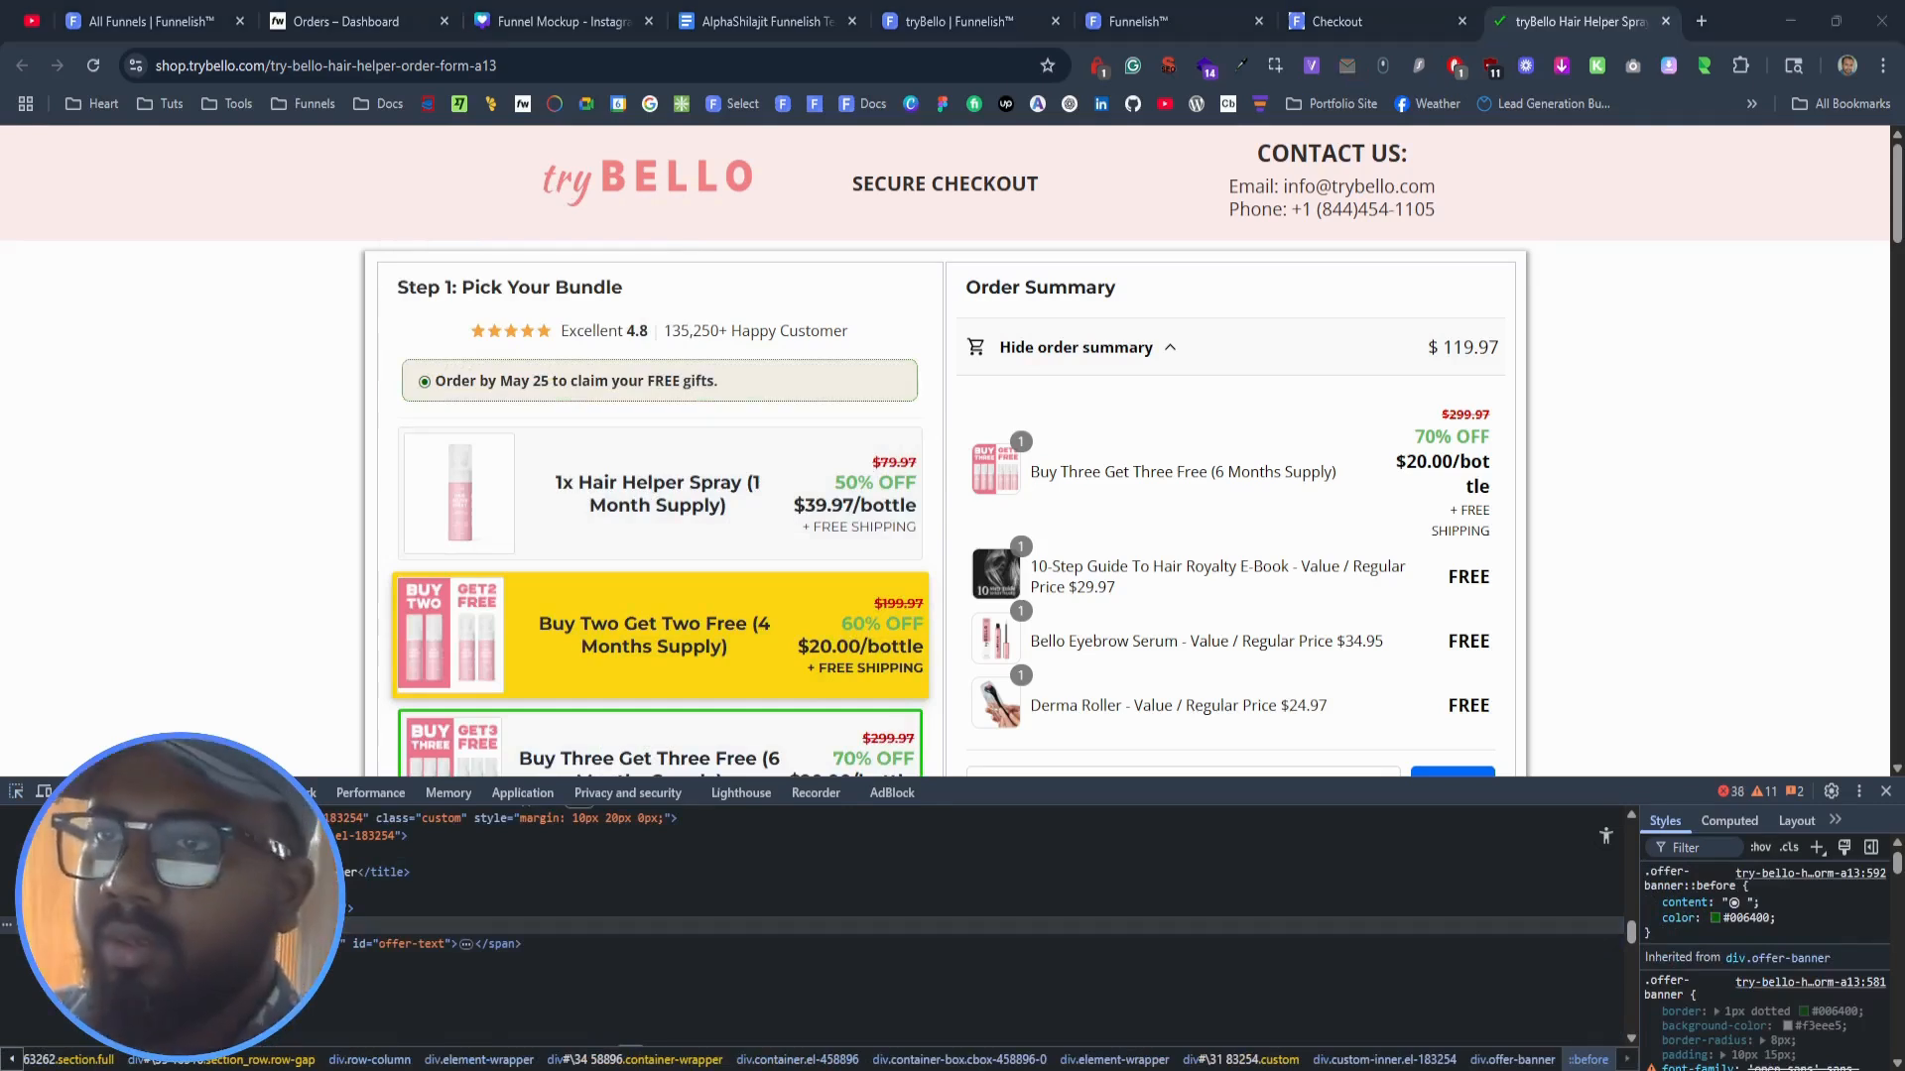
left_click(292, 442)
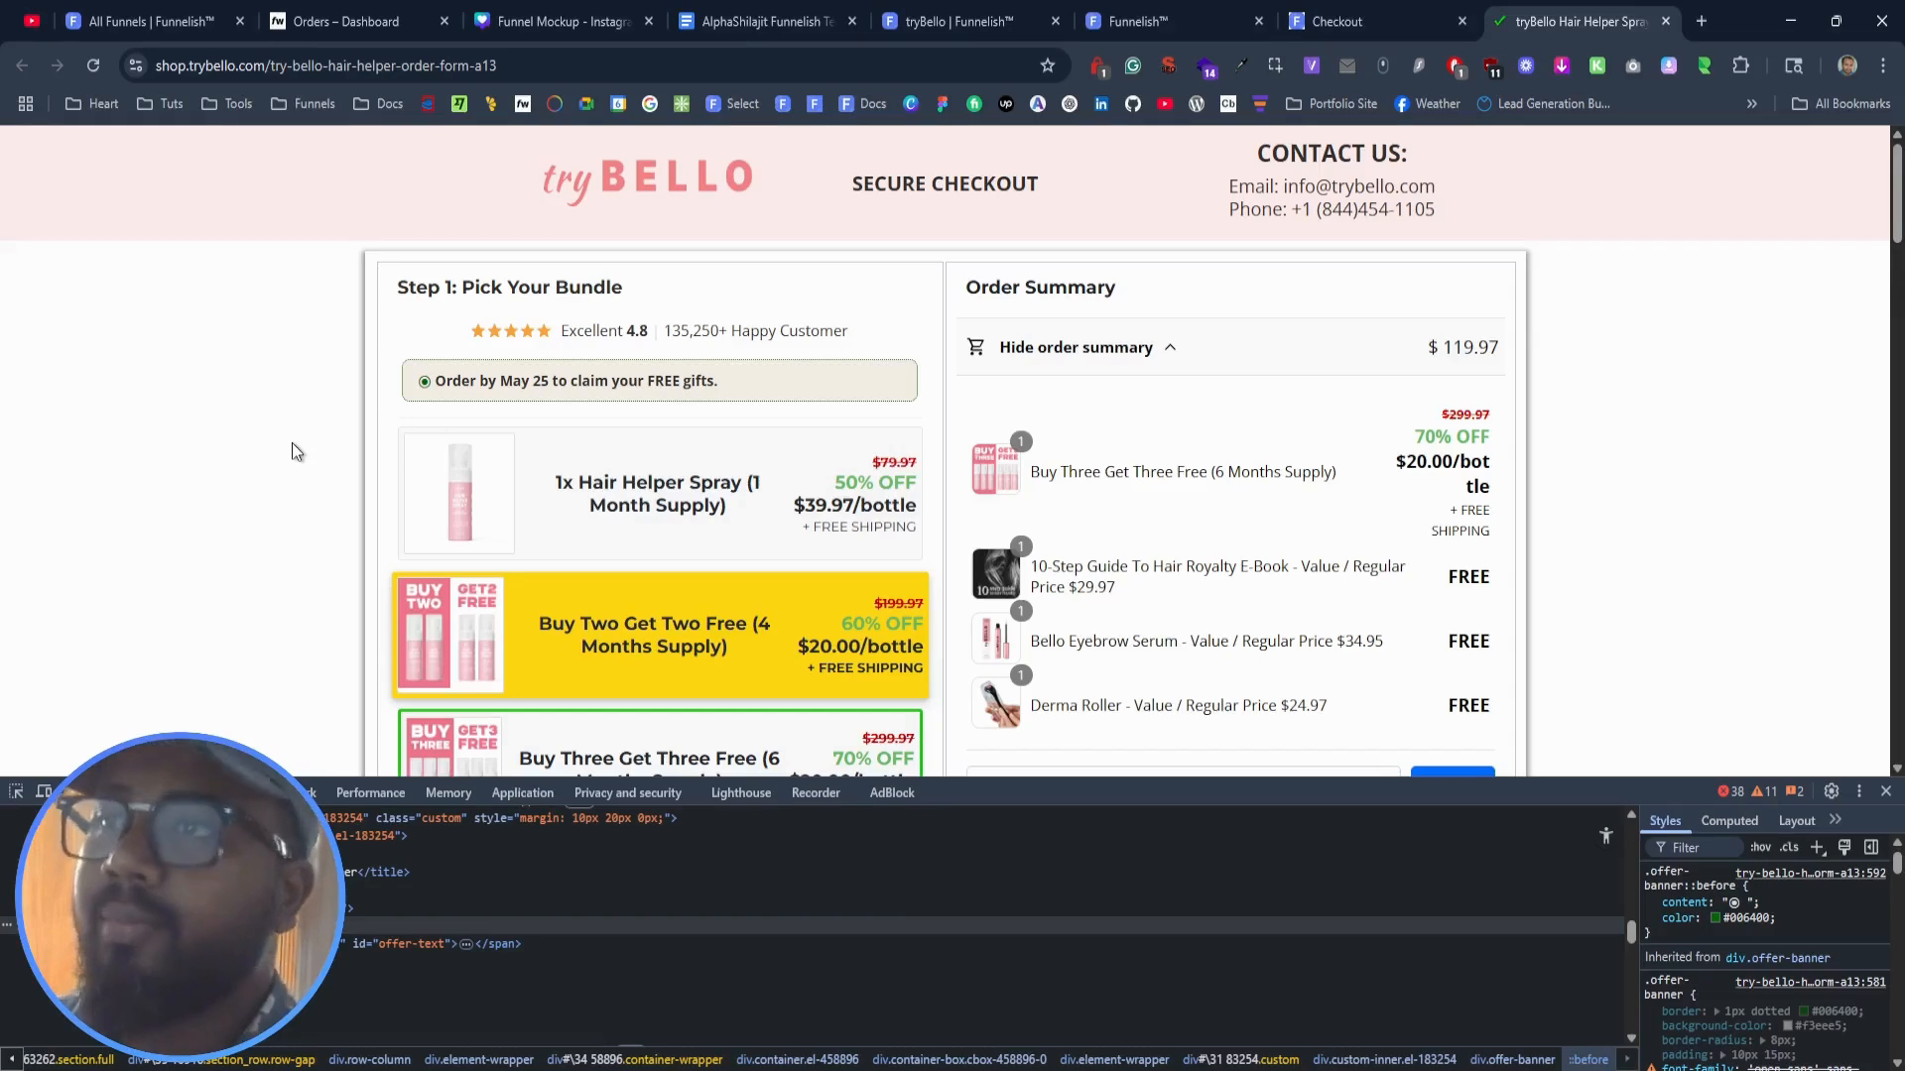
scroll(569, 397, "down", 2)
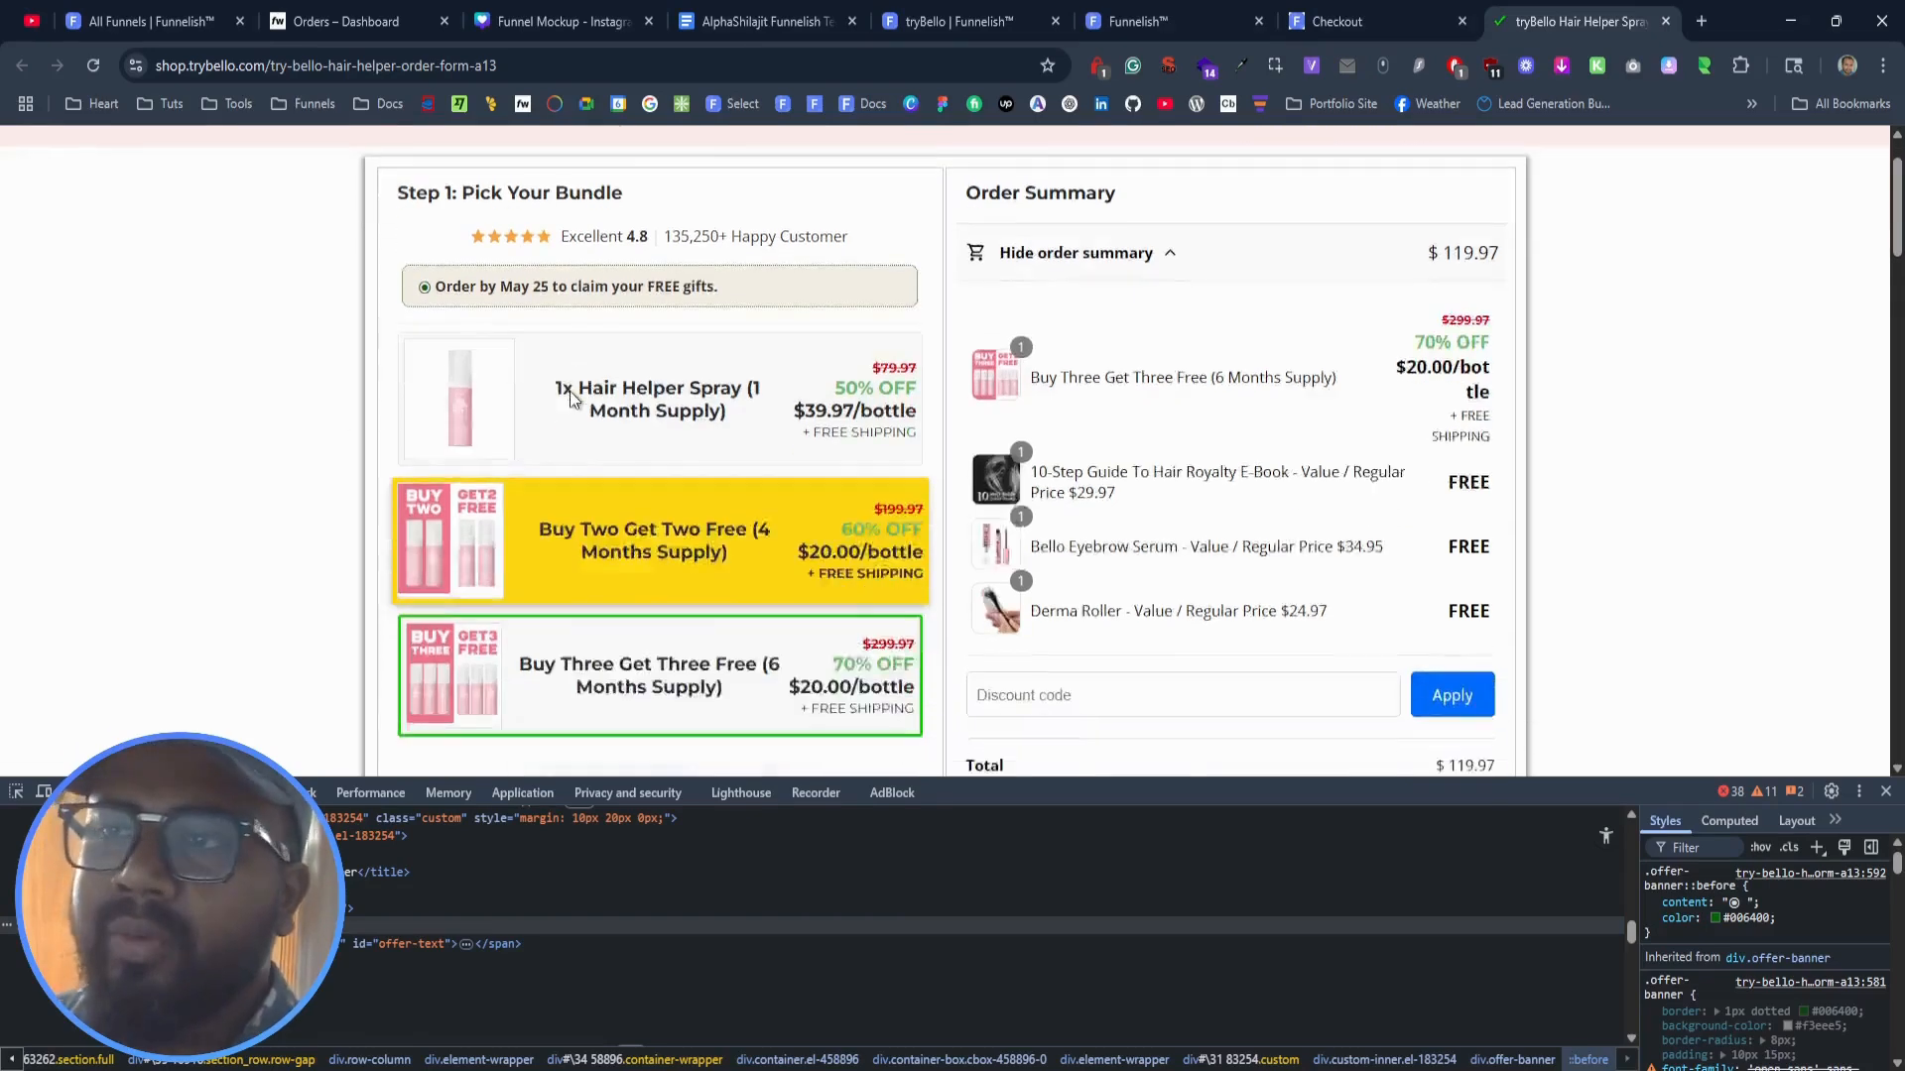